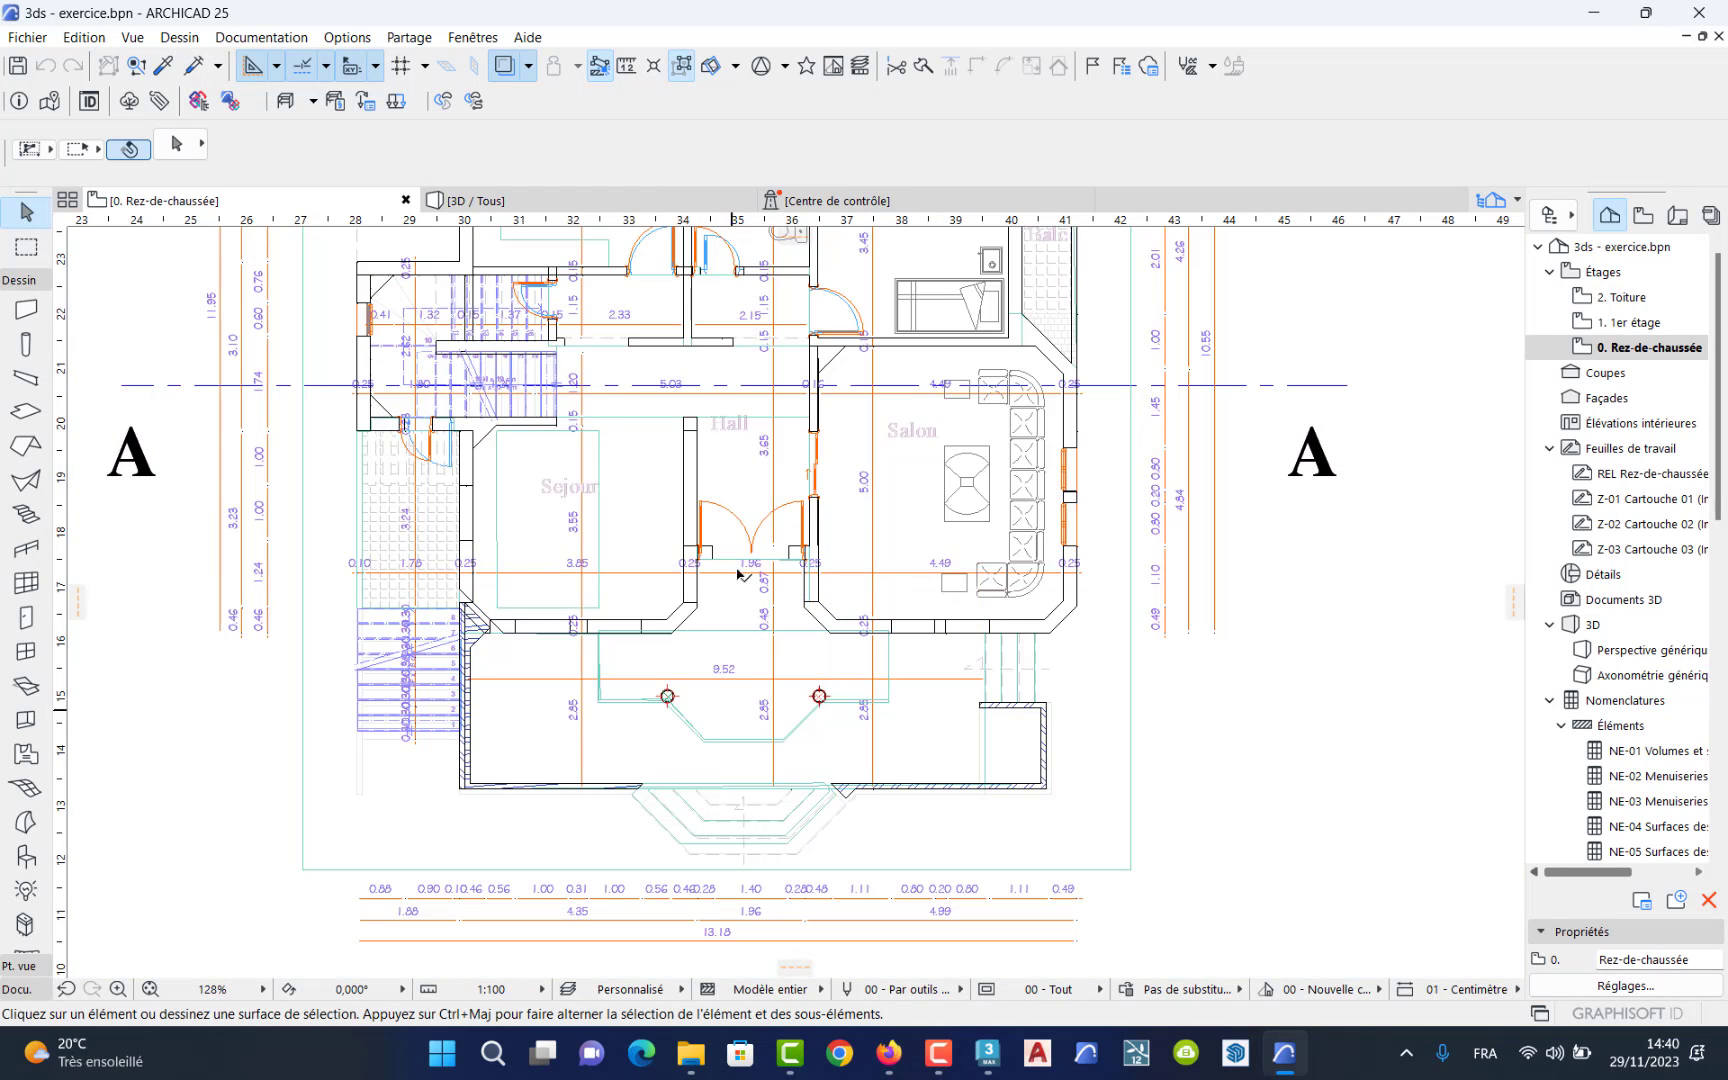
pyautogui.scroll(-6, 795, 588)
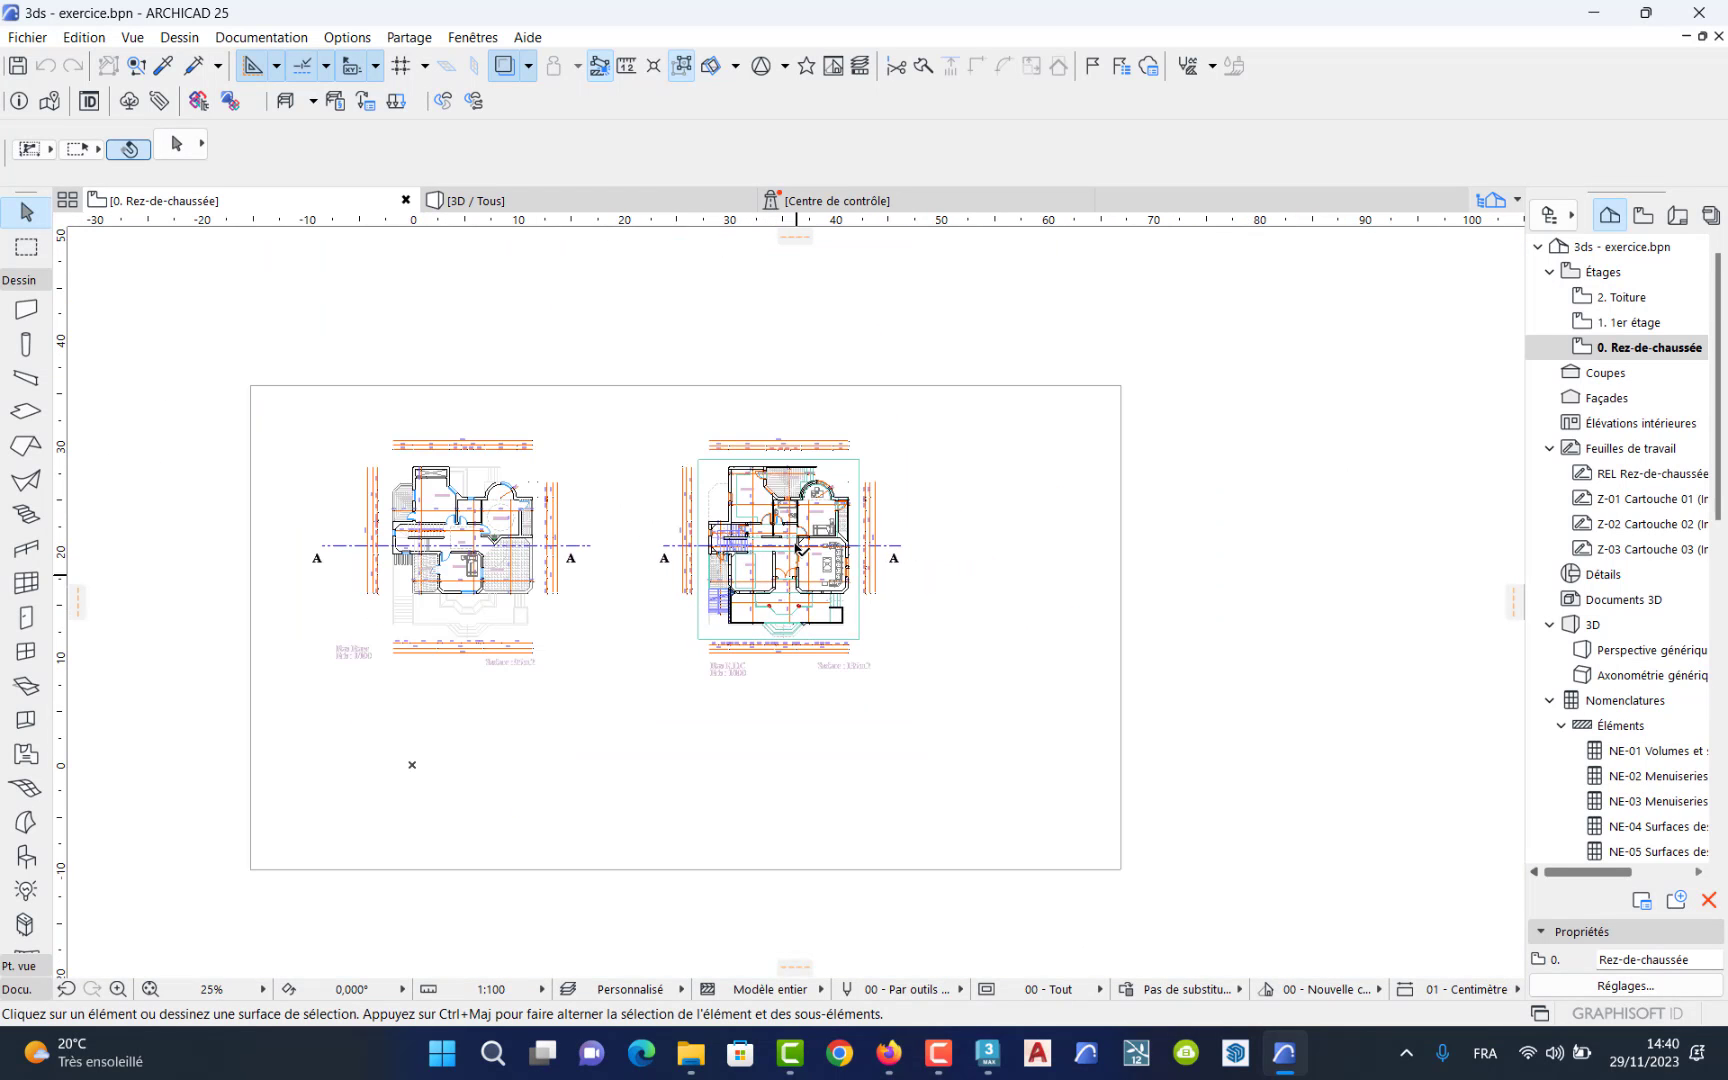
pyautogui.scroll(6, 798, 548)
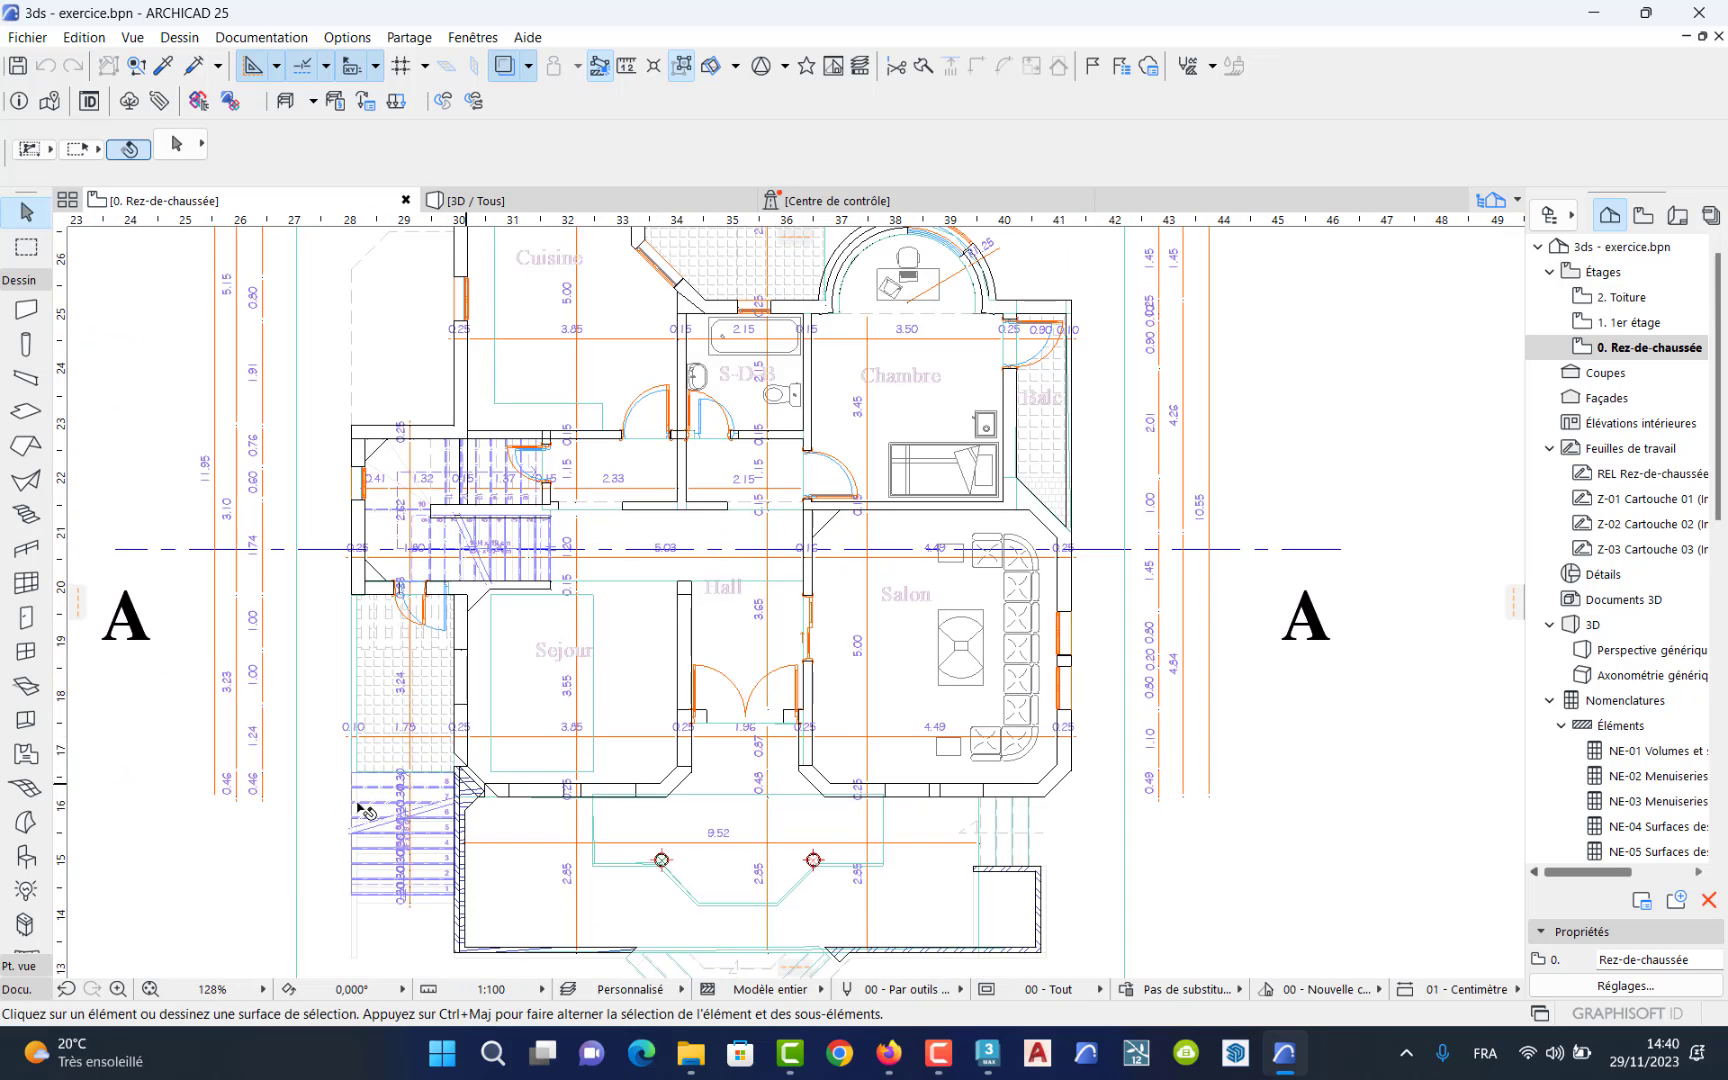
pyautogui.click(256, 785)
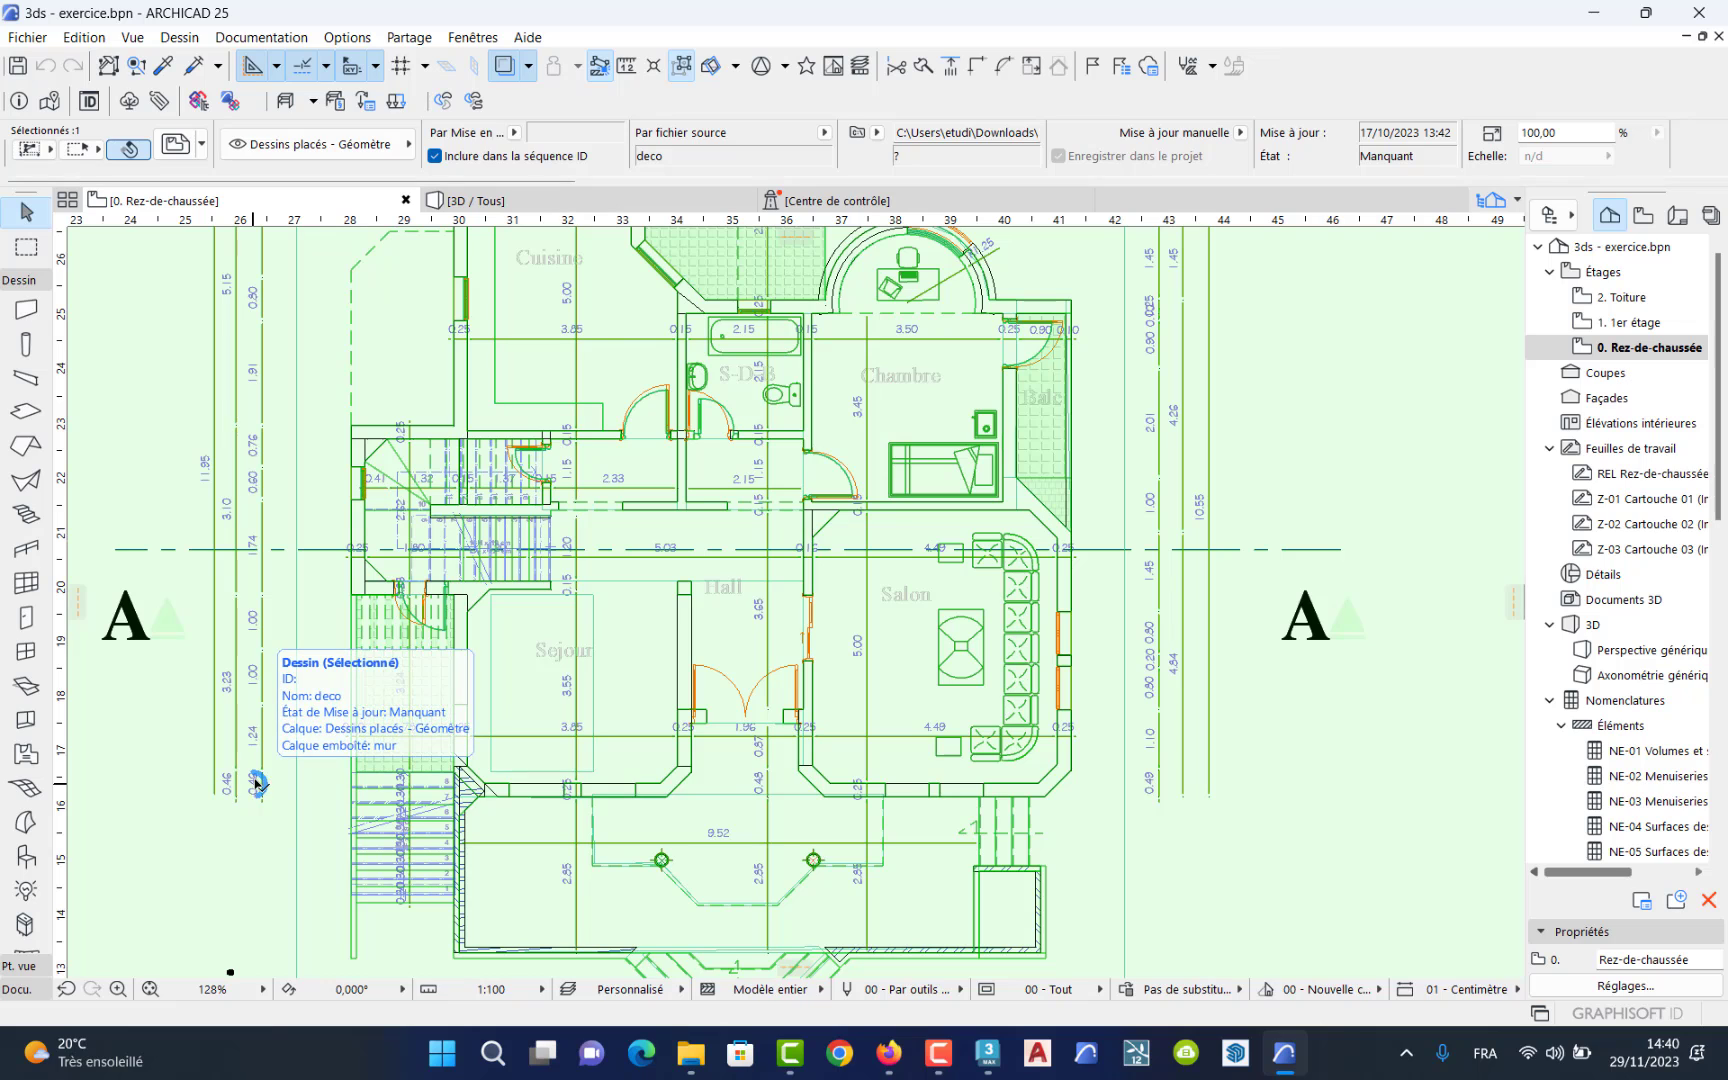
pyautogui.press('Escape')
pyautogui.press('Escape')
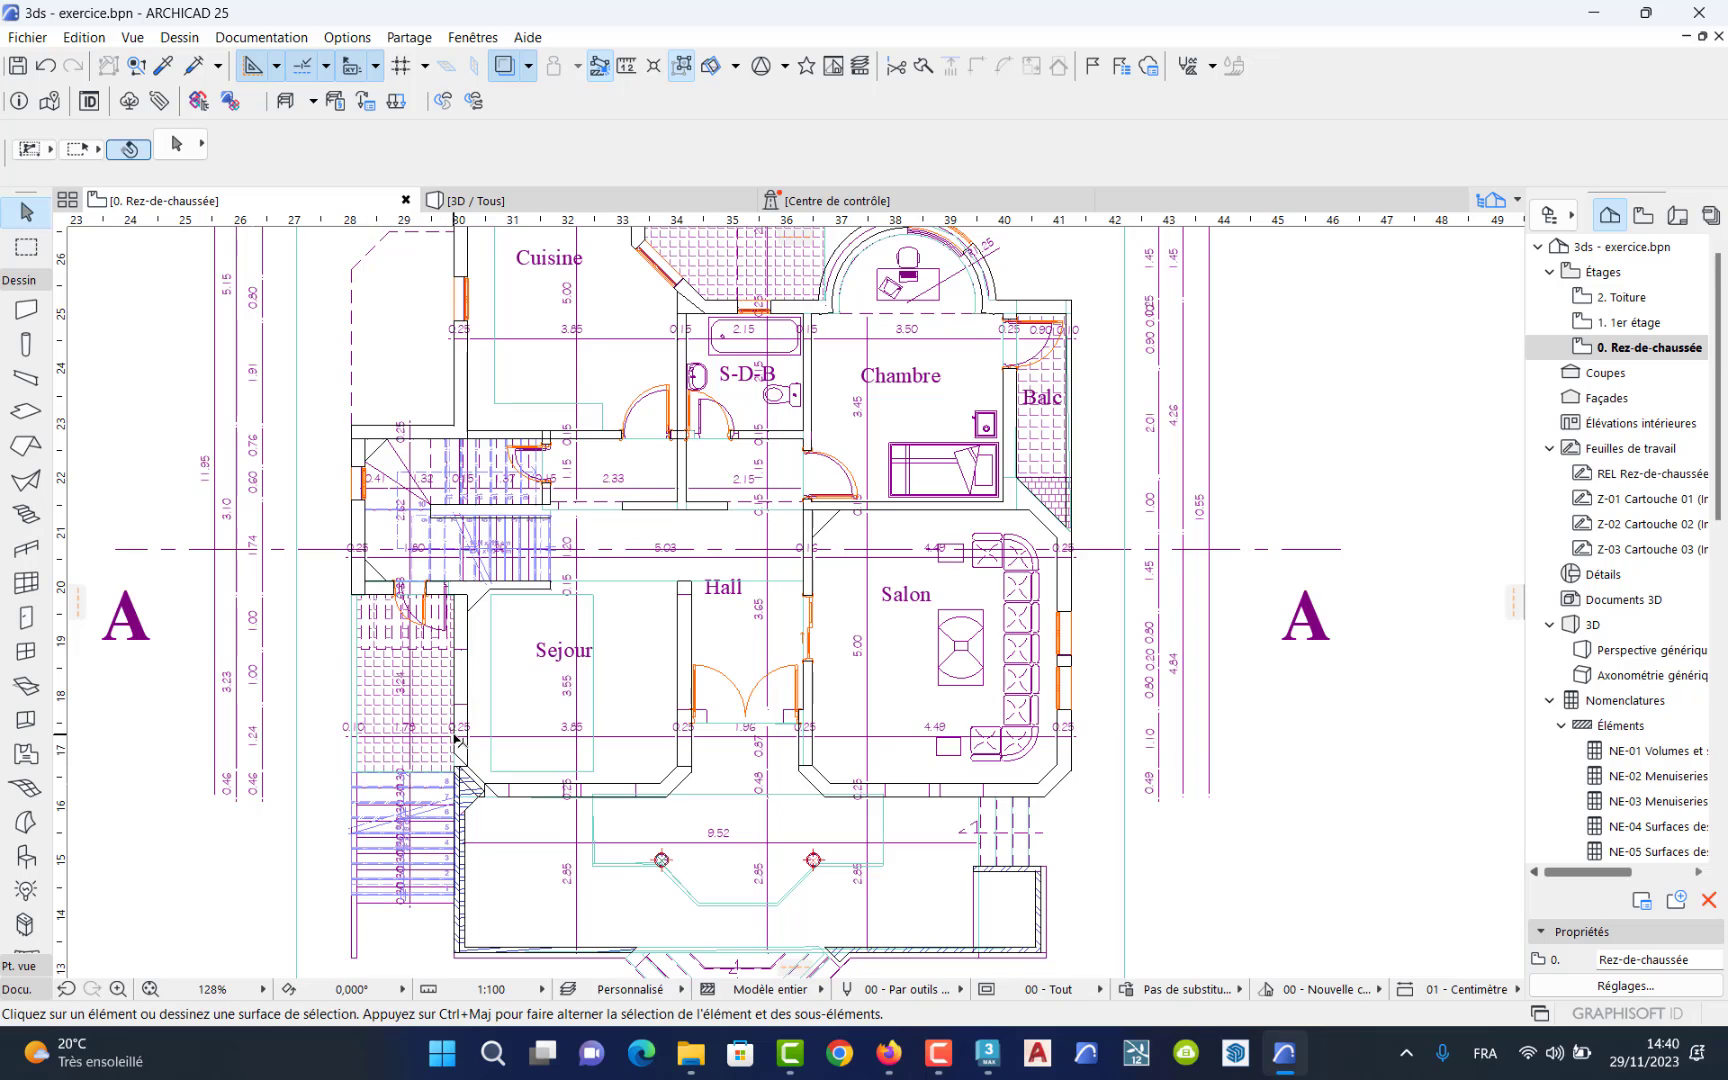
pyautogui.click(255, 781)
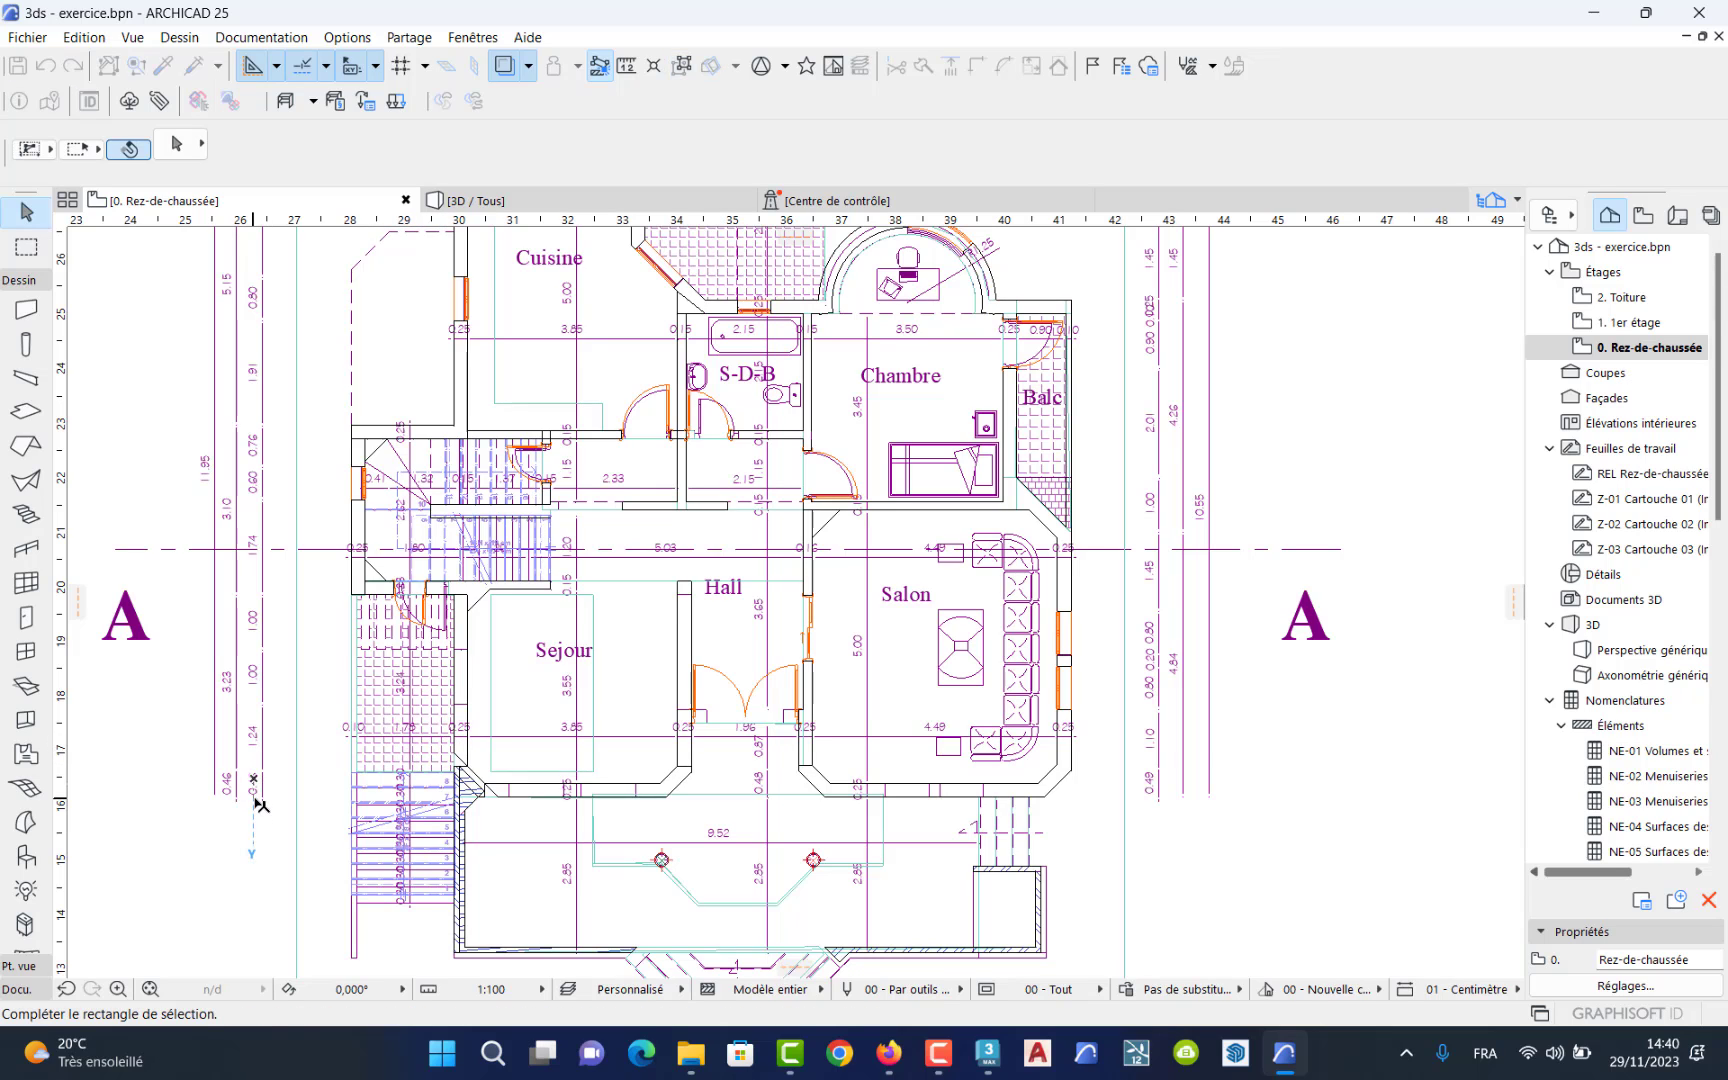
pyautogui.press('Escape')
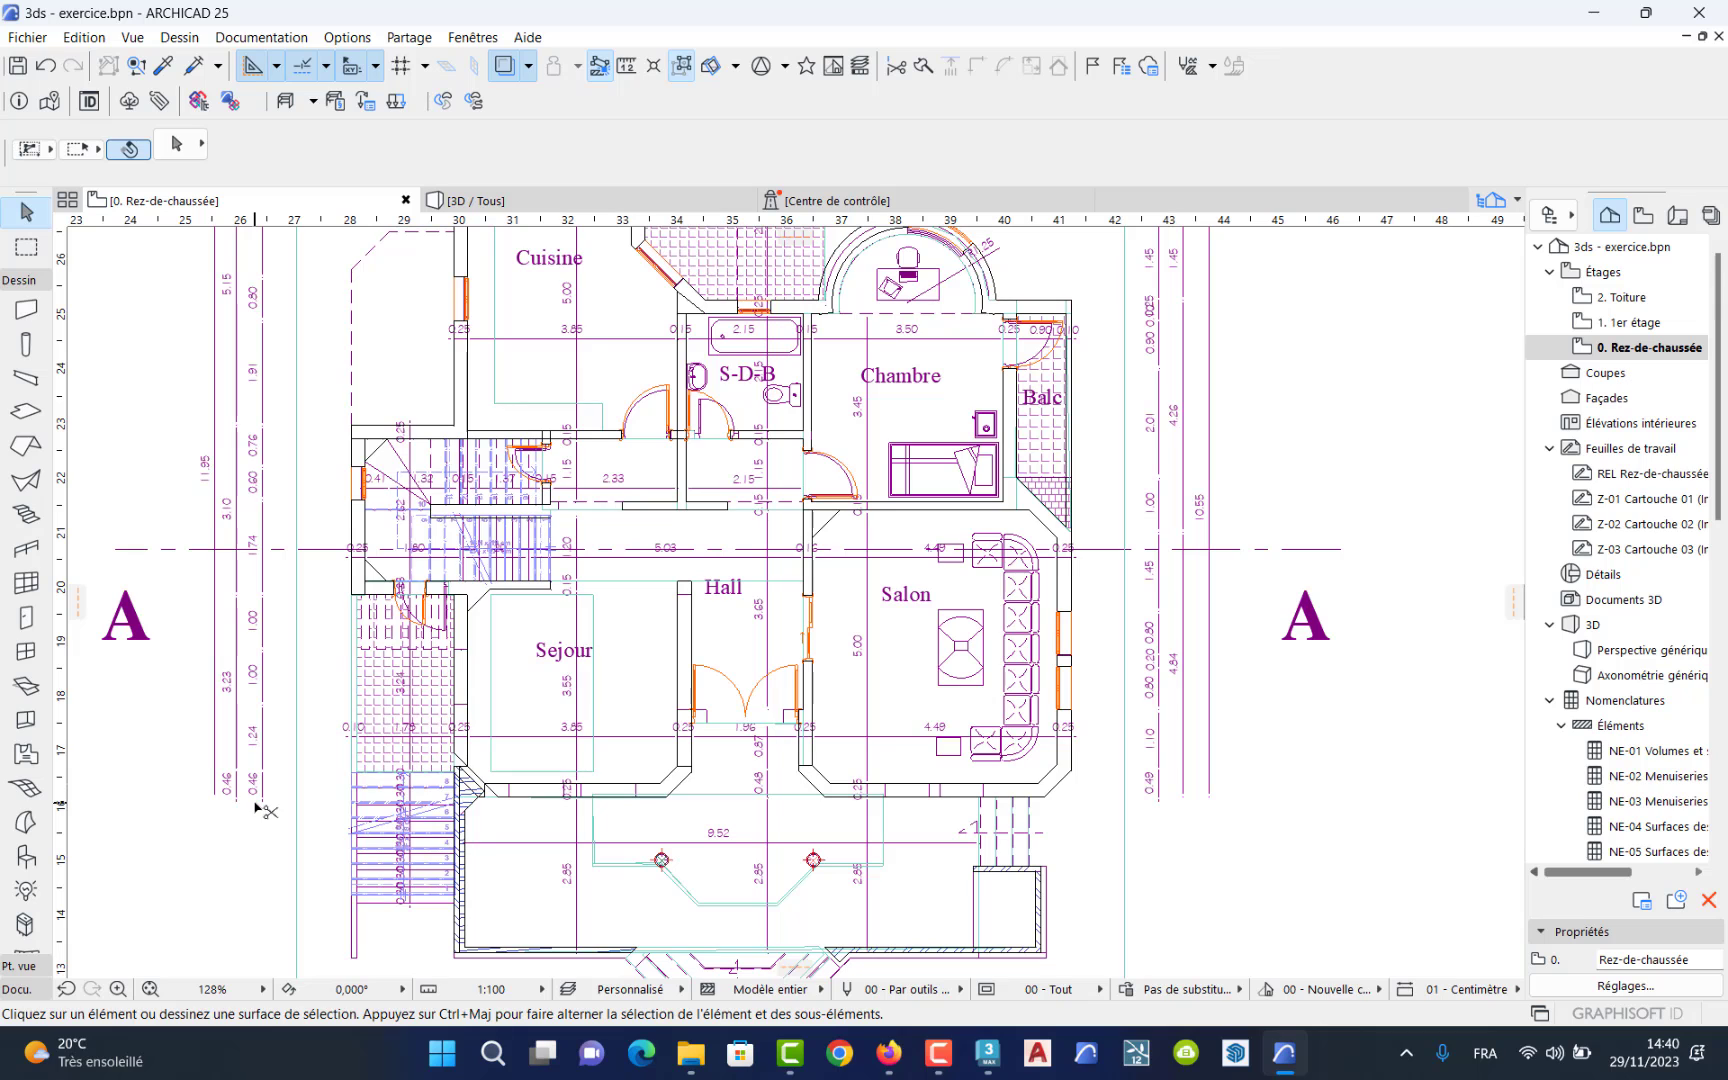
pyautogui.hotkey('ctrl', 'z')
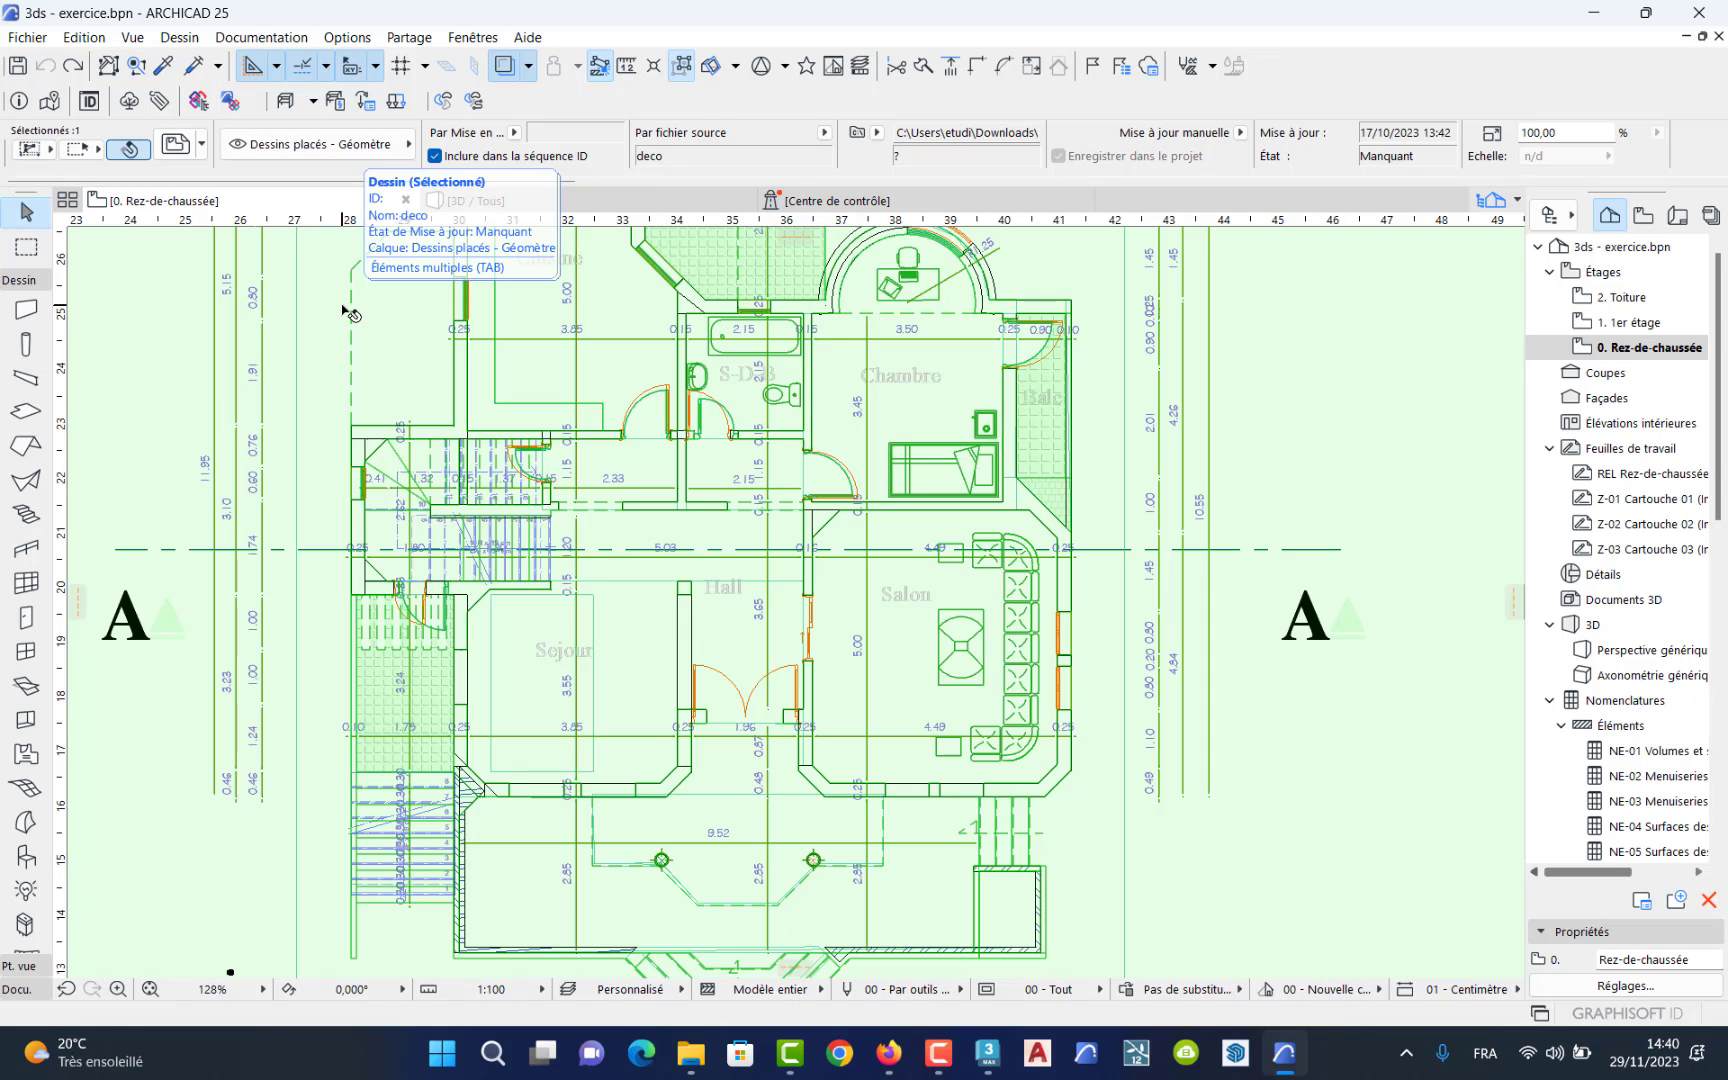
# Show the building in 3D and export it as a 3DStudio (*.3ds) file named 6666 in design 3eme 2023, with a 1000 mm drawing unit.
pyautogui.press('F3')
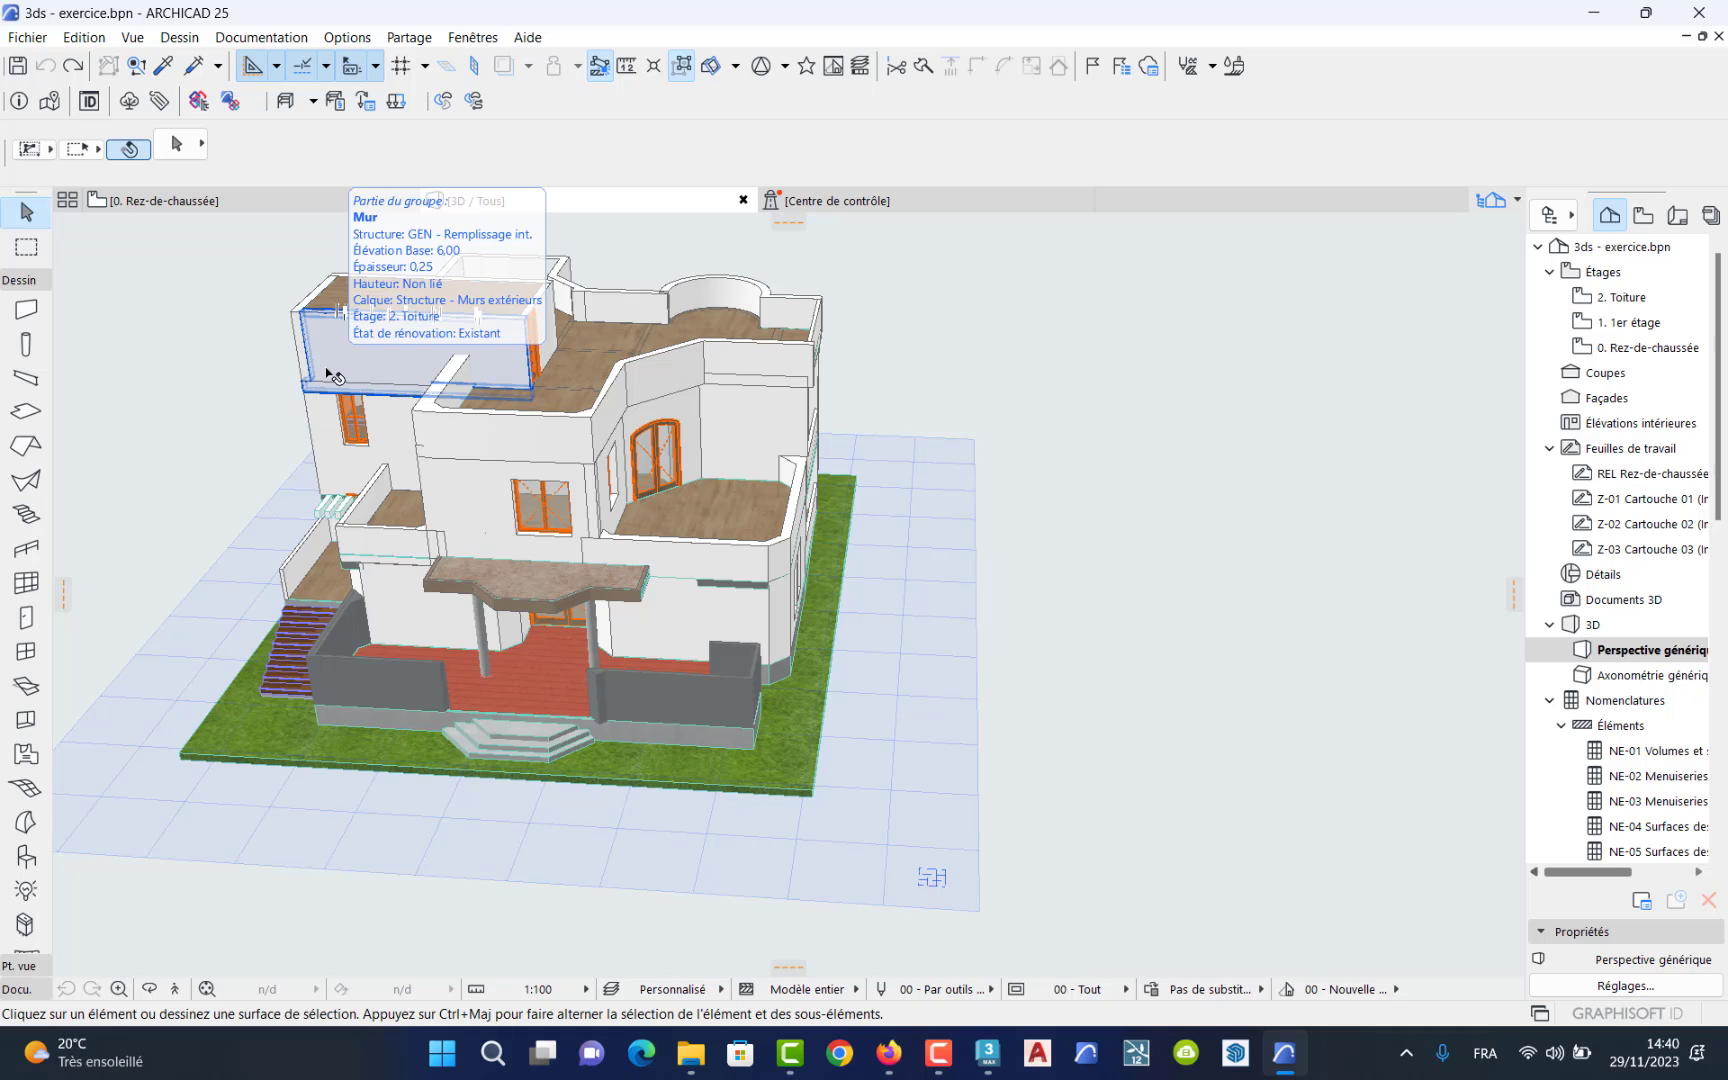
pyautogui.click(27, 40)
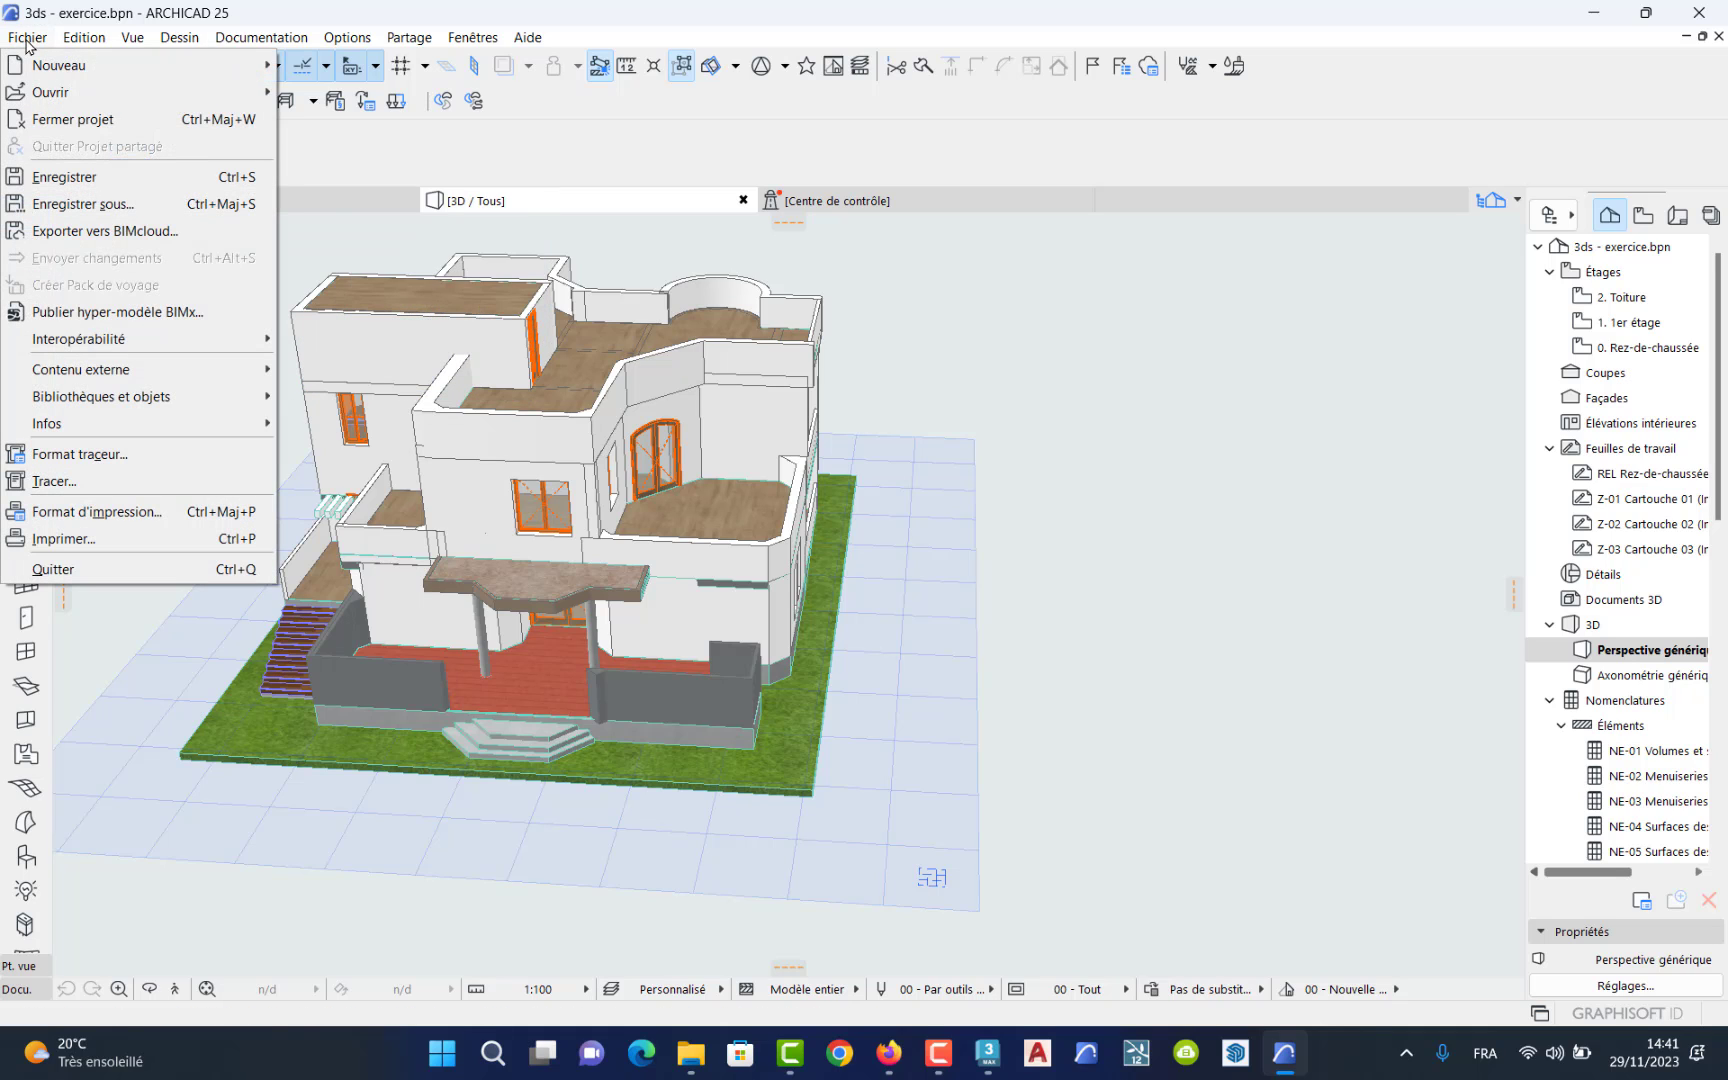
pyautogui.click(117, 204)
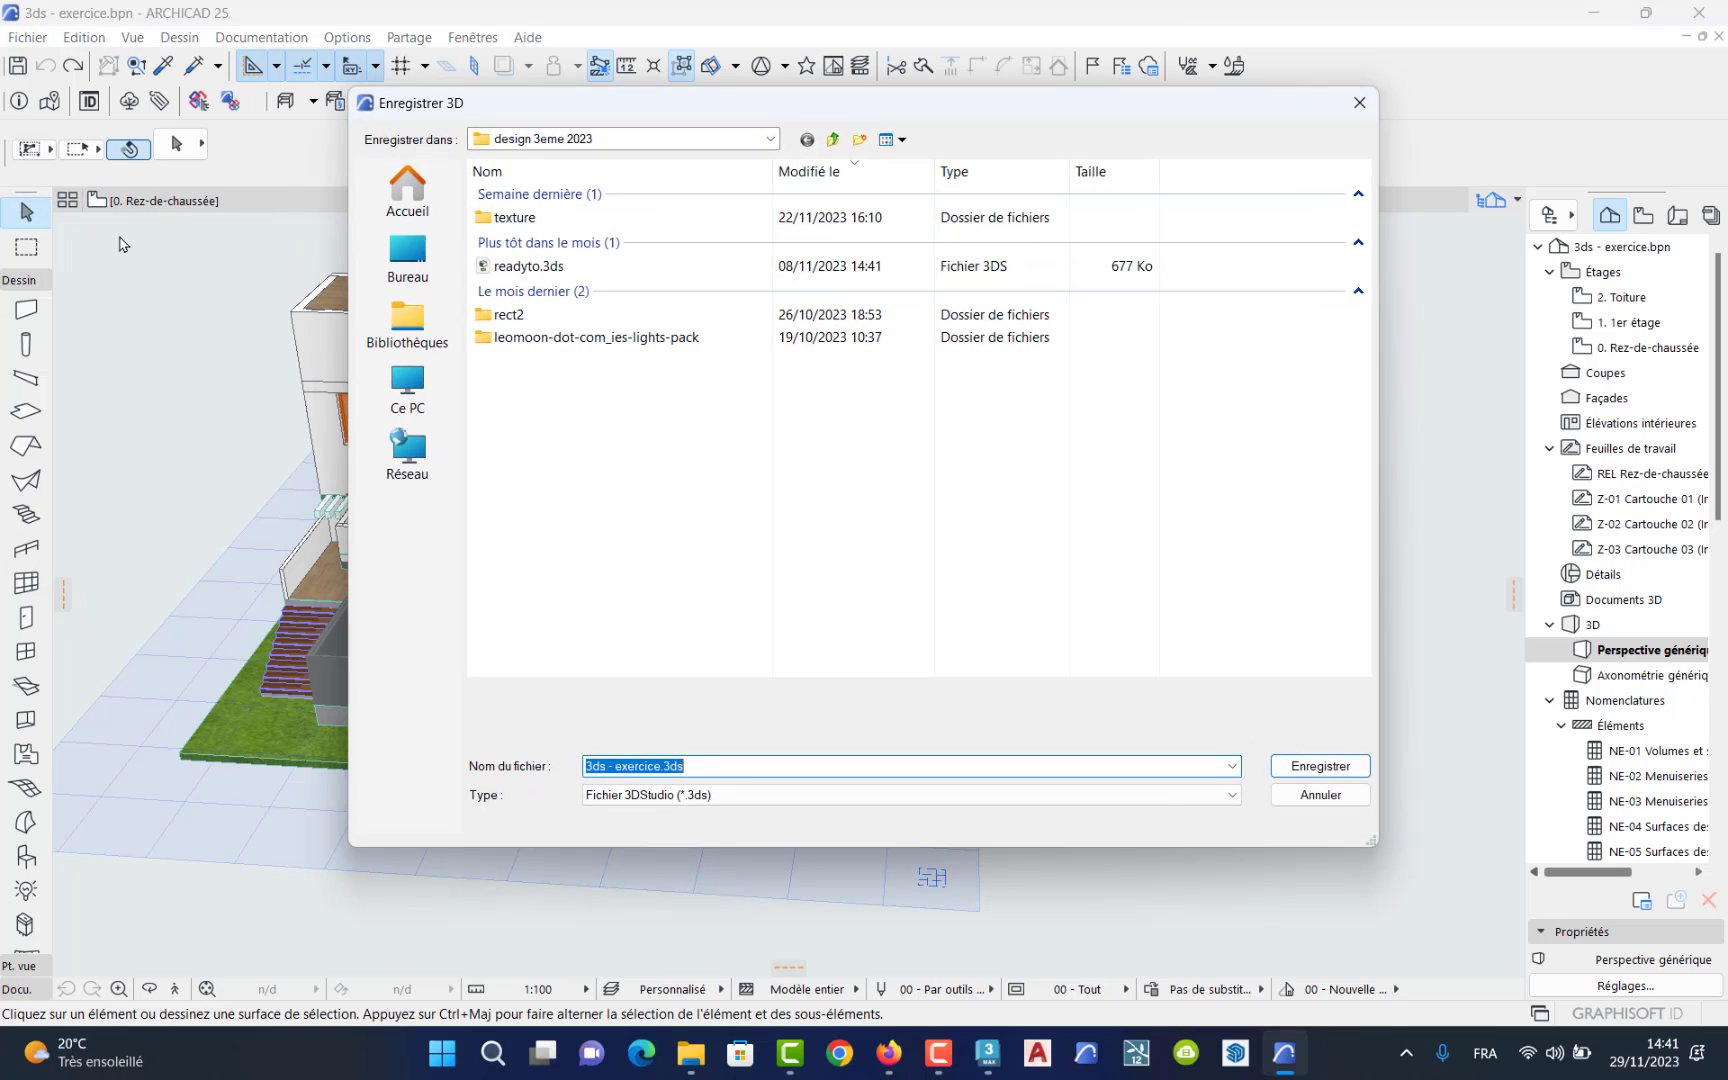
pyautogui.click(636, 795)
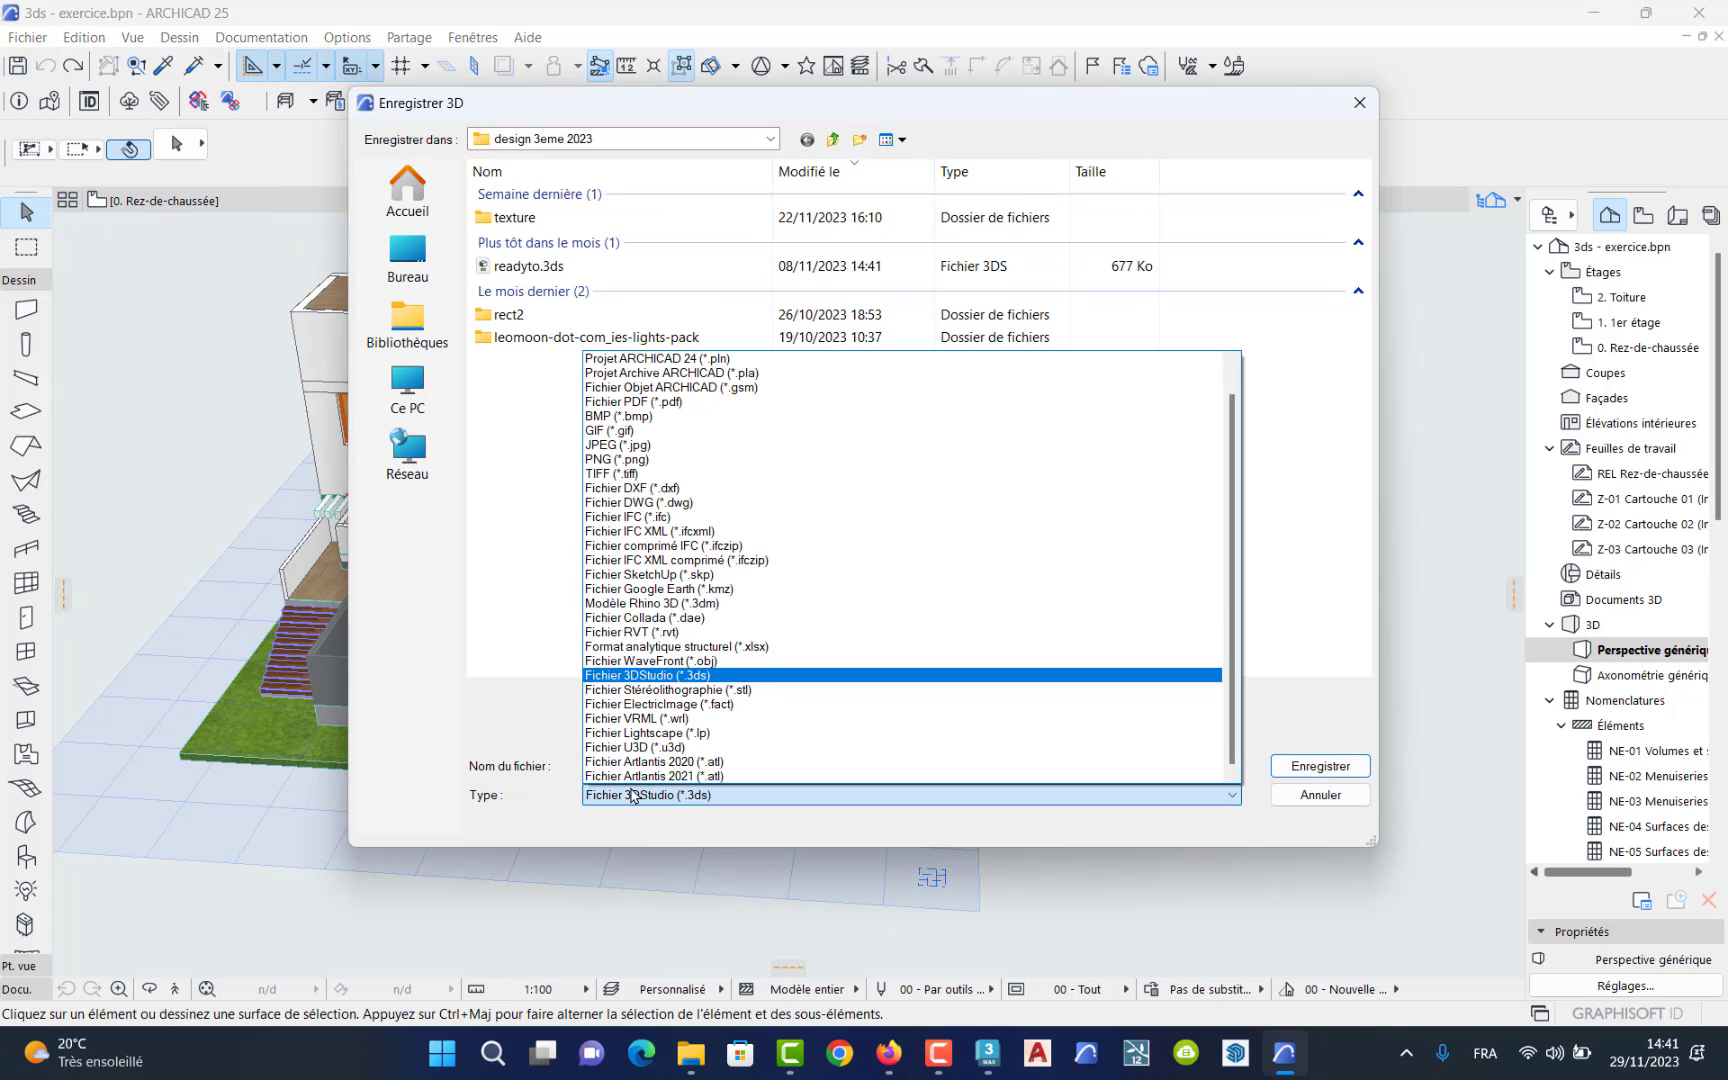
pyautogui.click(703, 677)
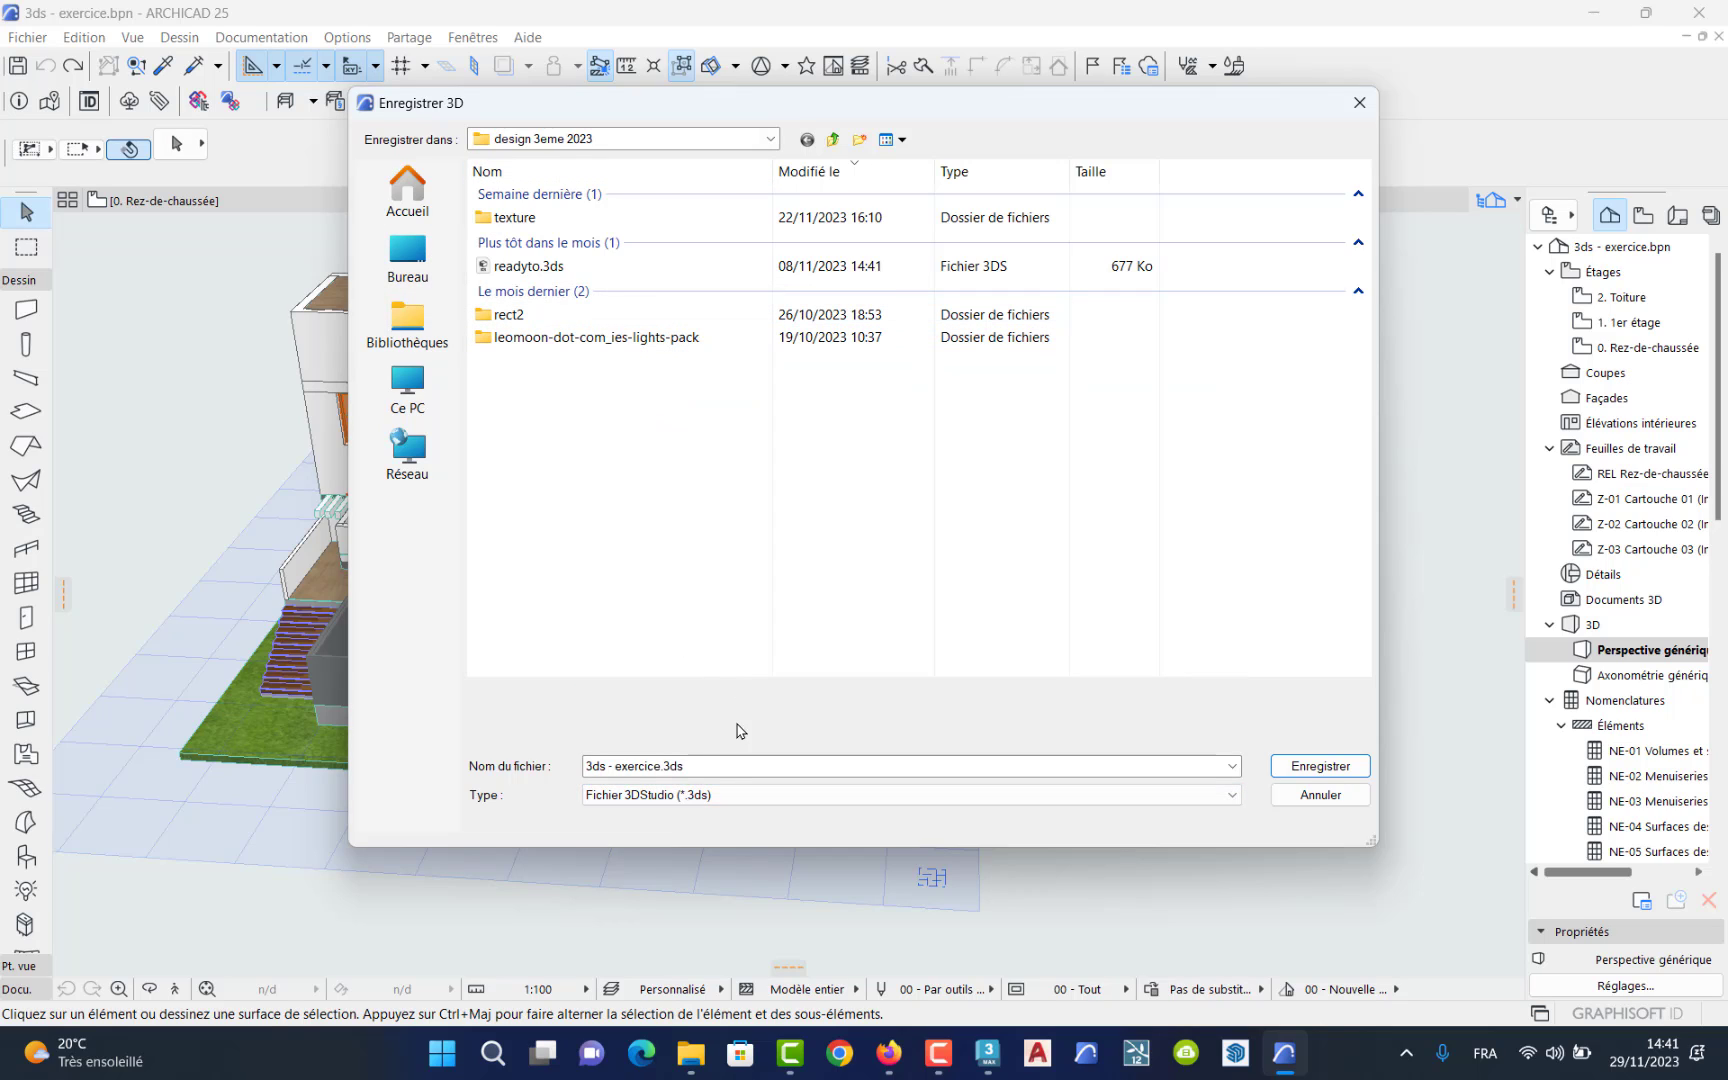
pyautogui.click(710, 766)
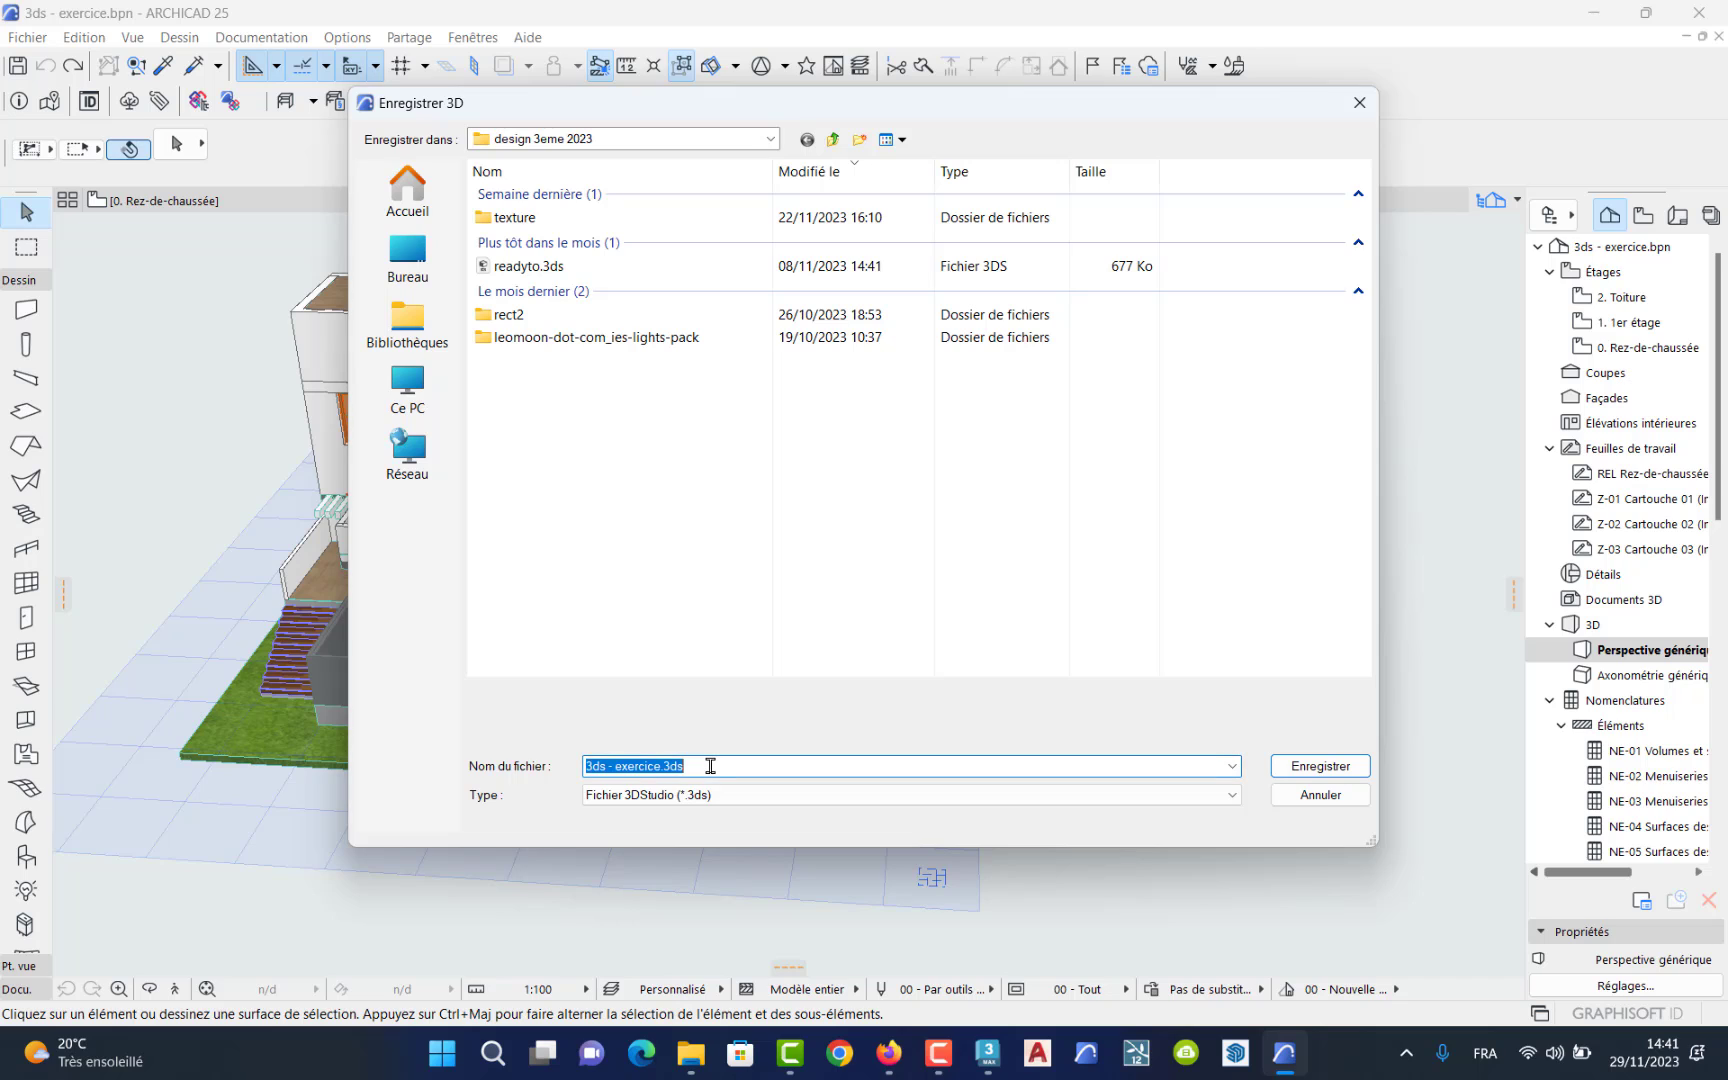
pyautogui.write('6666')
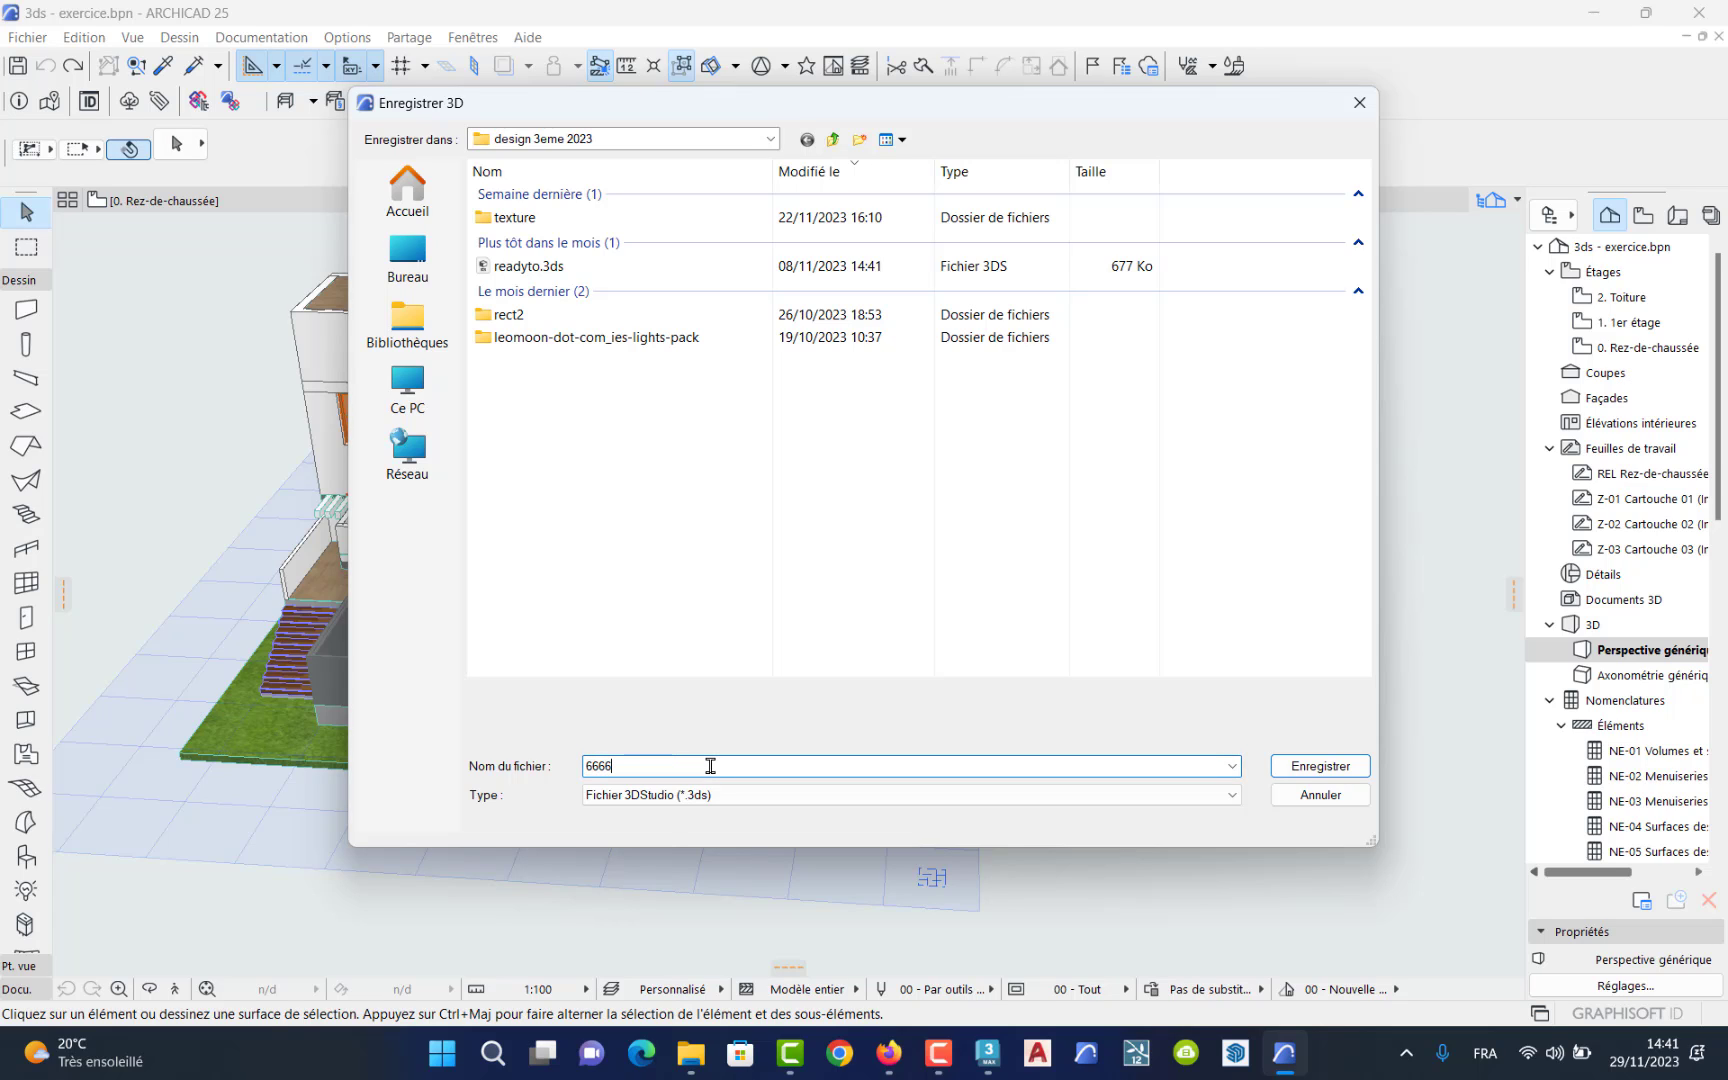
pyautogui.click(1299, 766)
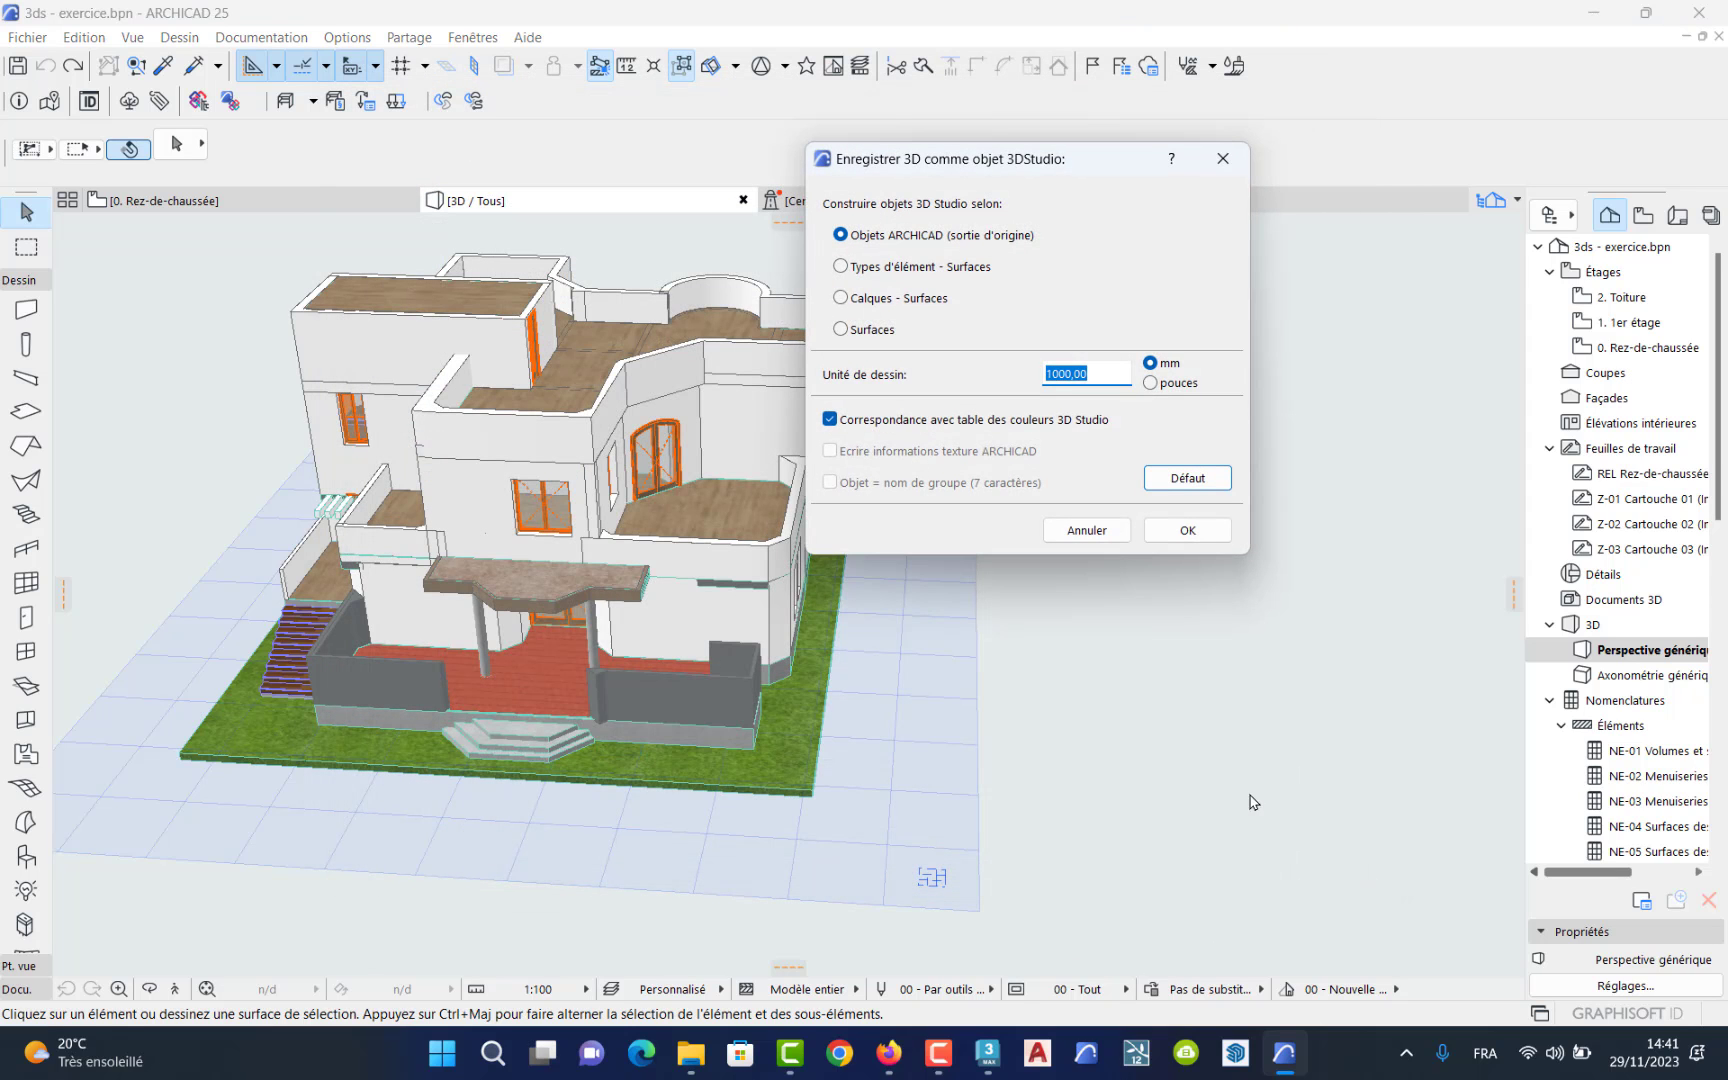
pyautogui.moveTo(993, 158); pyautogui.dragTo(1006, 357)
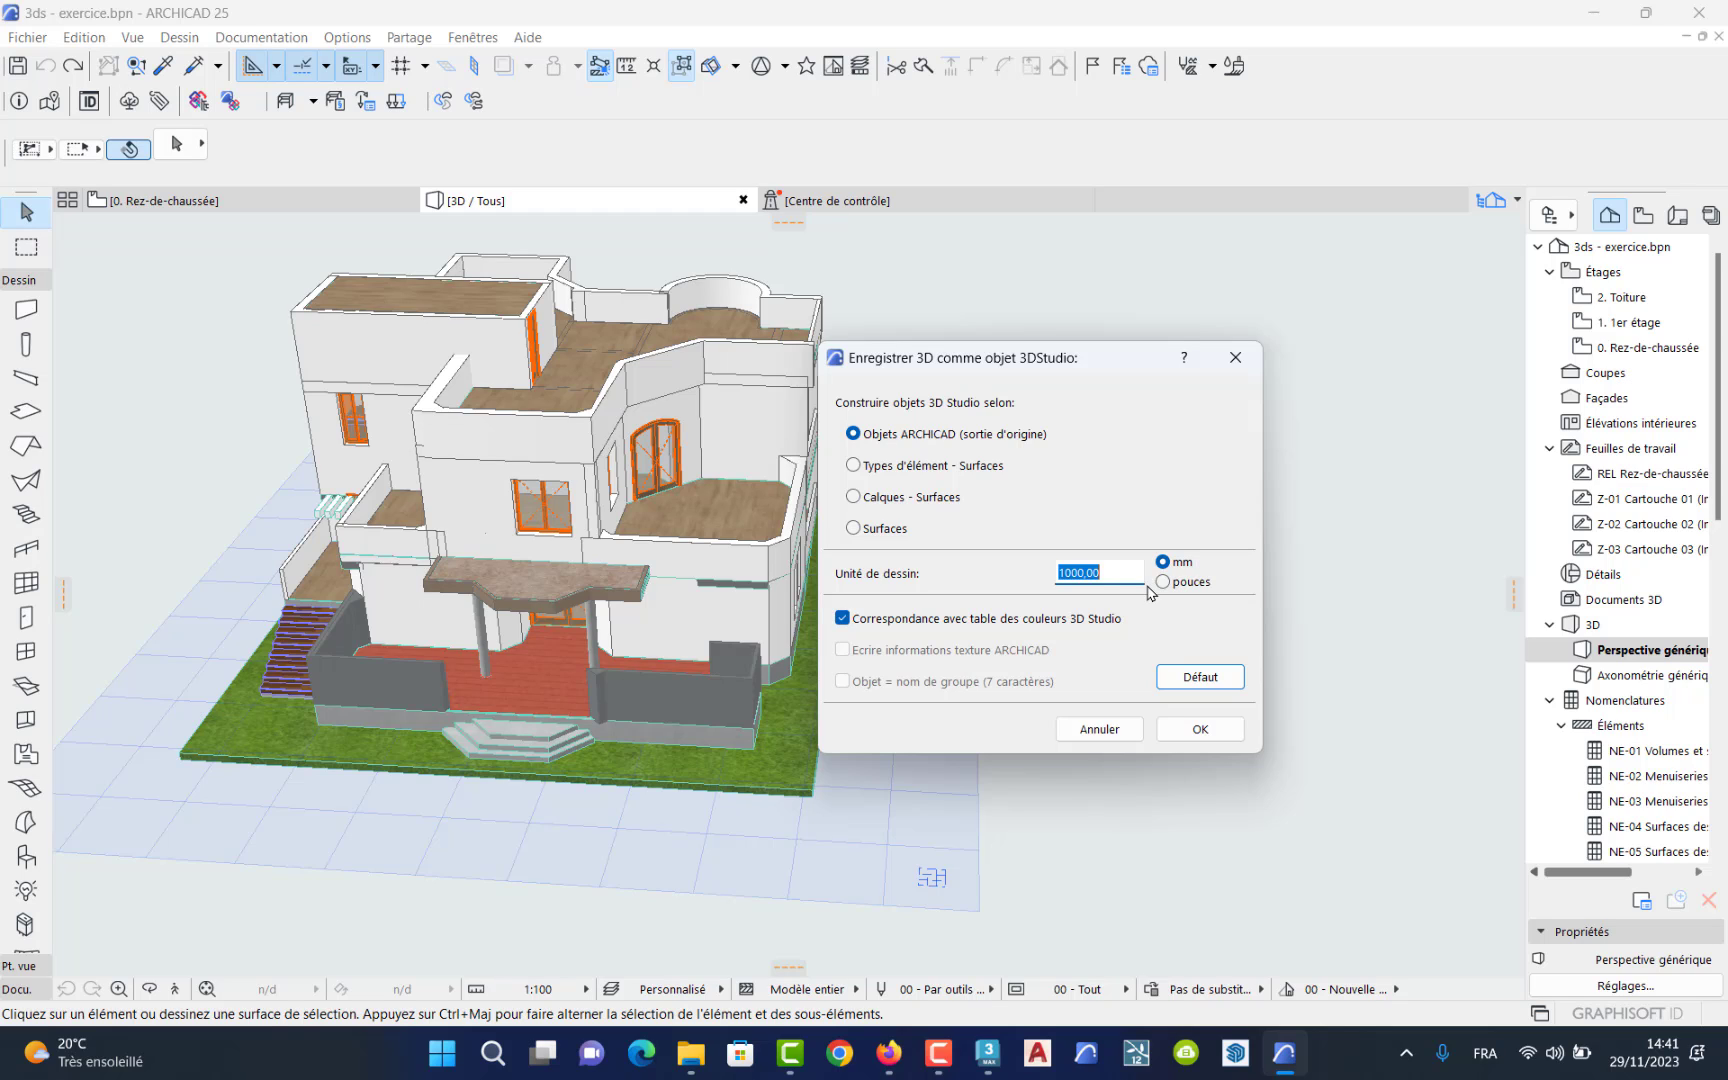
pyautogui.click(1200, 729)
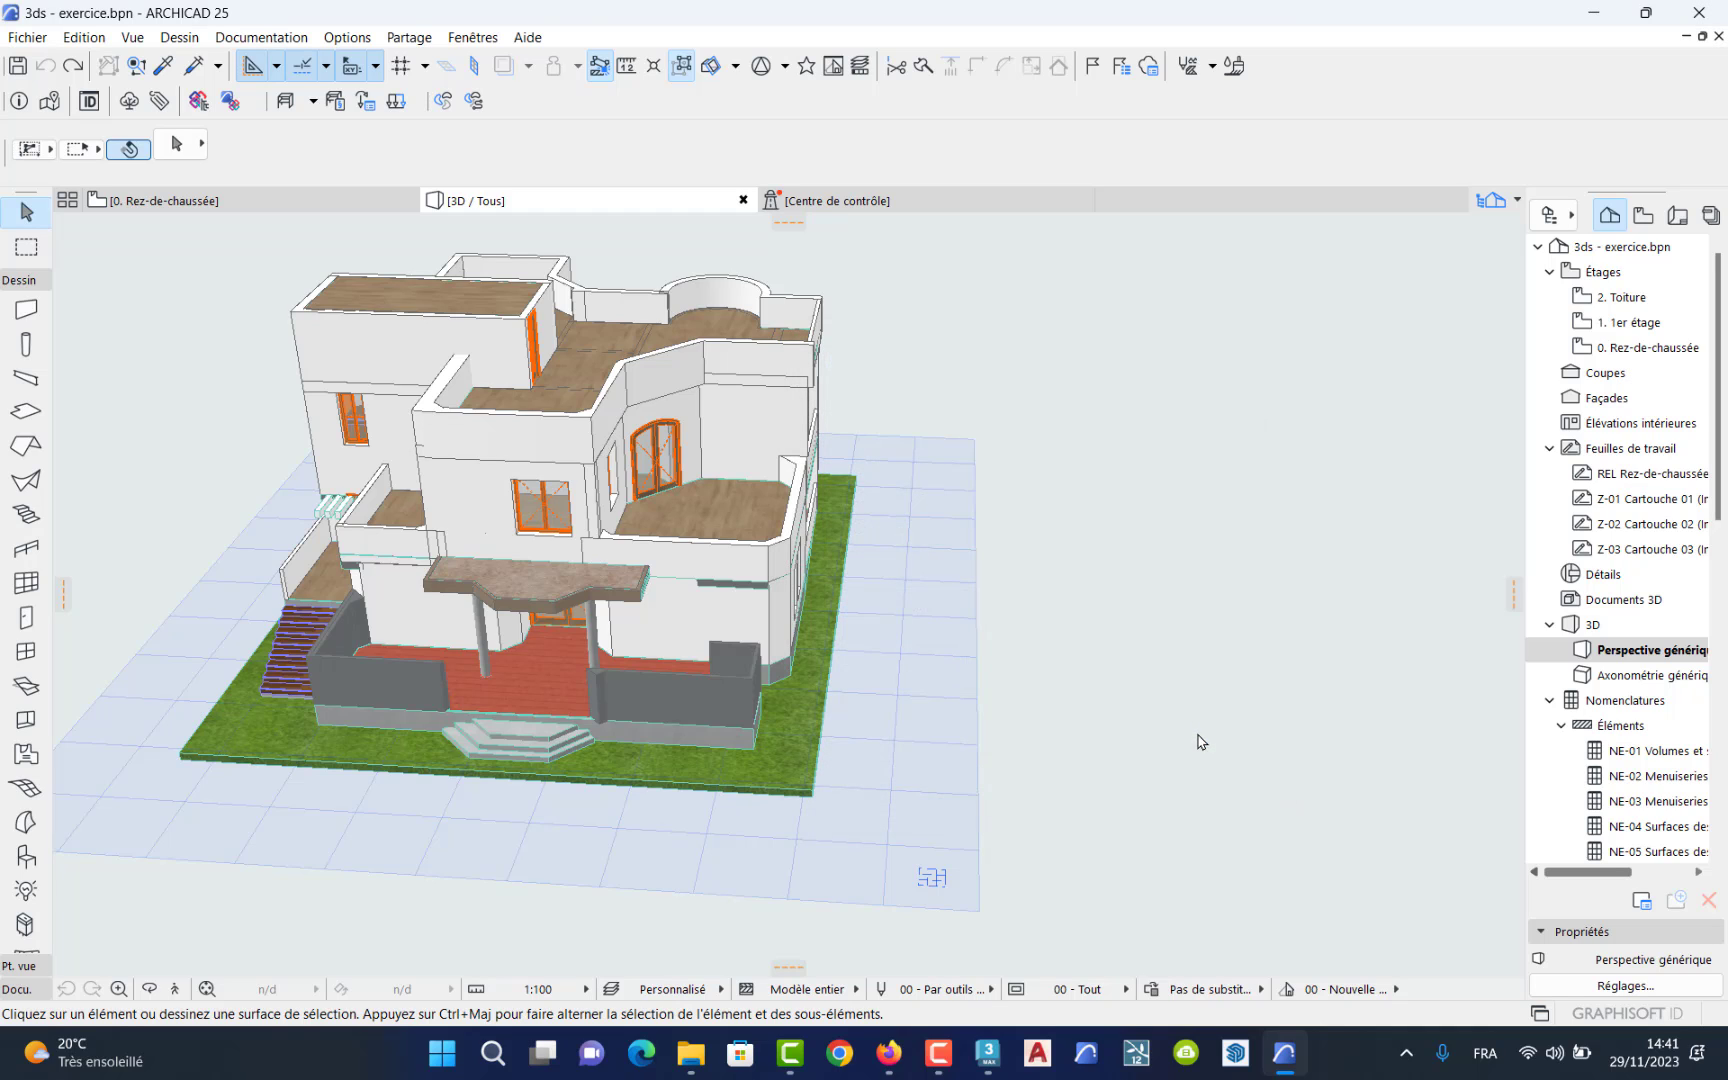
# Close ARCHICAD without saving the project changes and switch to the untitled scene in 3ds Max.
pyautogui.click(1697, 14)
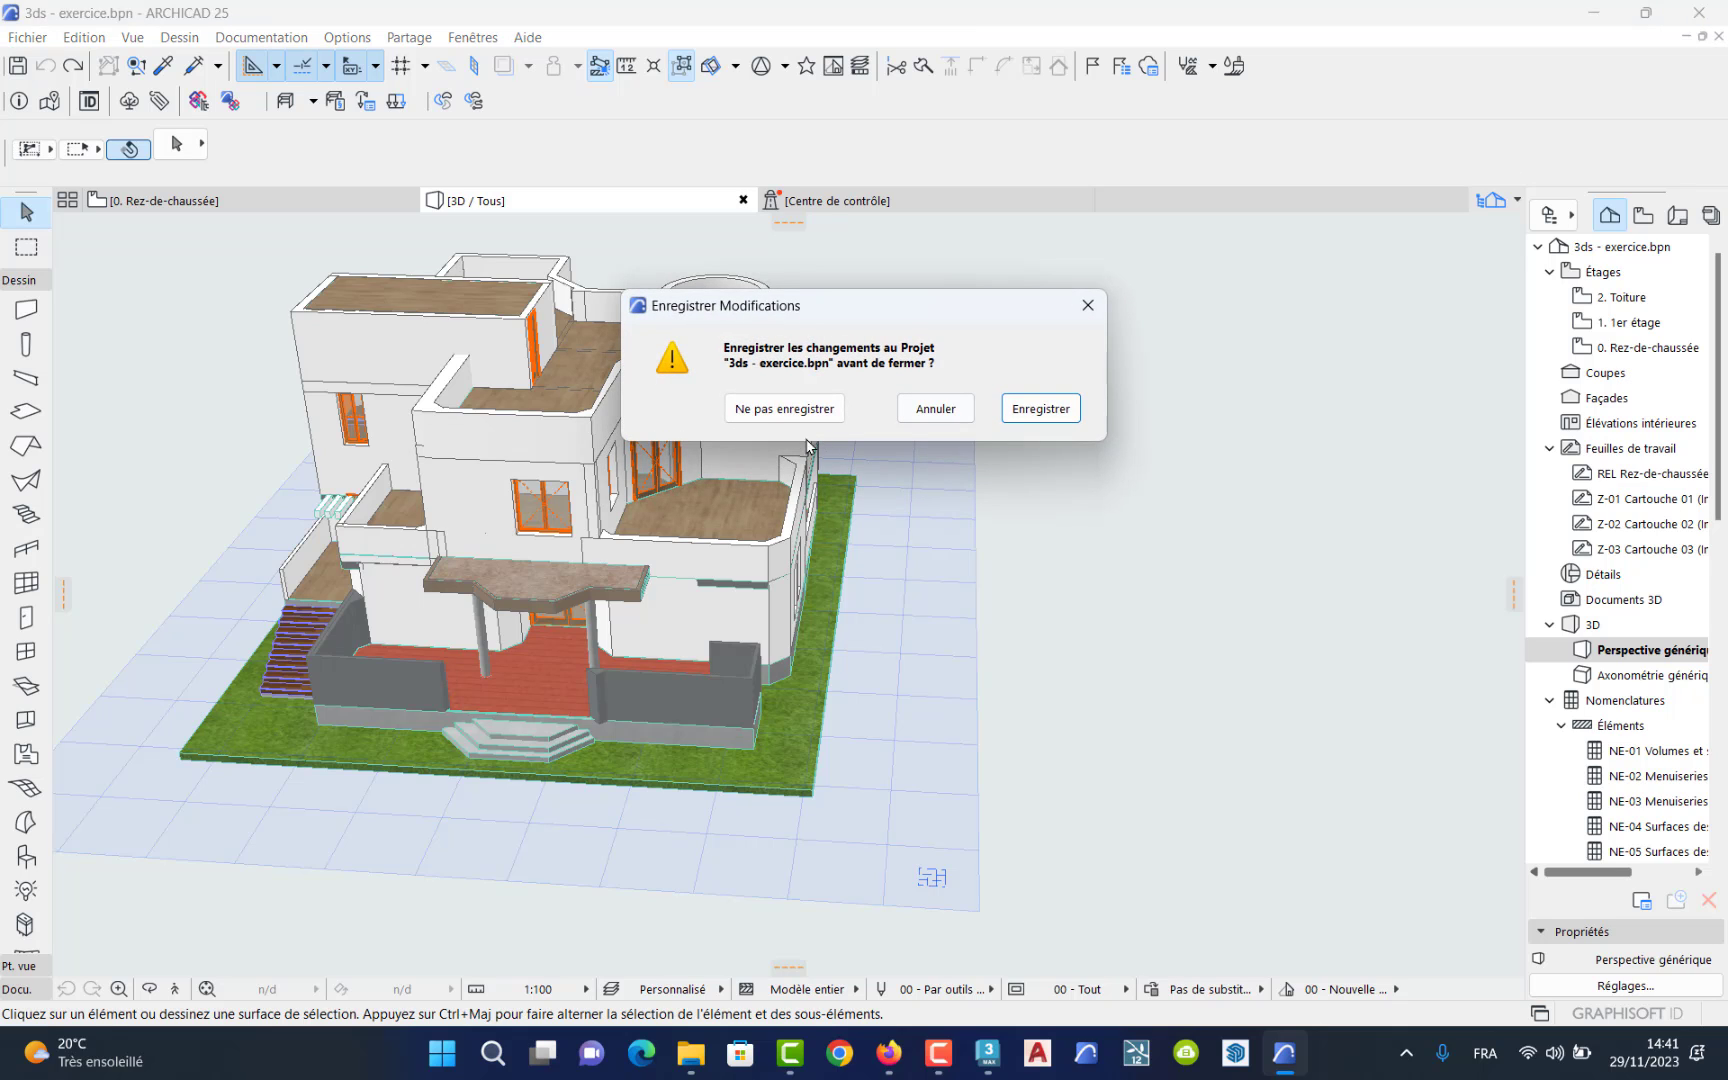
pyautogui.click(765, 410)
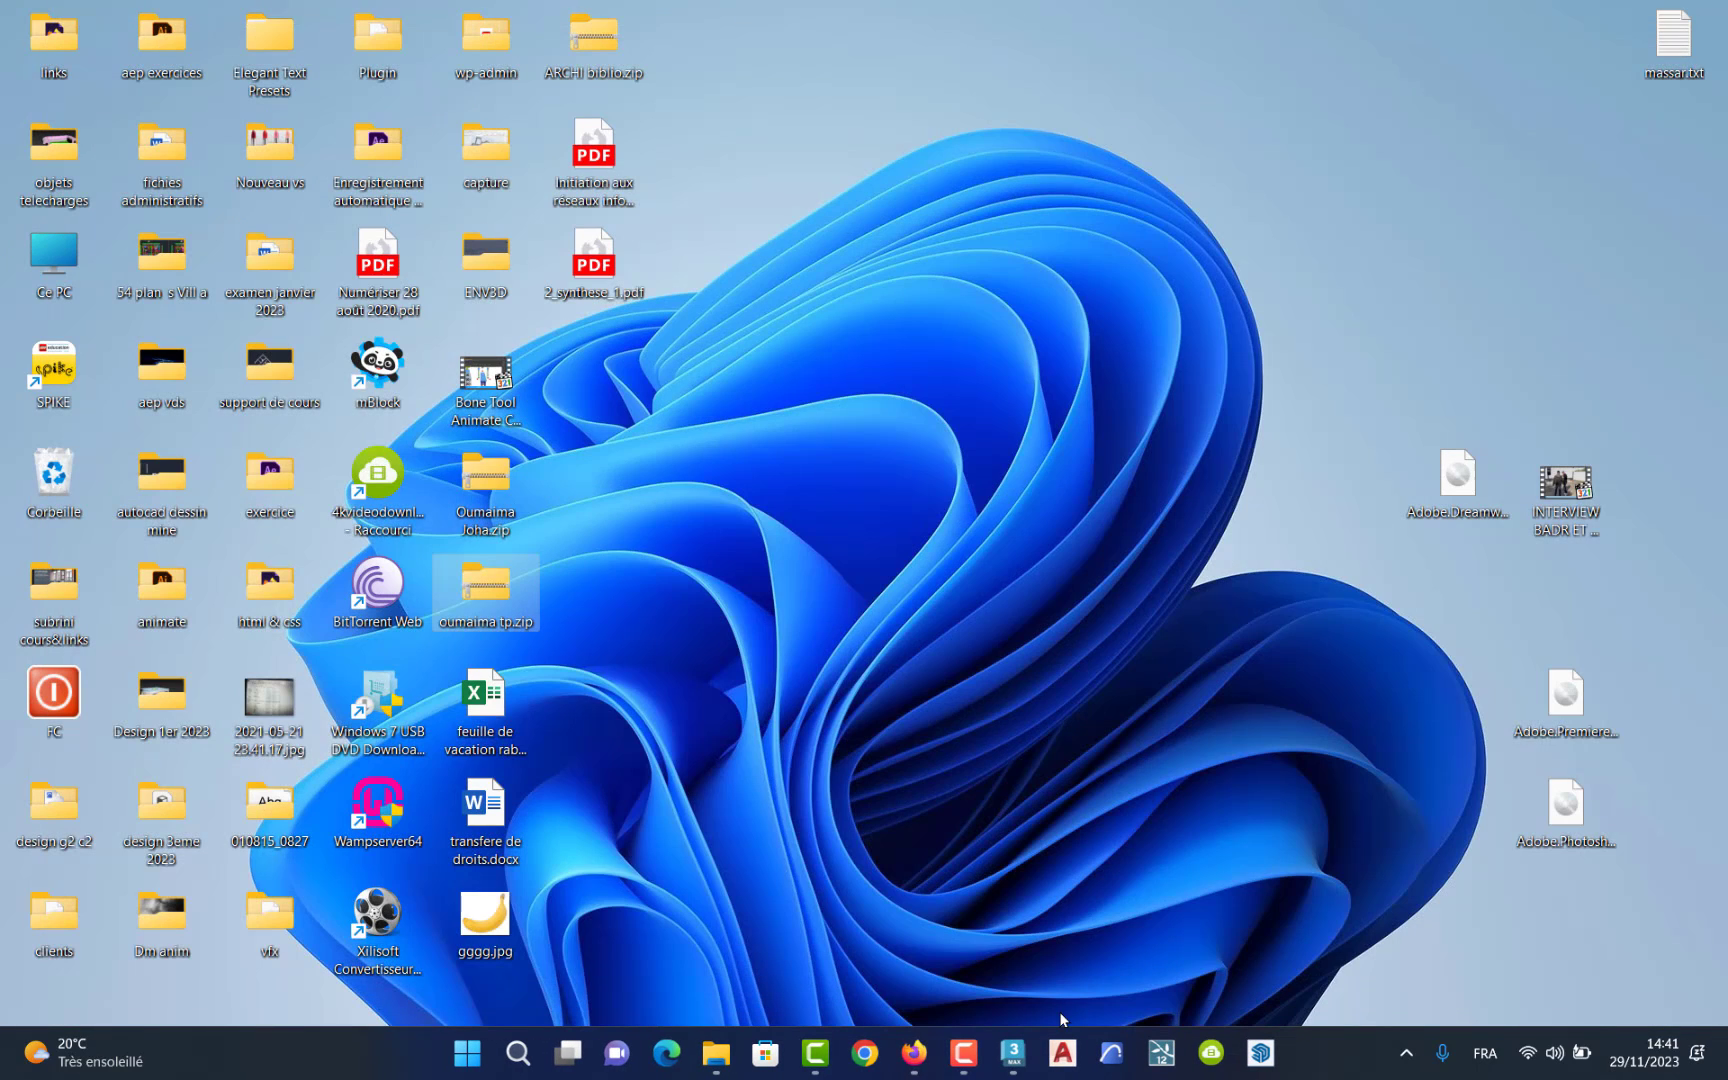
pyautogui.moveTo(1012, 1052)
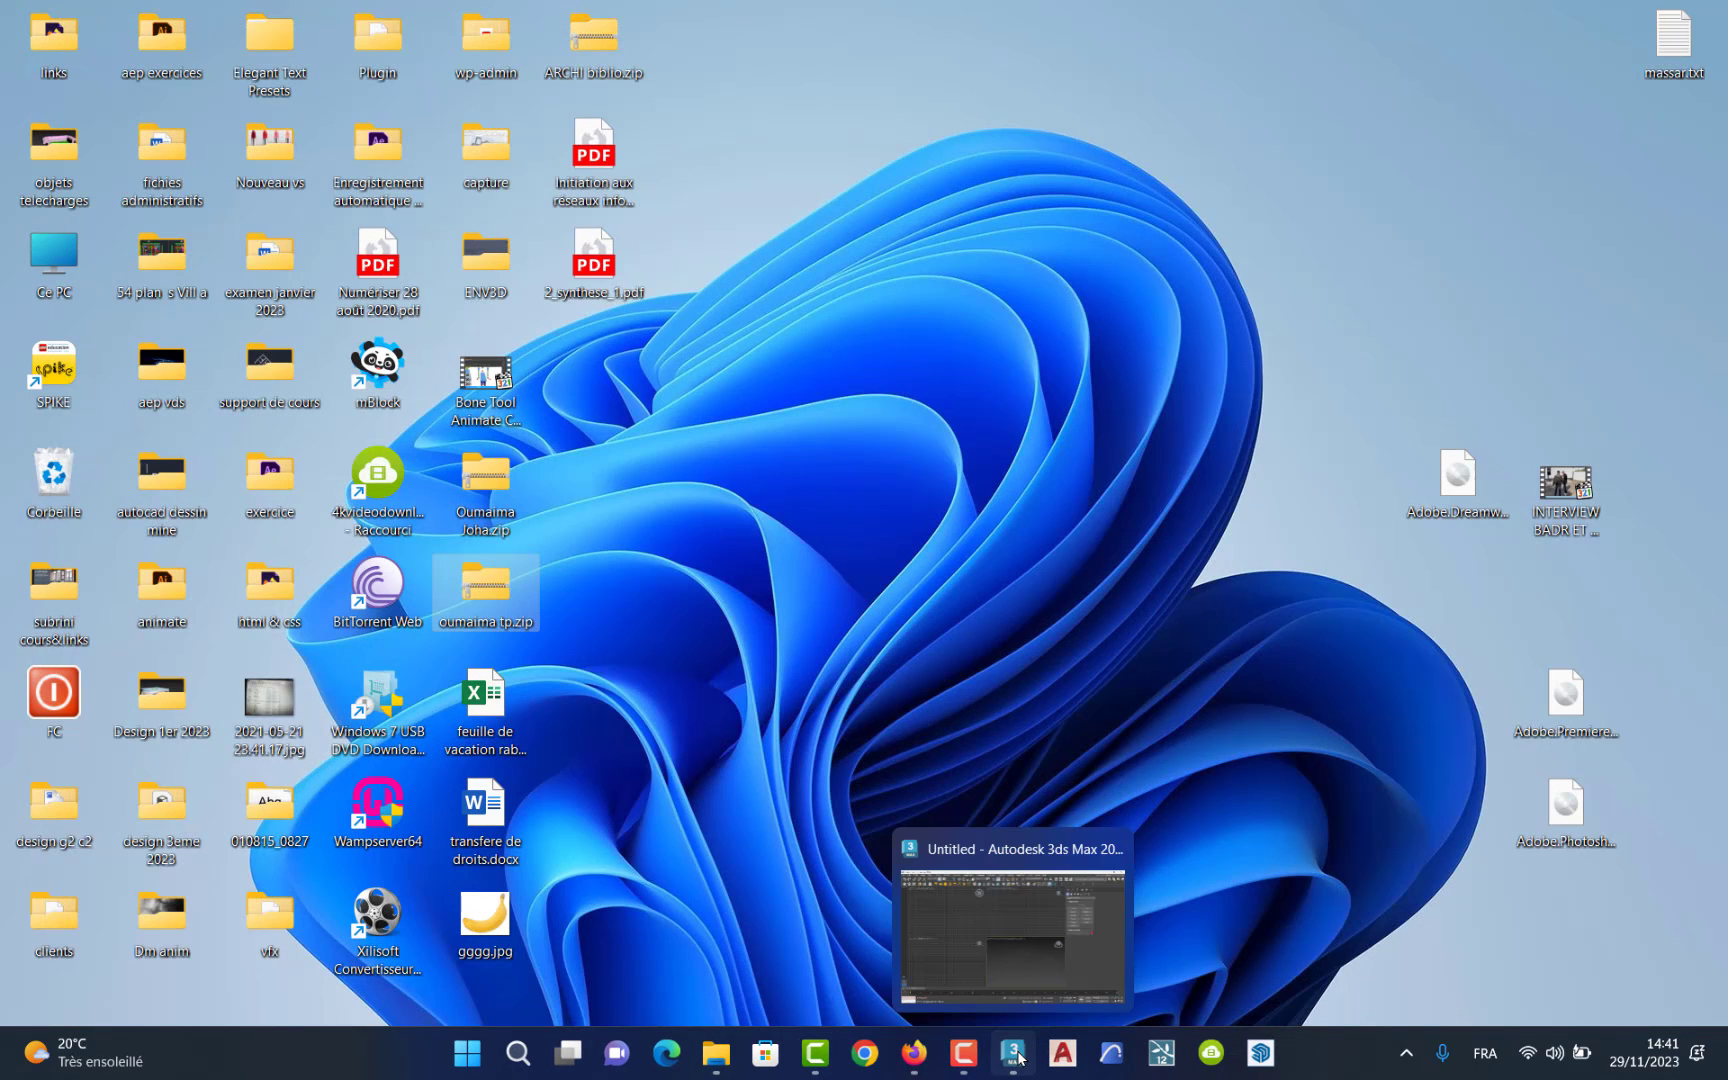
pyautogui.click(1015, 967)
pyautogui.press('Escape')
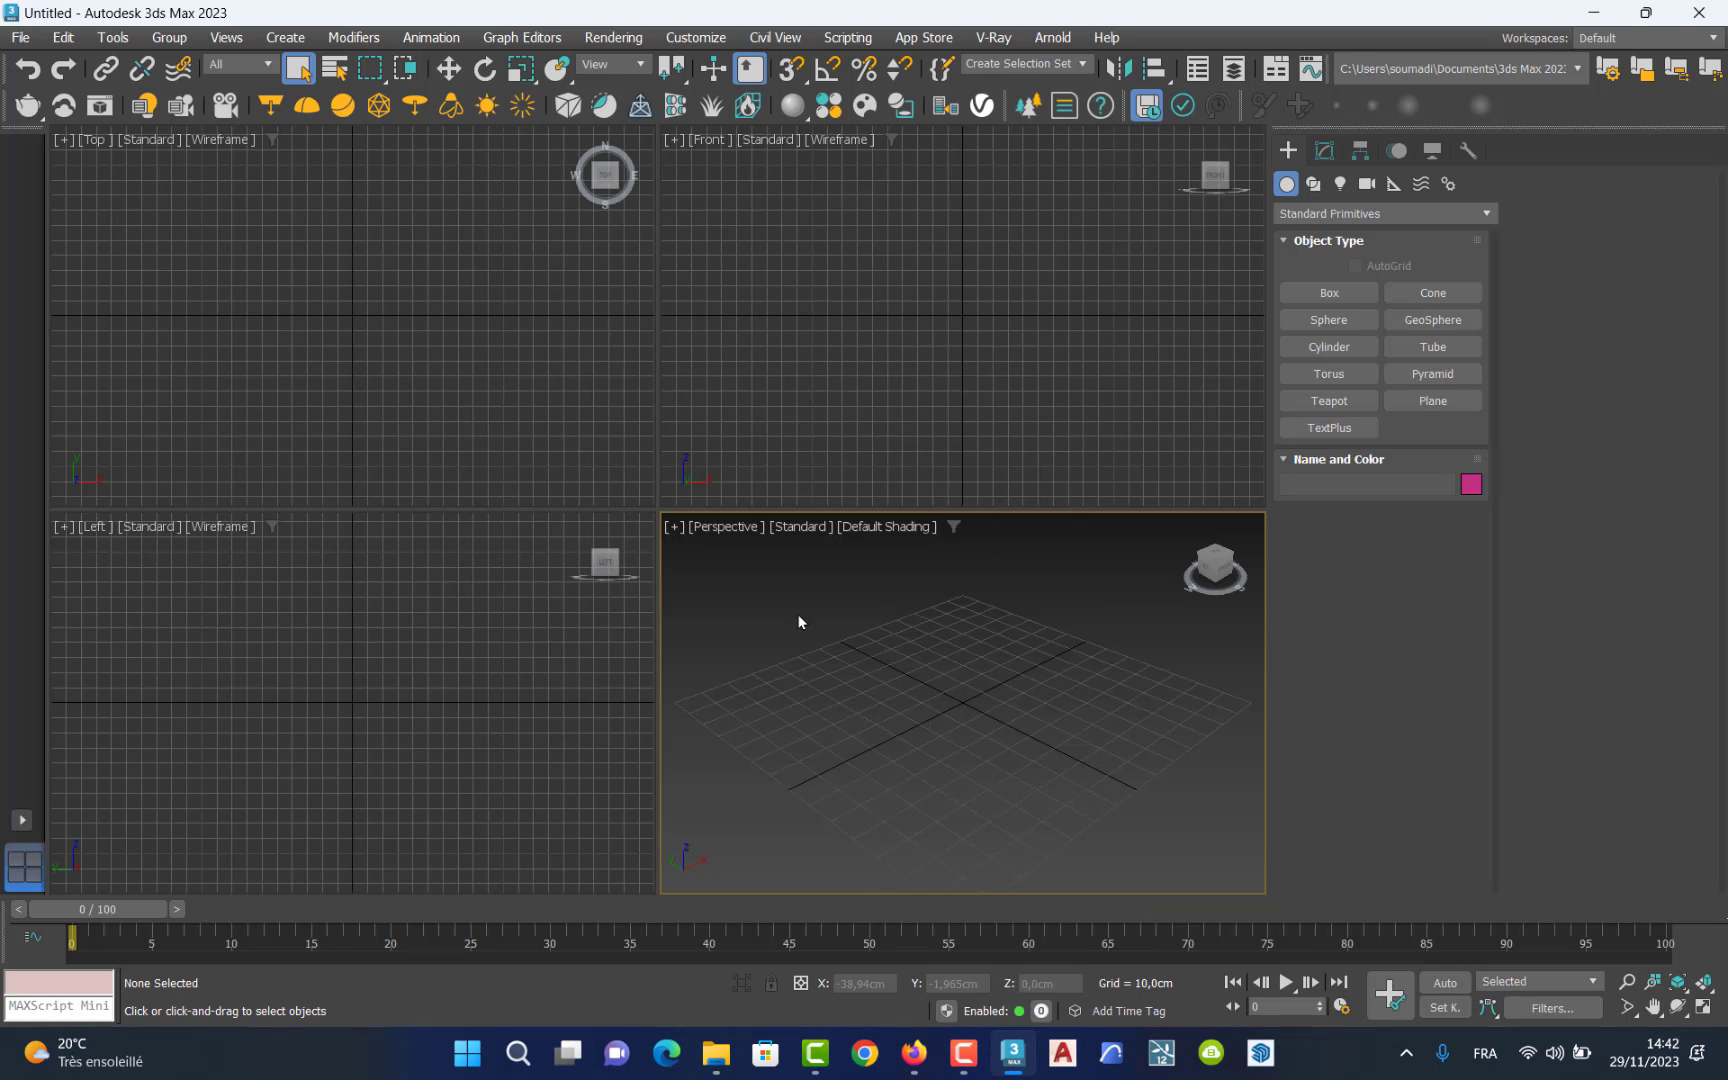
# Start saving the scene under a new name and choose the desktop folder design 3eme 2023 as its location.
pyautogui.click(20, 37)
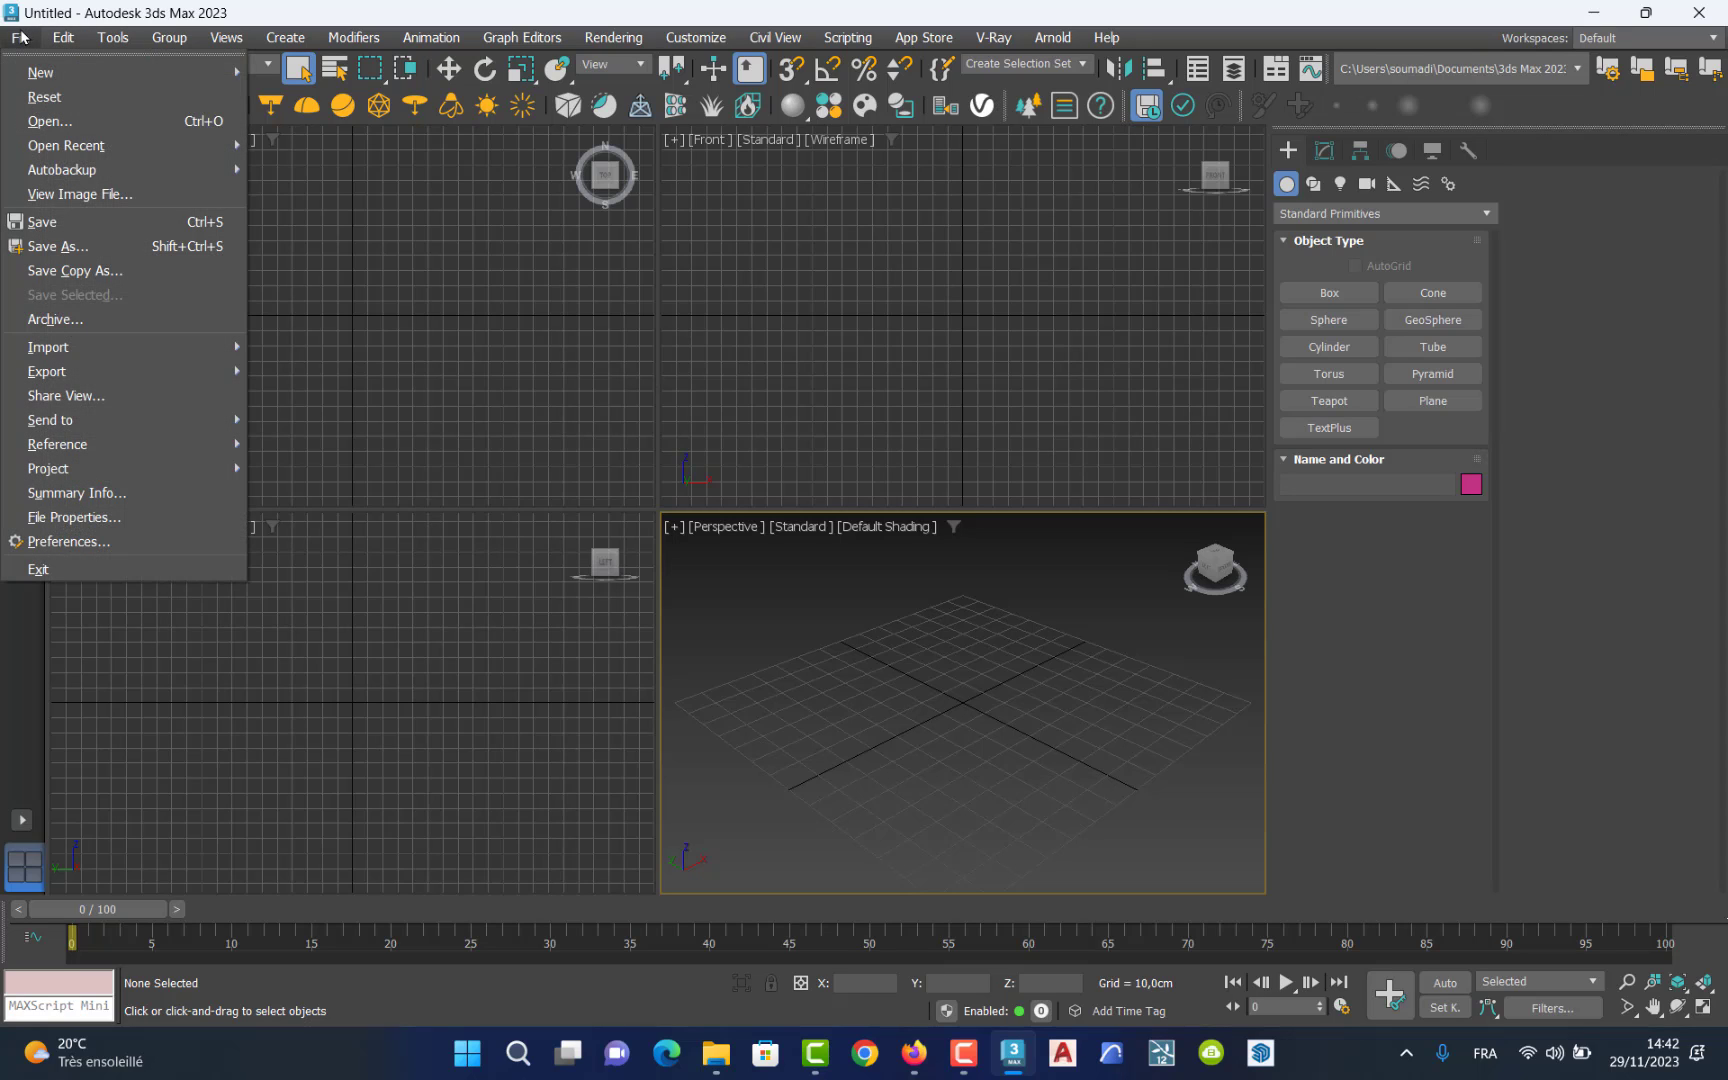
pyautogui.click(78, 246)
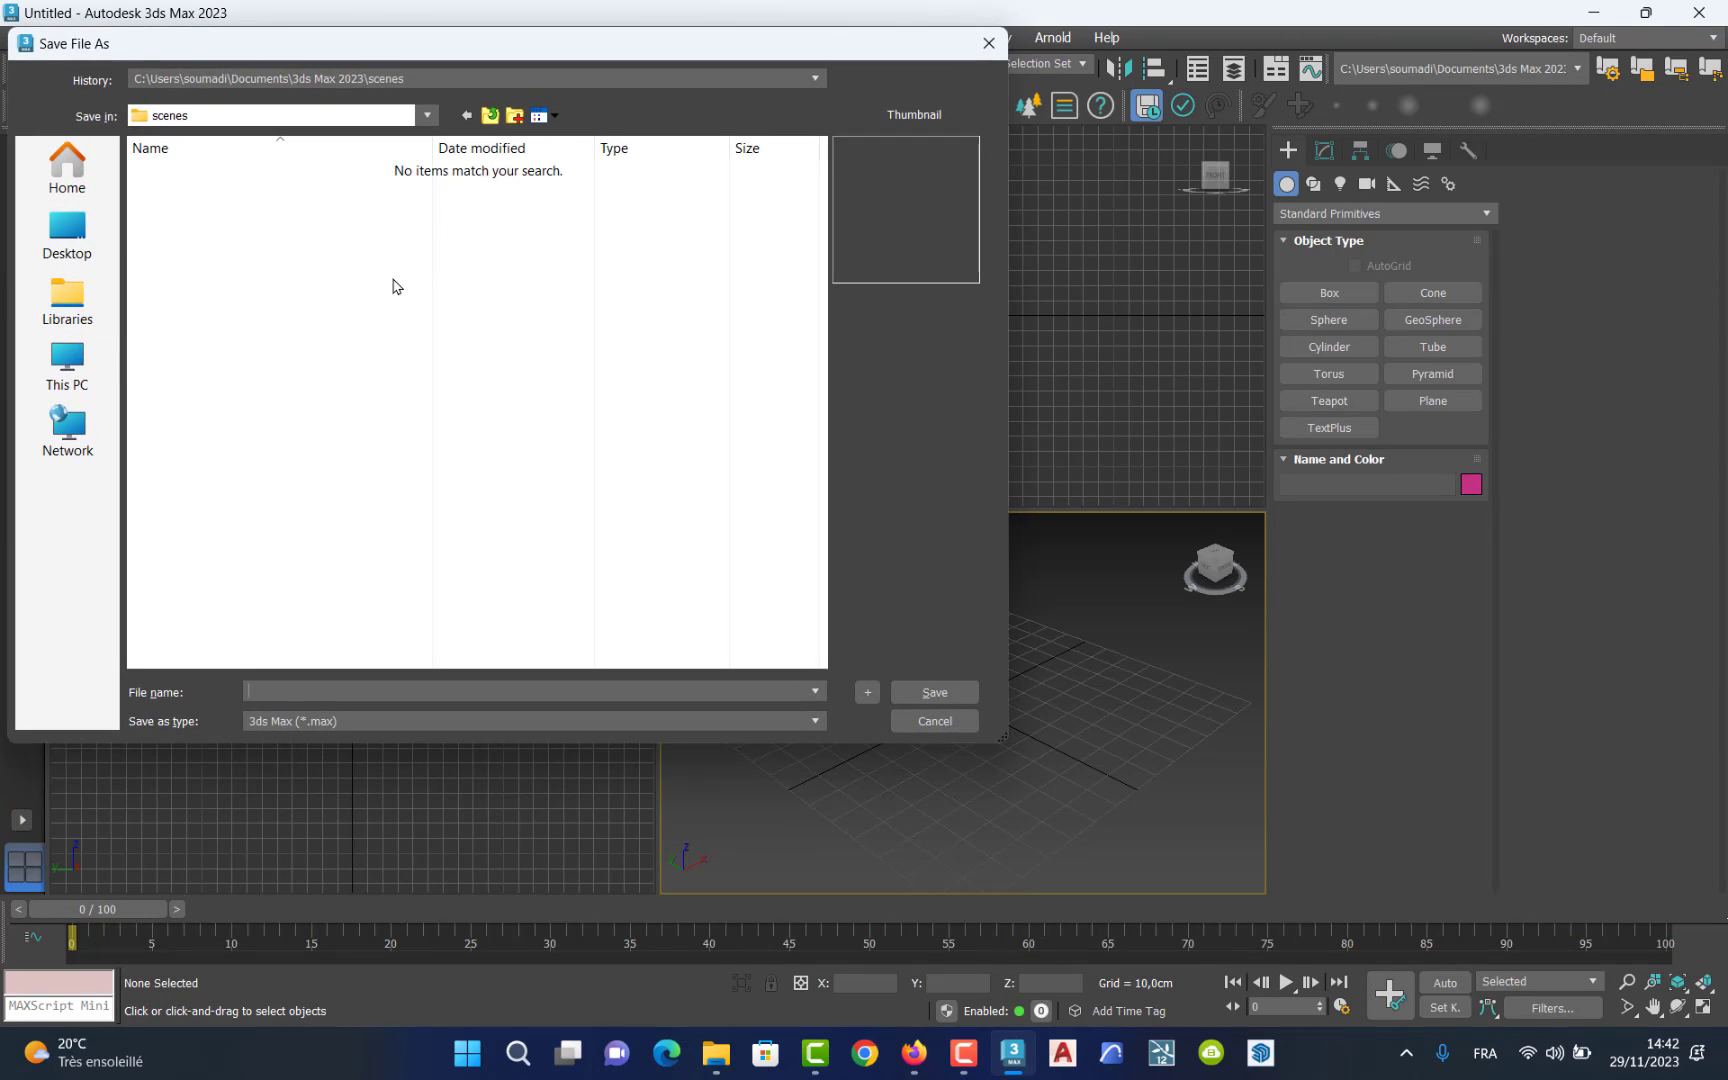
pyautogui.click(74, 247)
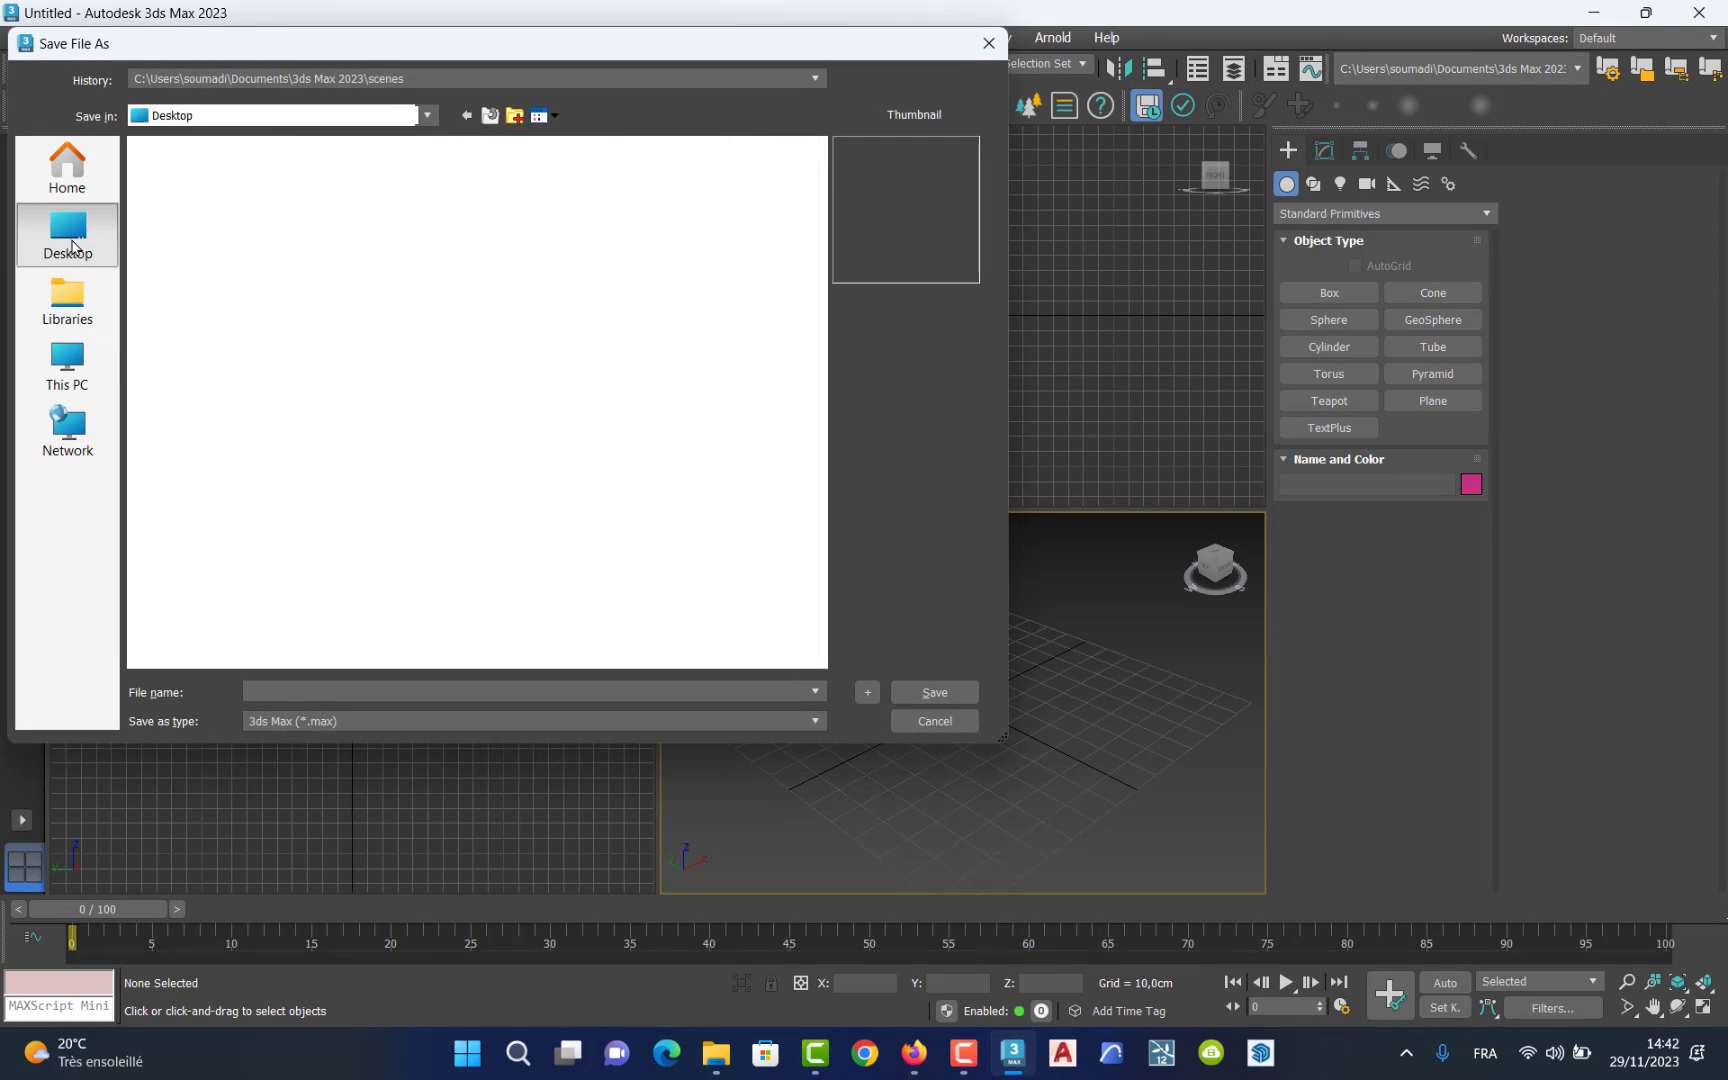
pyautogui.click(411, 528)
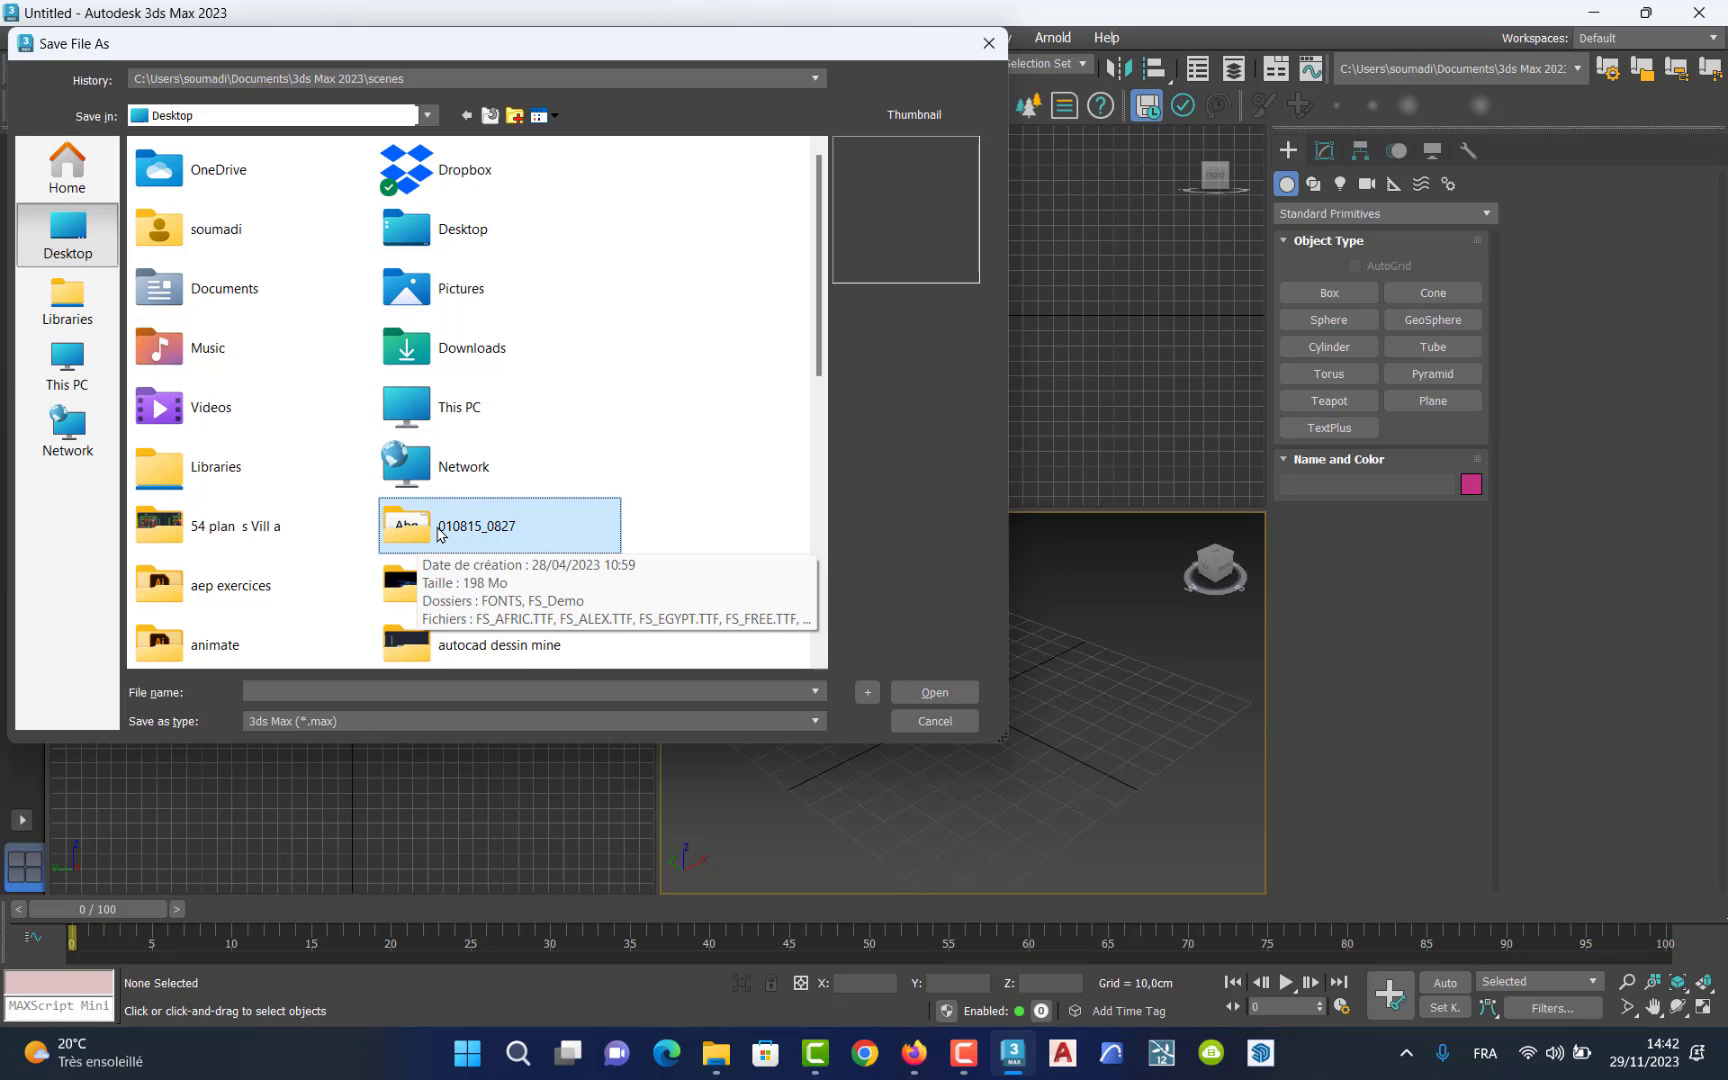
pyautogui.scroll(-5, 438, 533)
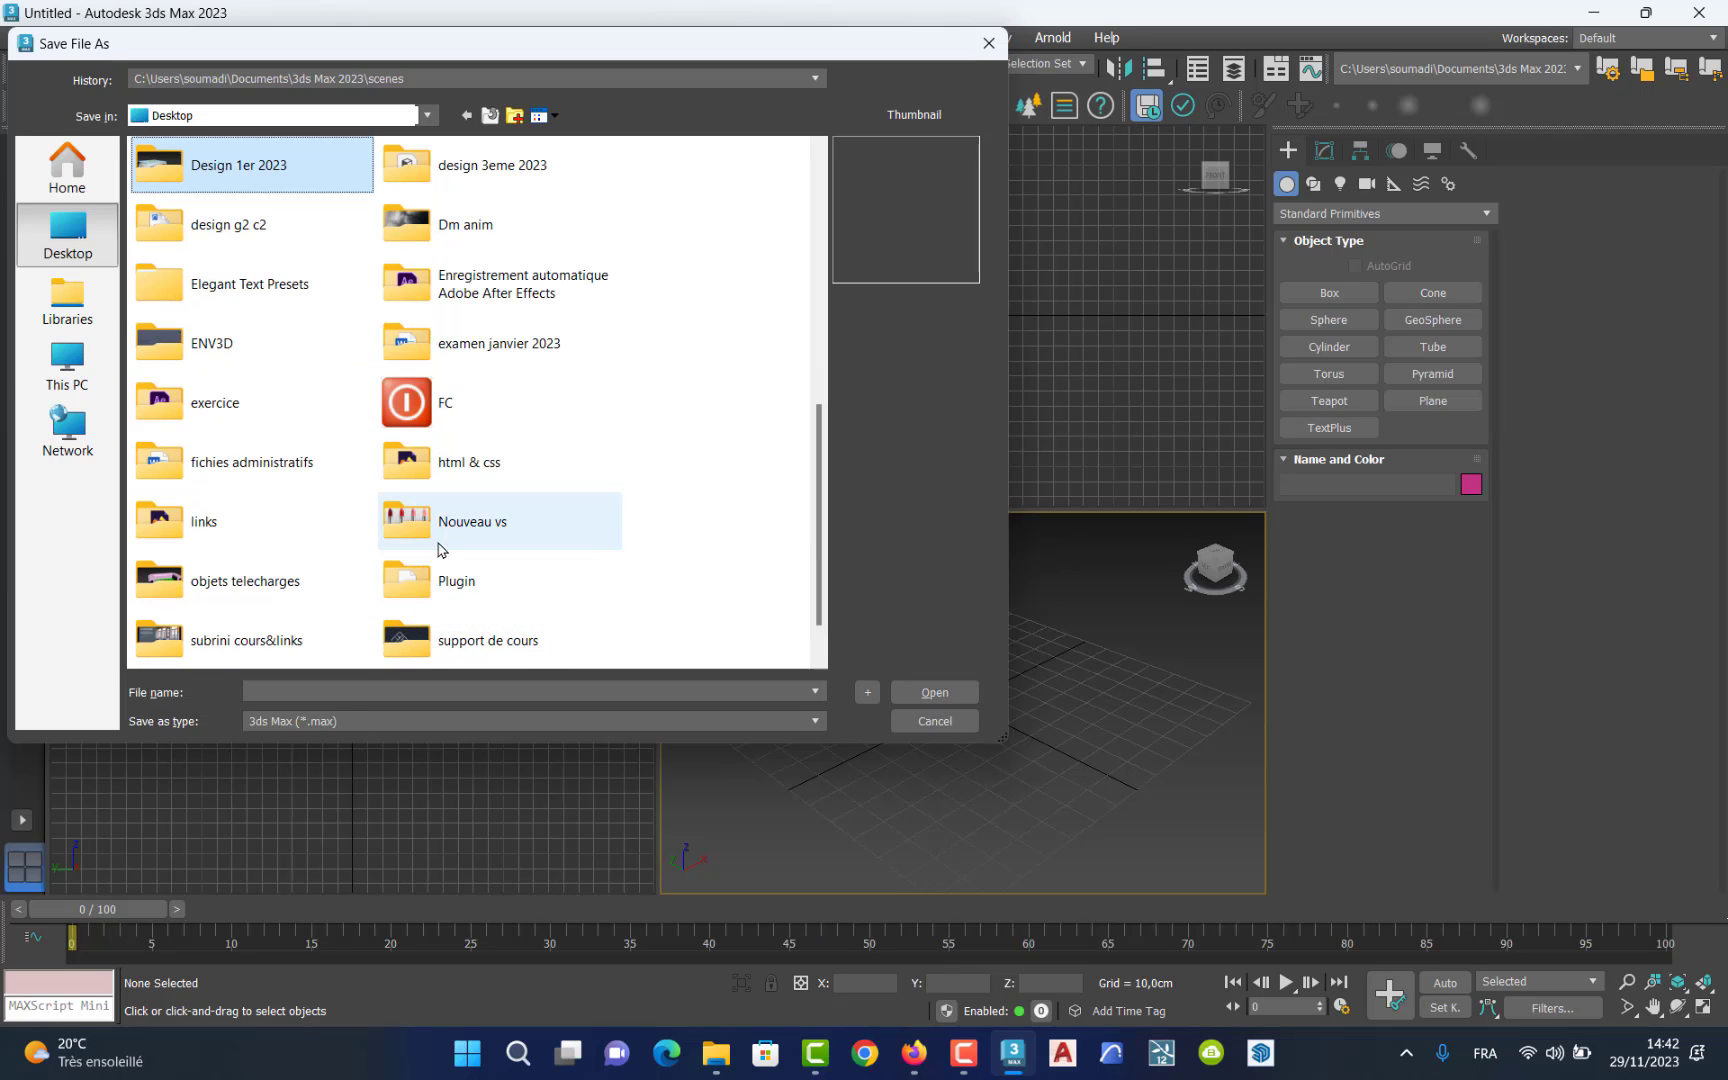
pyautogui.click(411, 180)
pyautogui.doubleClick(411, 180)
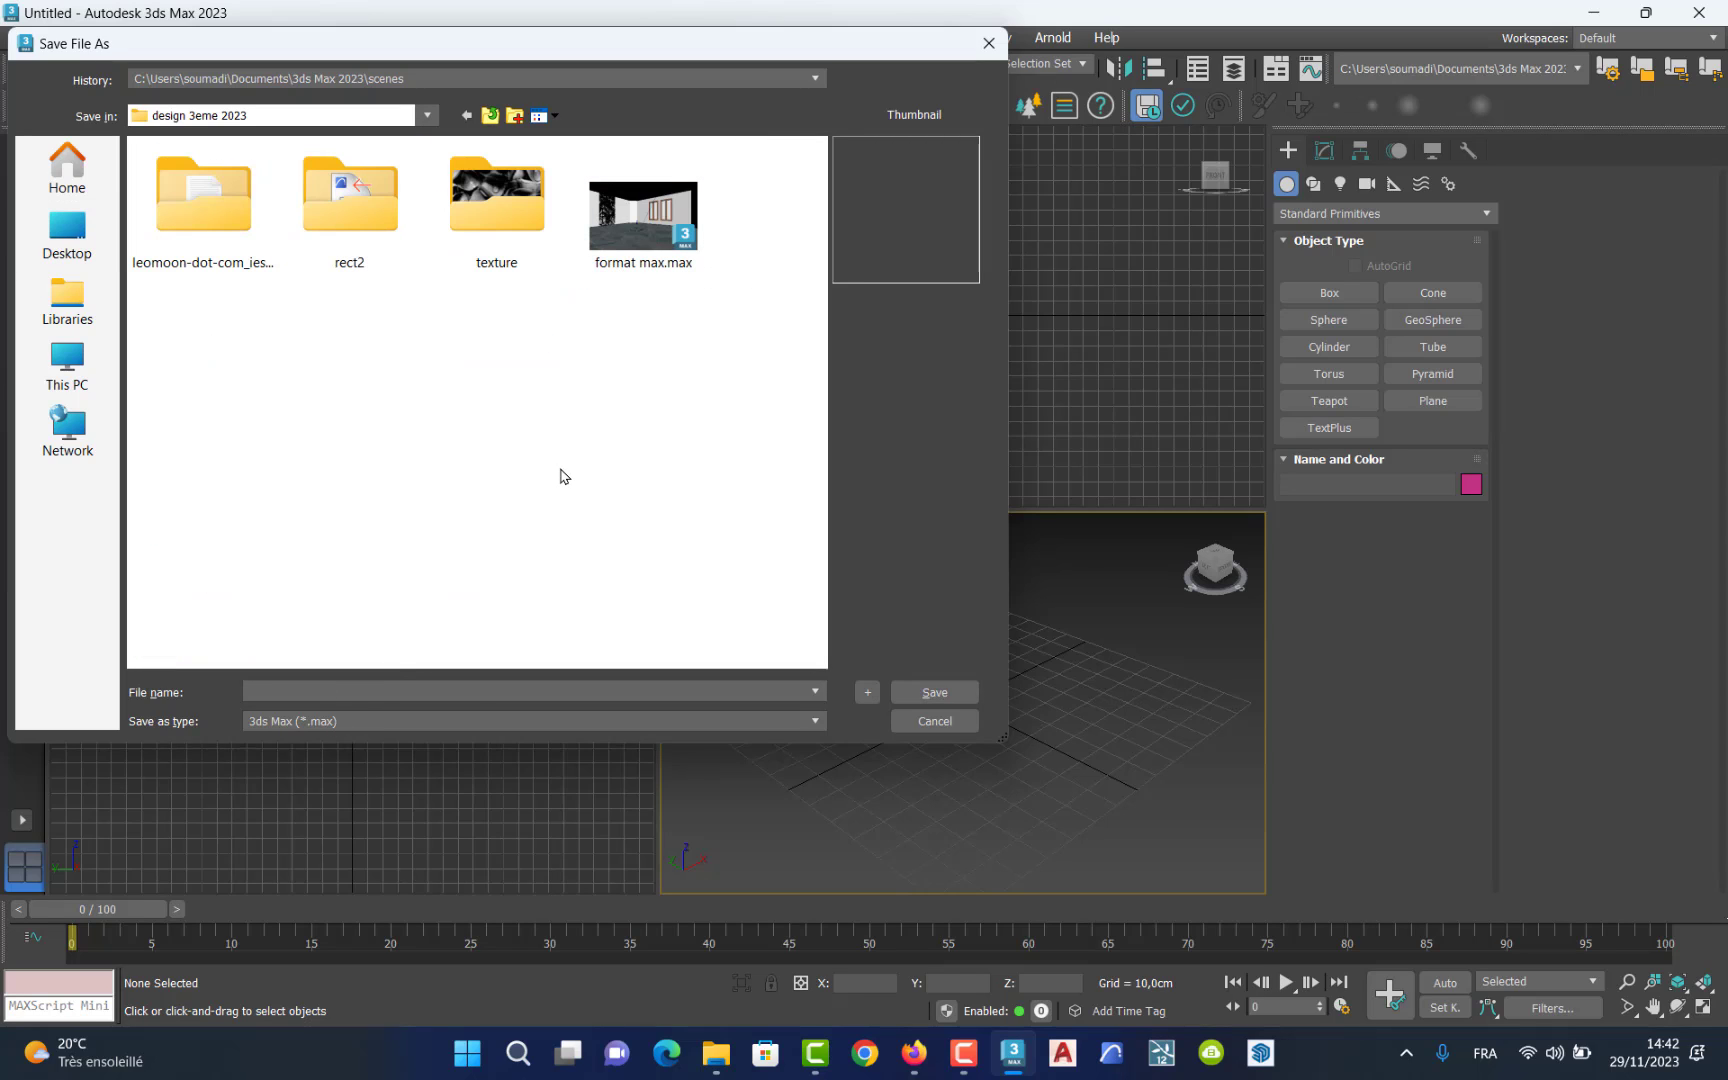
# Name the scene file "projet rattrapé" and save it in 3ds Max (*.max) format.
pyautogui.write('pr')
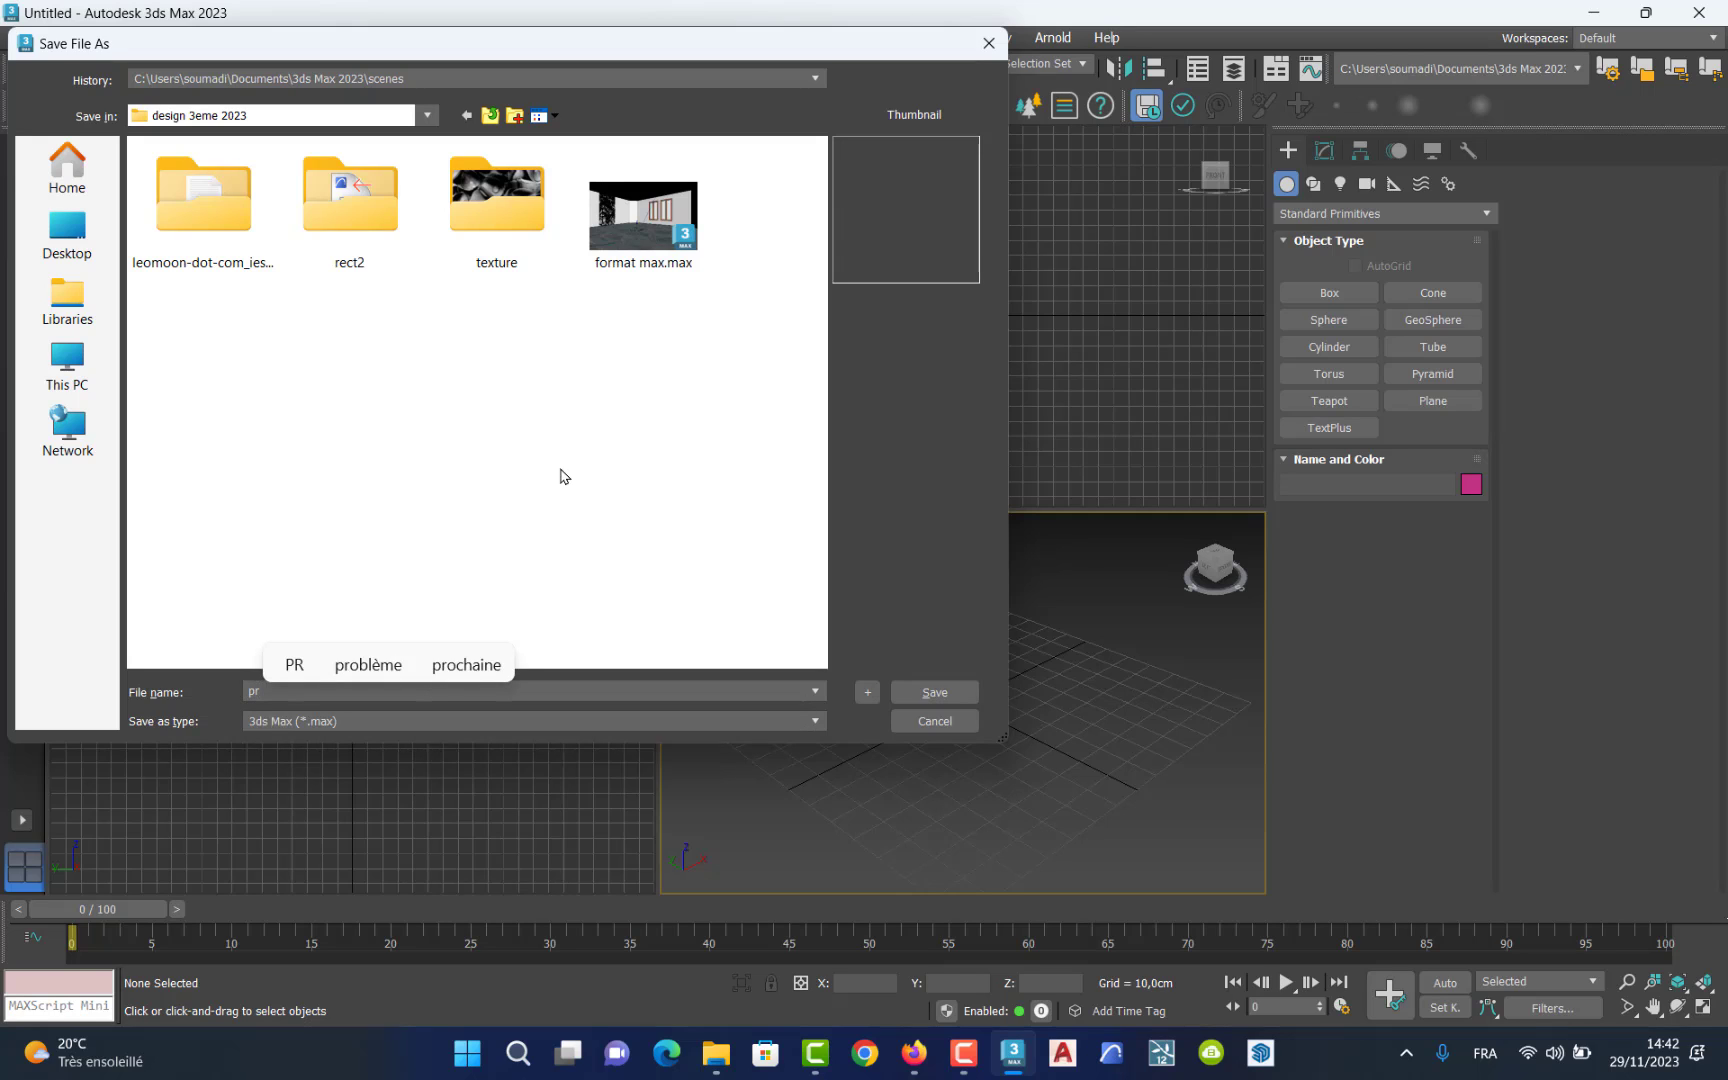
pyautogui.write('oj')
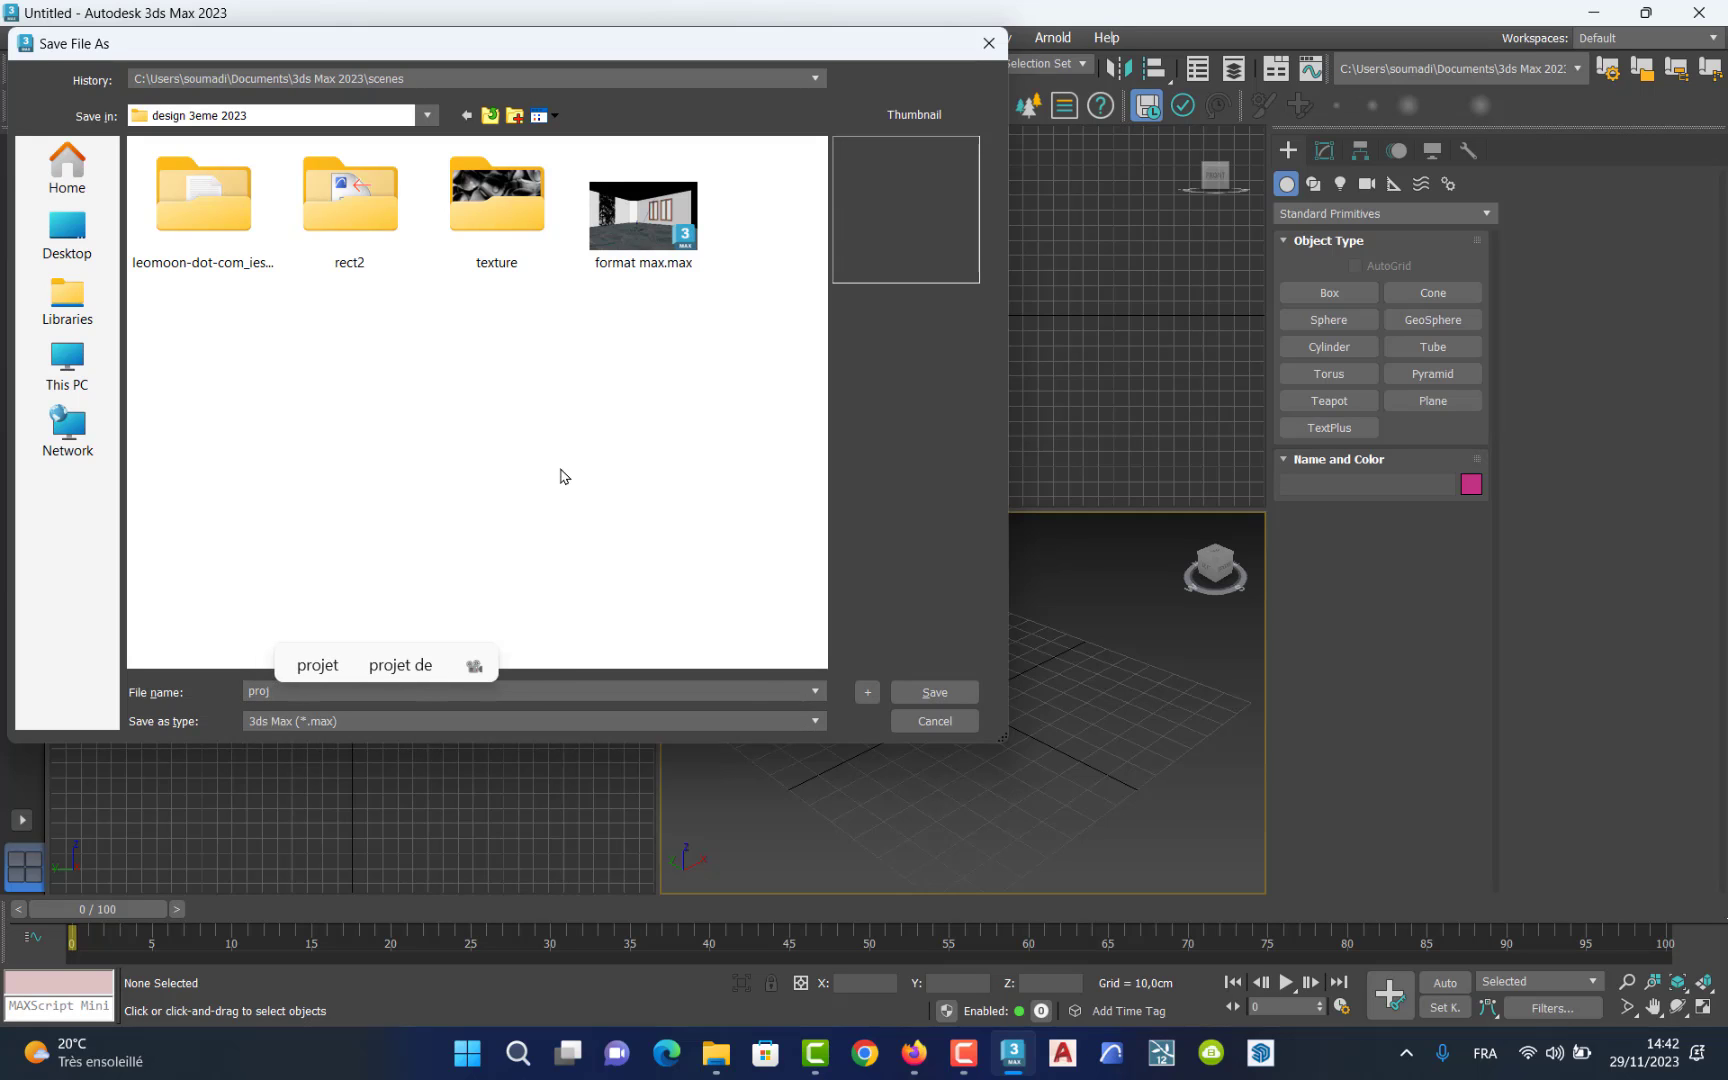
pyautogui.write('et rat')
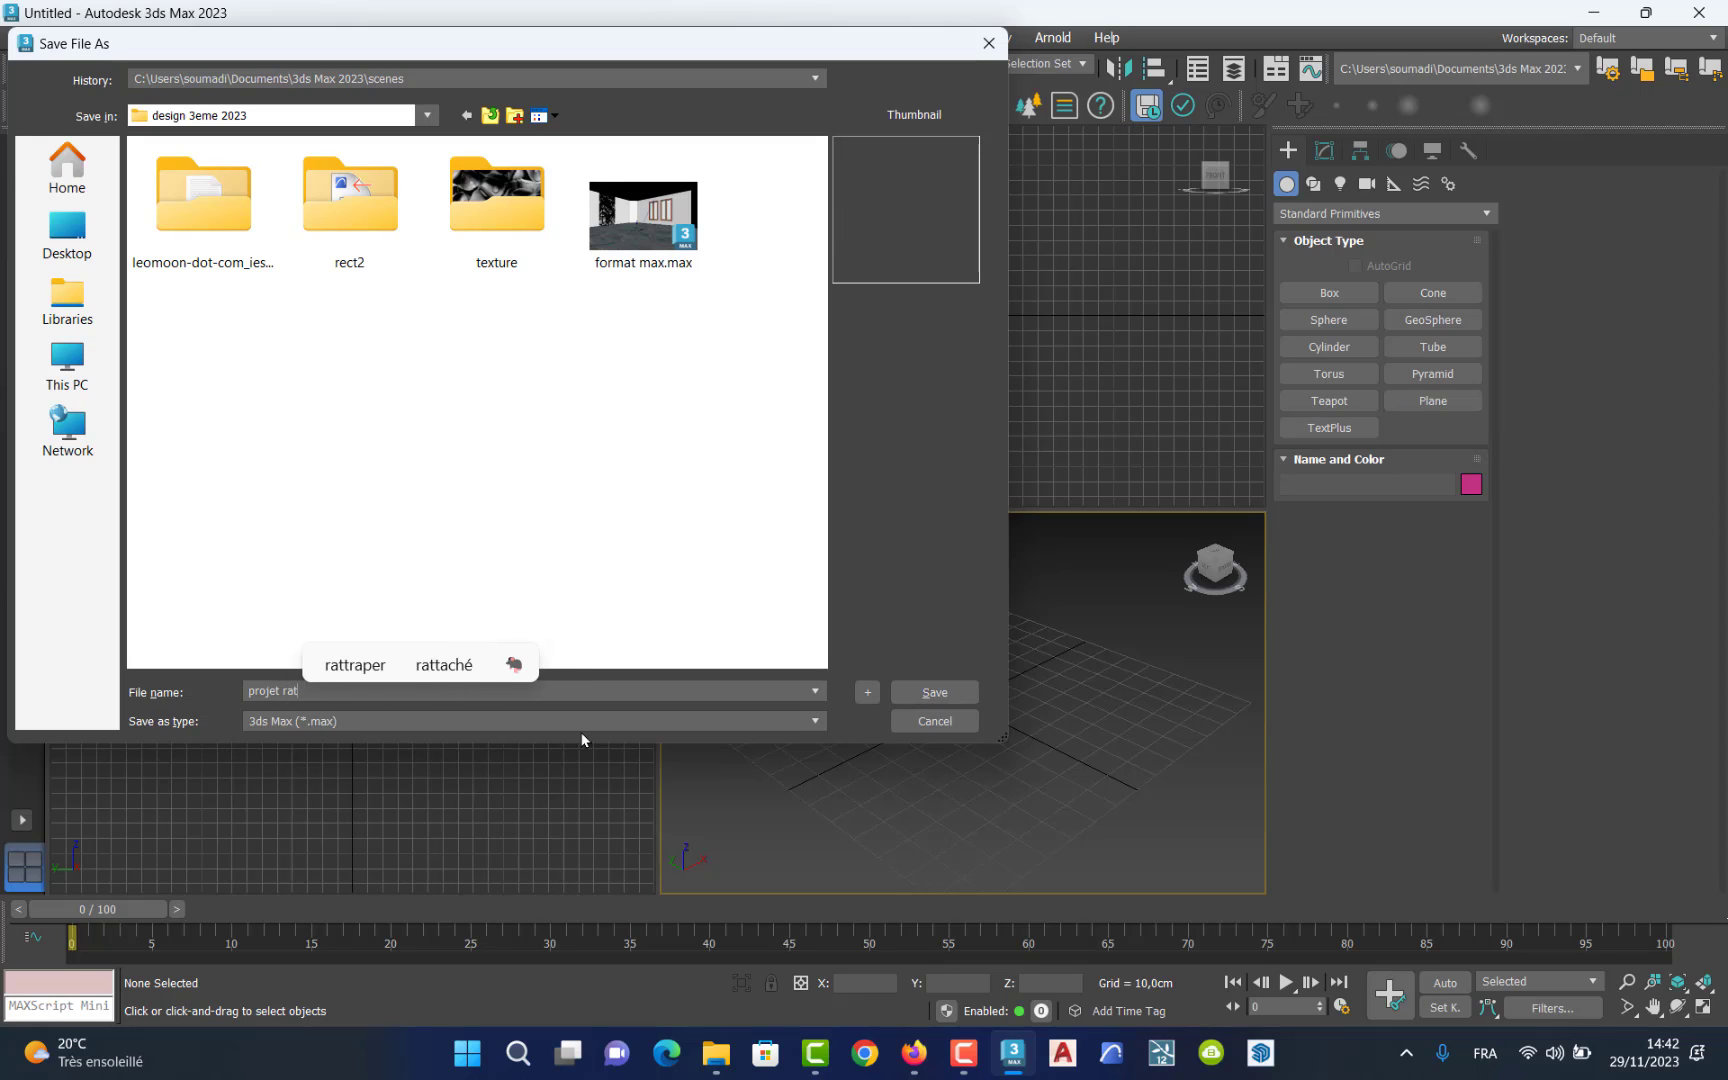
pyautogui.click(360, 665)
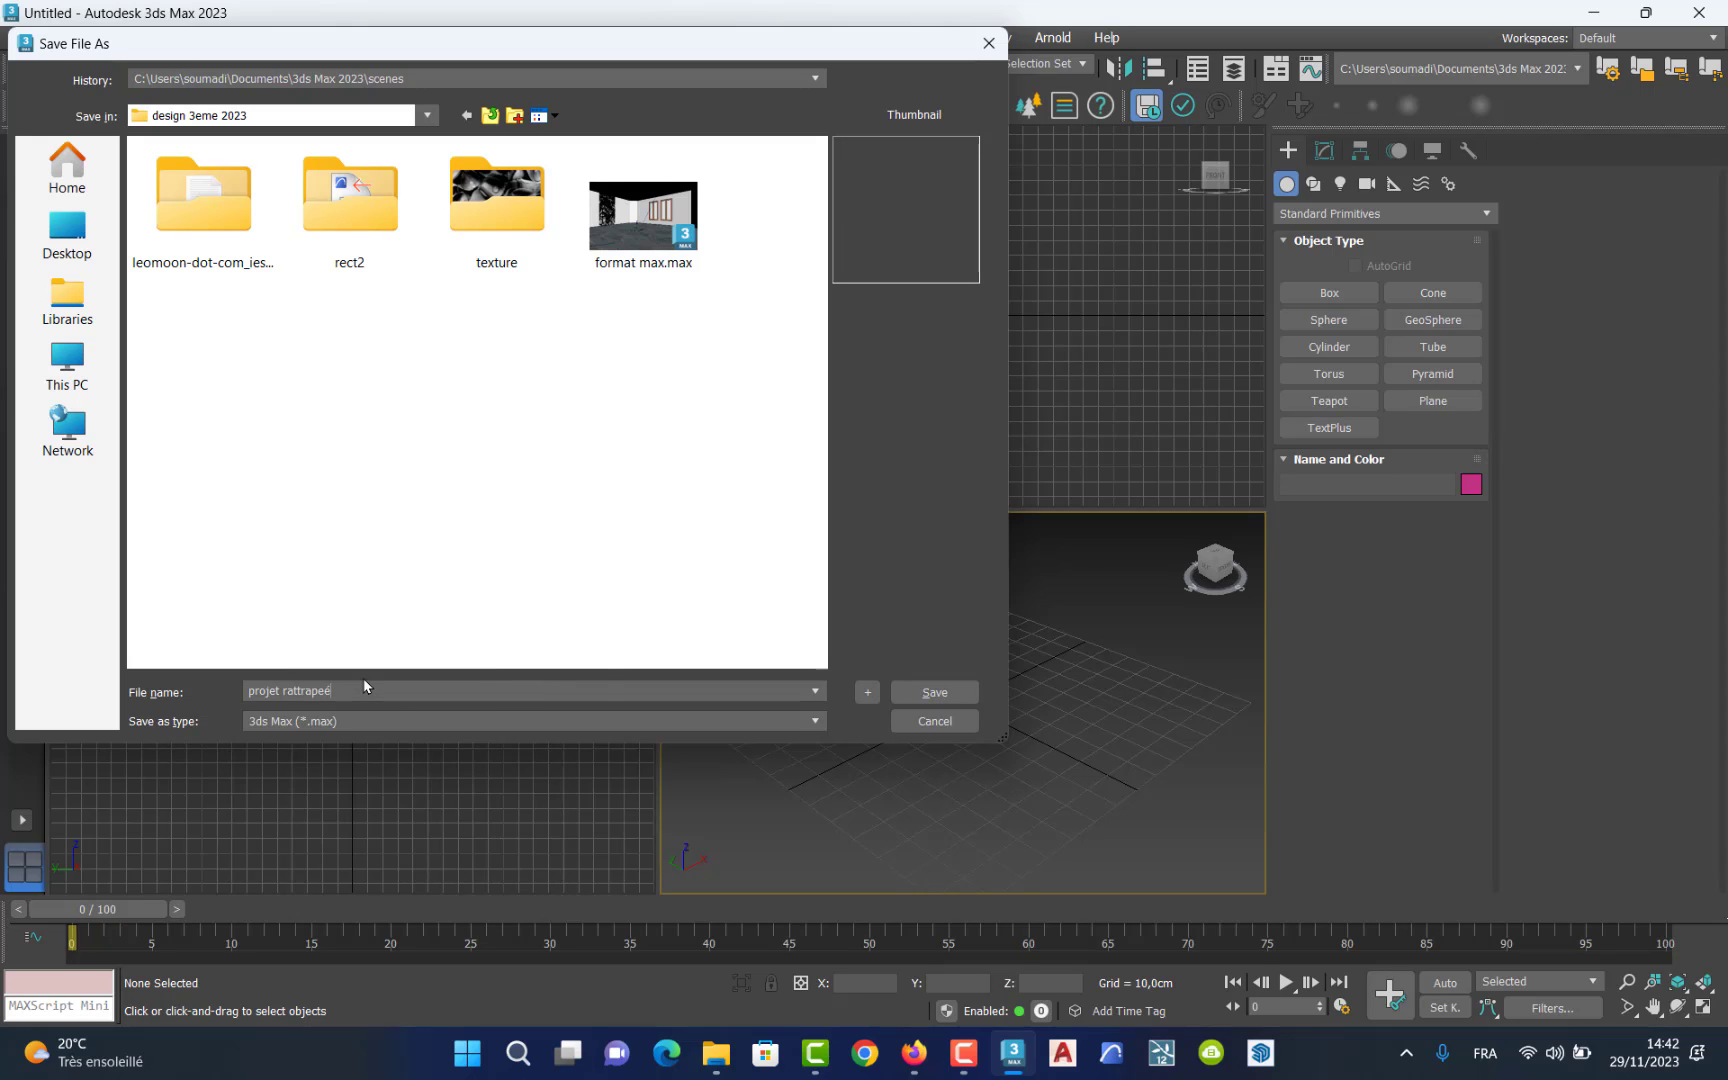
pyautogui.write('é')
pyautogui.press('BackSpace')
pyautogui.press('BackSpace')
pyautogui.write('é')
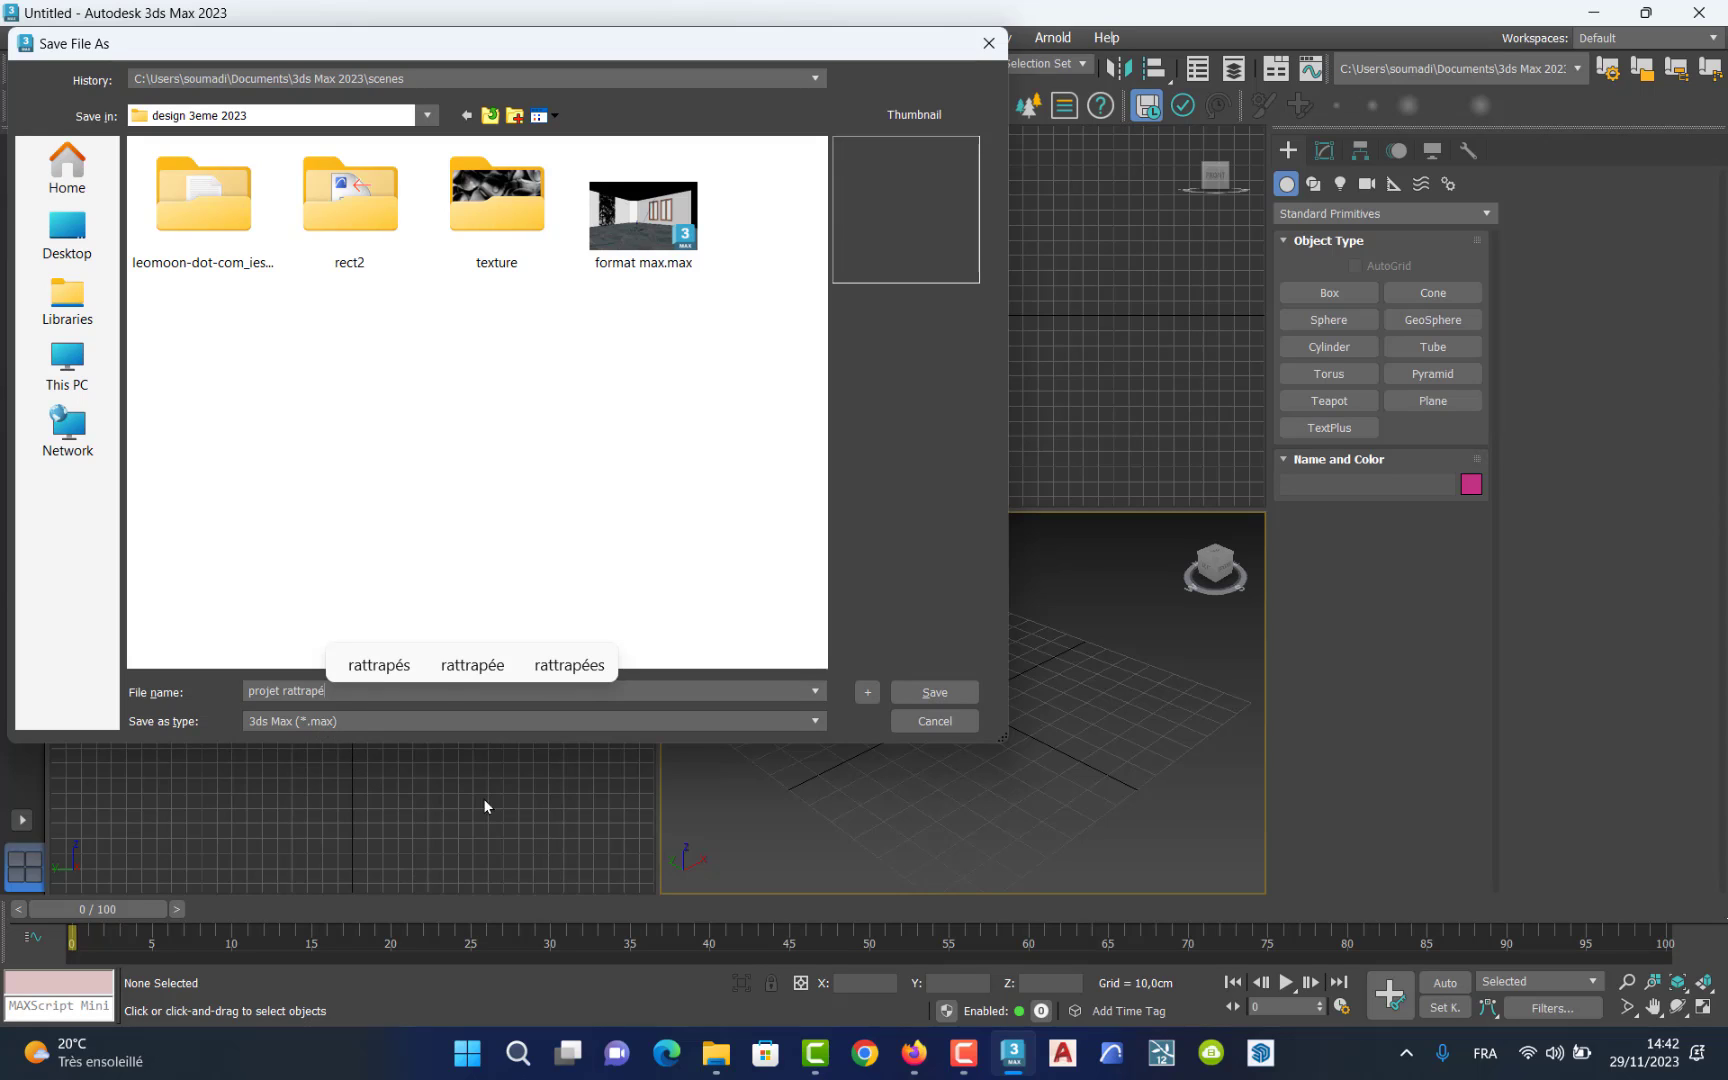
pyautogui.click(918, 692)
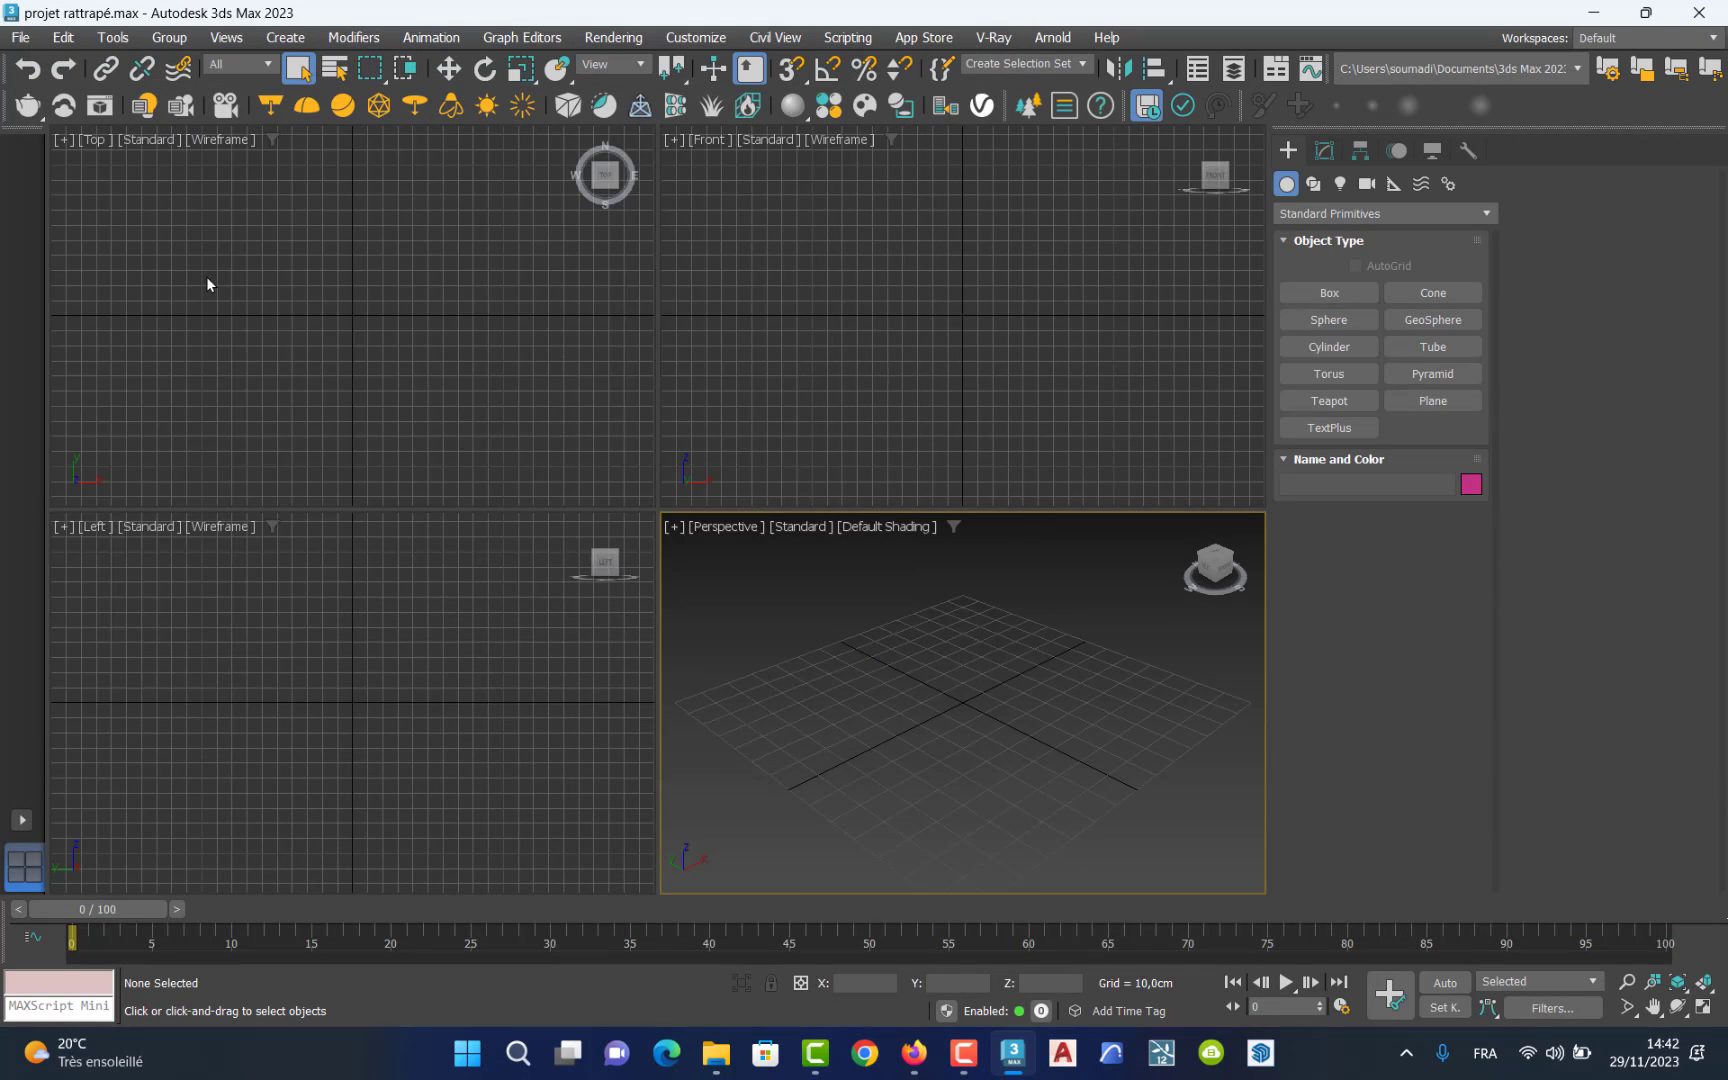
# Start merging a file into the scene and browse to the desktop folder design 3eme 2023.
pyautogui.click(22, 40)
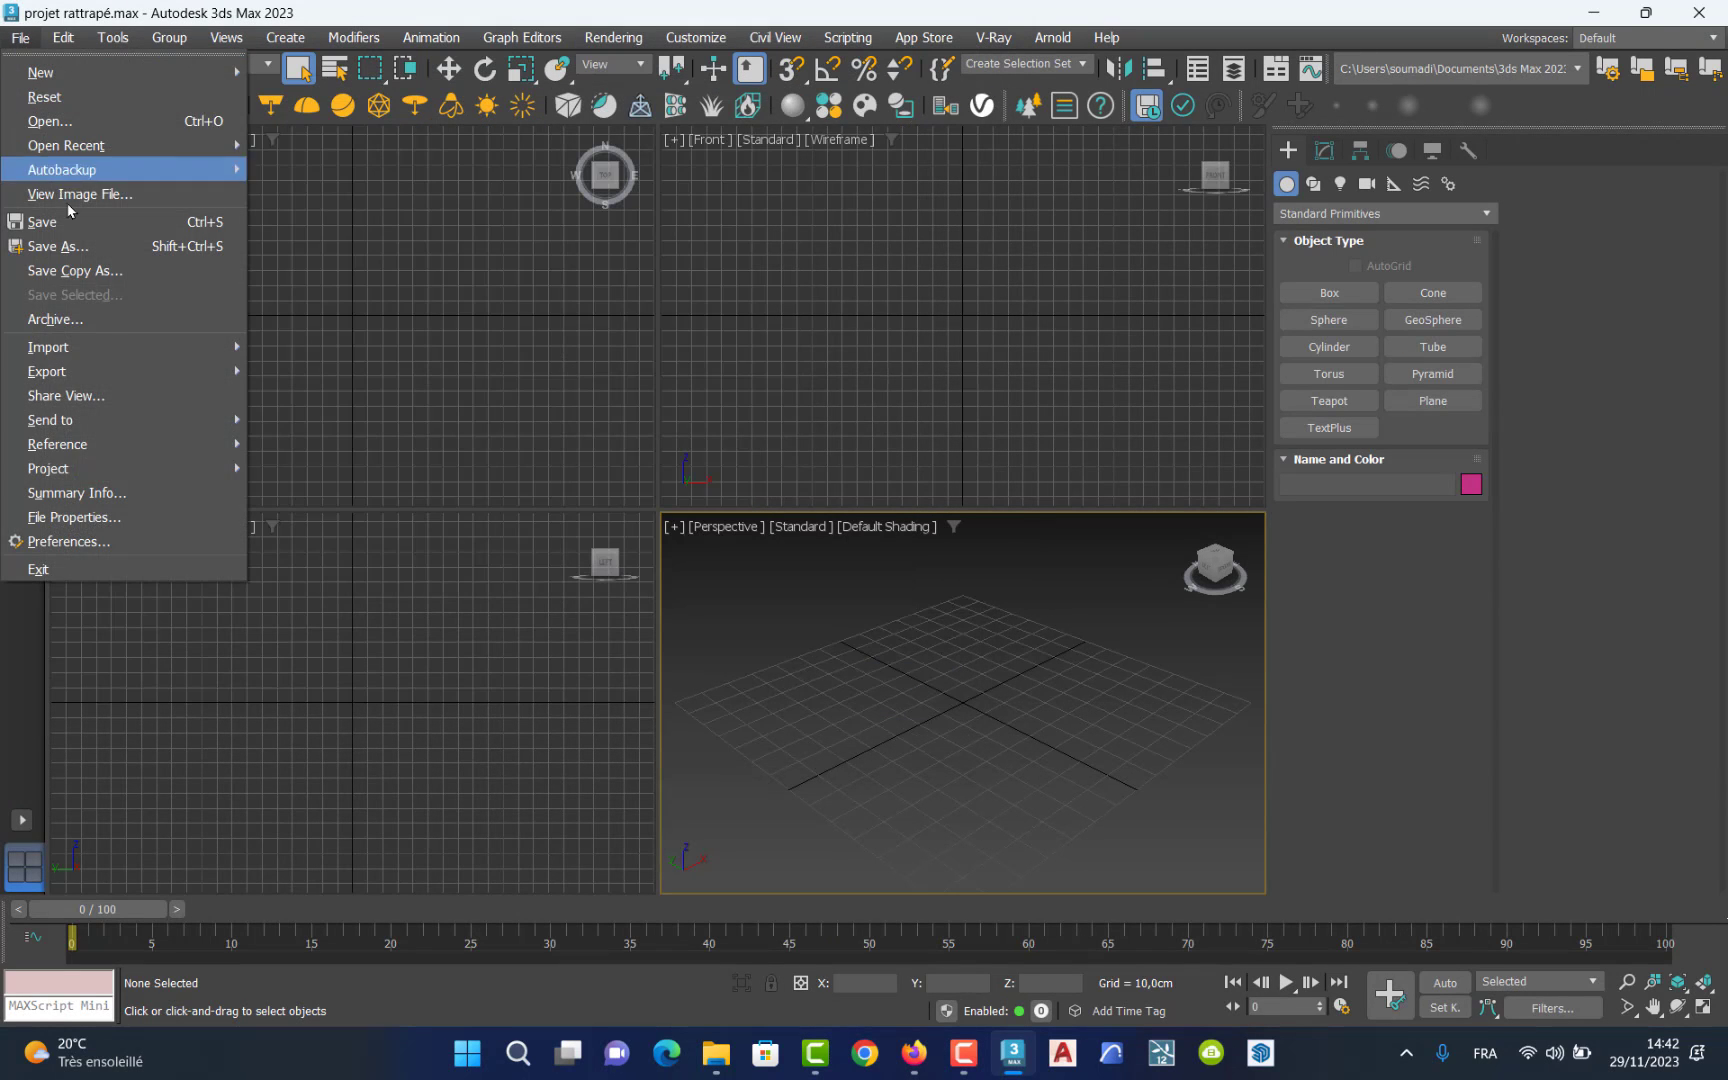
pyautogui.moveTo(66, 347)
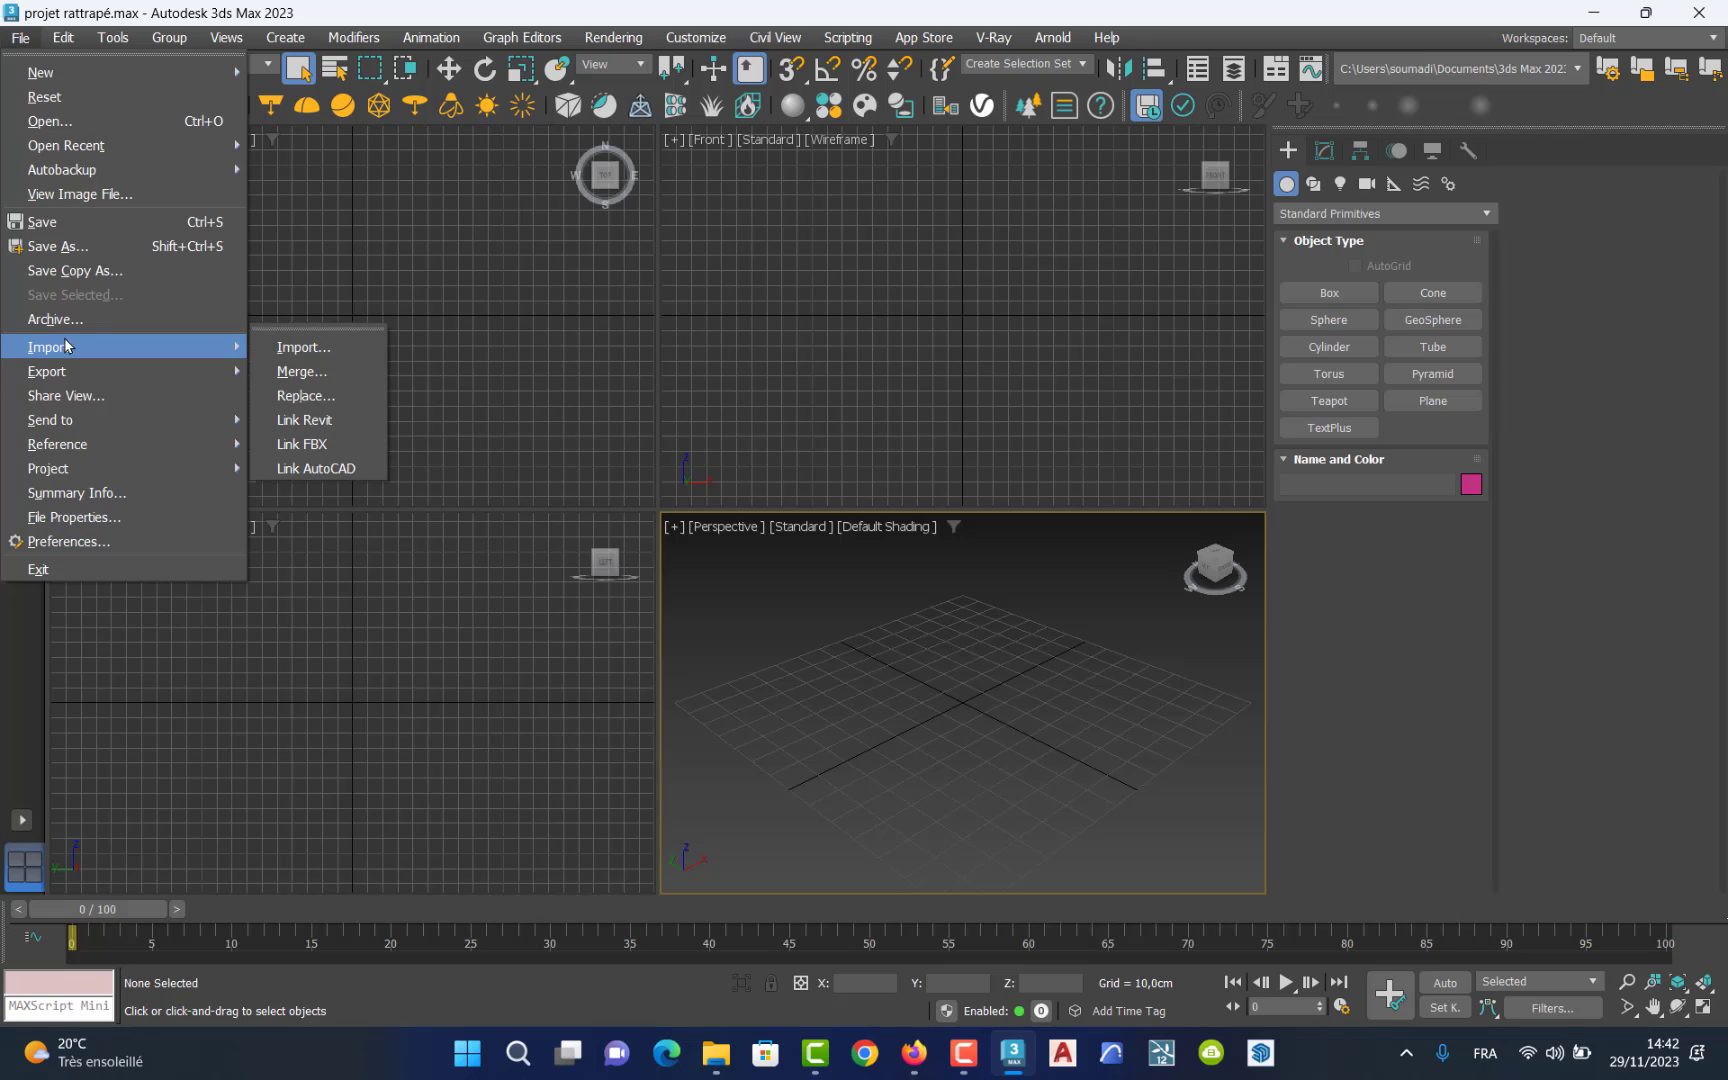
pyautogui.click(312, 372)
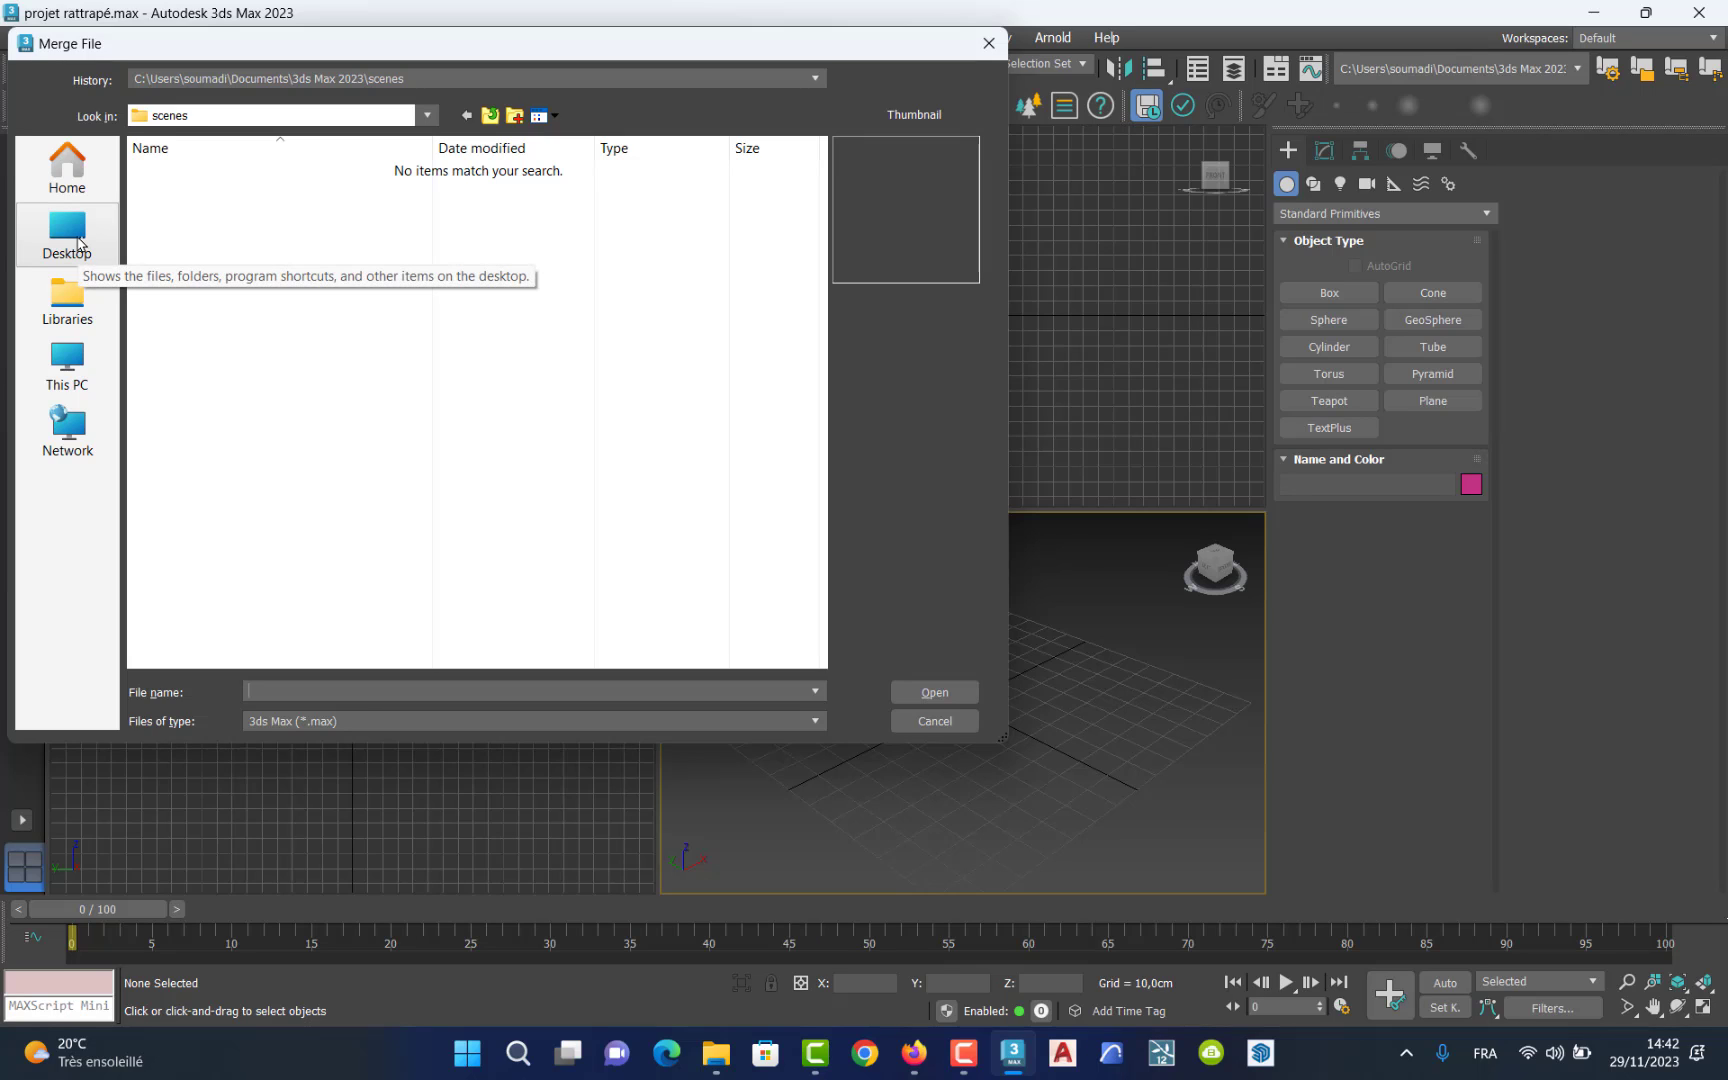
pyautogui.click(79, 243)
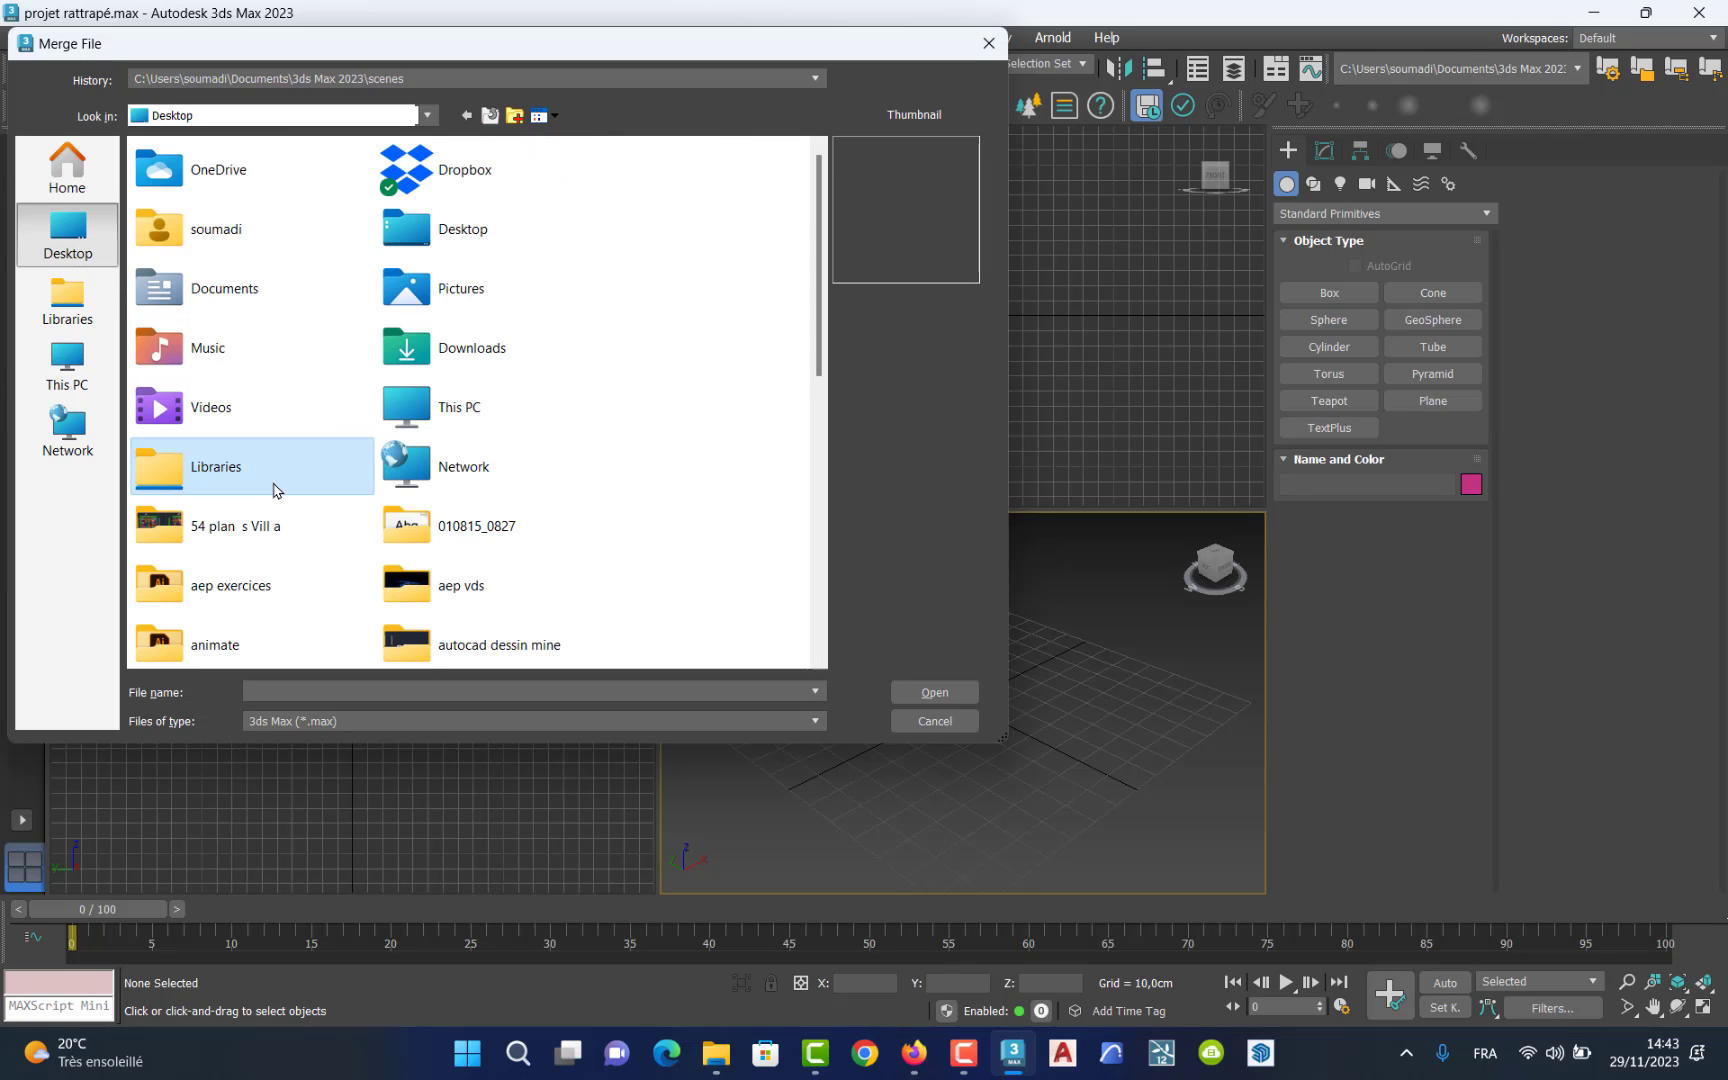
pyautogui.scroll(-5, 273, 489)
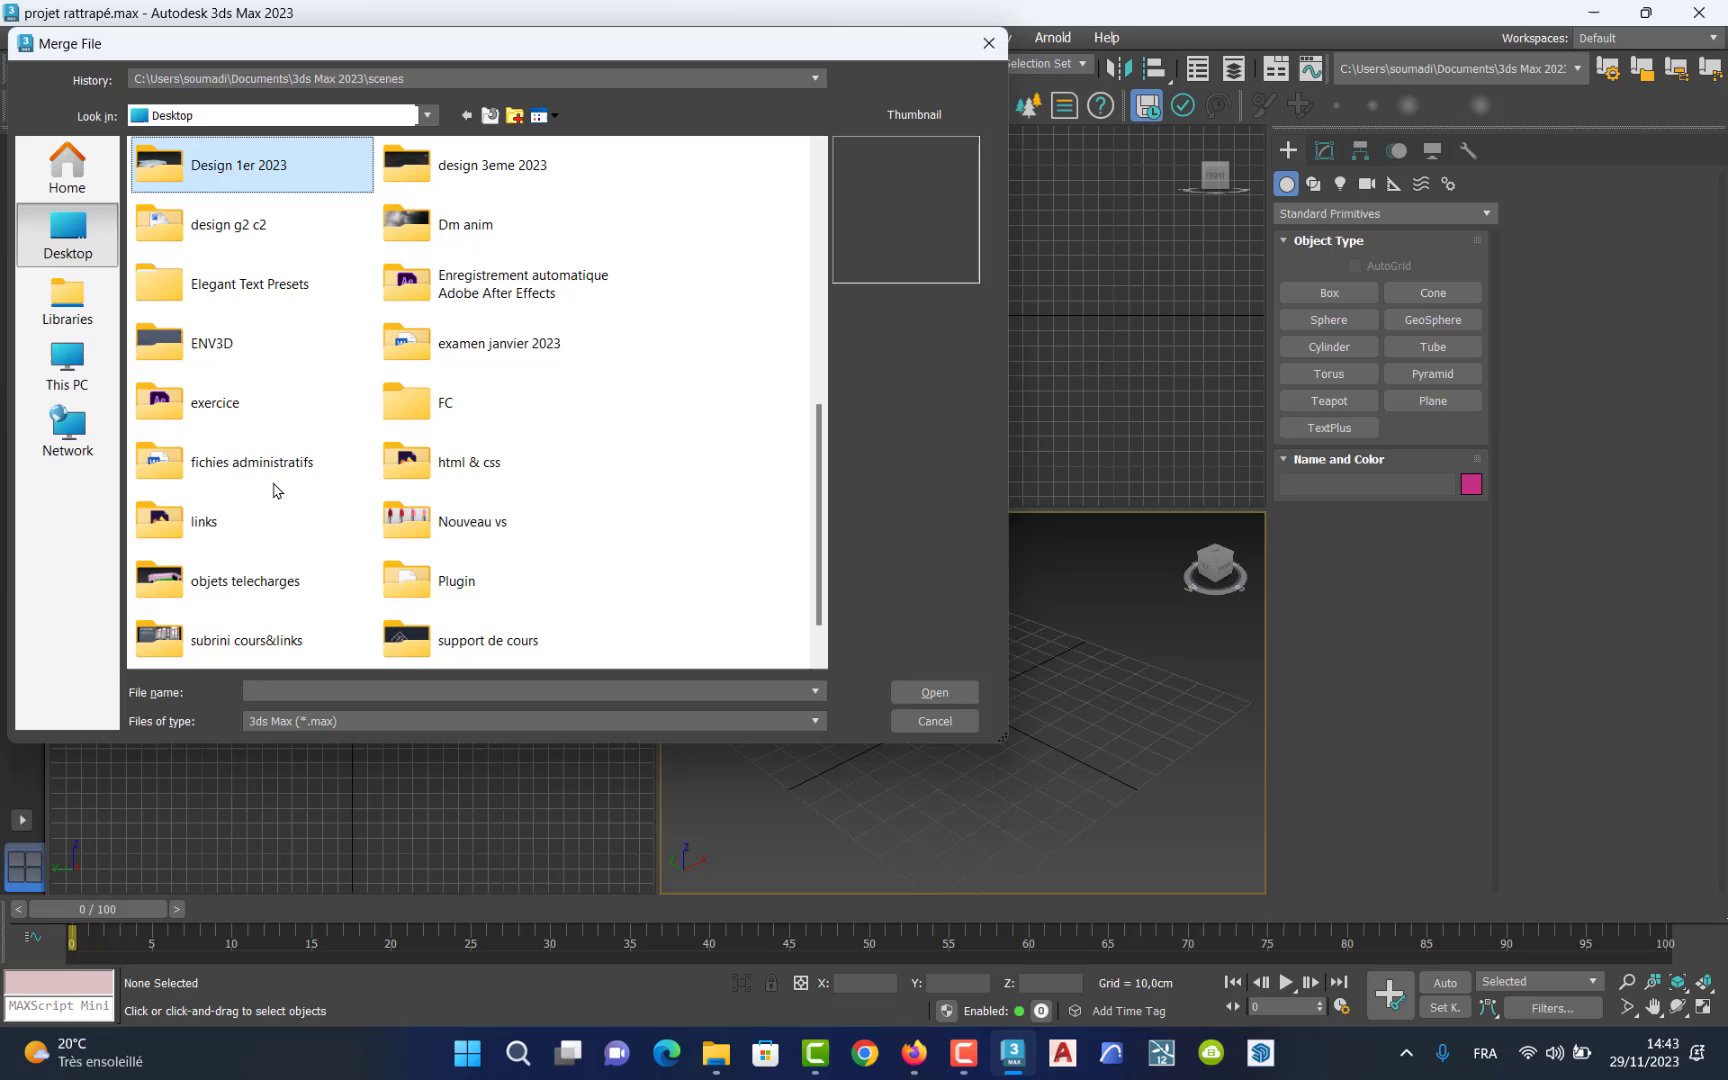
pyautogui.doubleClick(405, 182)
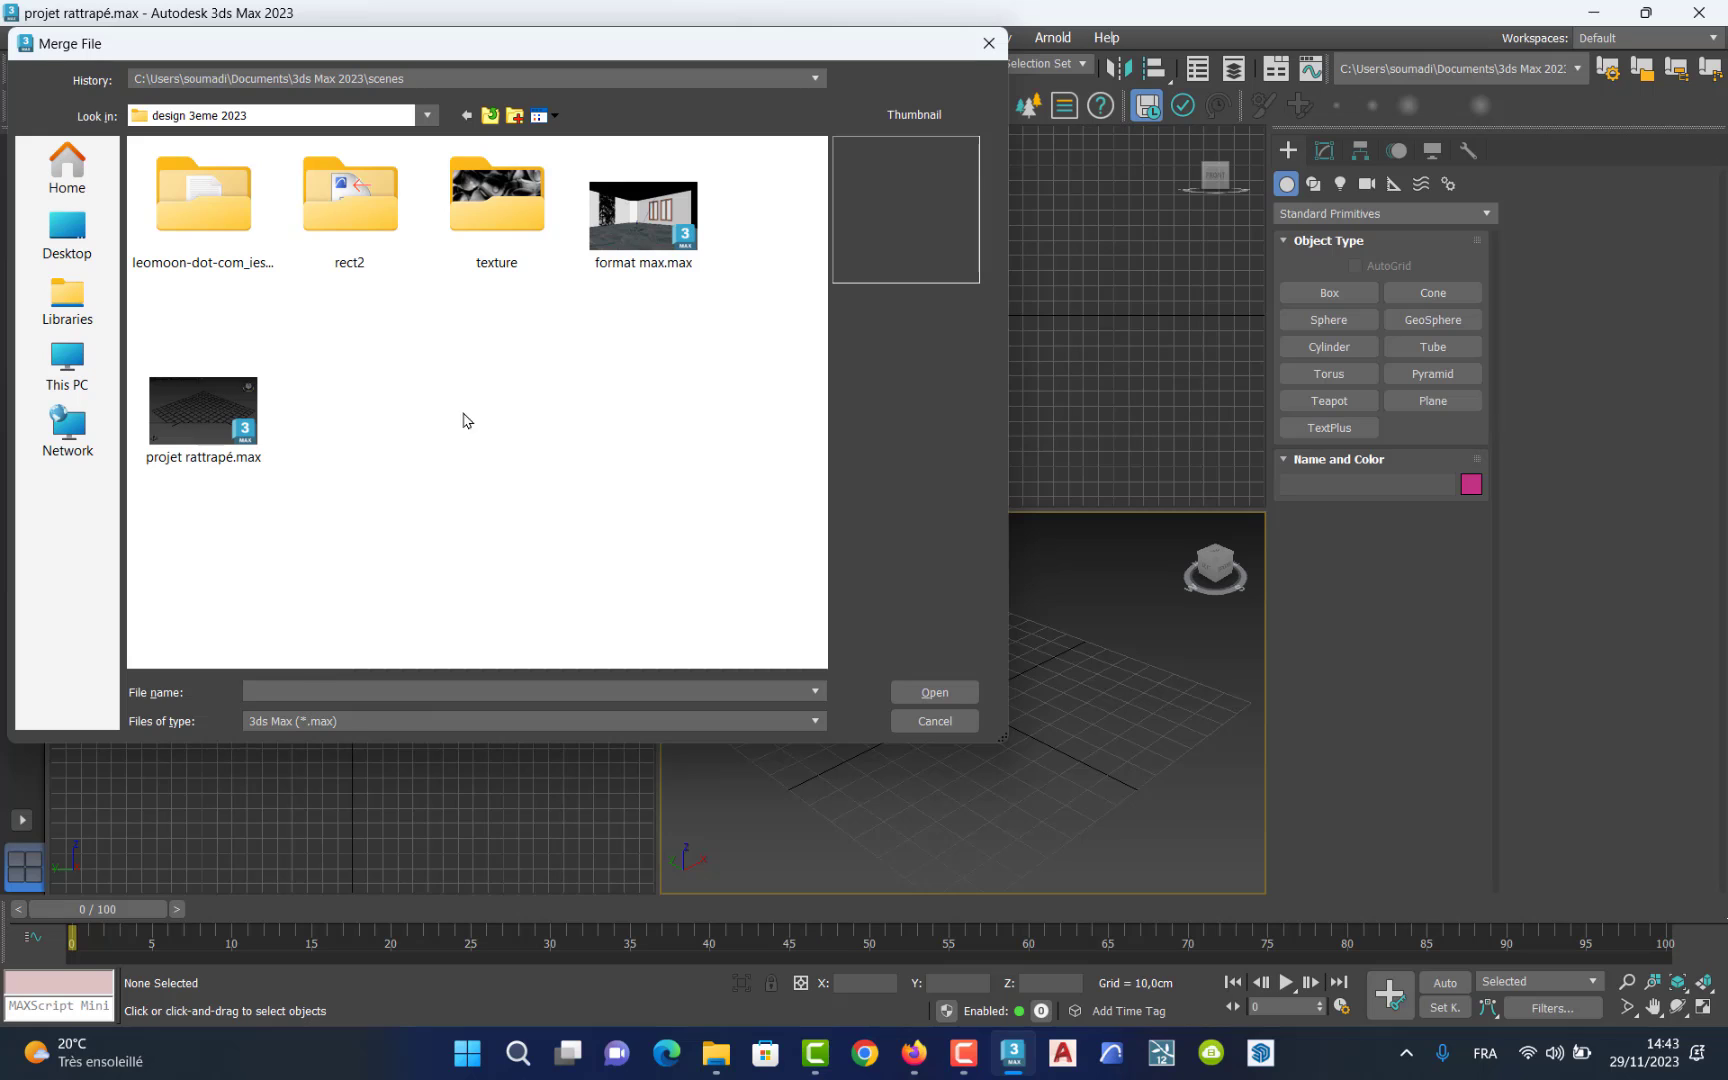
# List all file types, open 6666.3ds and merge its objects with the current scene with unit conversion enabled.
pyautogui.moveTo(528, 72); pyautogui.dragTo(822, 196)
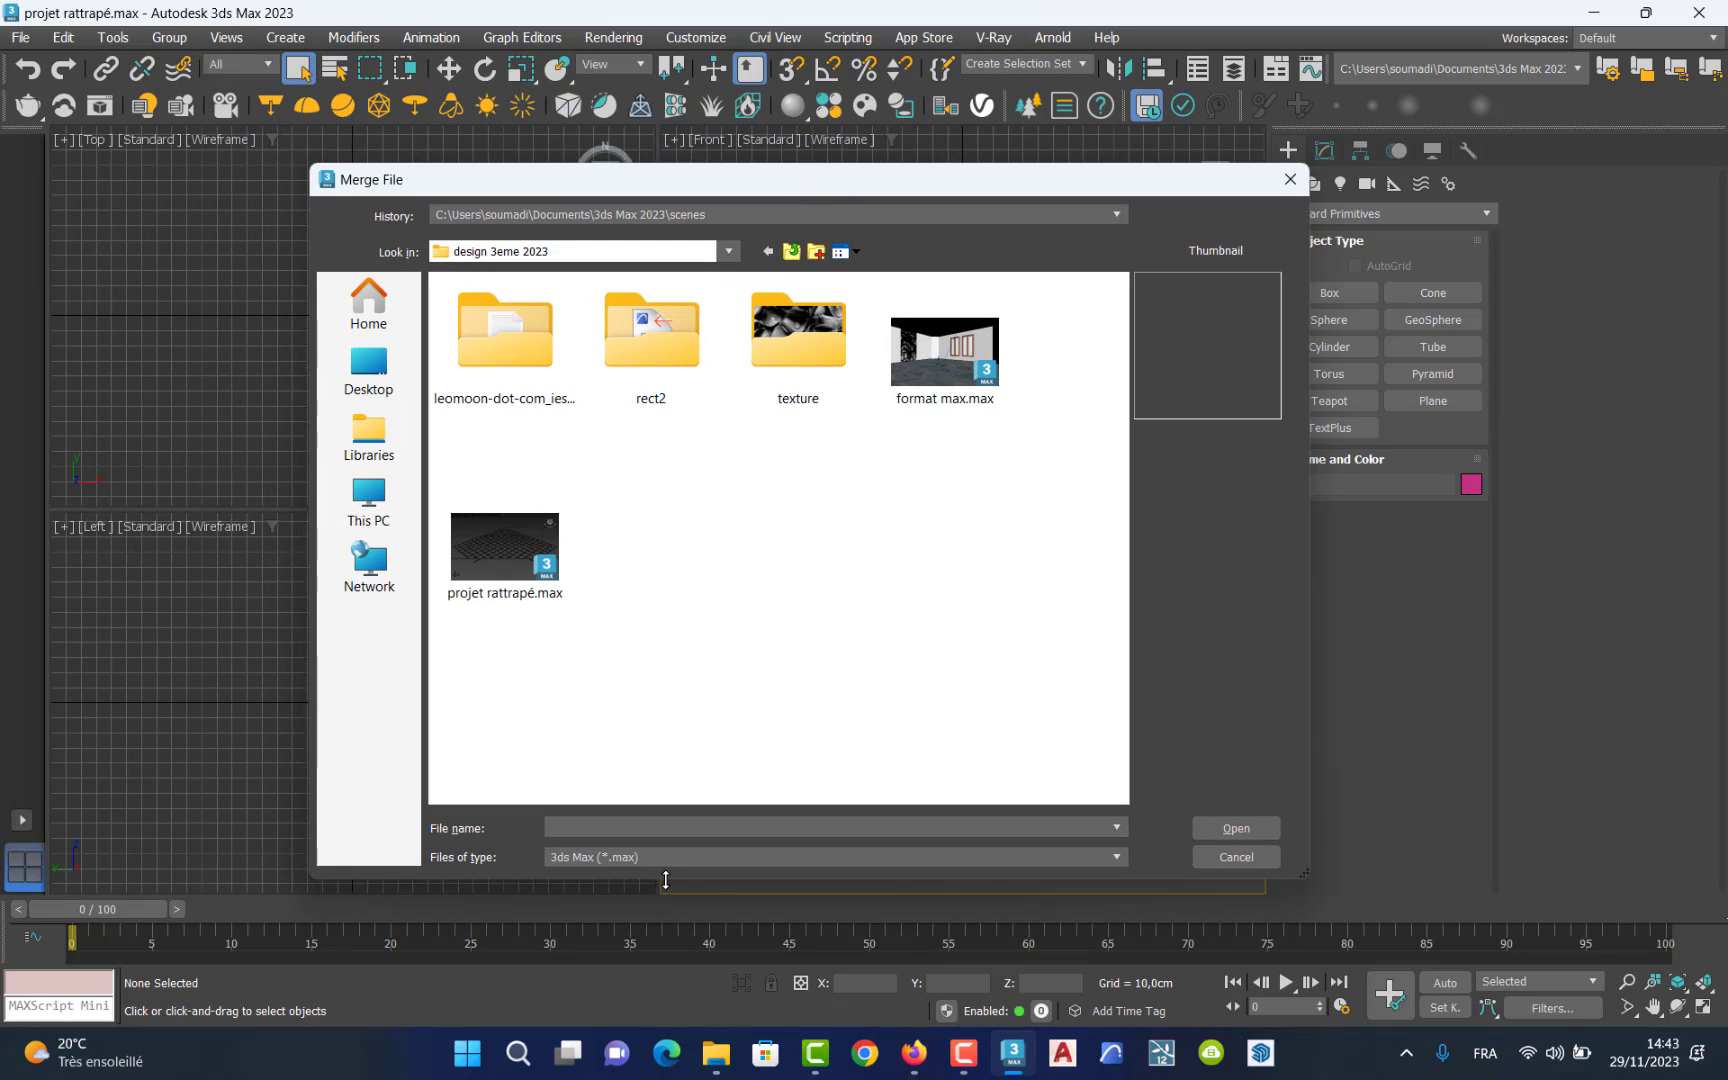
pyautogui.click(628, 860)
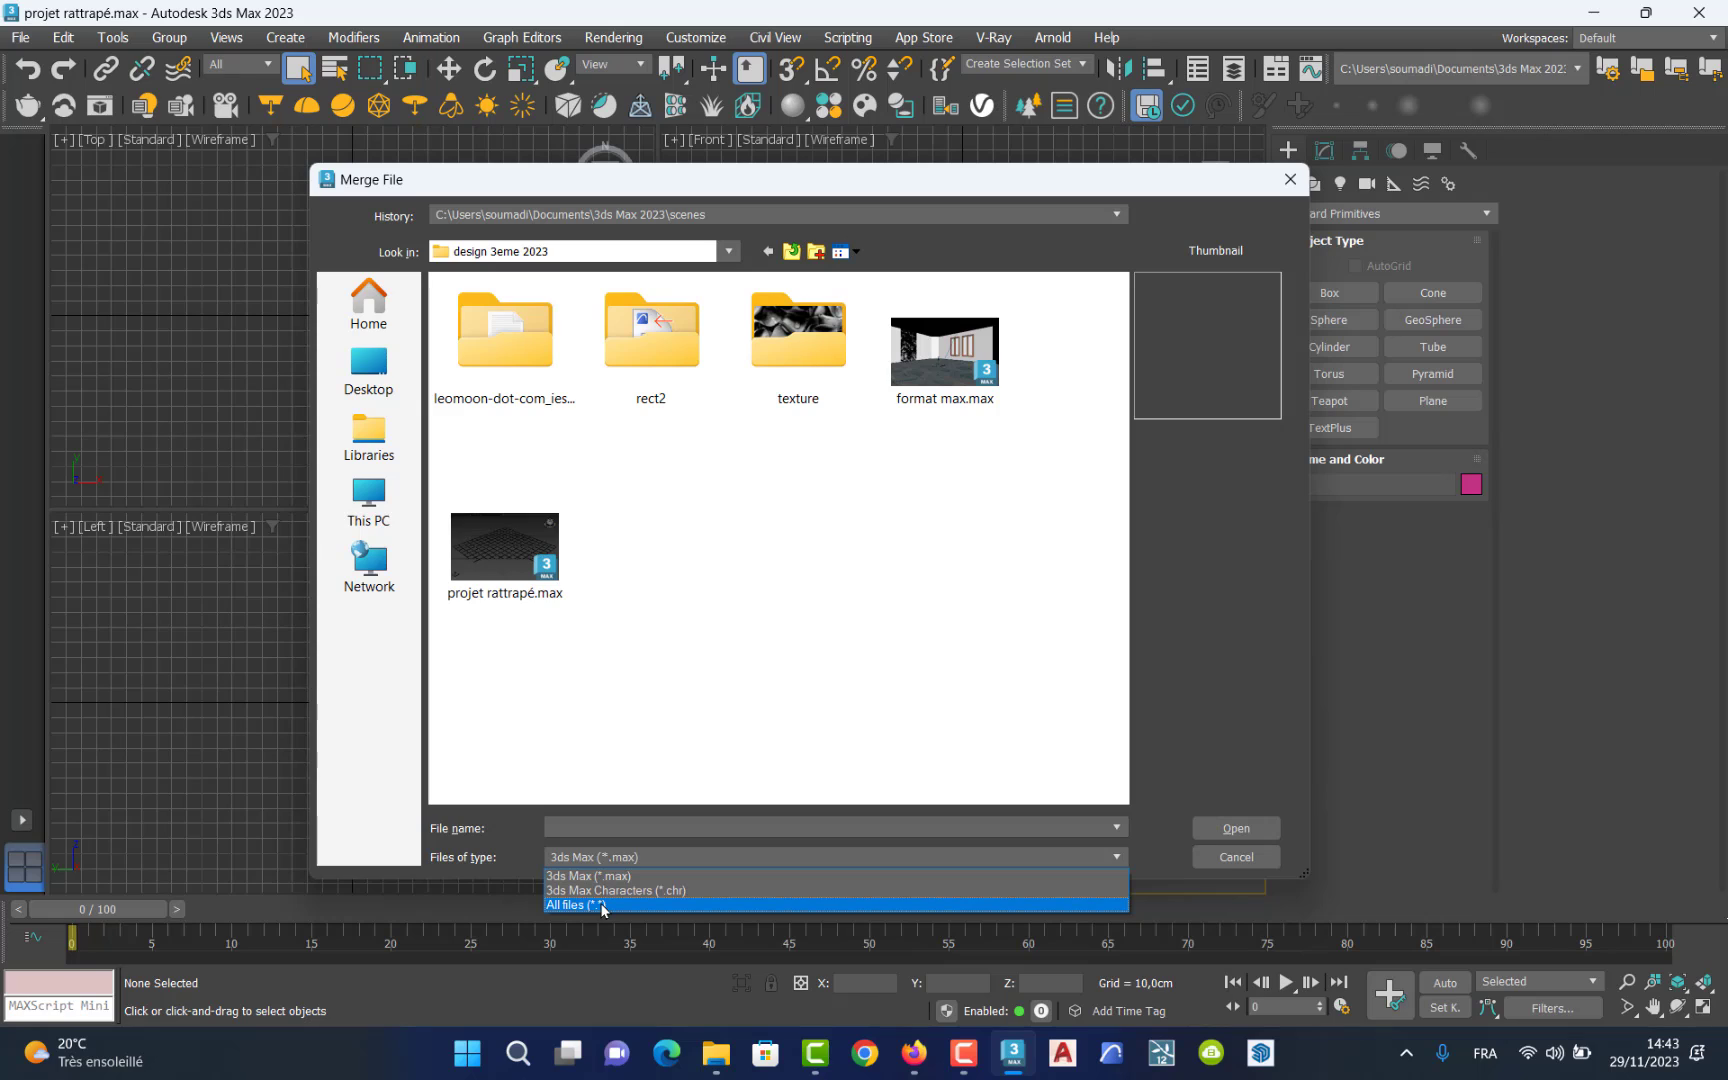
pyautogui.click(603, 905)
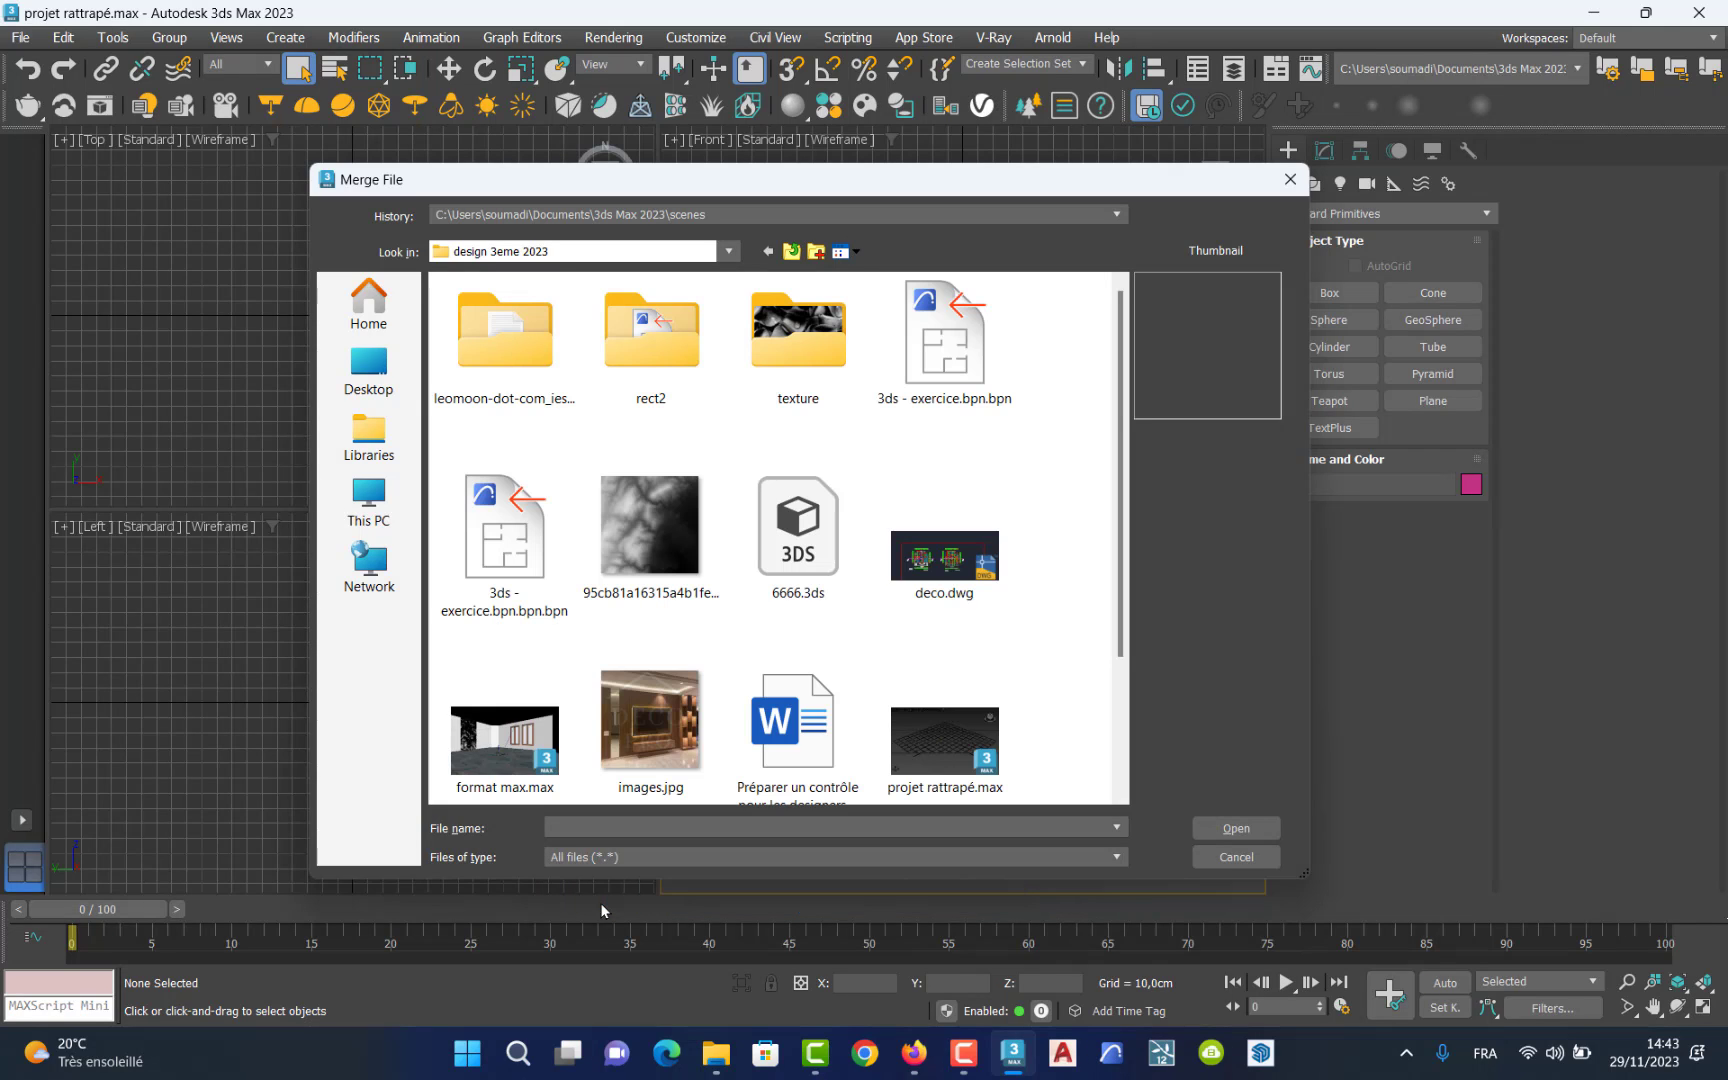
pyautogui.click(795, 540)
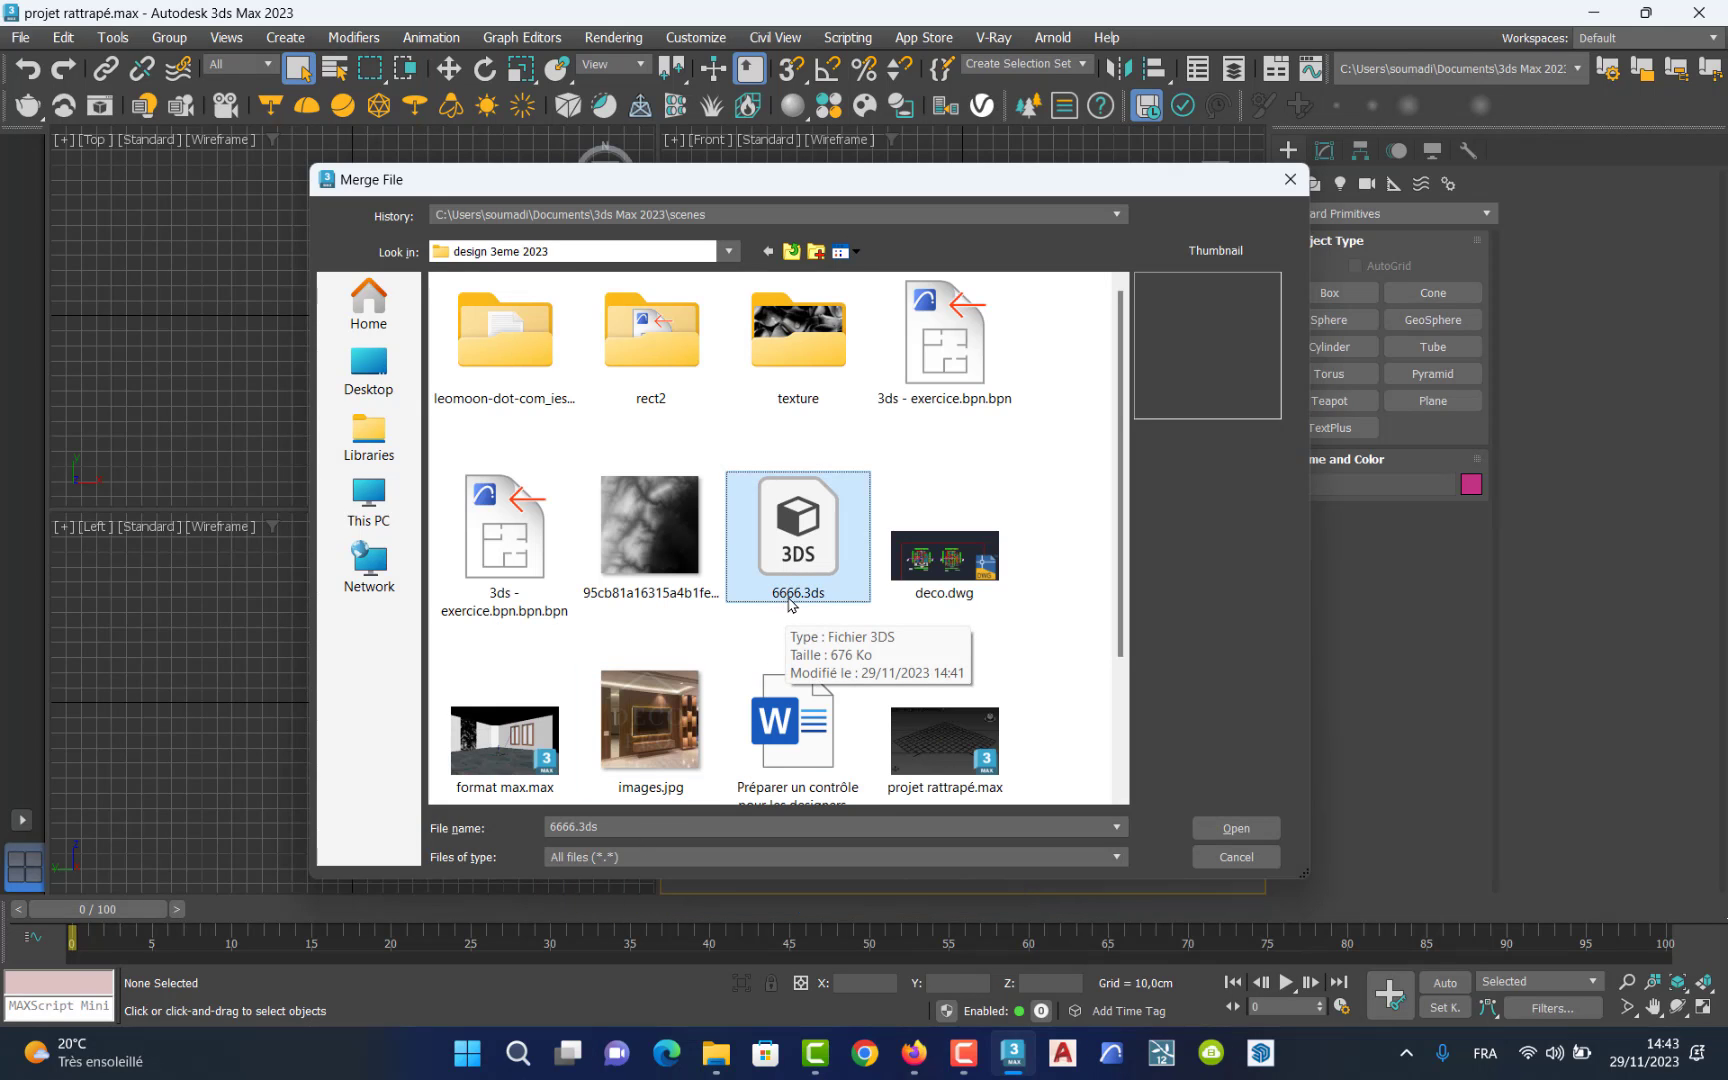
pyautogui.click(1232, 829)
pyautogui.click(914, 566)
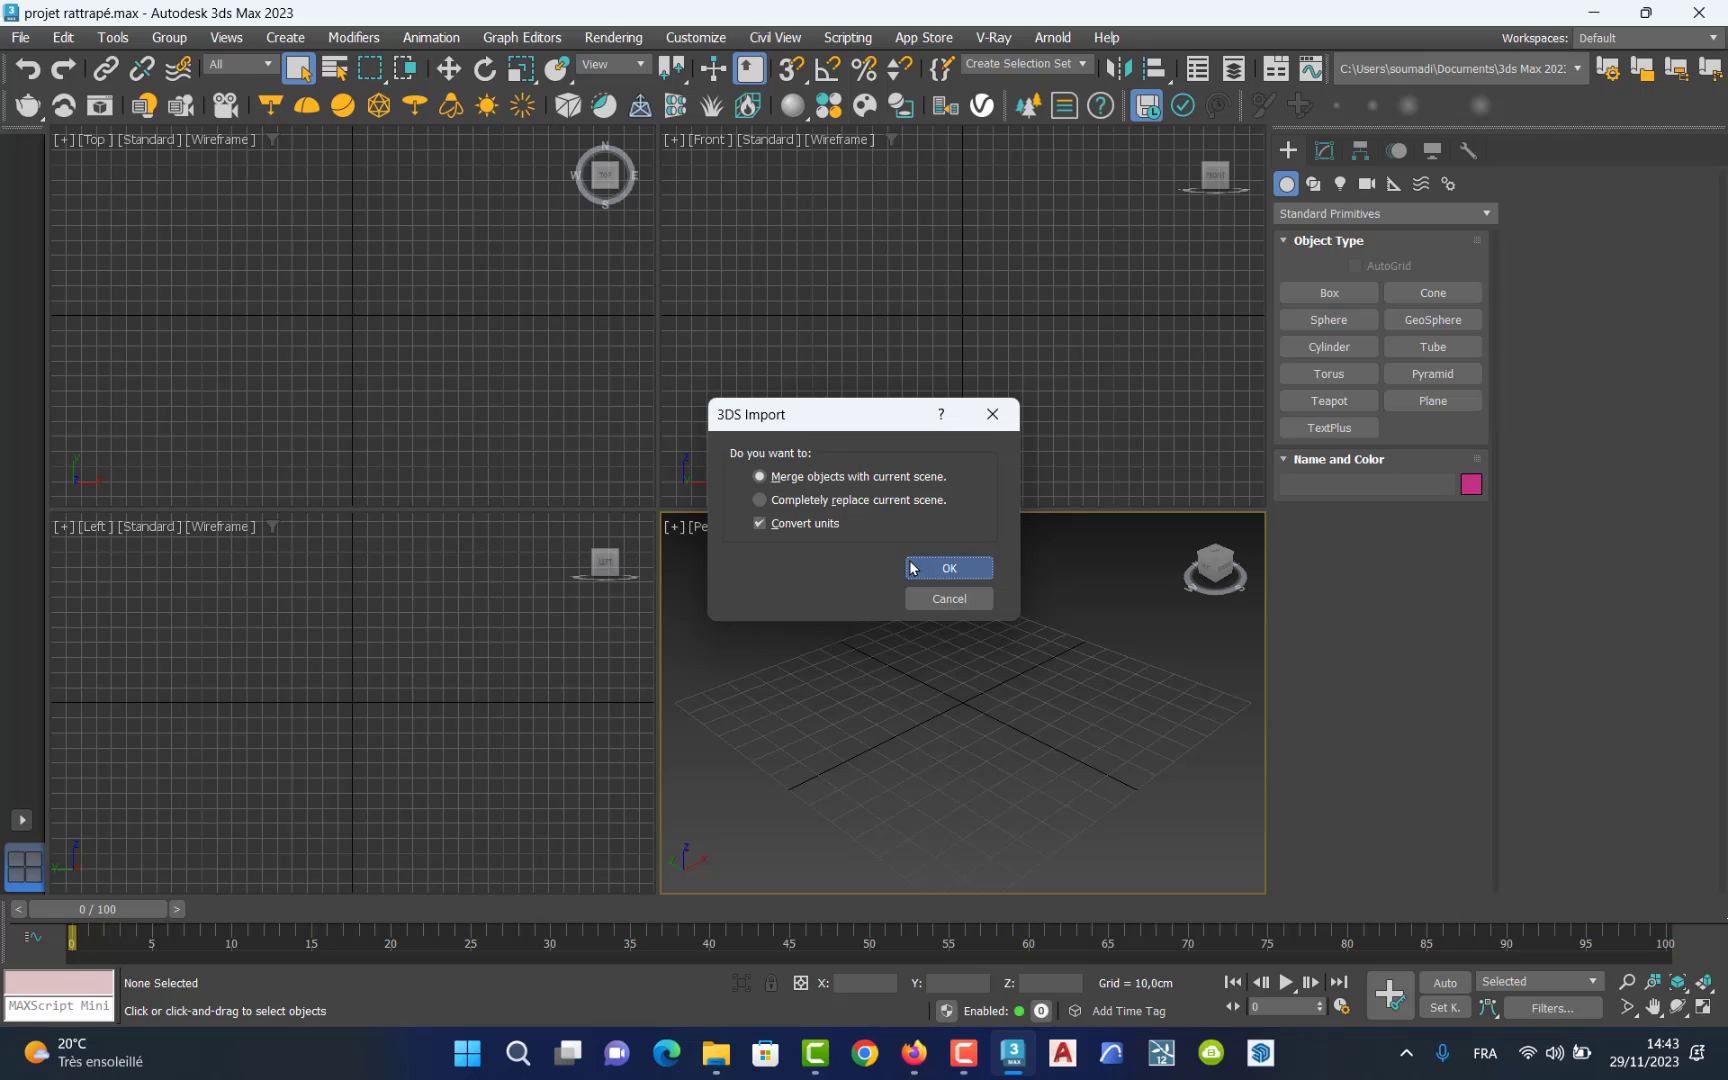
pyautogui.click(890, 549)
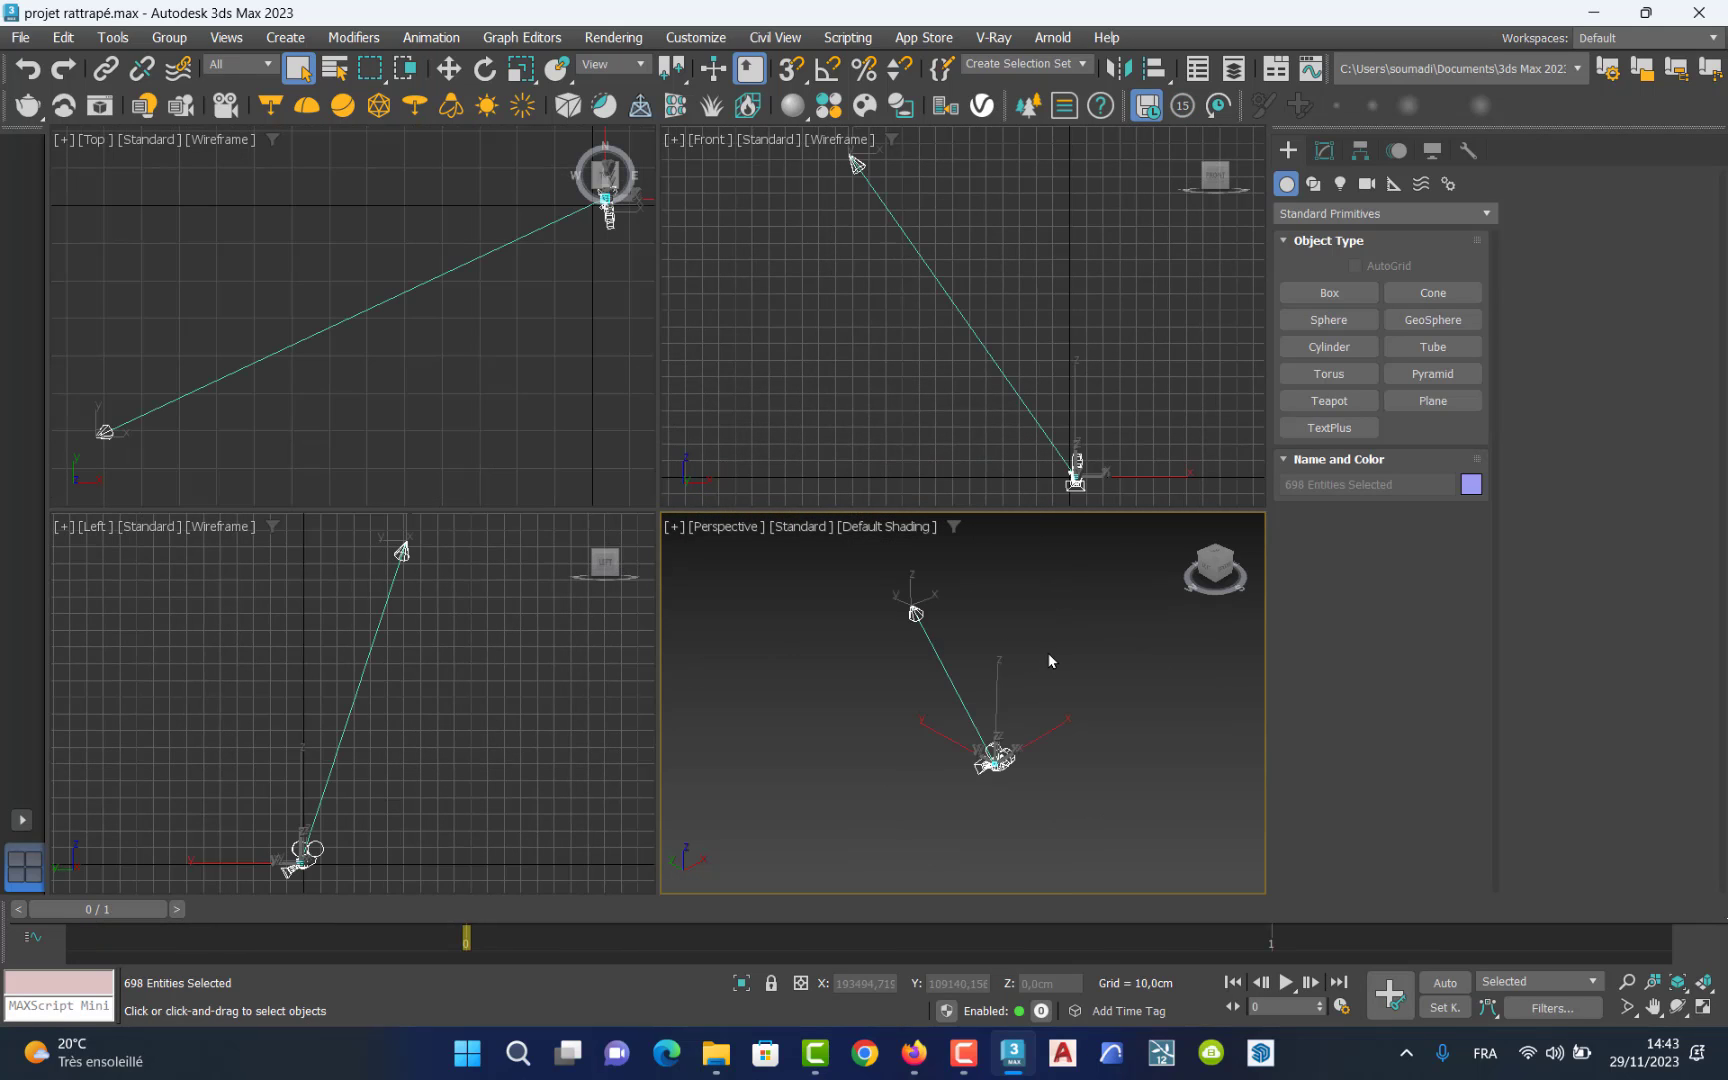
# Delete the imported Sun light and the Cam_0 camera, leaving the house in the scene.
pyautogui.click(1058, 690)
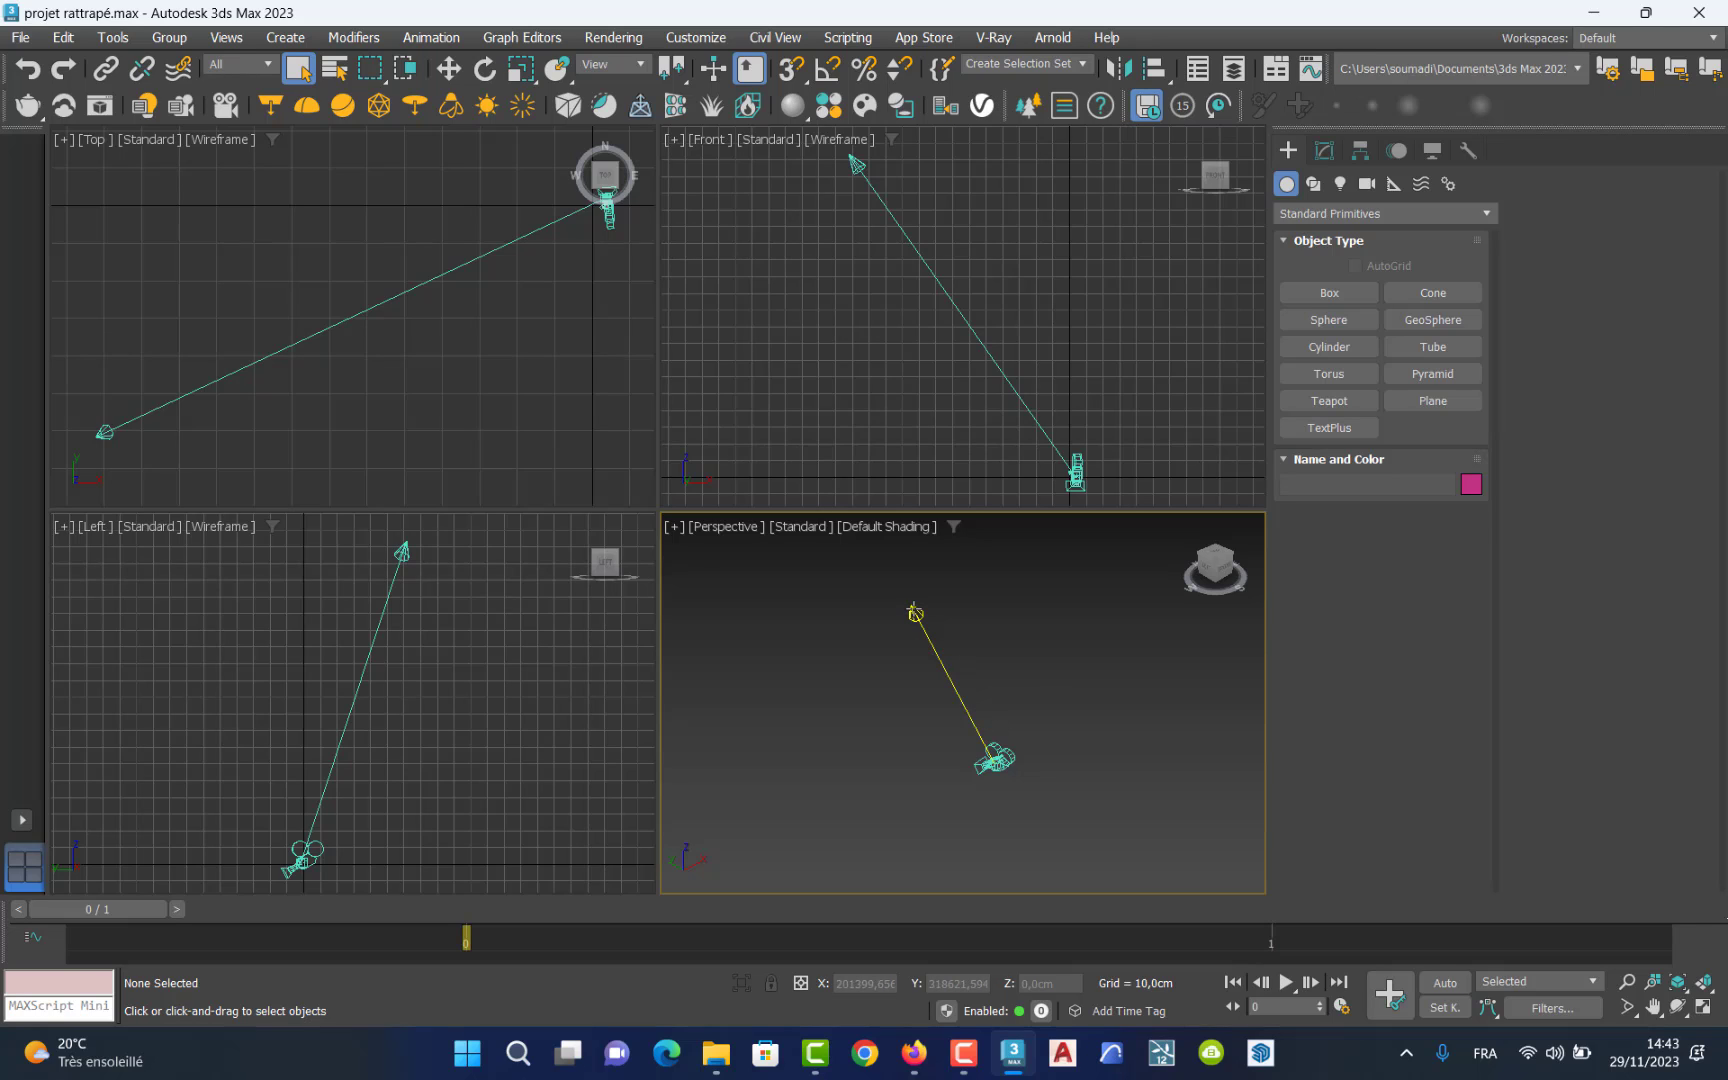
pyautogui.click(913, 612)
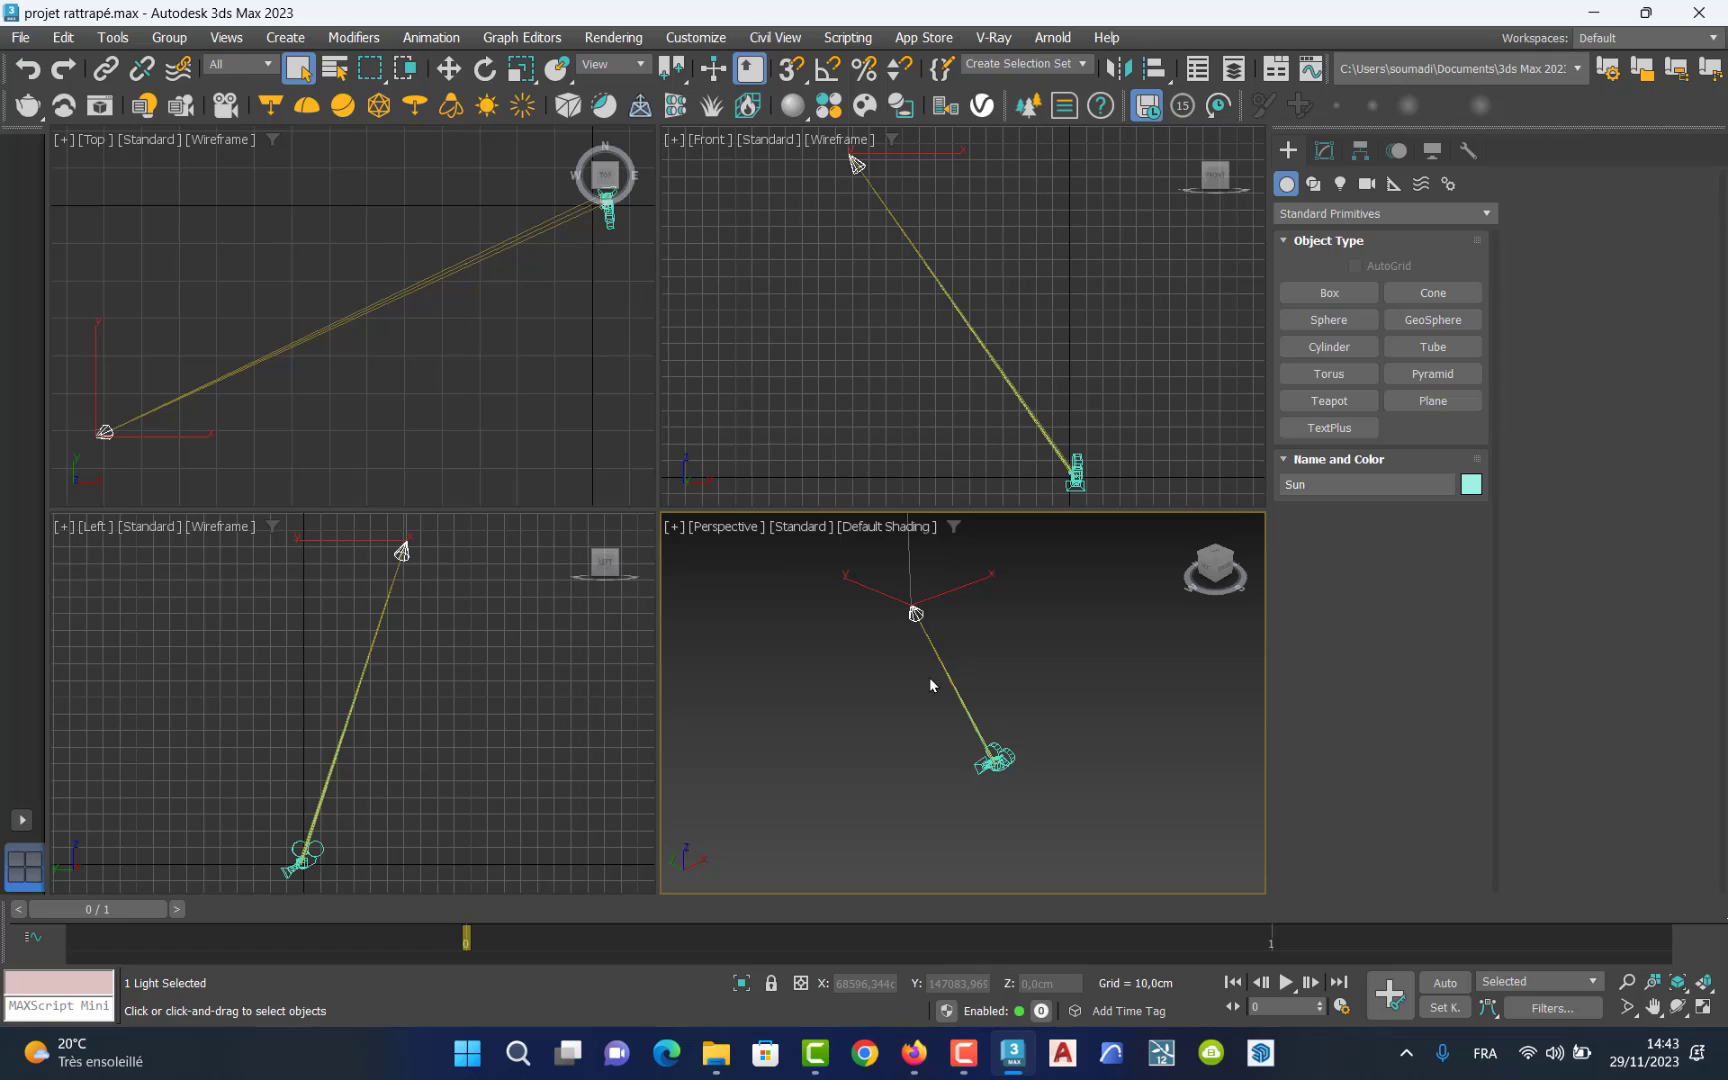
pyautogui.press('Delete')
pyautogui.scroll(5, 995, 760)
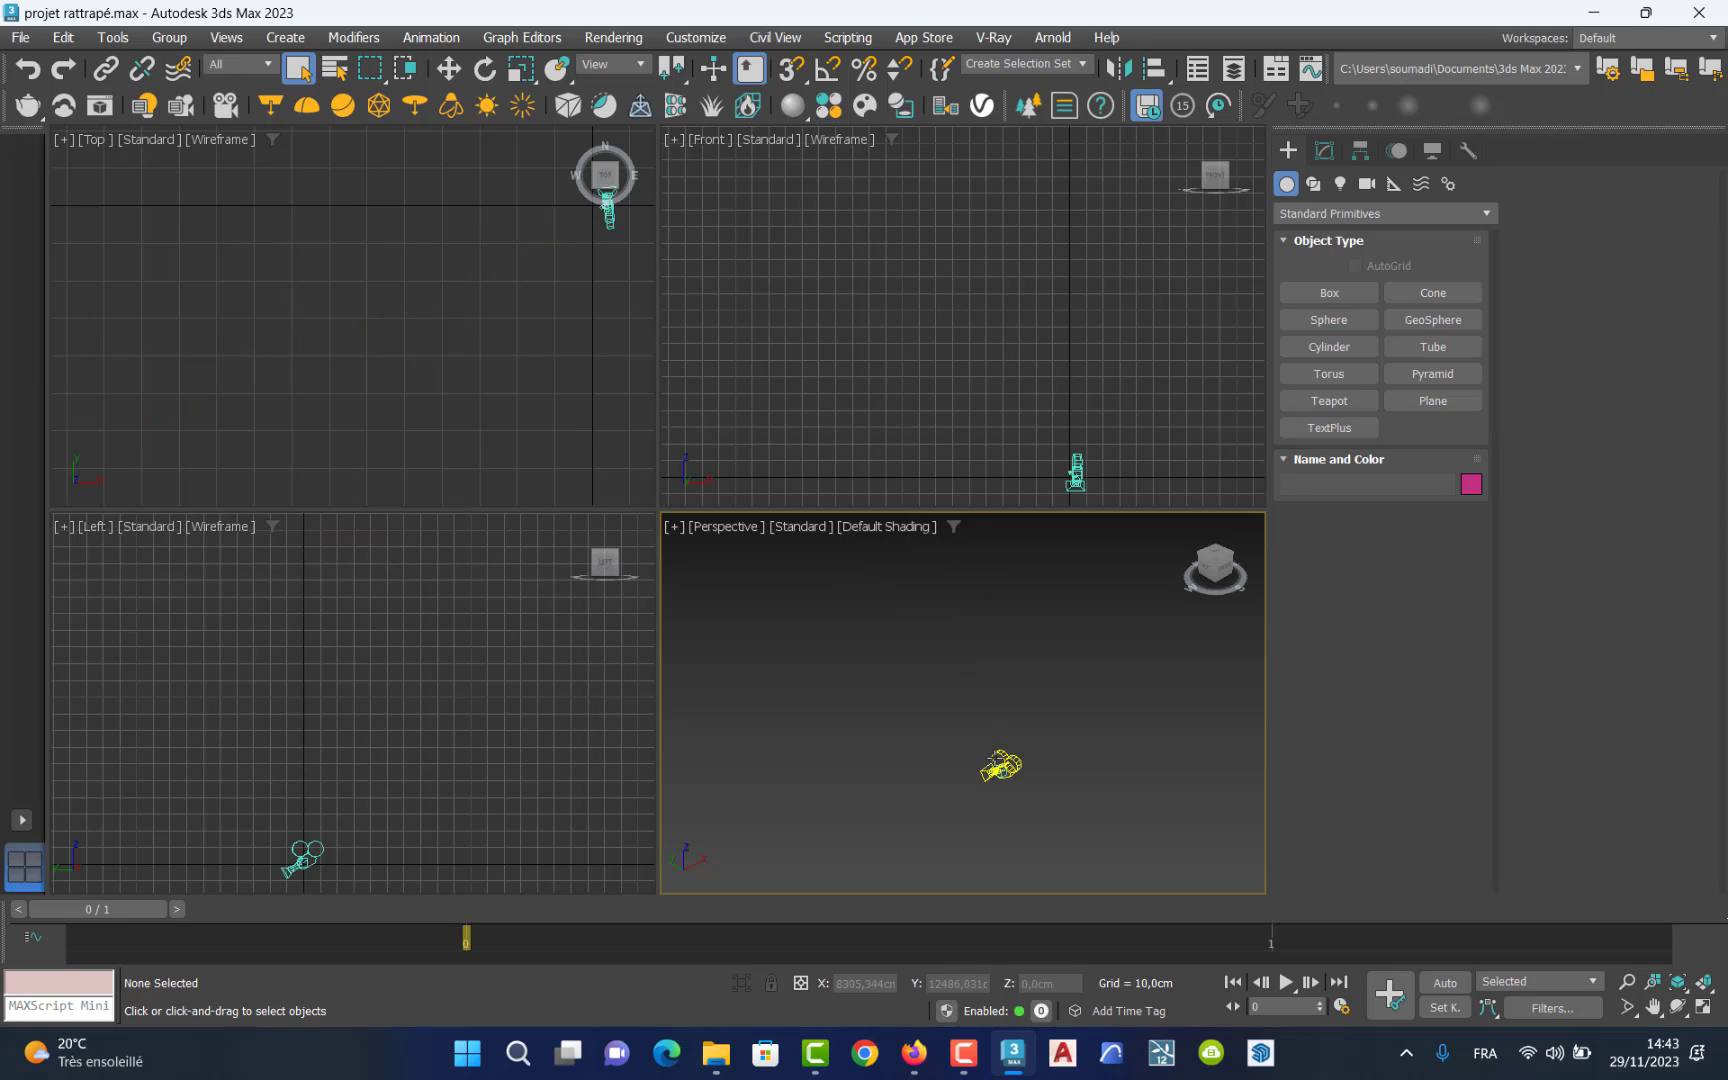
pyautogui.scroll(4, 1041, 810)
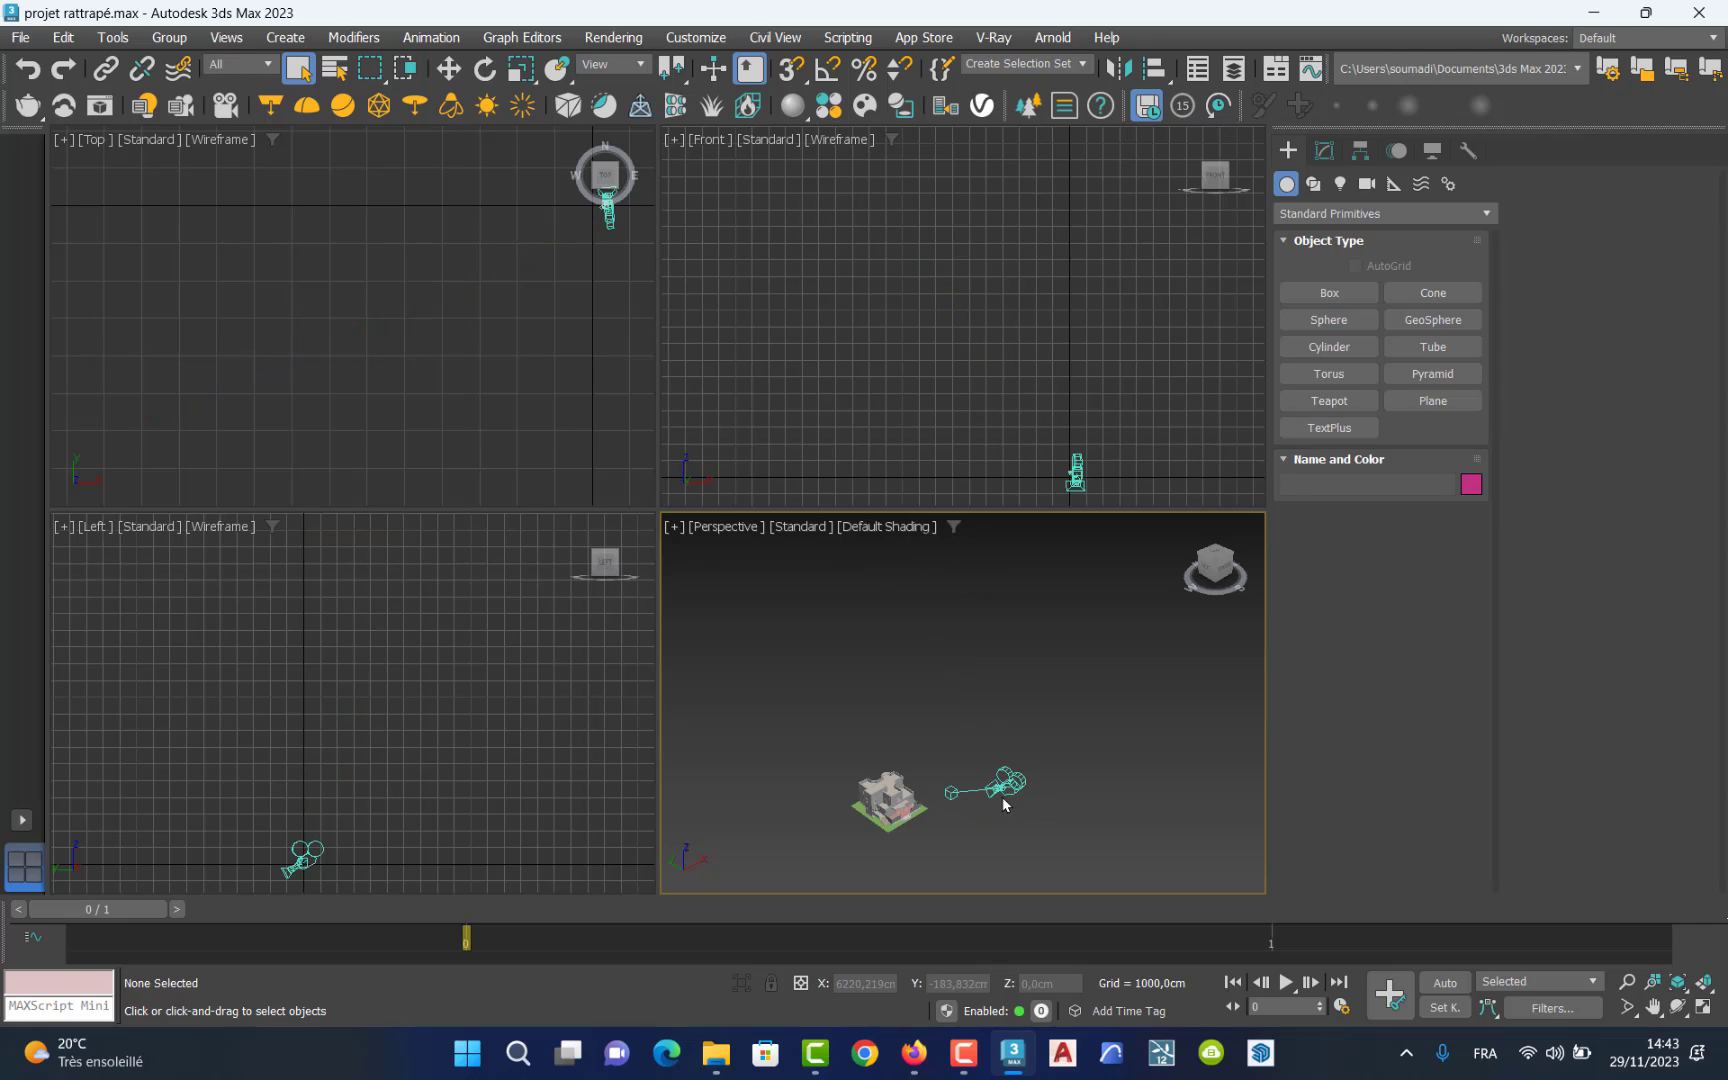
pyautogui.click(999, 805)
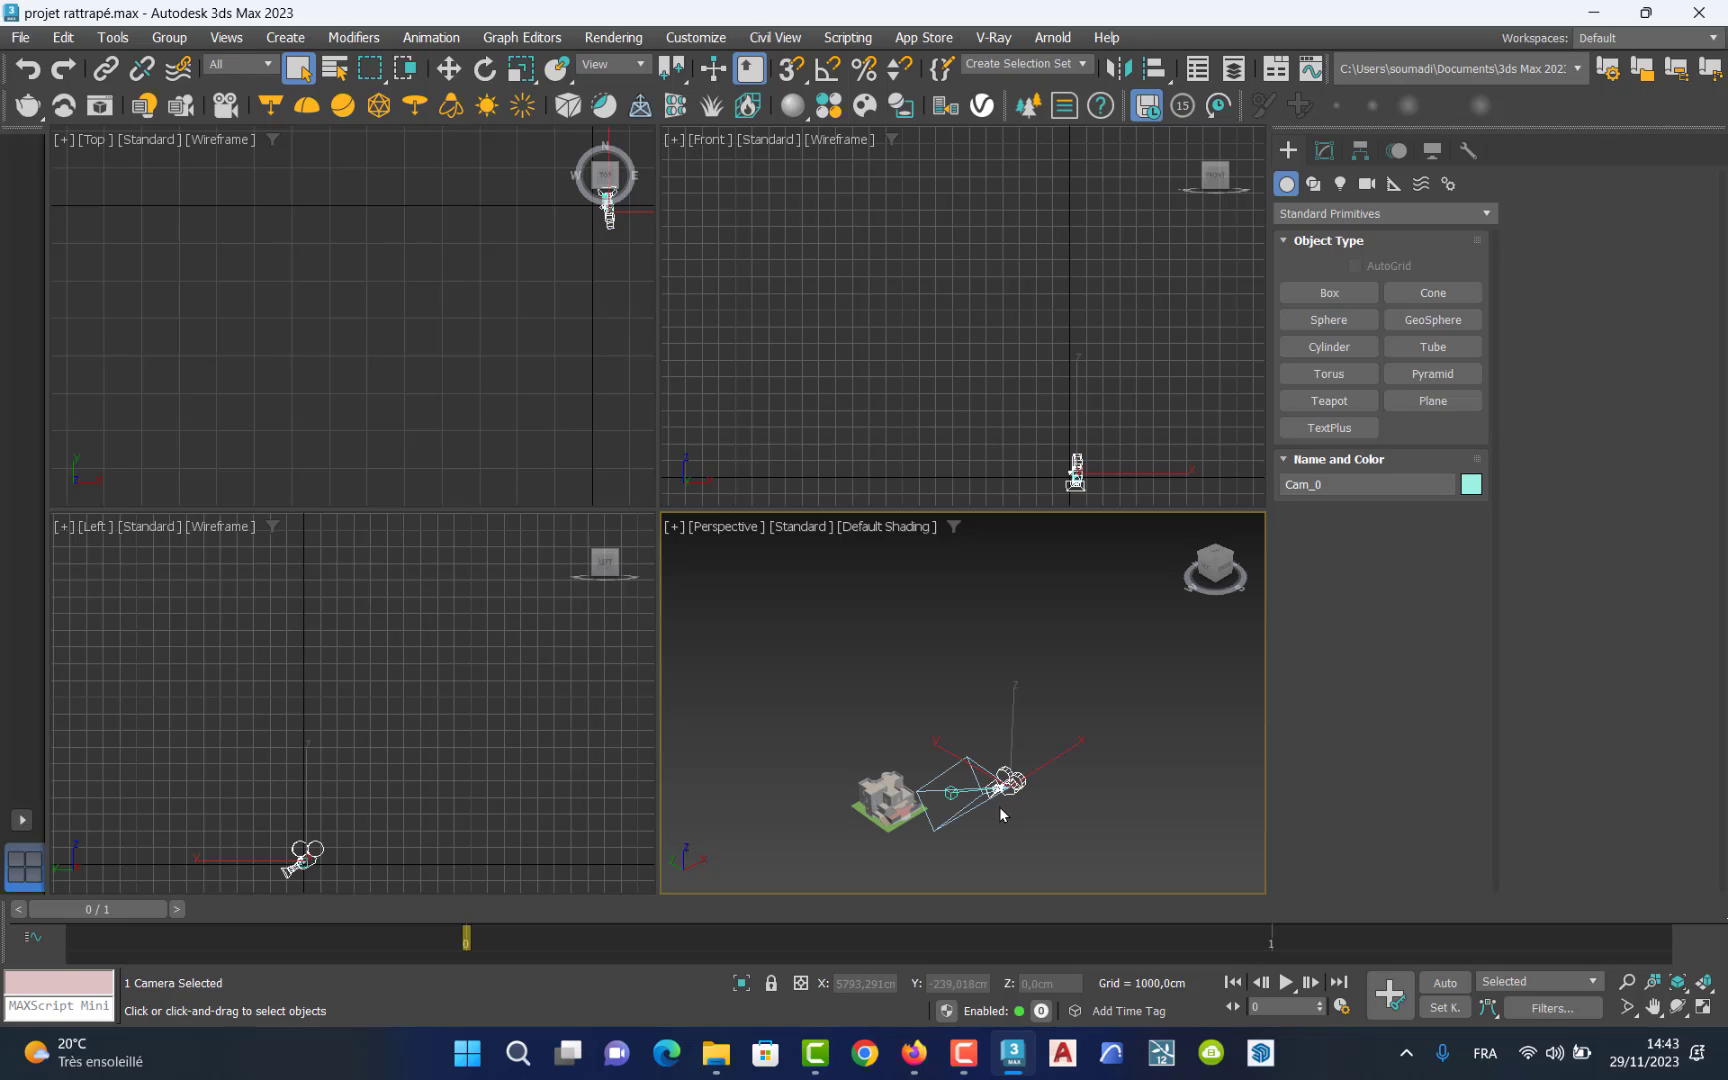
pyautogui.press('Delete')
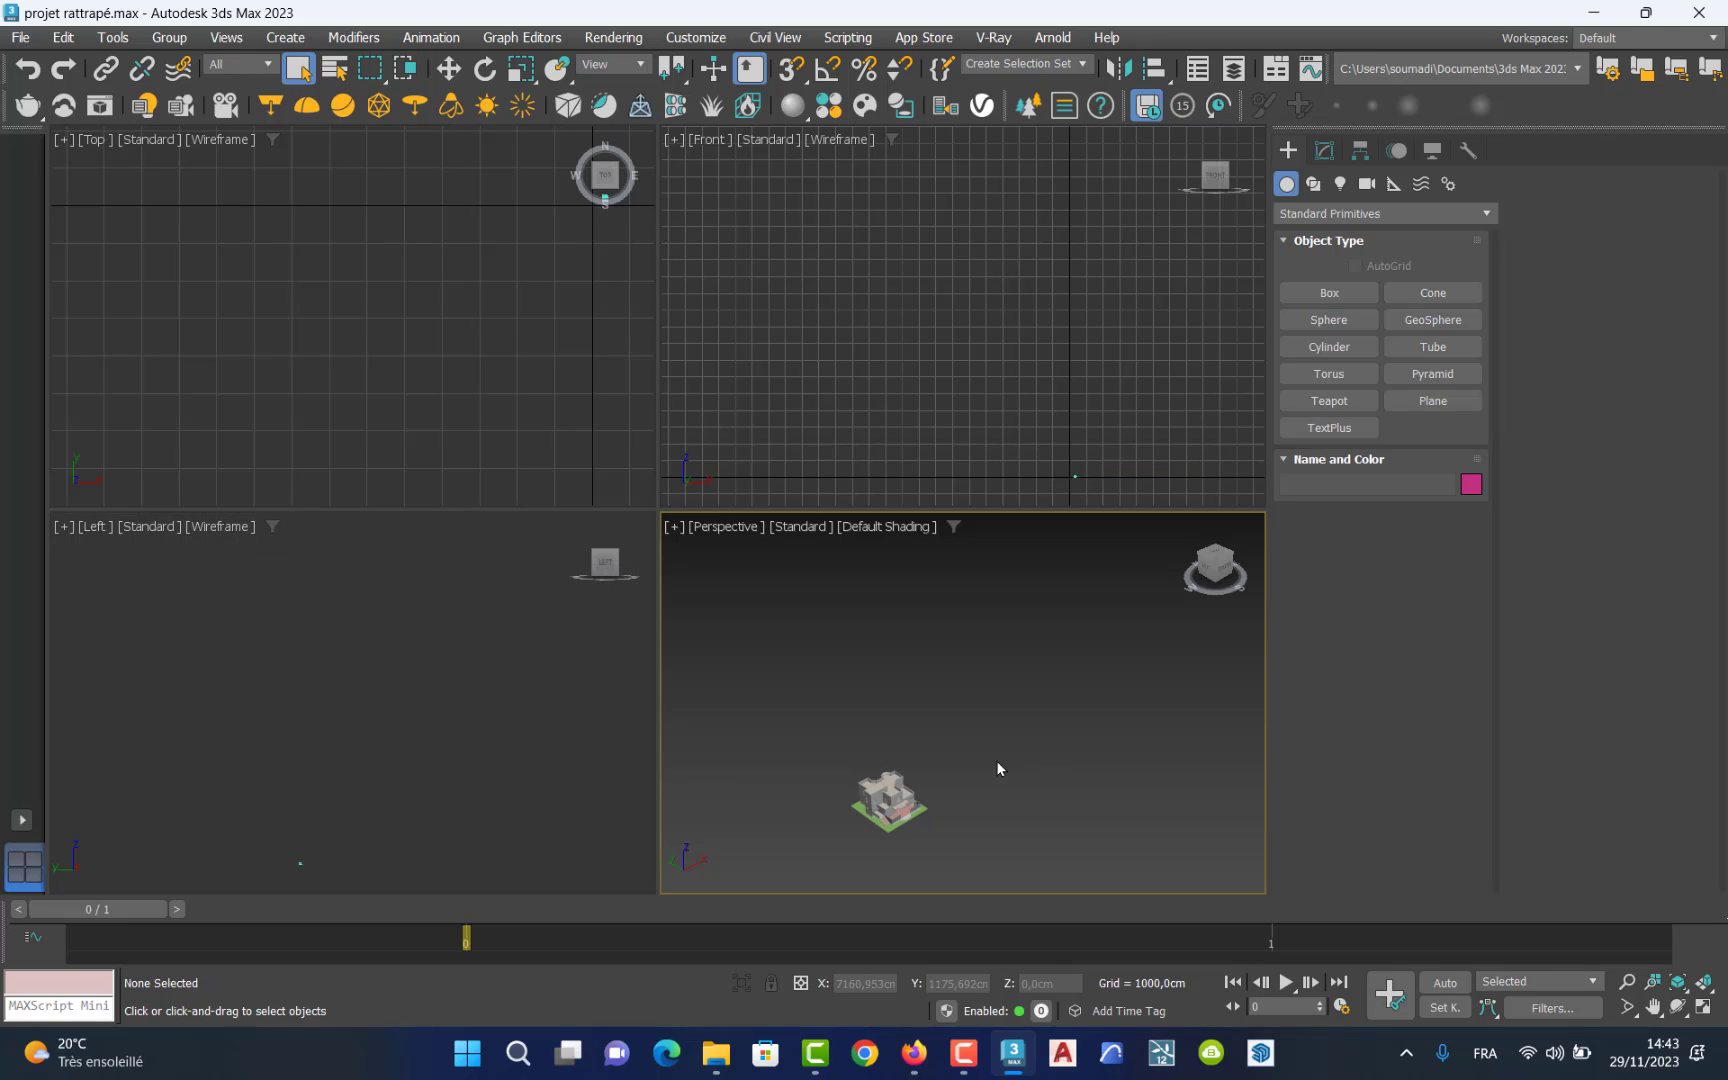
# Select the whole house, frame it in the Perspective, Front, Top and Left viewports, and clear the selection.
pyautogui.moveTo(1060, 648); pyautogui.dragTo(779, 860)
pyautogui.press('z')
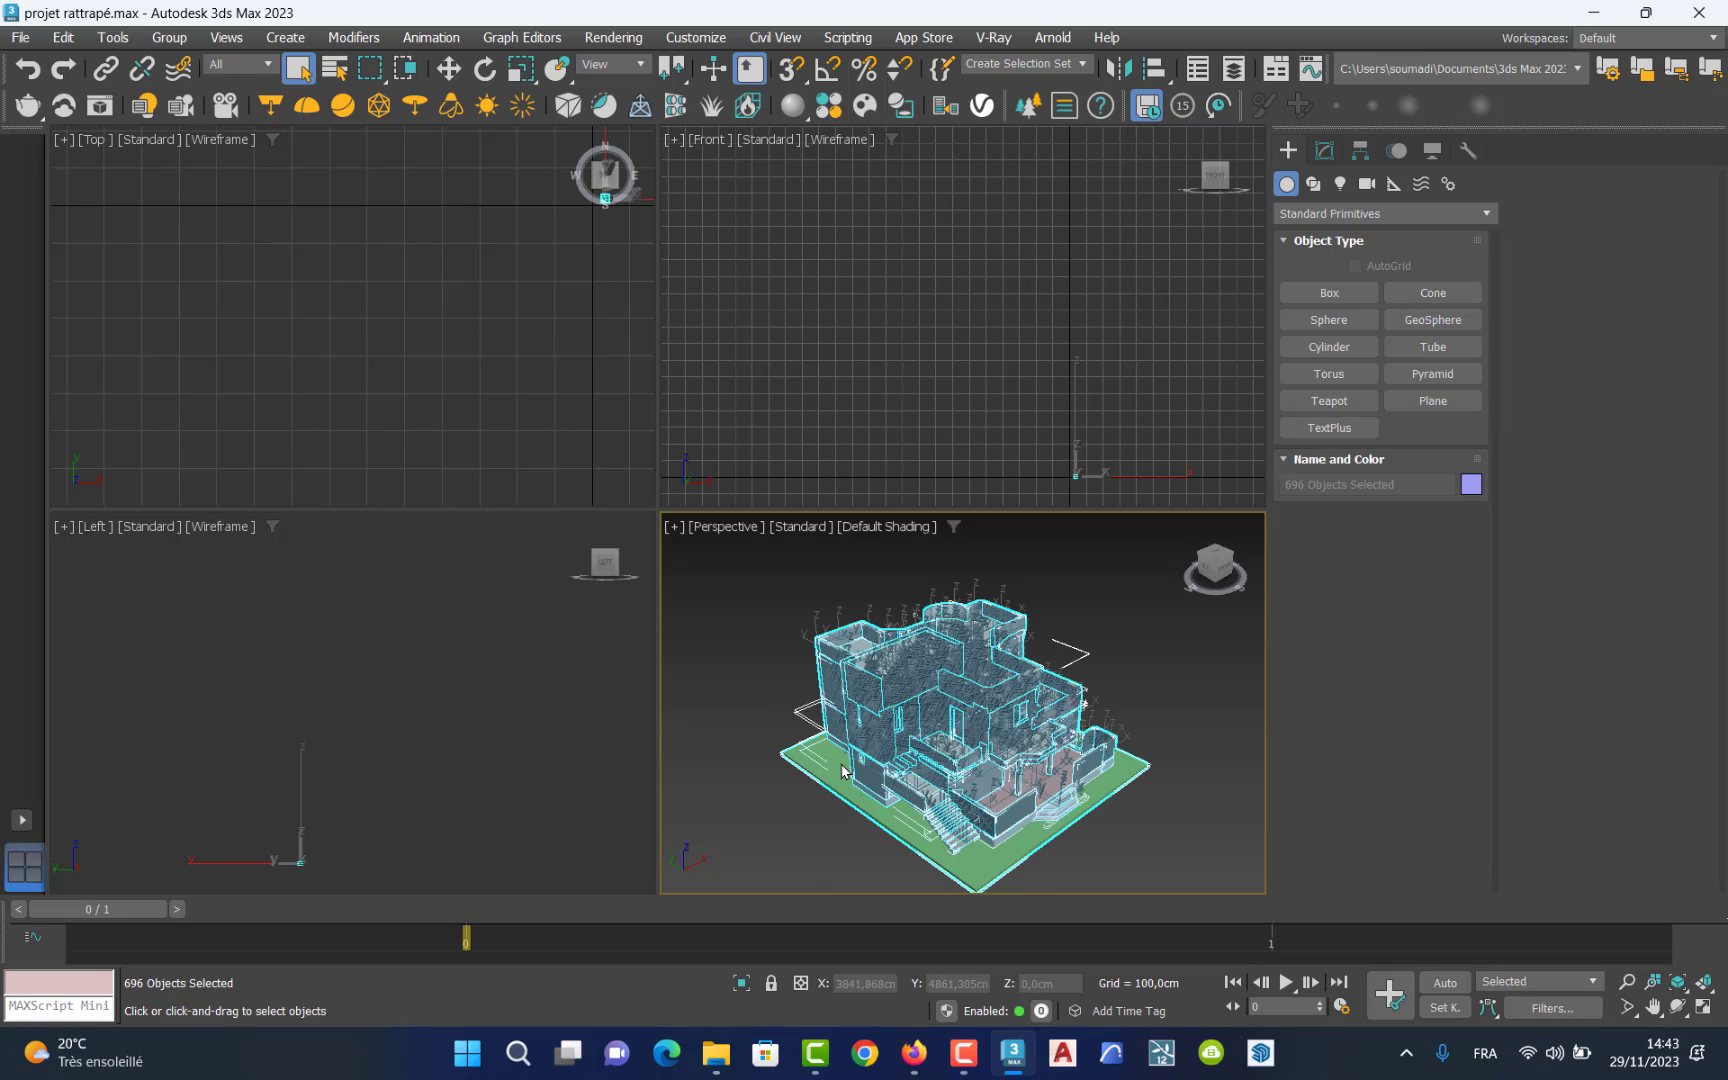
pyautogui.rightClick(830, 280)
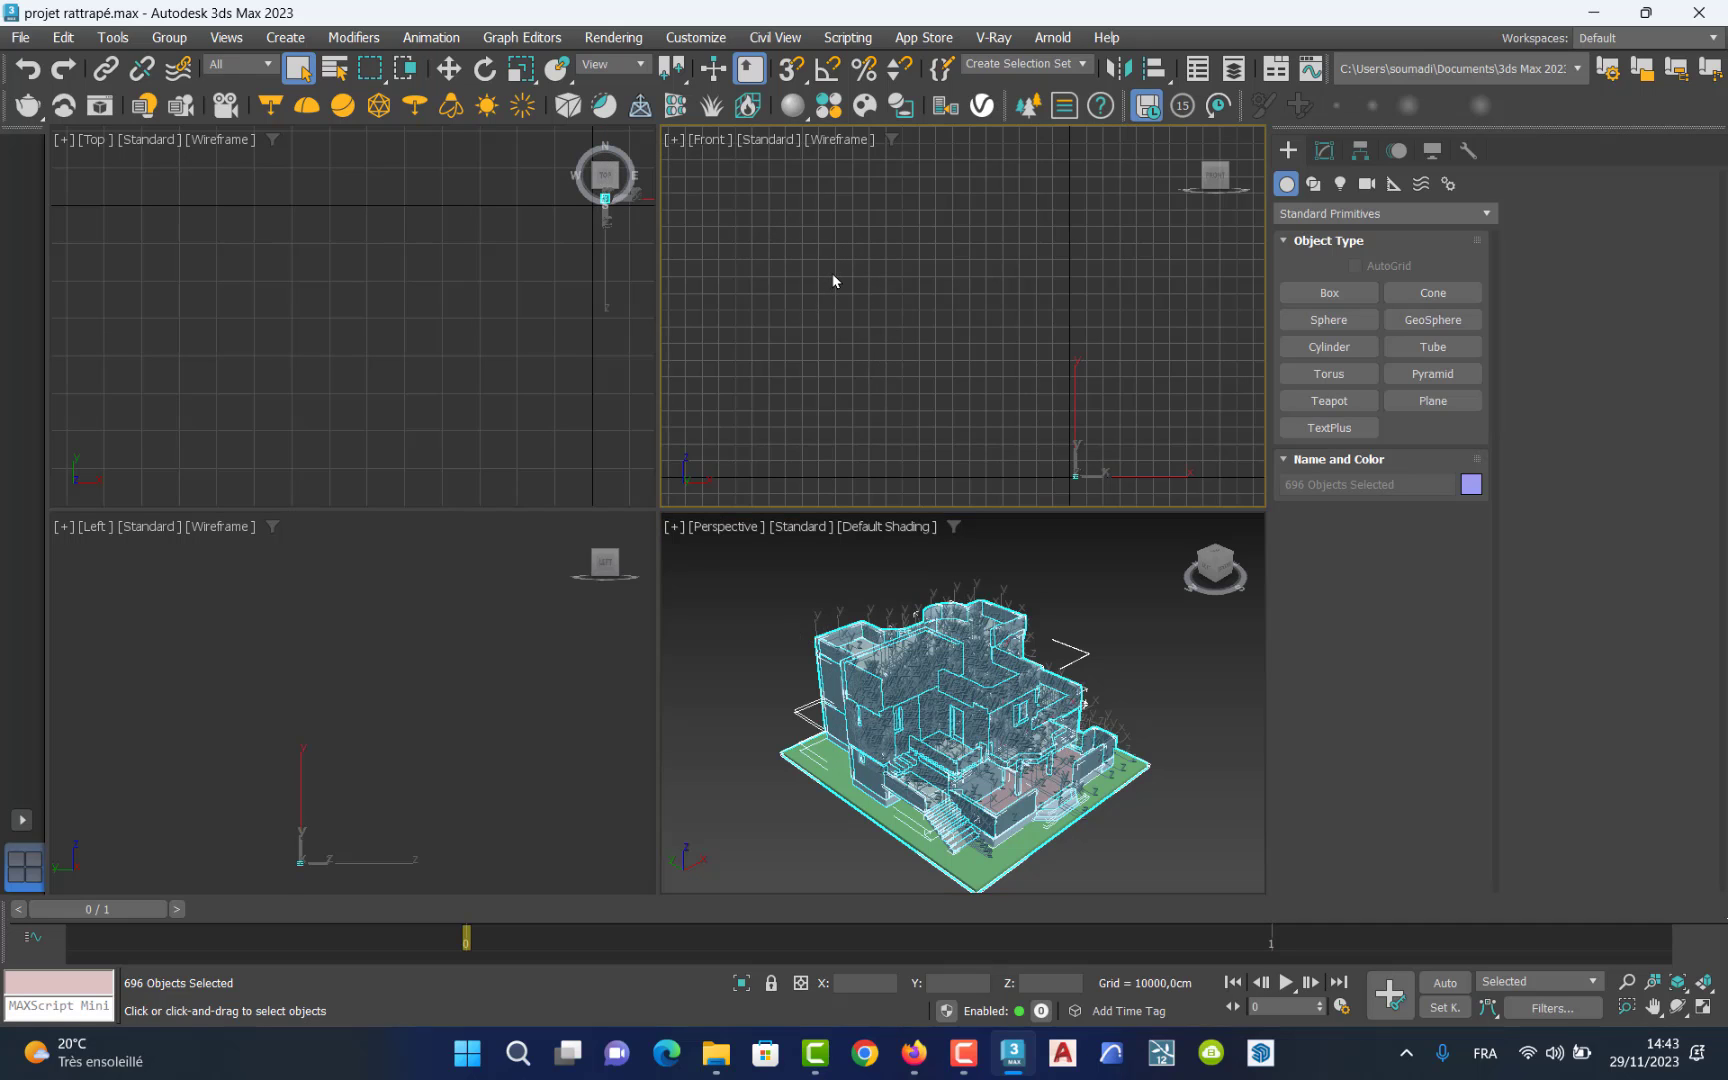
pyautogui.press('z')
pyautogui.rightClick(420, 332)
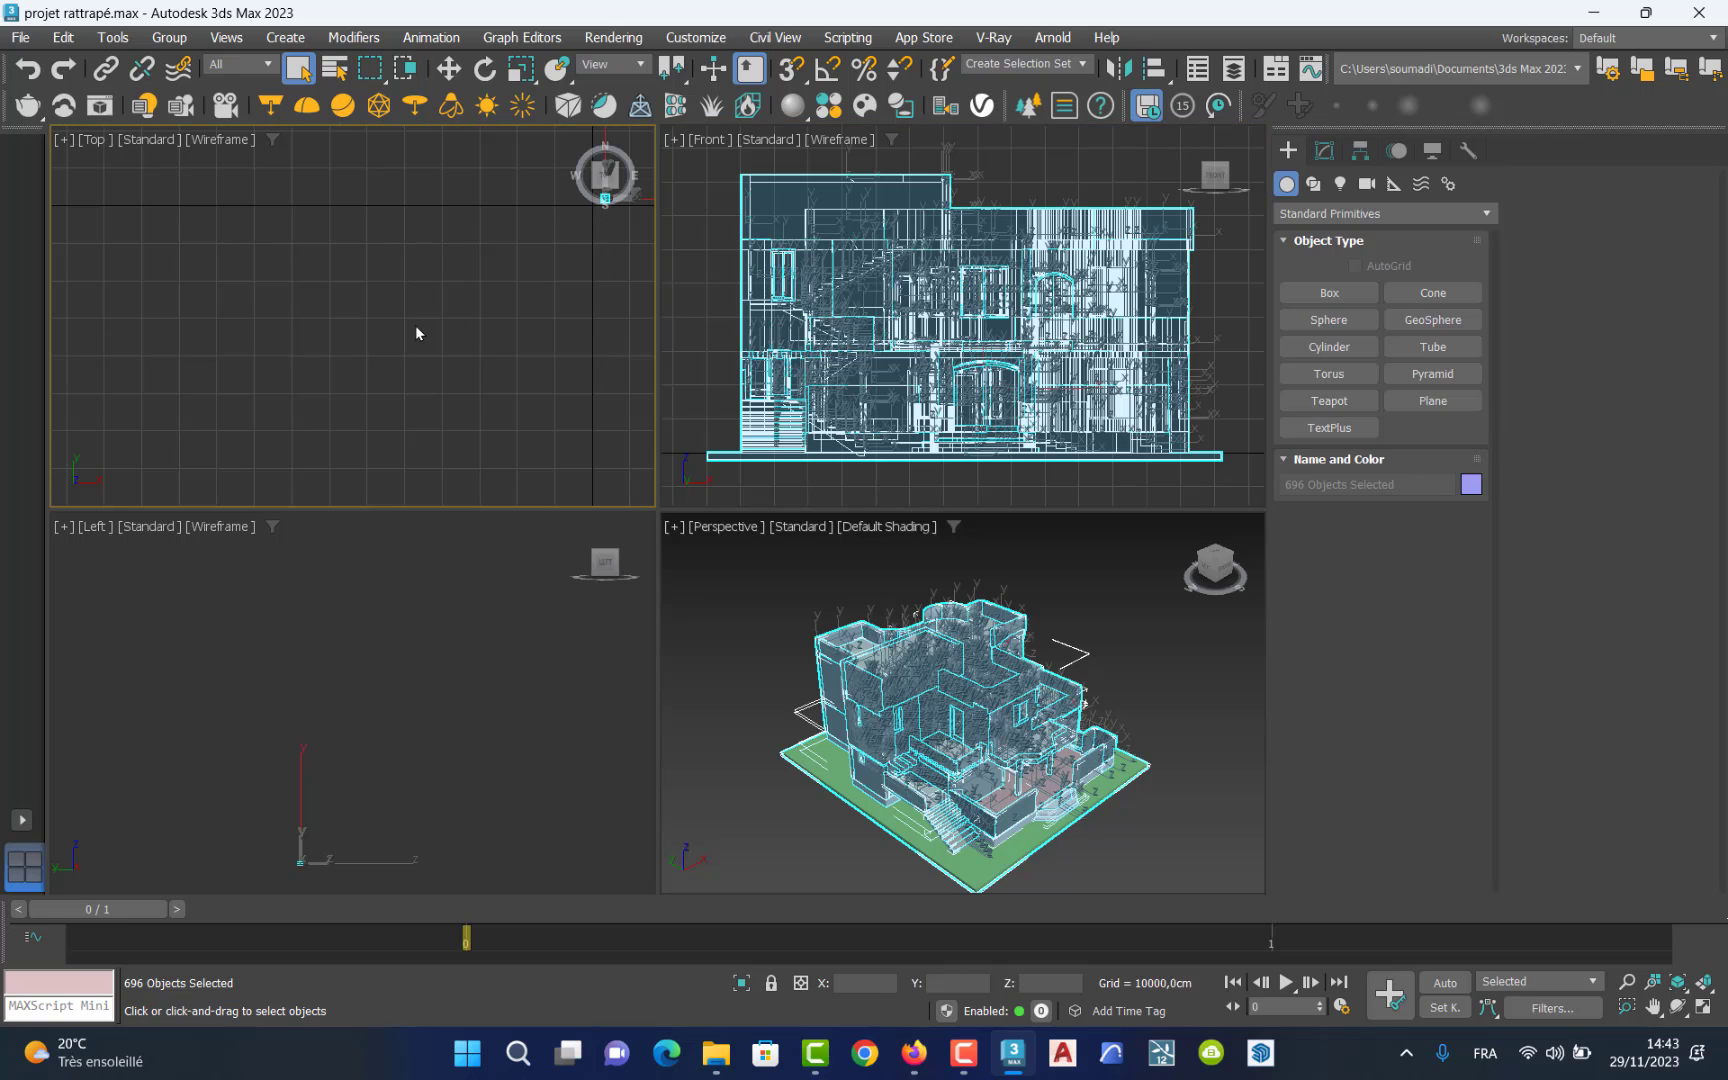
pyautogui.press('z')
pyautogui.rightClick(385, 622)
pyautogui.press('z')
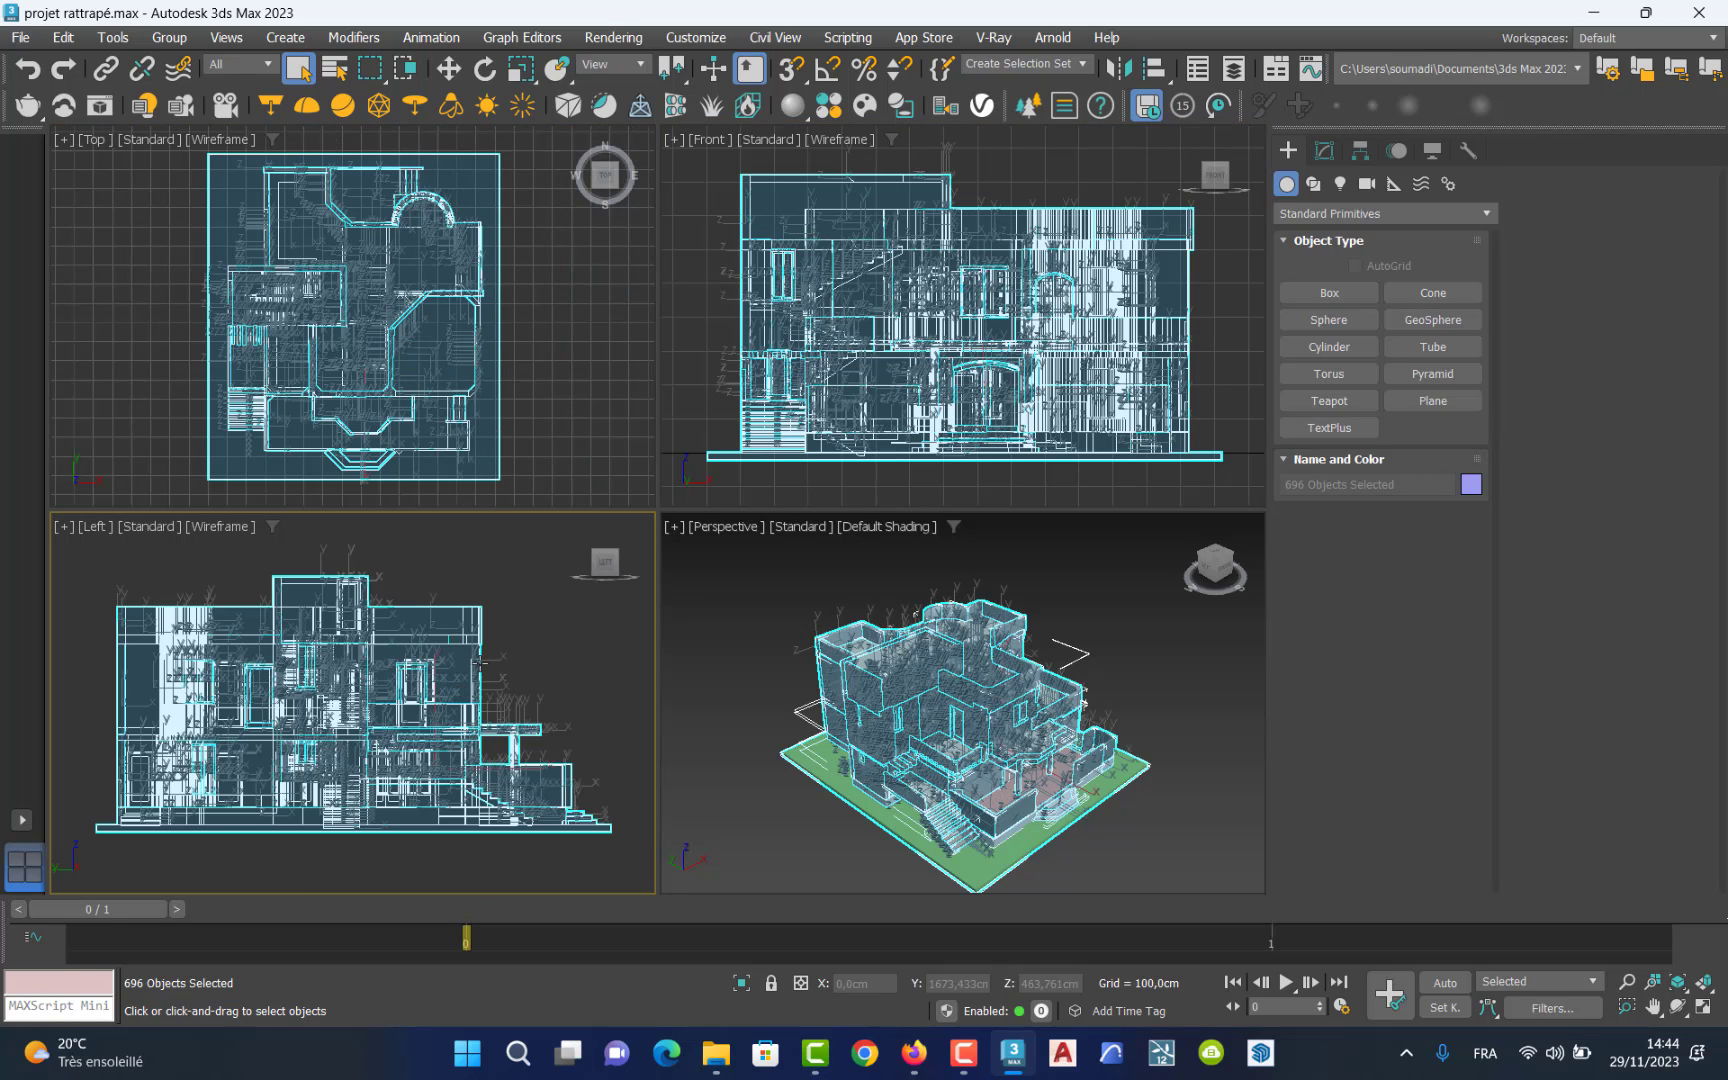
pyautogui.click(529, 639)
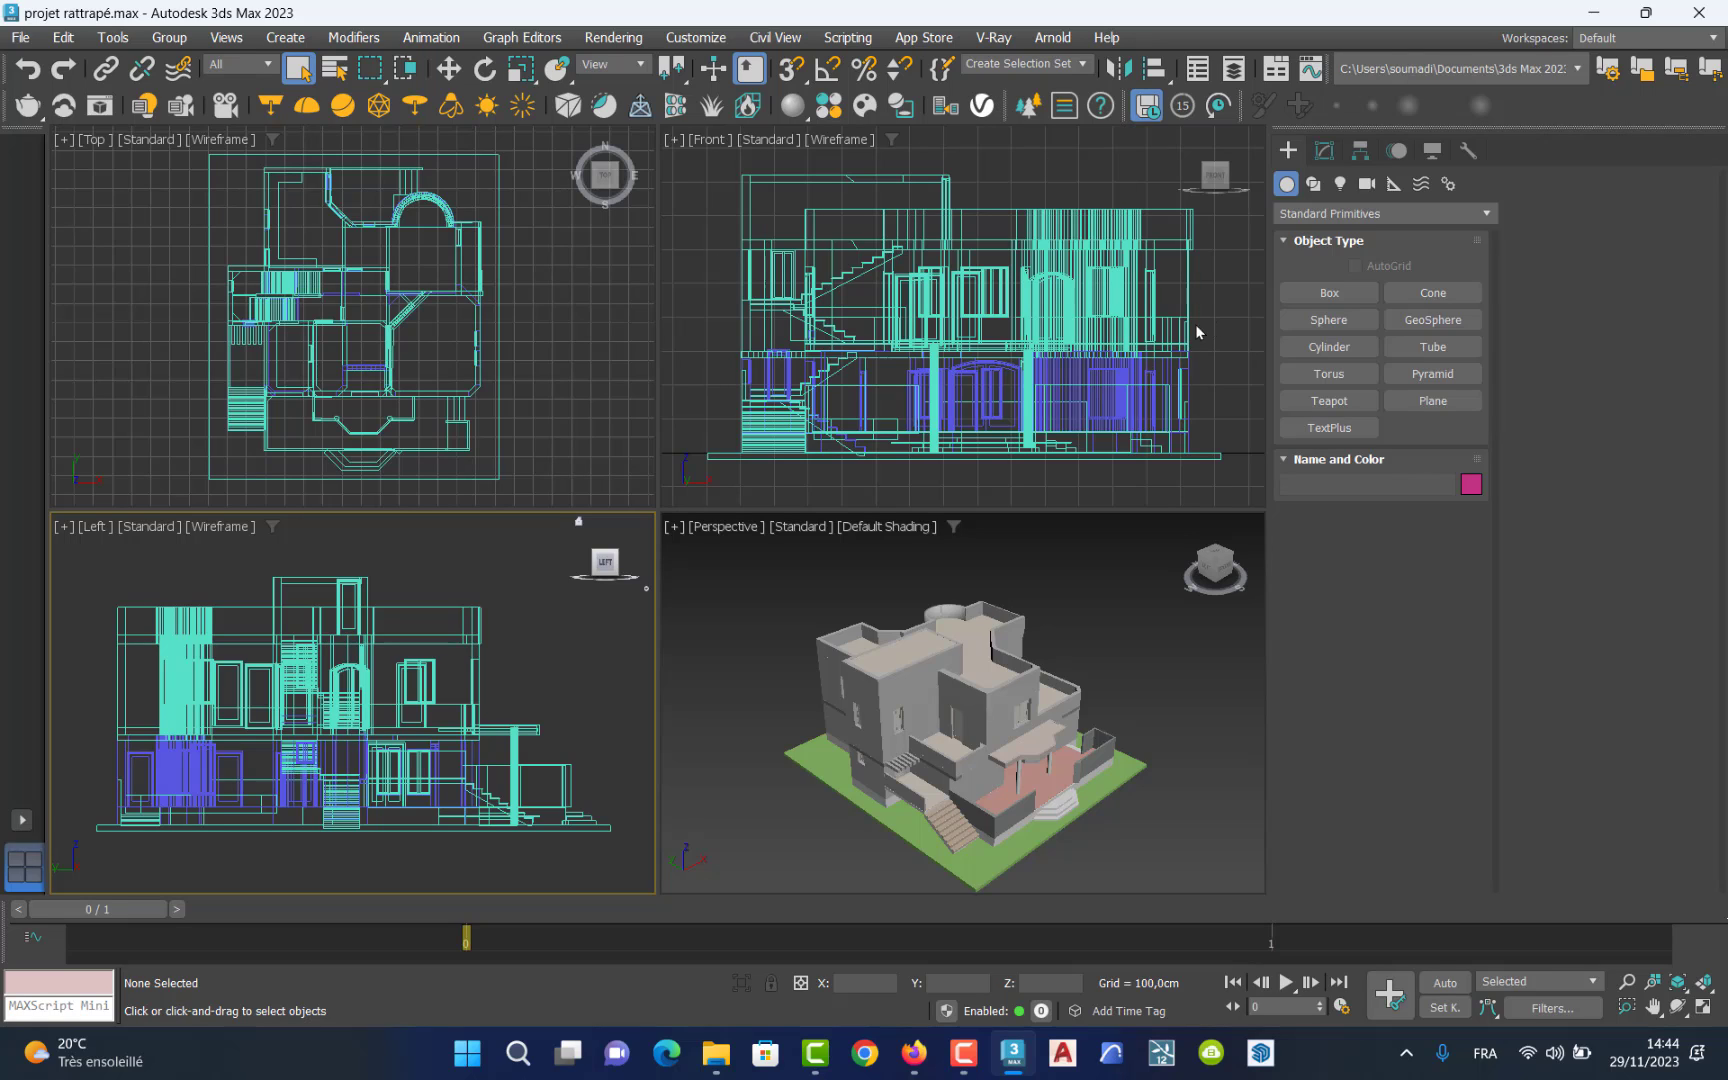
# Maximize the Front viewport to show the house's front elevation alone.
pyautogui.click(1228, 372)
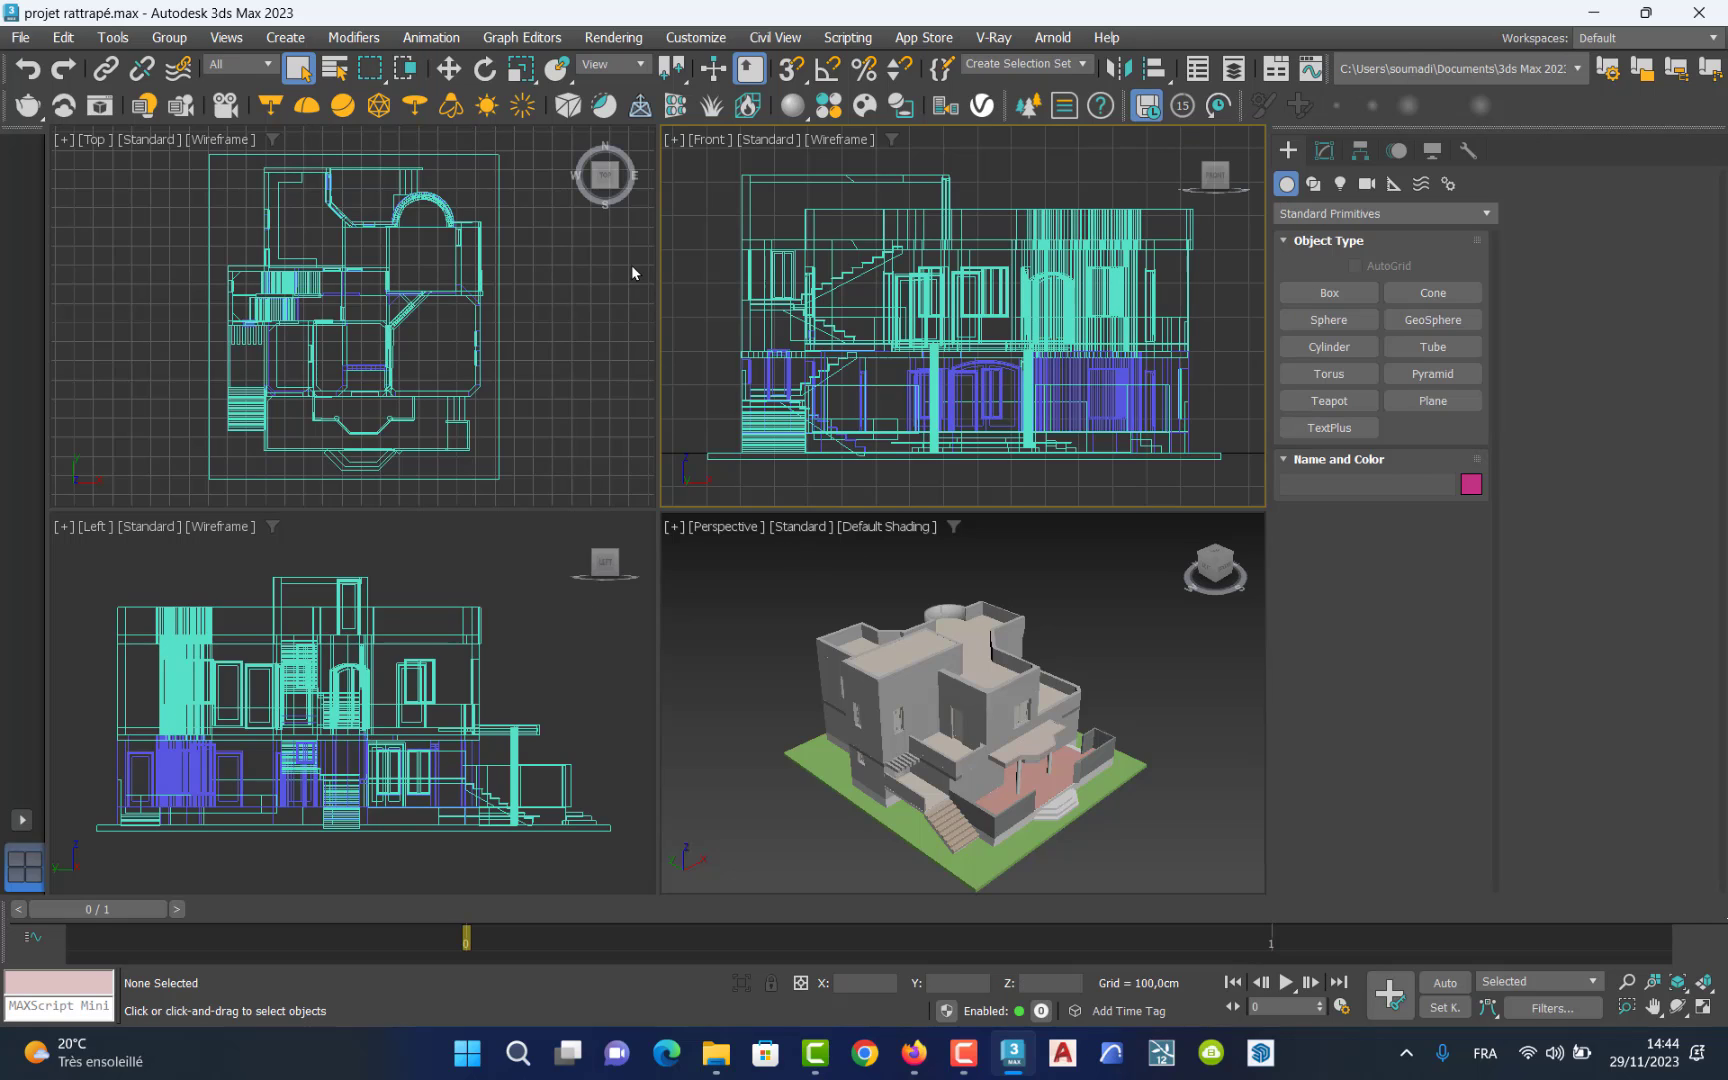
pyautogui.hotkey('alt', 'w')
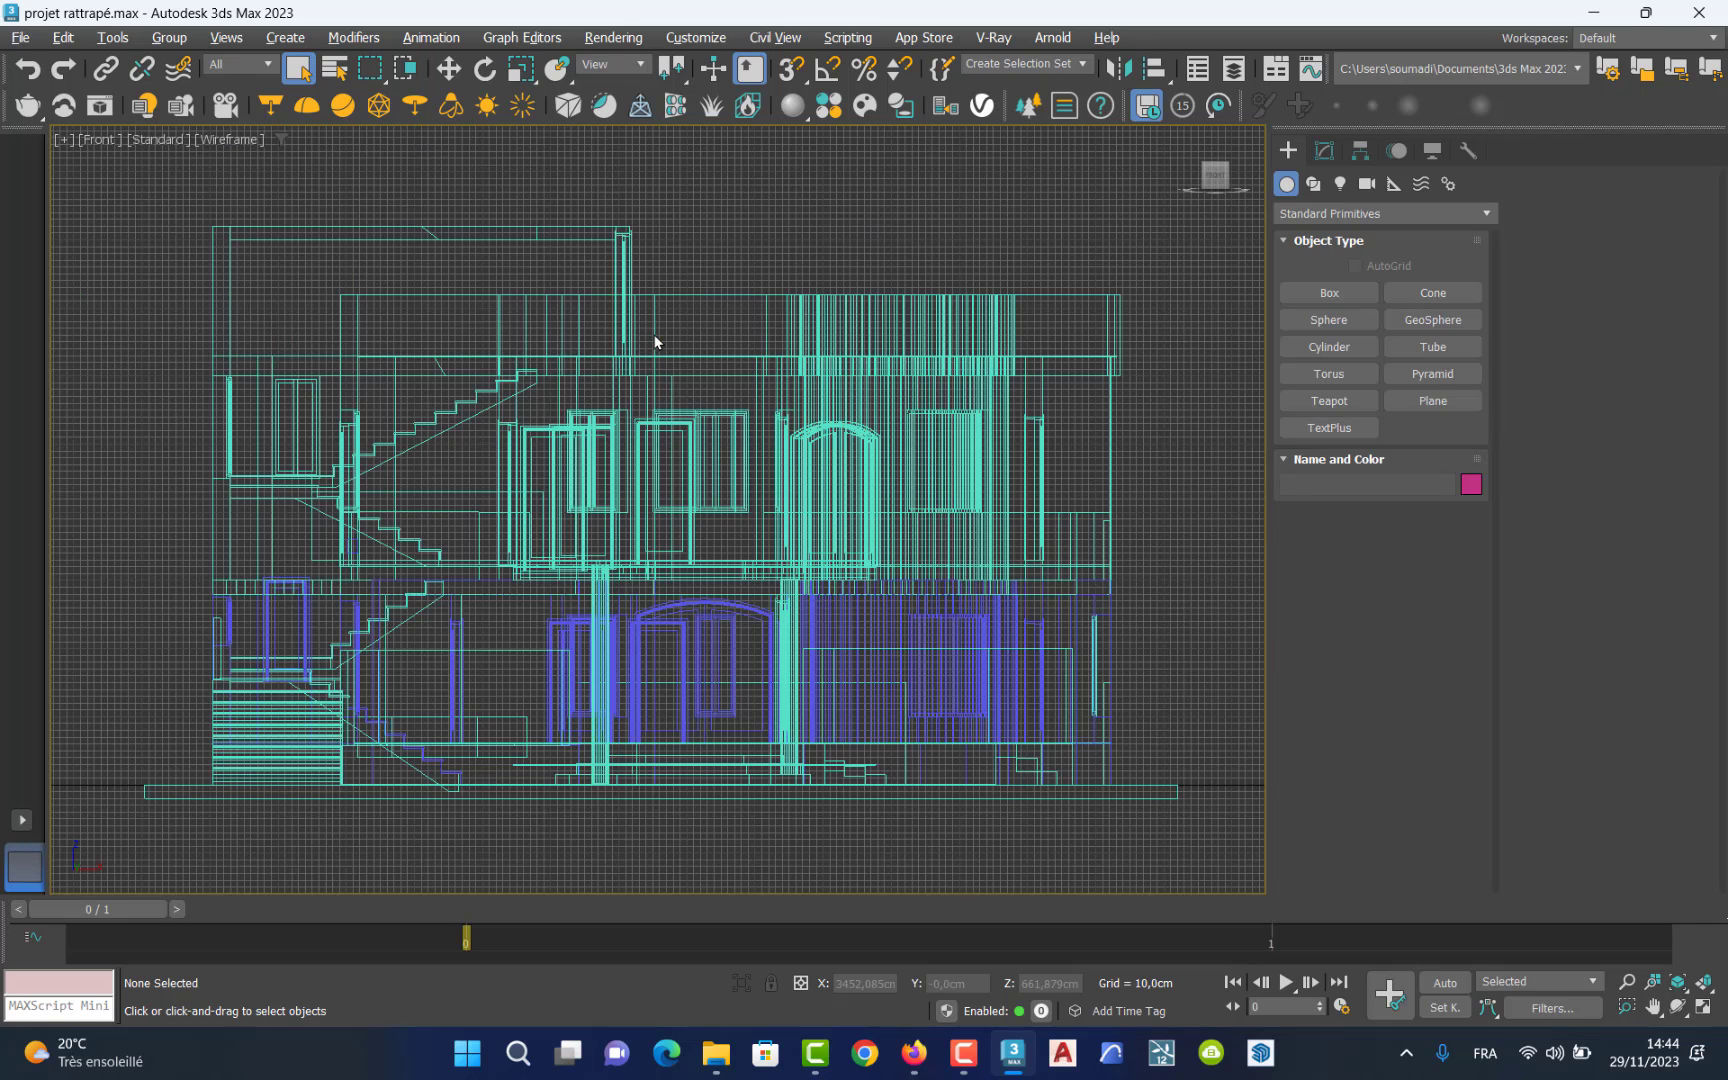
pyautogui.hotkey('alt', 'w')
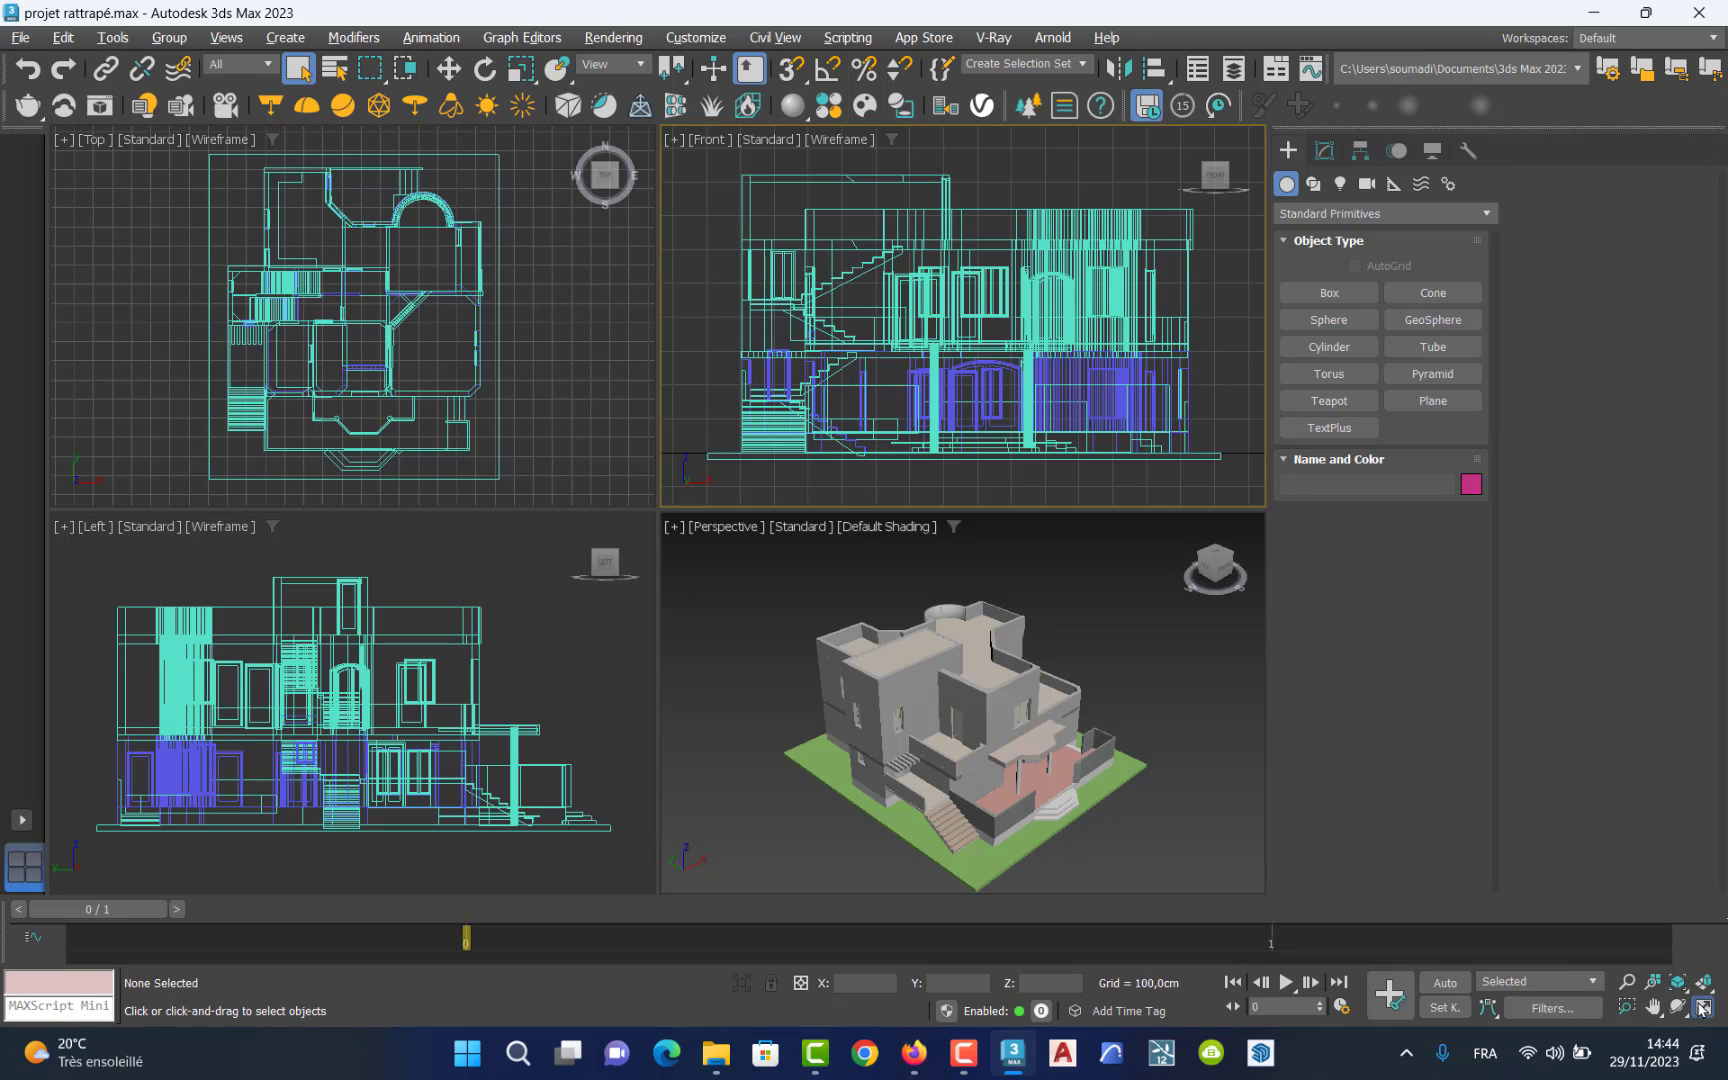
pyautogui.hotkey('alt', 'w')
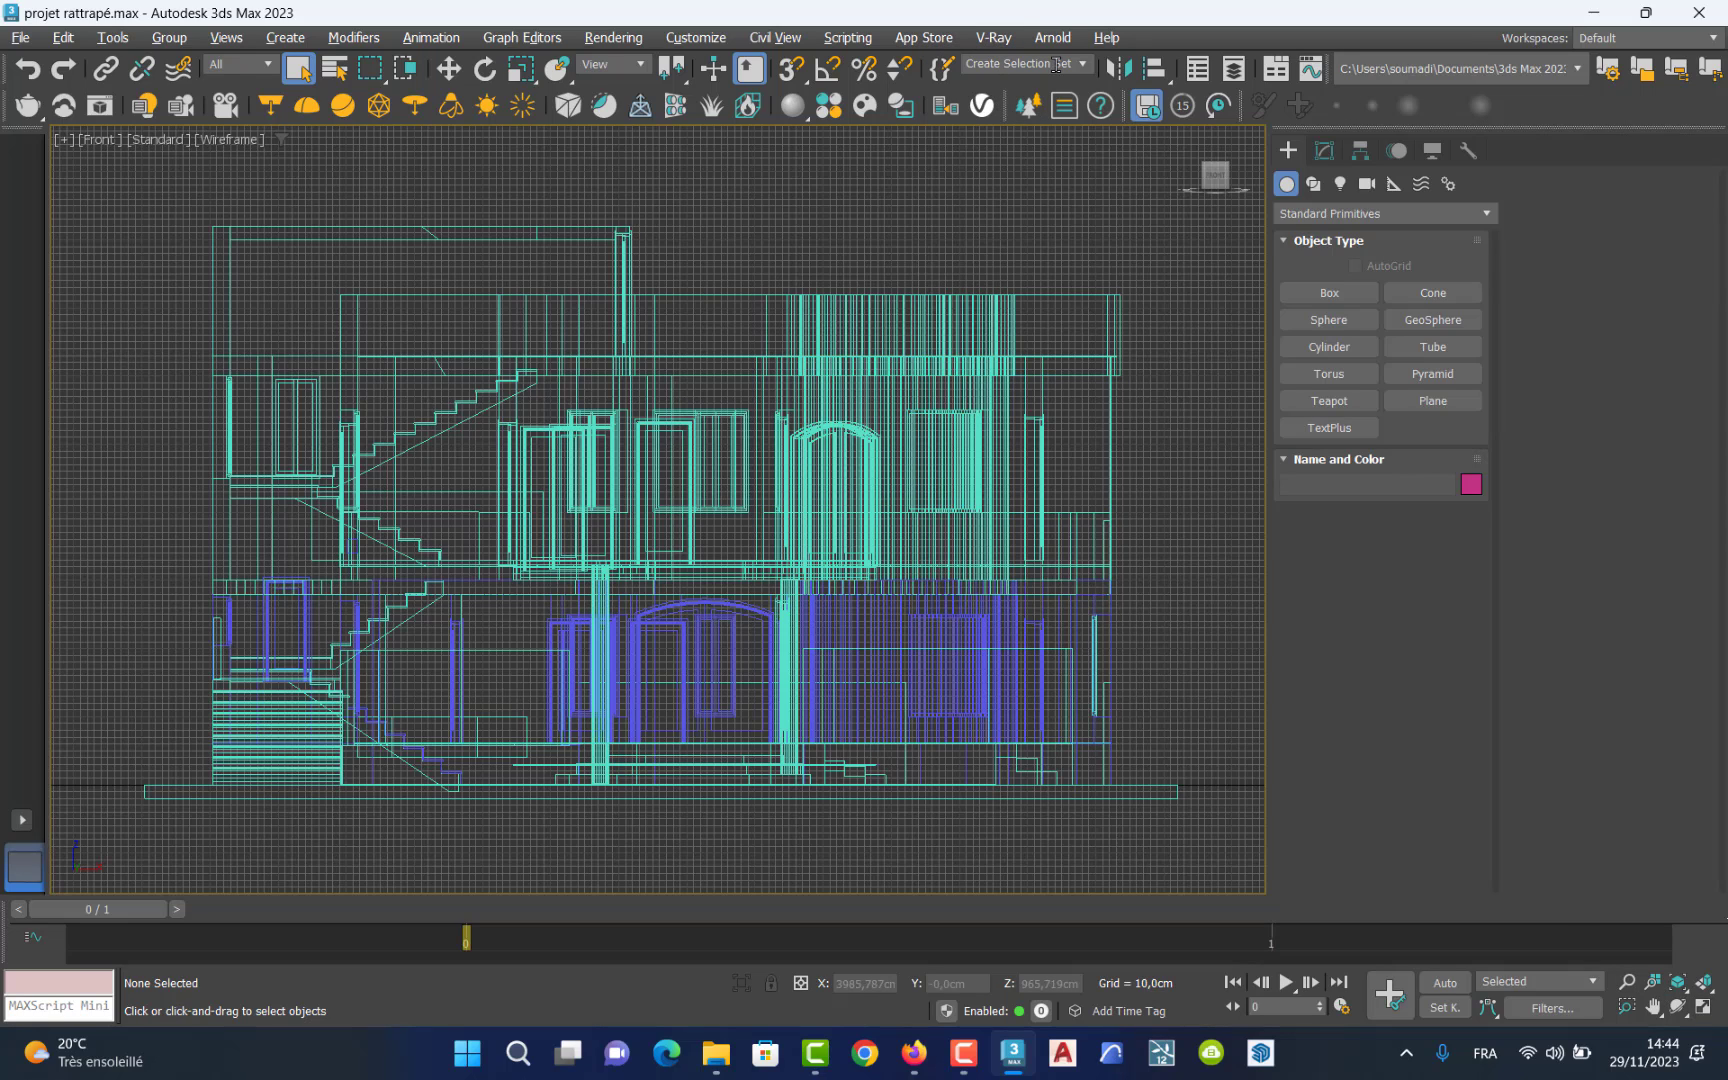
# Open the Layer Explorer as a floating window and arrange the Front view so the house sits clear of it.
pyautogui.click(1233, 70)
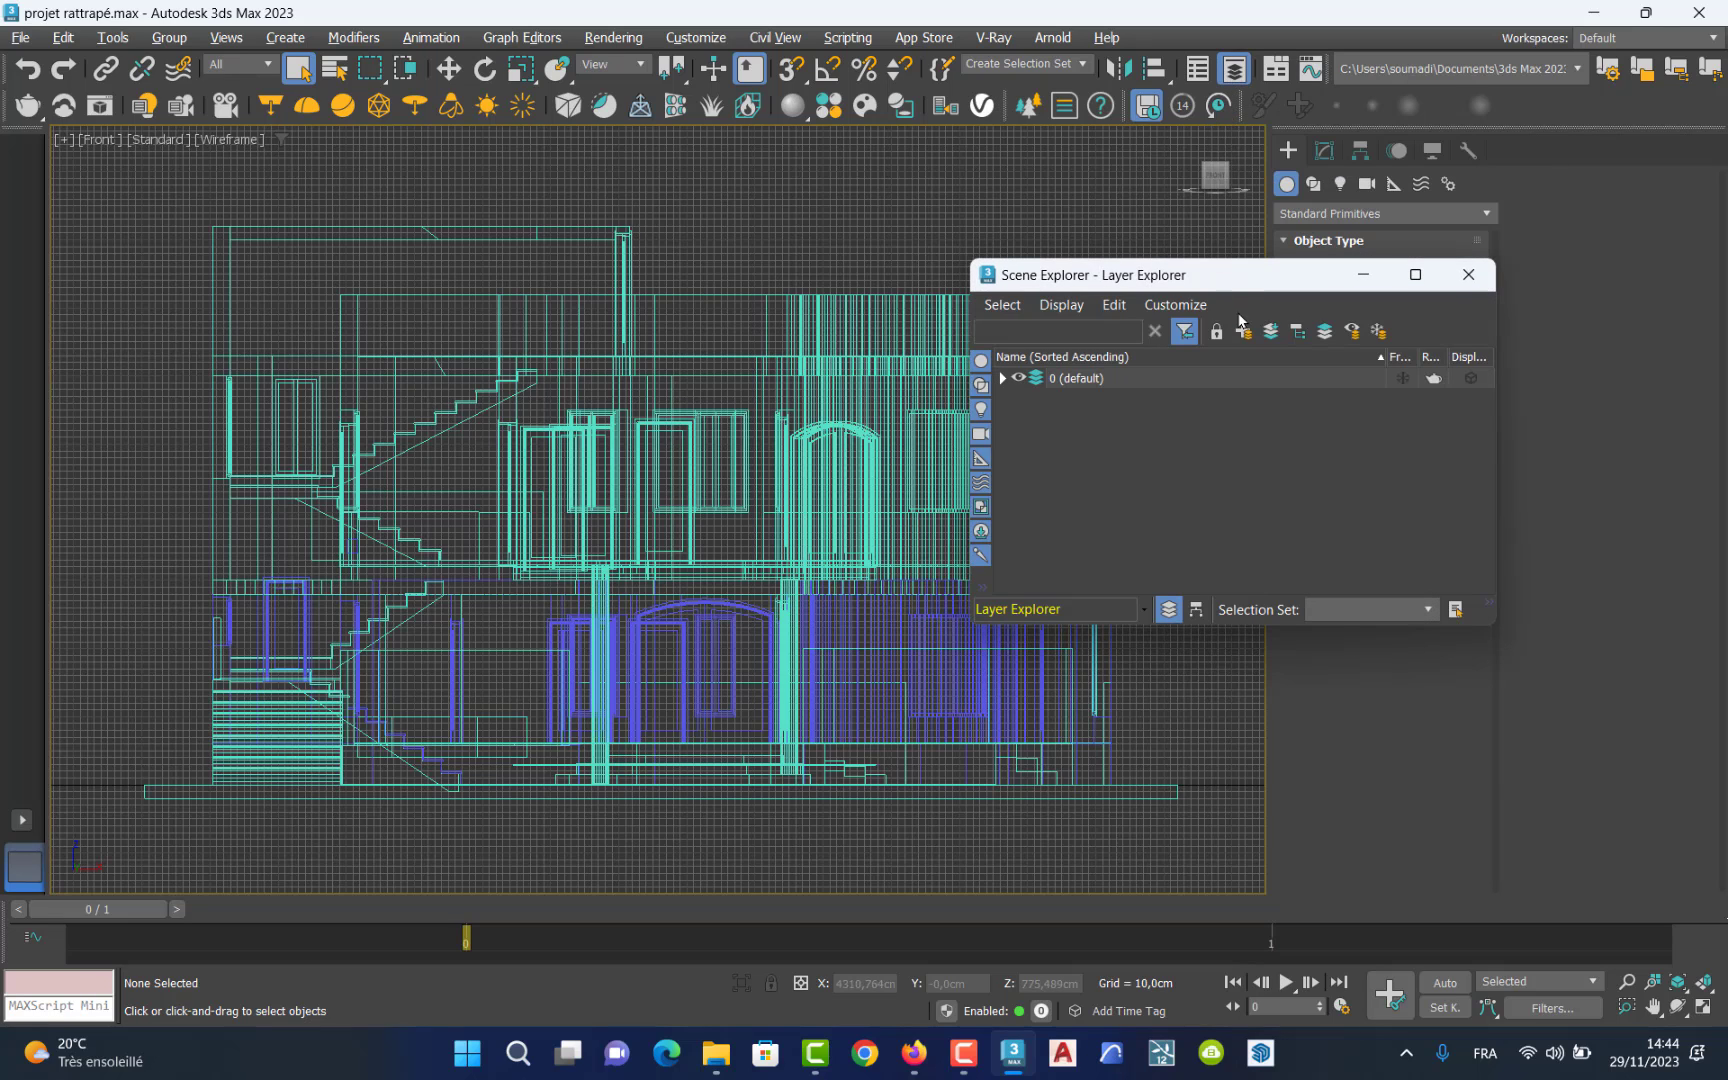
pyautogui.moveTo(1163, 270); pyautogui.dragTo(1448, 328)
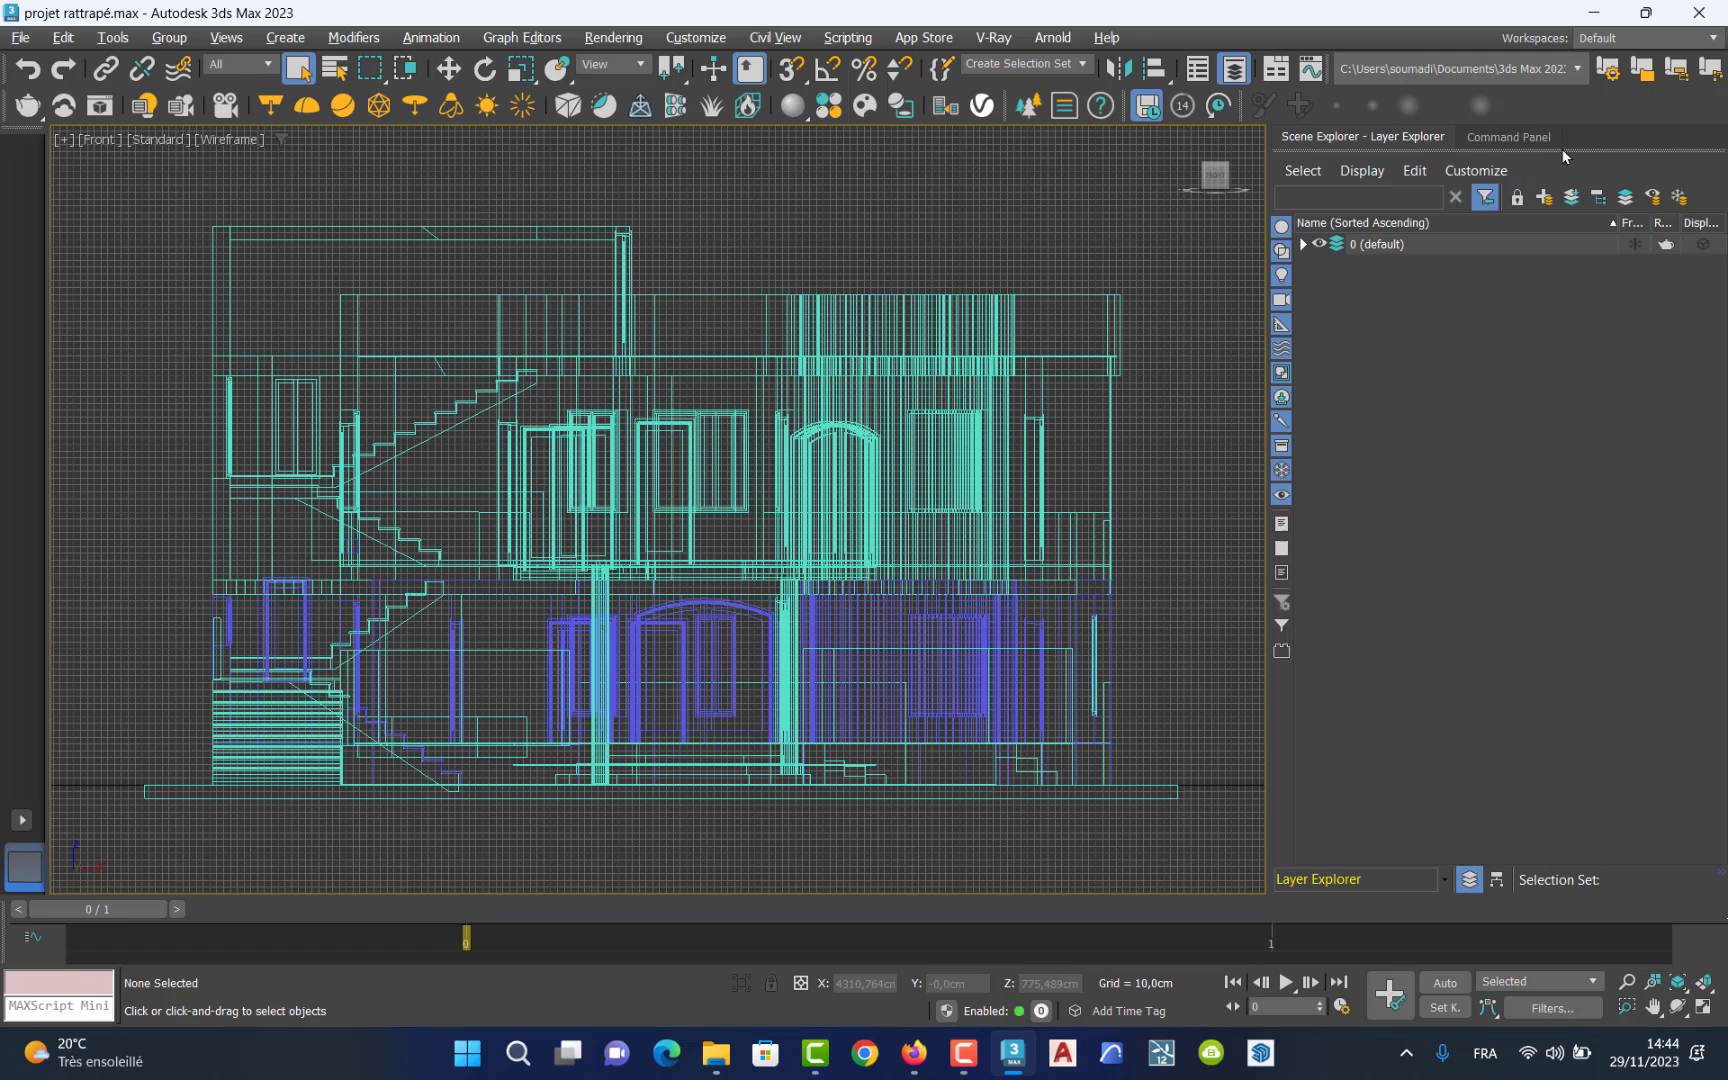
pyautogui.moveTo(1567, 153); pyautogui.dragTo(969, 214)
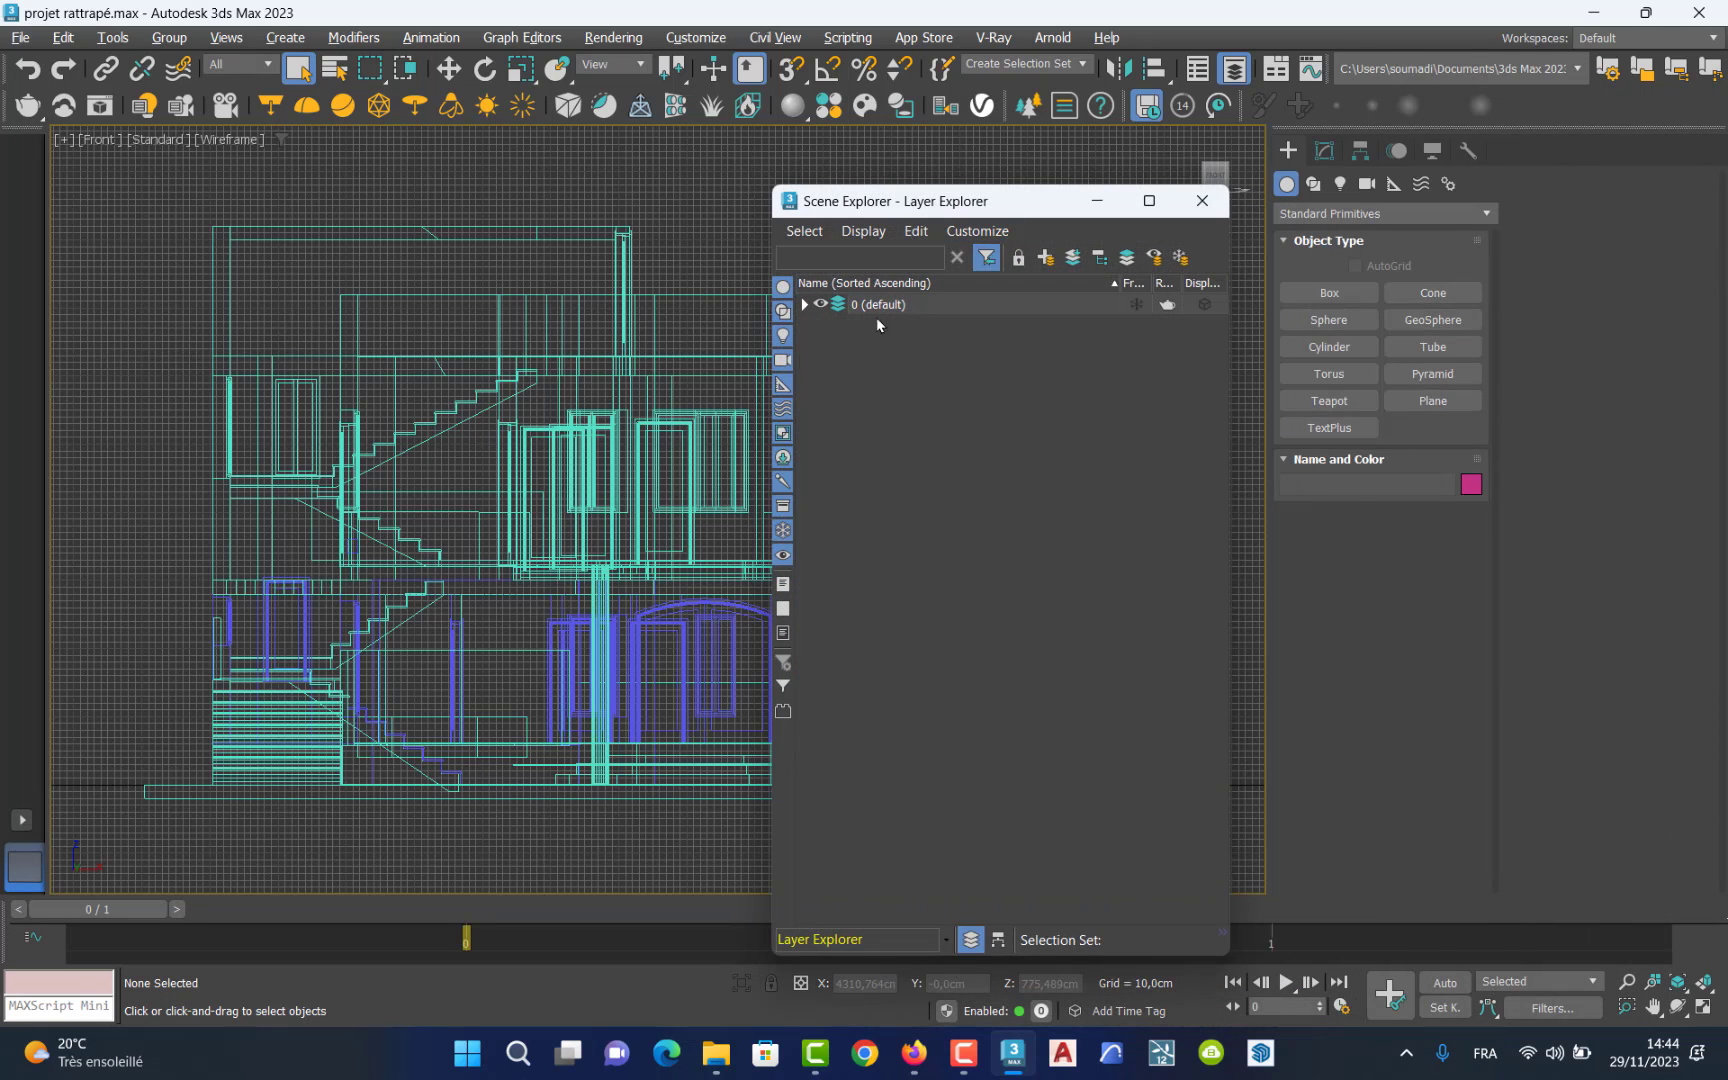
pyautogui.click(630, 490)
pyautogui.scroll(-2, 628, 492)
pyautogui.hotkey('ctrl', 'r')
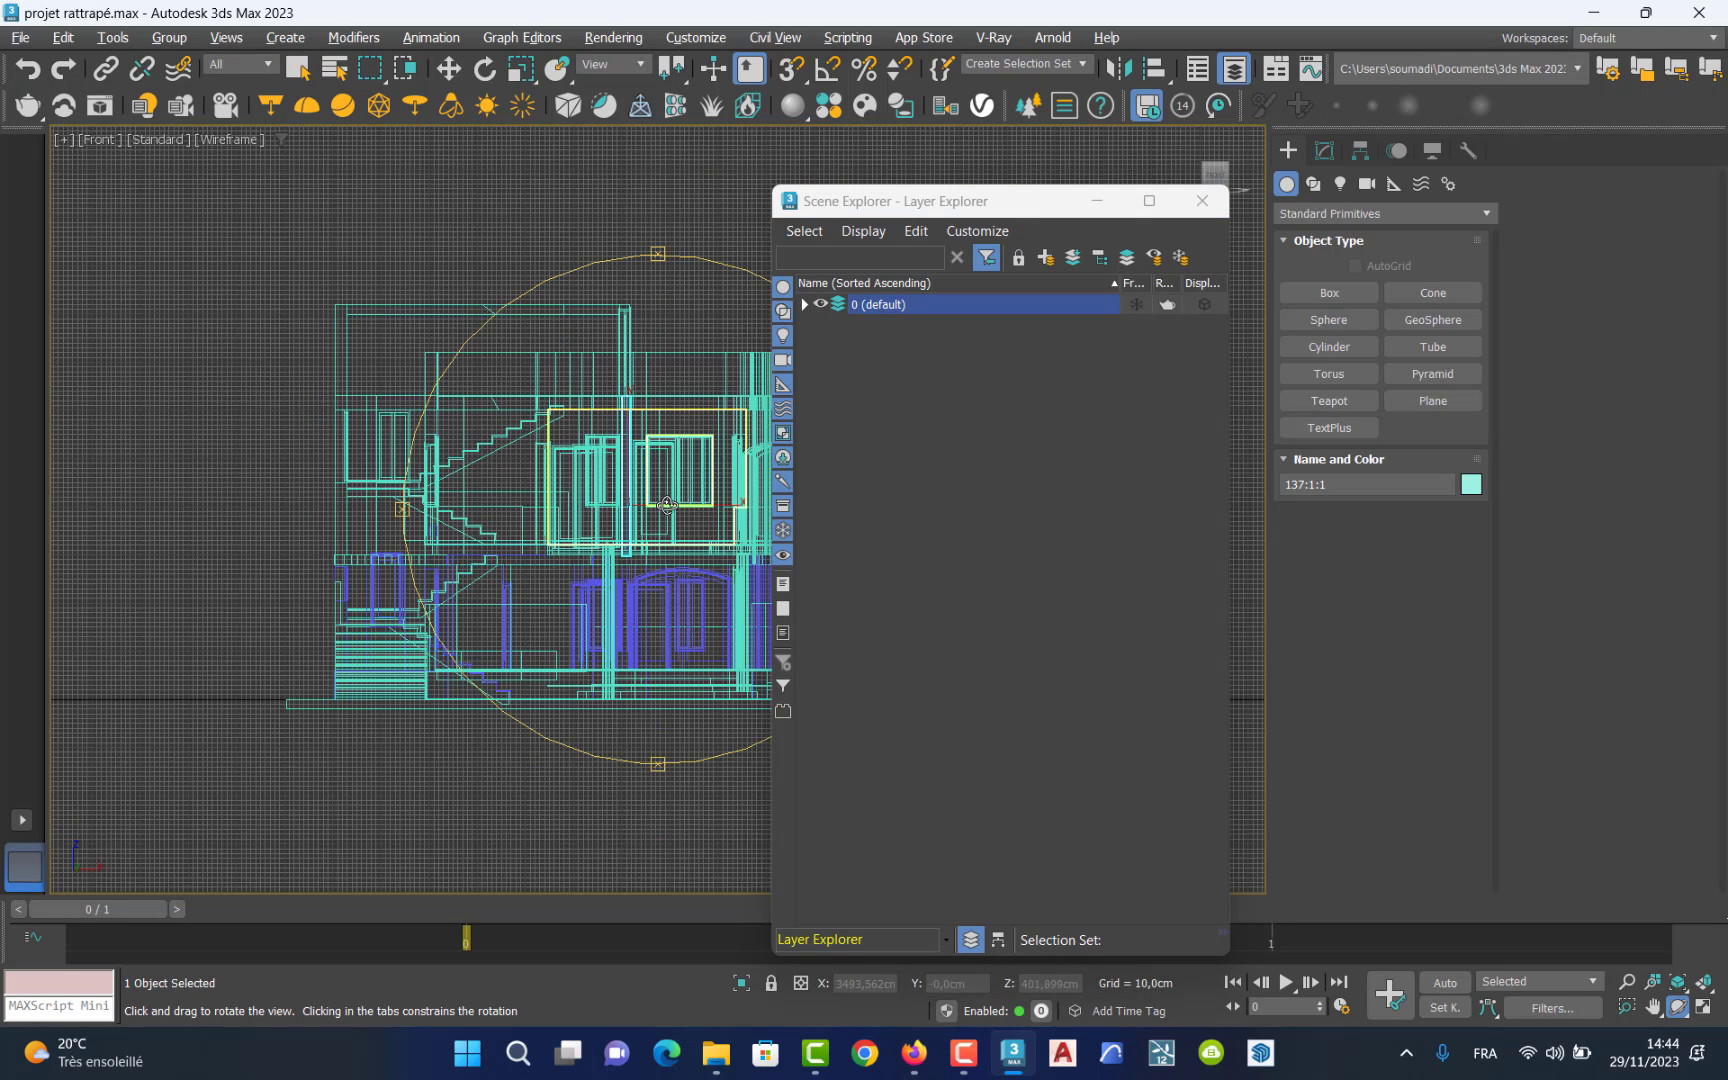
pyautogui.hotkey('ctrl', 'p')
pyautogui.moveTo(671, 517); pyautogui.dragTo(430, 542)
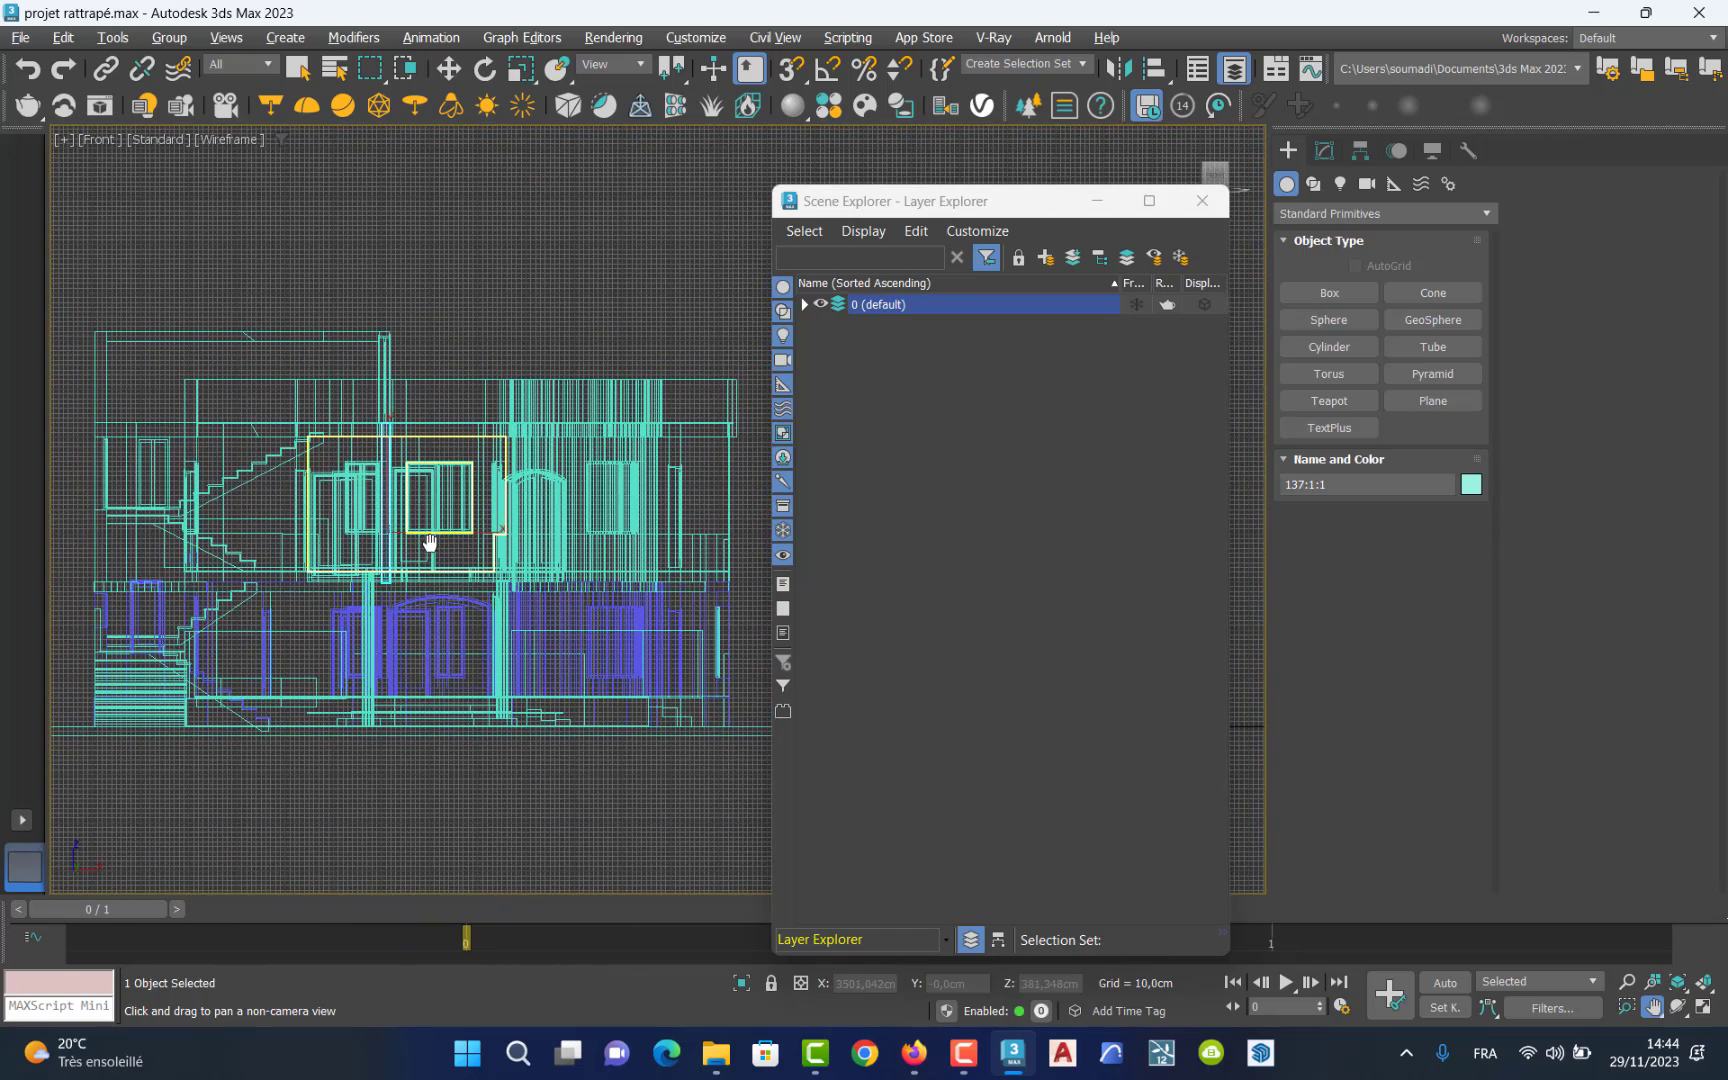
# Clear the current selection and create a new layer named RDC.
pyautogui.click(447, 68)
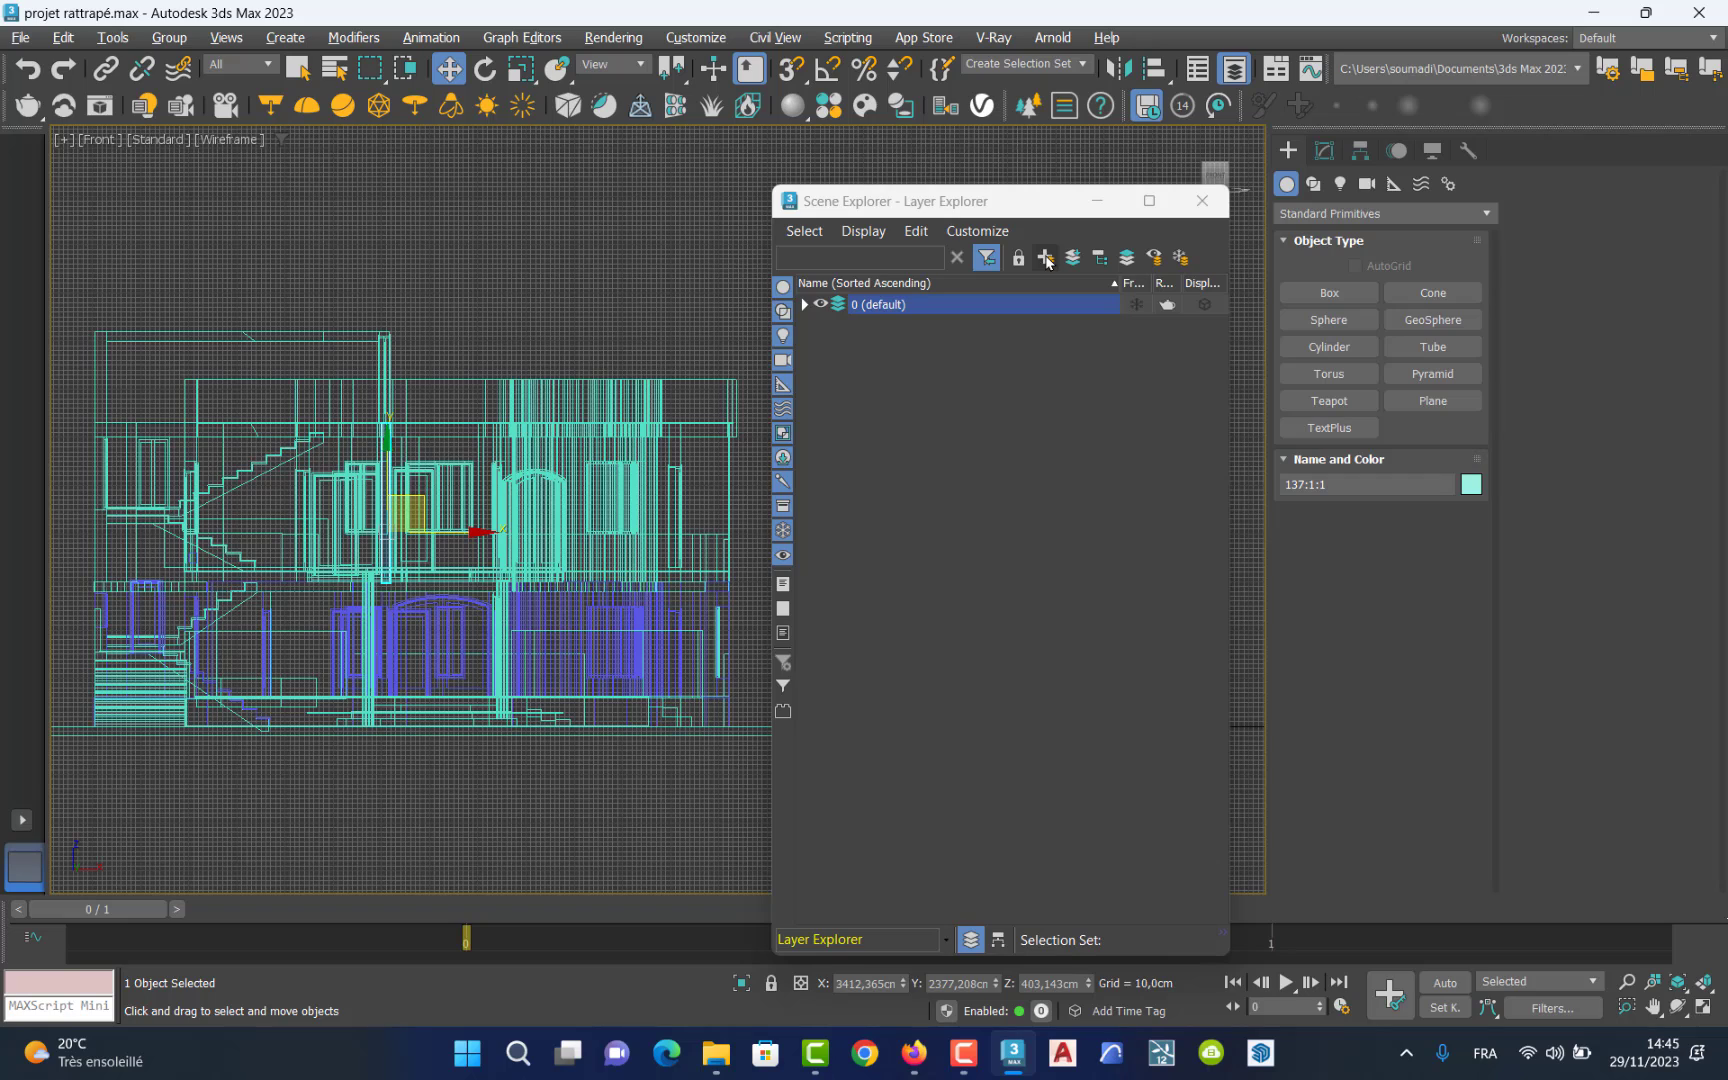
pyautogui.click(995, 405)
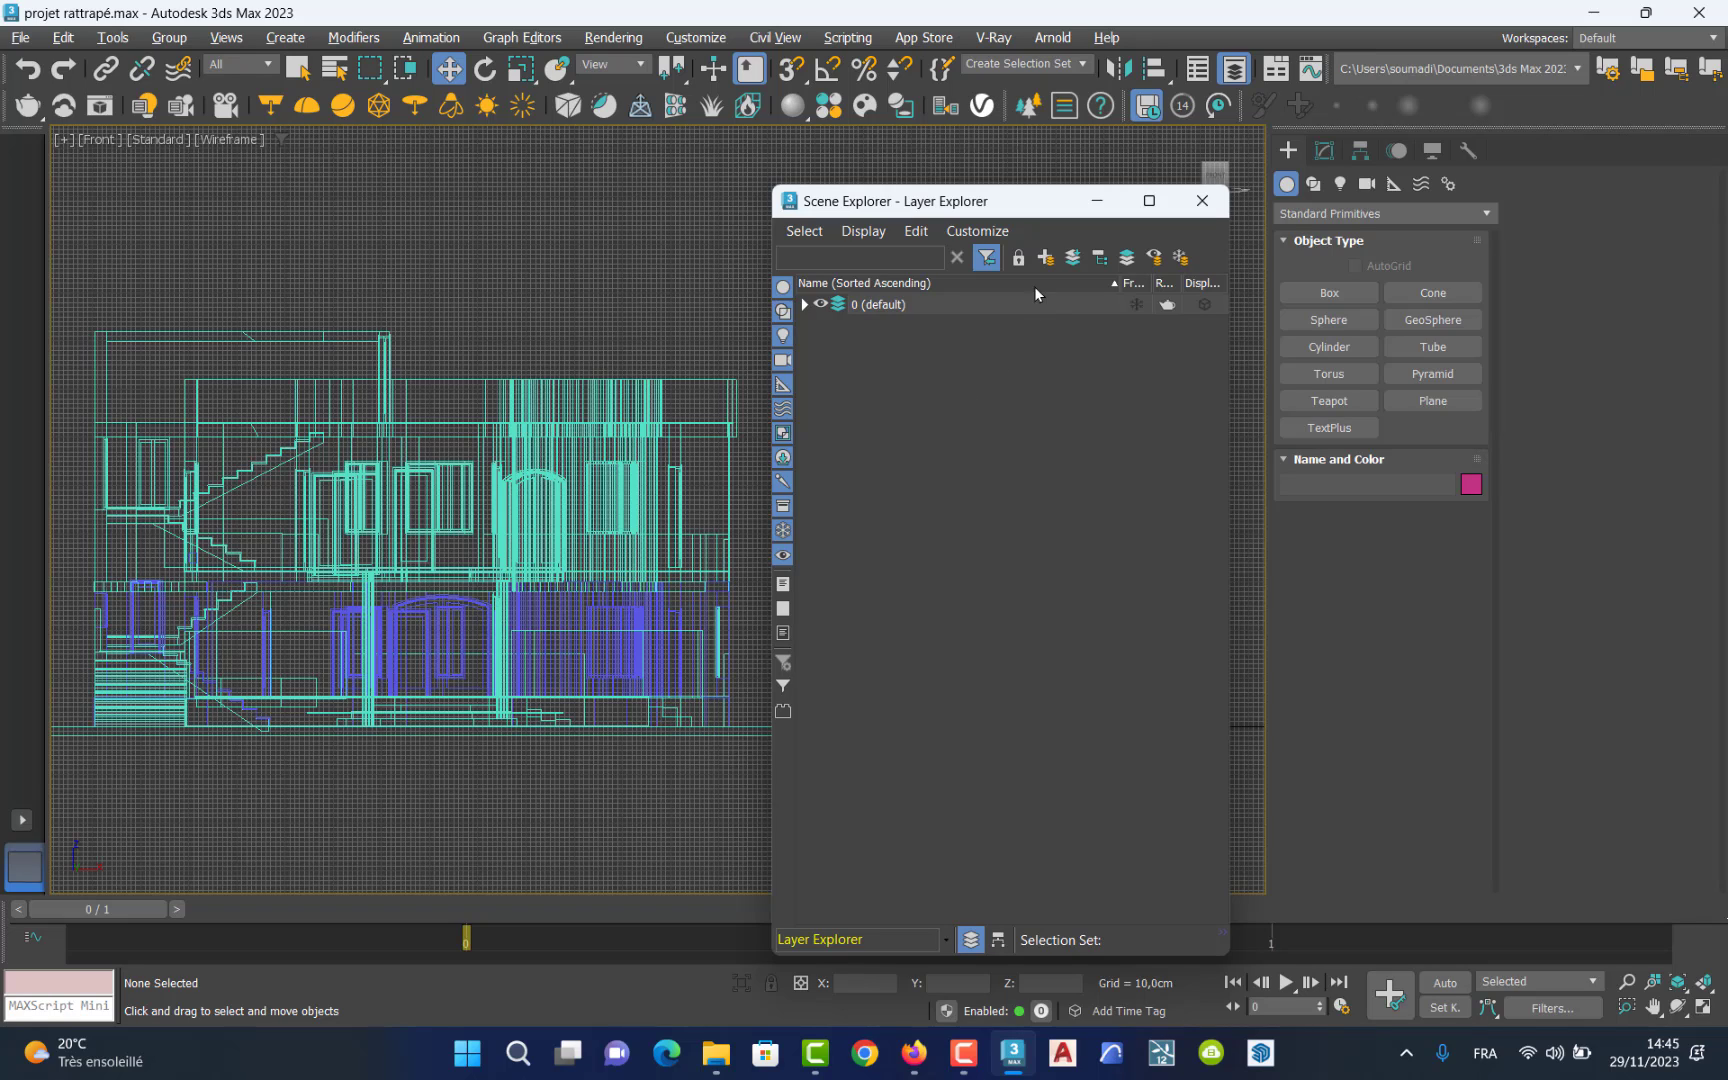
pyautogui.click(1045, 257)
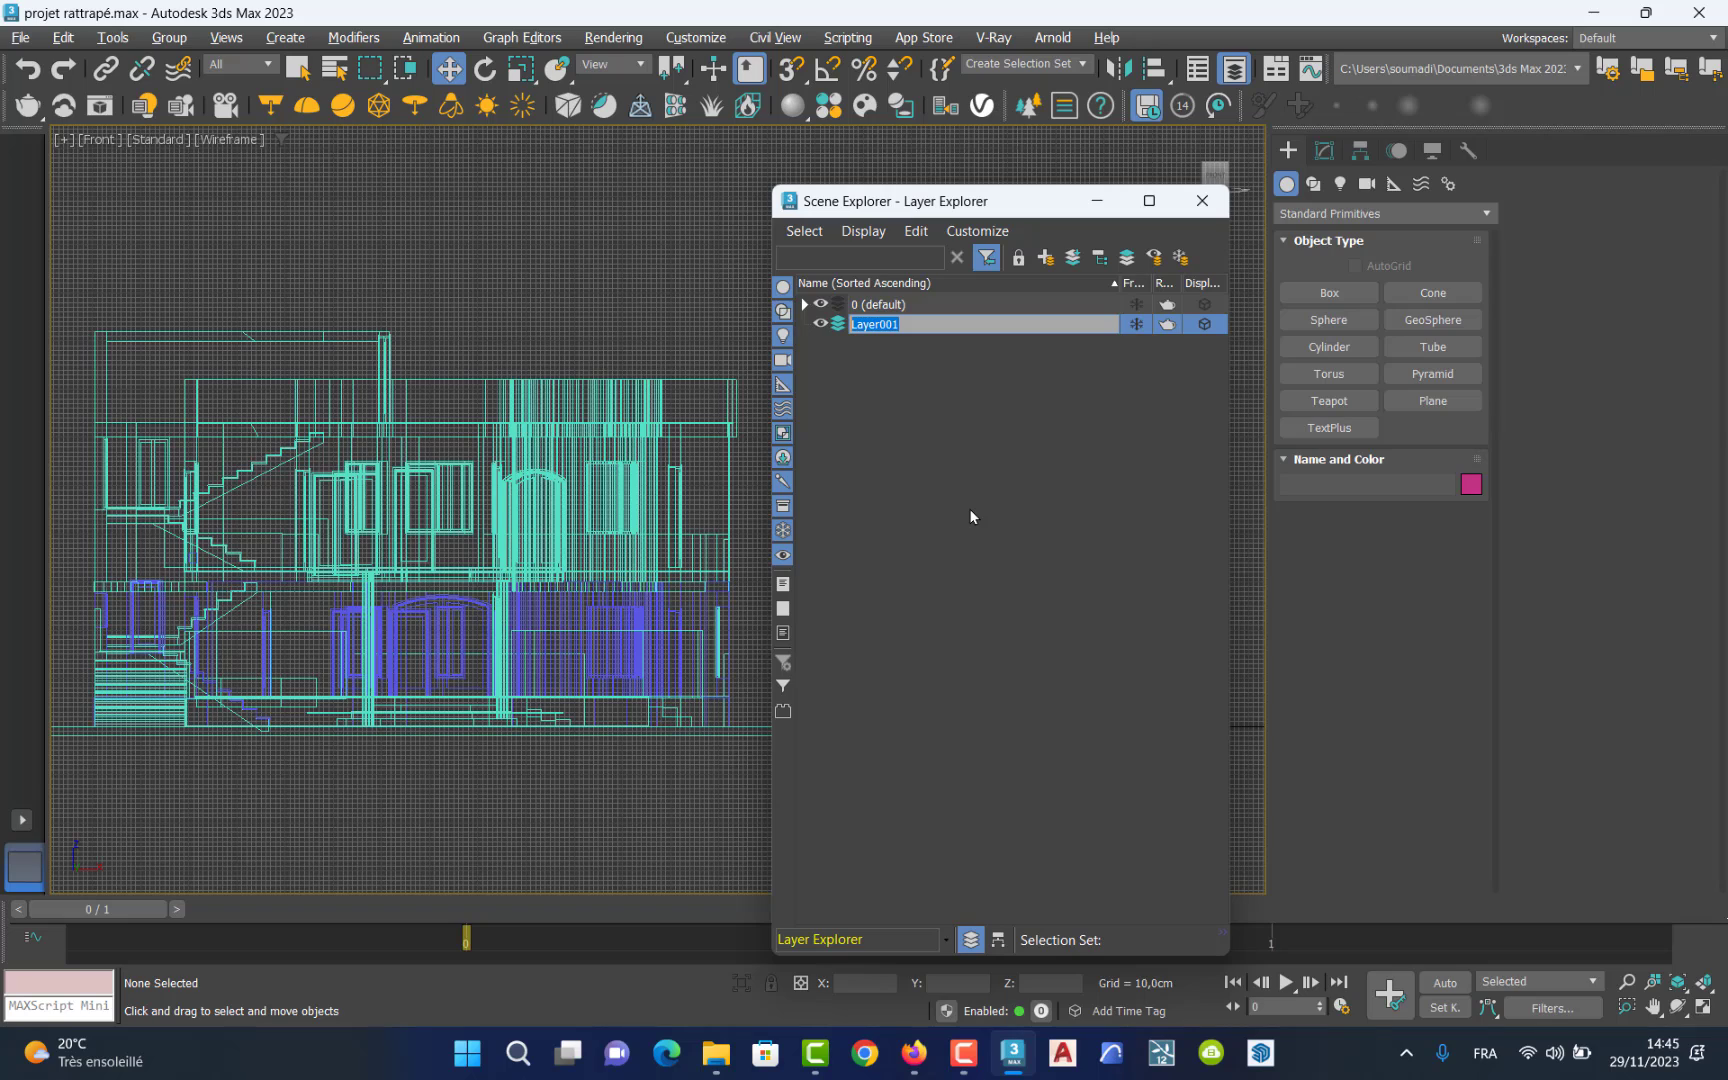
pyautogui.write('RDC')
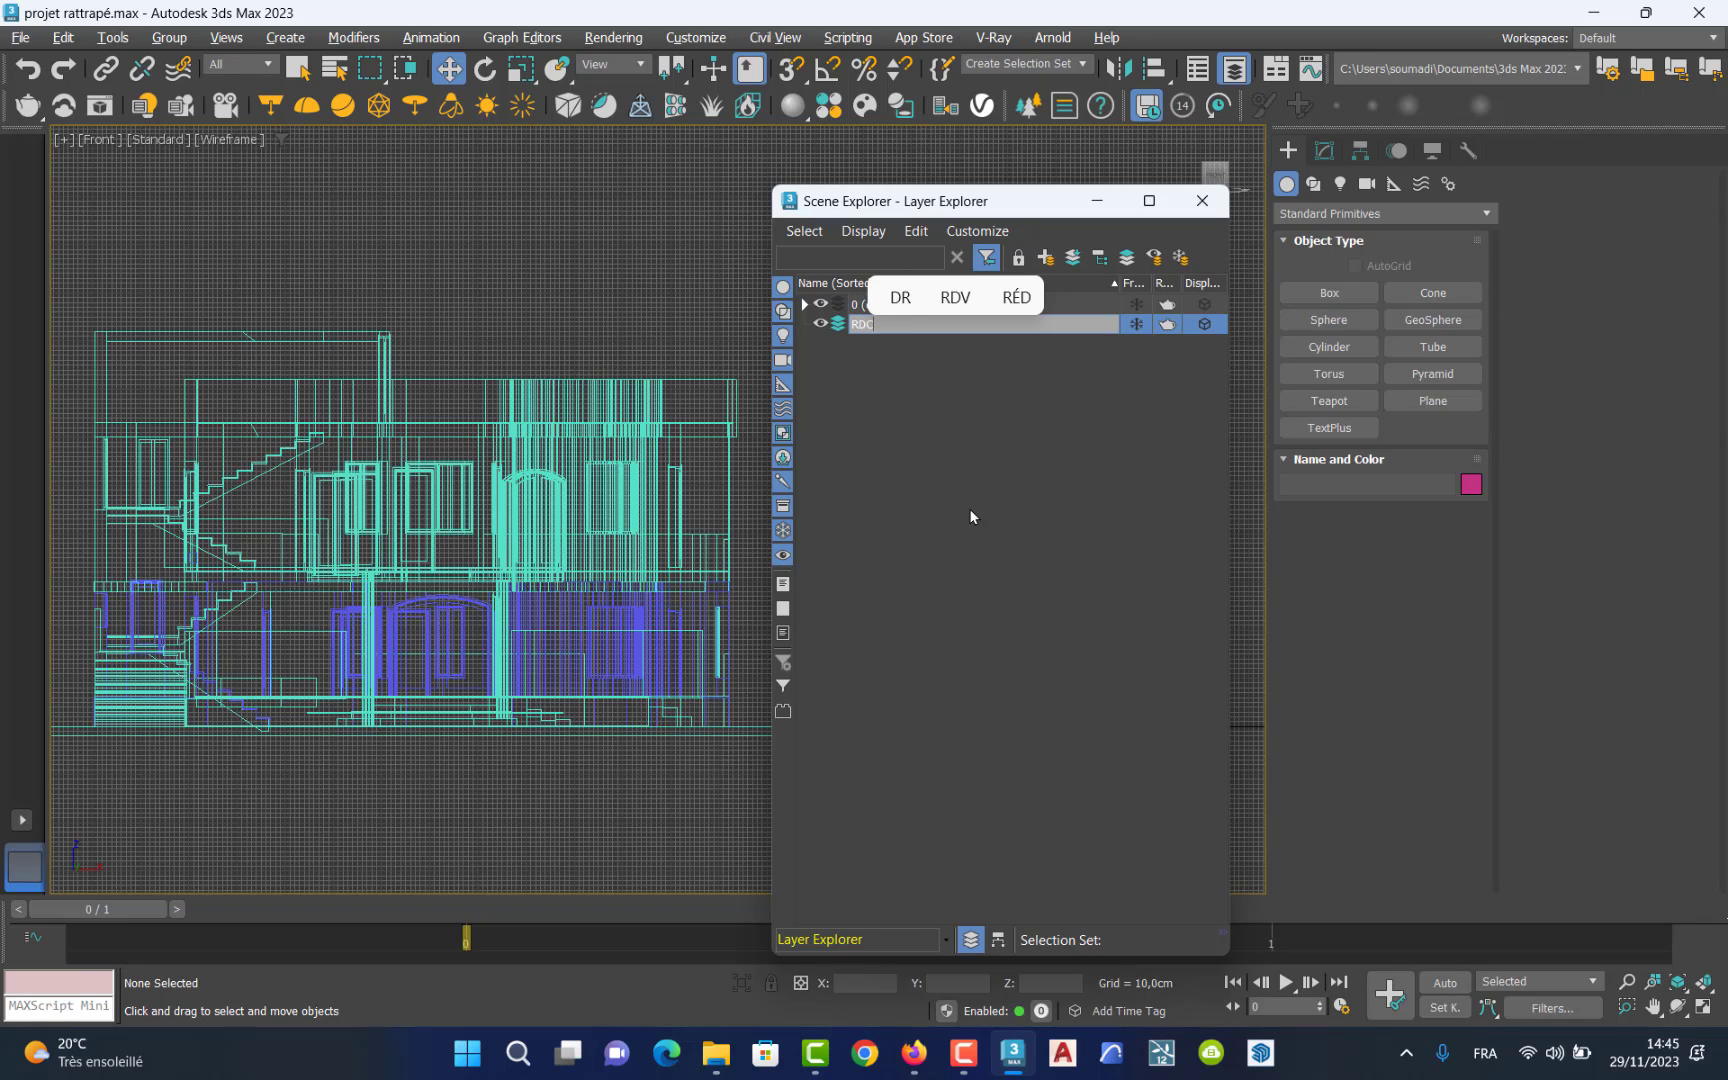
pyautogui.click(970, 511)
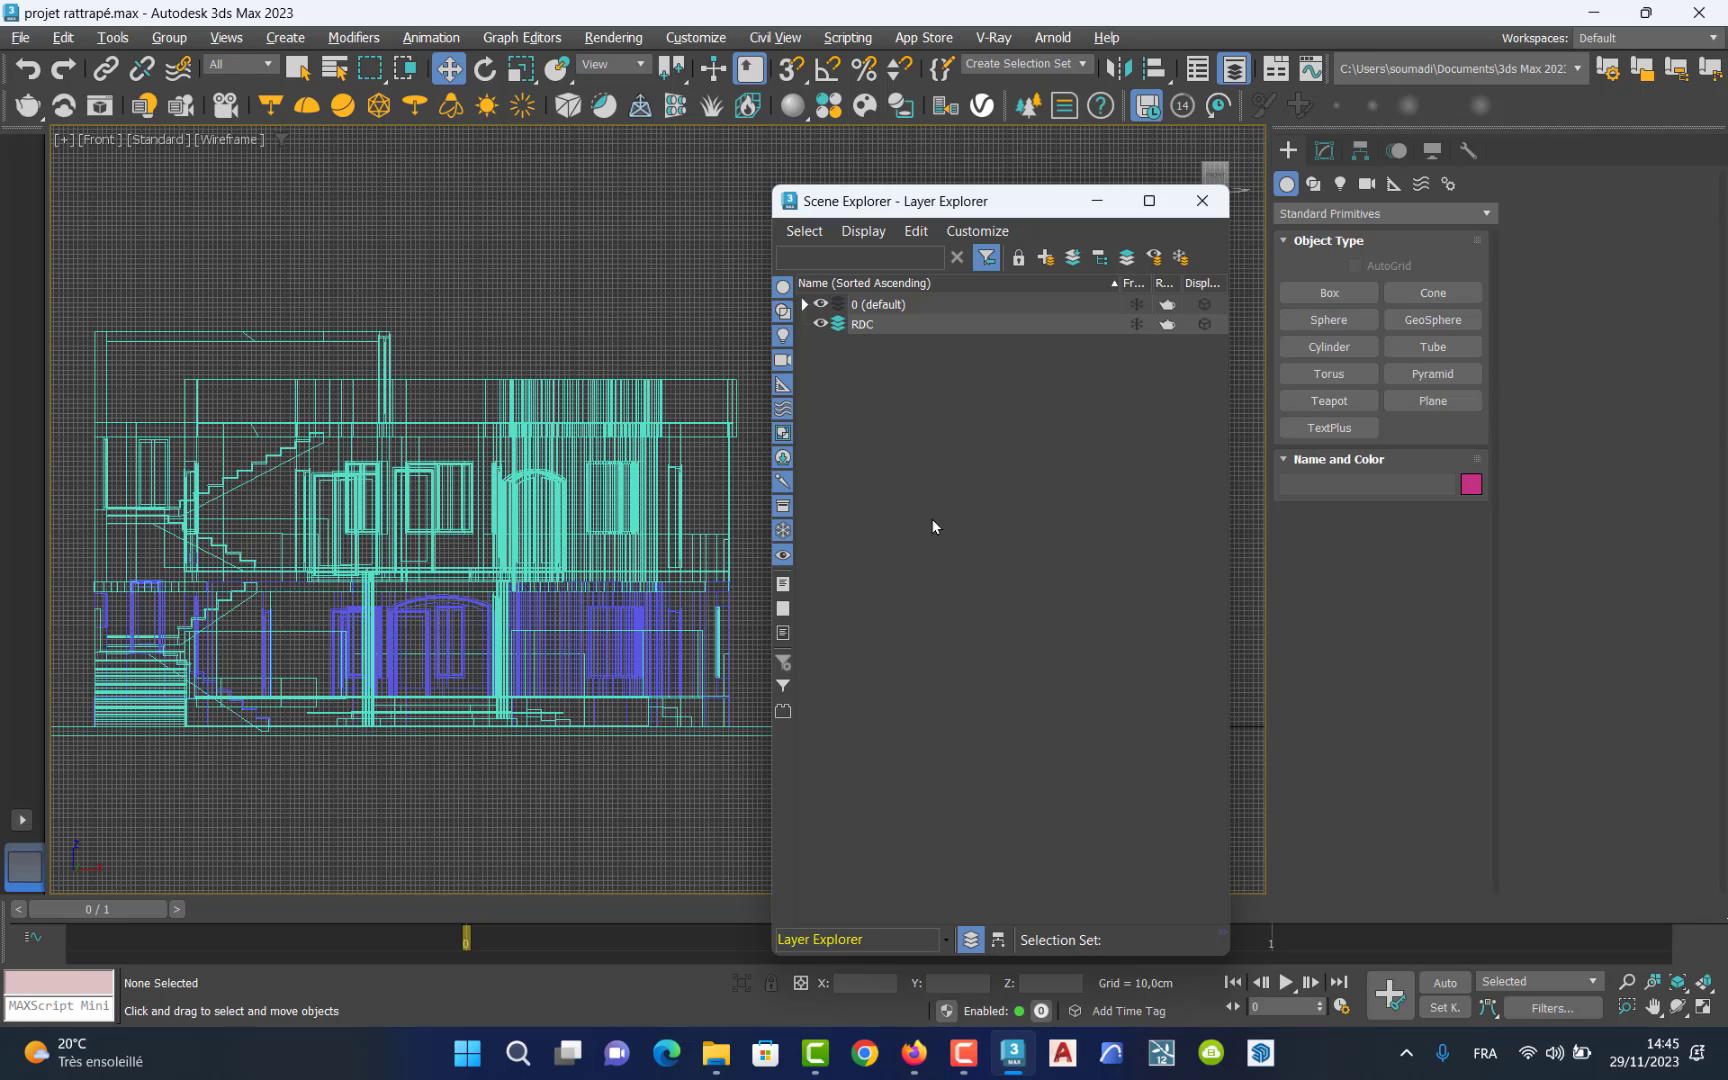
# Create a second new layer named 1 etage.
pyautogui.click(1045, 257)
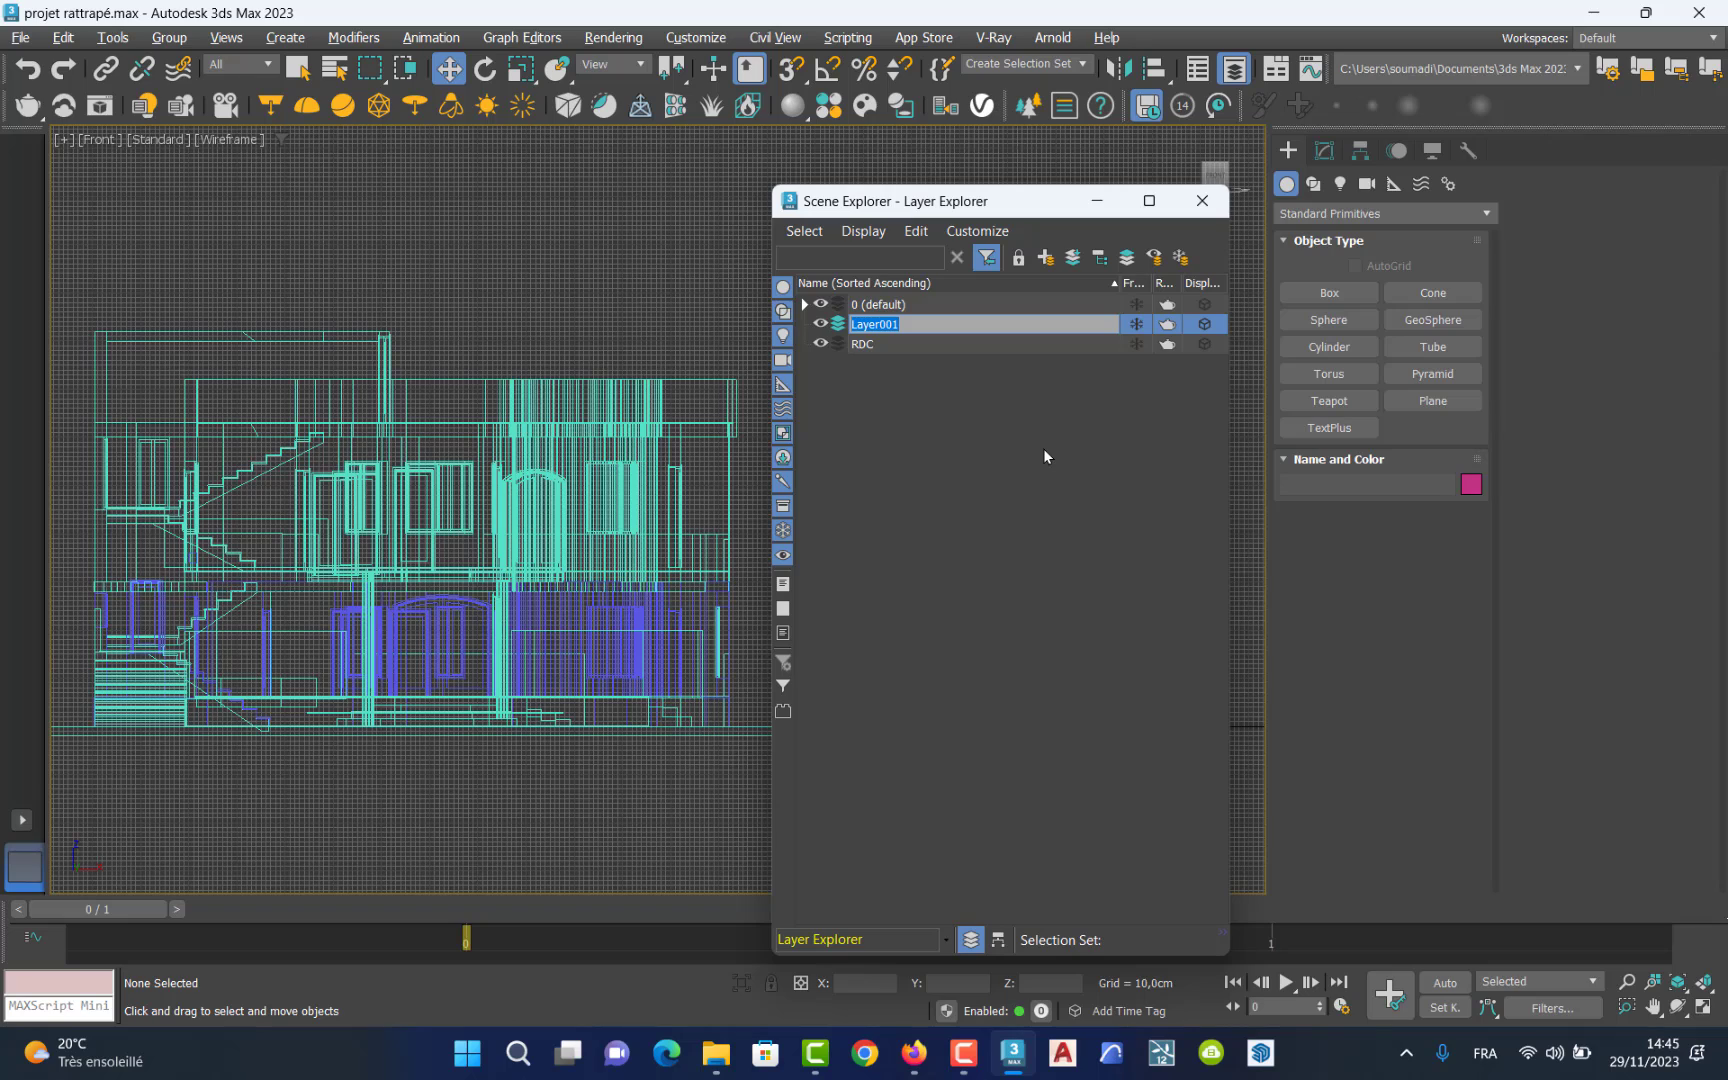
pyautogui.write('1')
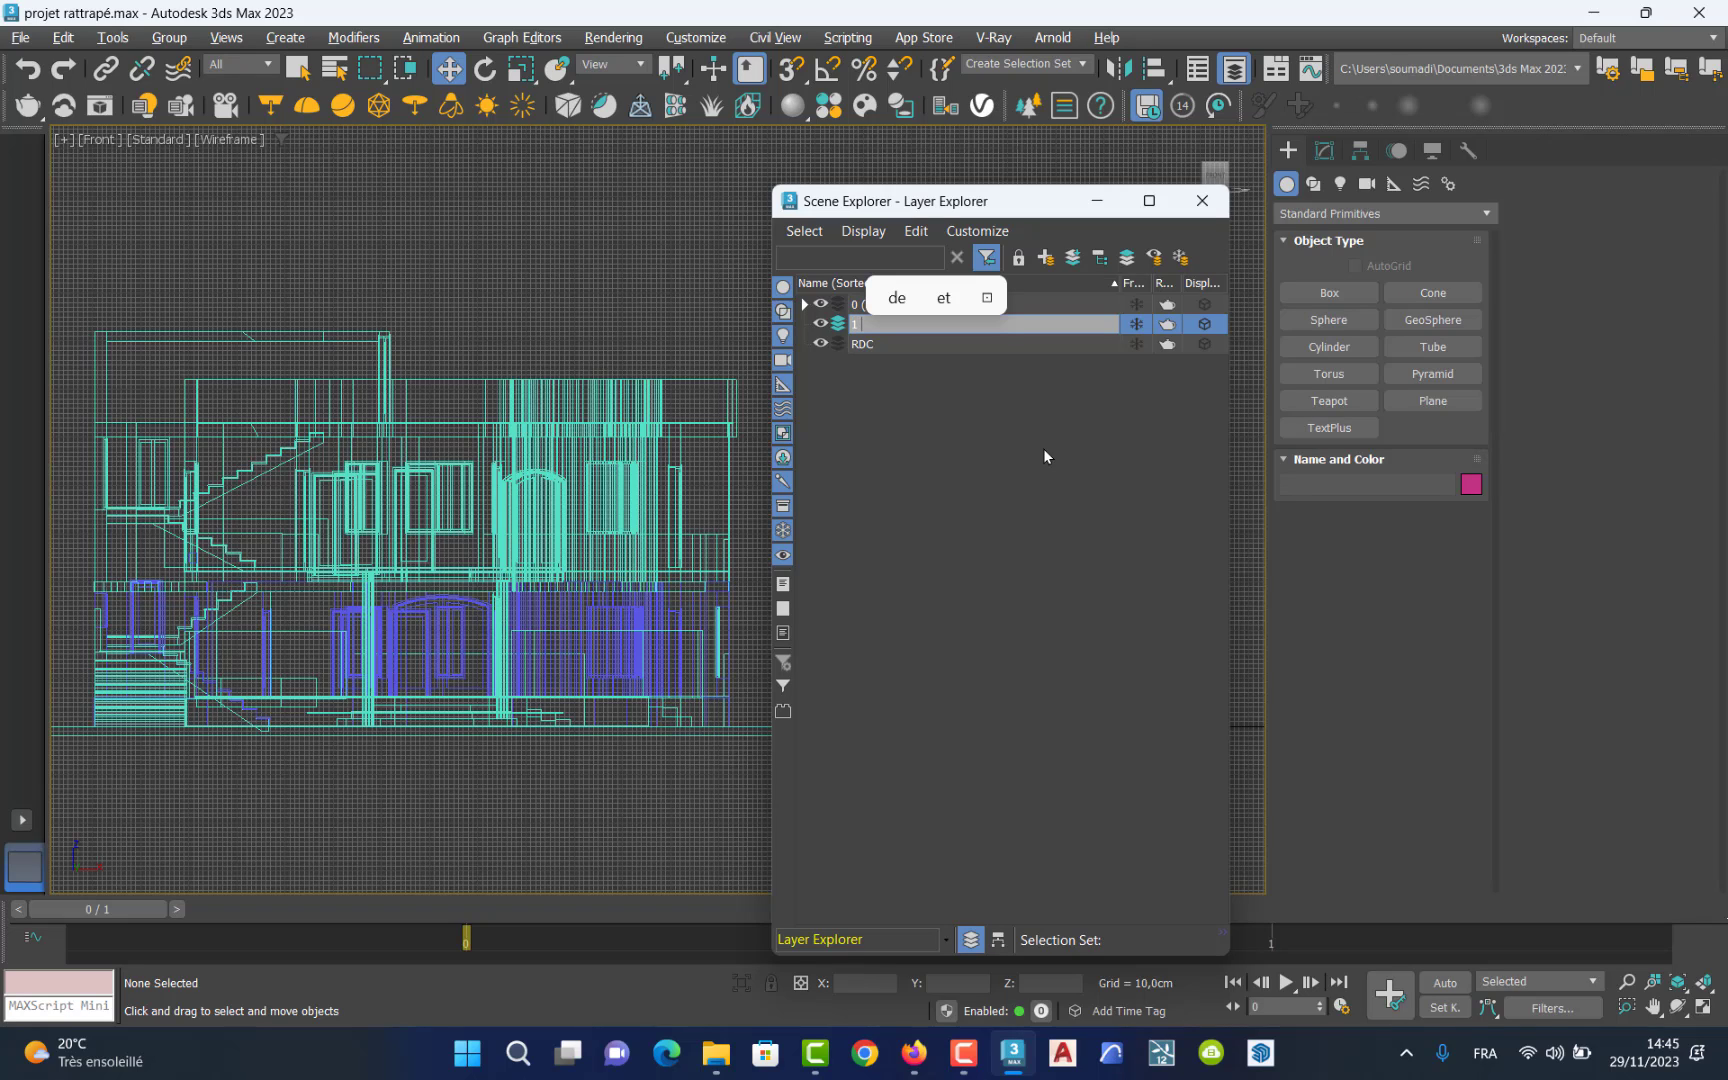
pyautogui.write(' etage')
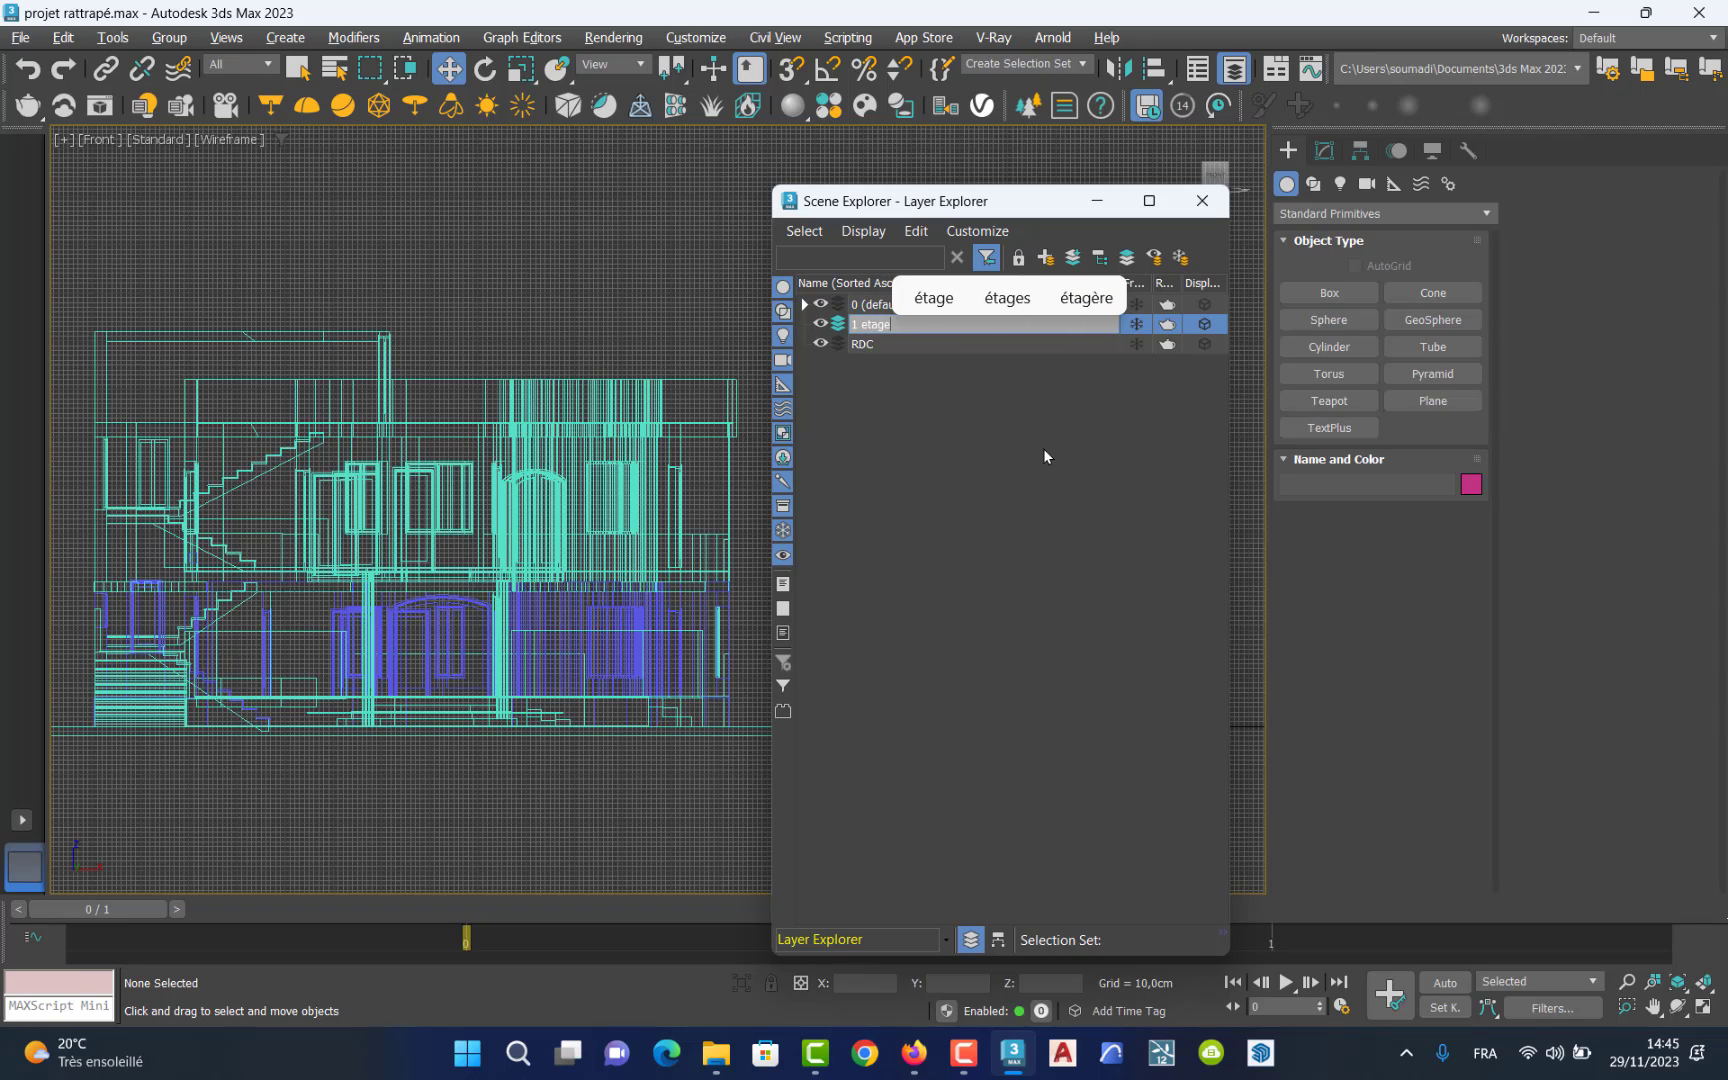
pyautogui.press('Return')
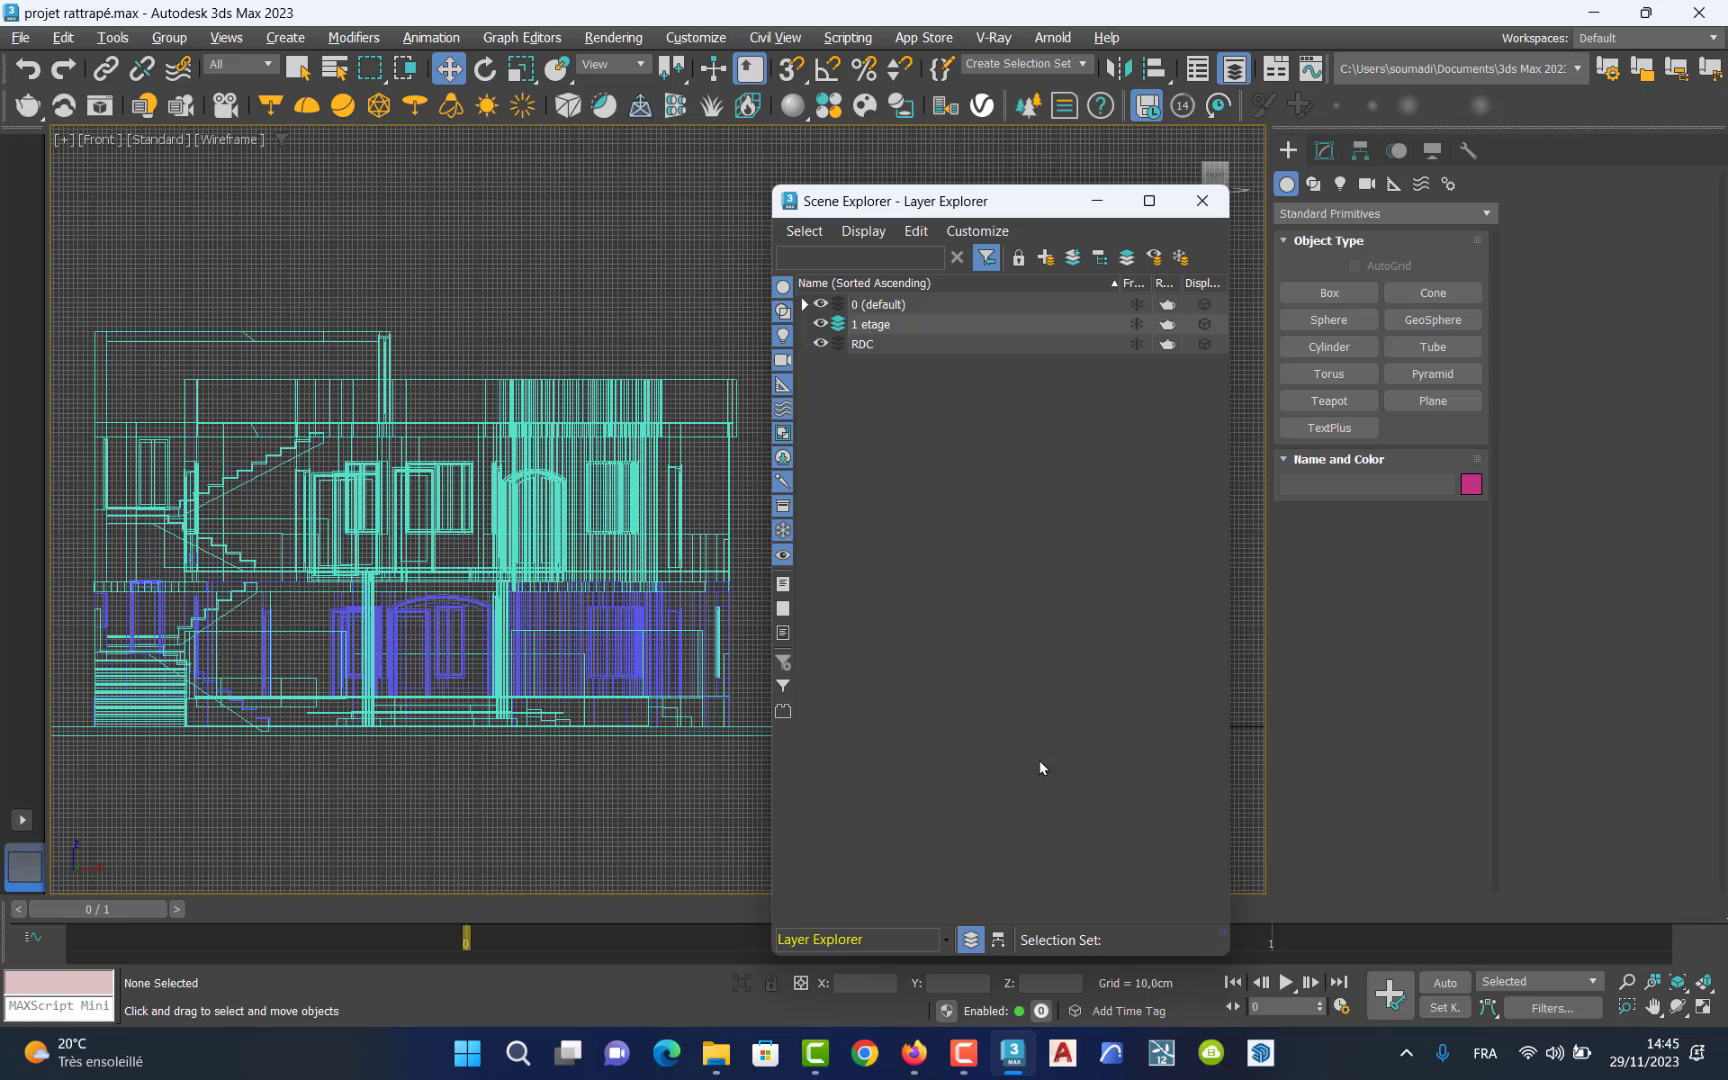
# Create a third new layer named toiture.
pyautogui.click(1046, 258)
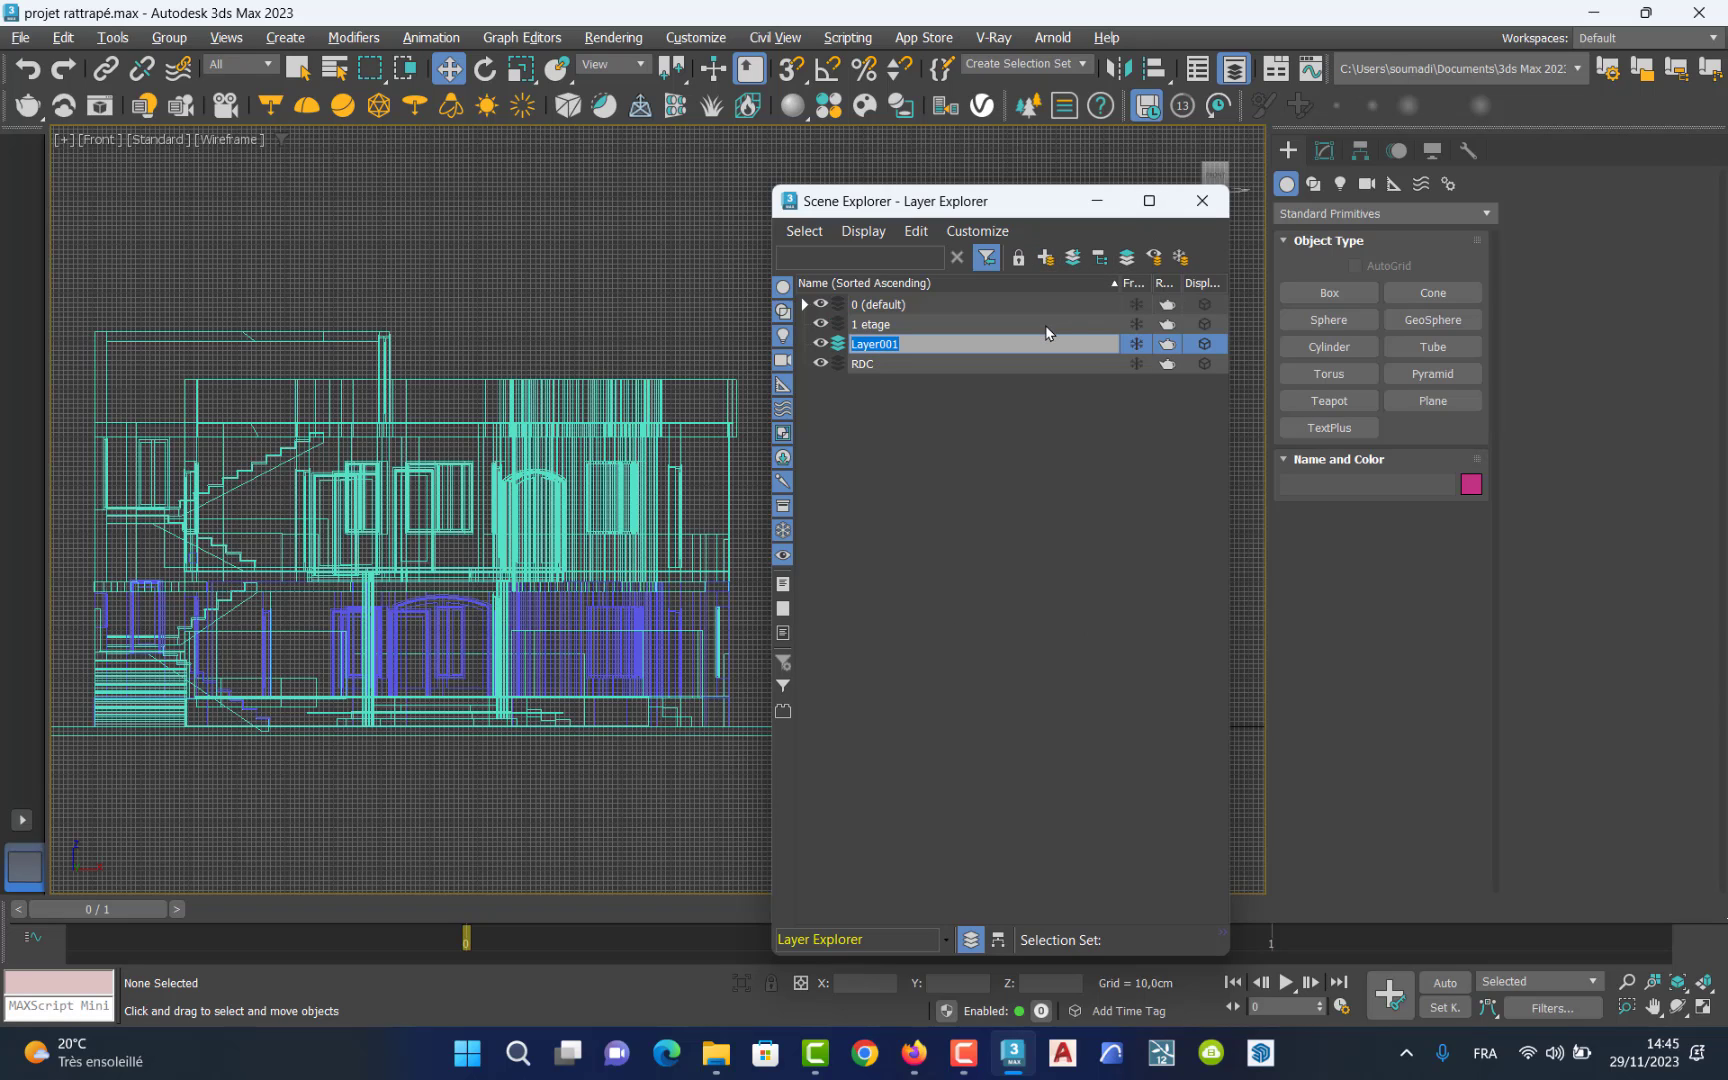
pyautogui.write('toiture')
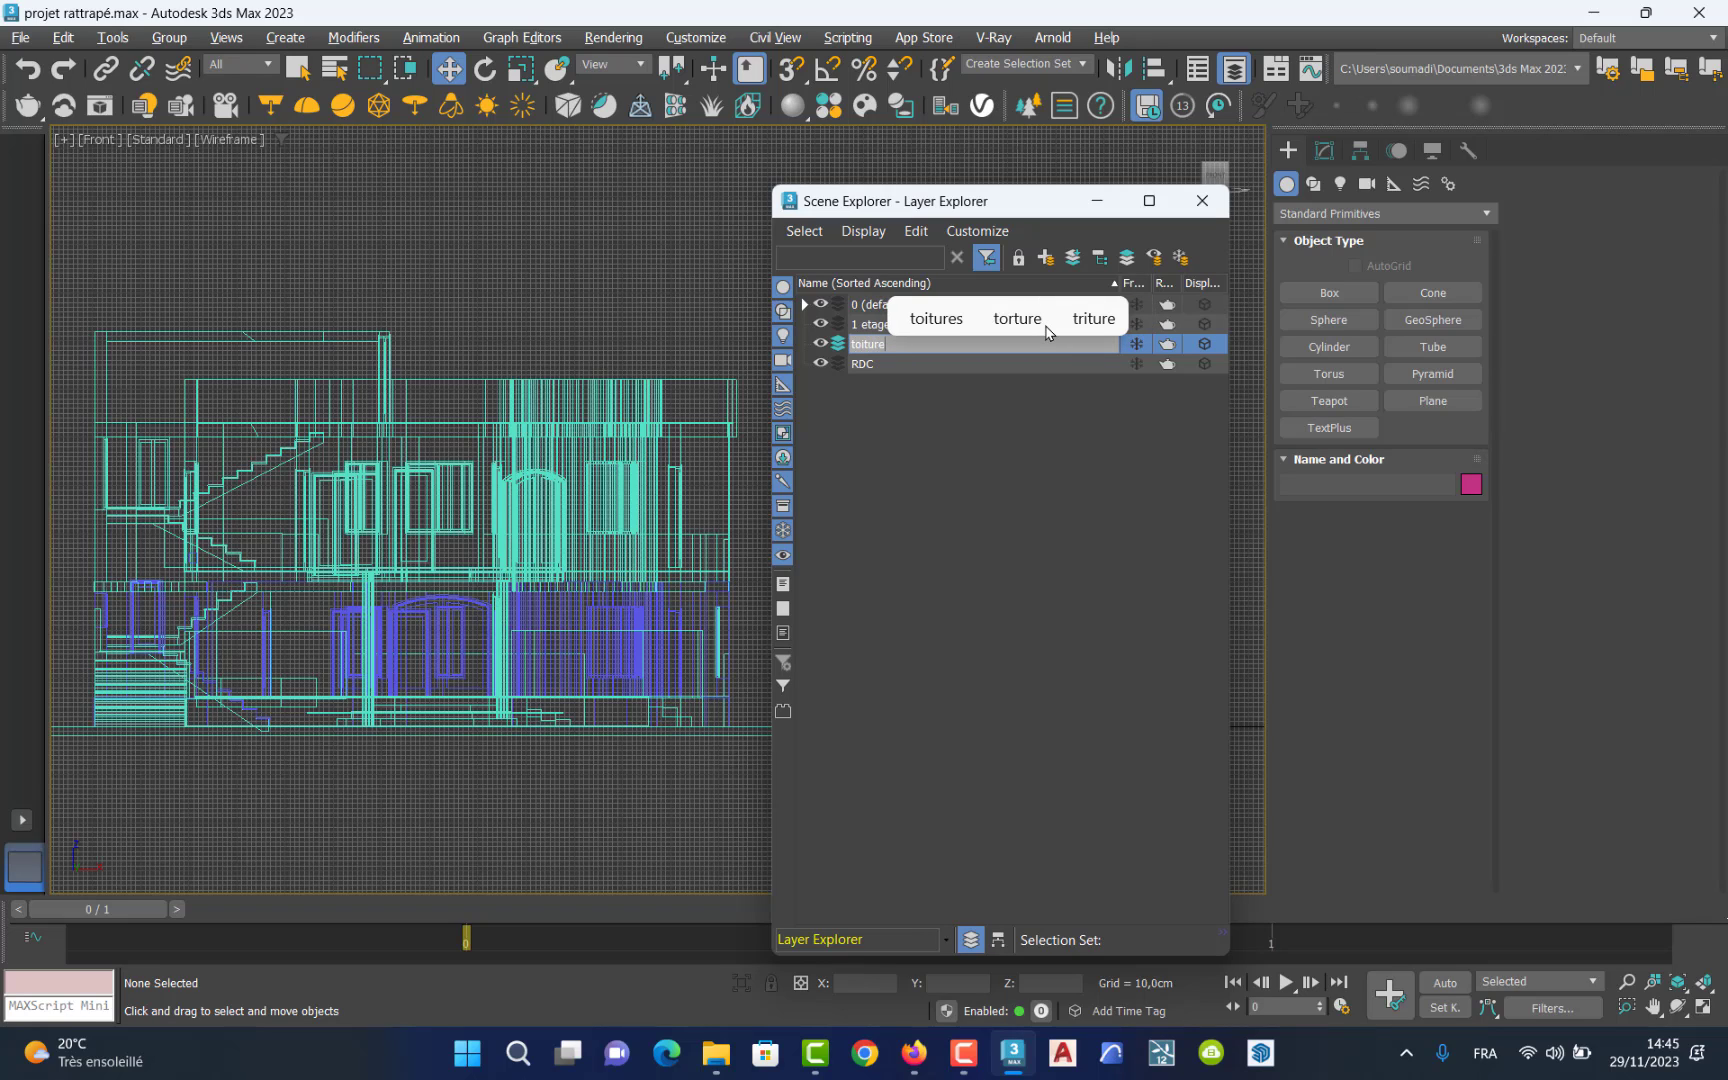
pyautogui.press('Return')
pyautogui.click(945, 478)
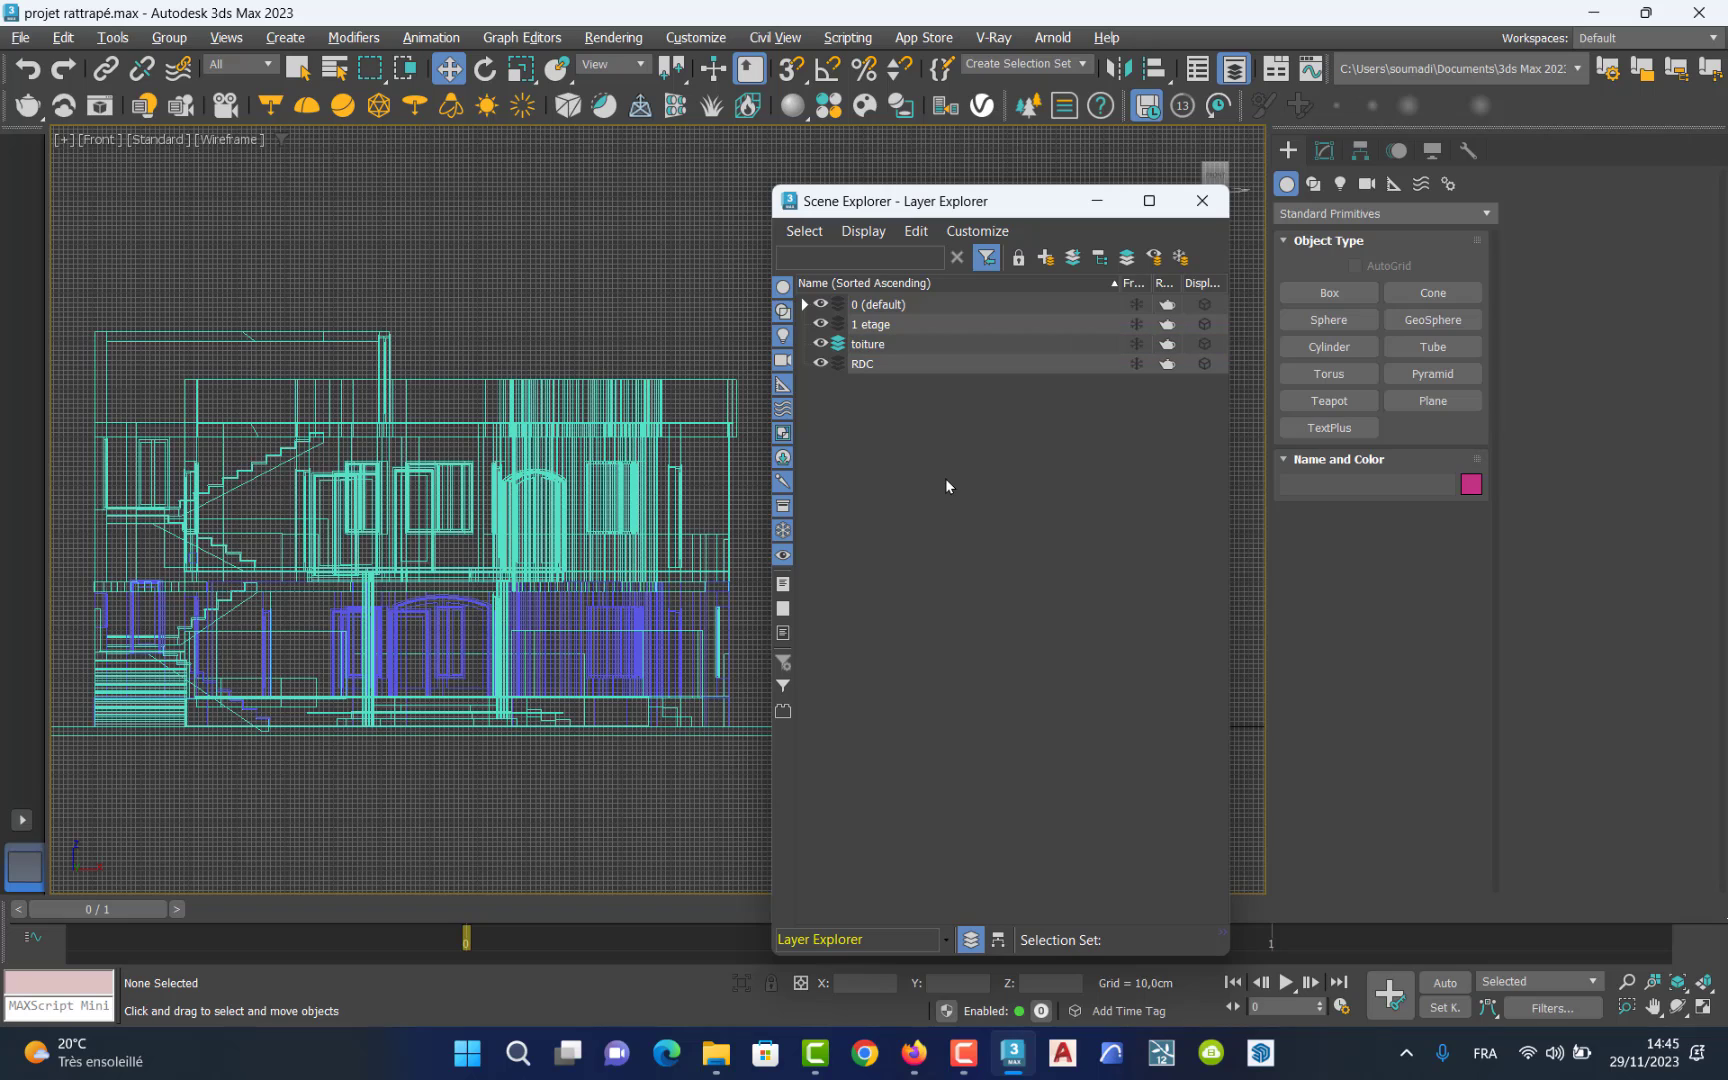
# Make RDC the active layer and add all ground-floor objects, including the ground line and entrance steps, to it.
pyautogui.click(837, 346)
pyautogui.click(838, 364)
pyautogui.moveTo(748, 599); pyautogui.dragTo(75, 864)
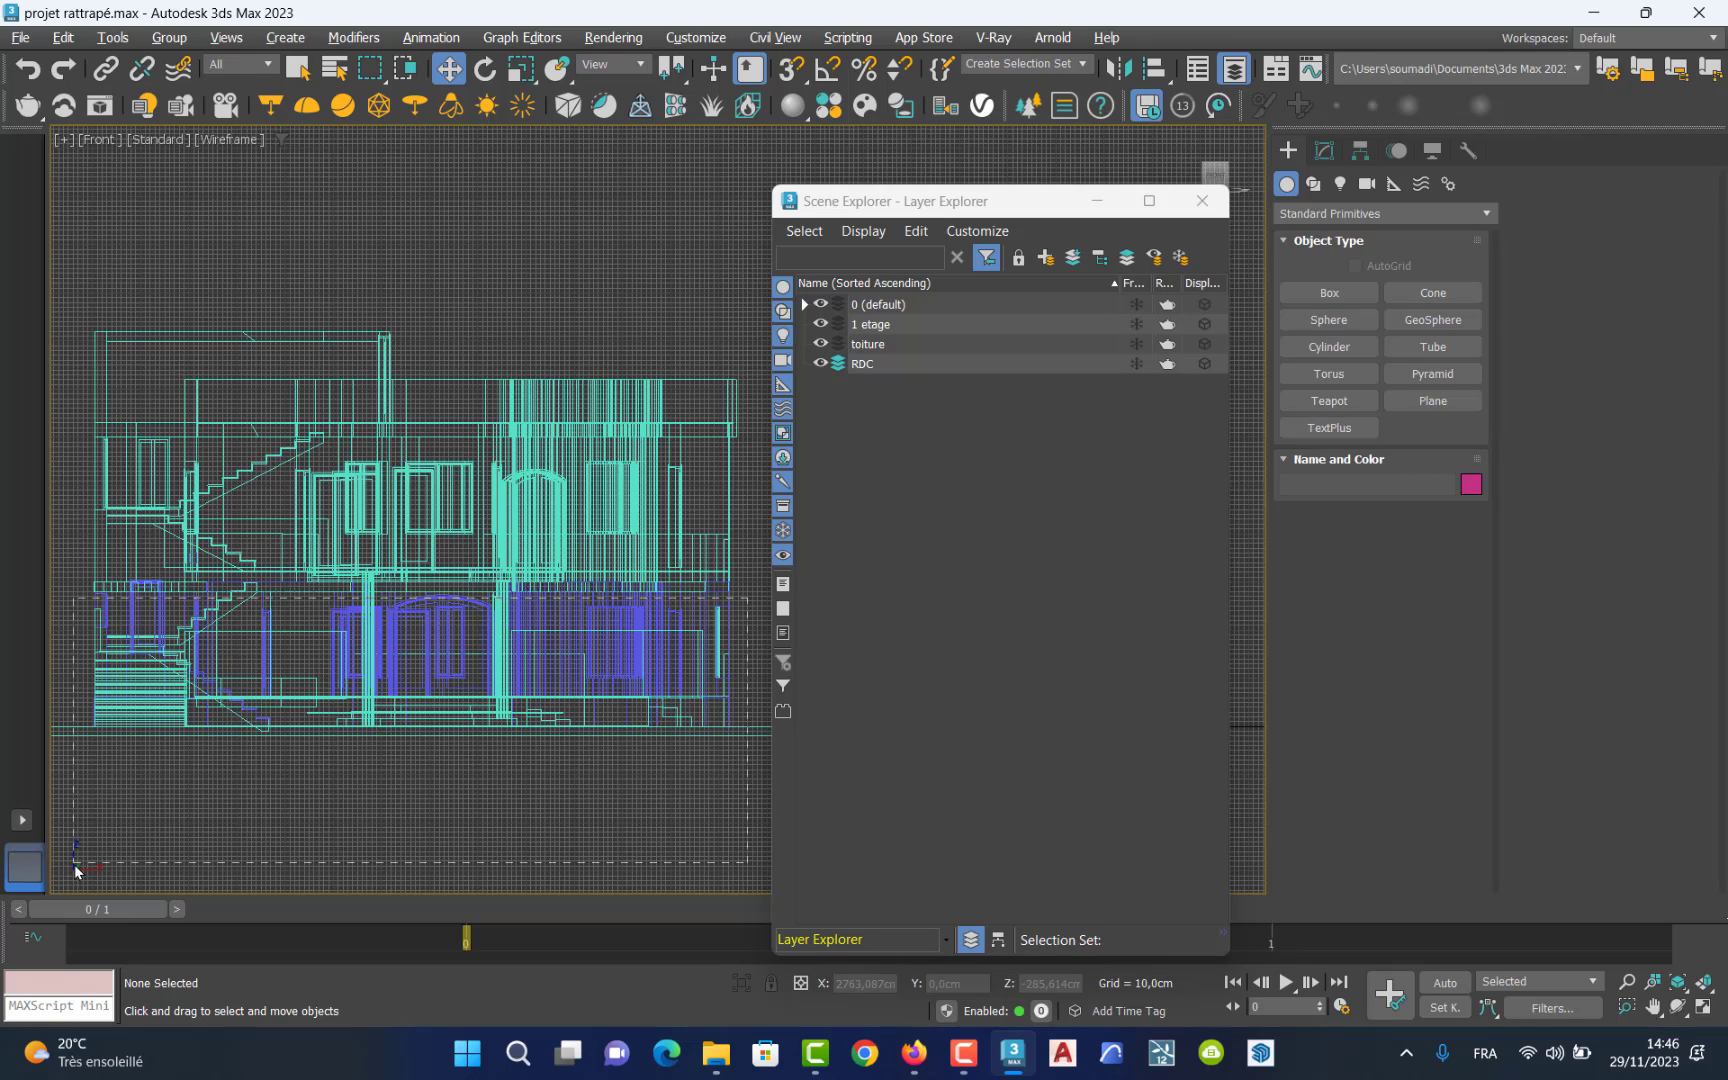
pyautogui.moveTo(76, 871); pyautogui.dragTo(76, 871)
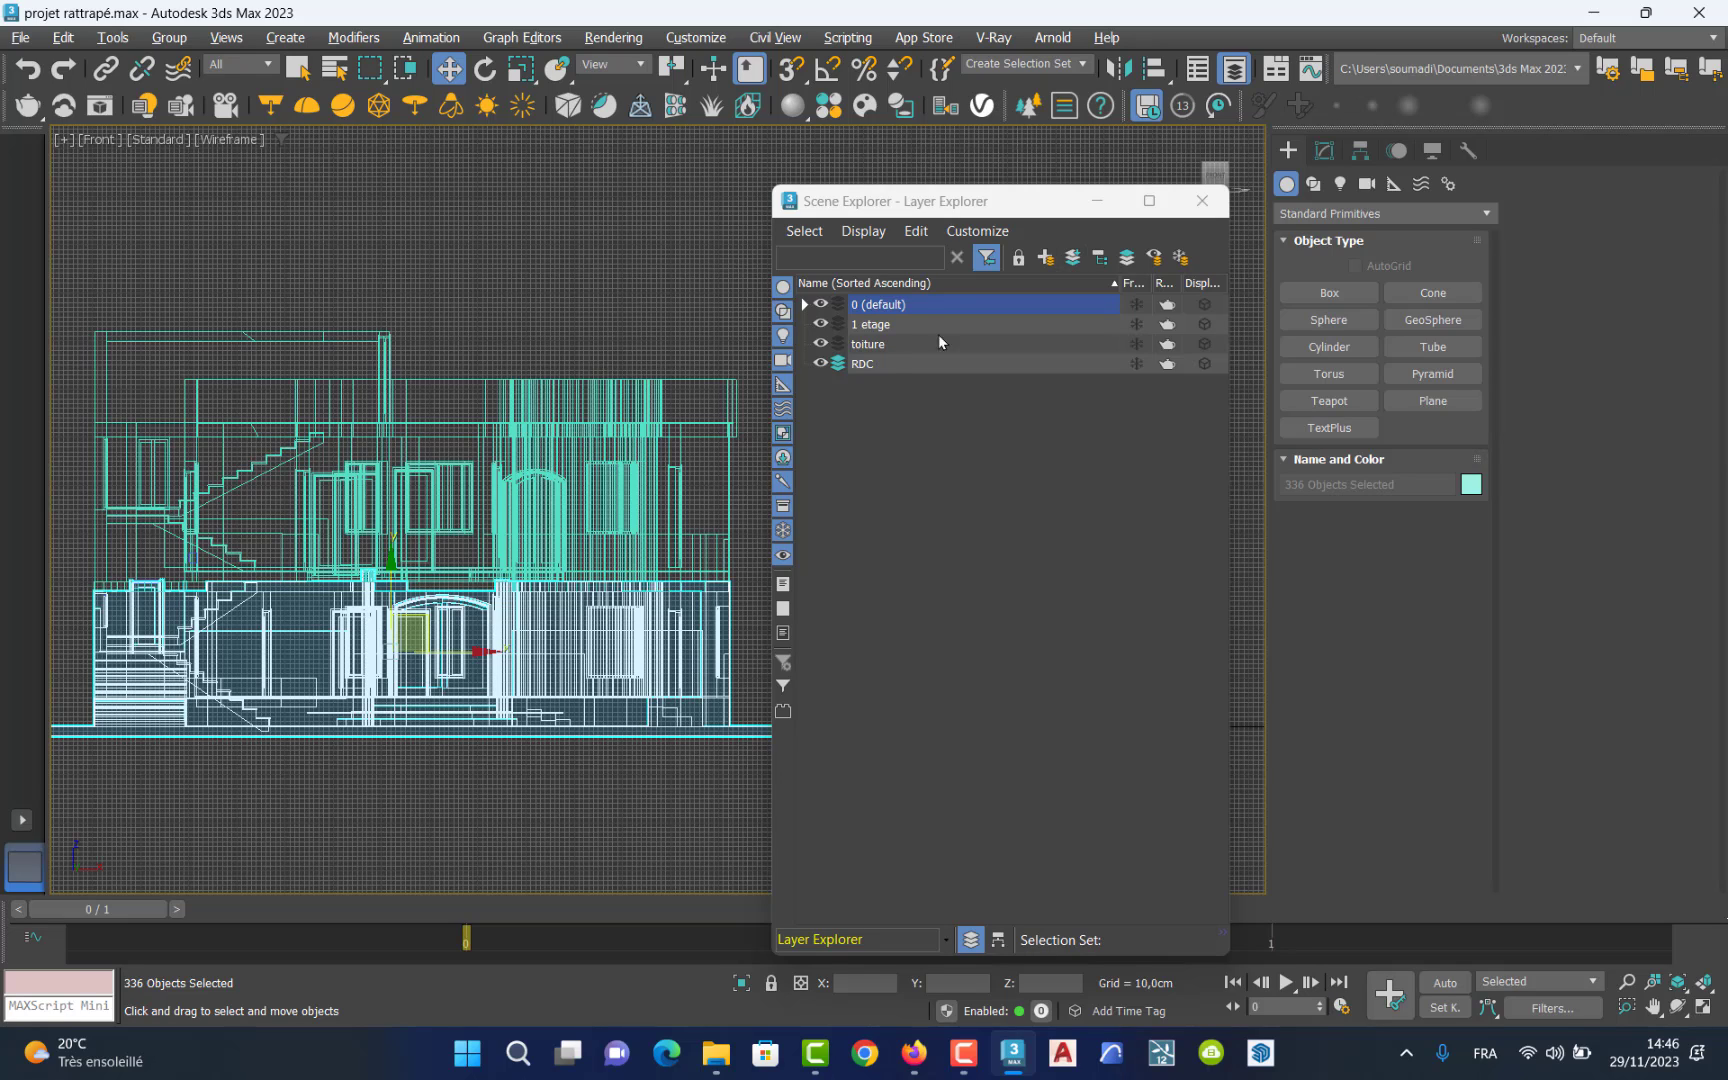
pyautogui.click(1073, 260)
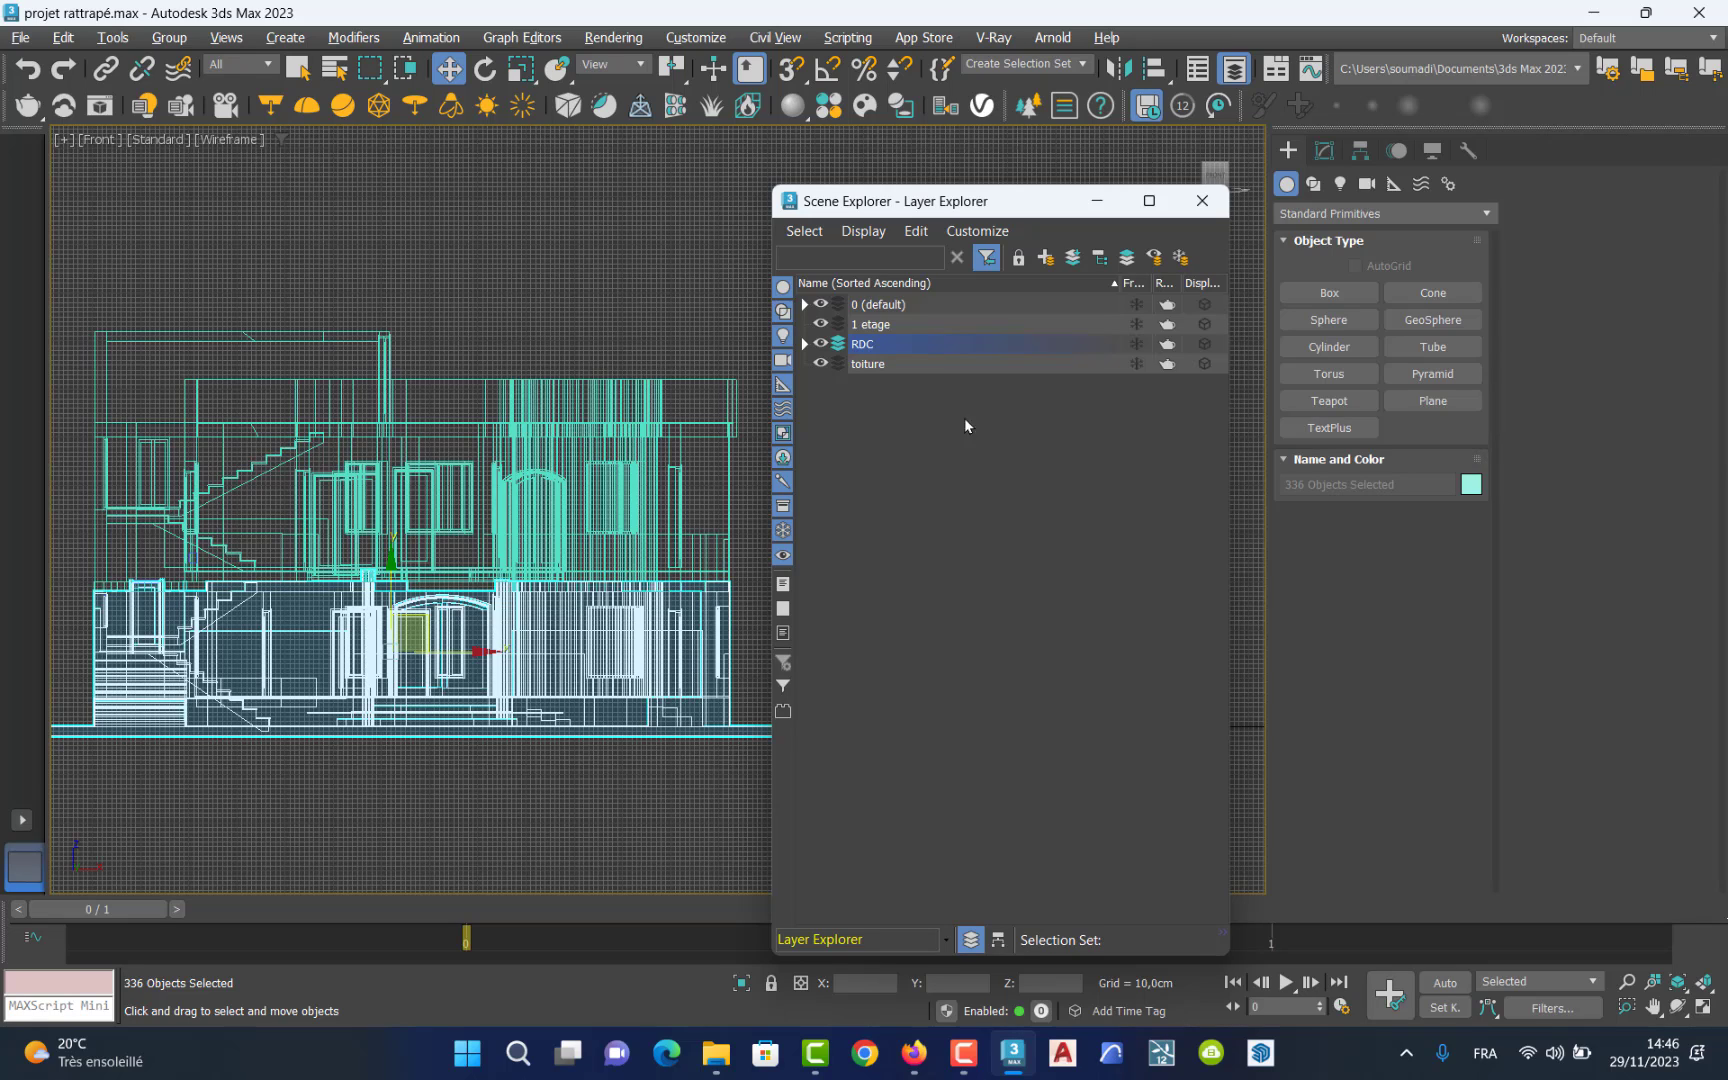
# Check which objects belong to the RDC layer by hiding and showing it repeatedly.
pyautogui.click(821, 344)
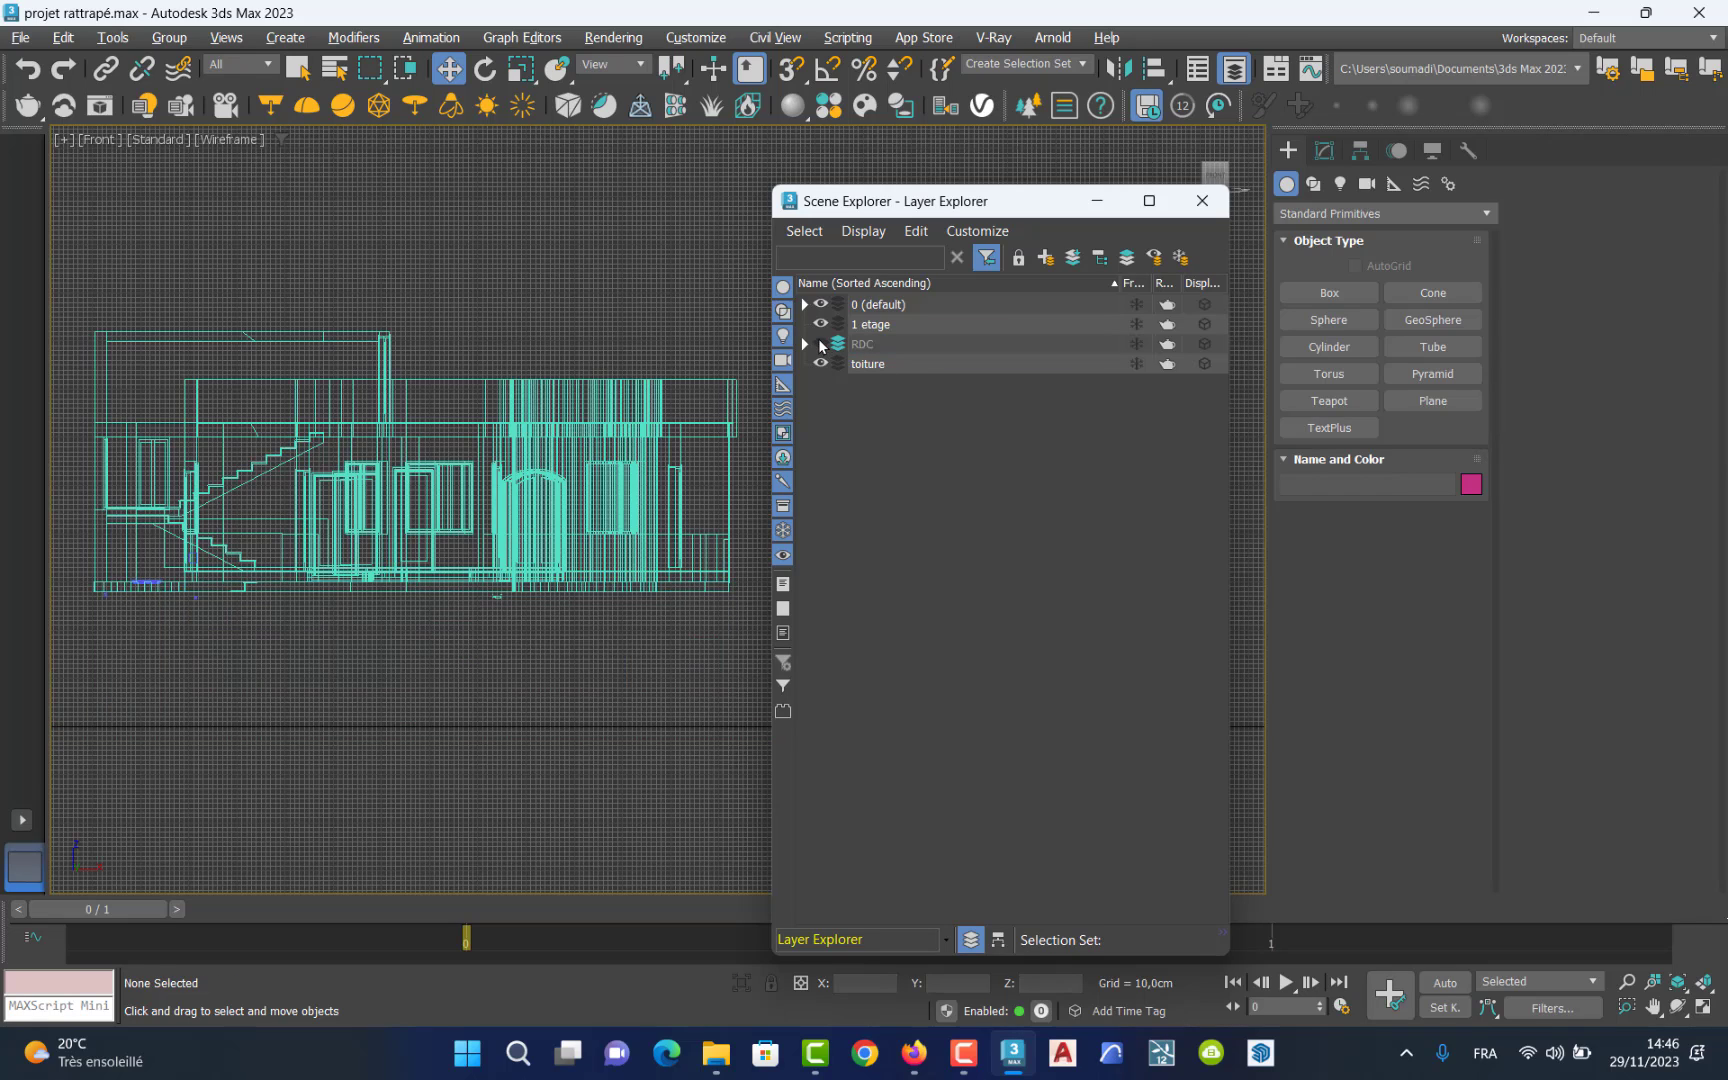
pyautogui.click(821, 344)
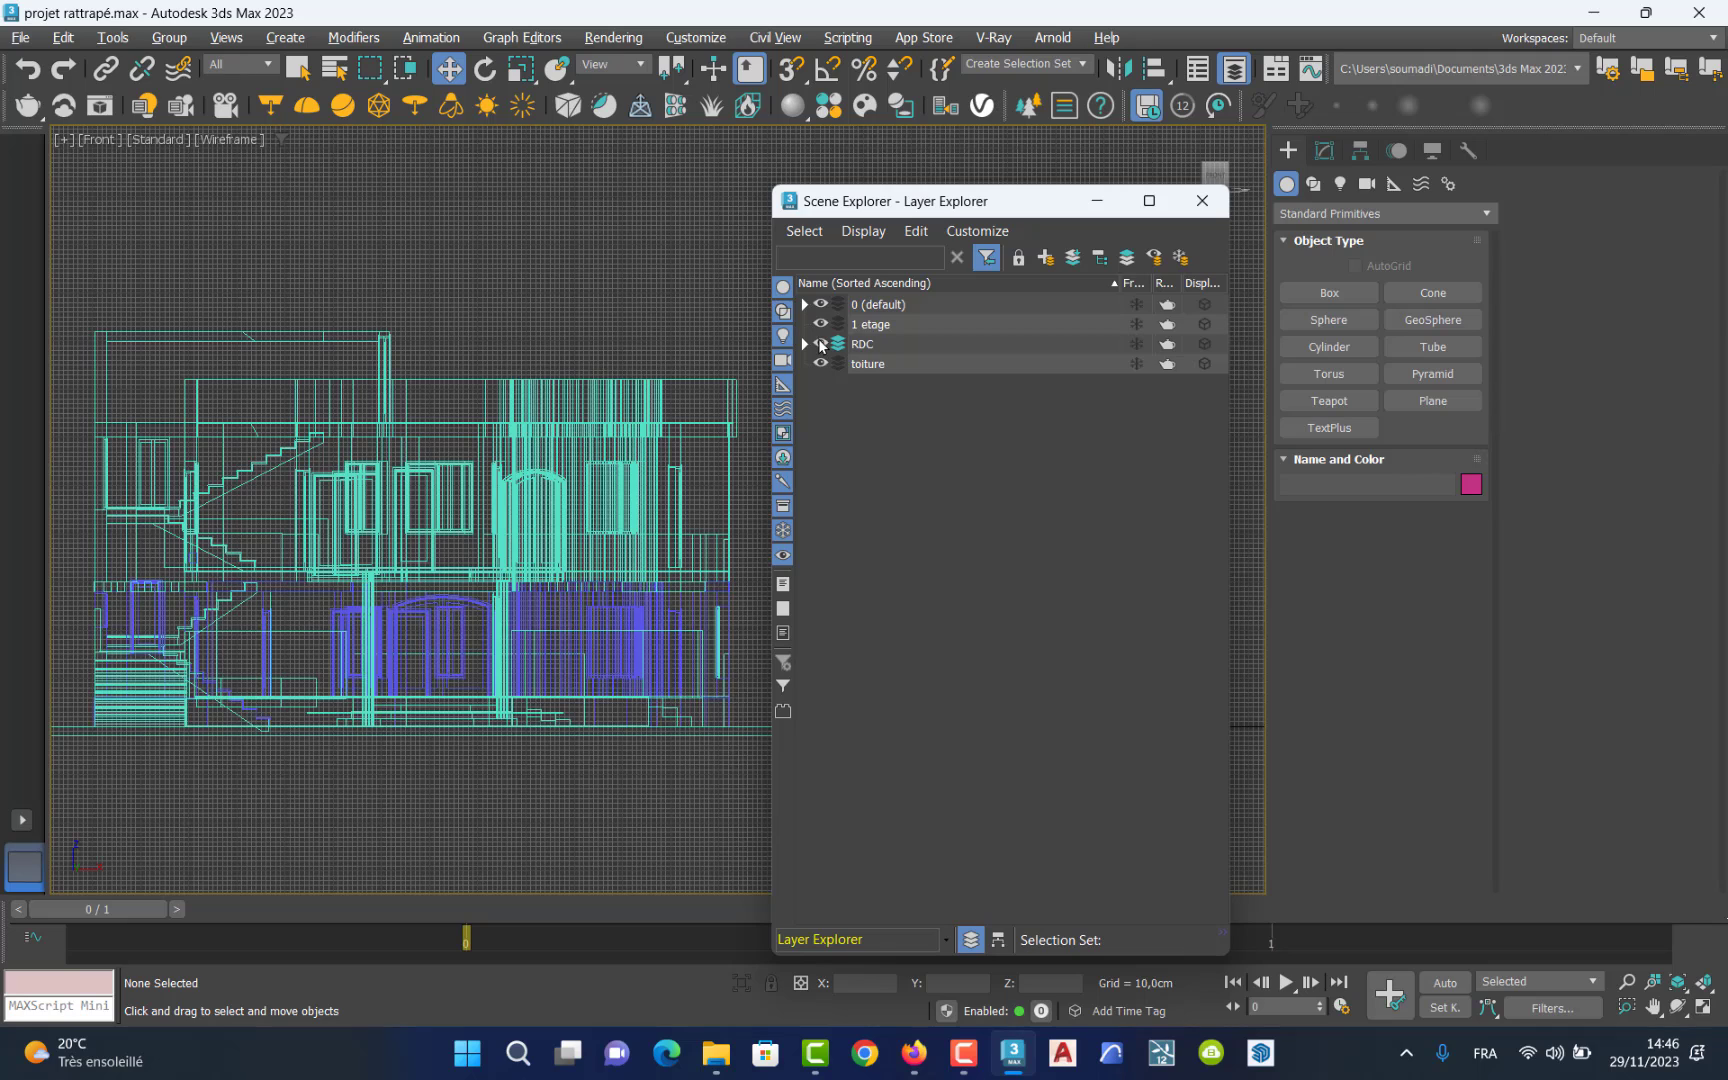
pyautogui.click(821, 344)
pyautogui.click(821, 344)
pyautogui.click(821, 344)
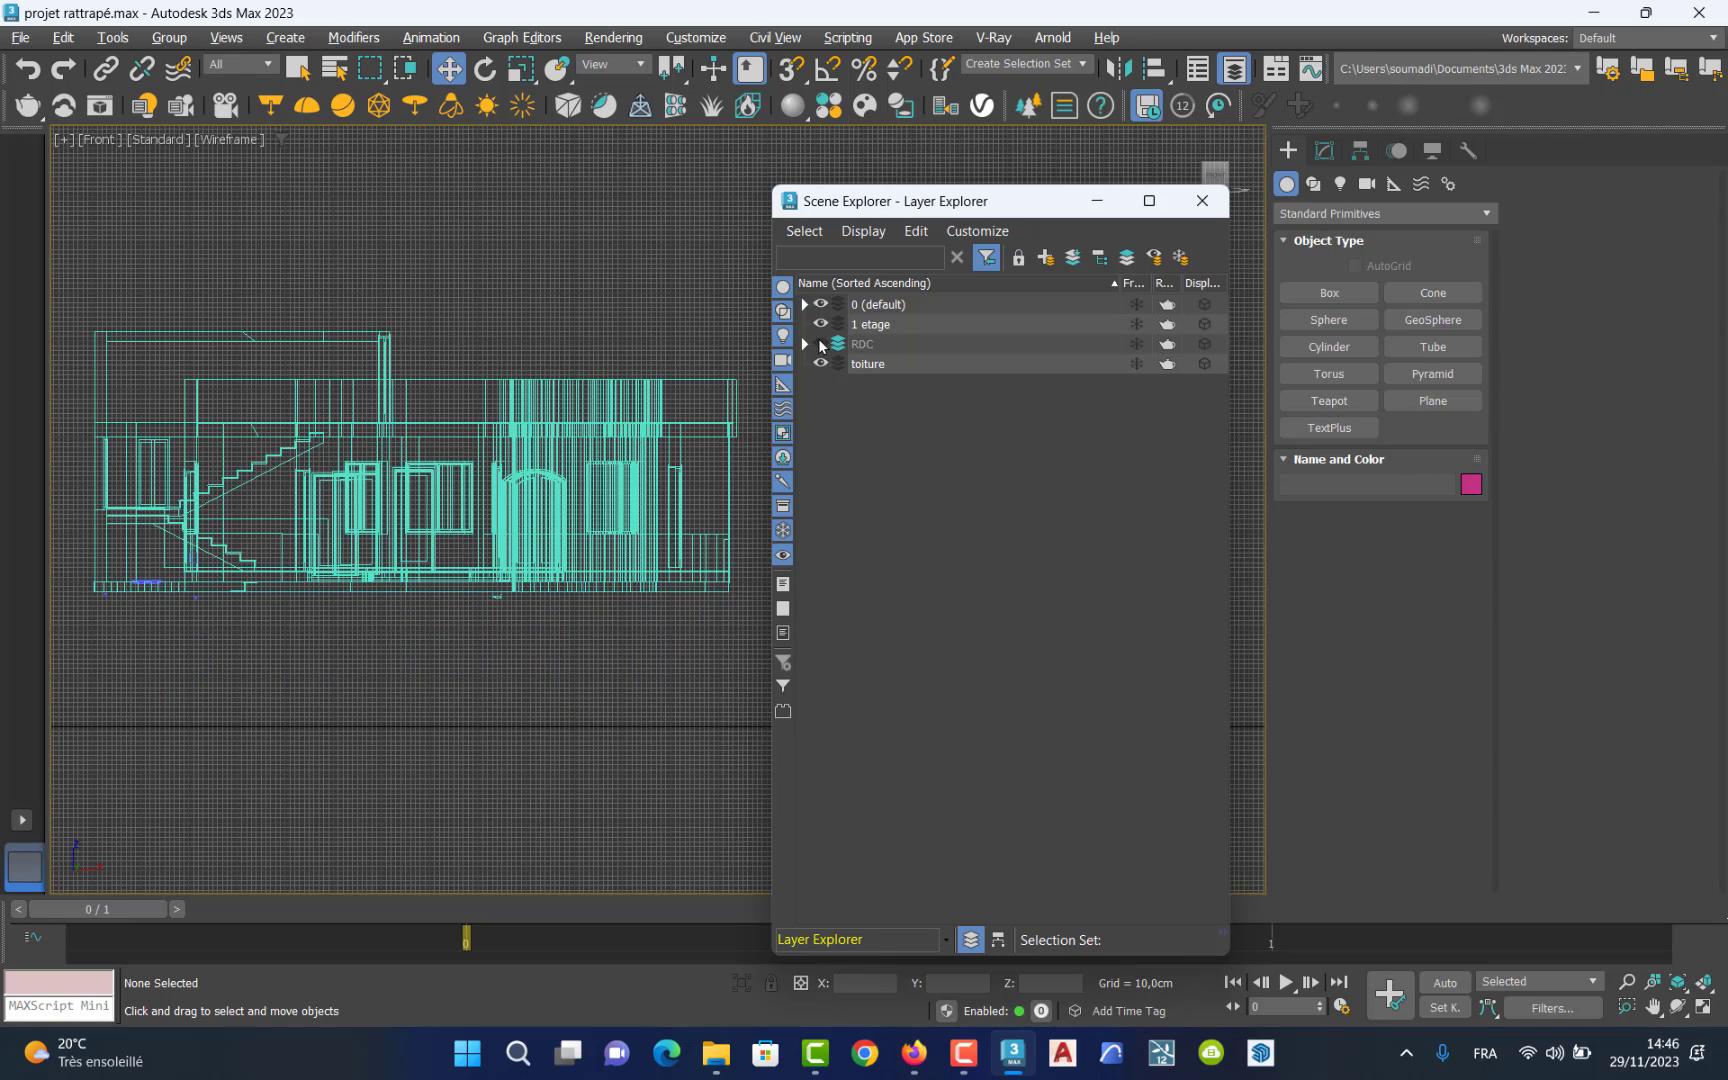
pyautogui.click(821, 344)
pyautogui.click(821, 344)
pyautogui.click(821, 344)
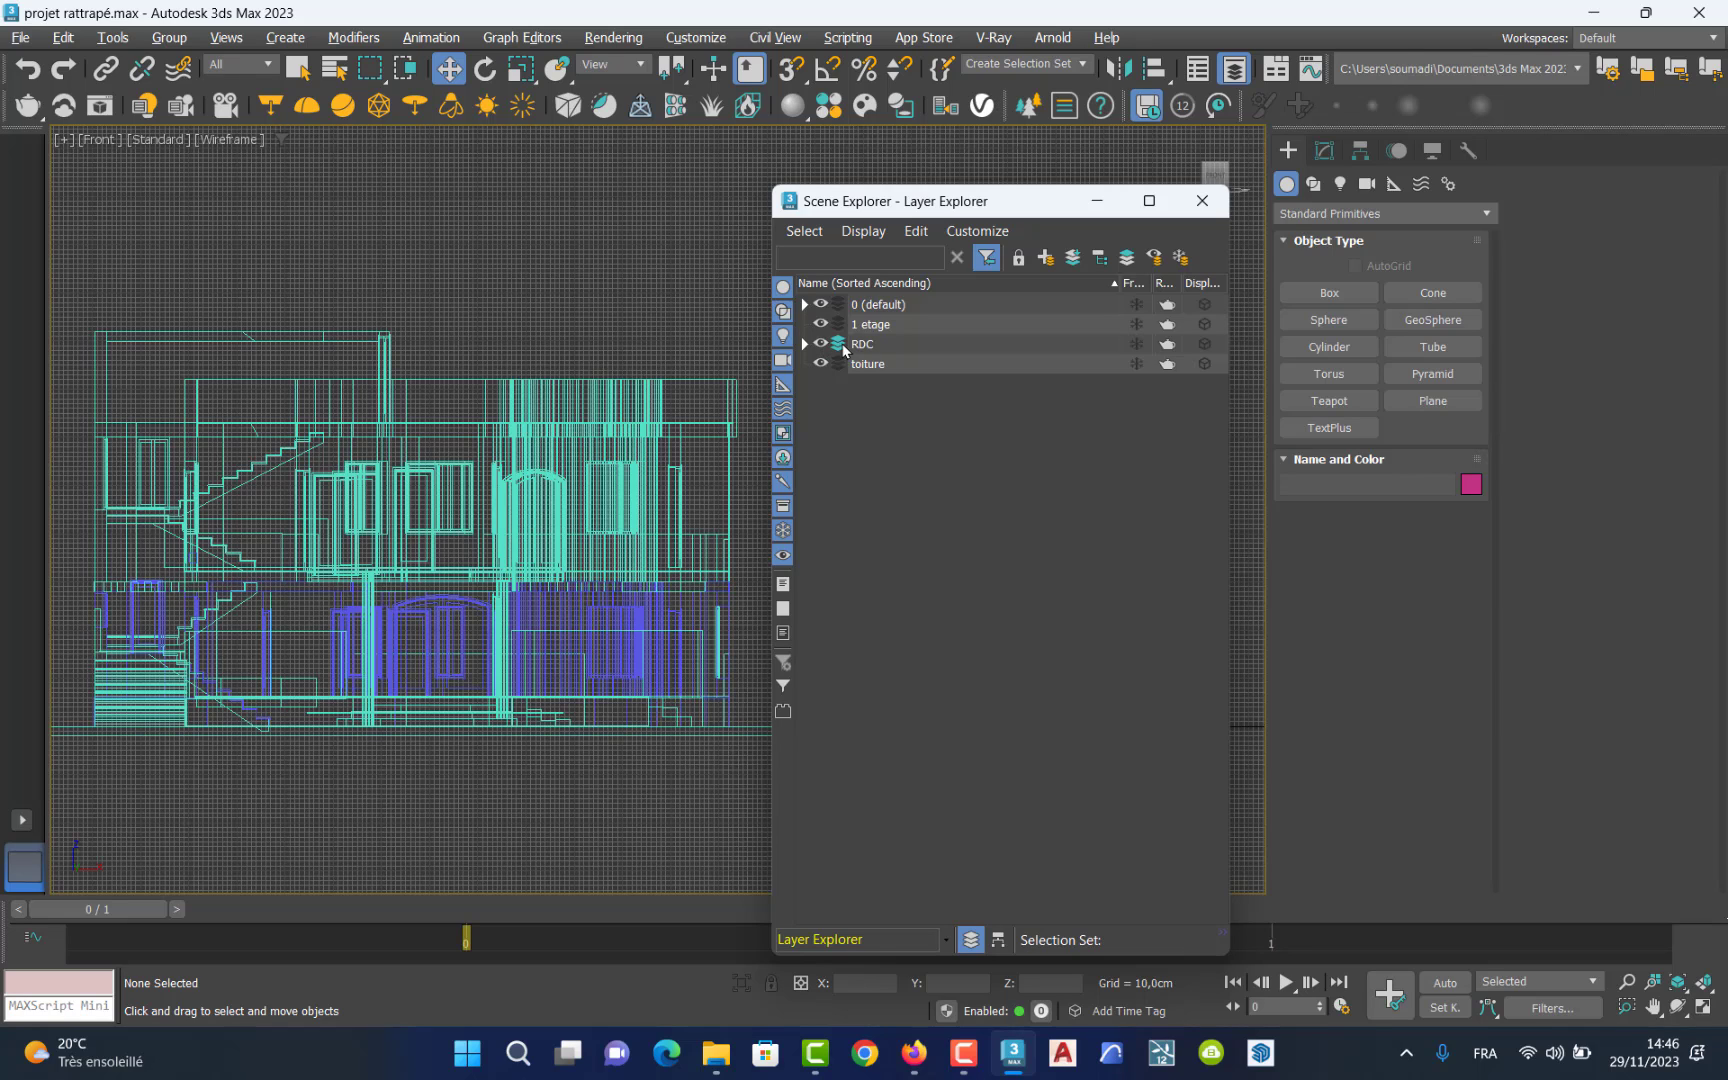
# Hide the RDC layer and add the small leftover objects just below the upper-floor slab near the house's middle to it.
pyautogui.click(852, 345)
pyautogui.click(821, 344)
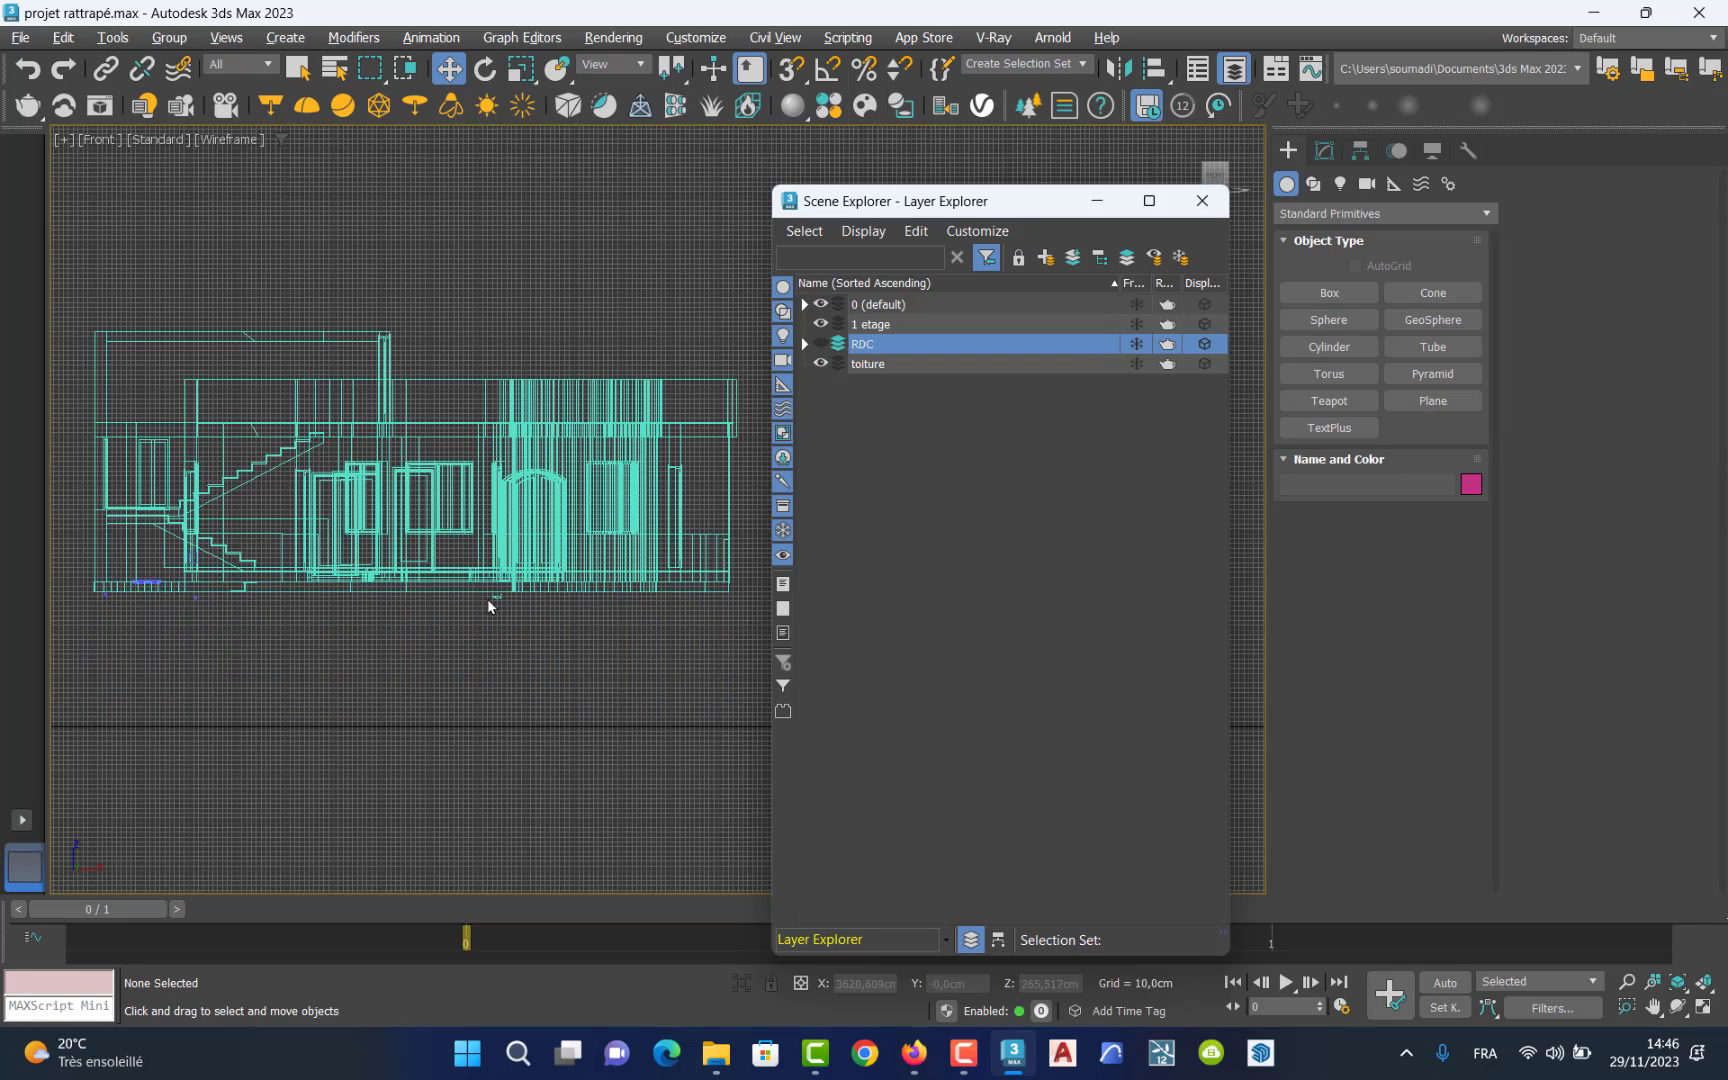
pyautogui.scroll(10, 498, 605)
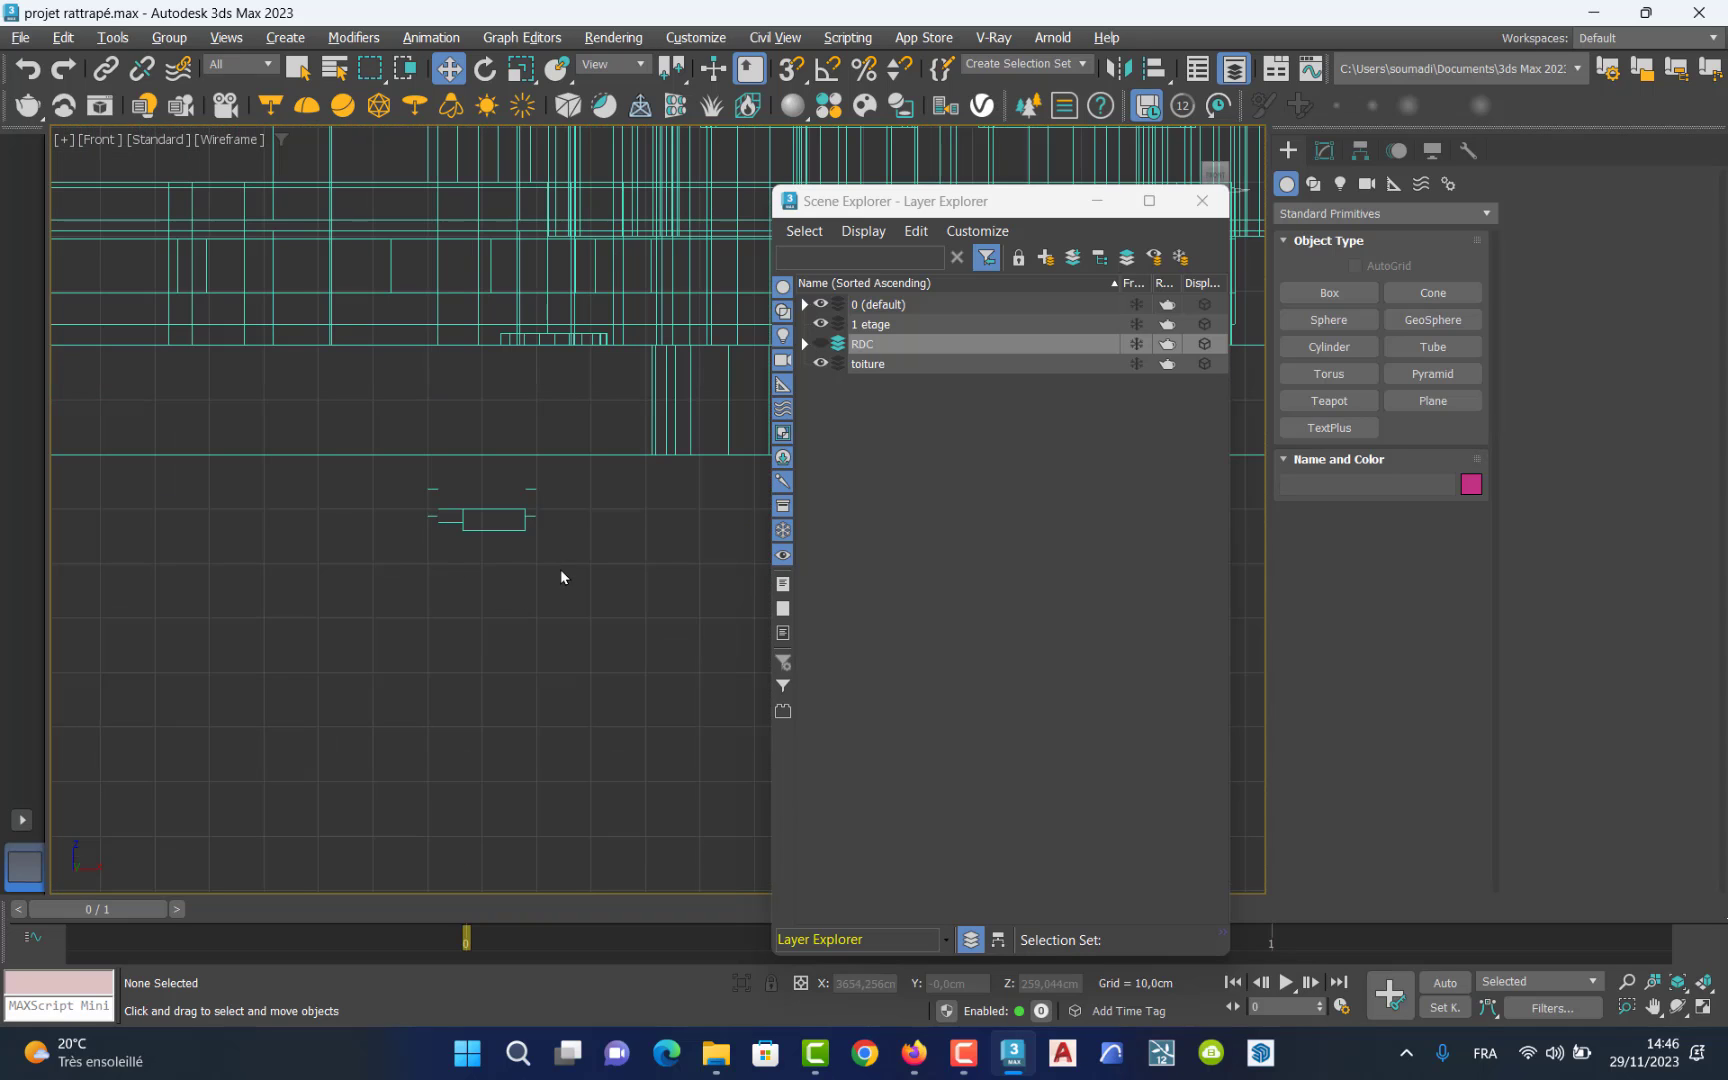
pyautogui.moveTo(561, 564); pyautogui.dragTo(383, 487)
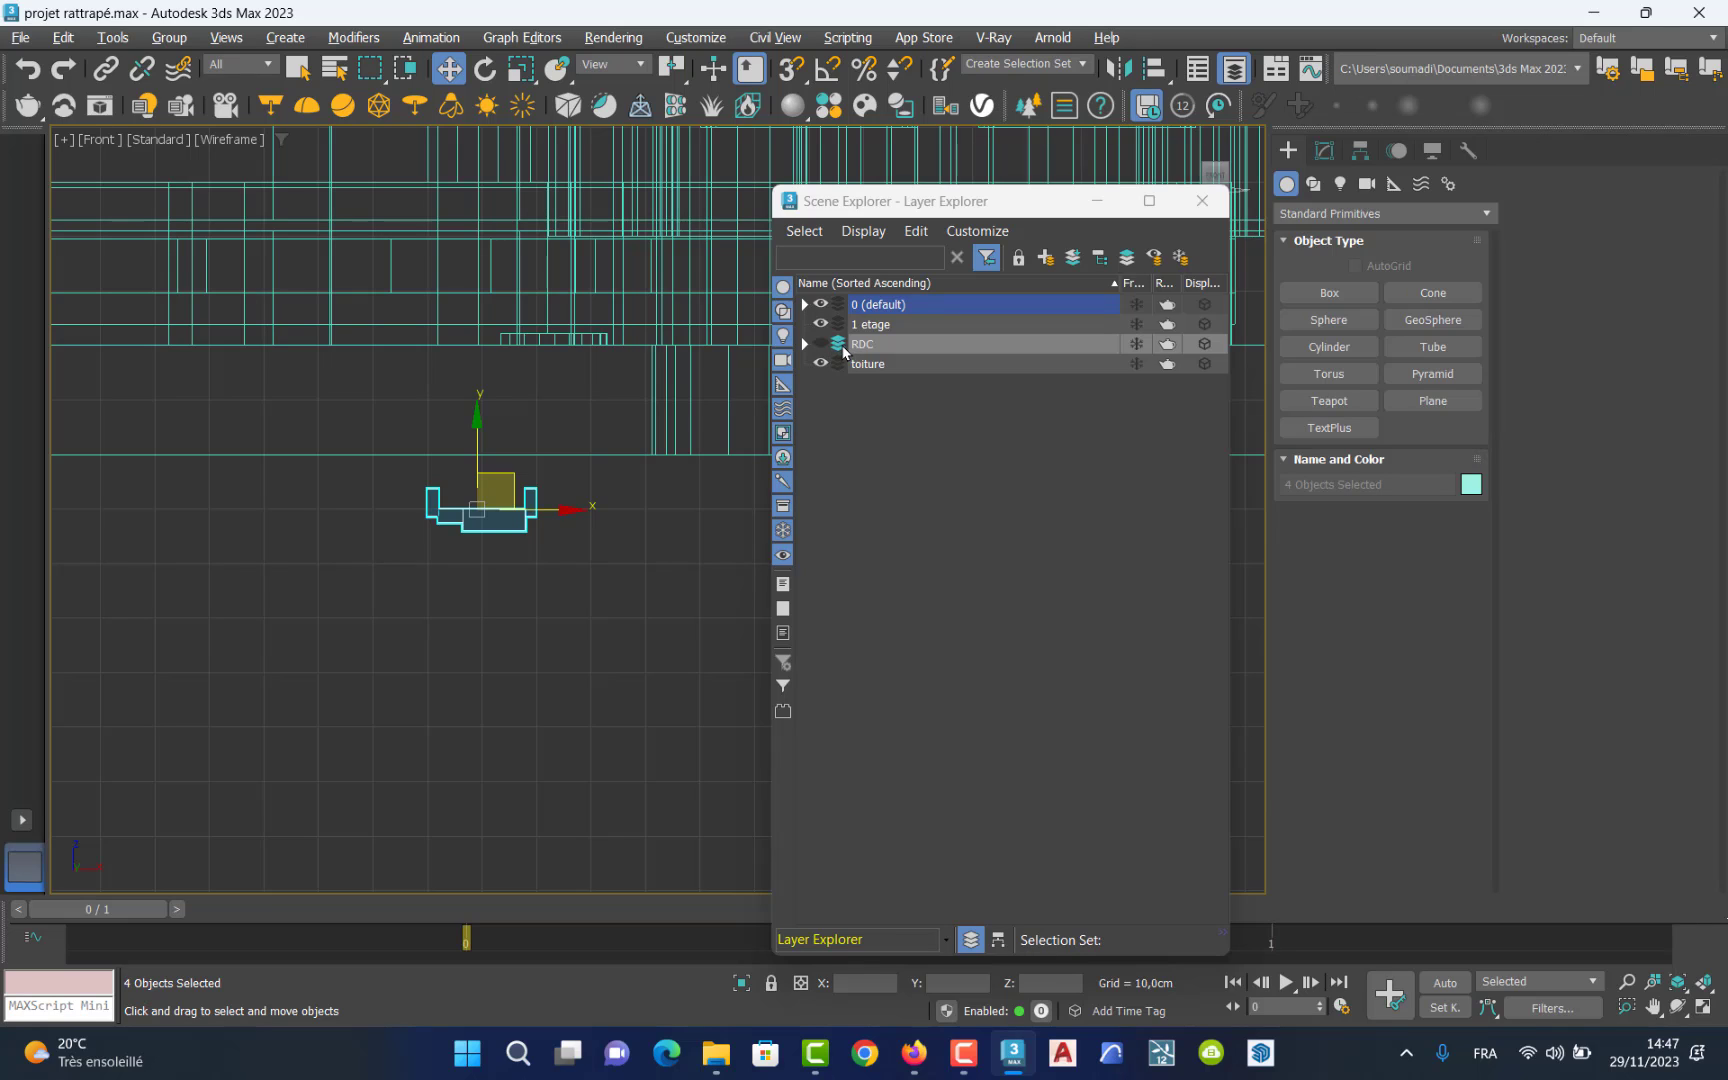
pyautogui.click(1072, 258)
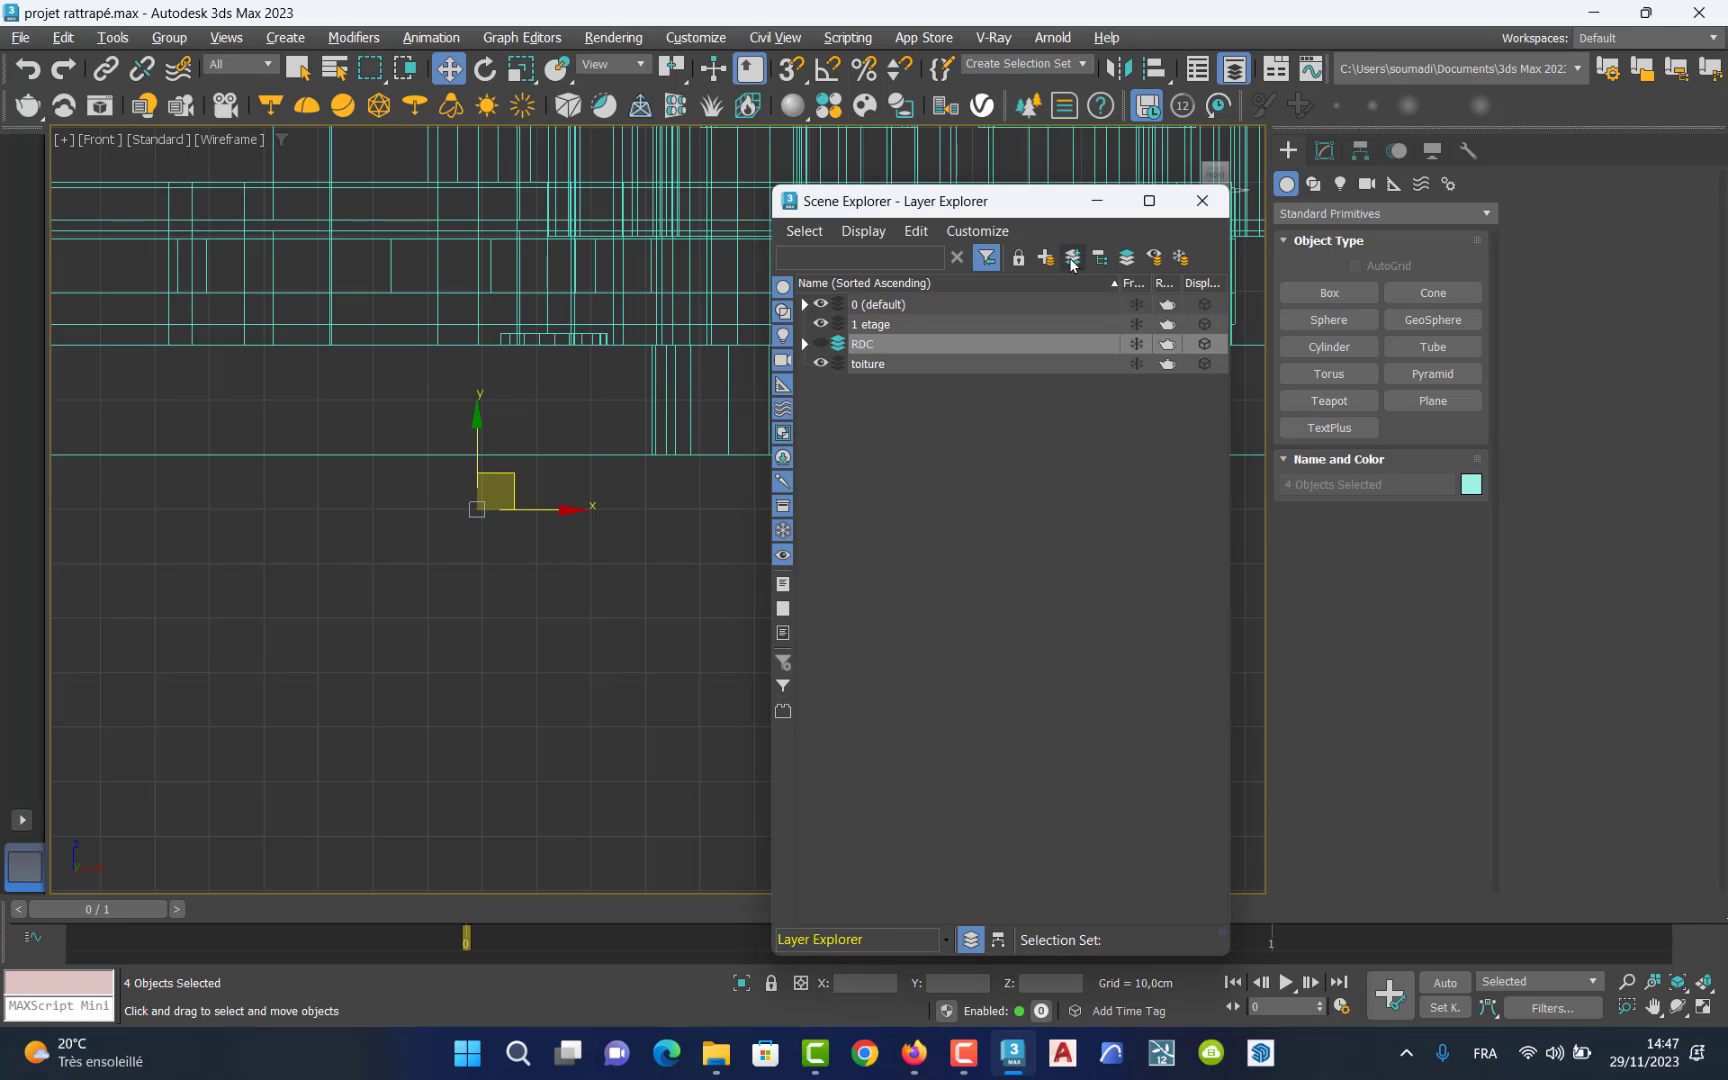
pyautogui.click(477, 626)
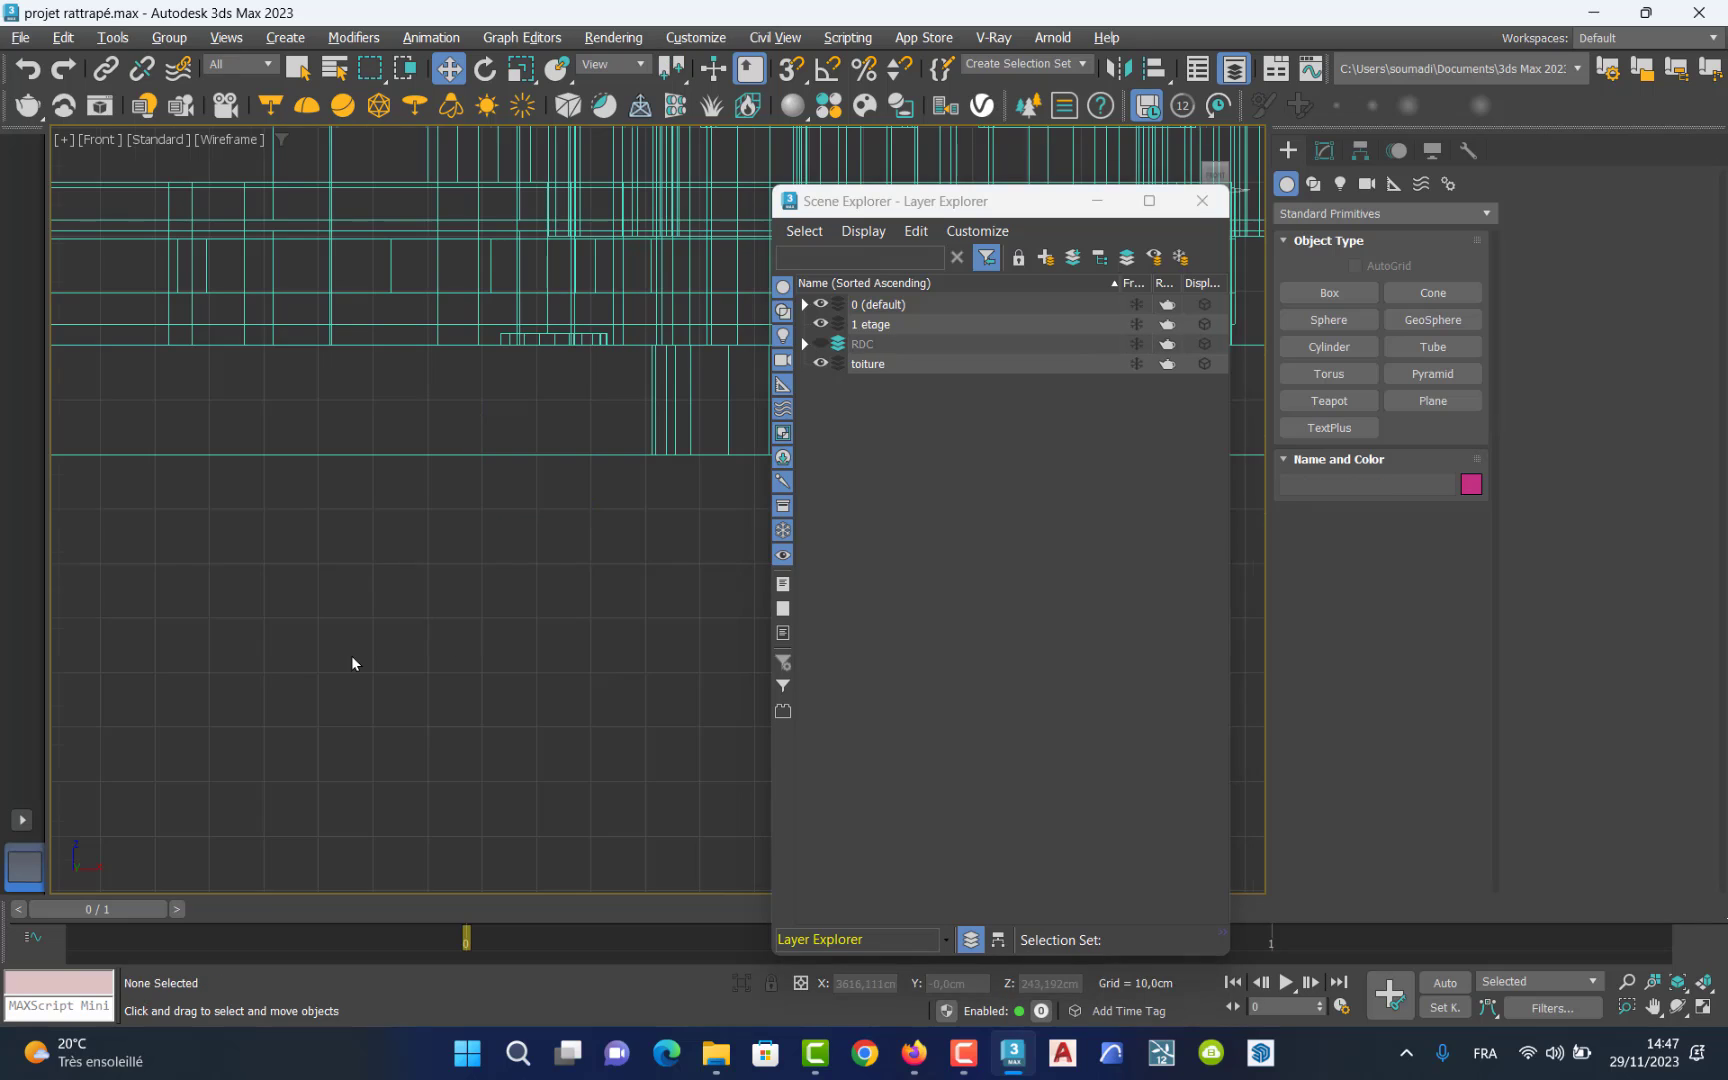
# Add the two leftover stair treads and the riser between them, at the foot of the upper staircase, to the RDC layer.
pyautogui.scroll(-5, 351, 657)
pyautogui.scroll(-2, 351, 653)
pyautogui.scroll(10, 258, 662)
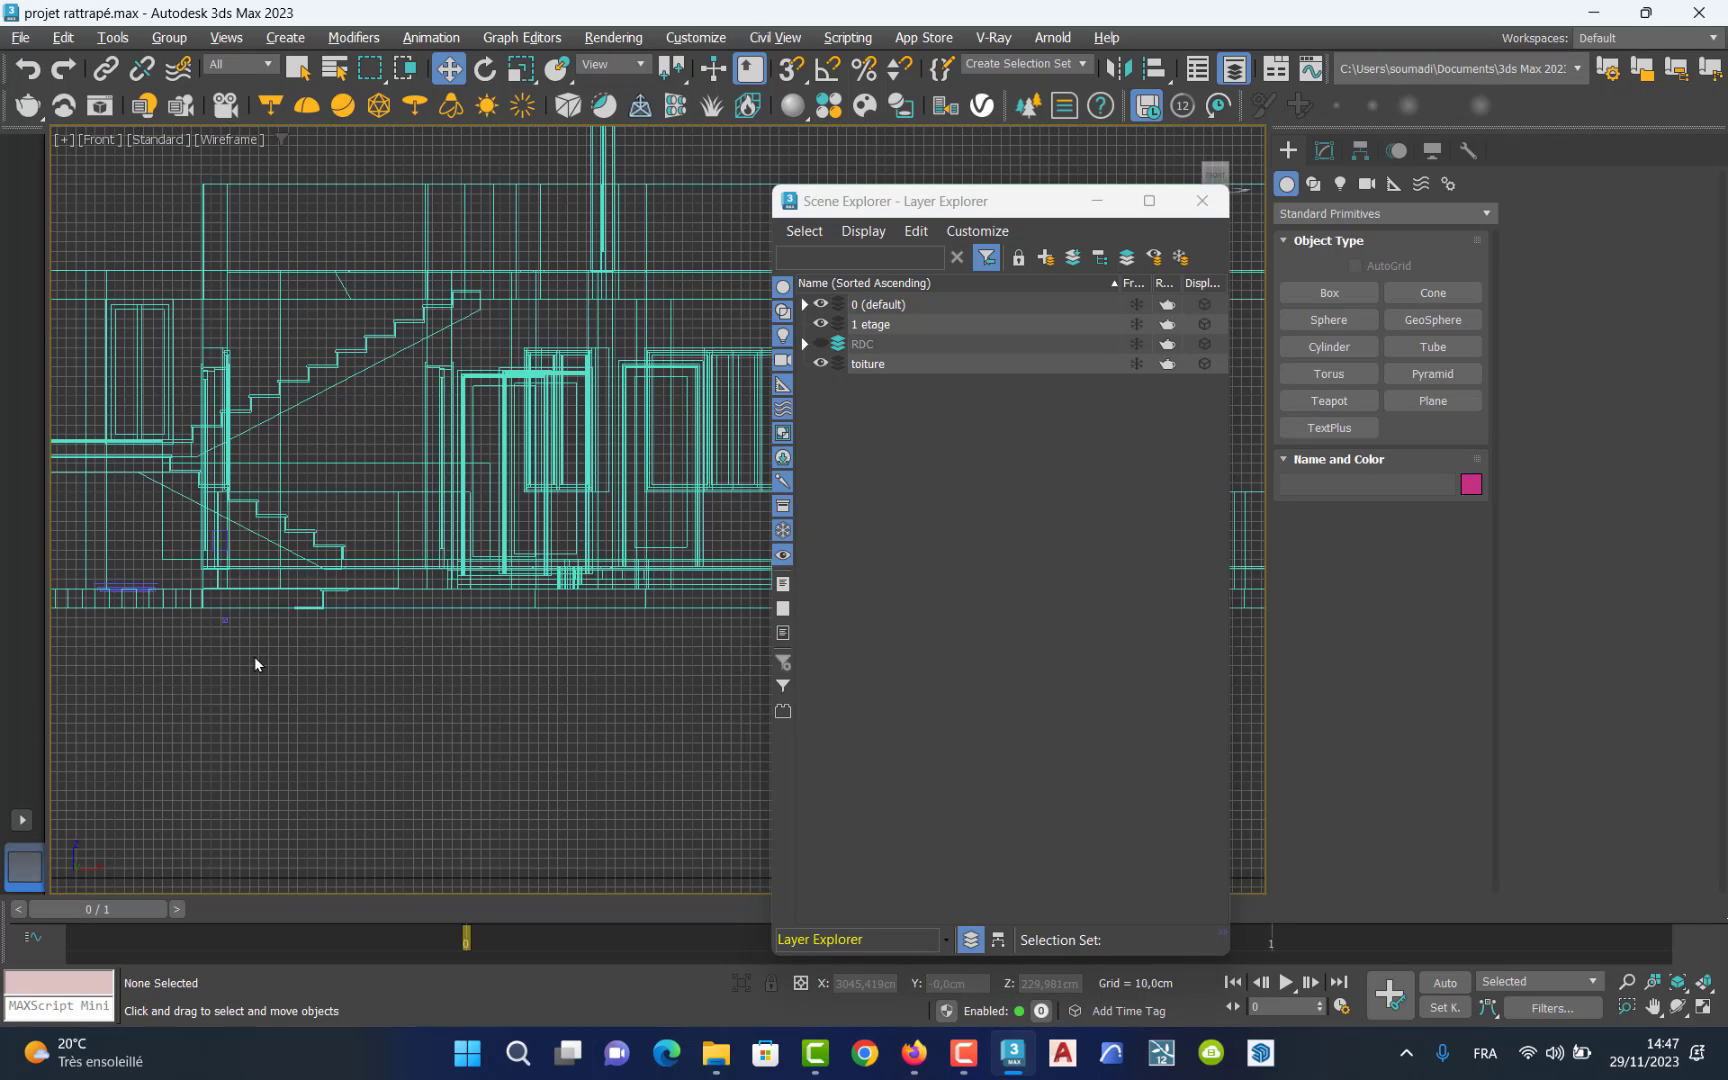
pyautogui.scroll(3, 393, 571)
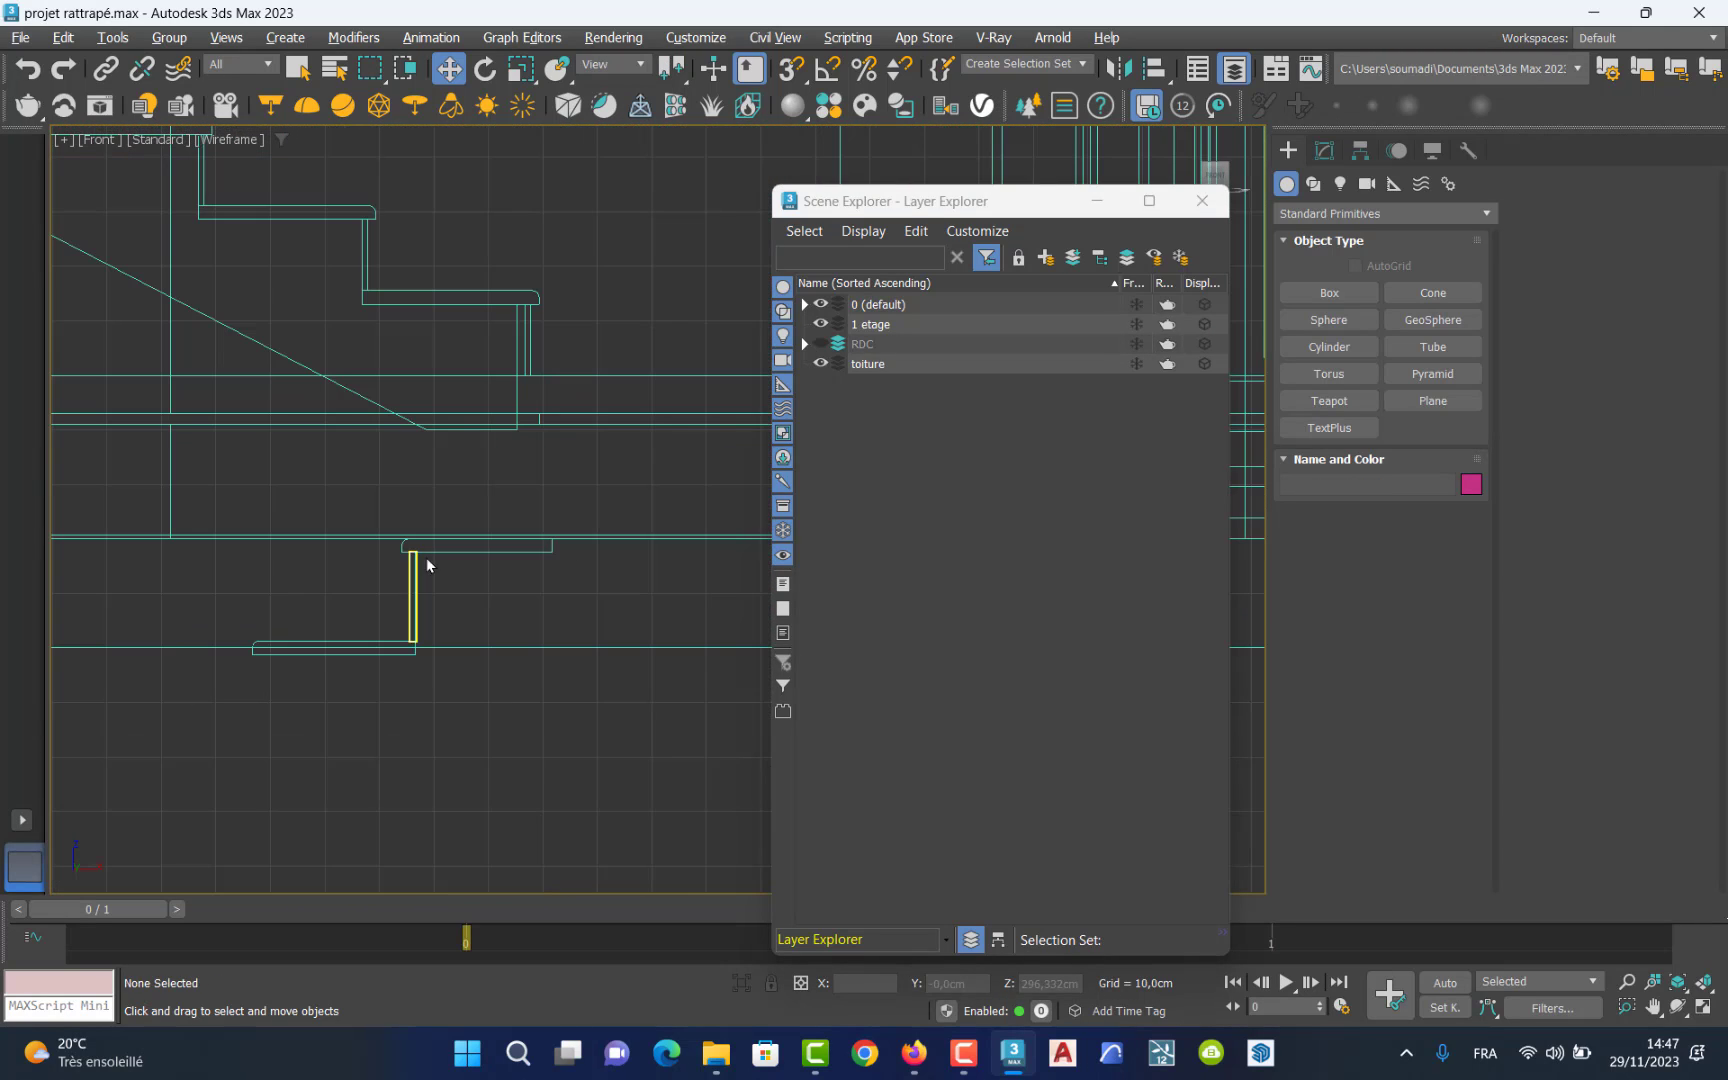
pyautogui.click(431, 550)
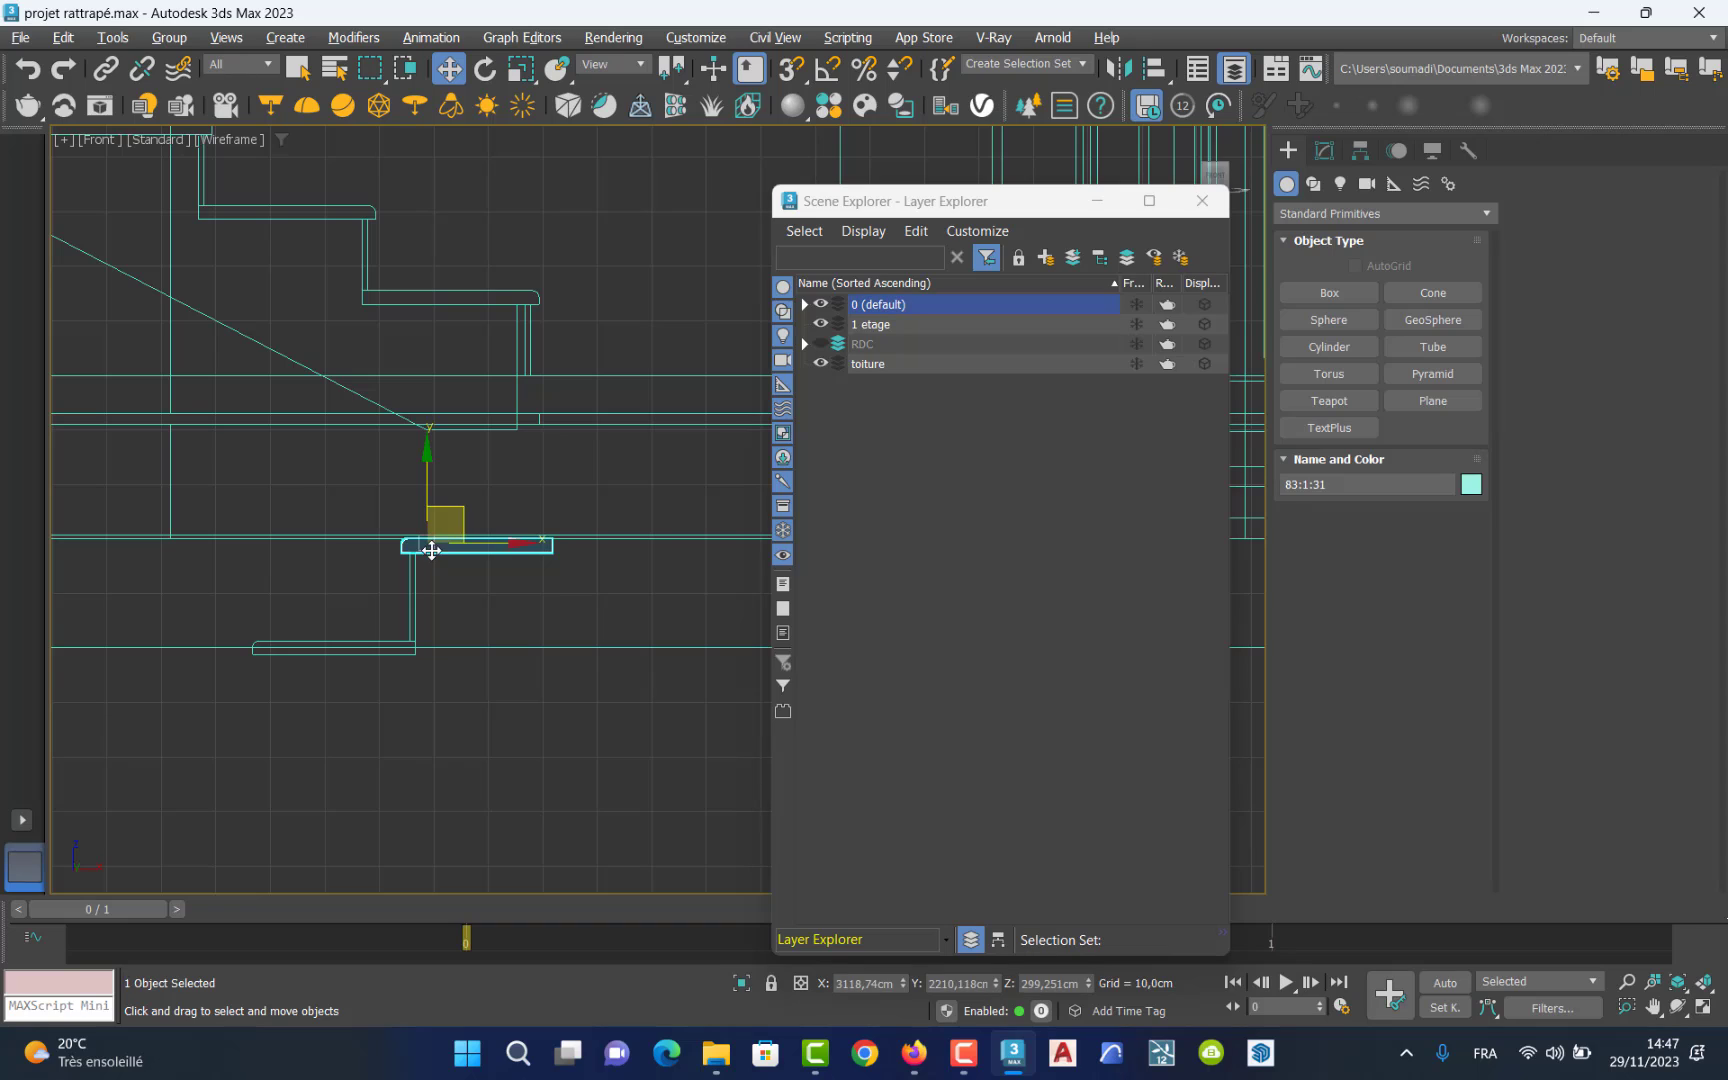
pyautogui.keyDown('ctrl'); pyautogui.click(410, 600); pyautogui.keyUp('ctrl')
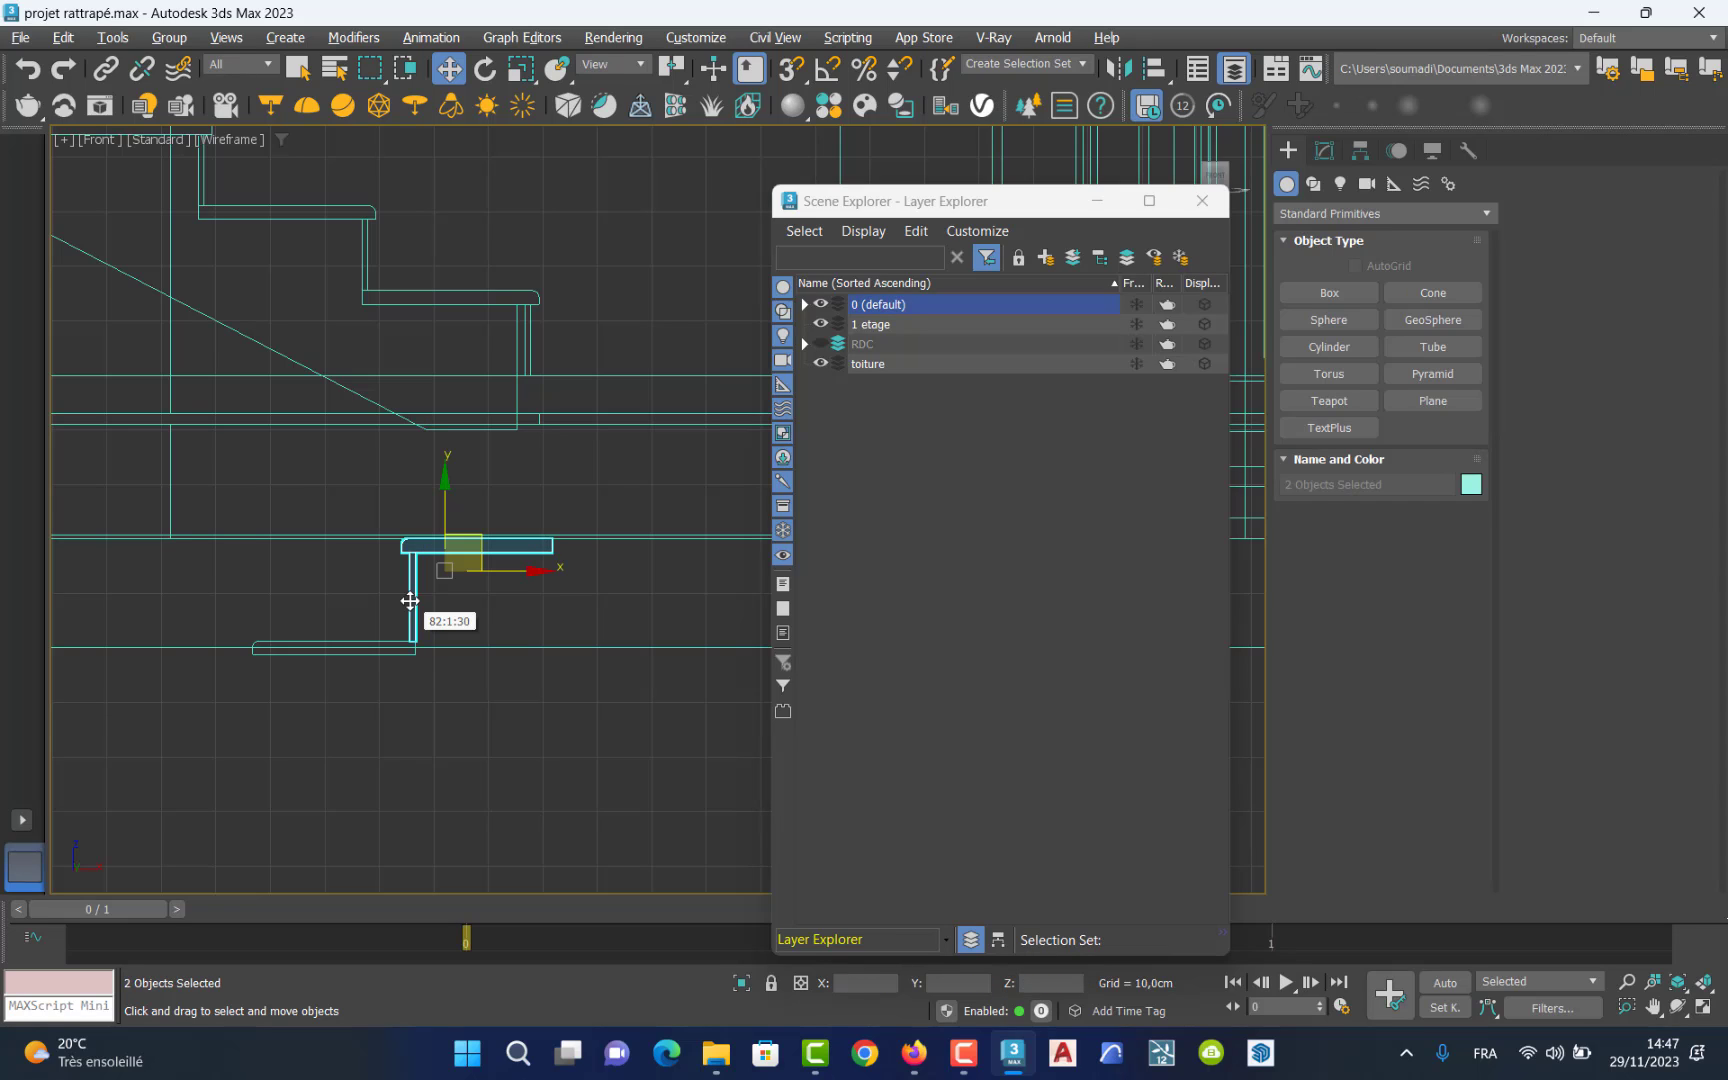
pyautogui.keyDown('ctrl'); pyautogui.click(397, 654); pyautogui.keyUp('ctrl')
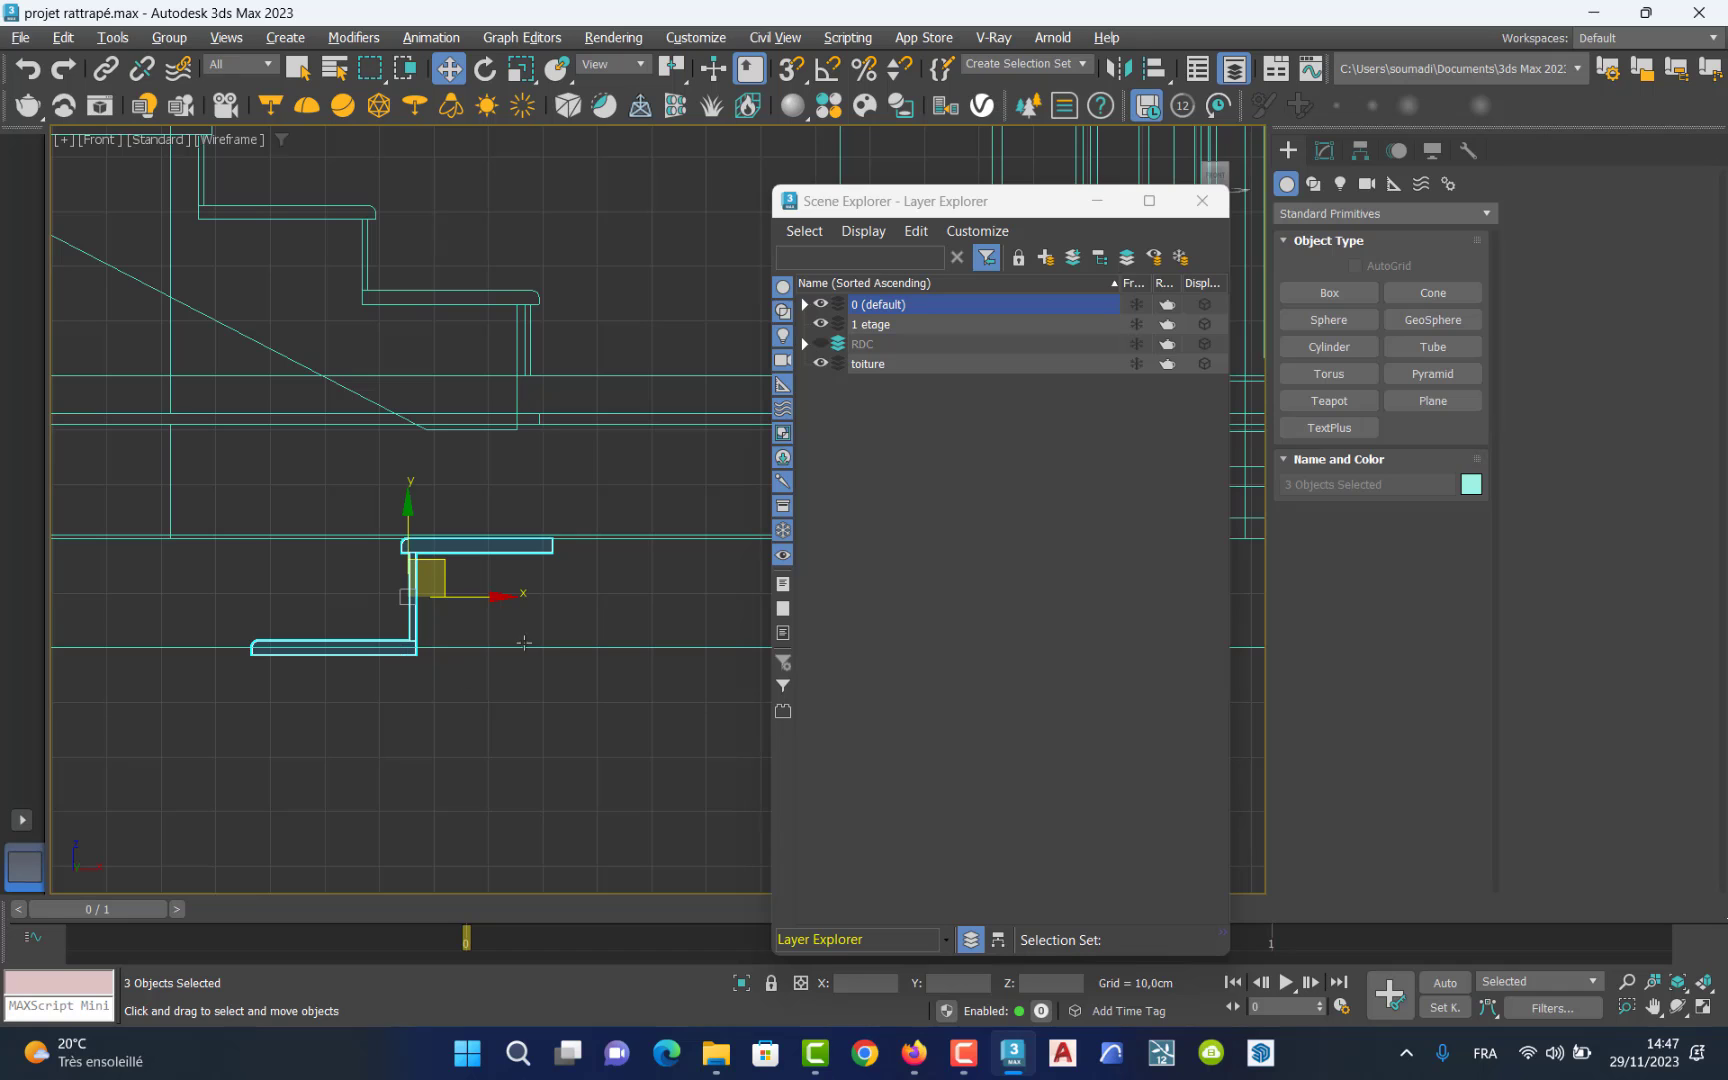
pyautogui.click(1071, 259)
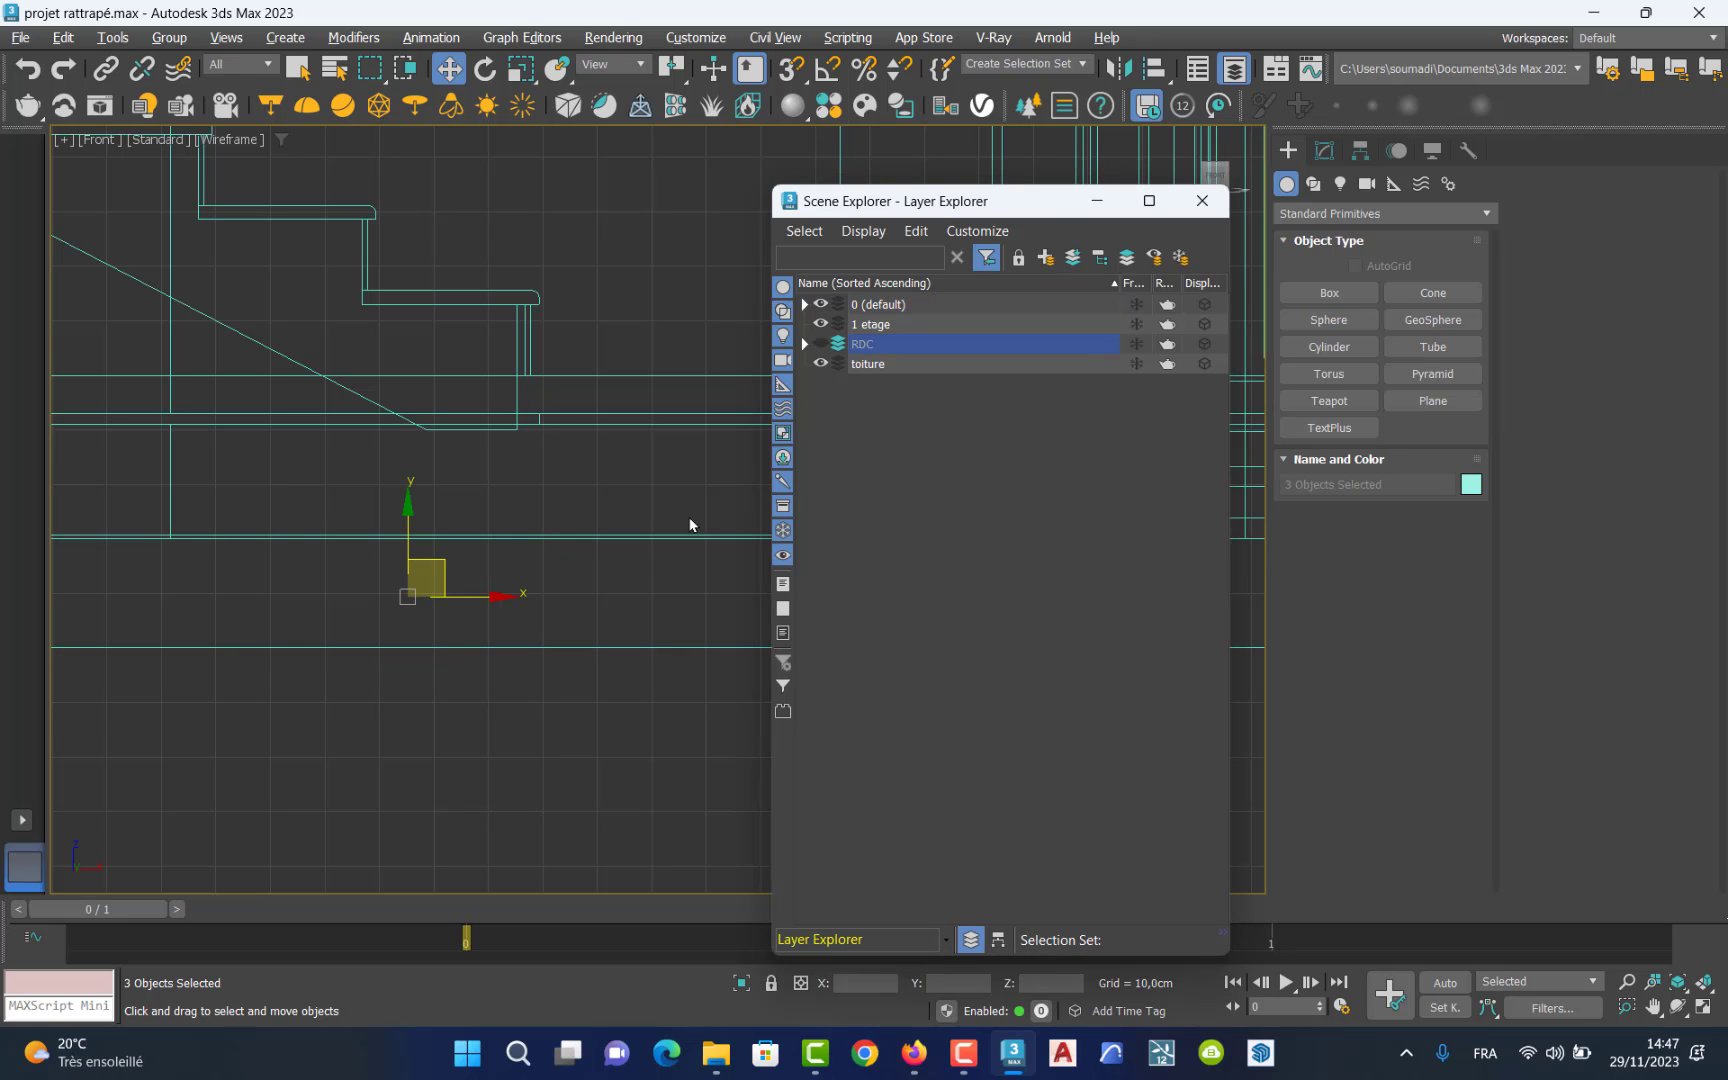
pyautogui.click(396, 711)
# Add the two flat objects at the left end of the upper-floor slab and the two small squares beneath it to the RDC layer.
pyautogui.scroll(-5, 396, 711)
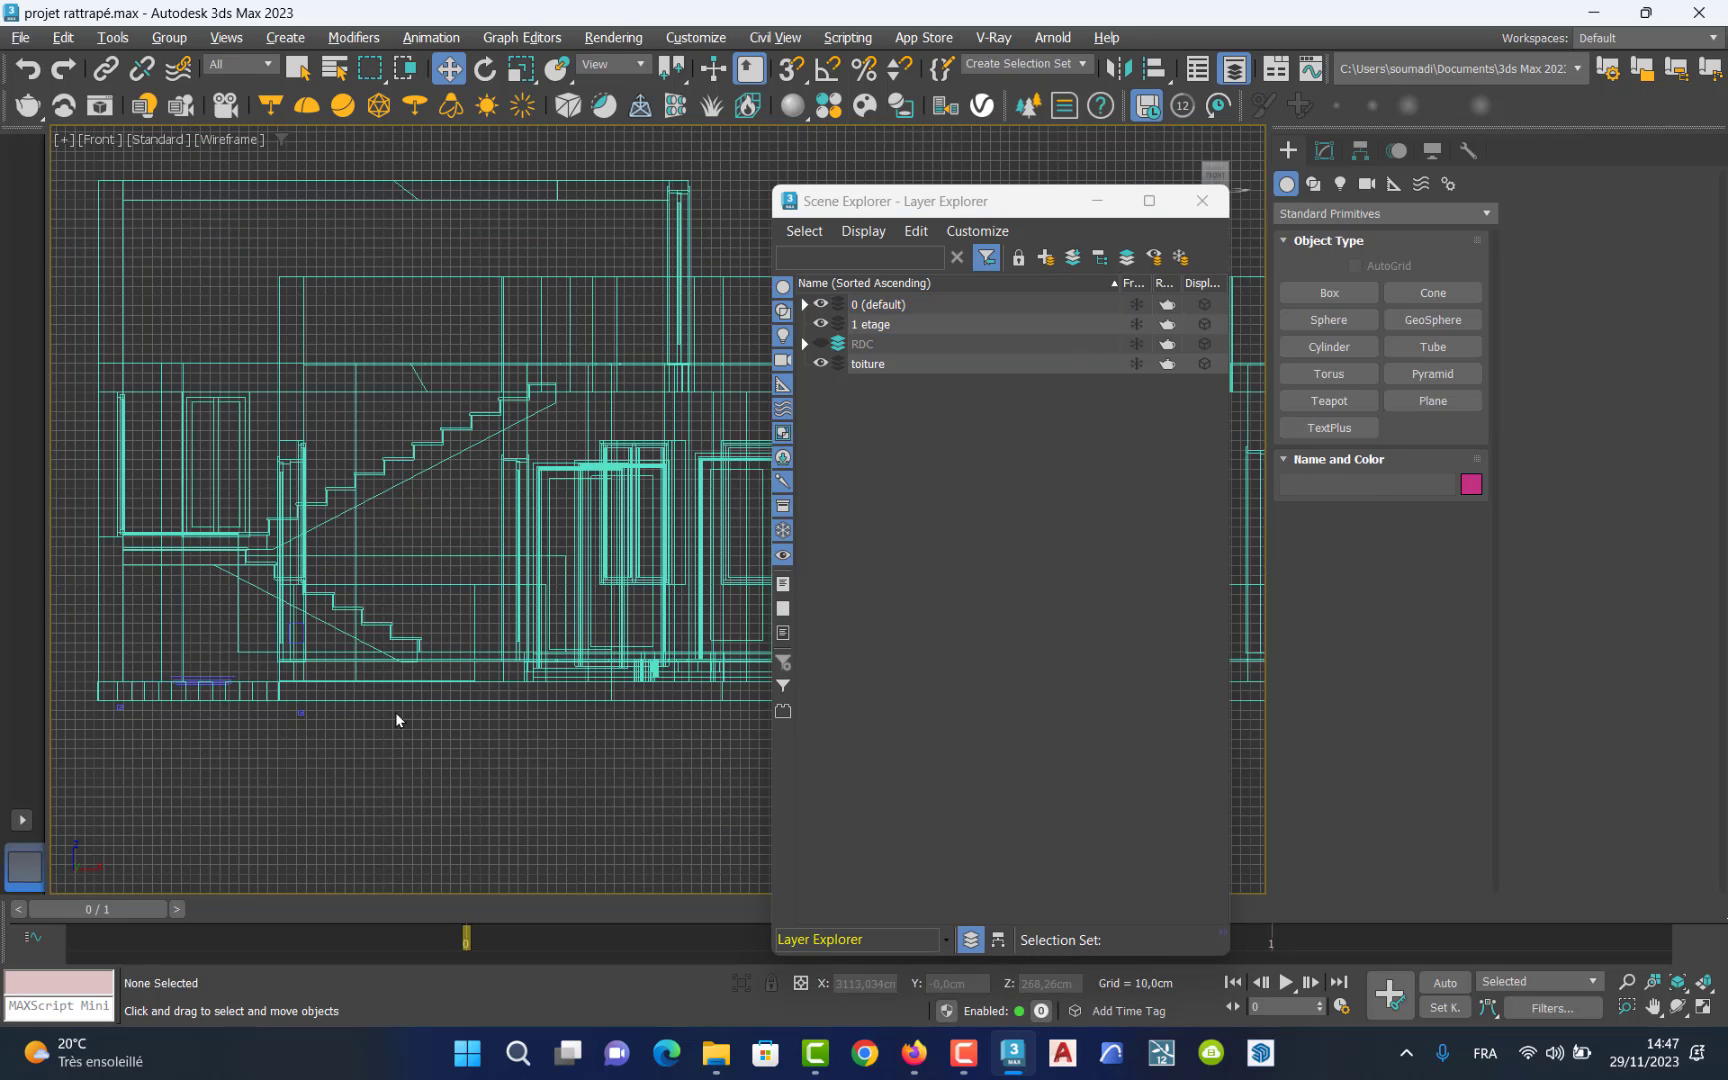
pyautogui.scroll(5, 176, 699)
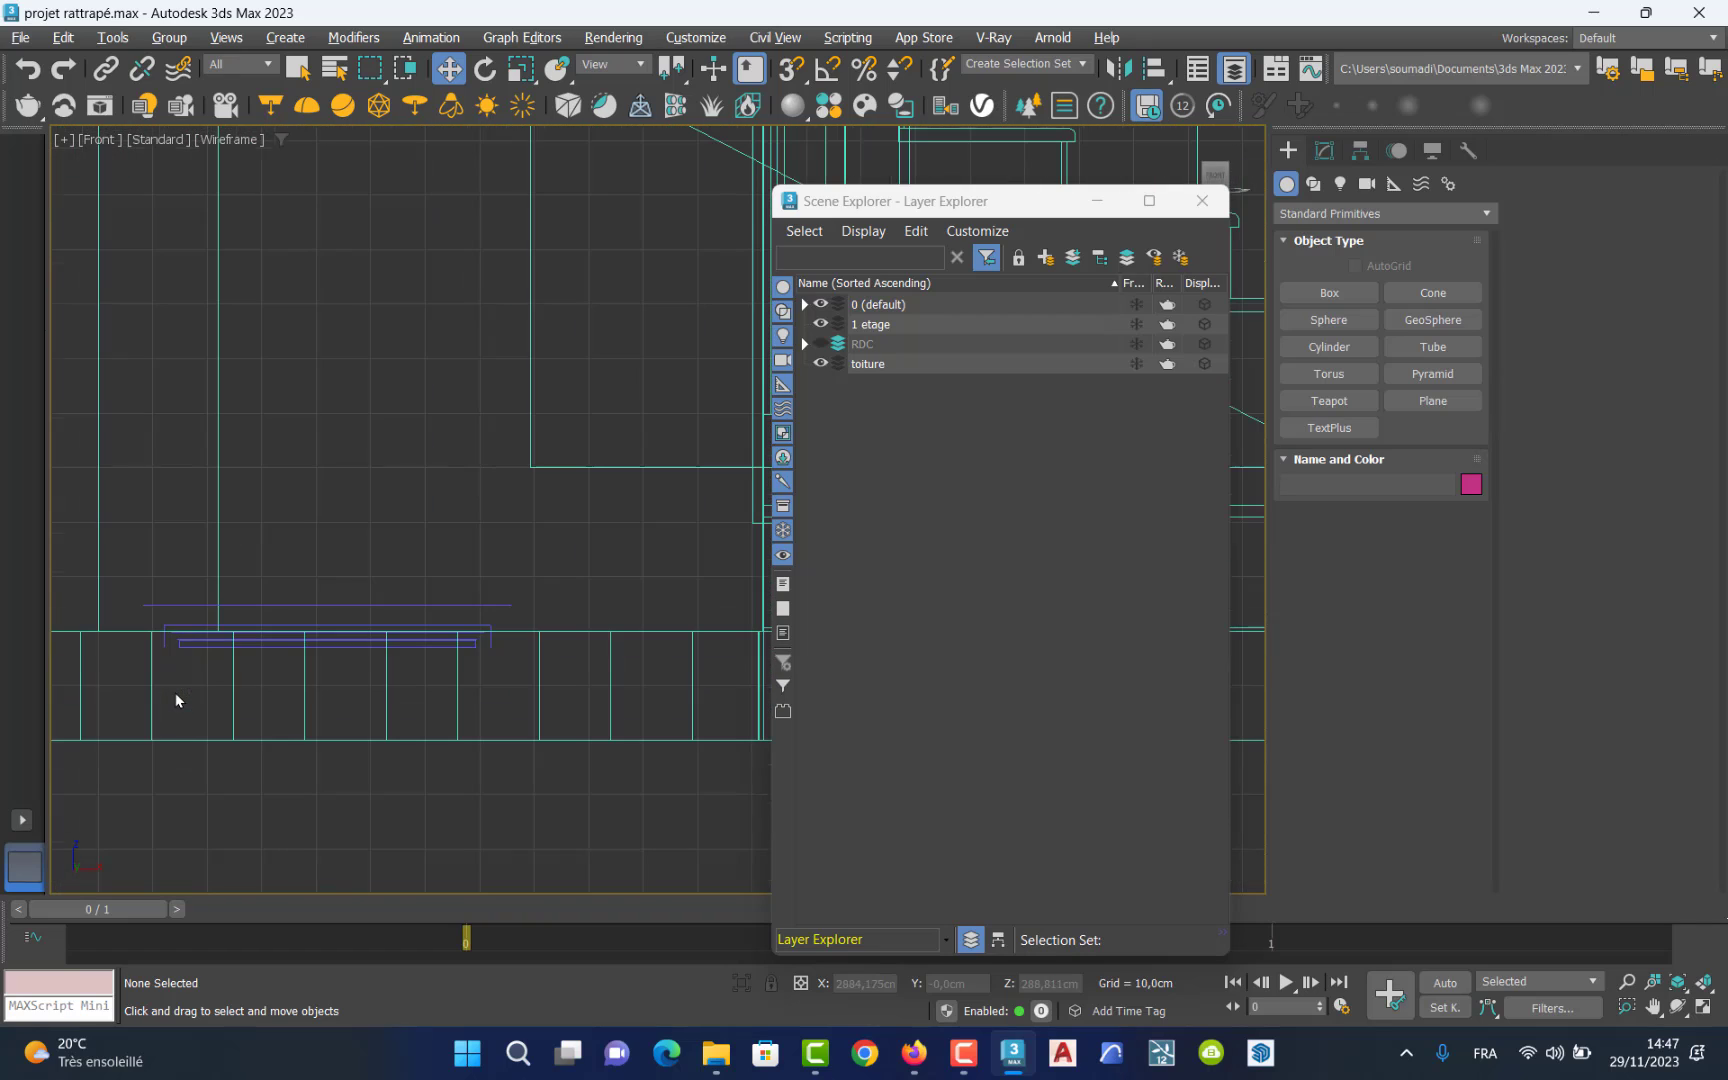
pyautogui.click(290, 645)
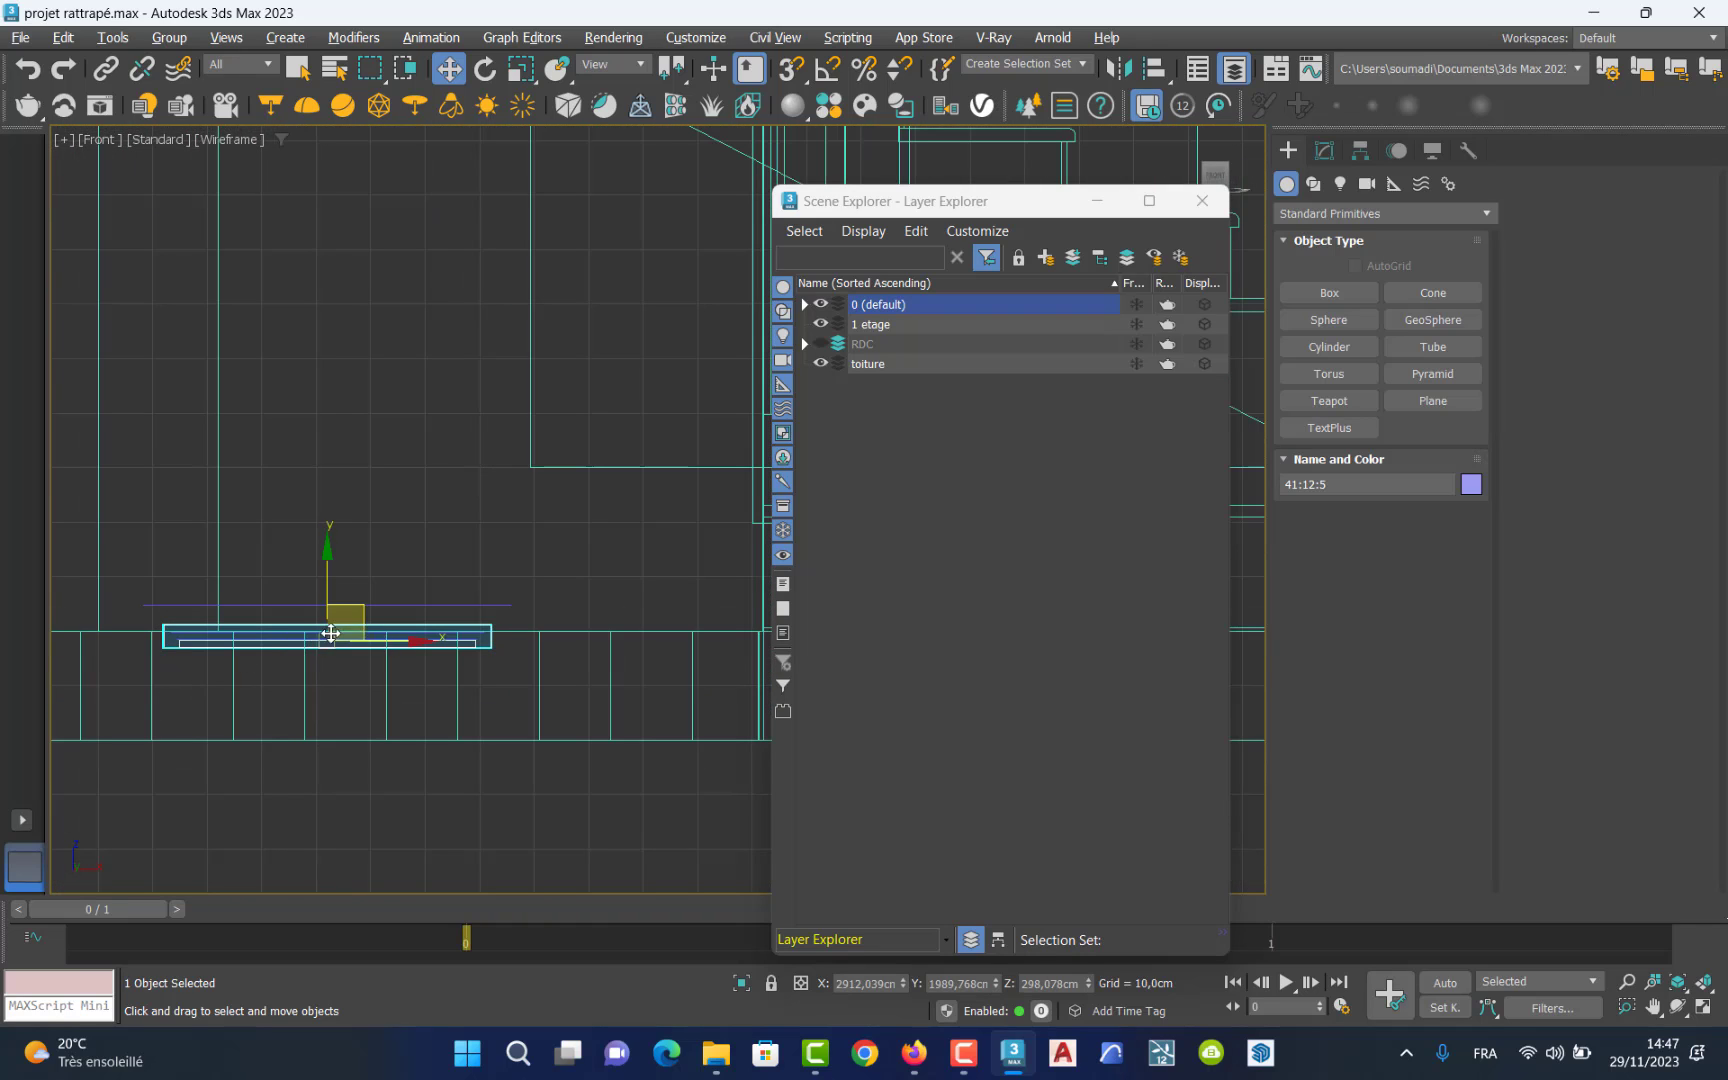
pyautogui.keyDown('ctrl'); pyautogui.click(437, 603); pyautogui.keyUp('ctrl')
pyautogui.scroll(-4, 437, 603)
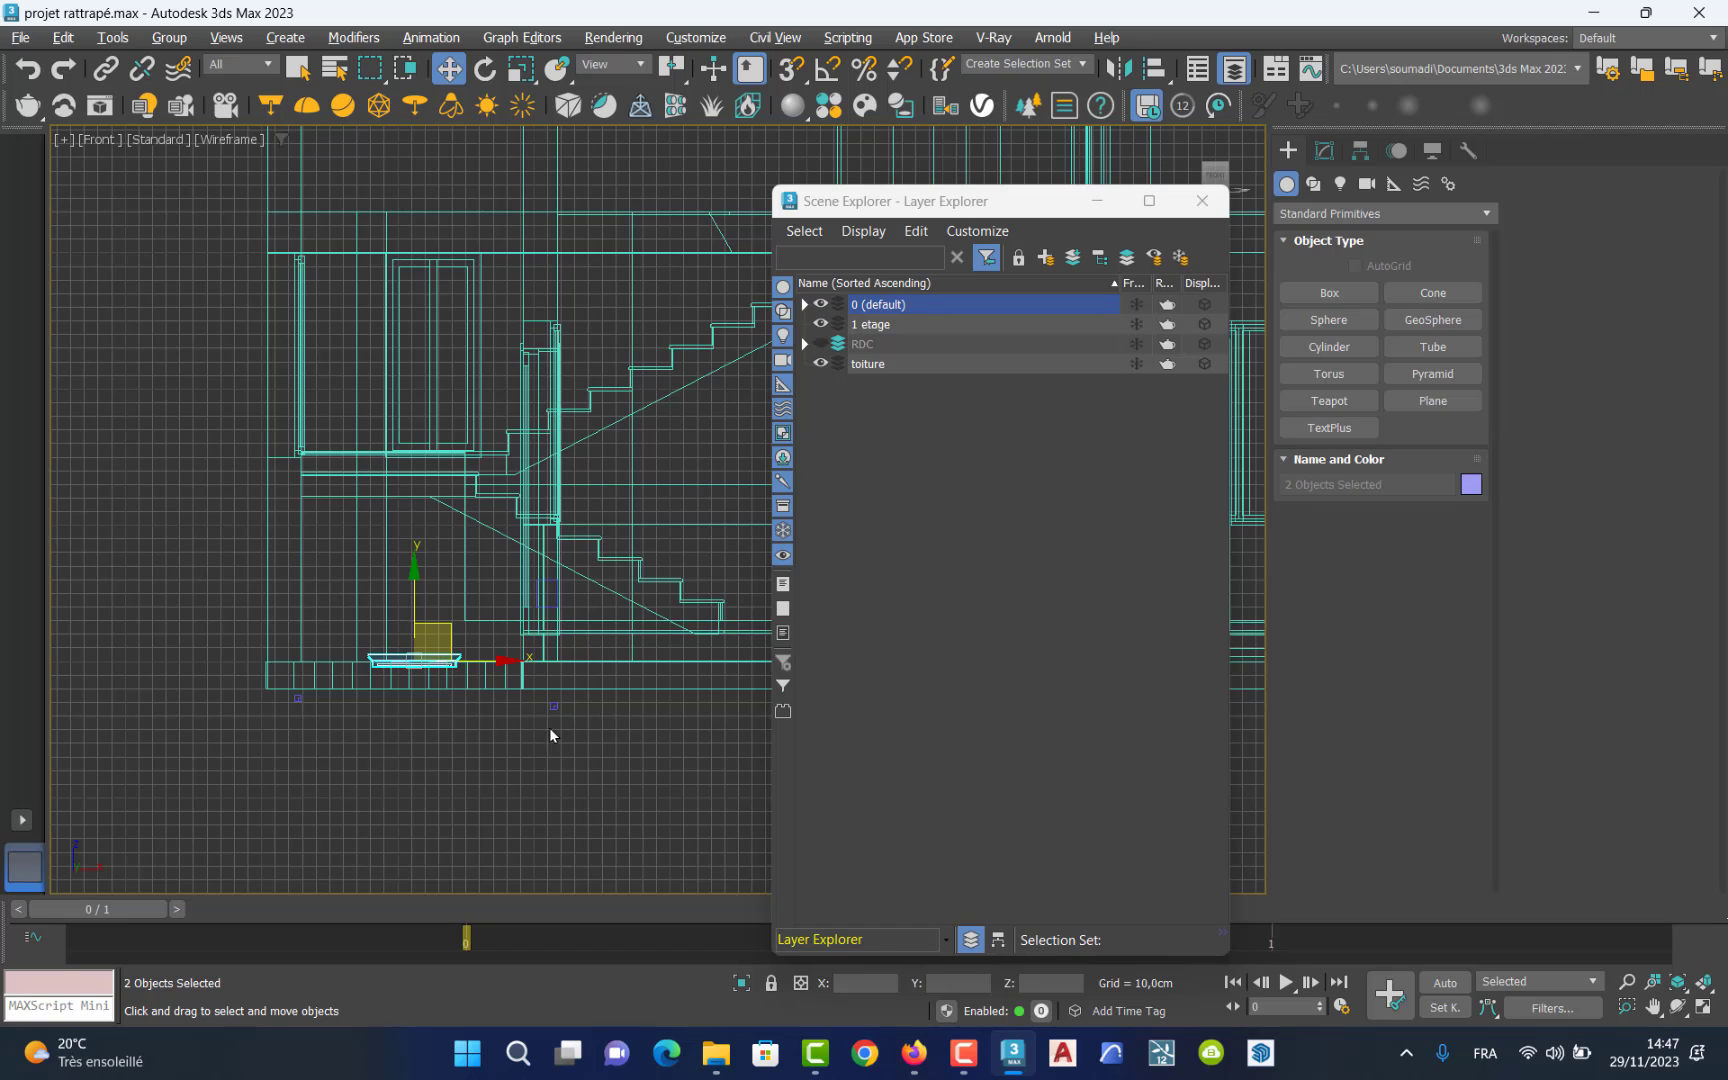
pyautogui.scroll(8, 560, 718)
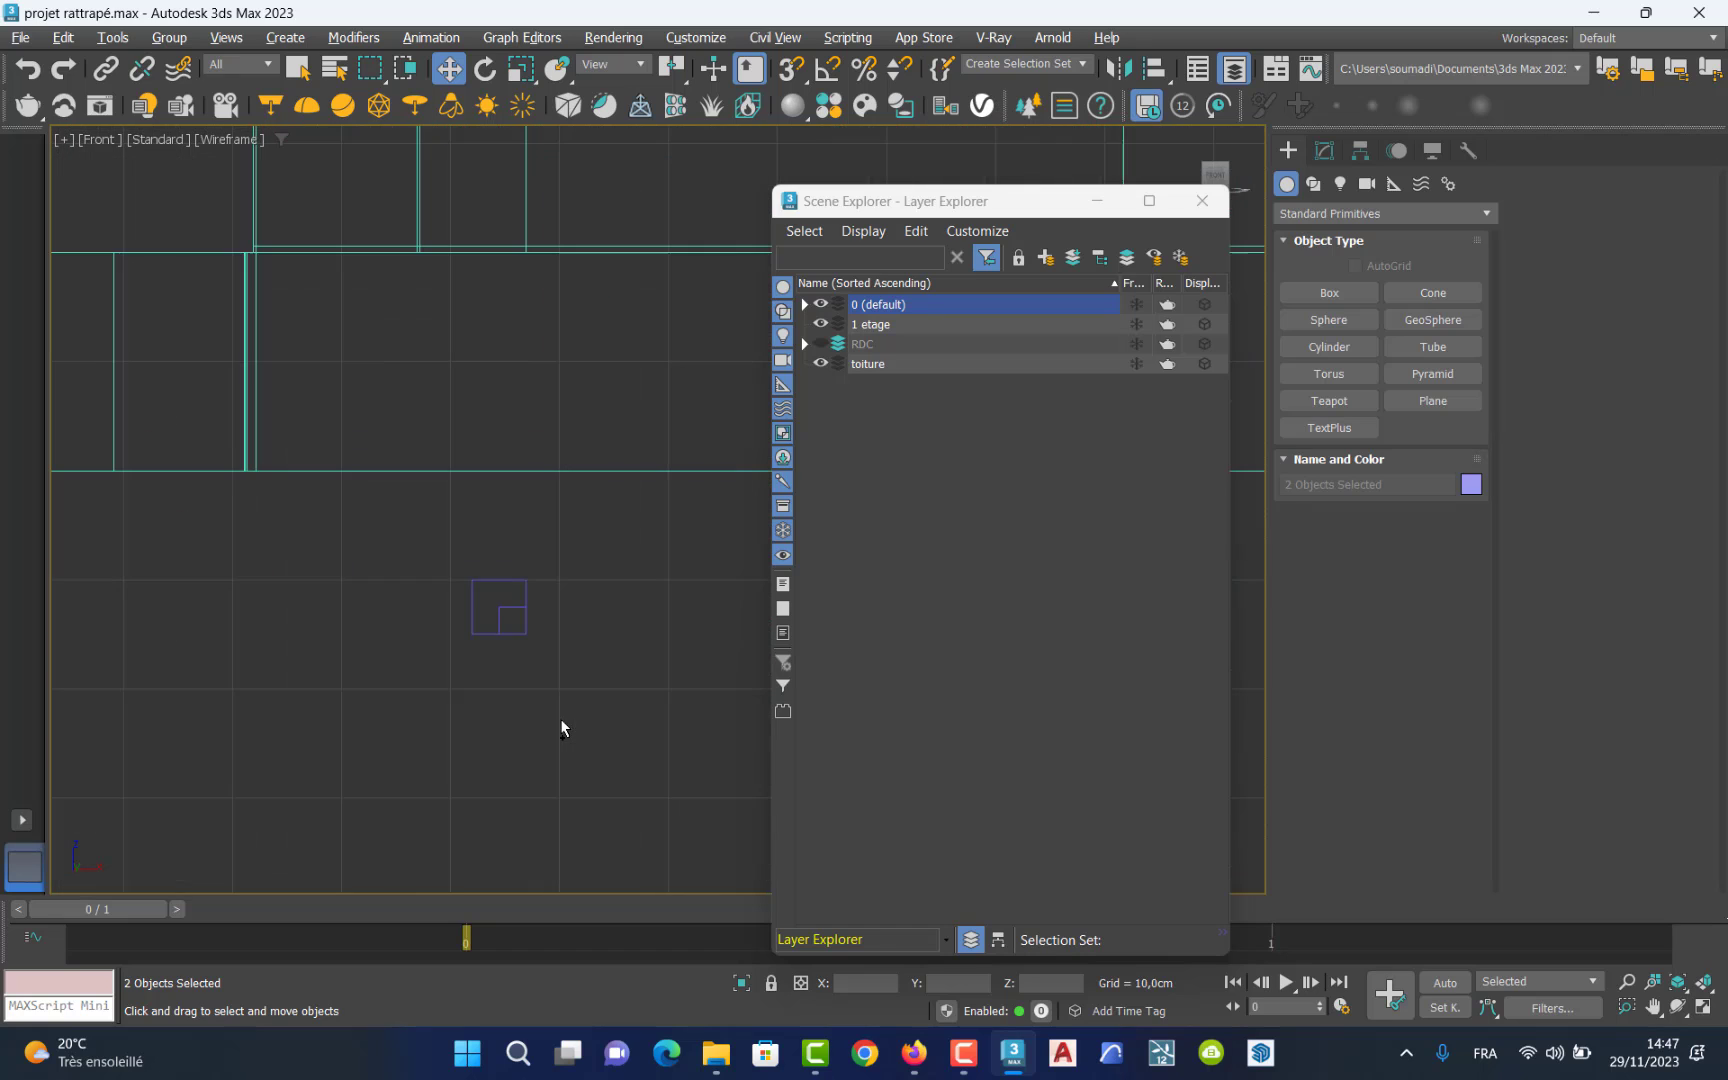
pyautogui.keyDown('ctrl'); pyautogui.click(513, 620); pyautogui.keyUp('ctrl')
pyautogui.scroll(-3, 402, 712)
pyautogui.scroll(-5, 402, 703)
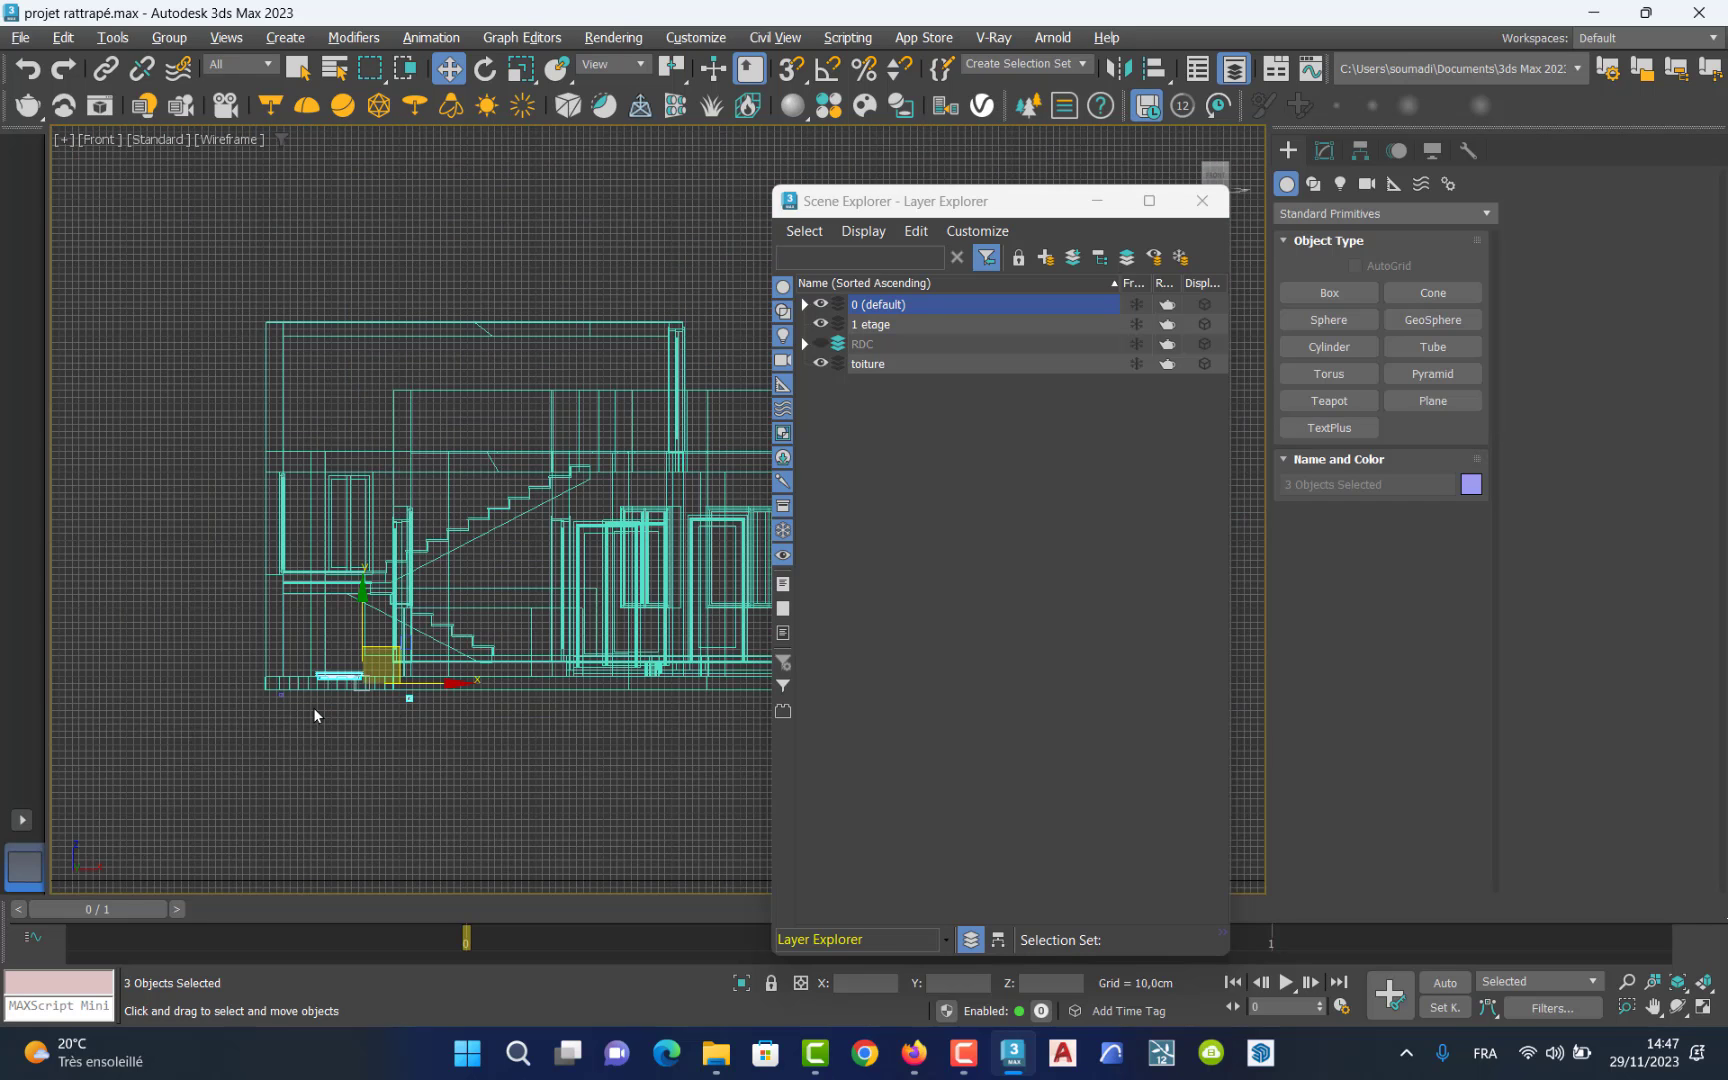
pyautogui.scroll(6, 277, 706)
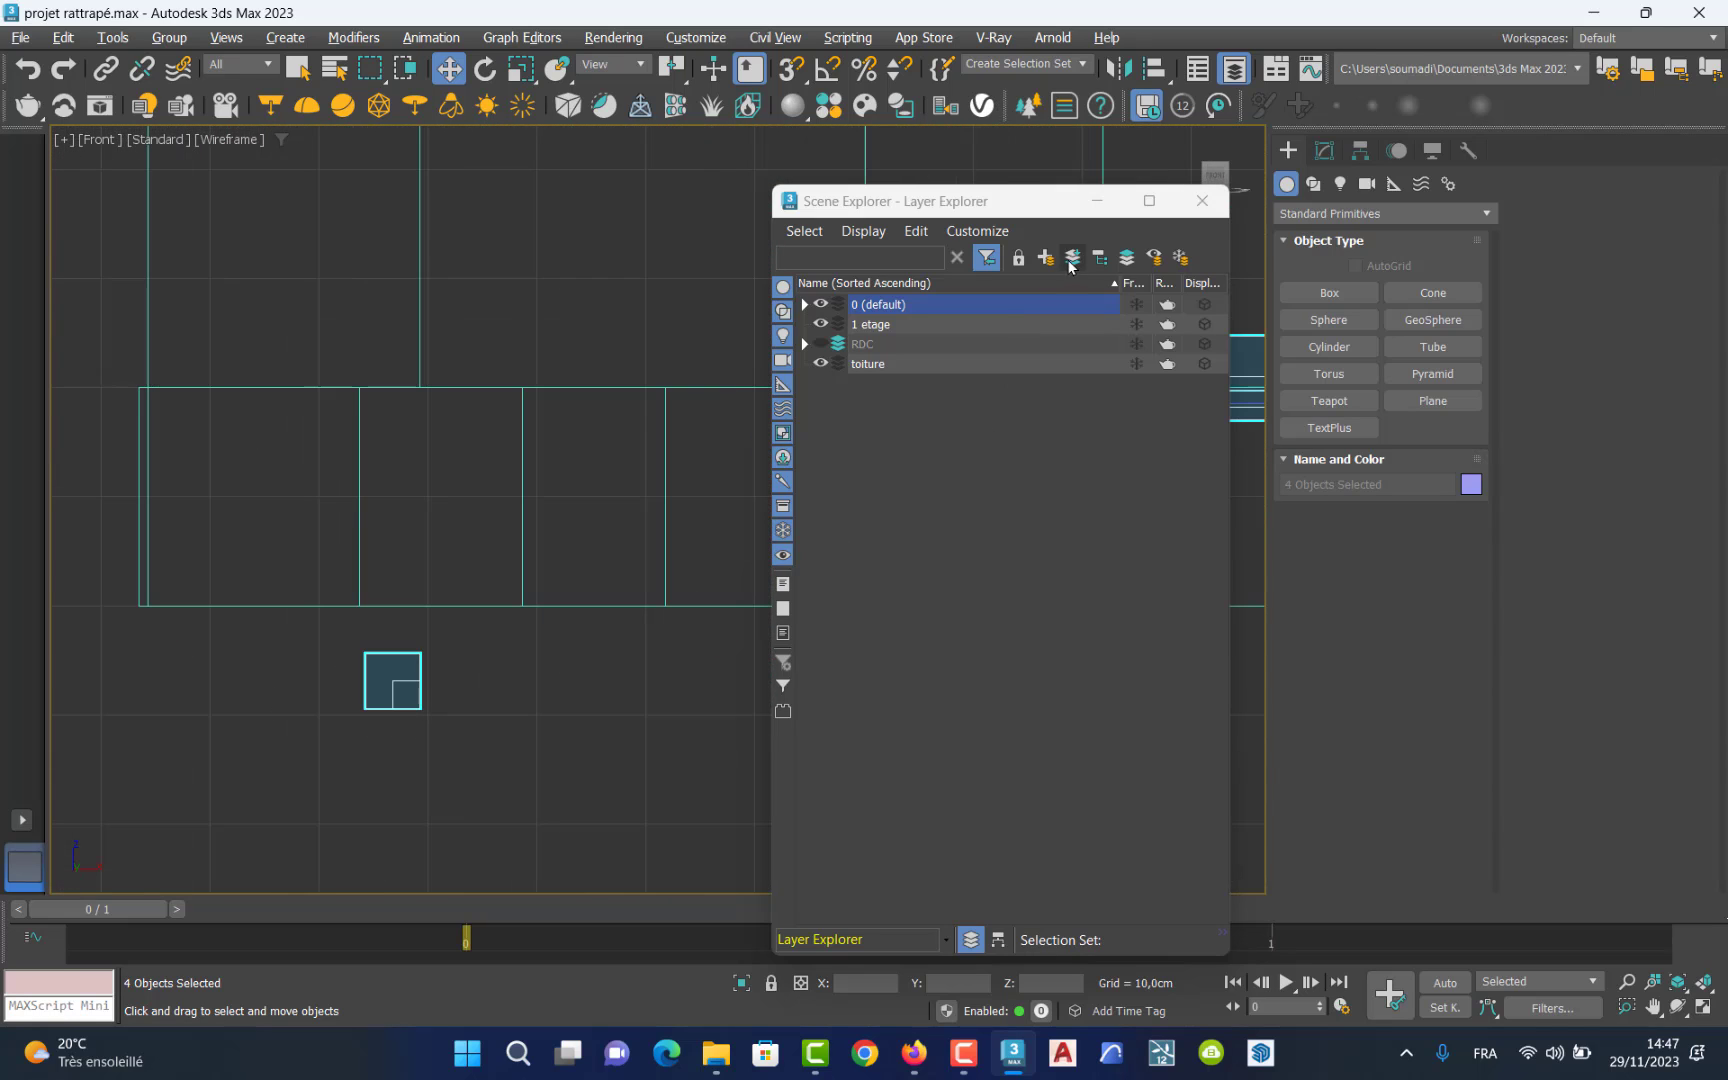
pyautogui.click(975, 344)
pyautogui.click(566, 677)
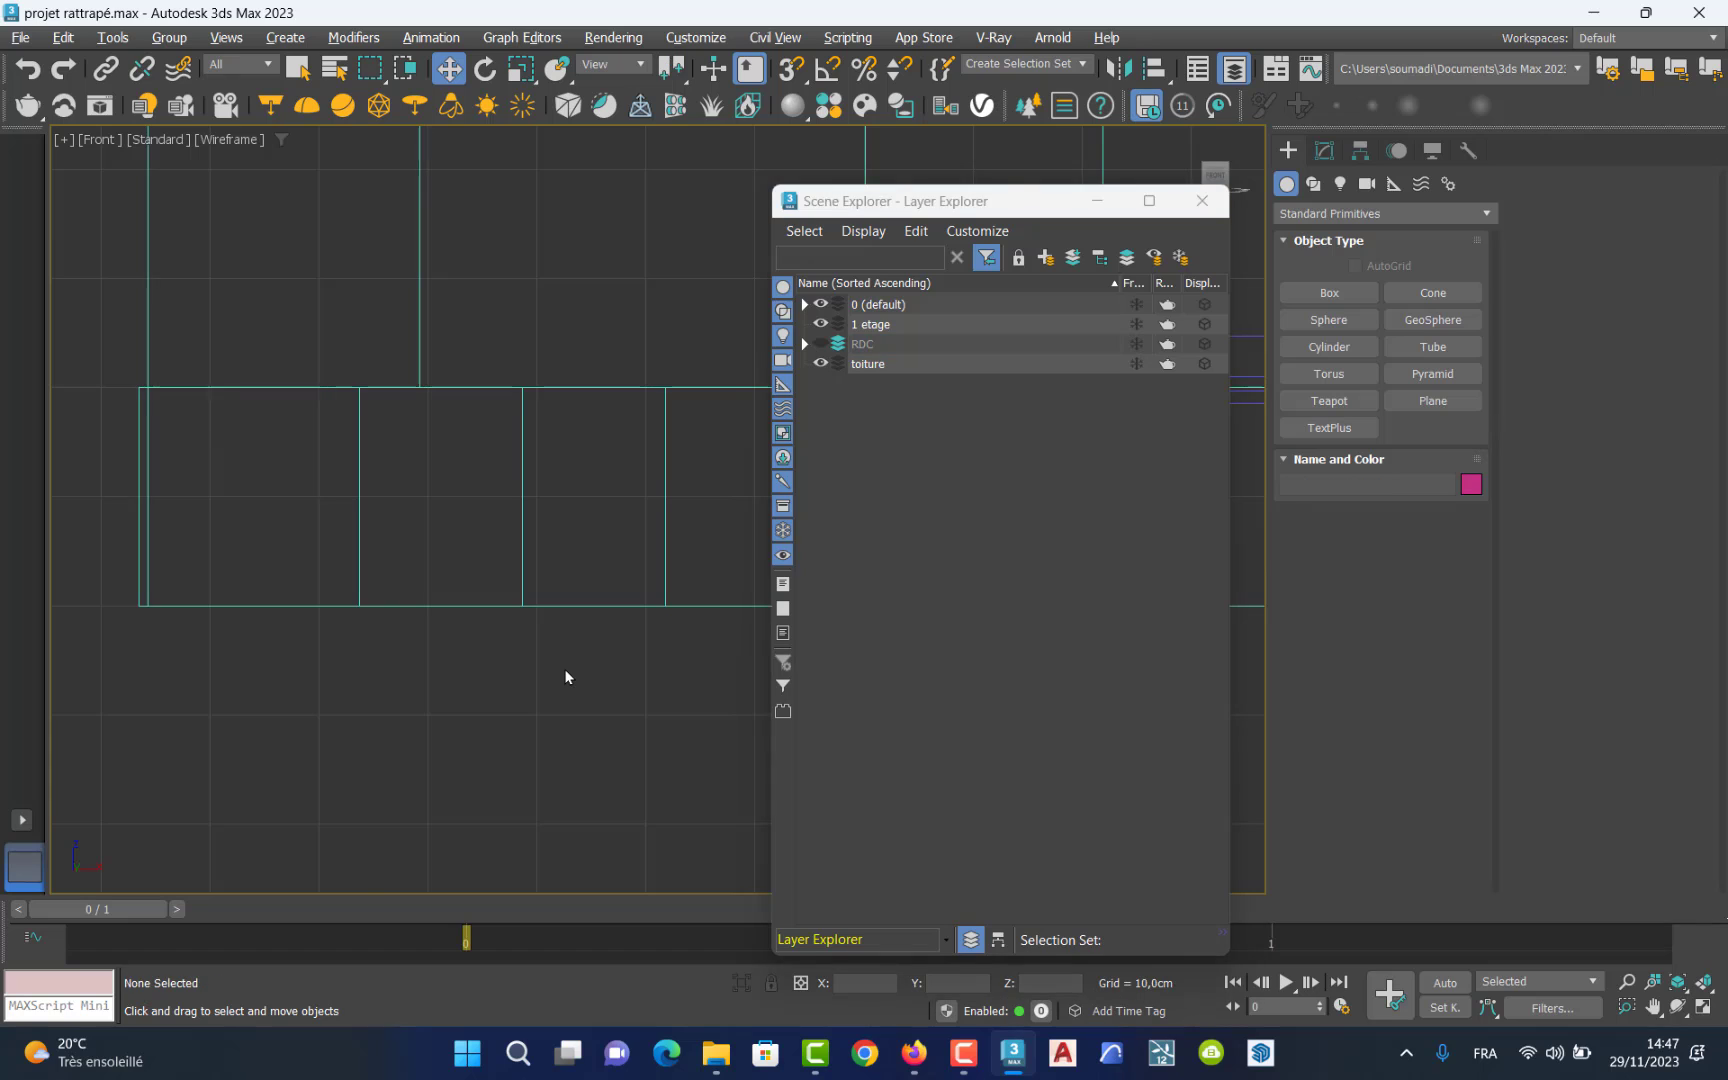
# Bring the whole remaining house elevation into view and make 1 etage the active layer.
pyautogui.scroll(-5, 566, 677)
pyautogui.scroll(-2, 705, 600)
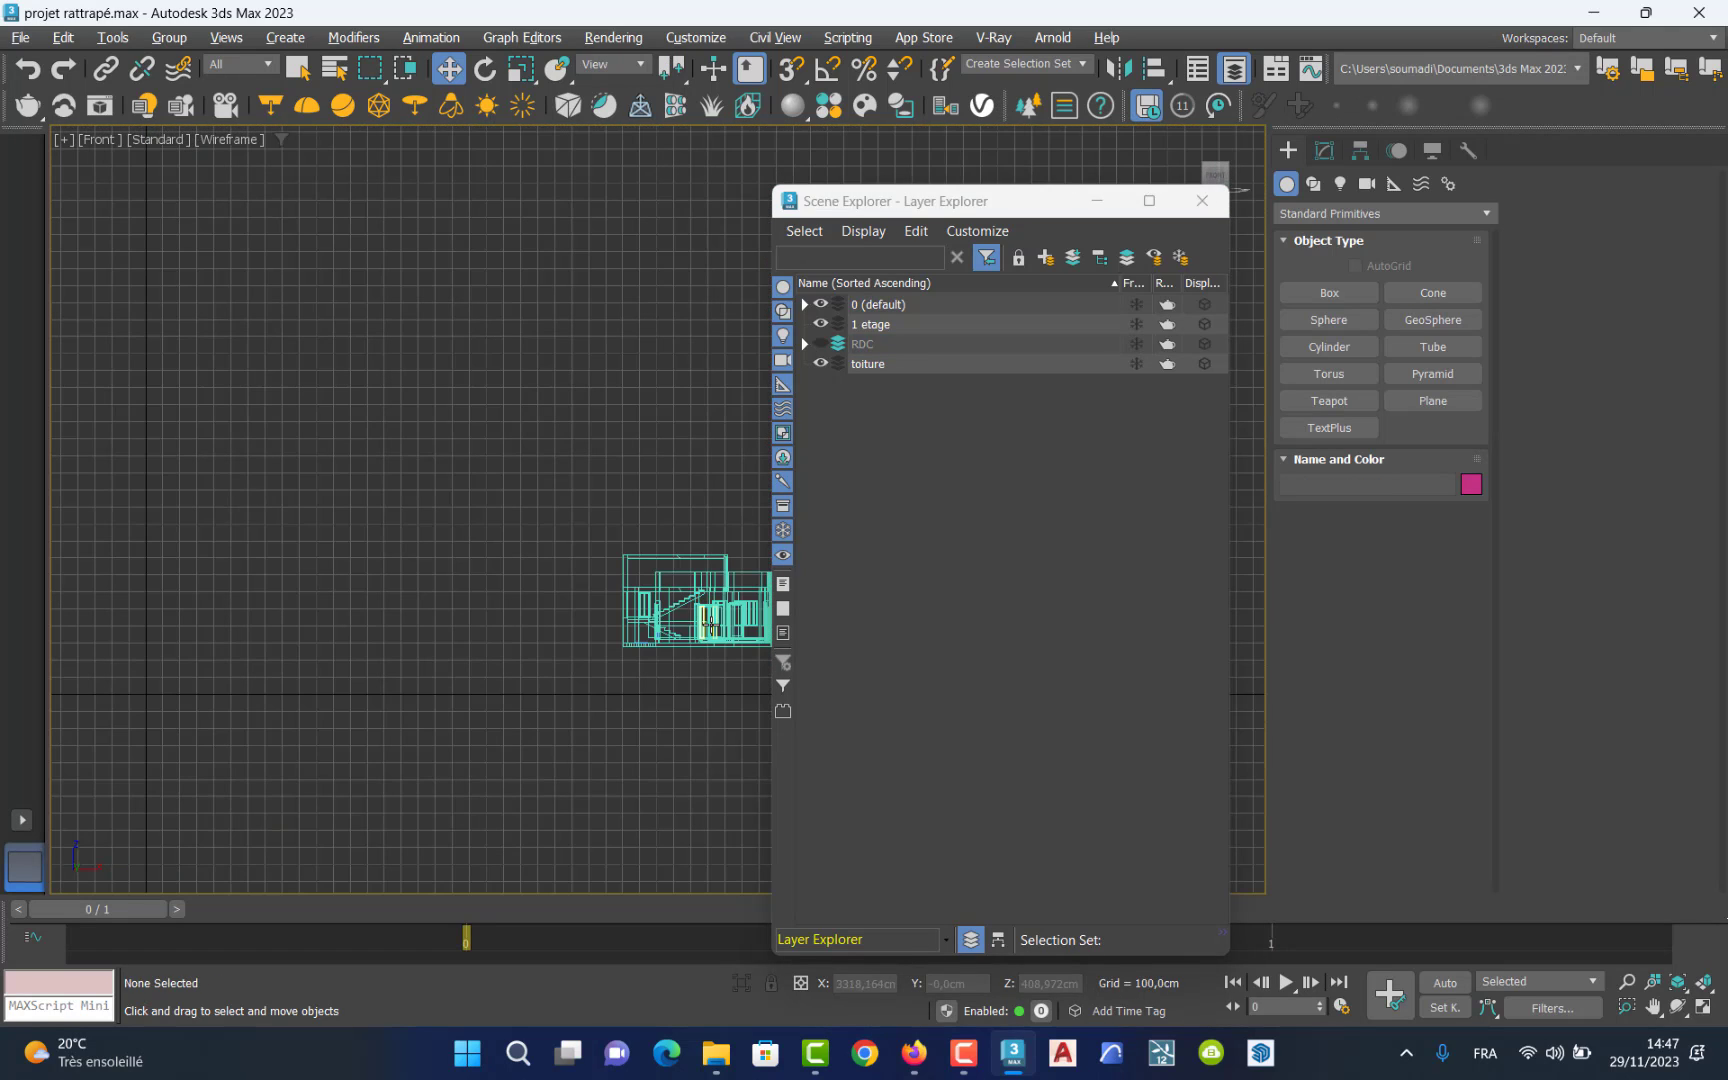
pyautogui.scroll(4, 710, 625)
pyautogui.scroll(2, 710, 625)
pyautogui.scroll(-2, 710, 625)
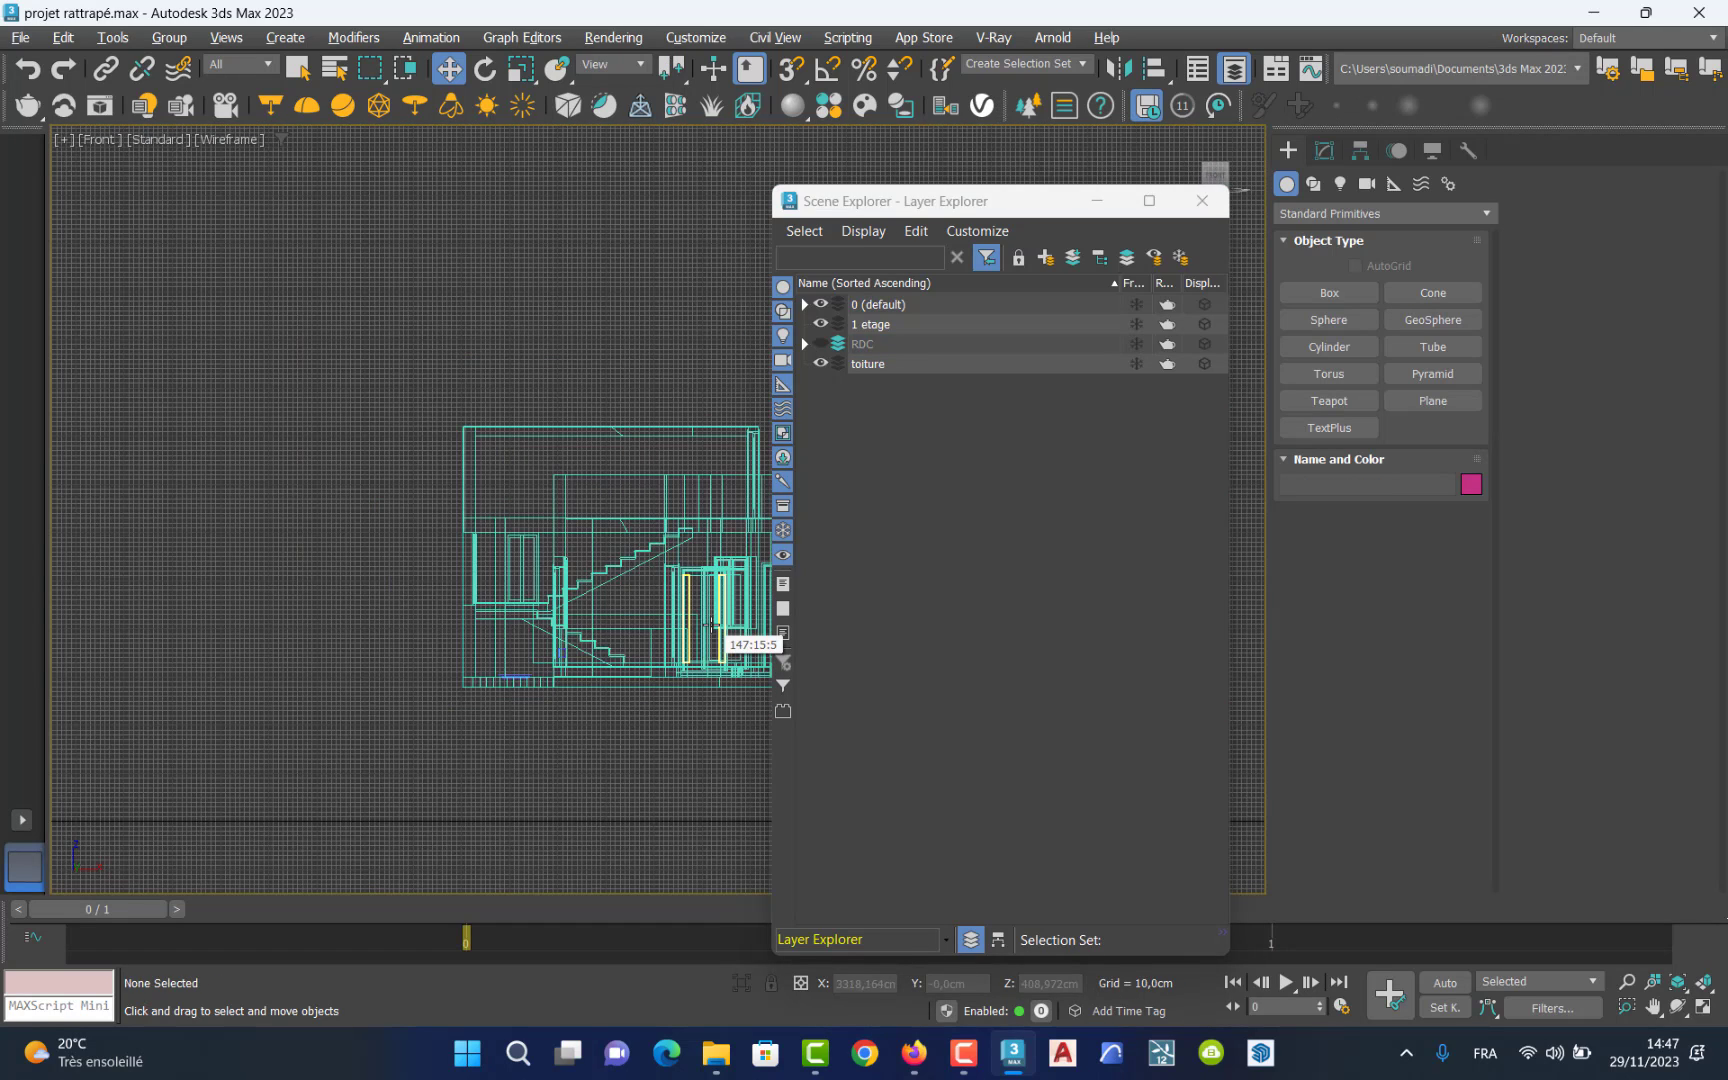
pyautogui.hotkey('ctrl', 'p')
pyautogui.moveTo(665, 630); pyautogui.dragTo(291, 652)
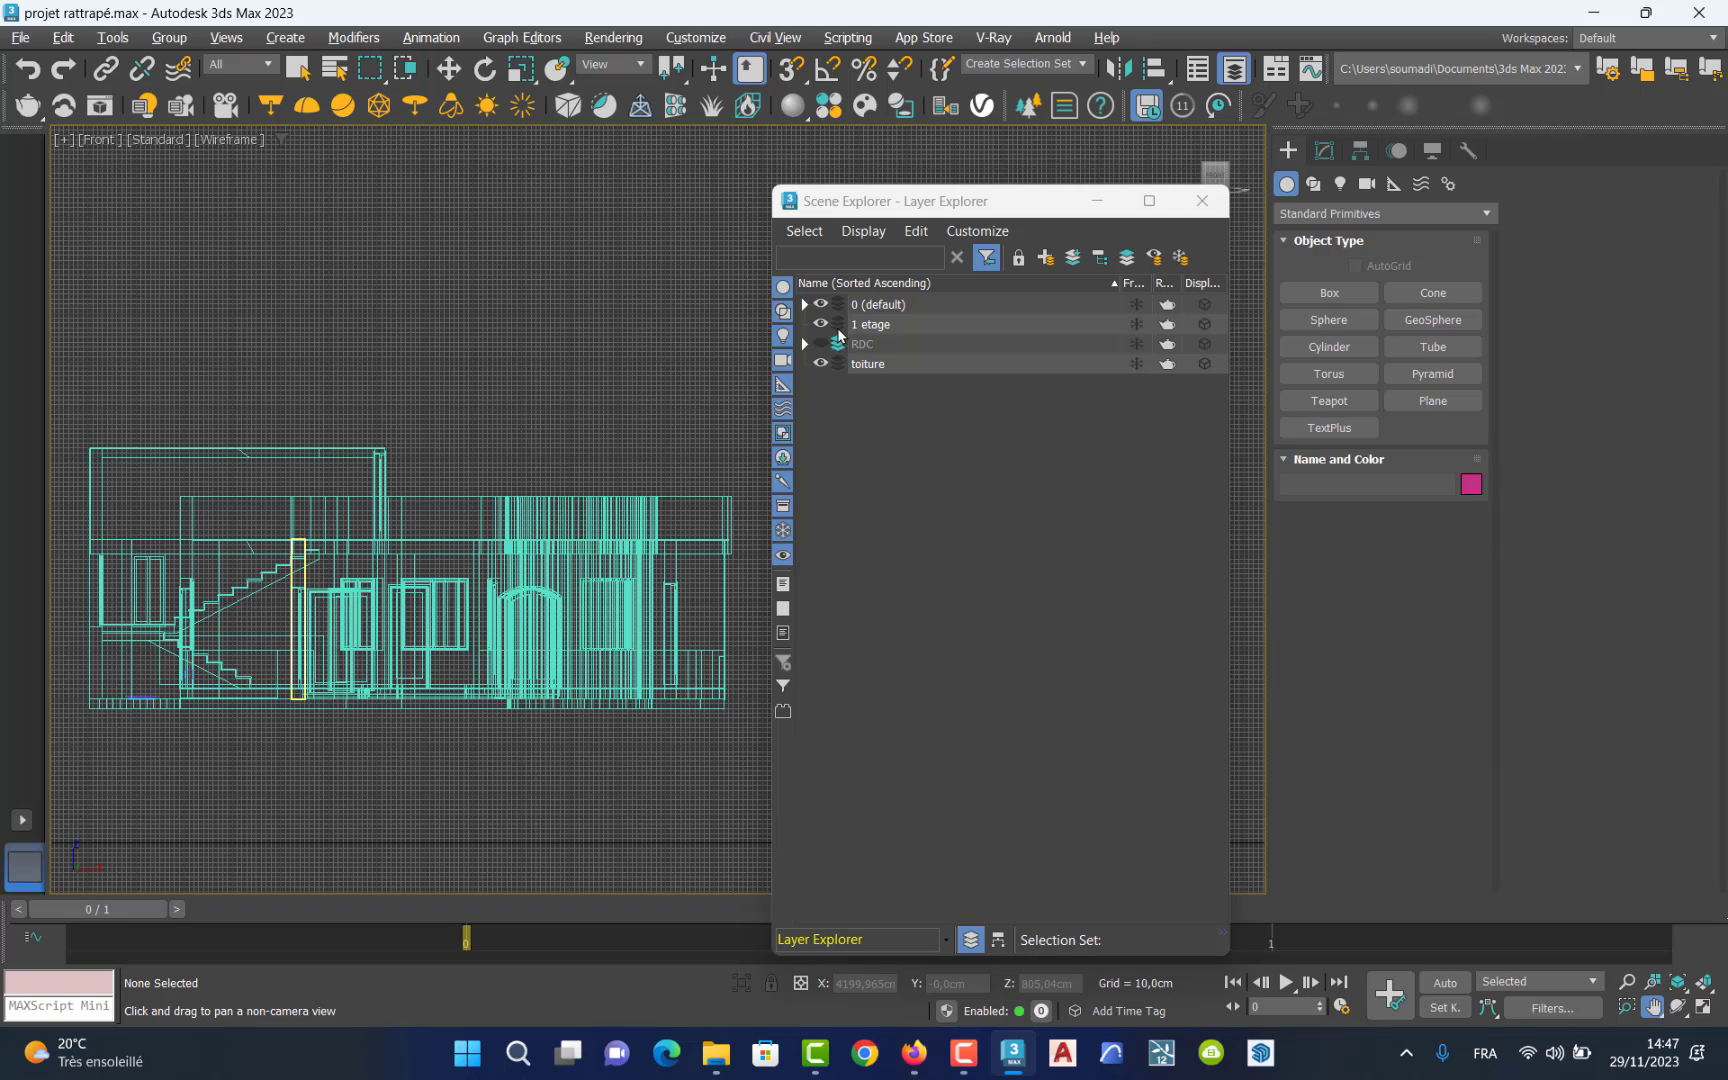
pyautogui.click(870, 325)
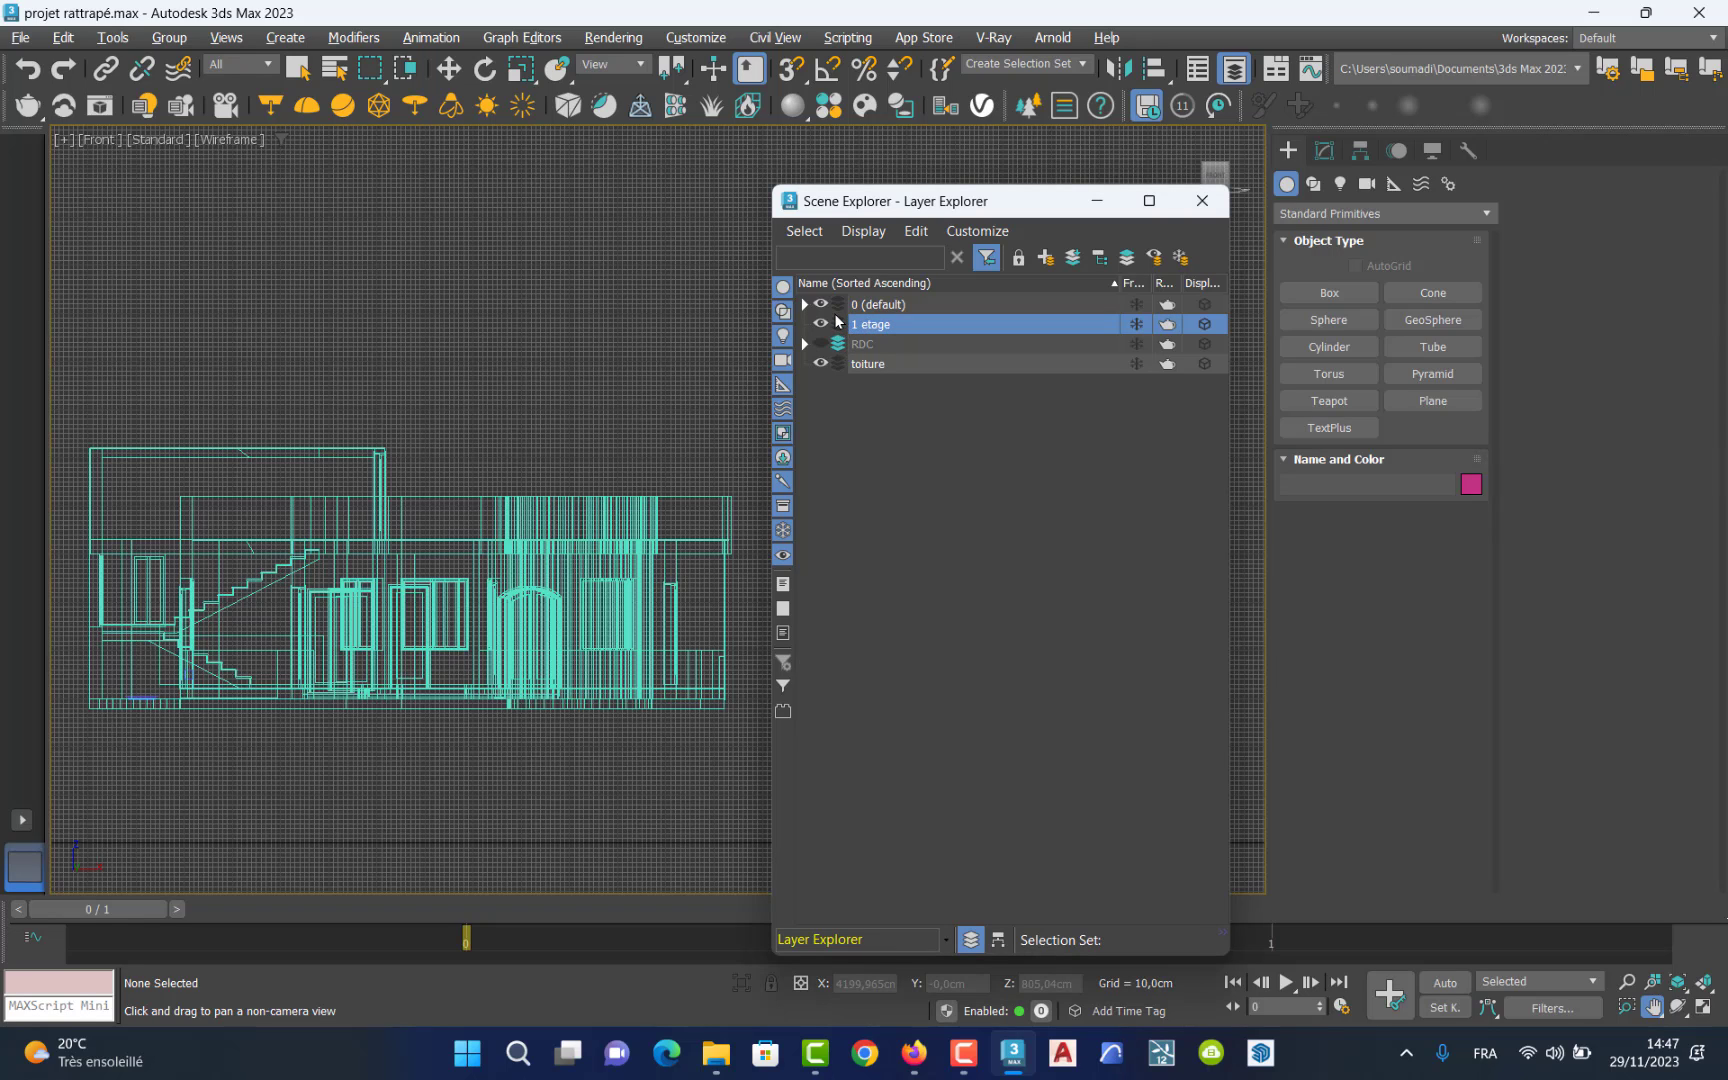
pyautogui.click(838, 305)
pyautogui.click(838, 324)
pyautogui.click(448, 68)
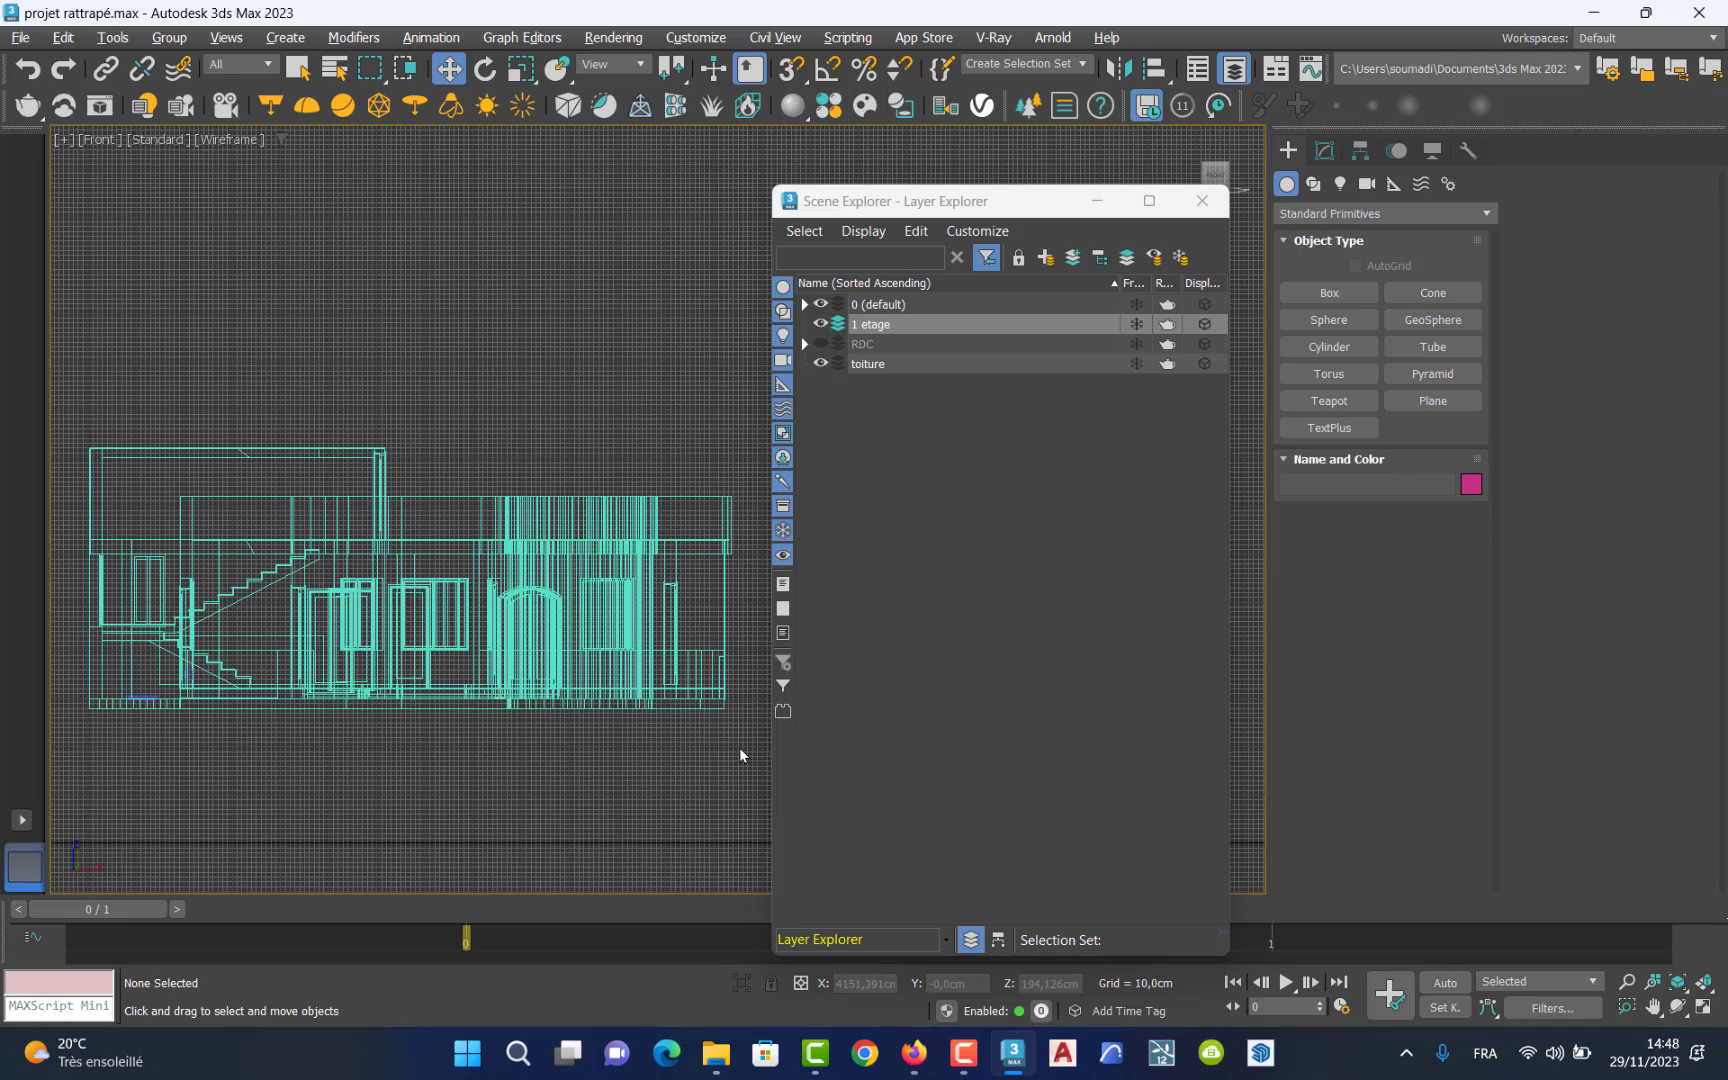
# Add all upper-floor objects below the roof parapets to the 1 etage layer, and hide that layer.
pyautogui.moveTo(742, 745); pyautogui.dragTo(50, 563)
pyautogui.moveTo(50, 568); pyautogui.dragTo(55, 568)
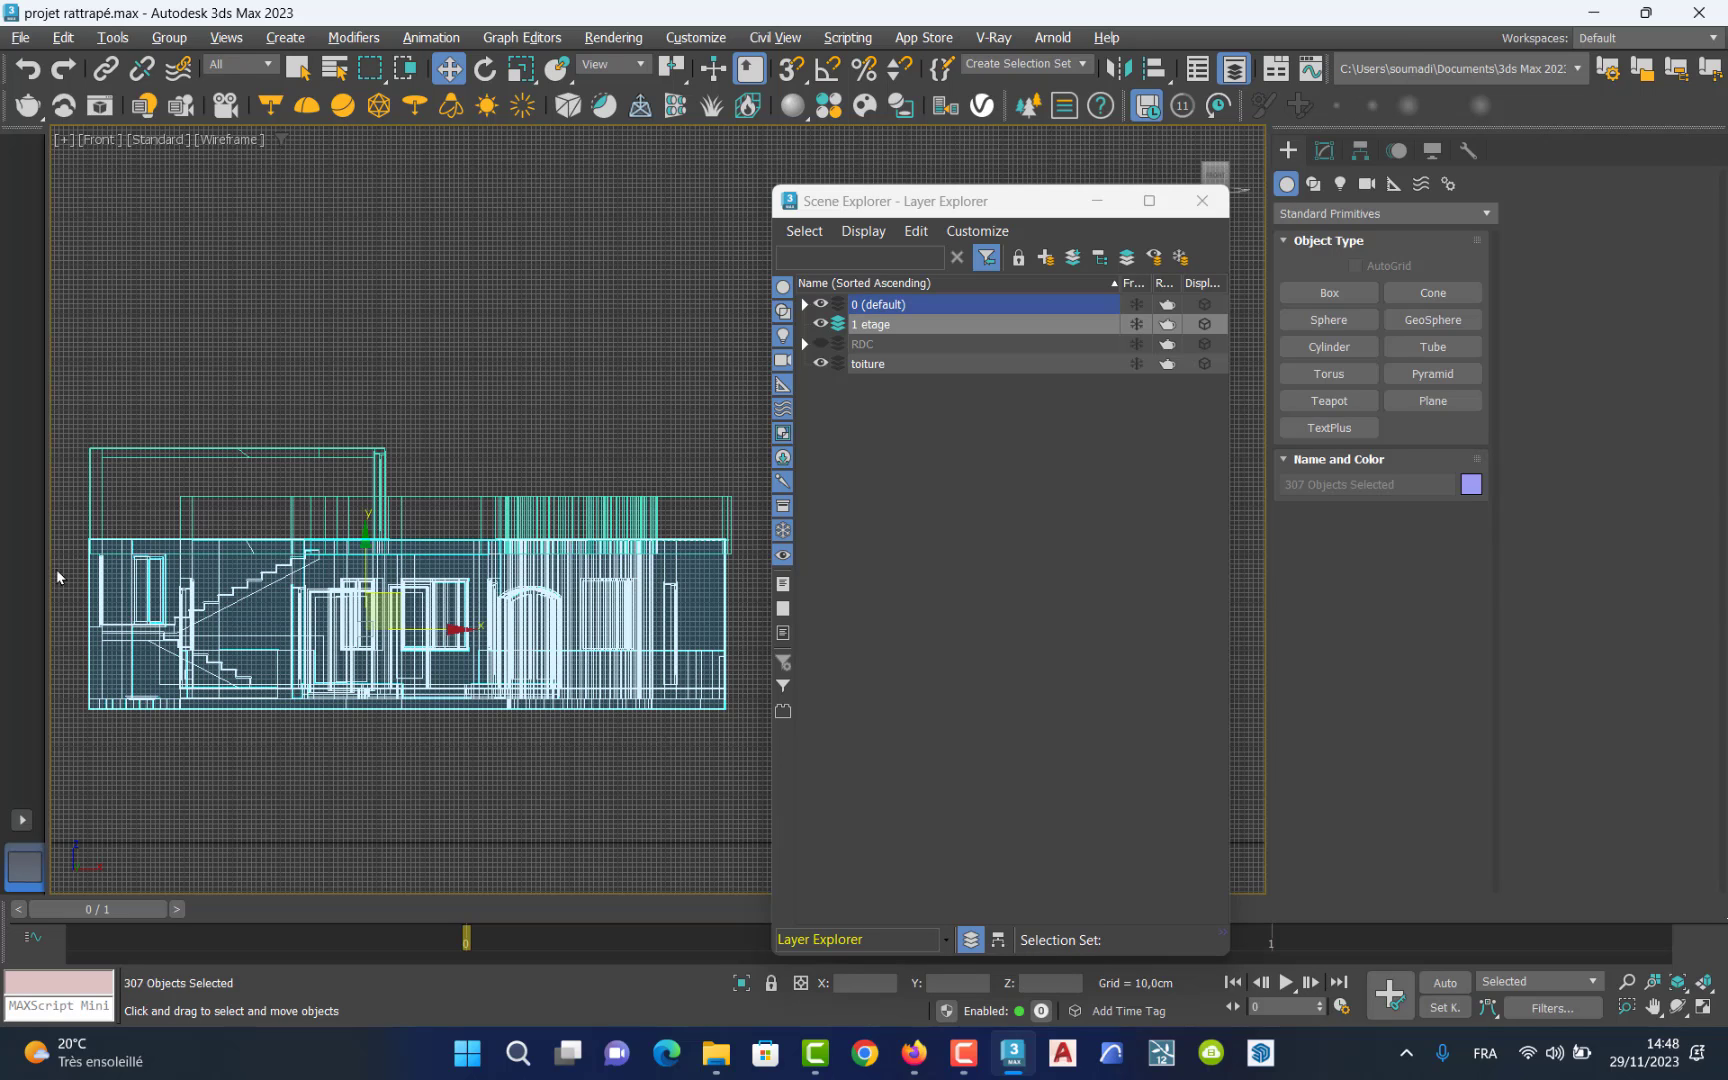
pyautogui.click(1073, 257)
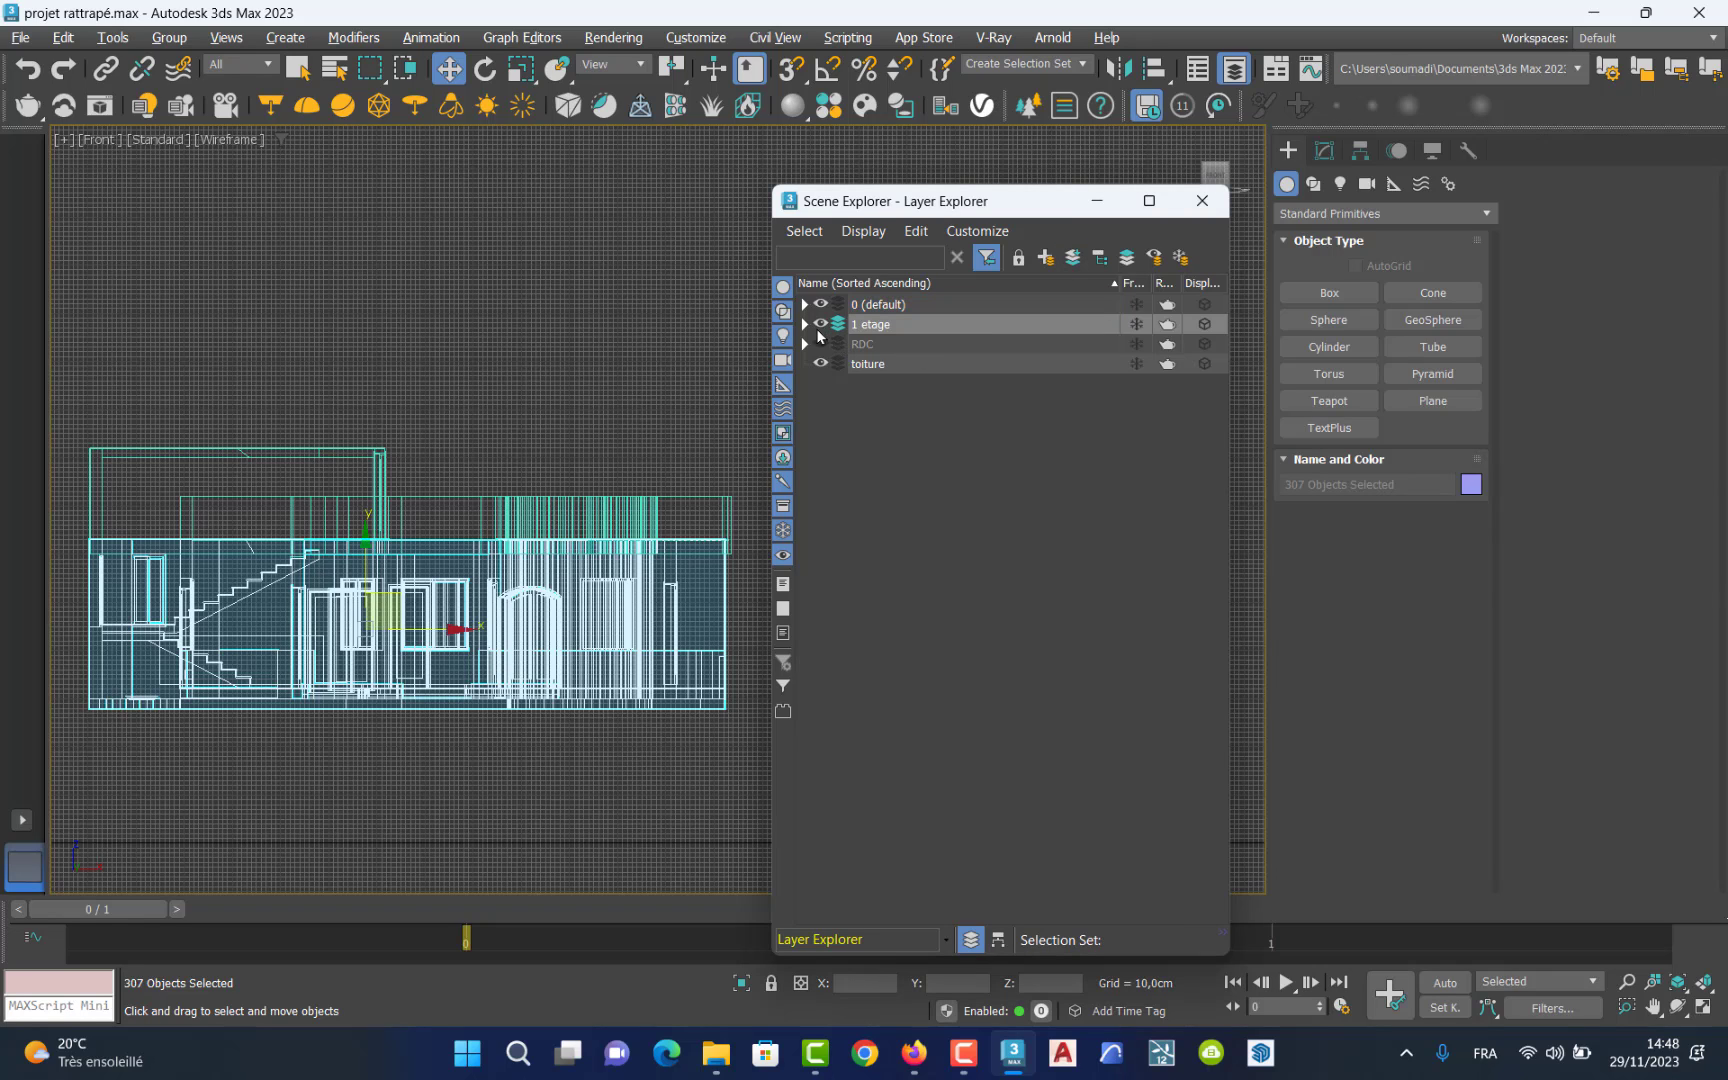
pyautogui.click(820, 325)
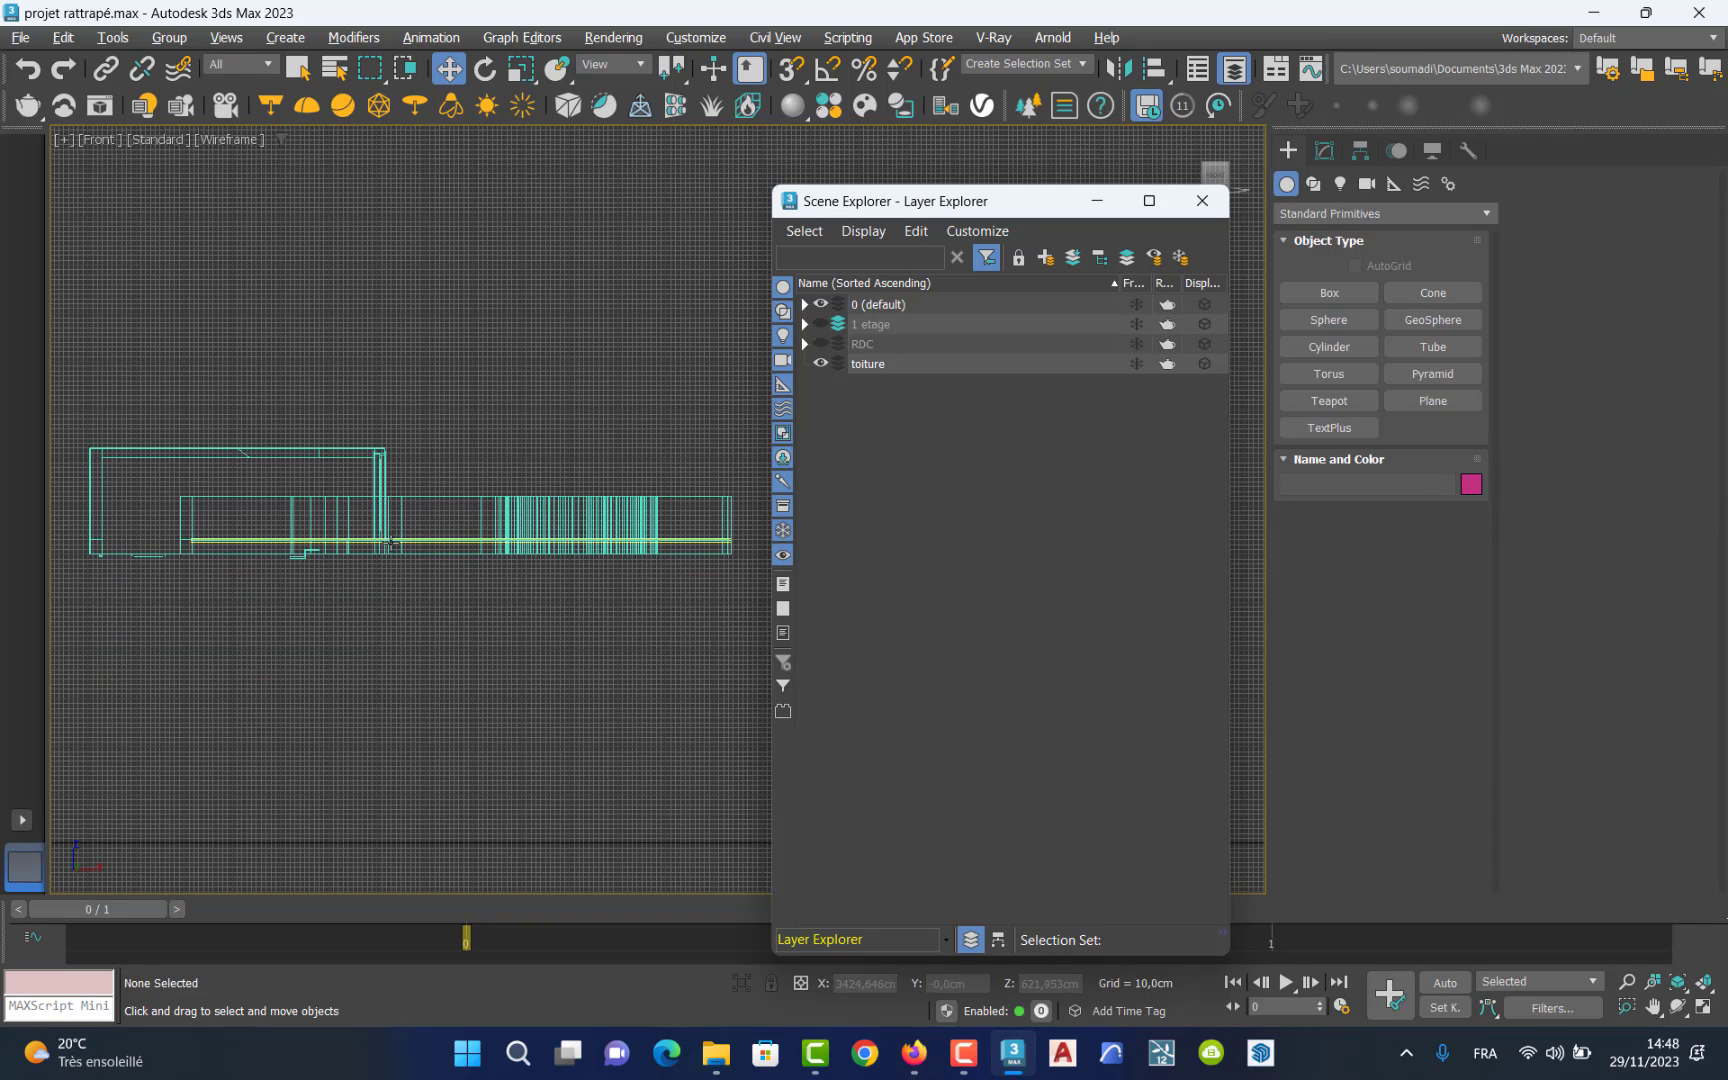
# Add the two leftover stair treads and the riser between them, at the underside of the roof, to the 1 etage layer.
pyautogui.scroll(4, 235, 556)
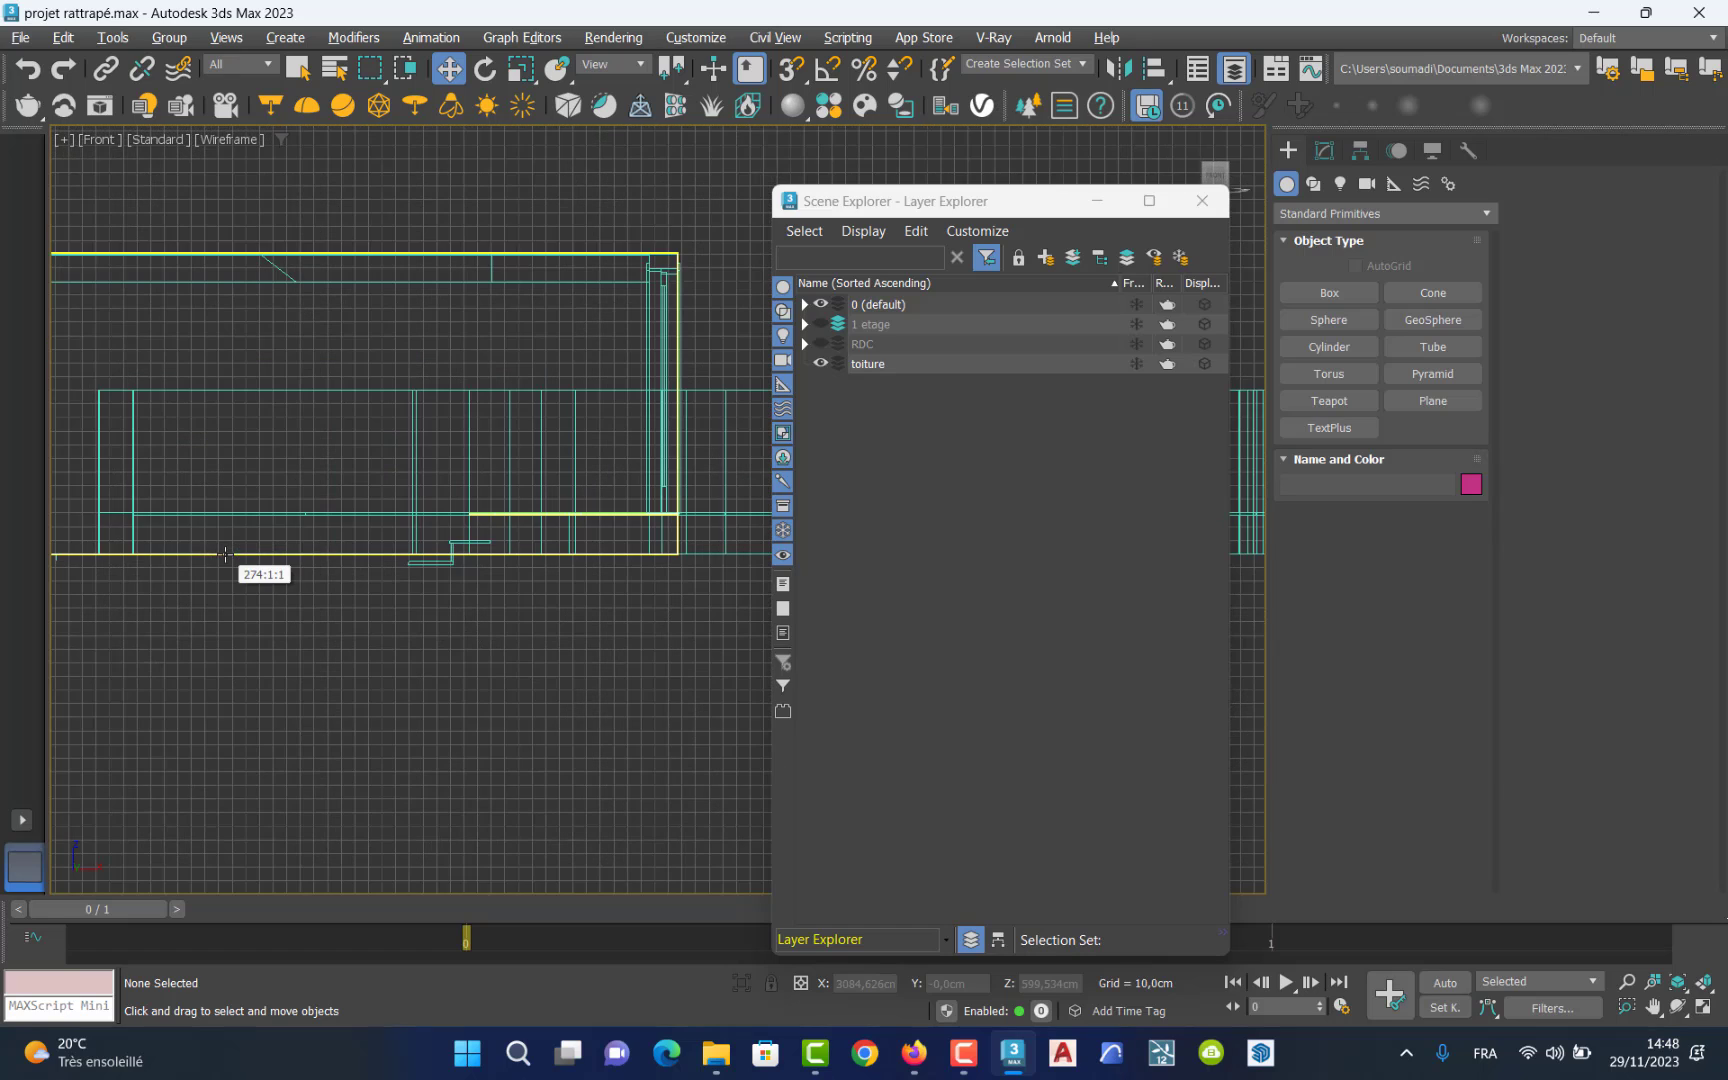
pyautogui.click(441, 561)
pyautogui.scroll(3, 468, 543)
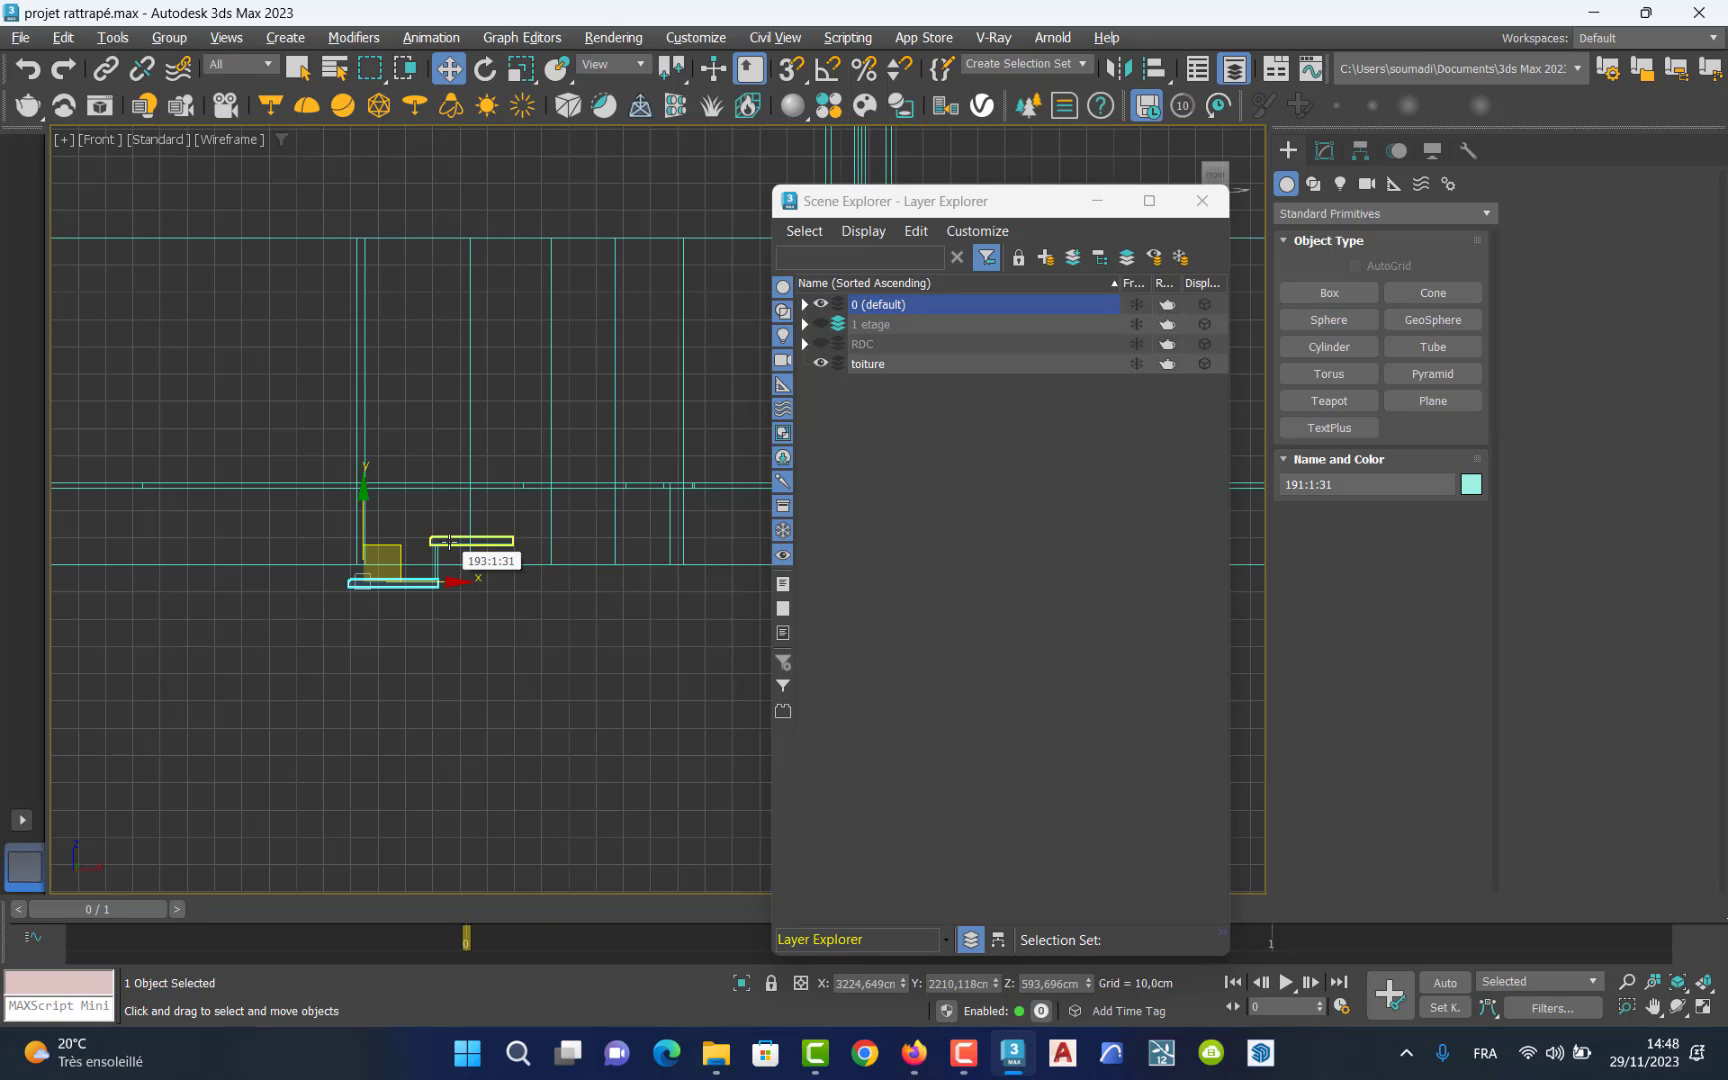
pyautogui.keyDown('ctrl'); pyautogui.click(450, 541); pyautogui.keyUp('ctrl')
pyautogui.scroll(4, 436, 560)
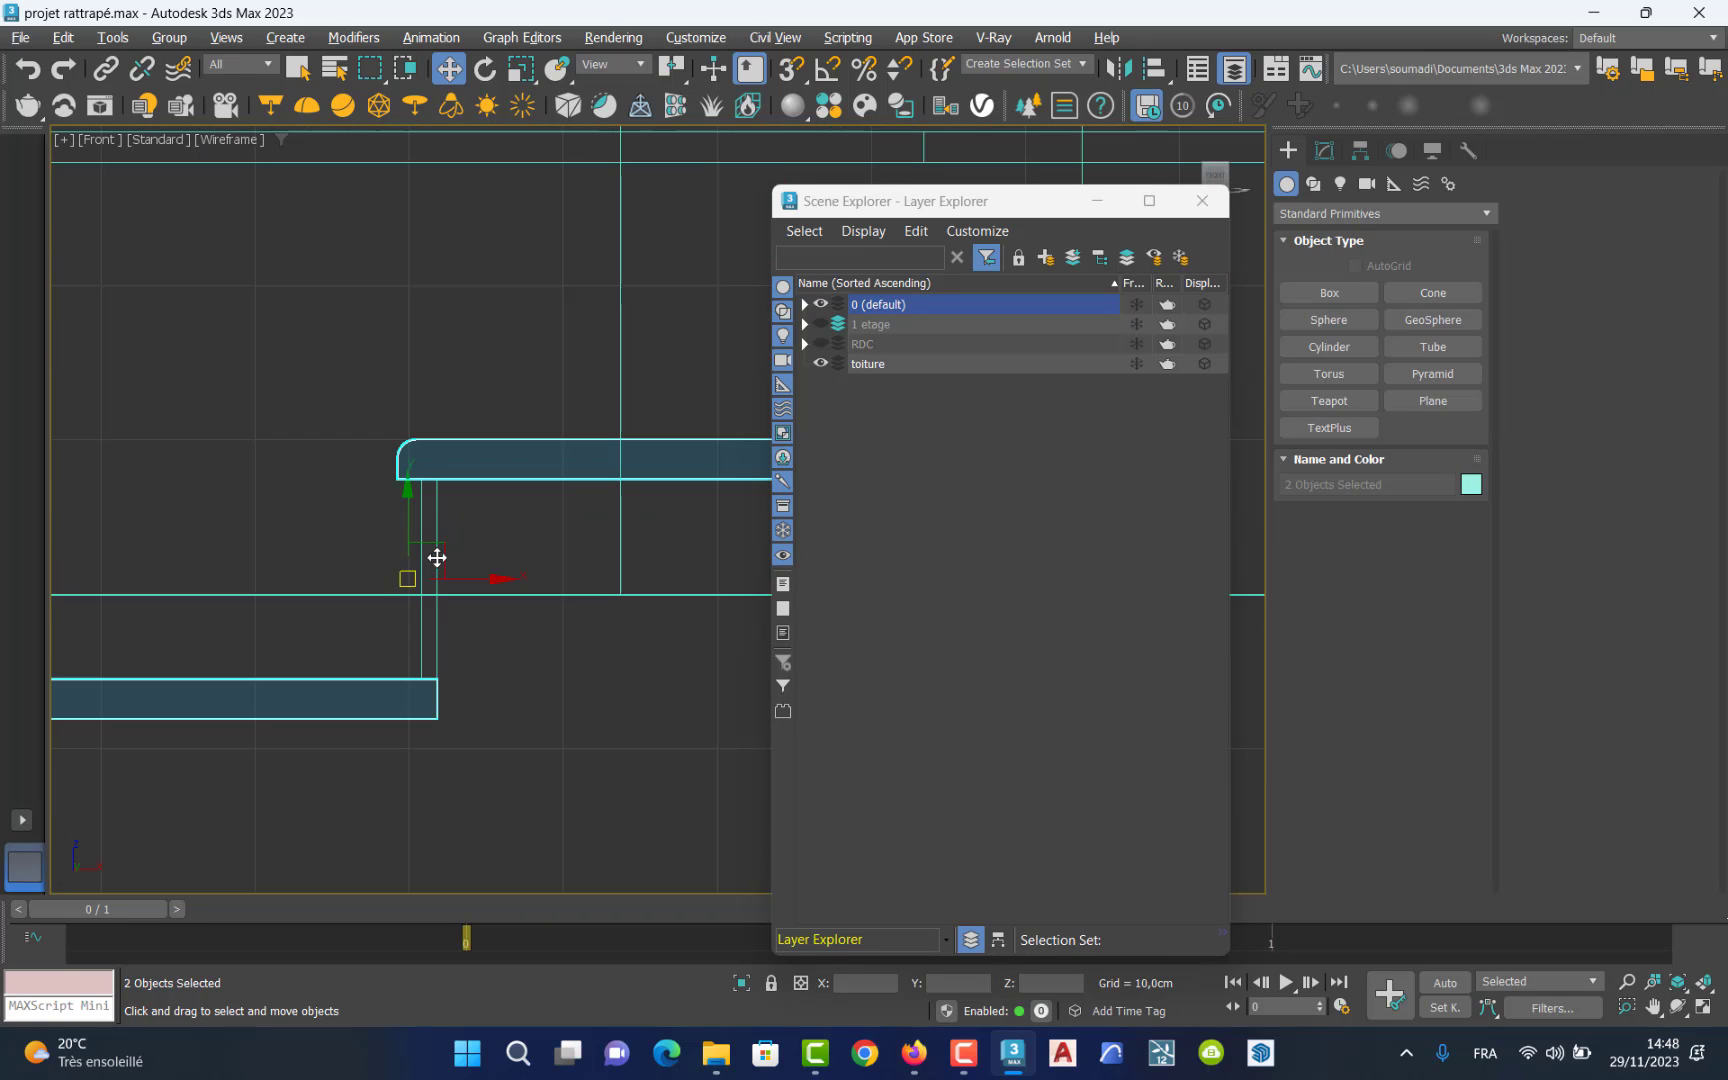
pyautogui.keyDown('ctrl'); pyautogui.click(436, 633); pyautogui.keyUp('ctrl')
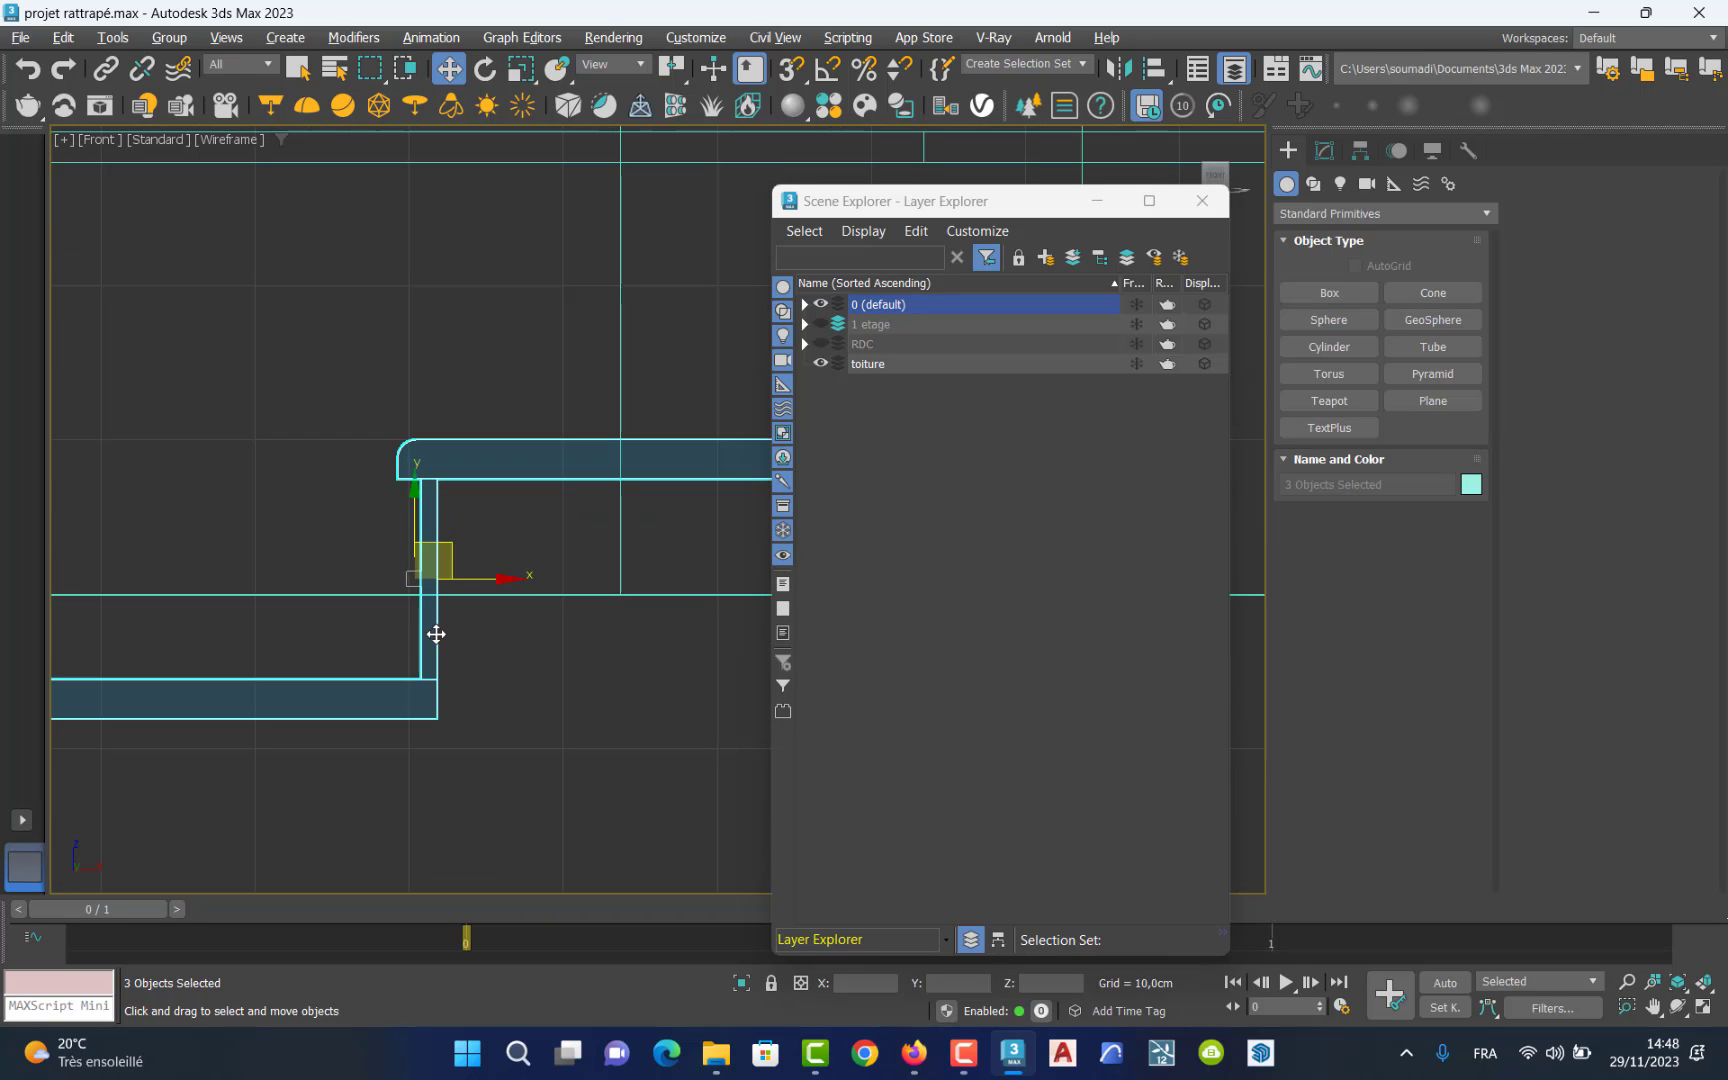
pyautogui.click(1070, 258)
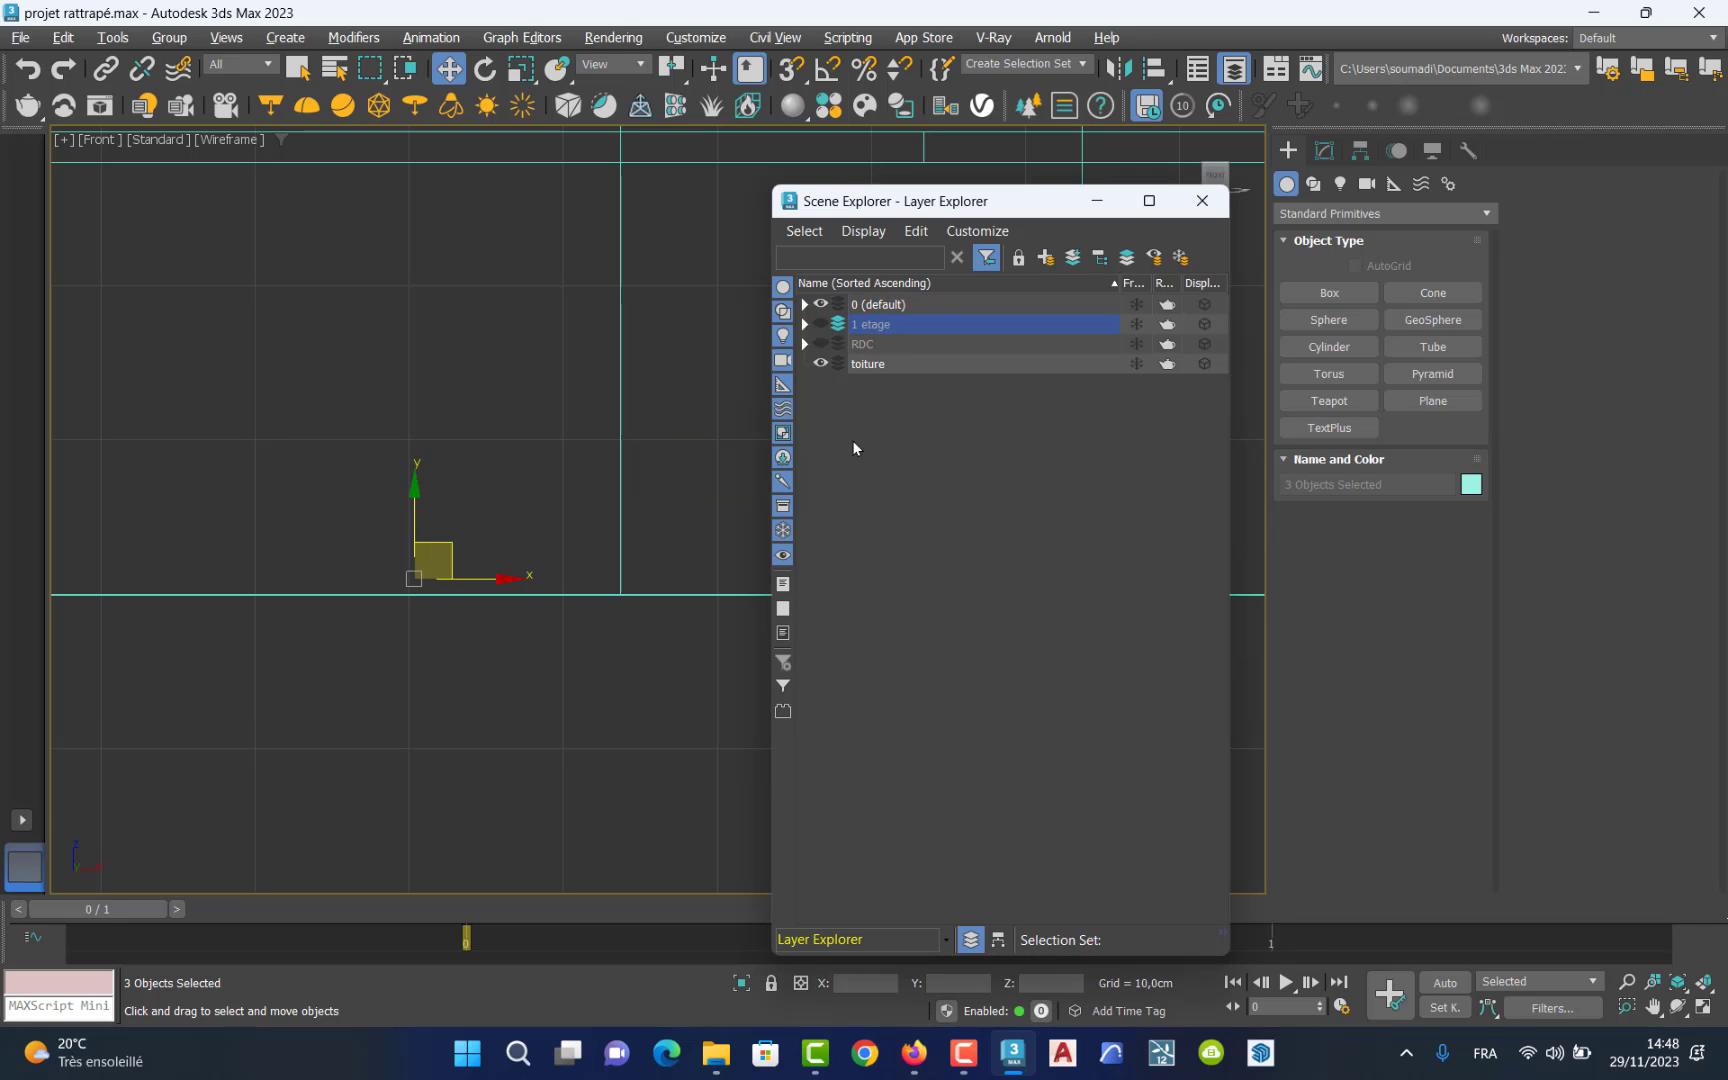
pyautogui.click(513, 671)
# Add the leftover thin flat object just below the roof's left part to the 1 etage layer.
pyautogui.scroll(-5, 513, 671)
pyautogui.scroll(-2, 512, 668)
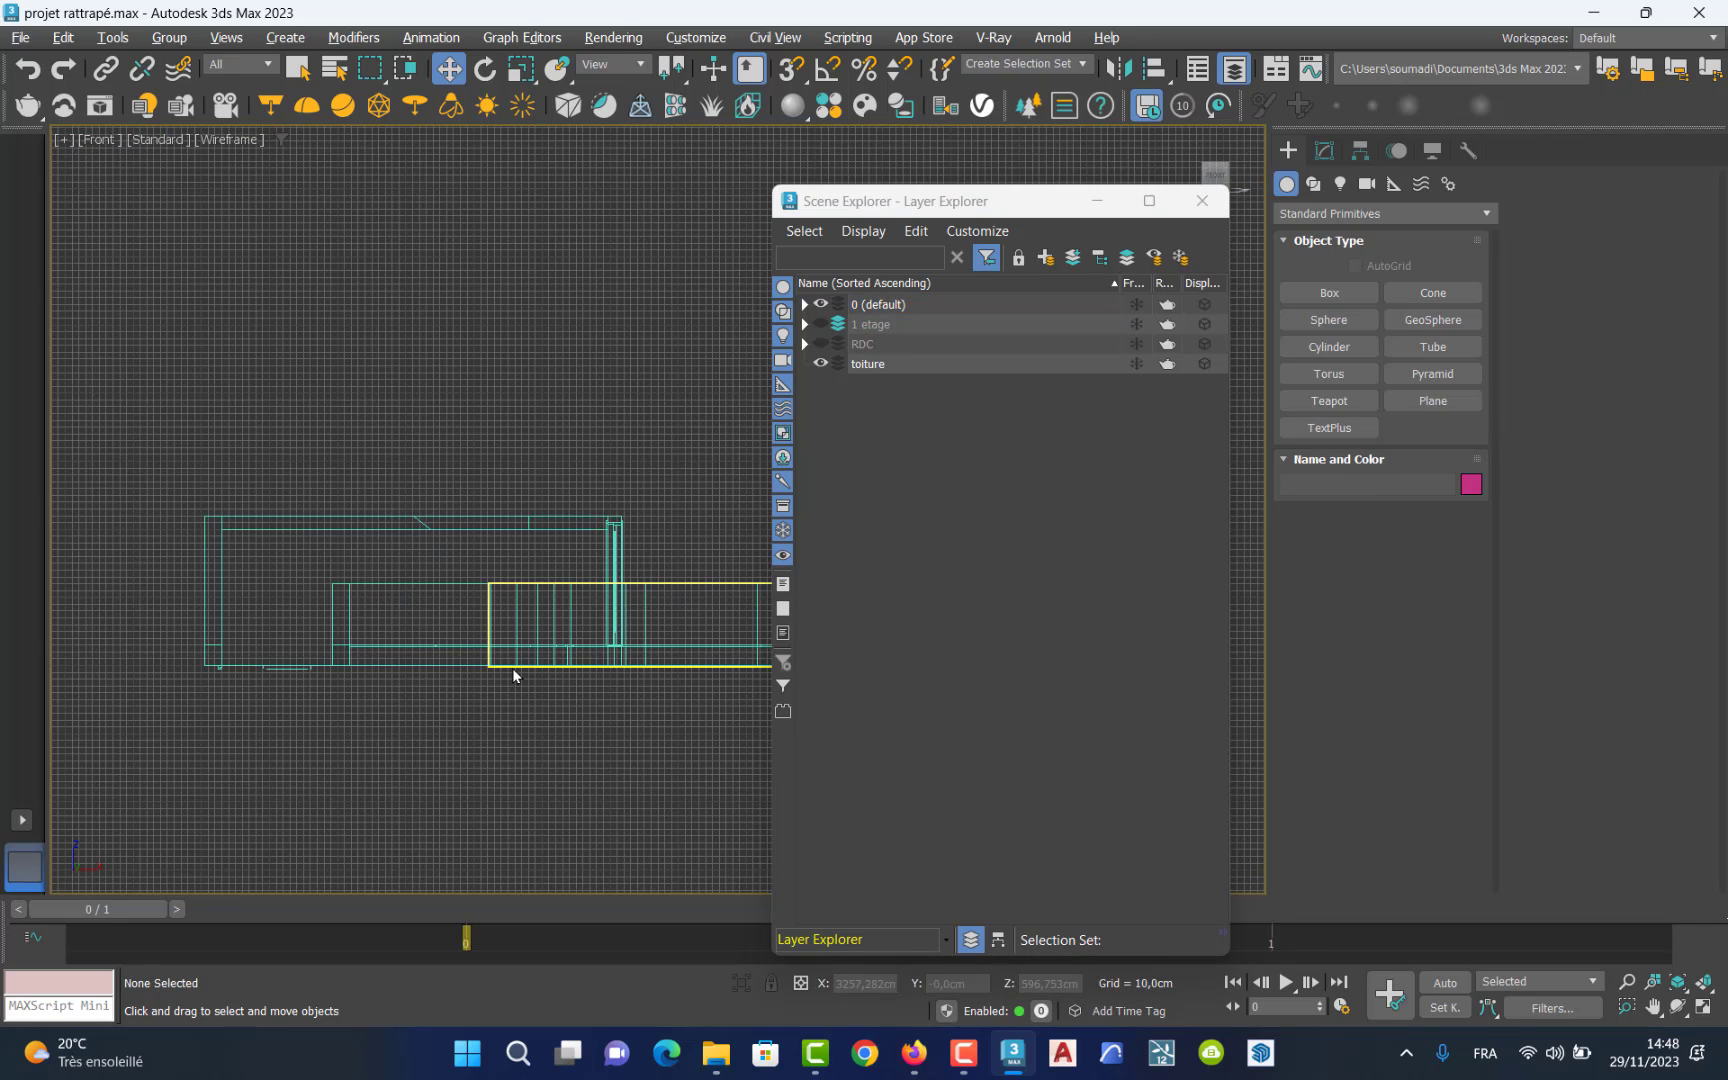
pyautogui.scroll(5, 285, 660)
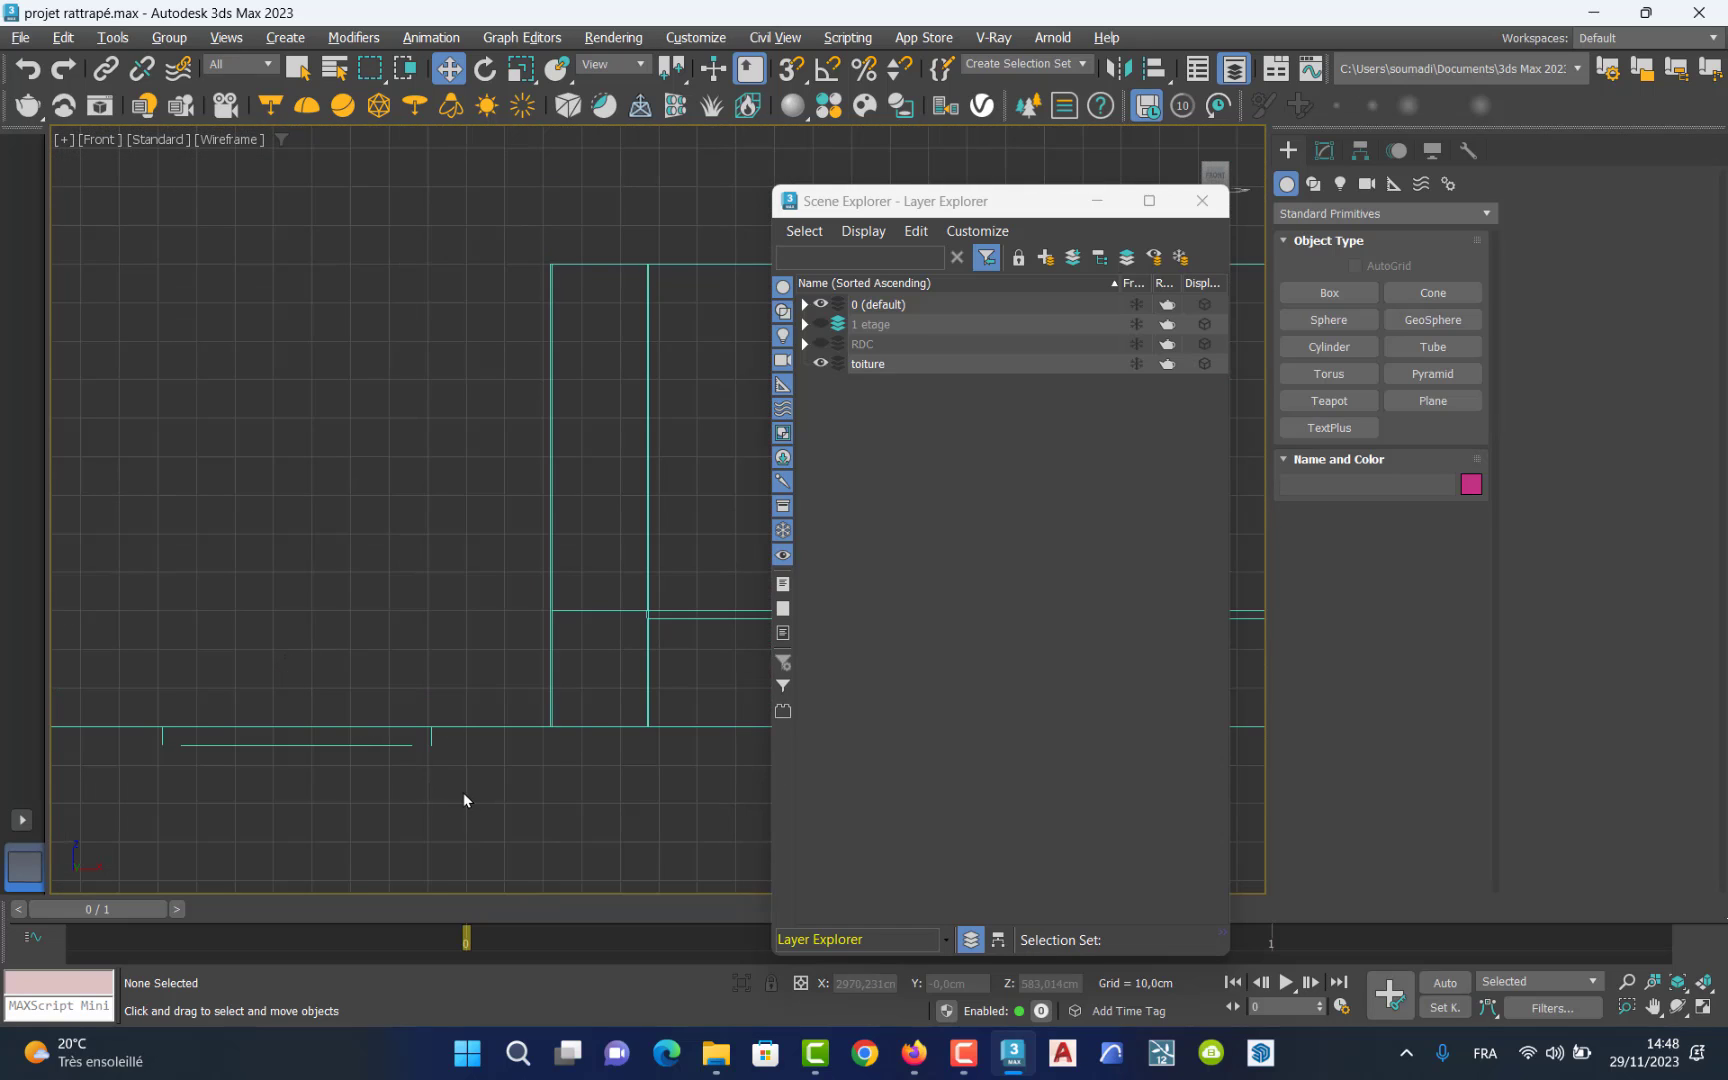
pyautogui.moveTo(438, 805); pyautogui.dragTo(109, 738)
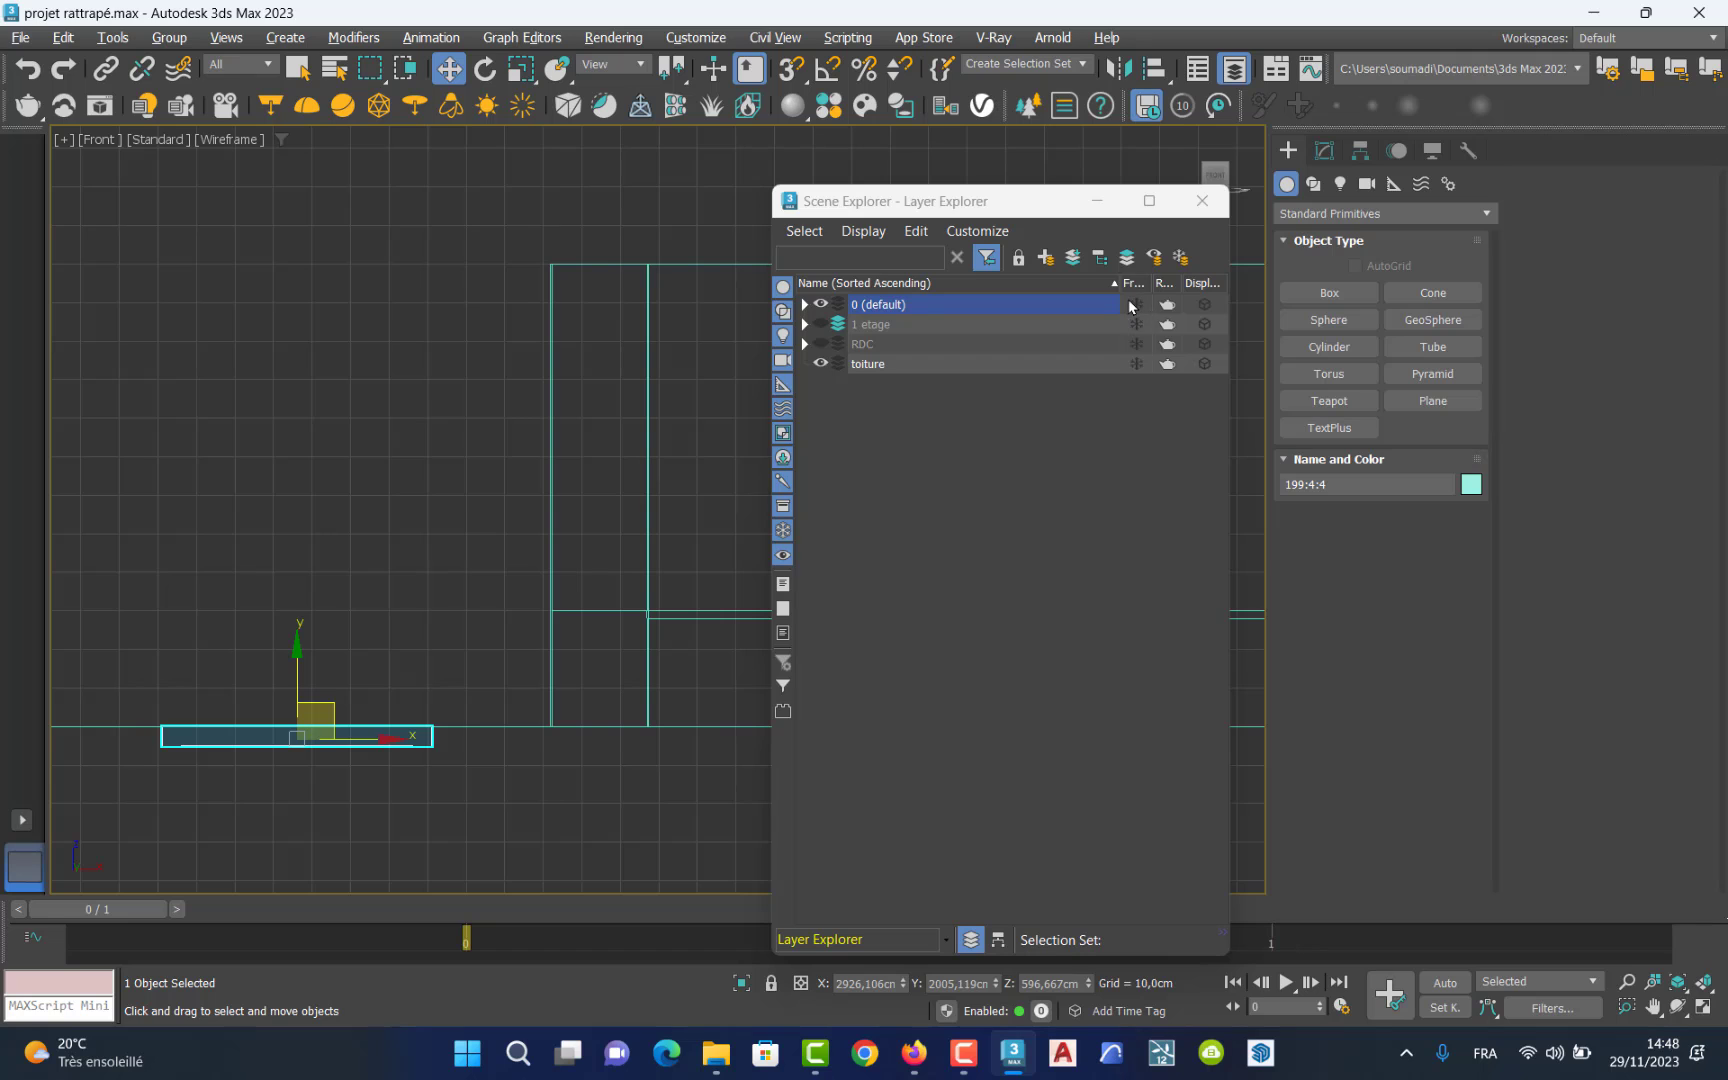
pyautogui.click(1072, 257)
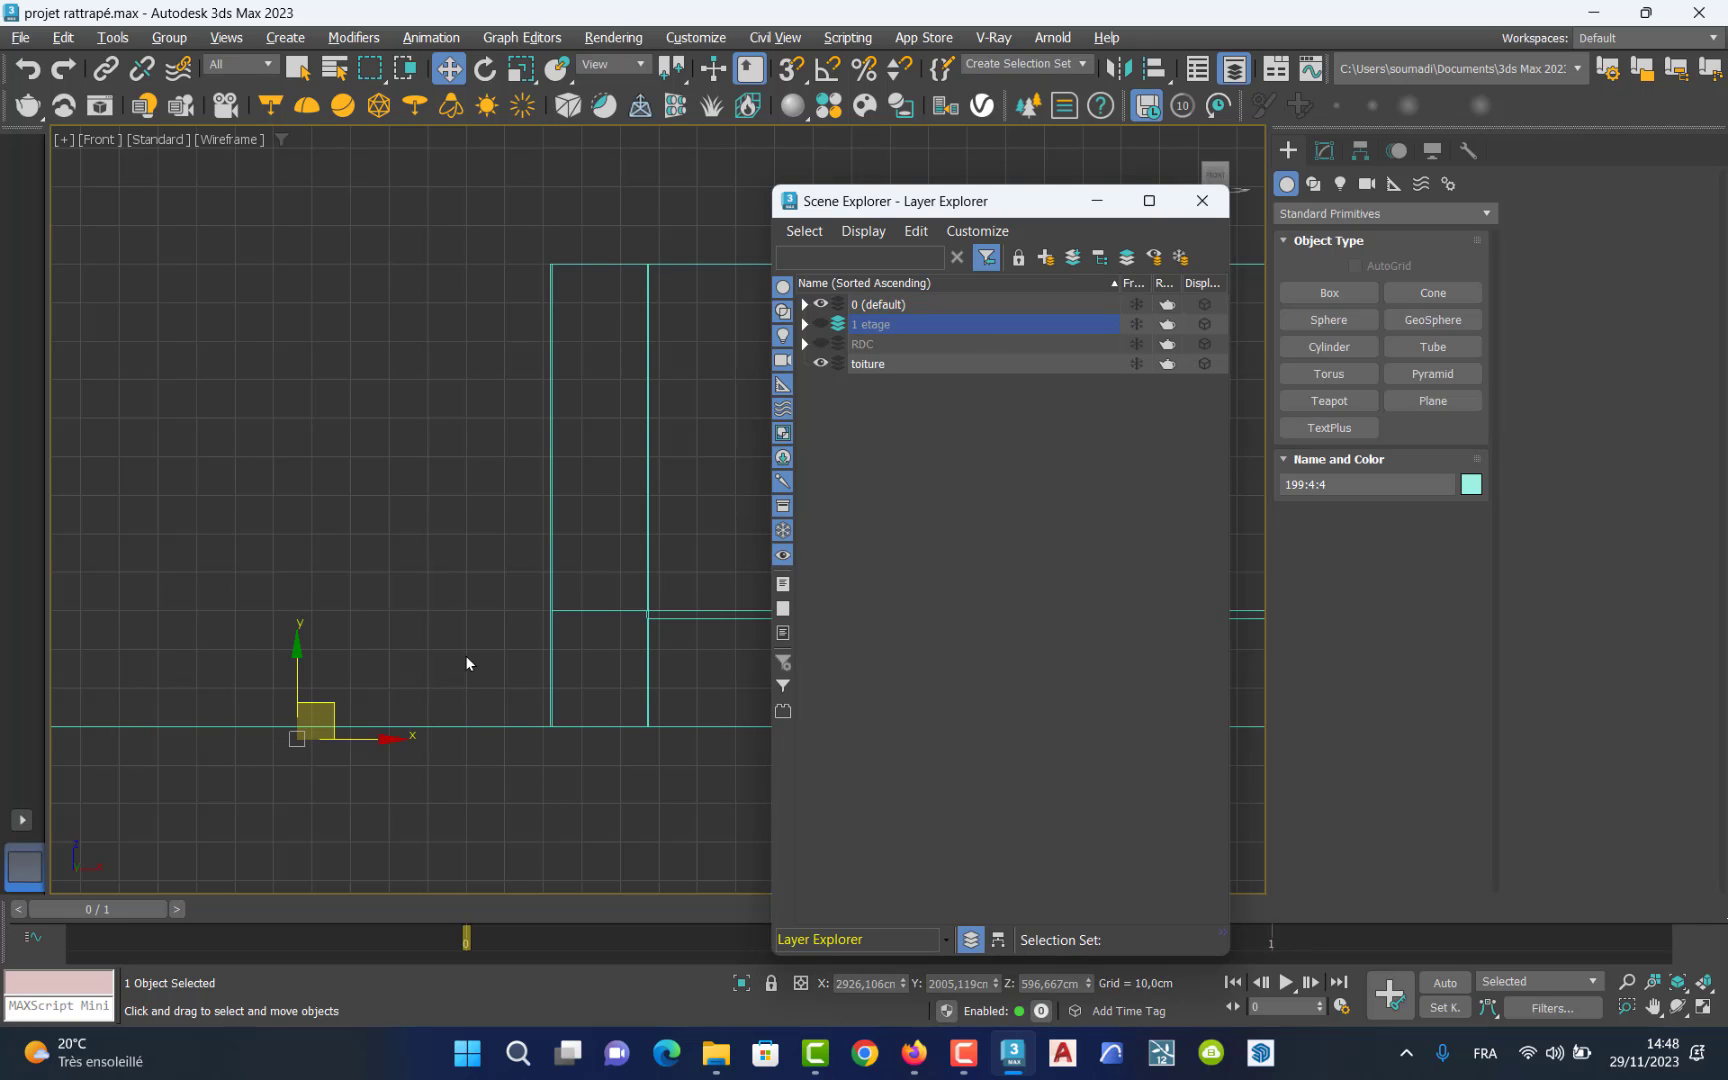
pyautogui.click(491, 756)
# Make toiture the active layer and add all remaining roof objects to it.
pyautogui.scroll(-5, 491, 755)
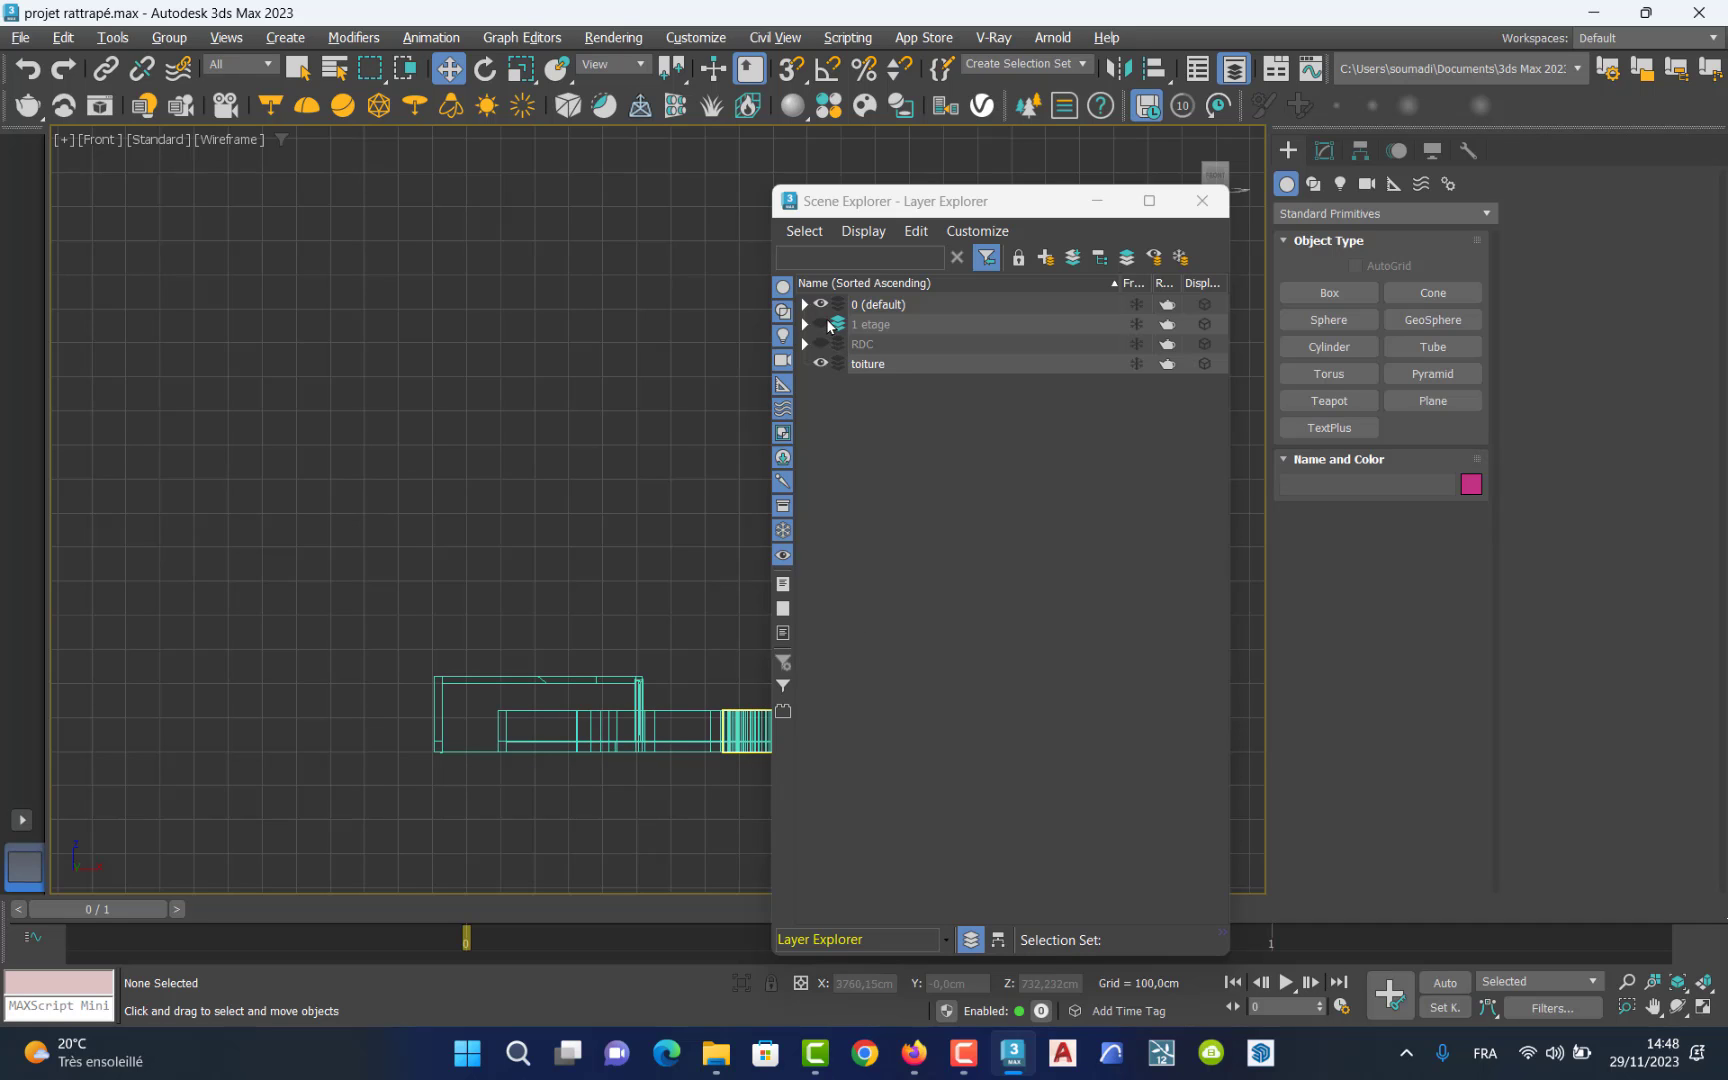
pyautogui.scroll(-5, 705, 775)
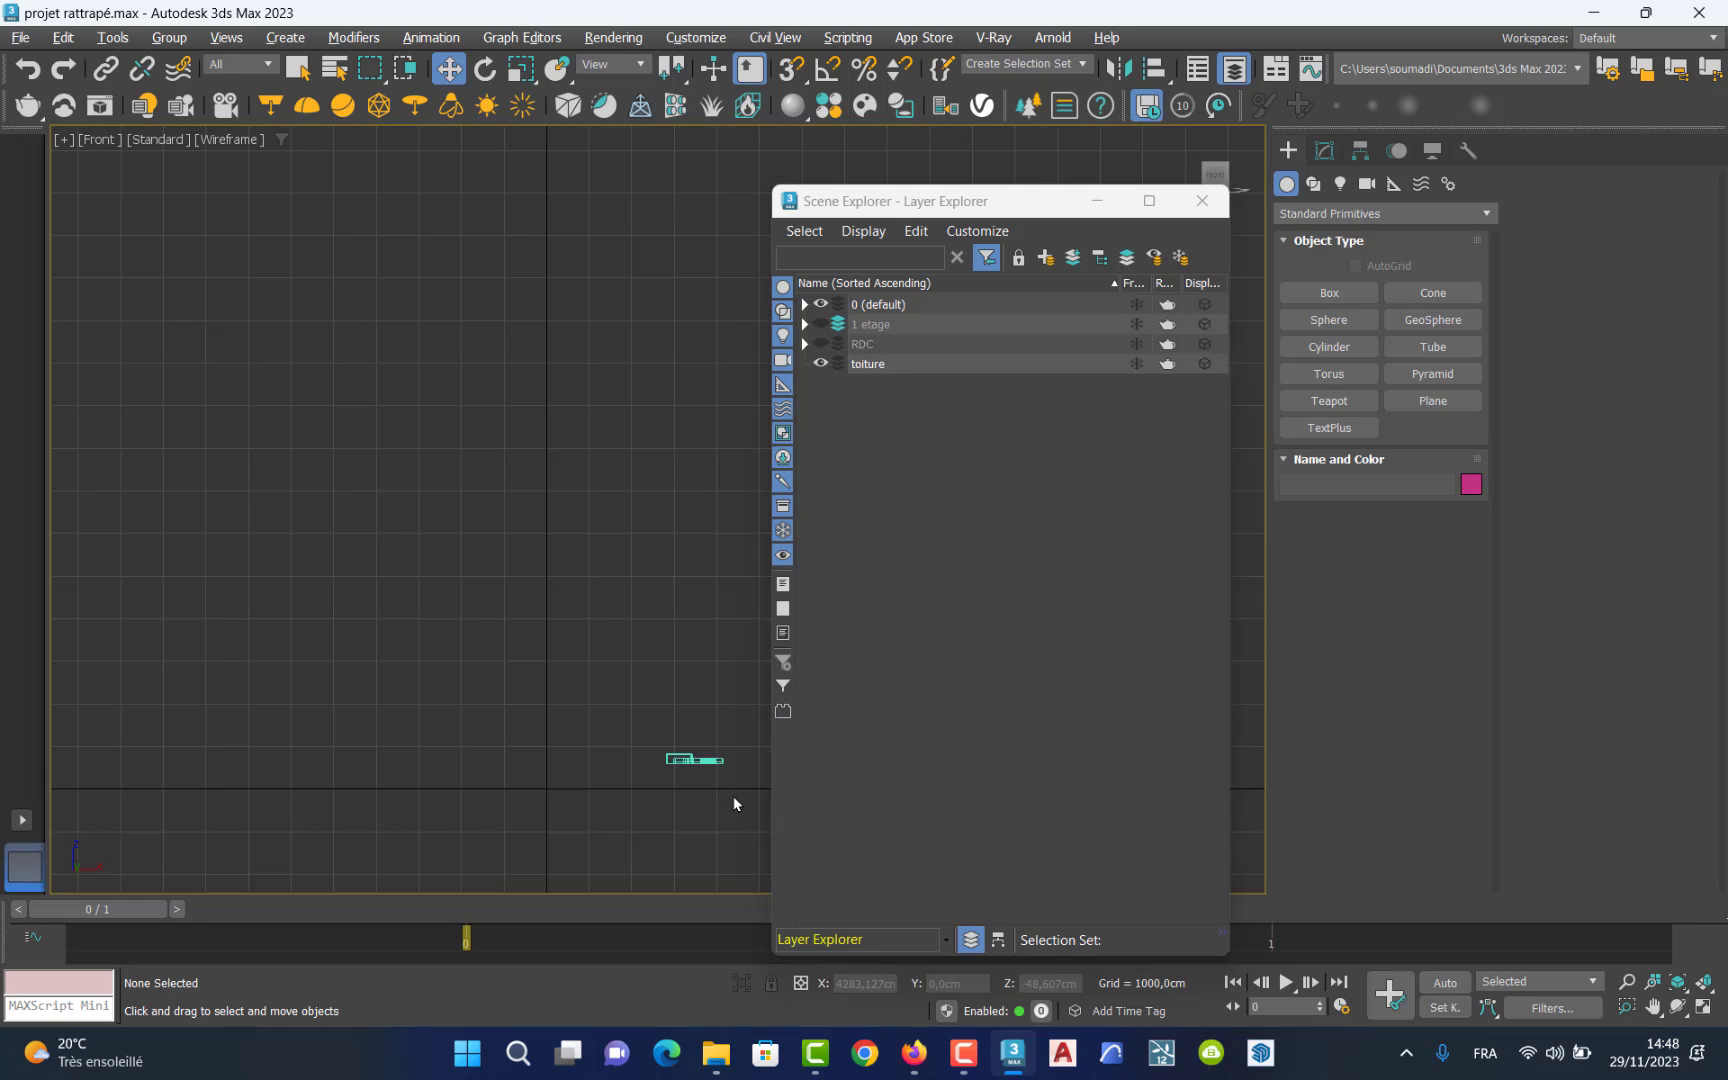
pyautogui.moveTo(741, 806); pyautogui.dragTo(609, 737)
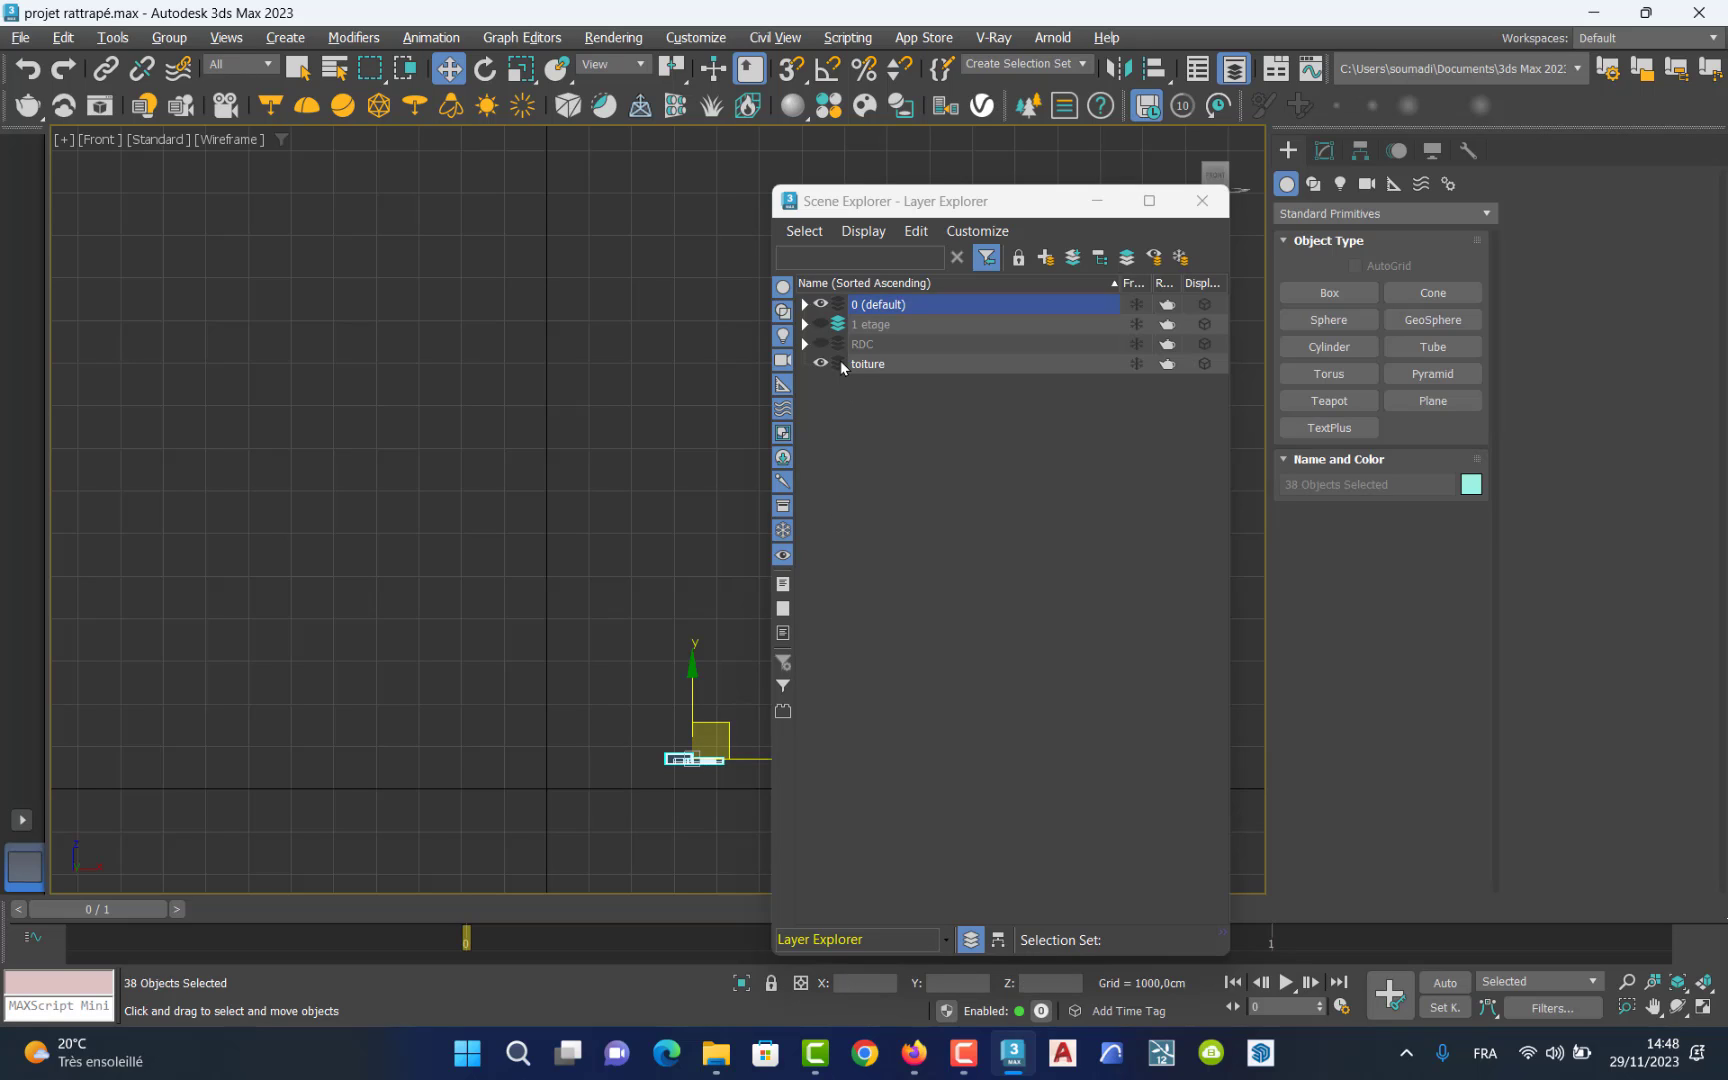
pyautogui.click(839, 364)
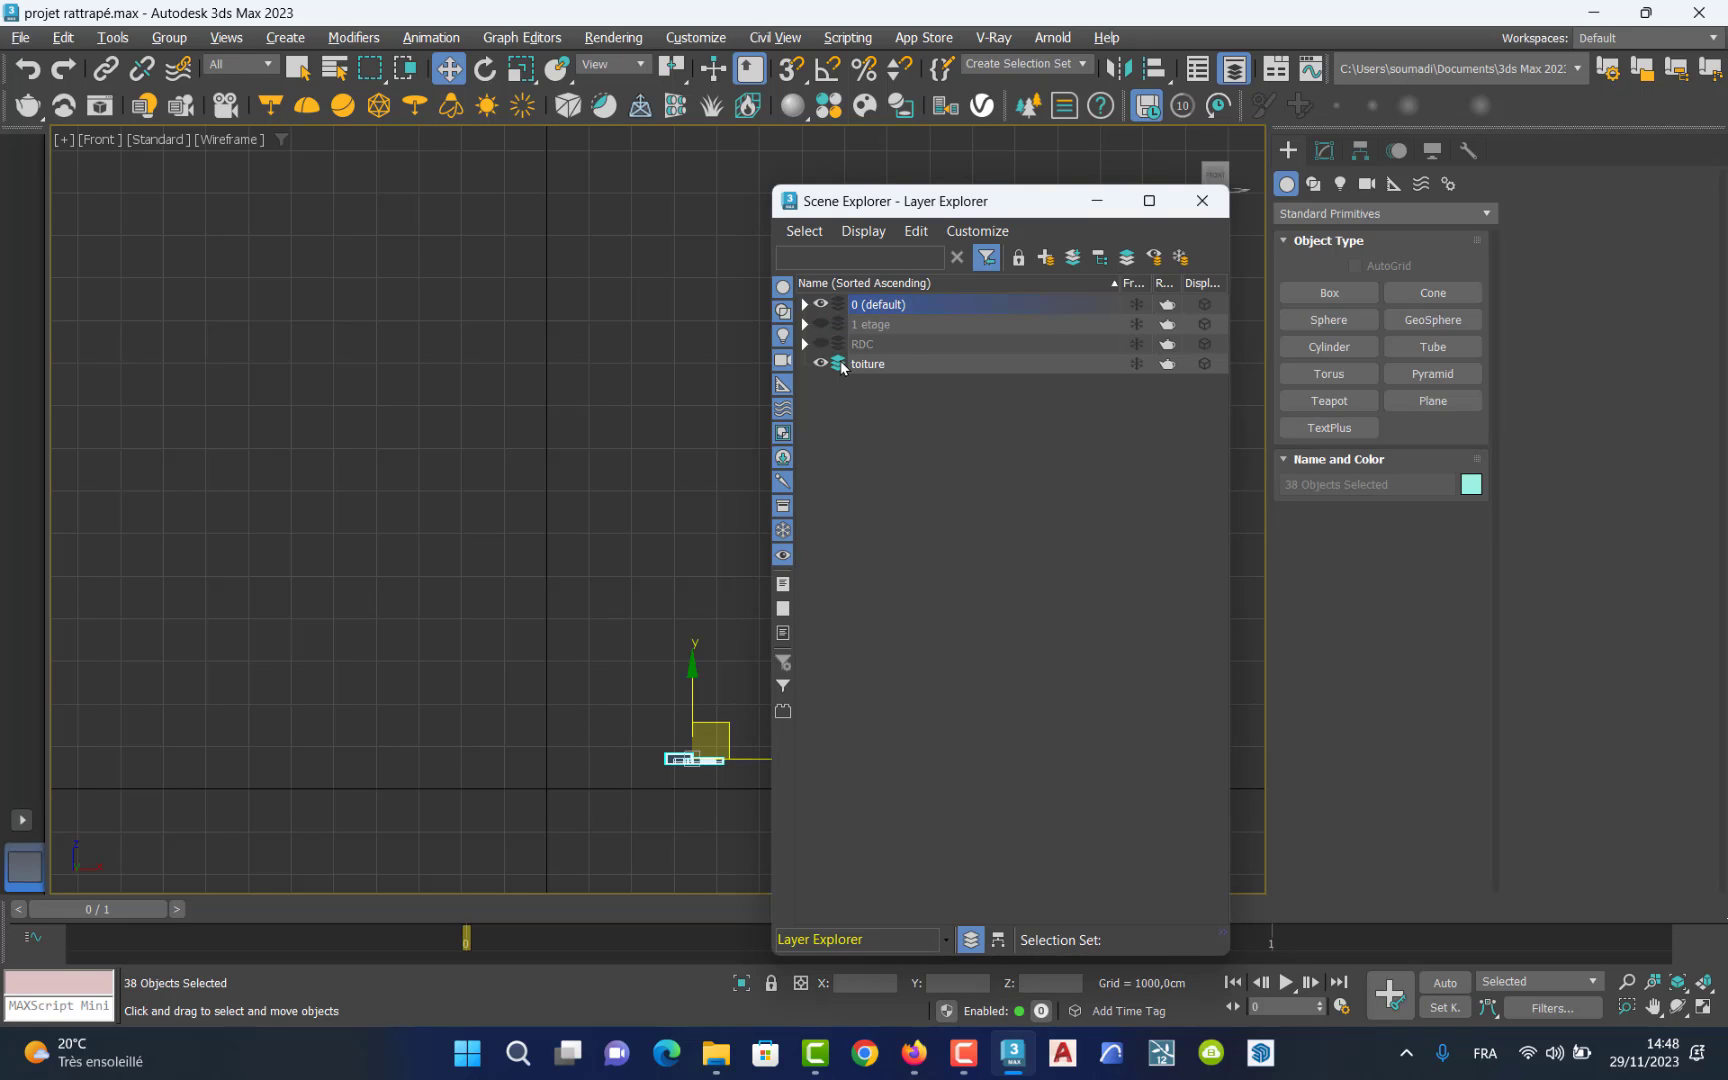
pyautogui.click(1074, 258)
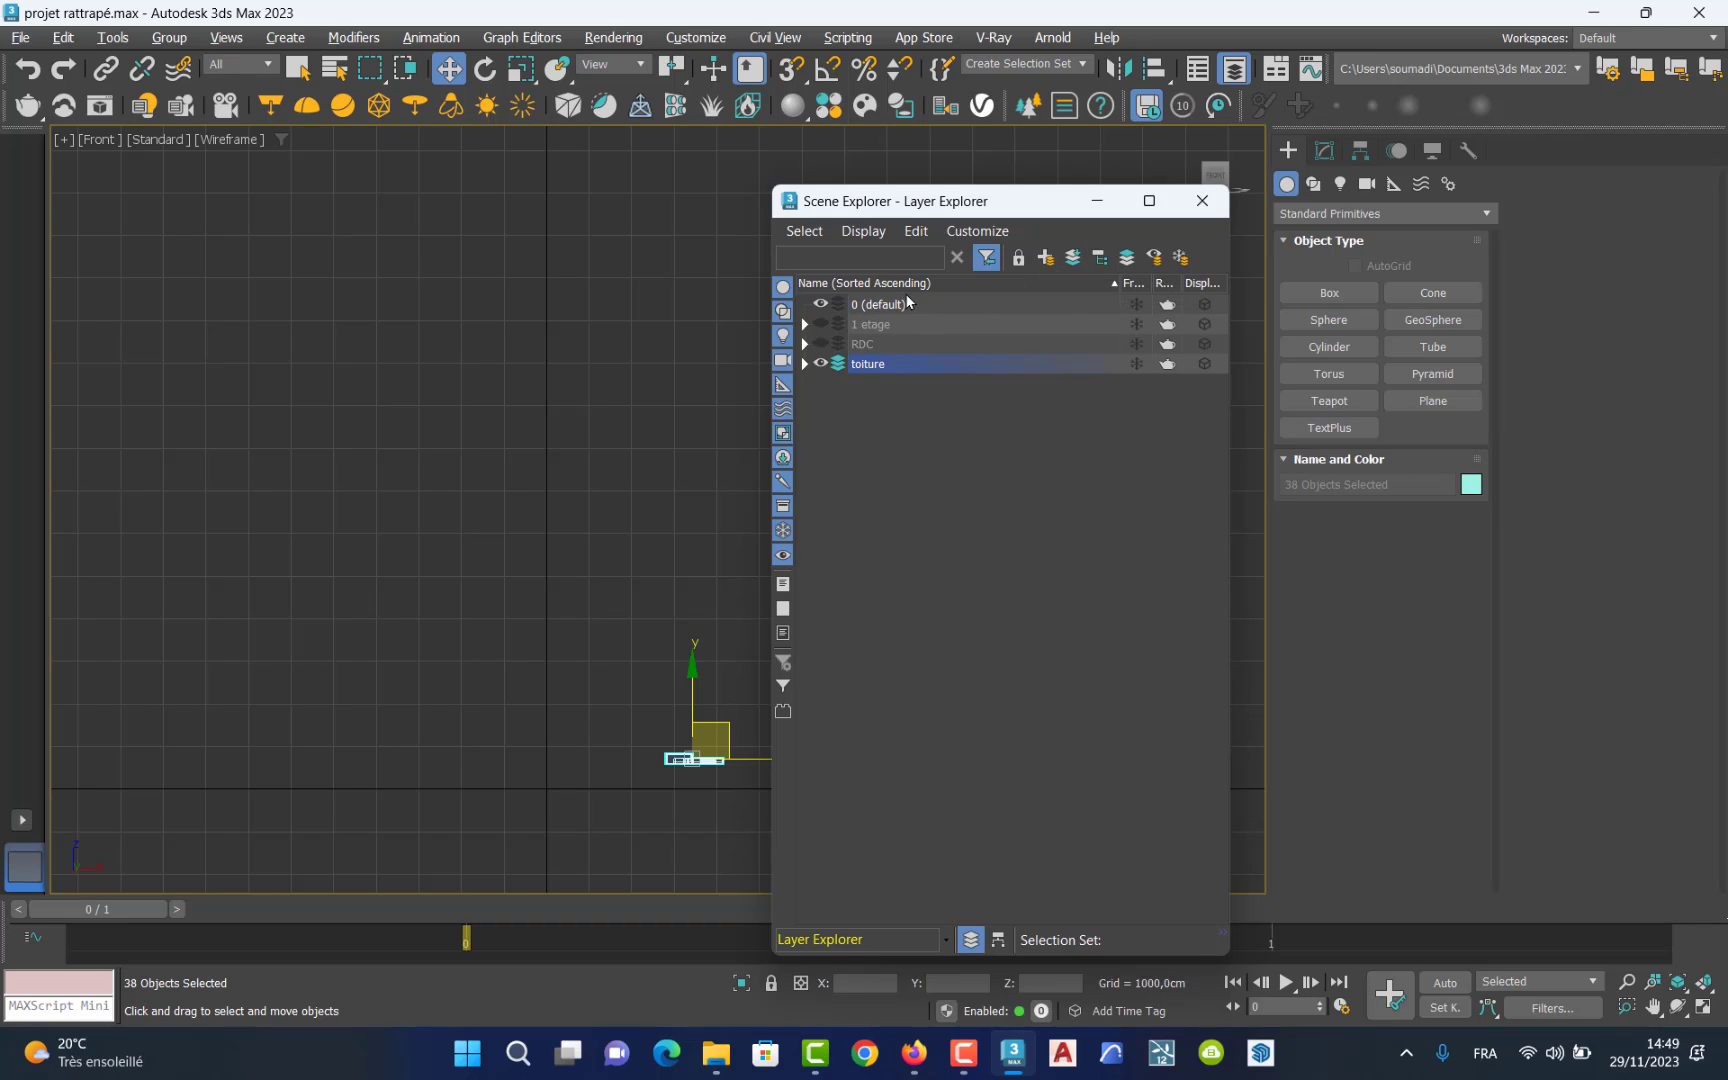
# Show the RDC and 1 etage layers again and clear the selection.
pyautogui.click(820, 344)
pyautogui.click(820, 324)
pyautogui.click(699, 847)
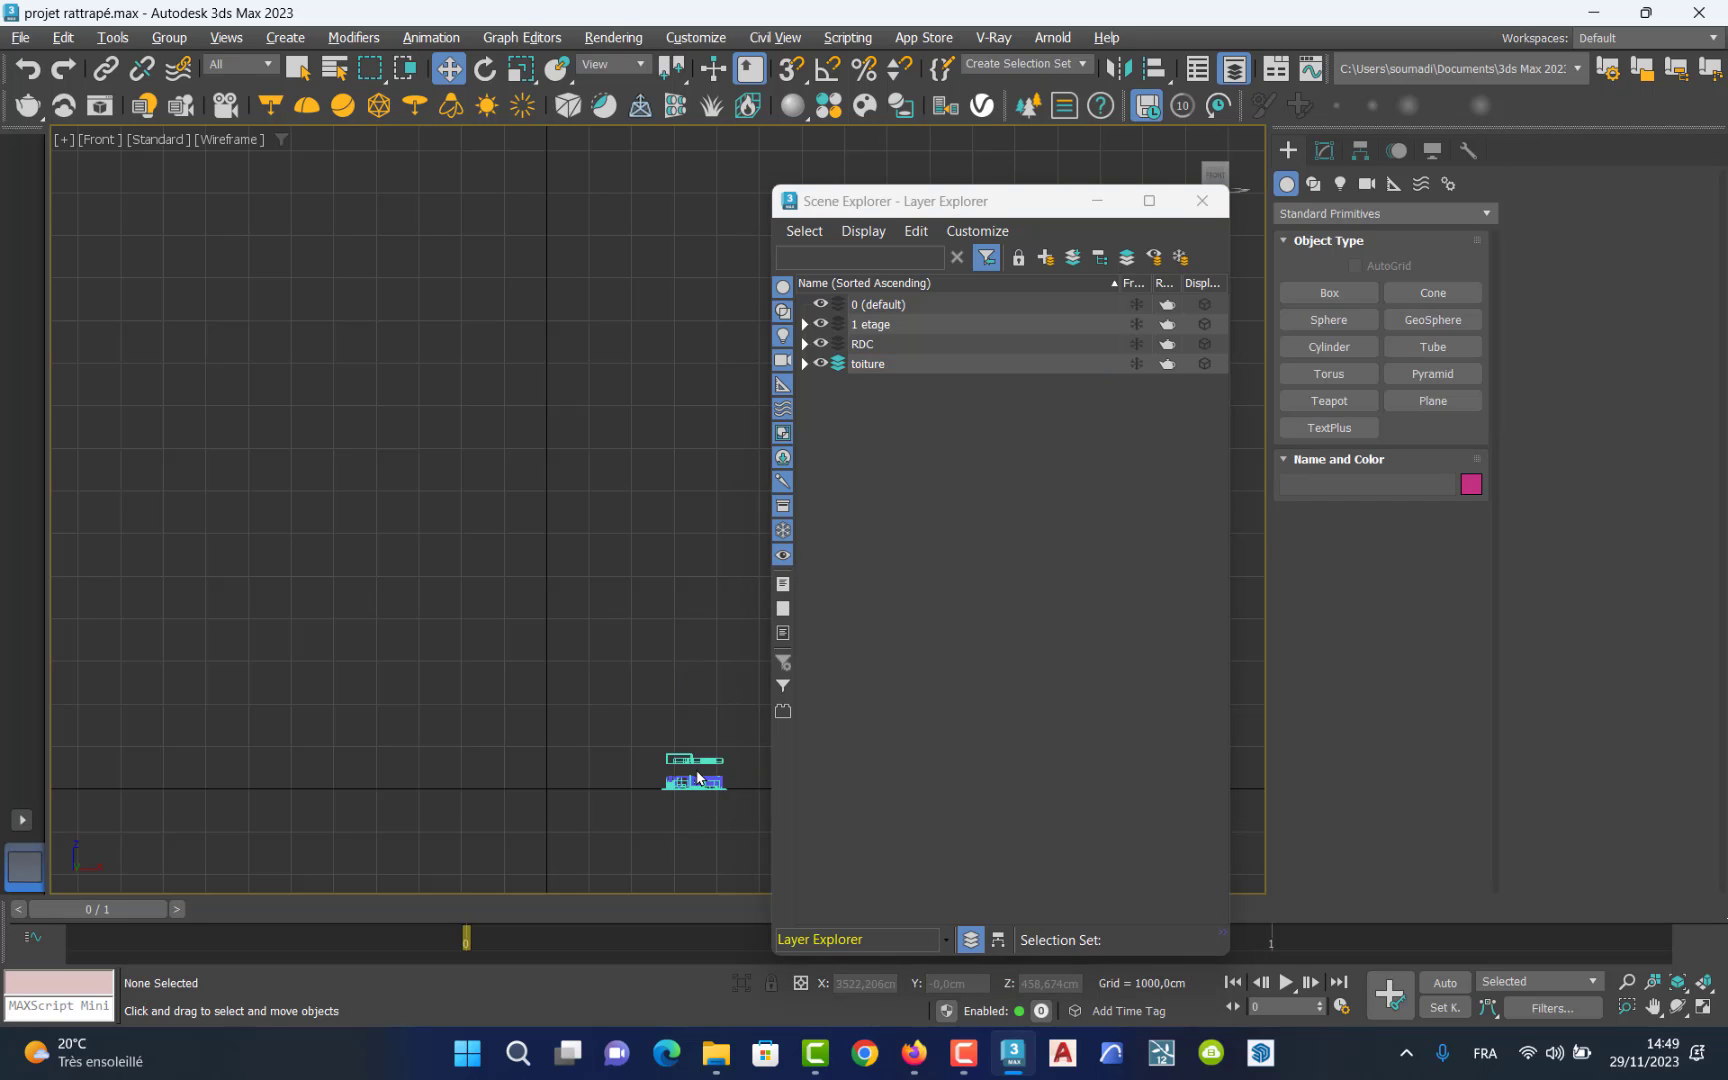
pyautogui.scroll(5, 697, 776)
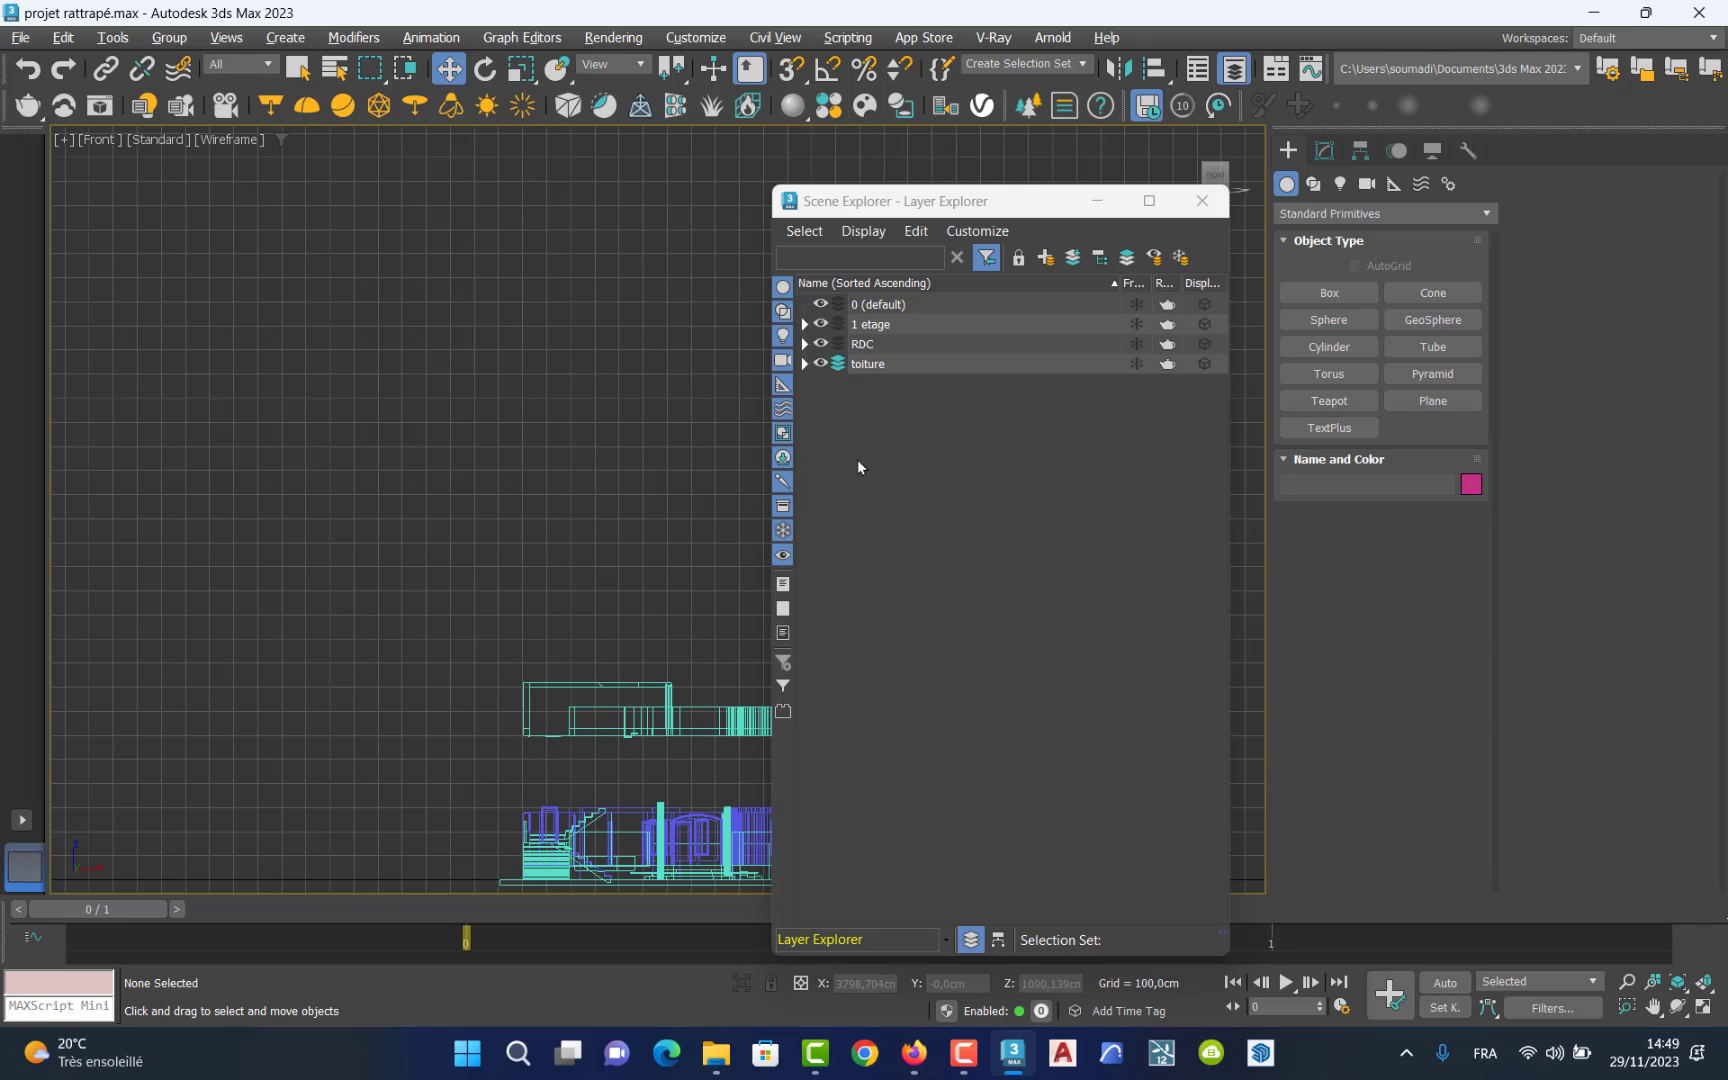
# Unhide all the individual objects inside the 1 etage layer, collapse the layer and clear the selection.
pyautogui.click(803, 325)
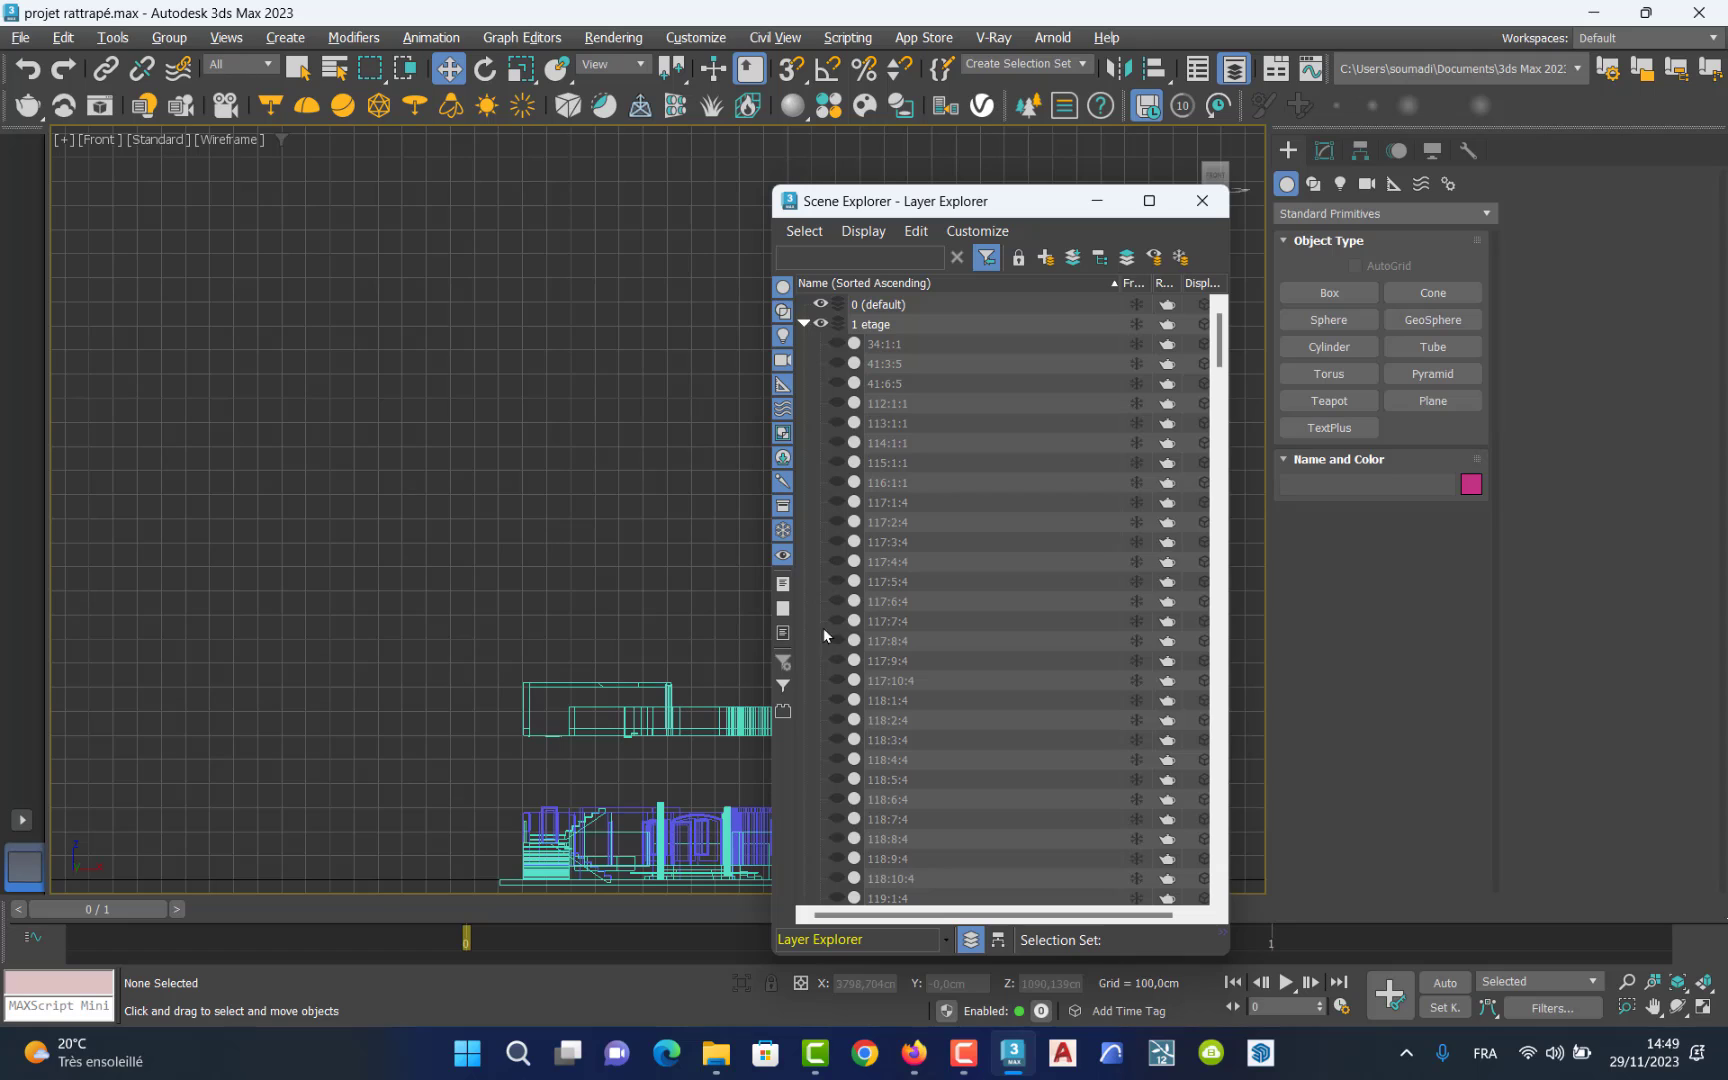
pyautogui.click(880, 344)
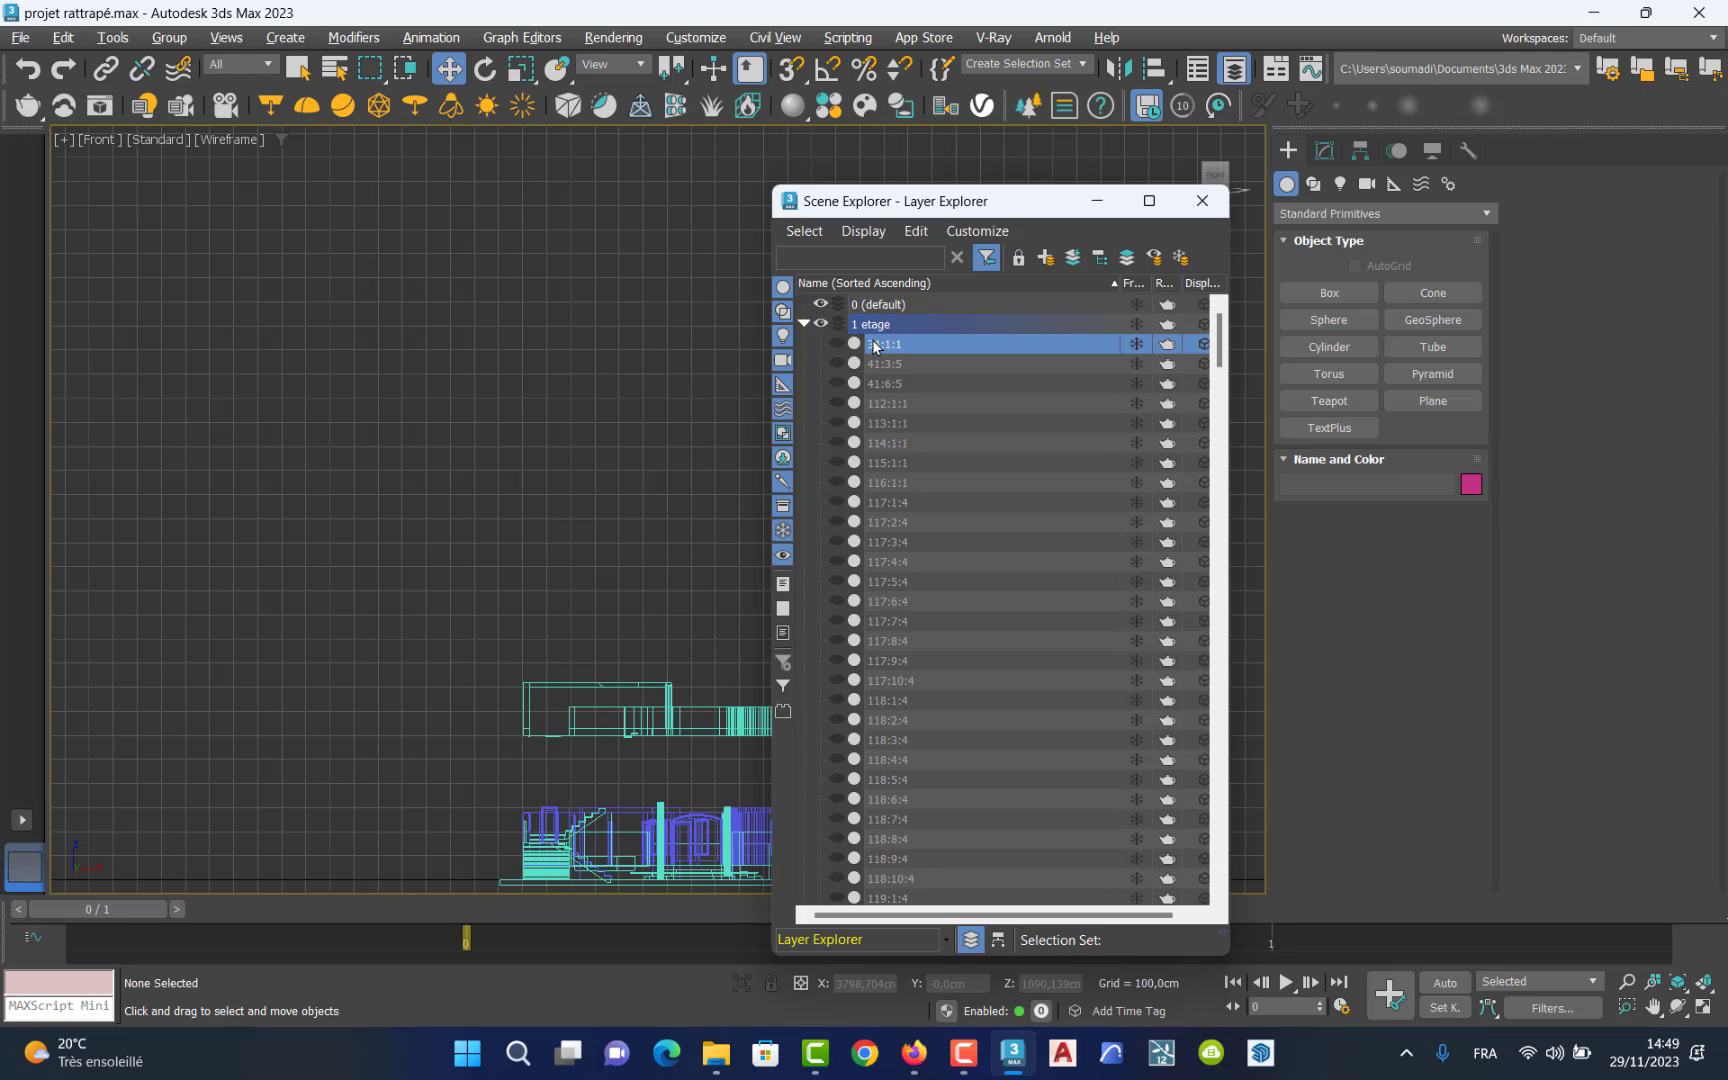
pyautogui.scroll(-15, 930, 452)
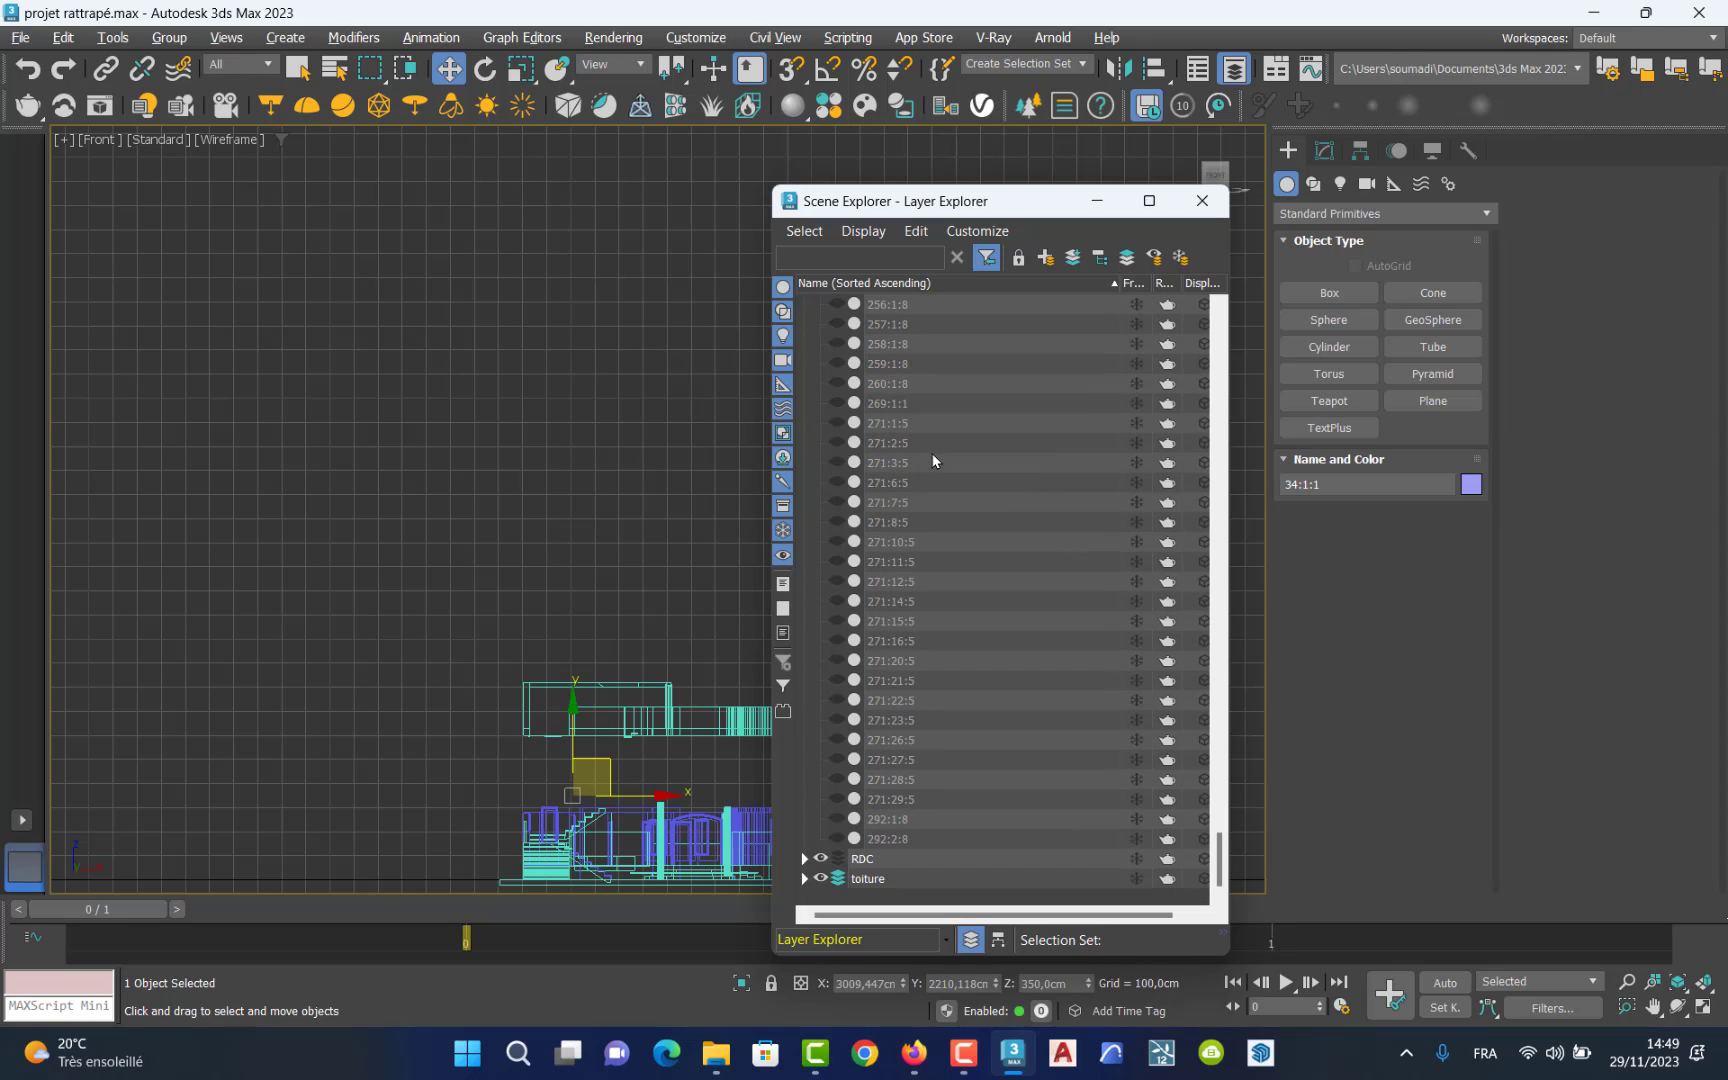
pyautogui.keyDown('shift'); pyautogui.click(902, 836); pyautogui.keyUp('shift')
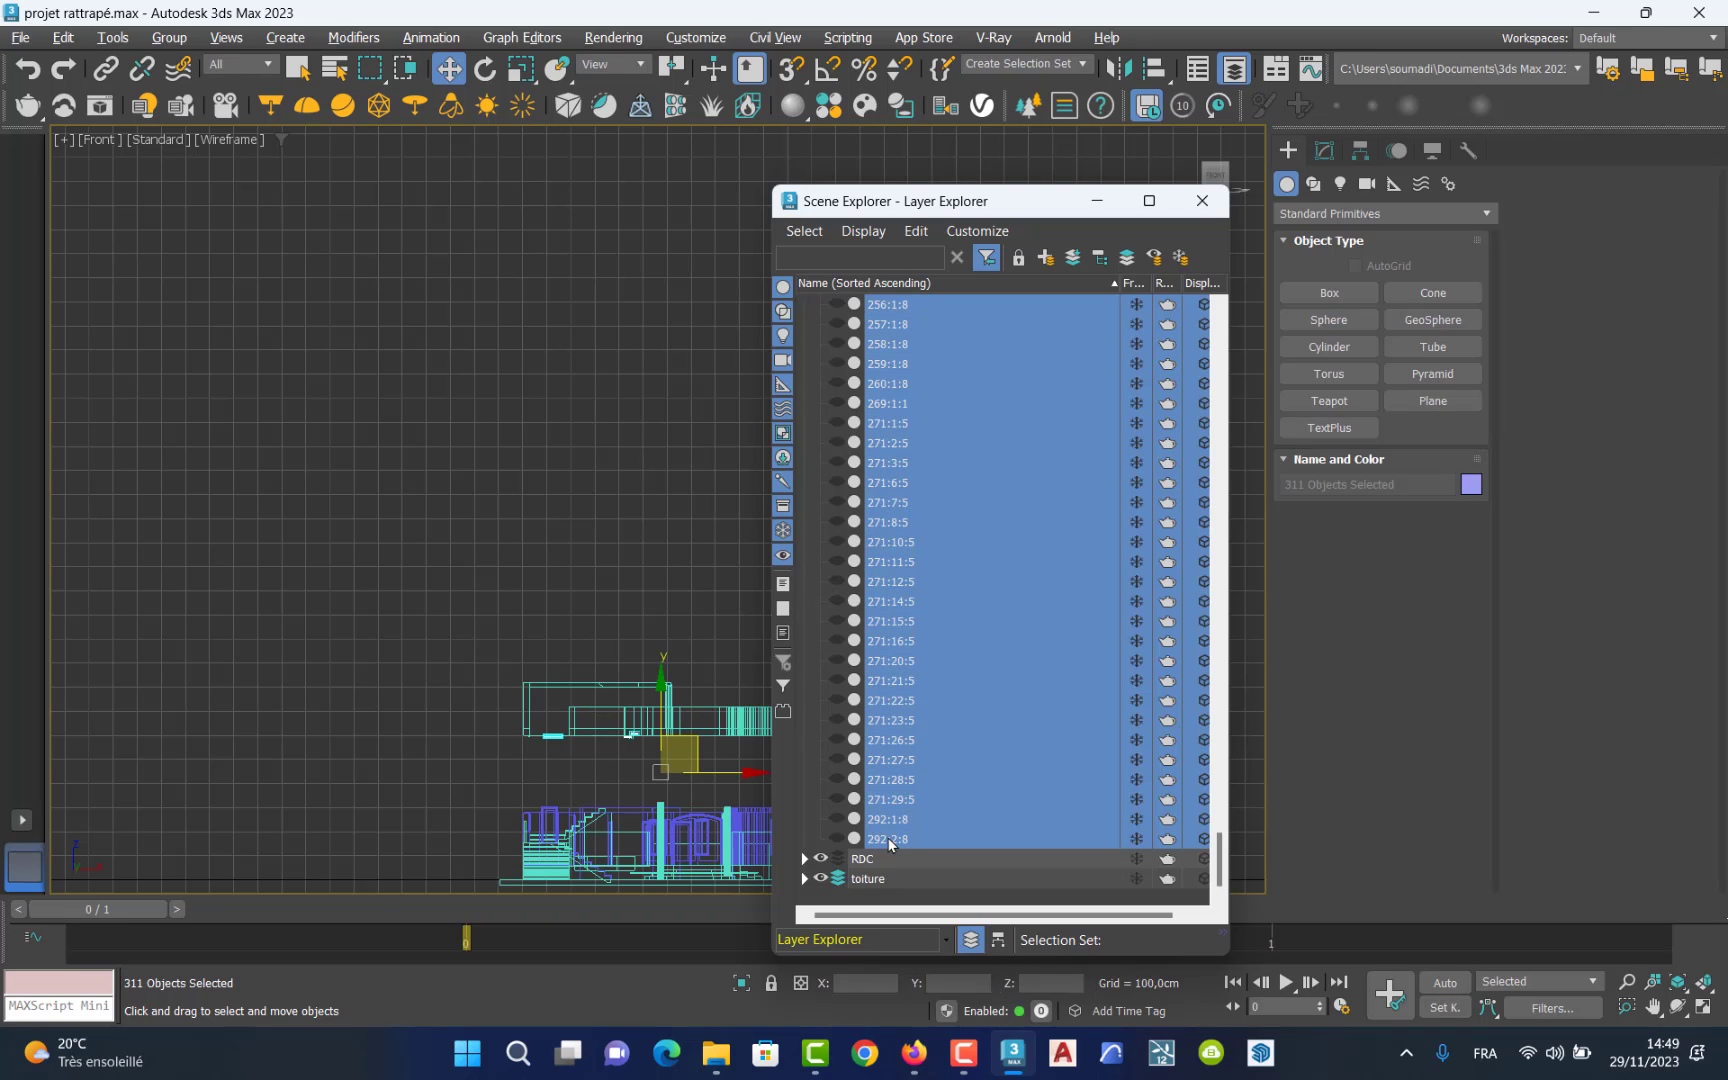
pyautogui.click(836, 840)
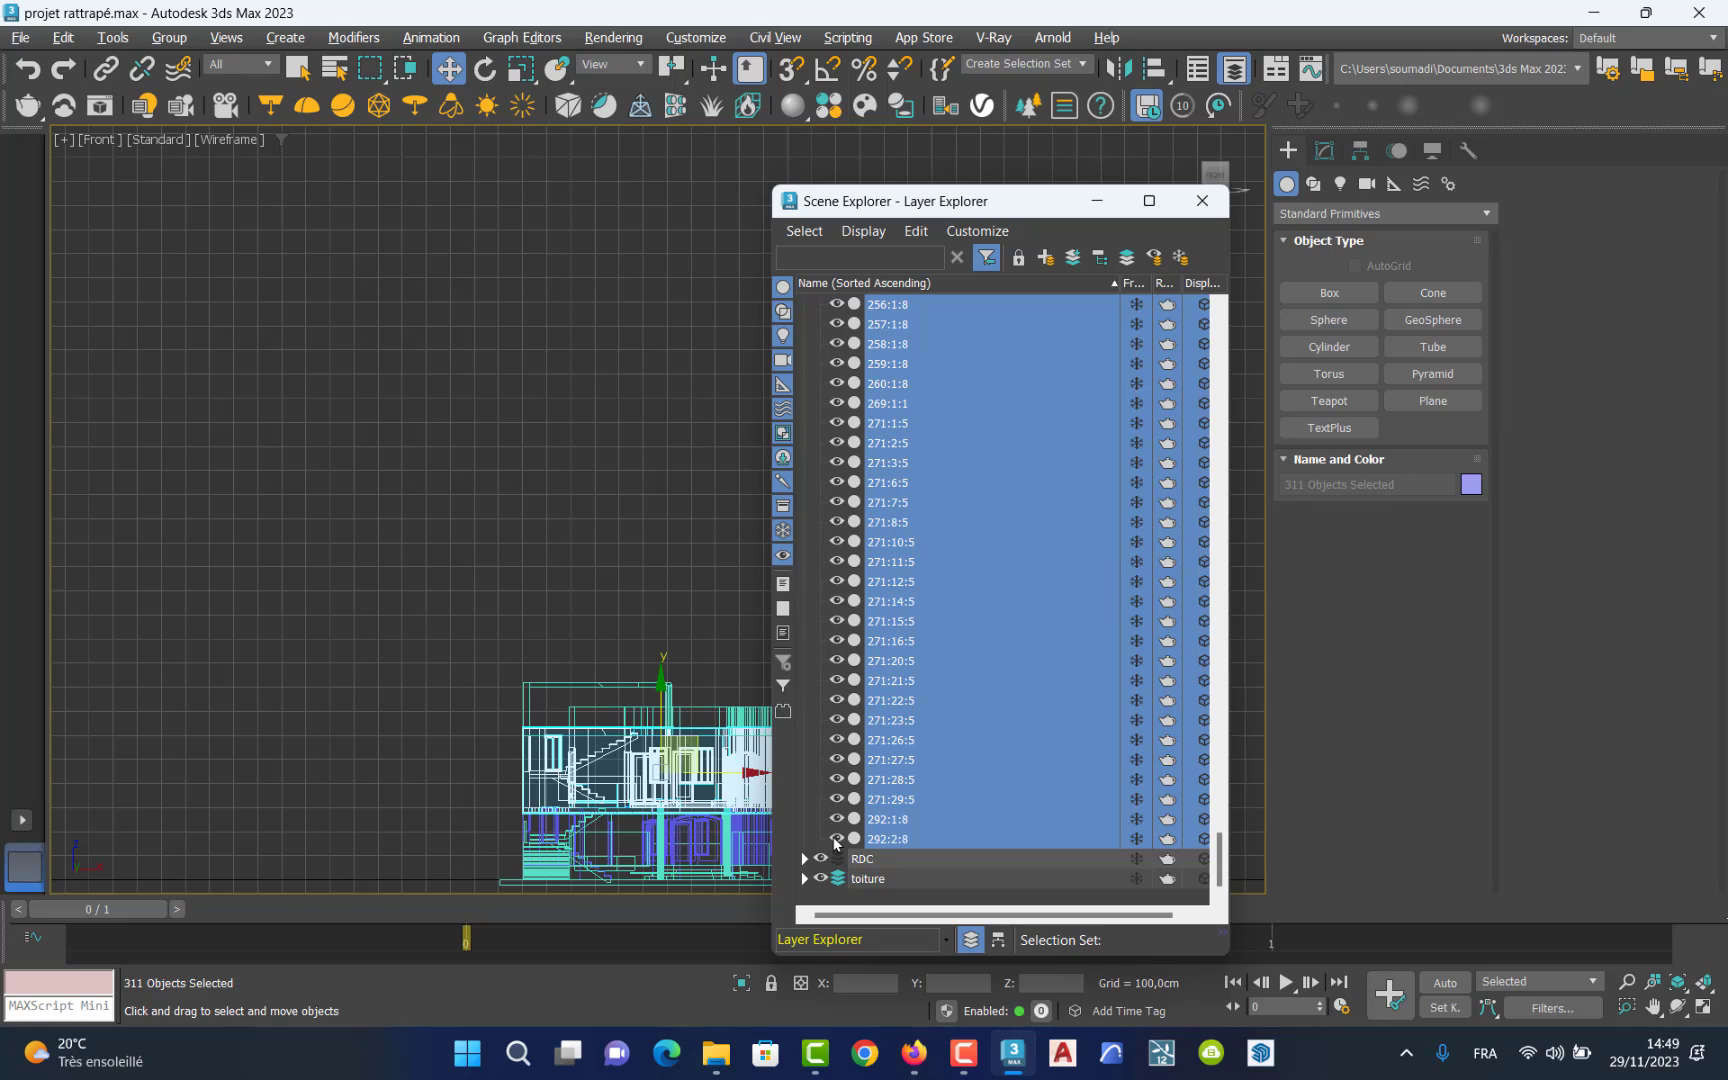
pyautogui.scroll(15, 950, 437)
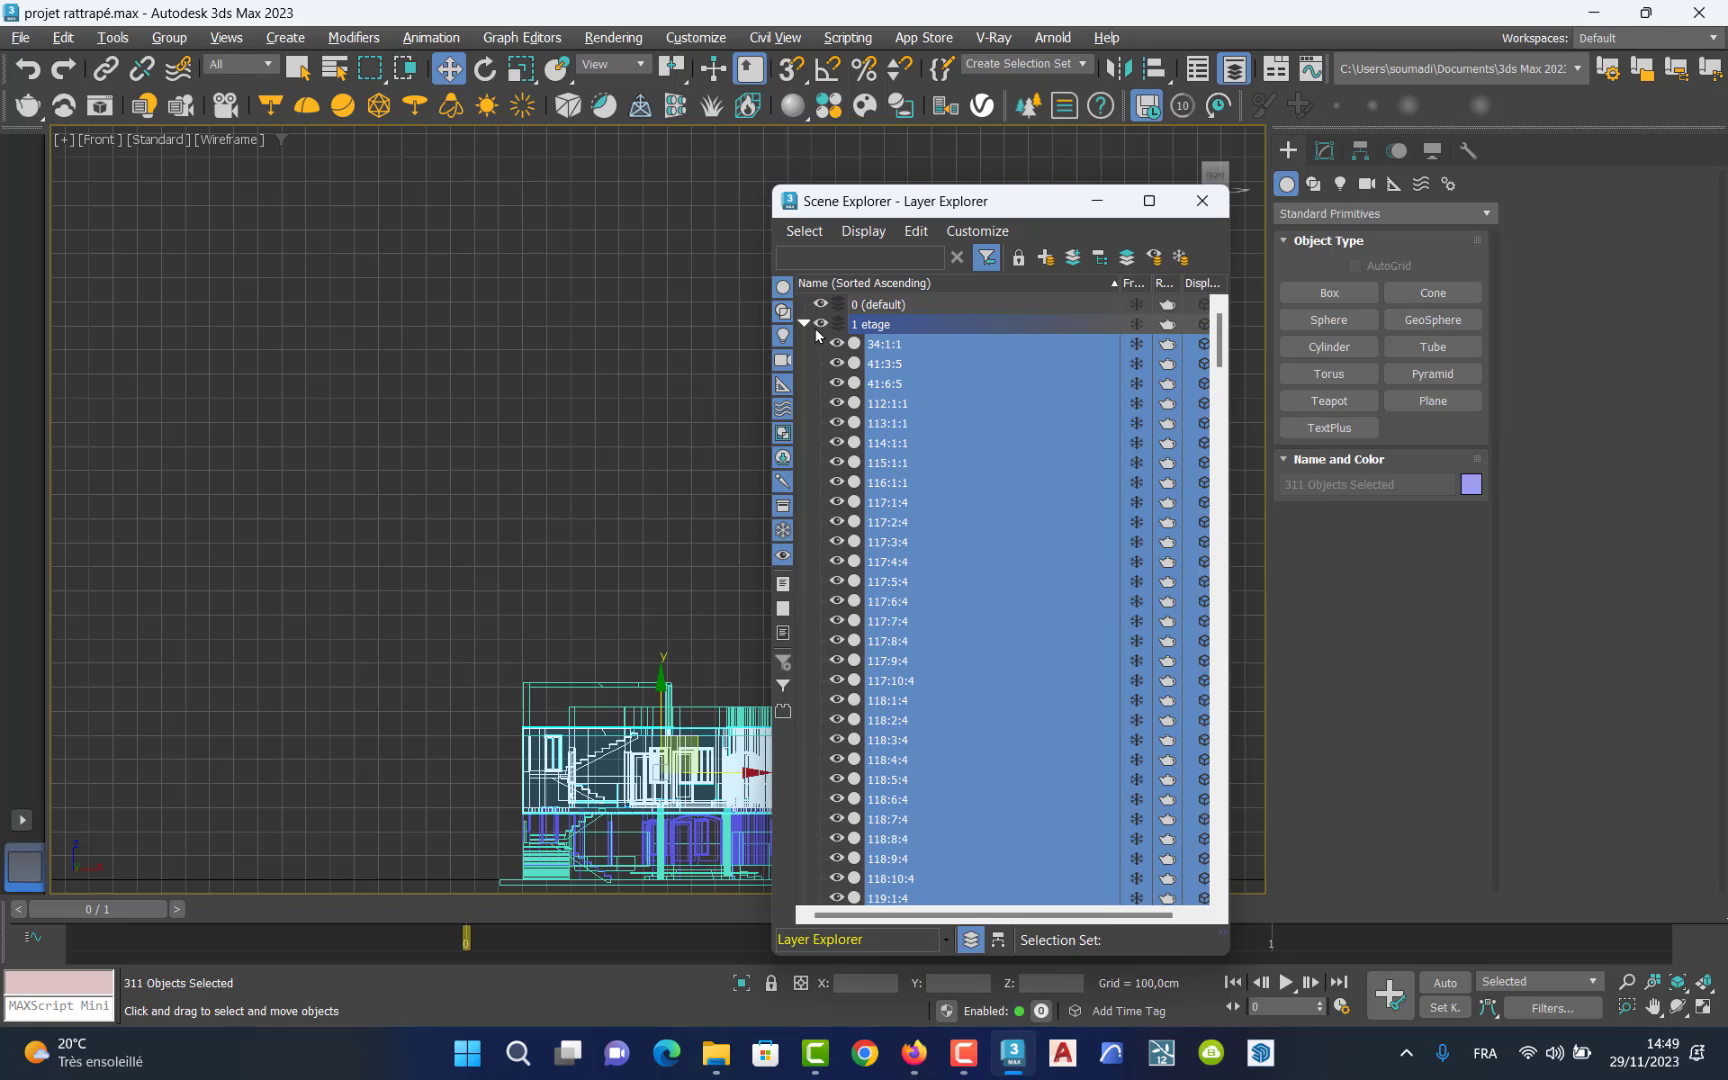
pyautogui.click(804, 324)
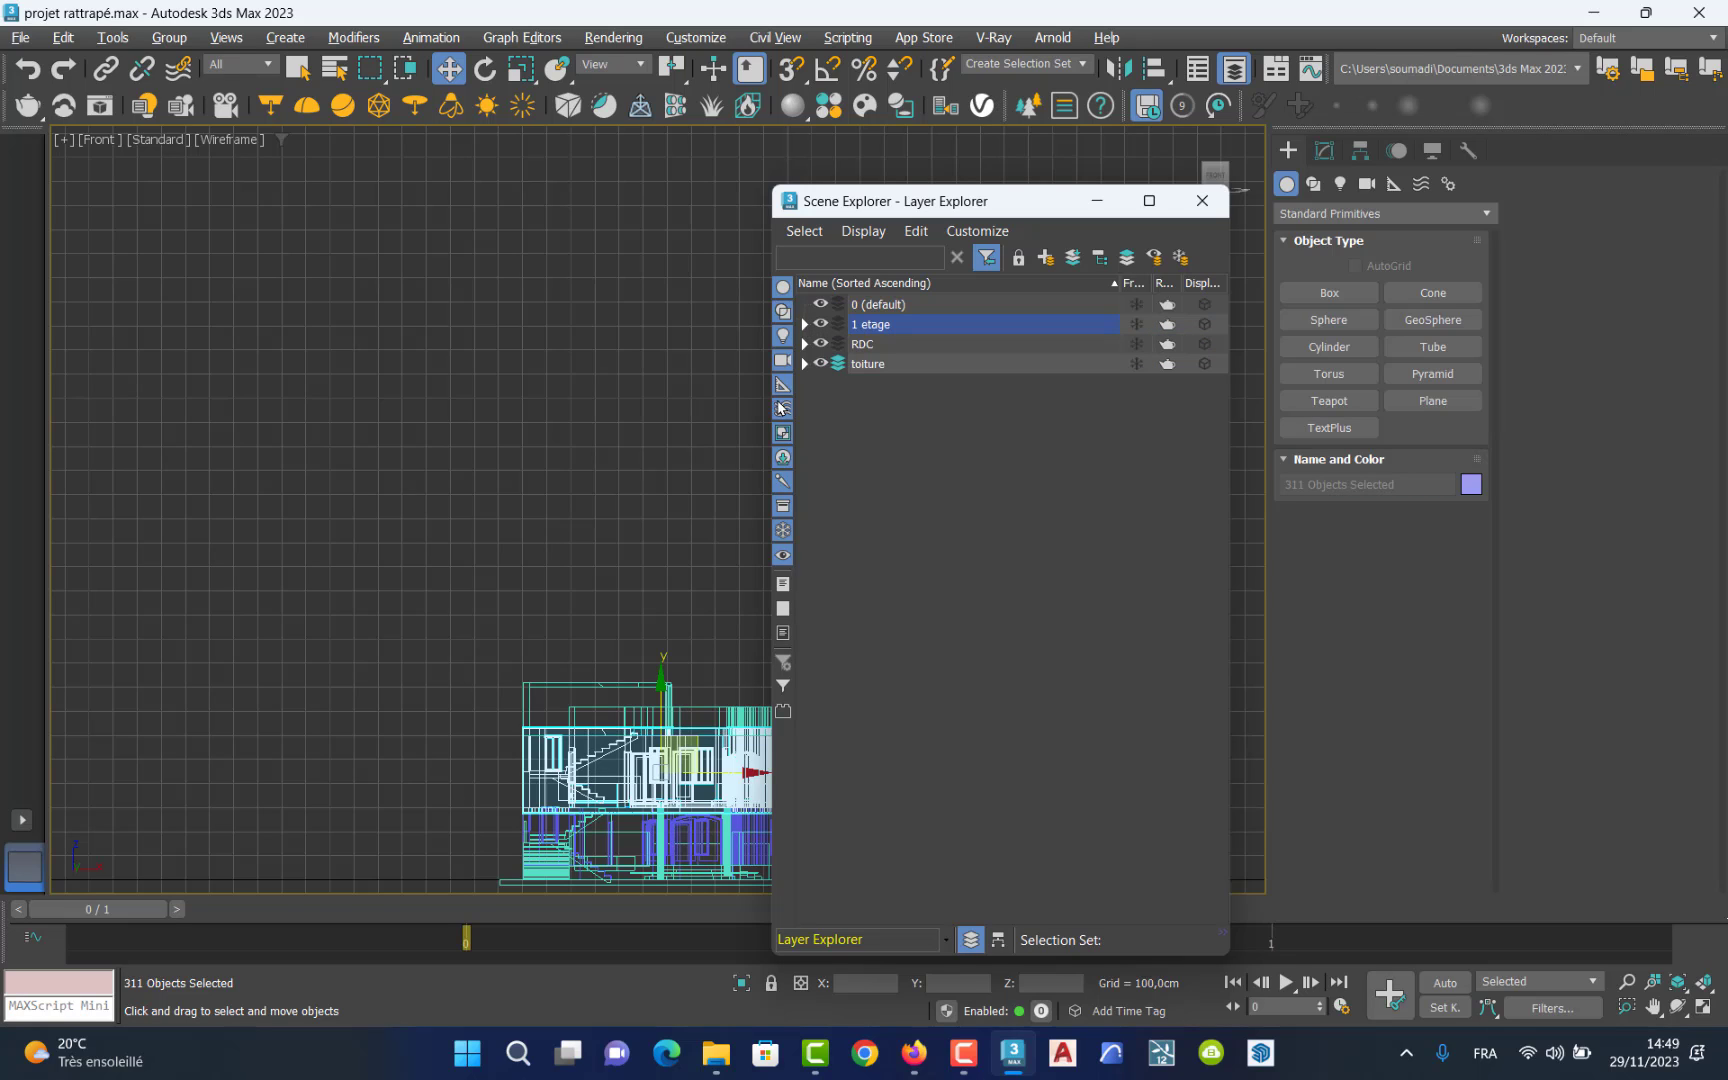
pyautogui.click(539, 529)
# Switch from the Front view to a maximized Perspective view and move the Layer Explorer aside to uncover more of the house.
pyautogui.hotkey('alt', 'w')
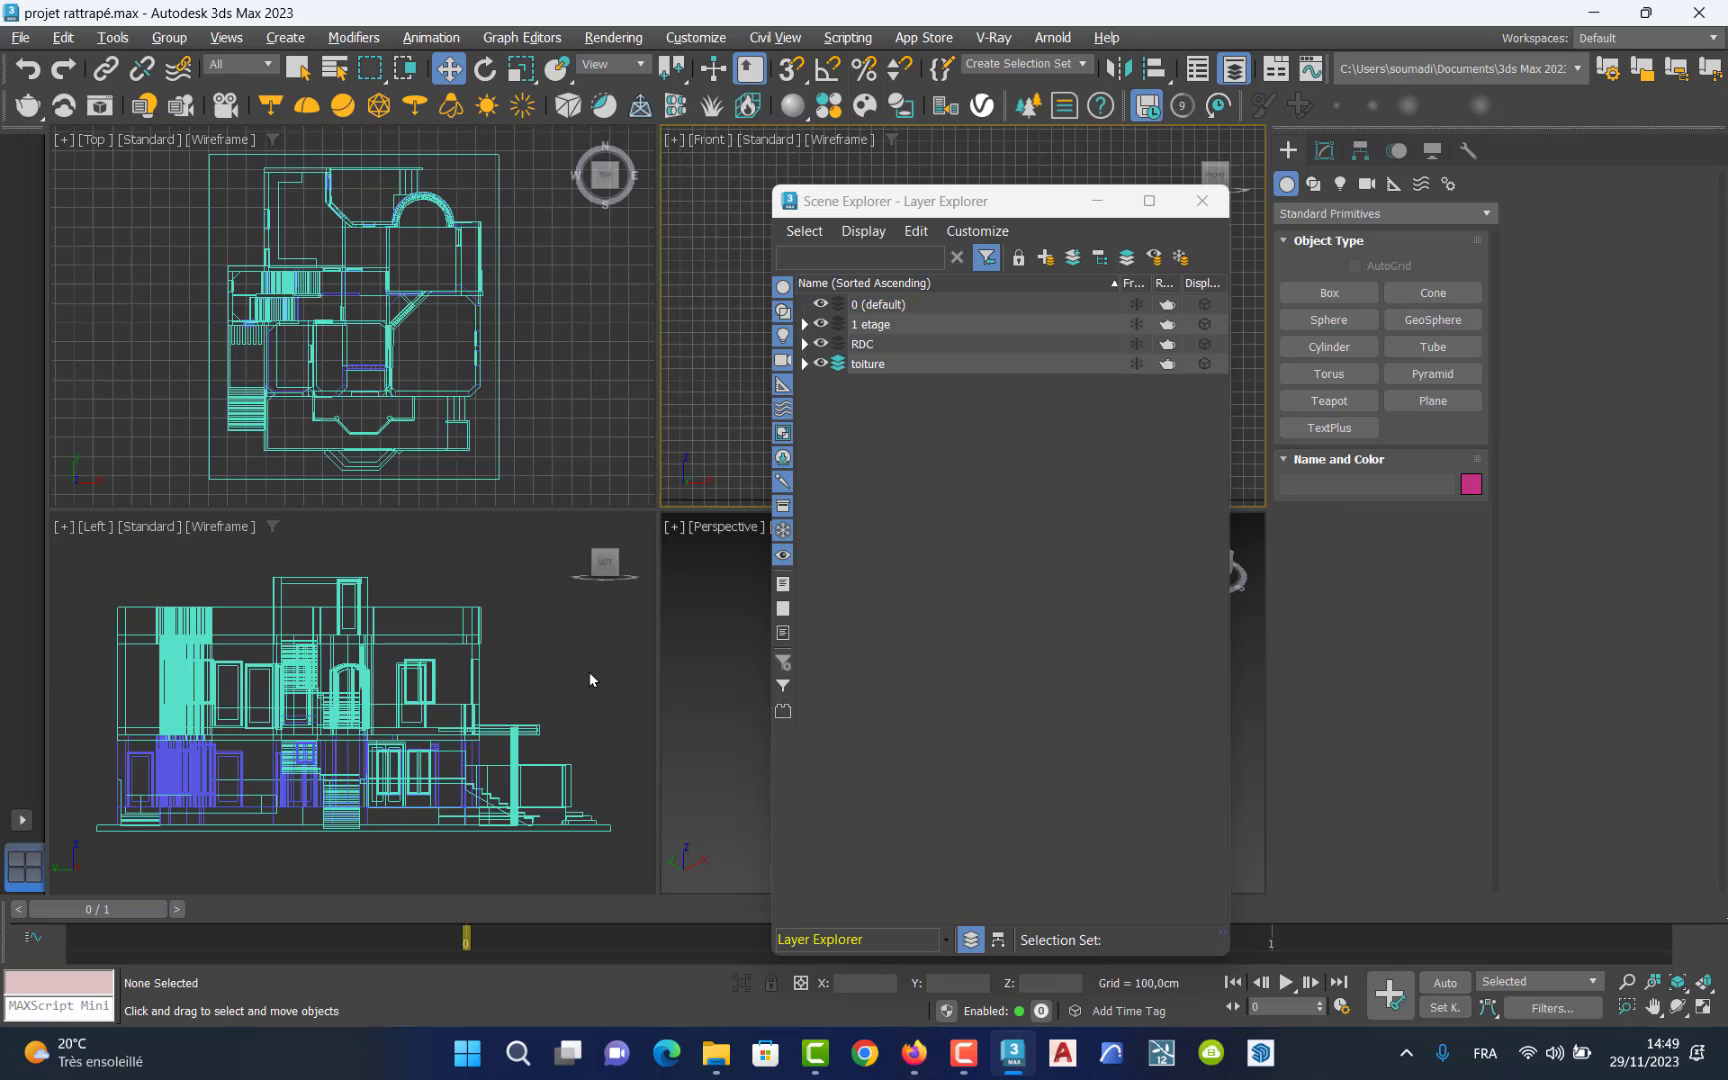
pyautogui.click(696, 679)
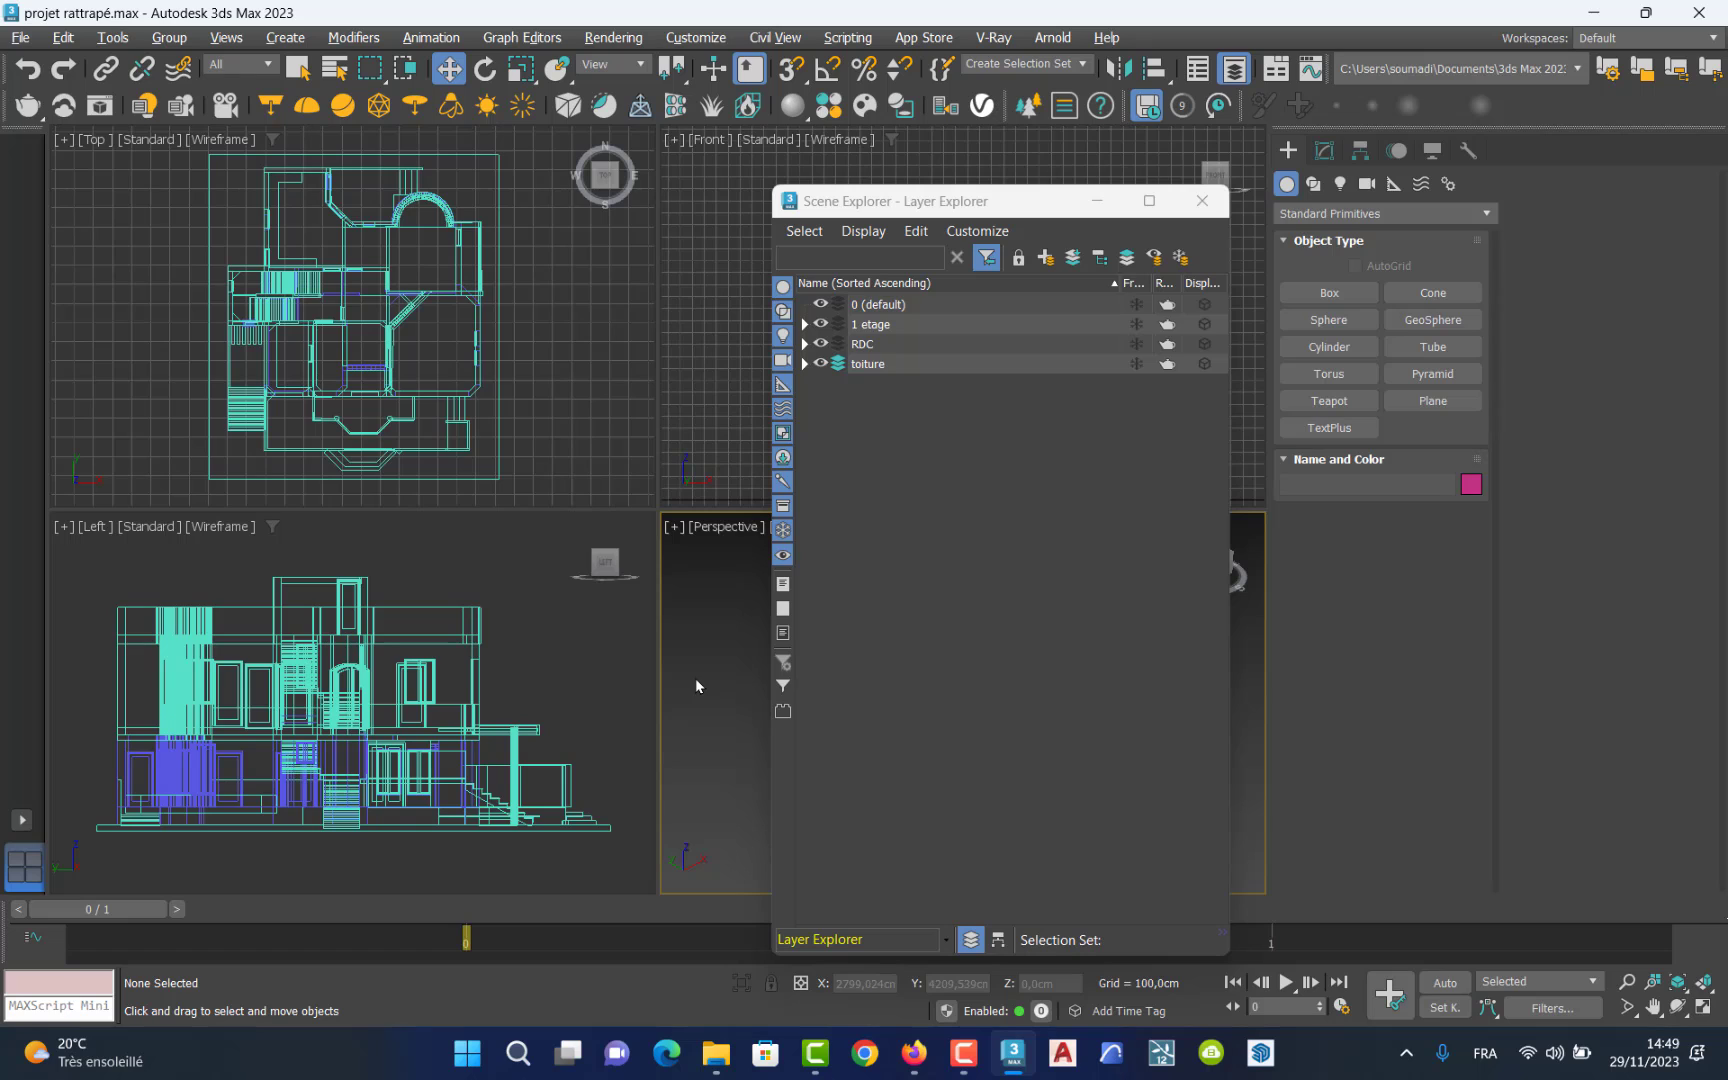
pyautogui.hotkey('alt', 'w')
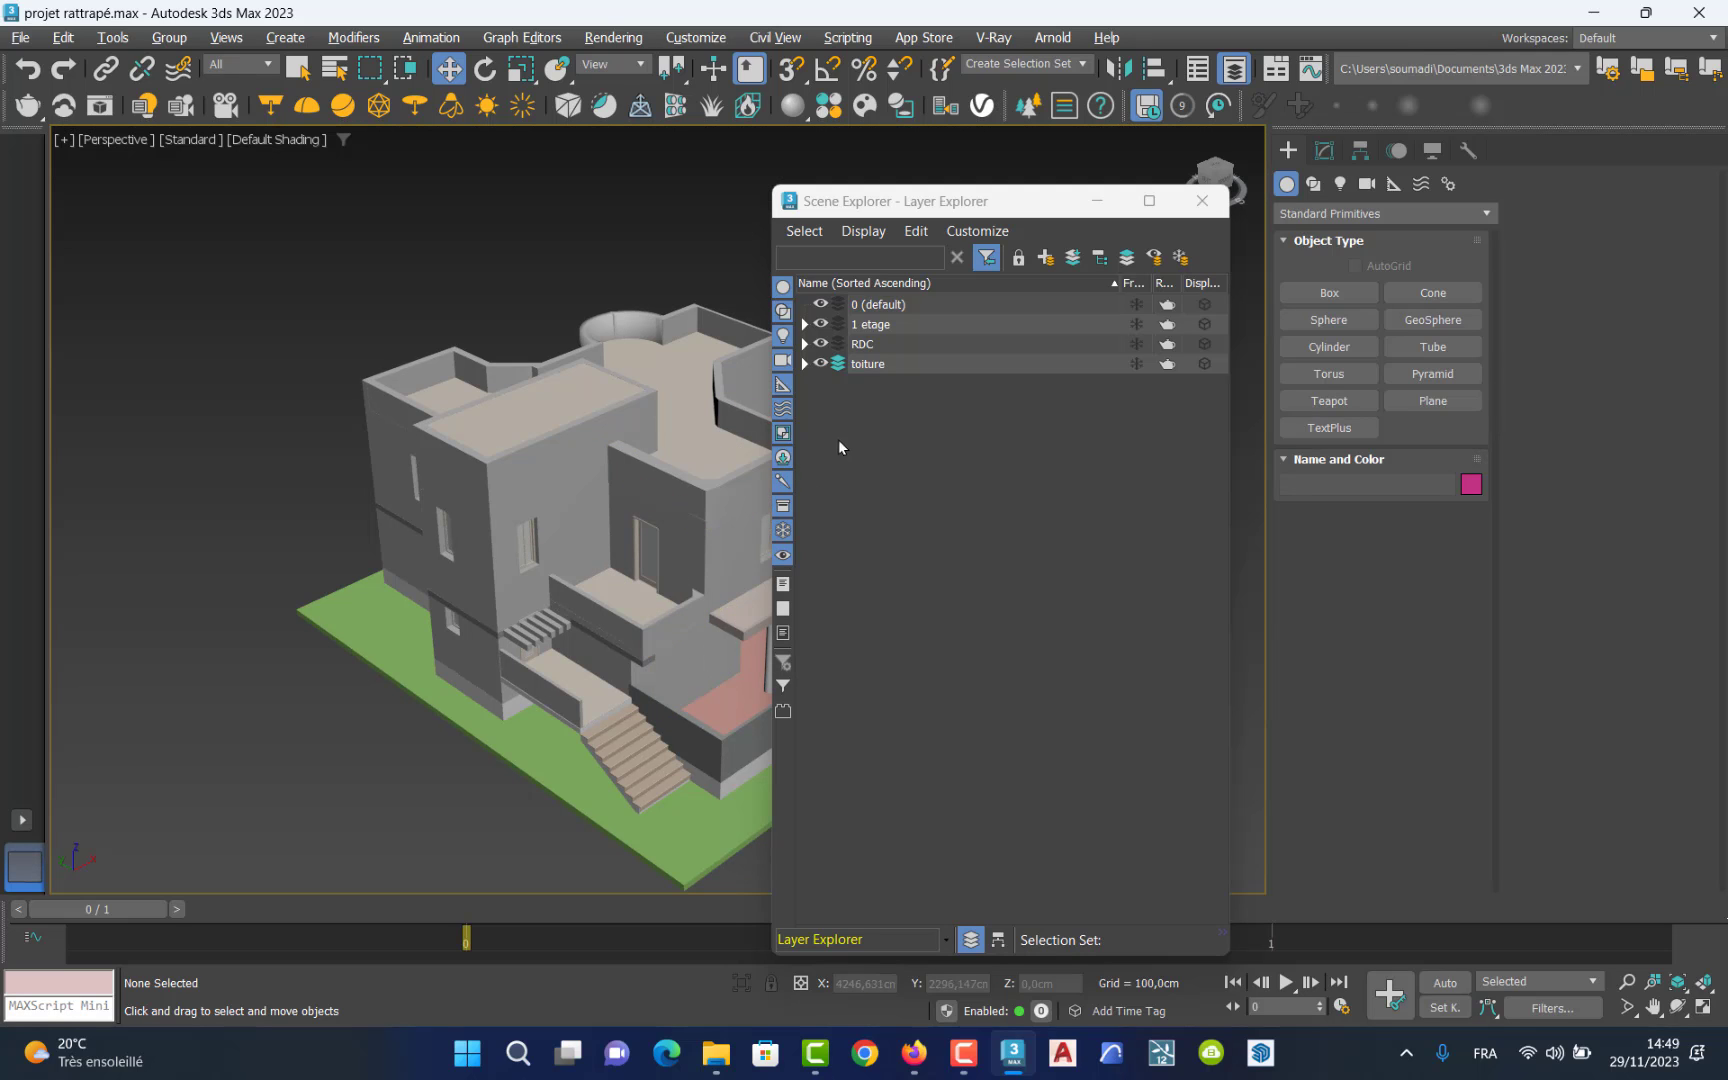
pyautogui.moveTo(891, 203); pyautogui.dragTo(967, 231)
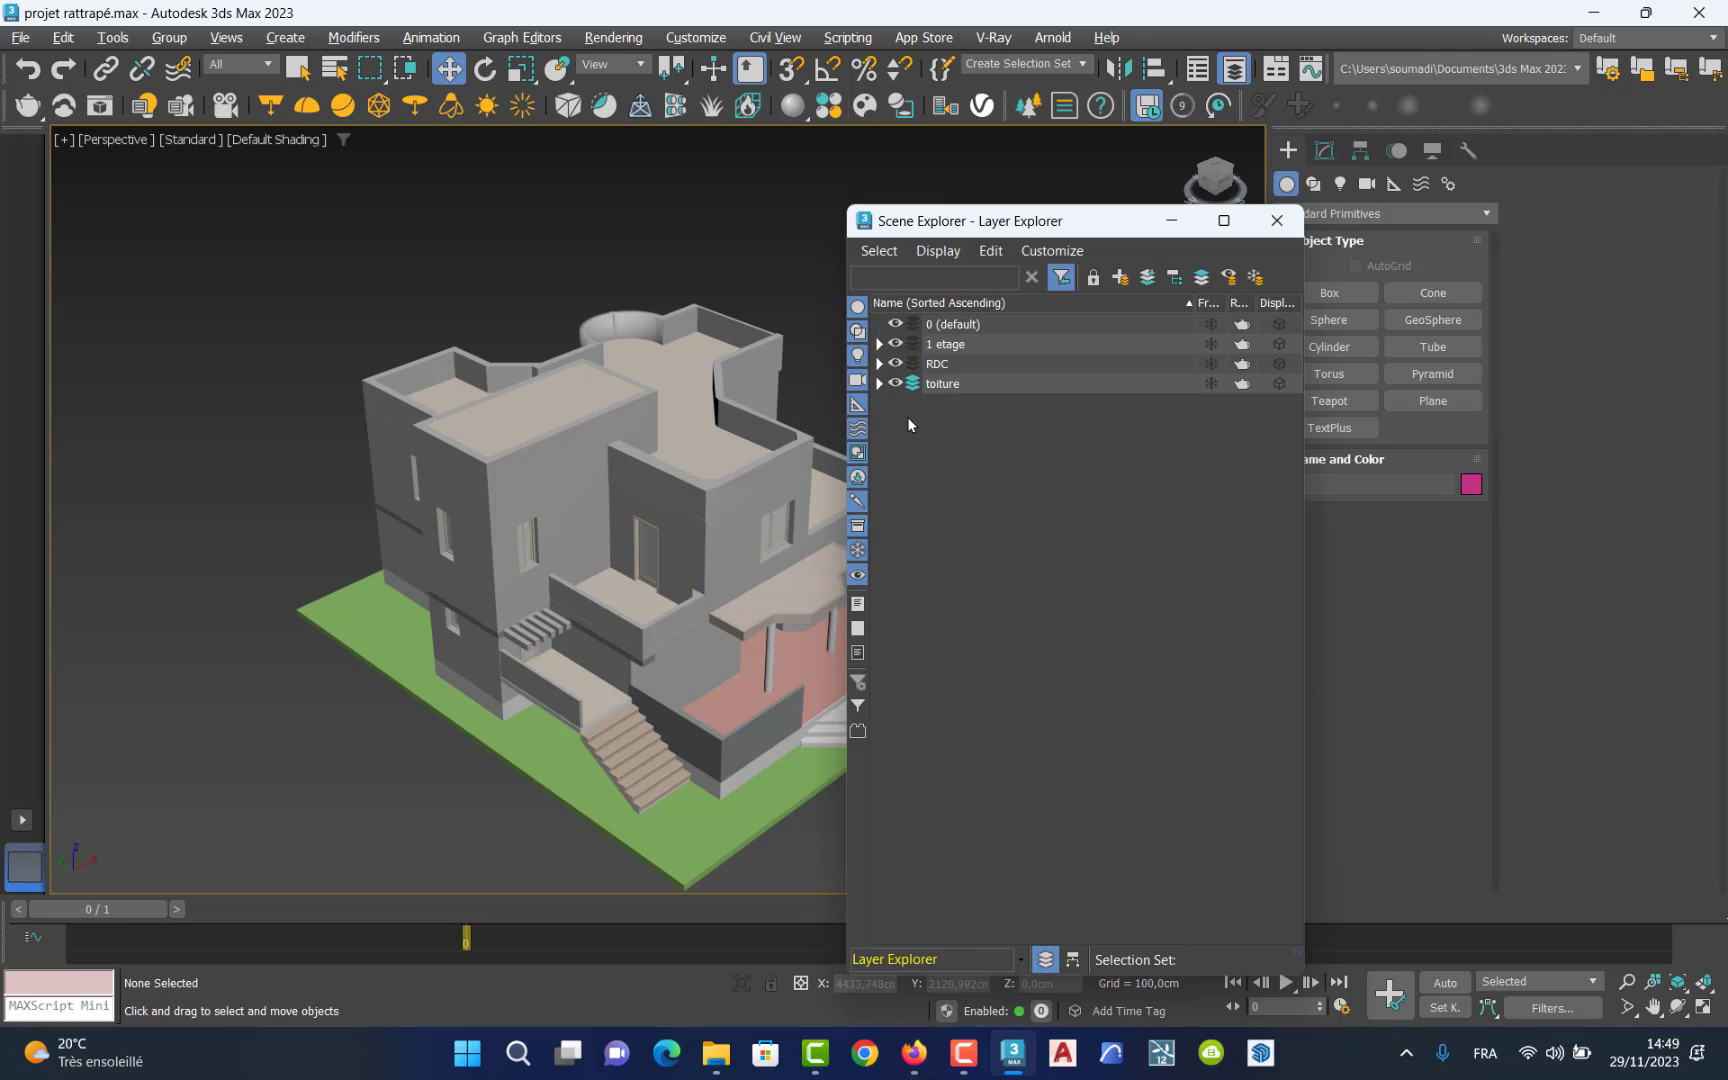
# Check the floor separation by hiding the toiture and 1 etage layers one after the other, and show both again.
pyautogui.click(895, 384)
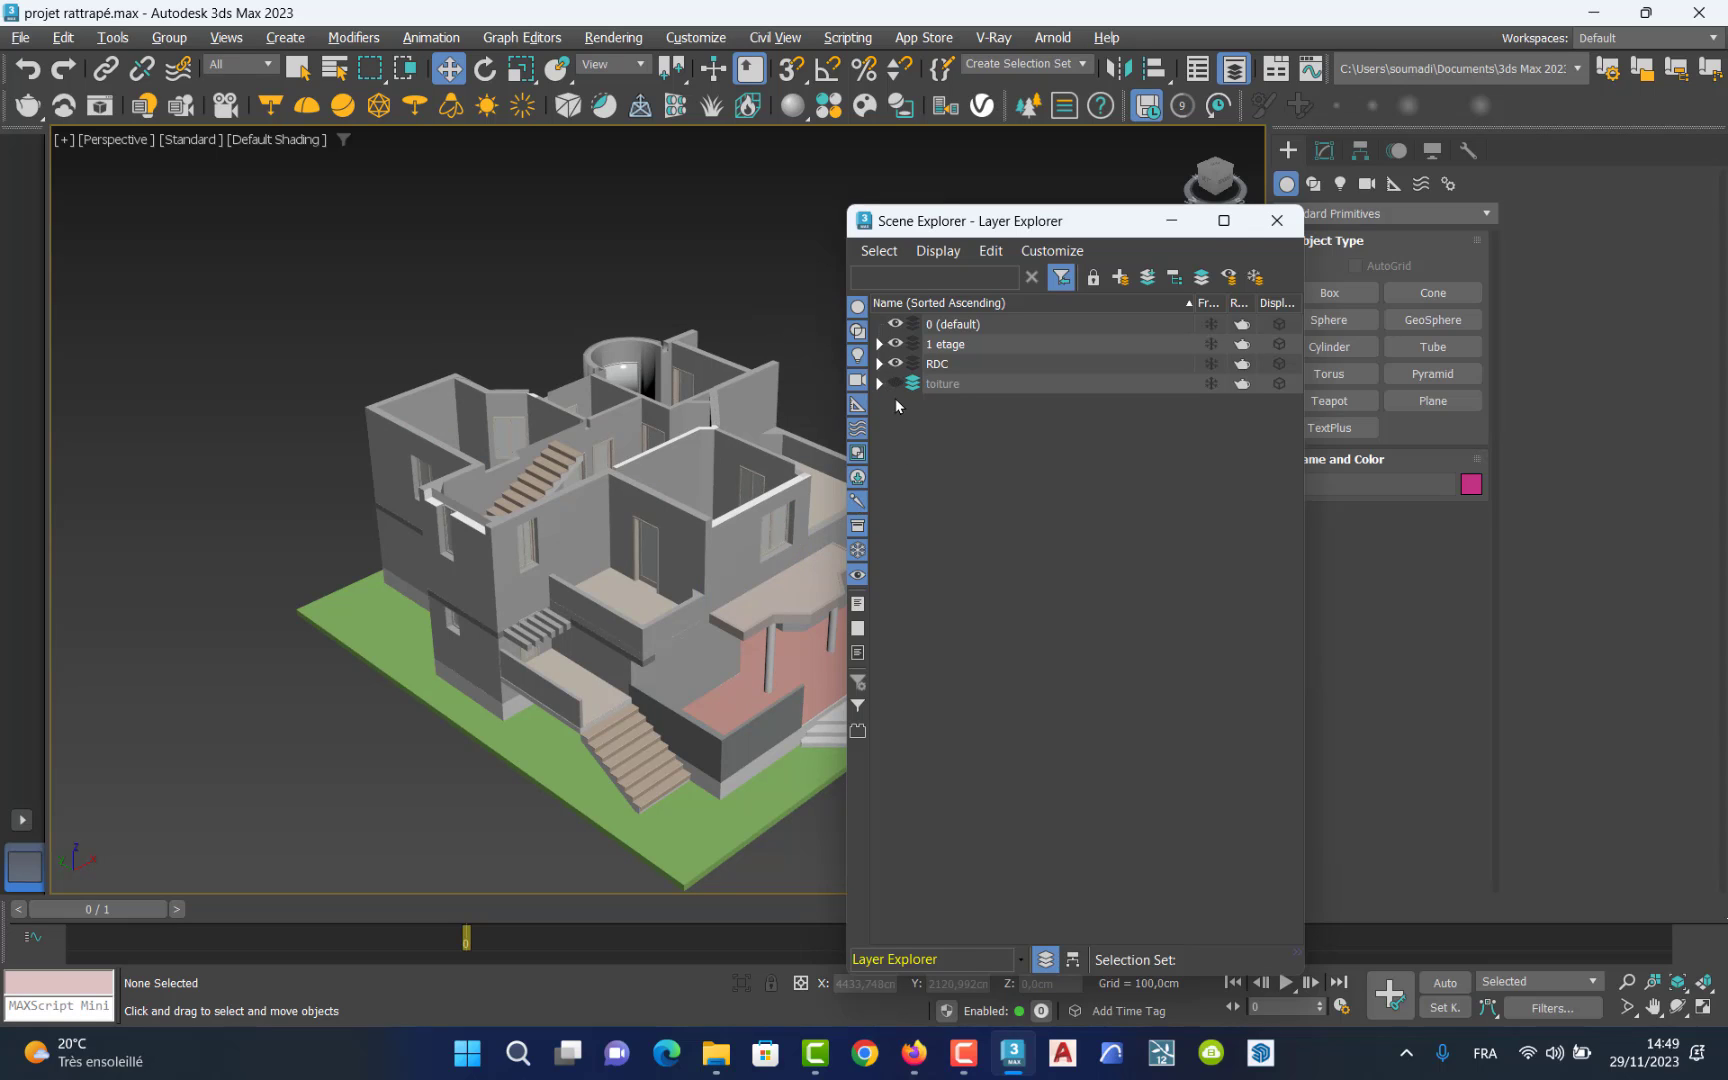
pyautogui.click(896, 344)
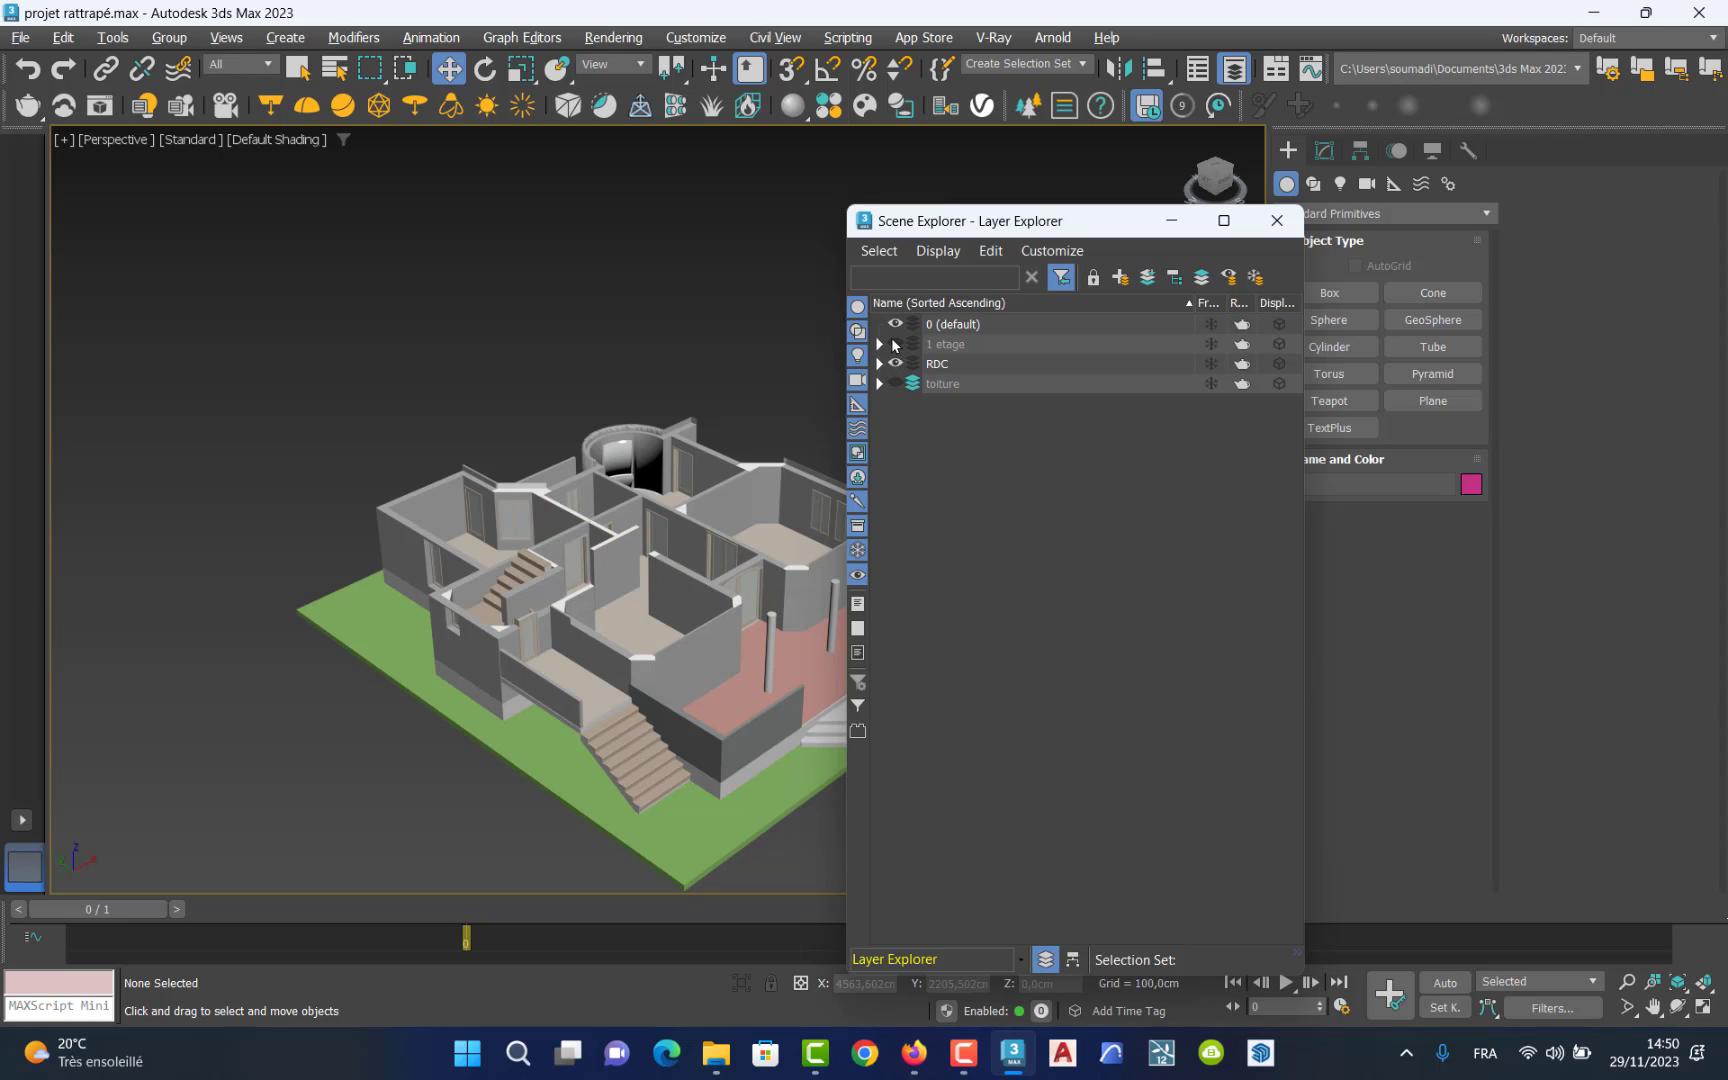
pyautogui.click(894, 343)
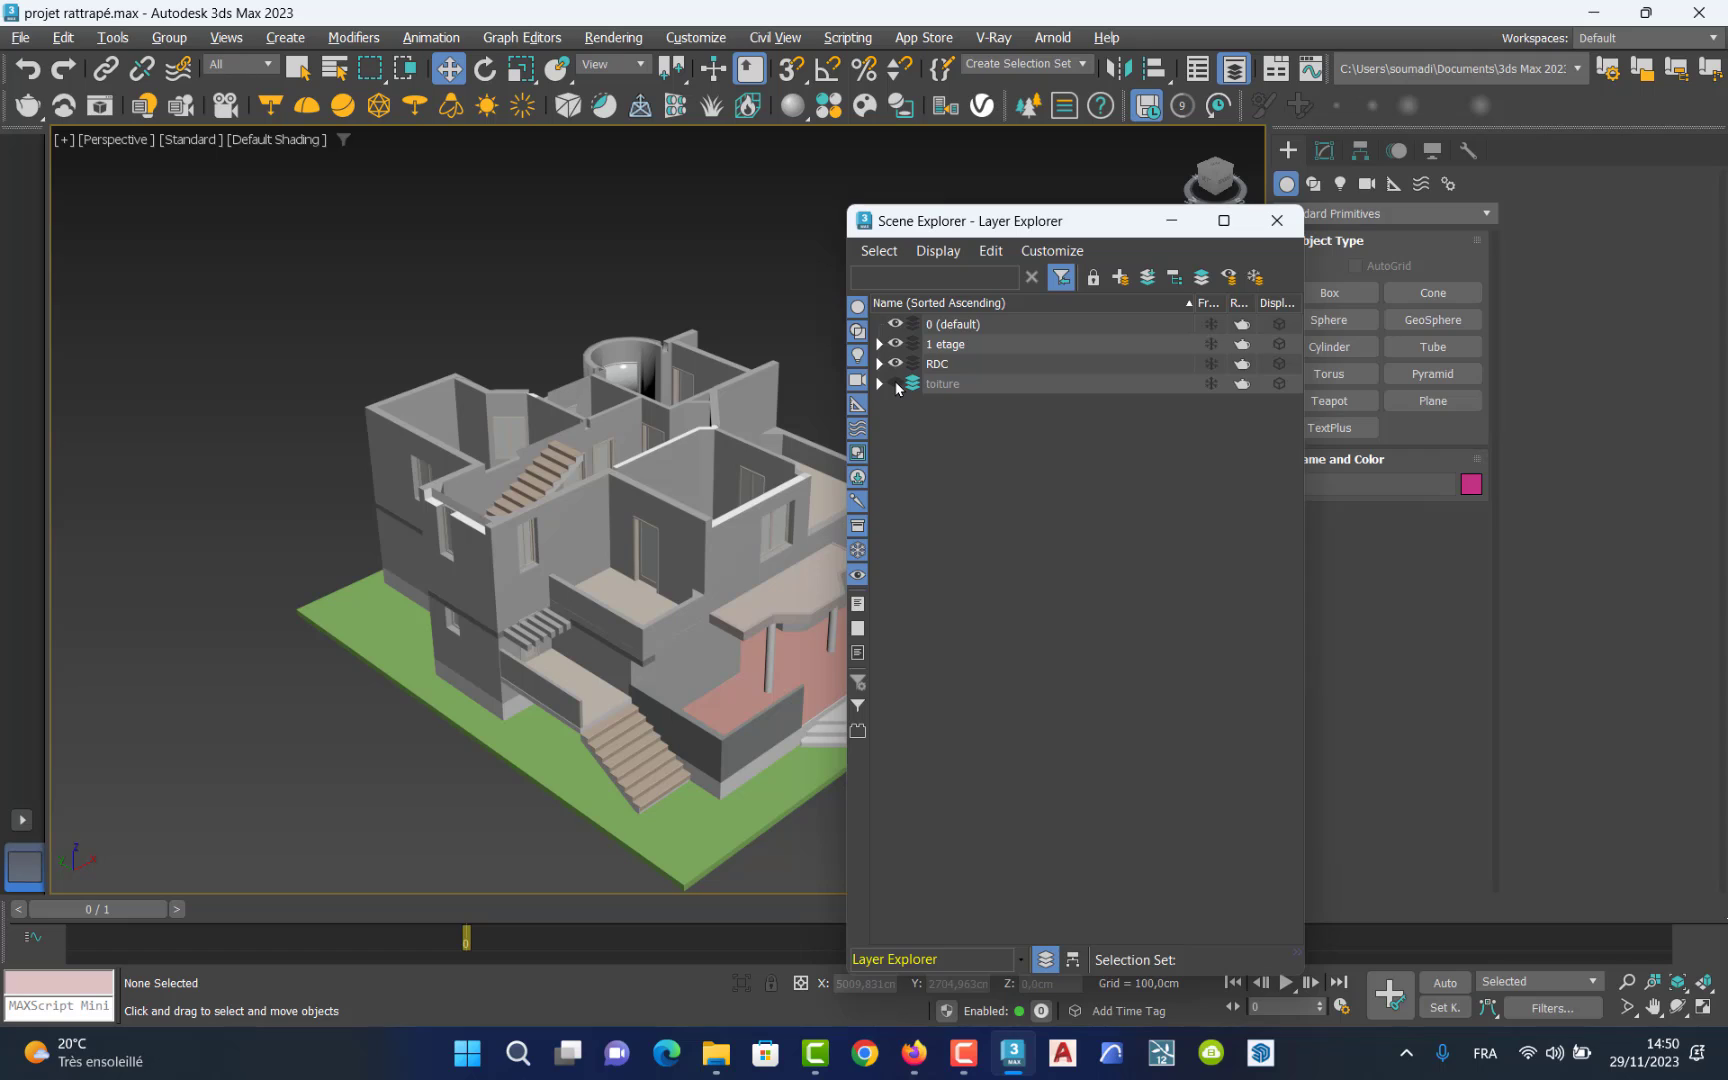
pyautogui.click(895, 384)
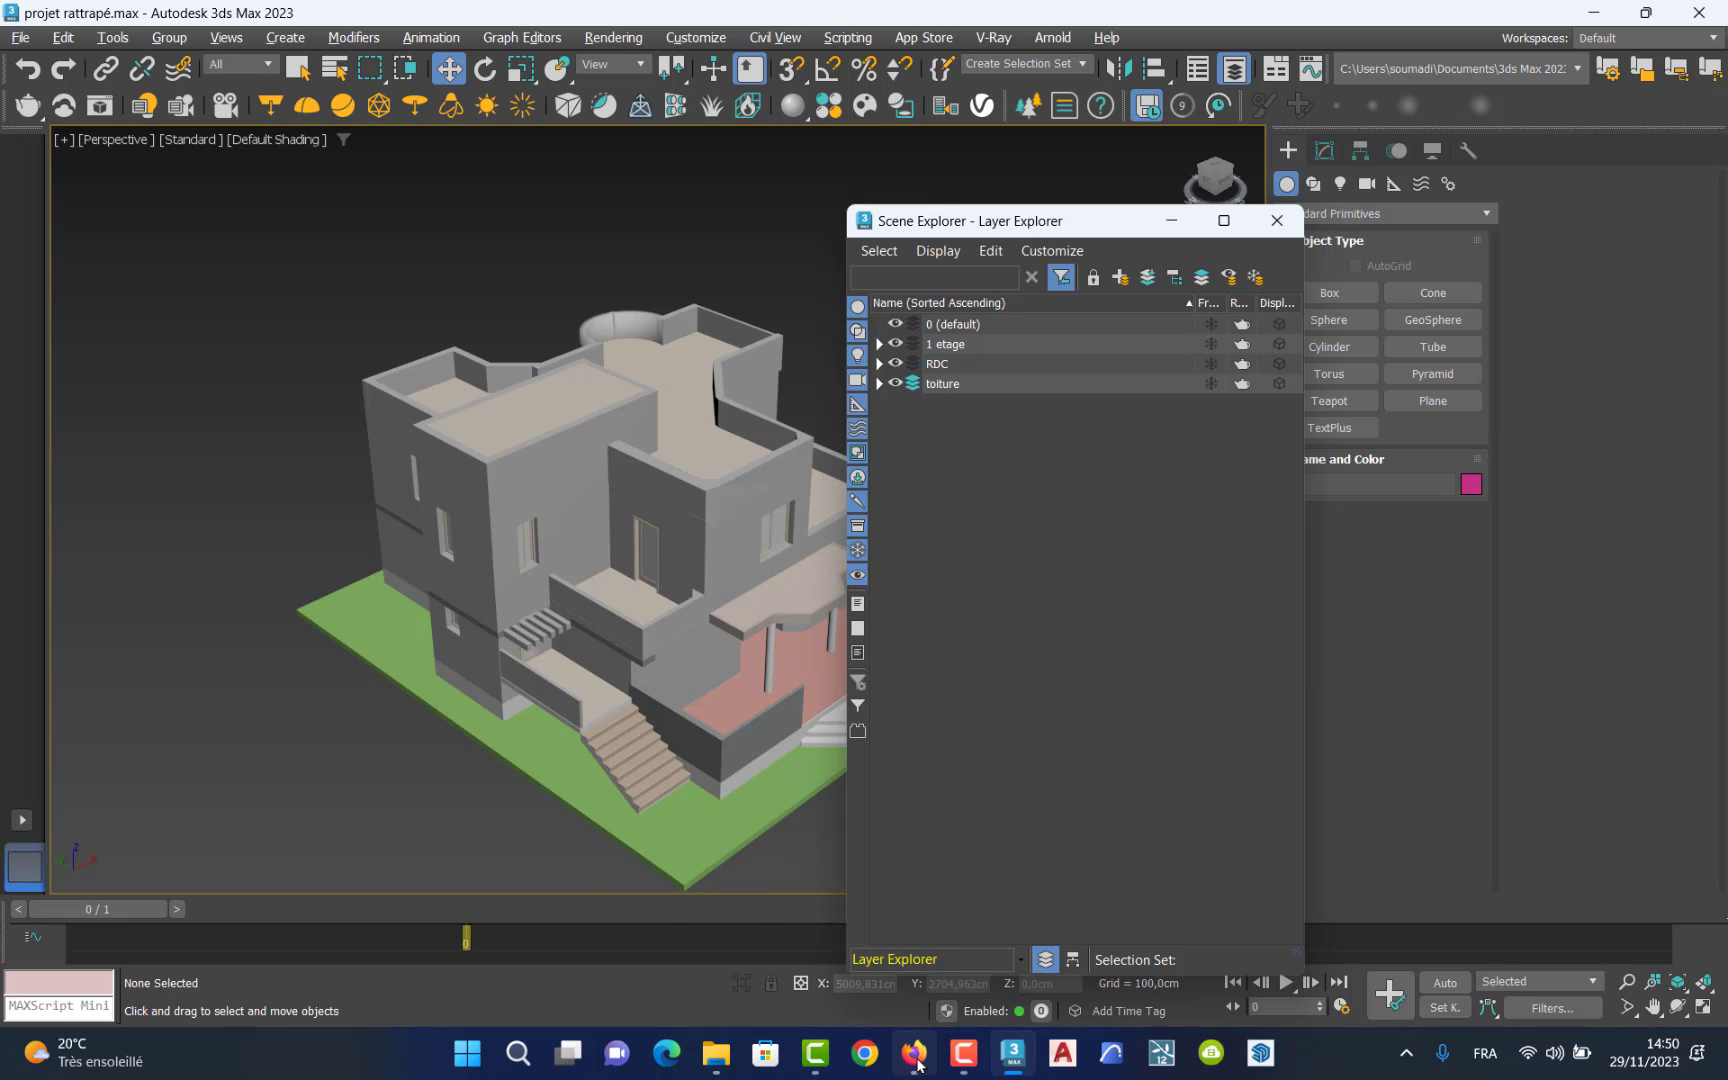
pyautogui.click(817, 1060)
pyautogui.click(817, 1060)
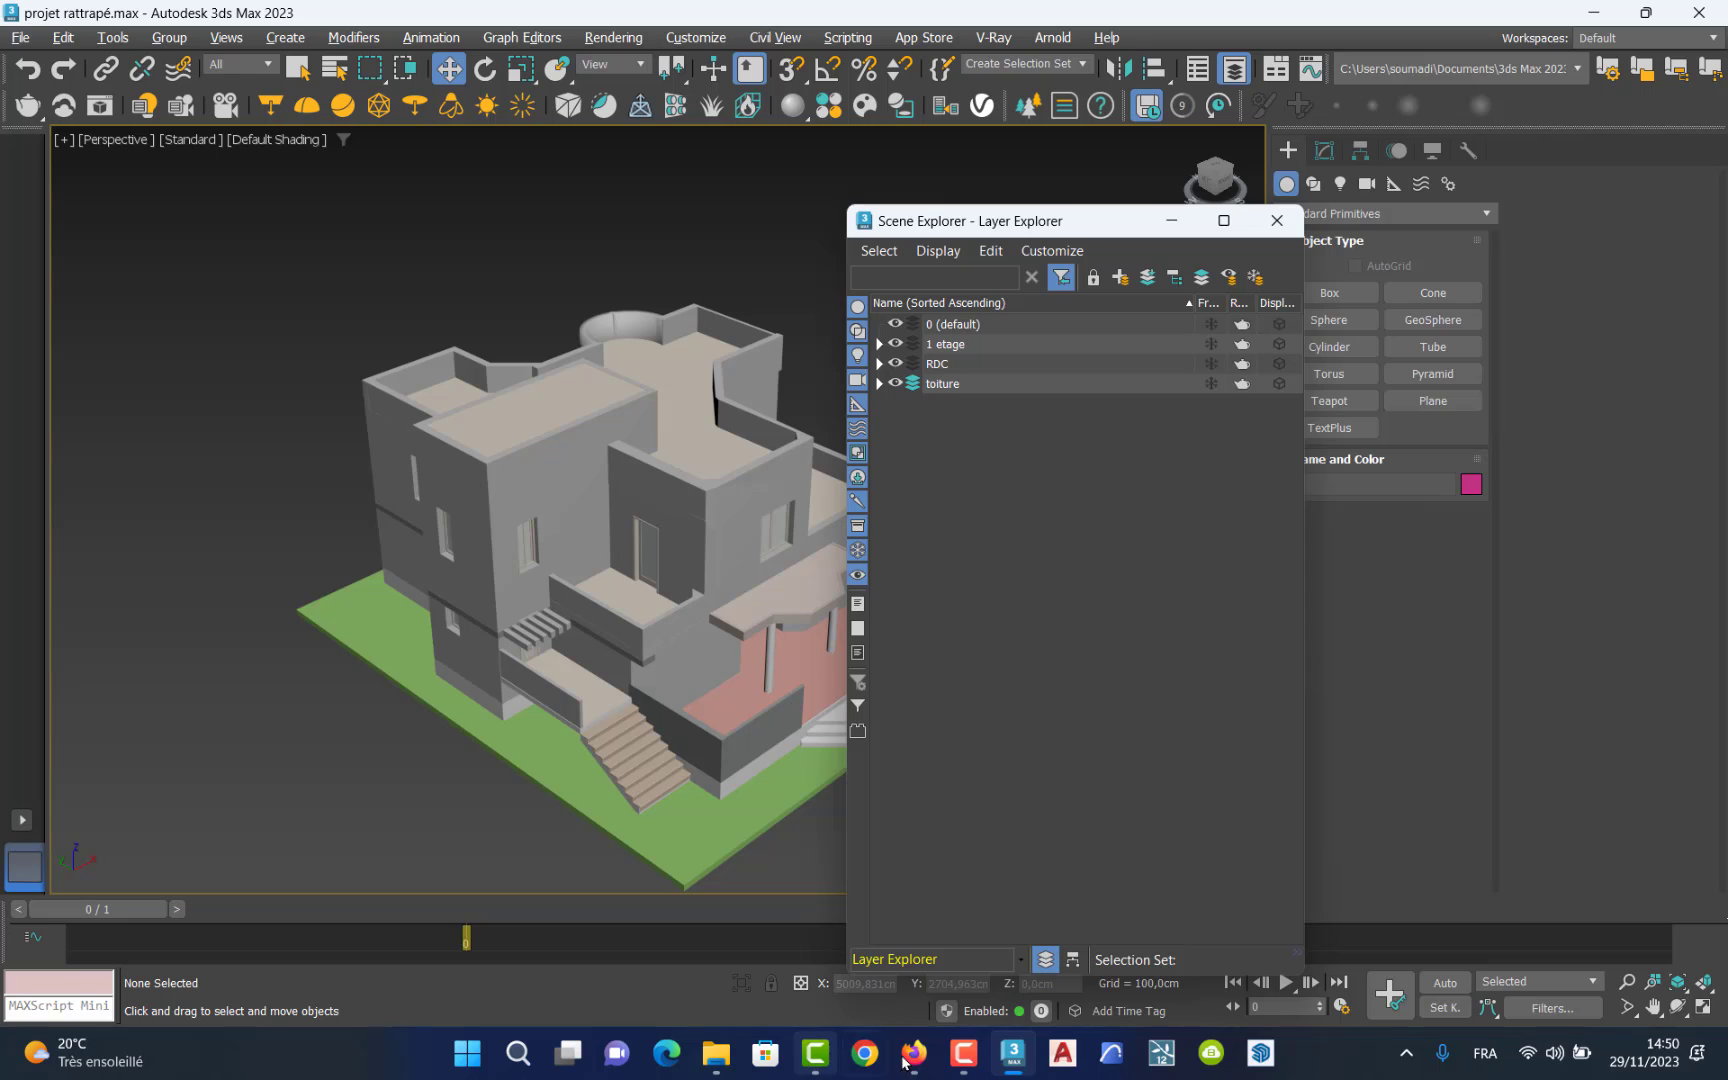
pyautogui.click(955, 1063)
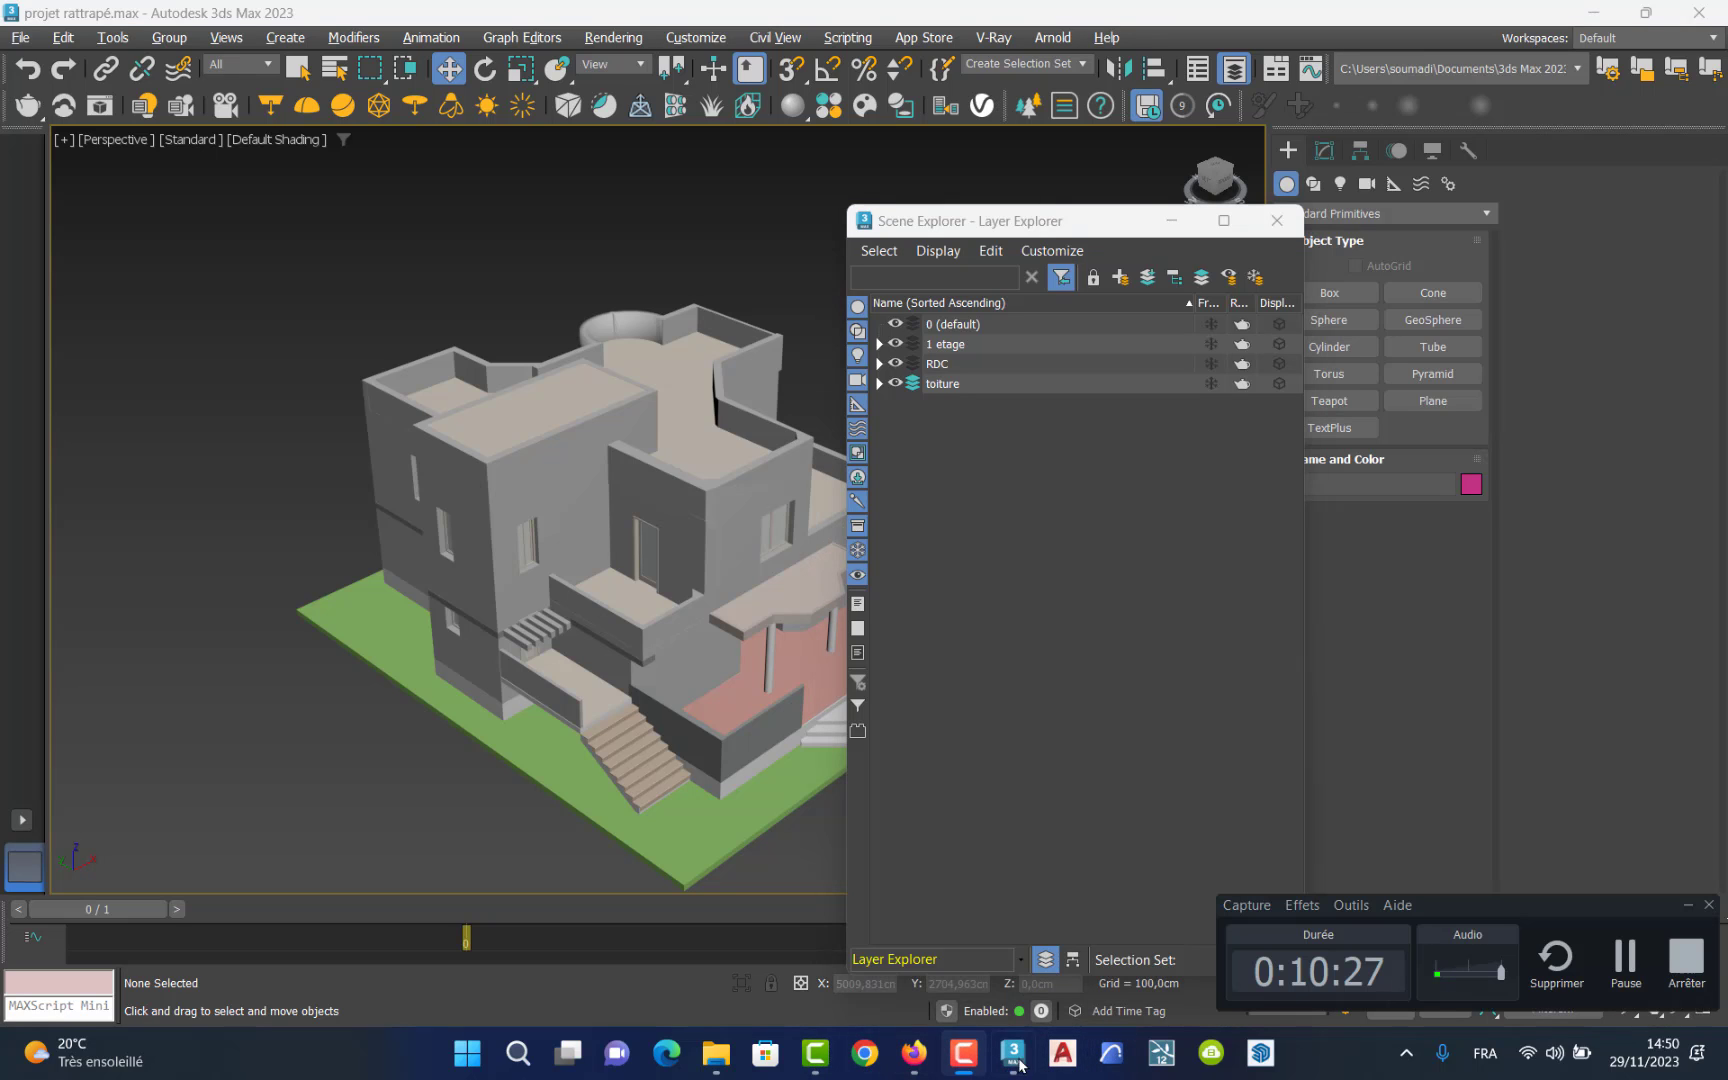
pyautogui.click(1625, 960)
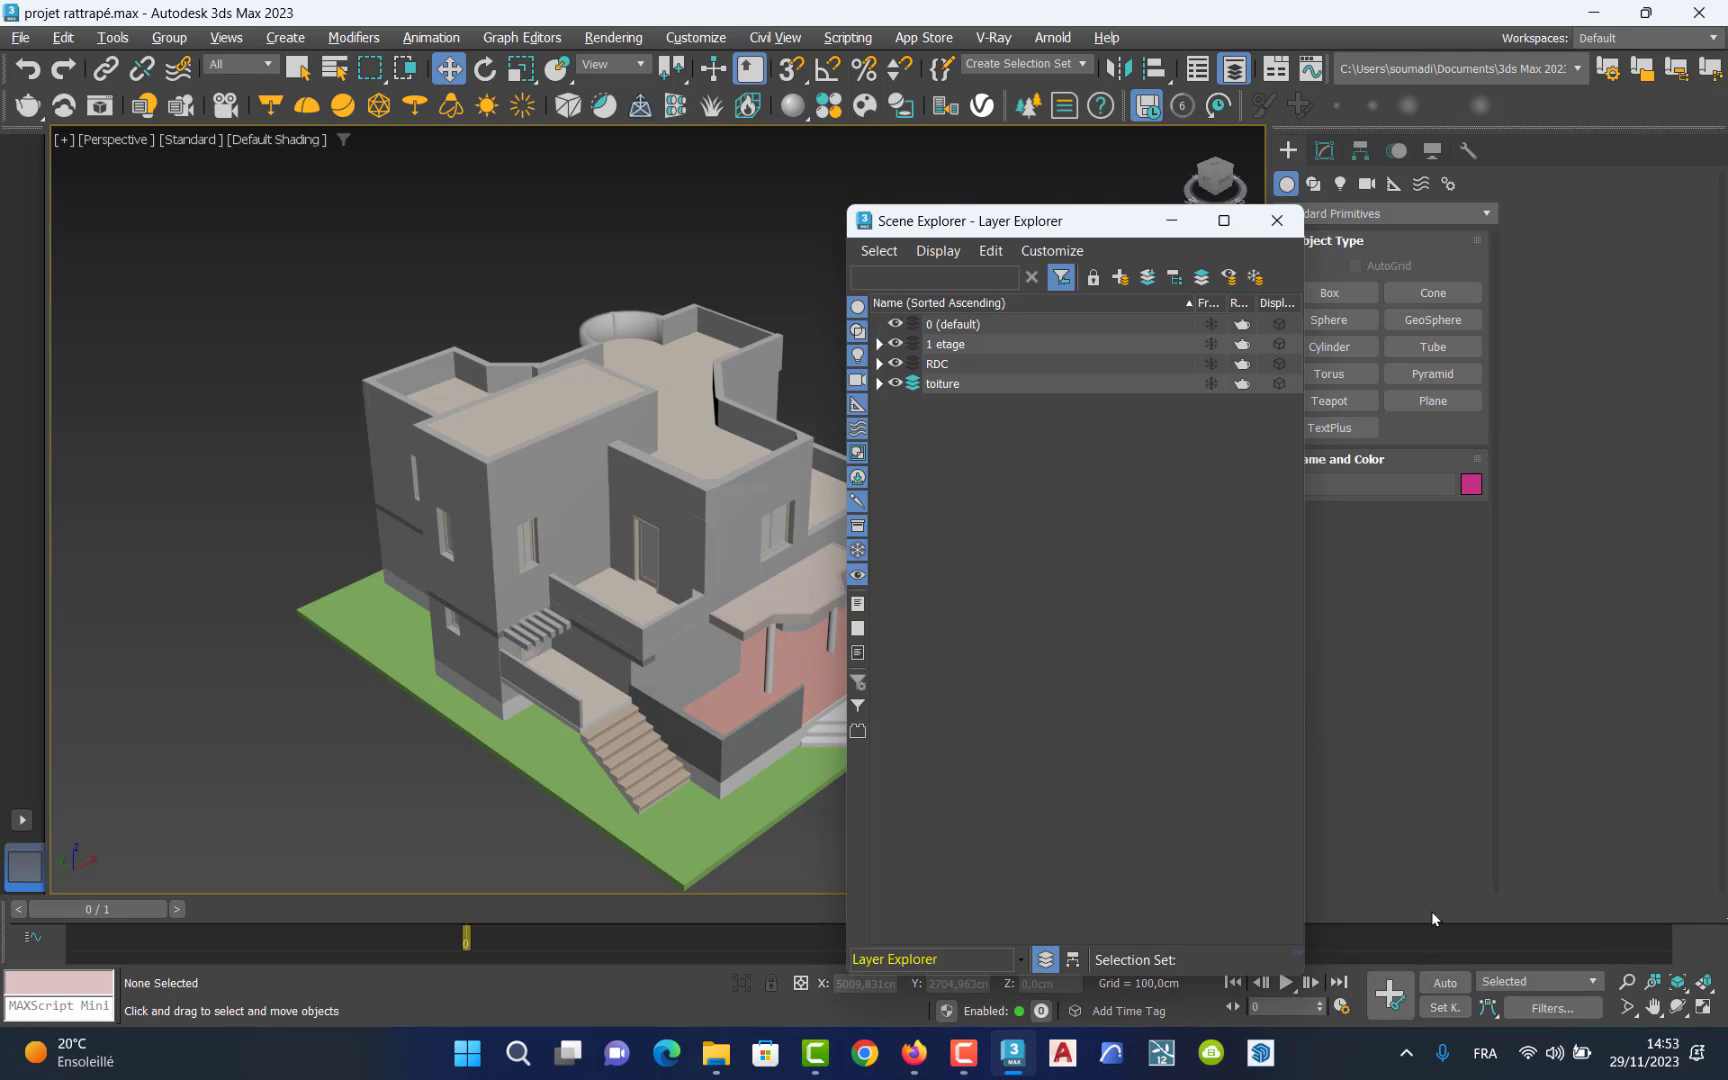
pyautogui.click(962, 1060)
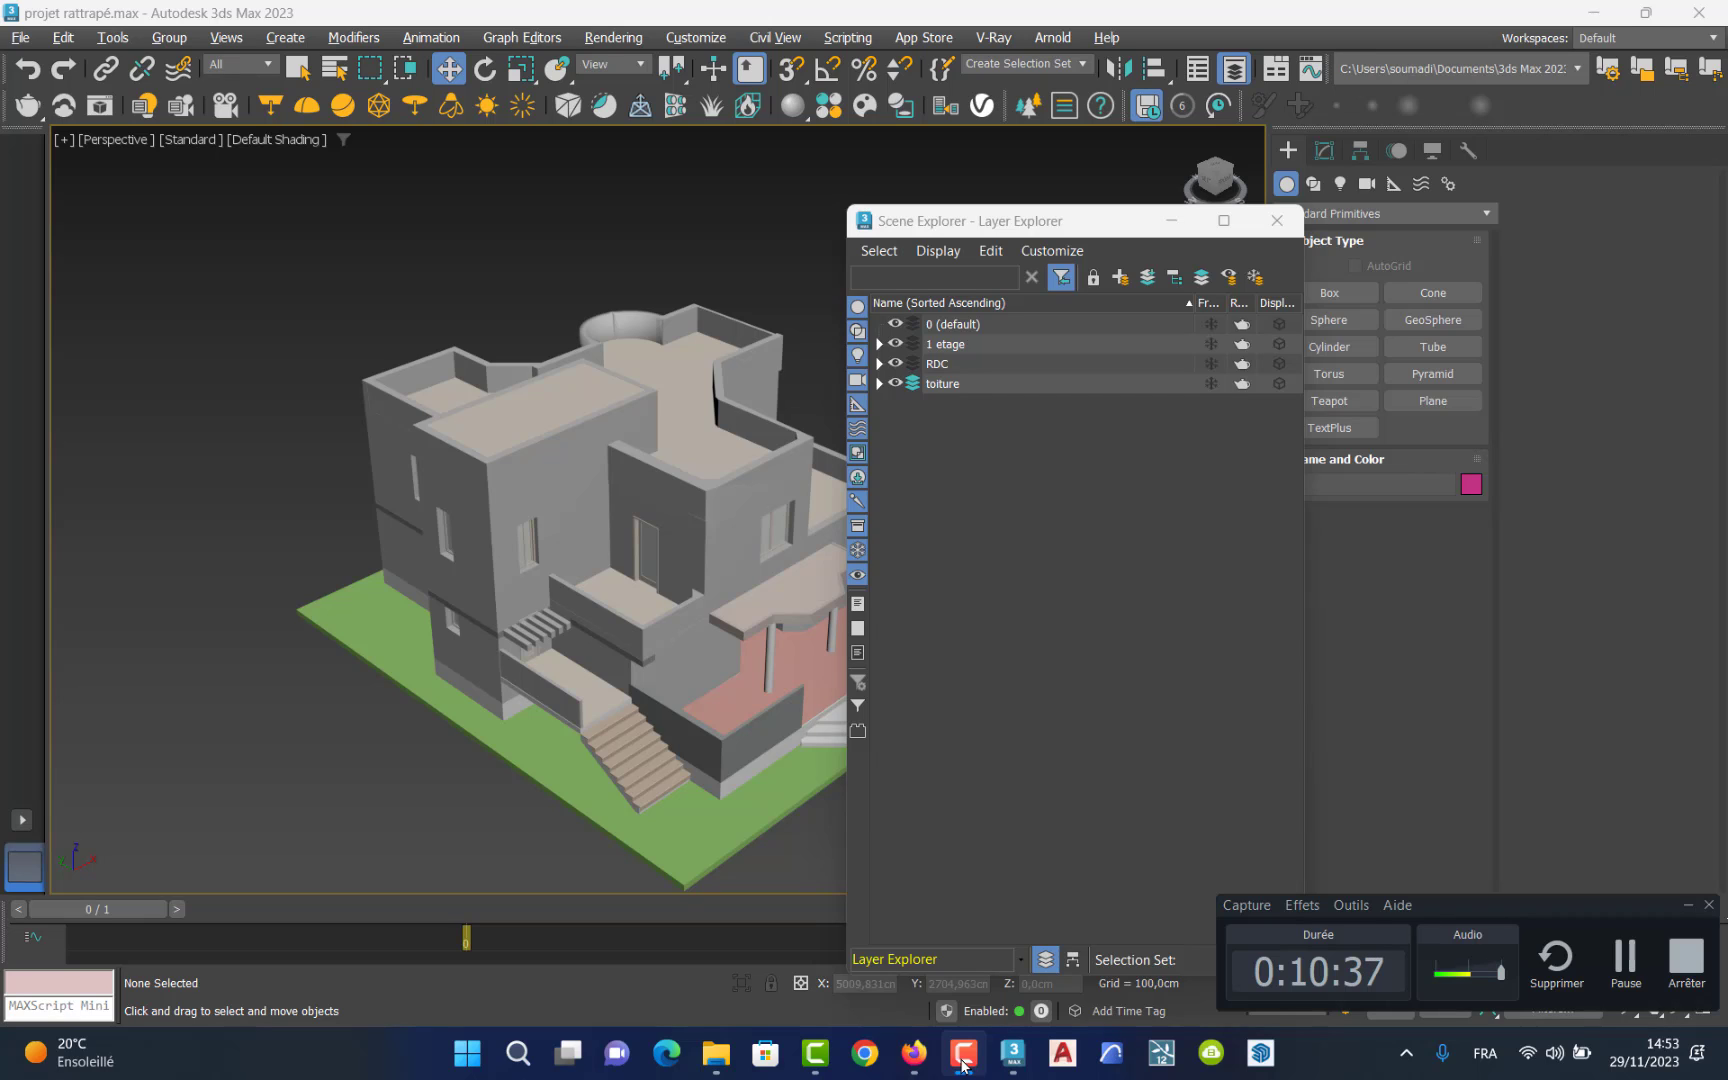
# Make RDC the active layer, hide the 1 etage and toiture layers, and close the Layer Explorer.
pyautogui.click(913, 363)
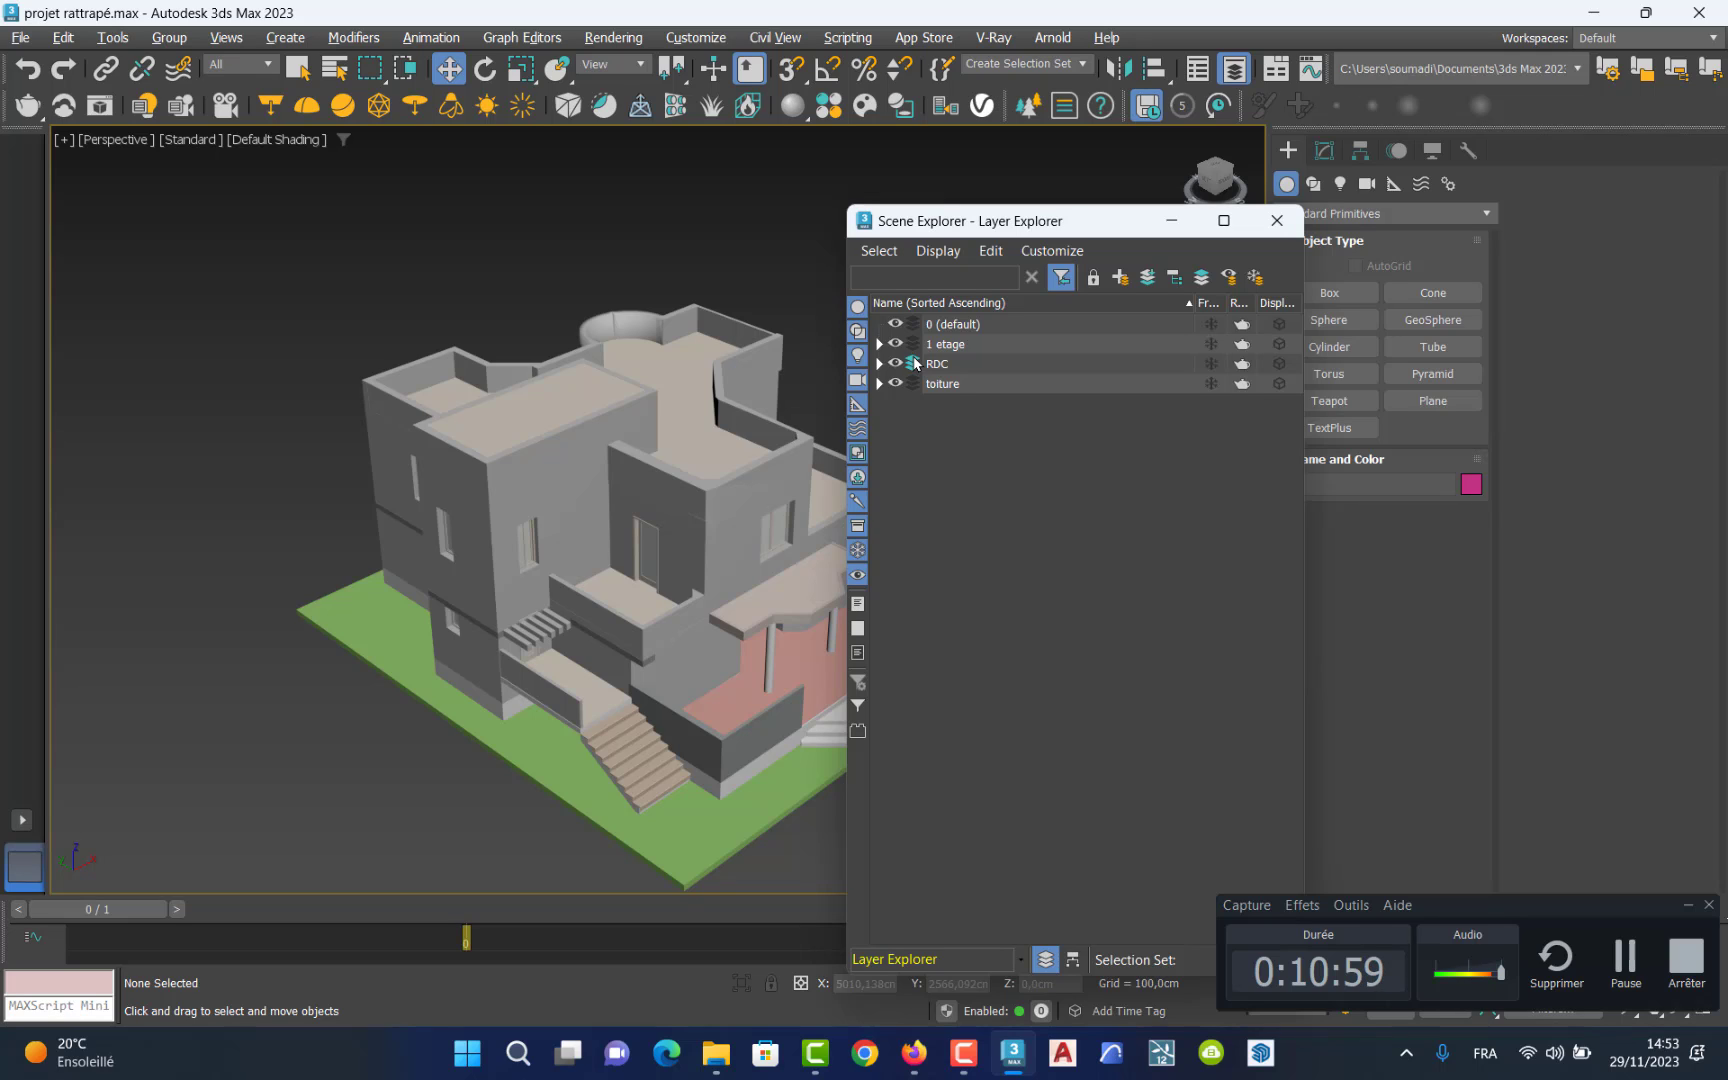
pyautogui.click(1172, 223)
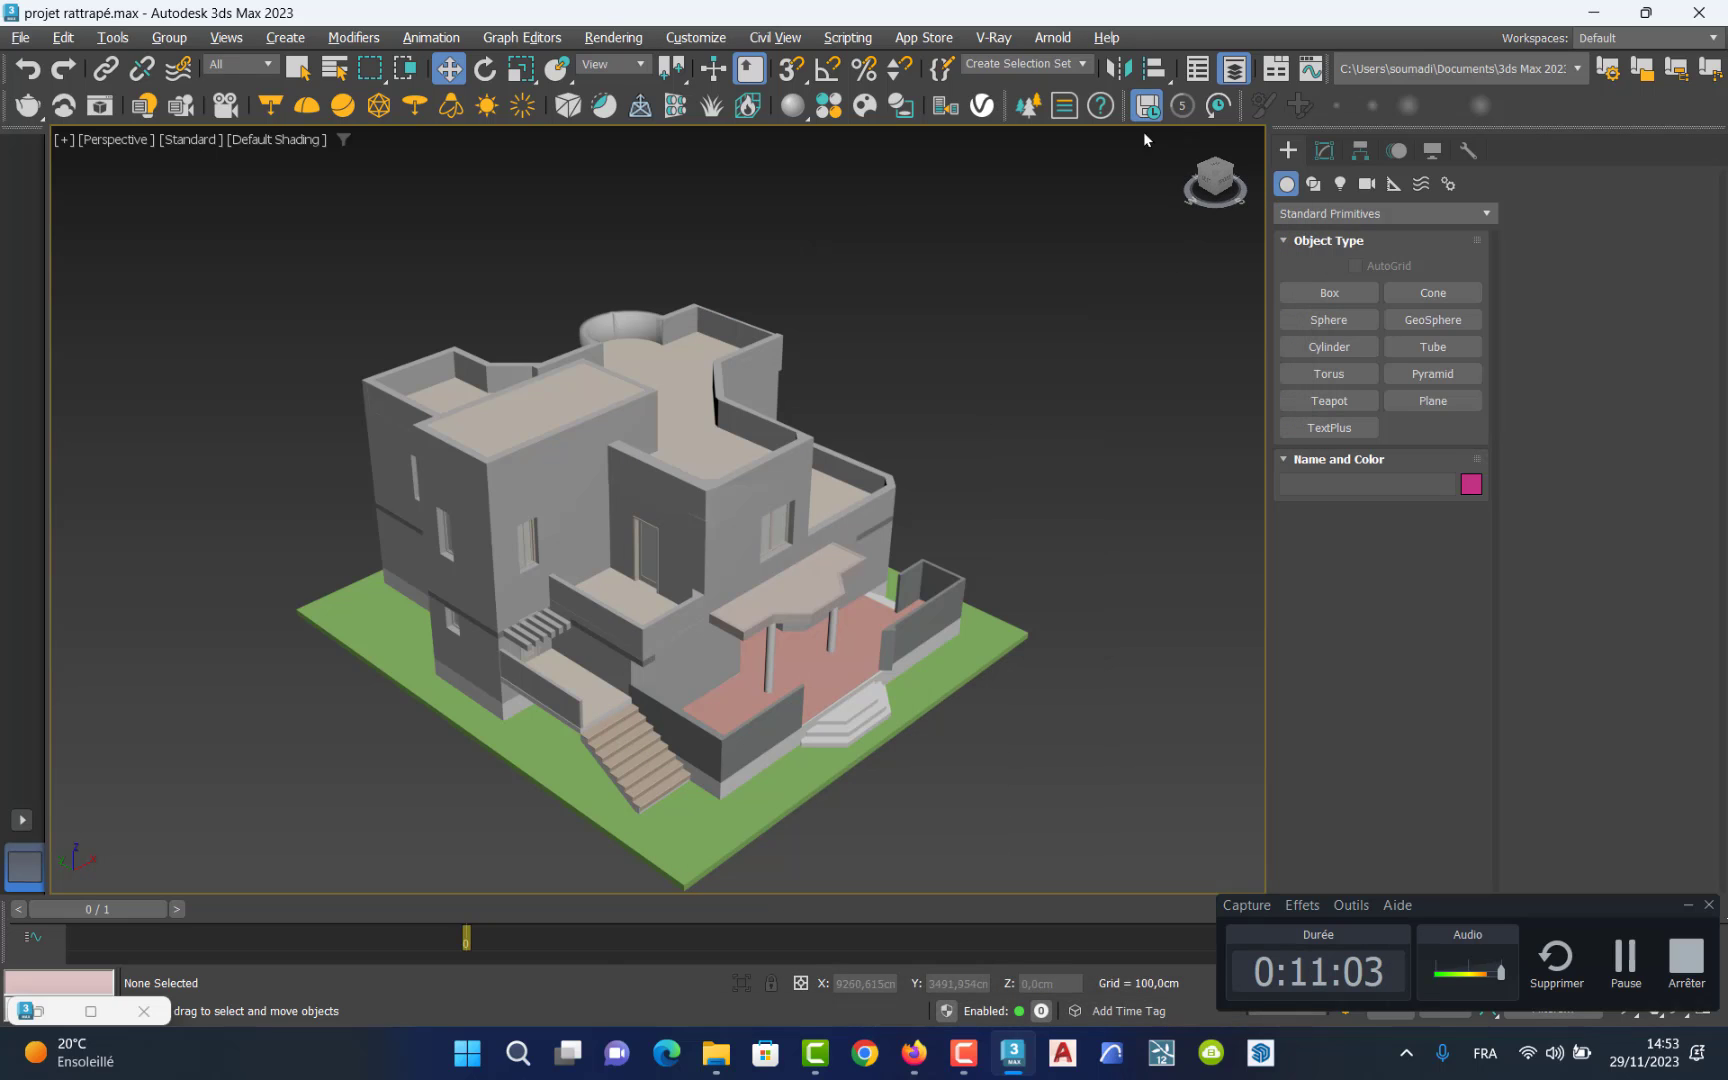
pyautogui.click(1234, 68)
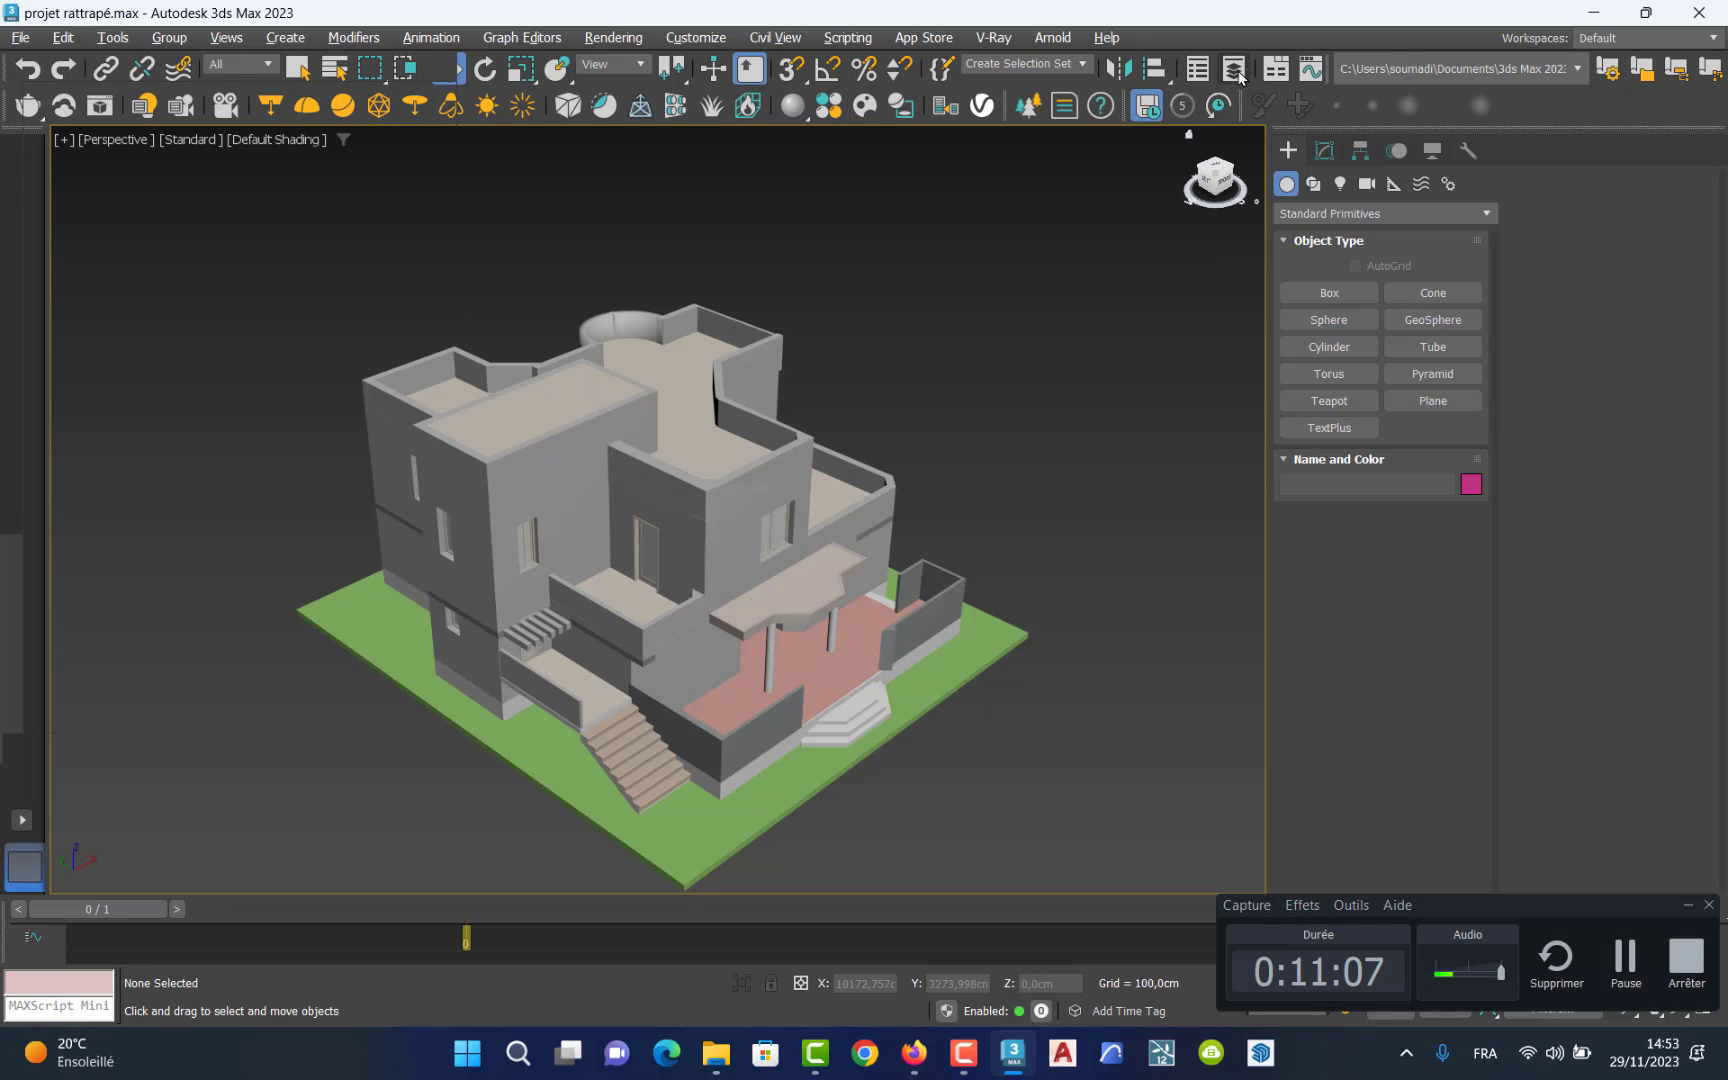
pyautogui.click(1234, 68)
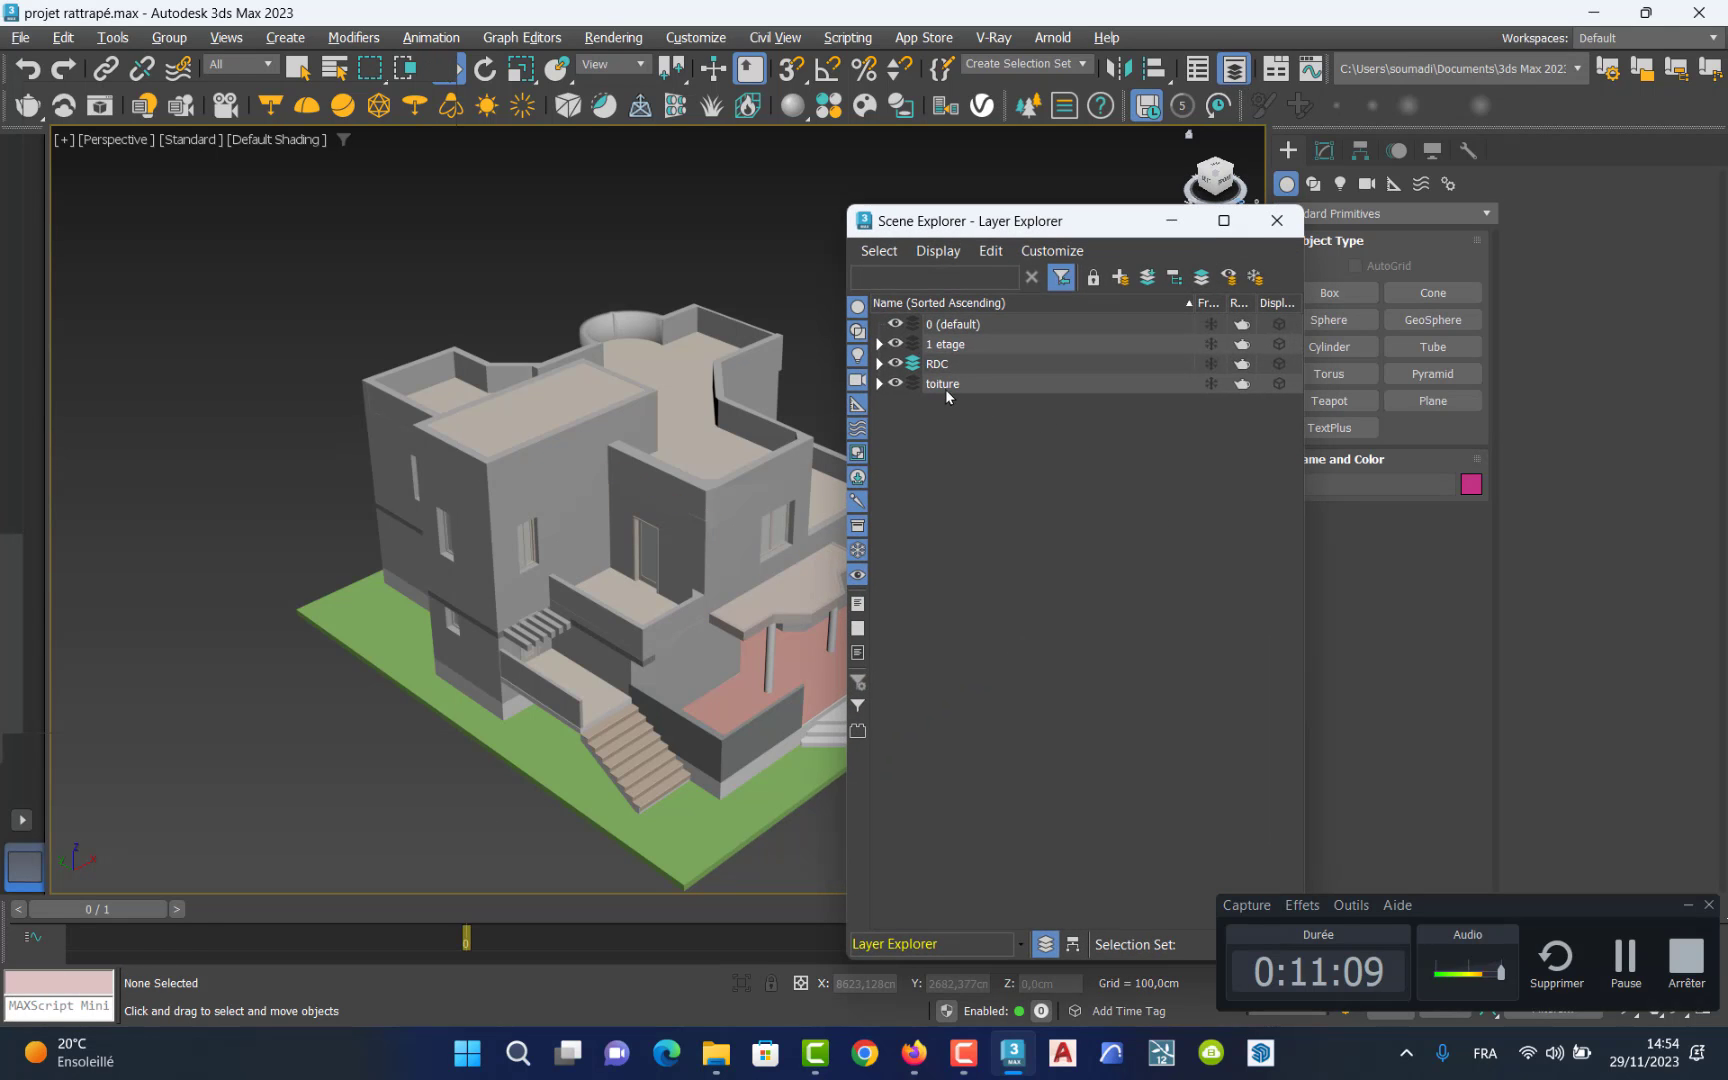
pyautogui.click(895, 344)
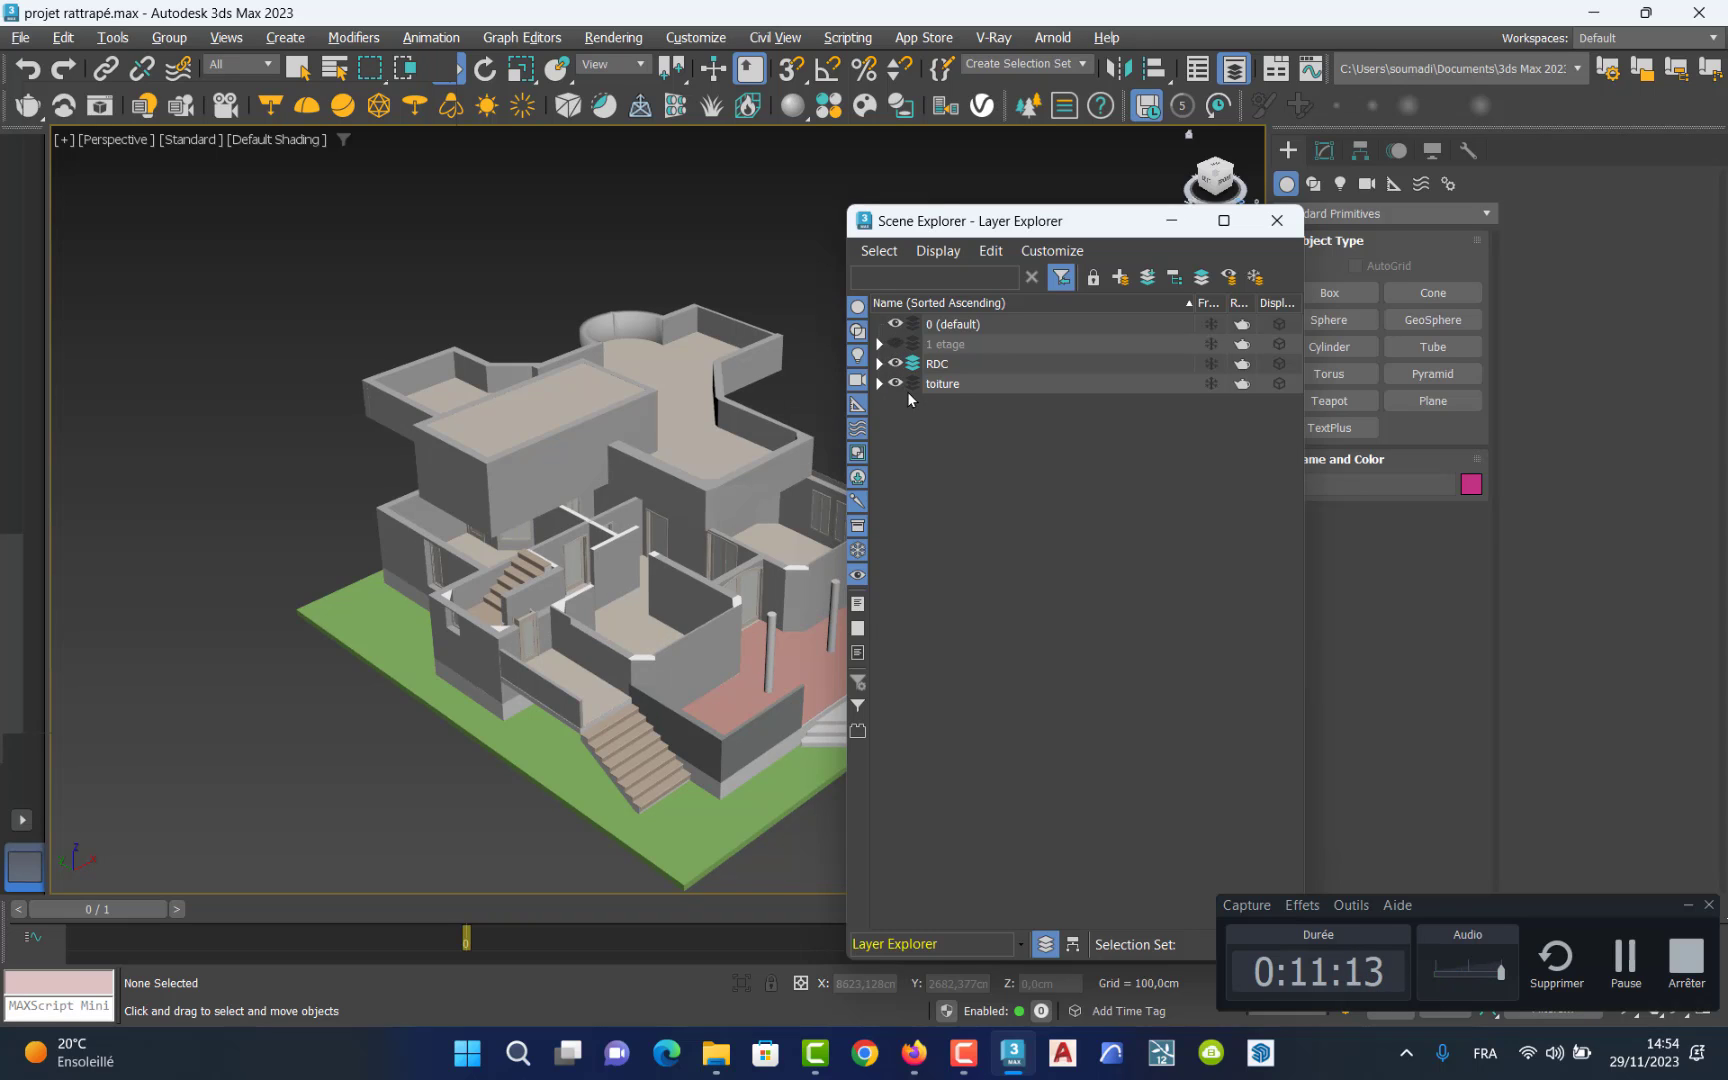
pyautogui.click(895, 383)
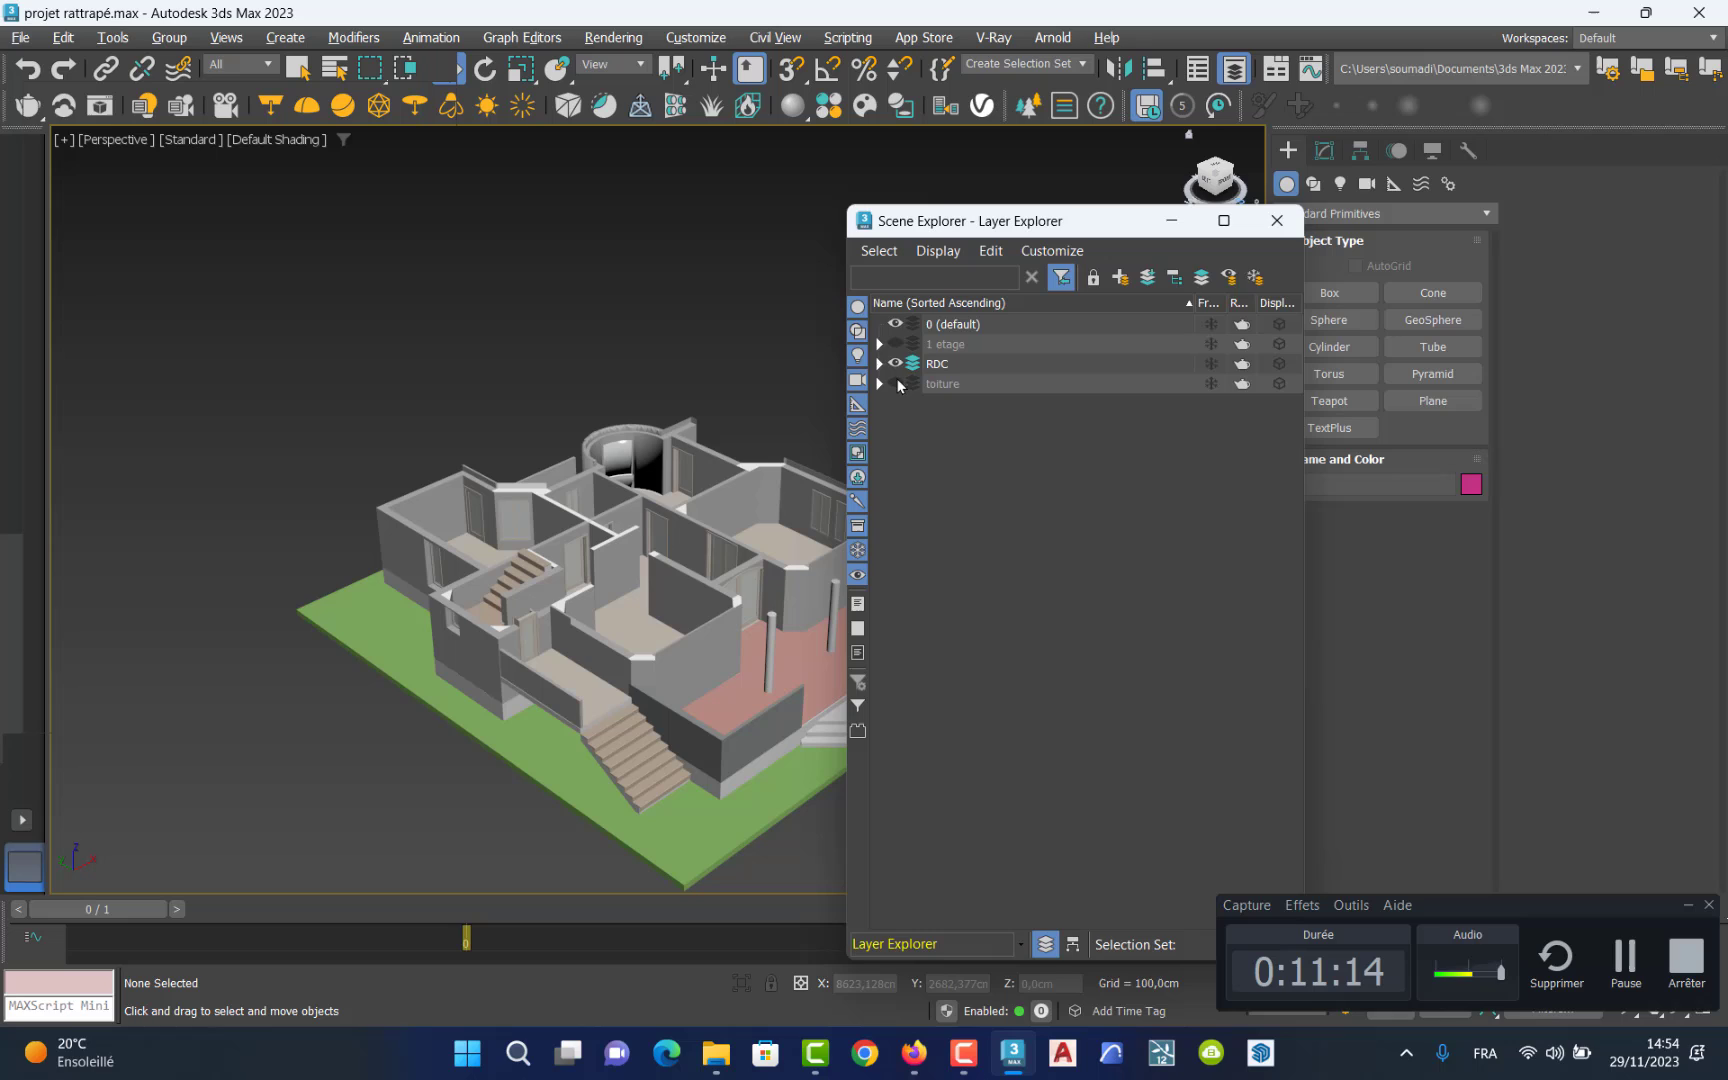
pyautogui.click(1268, 225)
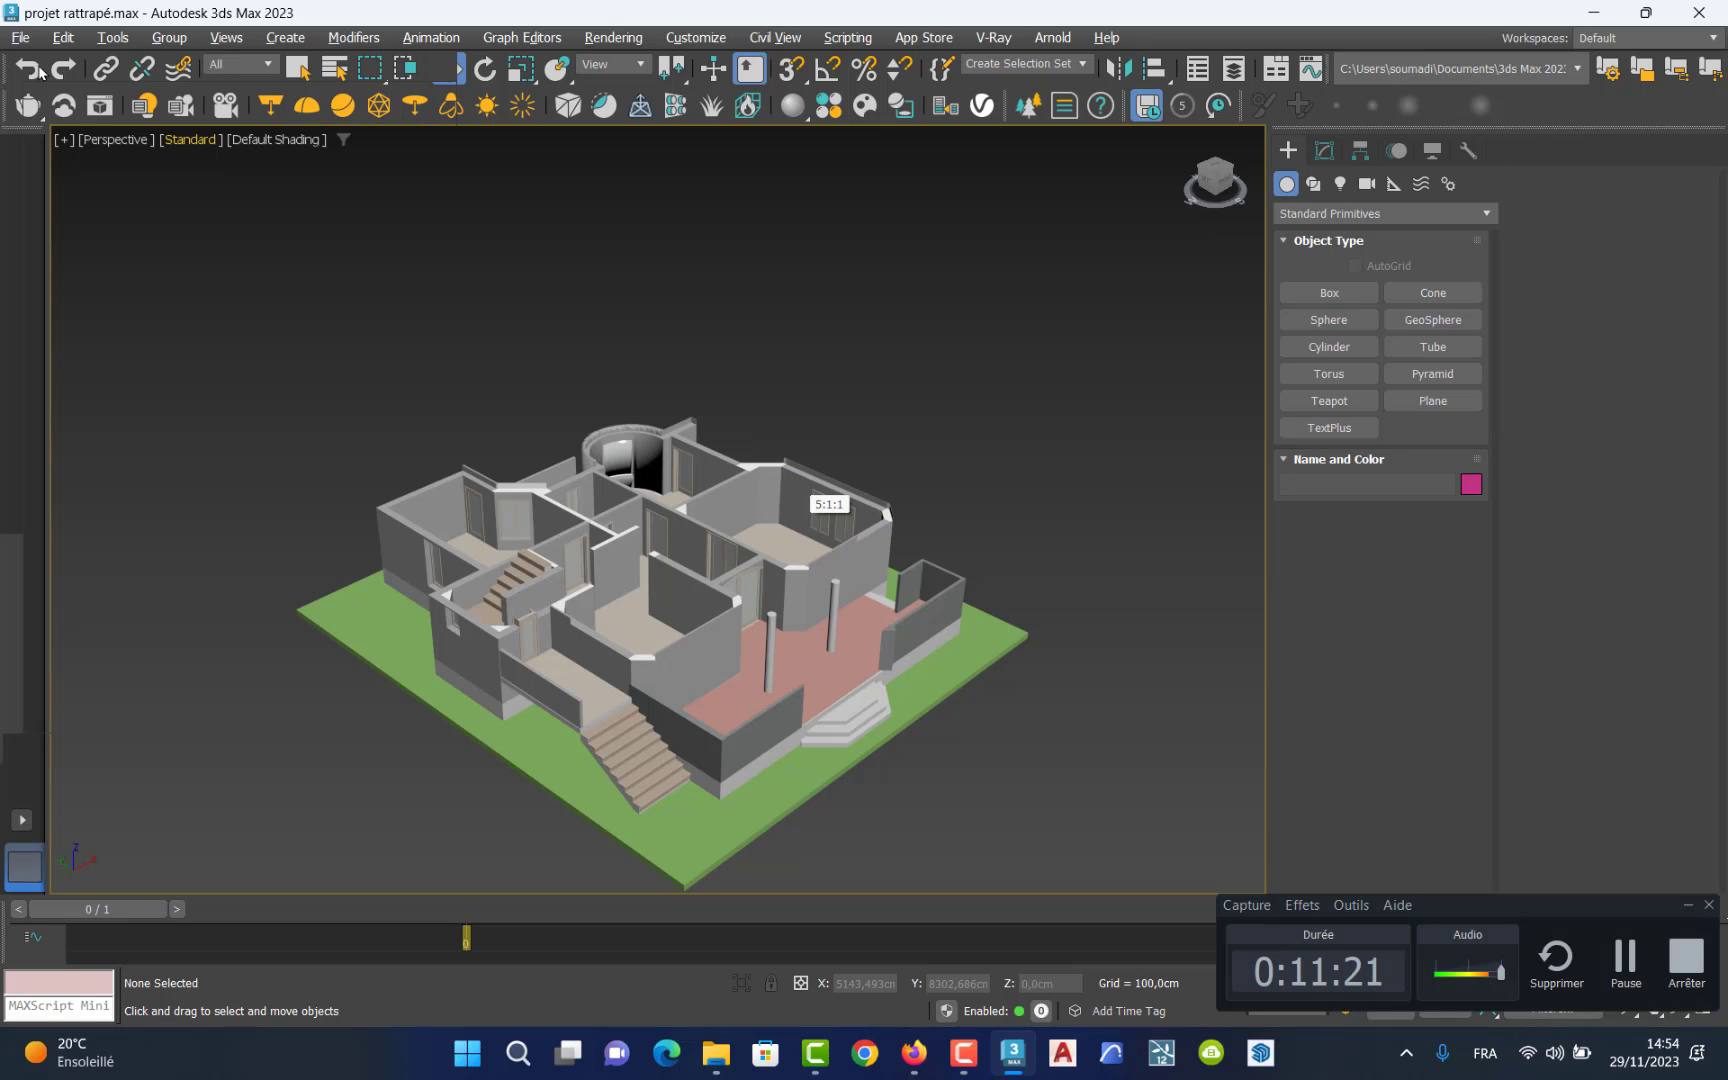
# Try to merge the file porte Emozioni.mtl from the Desktop folder objets telecharges into the scene.
pyautogui.click(21, 38)
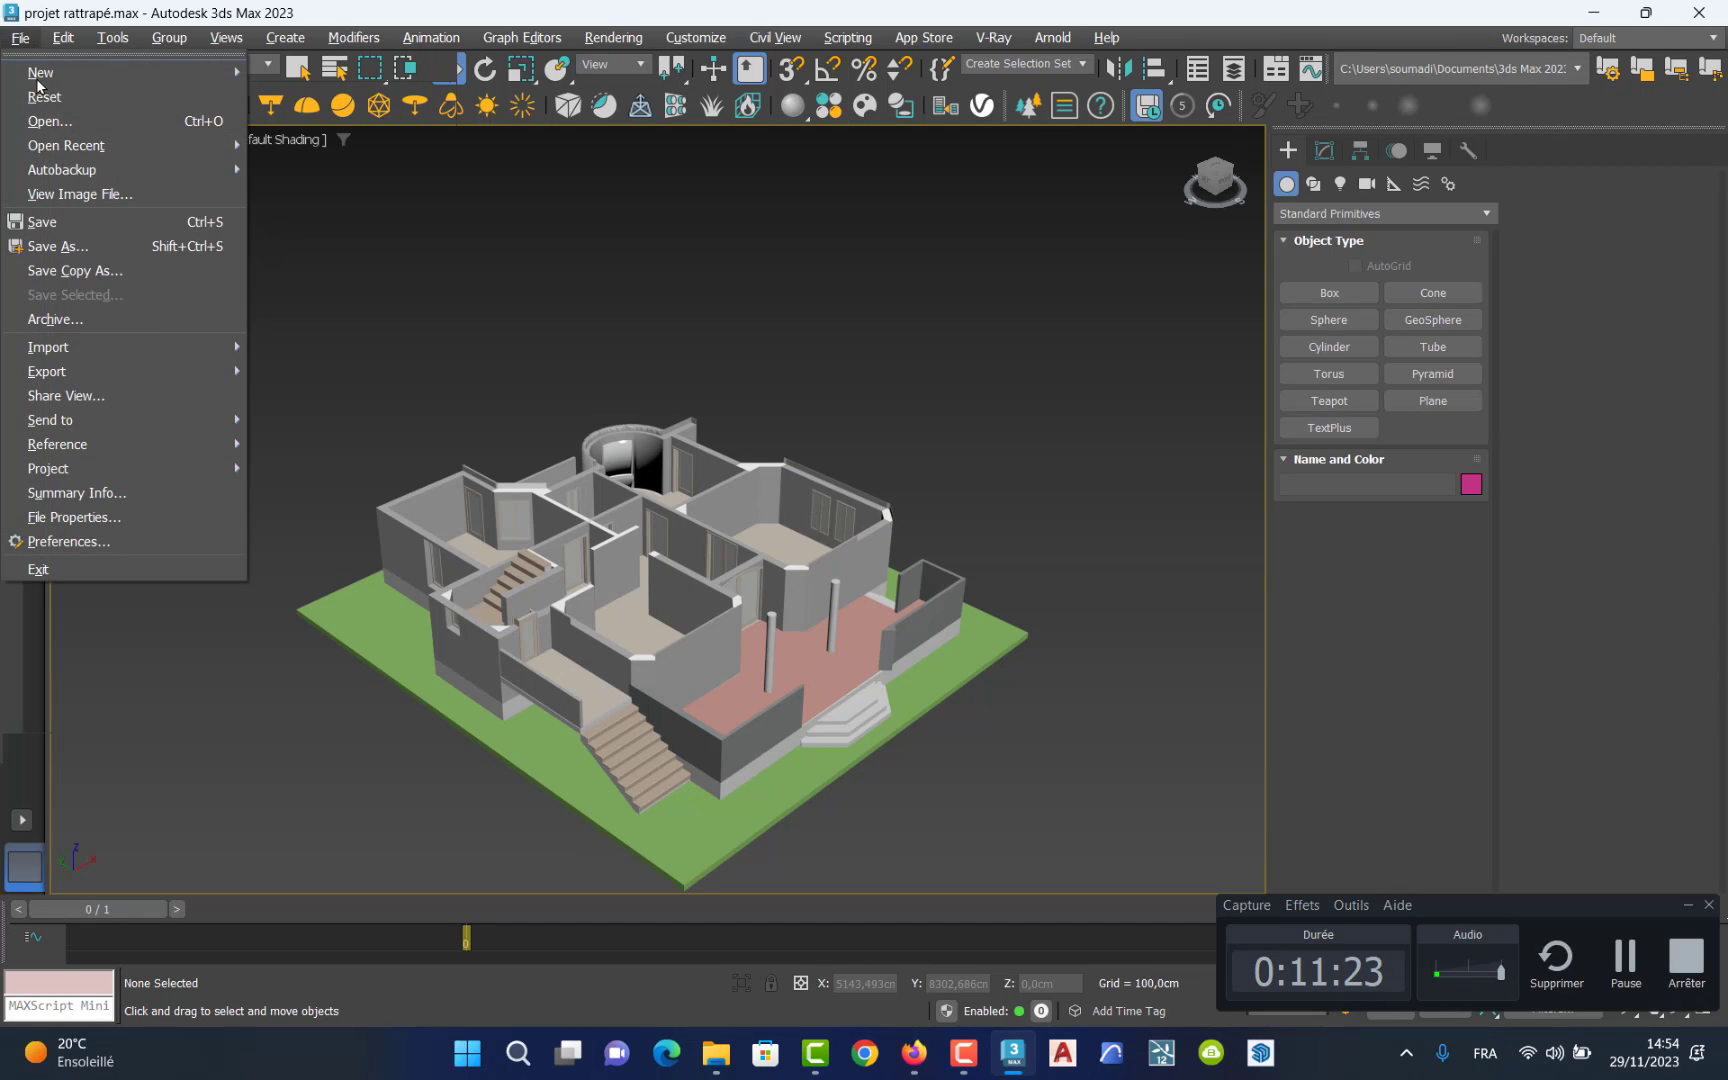
pyautogui.moveTo(213, 352)
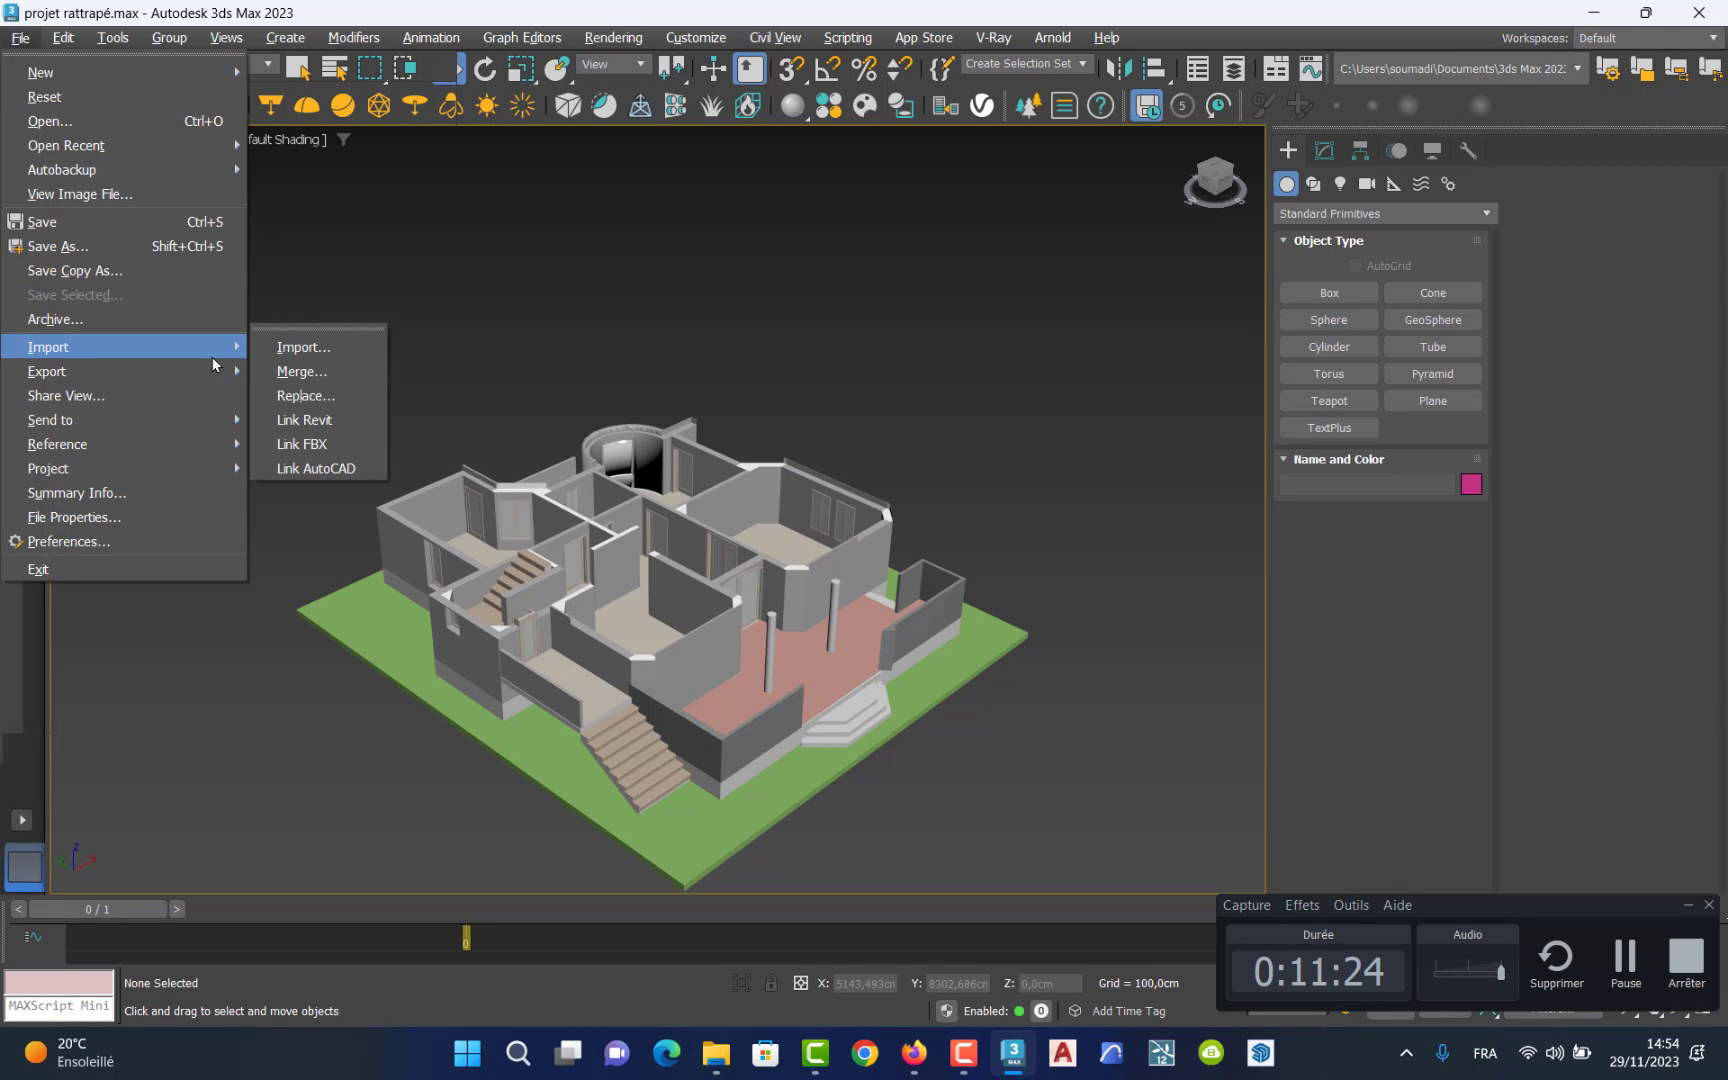
pyautogui.click(315, 374)
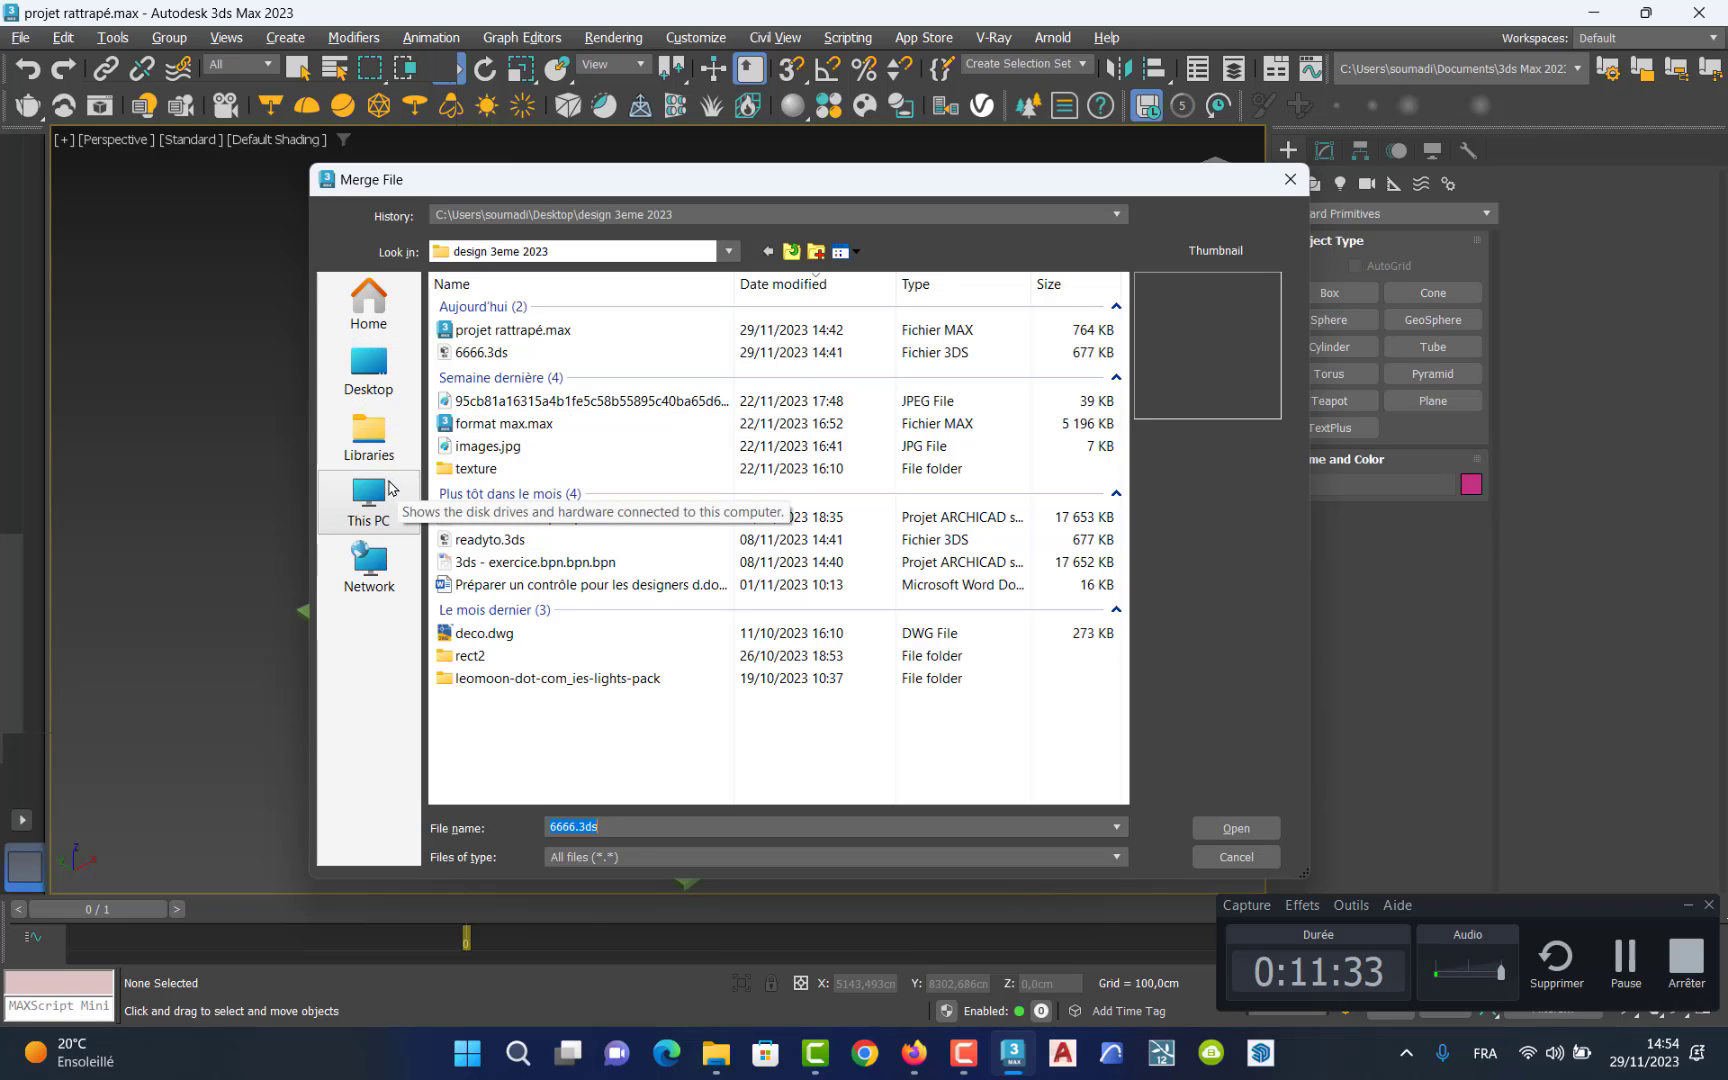
pyautogui.click(369, 378)
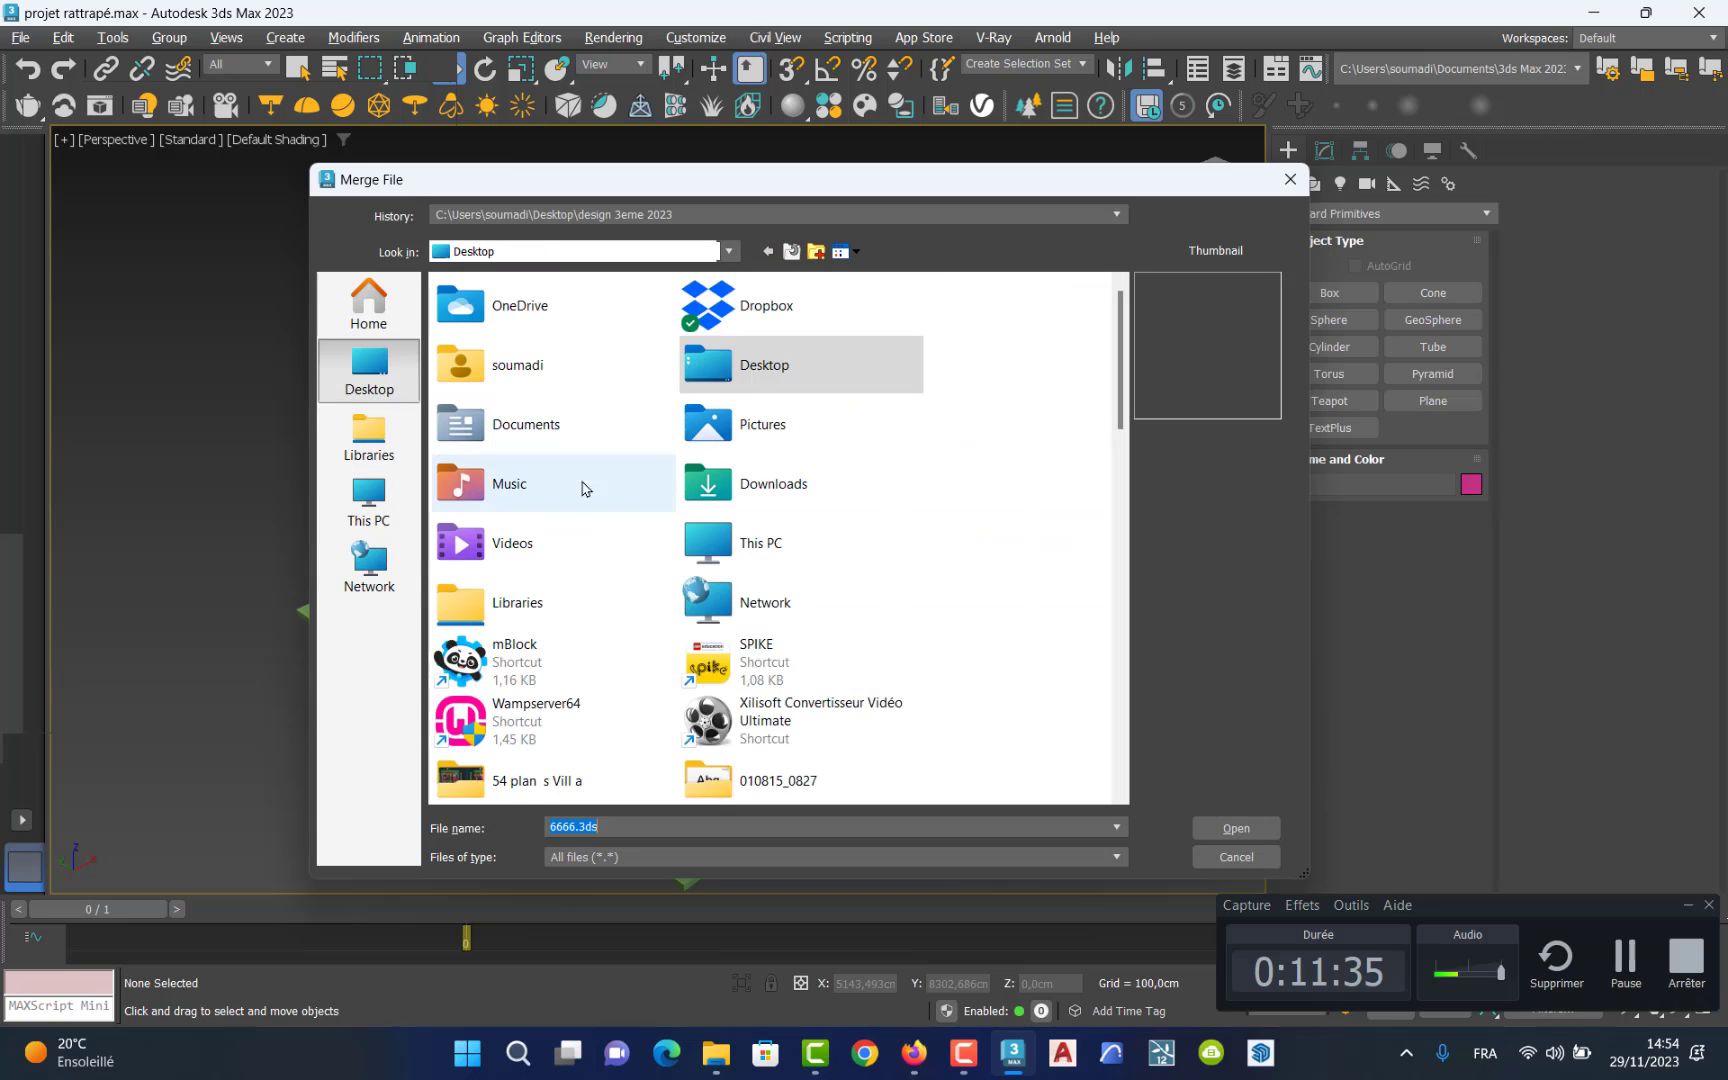
pyautogui.click(782, 495)
pyautogui.doubleClick(782, 495)
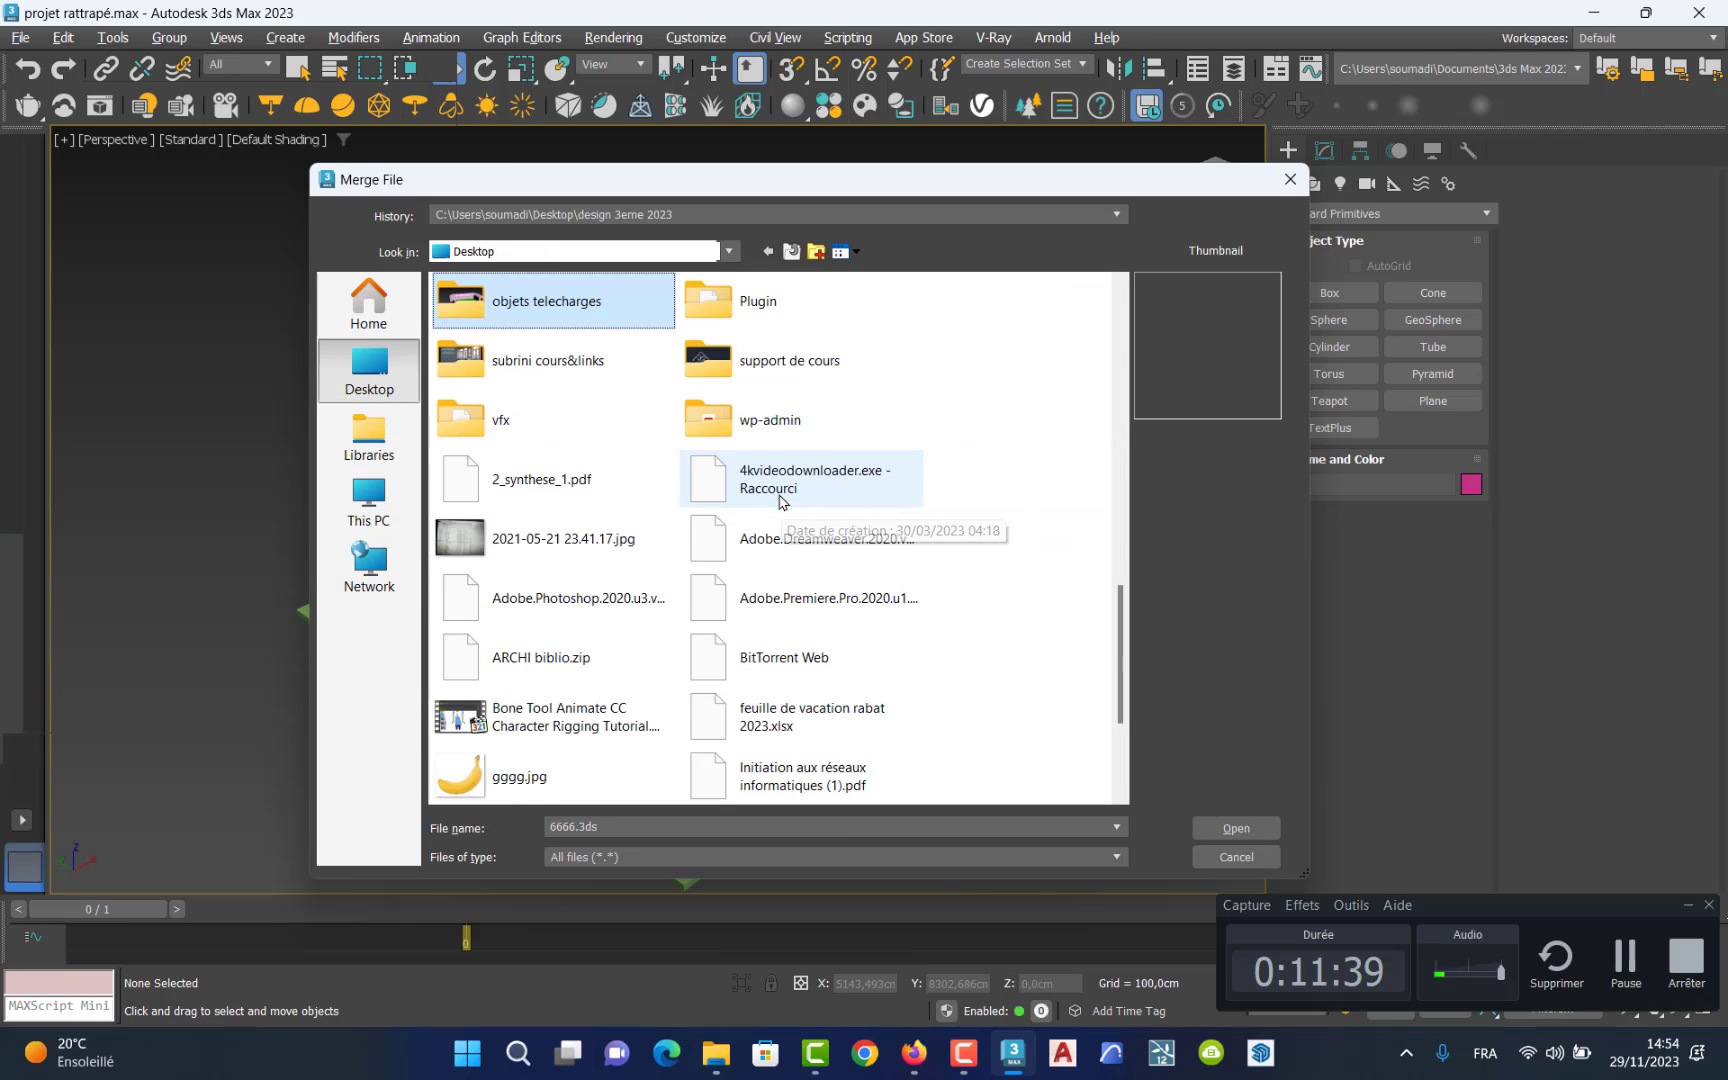
pyautogui.doubleClick(550, 310)
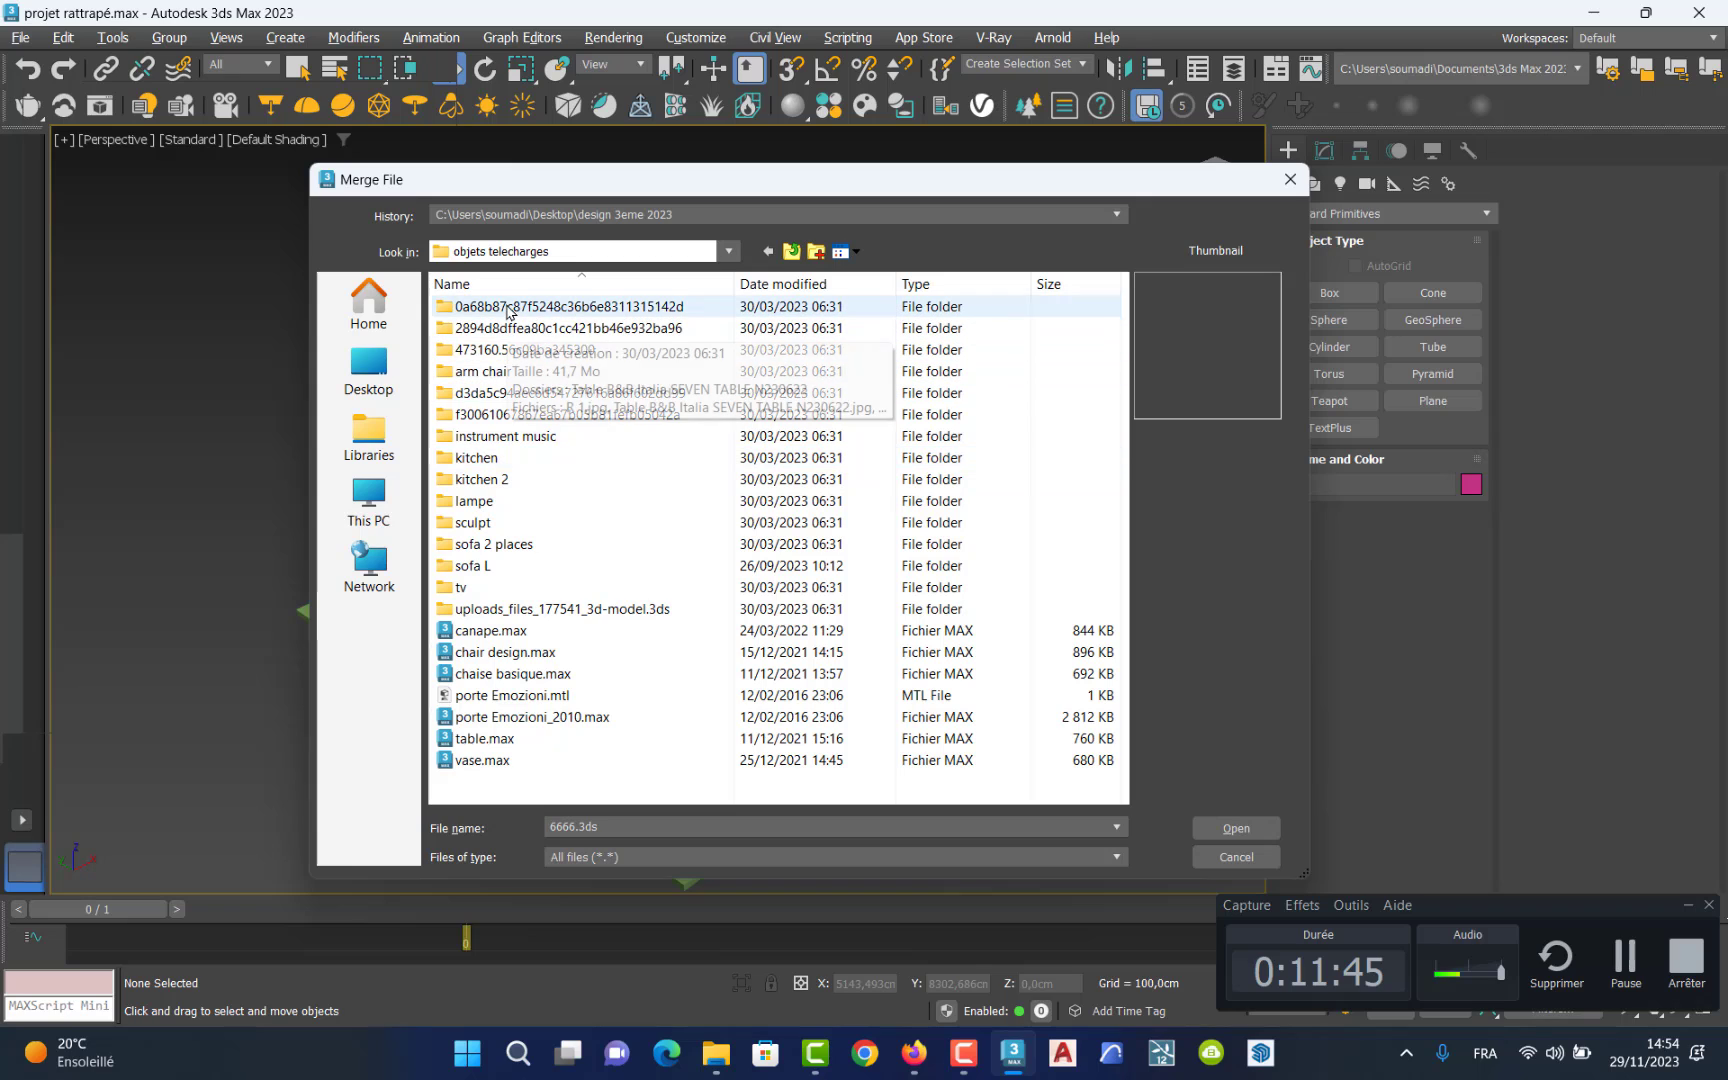
pyautogui.click(500, 655)
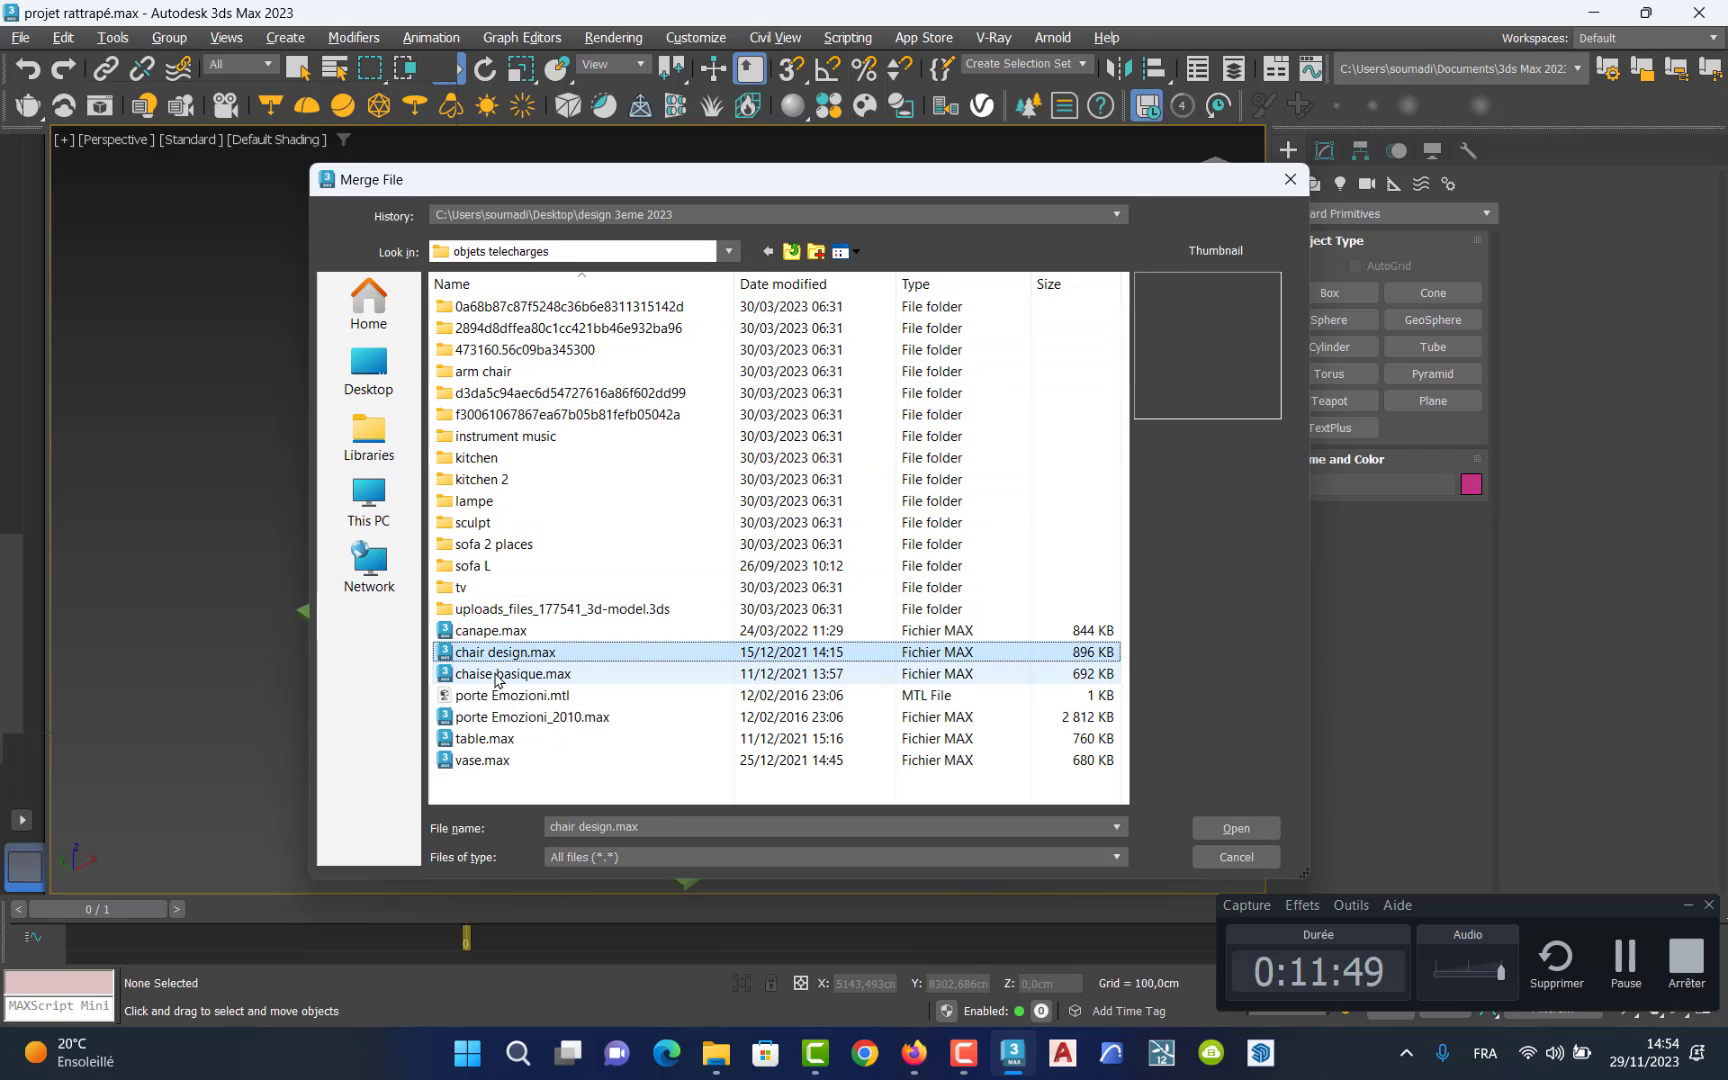
pyautogui.click(499, 674)
pyautogui.click(489, 697)
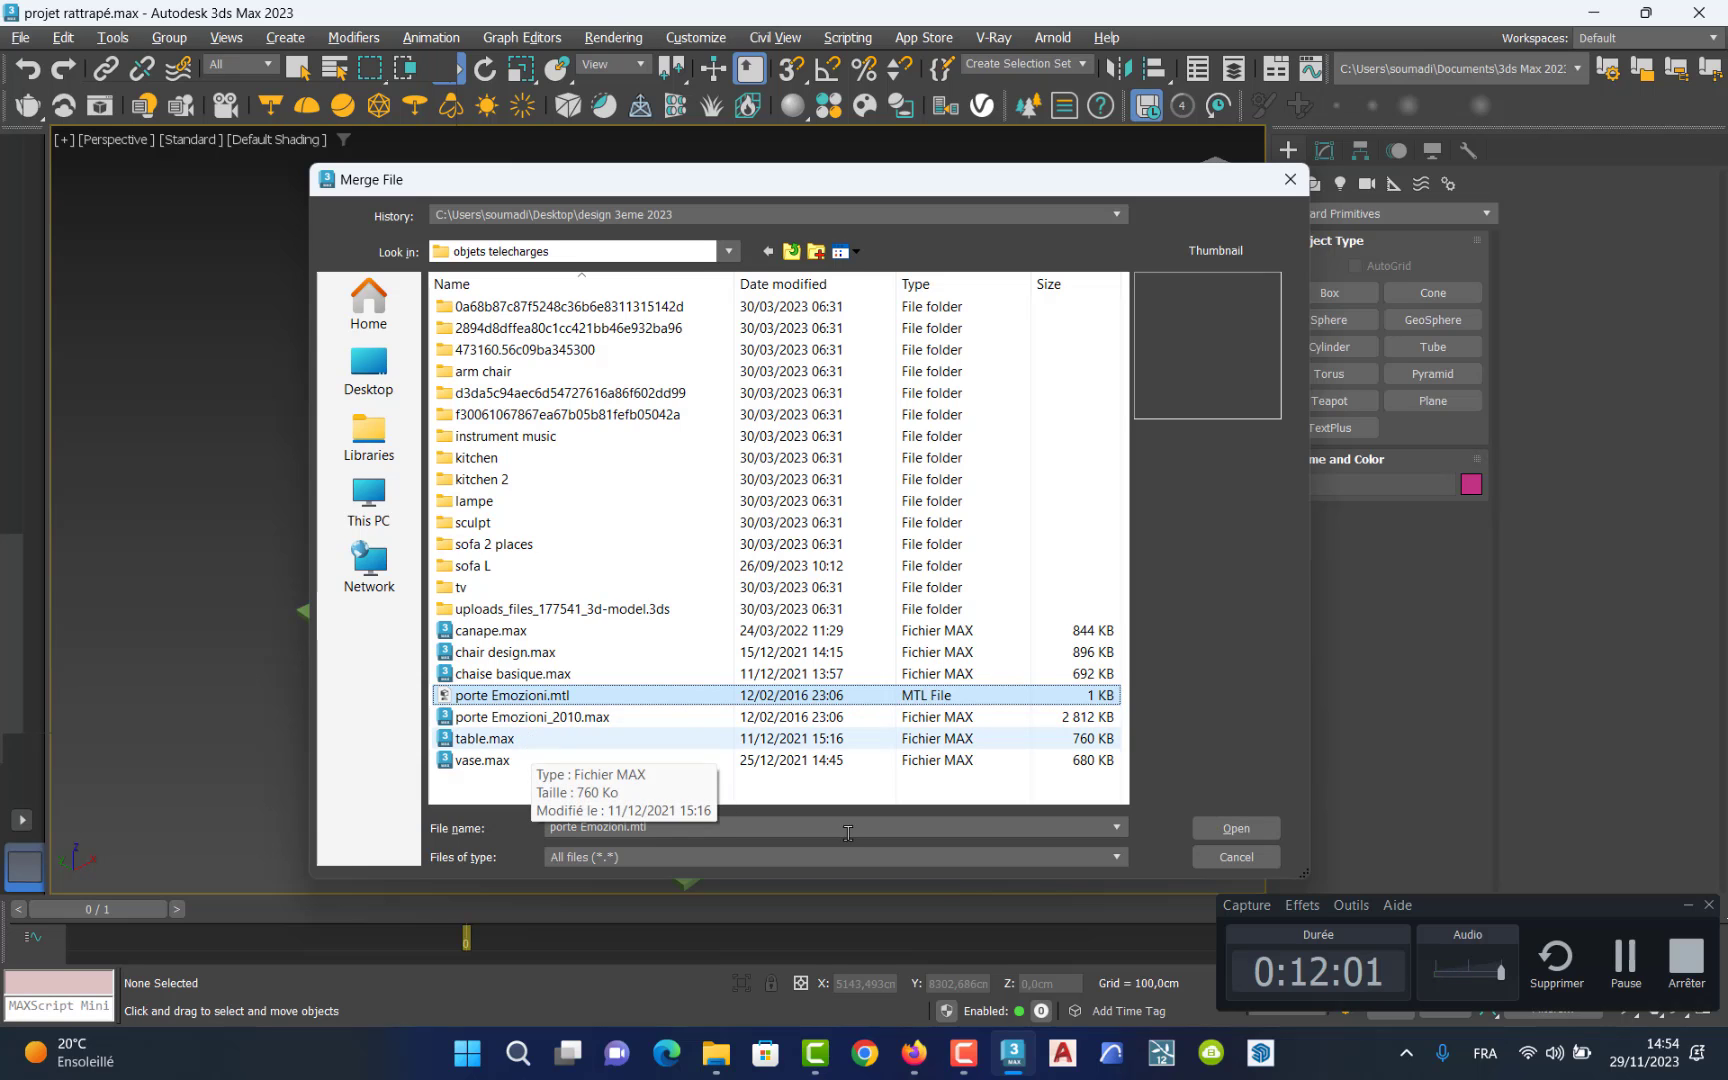
pyautogui.click(1237, 828)
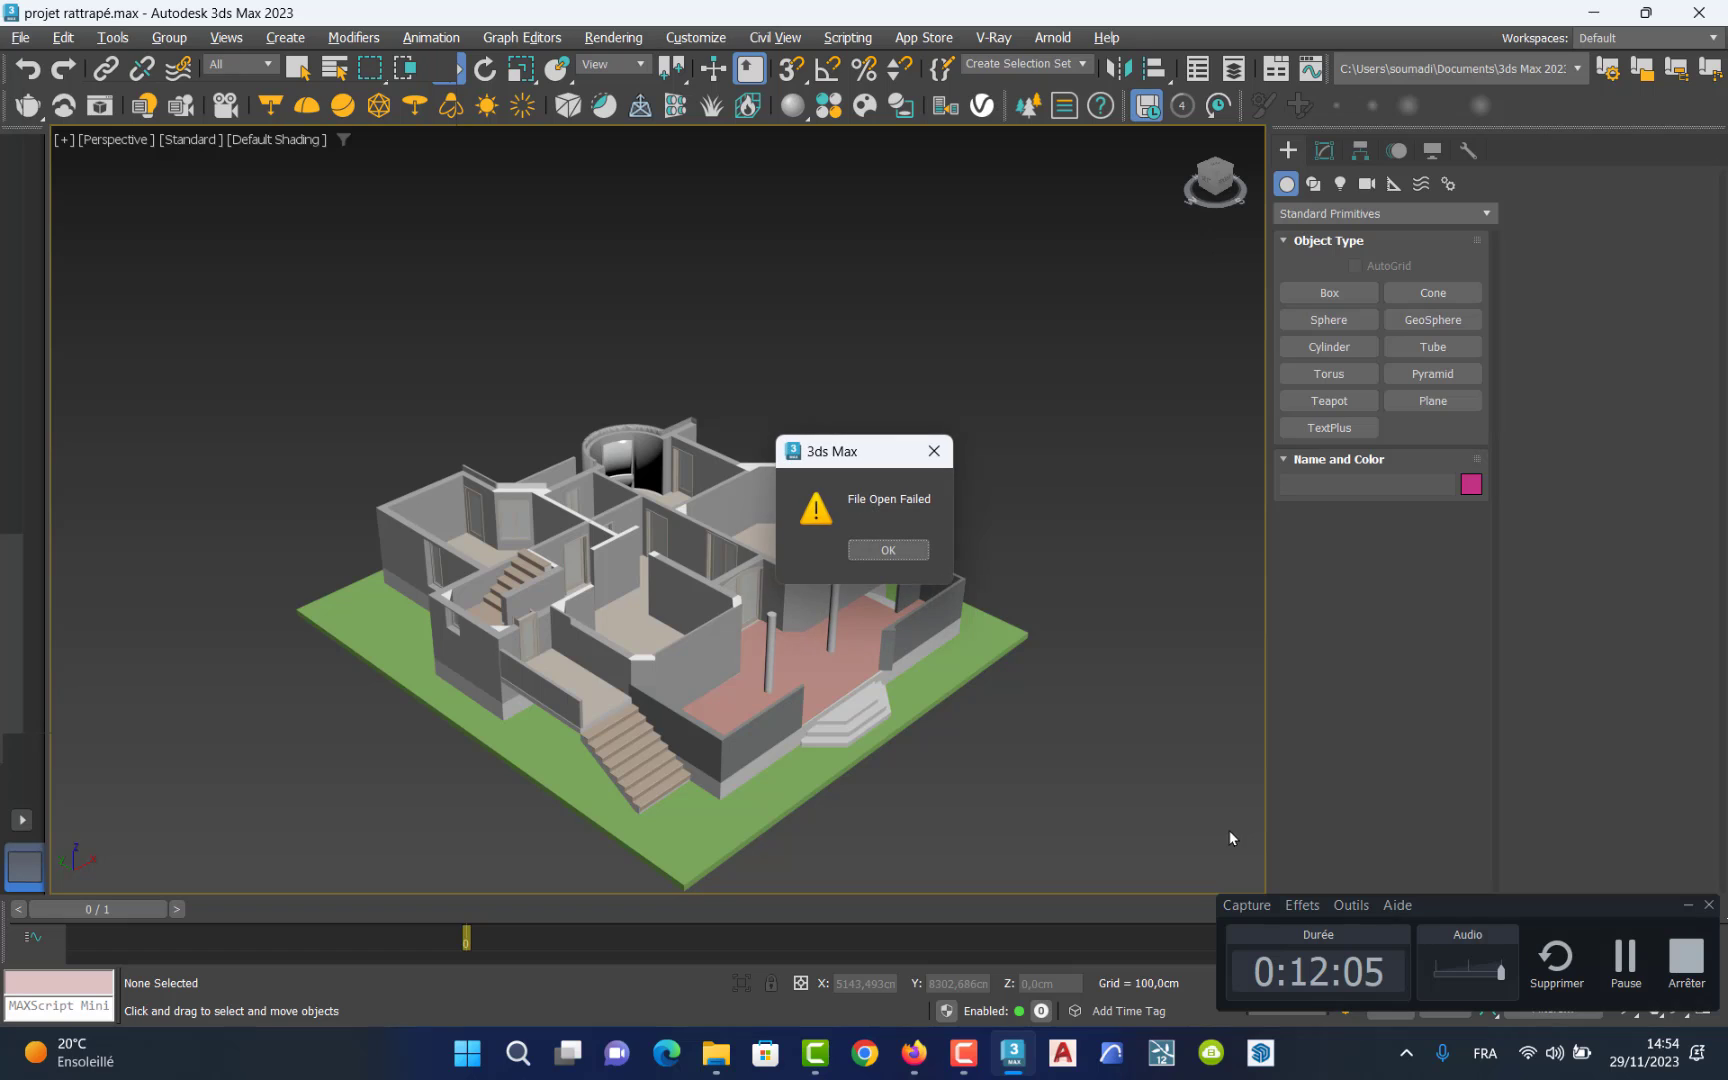
# Dismiss the failed merge and choose sofa102.max from the sofa 2 places folder as the file to merge.
pyautogui.click(887, 549)
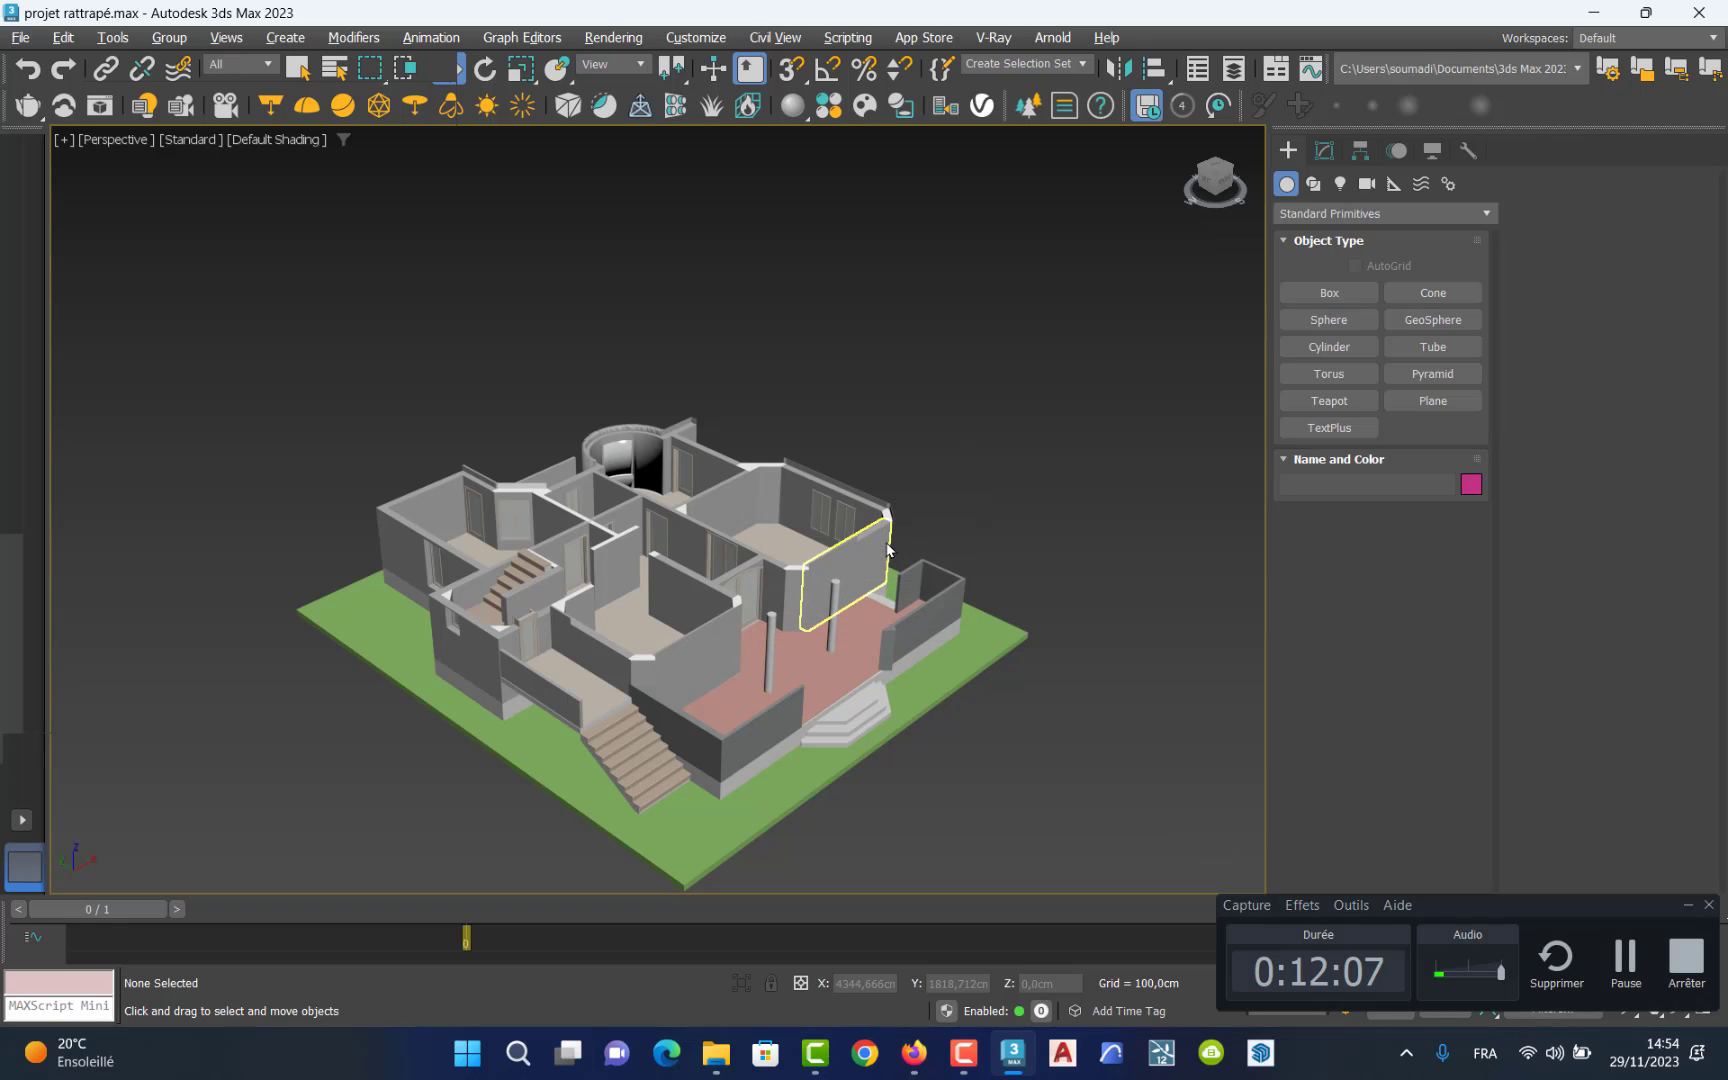
pyautogui.click(20, 37)
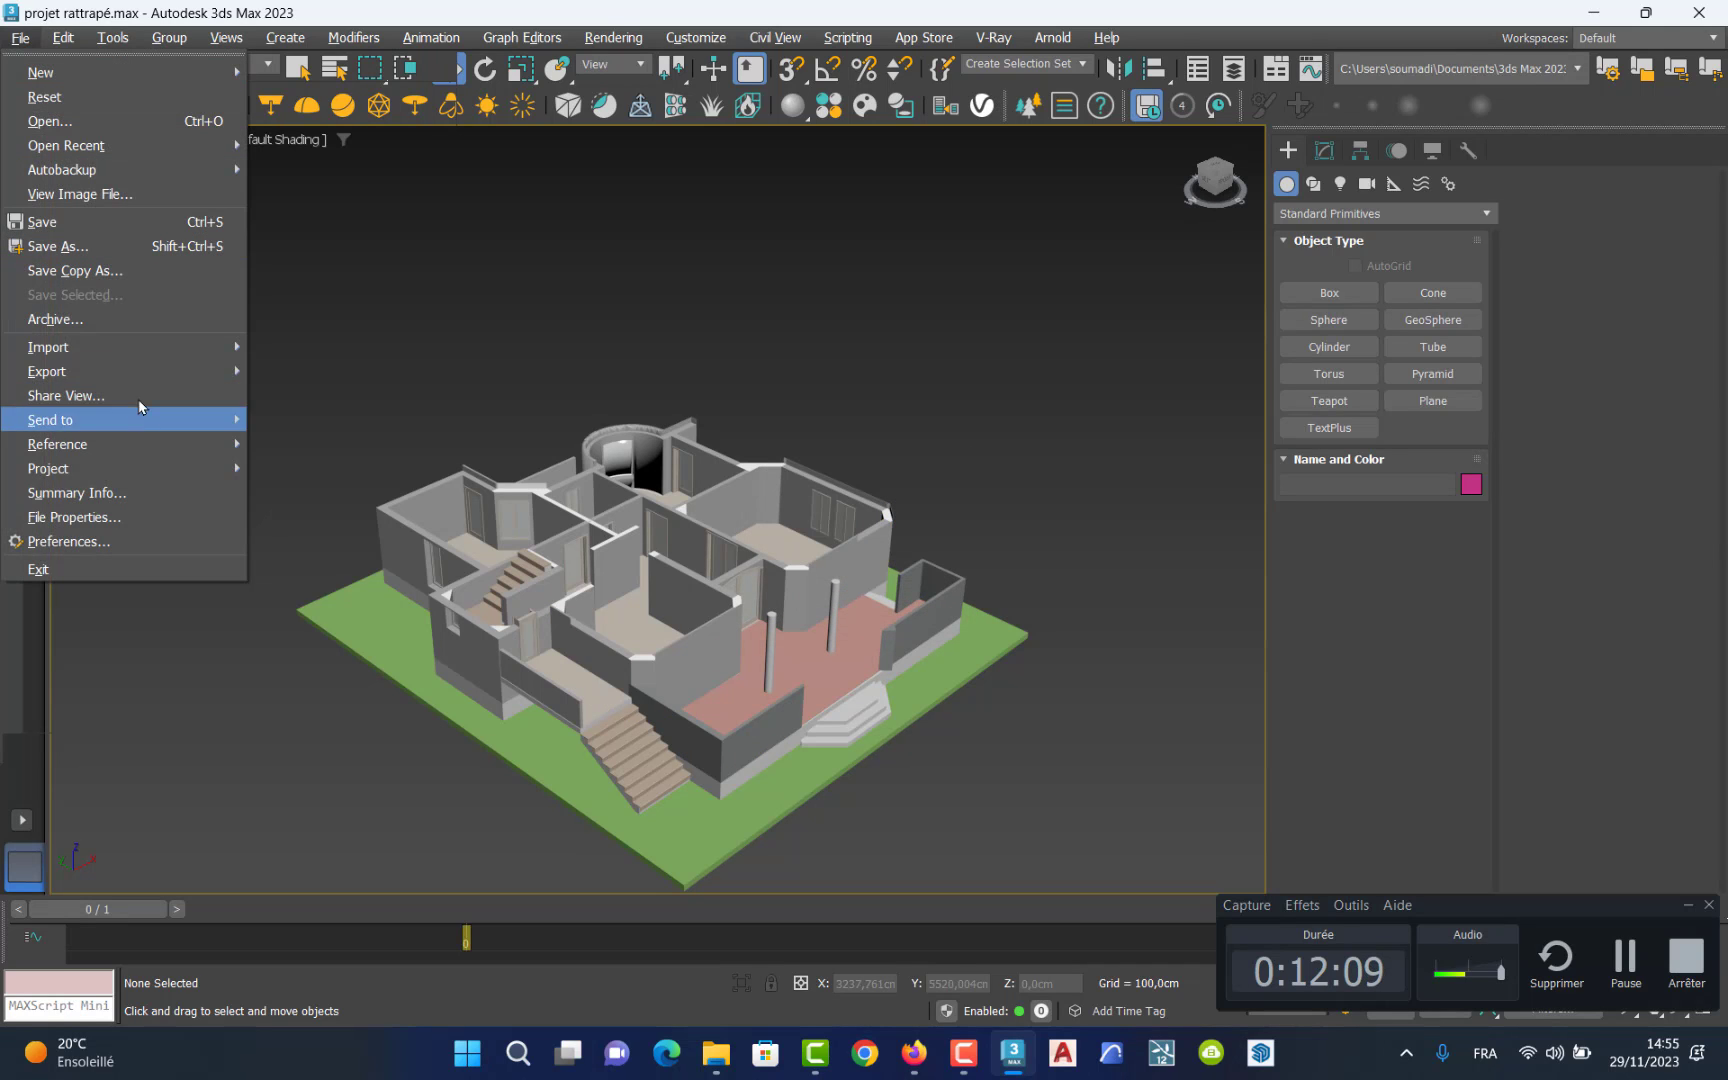
pyautogui.moveTo(153, 352)
pyautogui.click(303, 372)
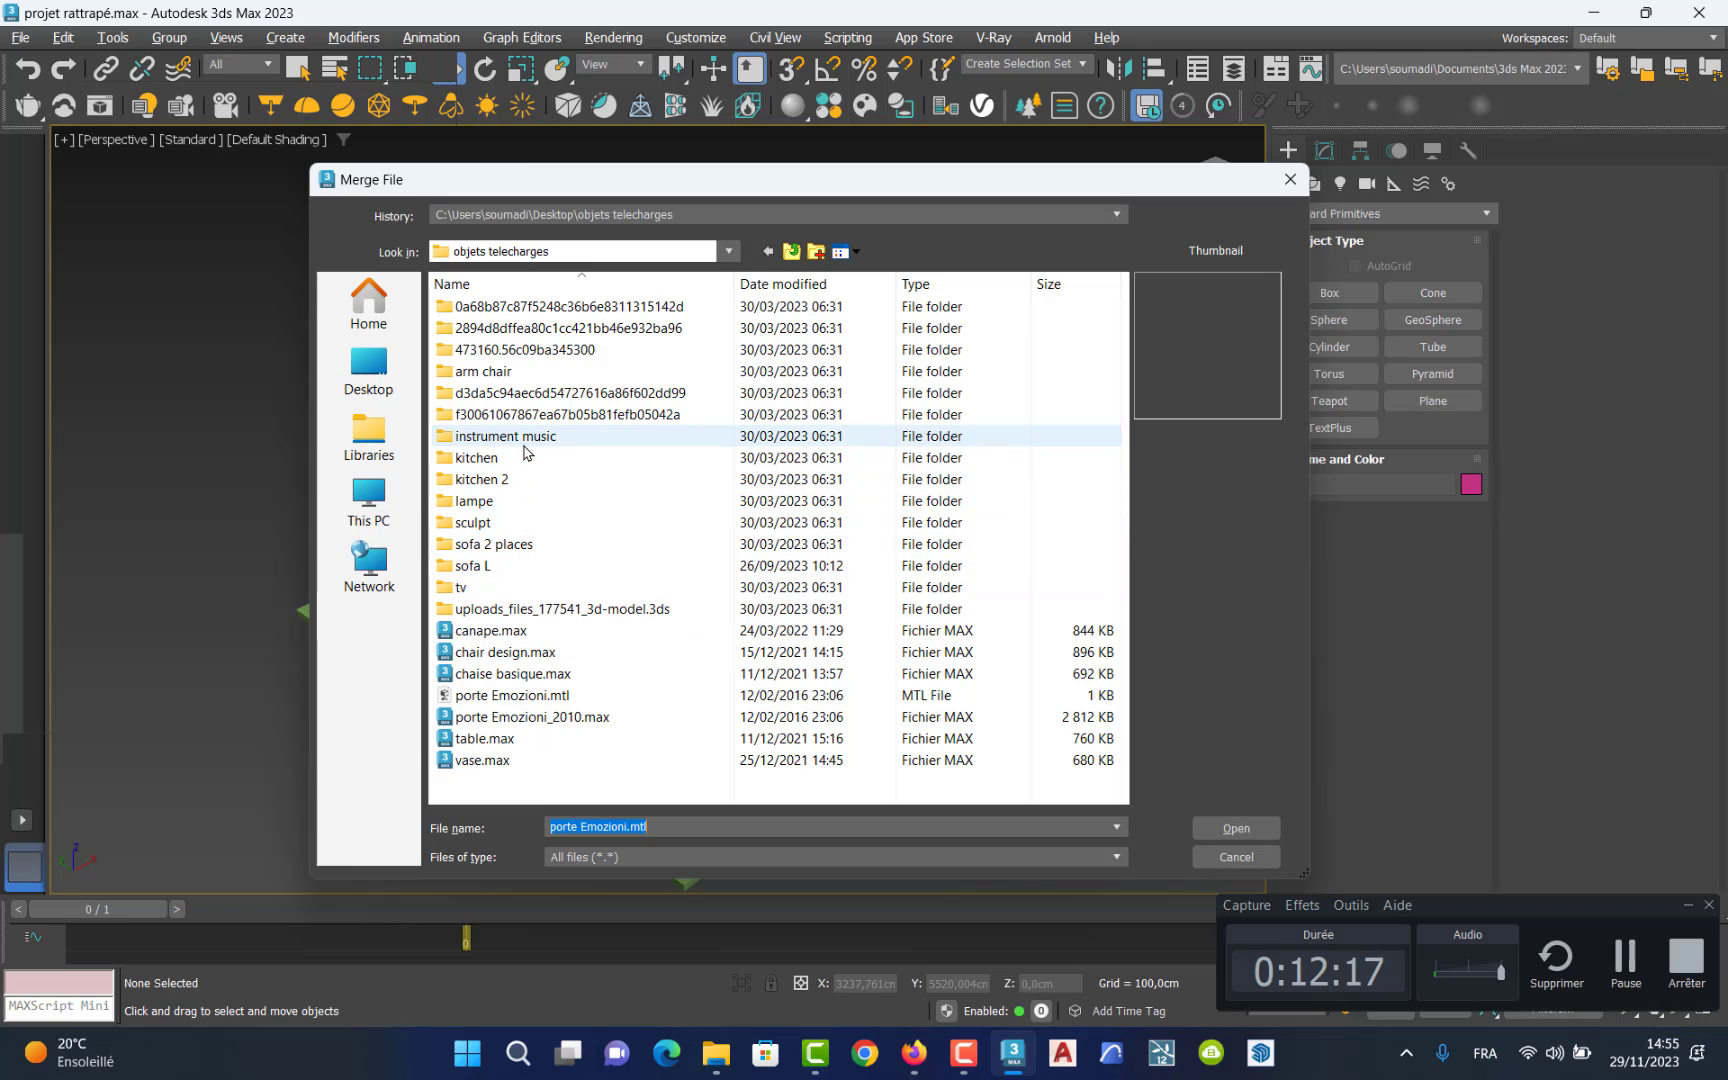
pyautogui.doubleClick(516, 545)
pyautogui.click(944, 335)
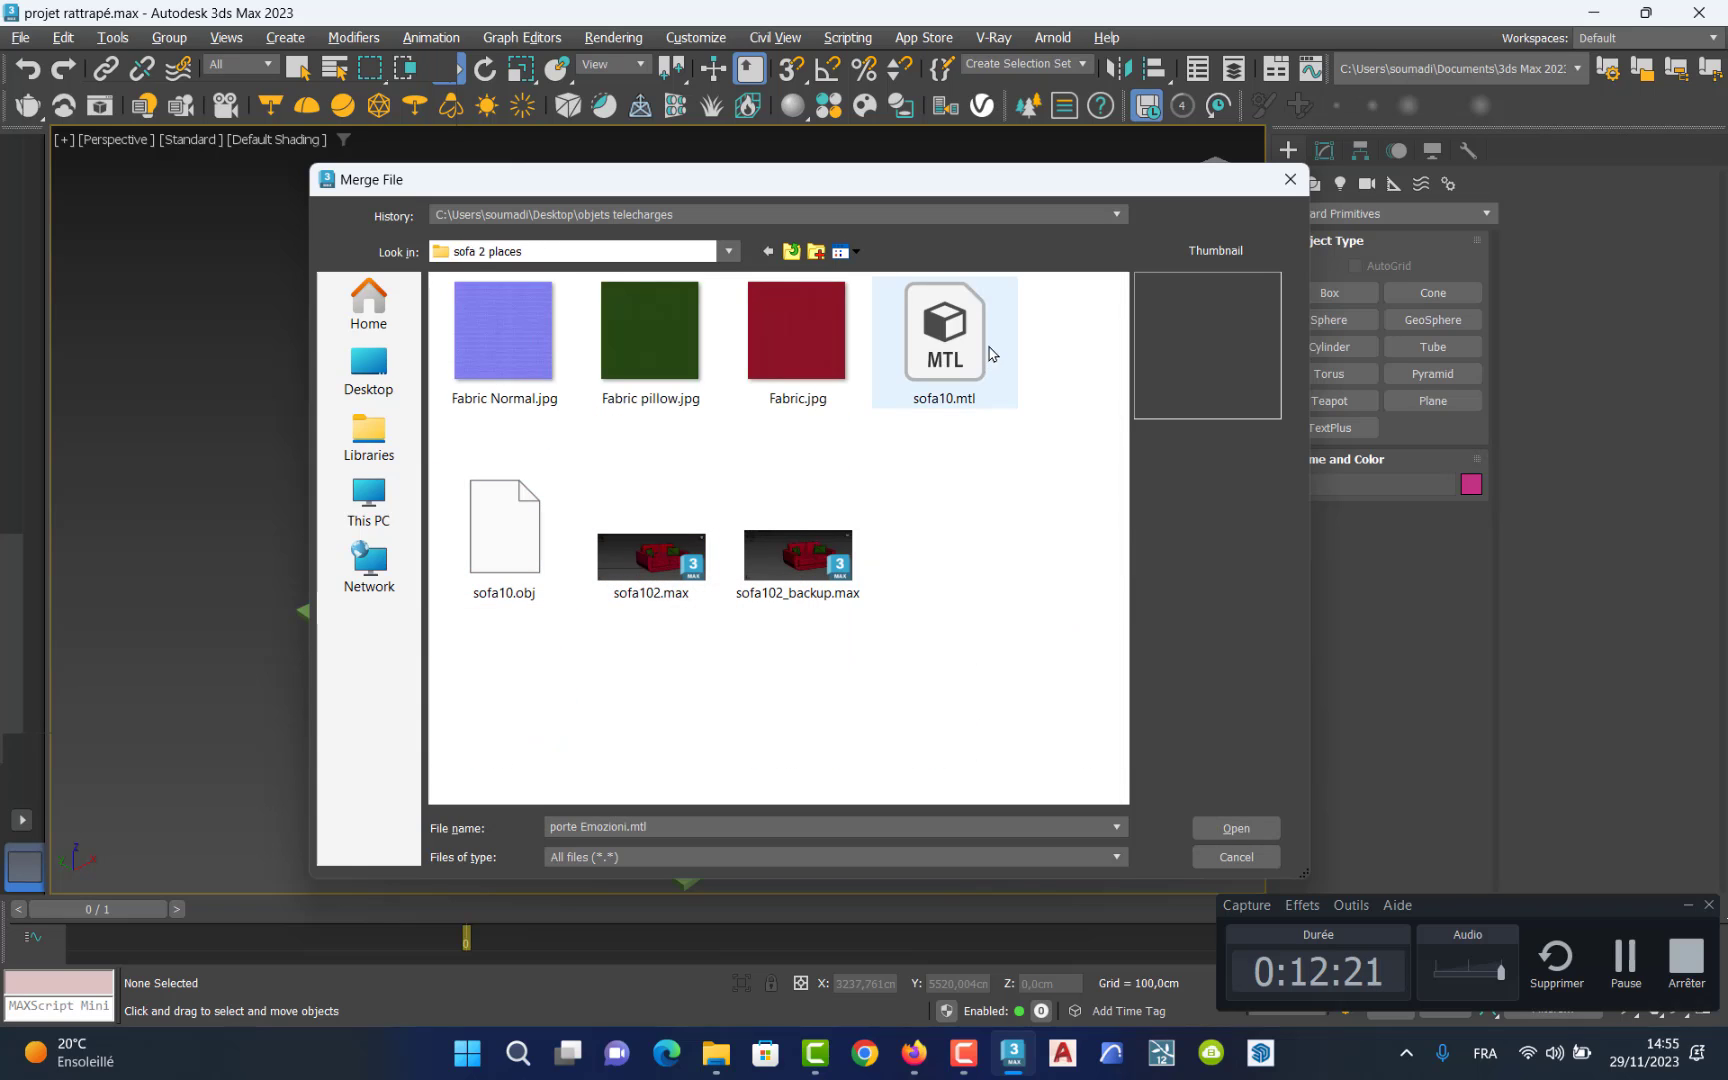
pyautogui.click(567, 572)
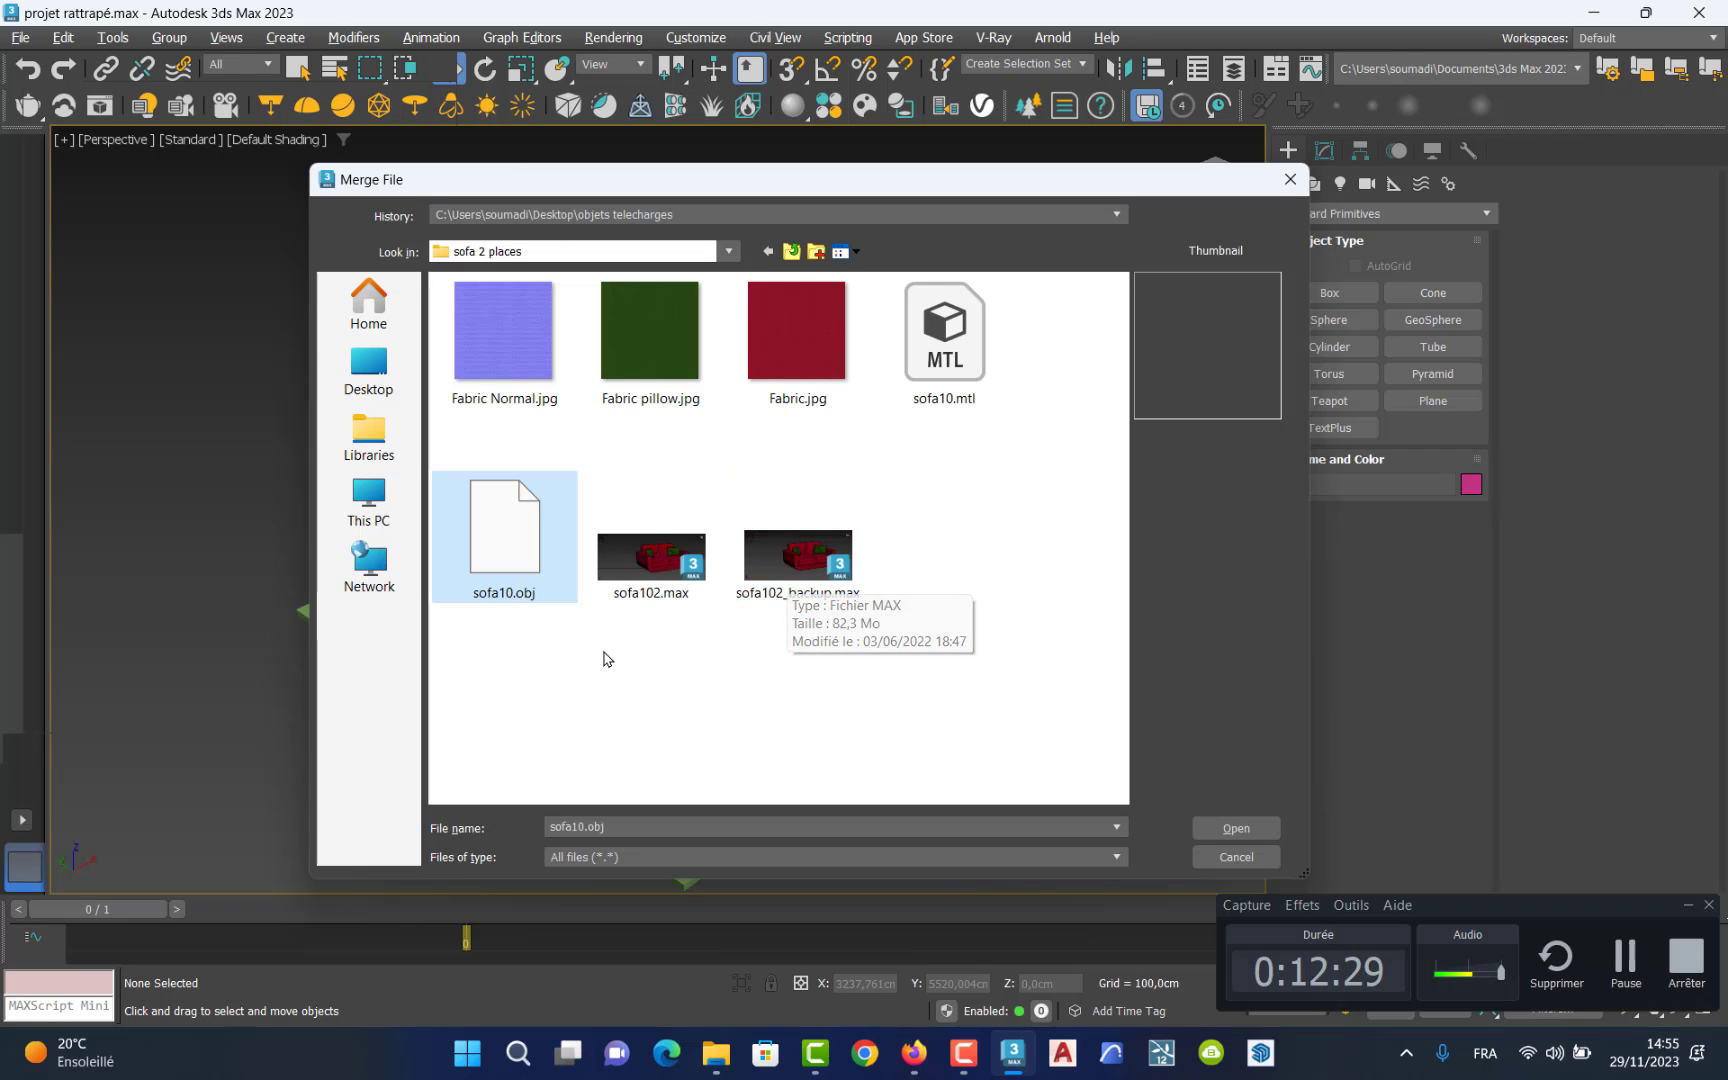
pyautogui.click(648, 582)
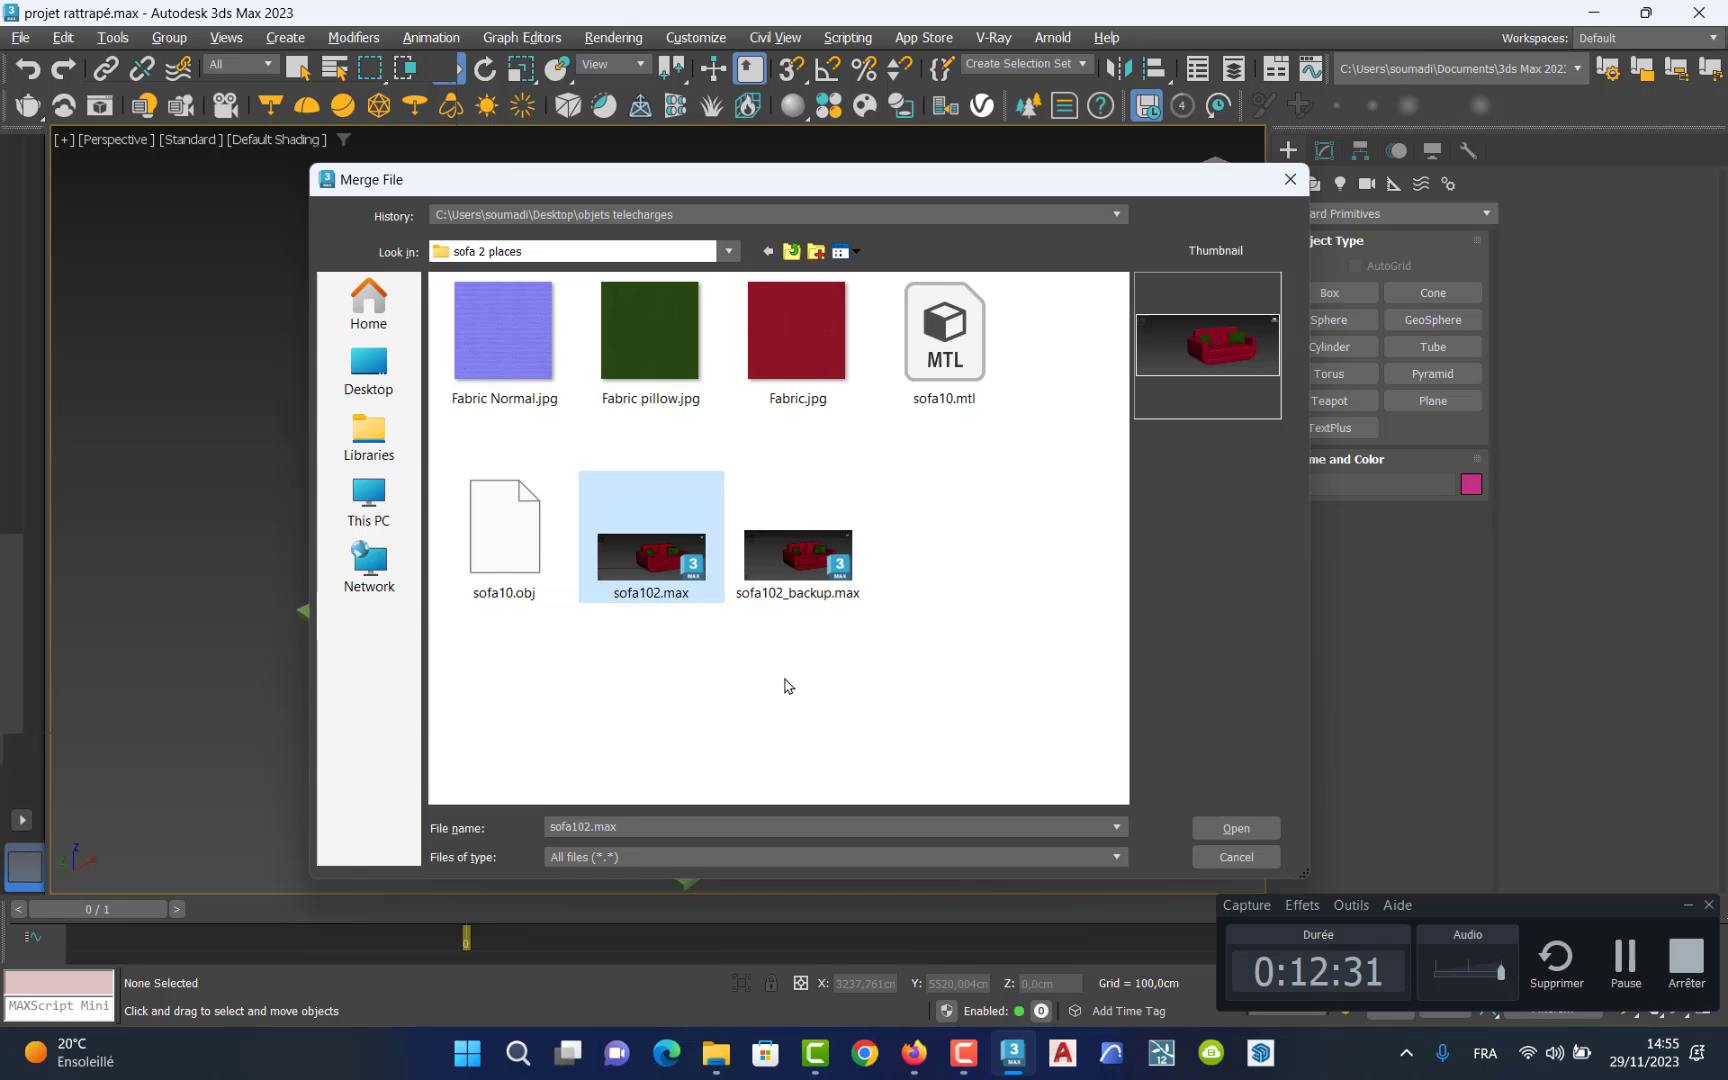
pyautogui.click(1236, 828)
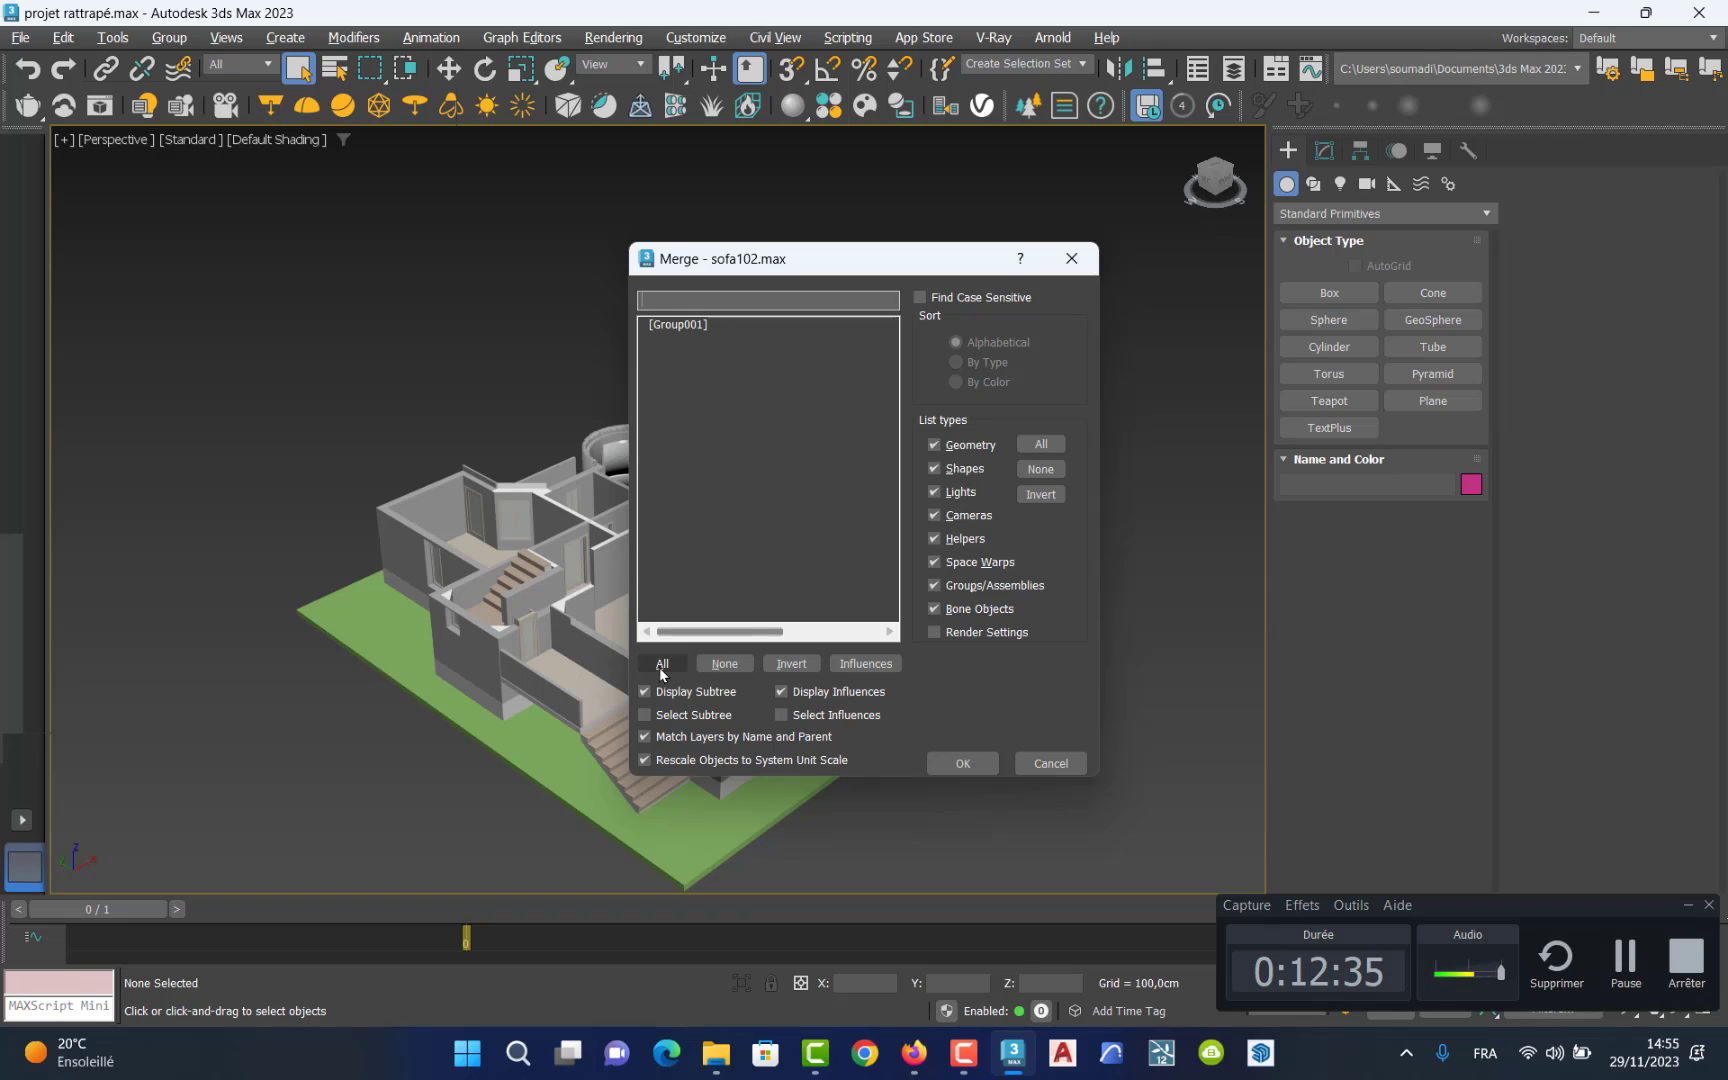
# Merge all objects from sofa102.max, excluding lights, cameras and helpers.
pyautogui.click(661, 664)
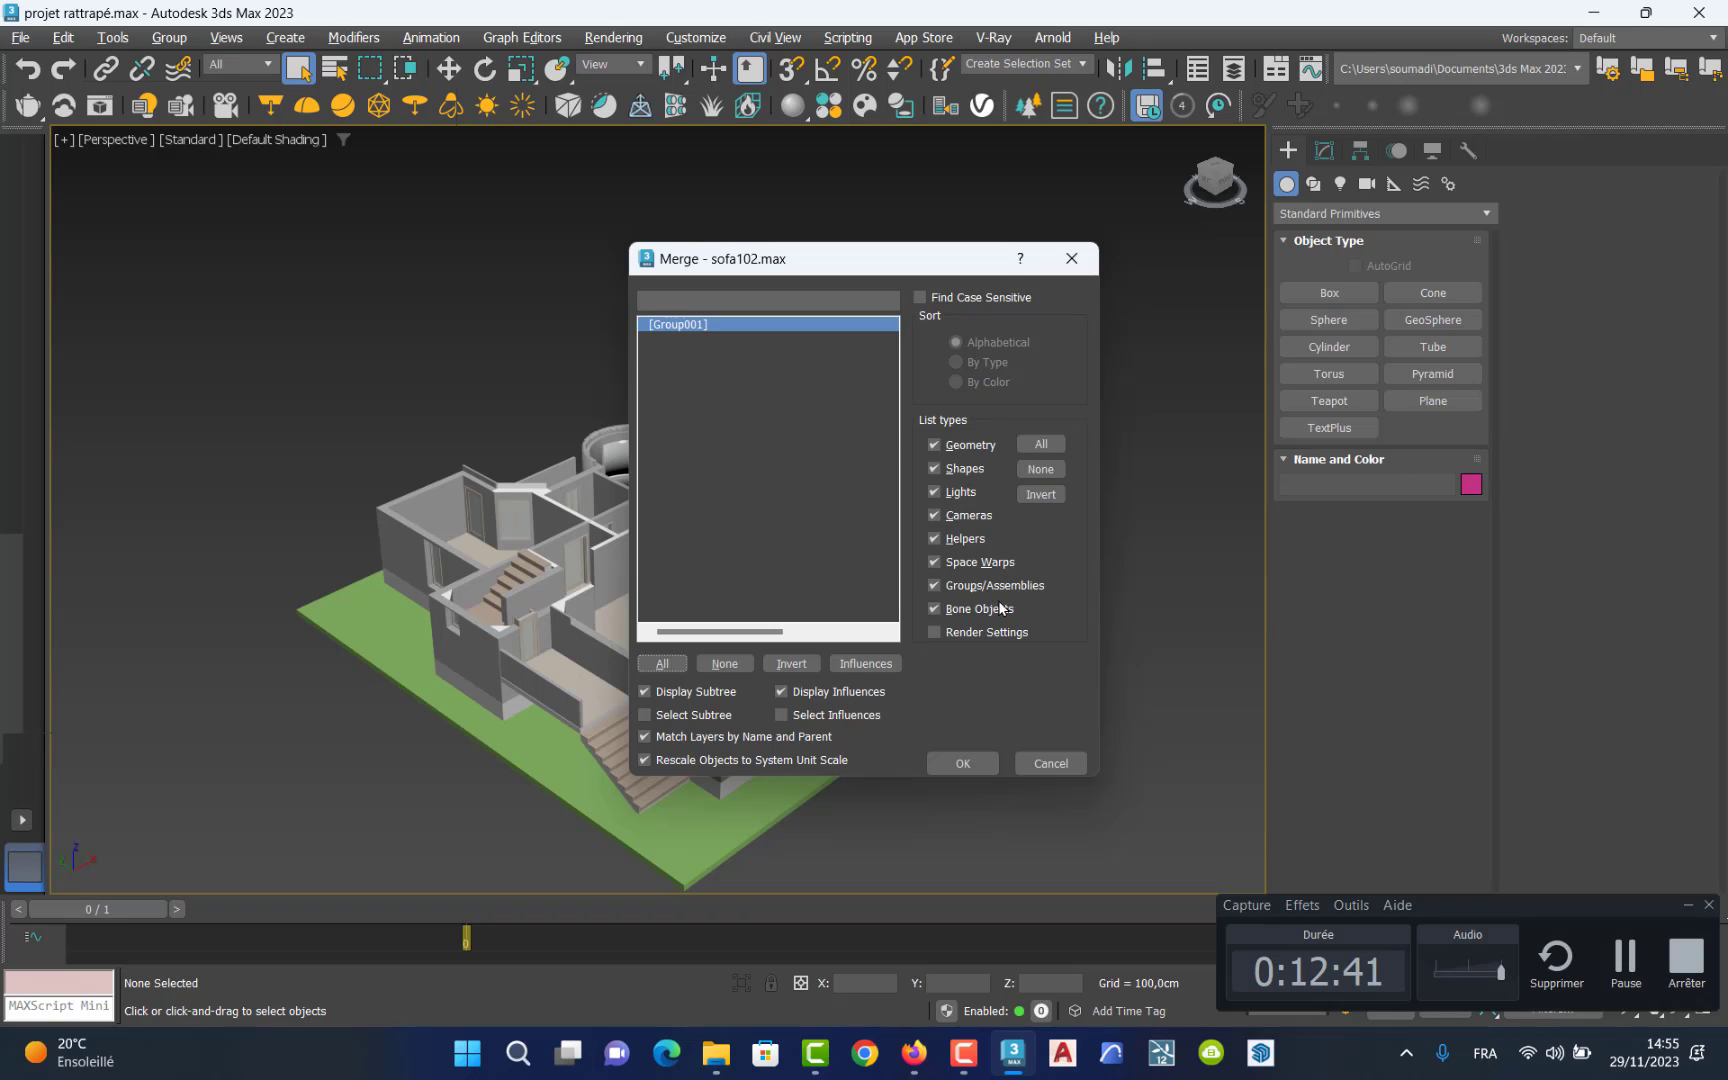
pyautogui.click(934, 491)
pyautogui.click(934, 515)
pyautogui.click(934, 539)
pyautogui.click(662, 663)
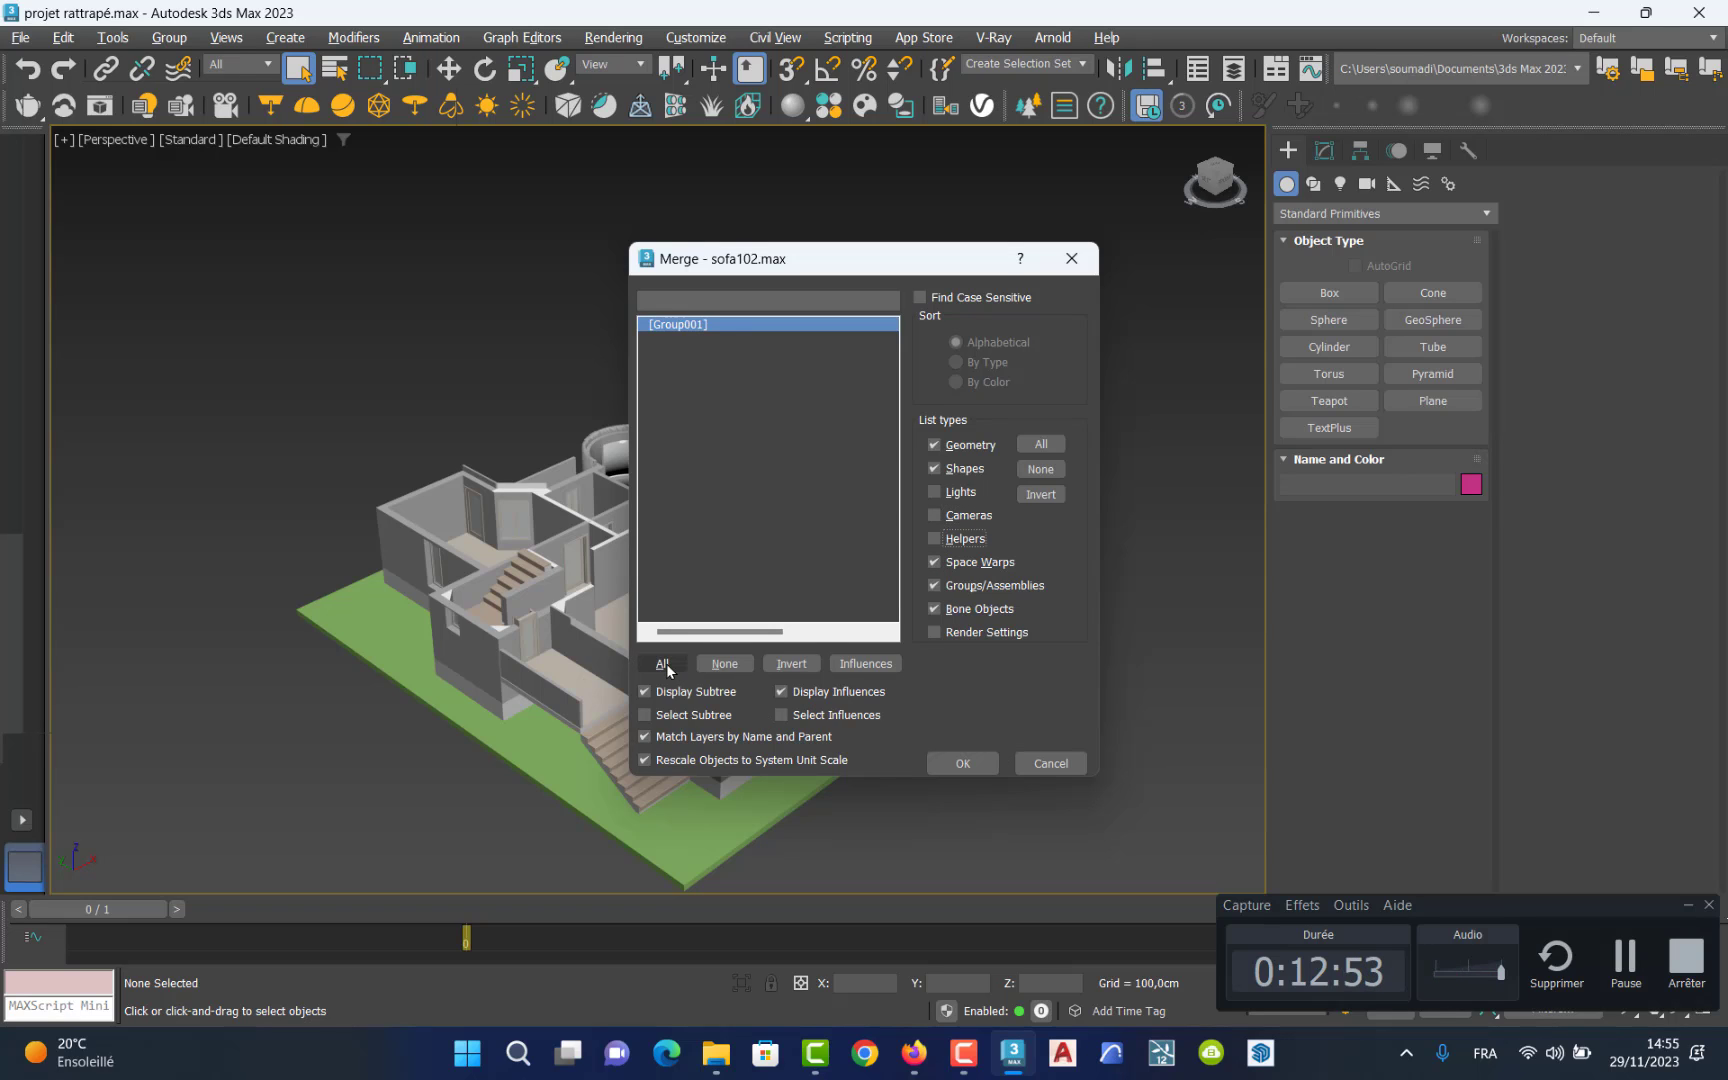
pyautogui.click(960, 763)
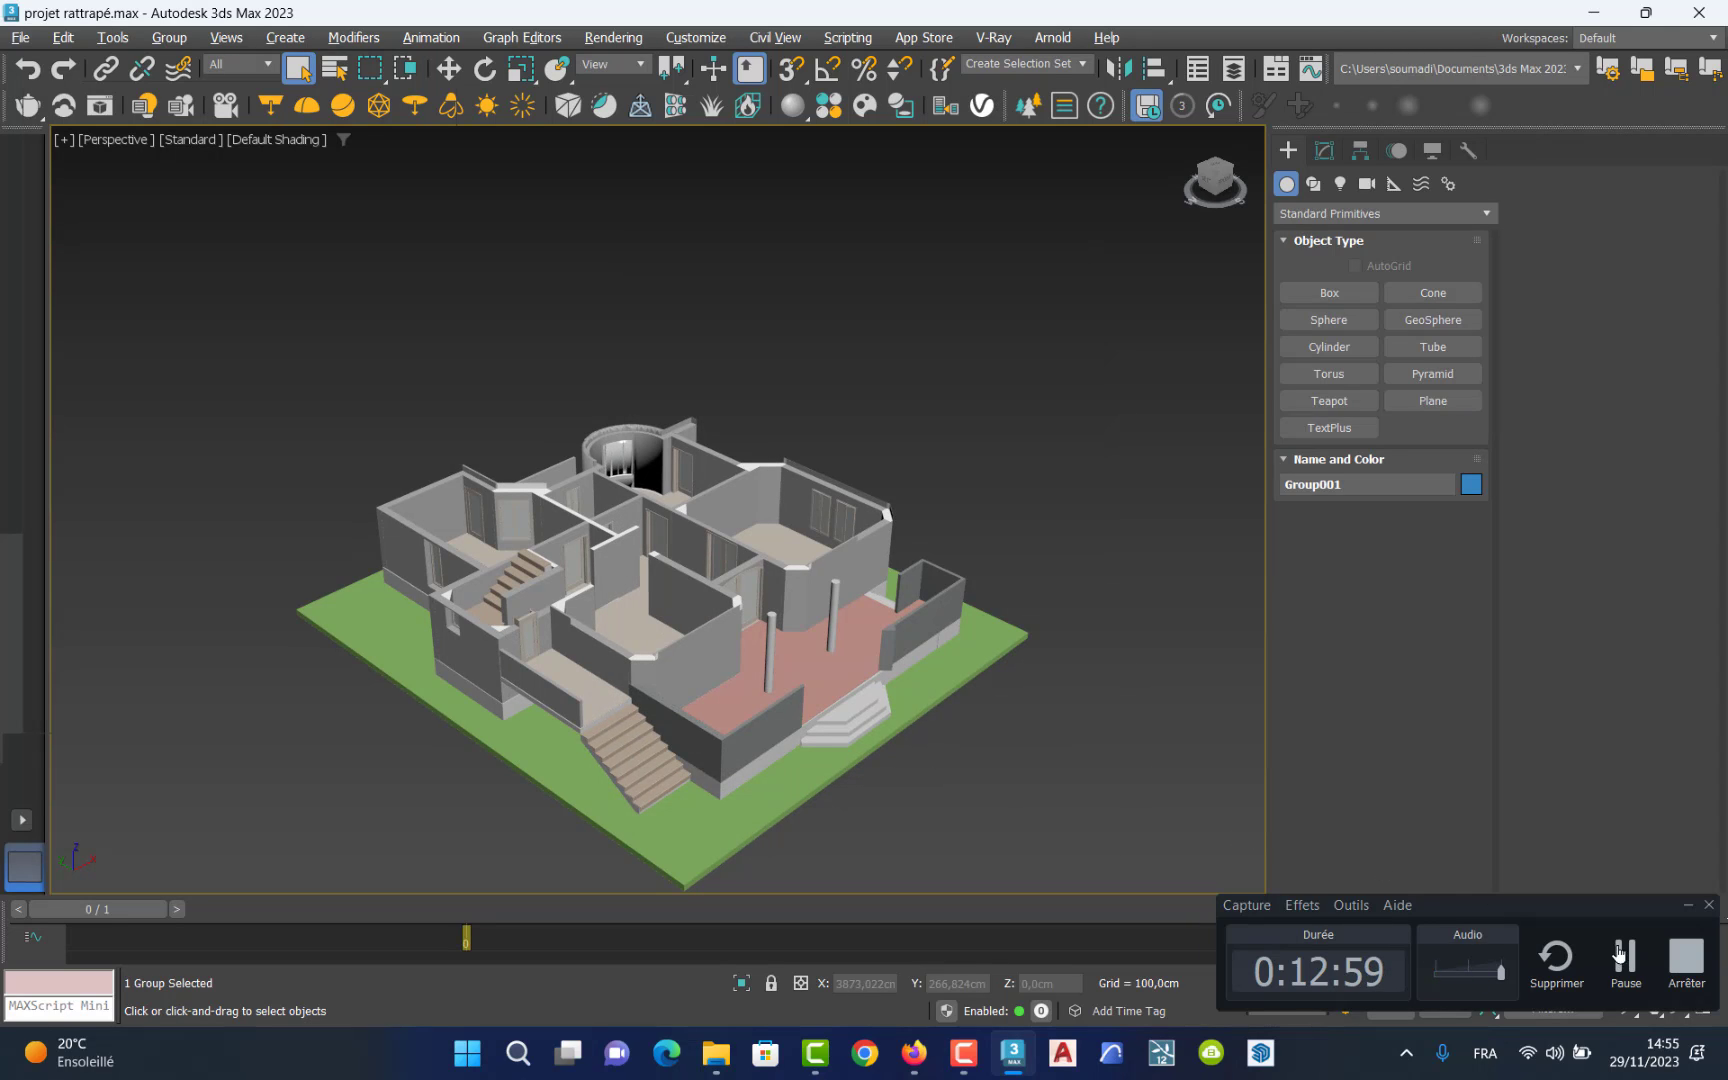
# Isolate the merged two-seat sofa in the Perspective view and clear the selection.
pyautogui.click(1688, 905)
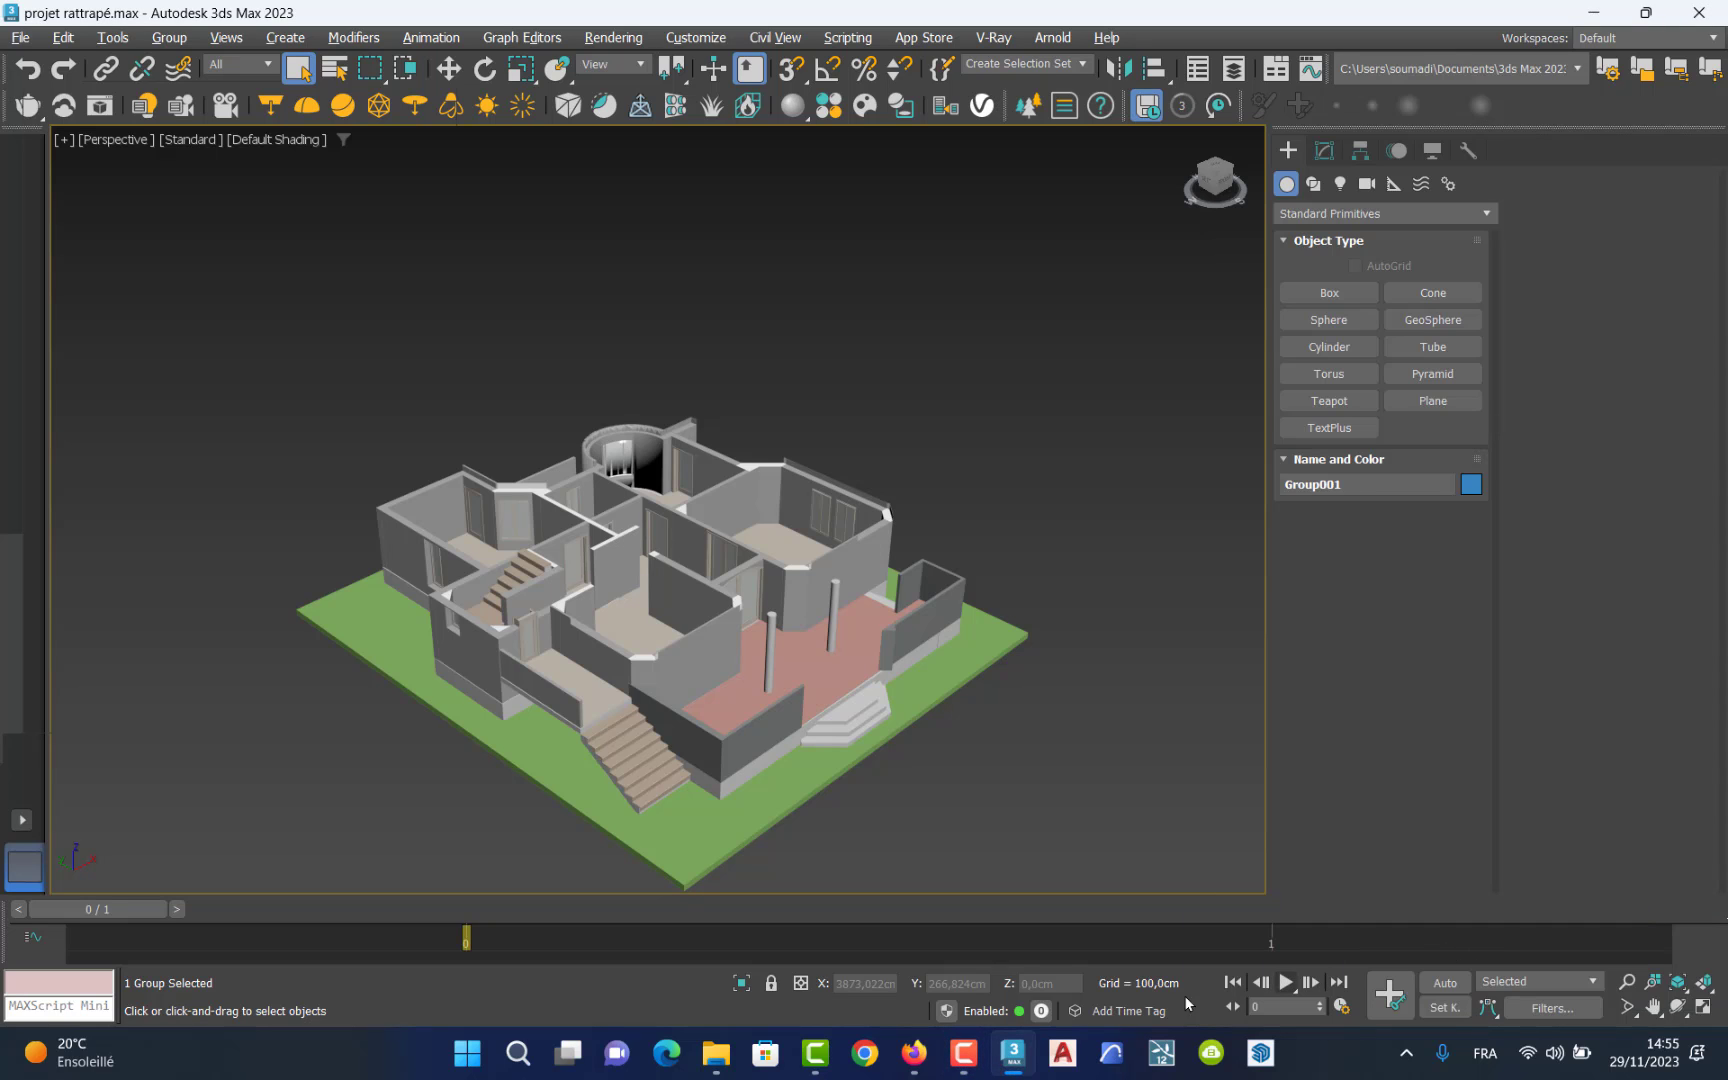
pyautogui.click(741, 984)
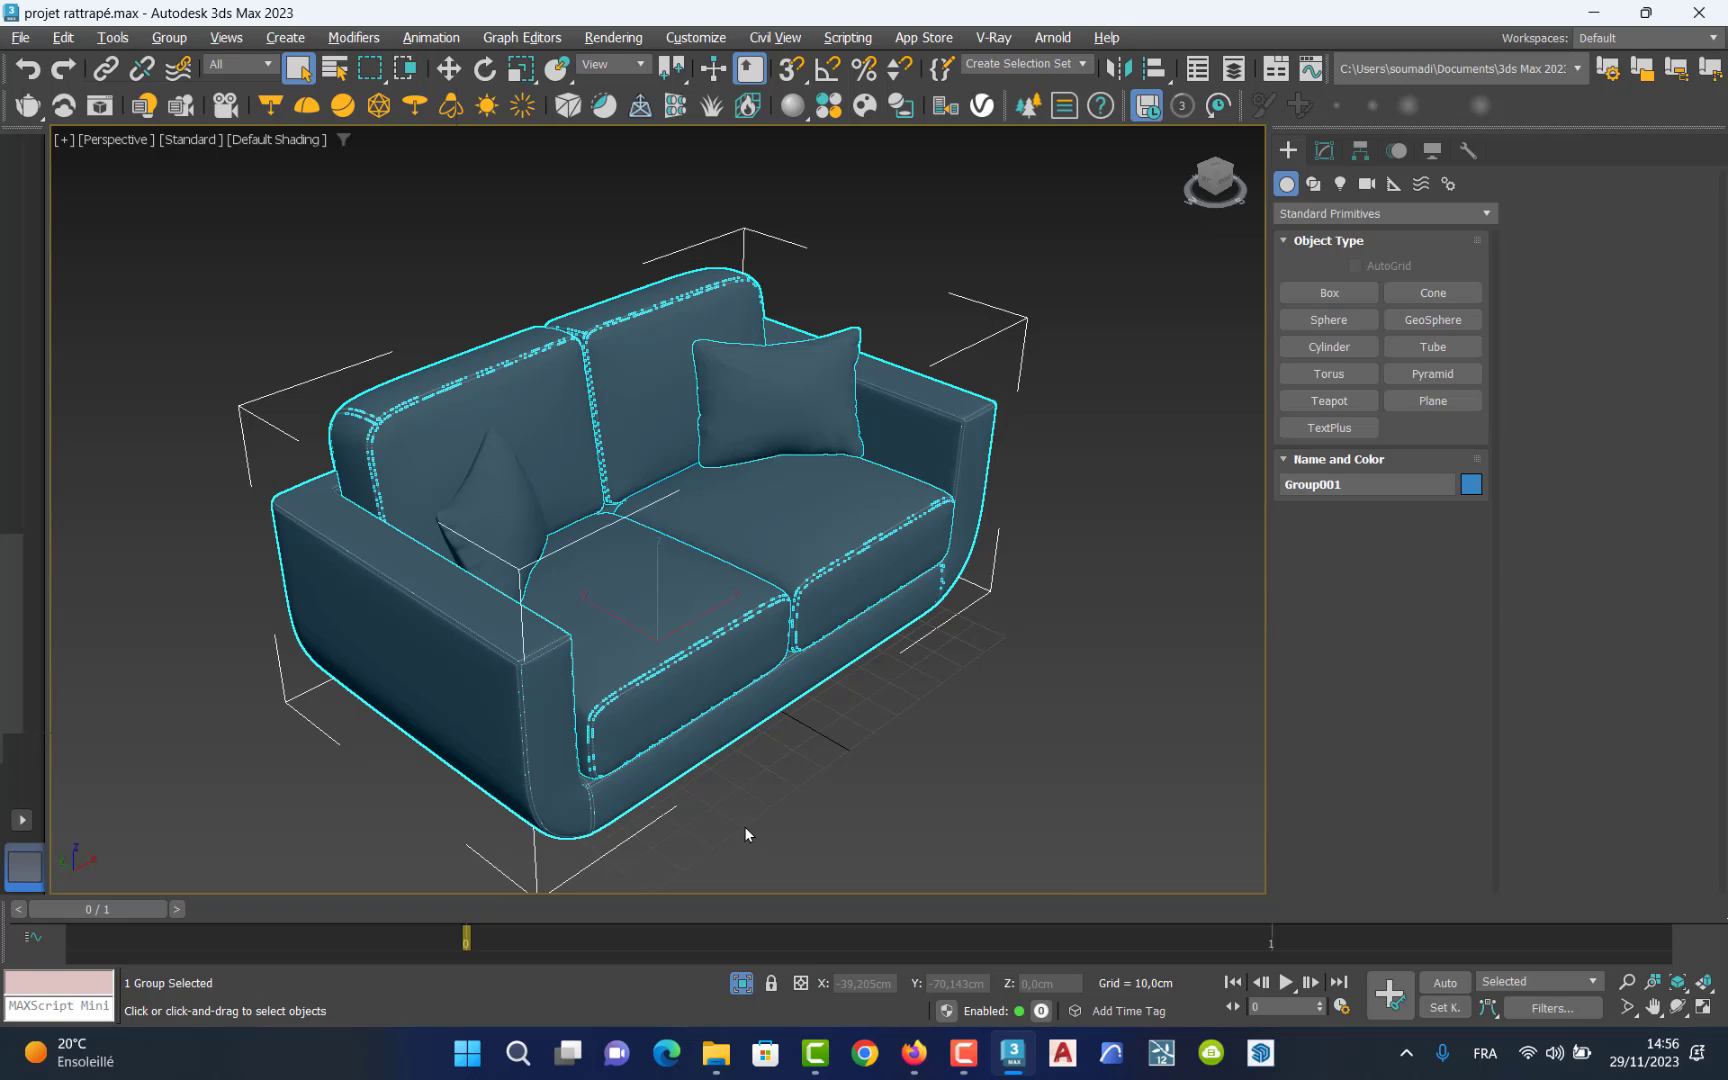
pyautogui.click(996, 742)
pyautogui.click(733, 671)
pyautogui.click(911, 838)
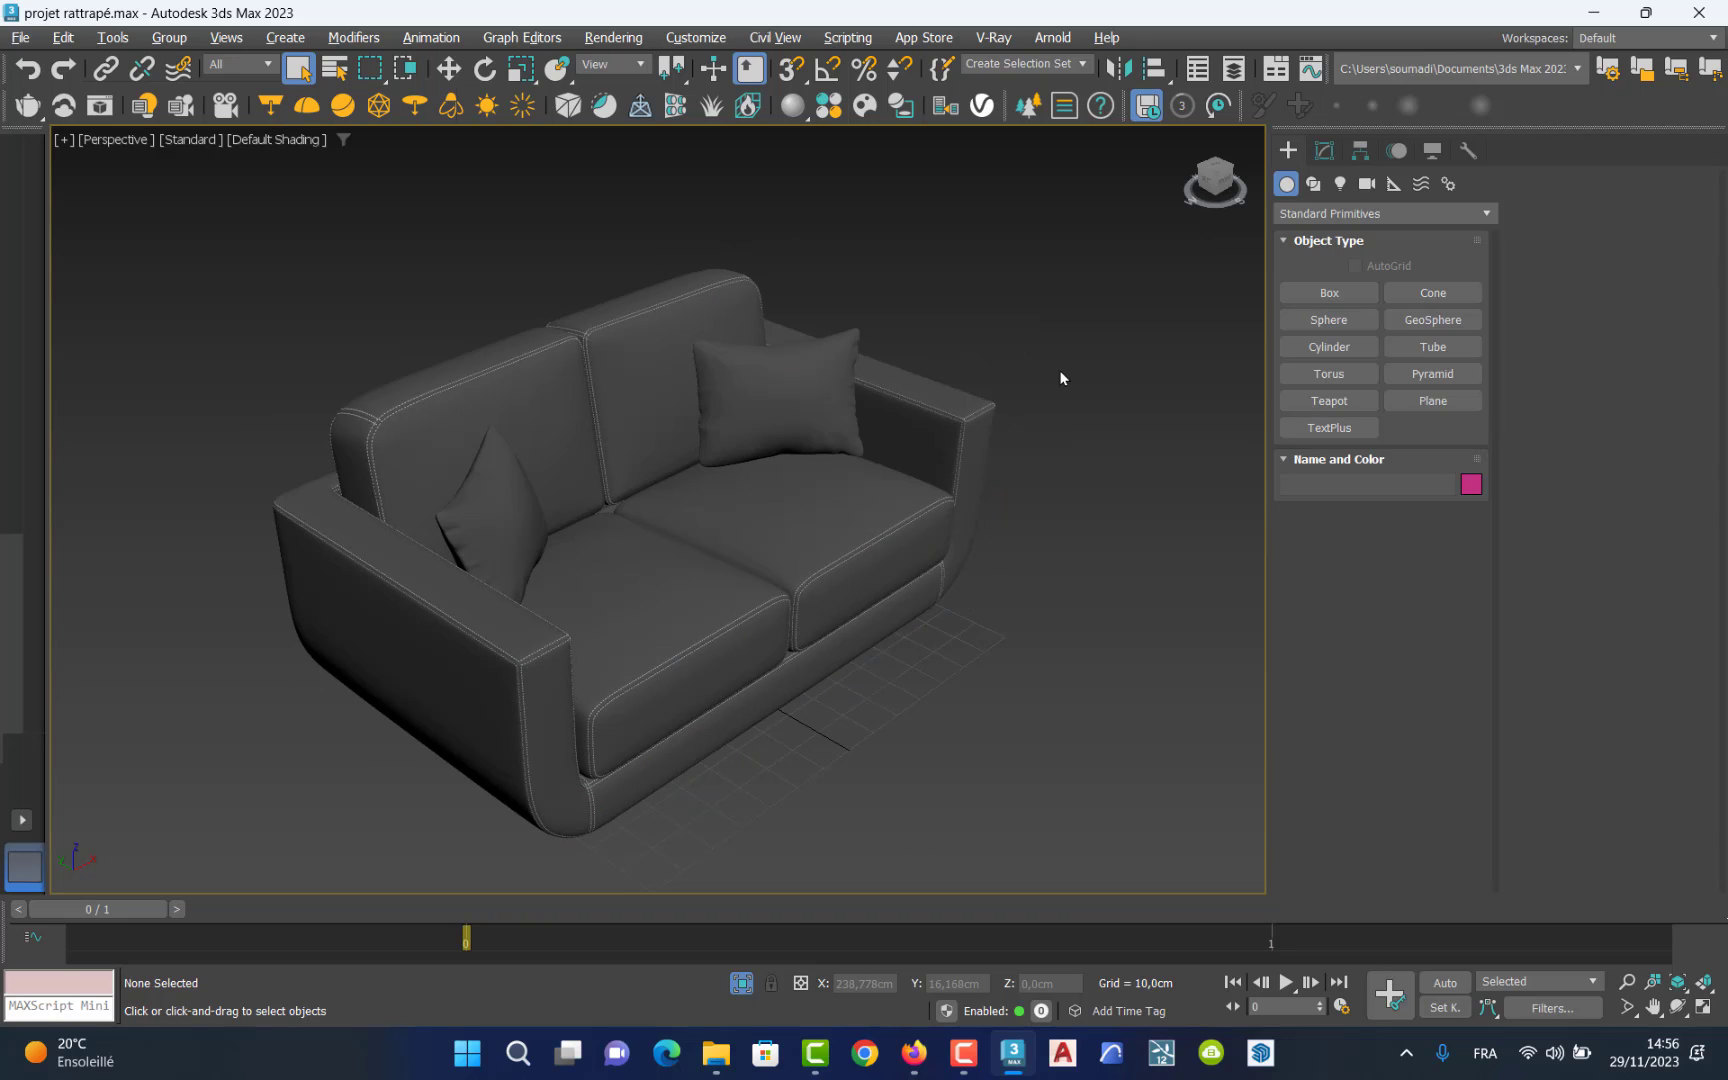
# Select the whole isolated sofa and group it under the name sofa.
pyautogui.scroll(-5, 1058, 372)
pyautogui.moveTo(1091, 298); pyautogui.dragTo(871, 557)
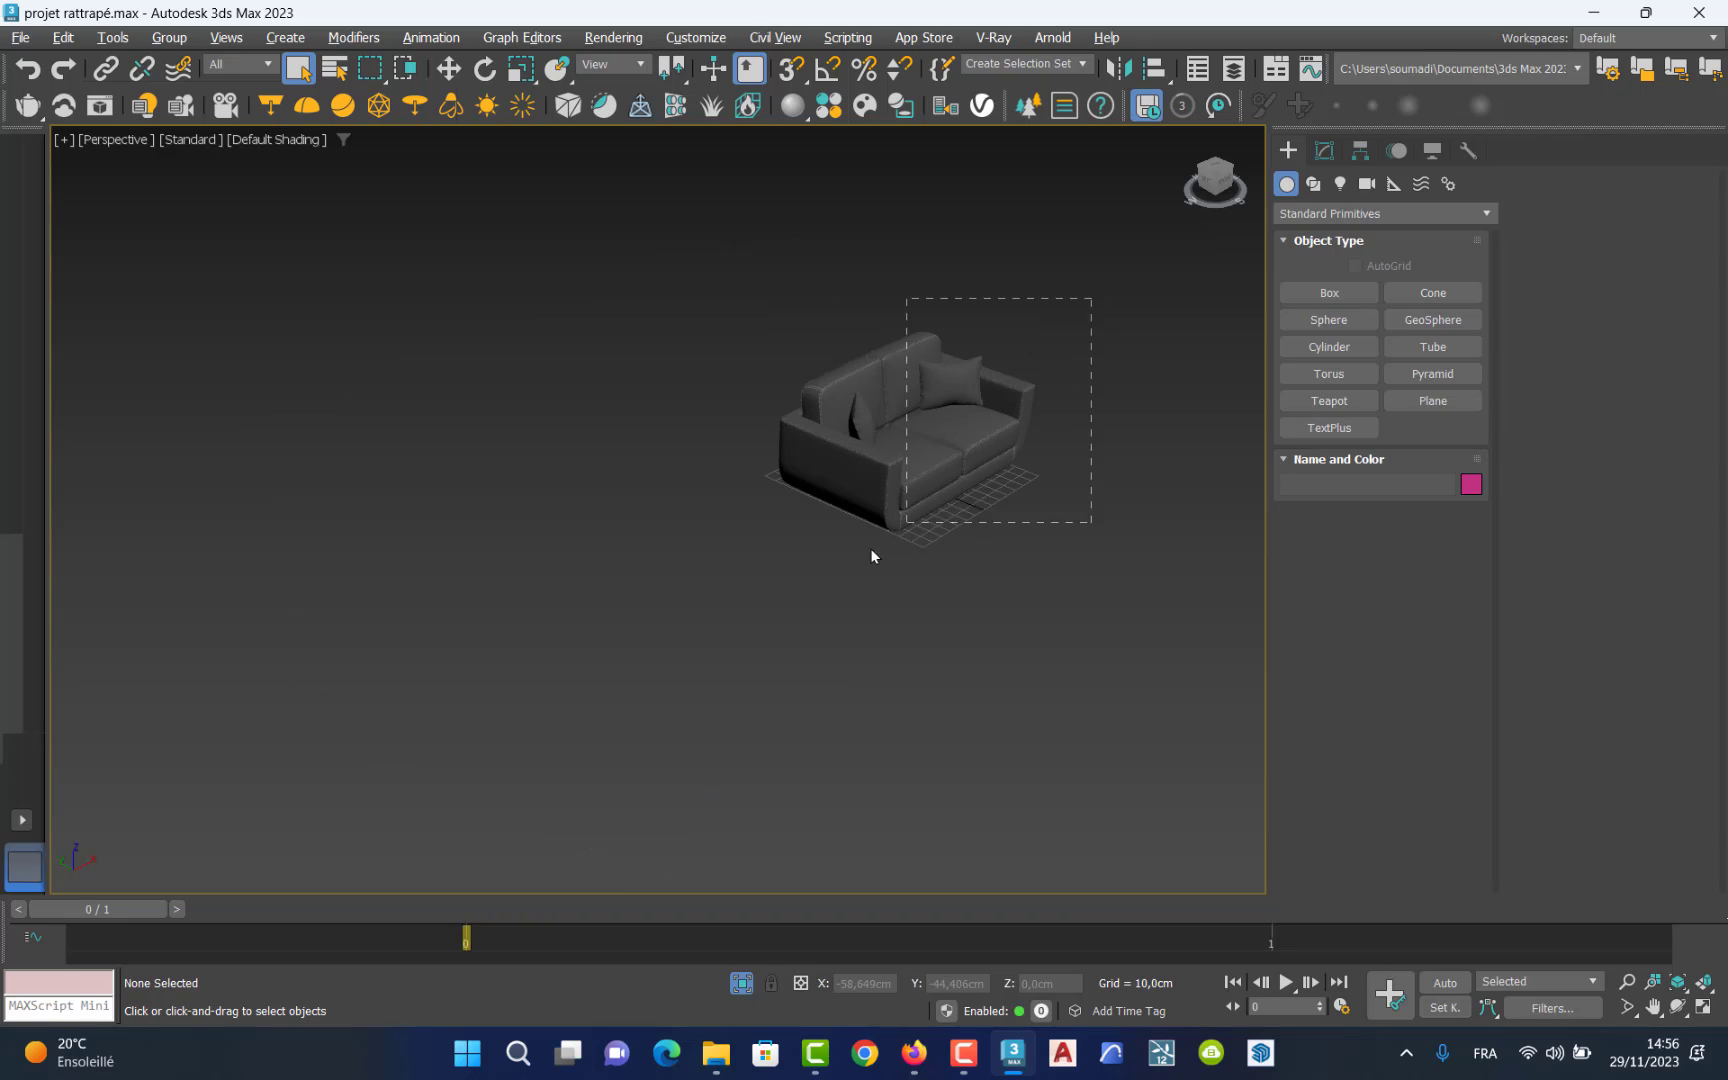
pyautogui.moveTo(726, 598); pyautogui.dragTo(681, 604)
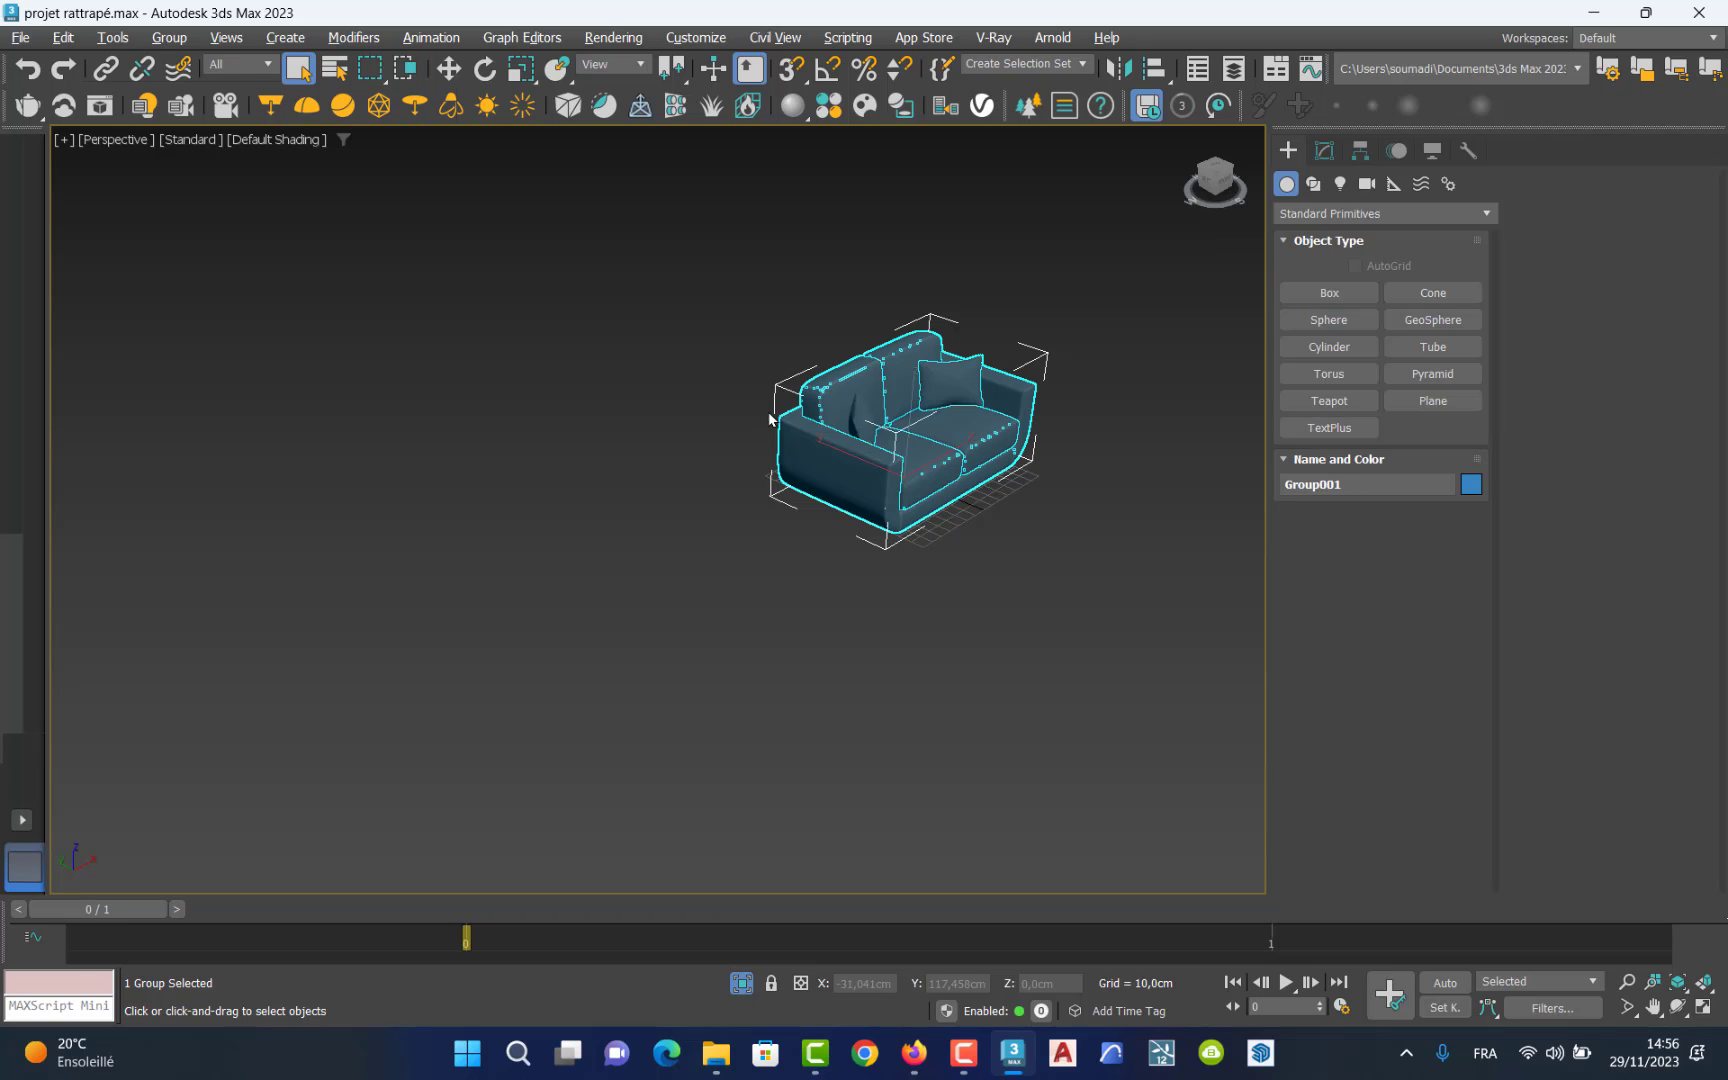
pyautogui.click(169, 40)
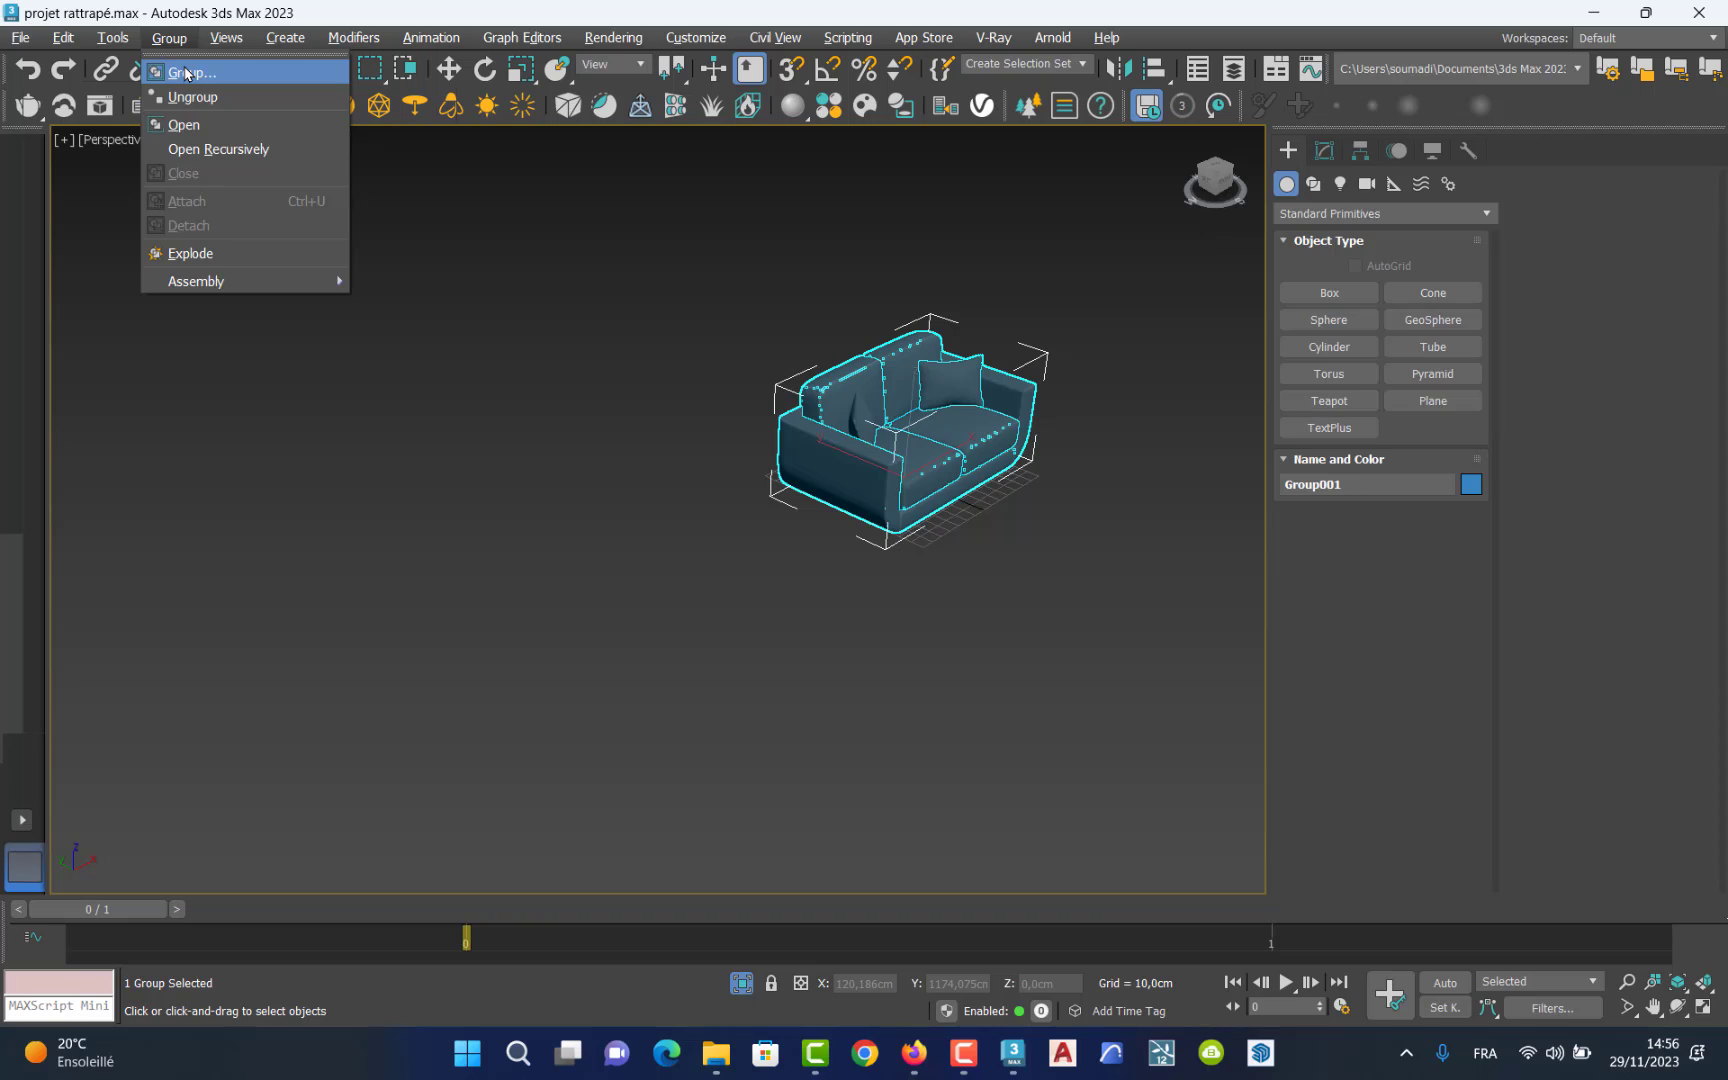
pyautogui.click(186, 73)
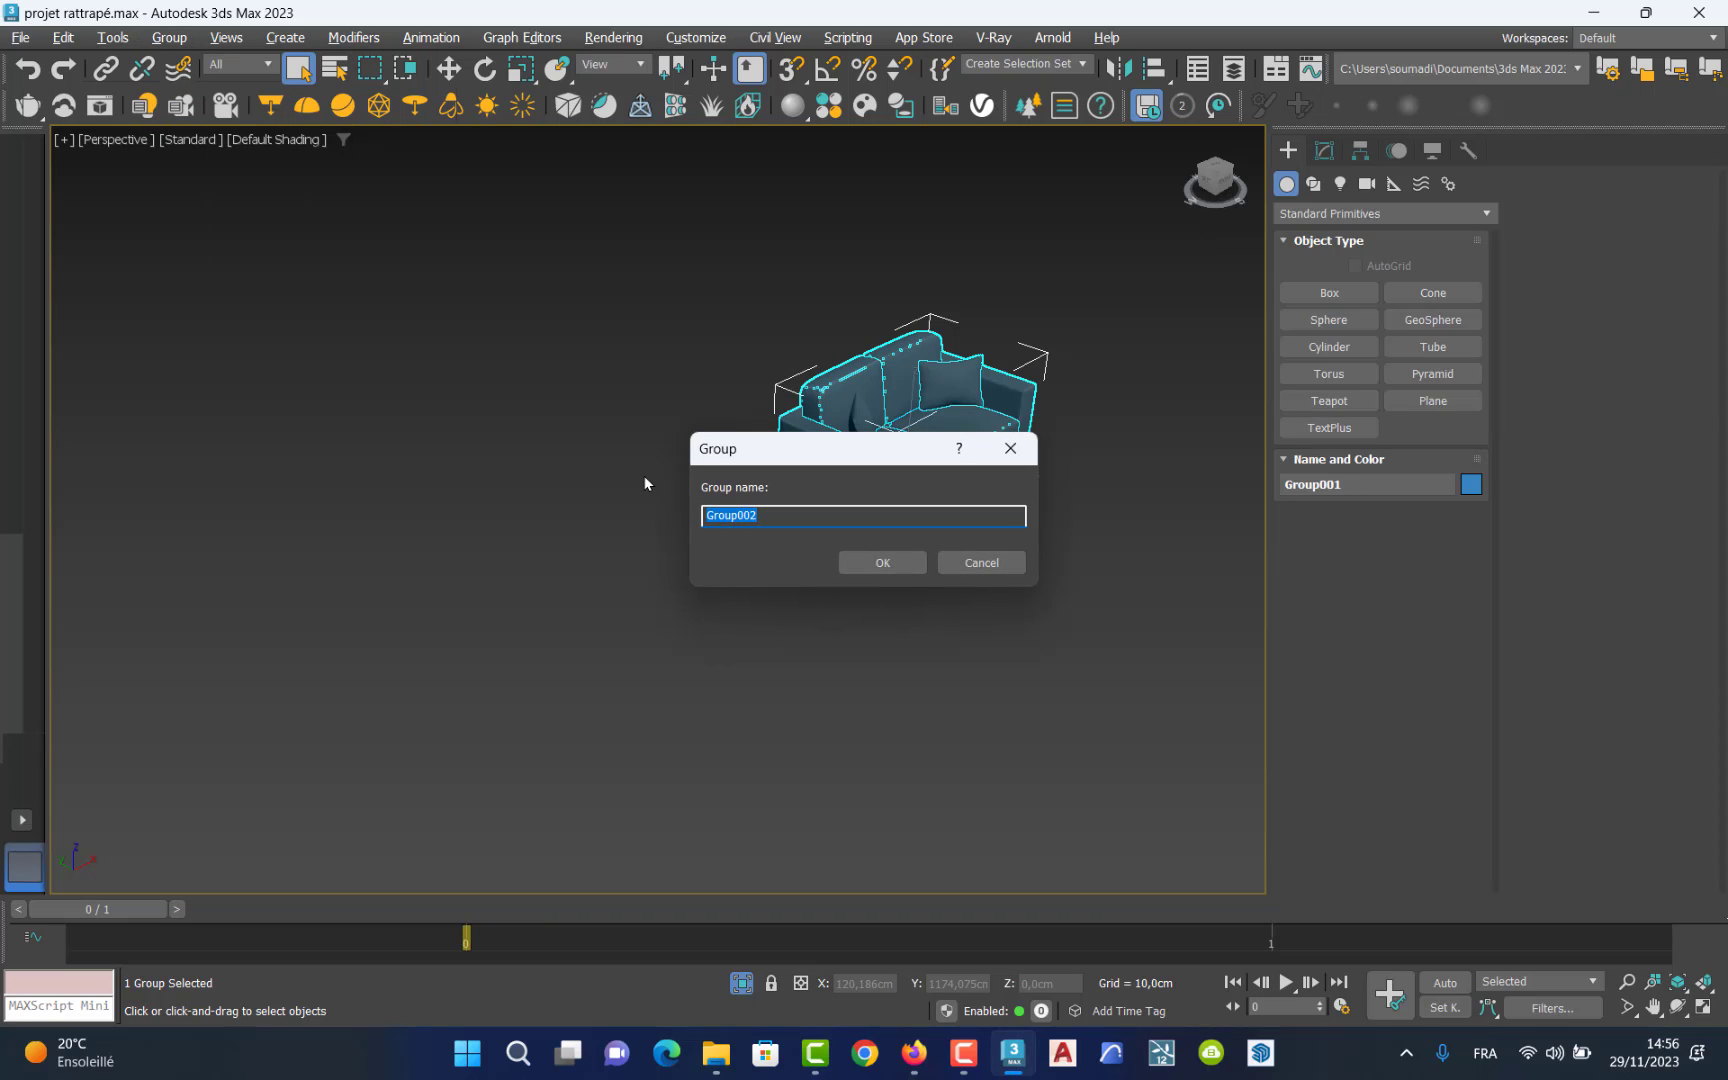
pyautogui.write('sofa')
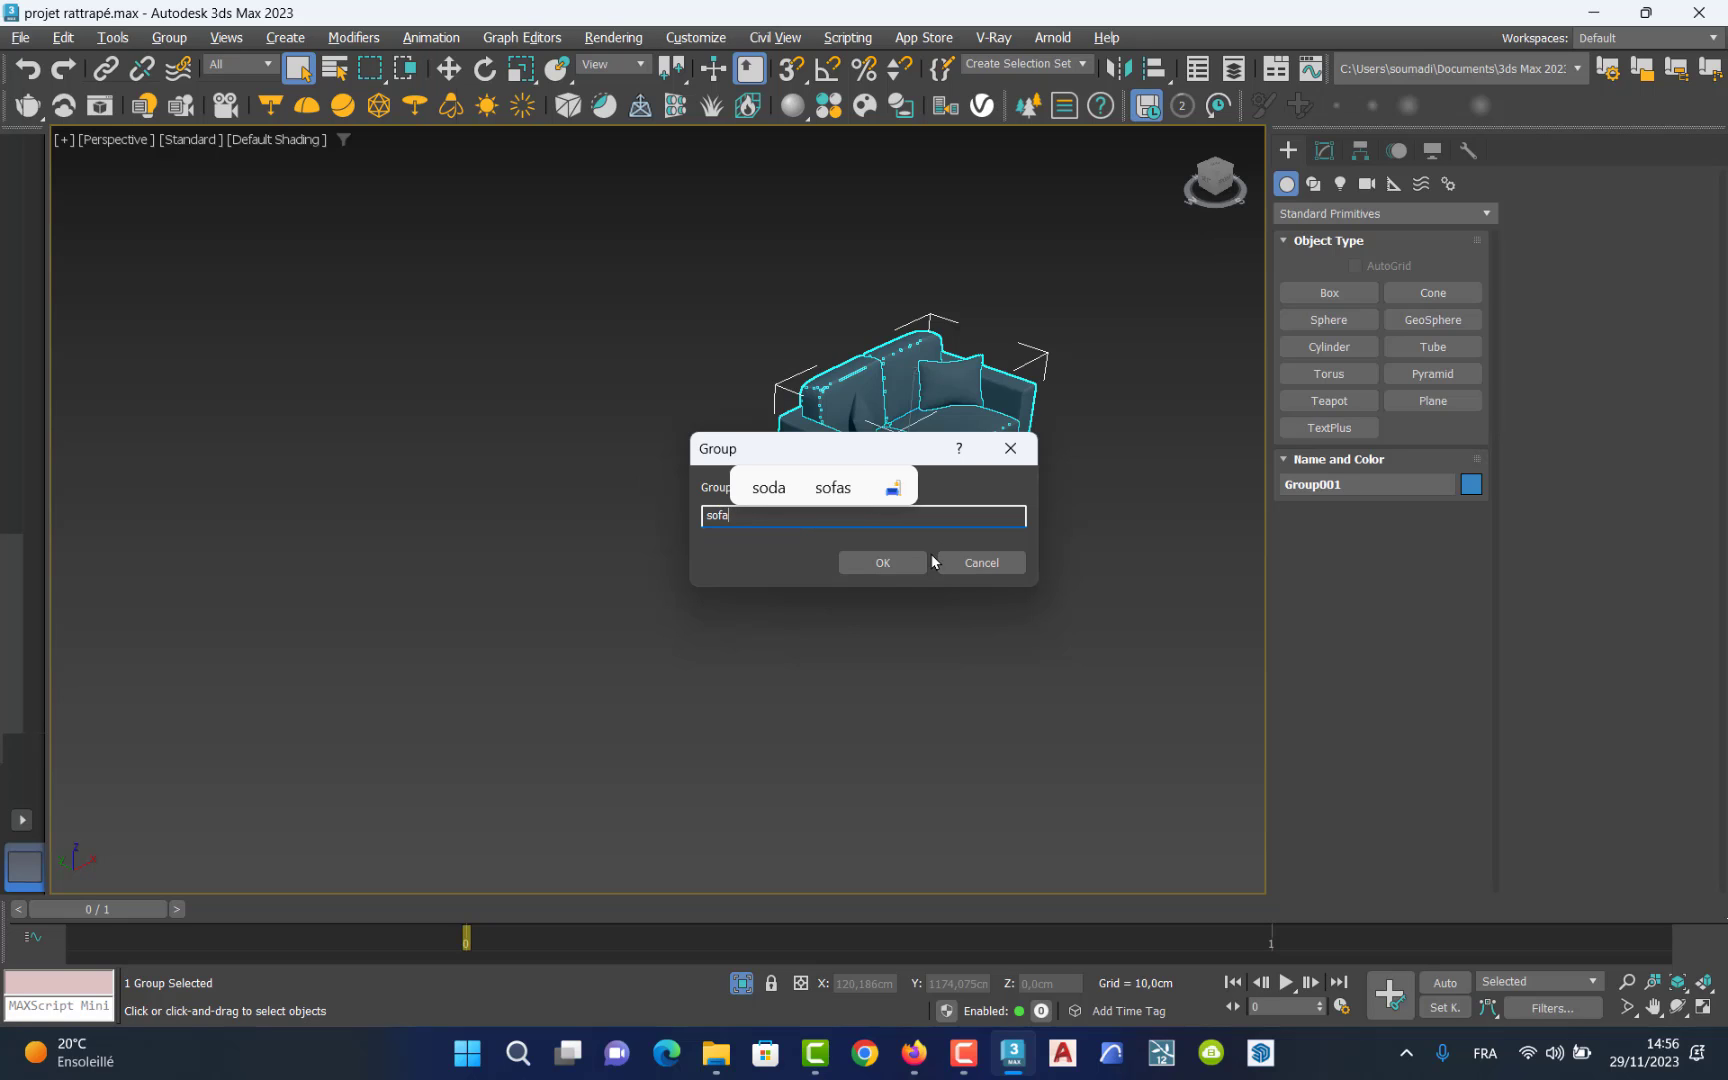
pyautogui.click(905, 561)
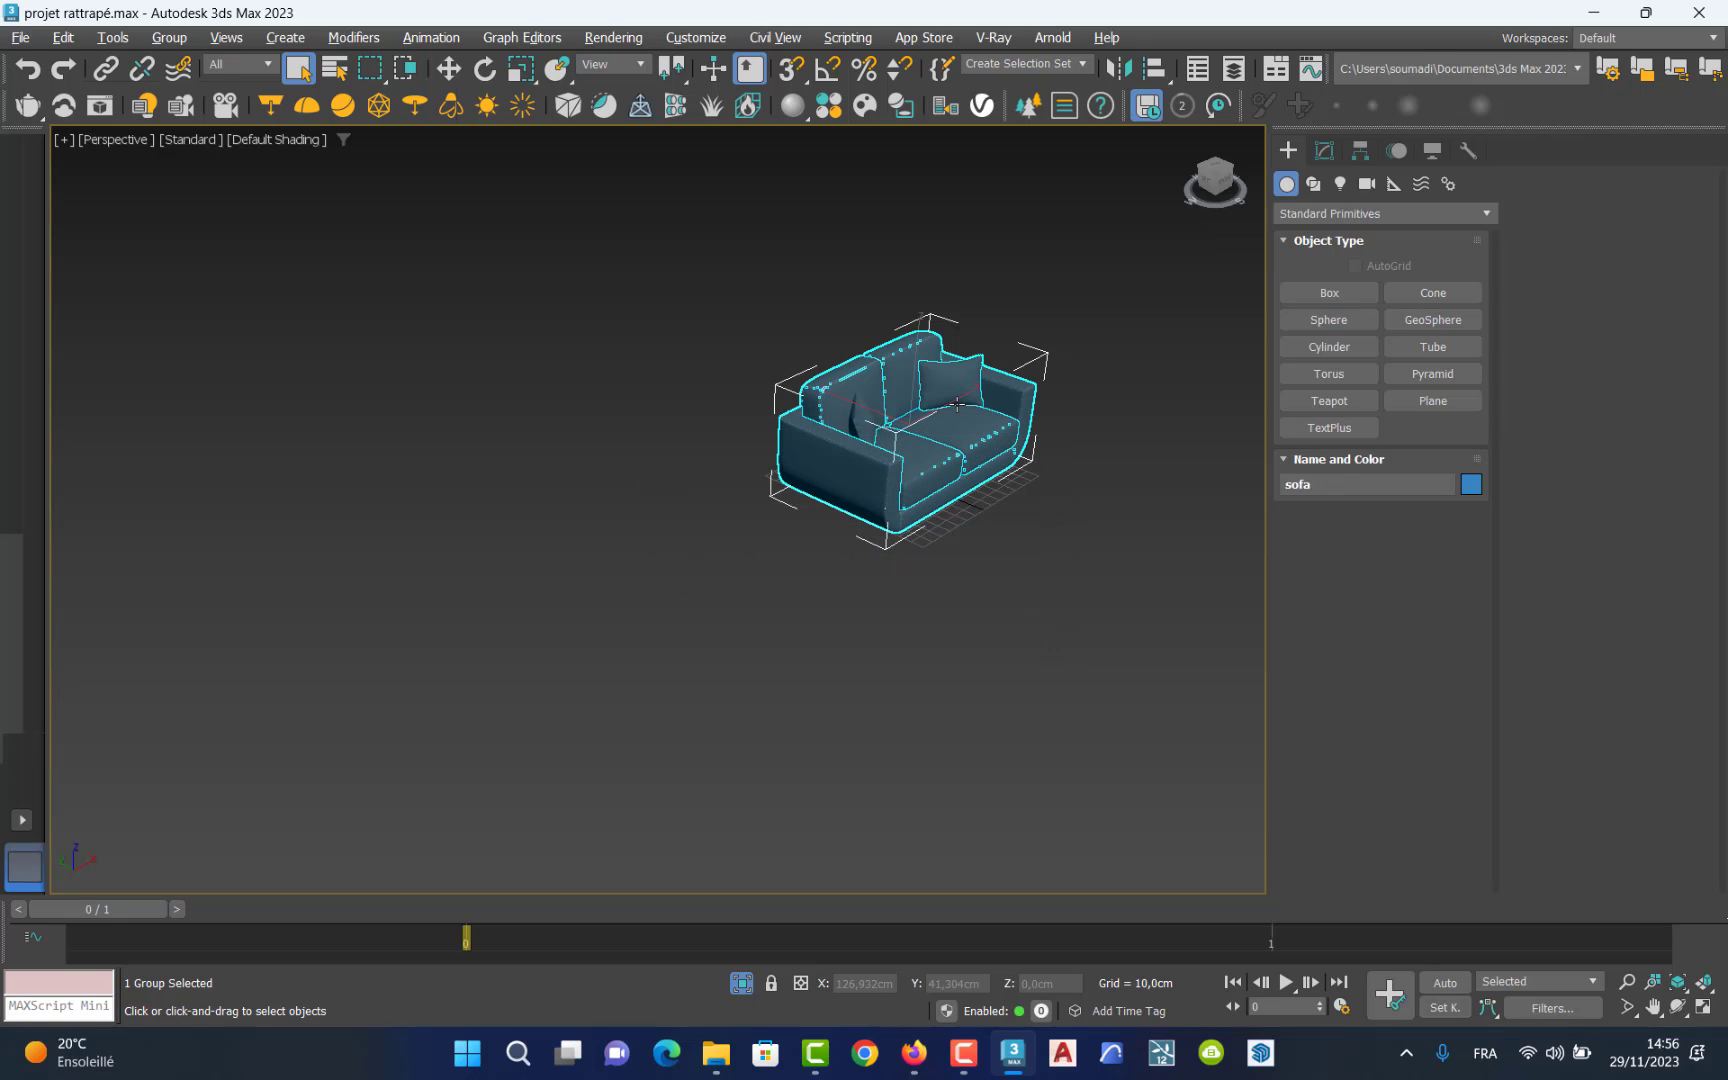
# Deselect the sofa and end its isolation to show the RDC of the house again.
pyautogui.click(981, 504)
pyautogui.scroll(5, 951, 437)
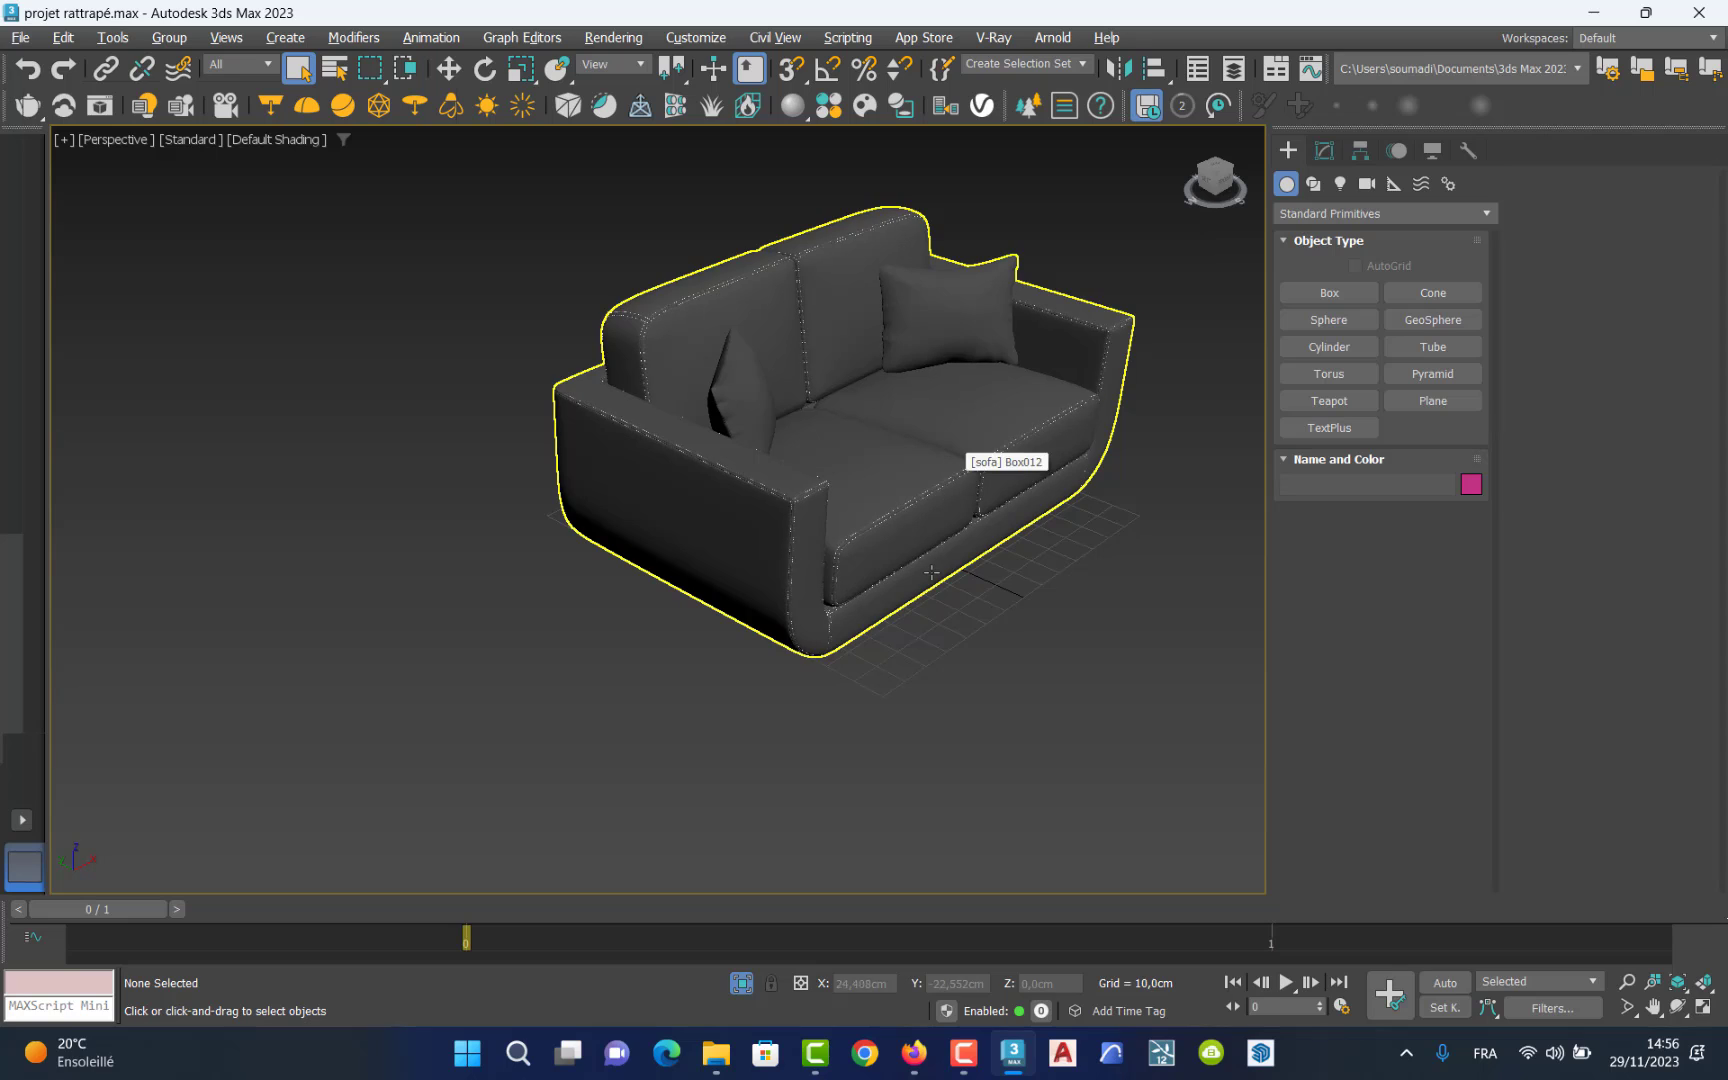
pyautogui.click(741, 984)
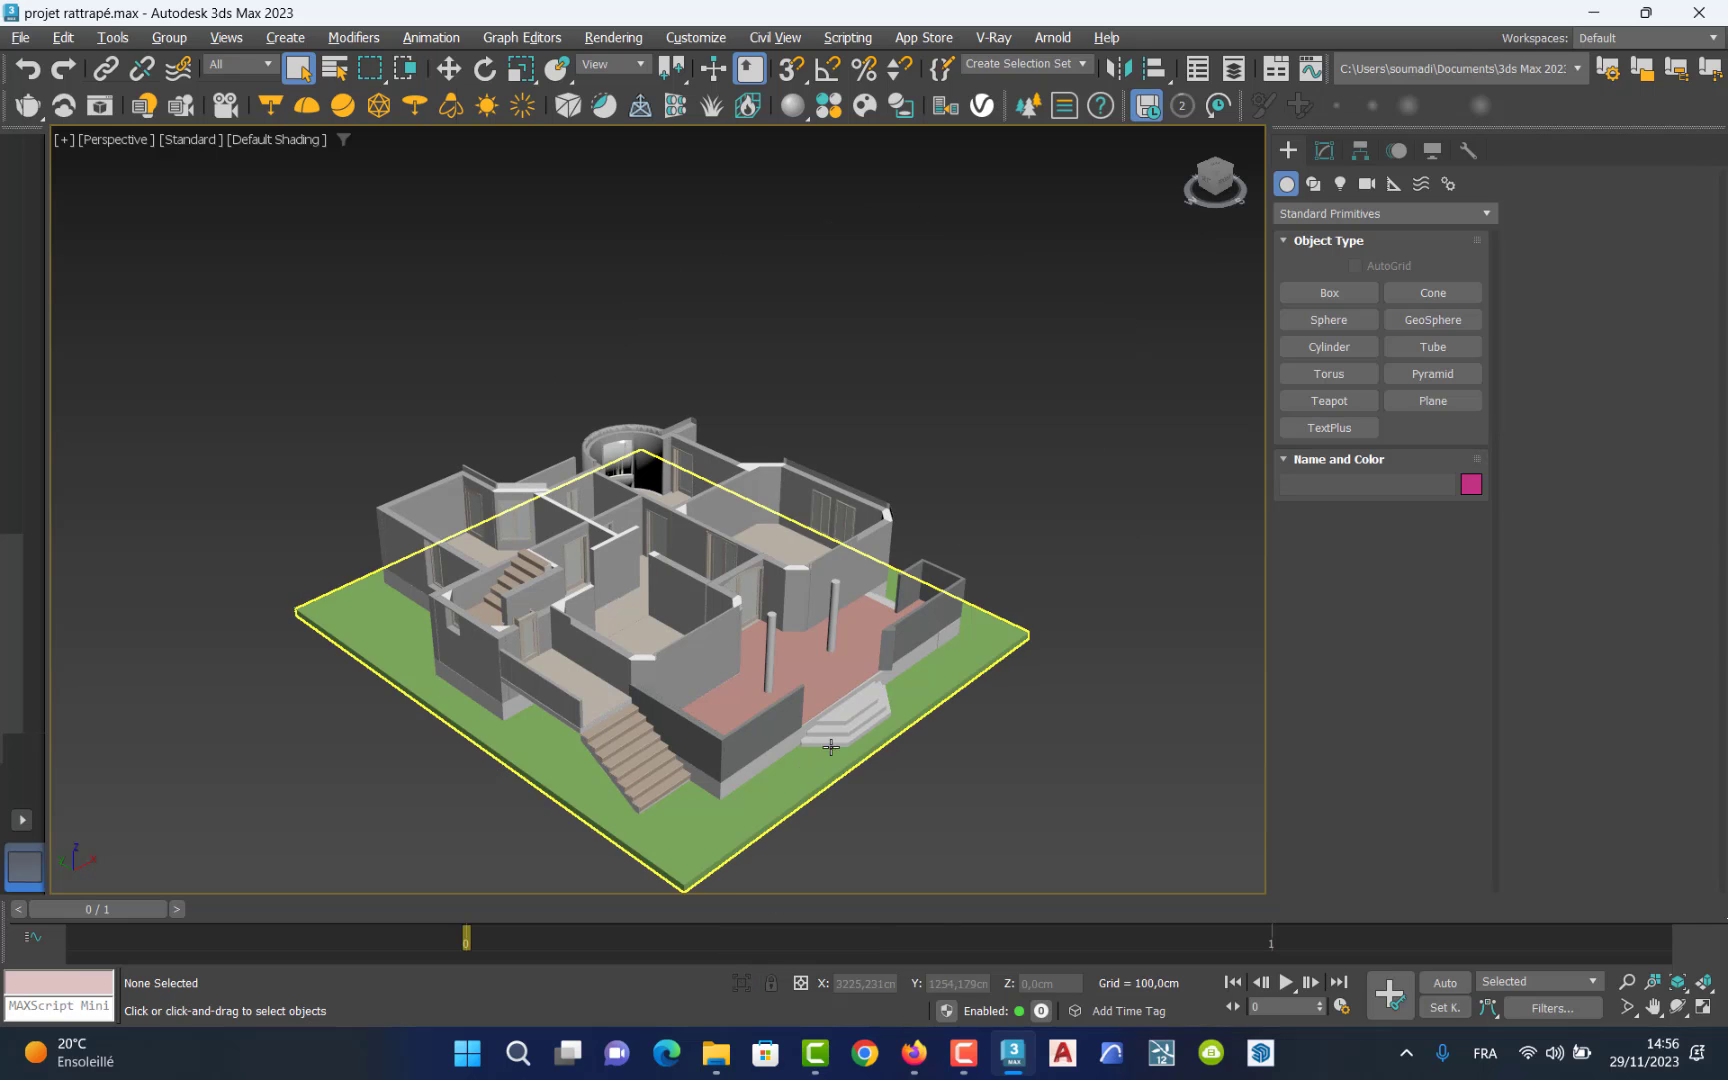
pyautogui.scroll(-10, 933, 775)
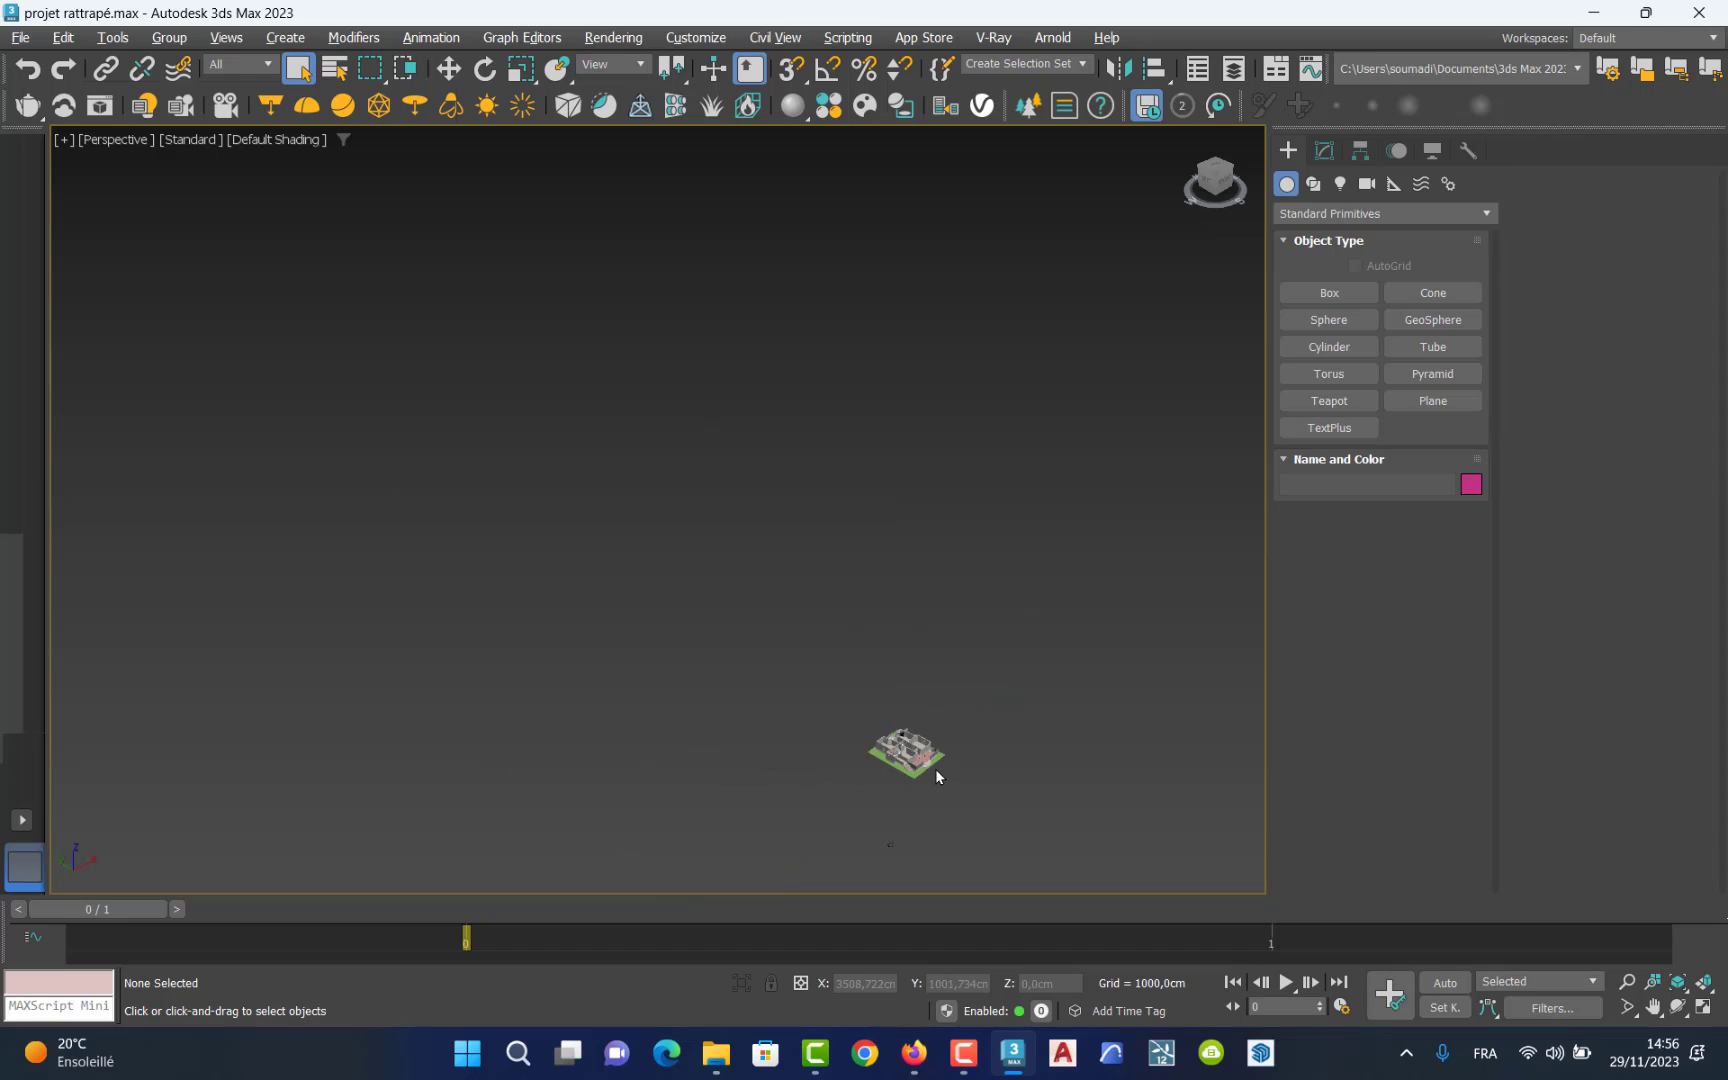
pyautogui.scroll(5, 937, 776)
pyautogui.scroll(5, 936, 768)
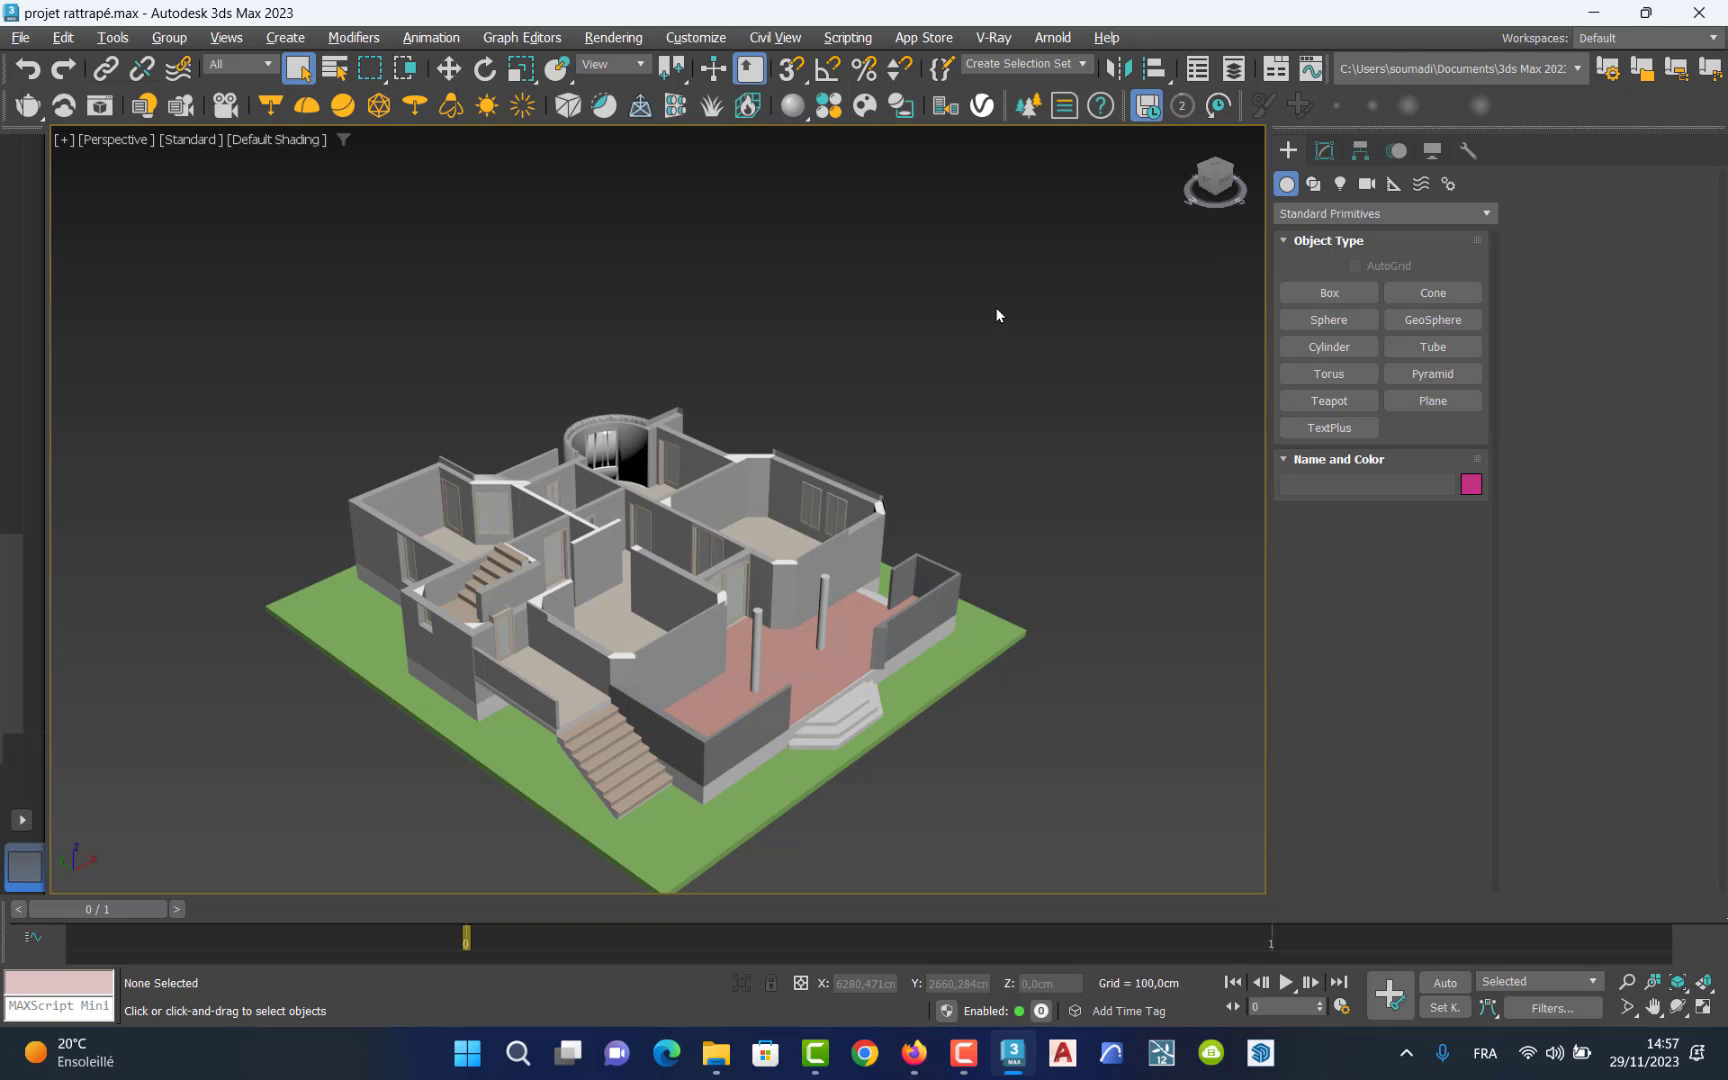
# Find the sofa group by name in the scene's object list, select it and frame it in the Perspective view.
pyautogui.press('h')
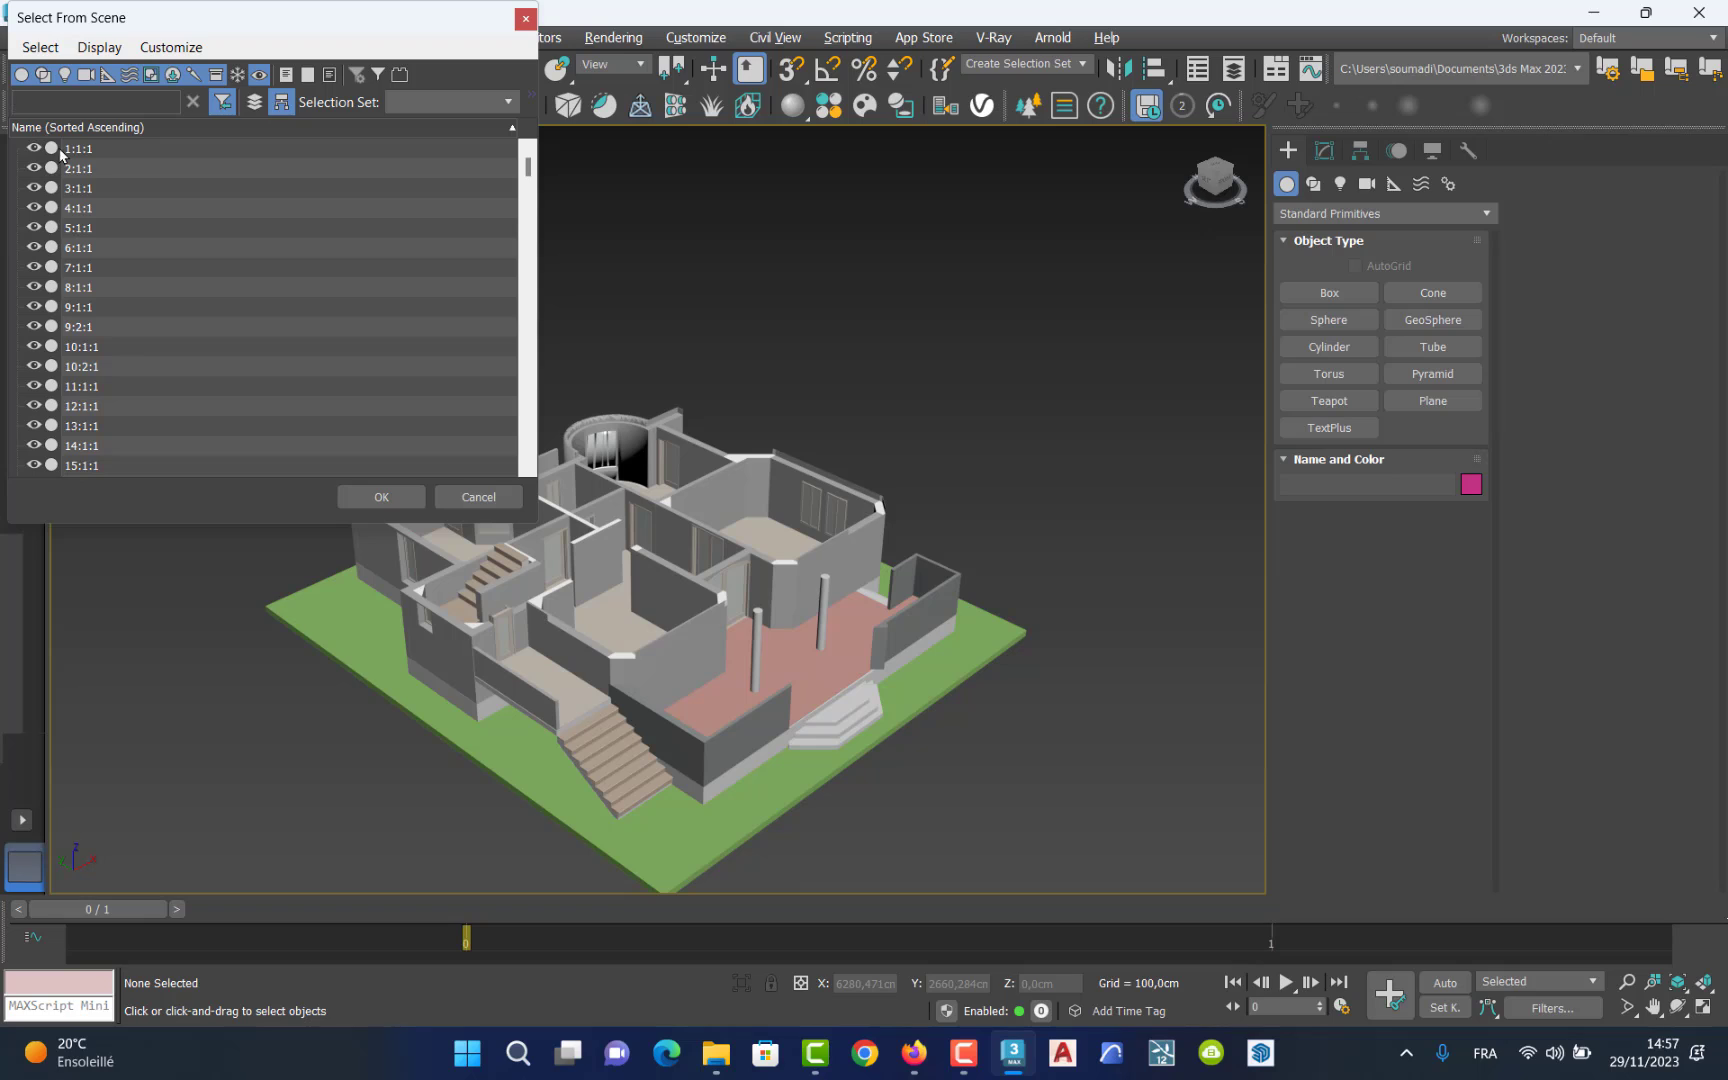
pyautogui.write('so')
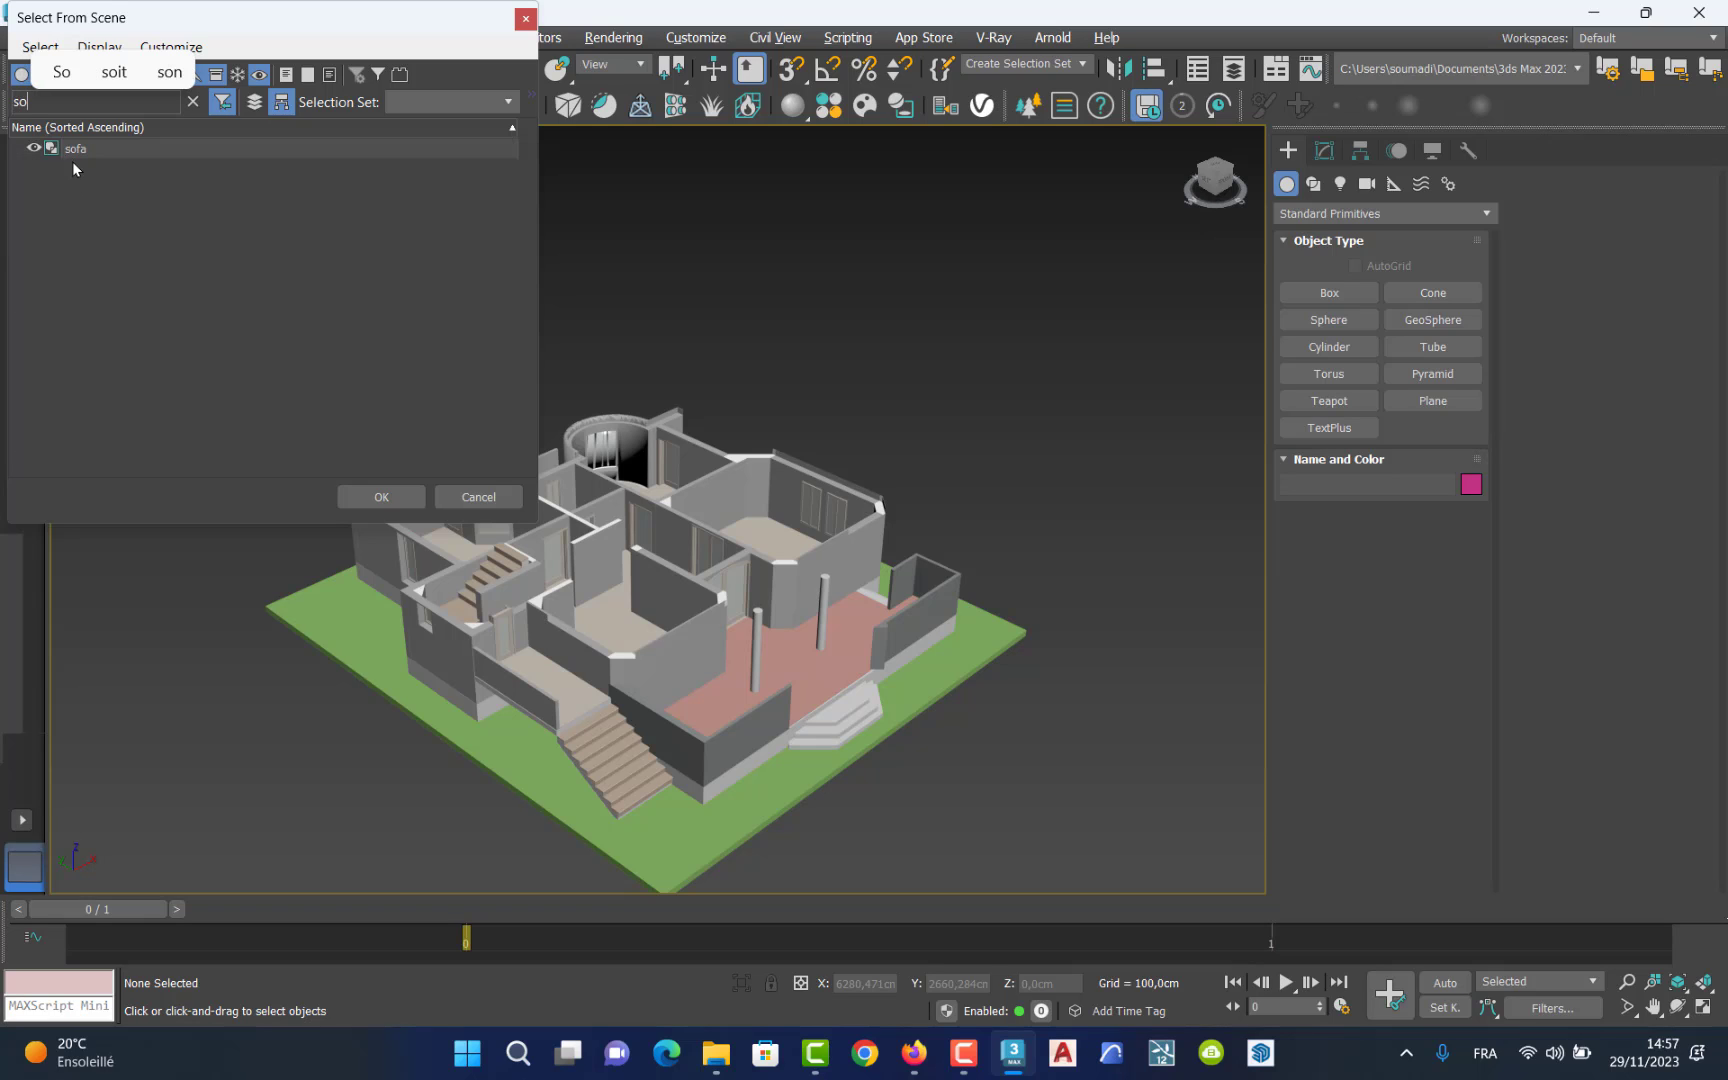
pyautogui.click(72, 149)
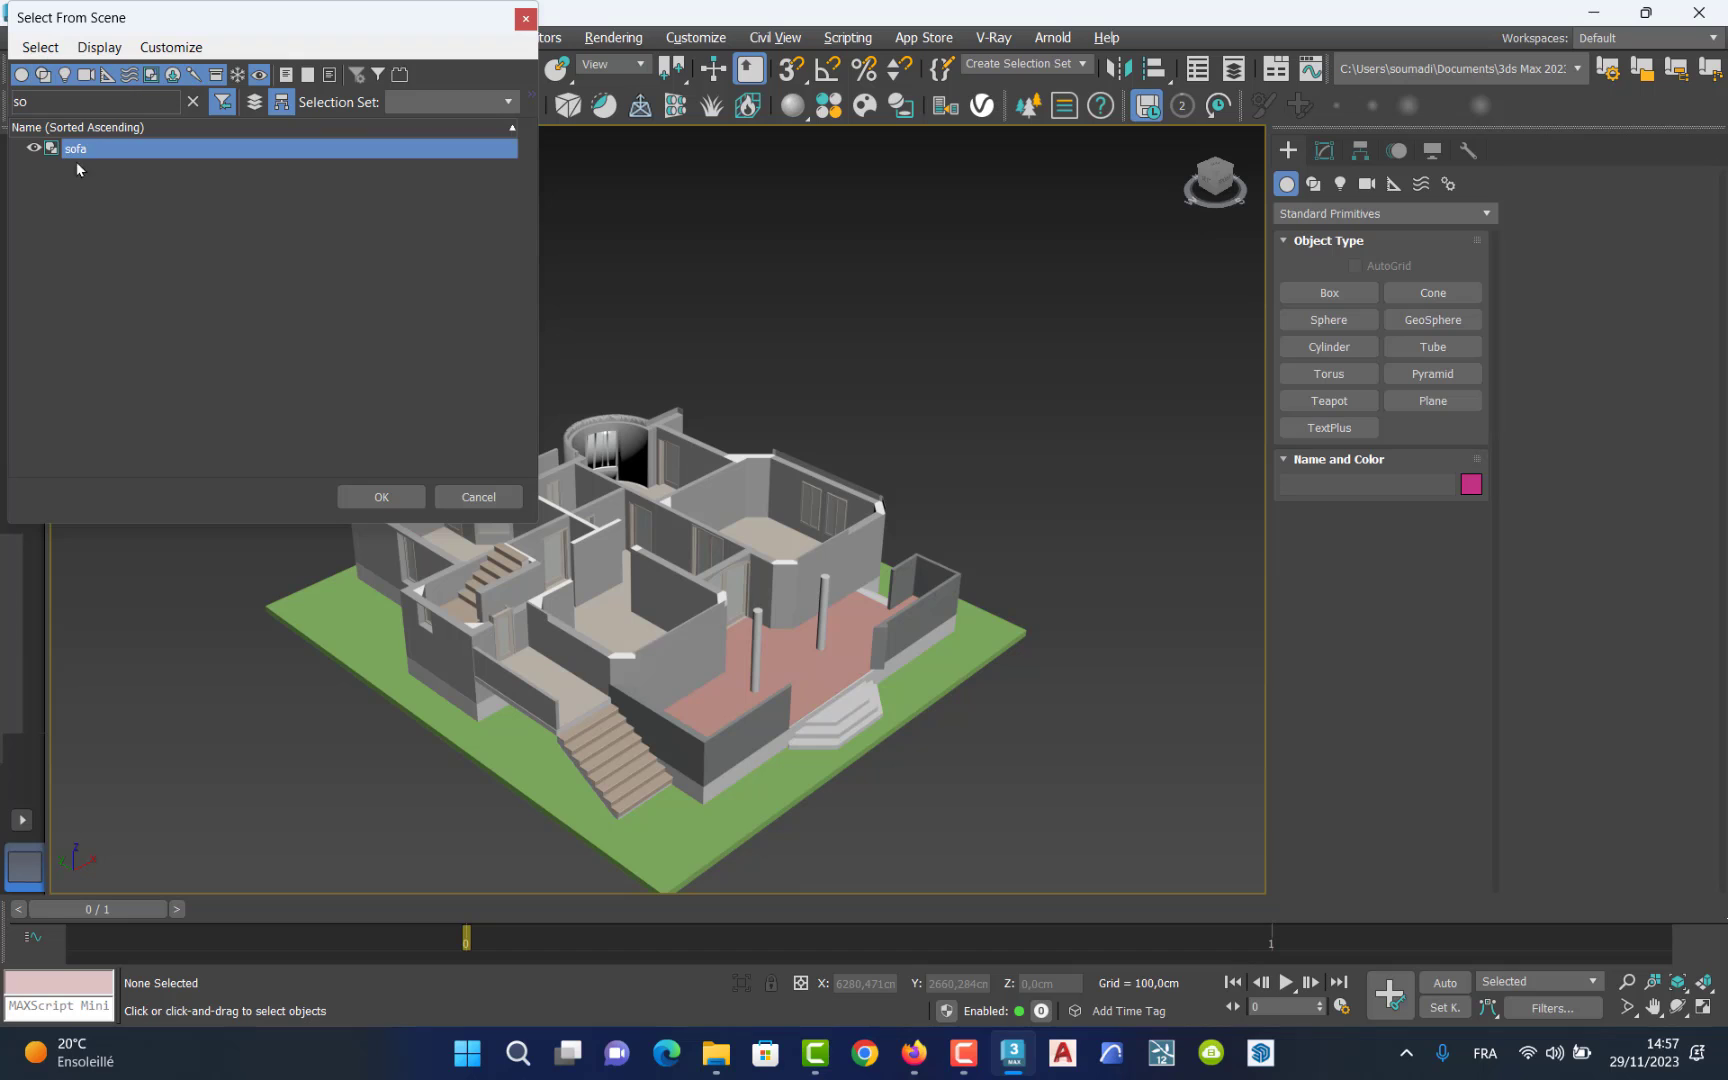
pyautogui.click(381, 497)
pyautogui.press('z')
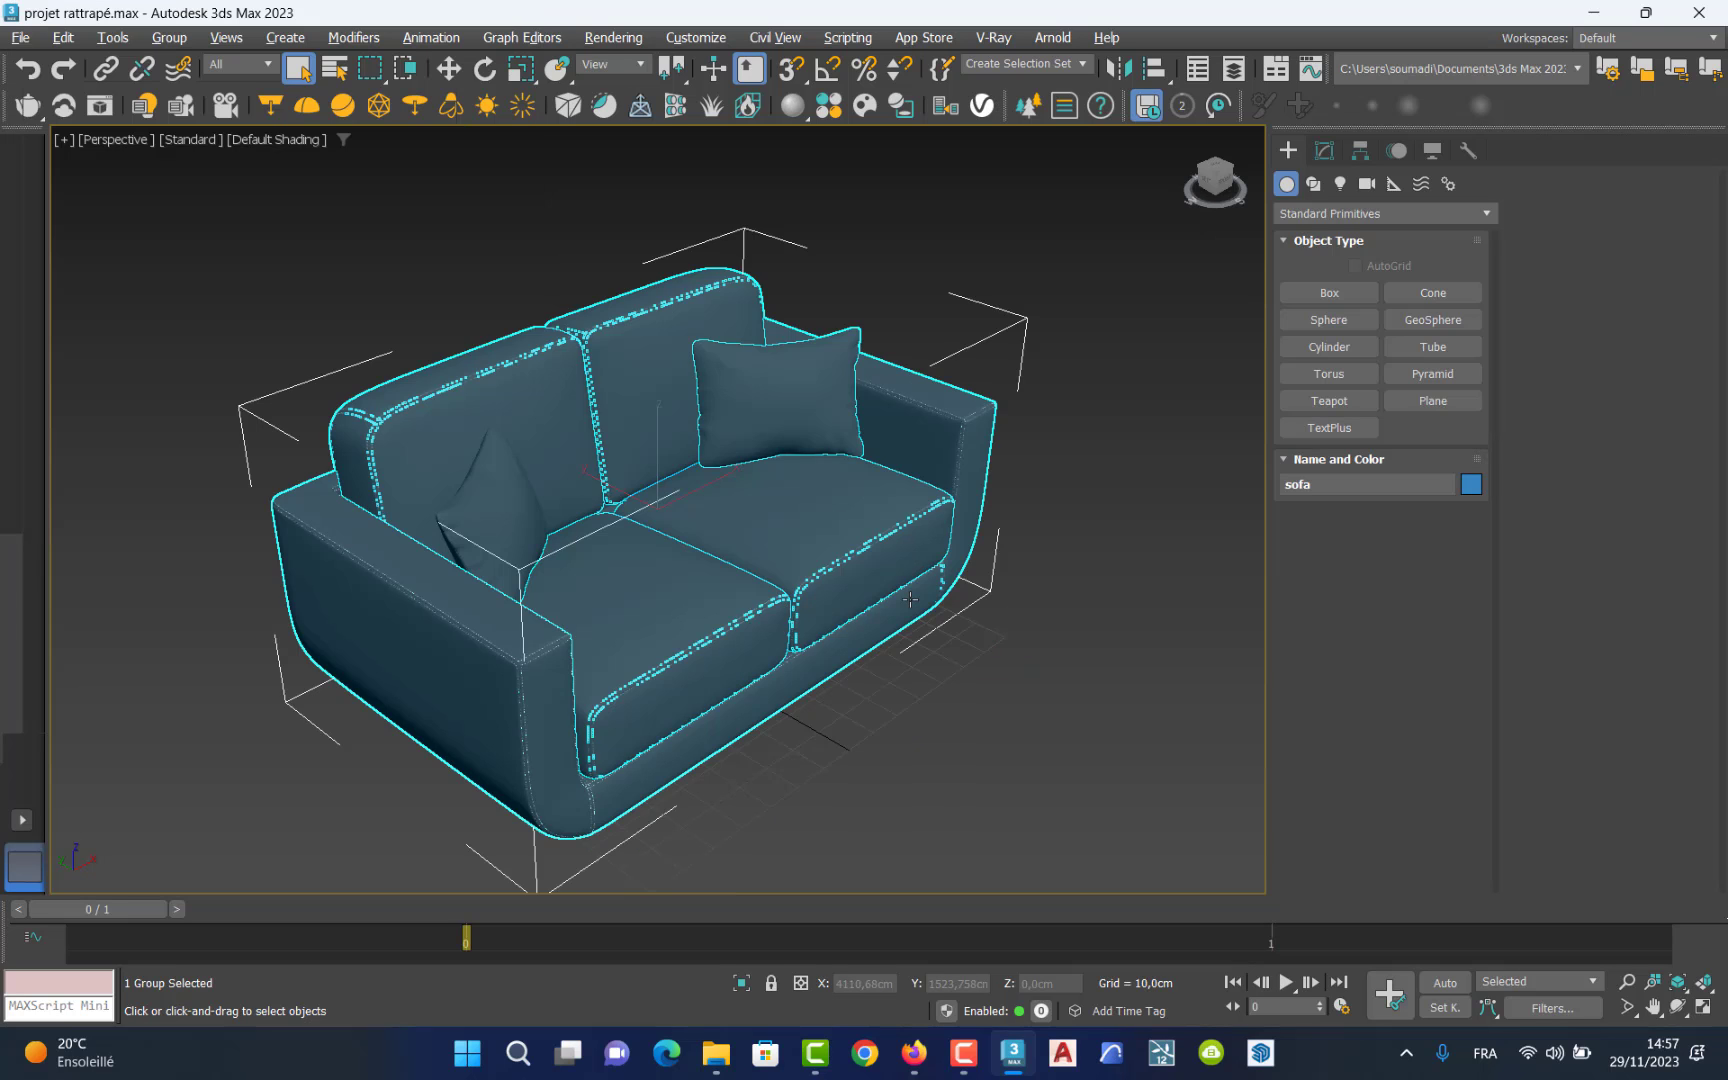
# In the Top view, move the sofa from the origin into the large eastern room of the RDC, at about X 3870 cm, Y 2070 cm.
pyautogui.scroll(-15, 910, 598)
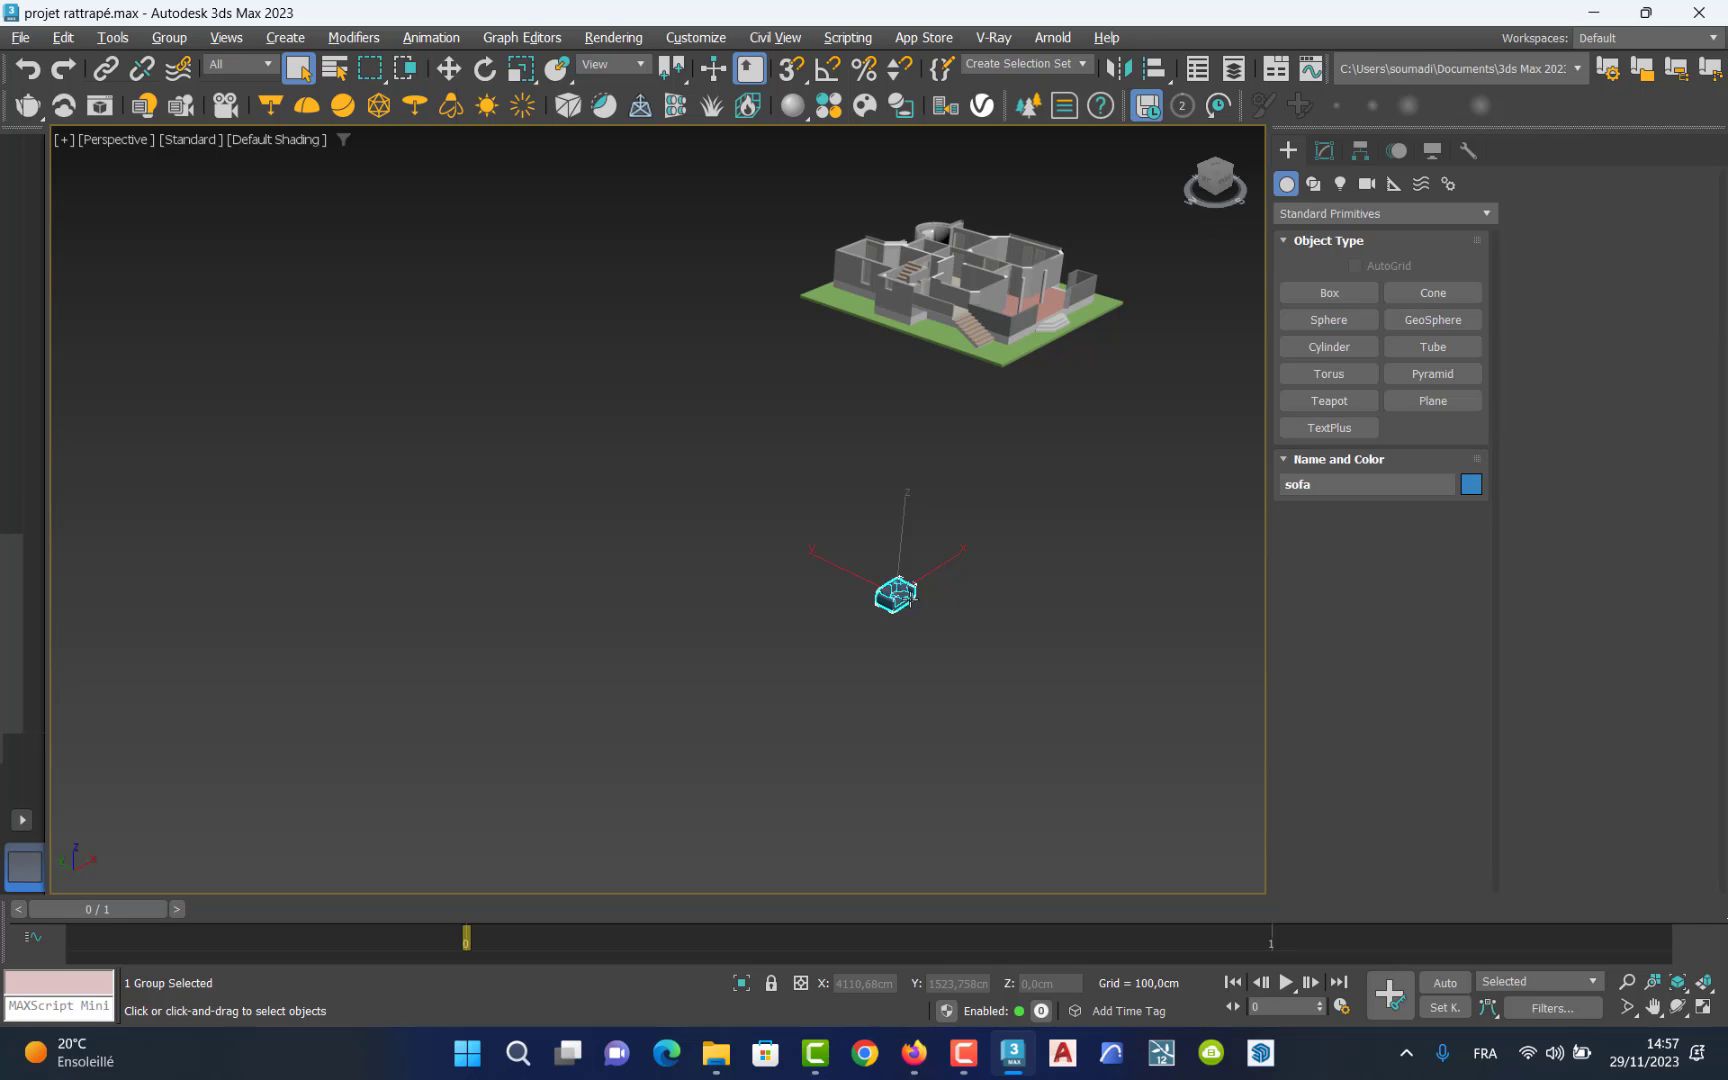
pyautogui.hotkey('alt', 'w')
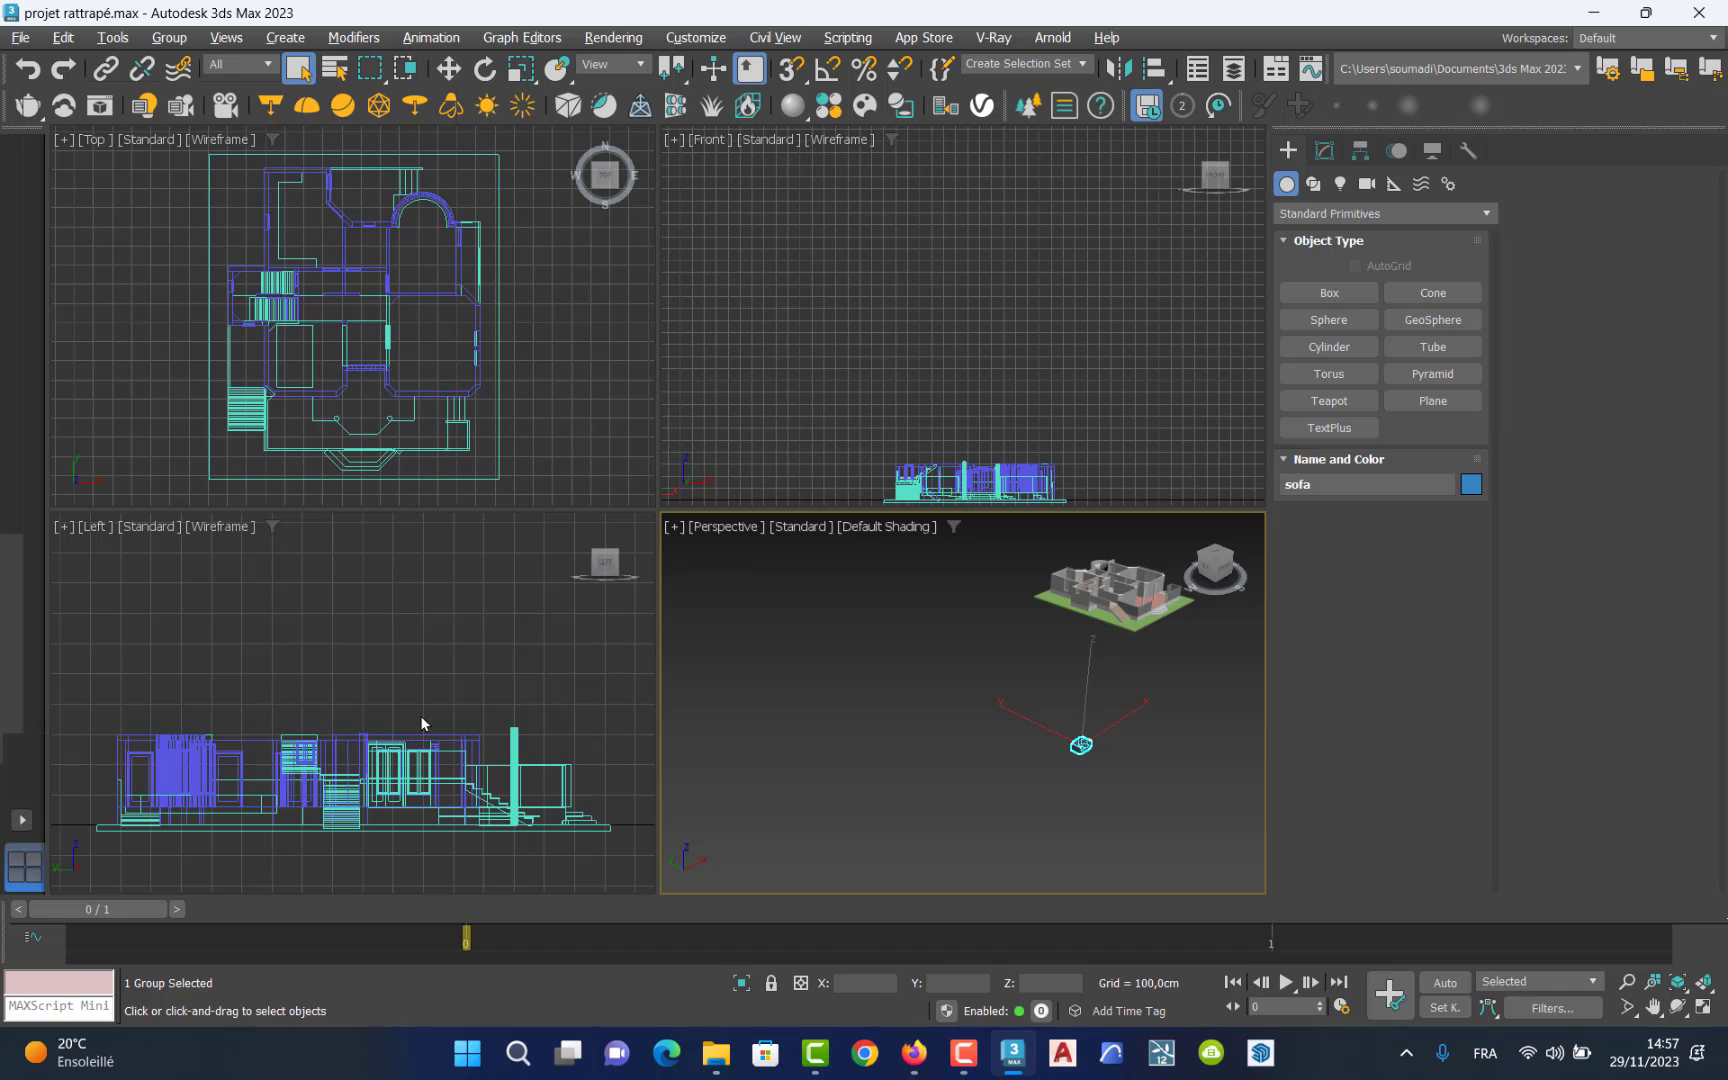
pyautogui.rightClick(524, 352)
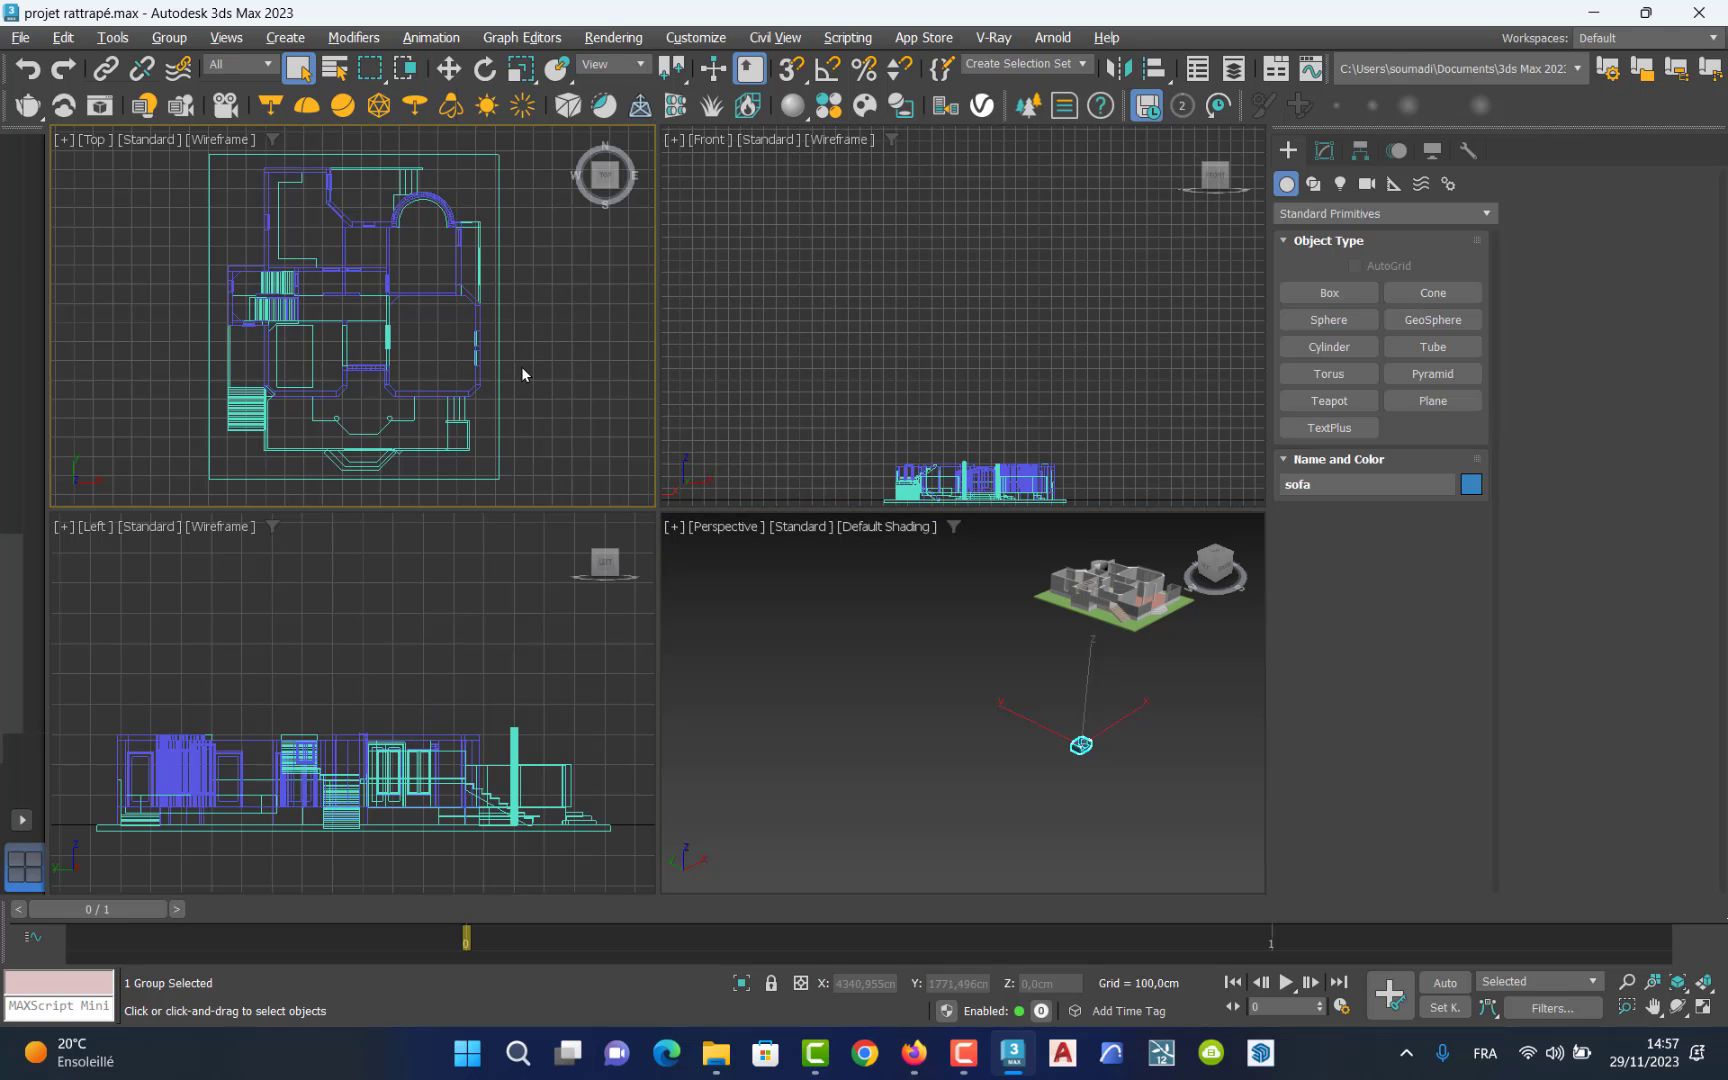
pyautogui.scroll(-5, 521, 366)
pyautogui.hotkey('alt', 'w')
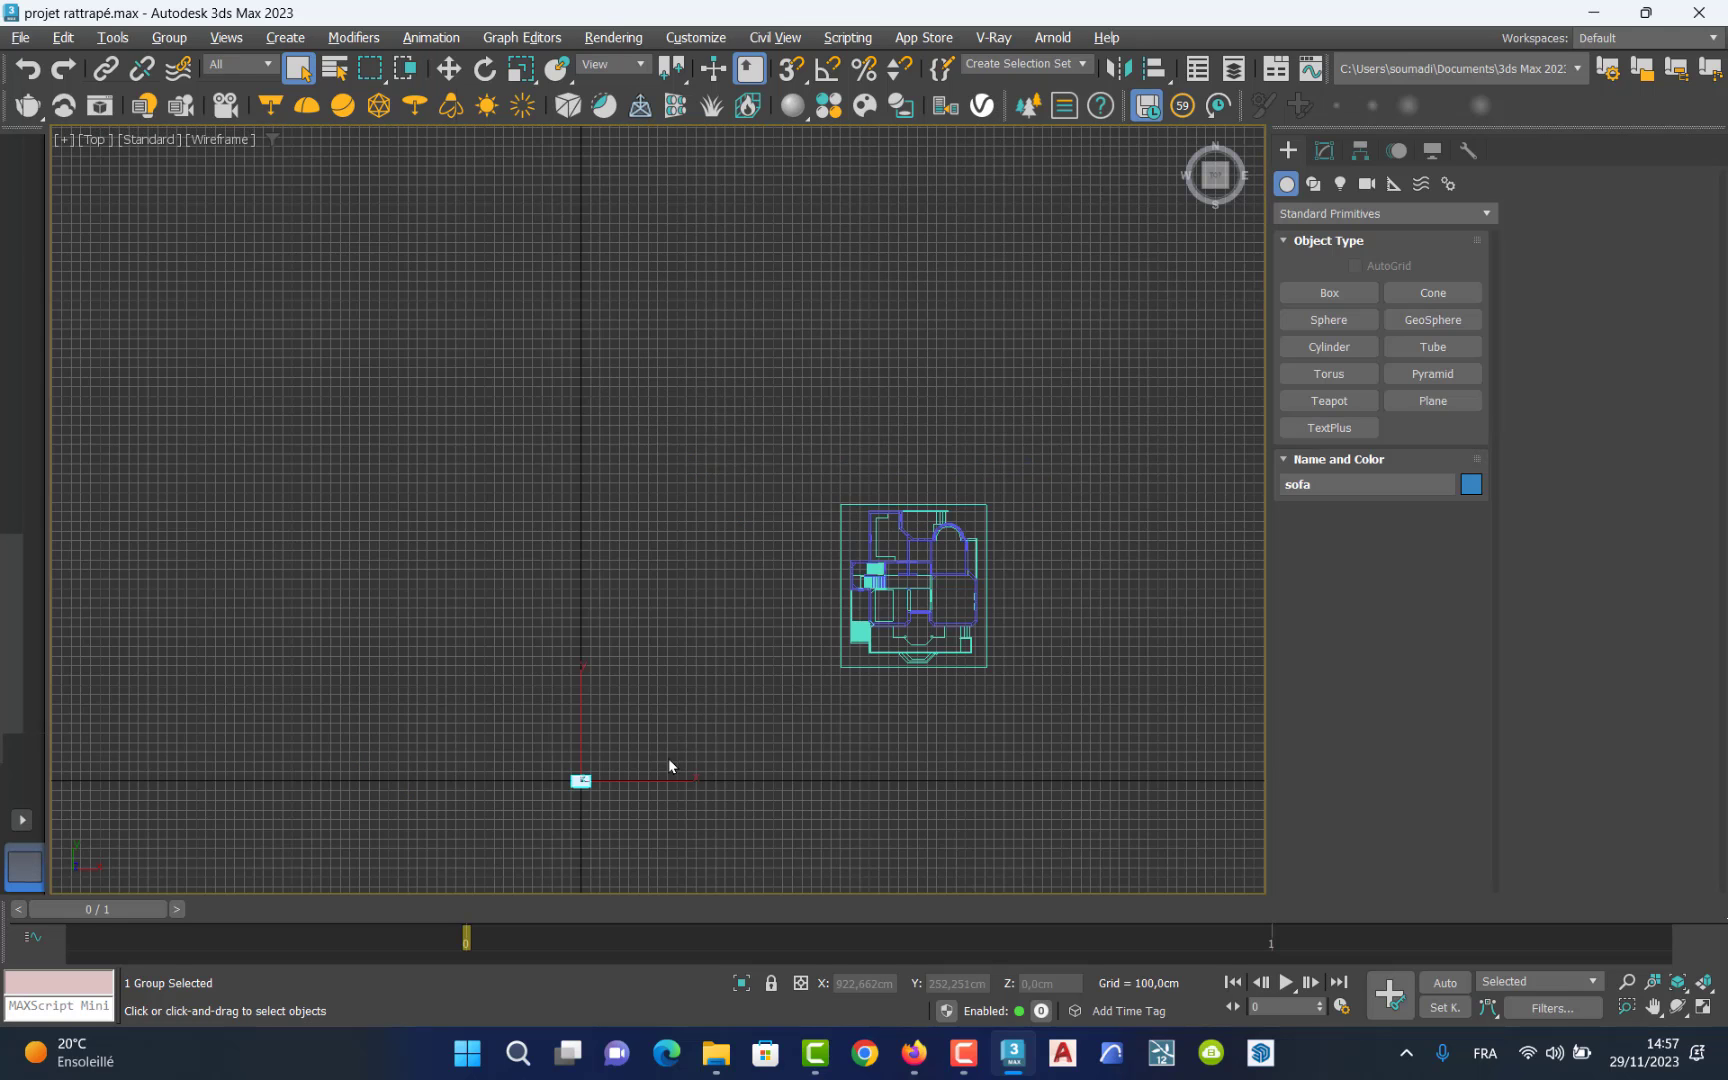
pyautogui.click(448, 68)
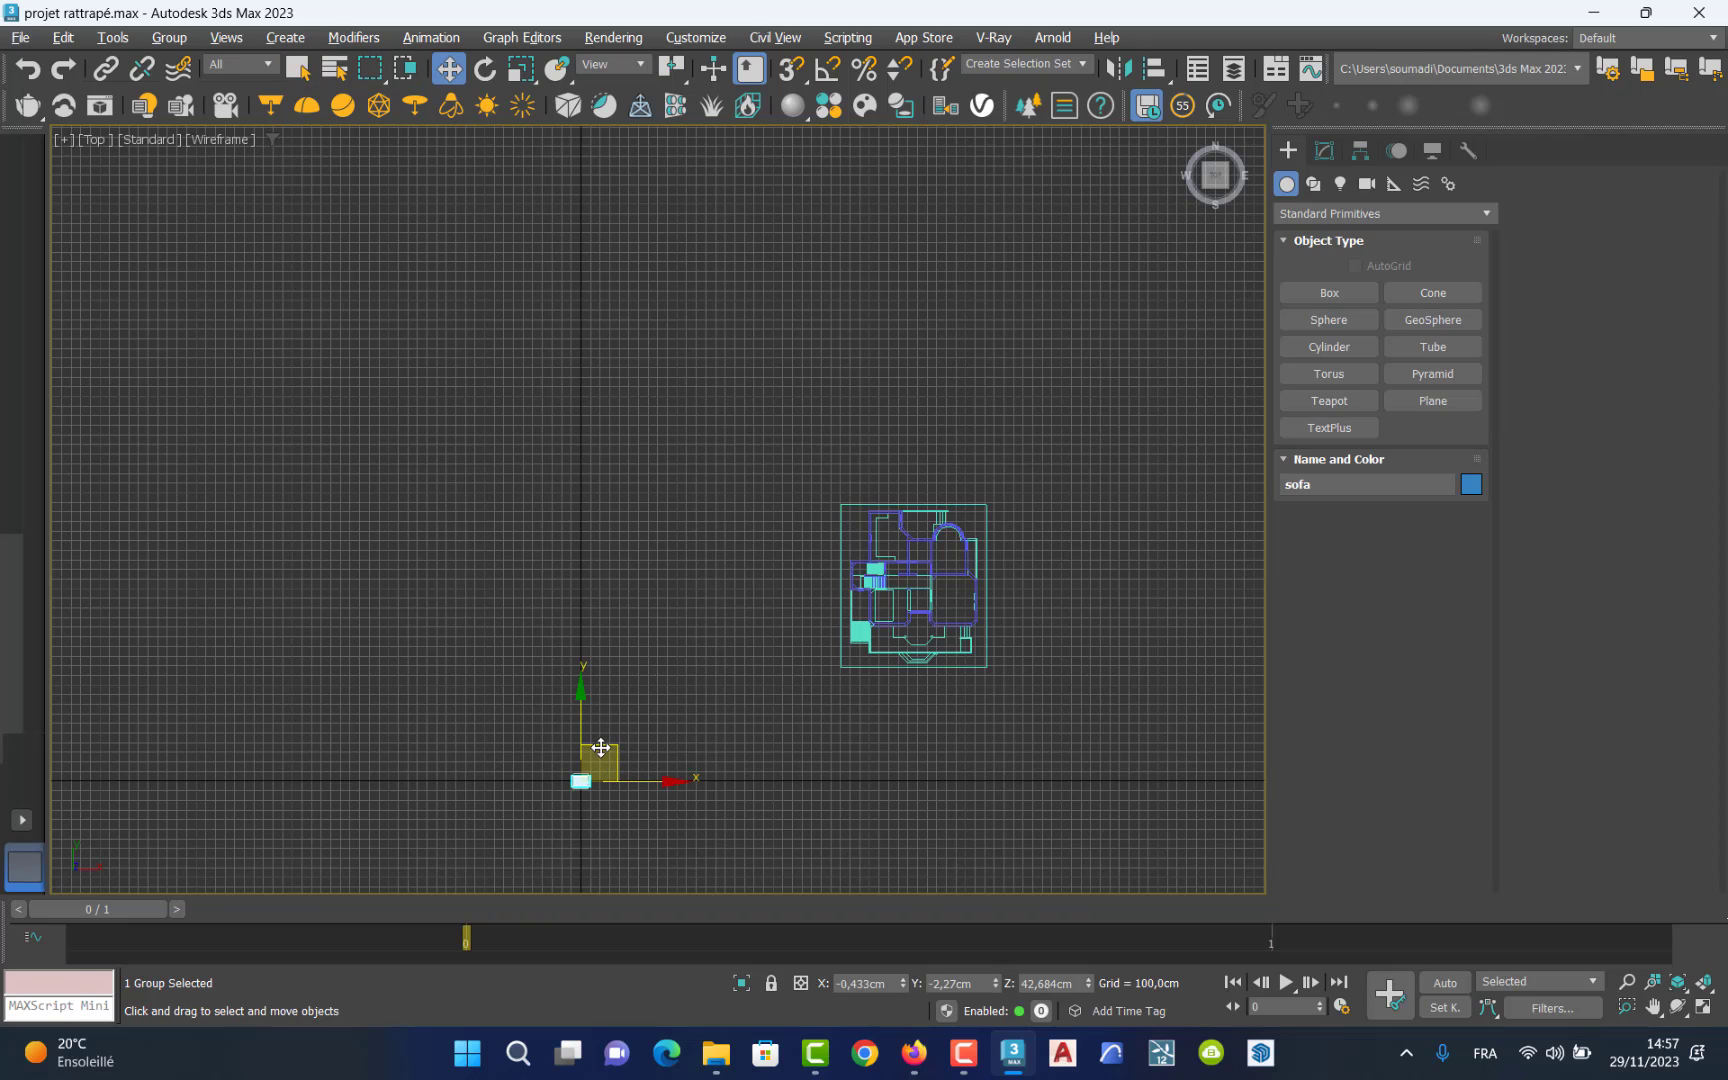
pyautogui.moveTo(600, 748); pyautogui.dragTo(938, 569)
pyautogui.scroll(7, 941, 566)
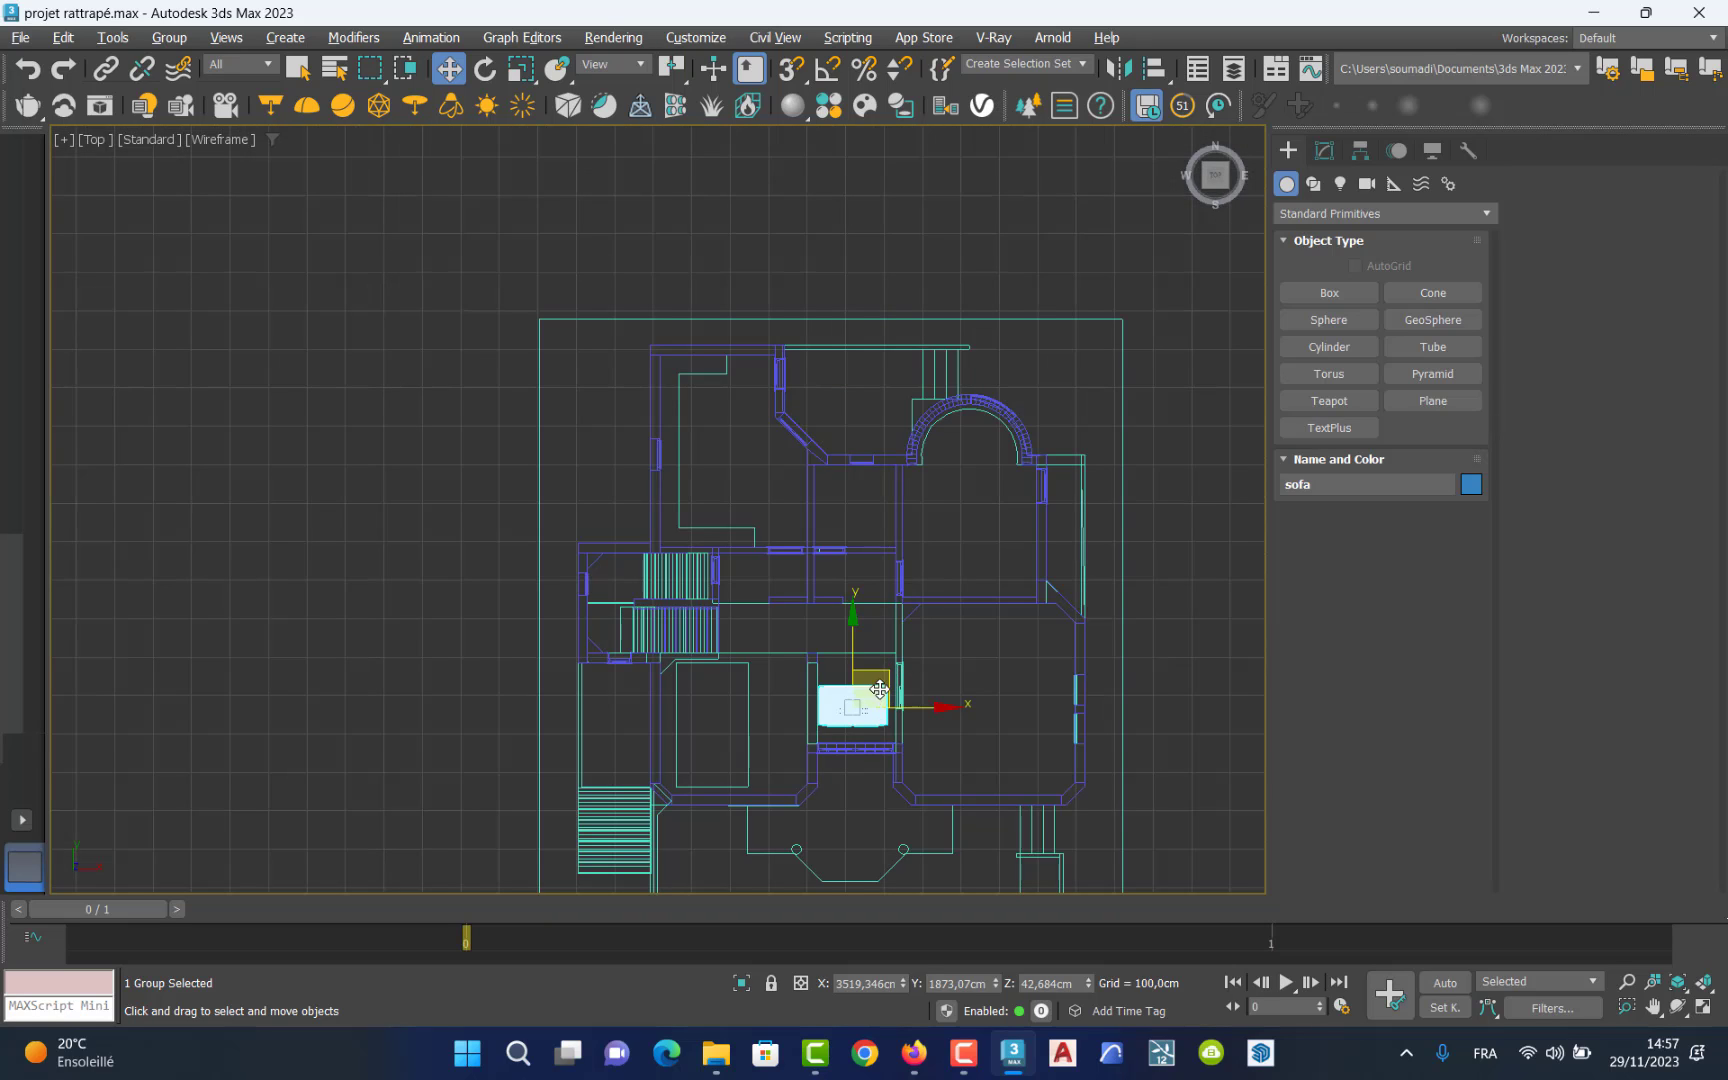
pyautogui.moveTo(884, 677); pyautogui.dragTo(1020, 601)
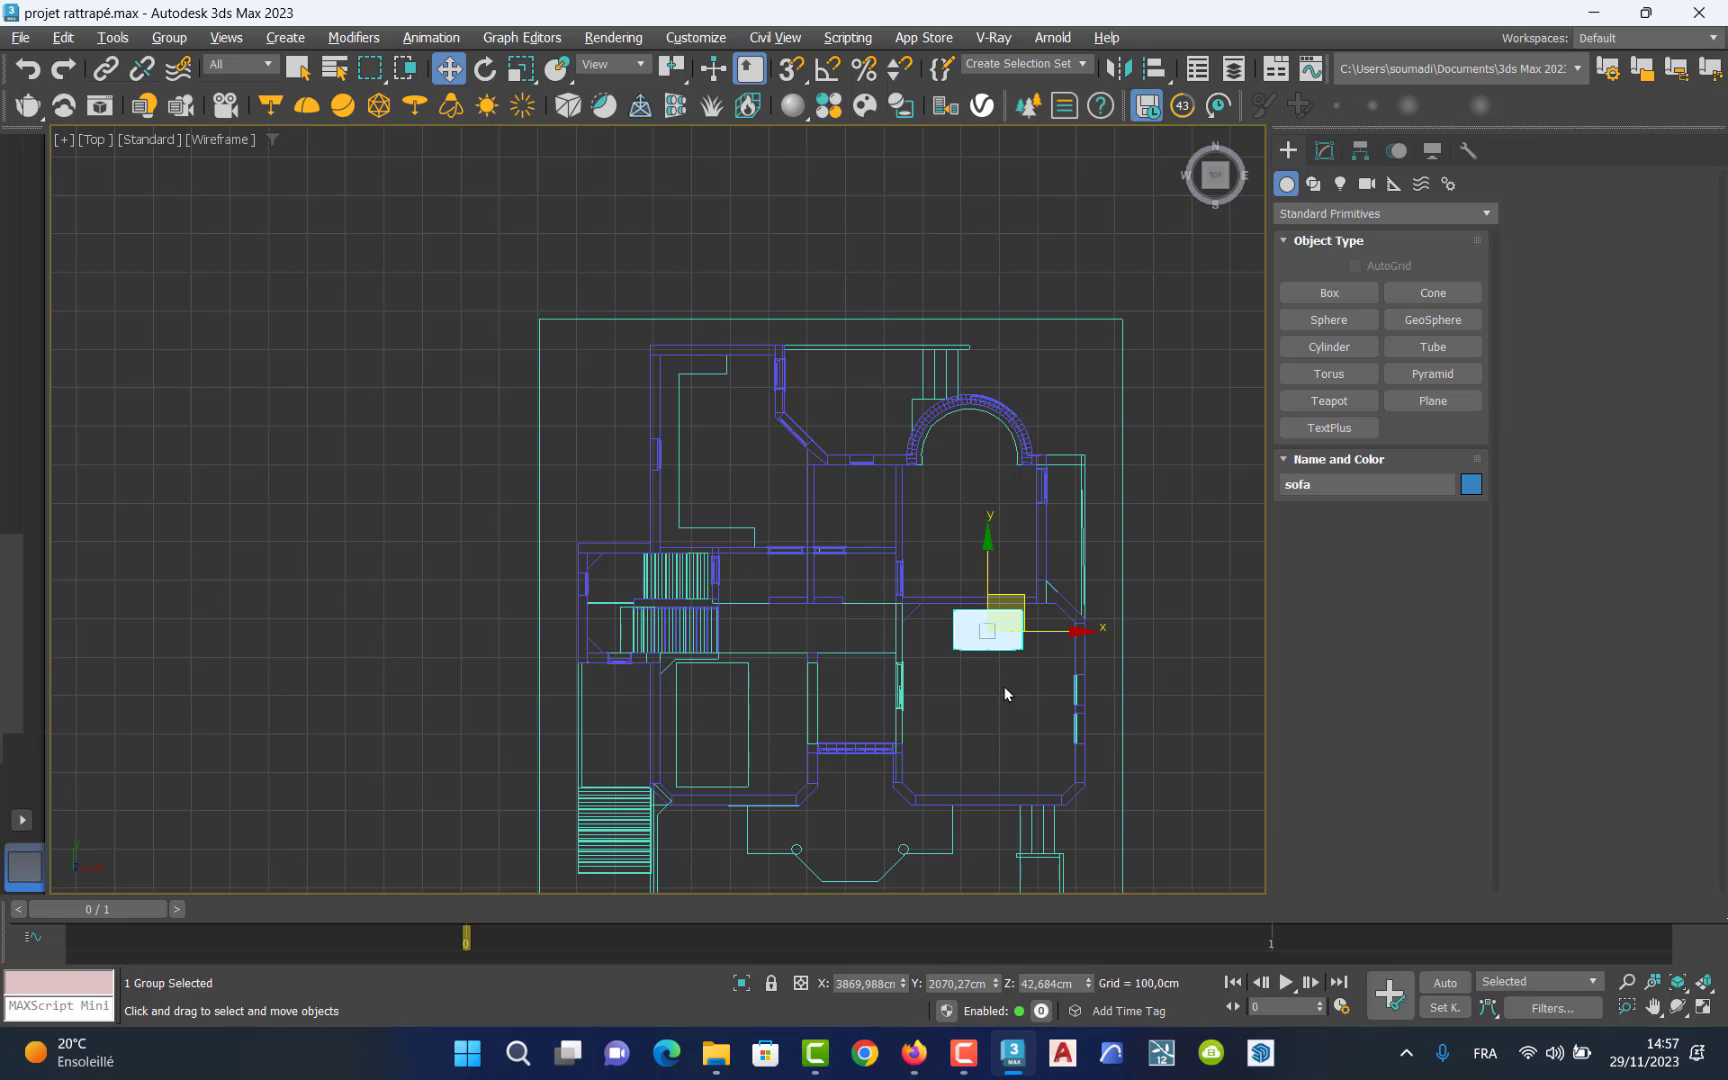
pyautogui.hotkey('alt', 'w')
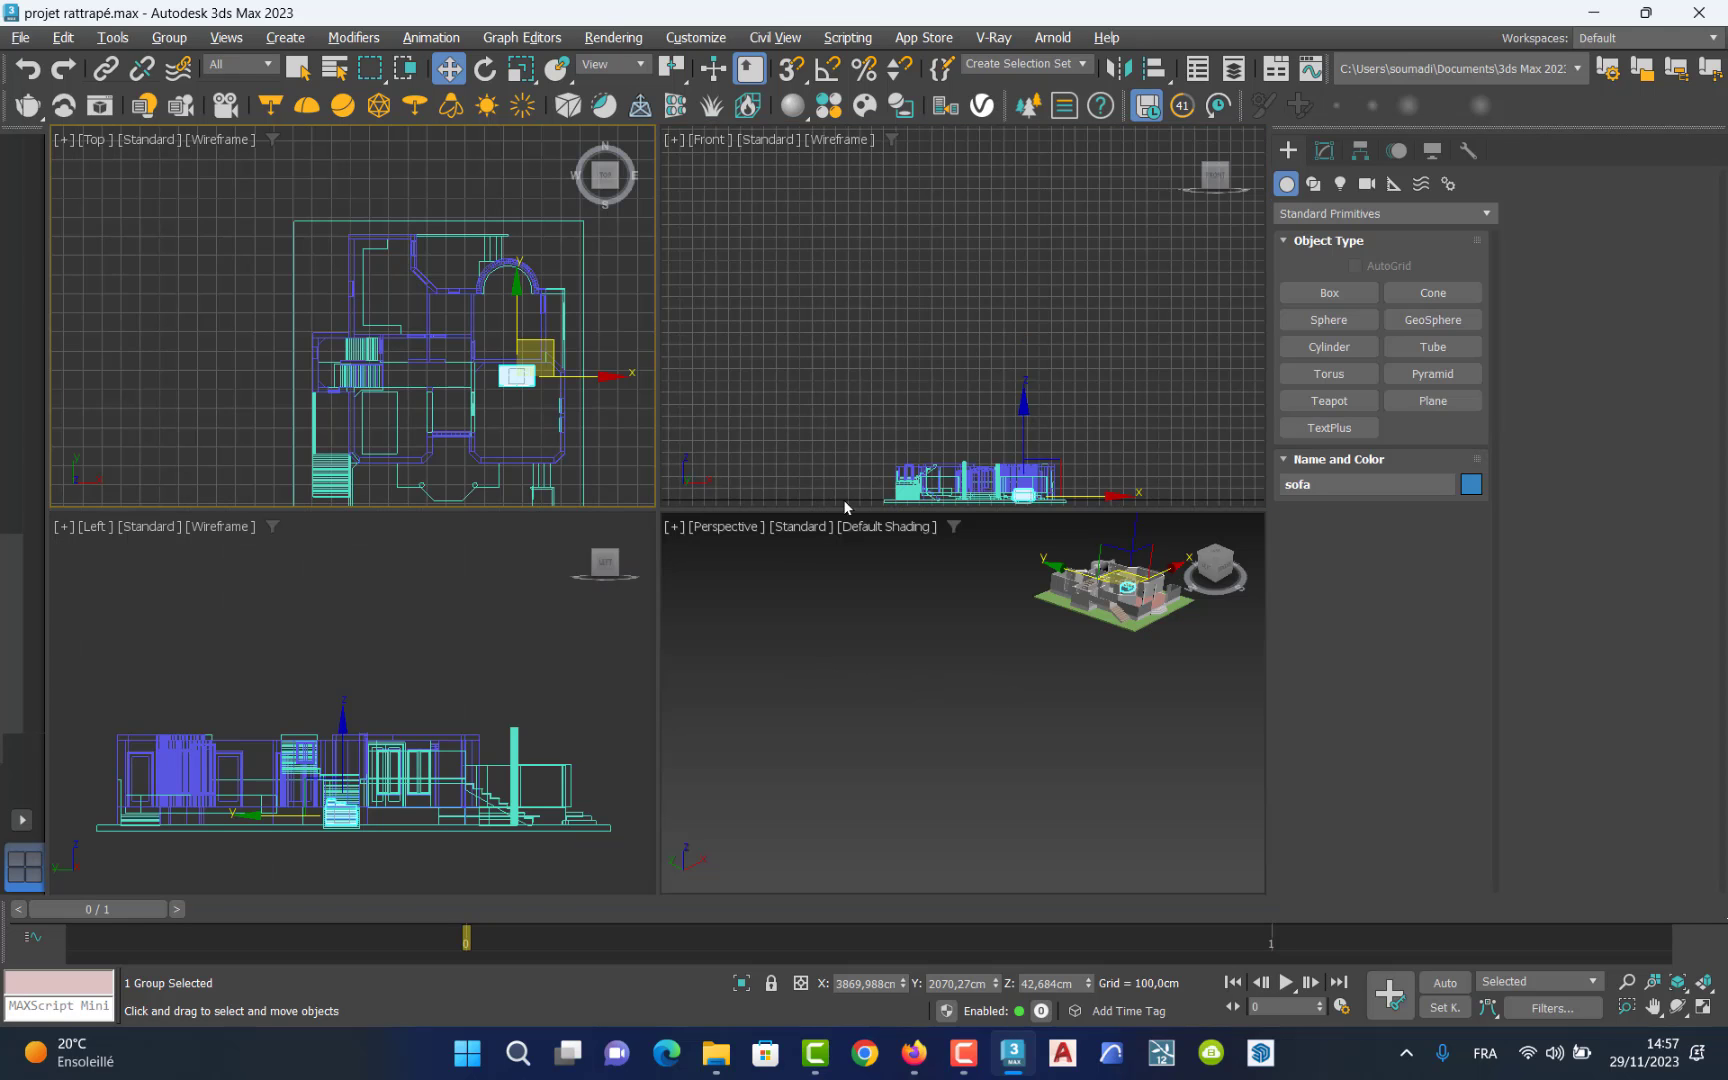
# In the Front view, raise the sofa vertically to about Z 104.5 cm so it rests on the RDC floor.
pyautogui.hotkey('alt', 'w')
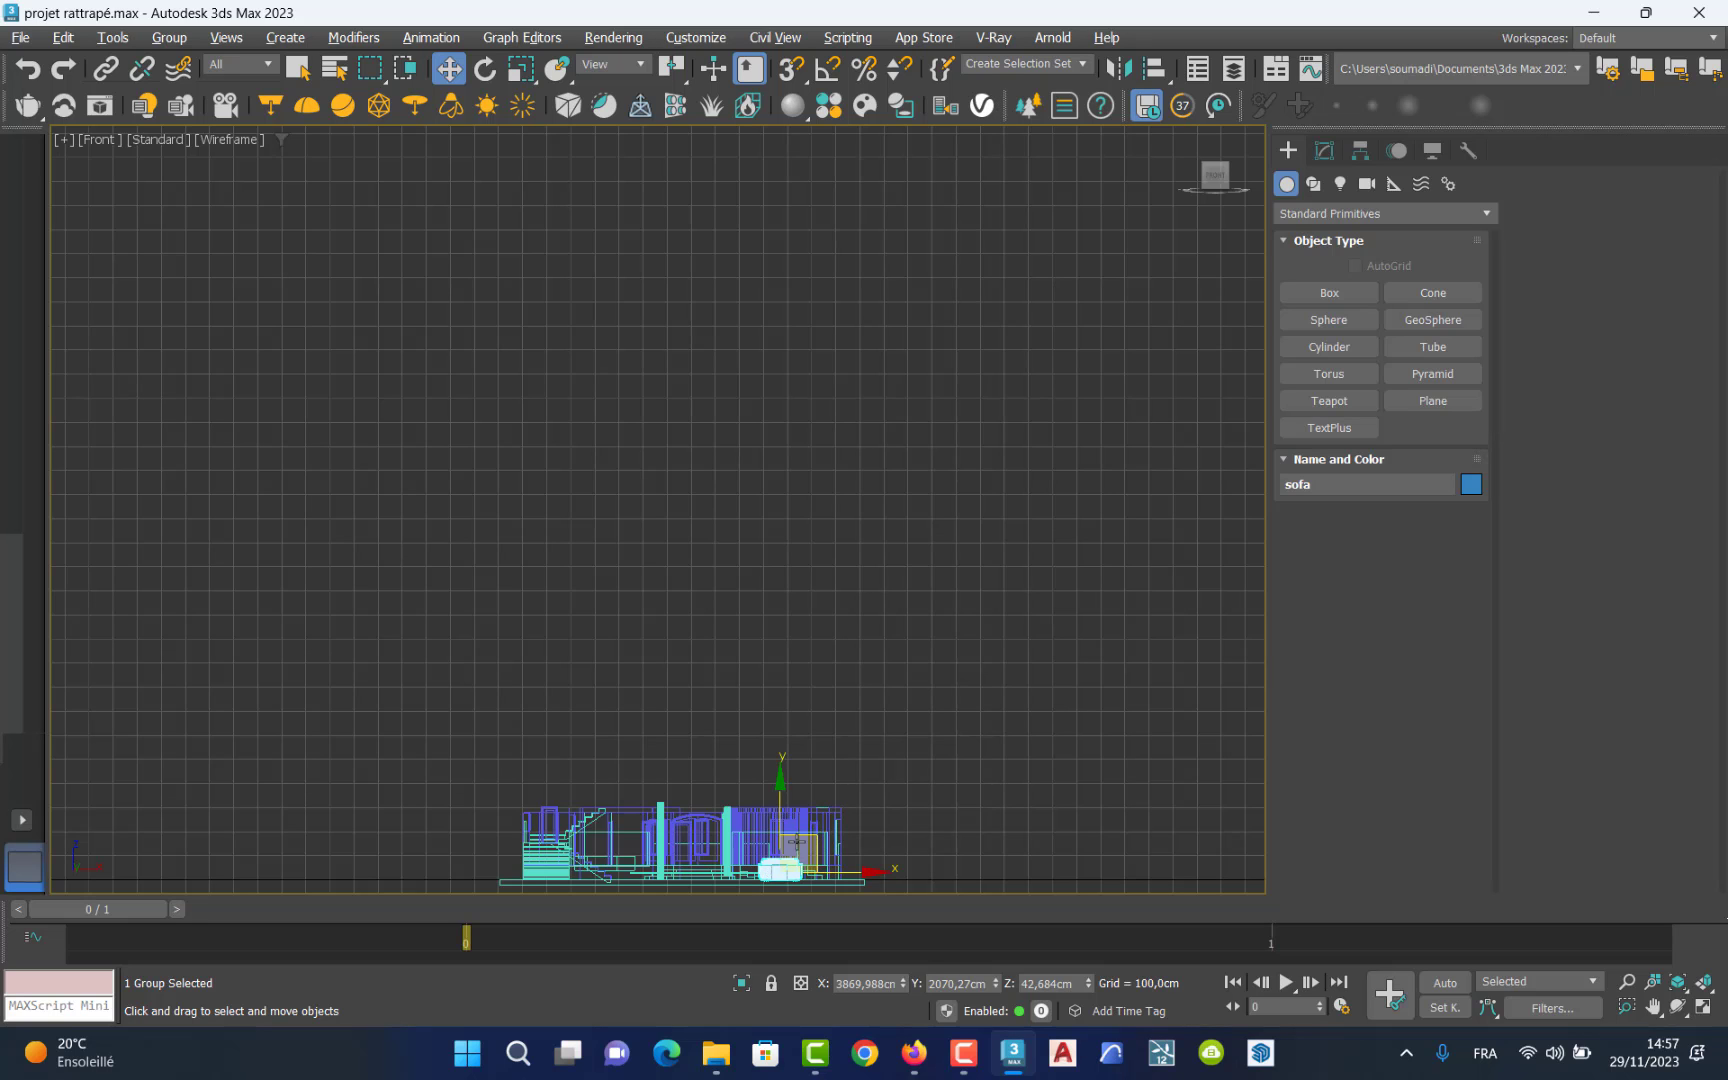
pyautogui.hotkey('ctrl', 'p')
pyautogui.moveTo(776, 846); pyautogui.dragTo(802, 750)
pyautogui.scroll(8, 818, 740)
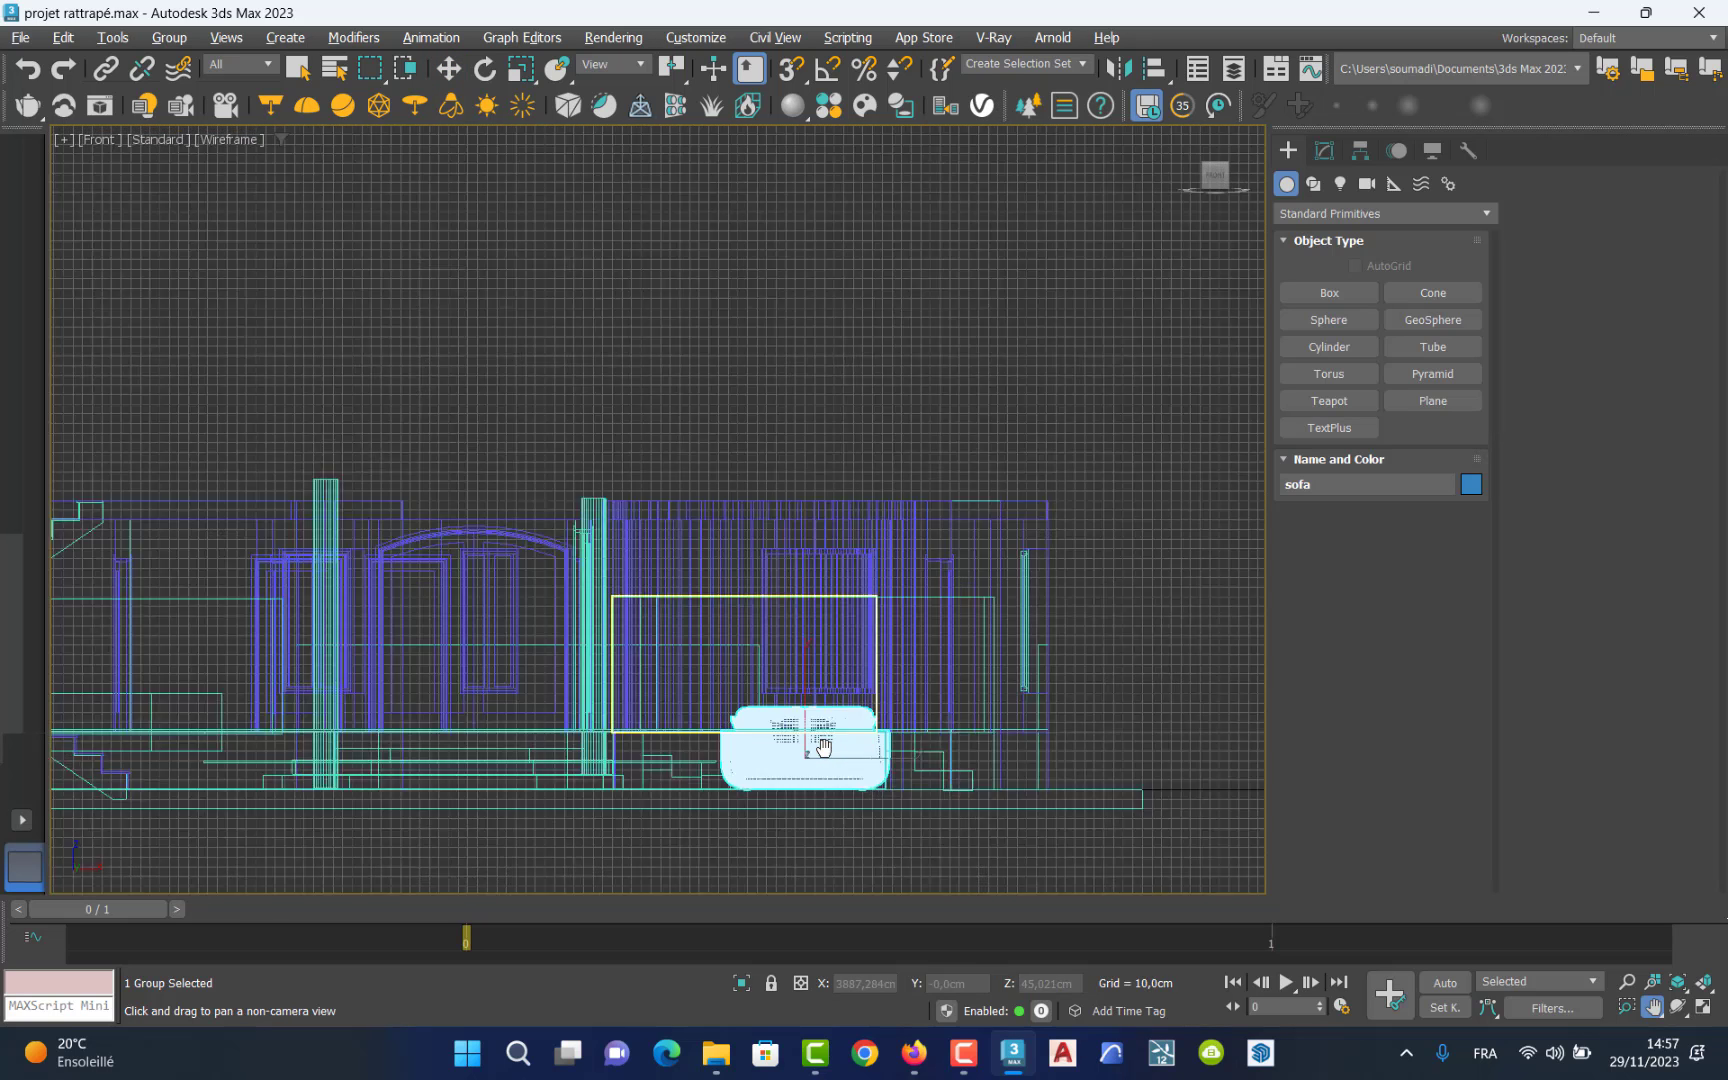
pyautogui.click(449, 68)
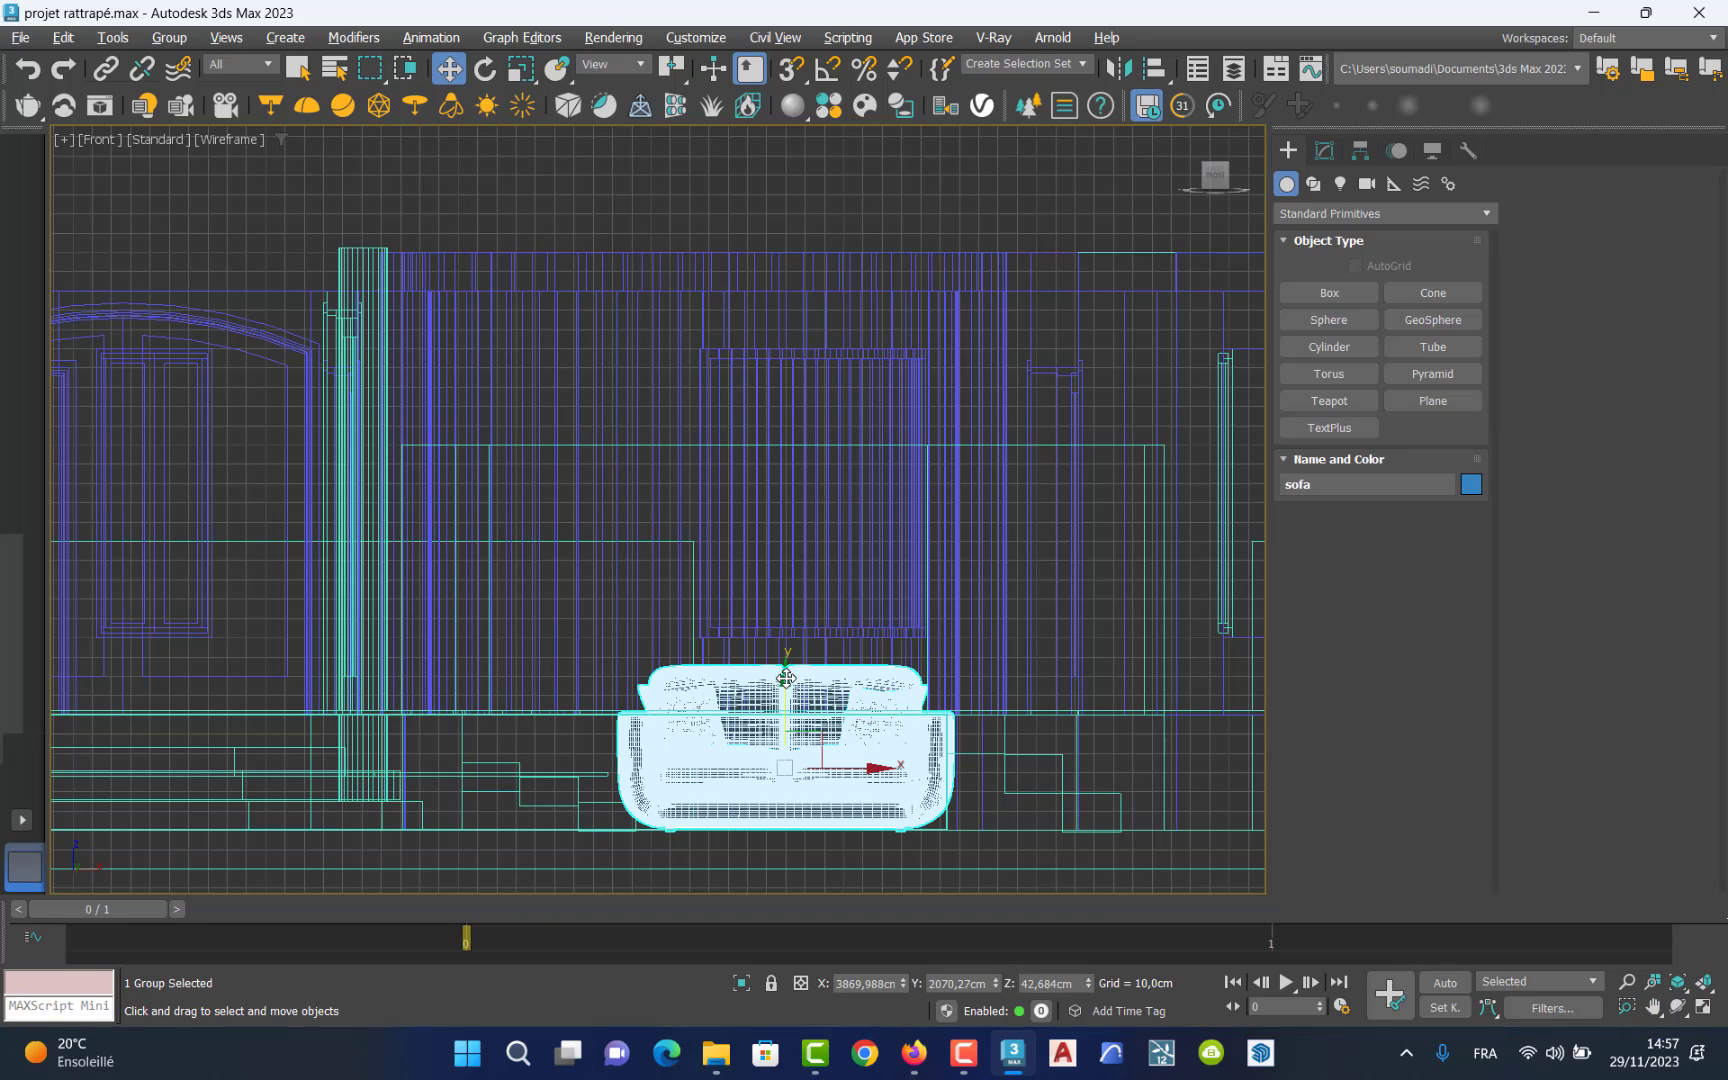
pyautogui.moveTo(786, 670); pyautogui.dragTo(785, 559)
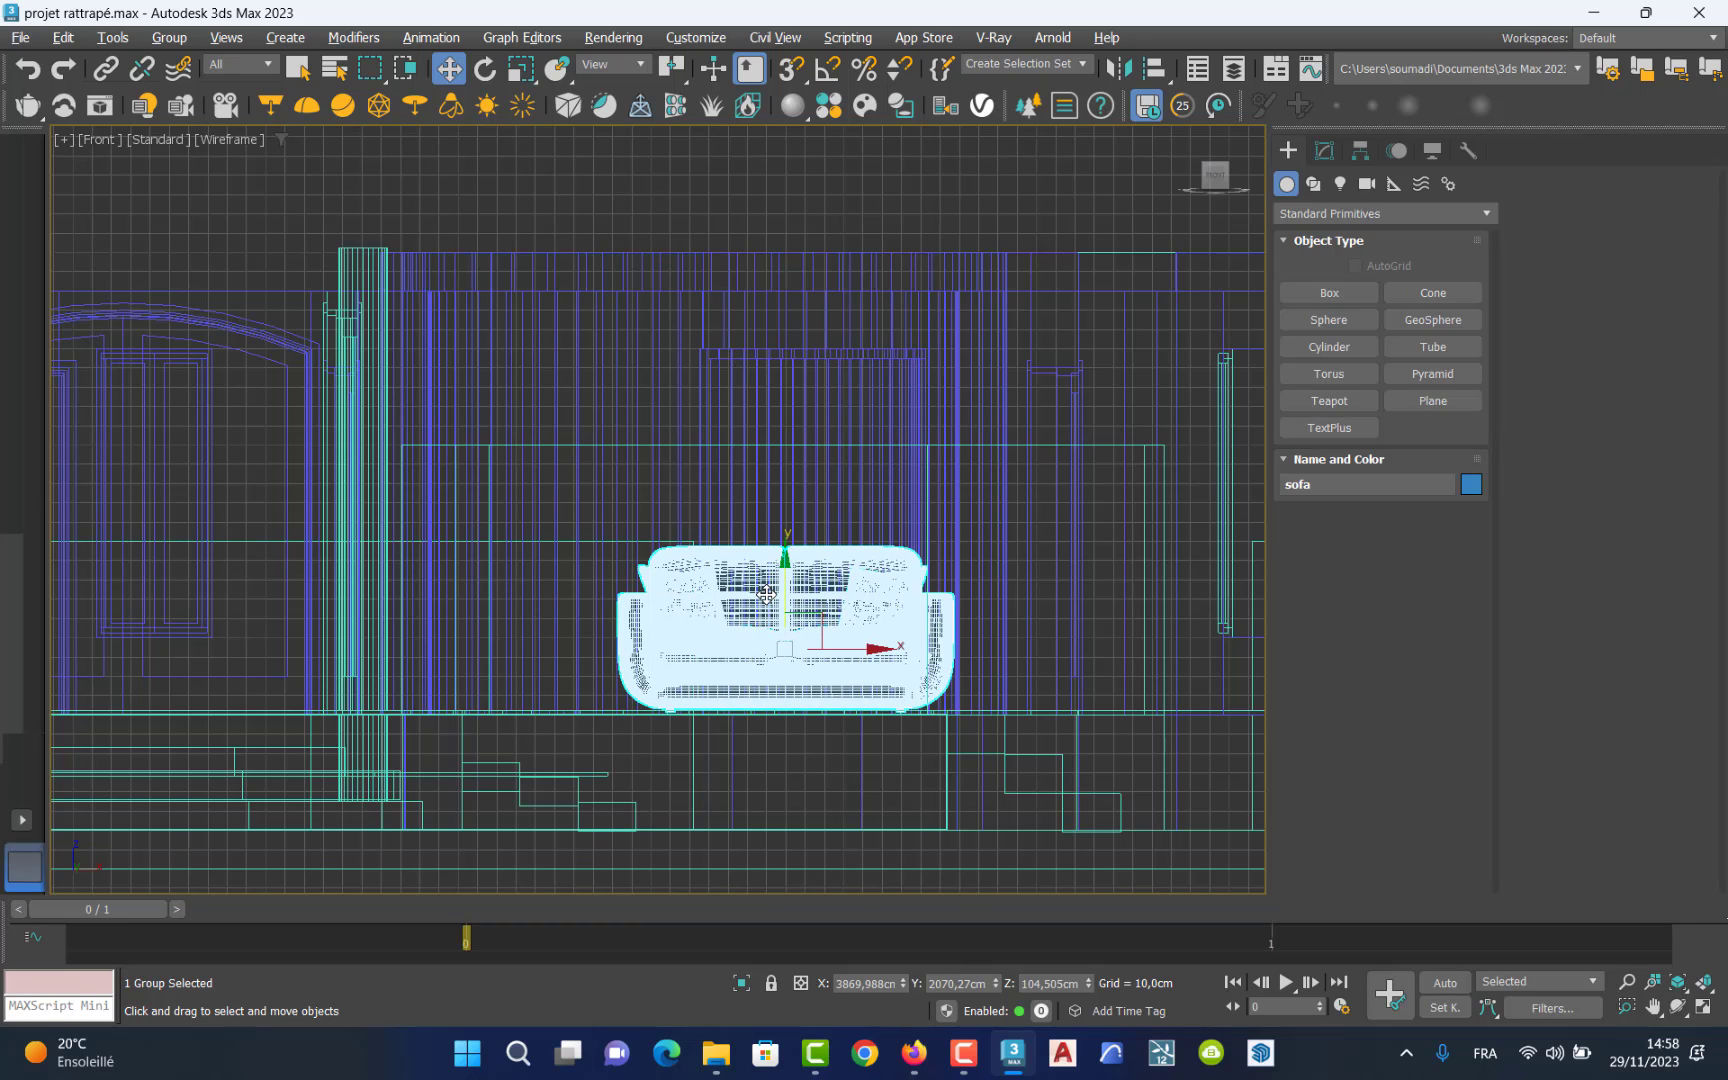
# In the Perspective view, move the sofa along Y toward the wall behind its backrest, to about Y 2085 cm.
pyautogui.hotkey('alt', 'w')
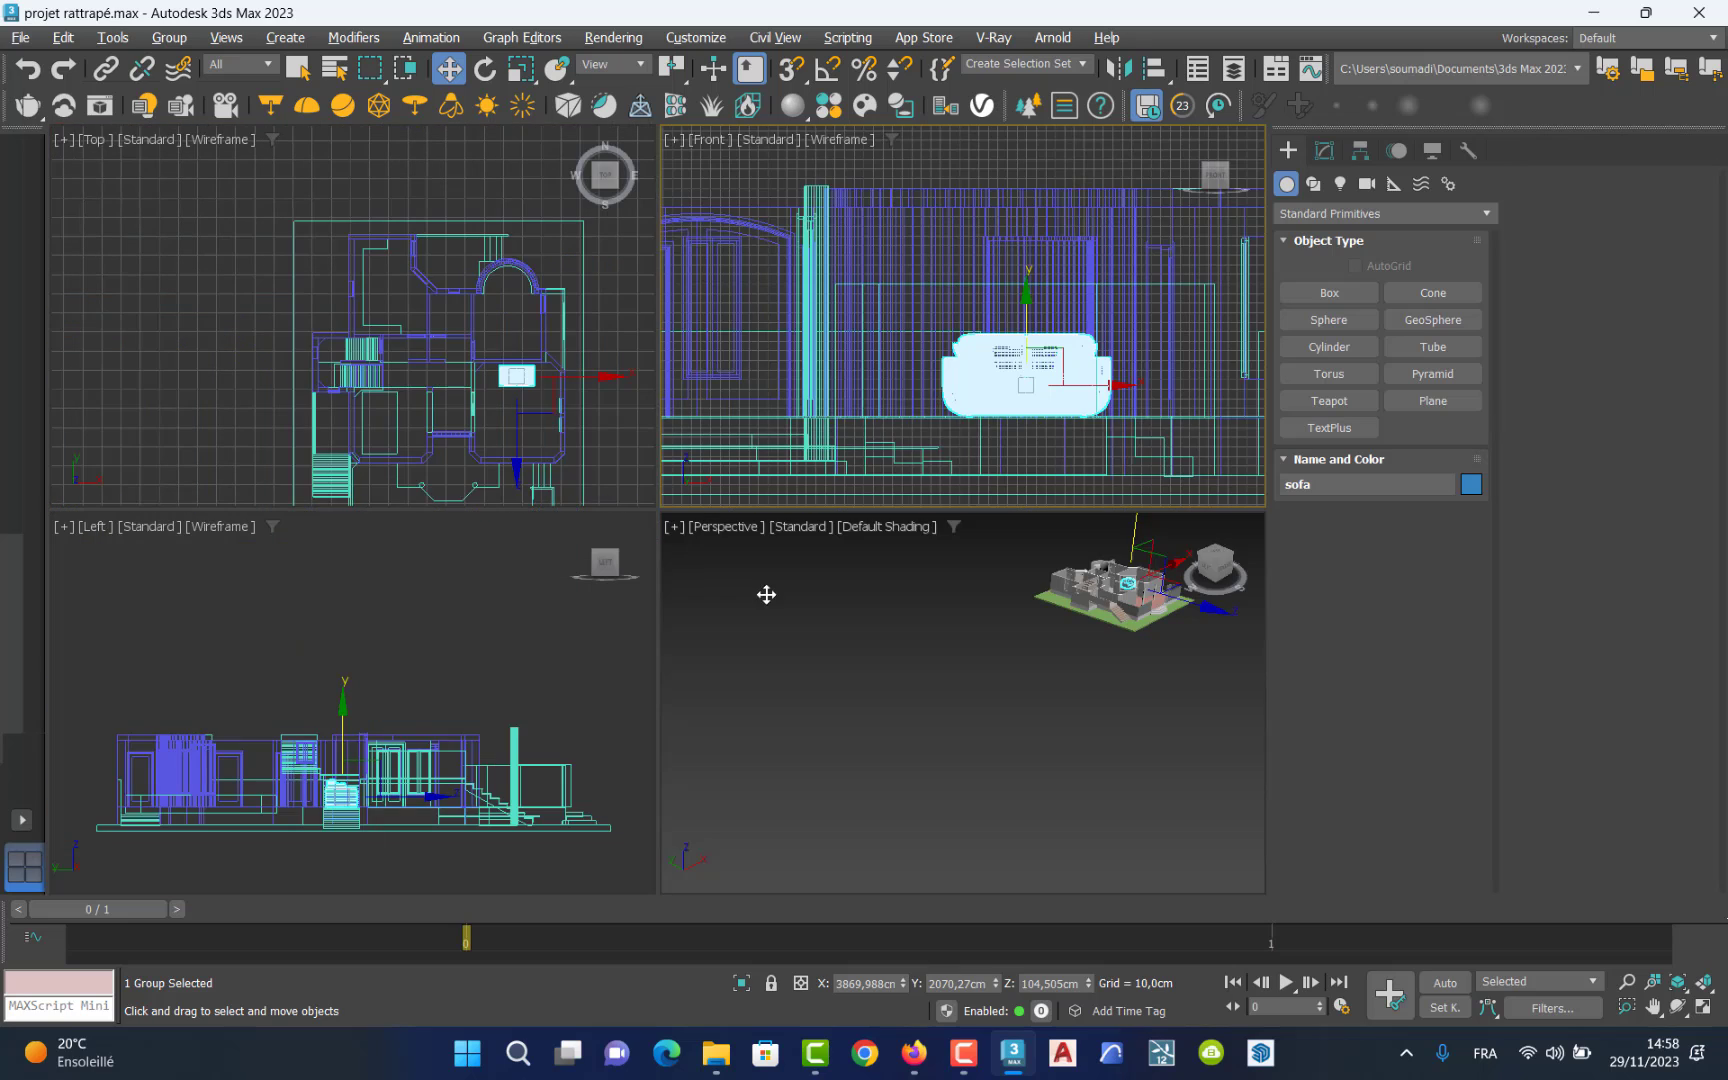
pyautogui.rightClick(981, 541)
pyautogui.hotkey('alt', 'w')
pyautogui.press('z')
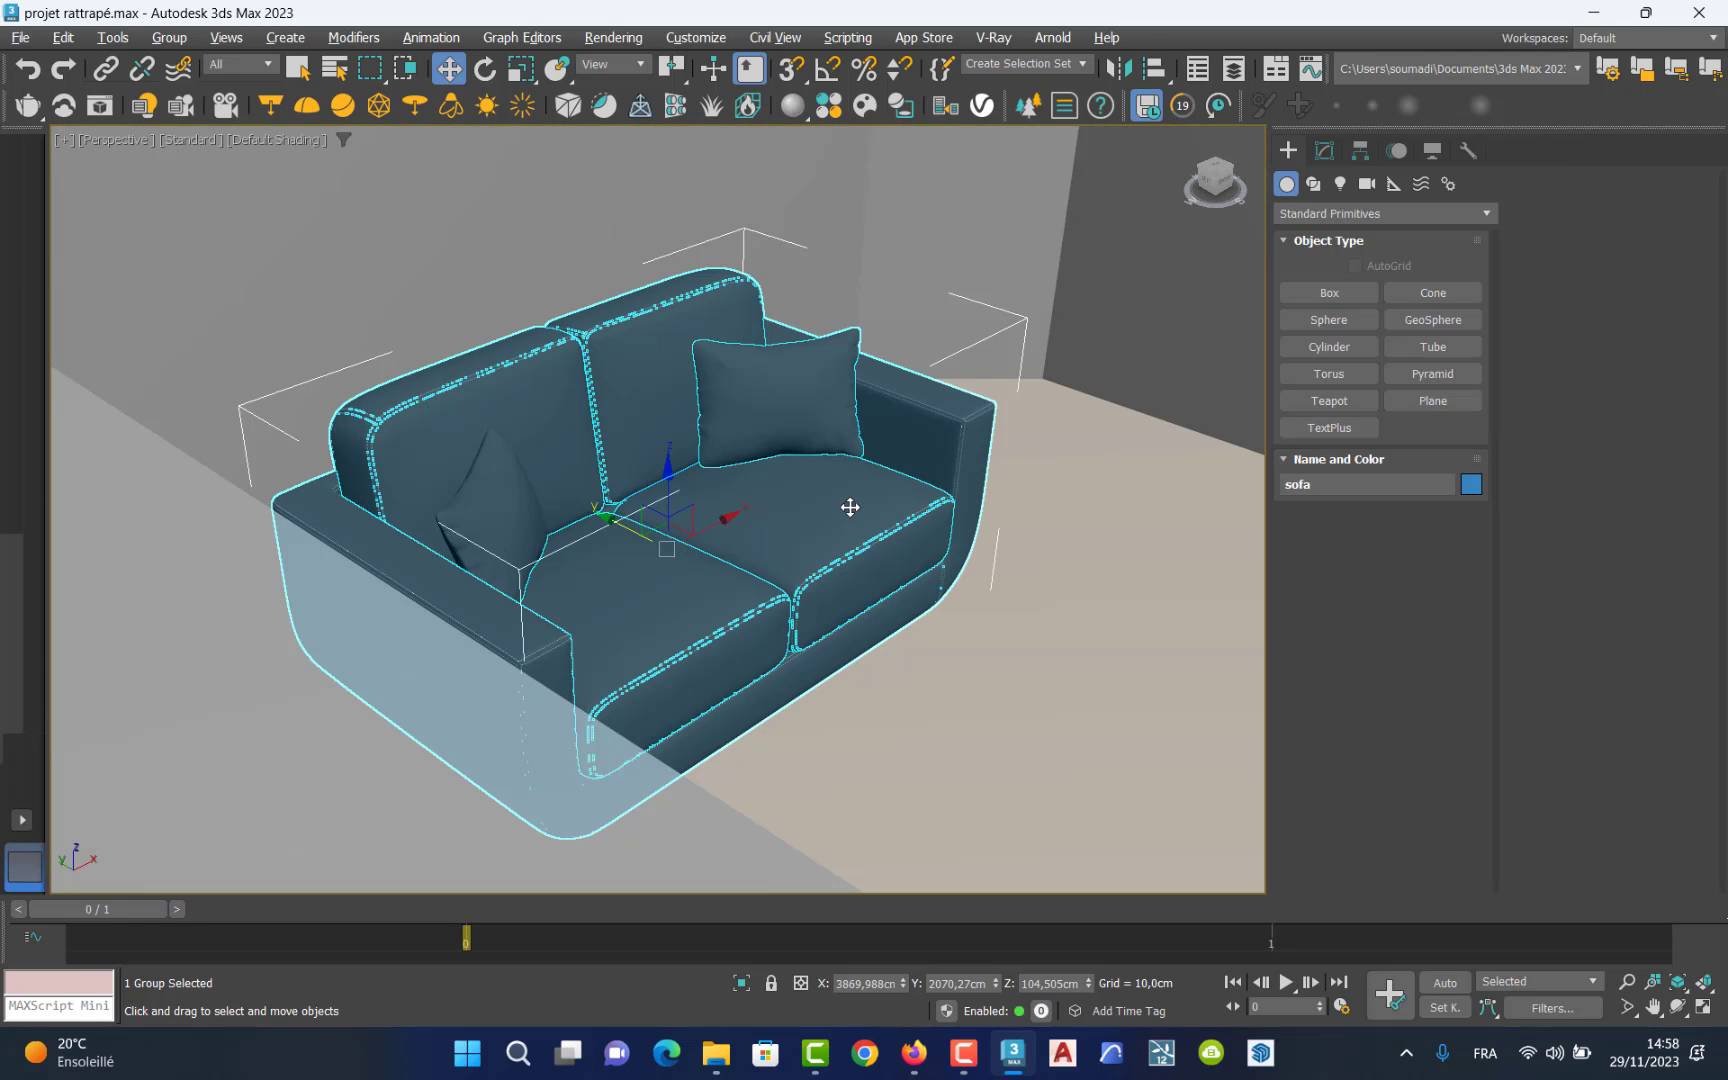
pyautogui.scroll(-5, 848, 510)
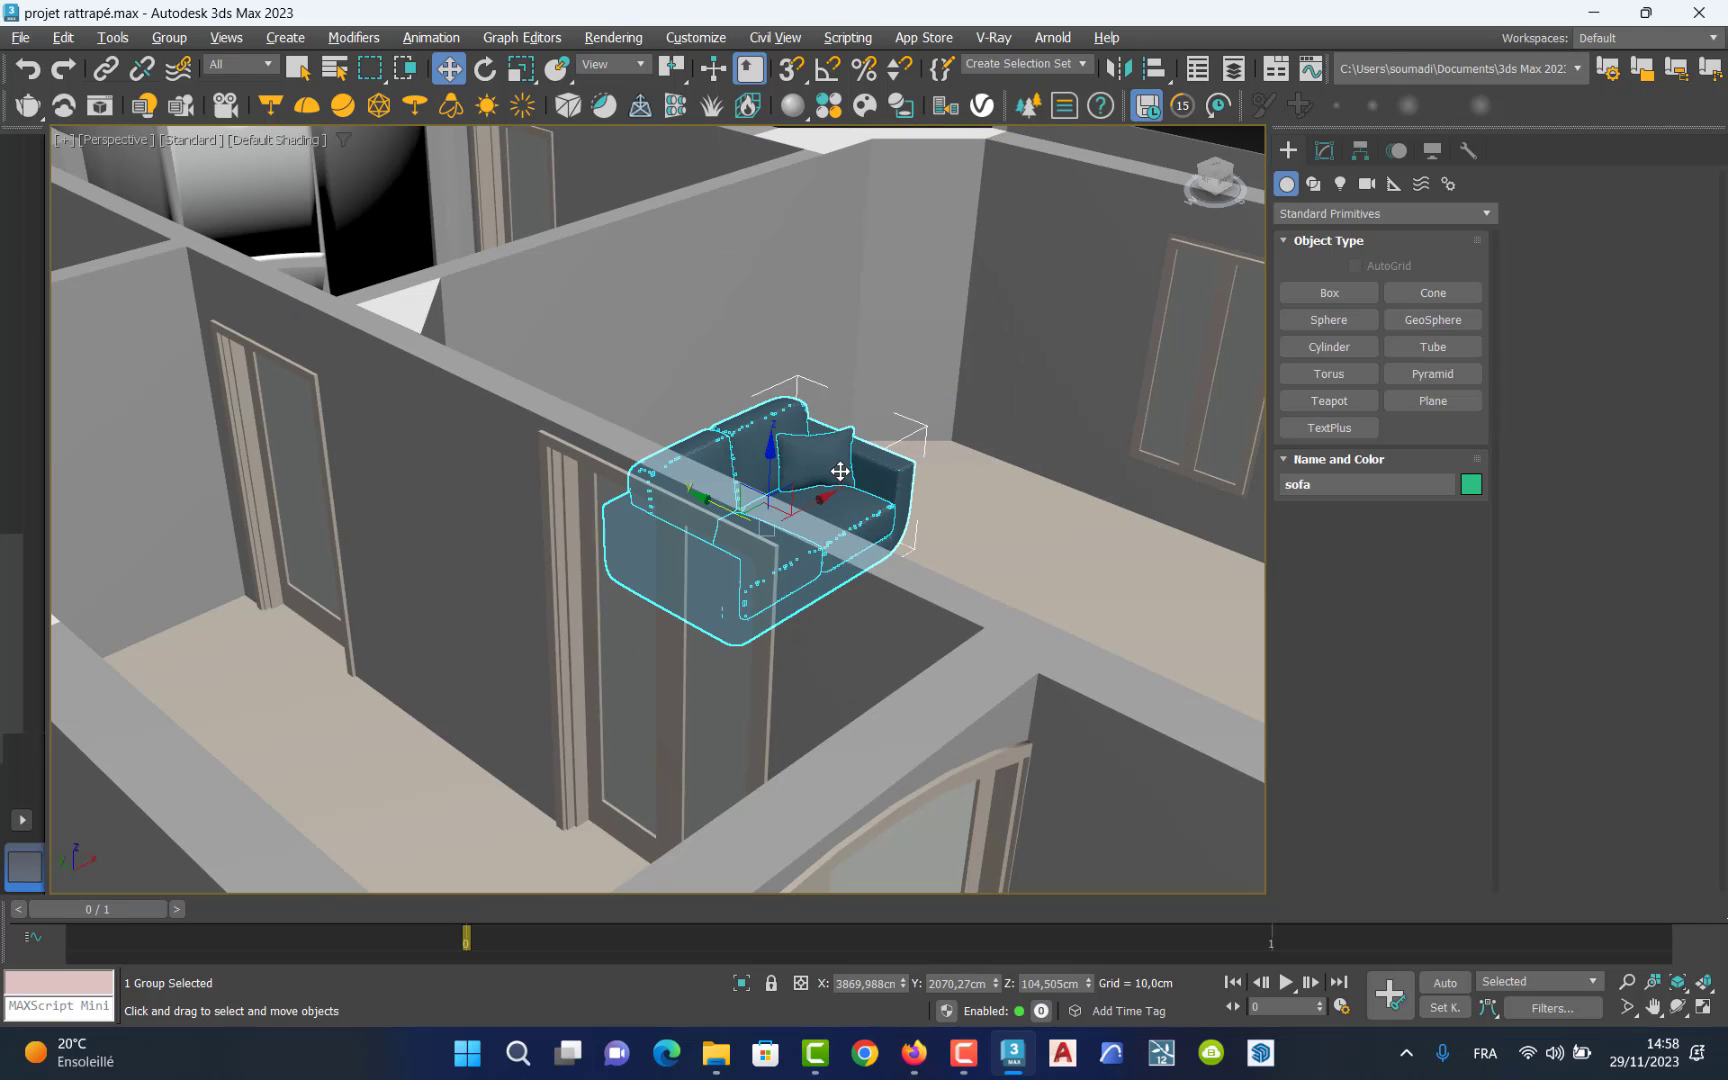
pyautogui.hotkey('ctrl', 'r')
pyautogui.moveTo(830, 490); pyautogui.dragTo(884, 566)
pyautogui.click(448, 68)
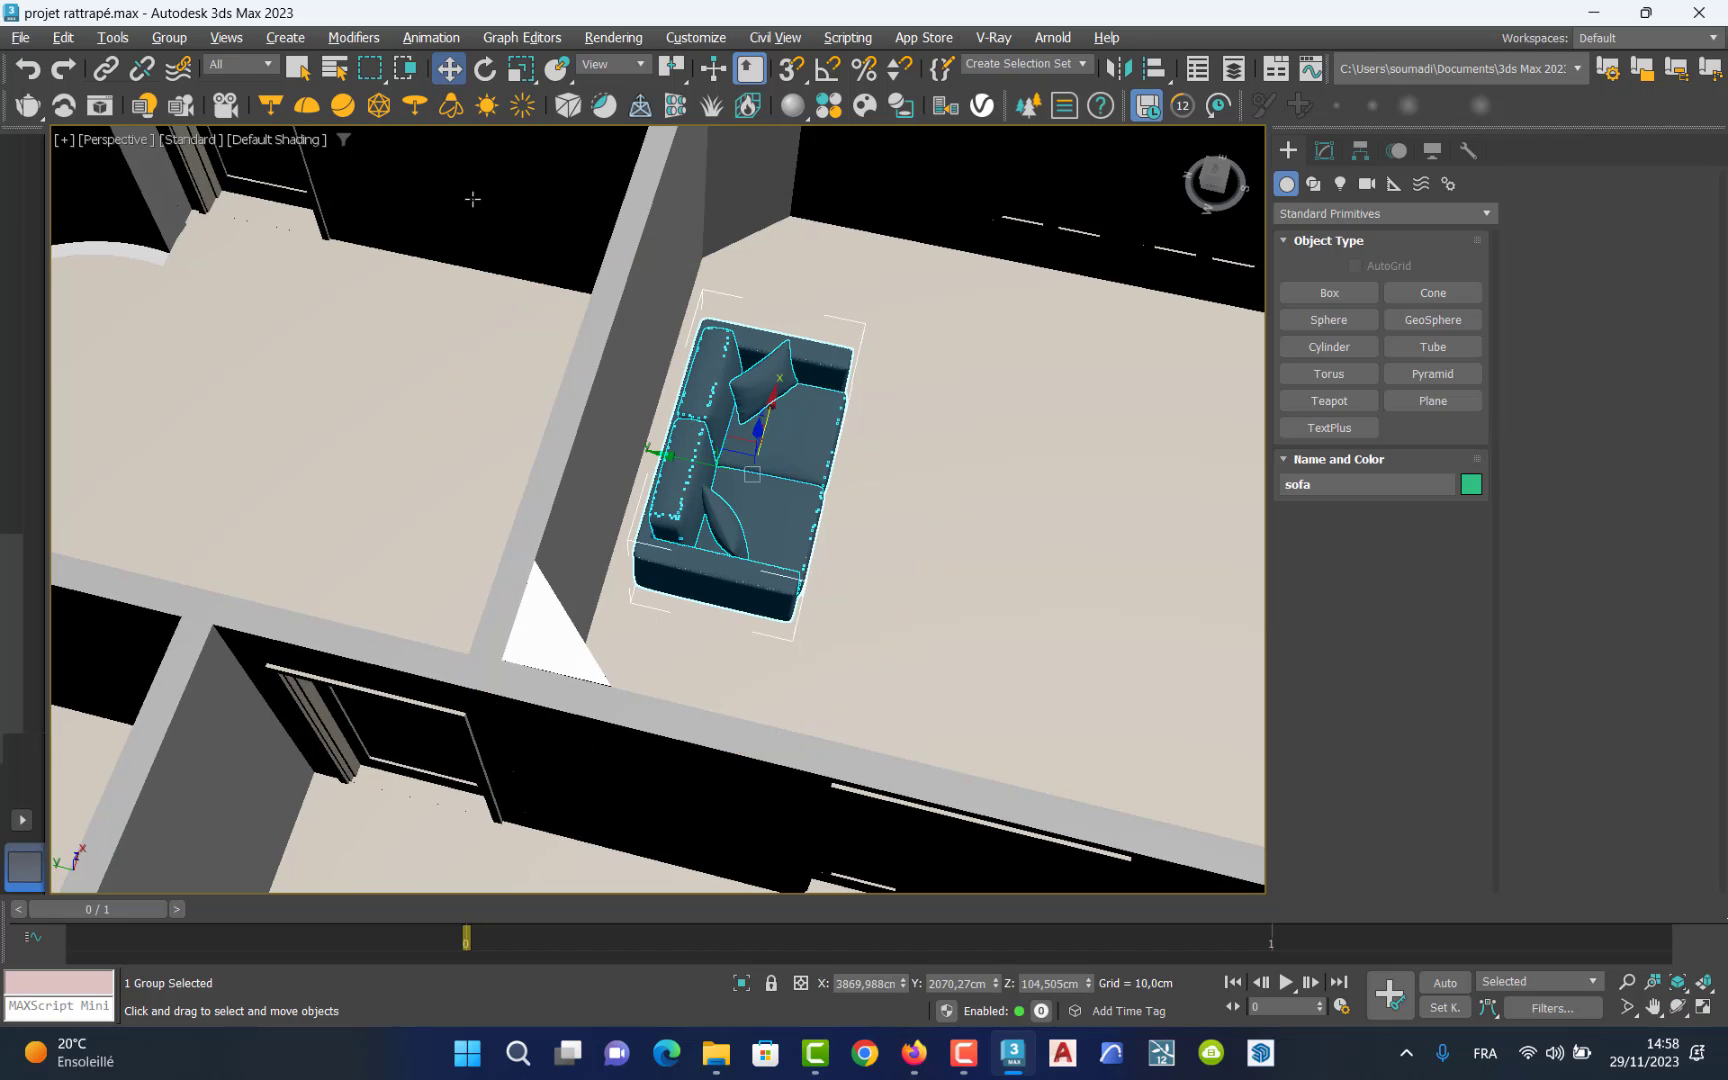
pyautogui.scroll(5, 746, 449)
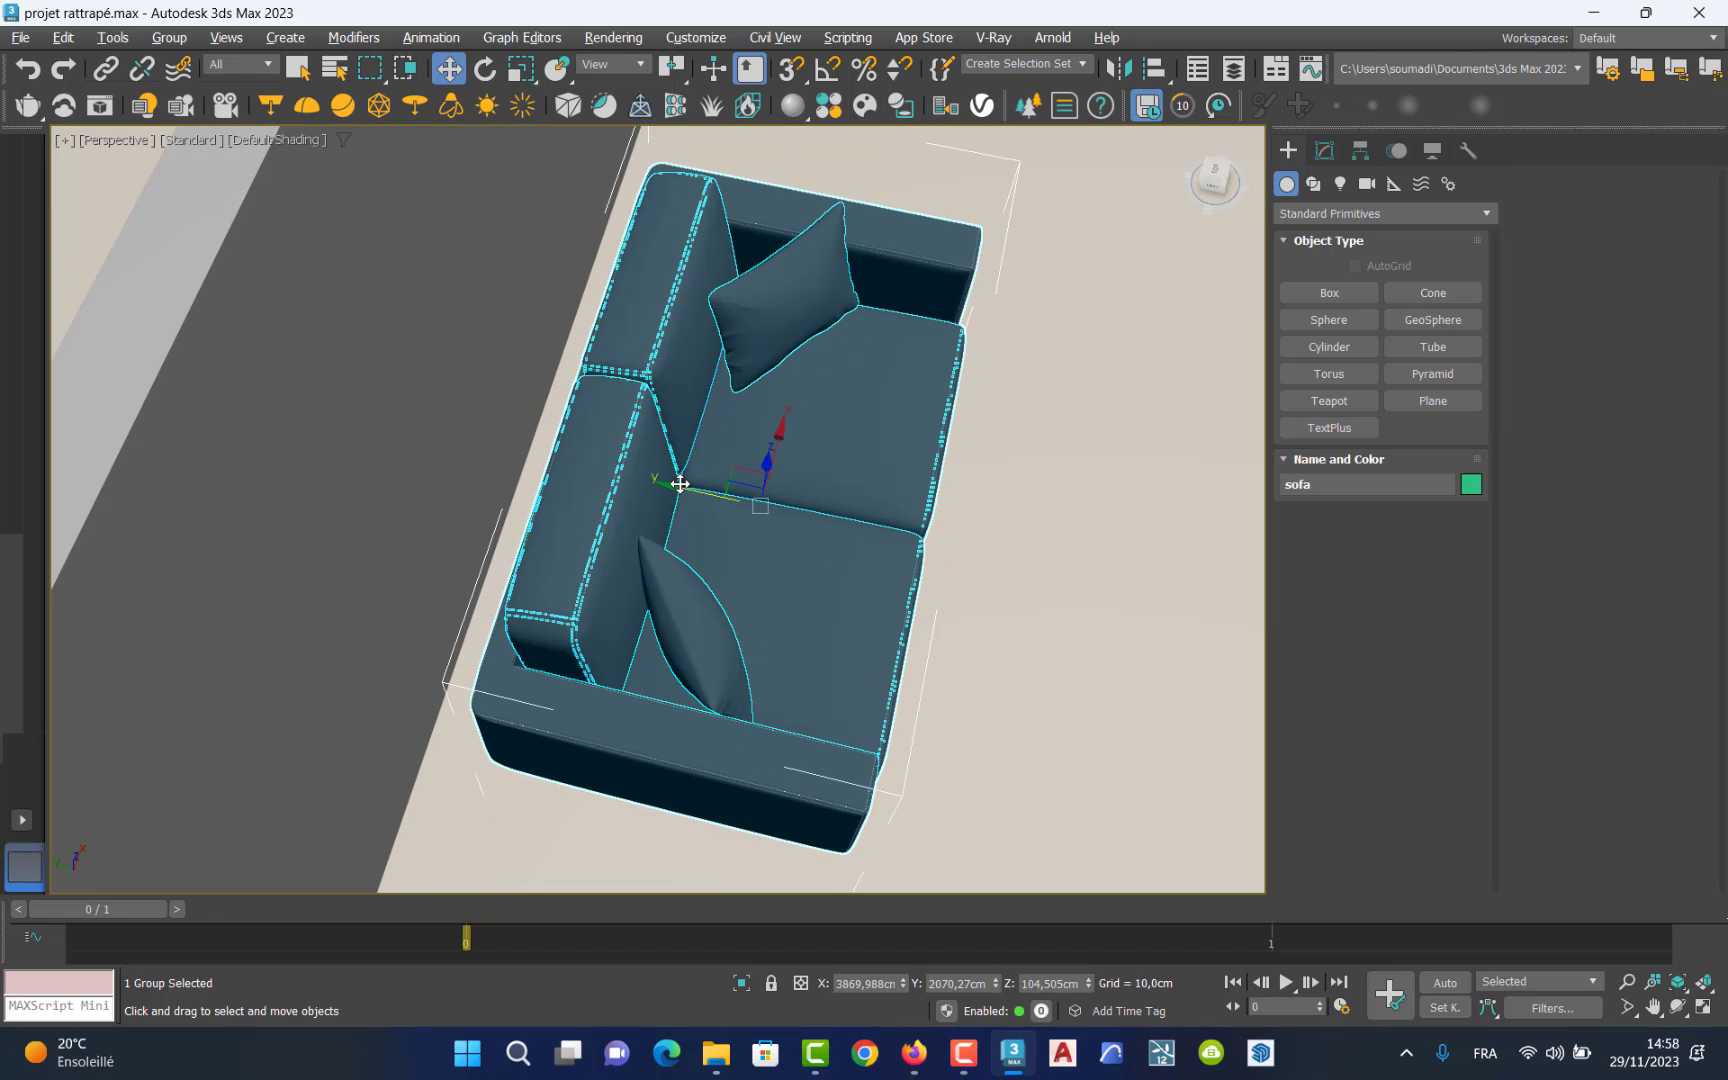
pyautogui.moveTo(676, 482); pyautogui.dragTo(624, 485)
# In the Top view, nudge the sofa's back closer to the wall line, to about Y 2087 cm.
pyautogui.hotkey('alt', 'w')
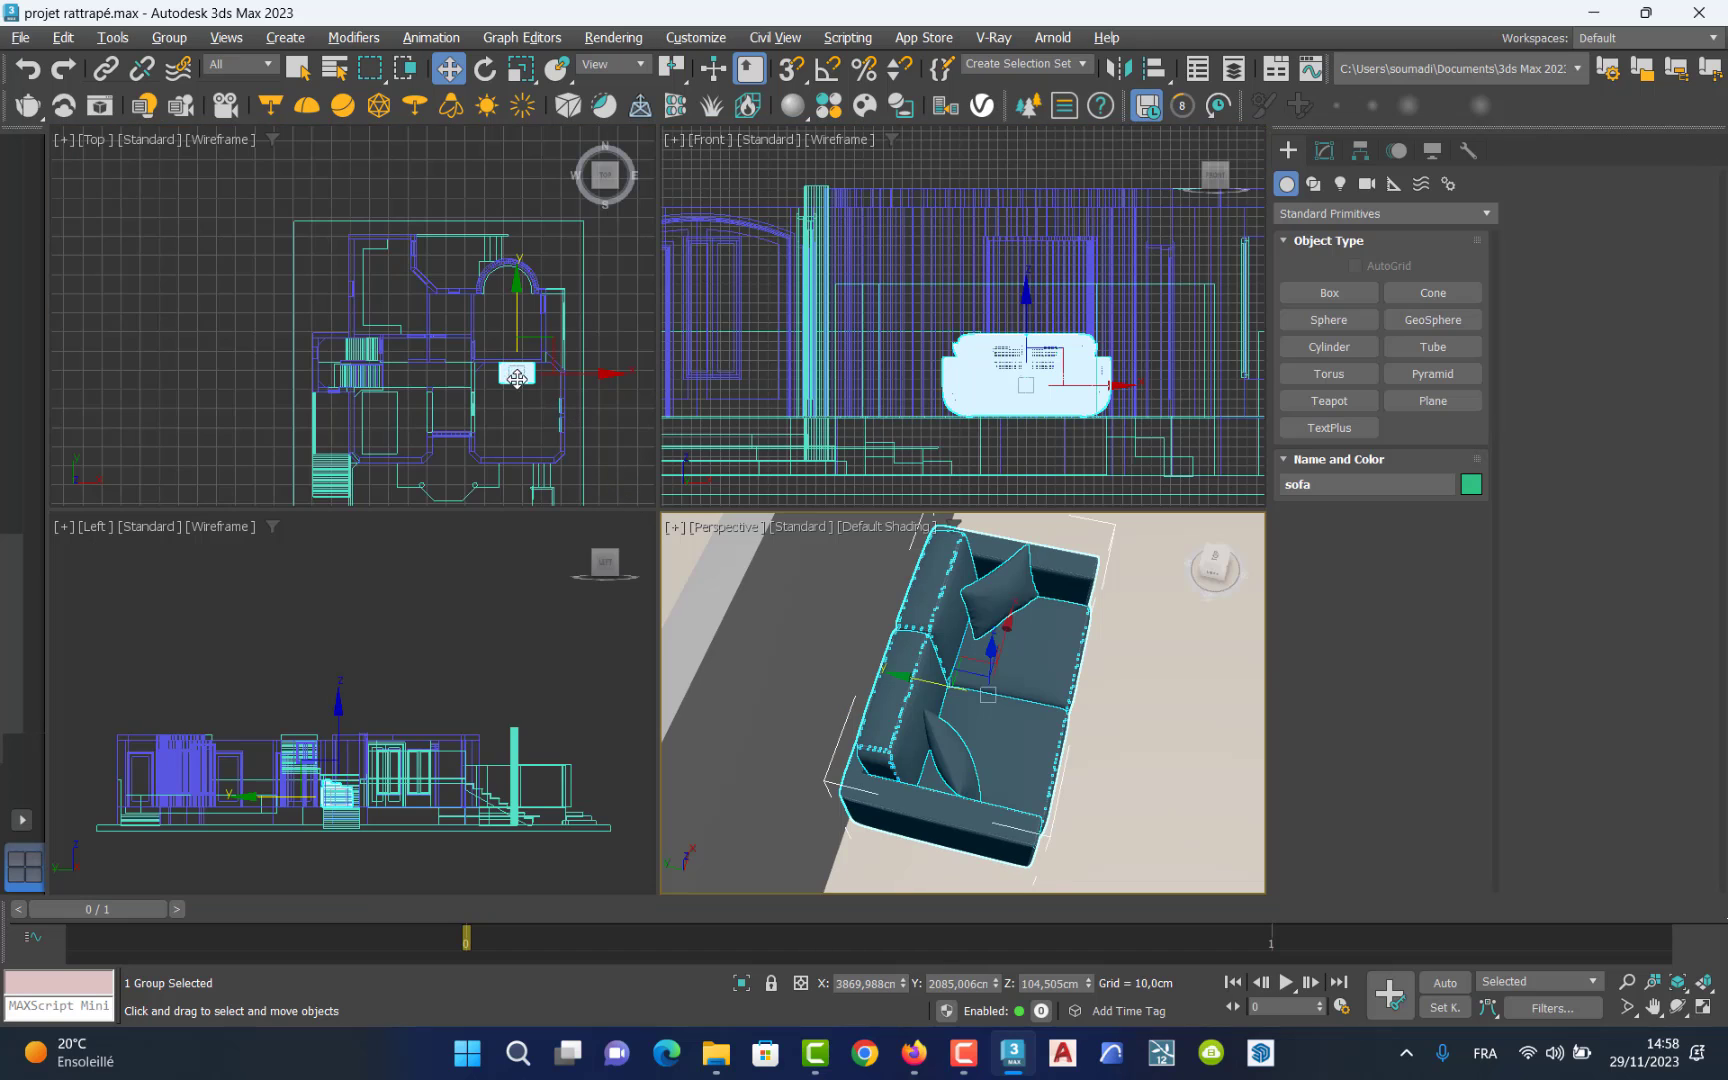
pyautogui.scroll(7, 520, 380)
pyautogui.scroll(5, 521, 366)
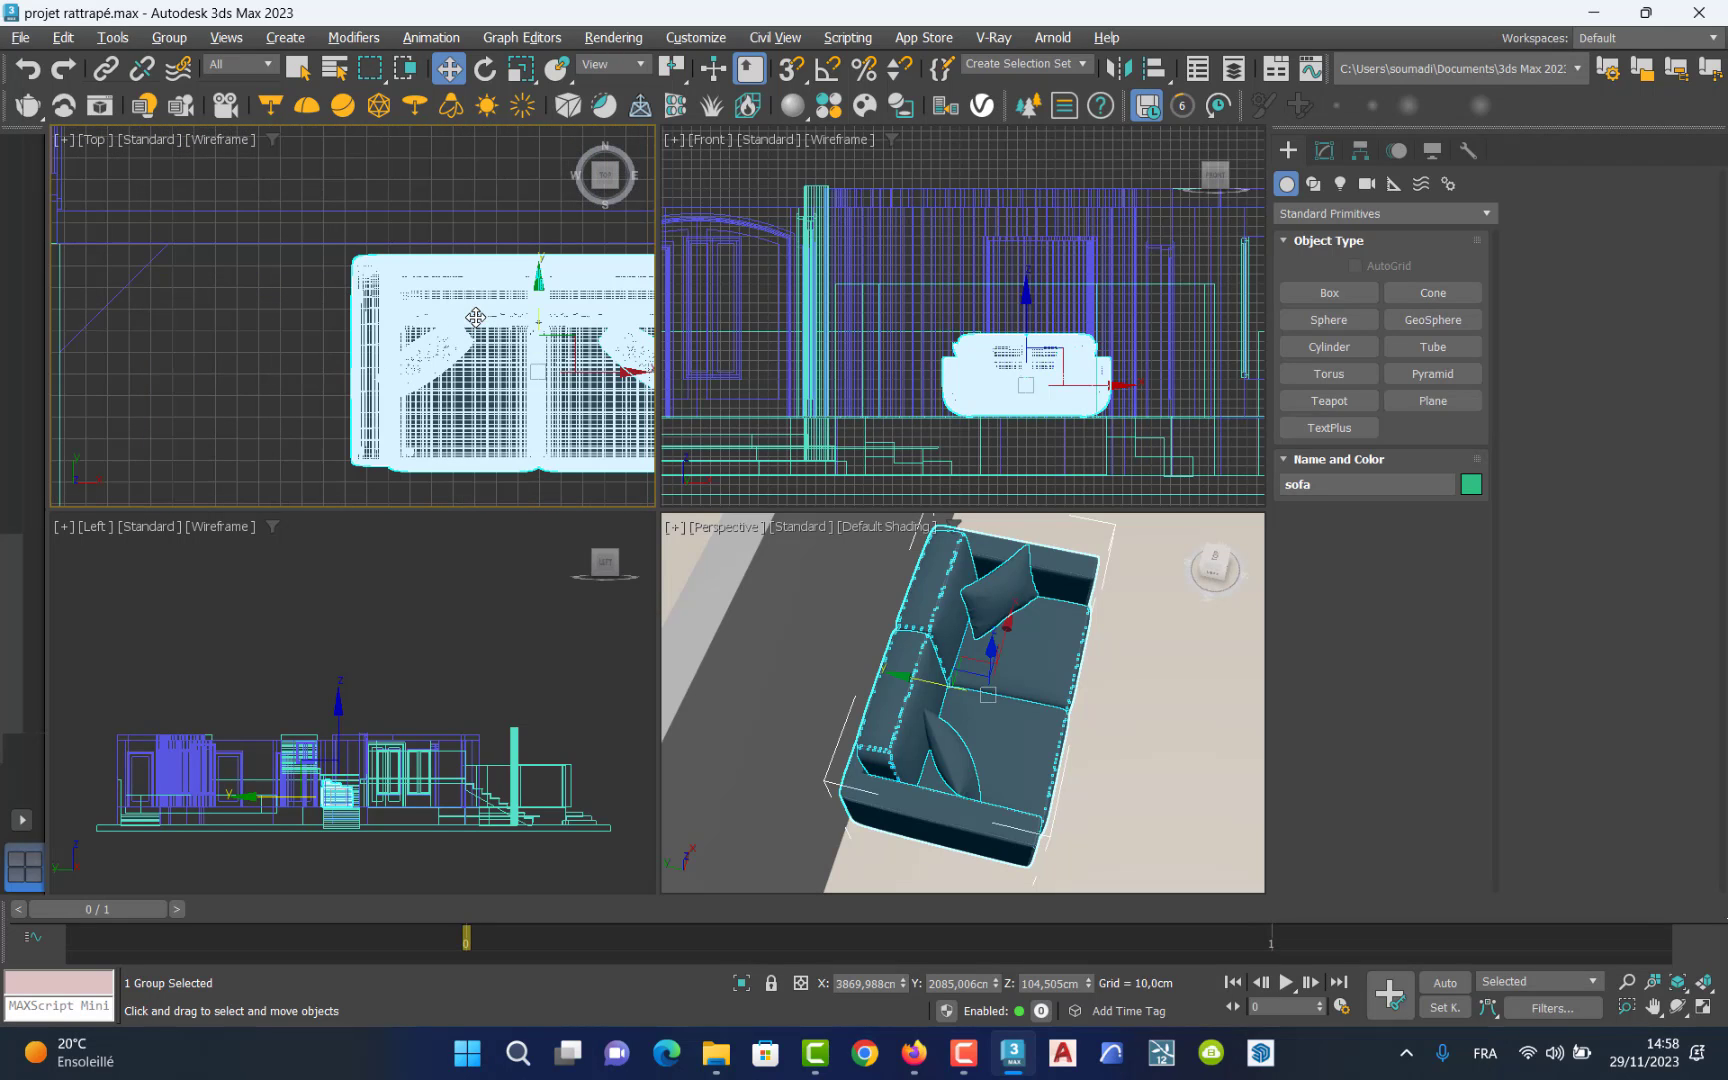
pyautogui.moveTo(537, 295); pyautogui.dragTo(539, 284)
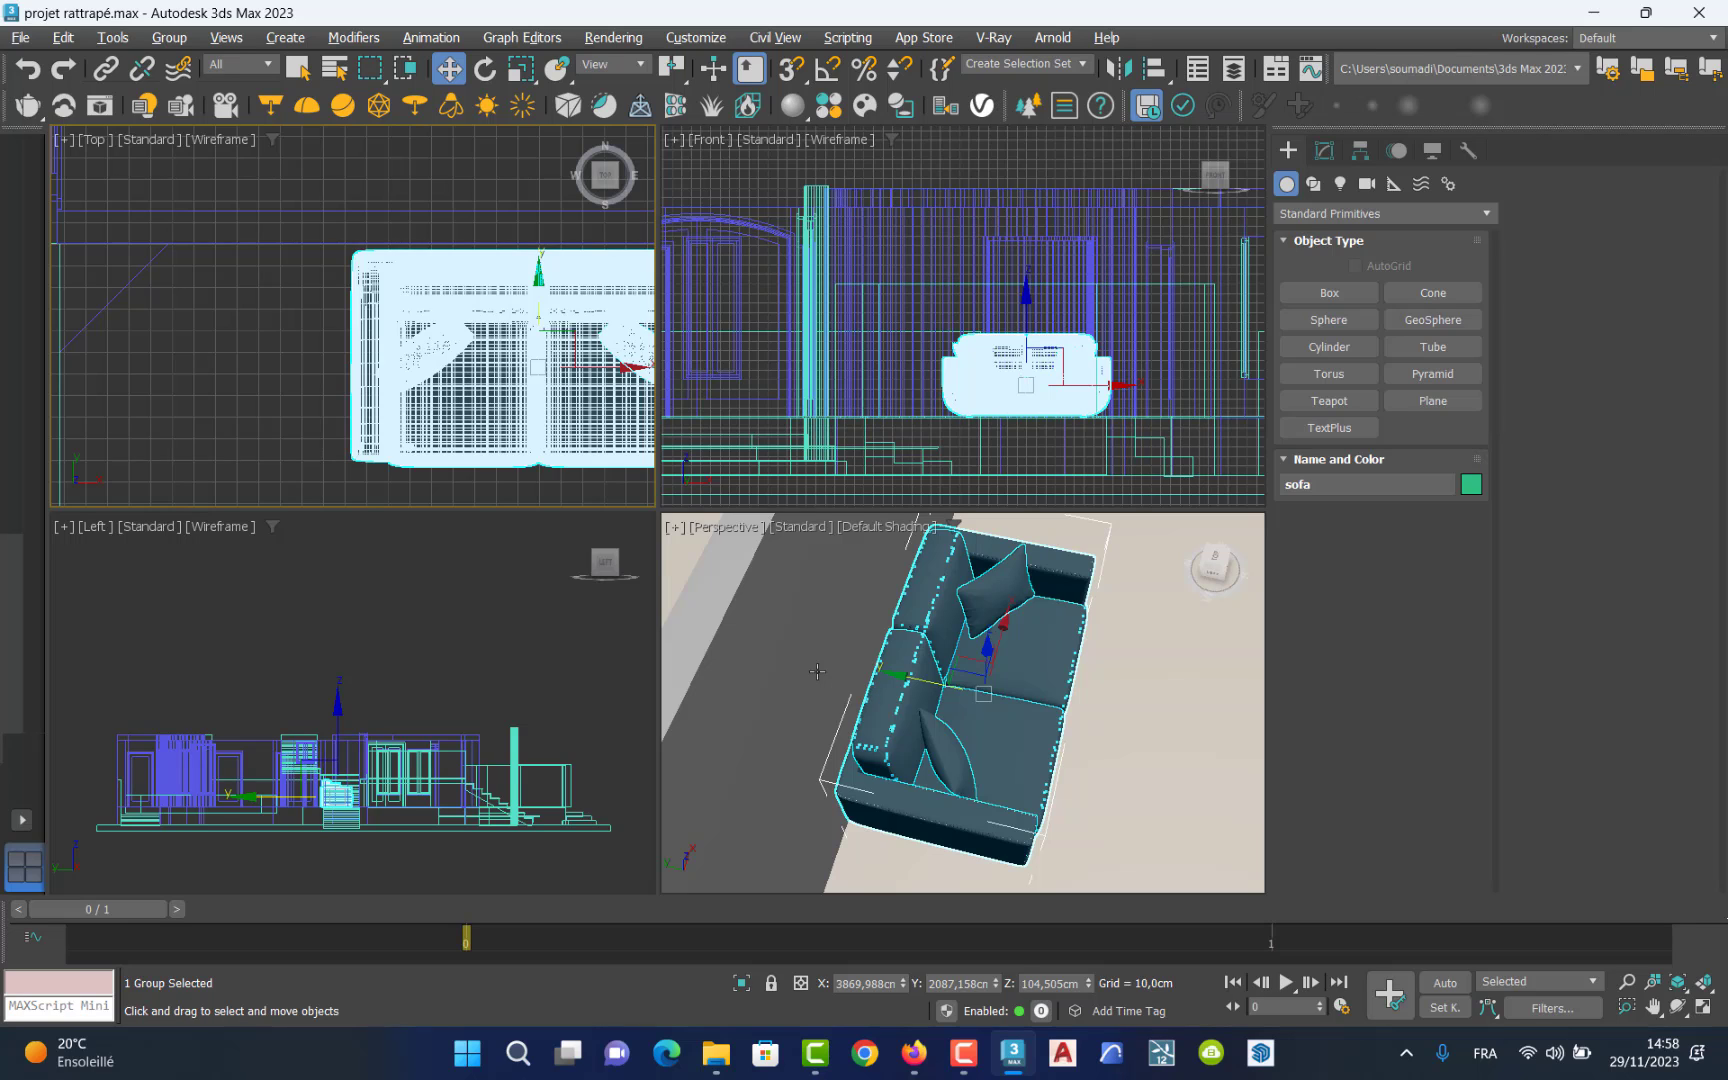
# Inspect the placed sofa from the front in the Perspective view and isolate it from the rest of the house.
pyautogui.middleClick(1074, 745)
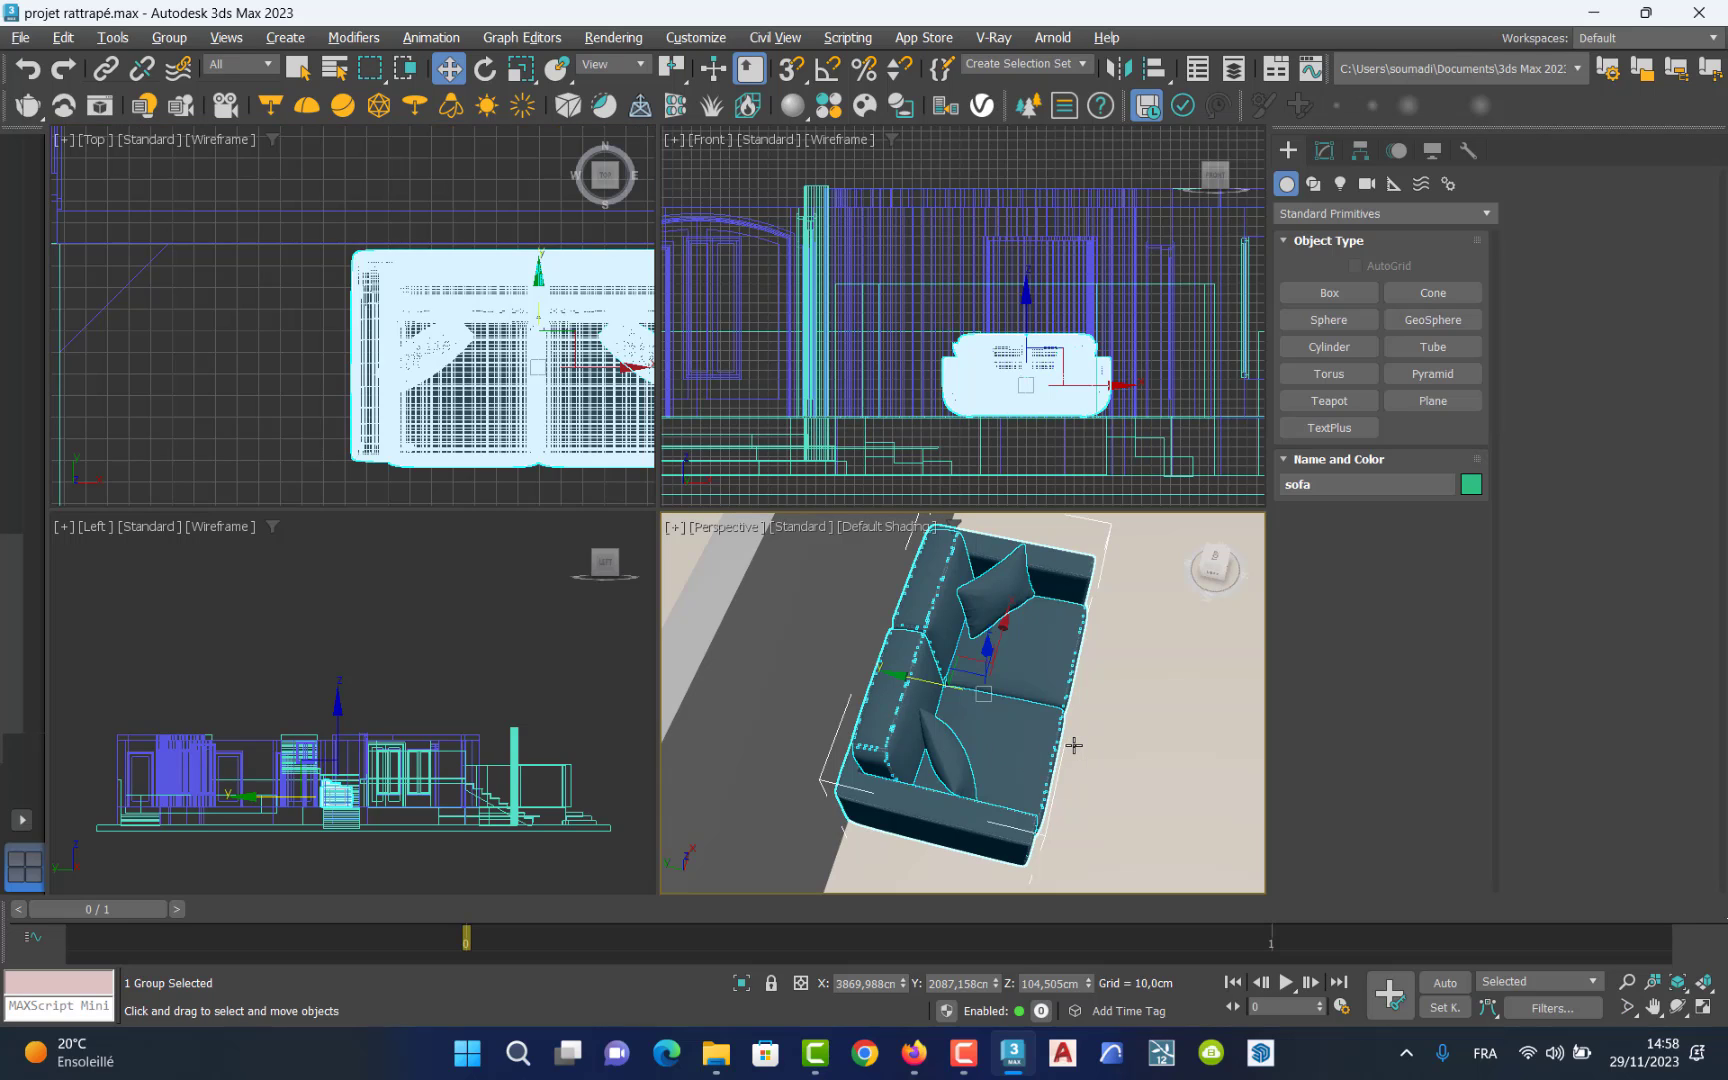
pyautogui.hotkey('alt', 'w')
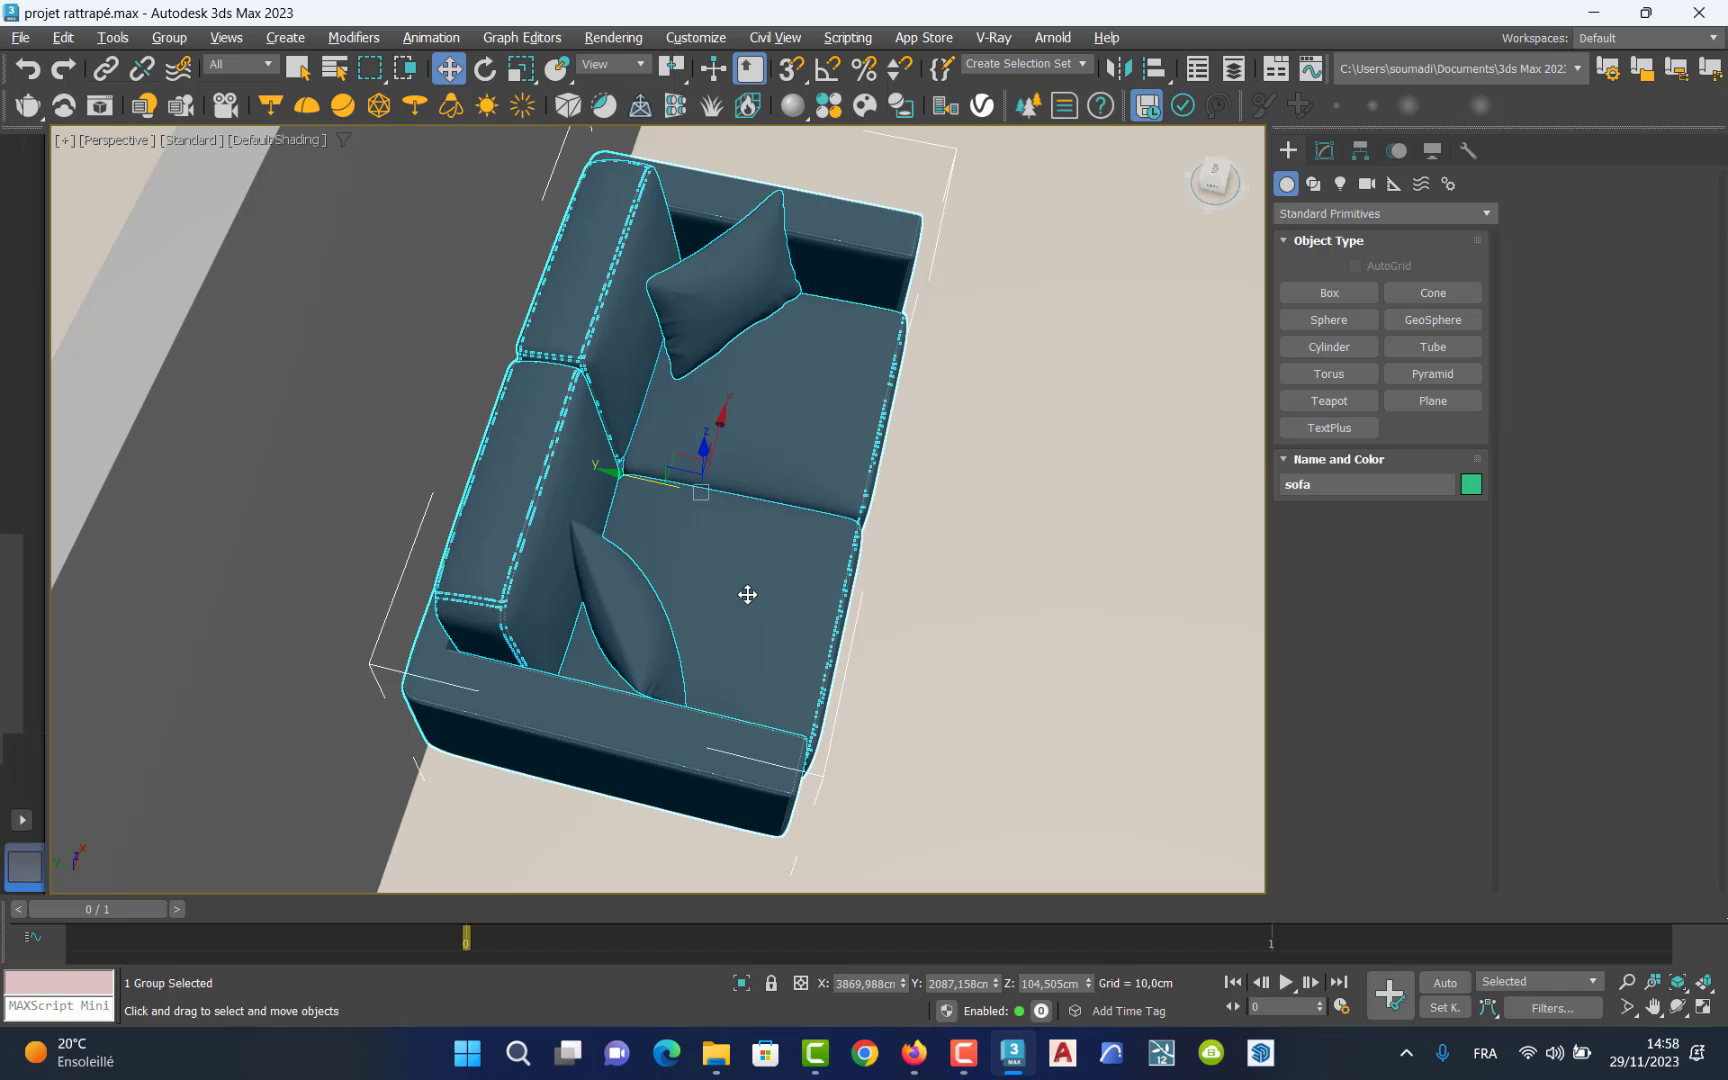
pyautogui.hotkey('ctrl', 'r')
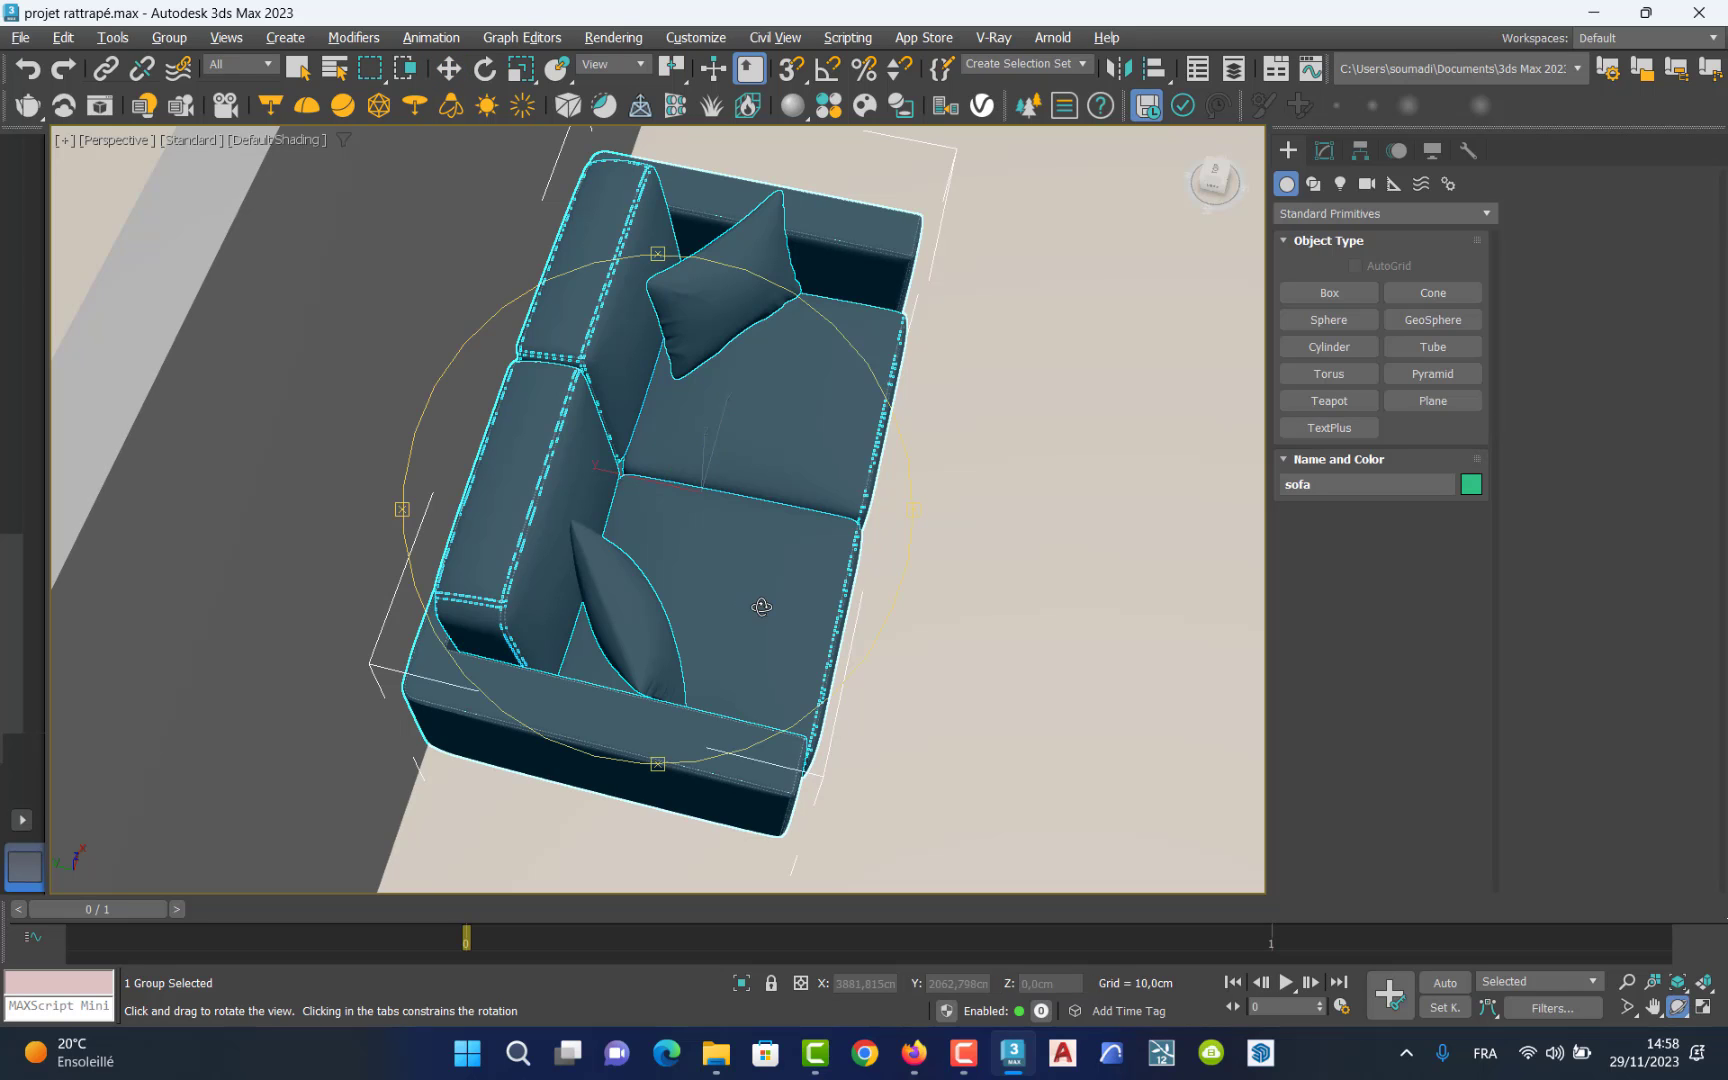
pyautogui.moveTo(760, 605); pyautogui.dragTo(682, 545)
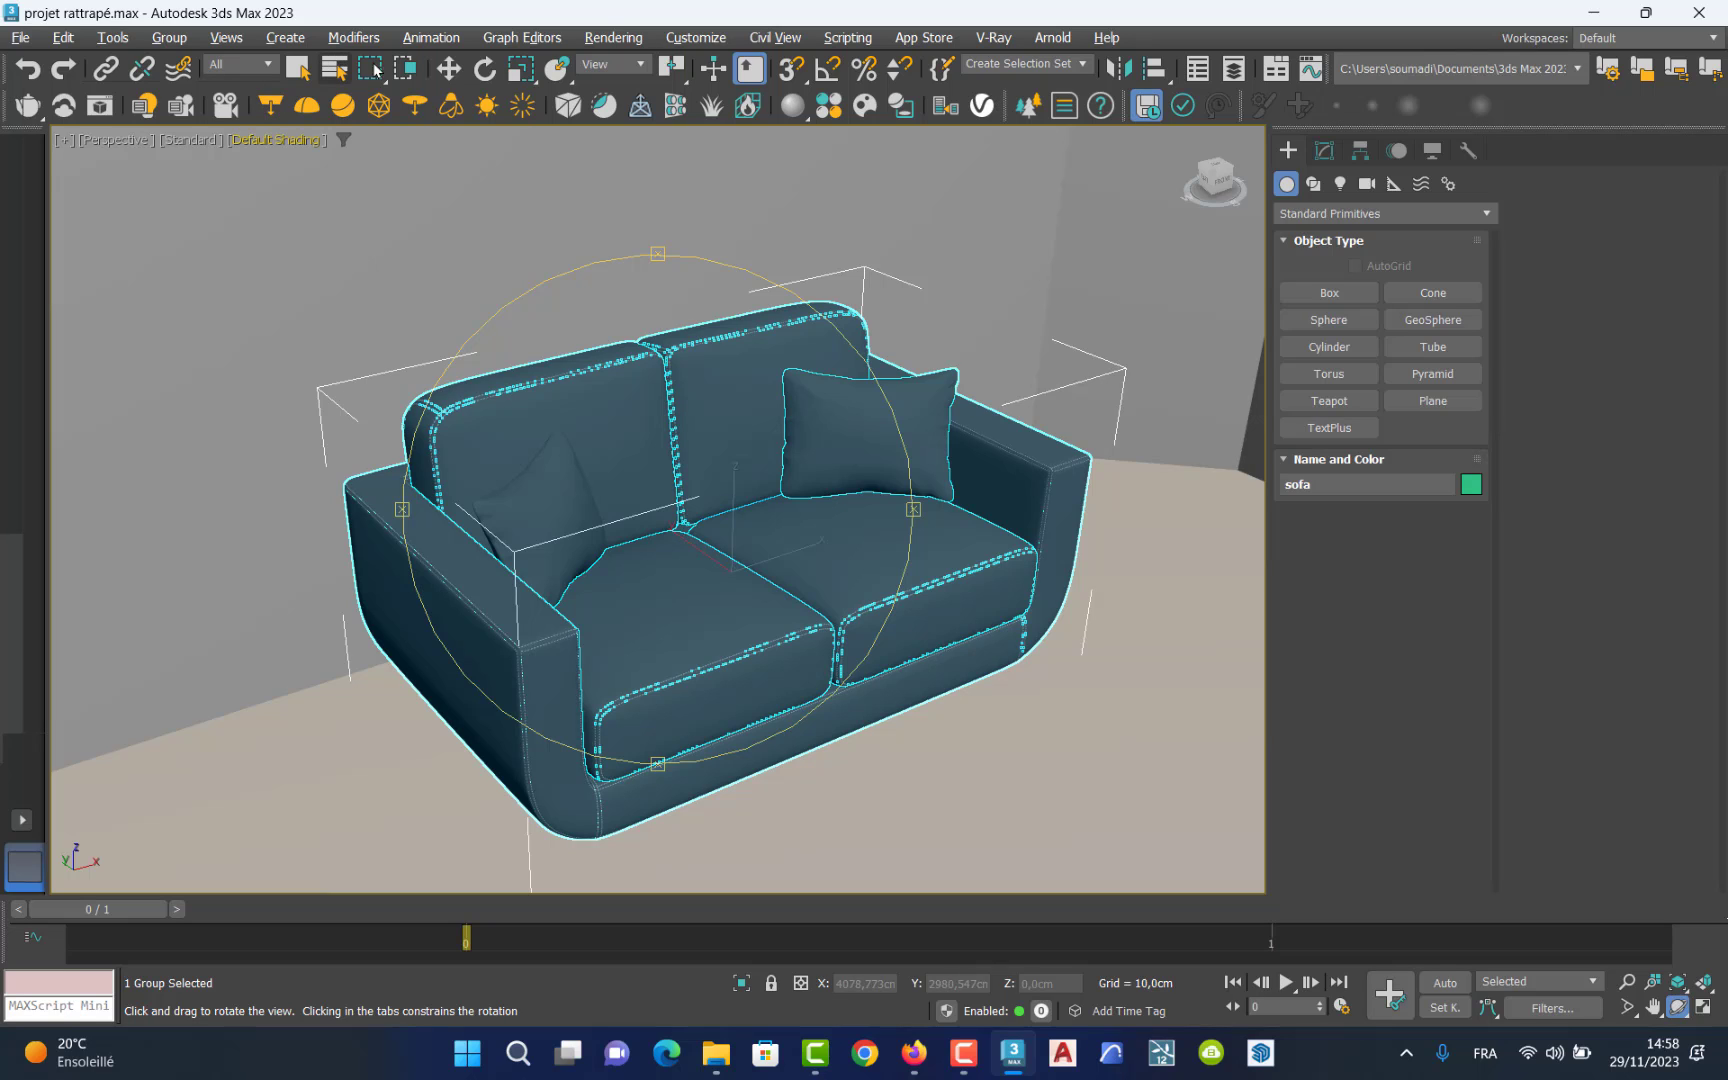
pyautogui.click(449, 68)
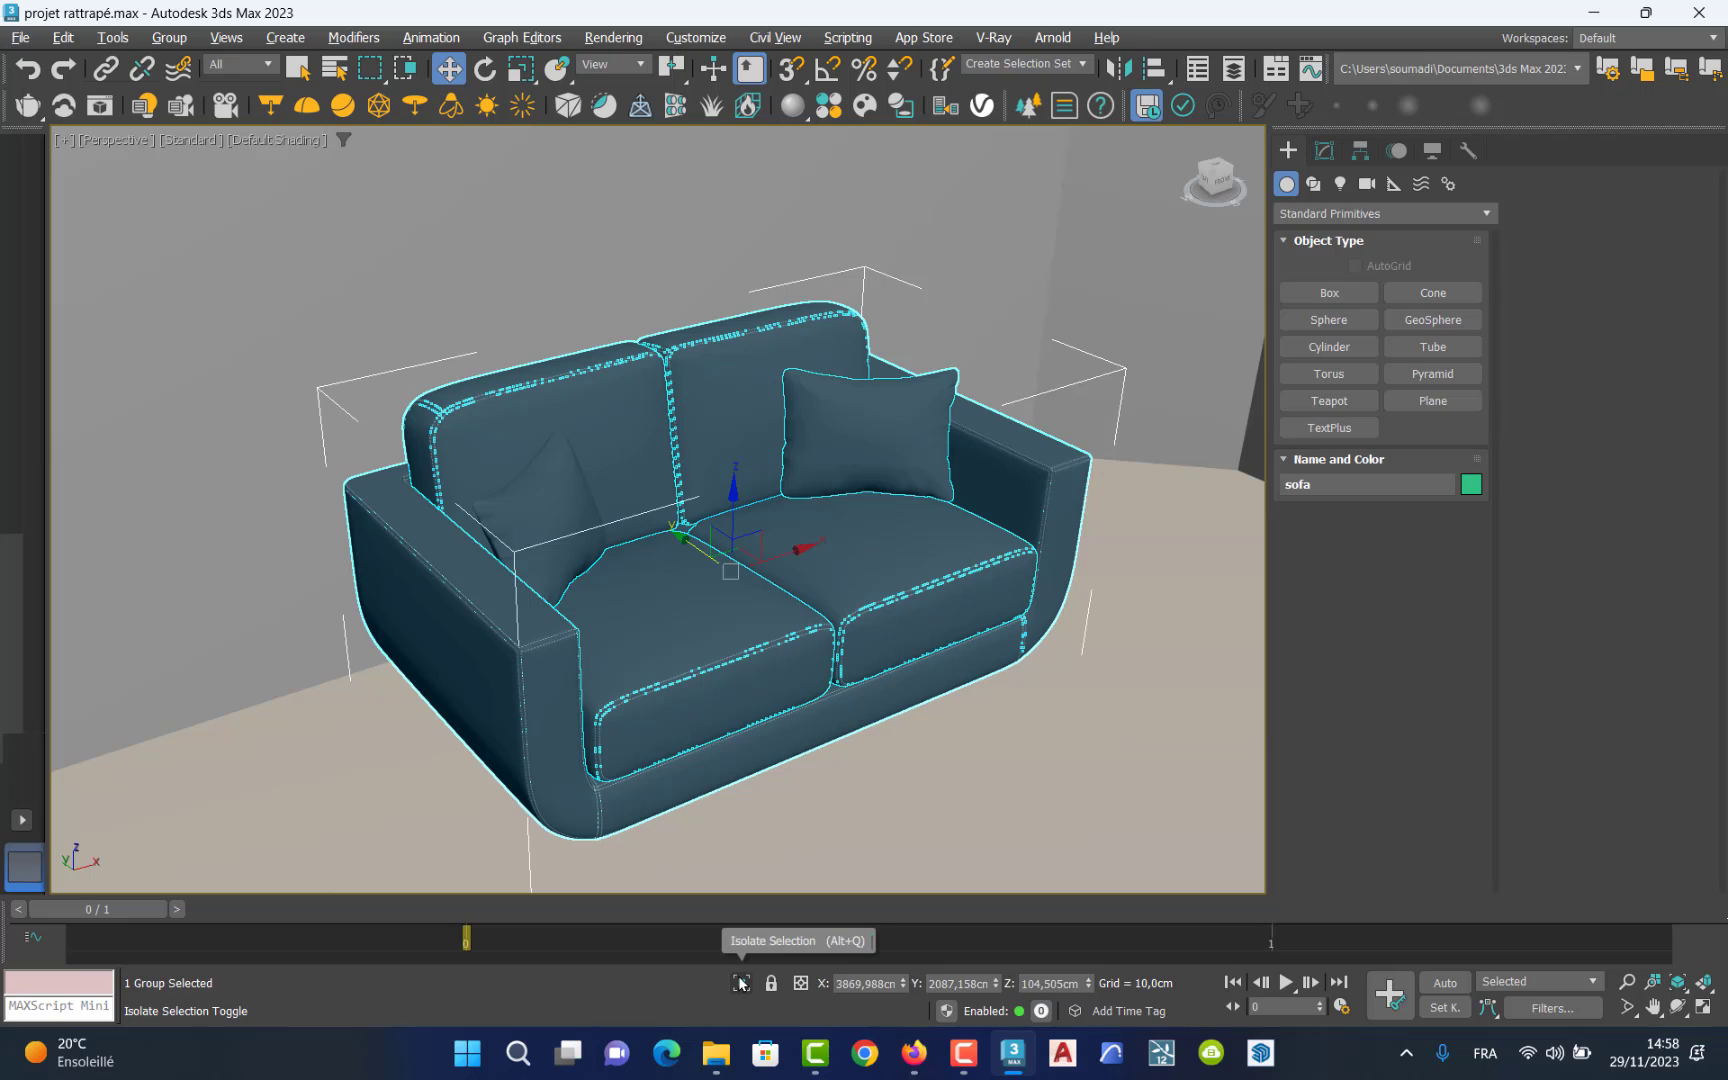
pyautogui.click(741, 983)
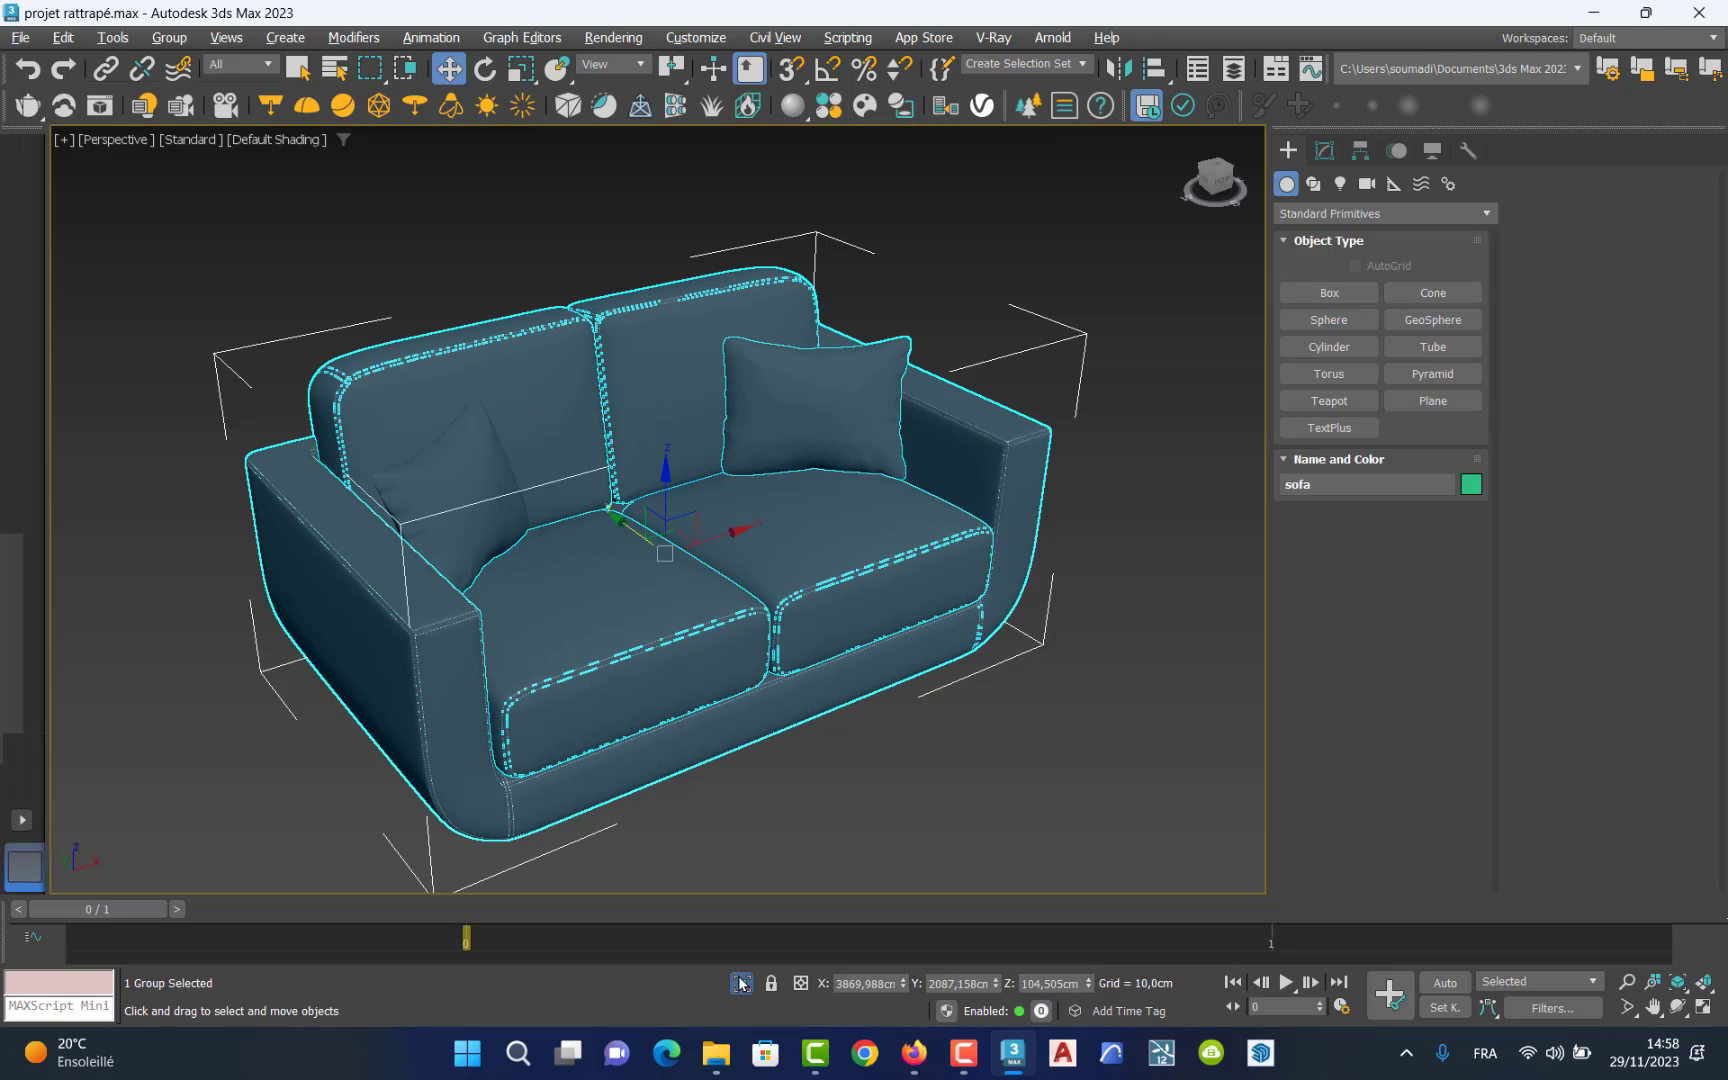
# Save the scene over the existing projet rattrapé.max in the design 3eme 2023 folder.
pyautogui.click(18, 37)
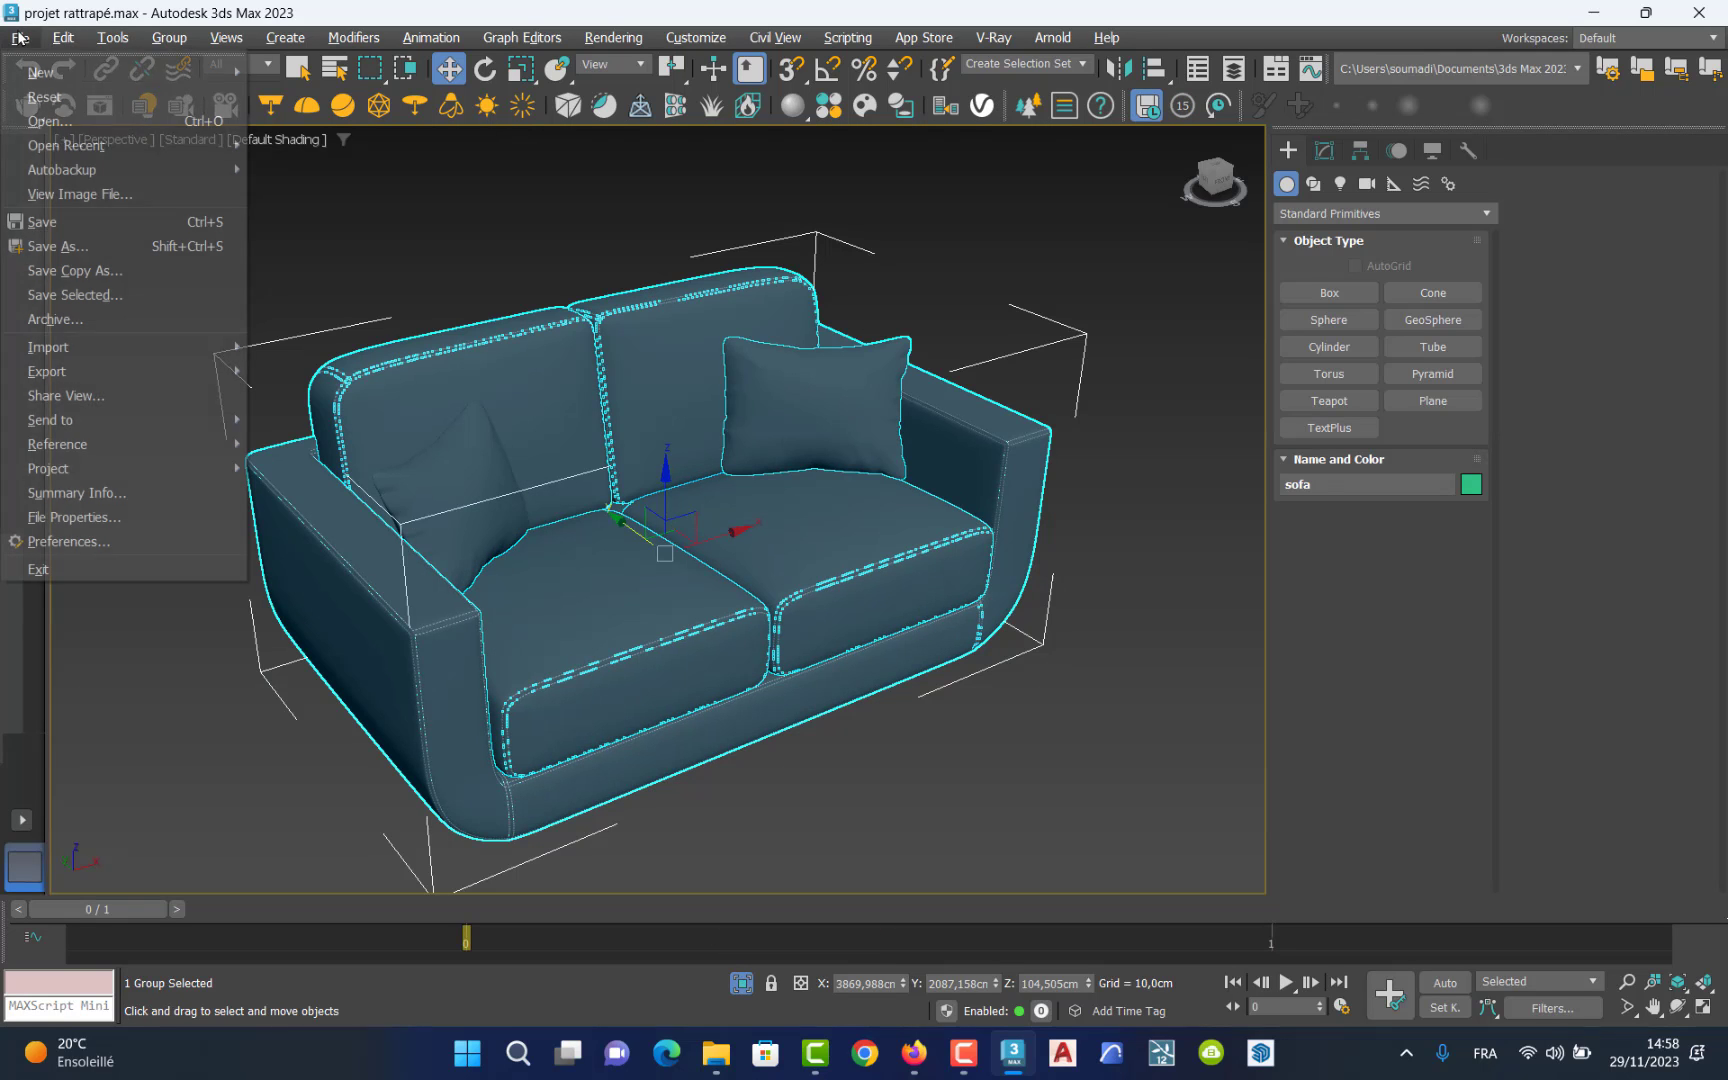
pyautogui.click(96, 248)
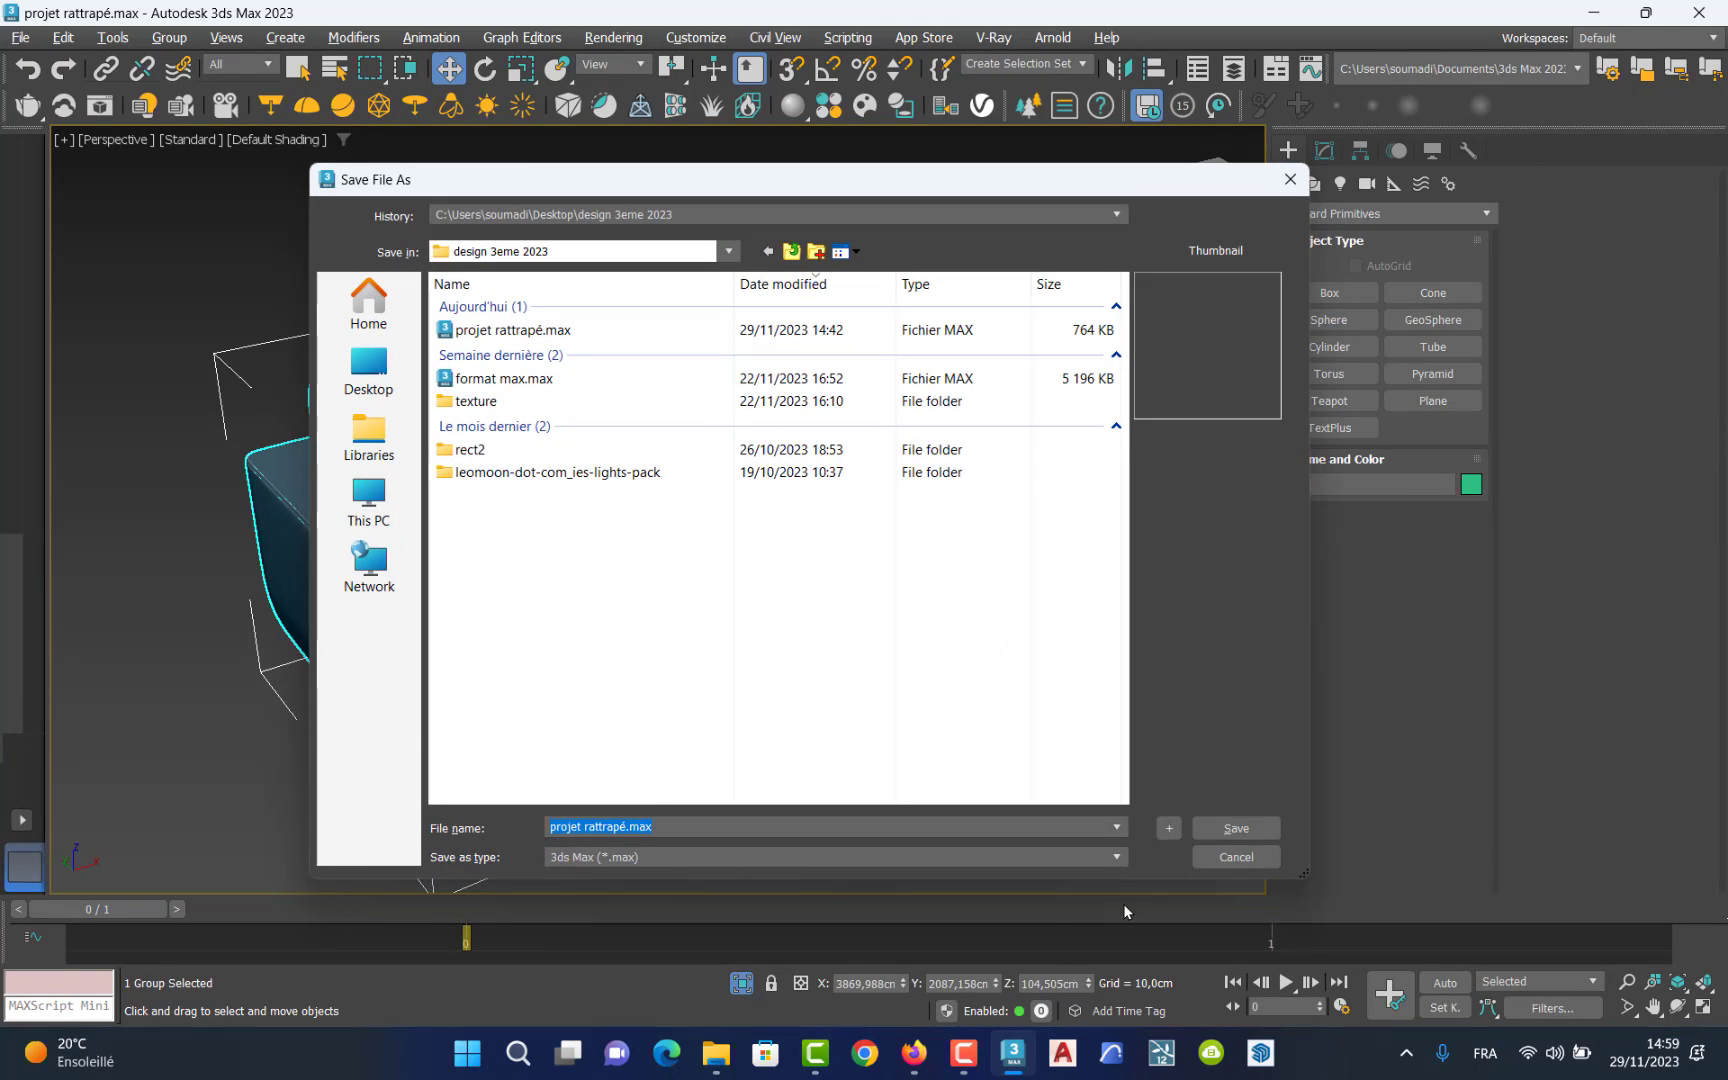
pyautogui.click(1222, 829)
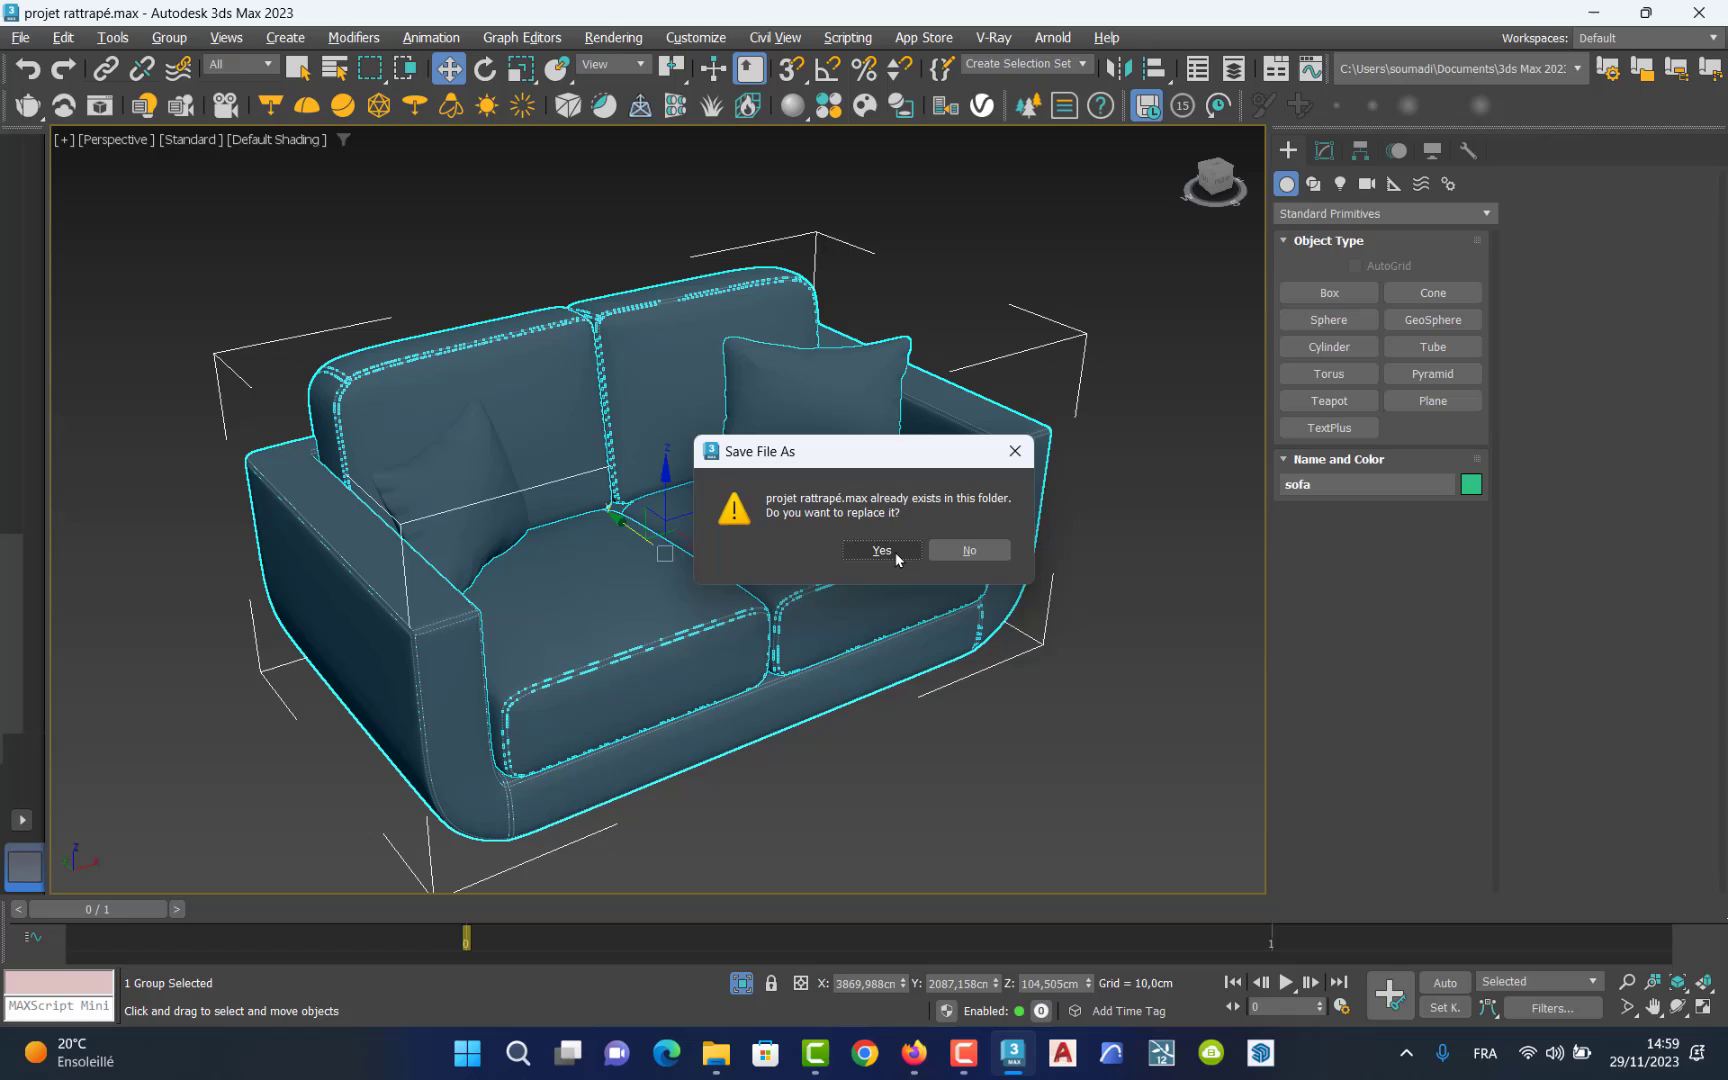
# Overwrite the existing projet rattrapé.max file with the current scene.
pyautogui.click(881, 551)
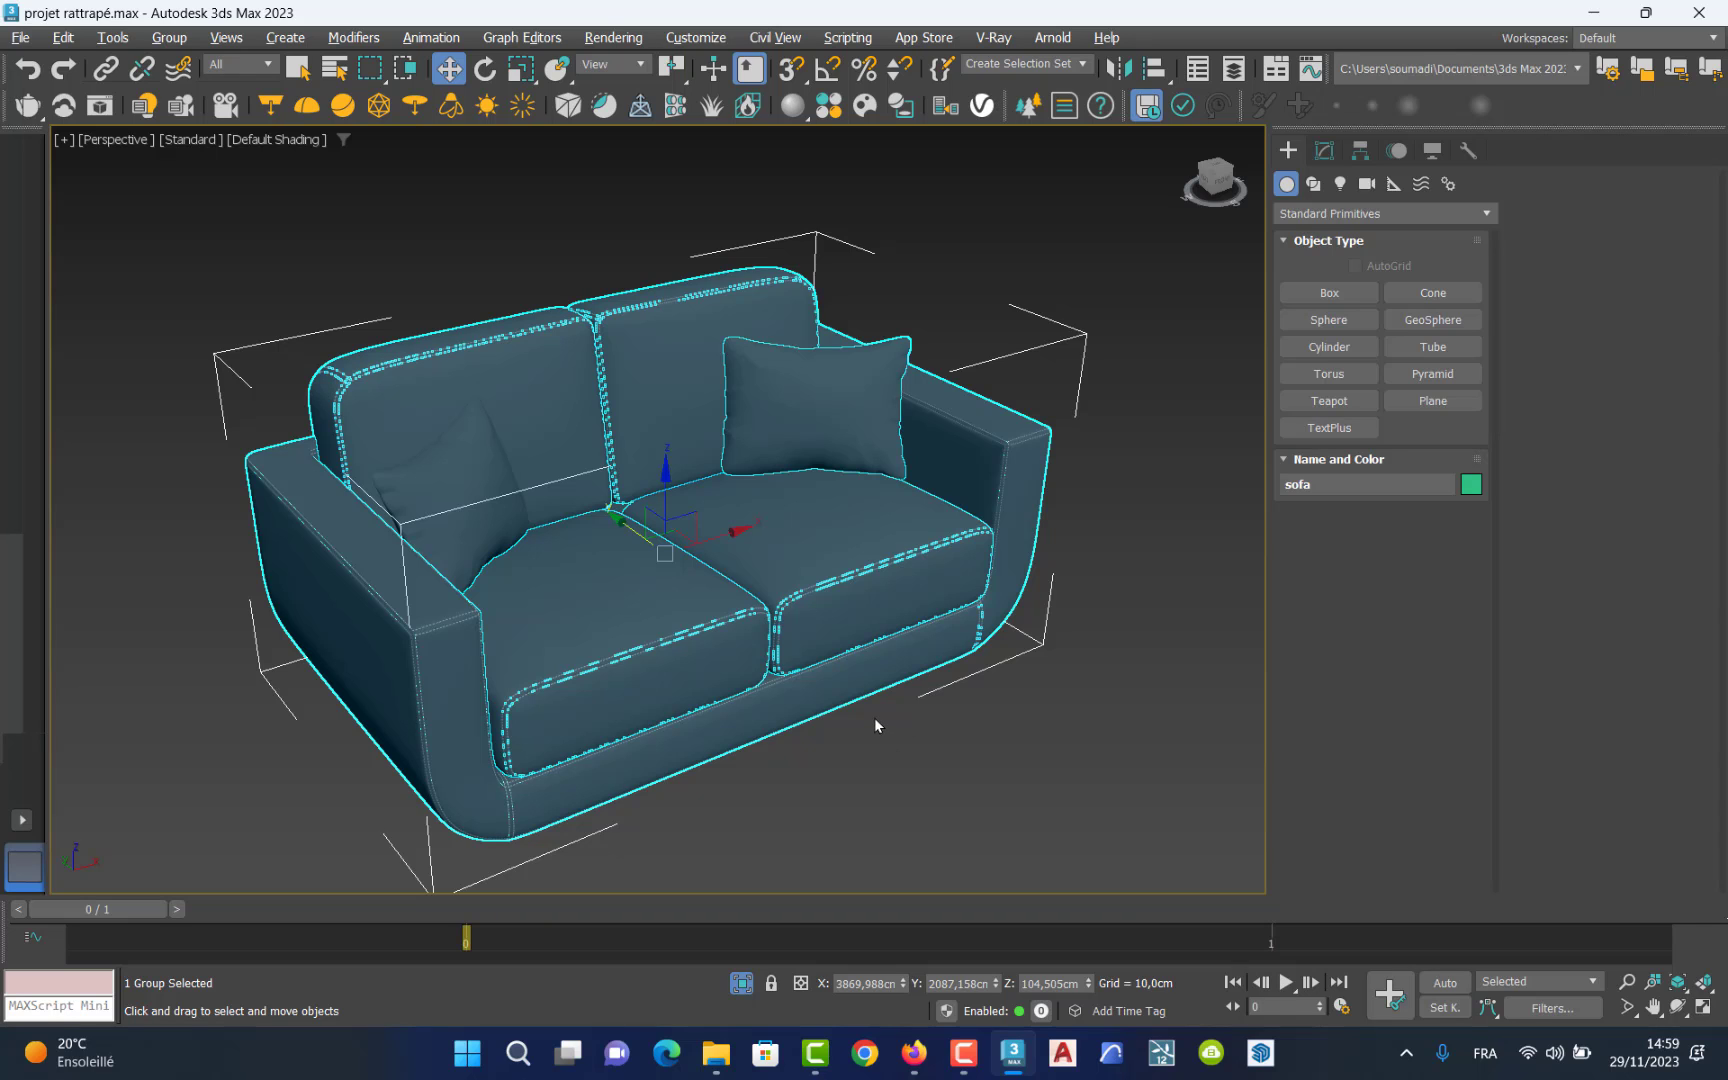
# Open the Material Editor and assign Material #1 to the whole sofa group.
pyautogui.press('m')
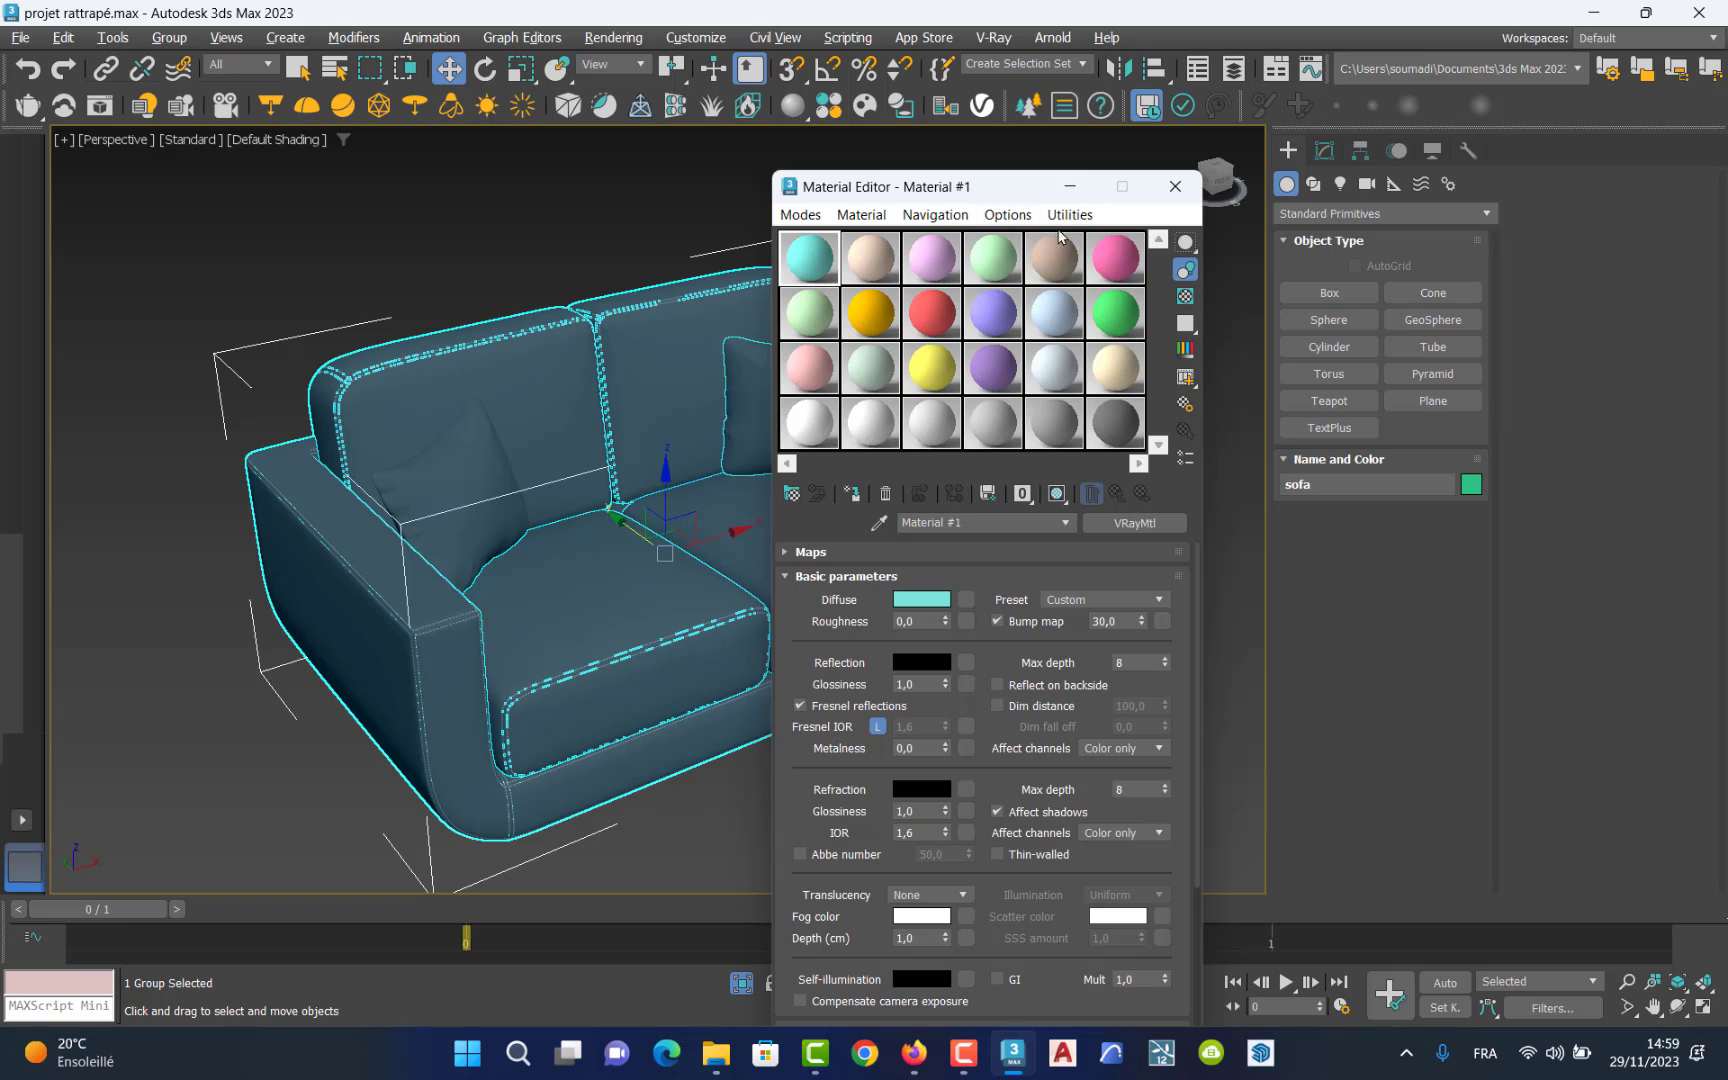
pyautogui.click(1176, 188)
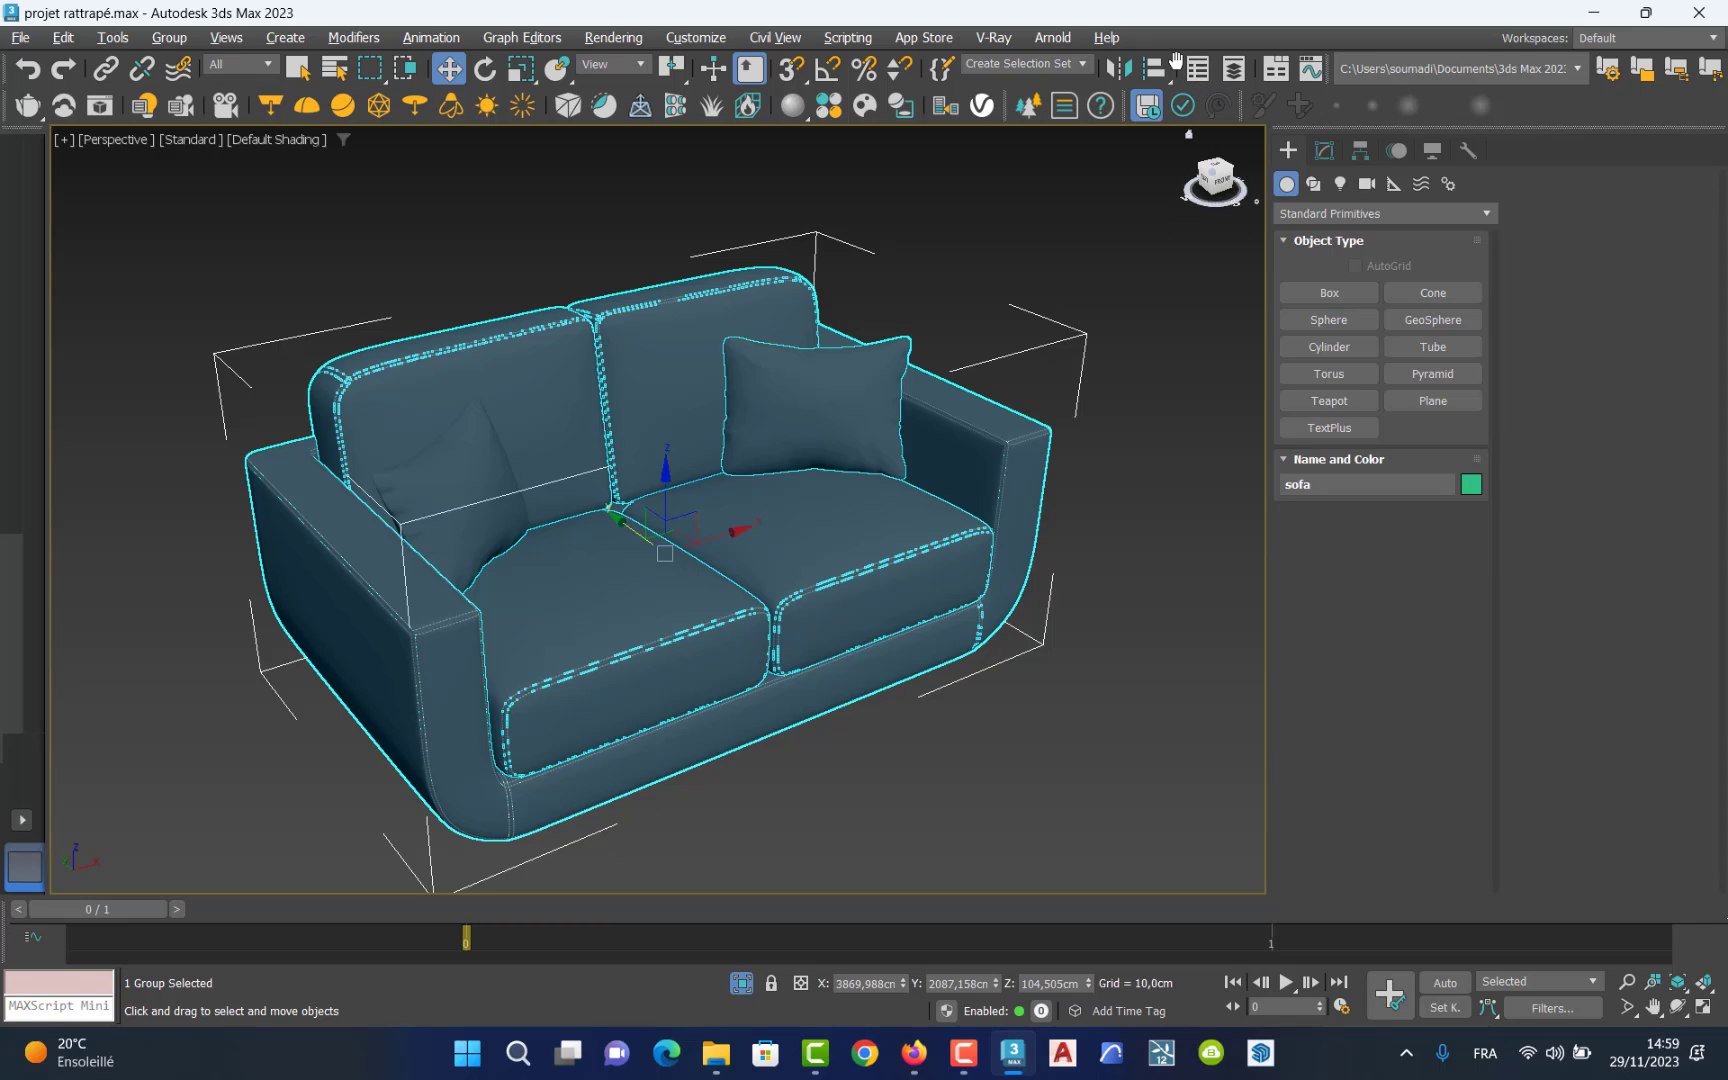
pyautogui.moveTo(1180, 68); pyautogui.dragTo(979, 70)
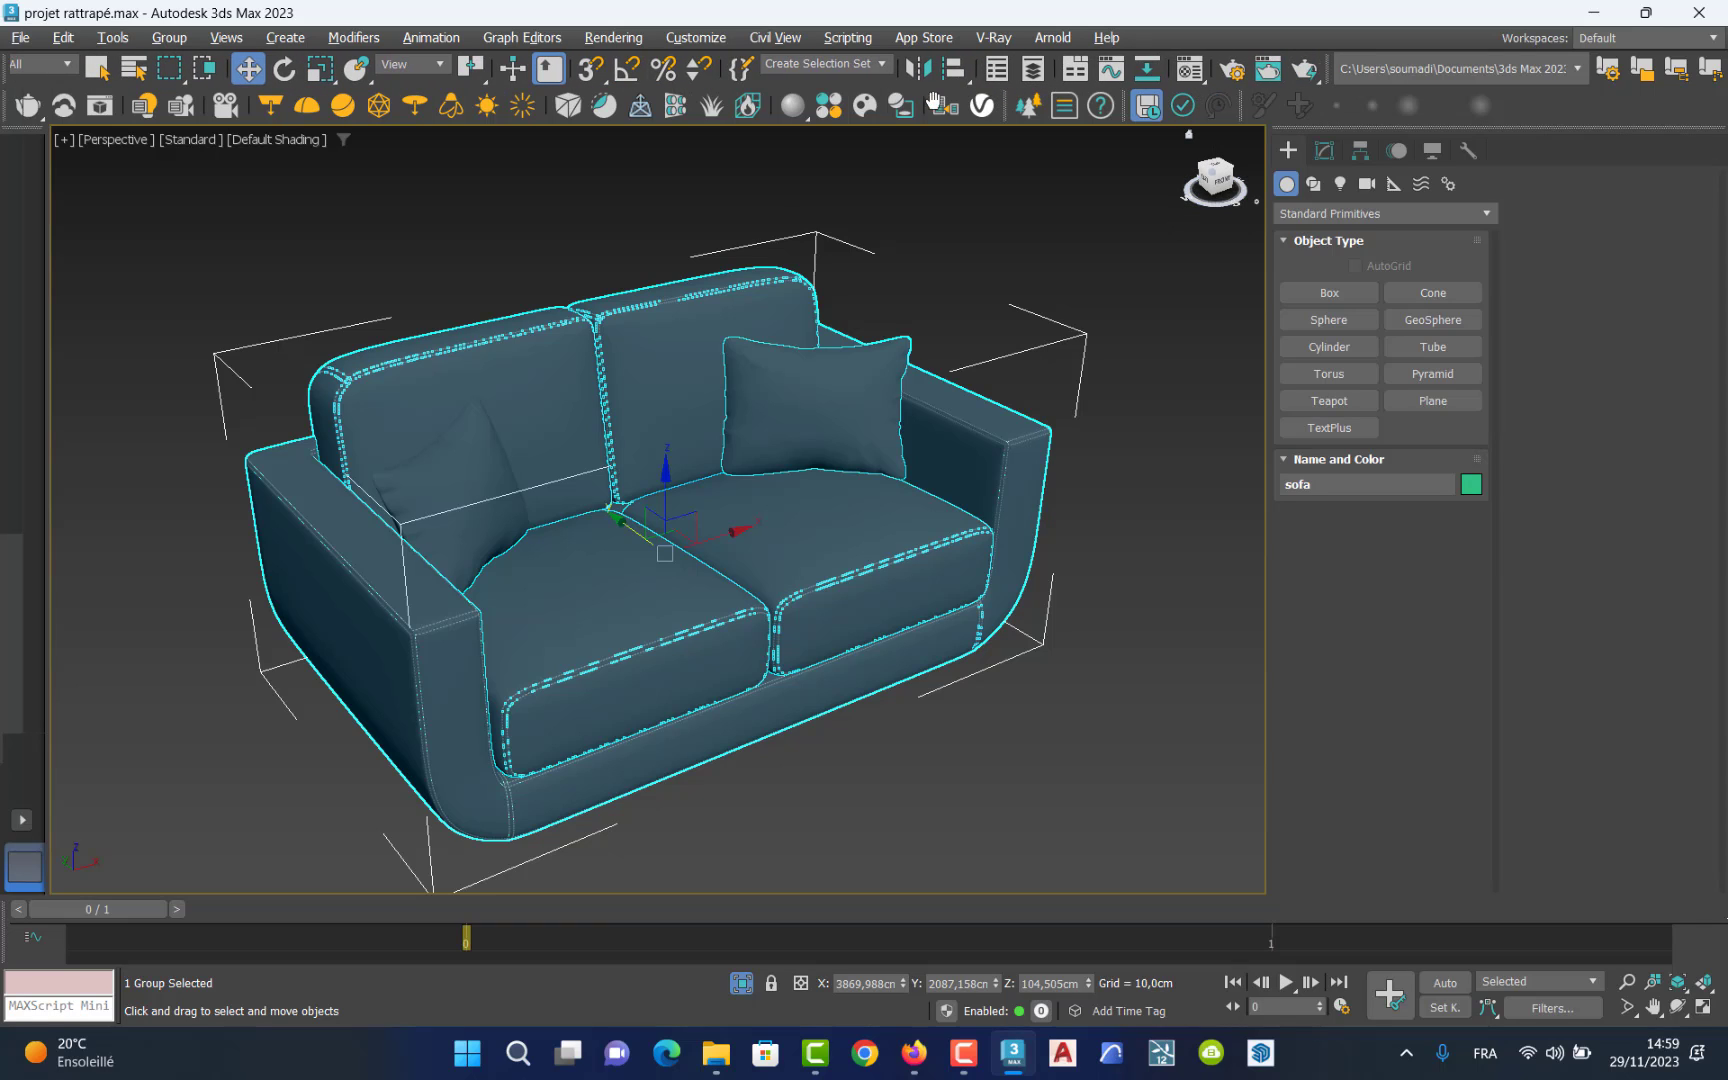
pyautogui.click(1187, 68)
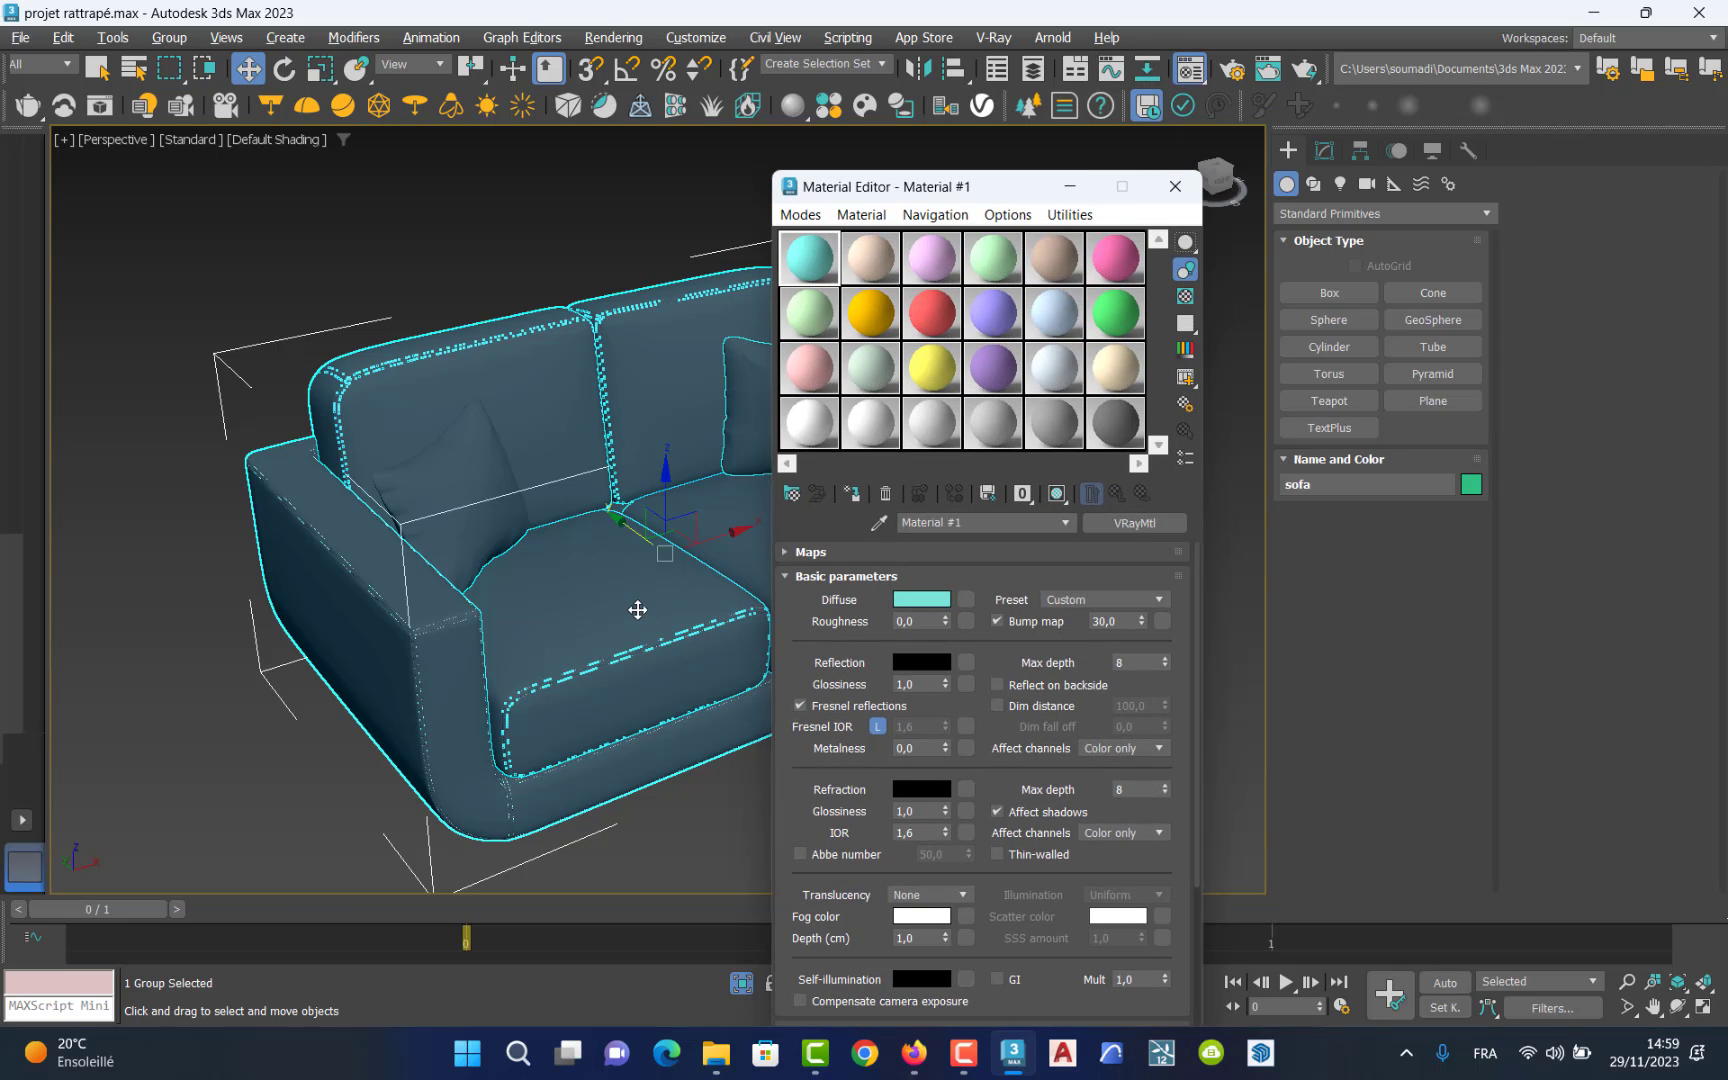
pyautogui.click(857, 493)
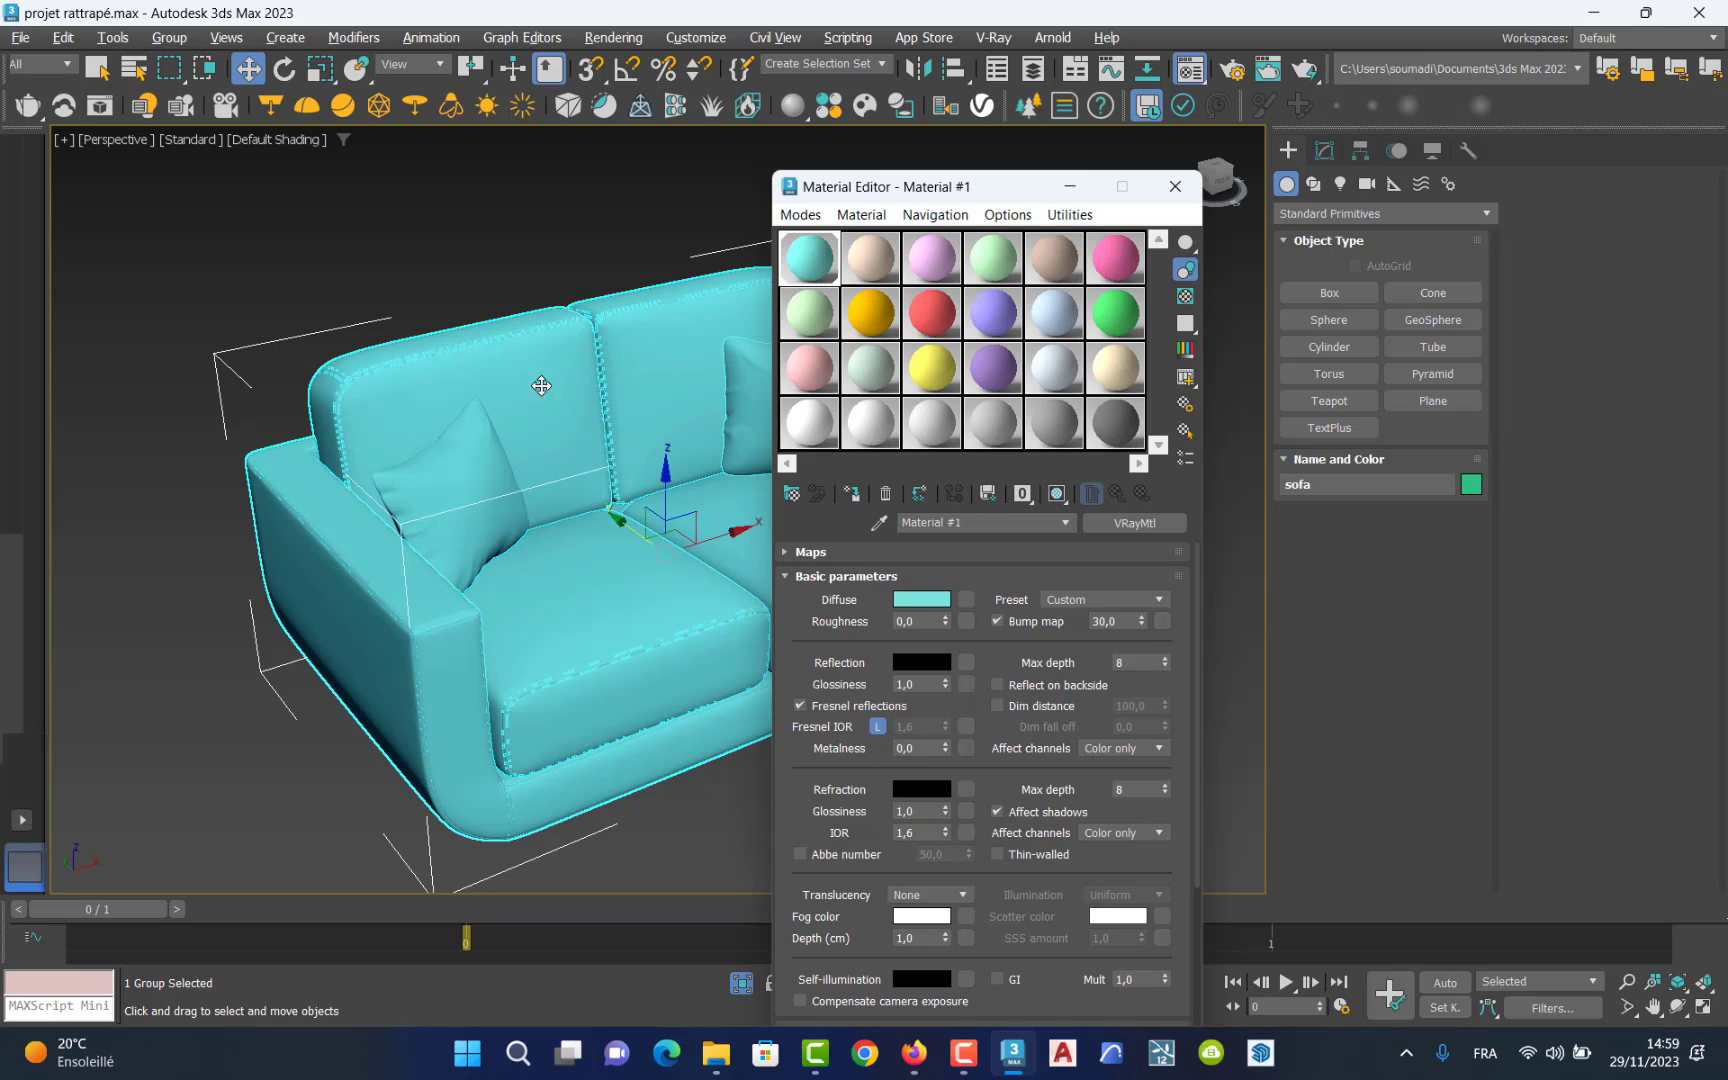
pyautogui.moveTo(937, 186); pyautogui.dragTo(1165, 309)
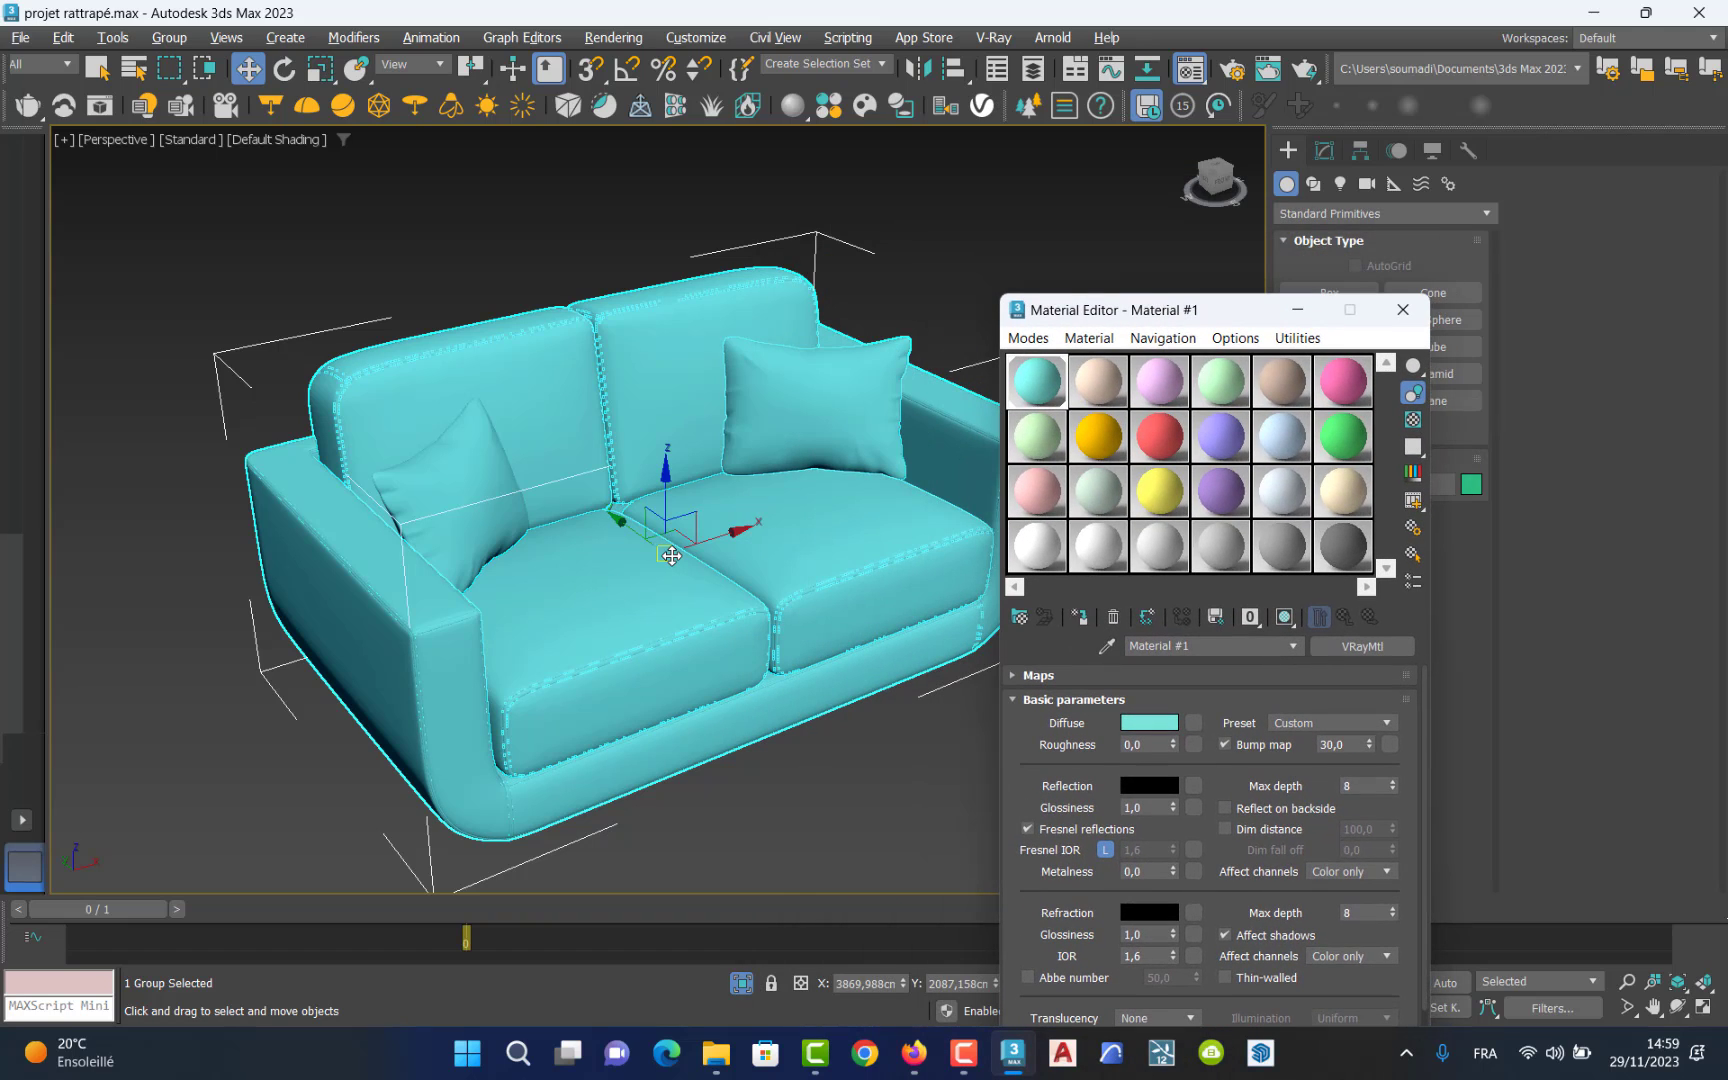
# Open the sofa group and the group nested inside it so individual parts can be selected.
pyautogui.click(167, 40)
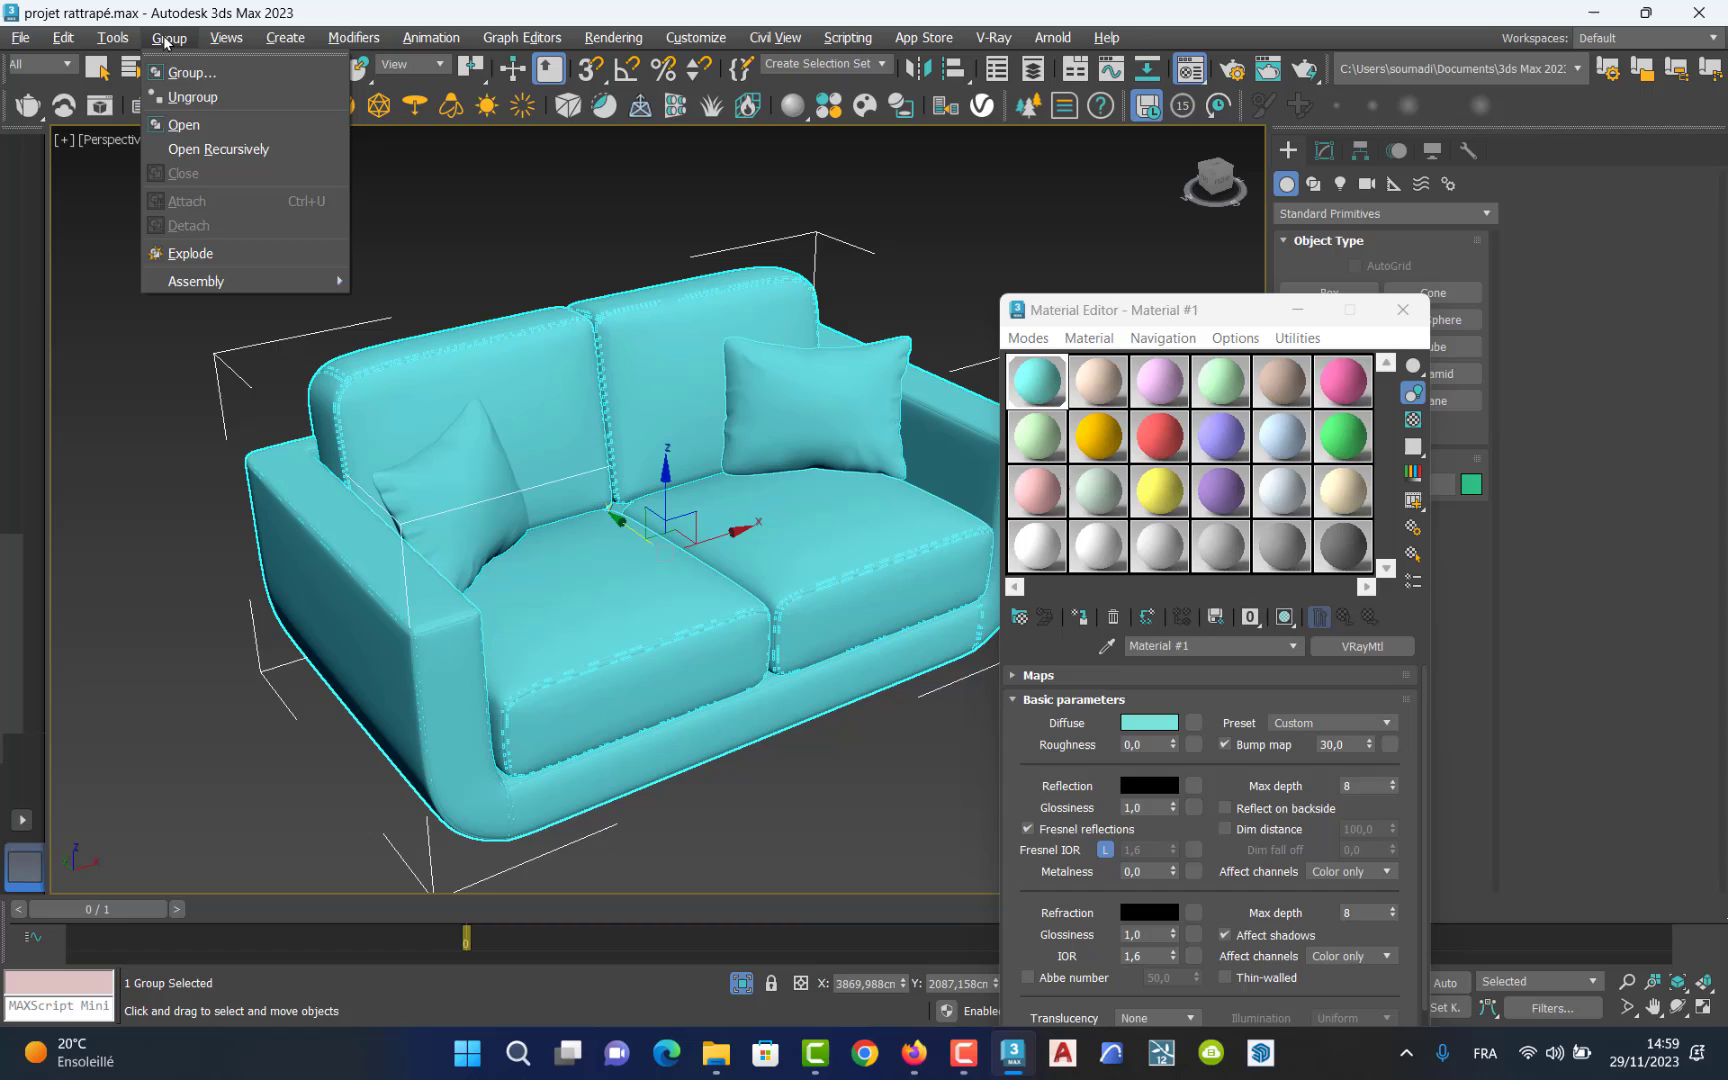
pyautogui.click(198, 122)
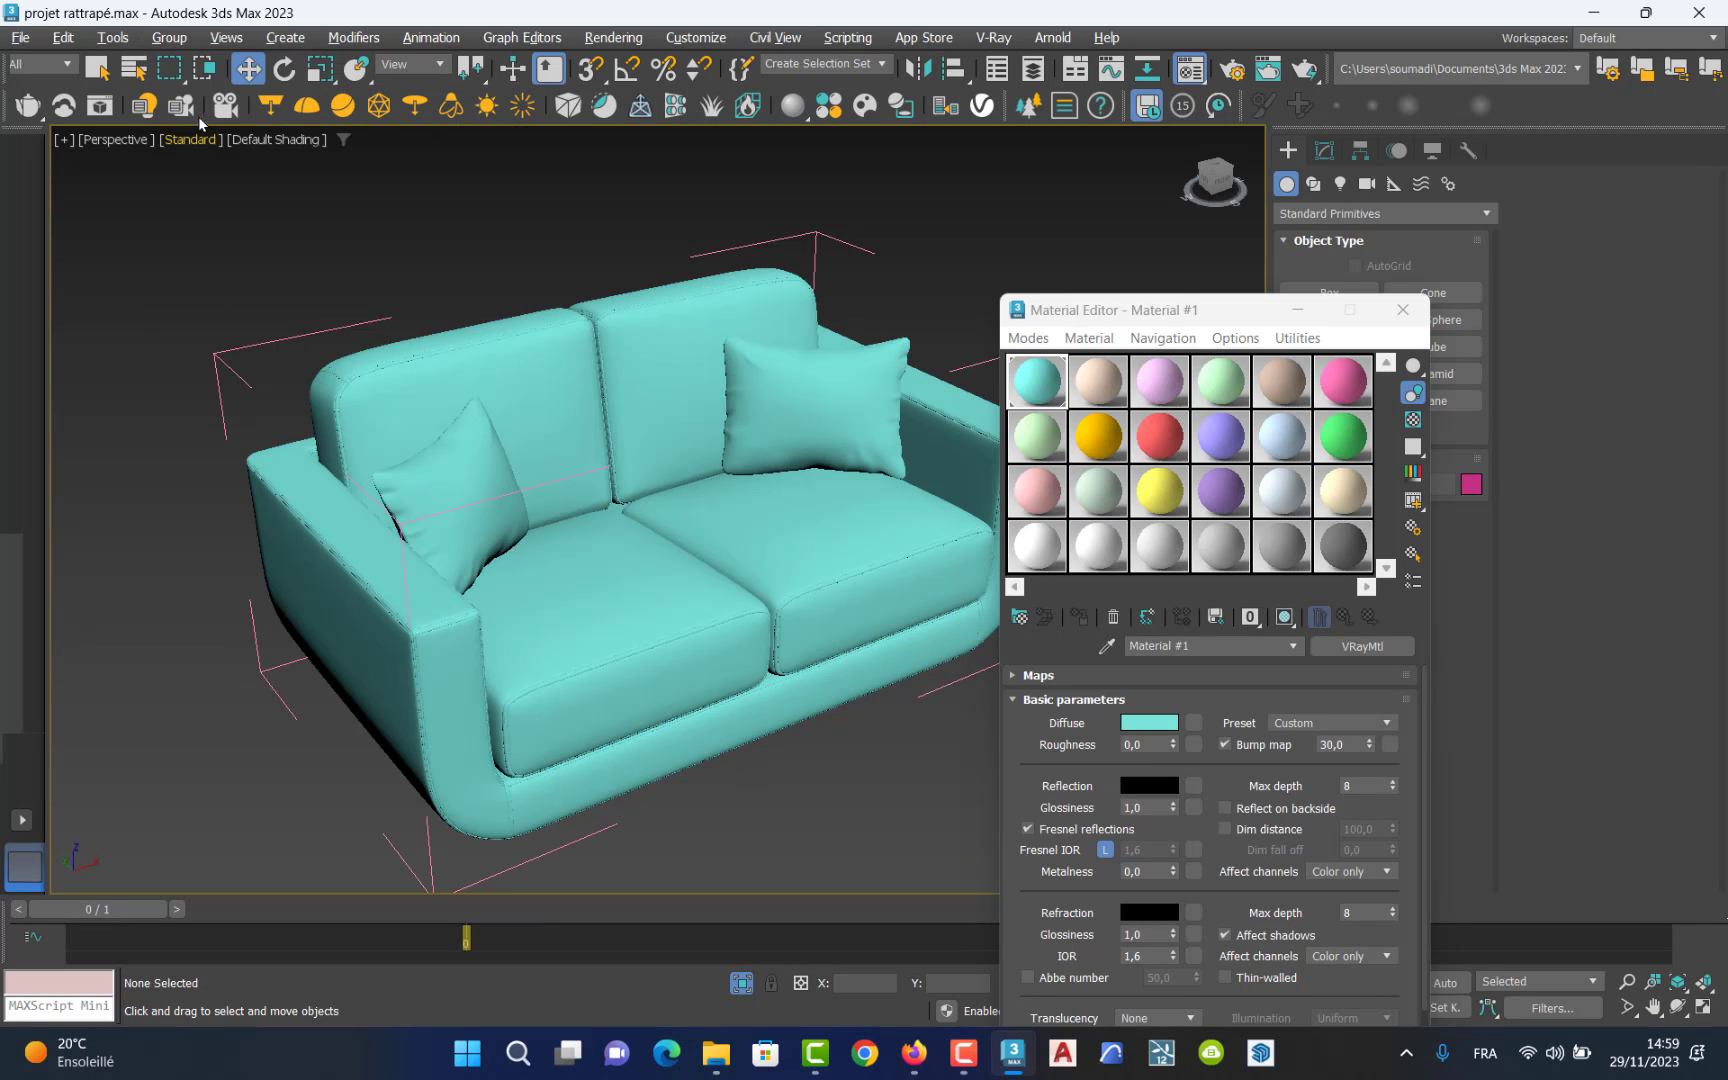
pyautogui.click(474, 523)
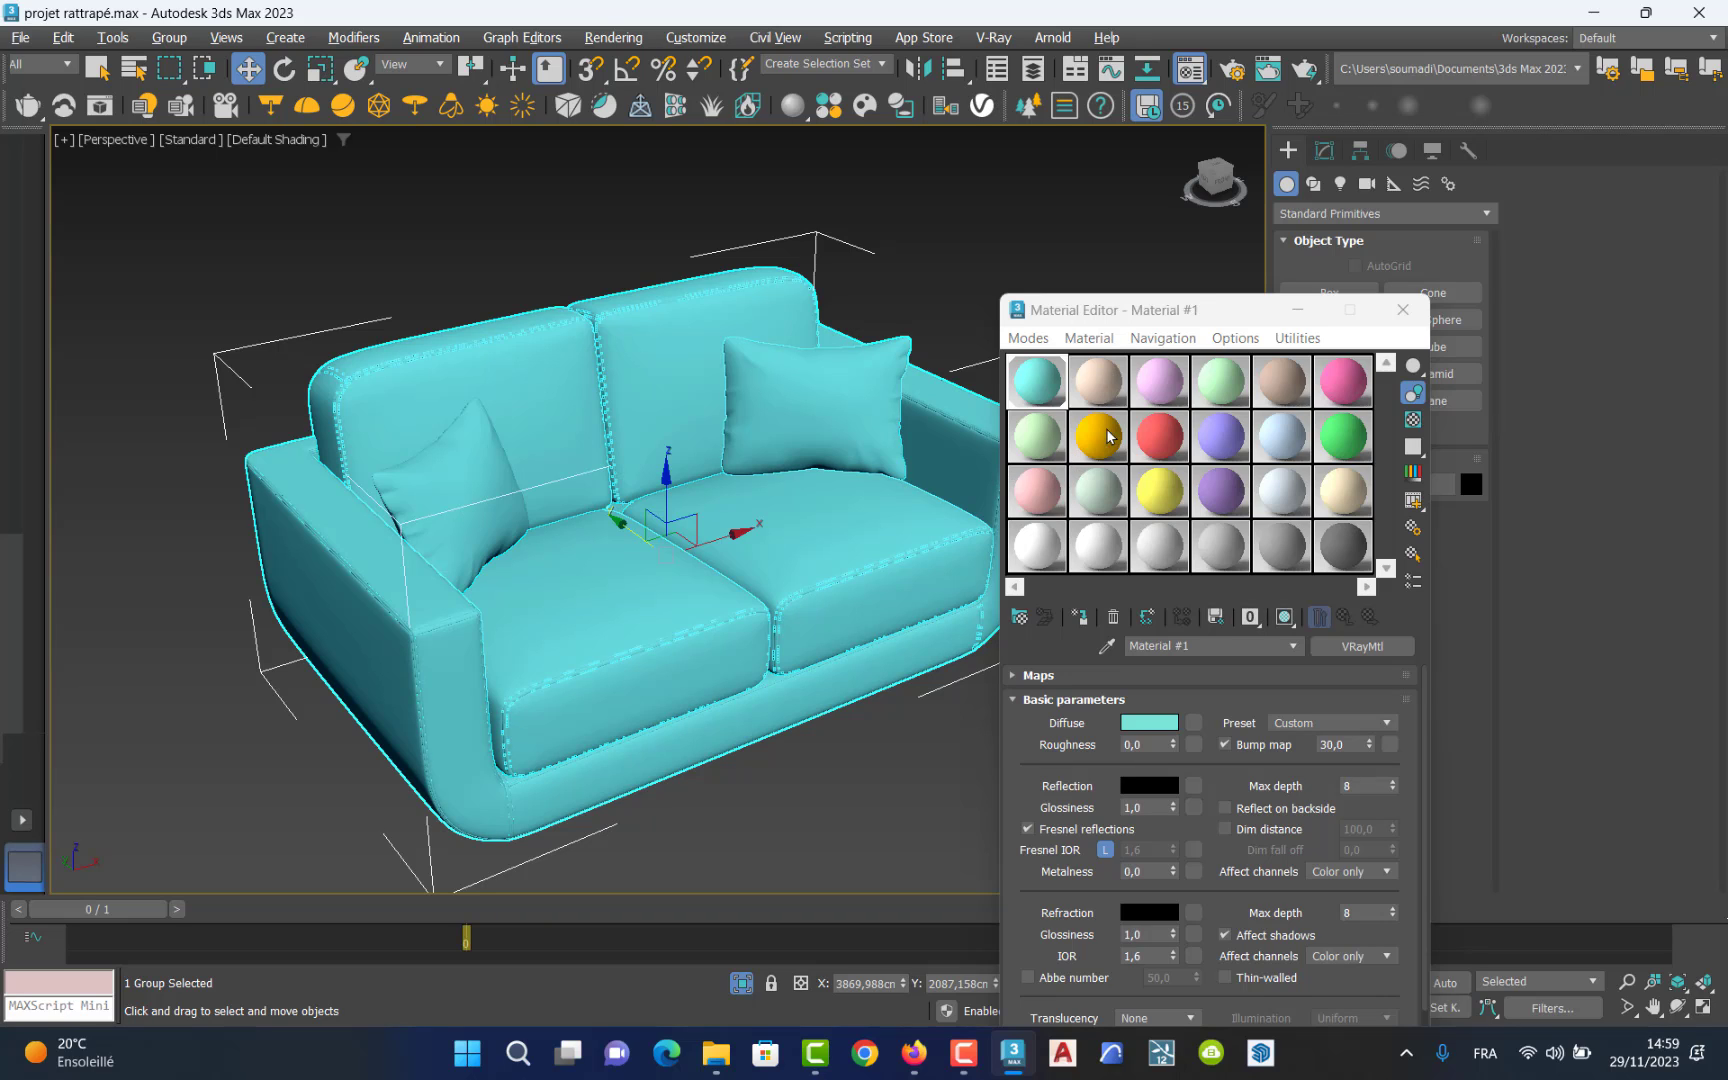
pyautogui.moveTo(1195, 315); pyautogui.dragTo(1150, 394)
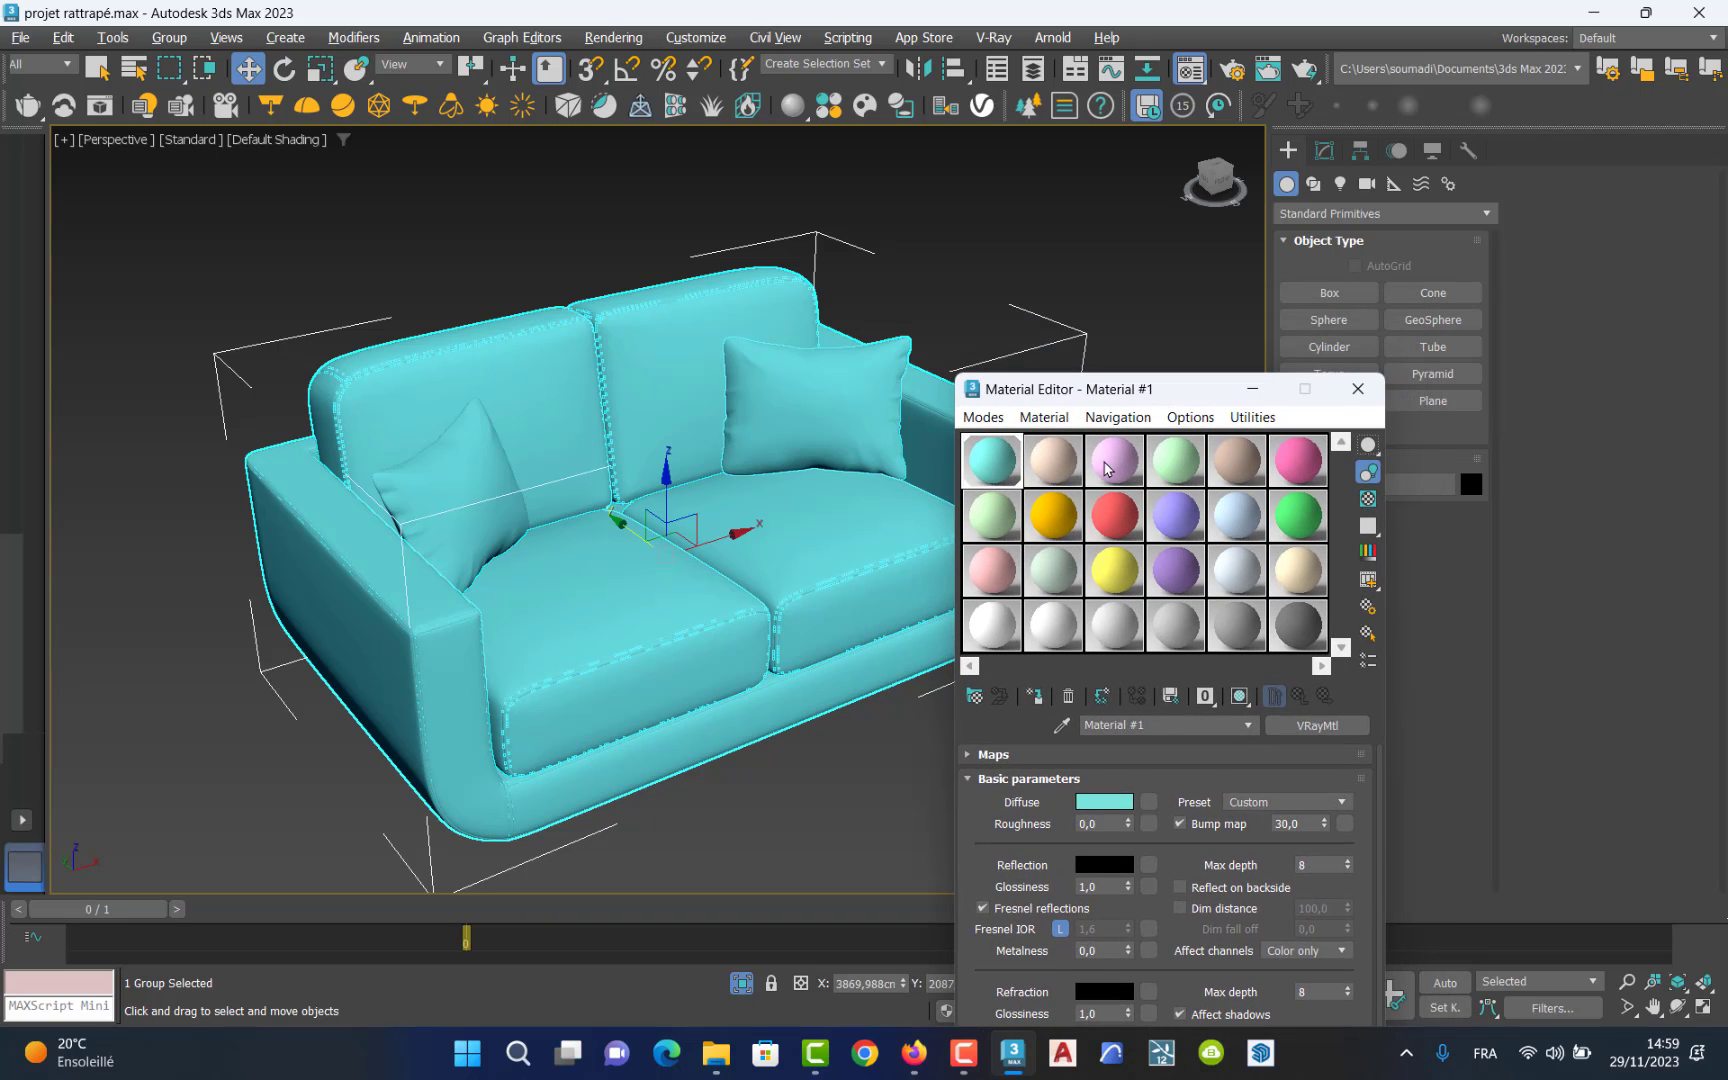
pyautogui.moveTo(724, 537); pyautogui.dragTo(699, 551)
pyautogui.hotkey('ctrl', 'z')
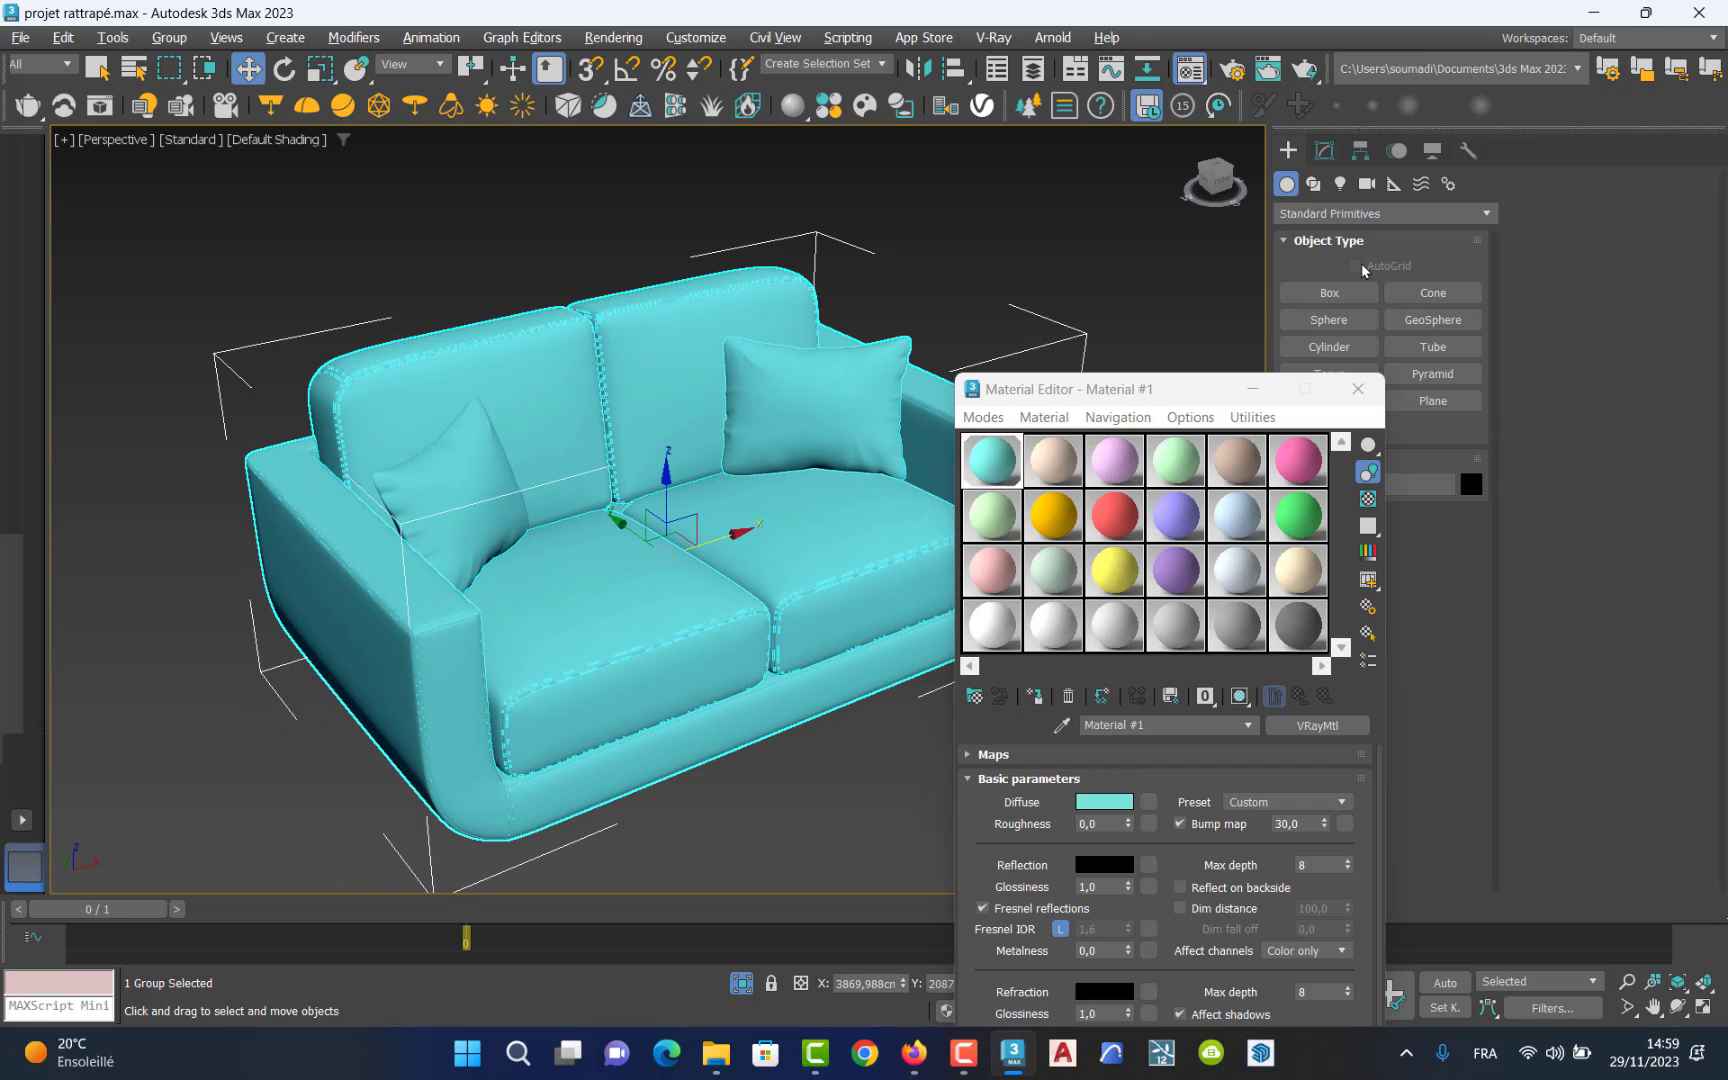
pyautogui.click(1325, 151)
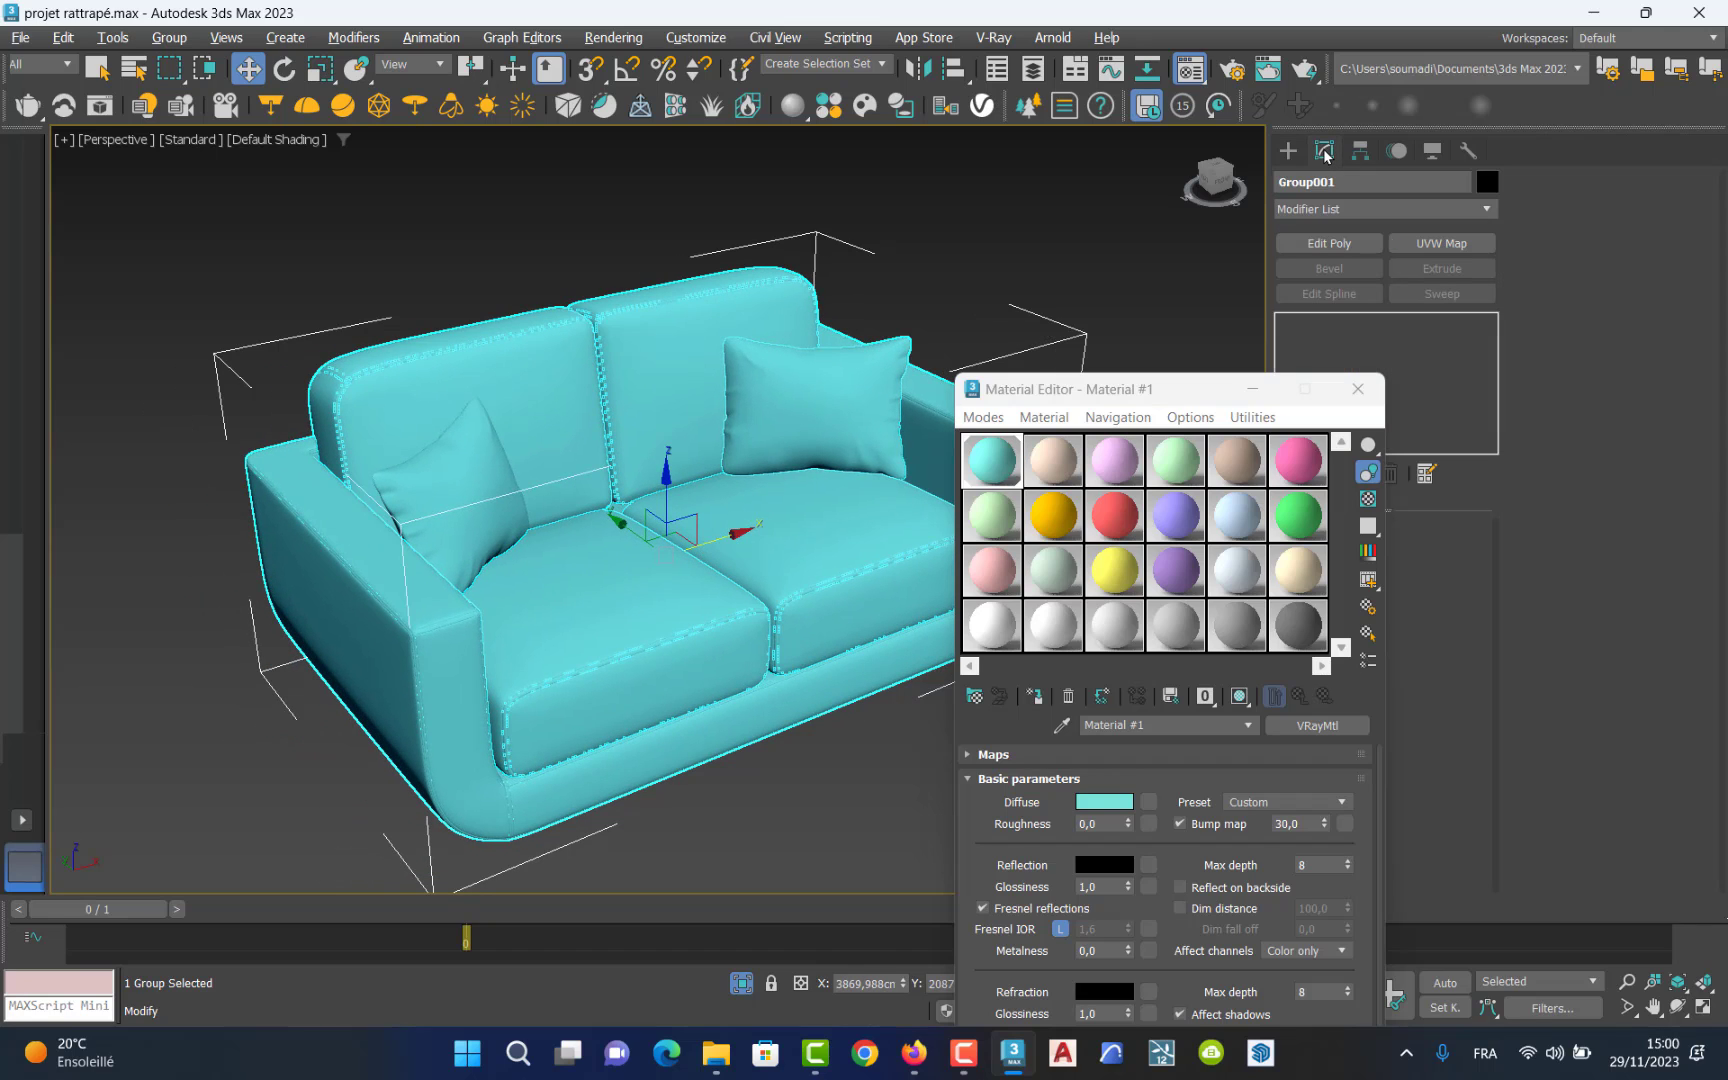
pyautogui.moveTo(1176, 389); pyautogui.dragTo(1100, 487)
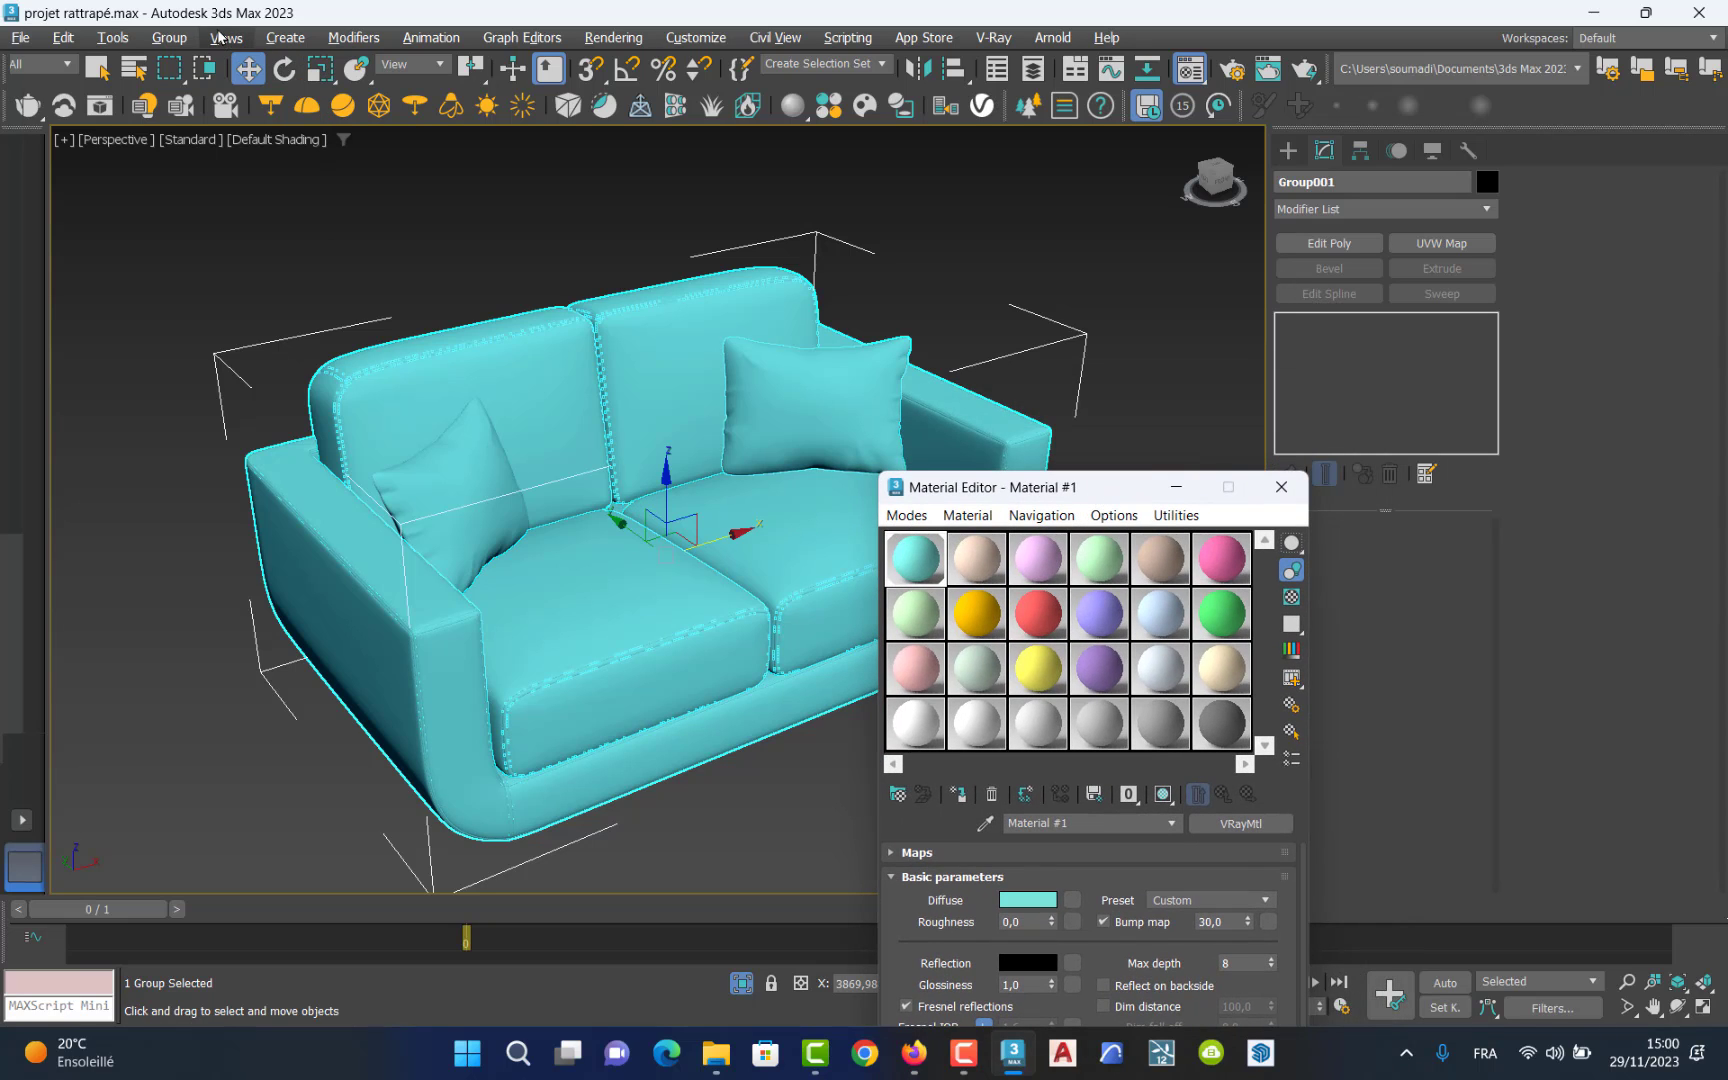
pyautogui.click(176, 44)
pyautogui.click(185, 124)
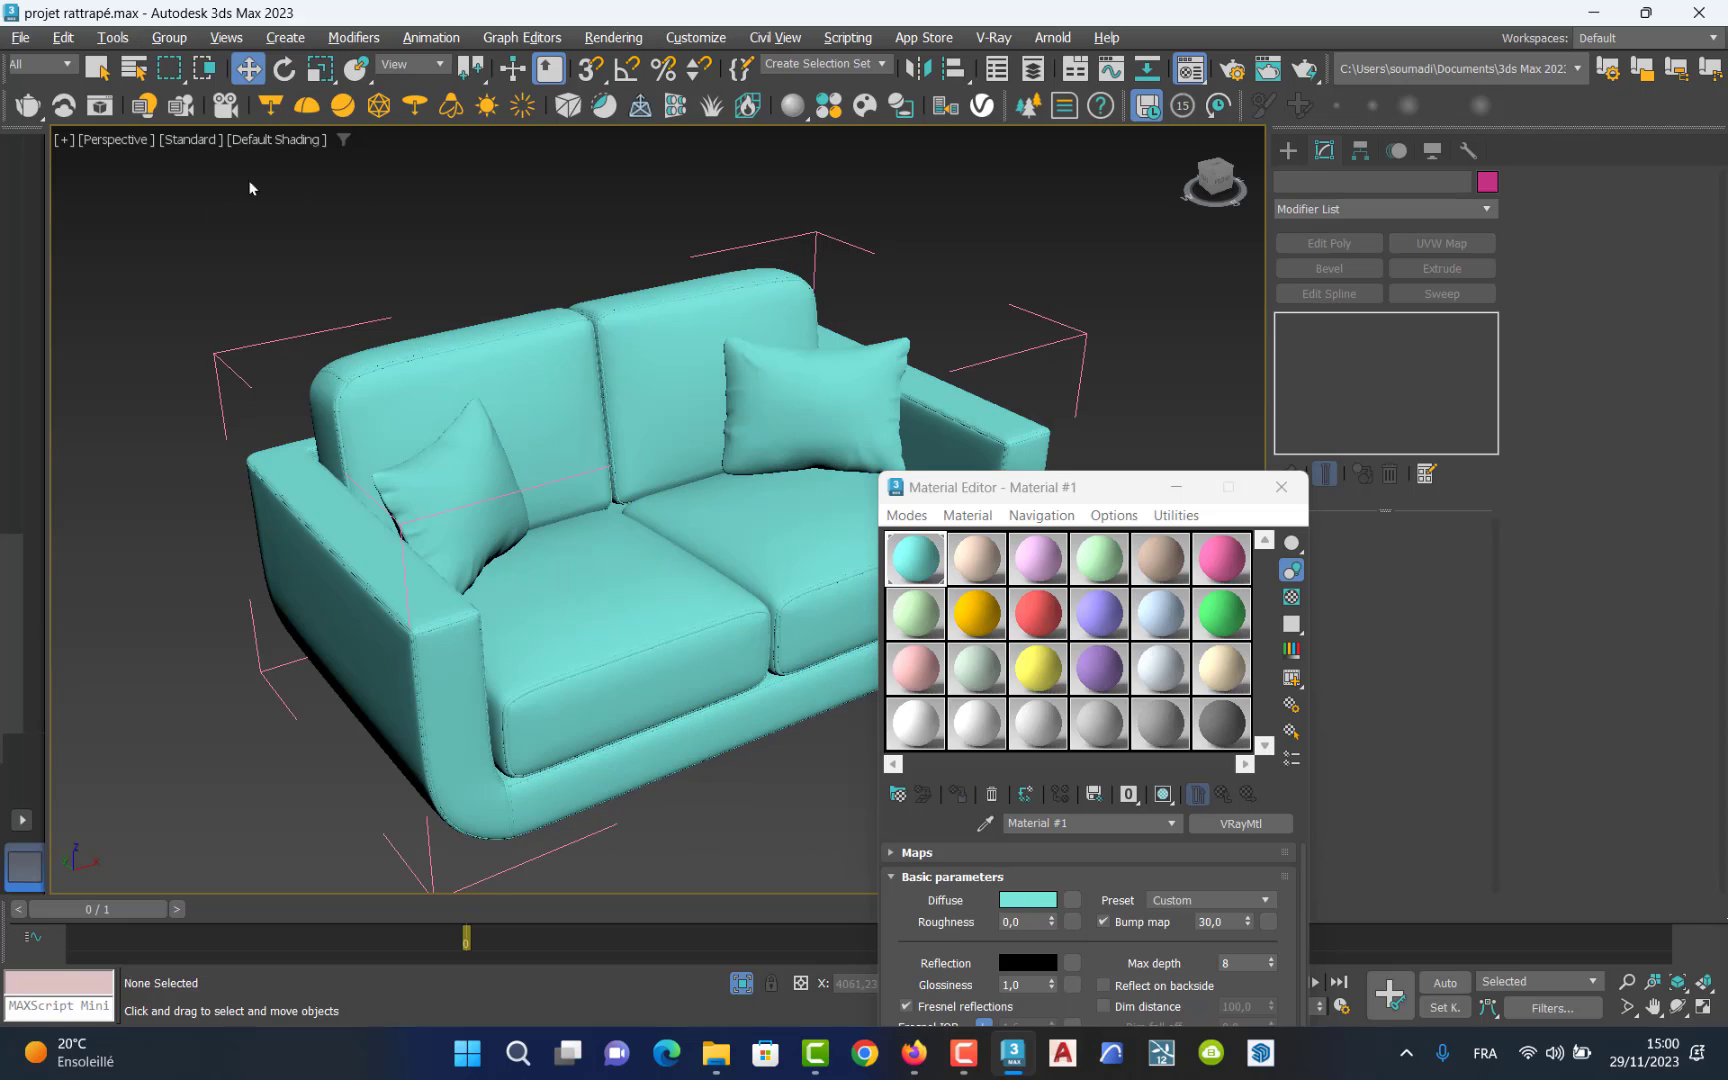
# Assign Material #1 to the two throw pillows on the sofa.
pyautogui.click(494, 517)
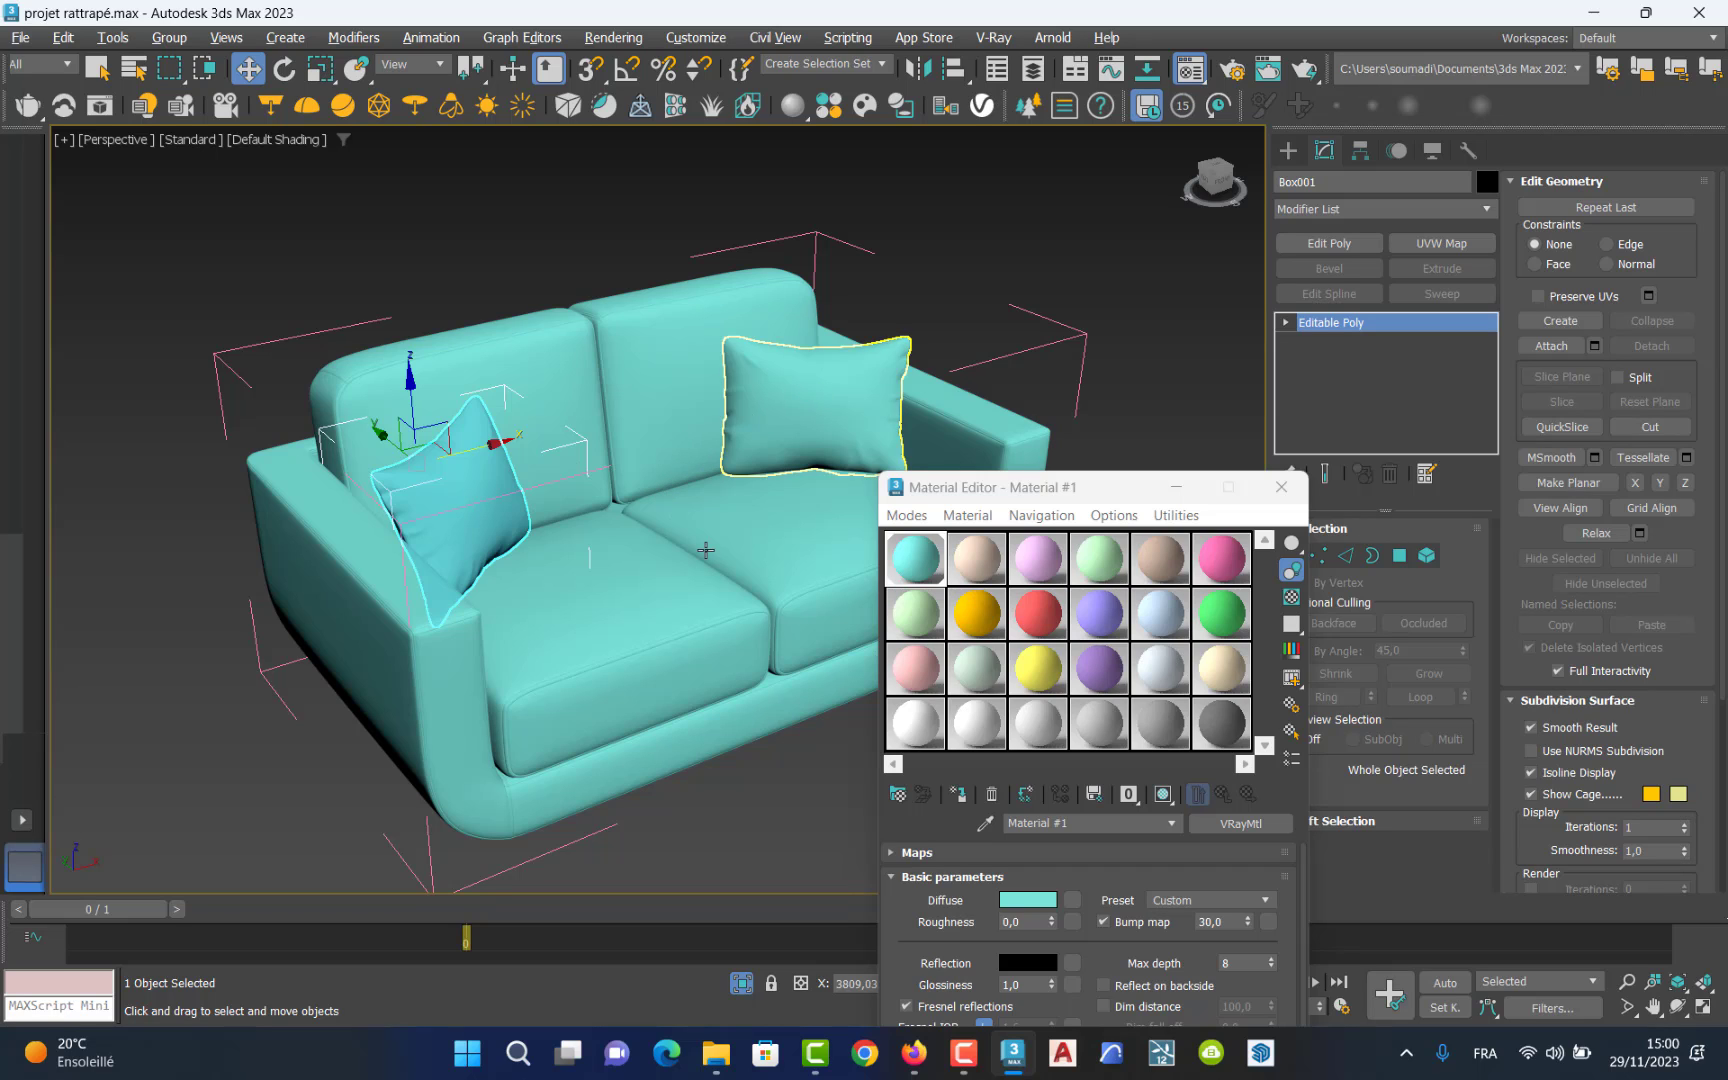
pyautogui.click(963, 797)
pyautogui.click(815, 405)
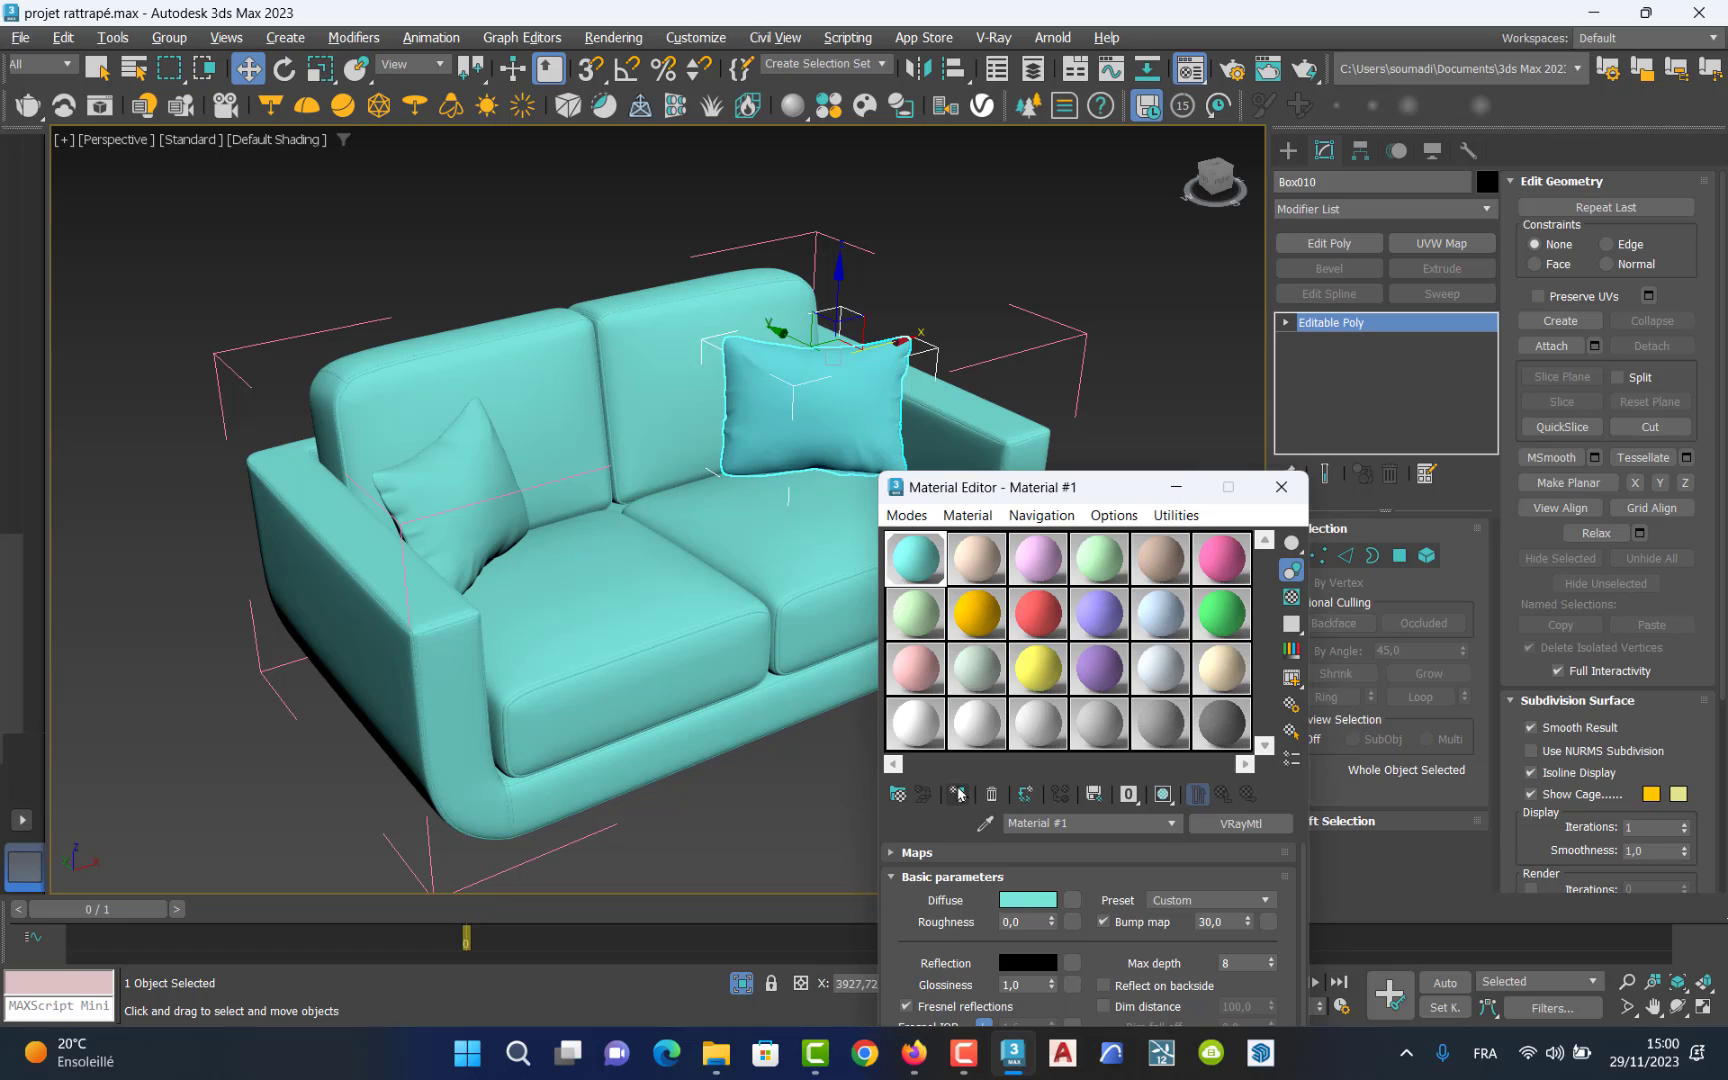
# Assign the beige Material #2 to both back cushions of the sofa.
pyautogui.click(655, 366)
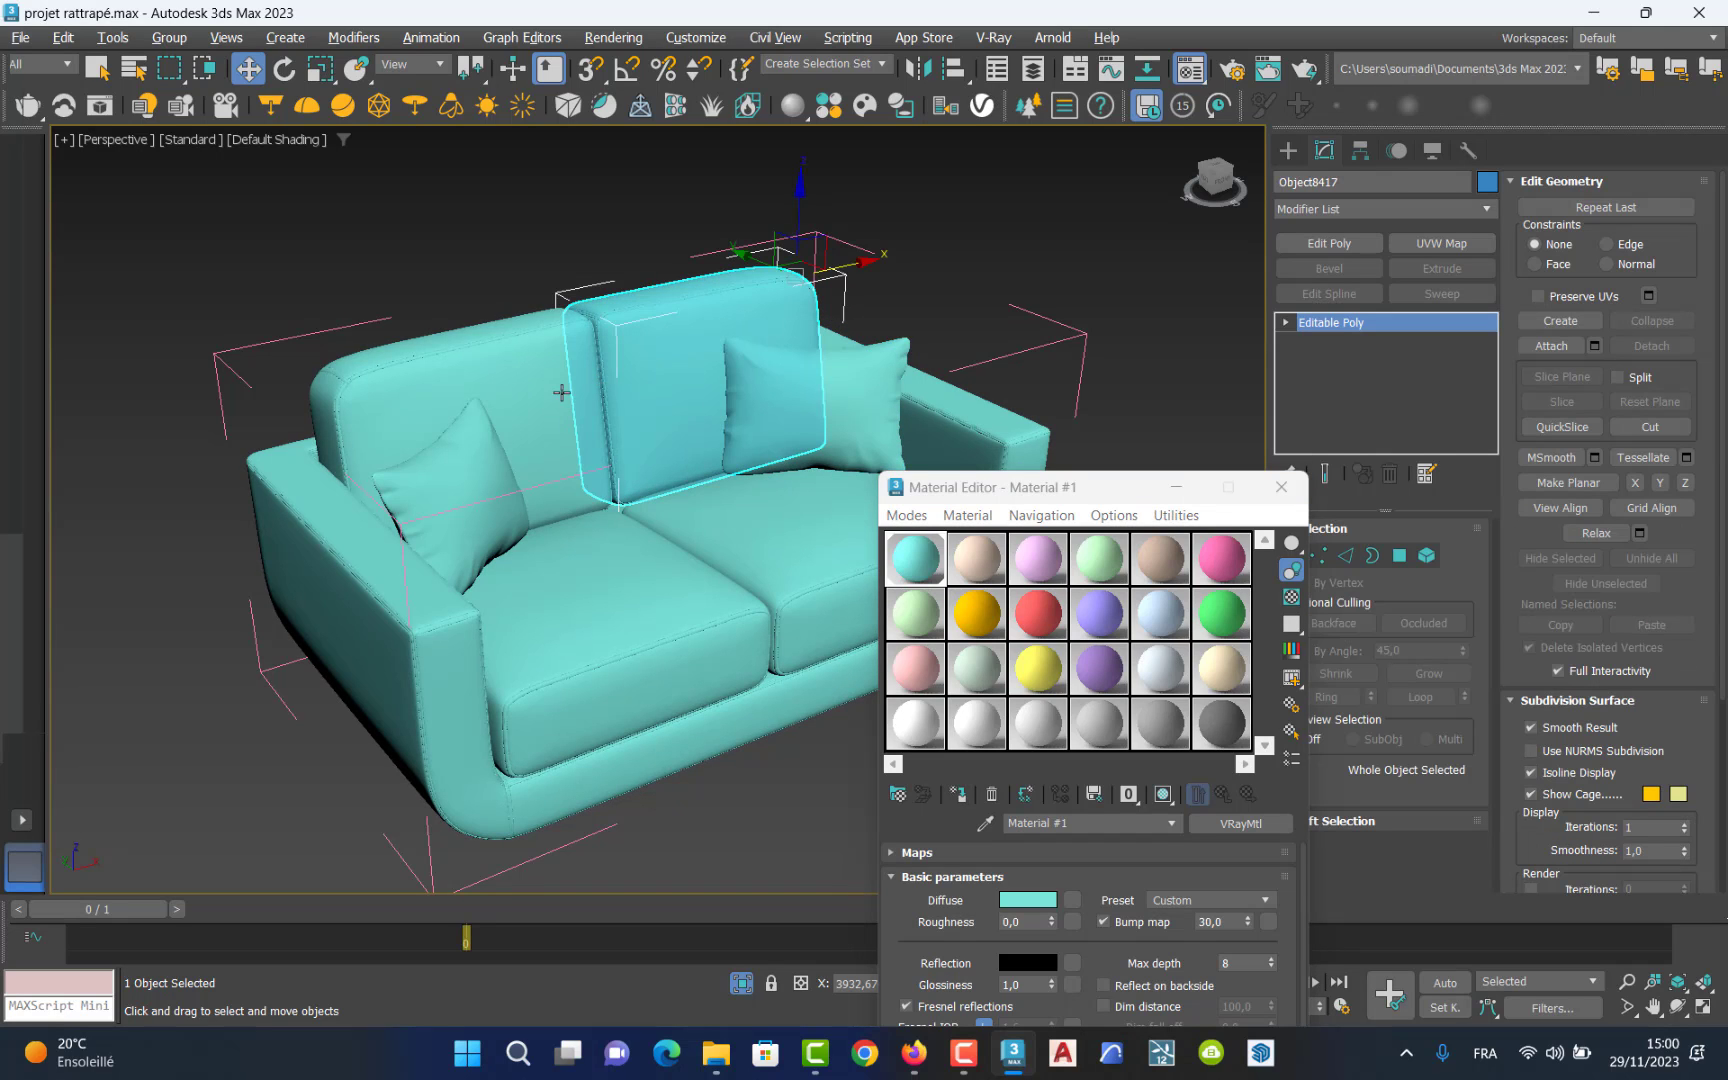
pyautogui.keyDown('ctrl'); pyautogui.click(515, 396); pyautogui.keyUp('ctrl')
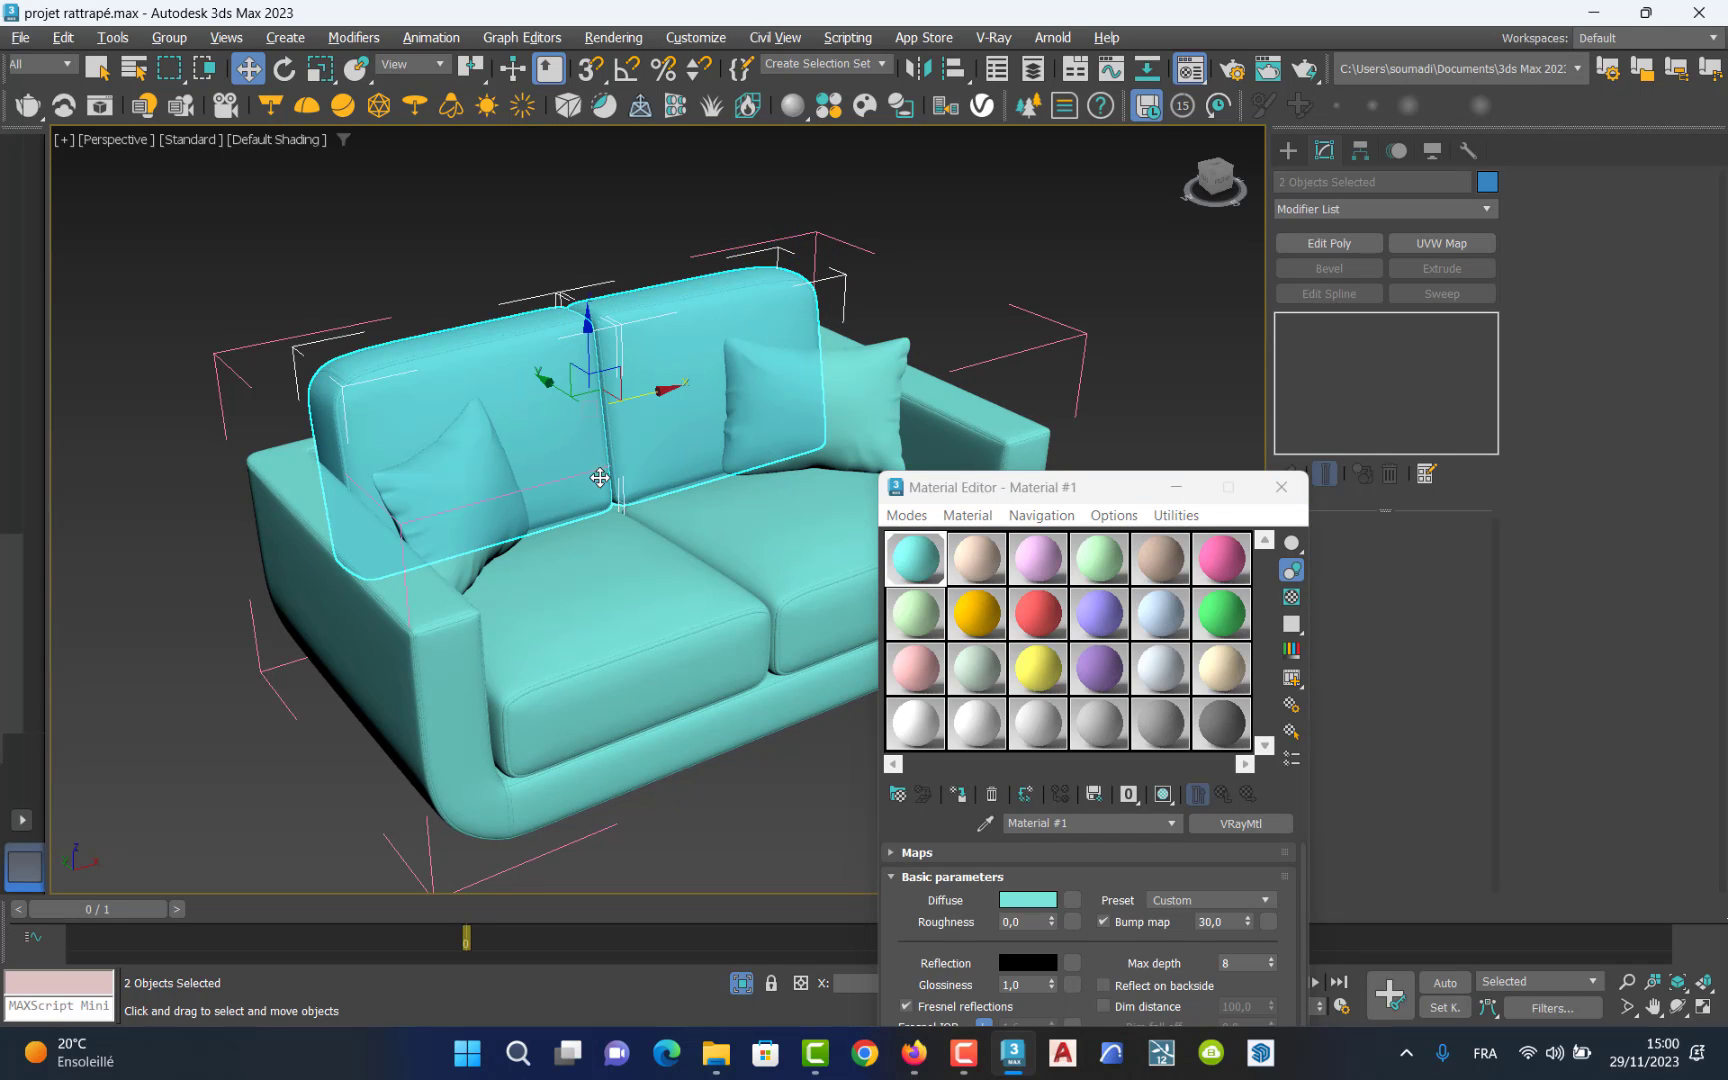
pyautogui.click(978, 560)
pyautogui.click(957, 794)
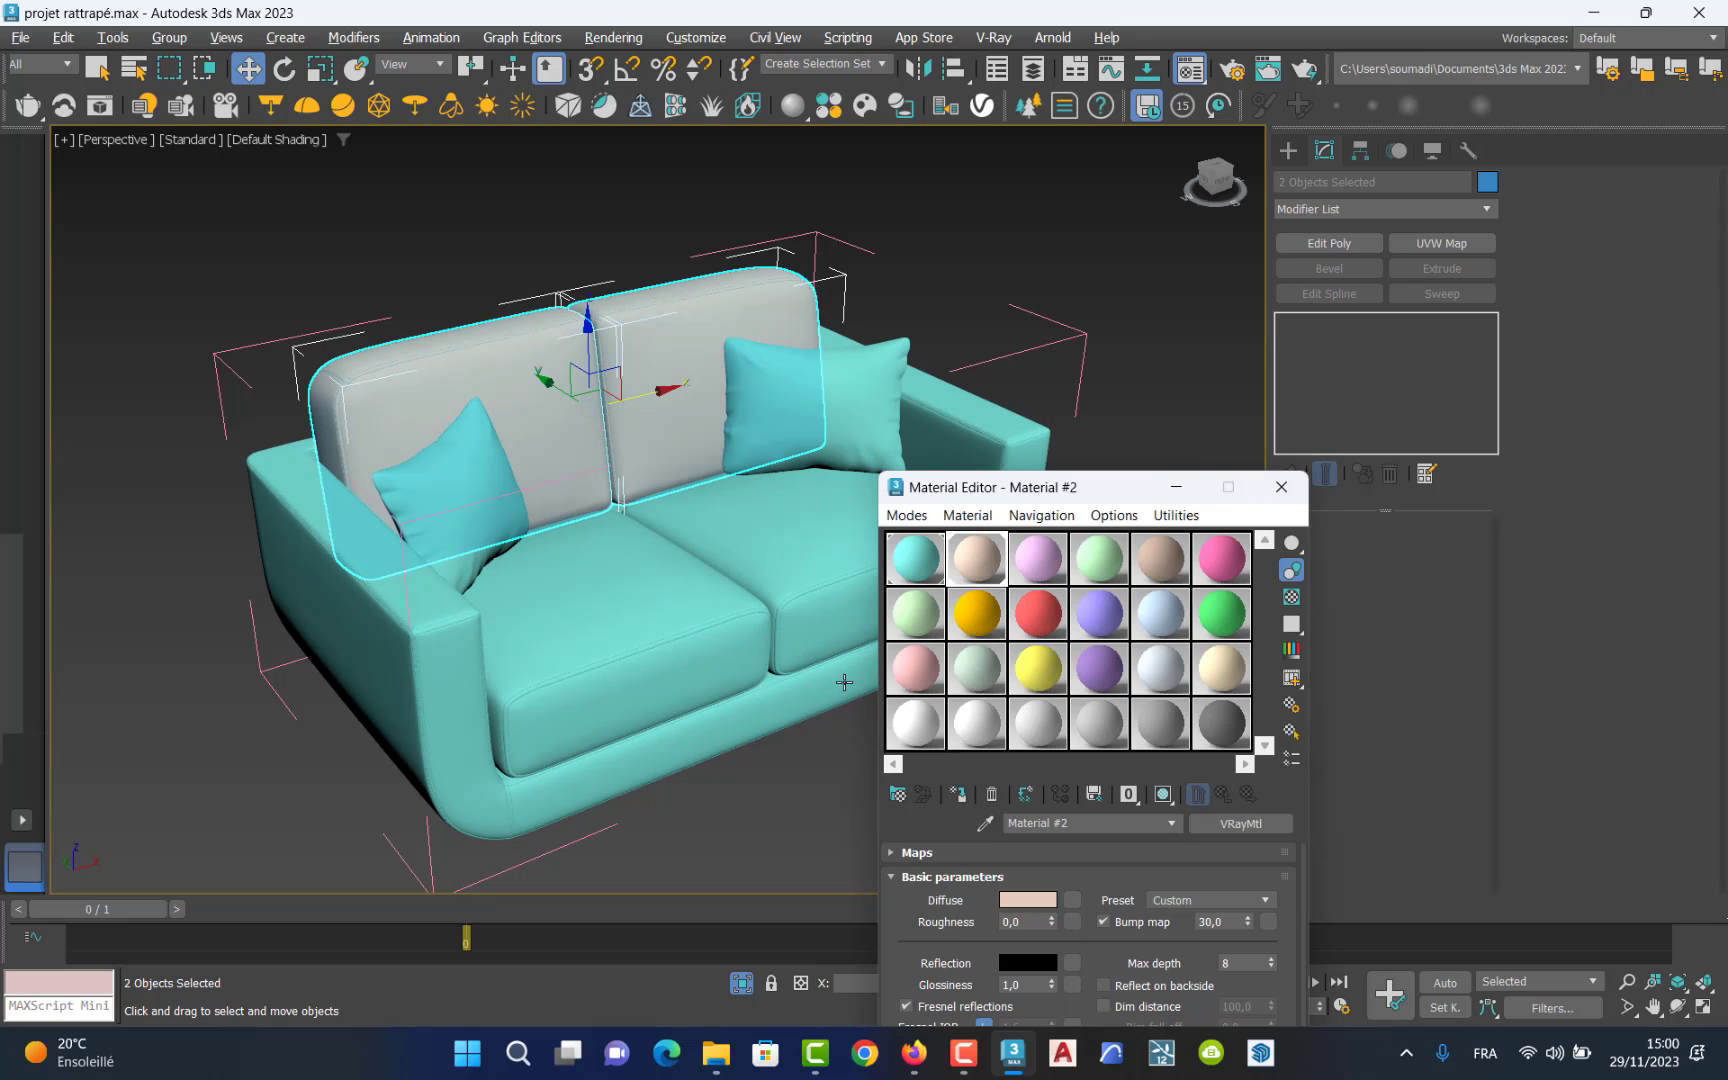
# Assign the light purple Material #3 to both seat cushions.
pyautogui.click(700, 632)
pyautogui.keyDown('ctrl'); pyautogui.click(743, 693); pyautogui.keyUp('ctrl')
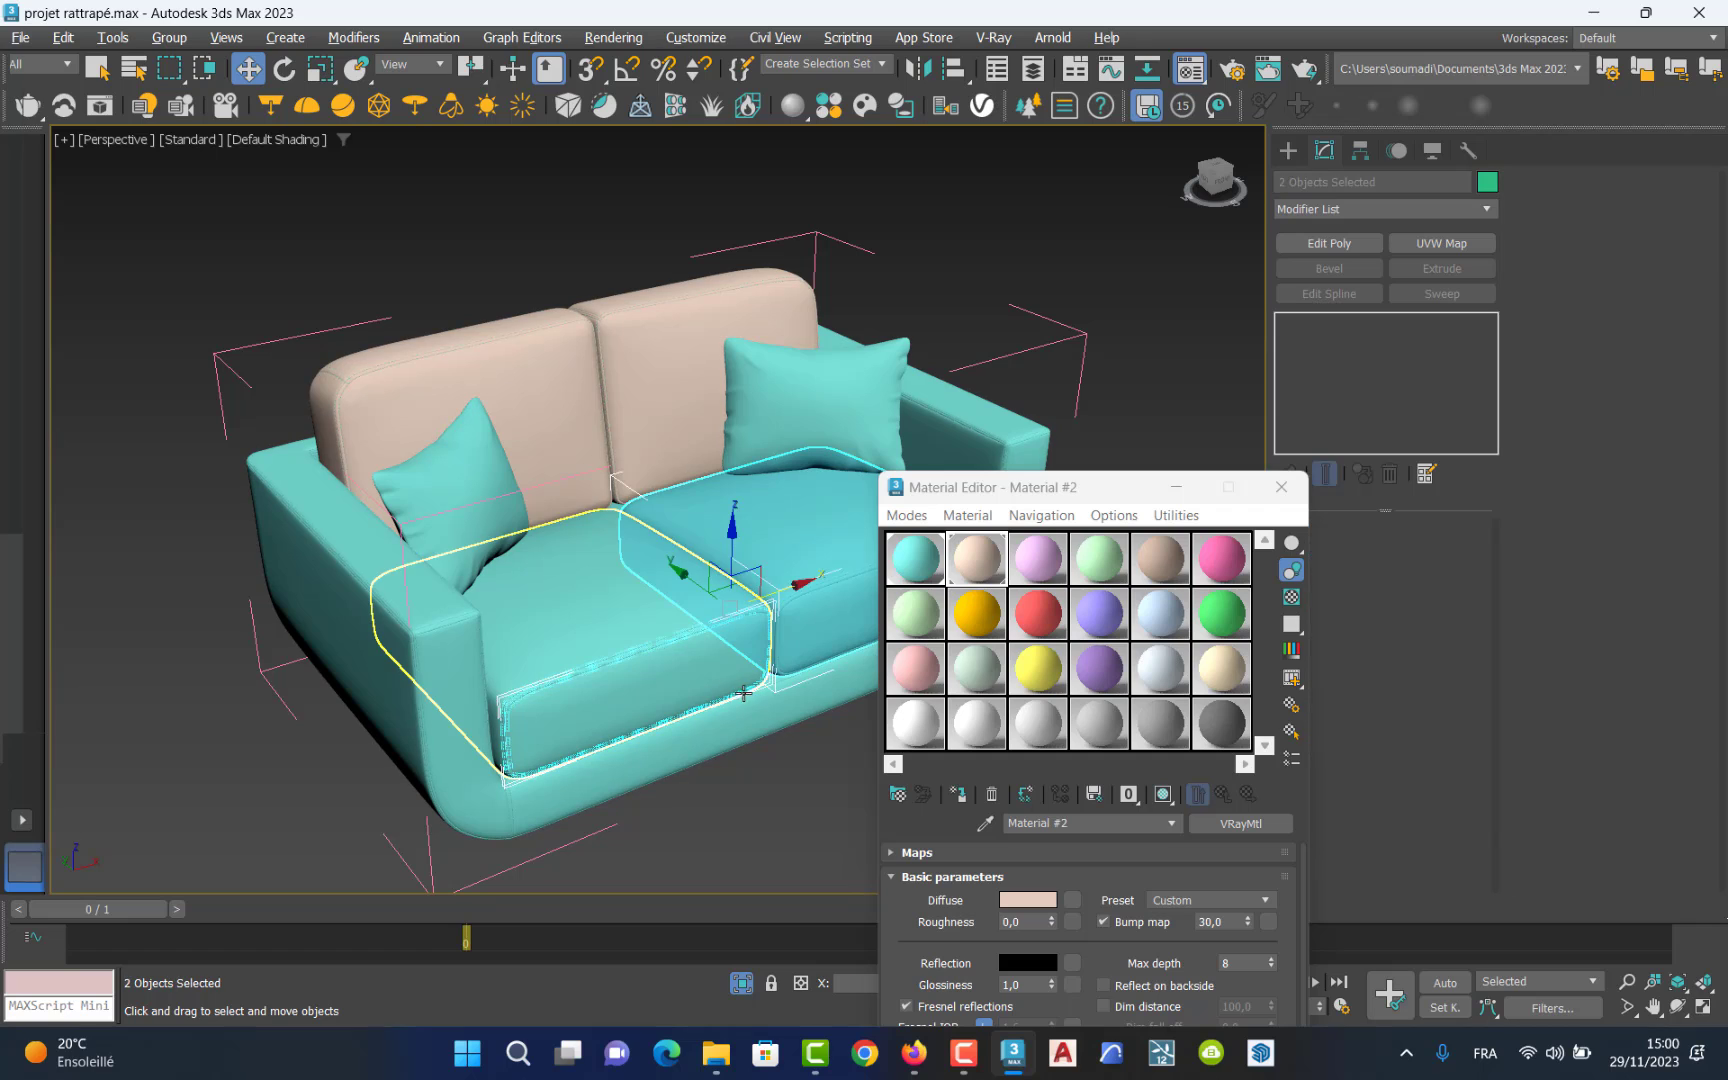
pyautogui.click(661, 600)
pyautogui.keyDown('ctrl'); pyautogui.click(779, 552); pyautogui.keyUp('ctrl')
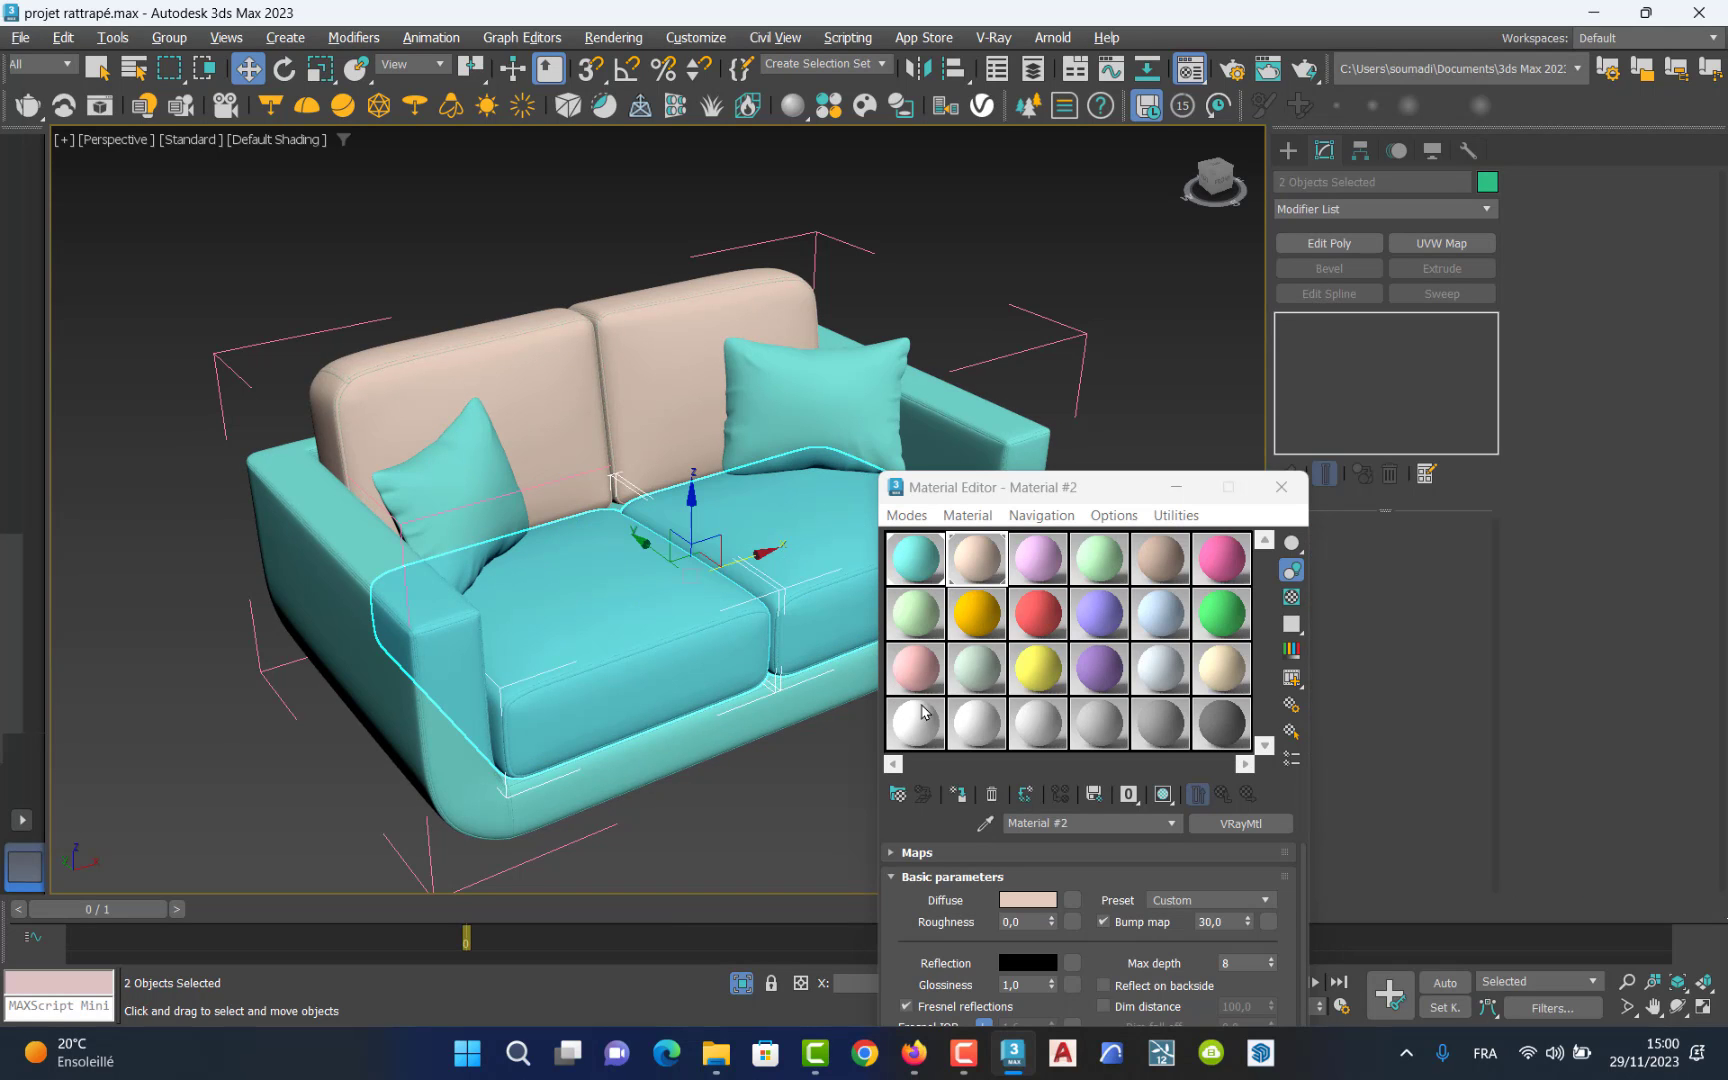
pyautogui.click(1040, 570)
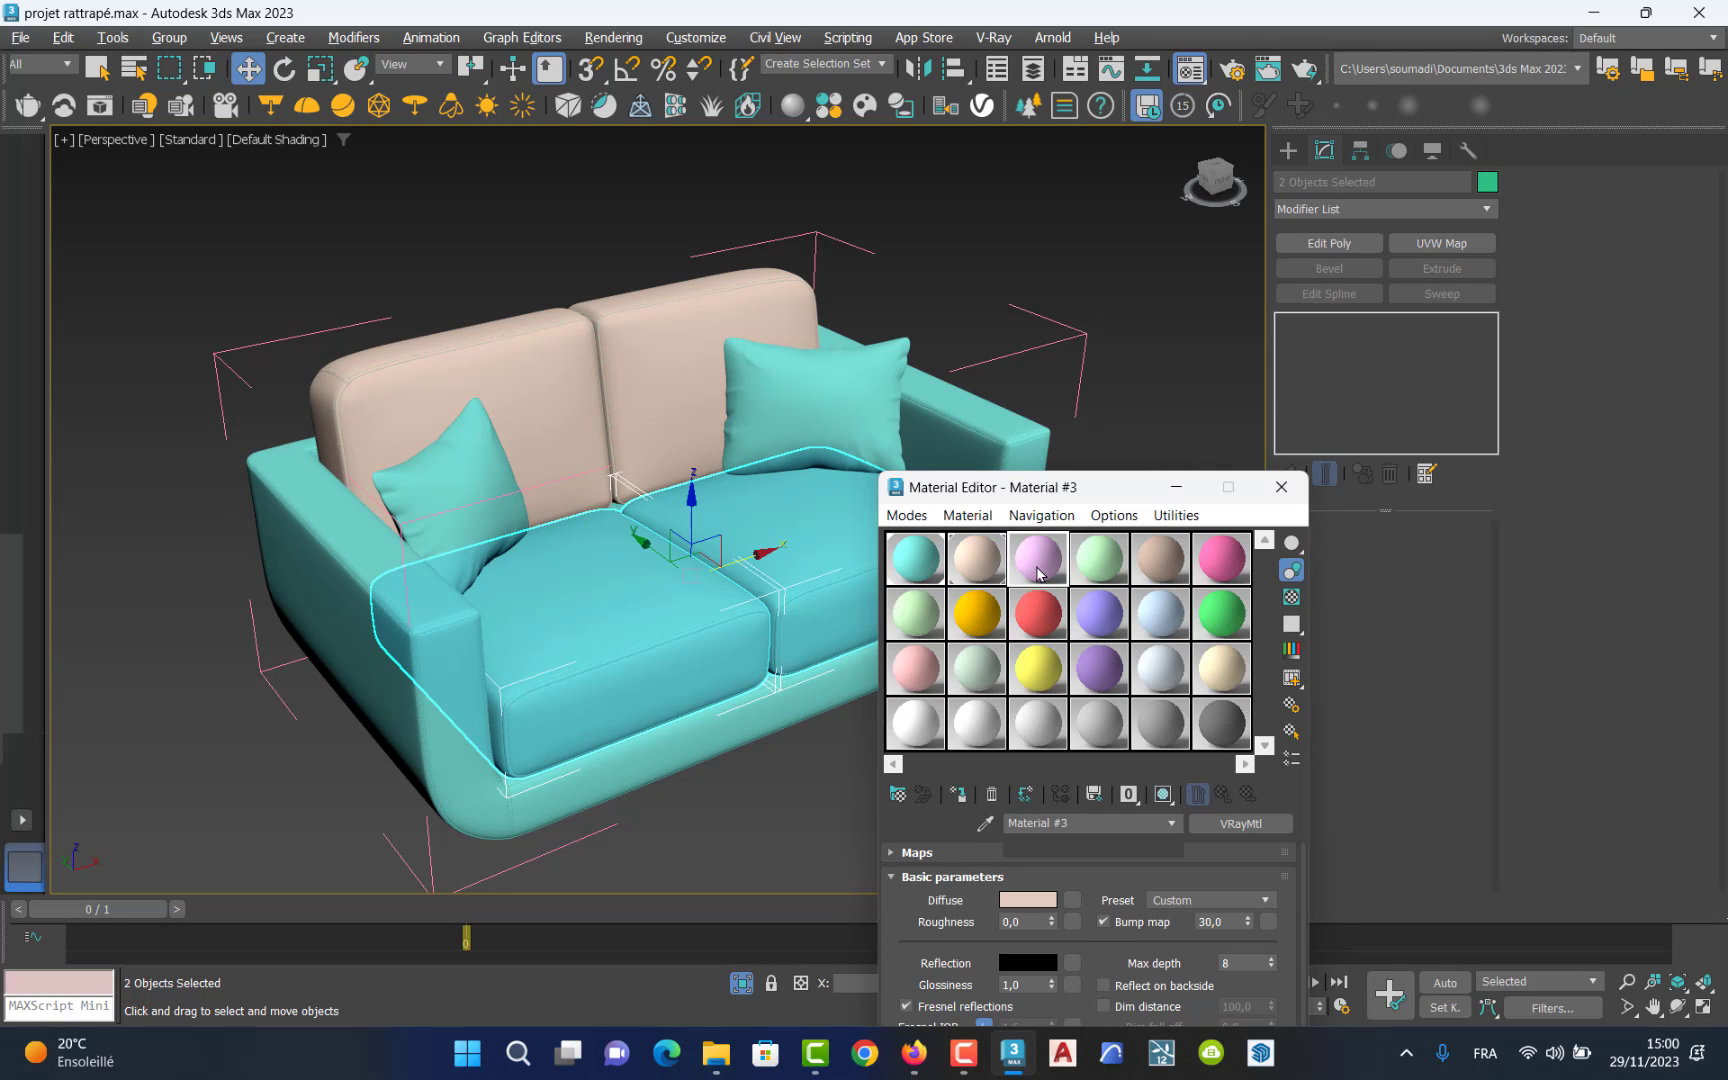
pyautogui.click(957, 794)
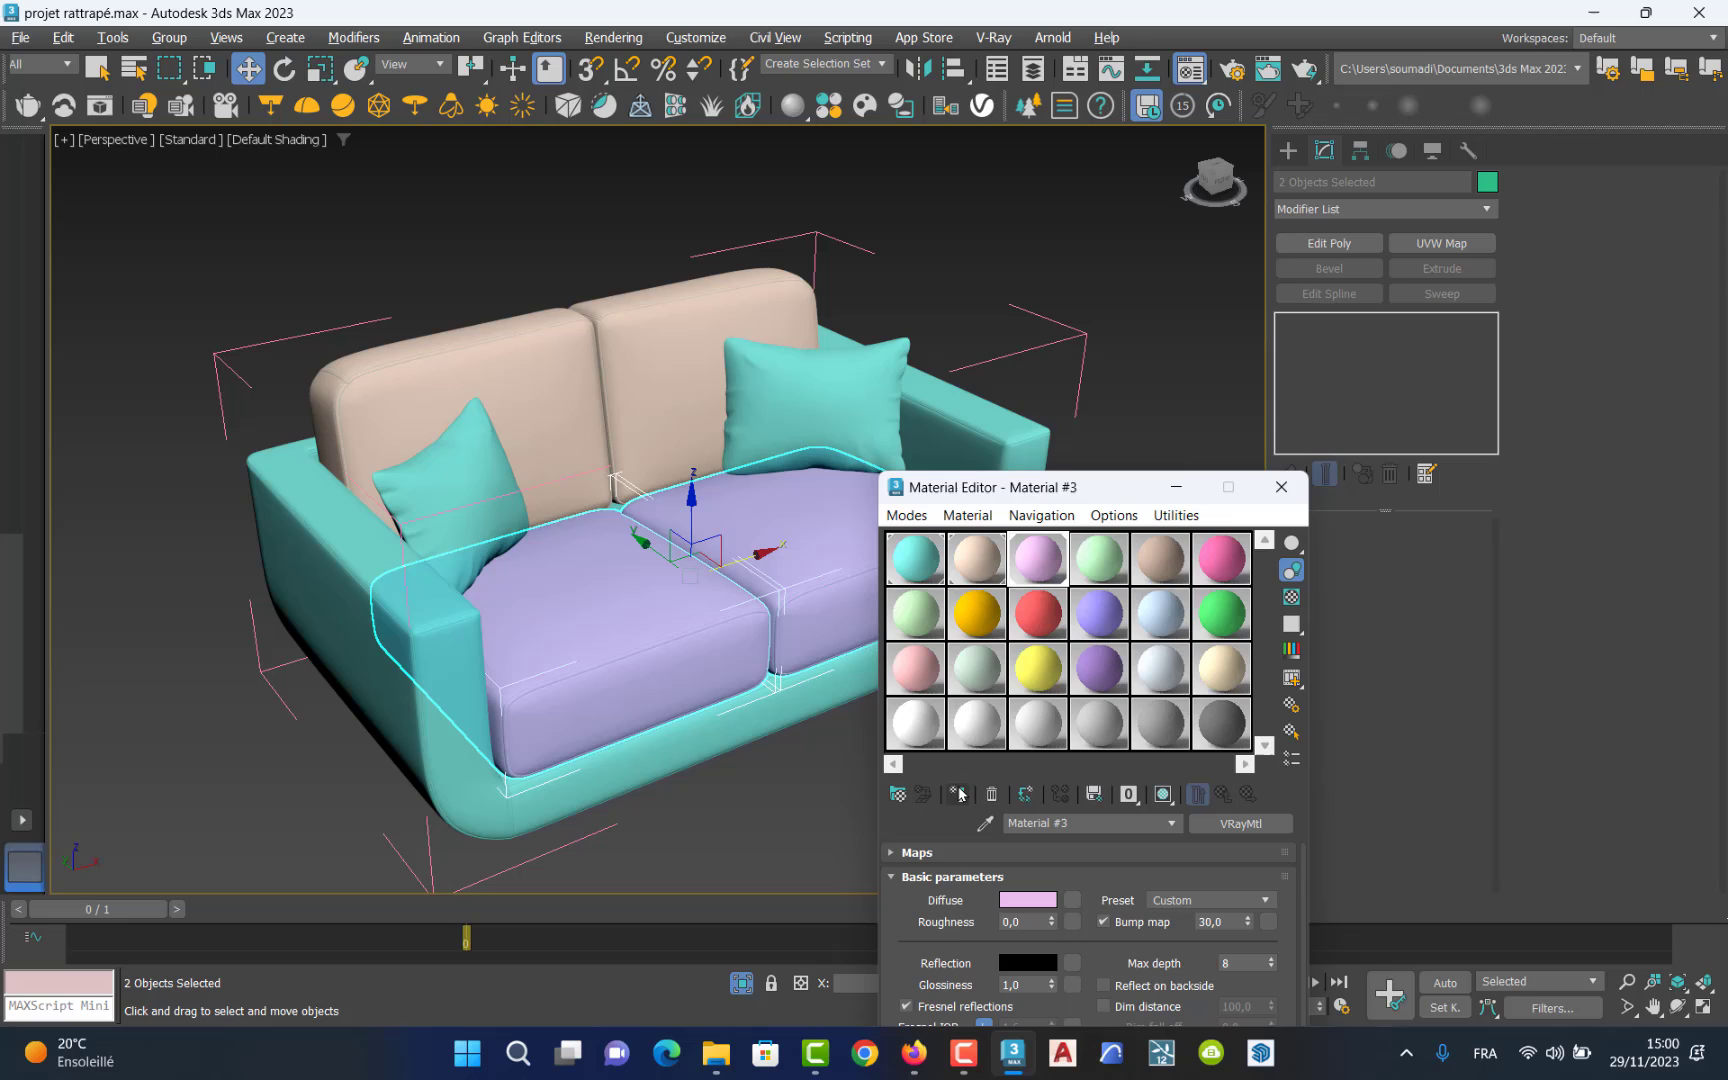
# Assign the beige Material #2 to the sofa's frame with armrests and its seam trim.
pyautogui.click(450, 628)
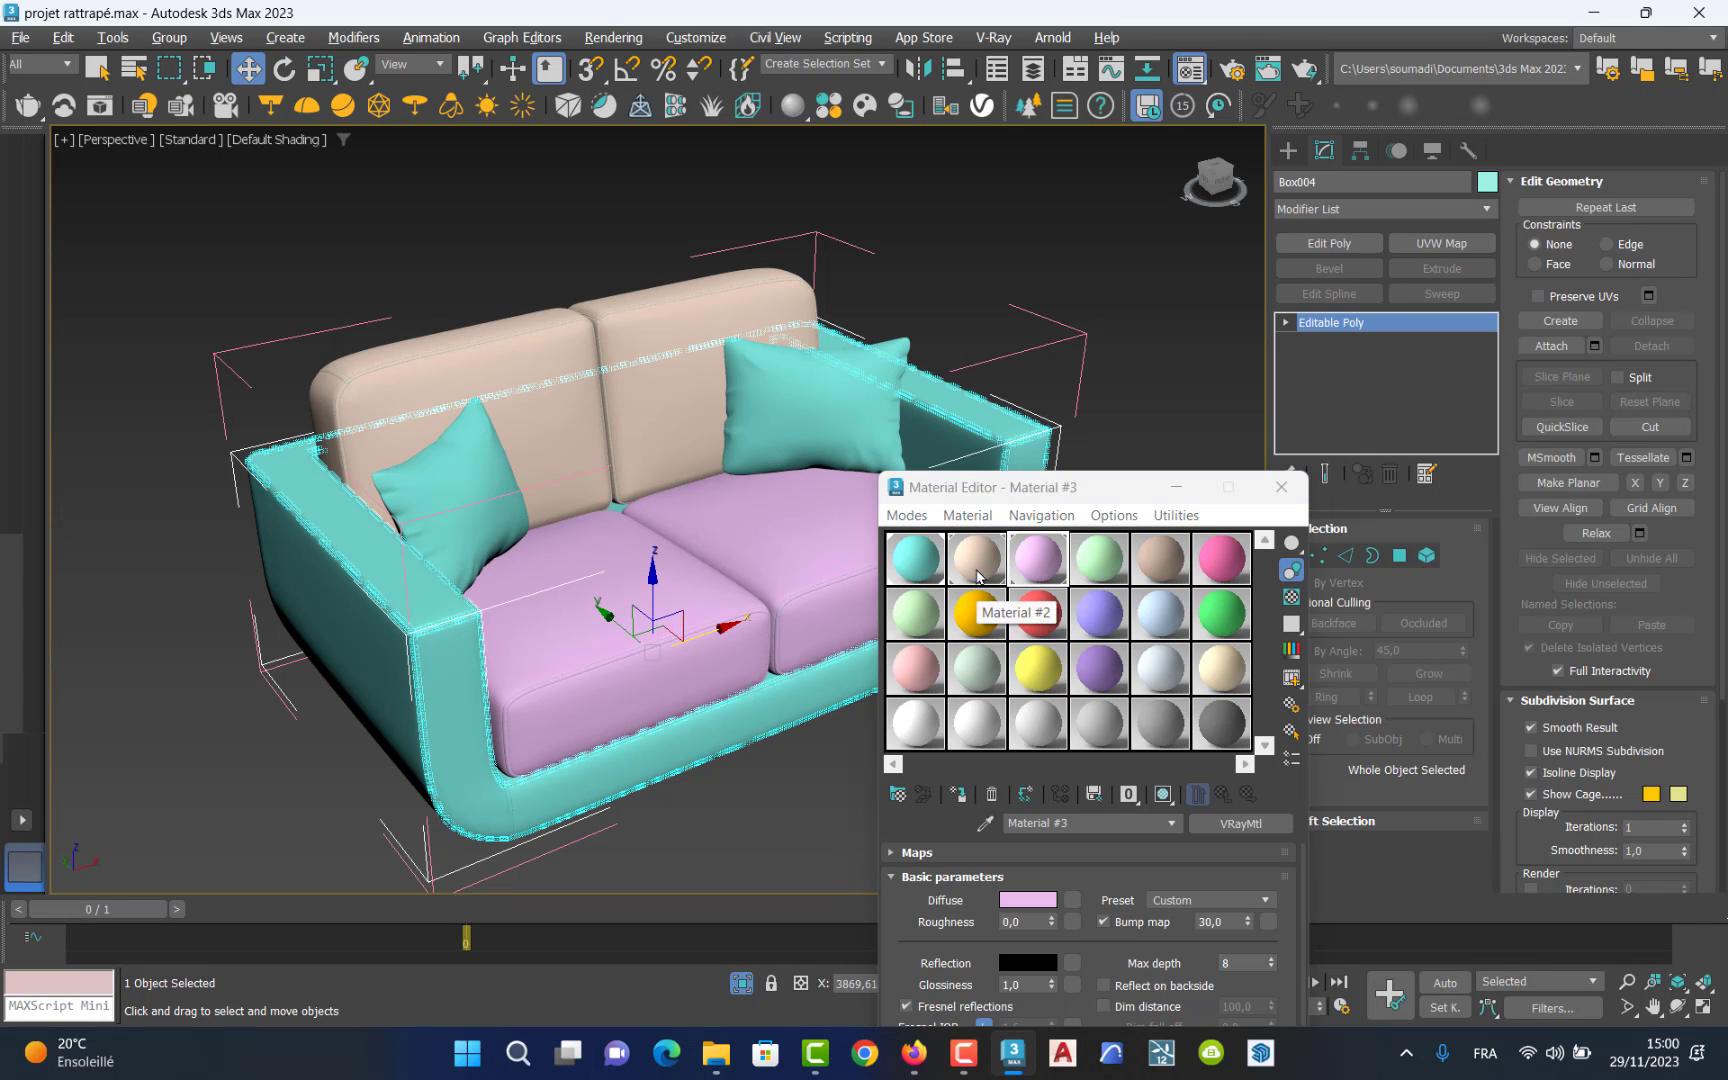
pyautogui.click(975, 580)
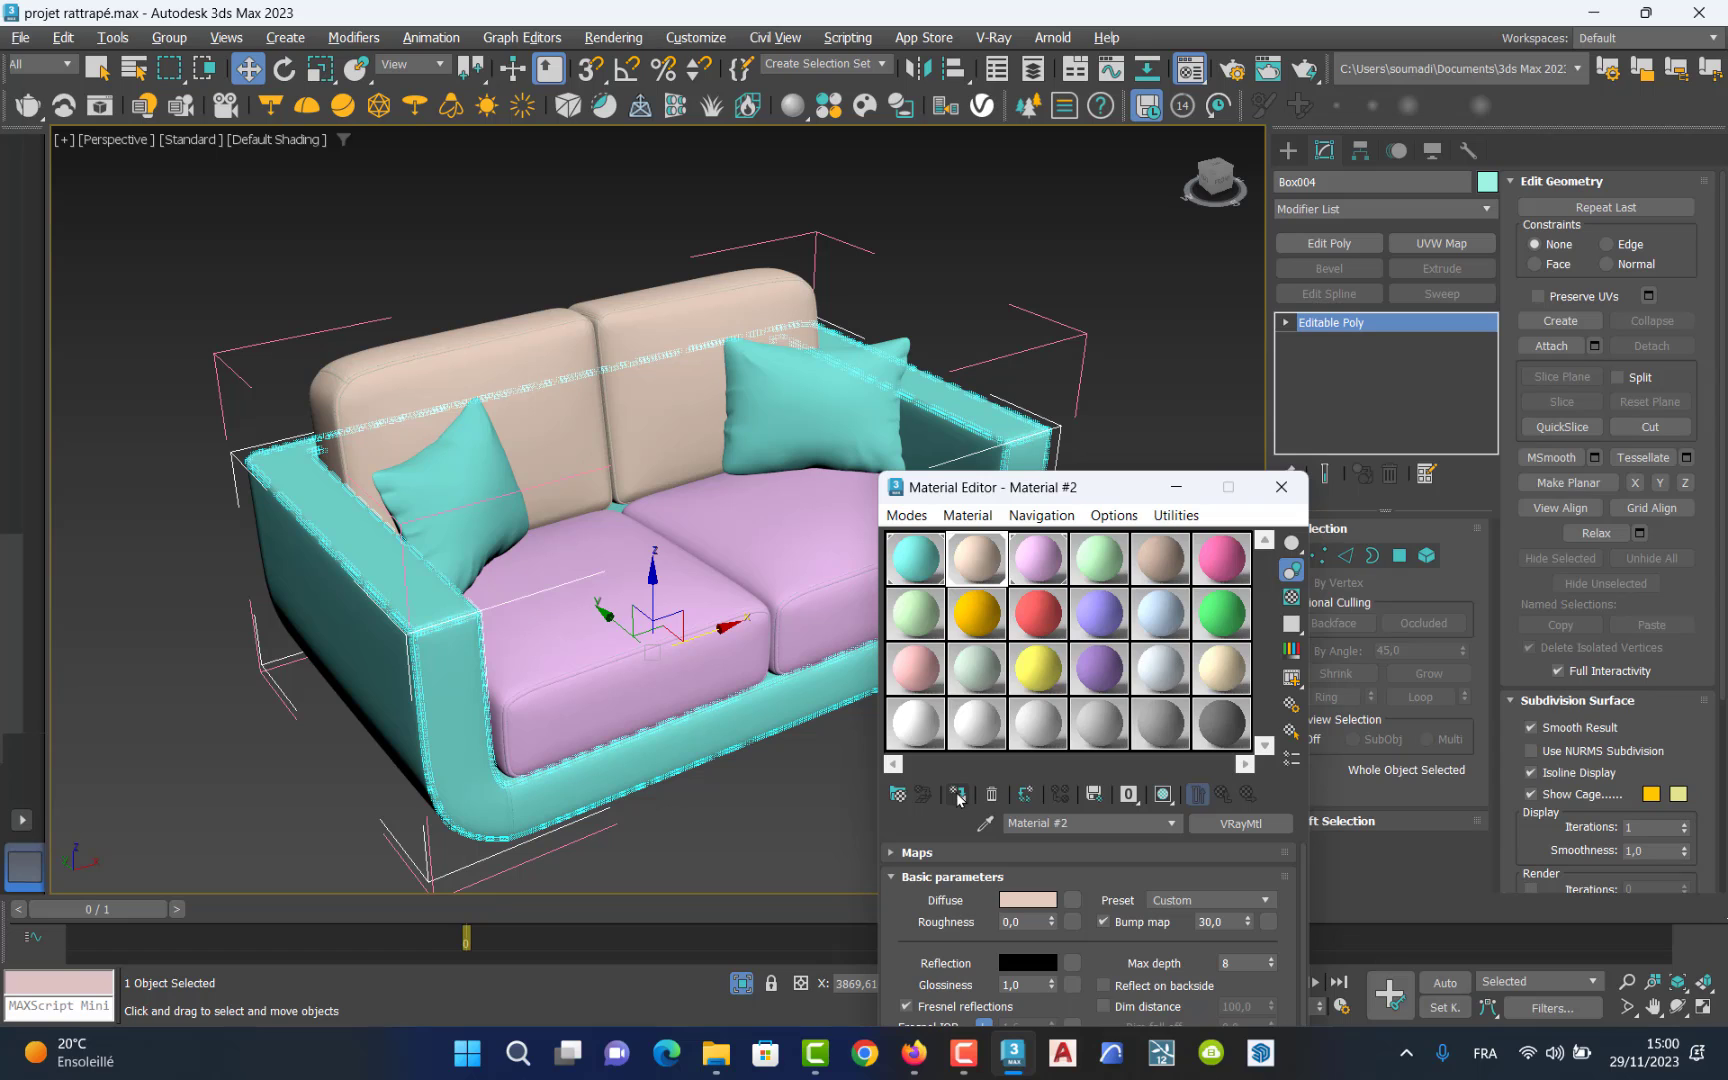
pyautogui.click(768, 799)
pyautogui.click(515, 733)
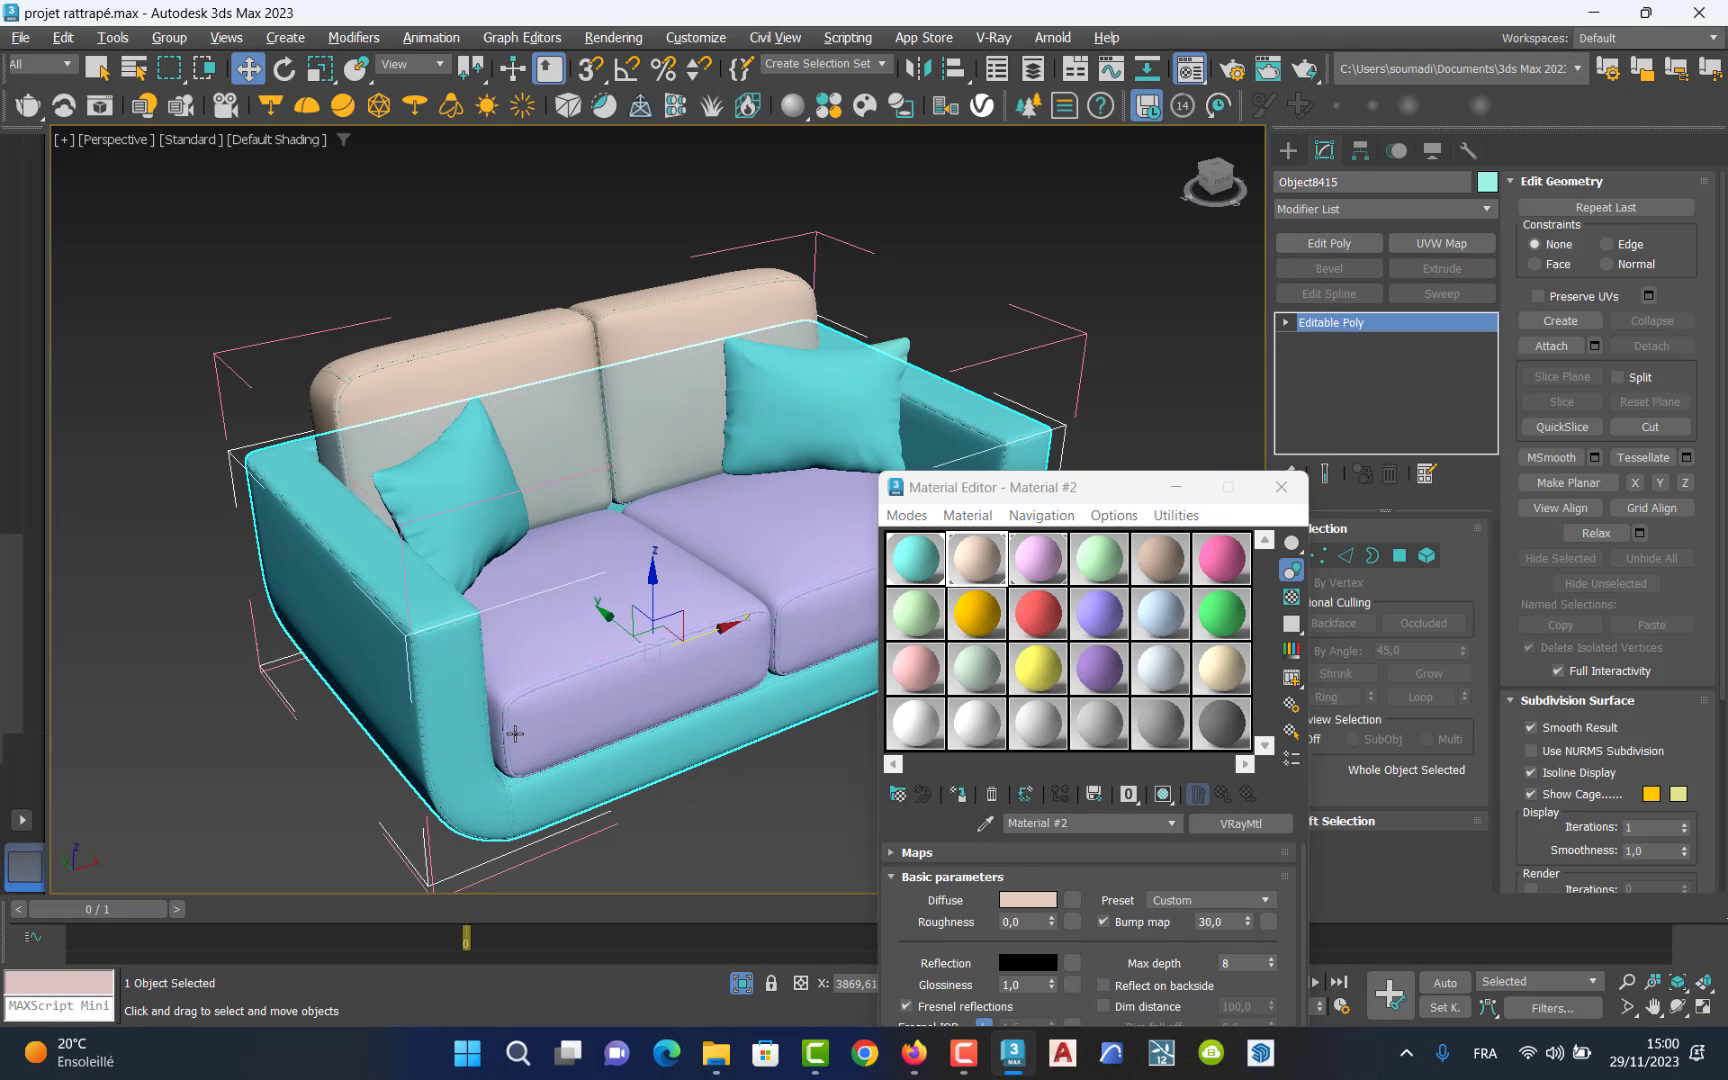
pyautogui.click(957, 794)
pyautogui.click(780, 844)
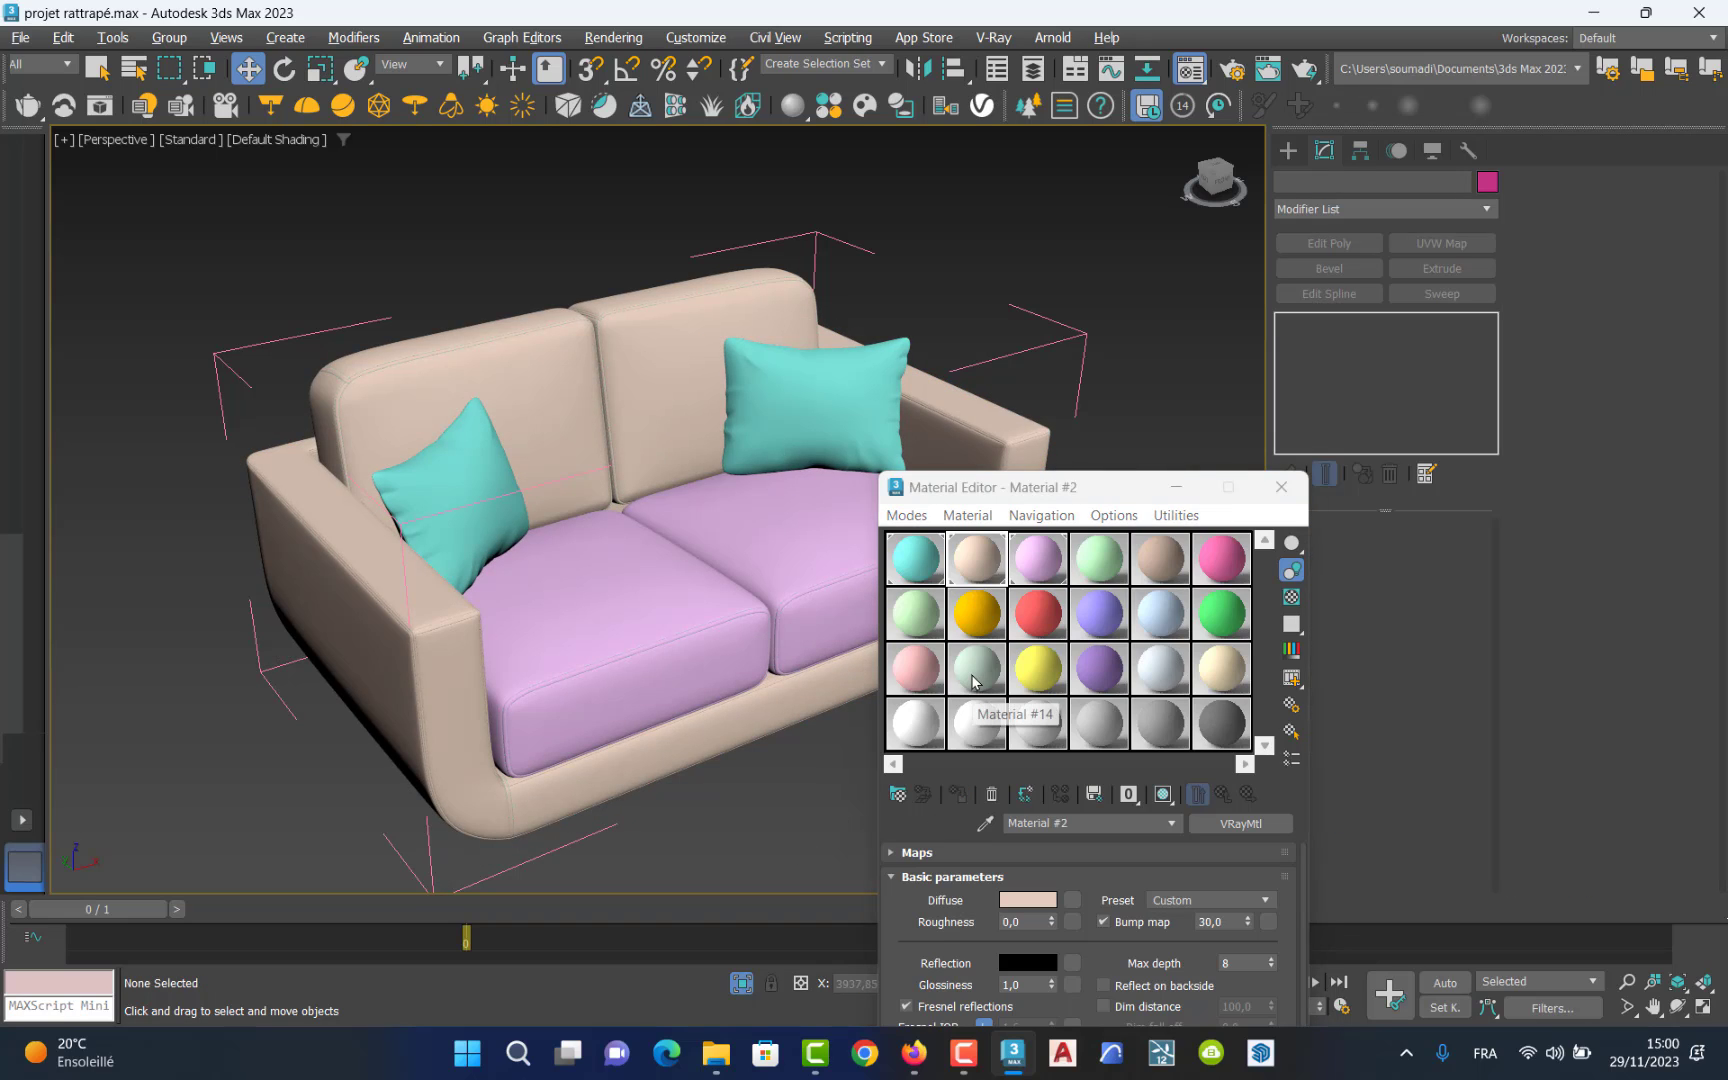
# Change the diffuse color of Material #1 to orange with red 236, green 112 and blue 11.
pyautogui.click(915, 568)
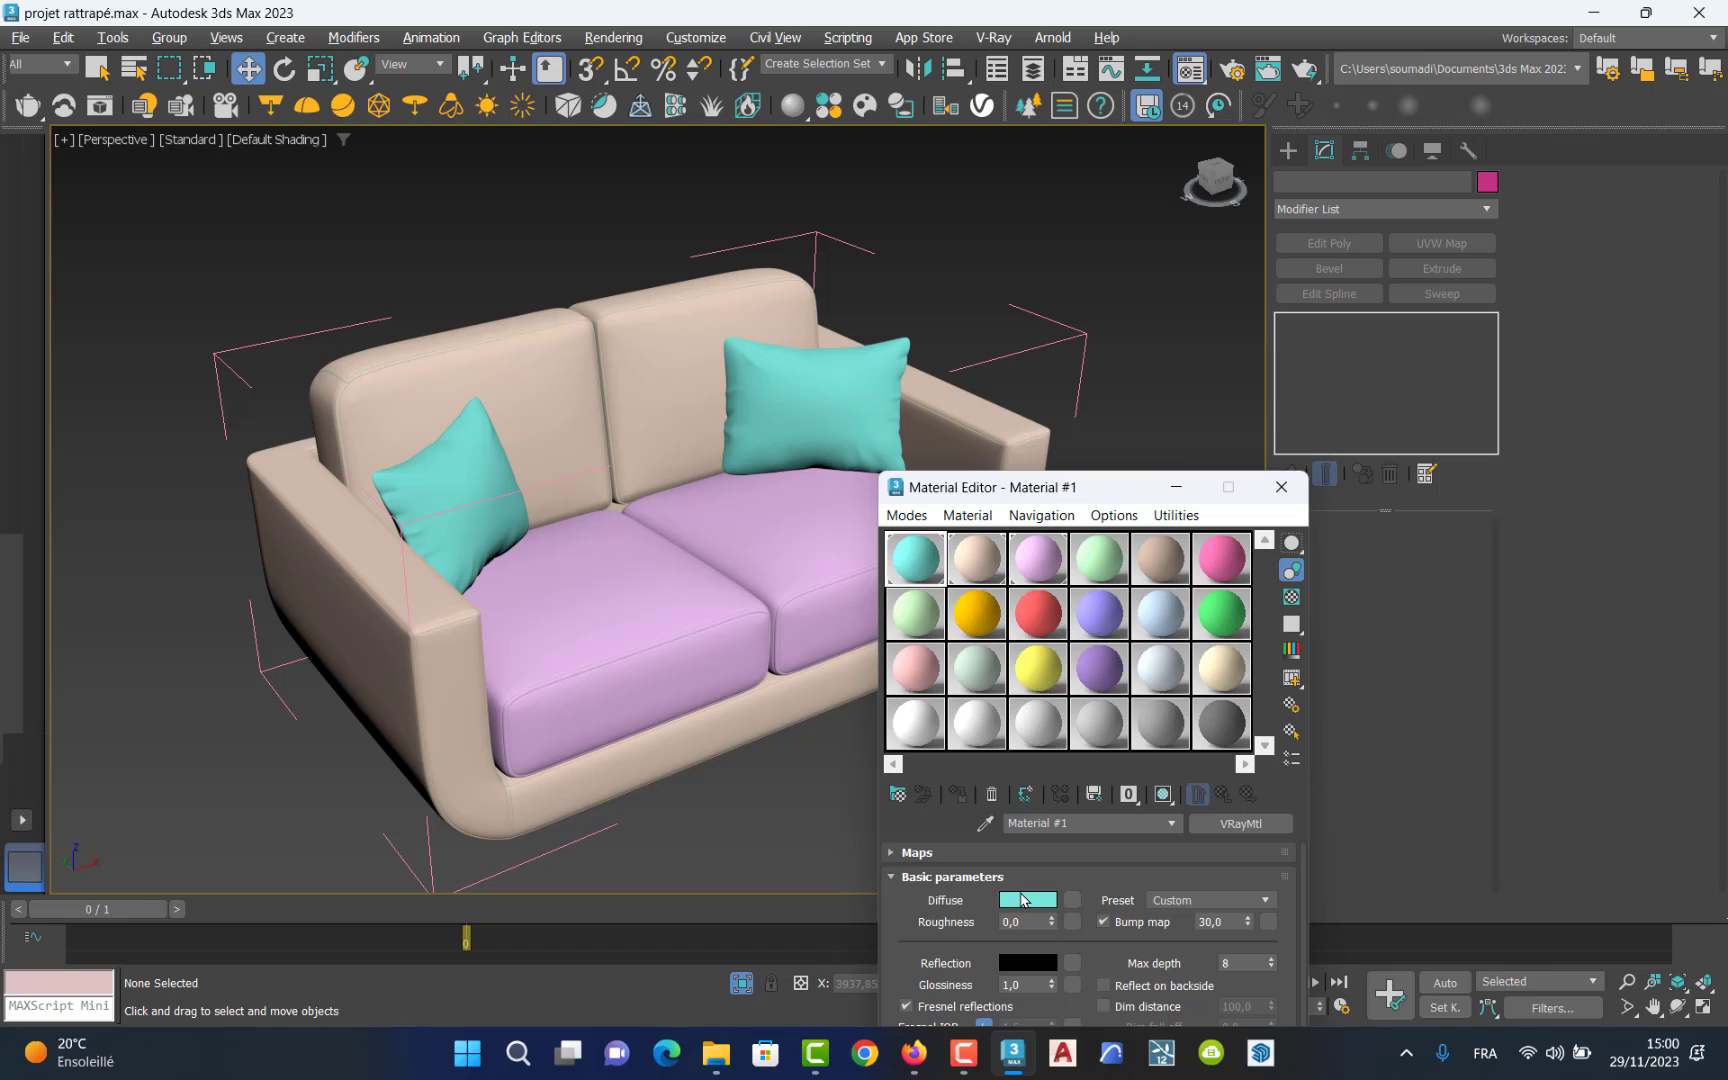
pyautogui.click(1022, 899)
pyautogui.moveTo(781, 620); pyautogui.dragTo(978, 257)
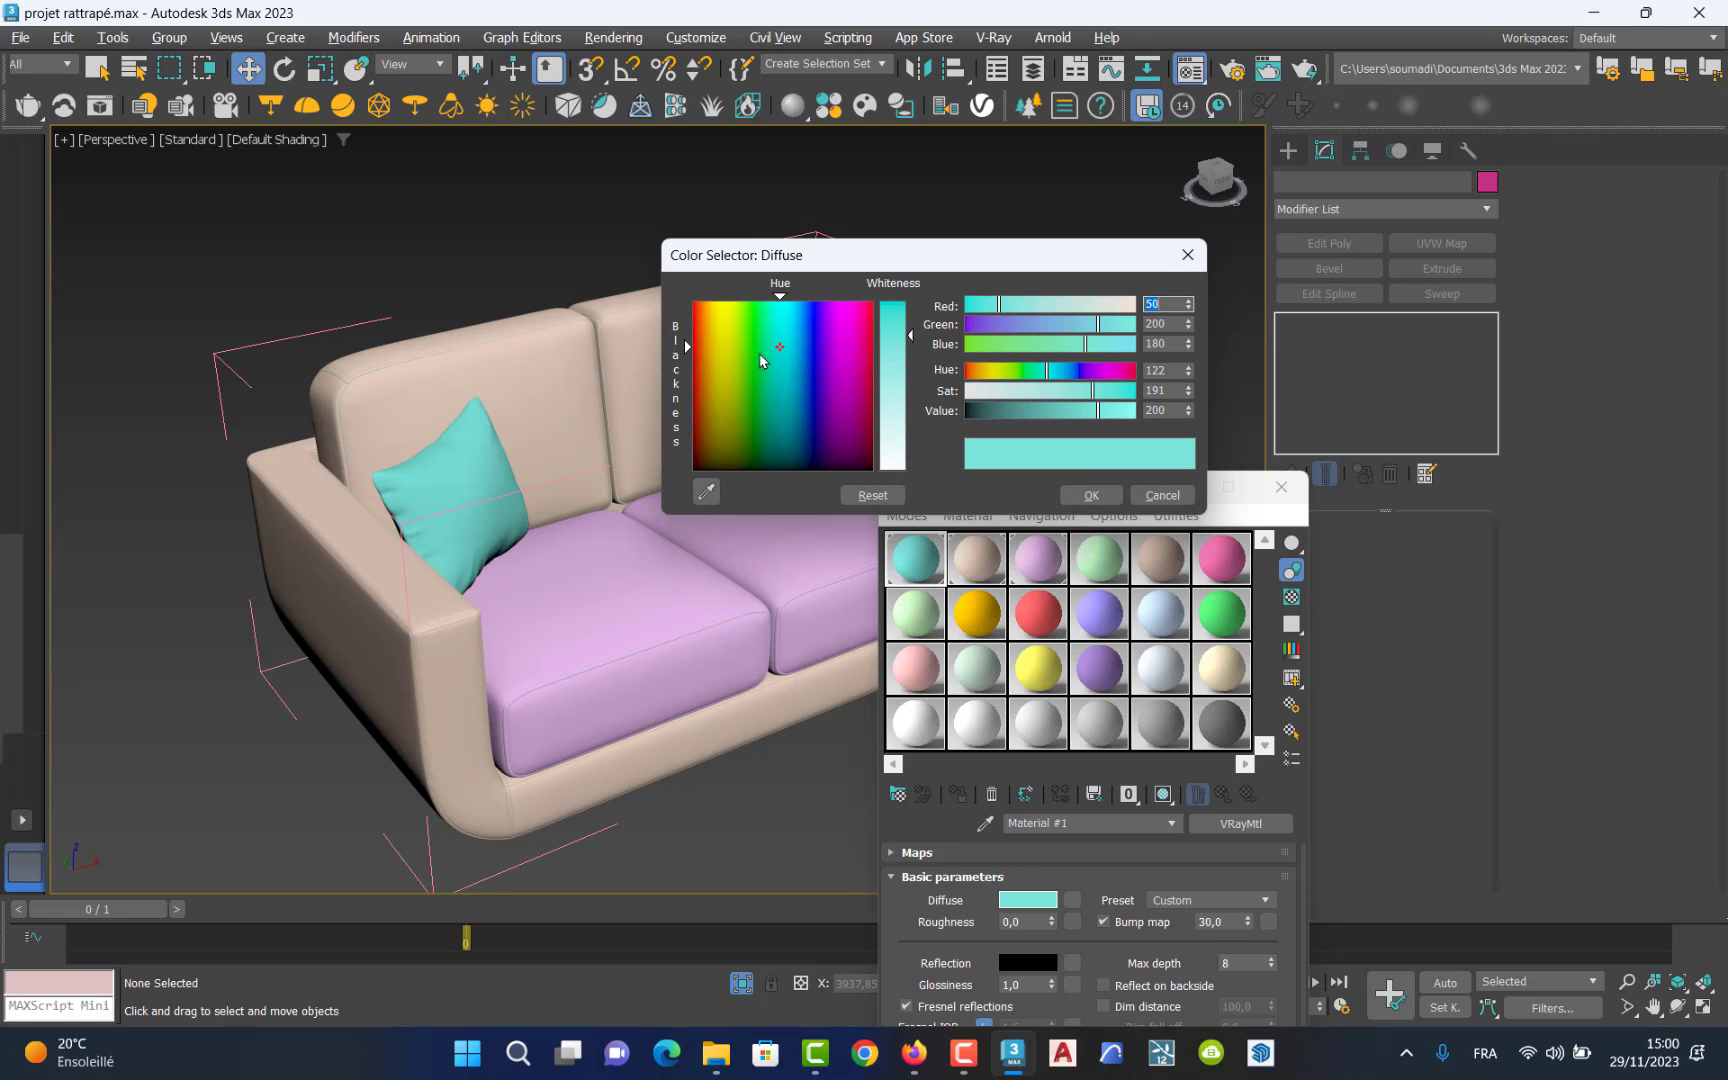
pyautogui.moveTo(733, 362); pyautogui.dragTo(707, 315)
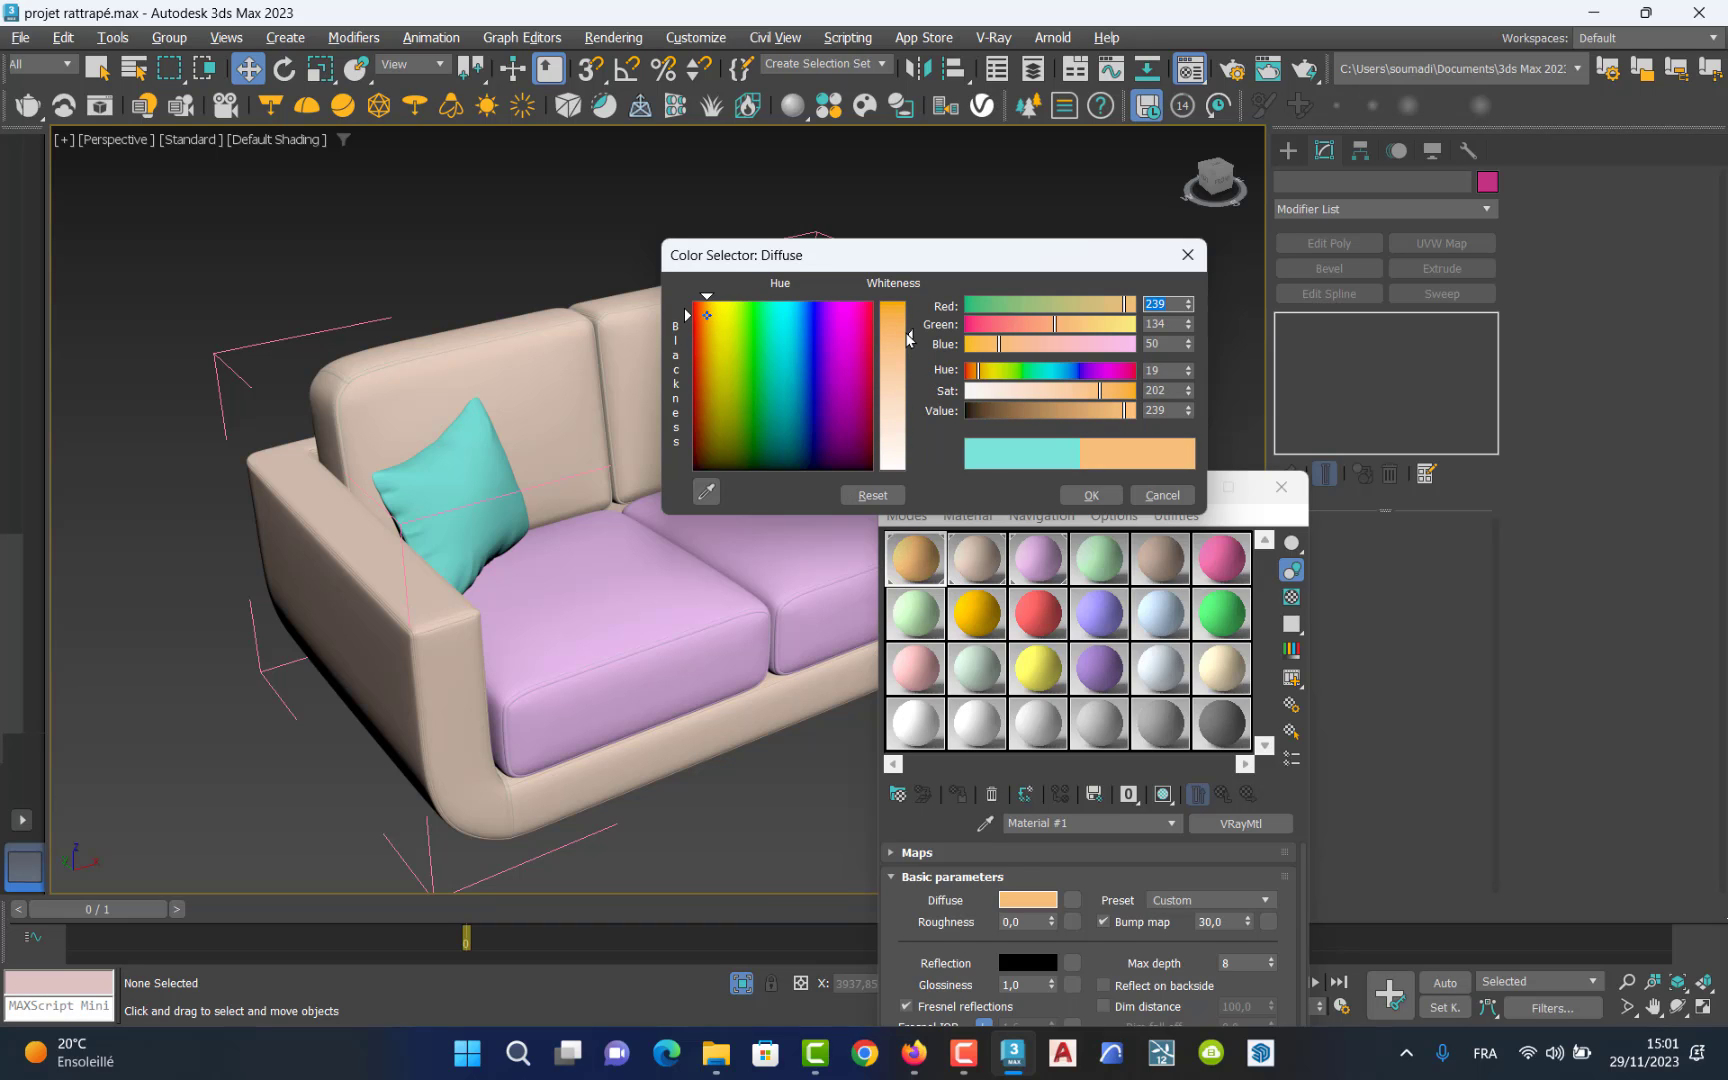
pyautogui.moveTo(908, 338); pyautogui.dragTo(910, 308)
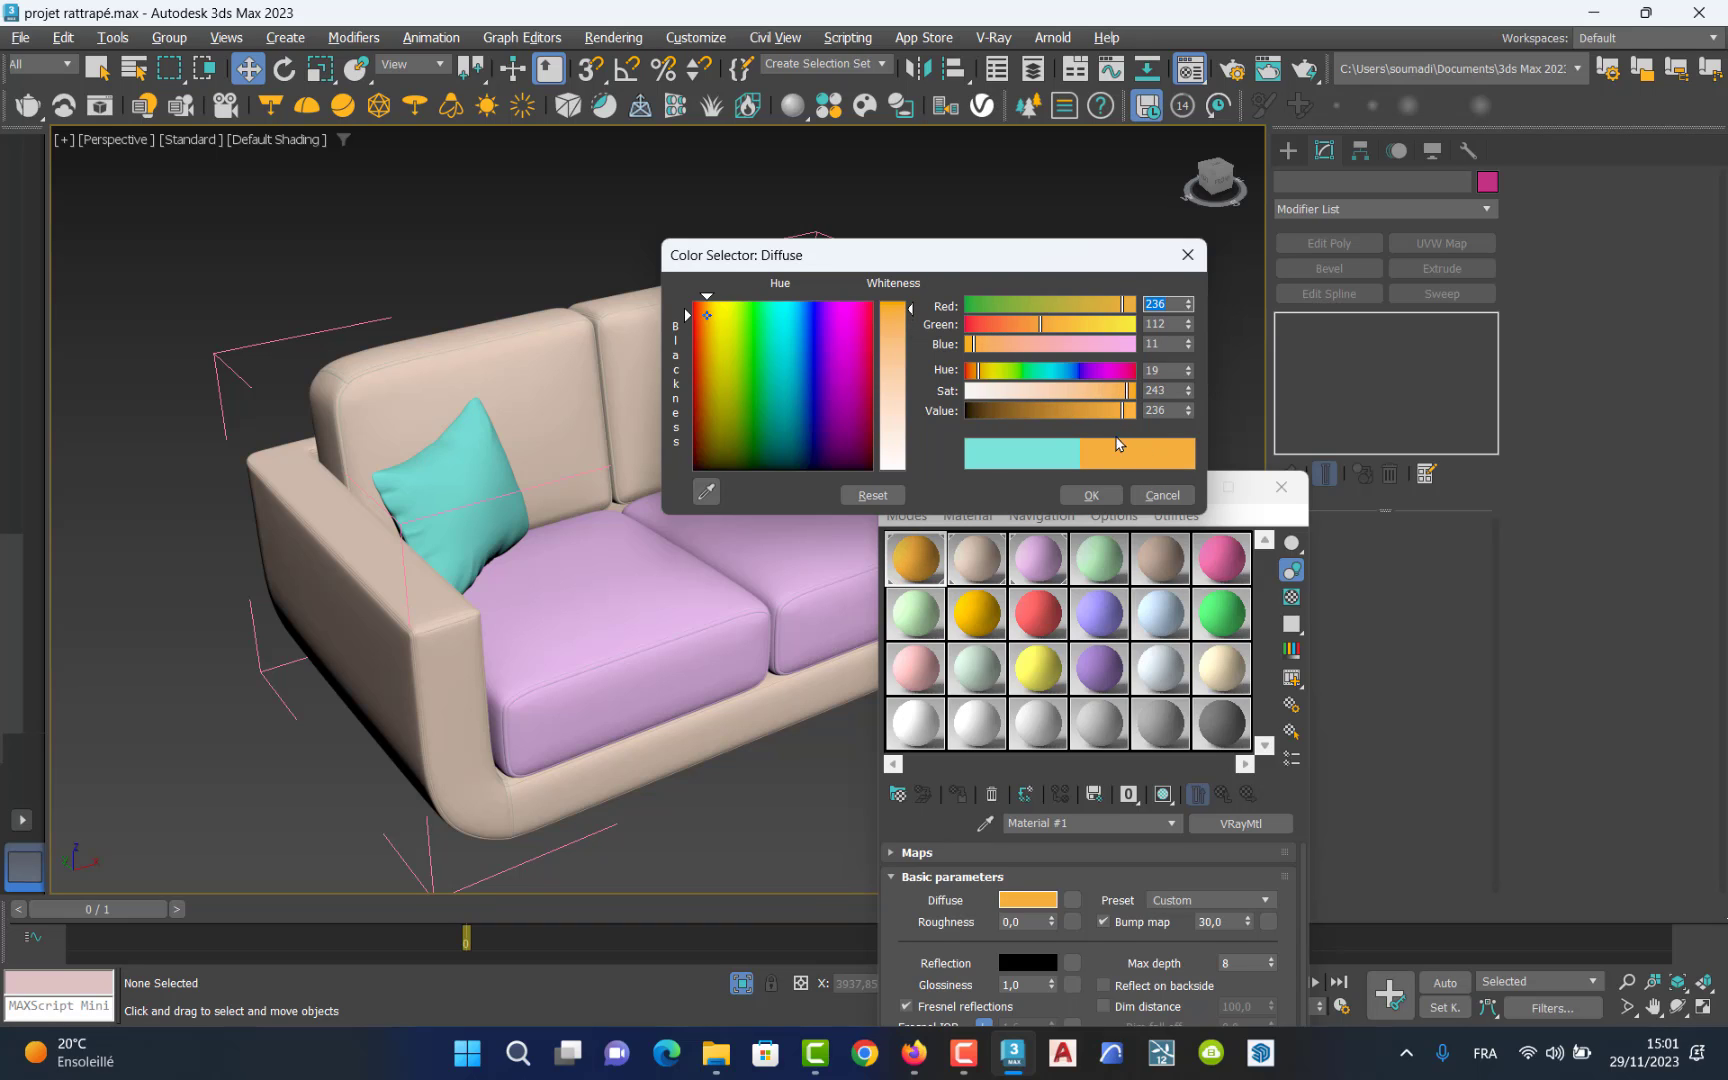
pyautogui.click(1092, 496)
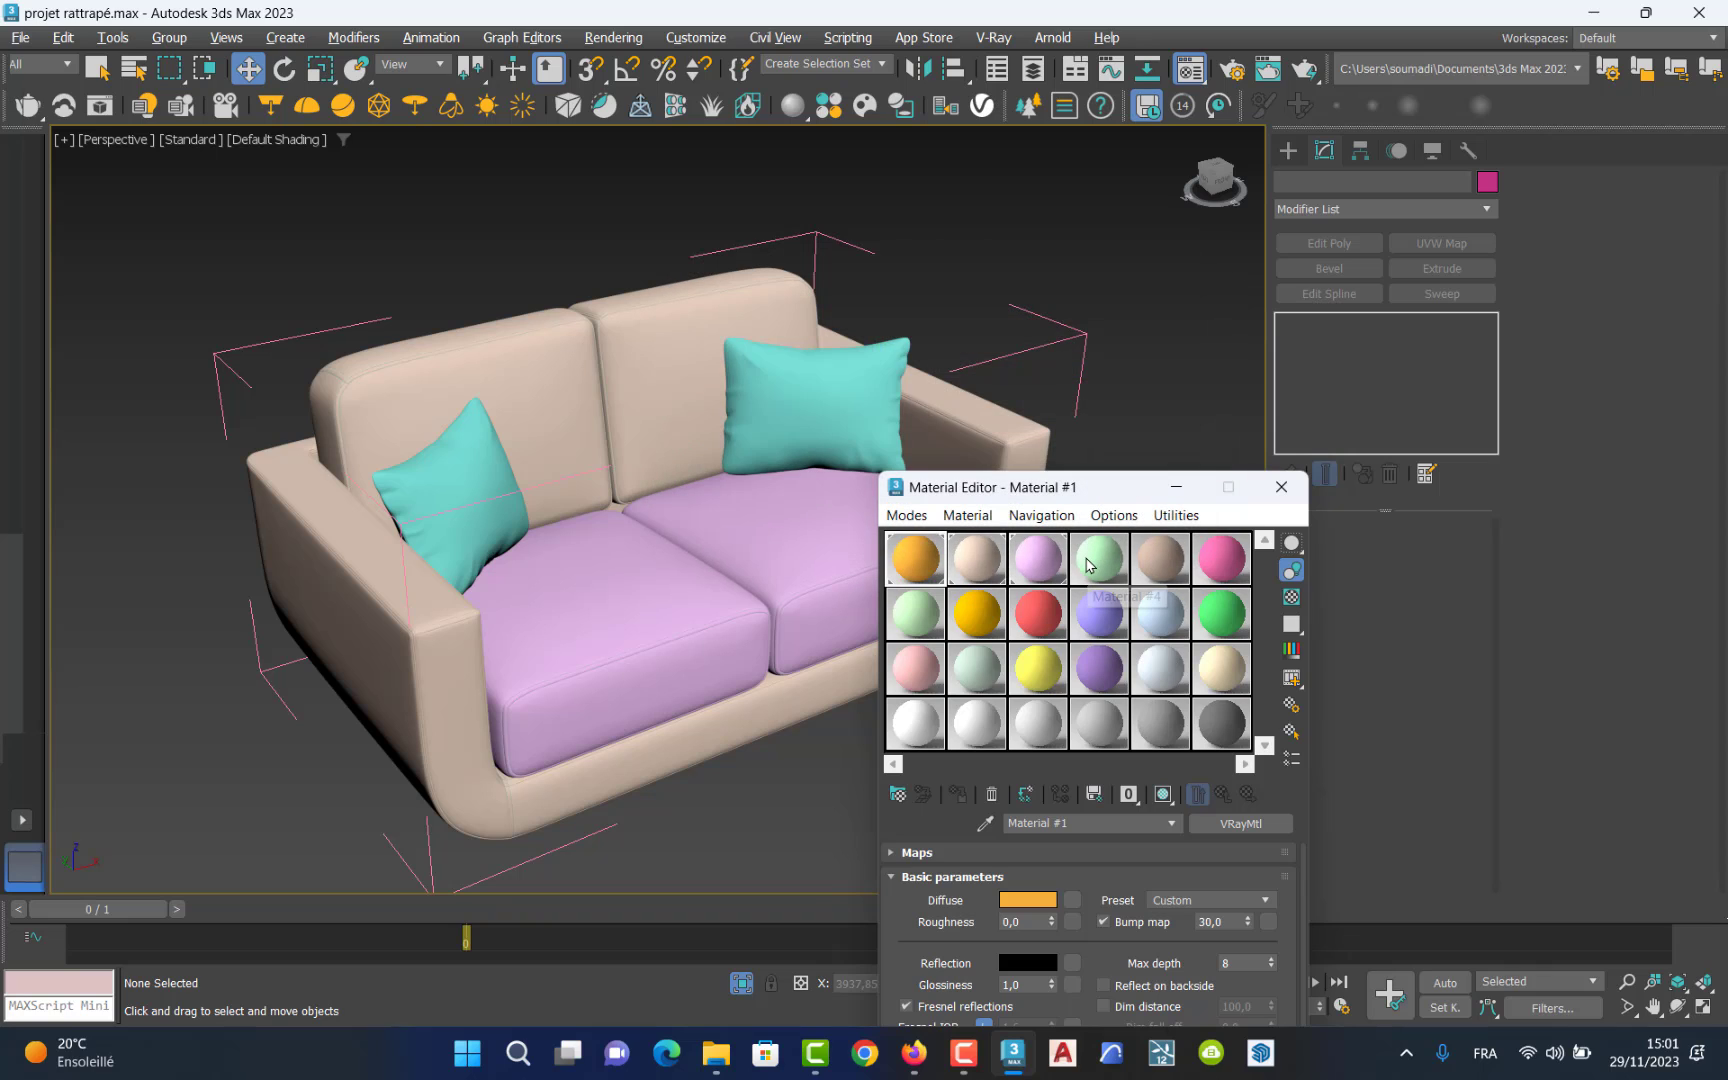
# Try a dark gray reflection color of value 23 on Material #1, and return it to black.
pyautogui.click(1028, 962)
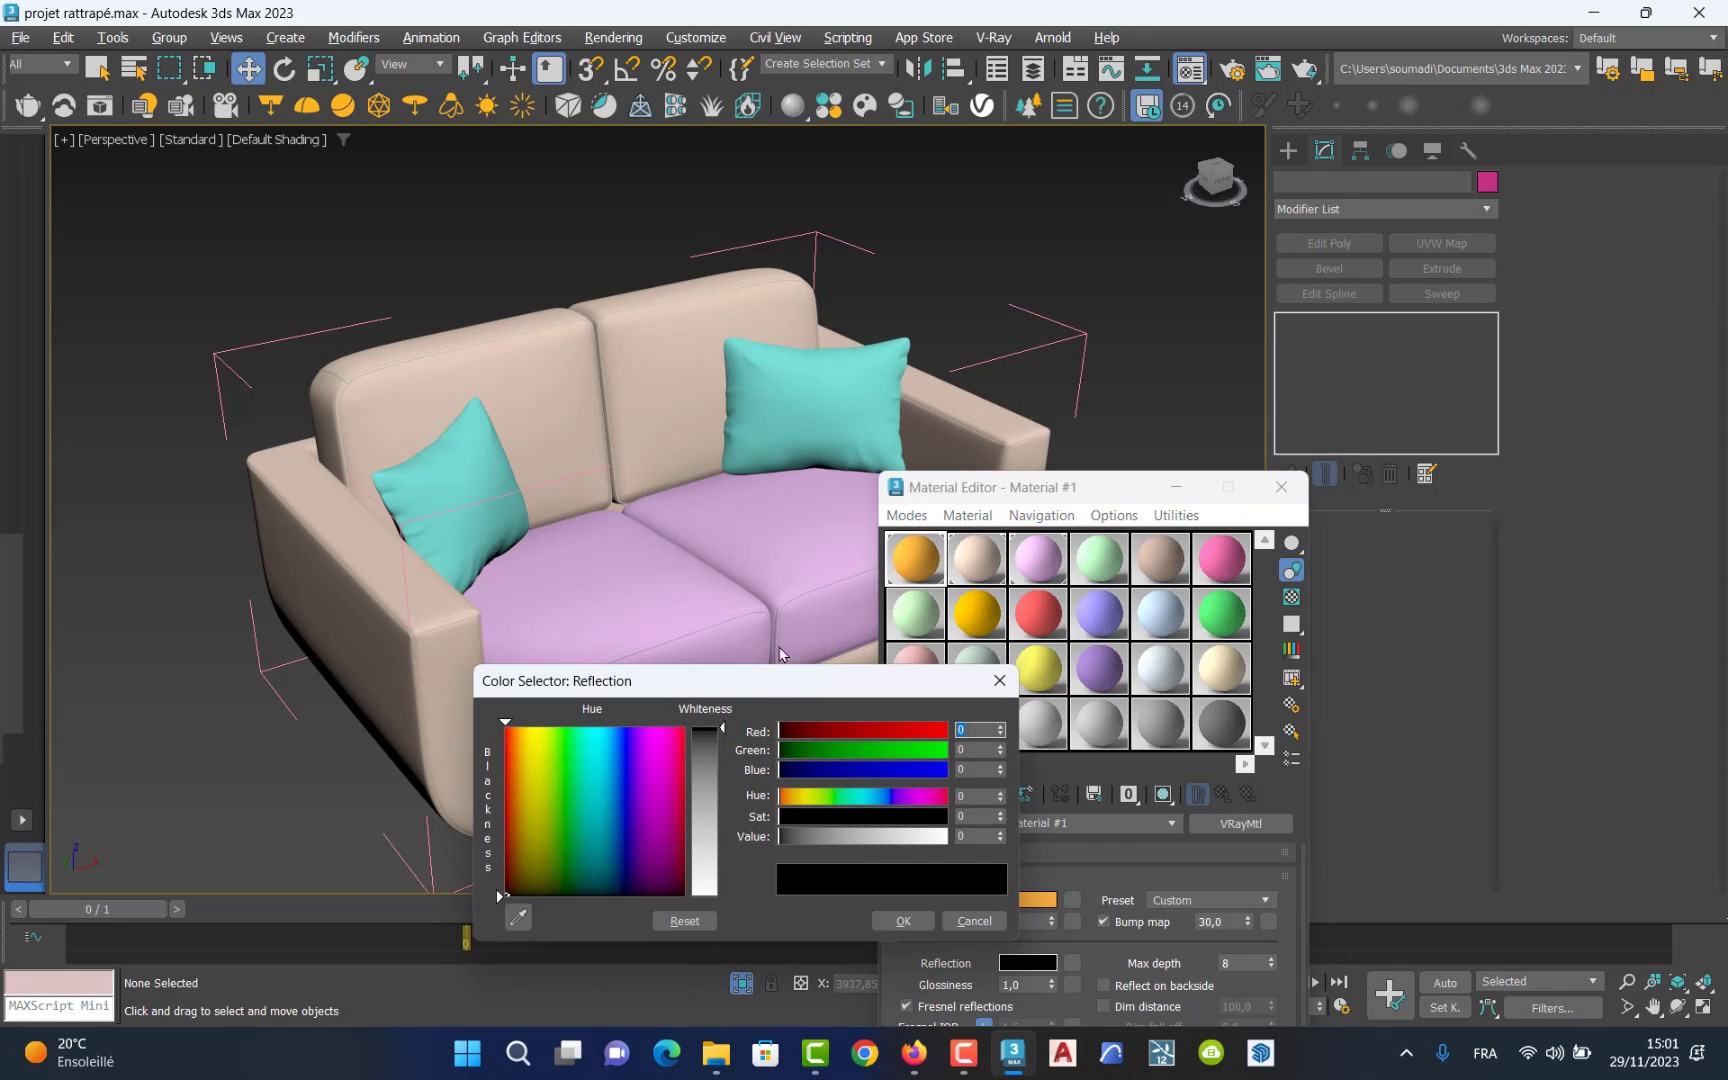
pyautogui.moveTo(771, 686); pyautogui.dragTo(921, 323)
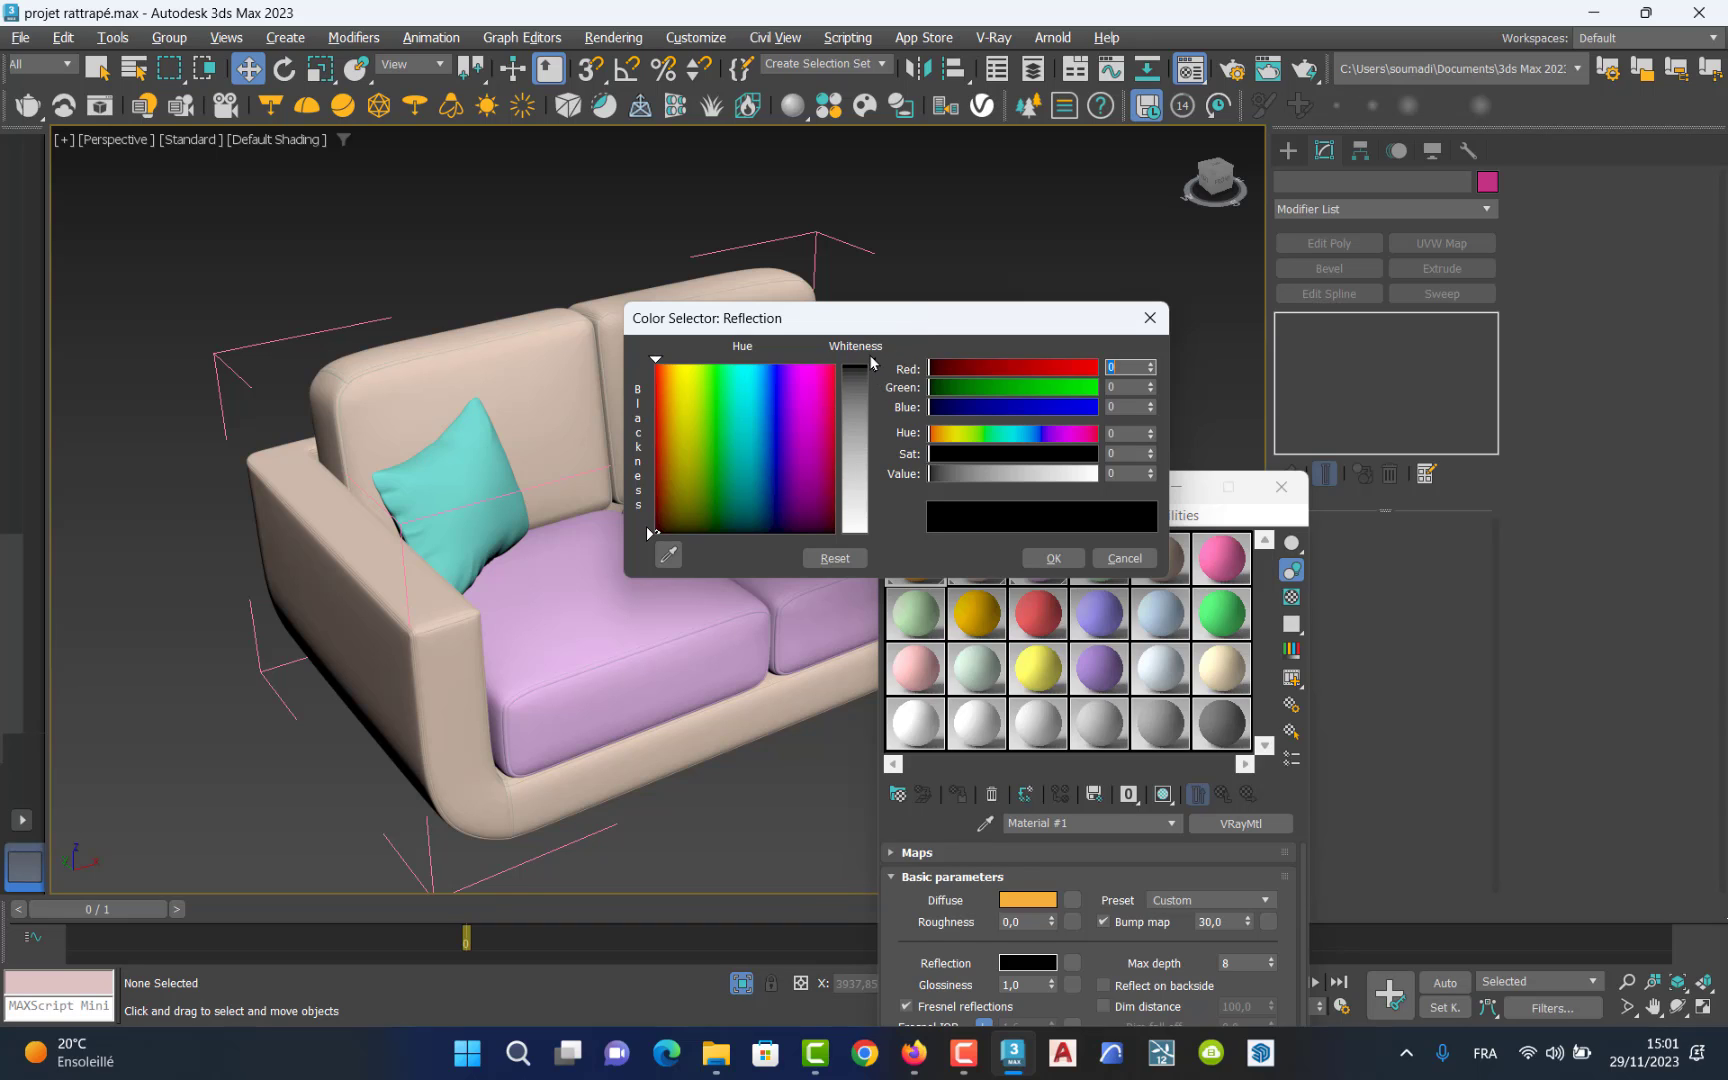
pyautogui.moveTo(873, 367)
pyautogui.mouseDown()
pyautogui.moveTo(874, 537)
pyautogui.moveTo(873, 380)
pyautogui.mouseUp()
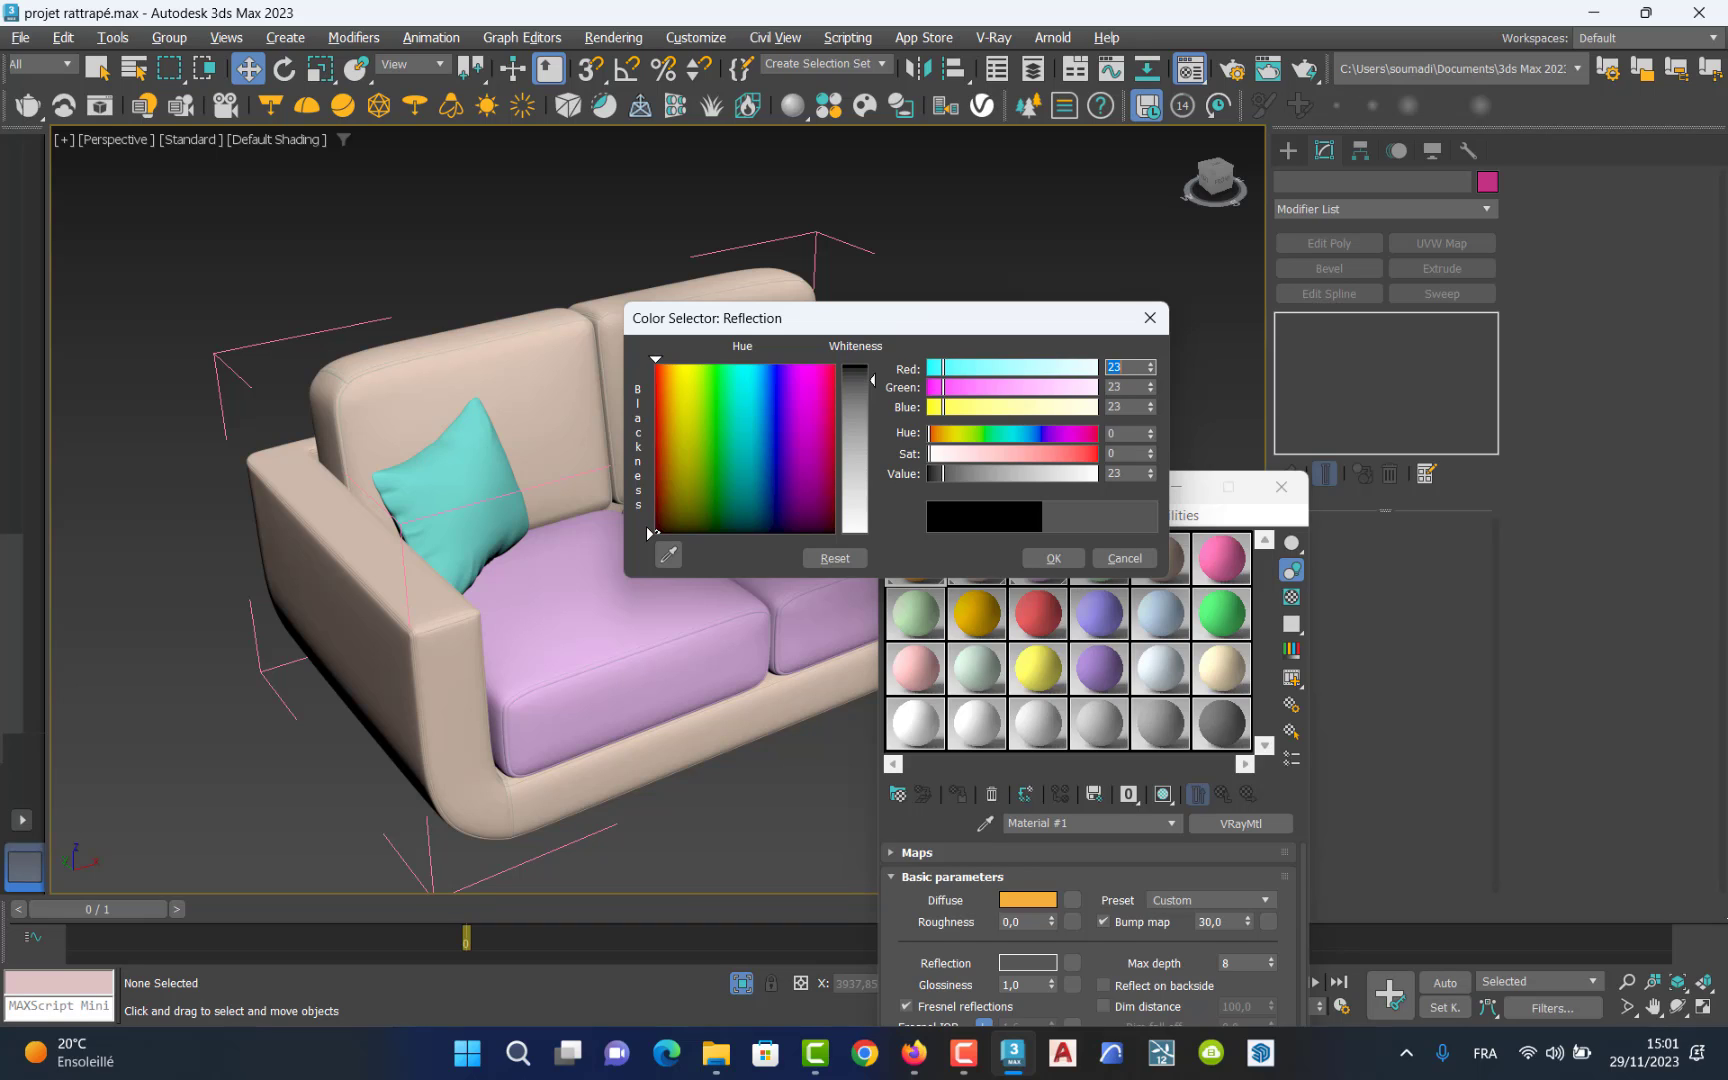
pyautogui.moveTo(943, 473); pyautogui.dragTo(929, 472)
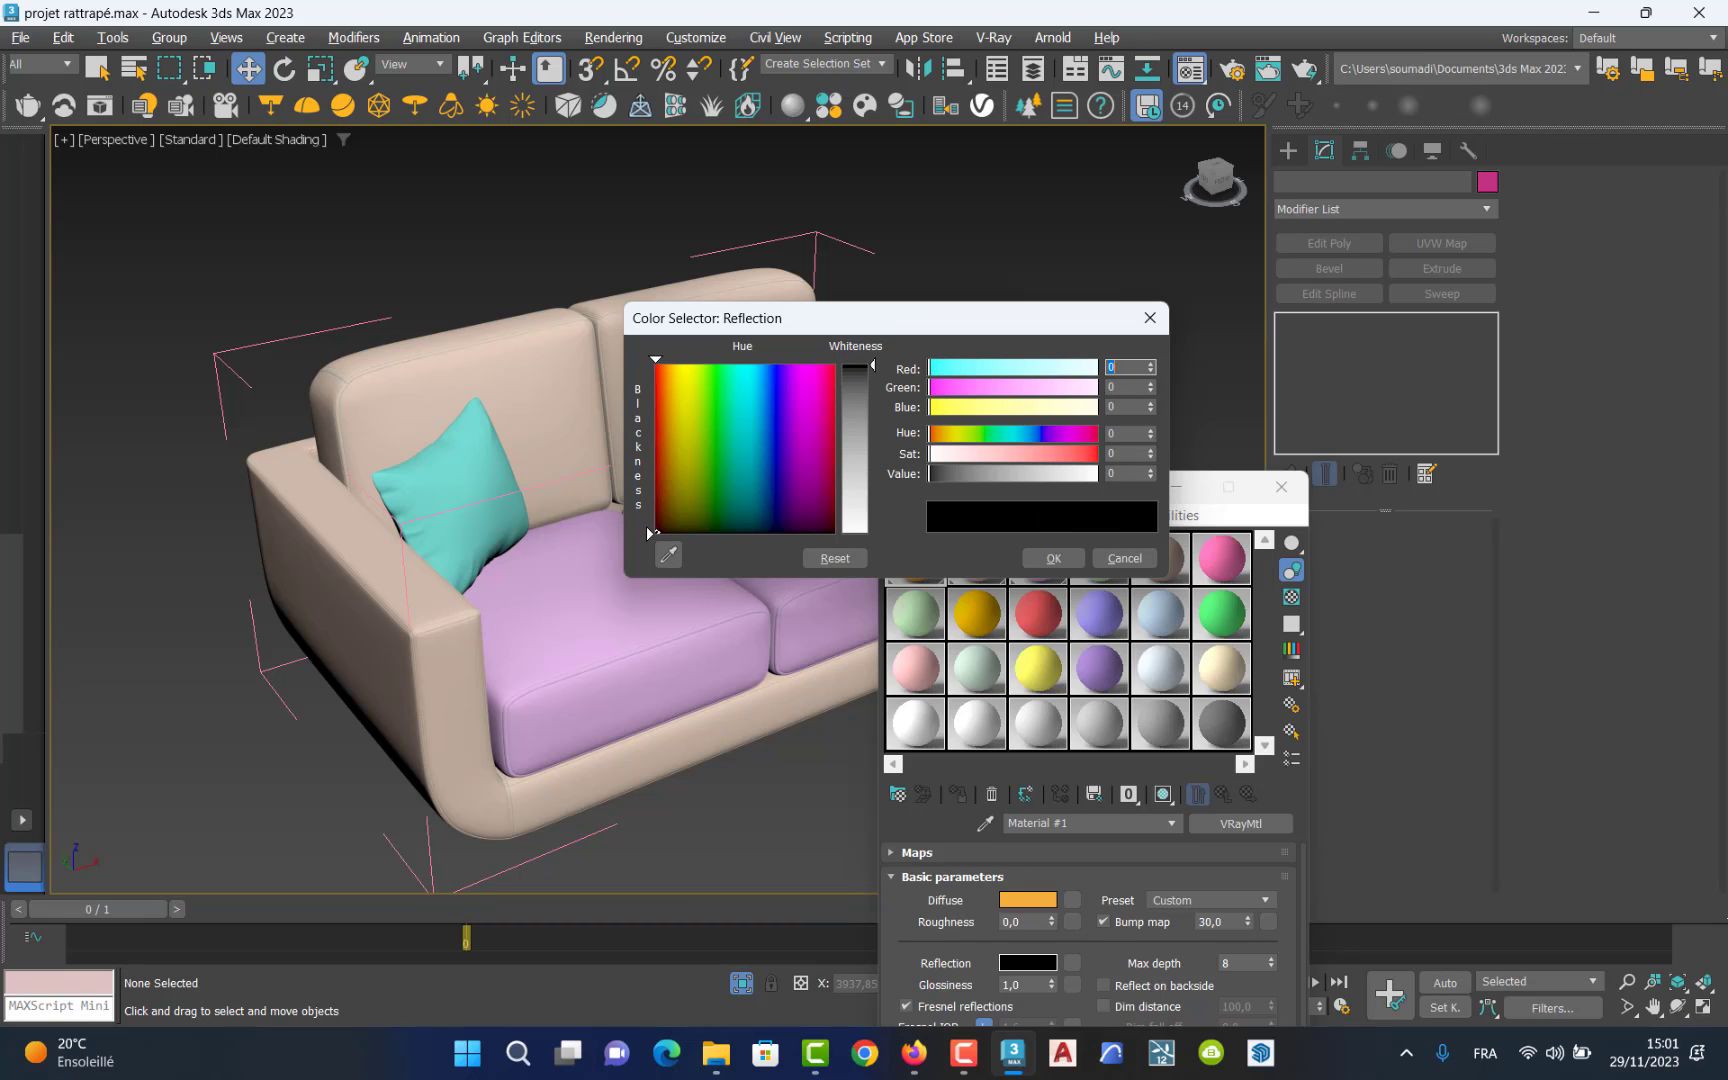
pyautogui.click(1050, 555)
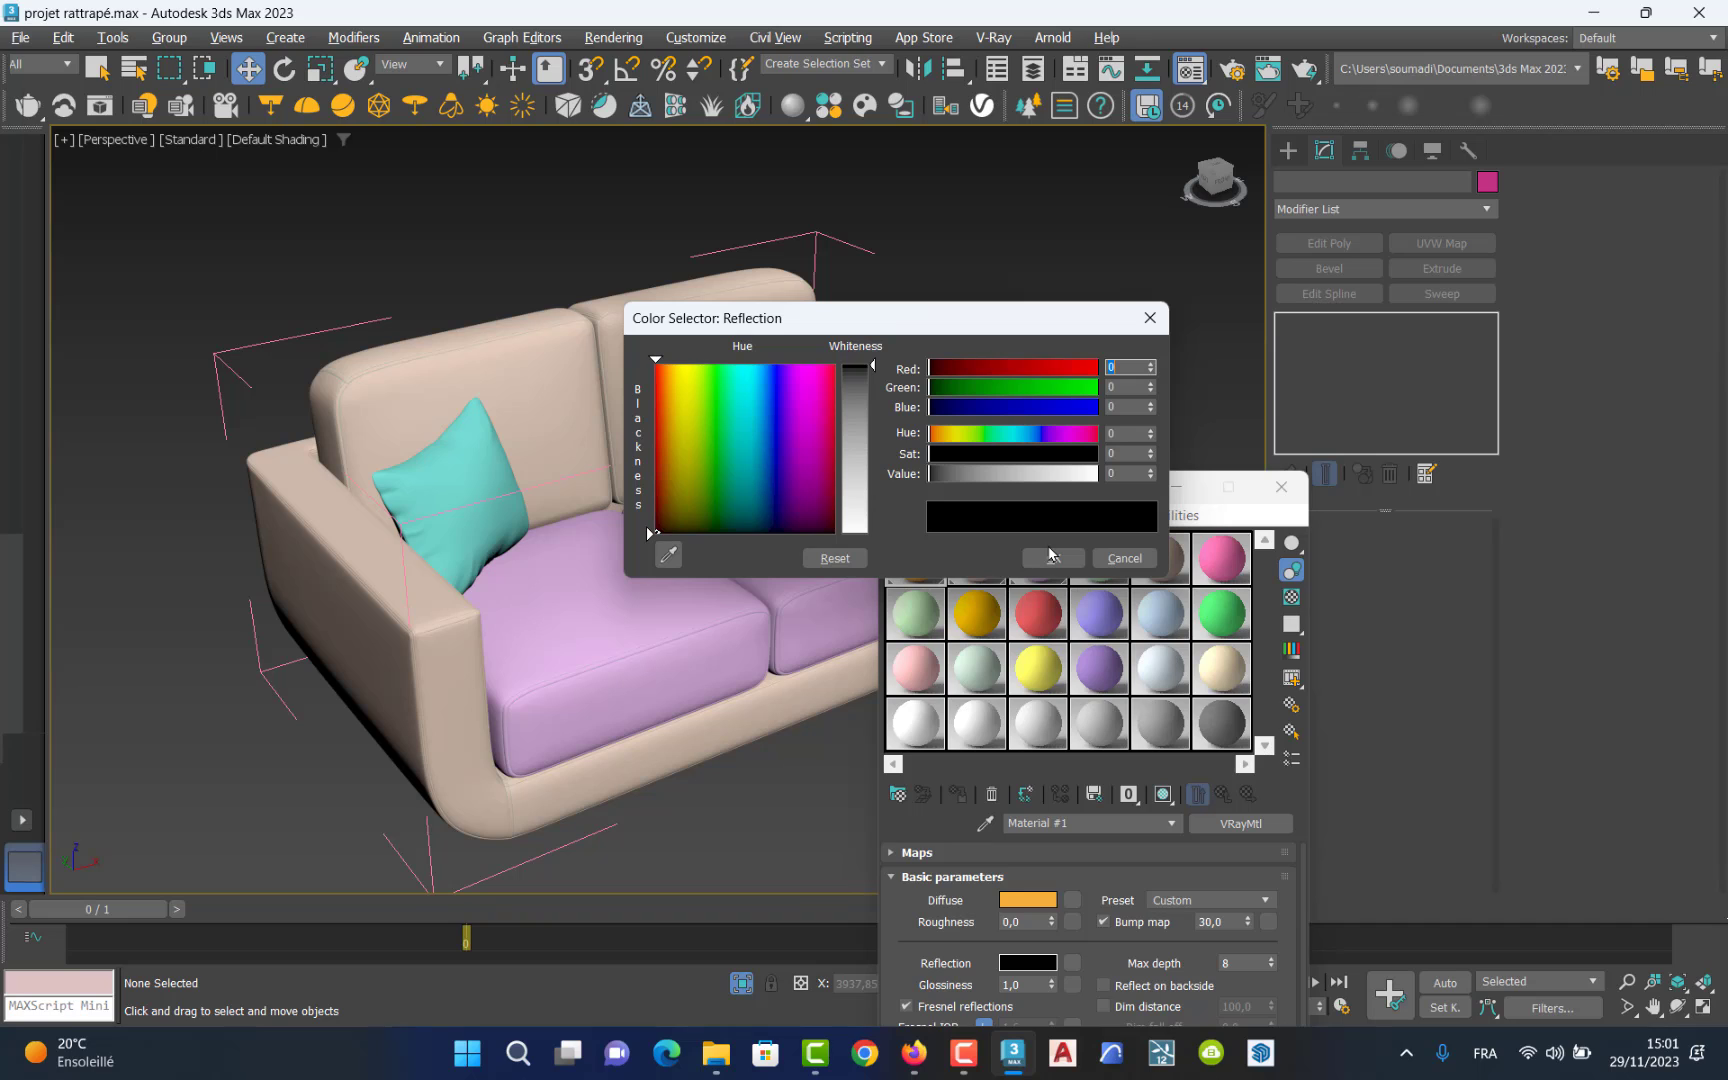
pyautogui.click(1052, 560)
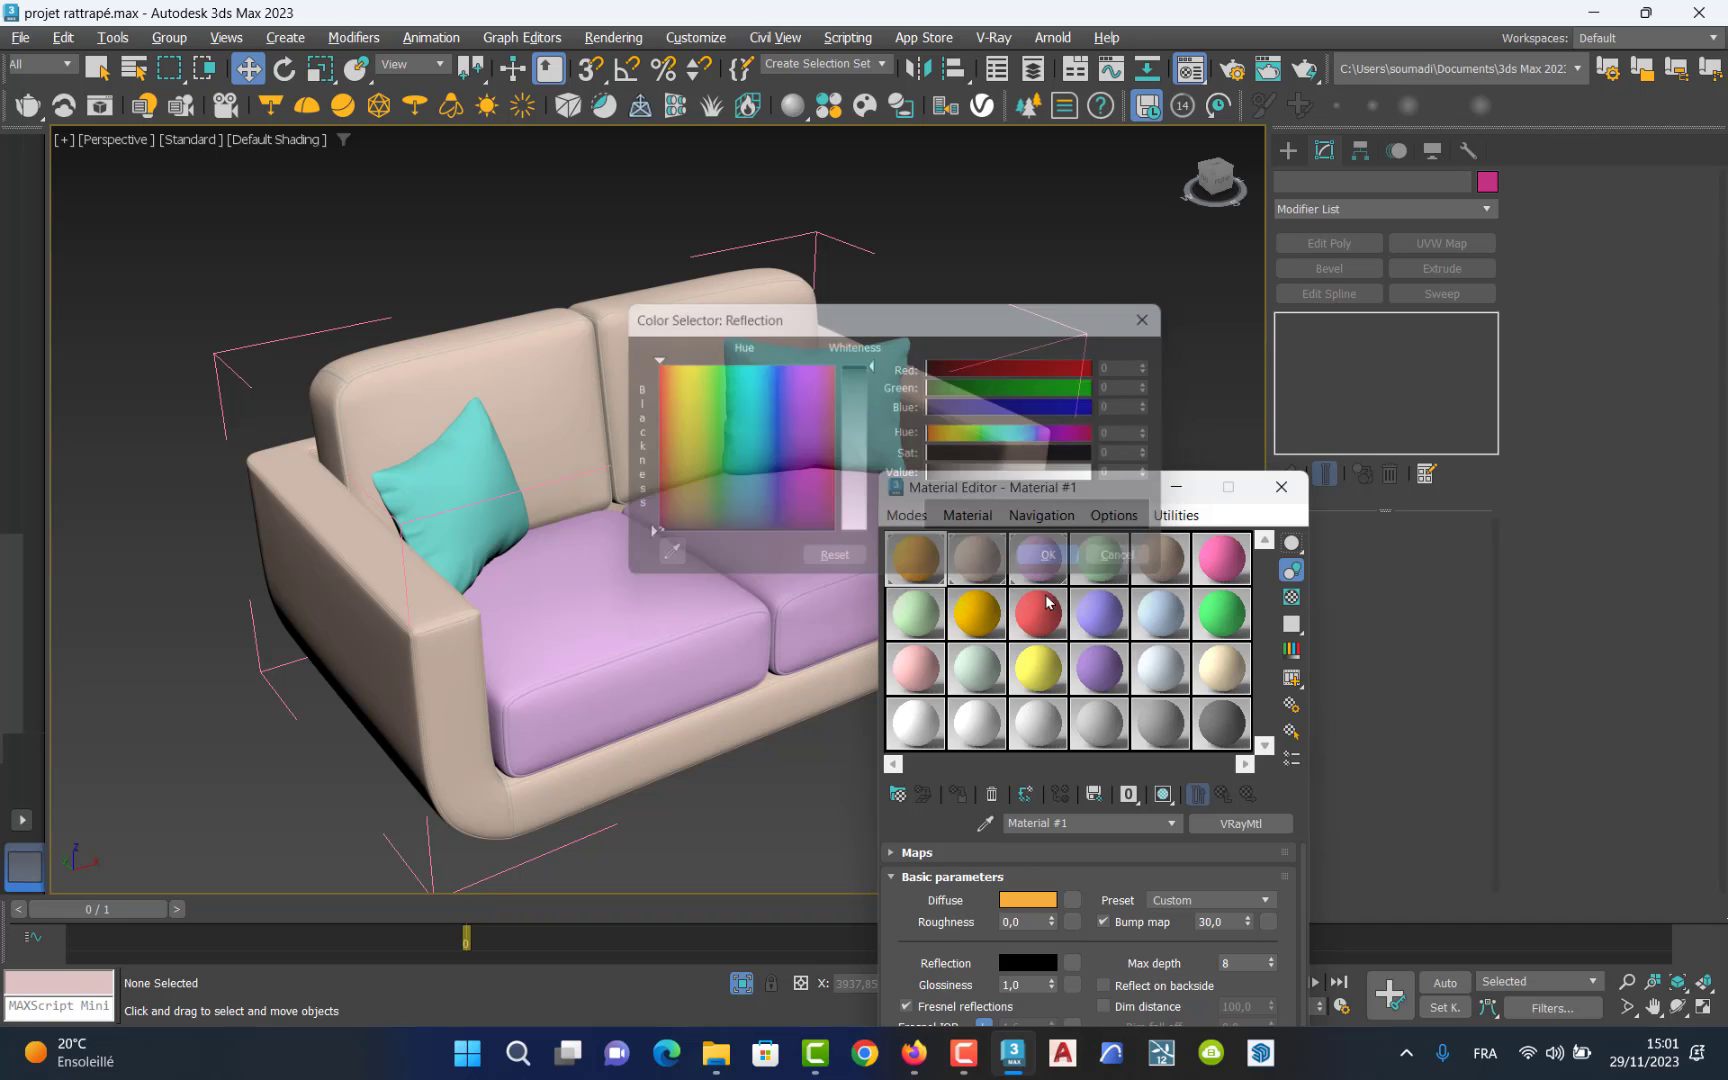
# Change the diffuse color of Material #3 to tan with red 180, green 119 and blue 69.
pyautogui.click(979, 572)
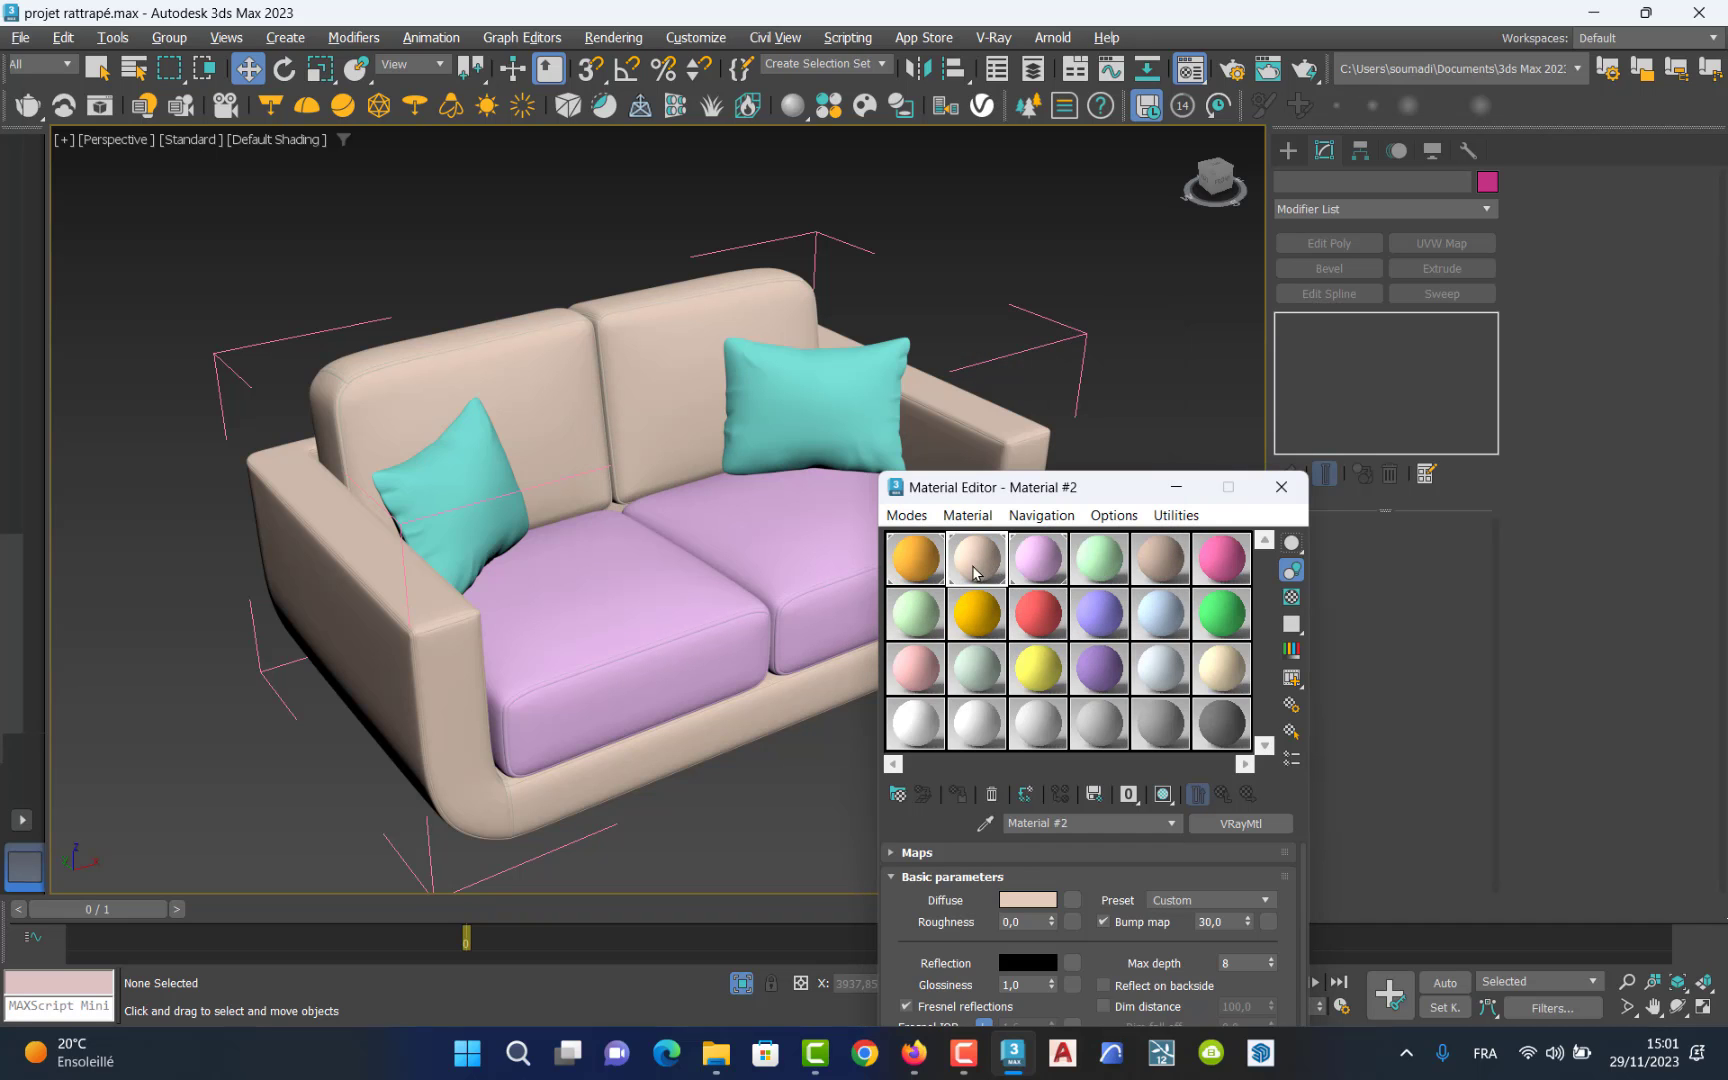
pyautogui.click(790, 592)
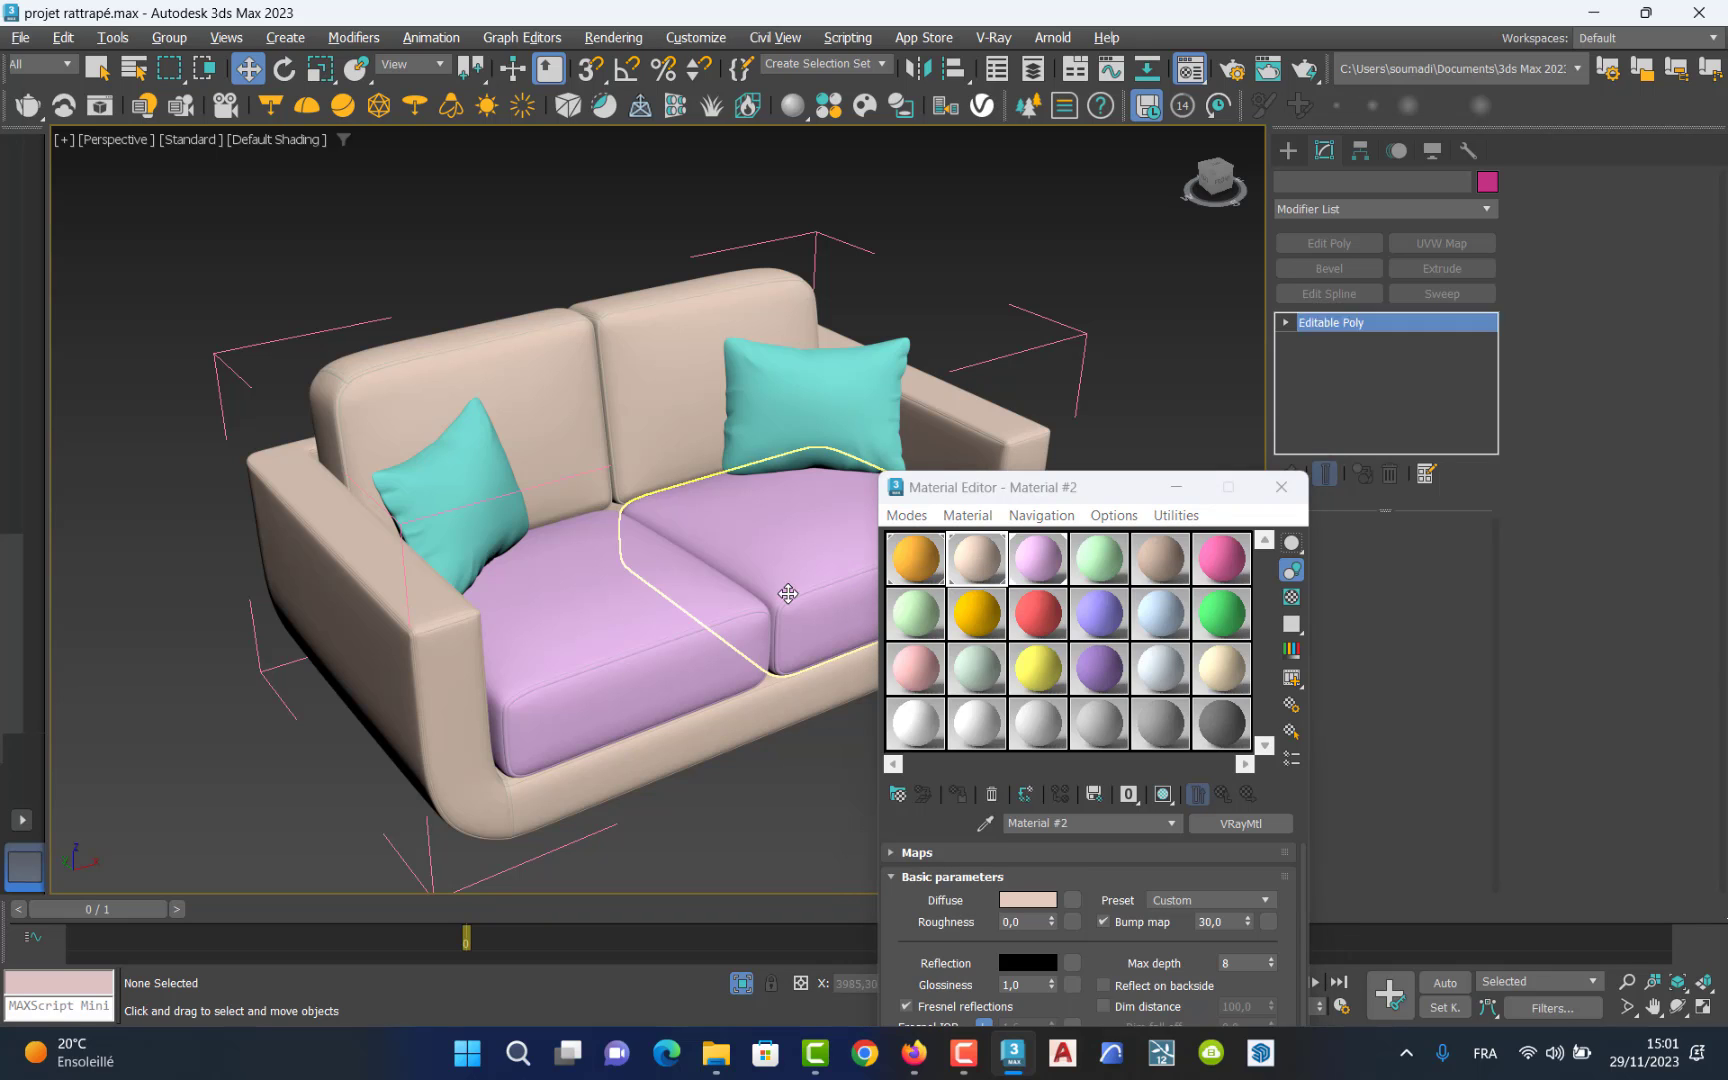
pyautogui.click(1052, 558)
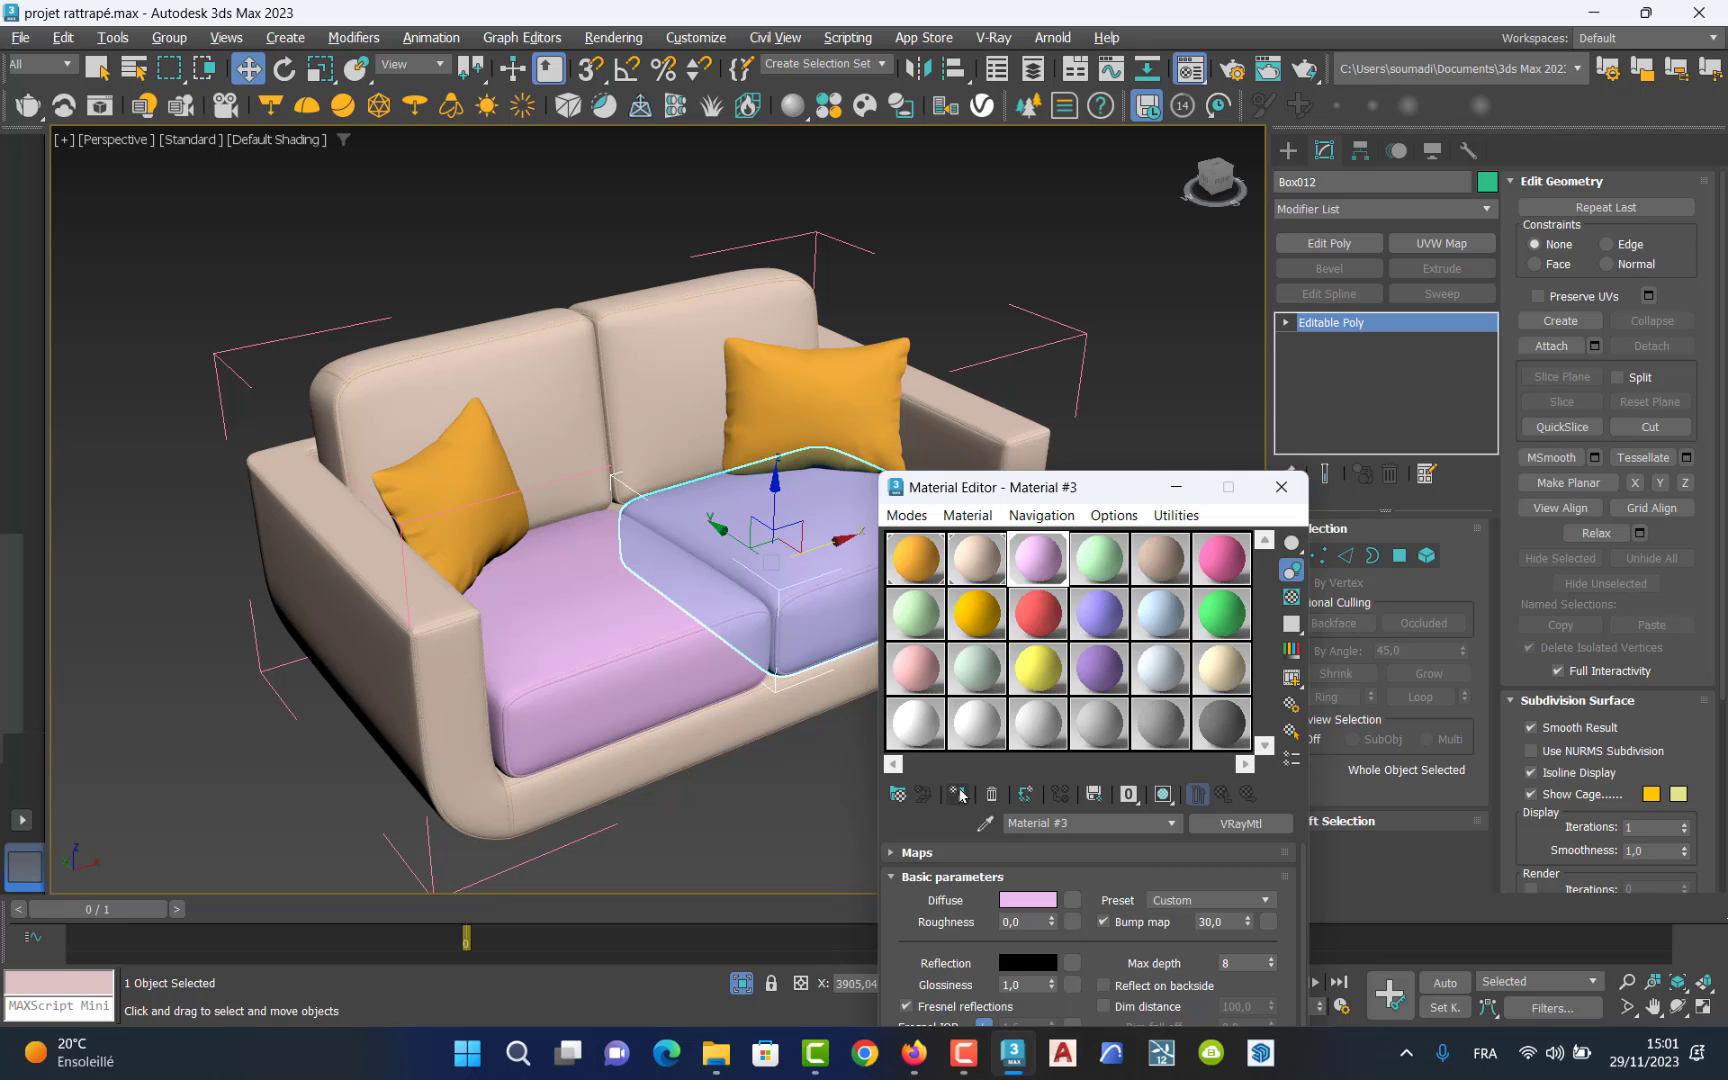
pyautogui.click(1022, 898)
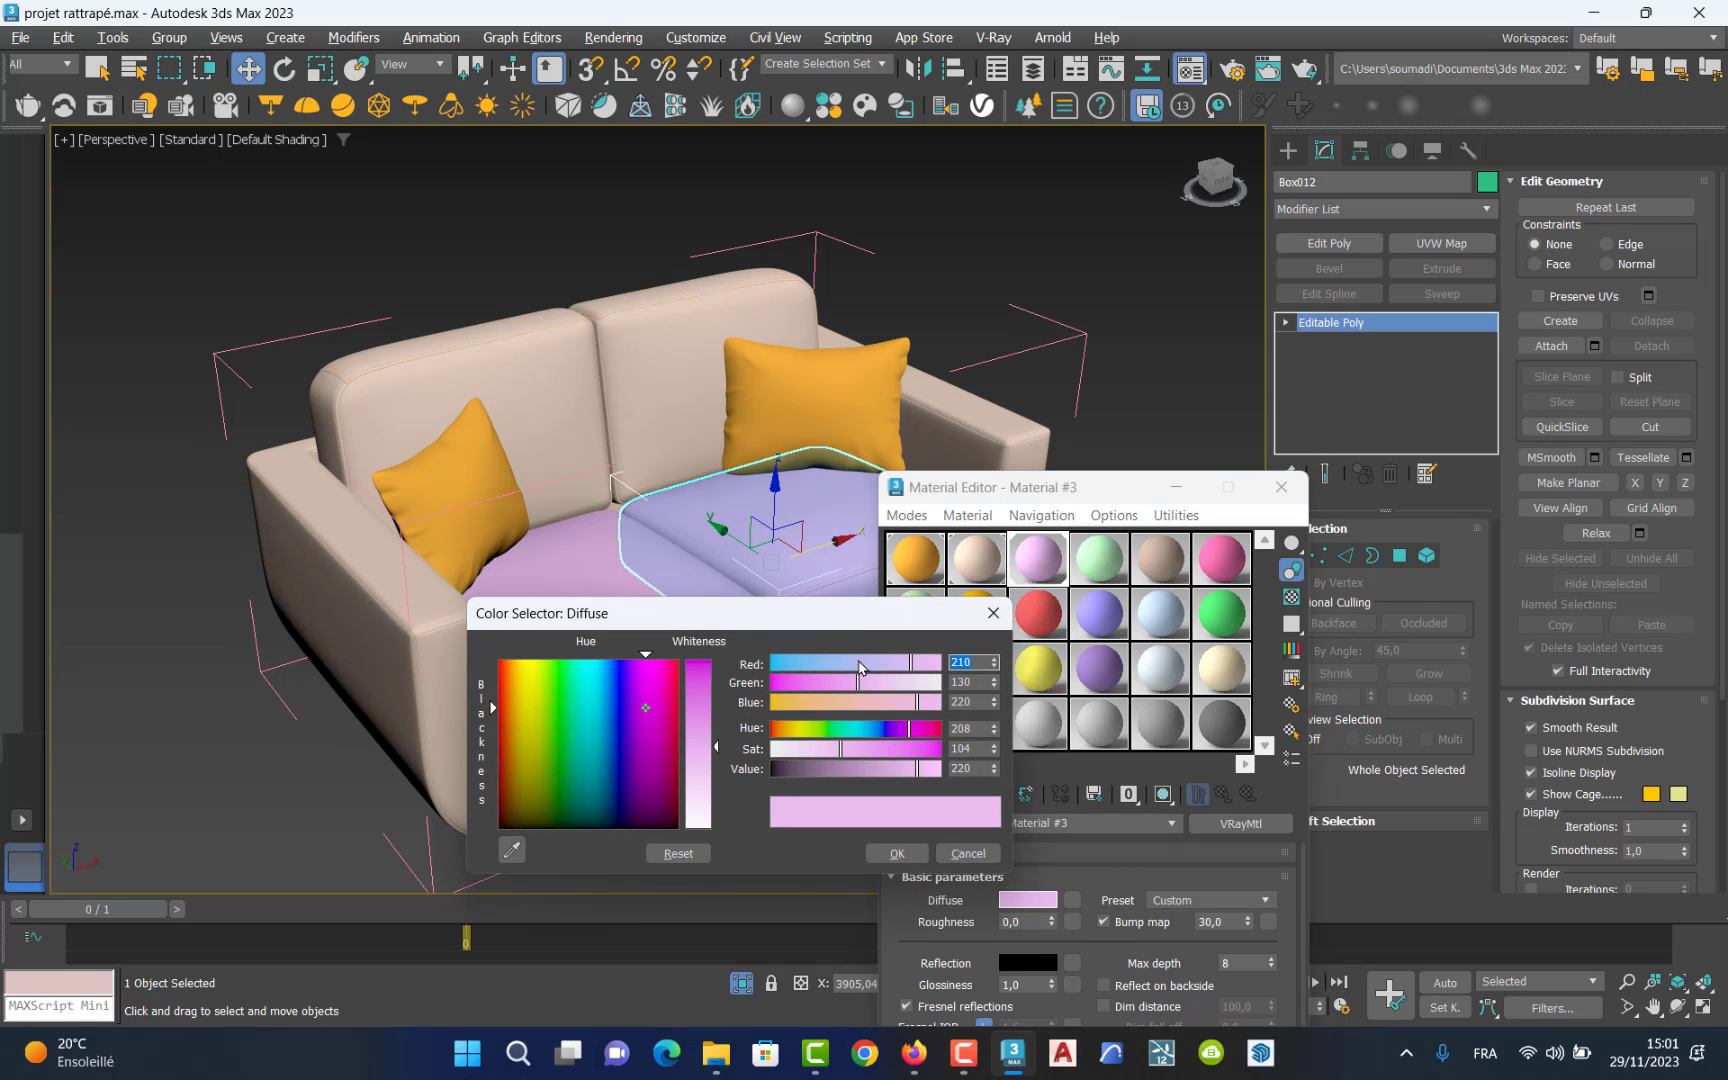
pyautogui.moveTo(805, 617); pyautogui.dragTo(1125, 389)
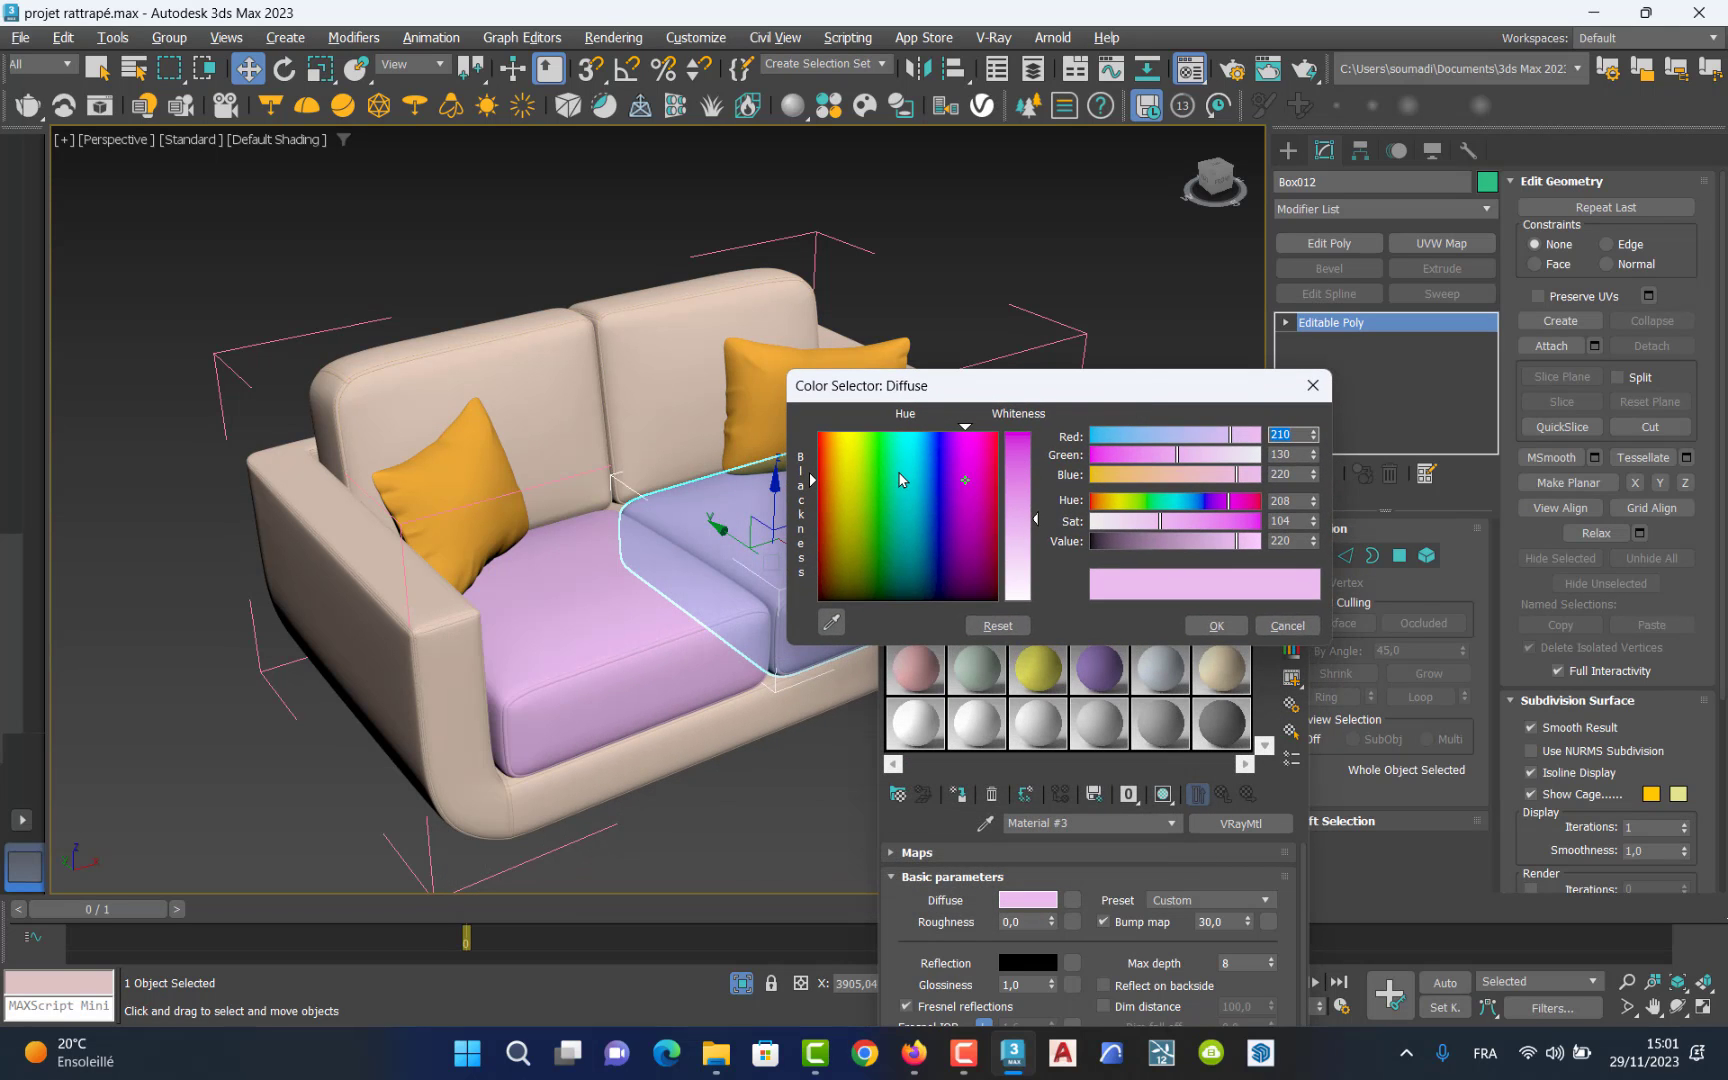
pyautogui.moveTo(898, 471); pyautogui.dragTo(832, 500)
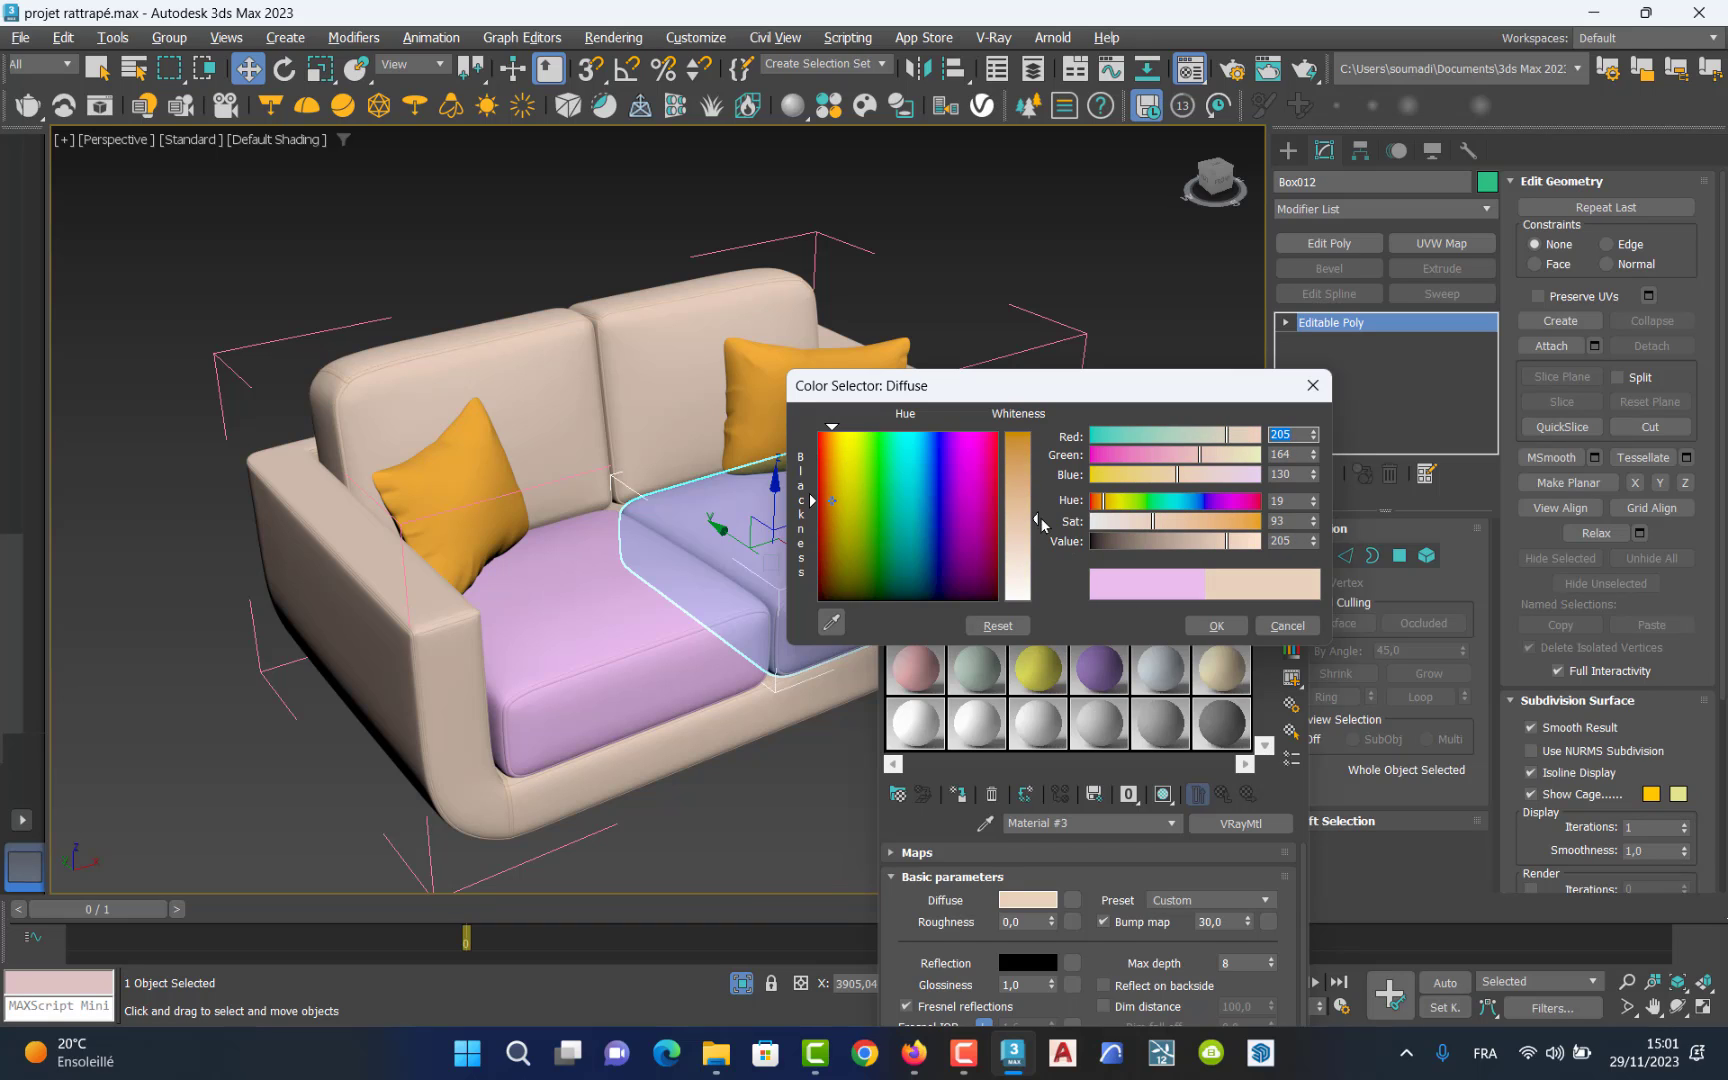
pyautogui.moveTo(1040, 521); pyautogui.dragTo(1038, 478)
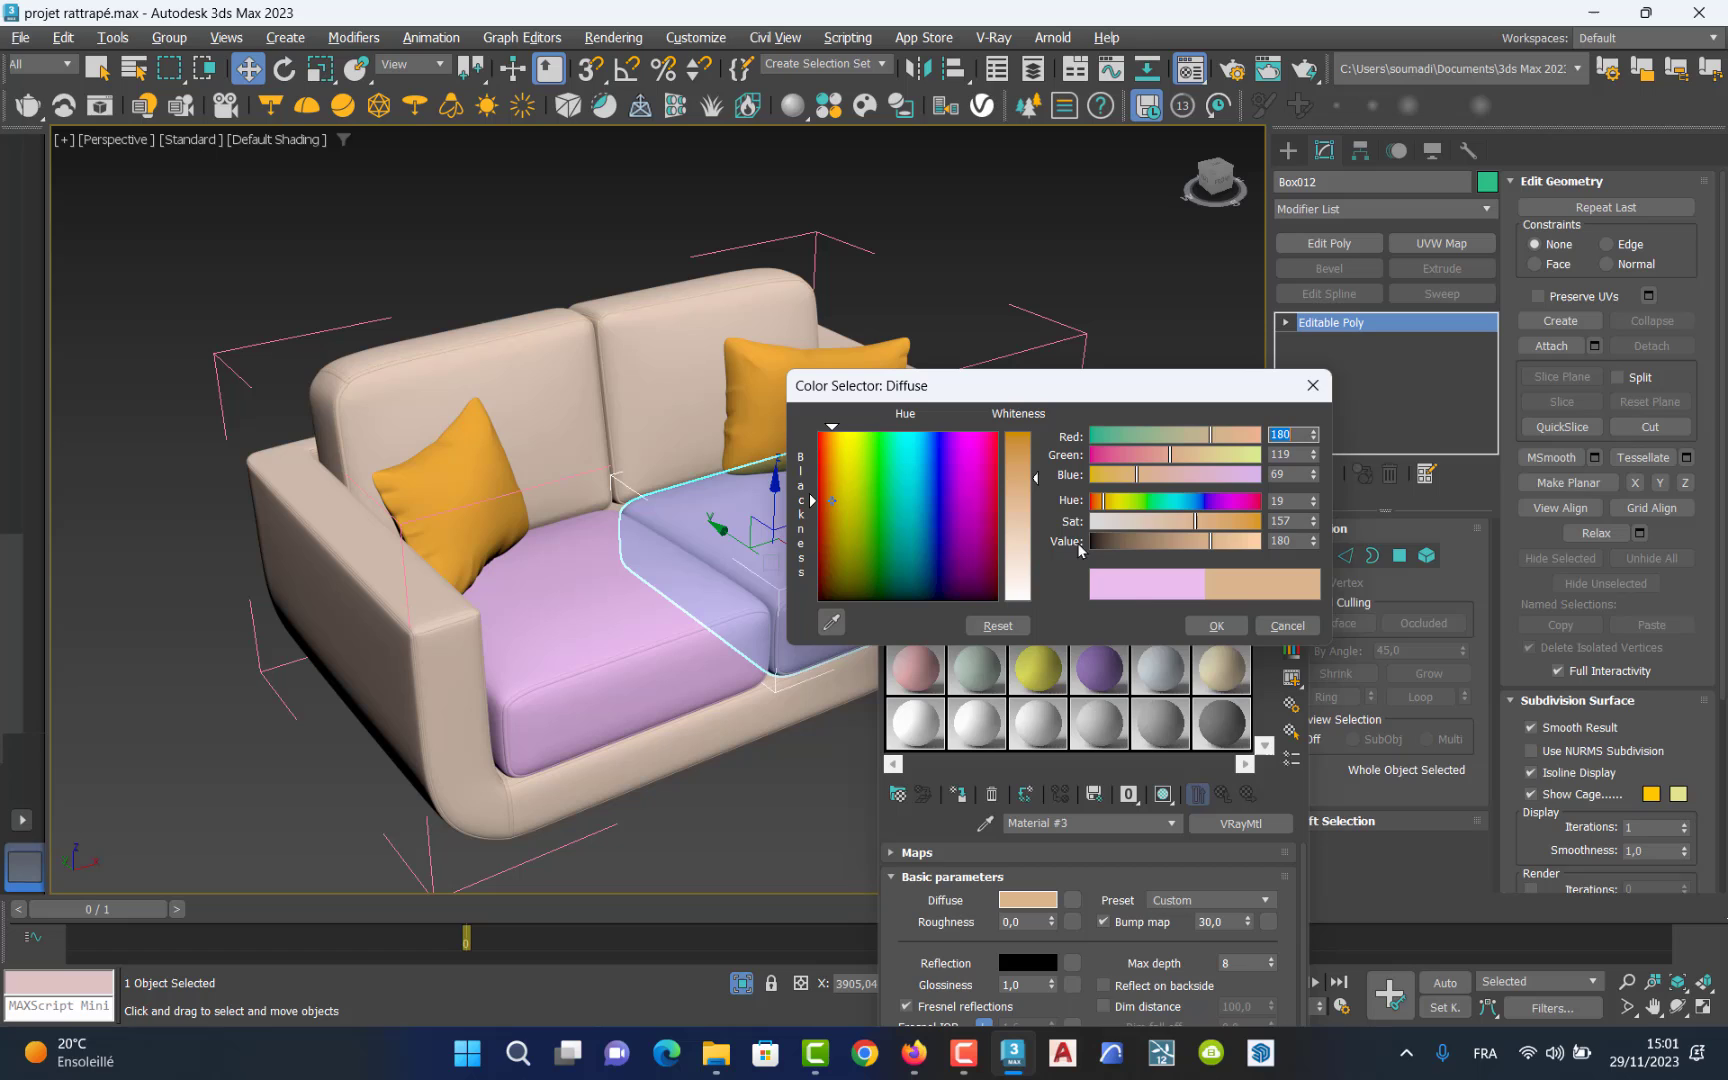
pyautogui.click(1208, 627)
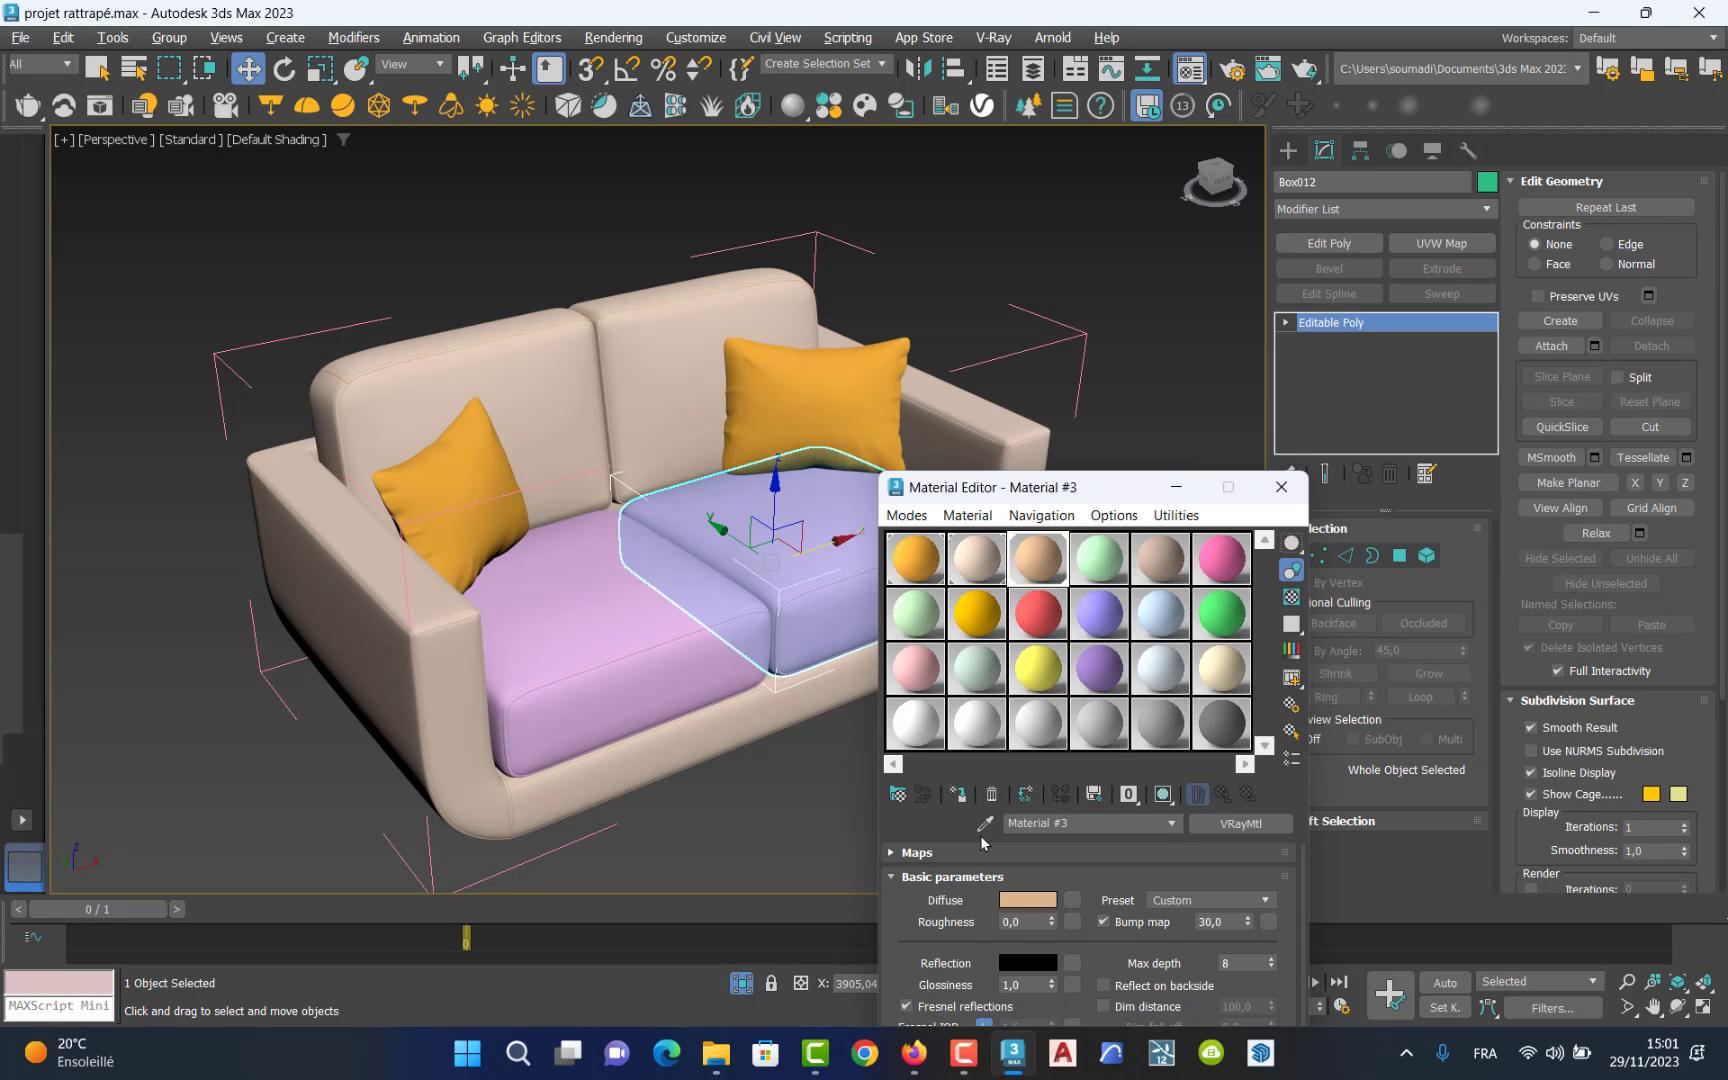
# Assign Material #3 to the selected seat cushion and close the material editor.
pyautogui.click(960, 795)
pyautogui.click(786, 790)
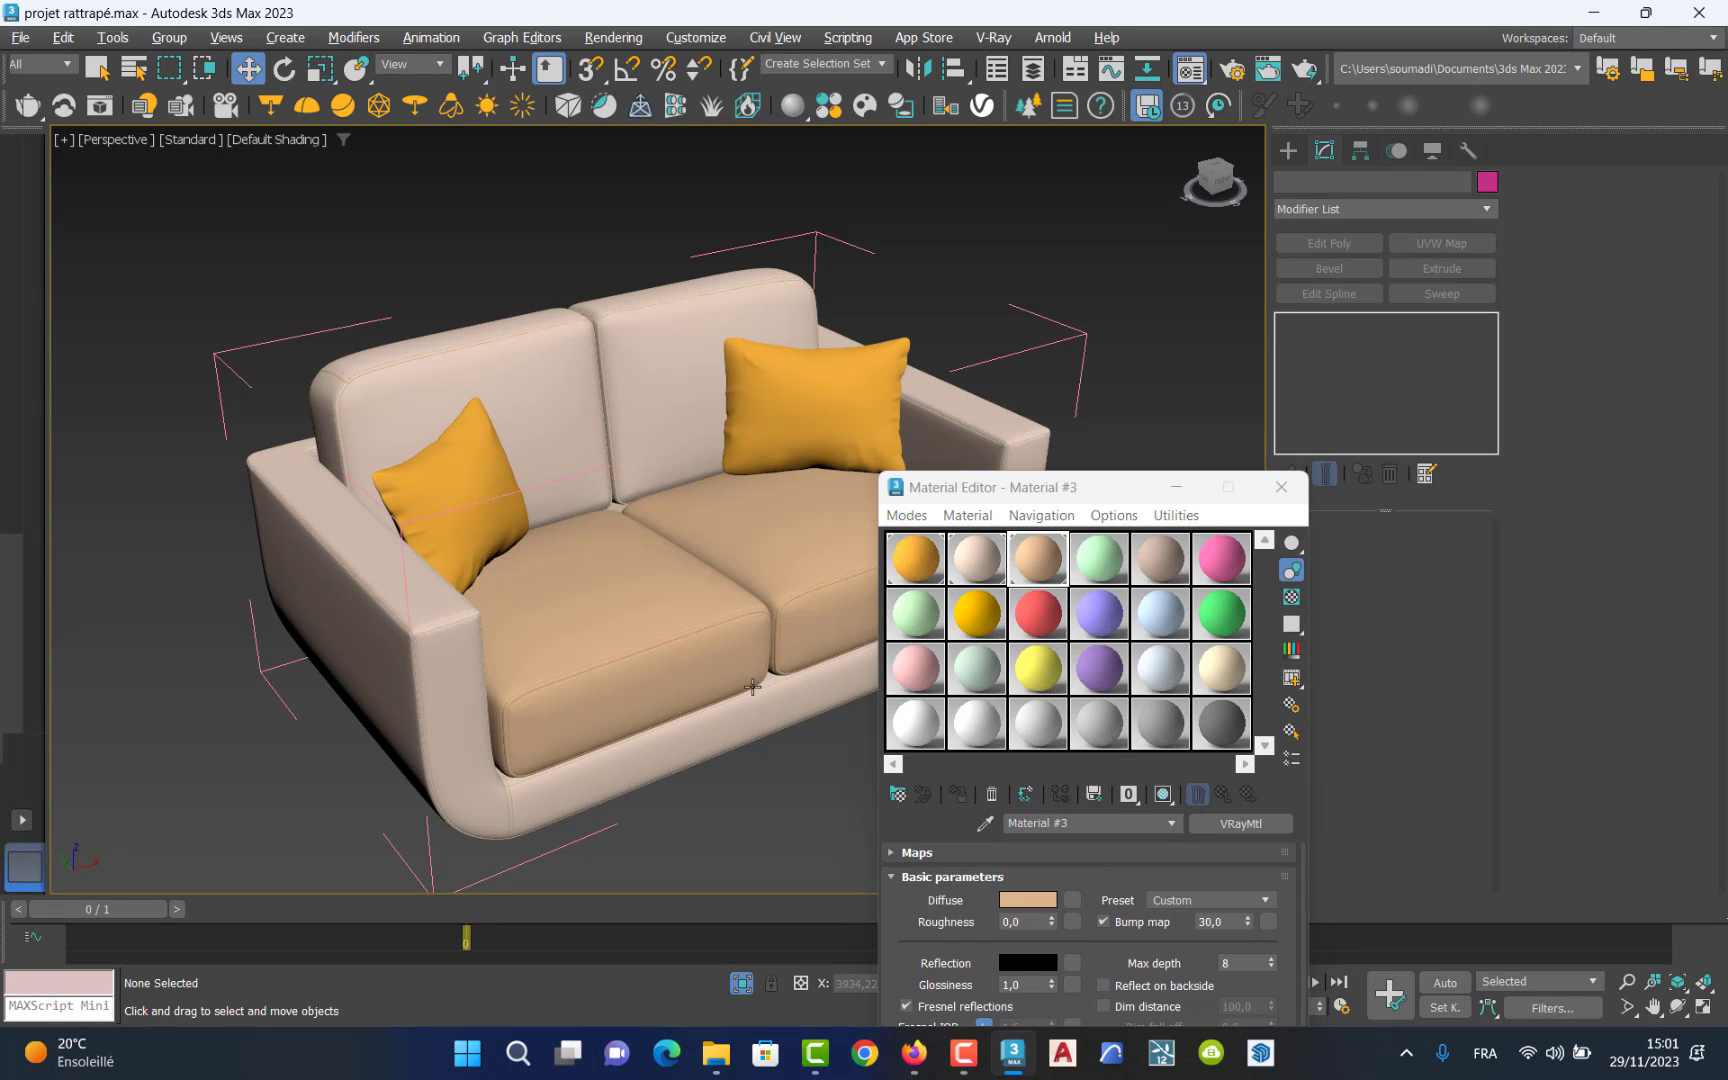
pyautogui.click(1281, 487)
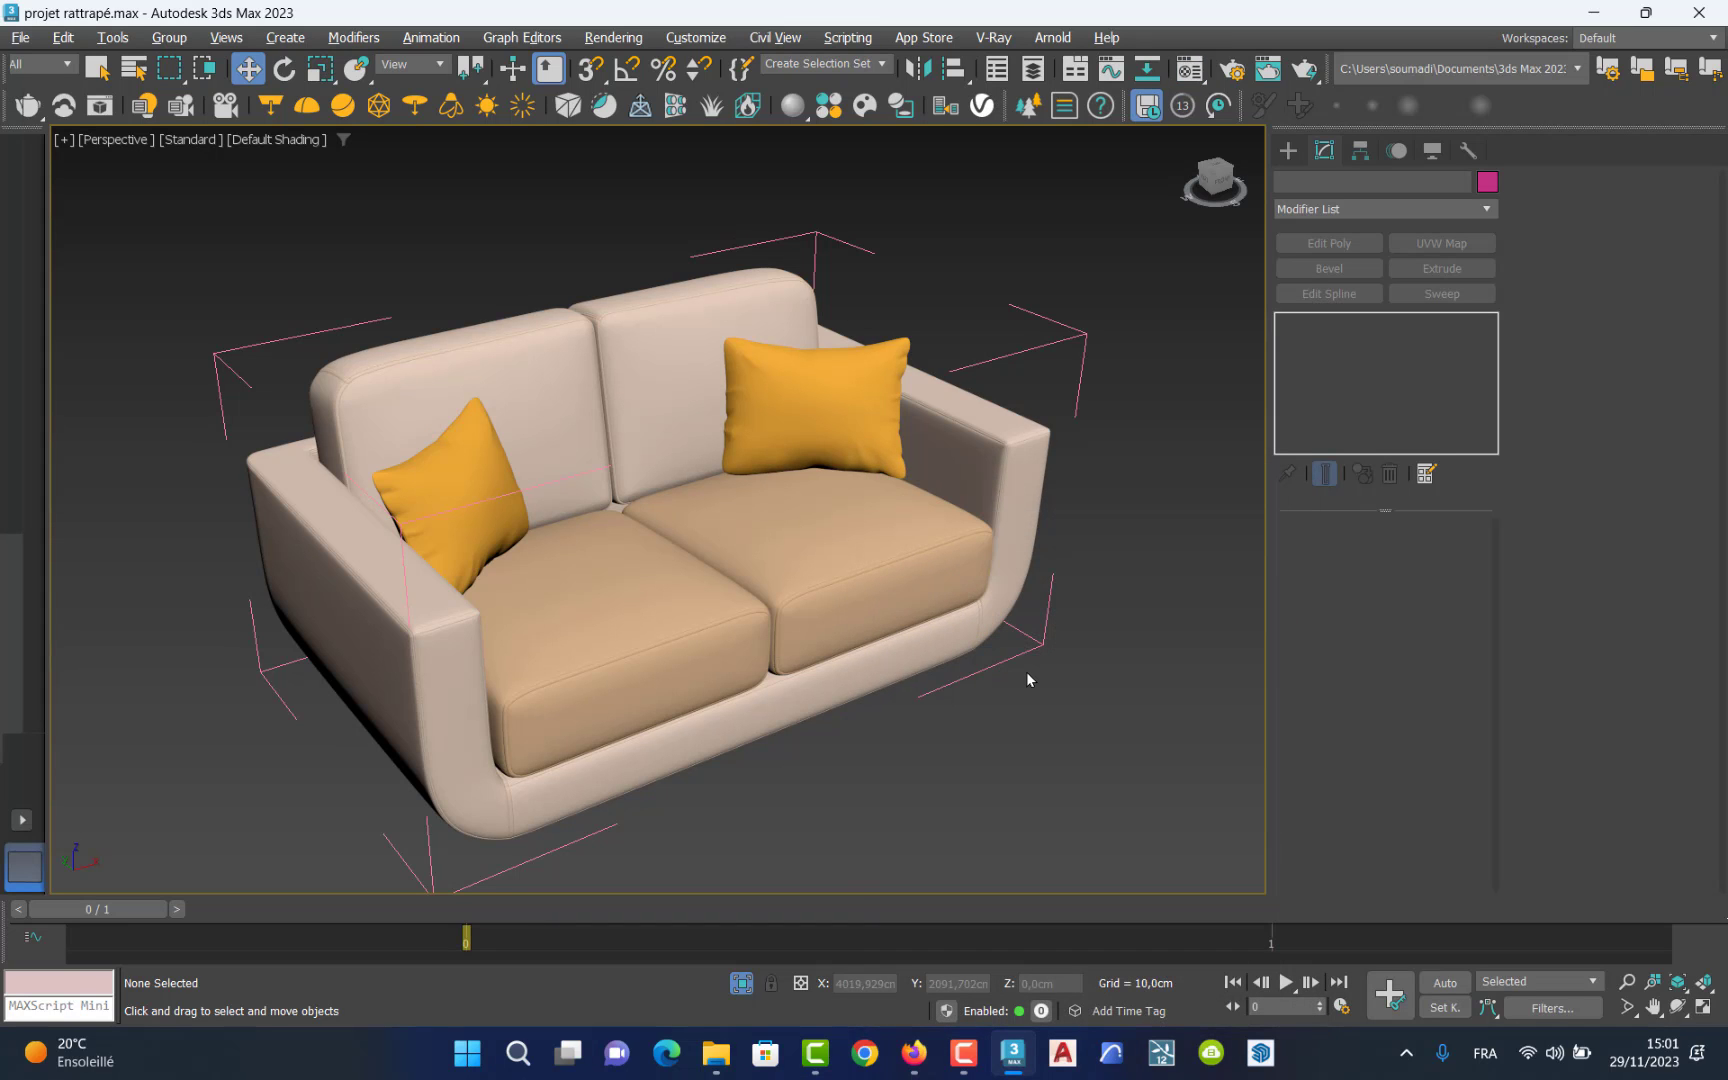
# Close the sofa's open group and exit isolation to bring back the whole room.
pyautogui.click(880, 510)
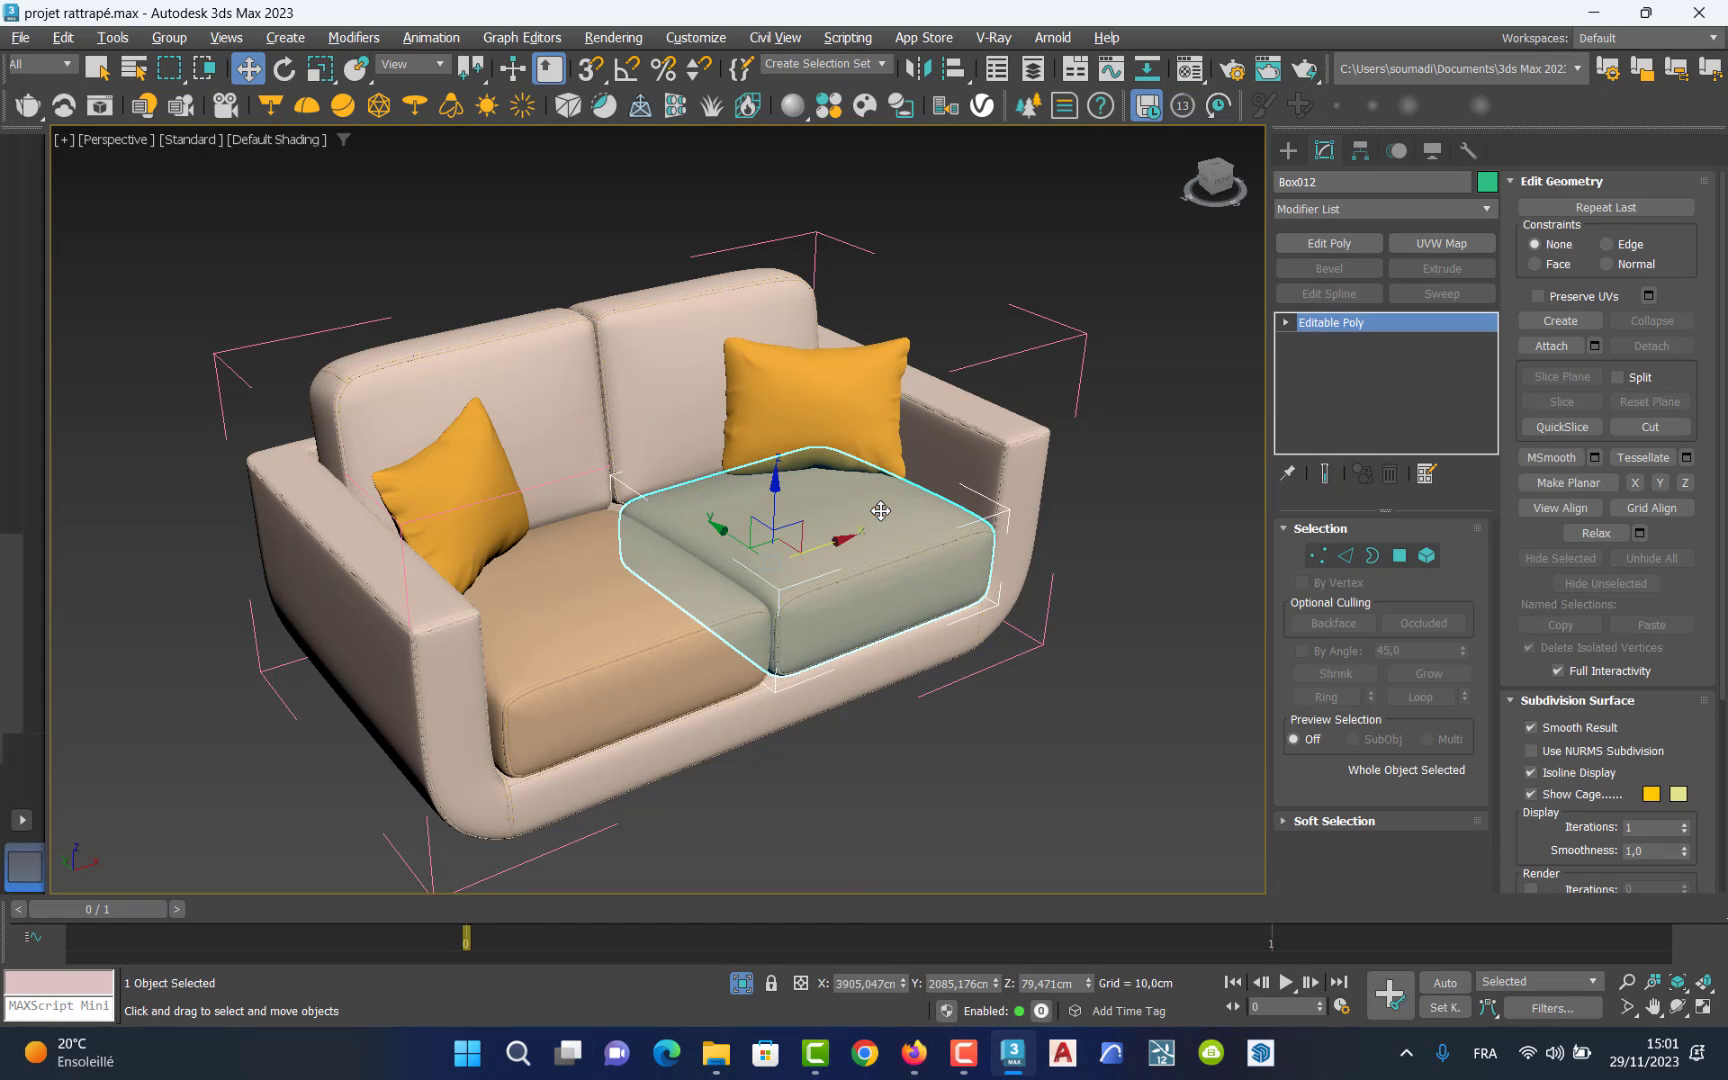
pyautogui.click(185, 40)
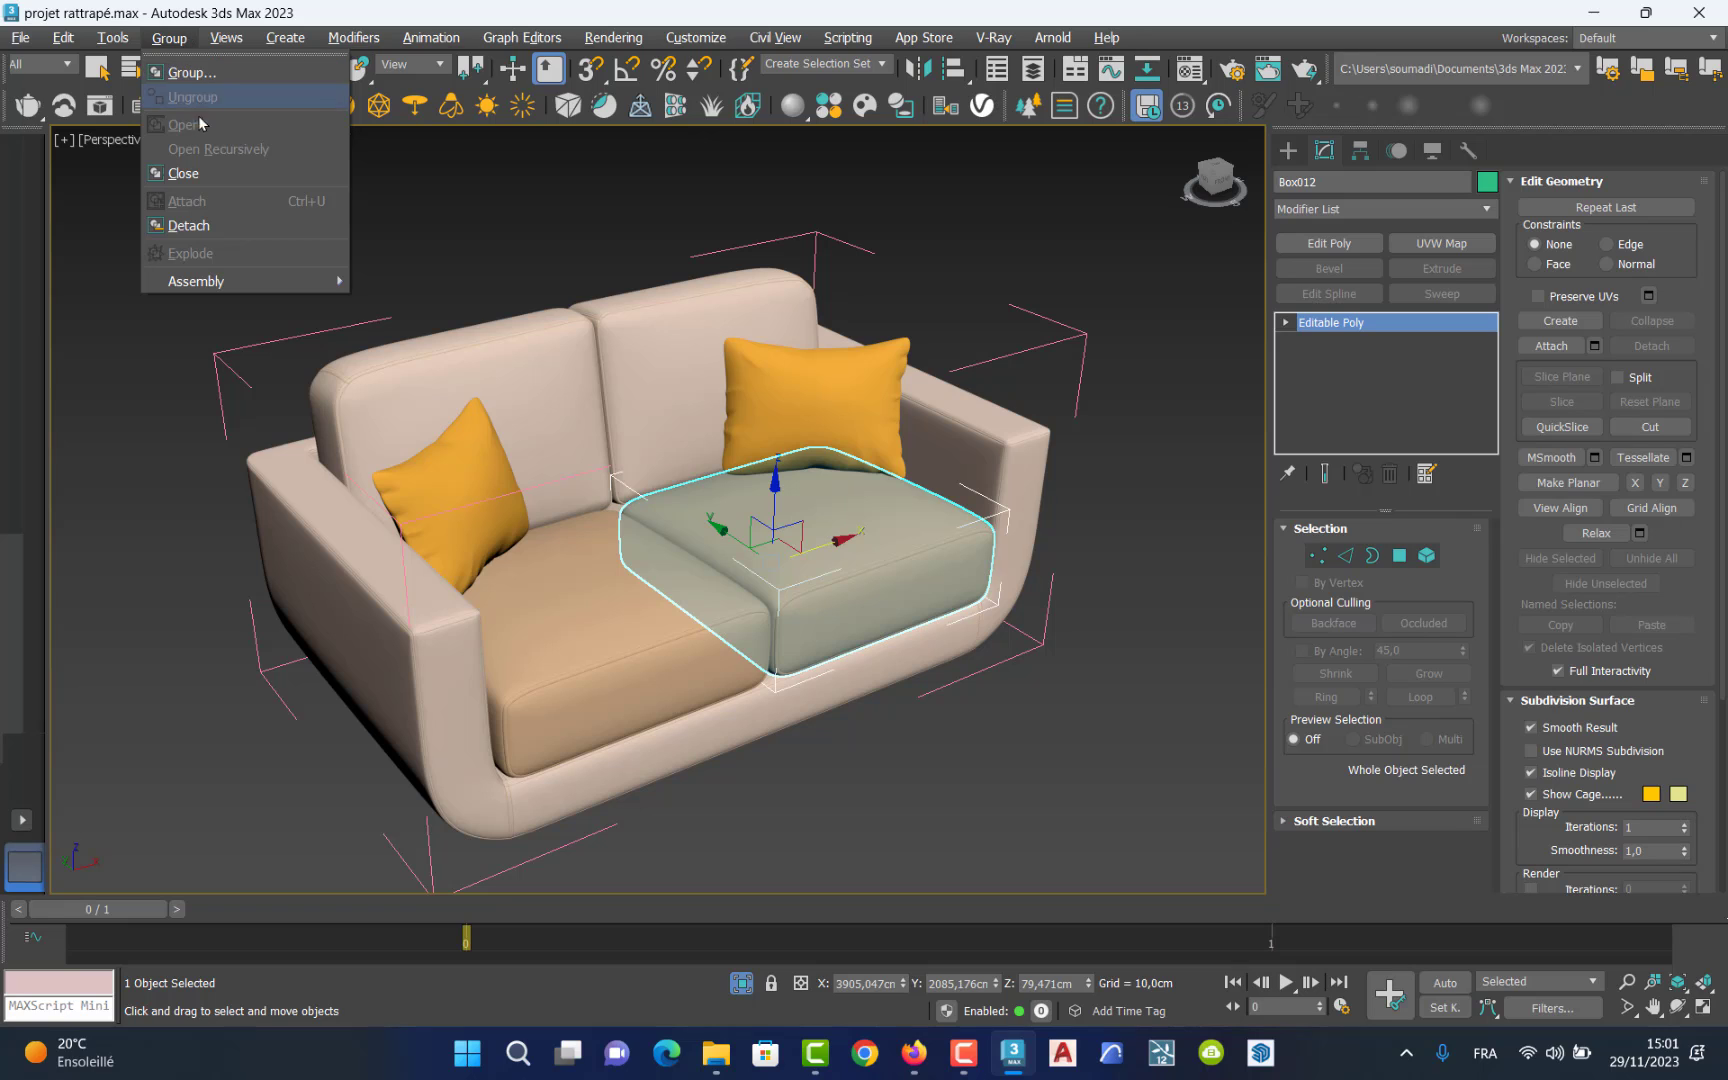
pyautogui.click(180, 172)
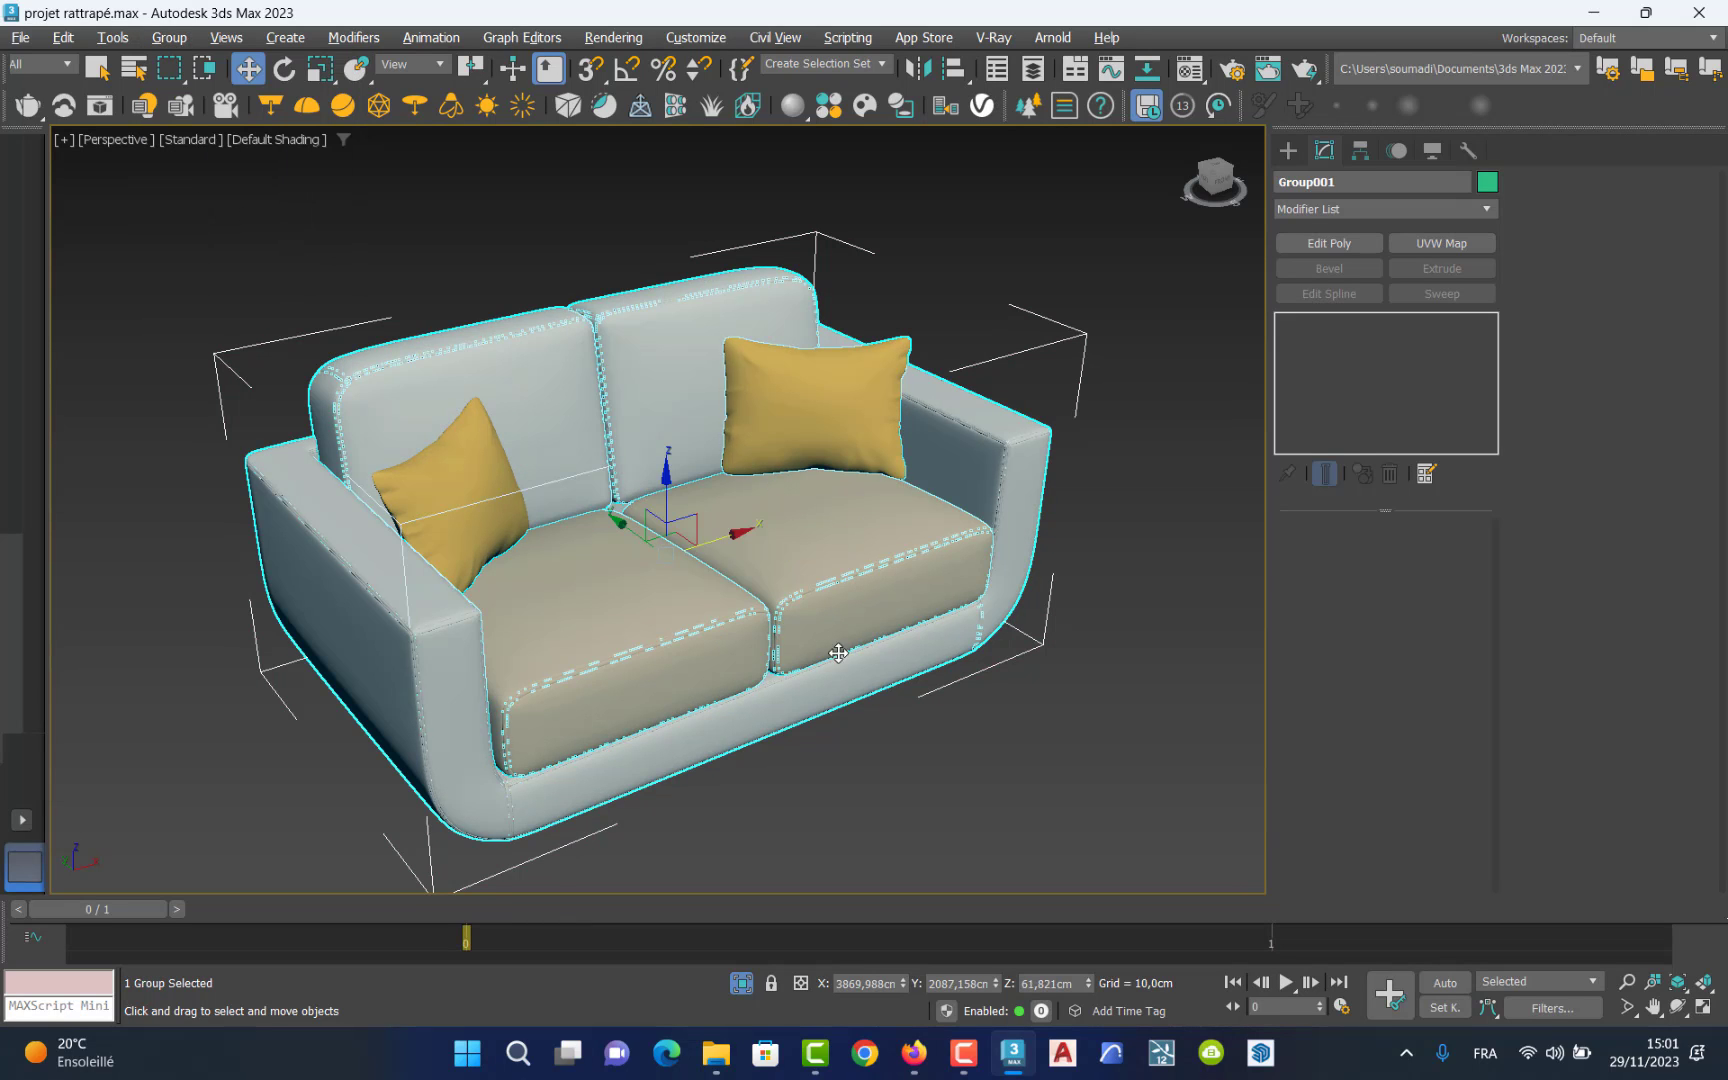
pyautogui.click(965, 744)
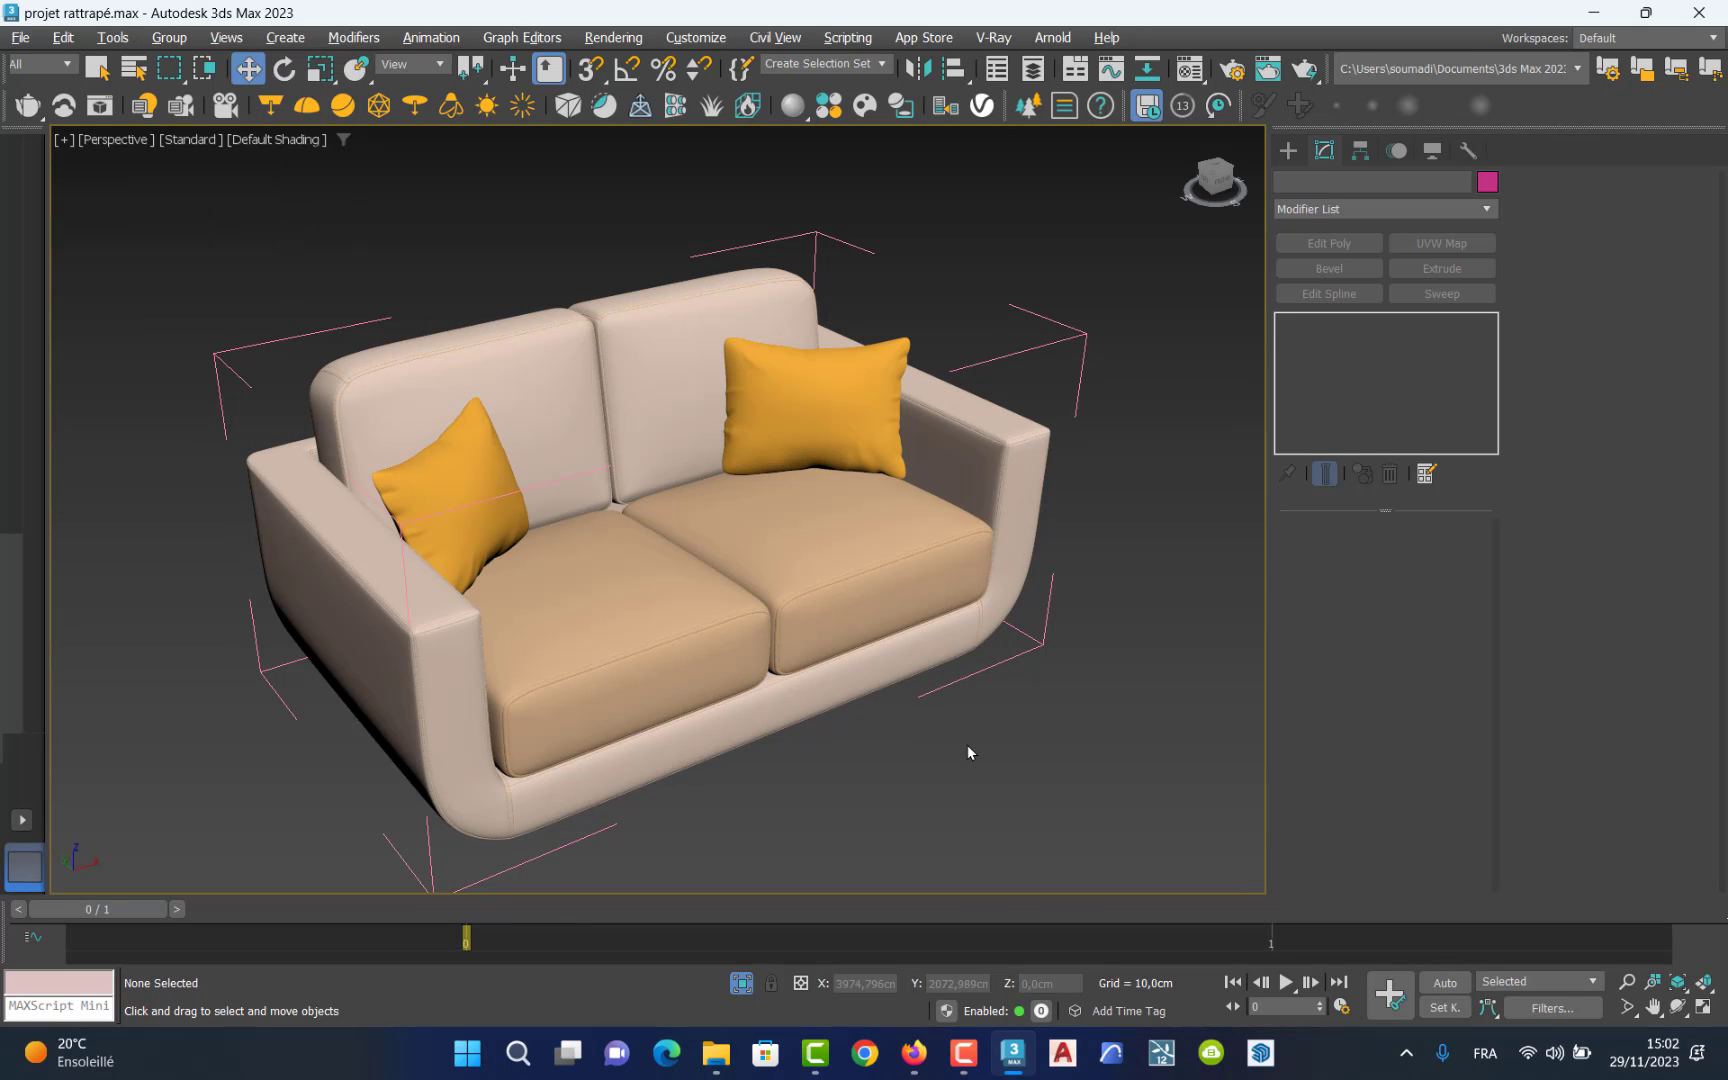
pyautogui.click(741, 975)
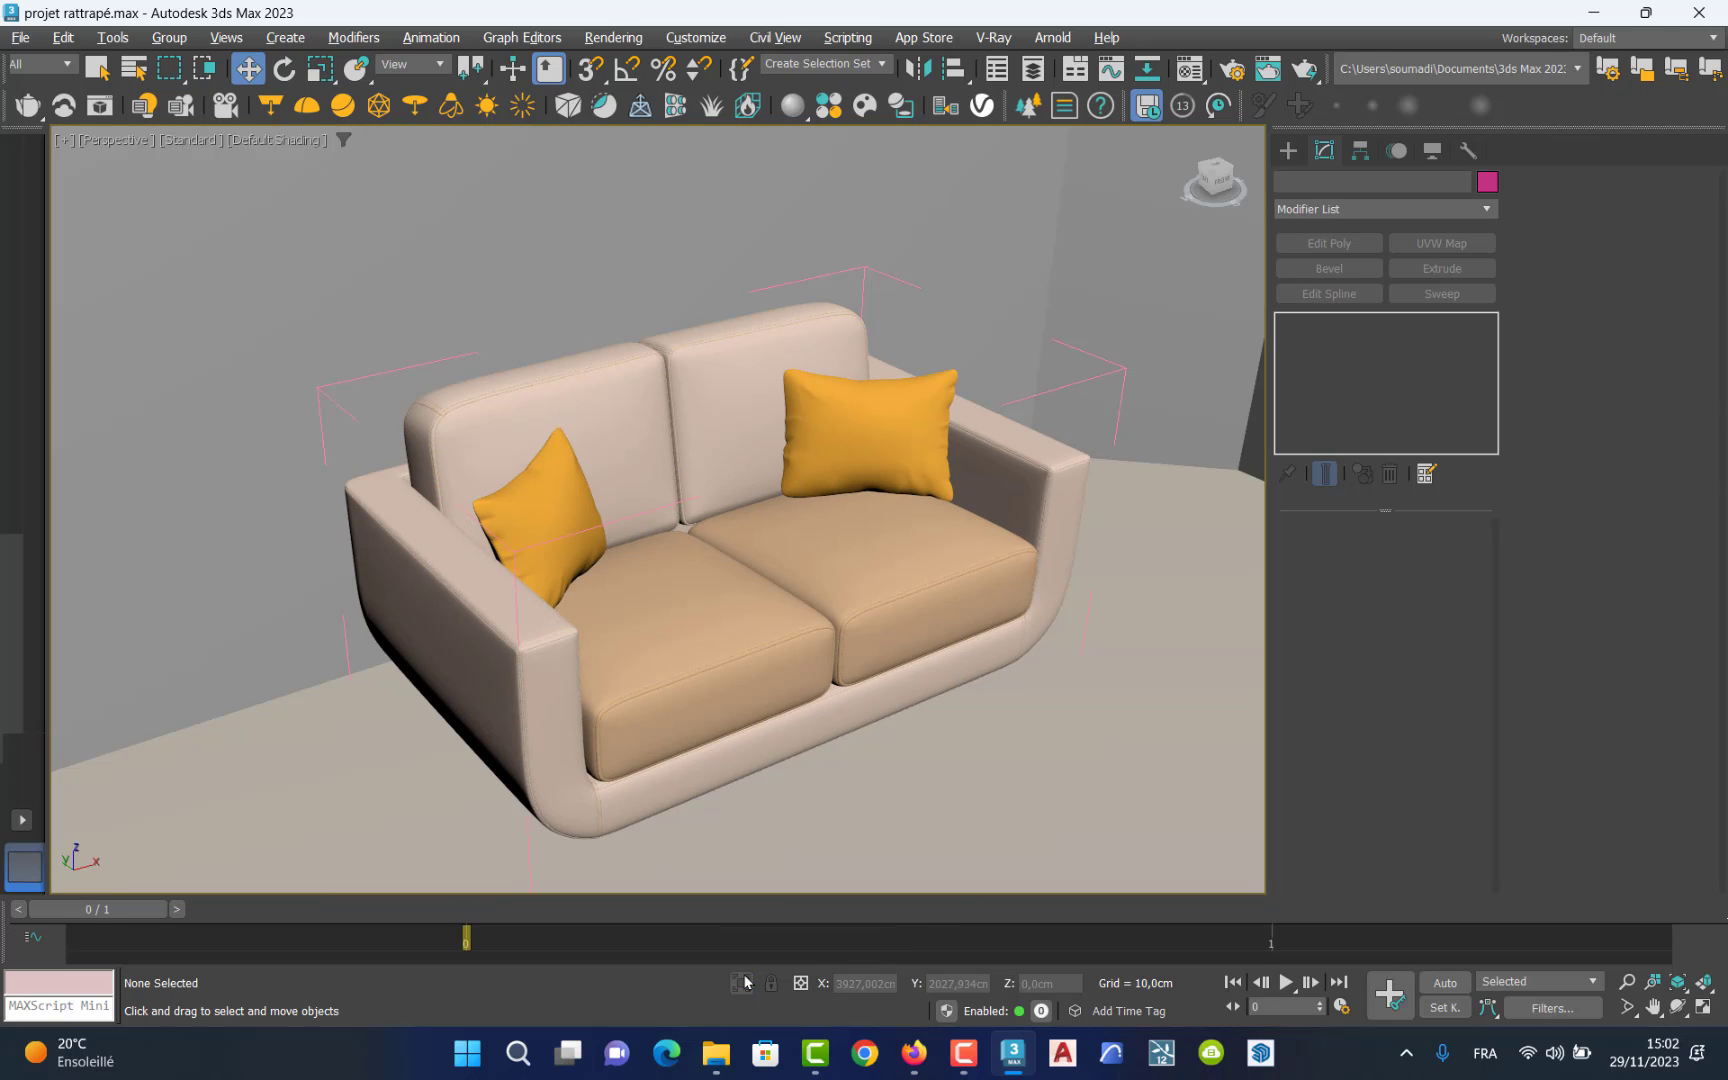
# Isolate the floor slab under the sofa.
pyautogui.click(595, 257)
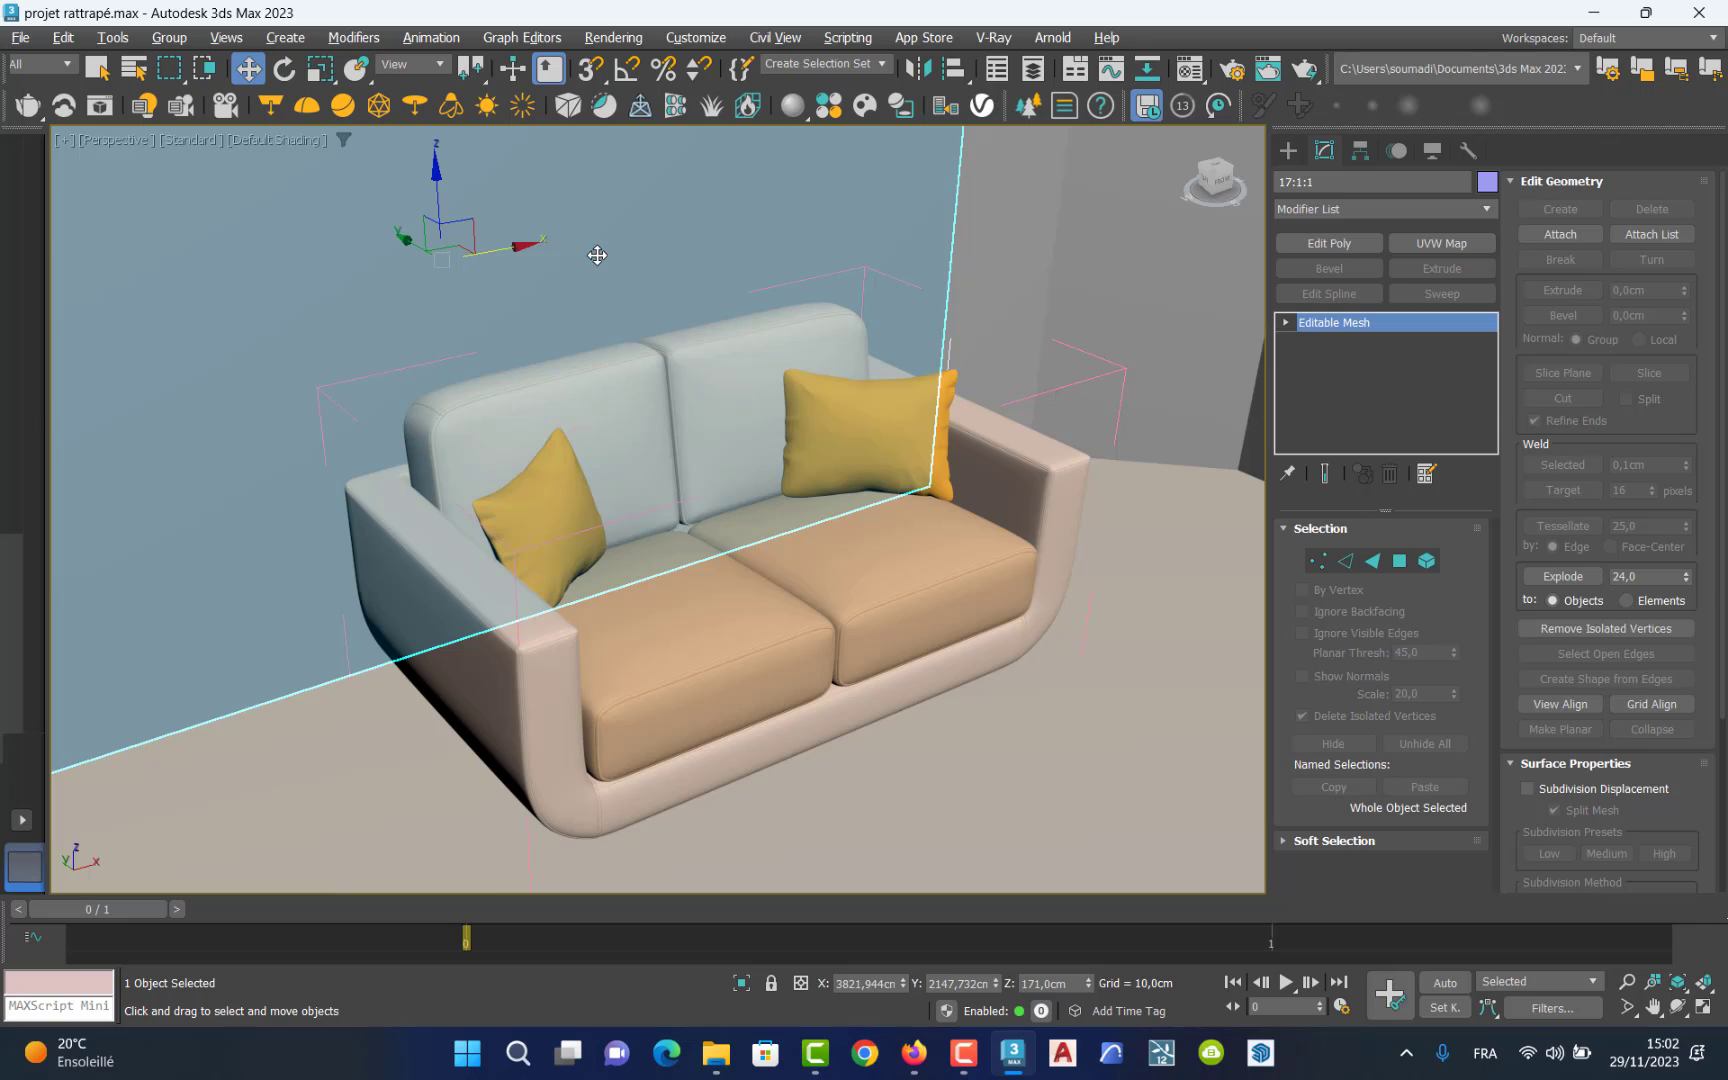
pyautogui.scroll(-4, 597, 256)
pyautogui.click(1036, 531)
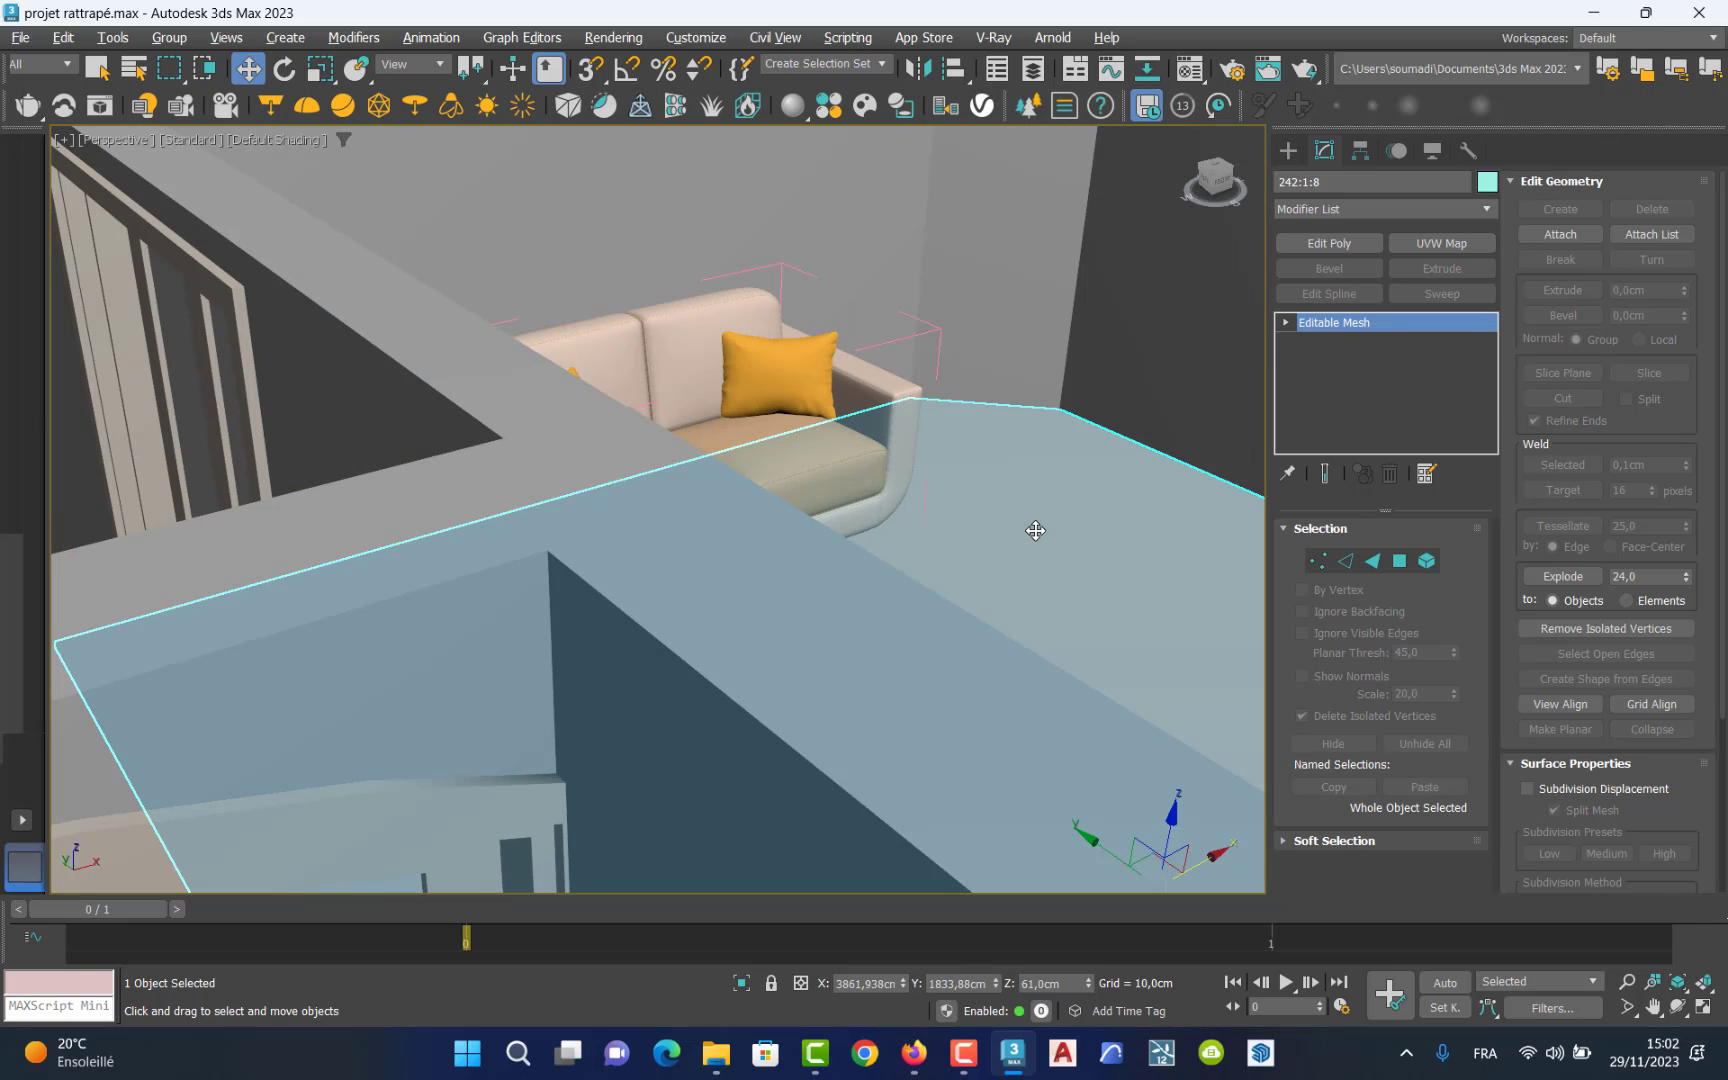
pyautogui.click(742, 983)
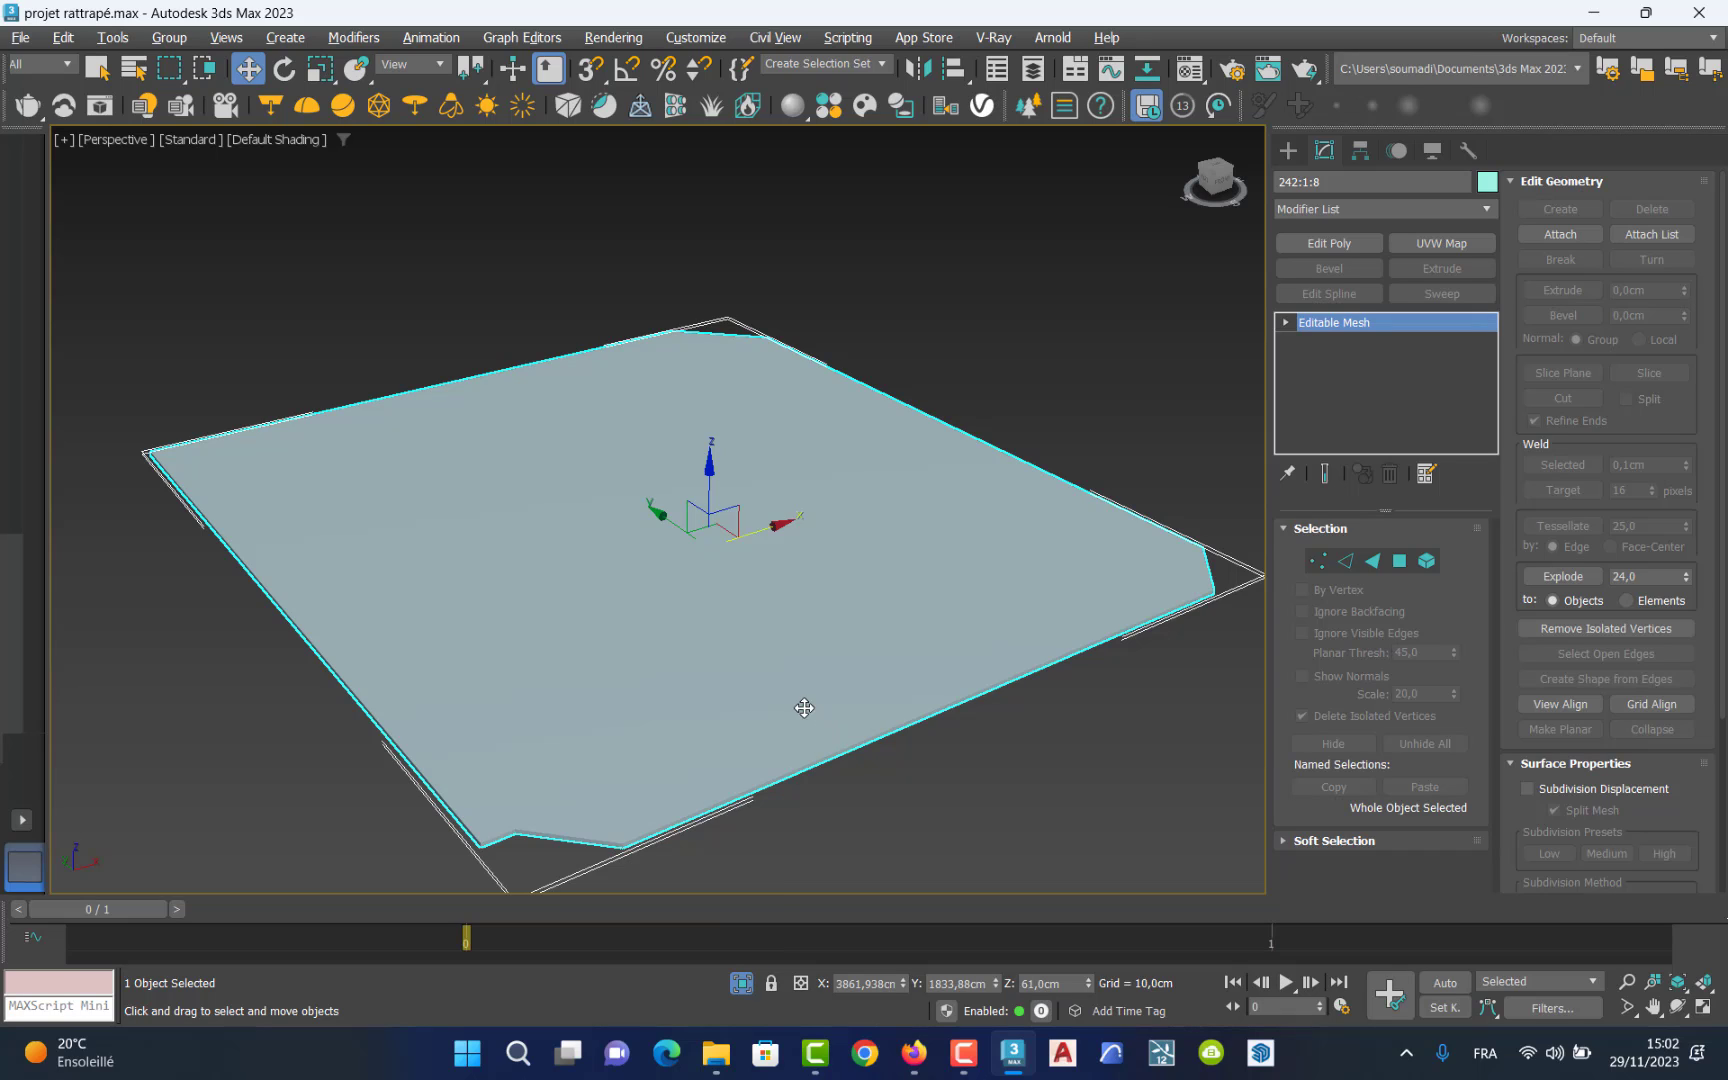
# Switch to Firefox and search the web for "vray material" in a new tab.
pyautogui.click(913, 1052)
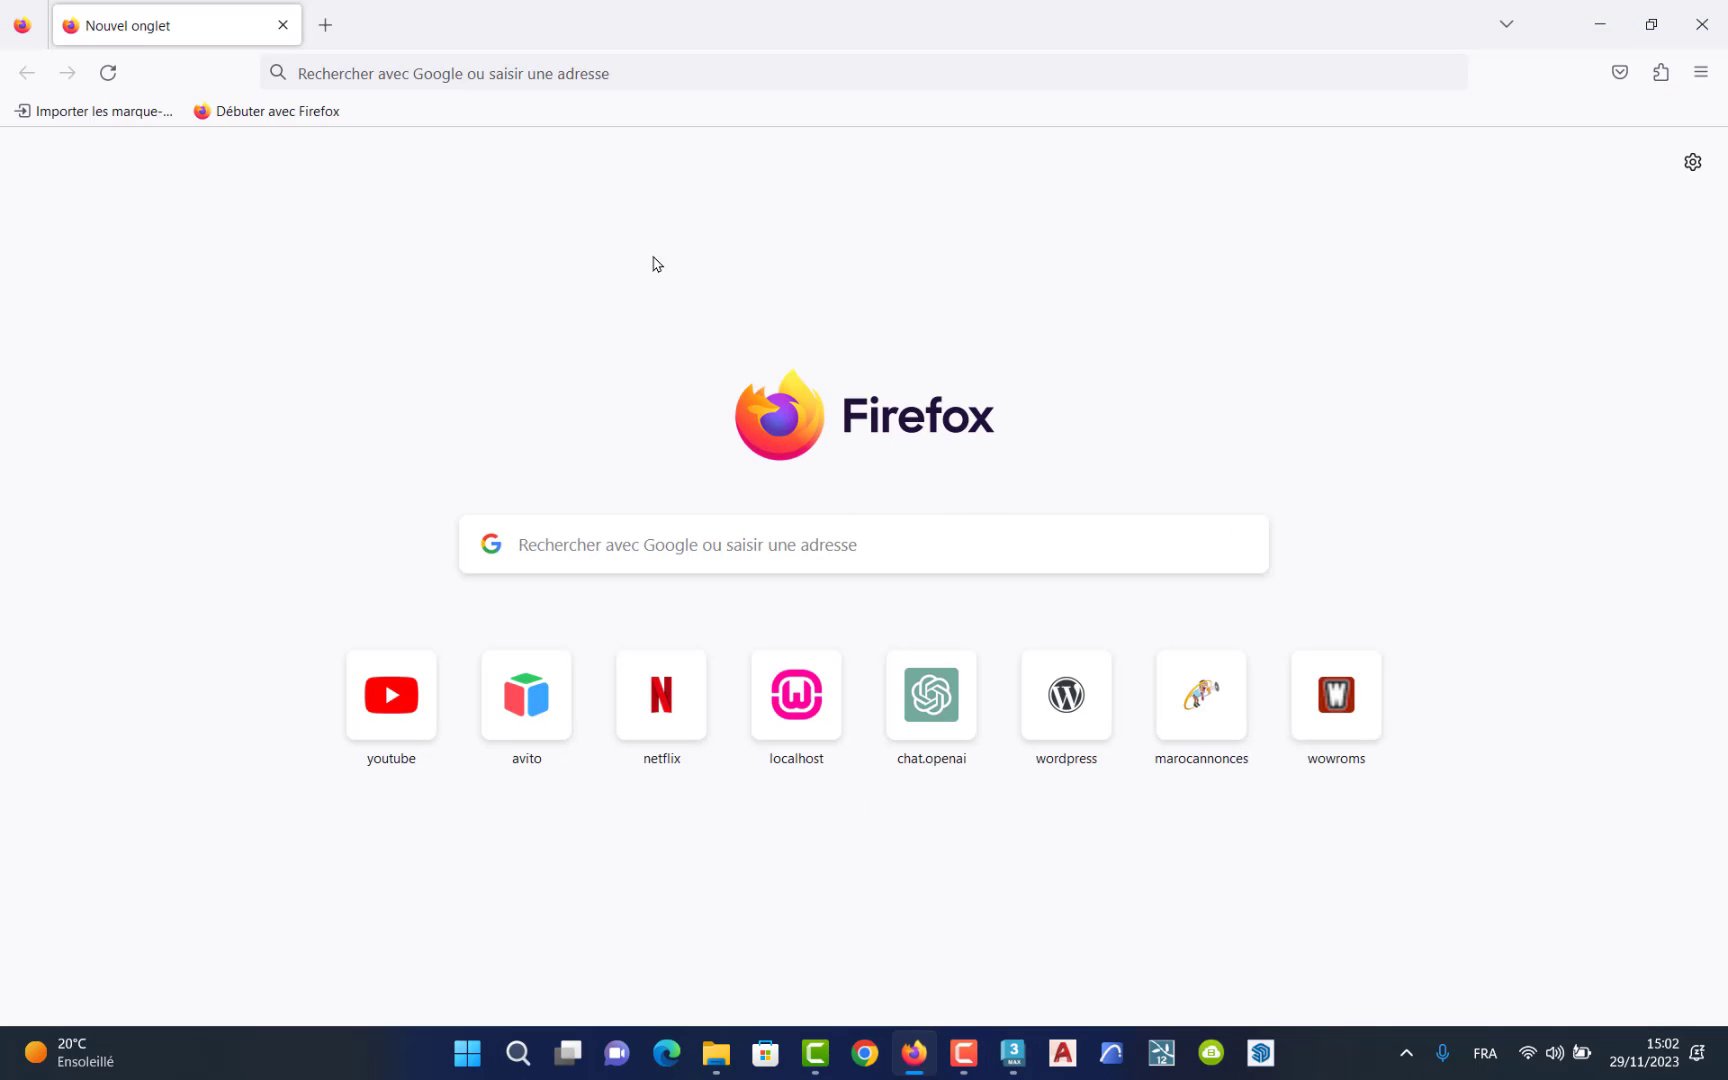
pyautogui.click(325, 25)
pyautogui.click(412, 68)
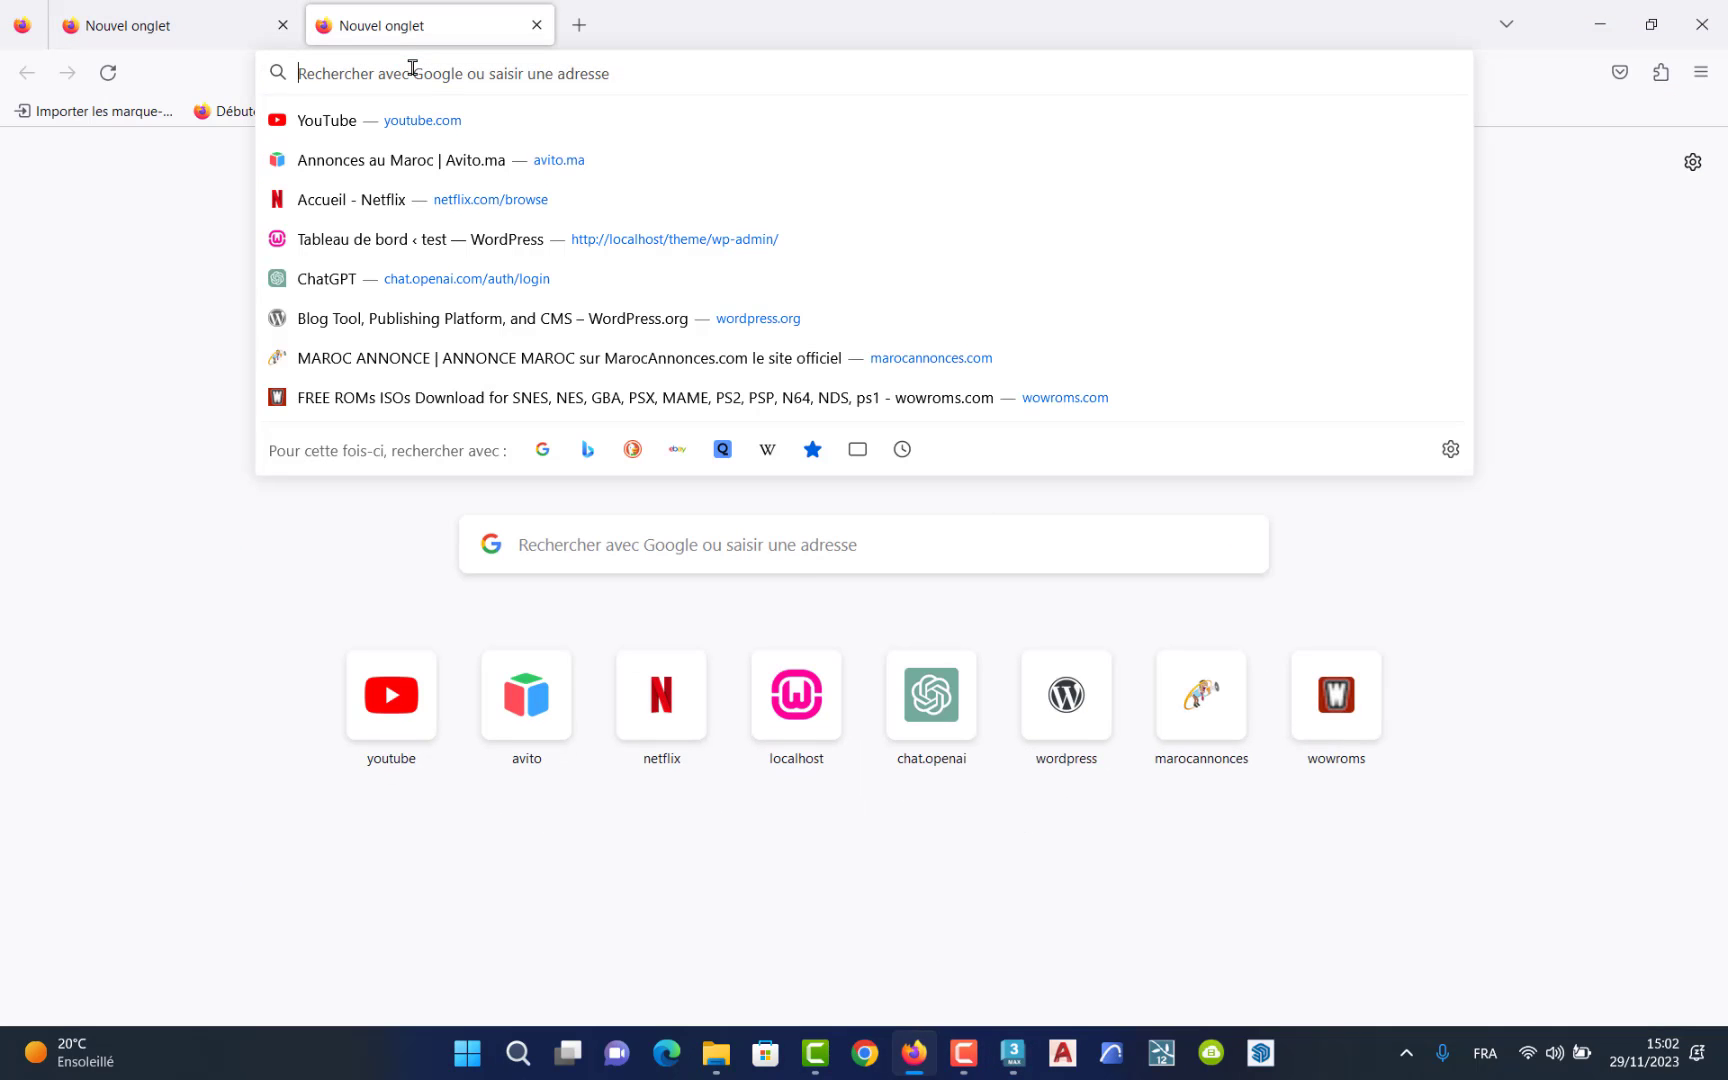
pyautogui.write('vra')
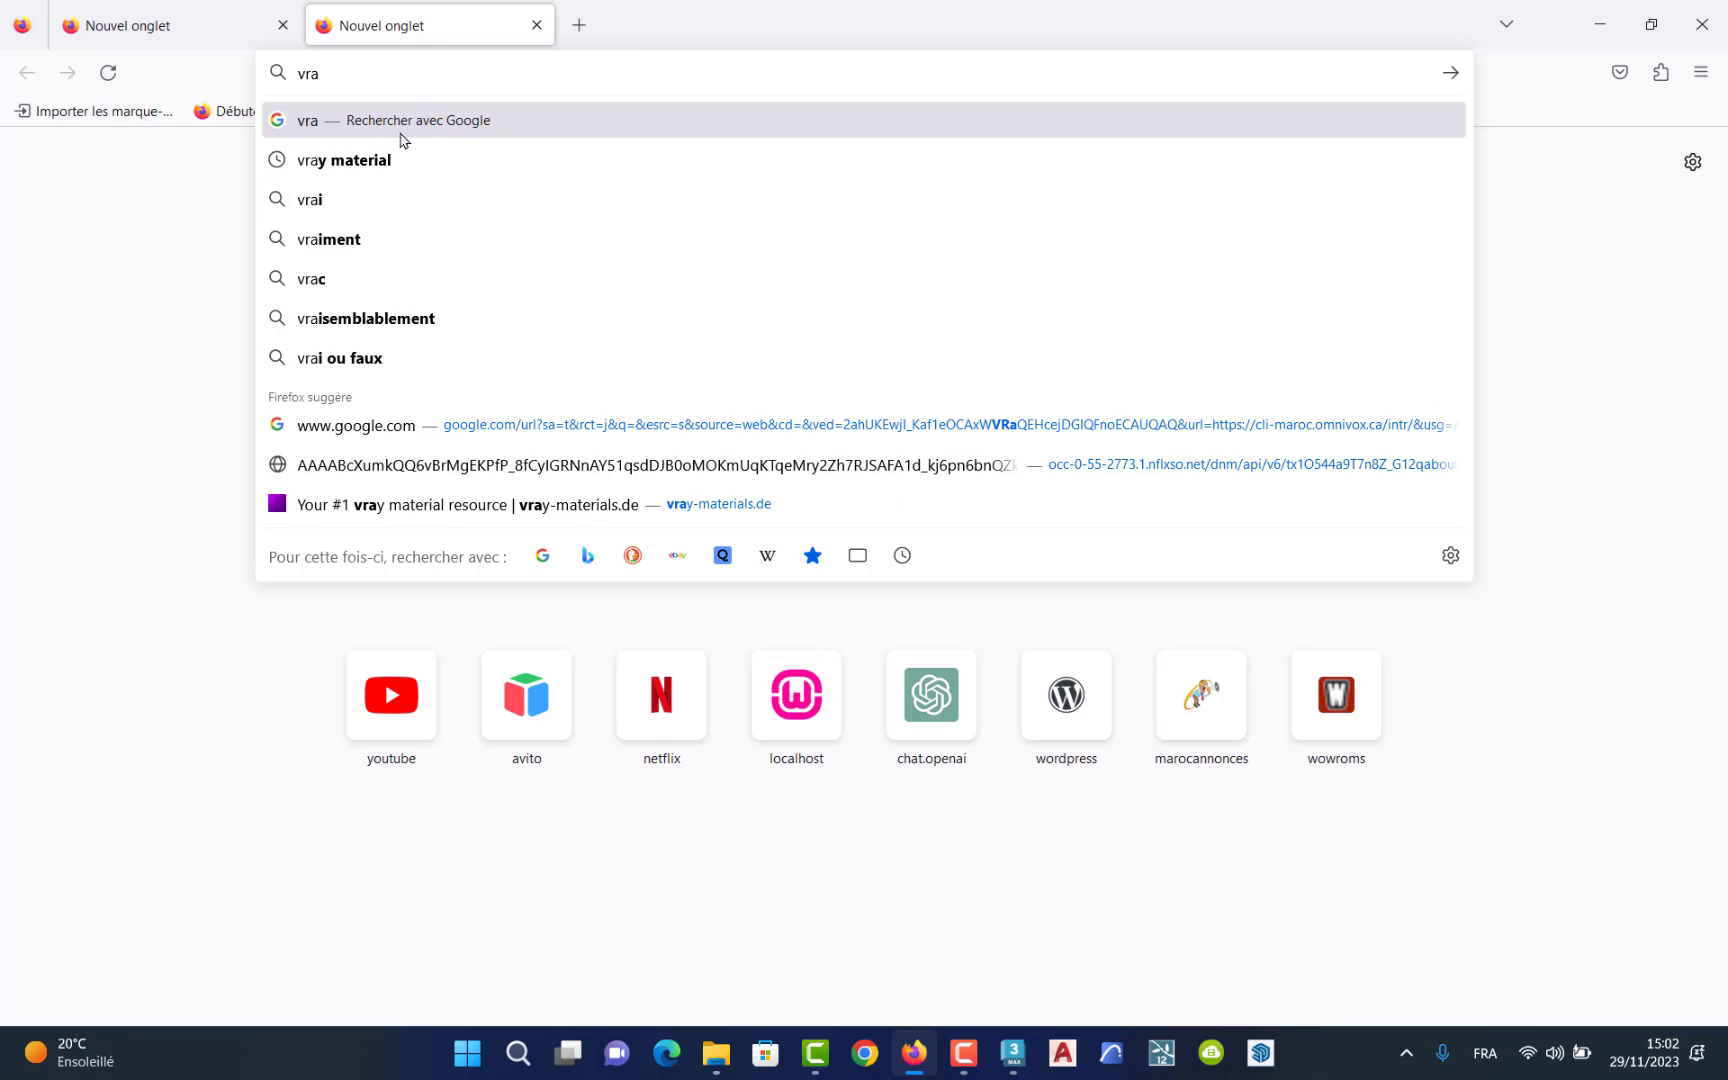
pyautogui.click(378, 162)
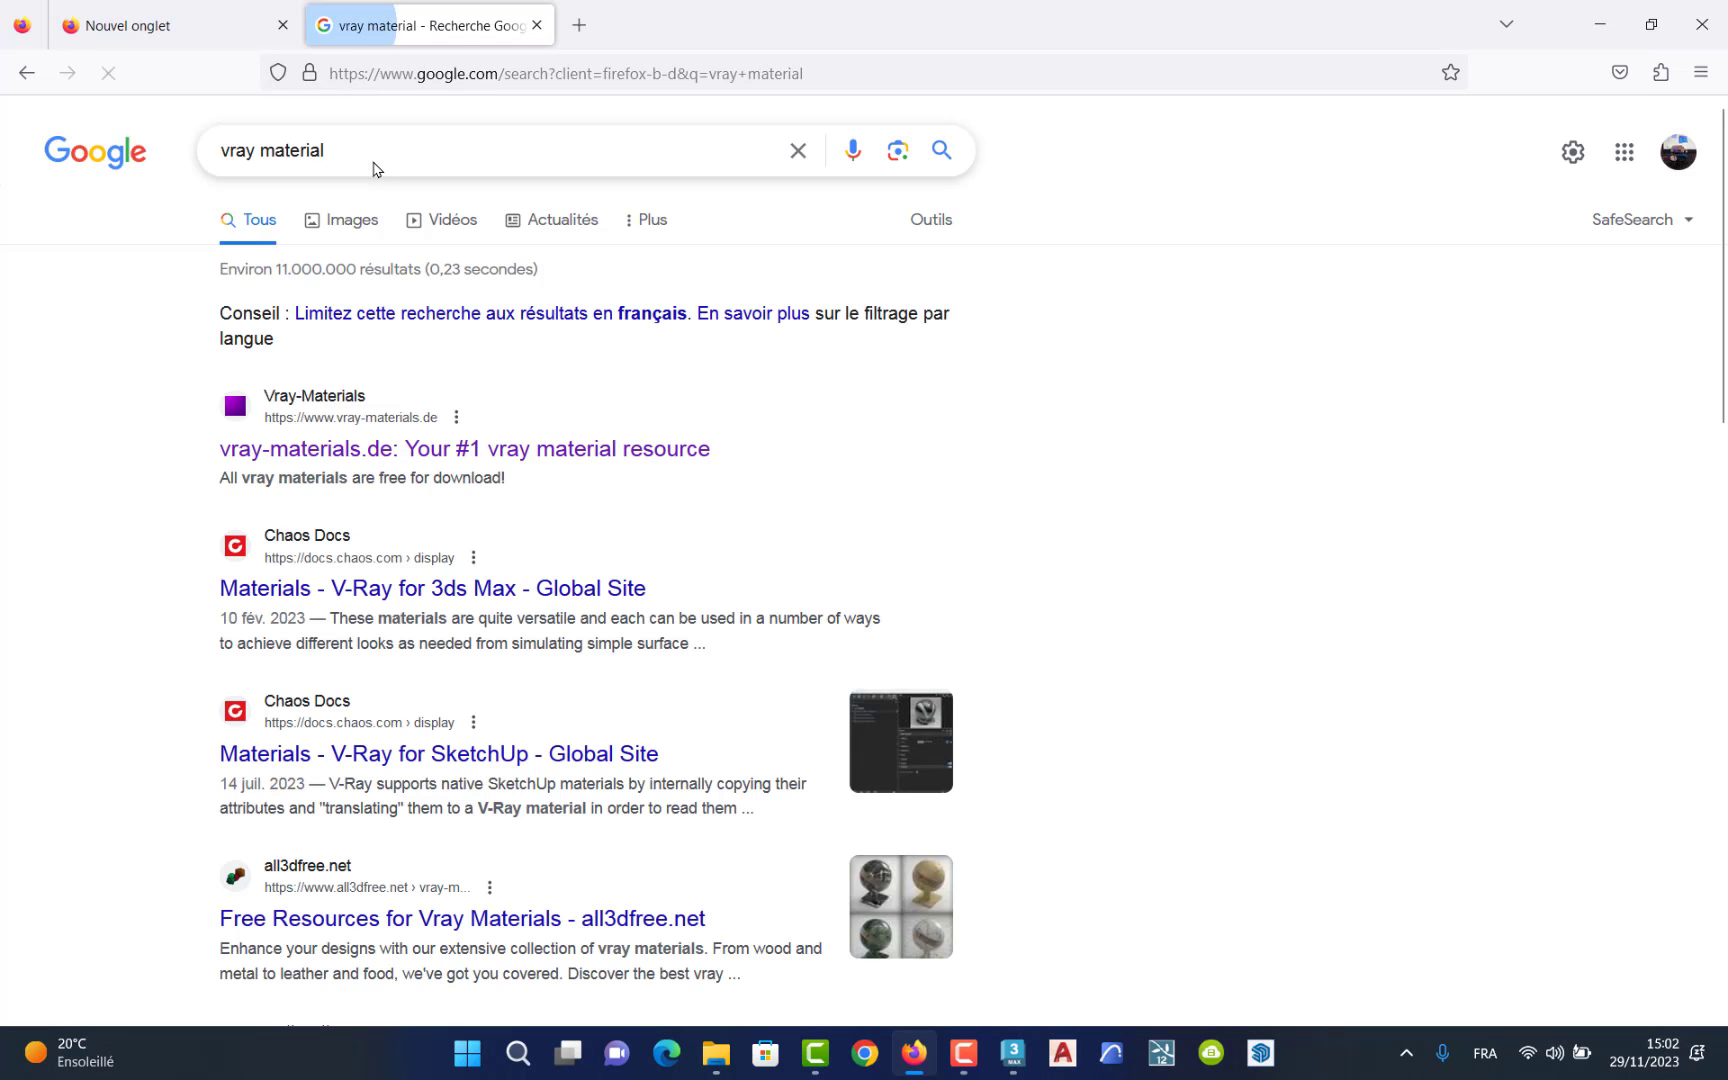
# Open the vray-materials.de site without translating it and go to its Wood category.
pyautogui.click(321, 418)
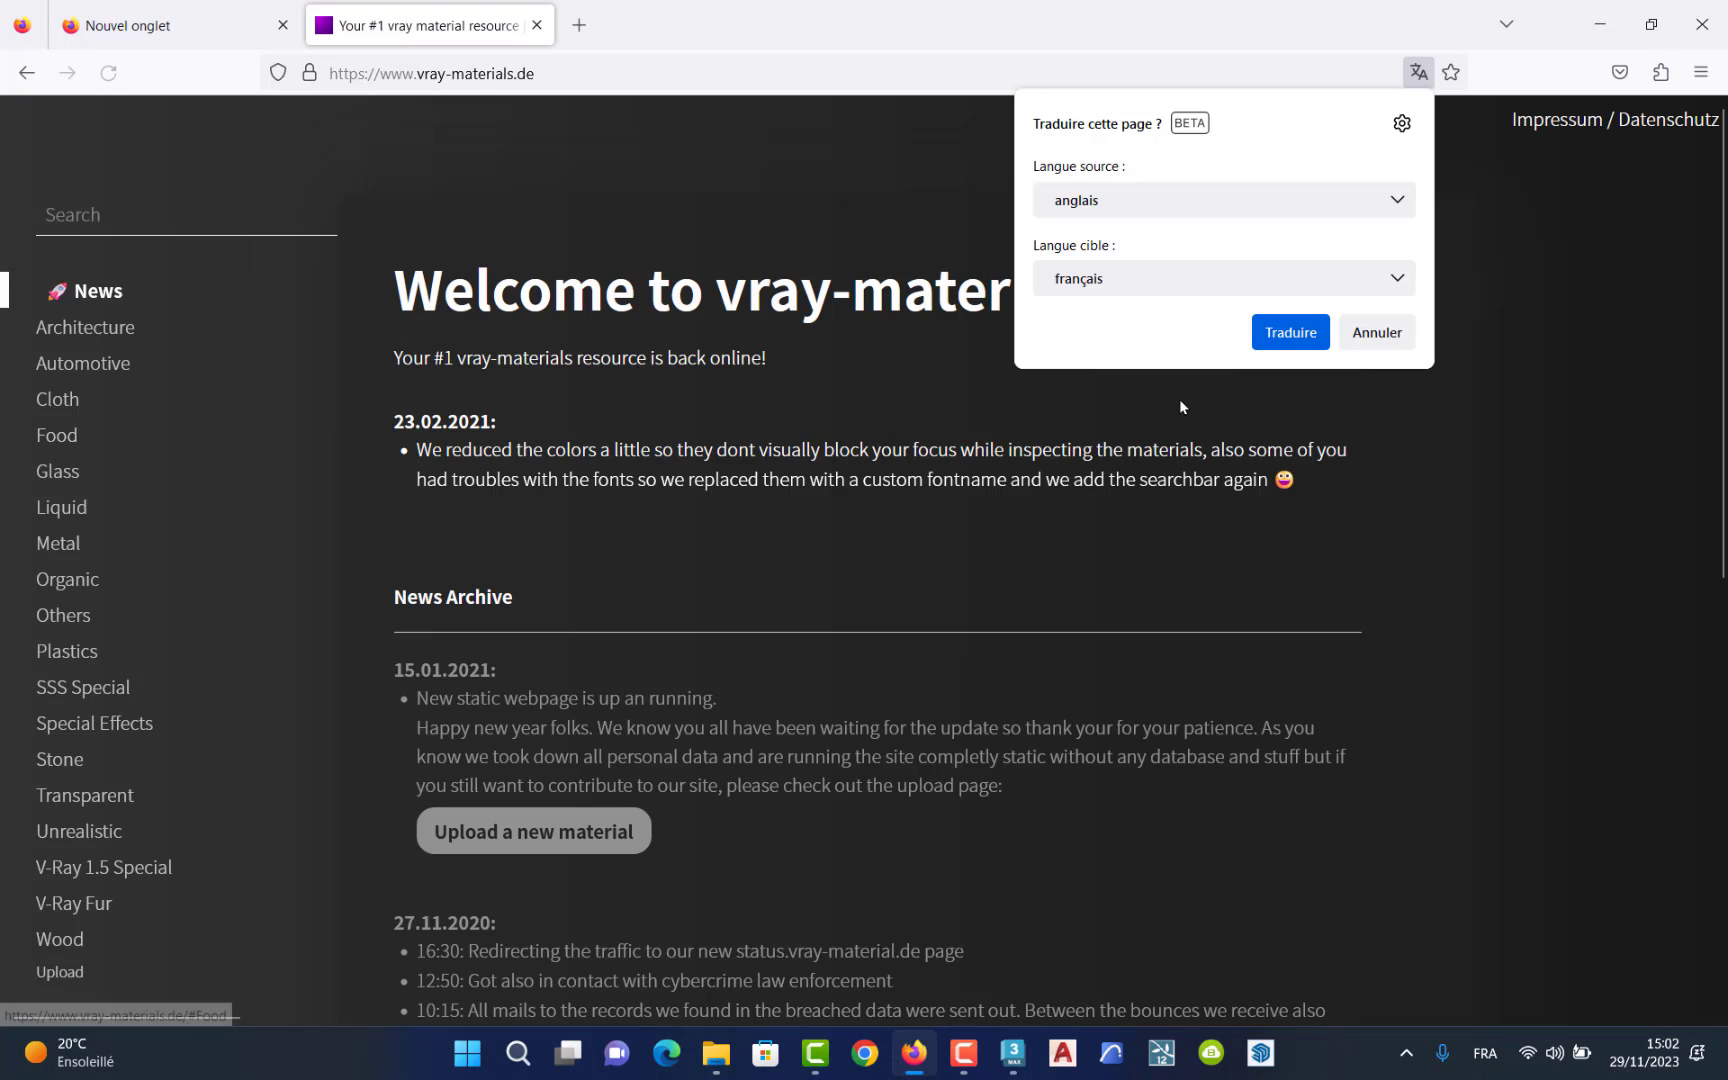
pyautogui.click(1370, 340)
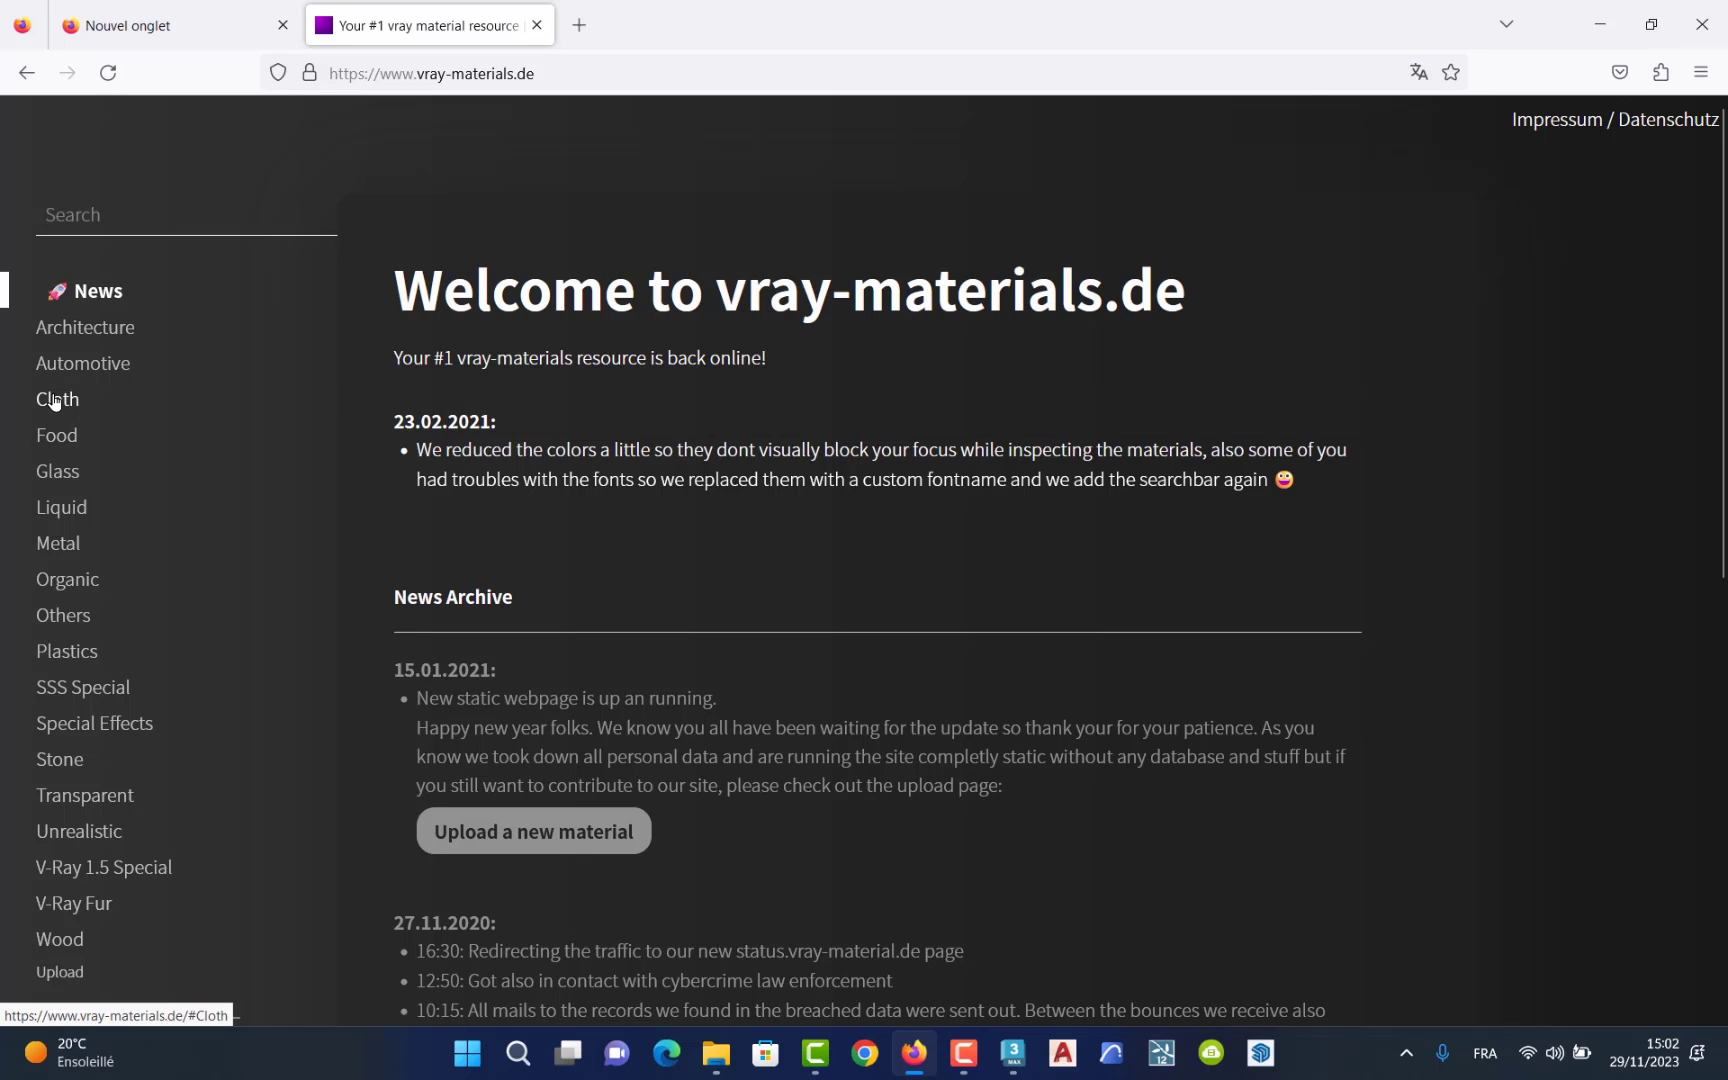
pyautogui.click(71, 948)
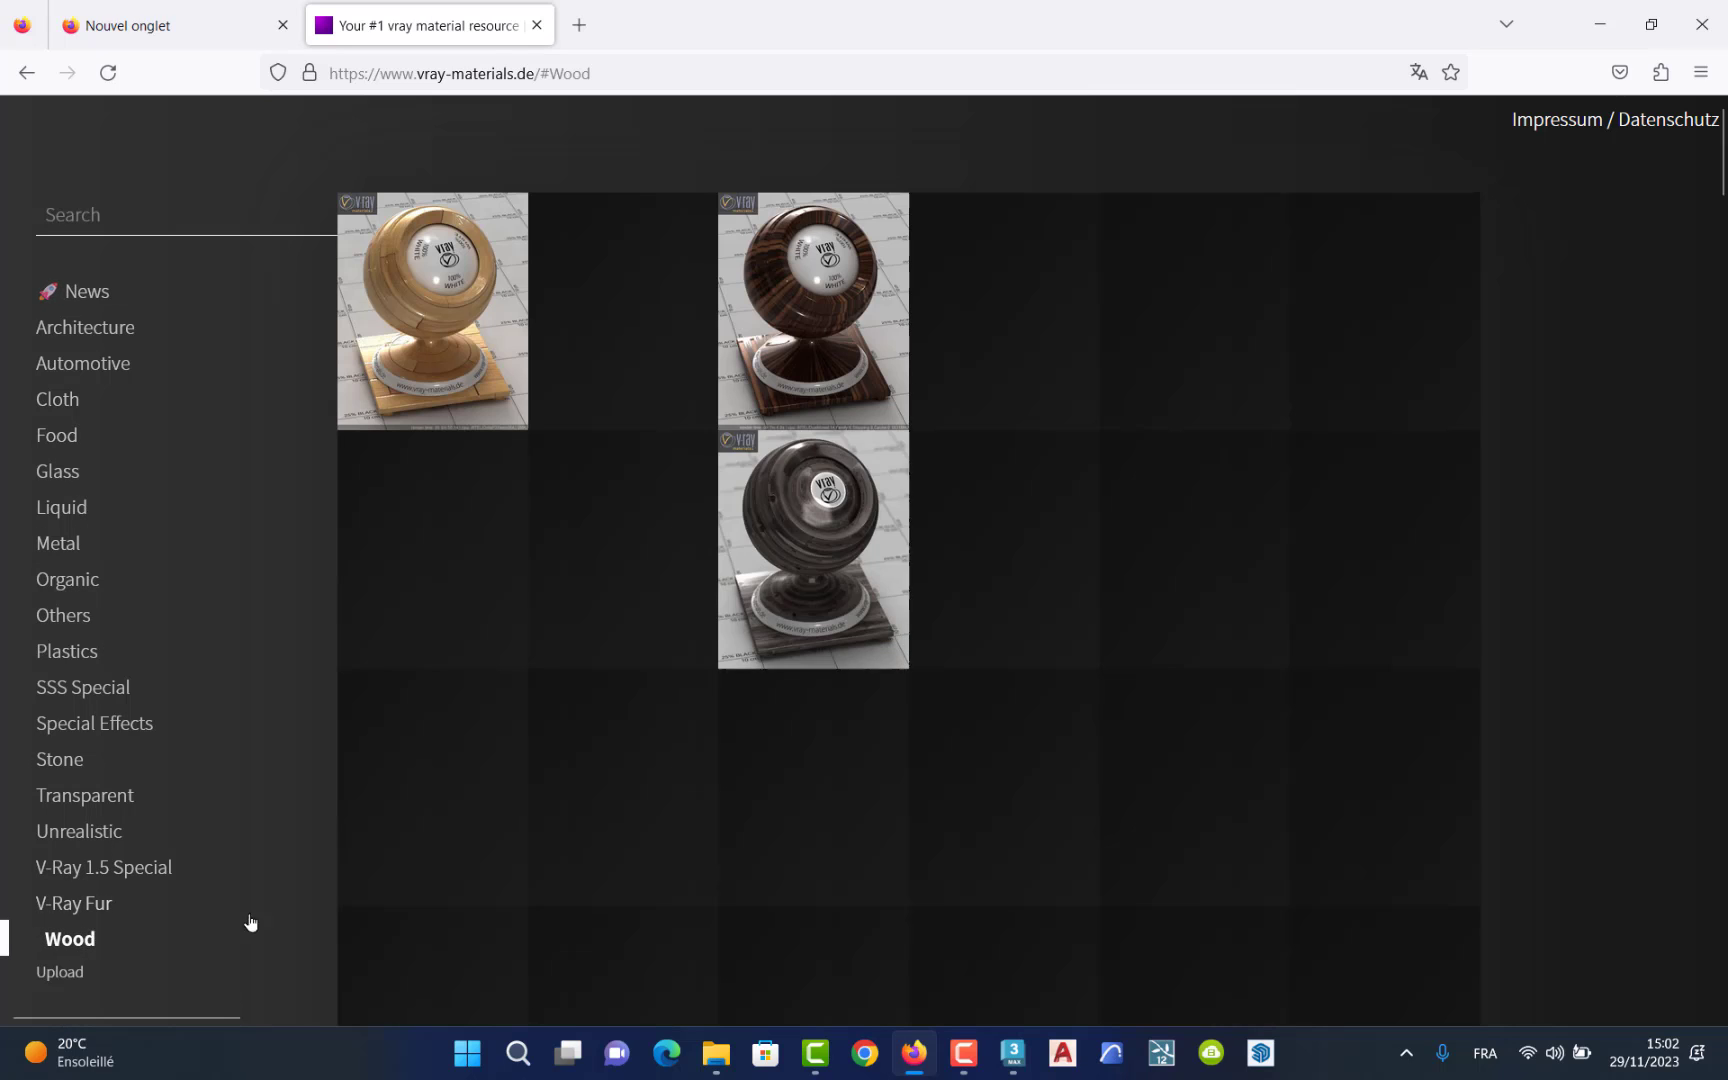
pyautogui.click(966, 1058)
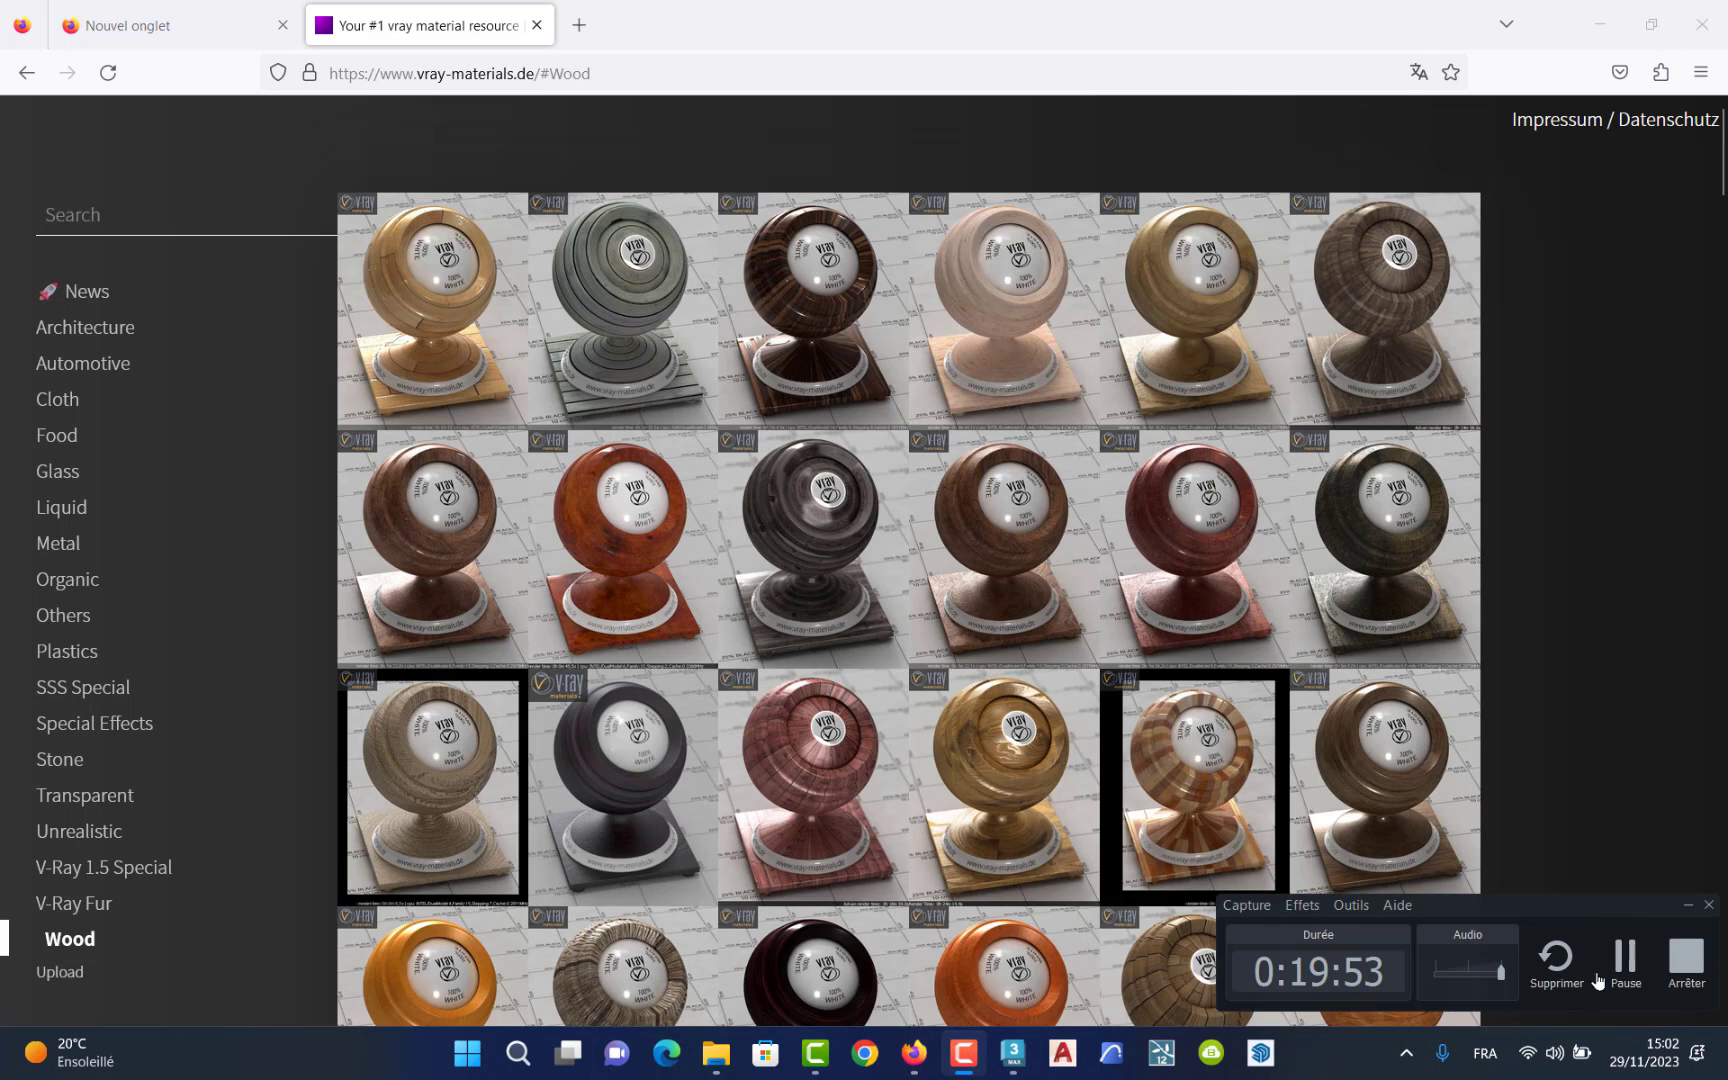
pyautogui.click(1686, 908)
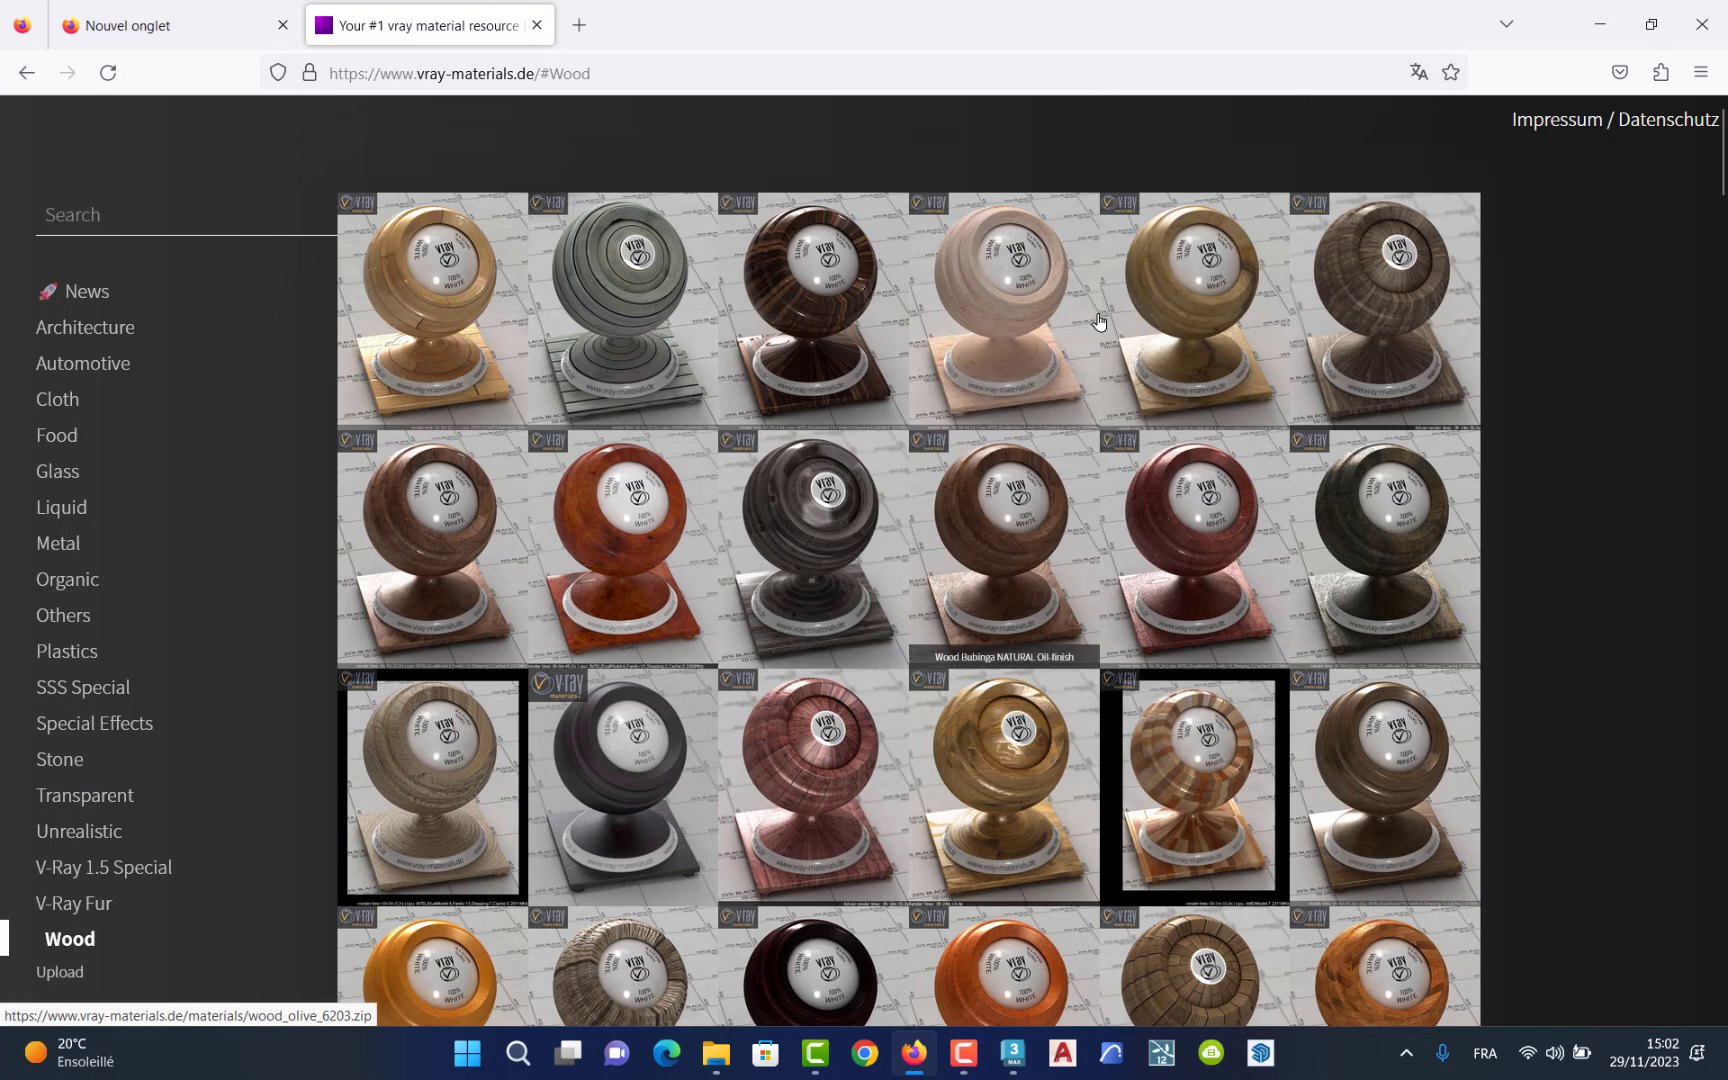
# Browse the wood material previews and download the Wood Material e500 archive.
pyautogui.moveTo(1045, 302)
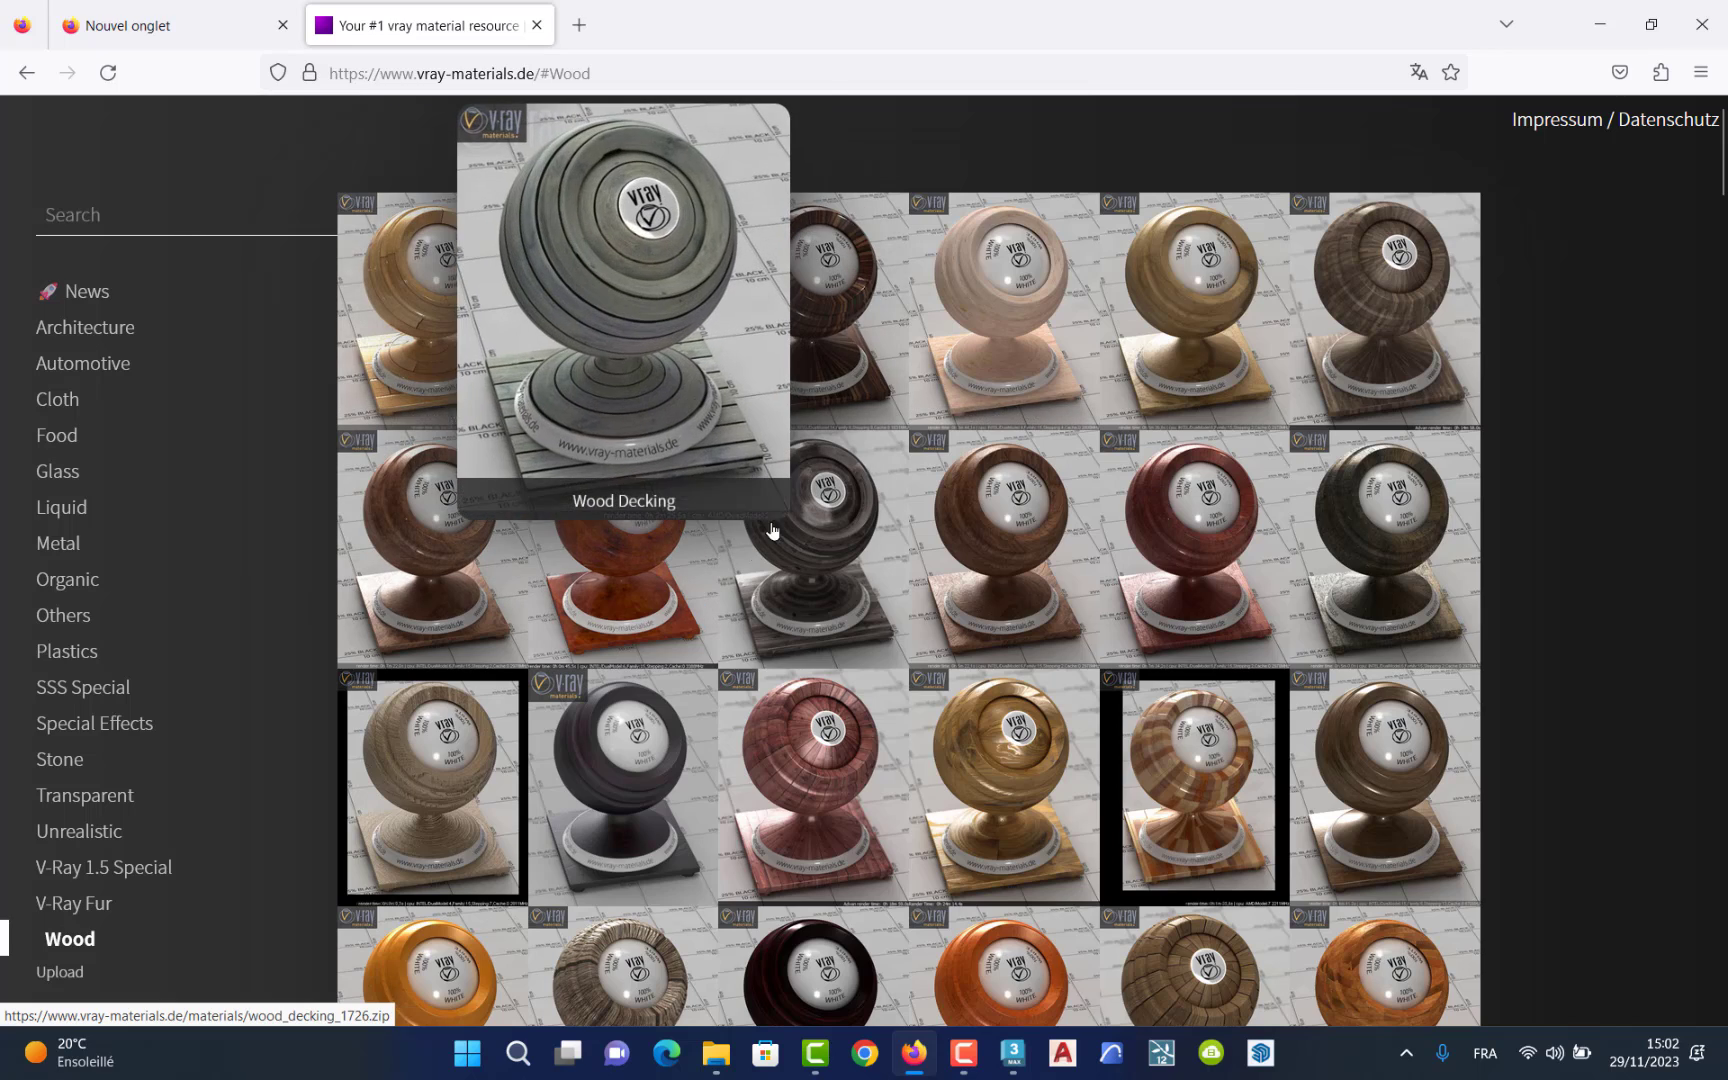
pyautogui.scroll(-5, 856, 812)
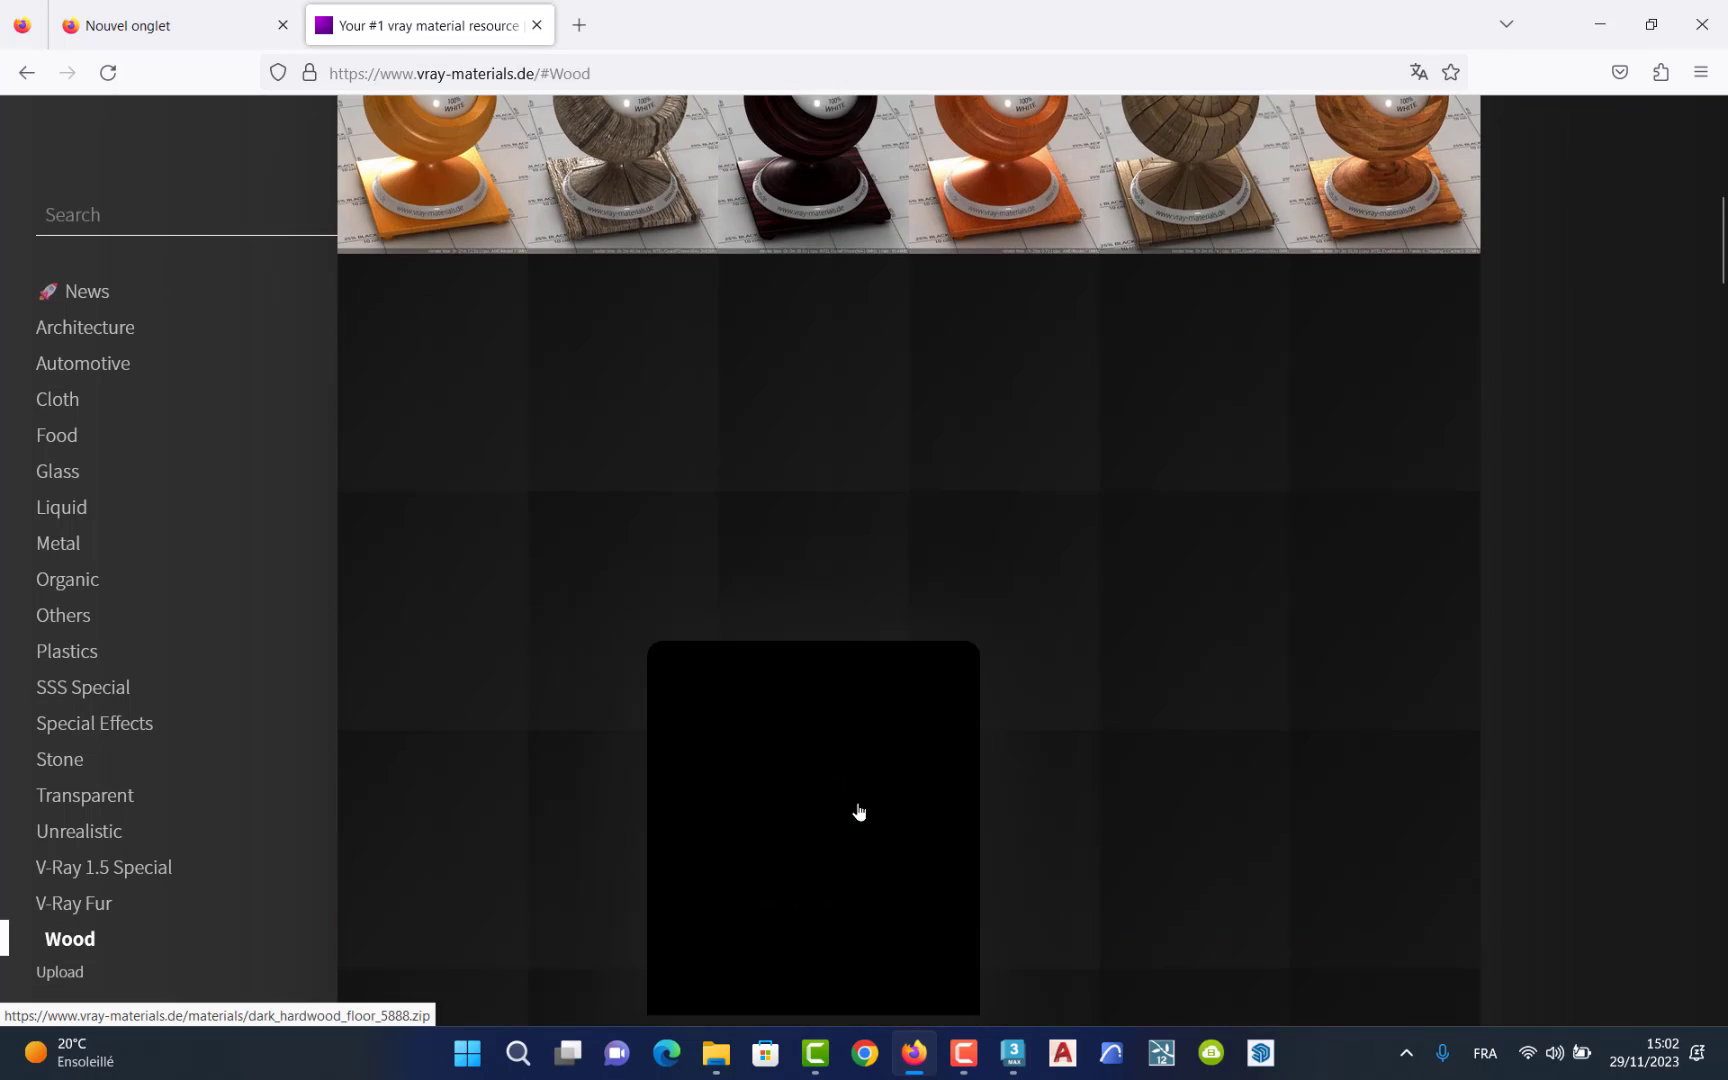
pyautogui.scroll(7, 1003, 590)
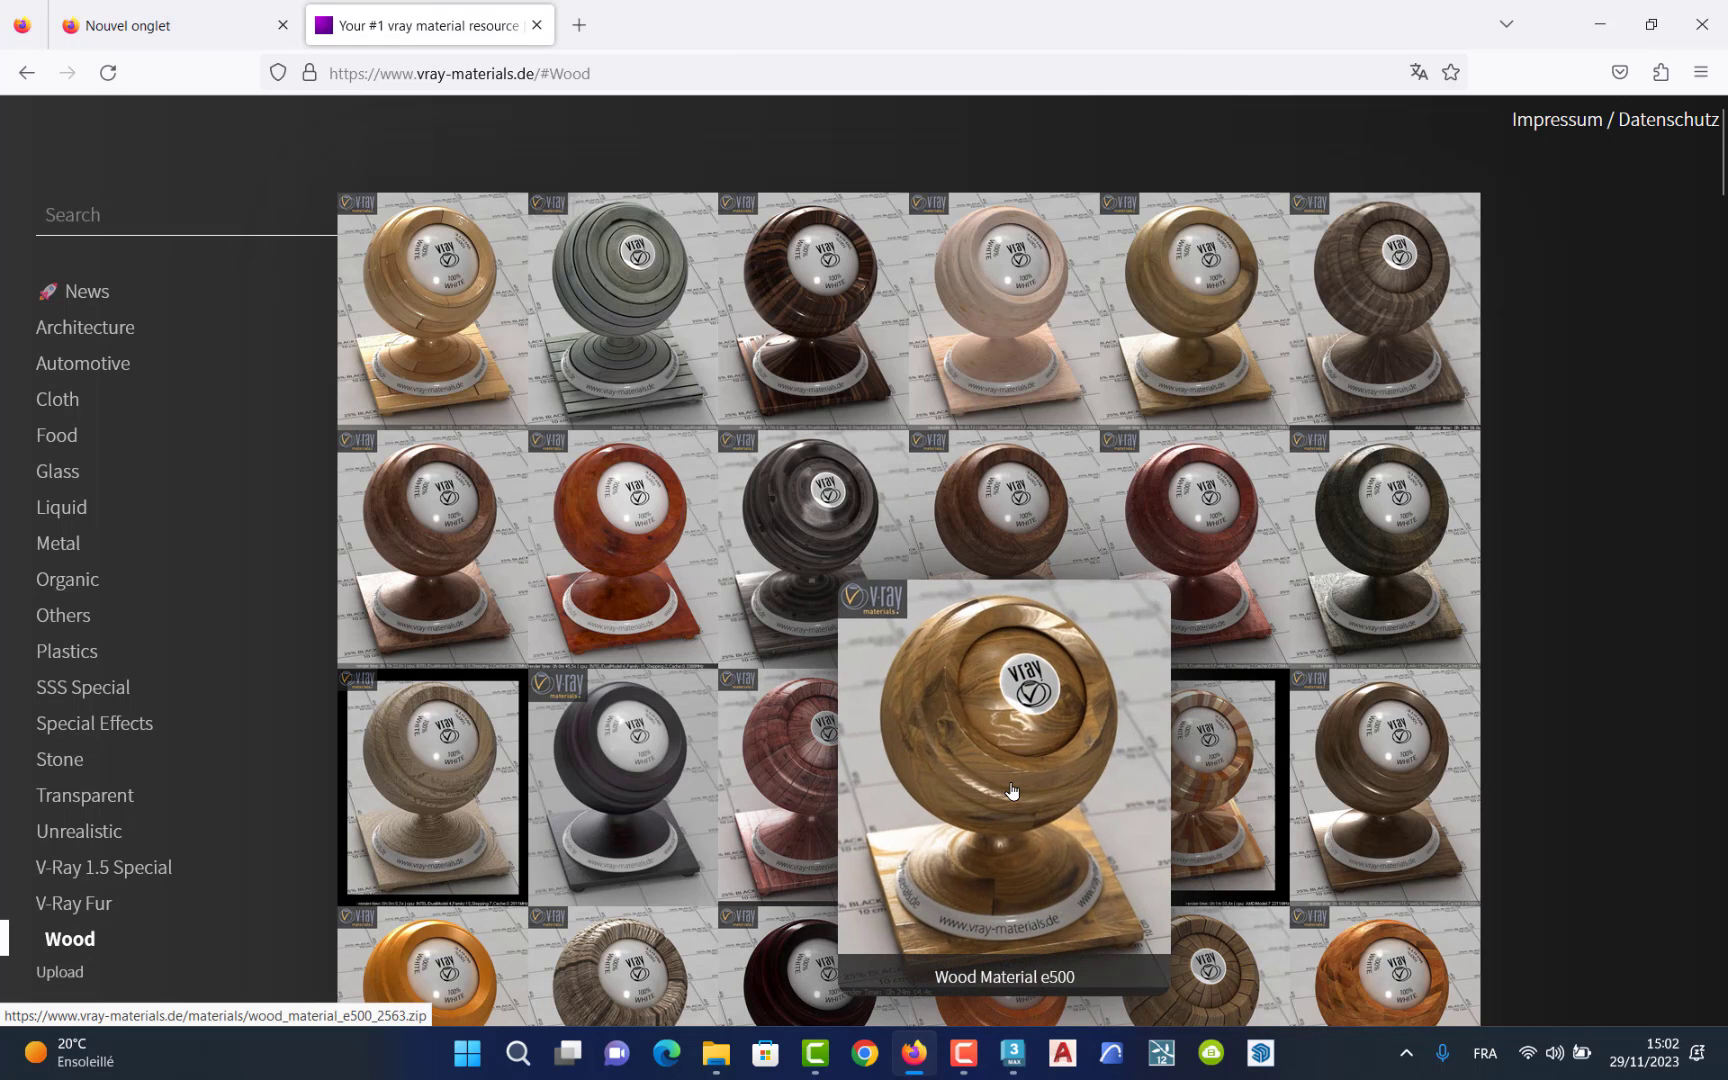
pyautogui.click(1011, 790)
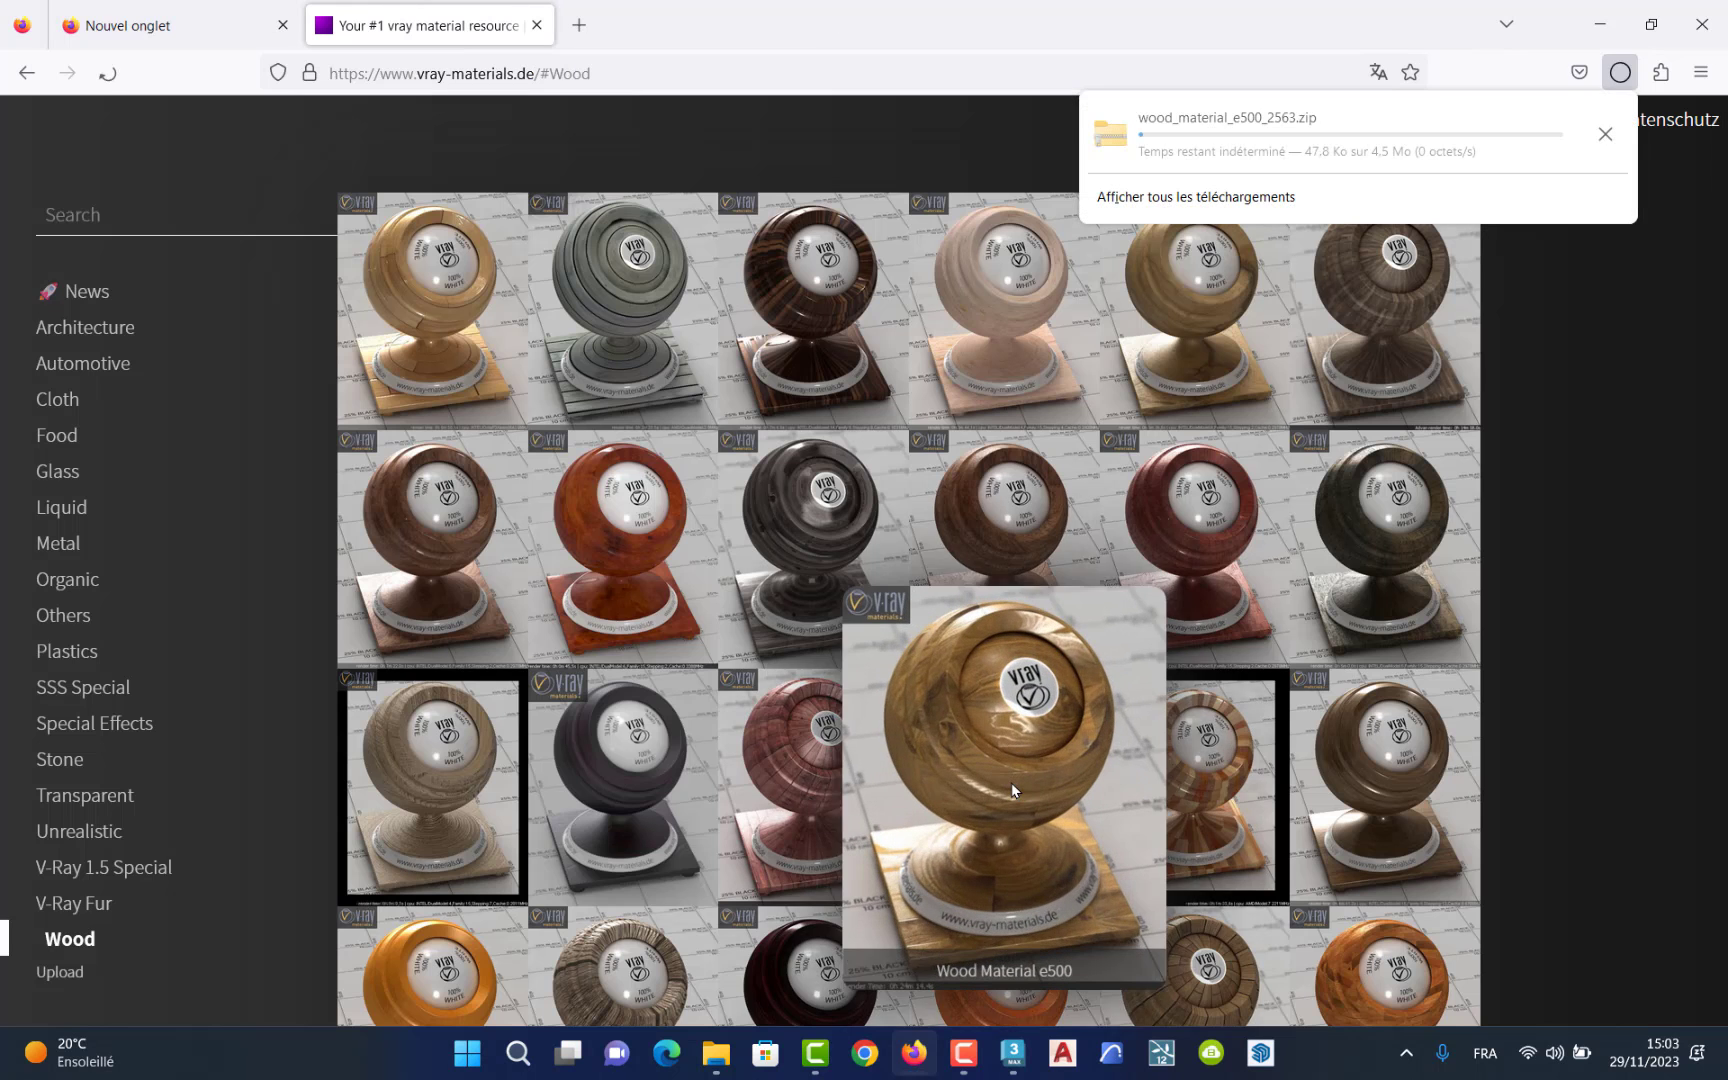
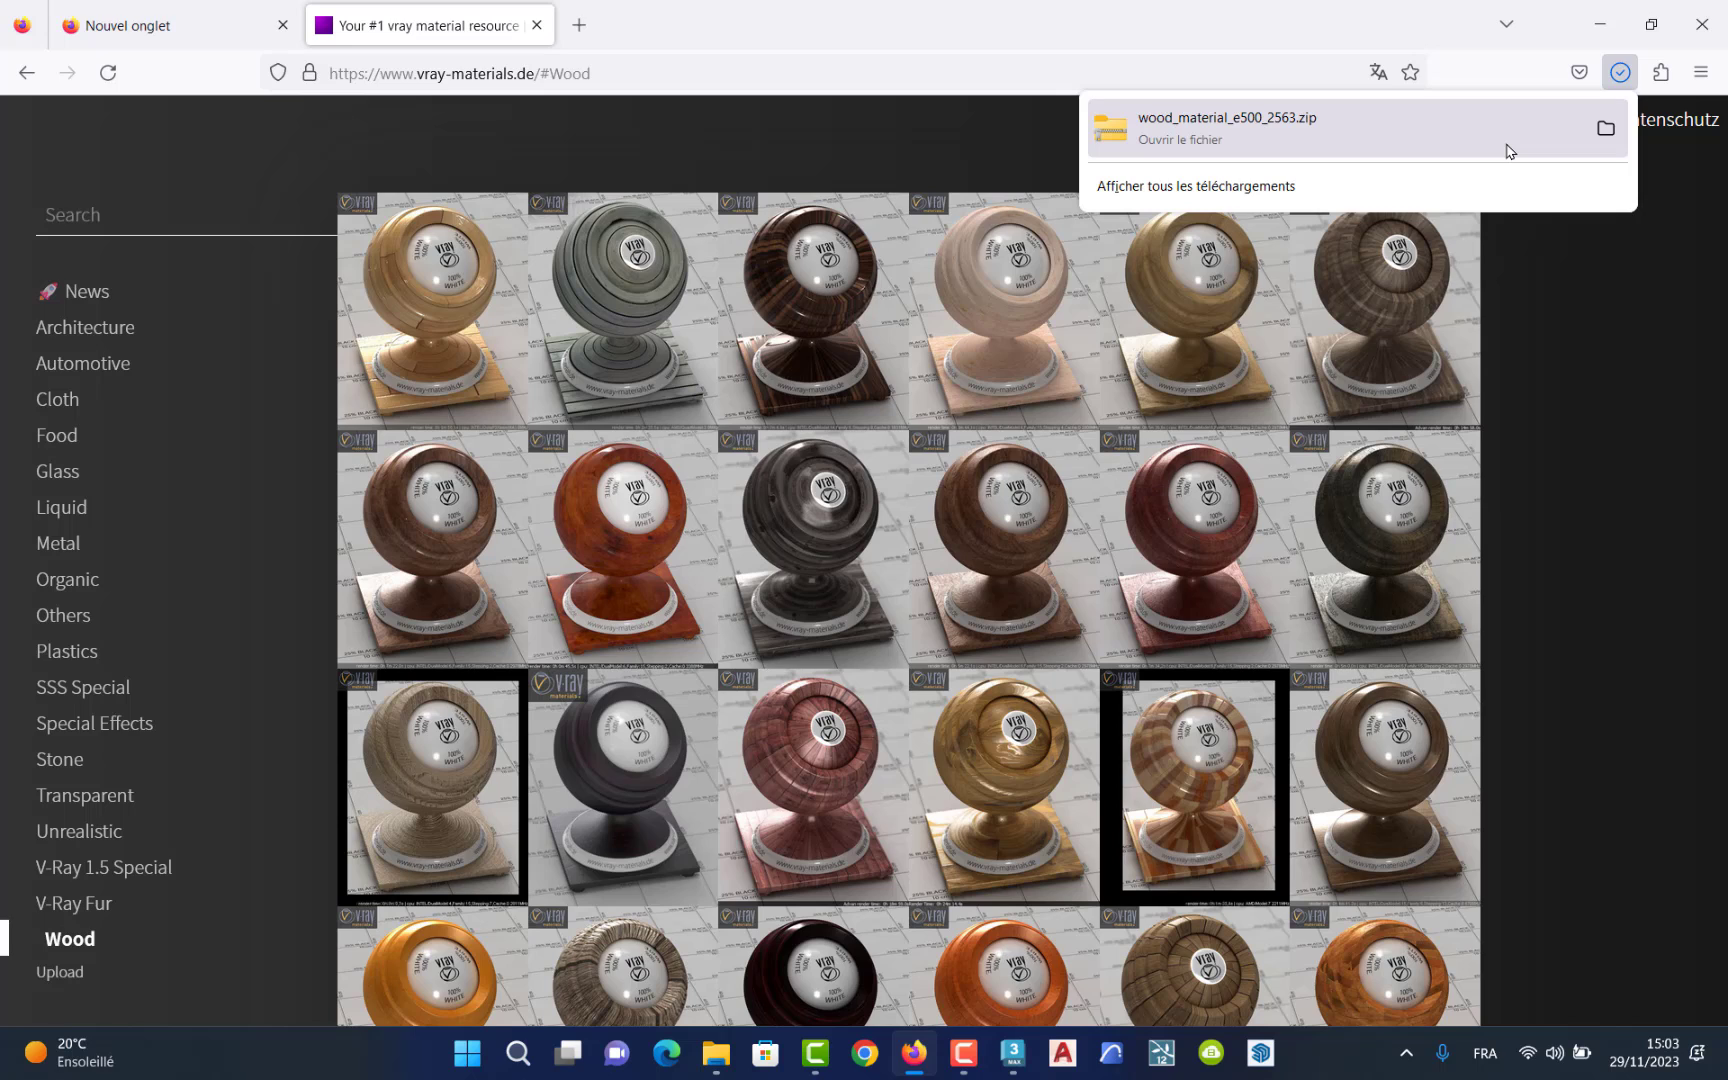
# Copy the downloaded wood_material_e500_2563.zip from its download folder into Documents > 3ds Max 2023 > materiallibraries.
pyautogui.click(1605, 131)
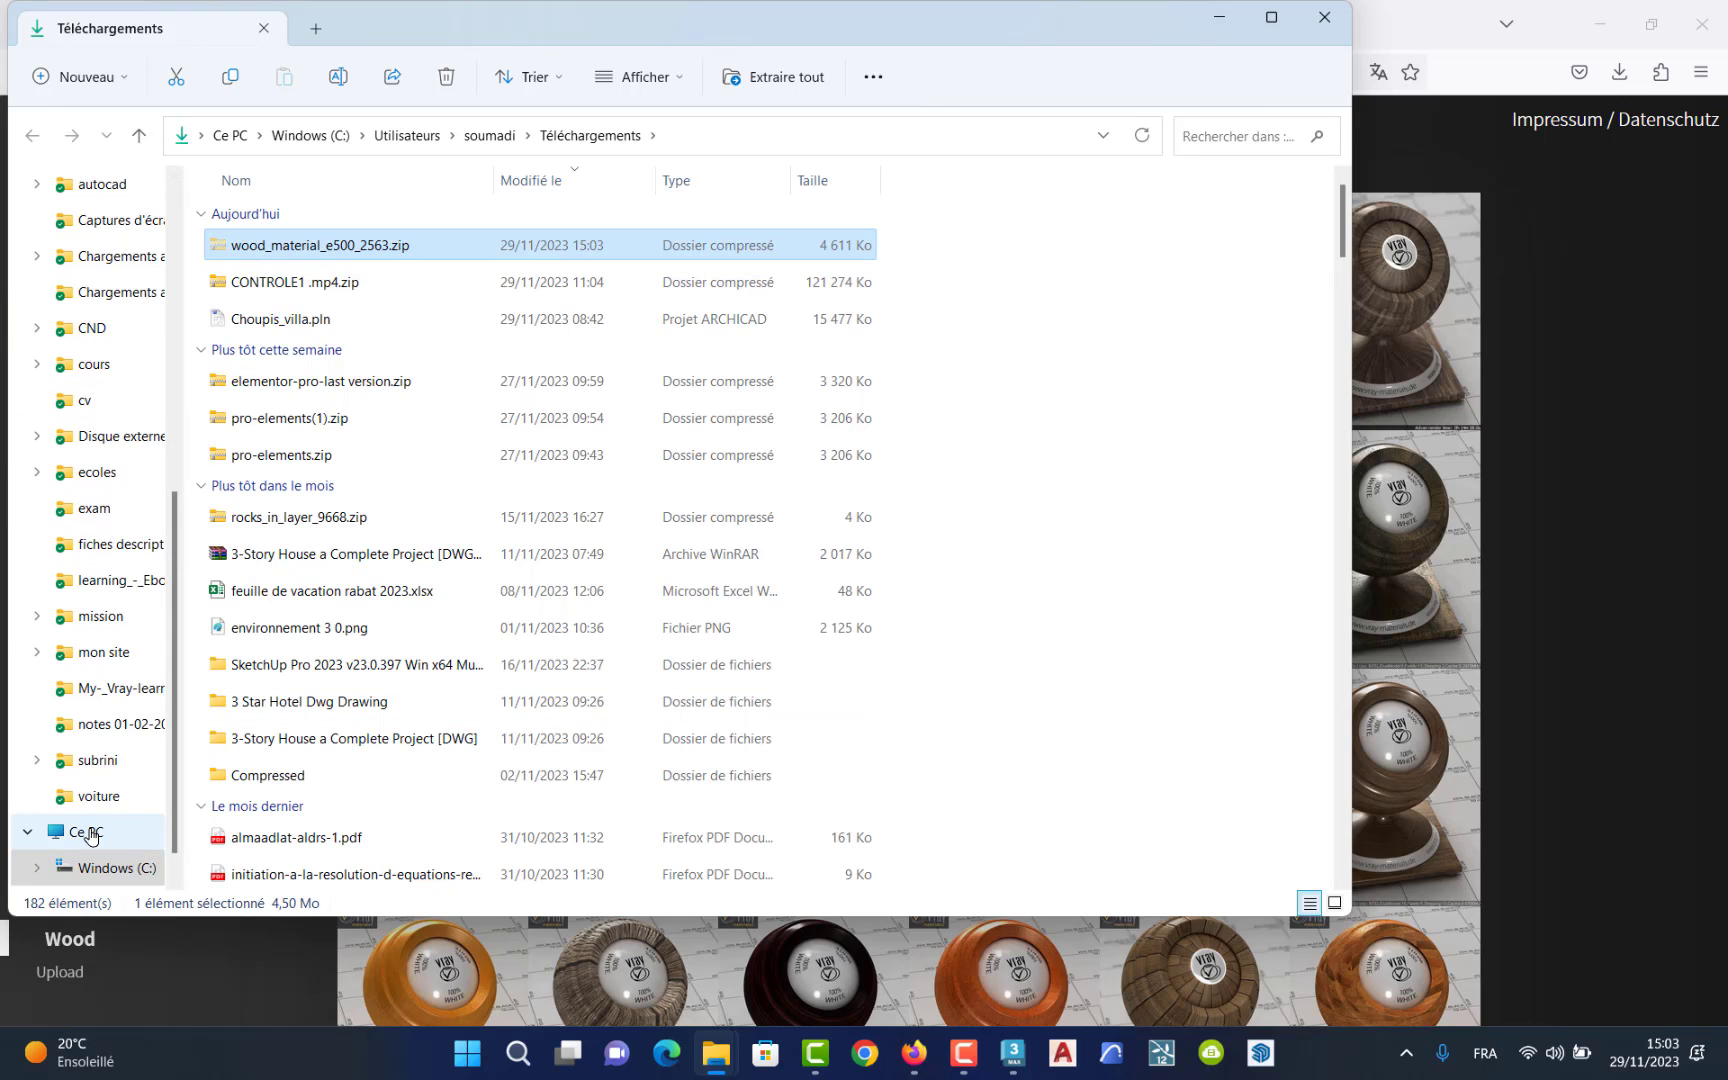
pyautogui.click(89, 834)
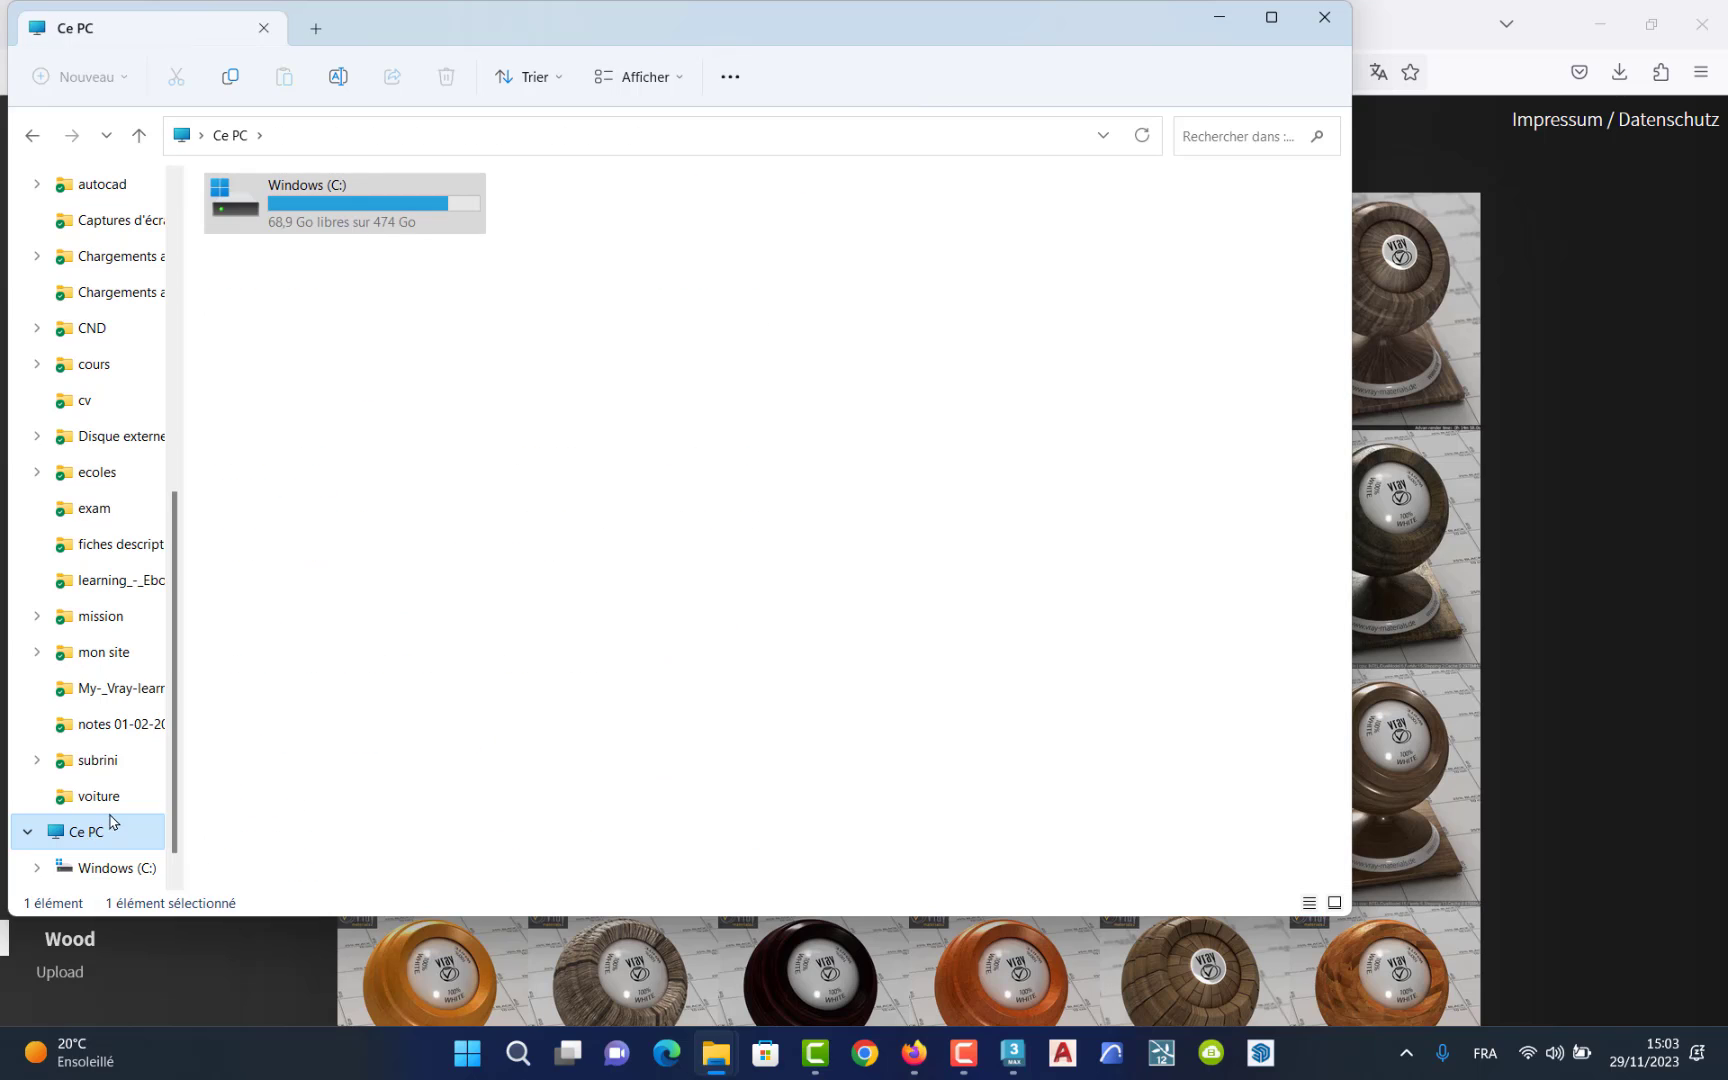
pyautogui.scroll(5, 88, 545)
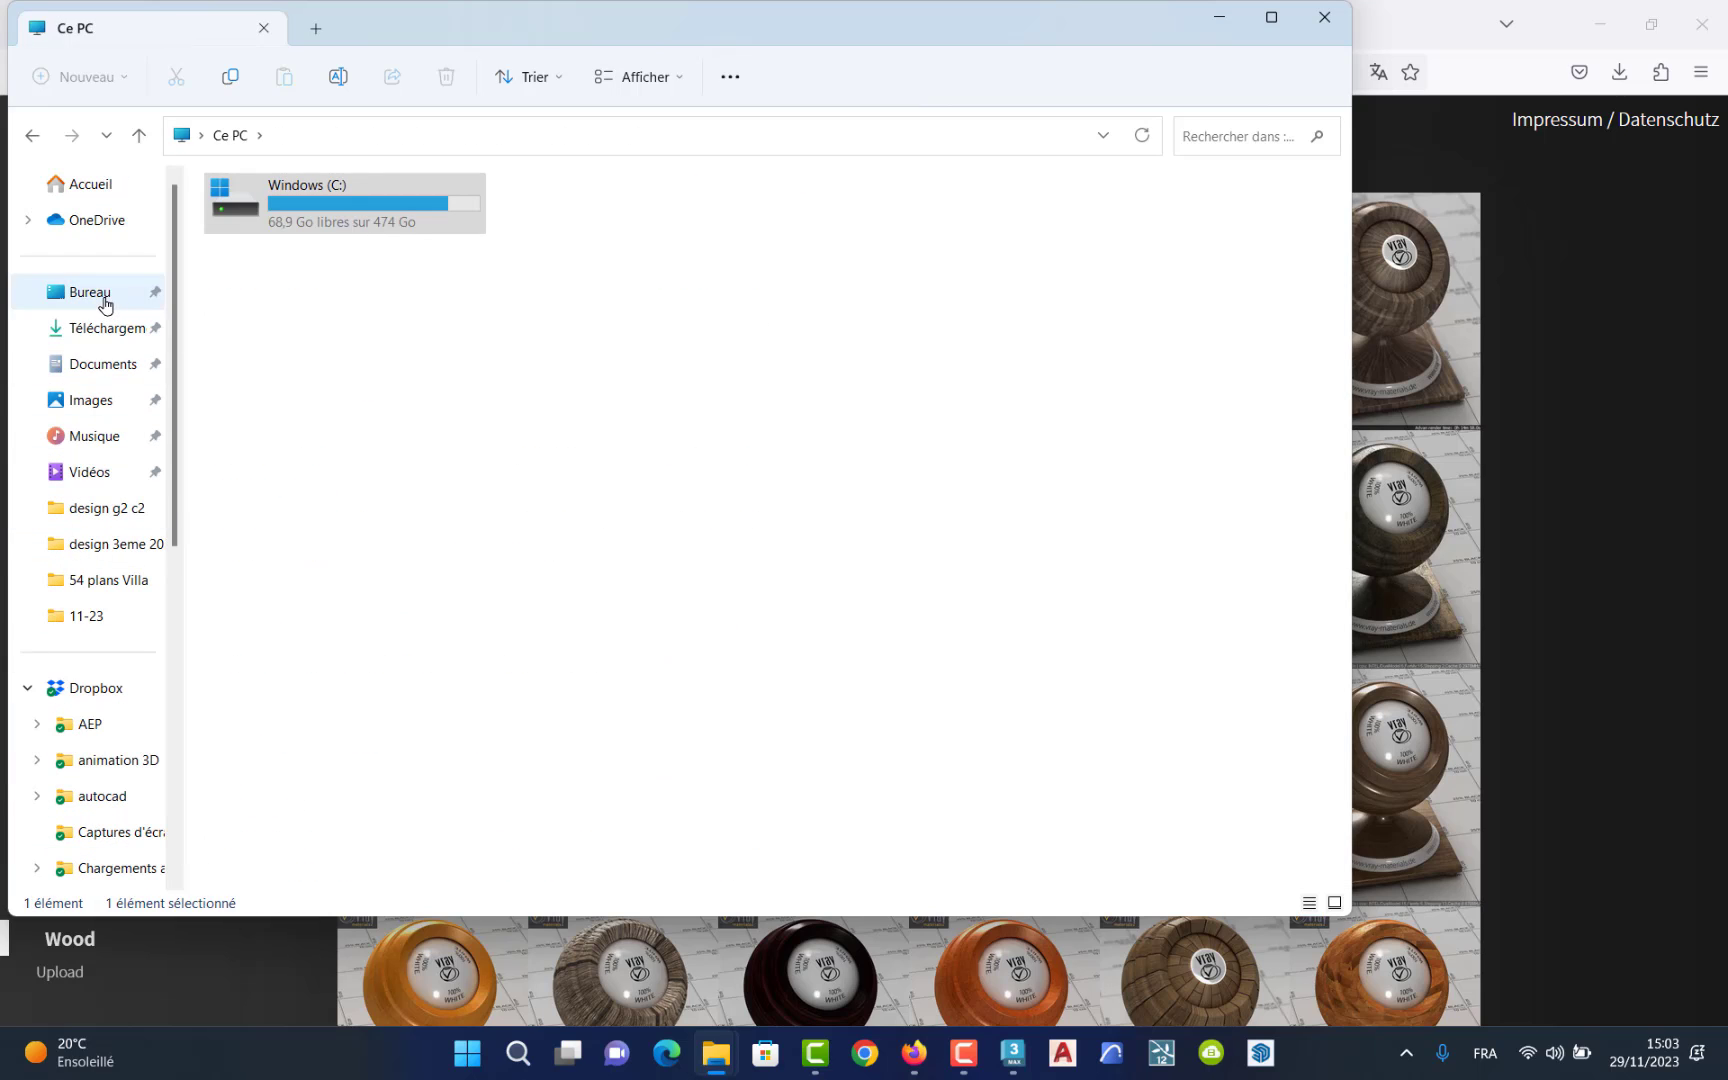
pyautogui.click(106, 368)
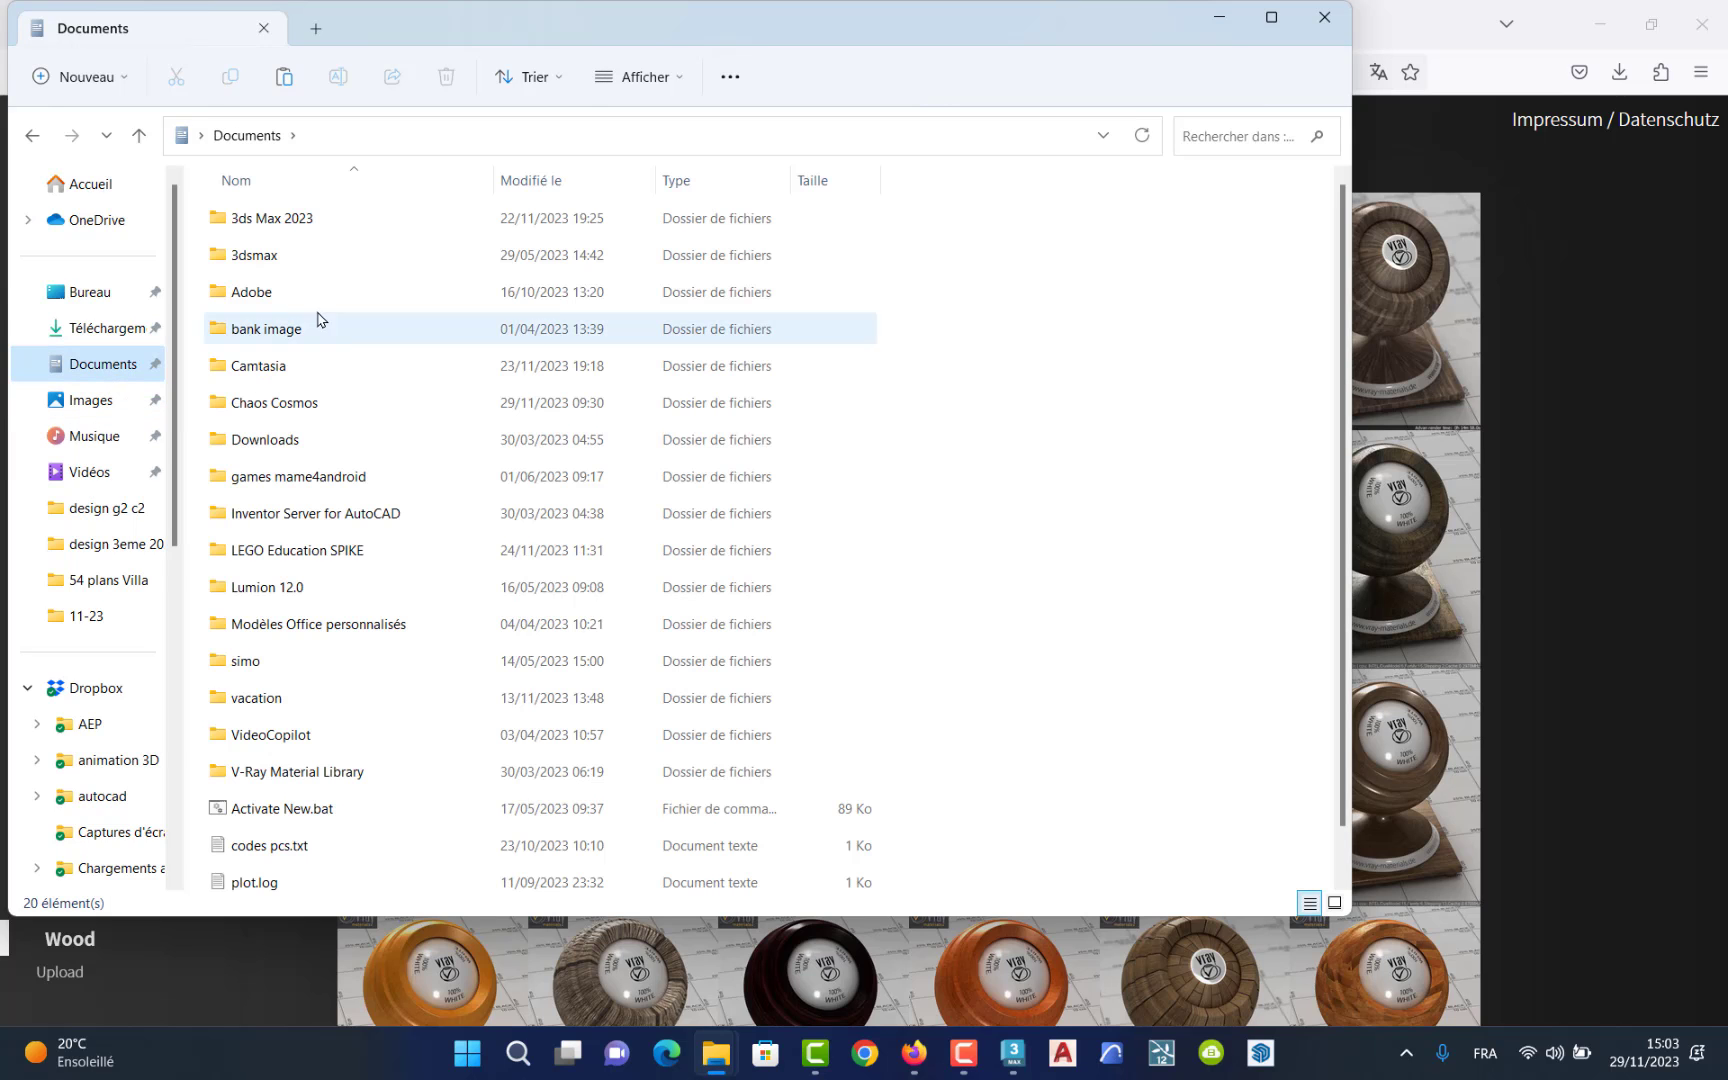
pyautogui.doubleClick(311, 230)
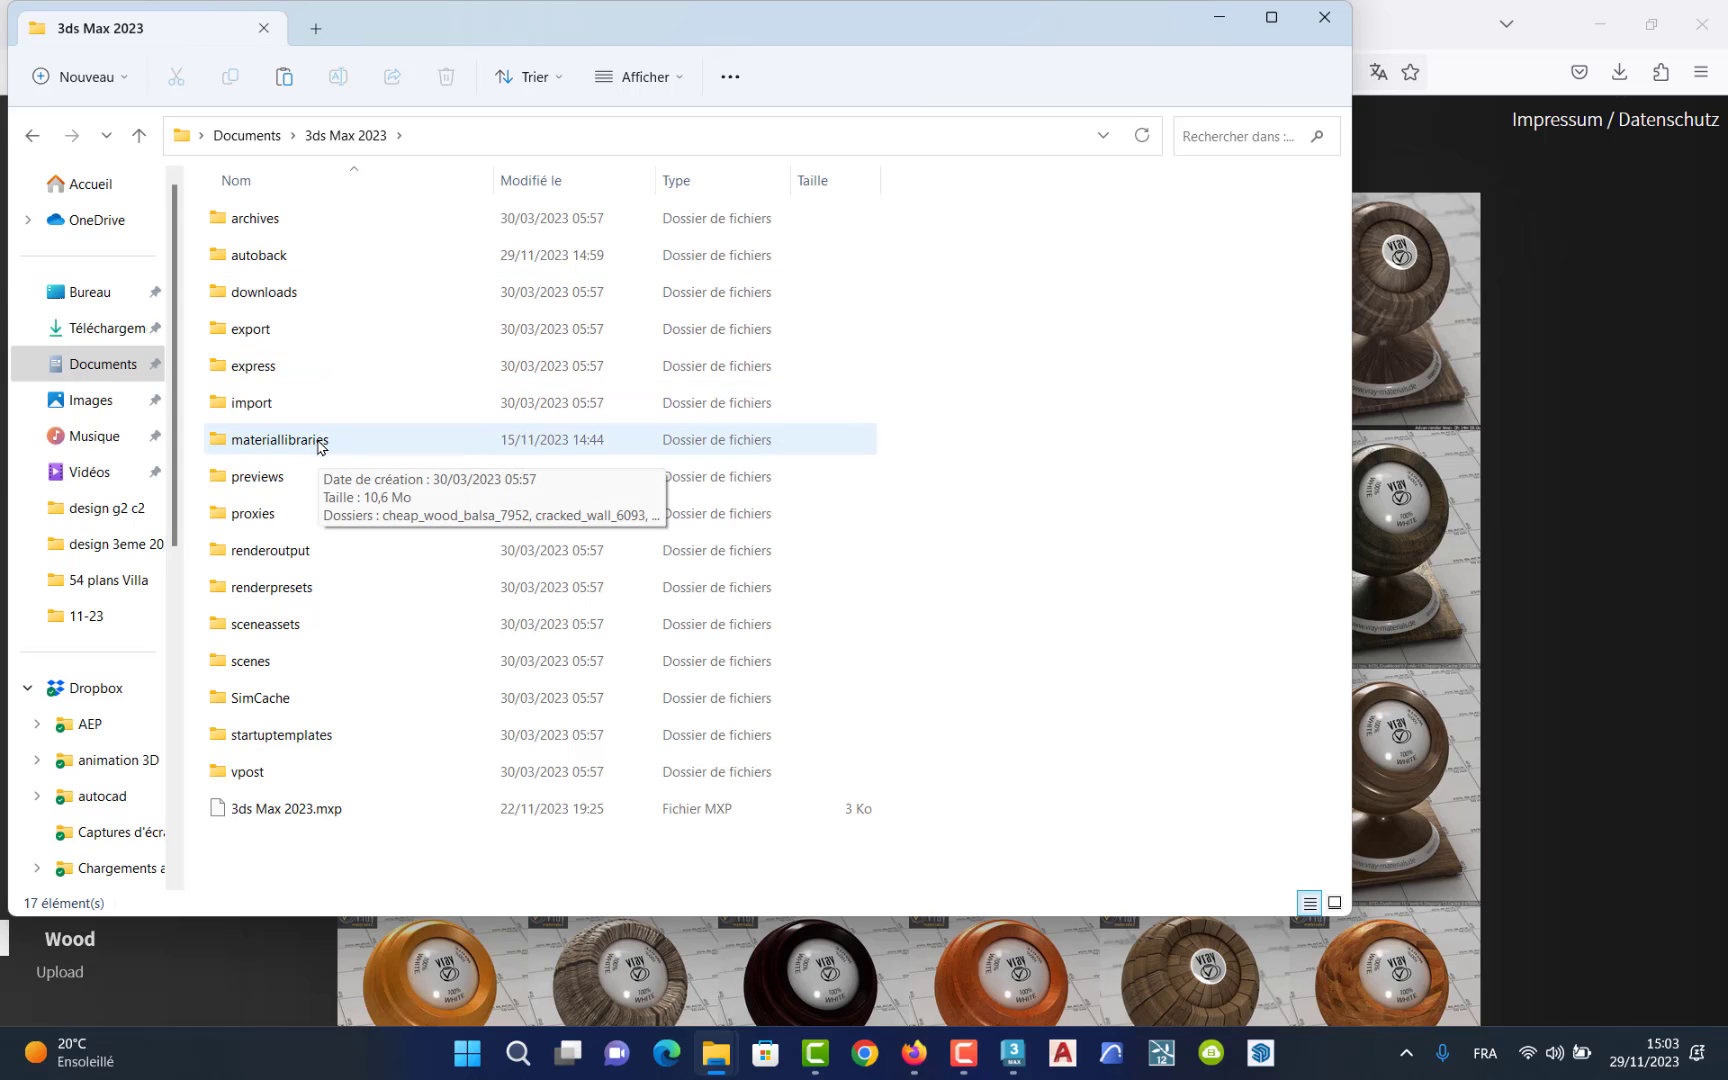
pyautogui.doubleClick(319, 443)
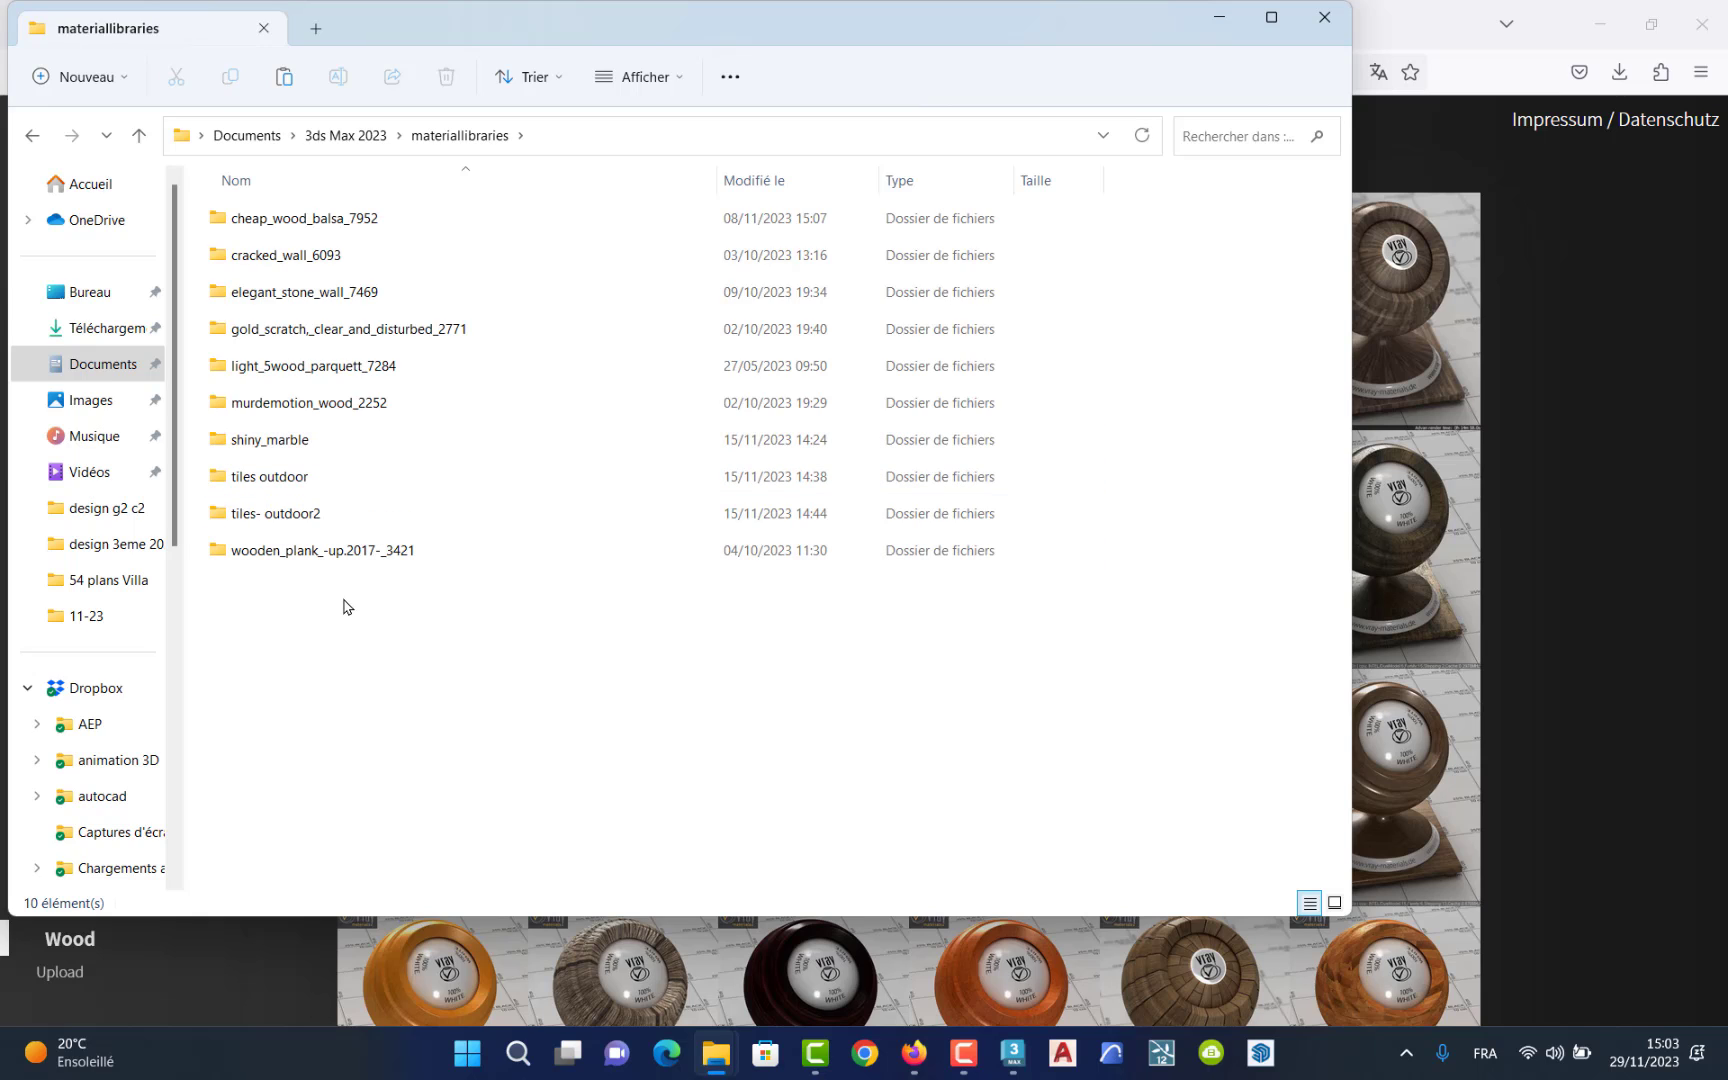
pyautogui.hotkey('ctrl', 'v')
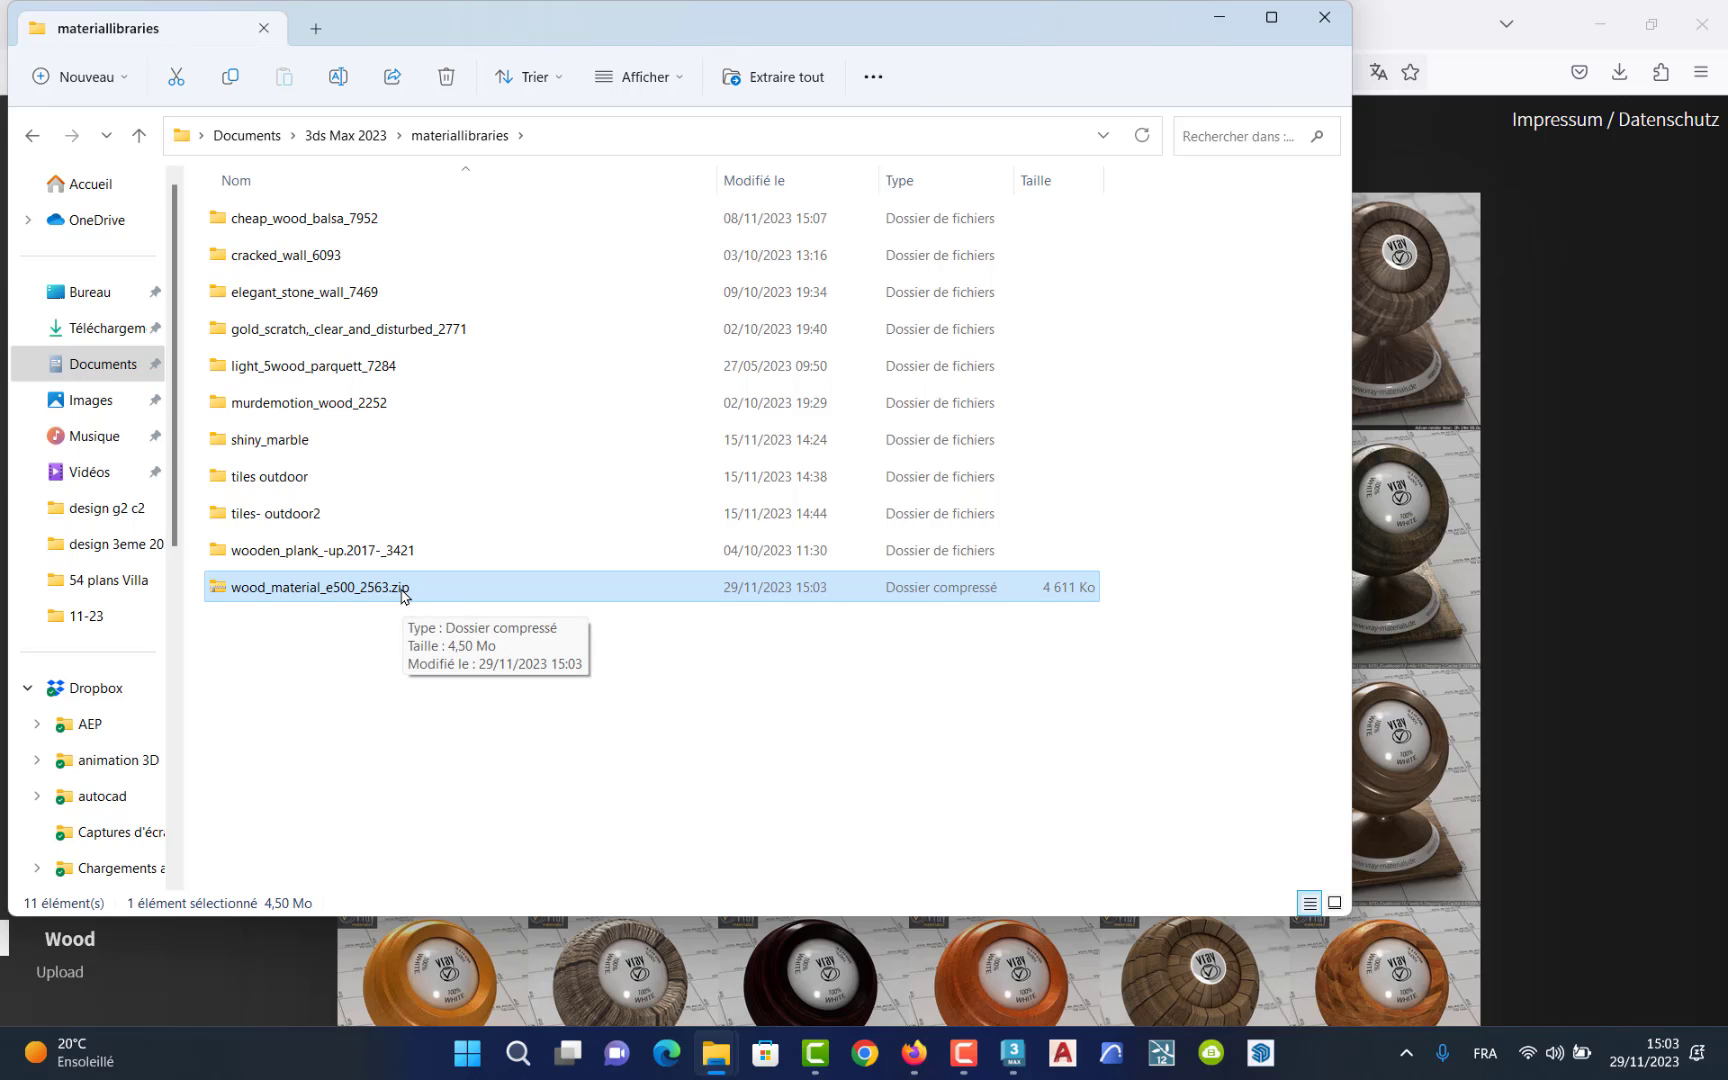
# Extract wood_material_e500_2563.zip into a folder of the same name and delete the zip from materiallibraries.
pyautogui.rightClick(333, 590)
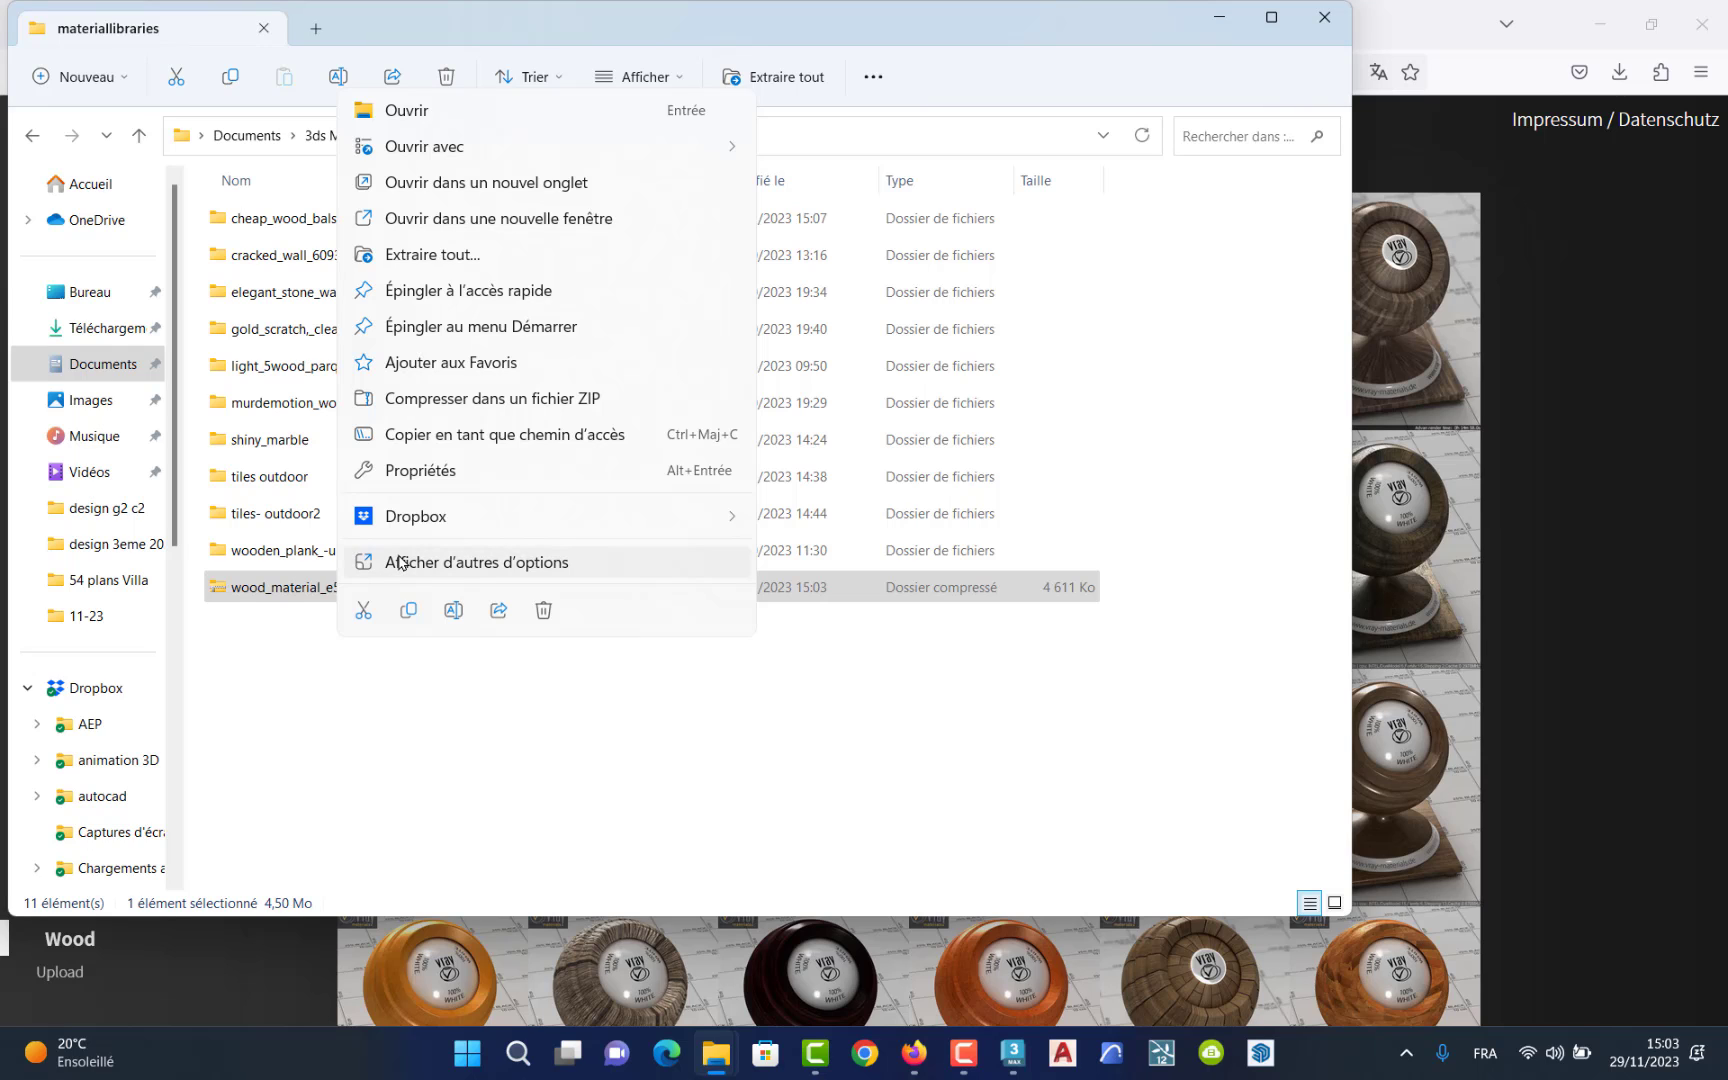
pyautogui.click(399, 562)
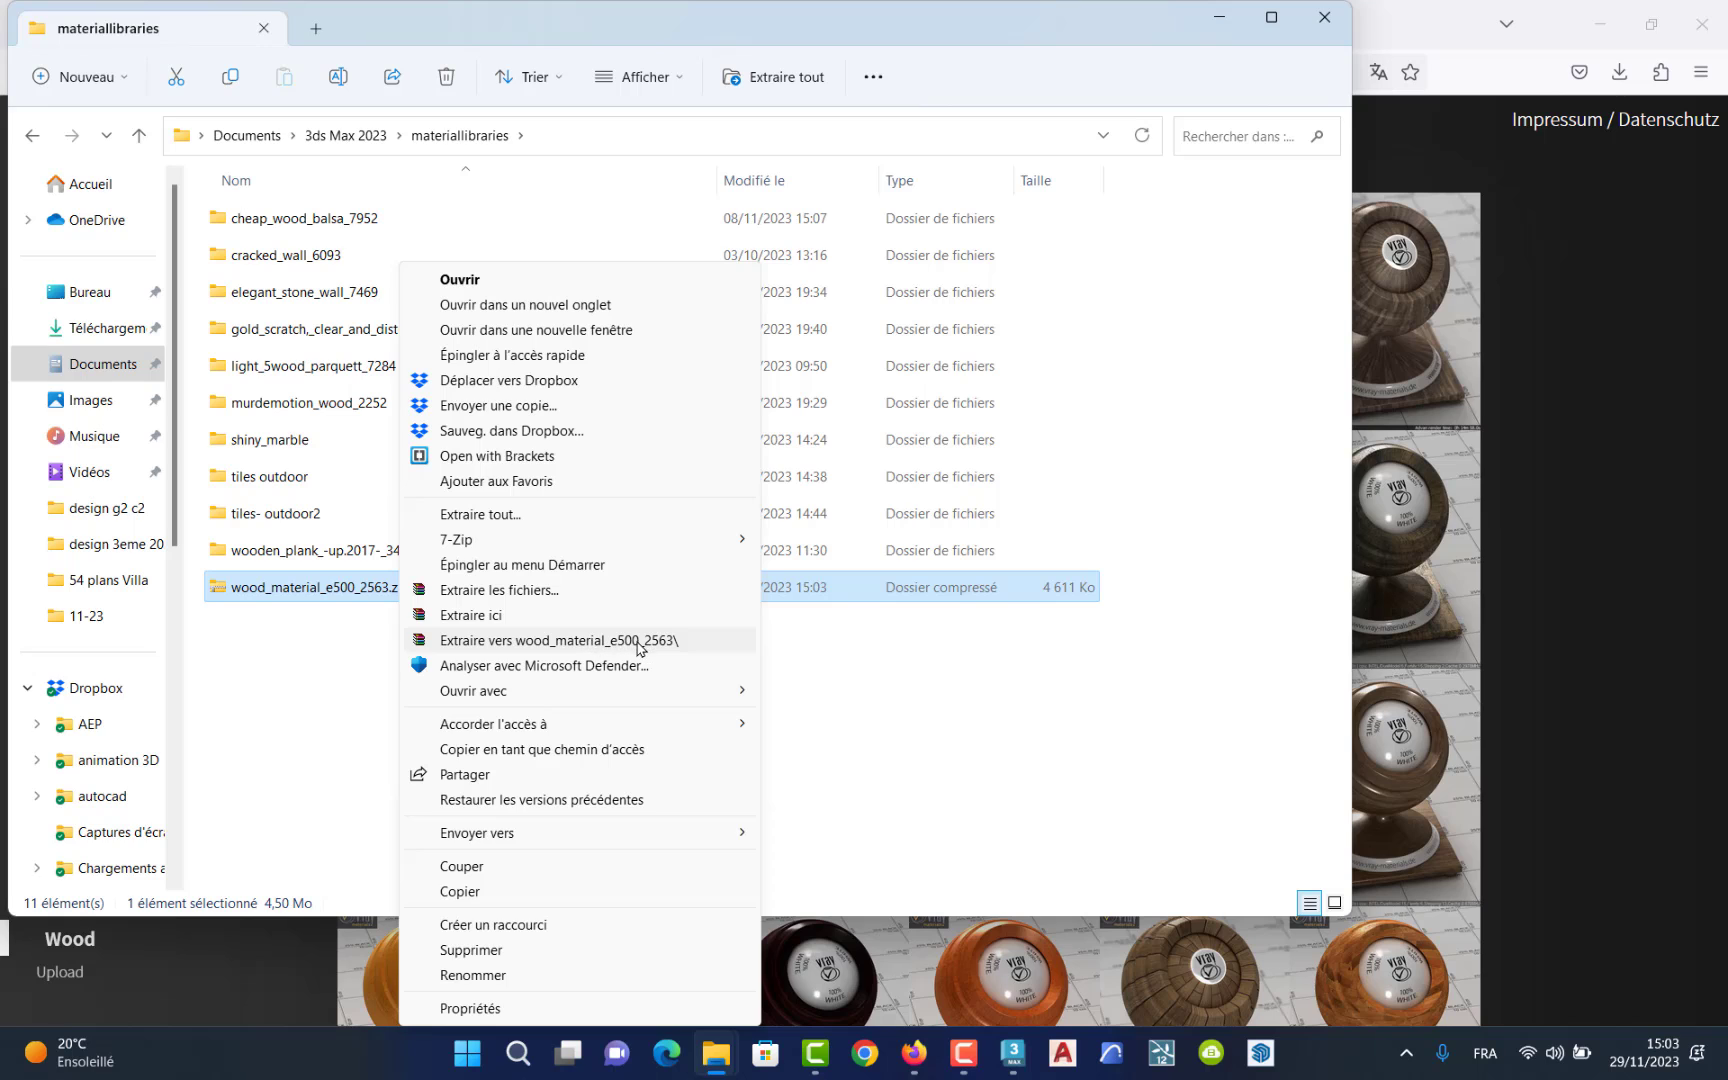
pyautogui.click(650, 643)
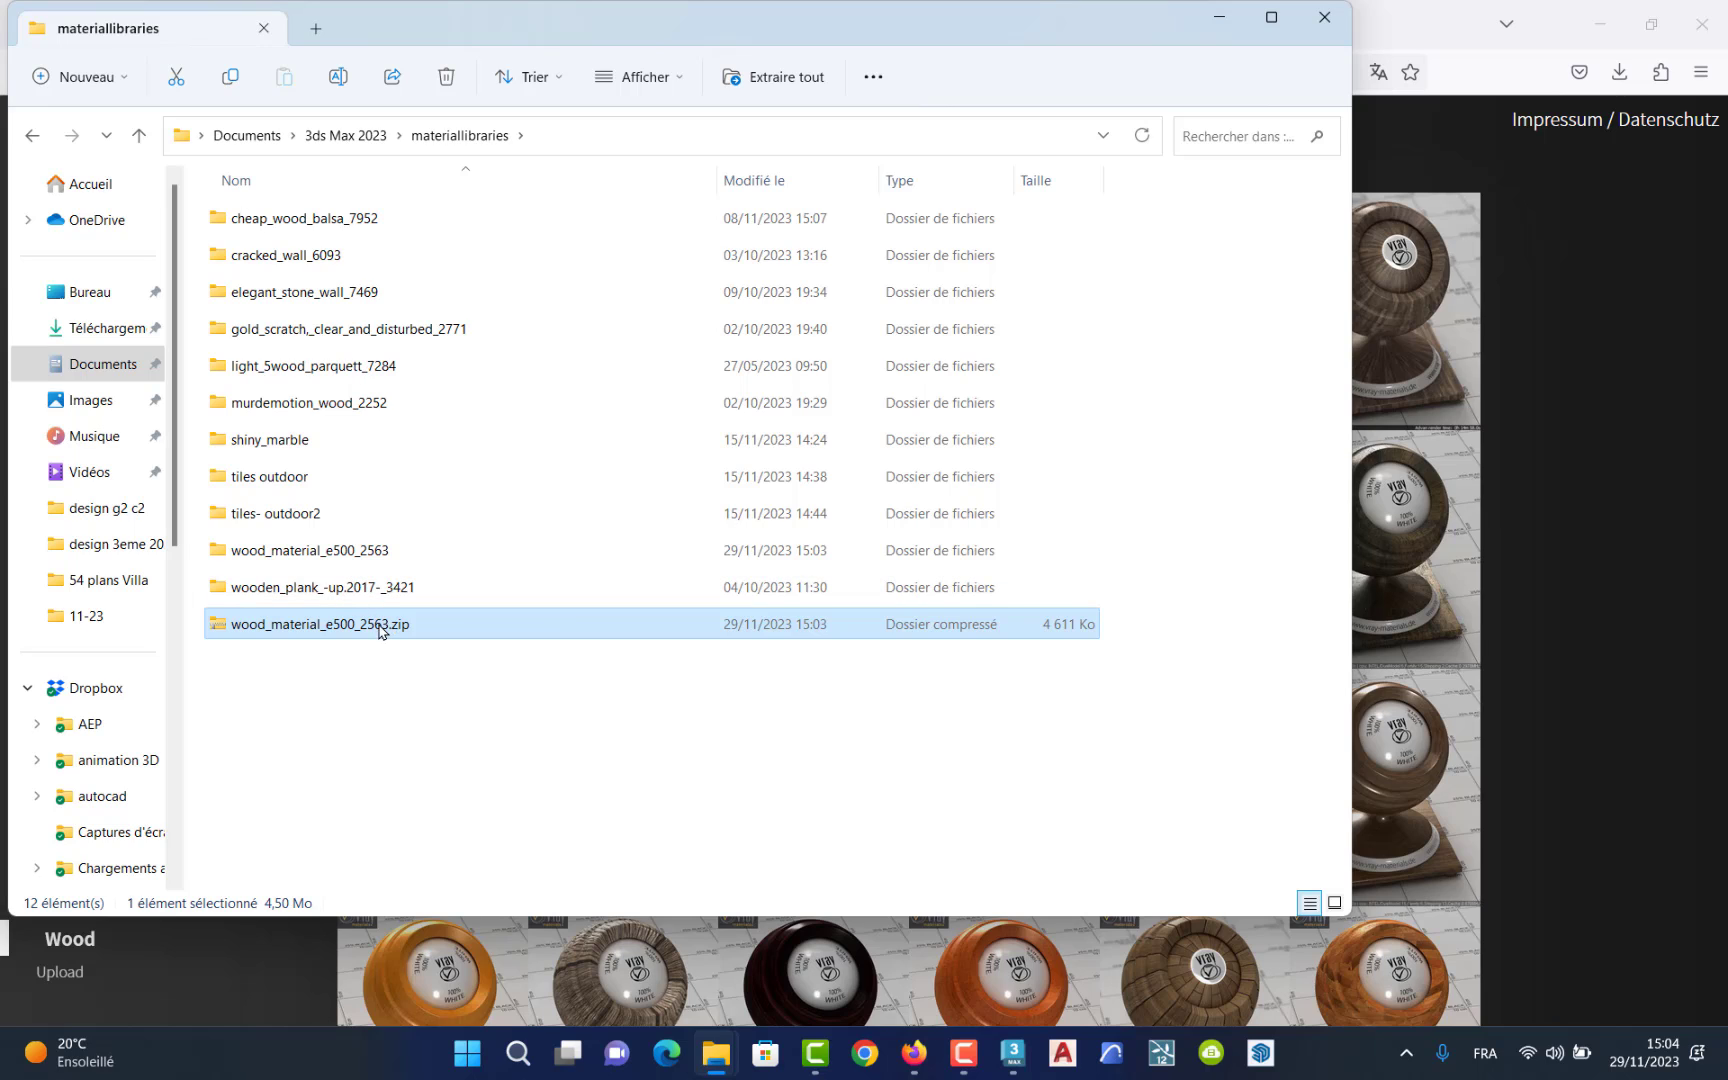
pyautogui.click(367, 681)
pyautogui.click(352, 628)
pyautogui.press('Delete')
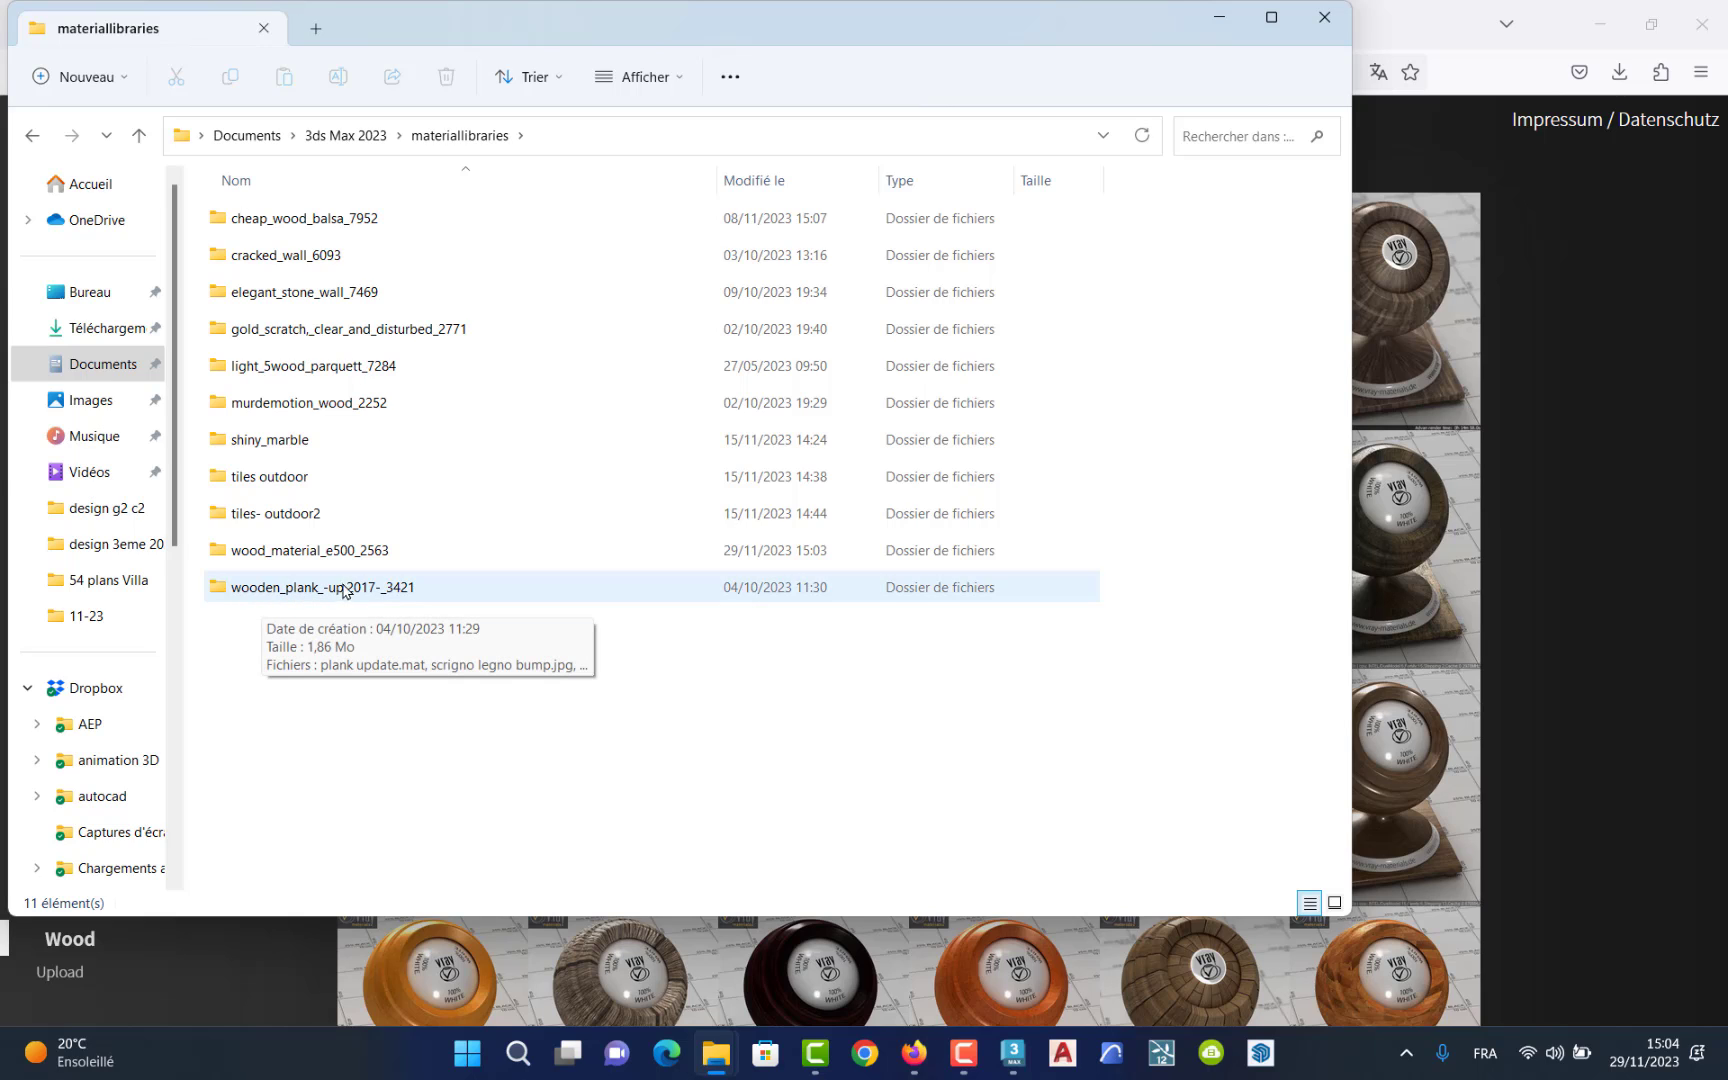
# Return to 3ds Max, rename the light green Material #4 as "floor" and open the Material/Map Browser for it.
pyautogui.click(1326, 18)
pyautogui.click(1603, 28)
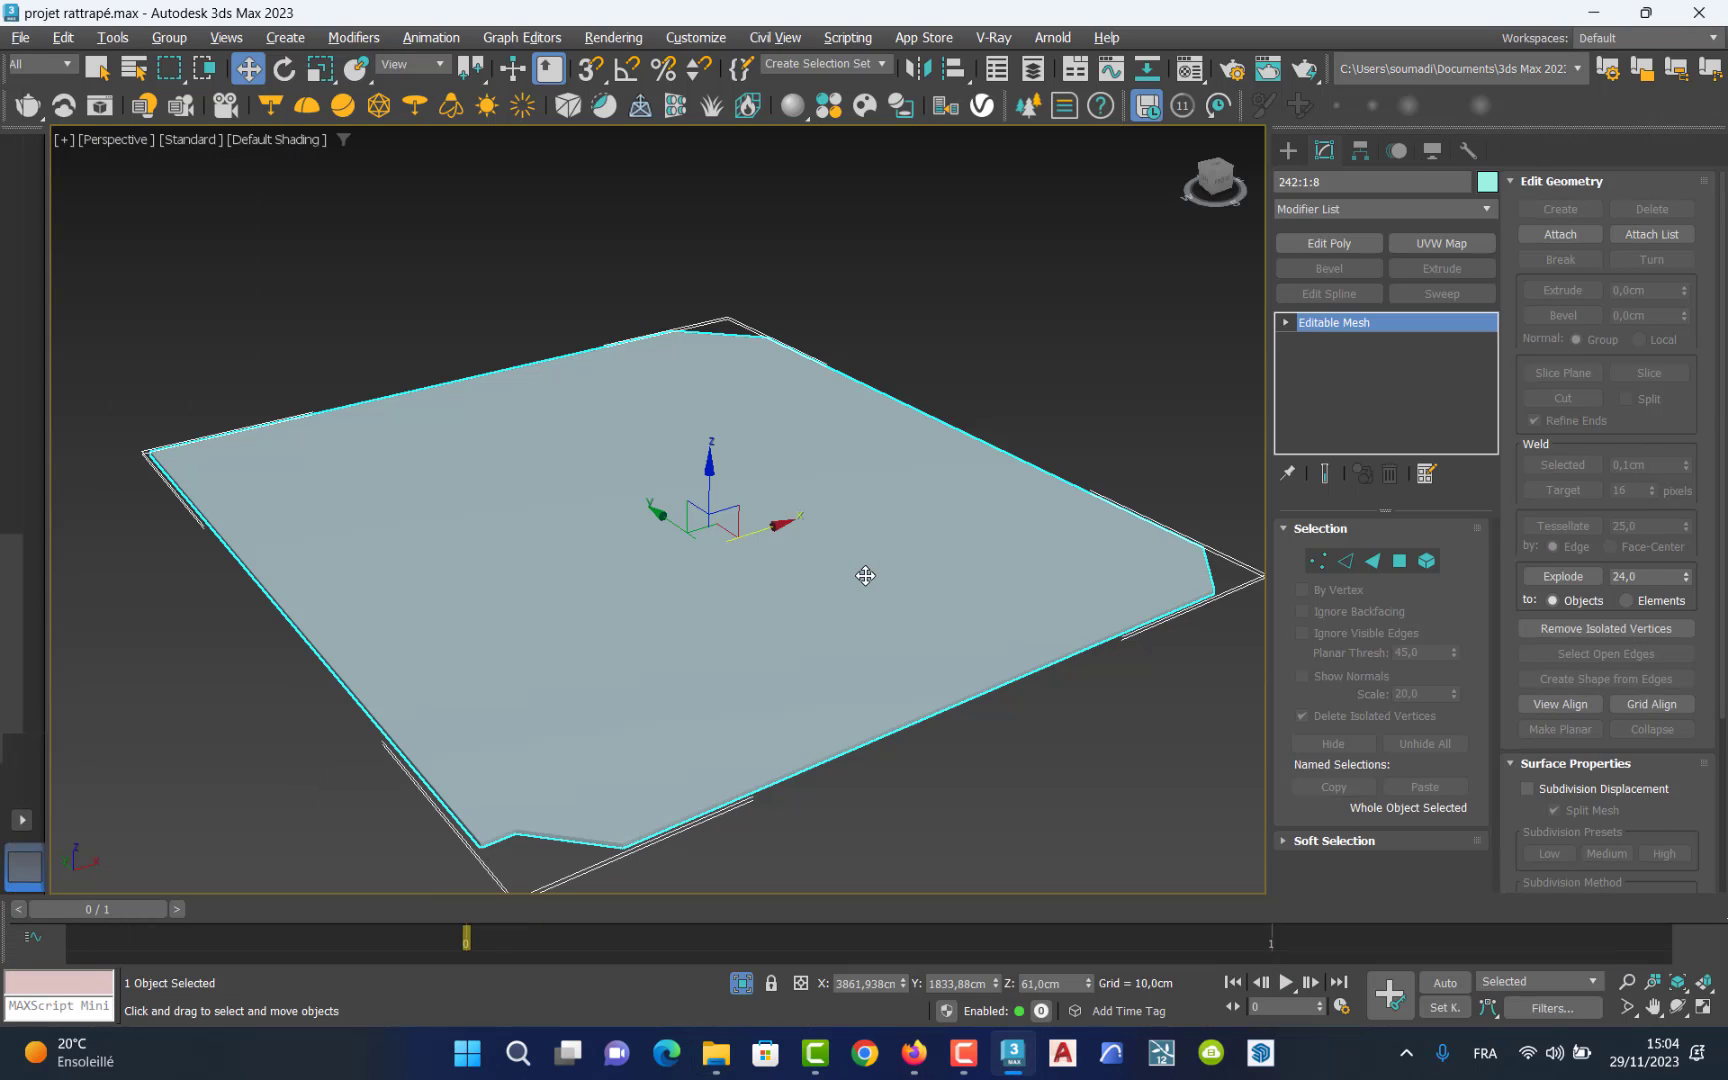
pyautogui.press('m')
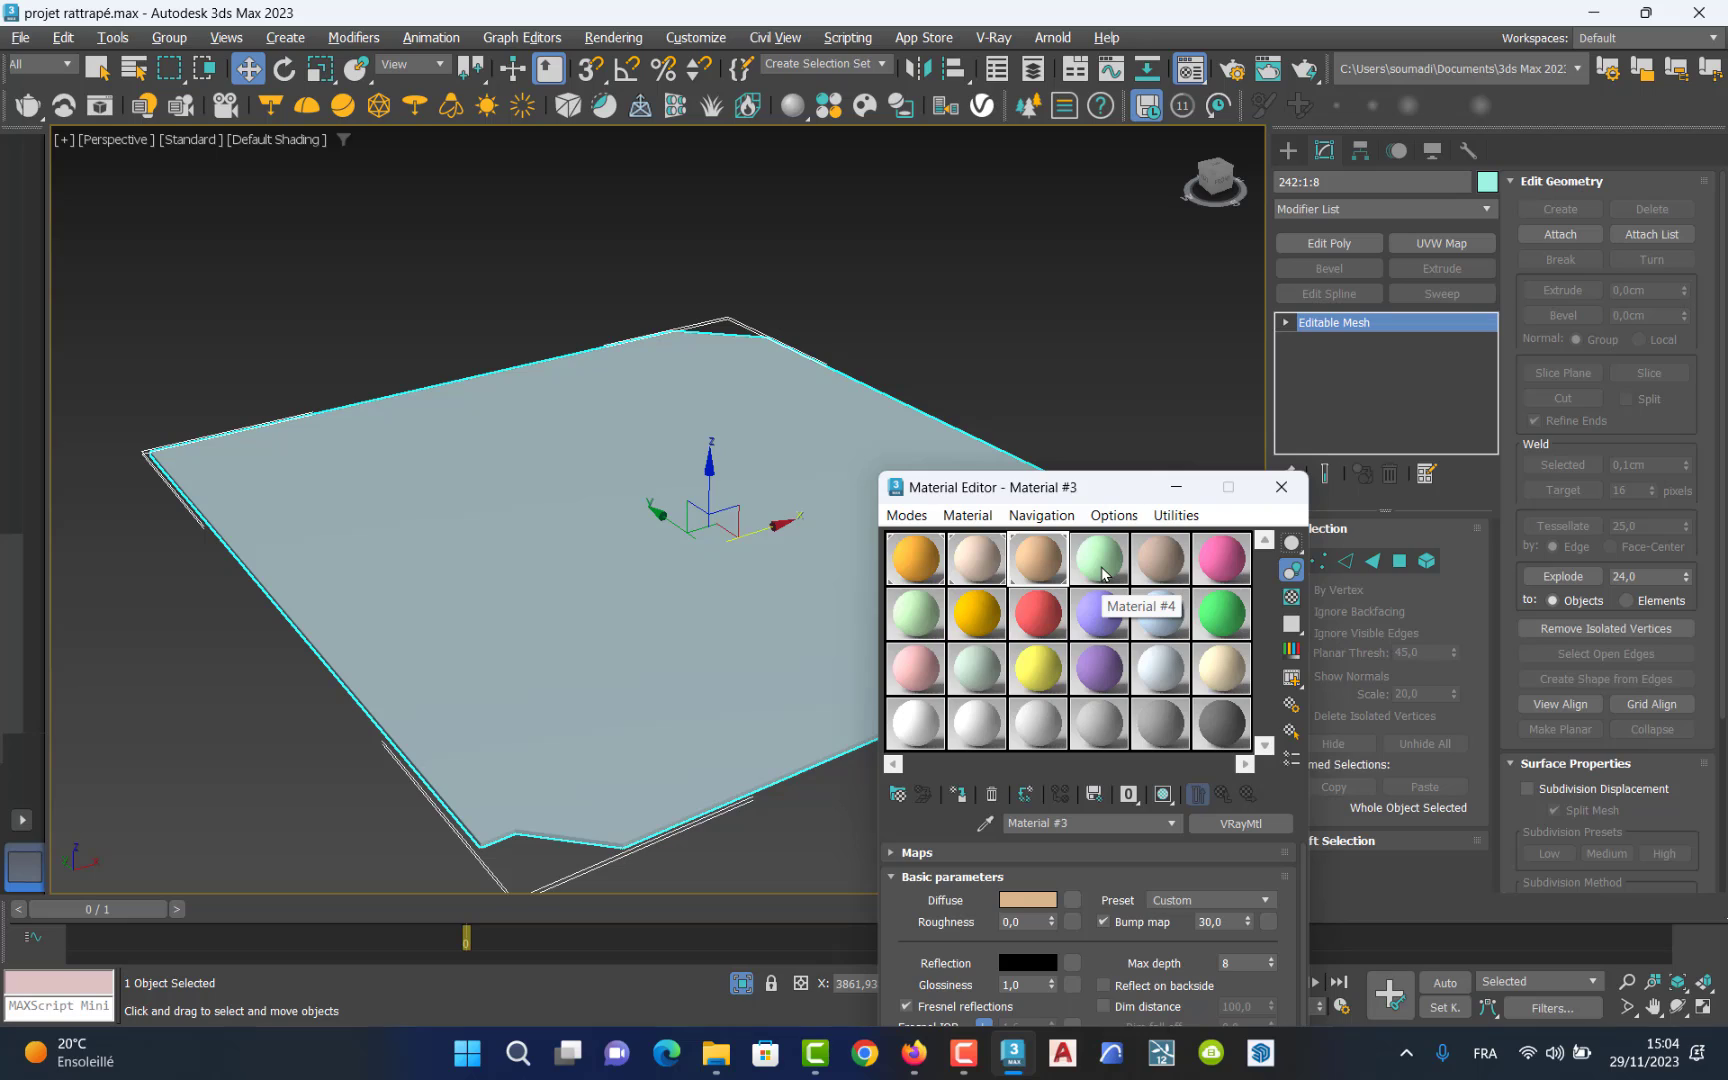
pyautogui.click(1103, 573)
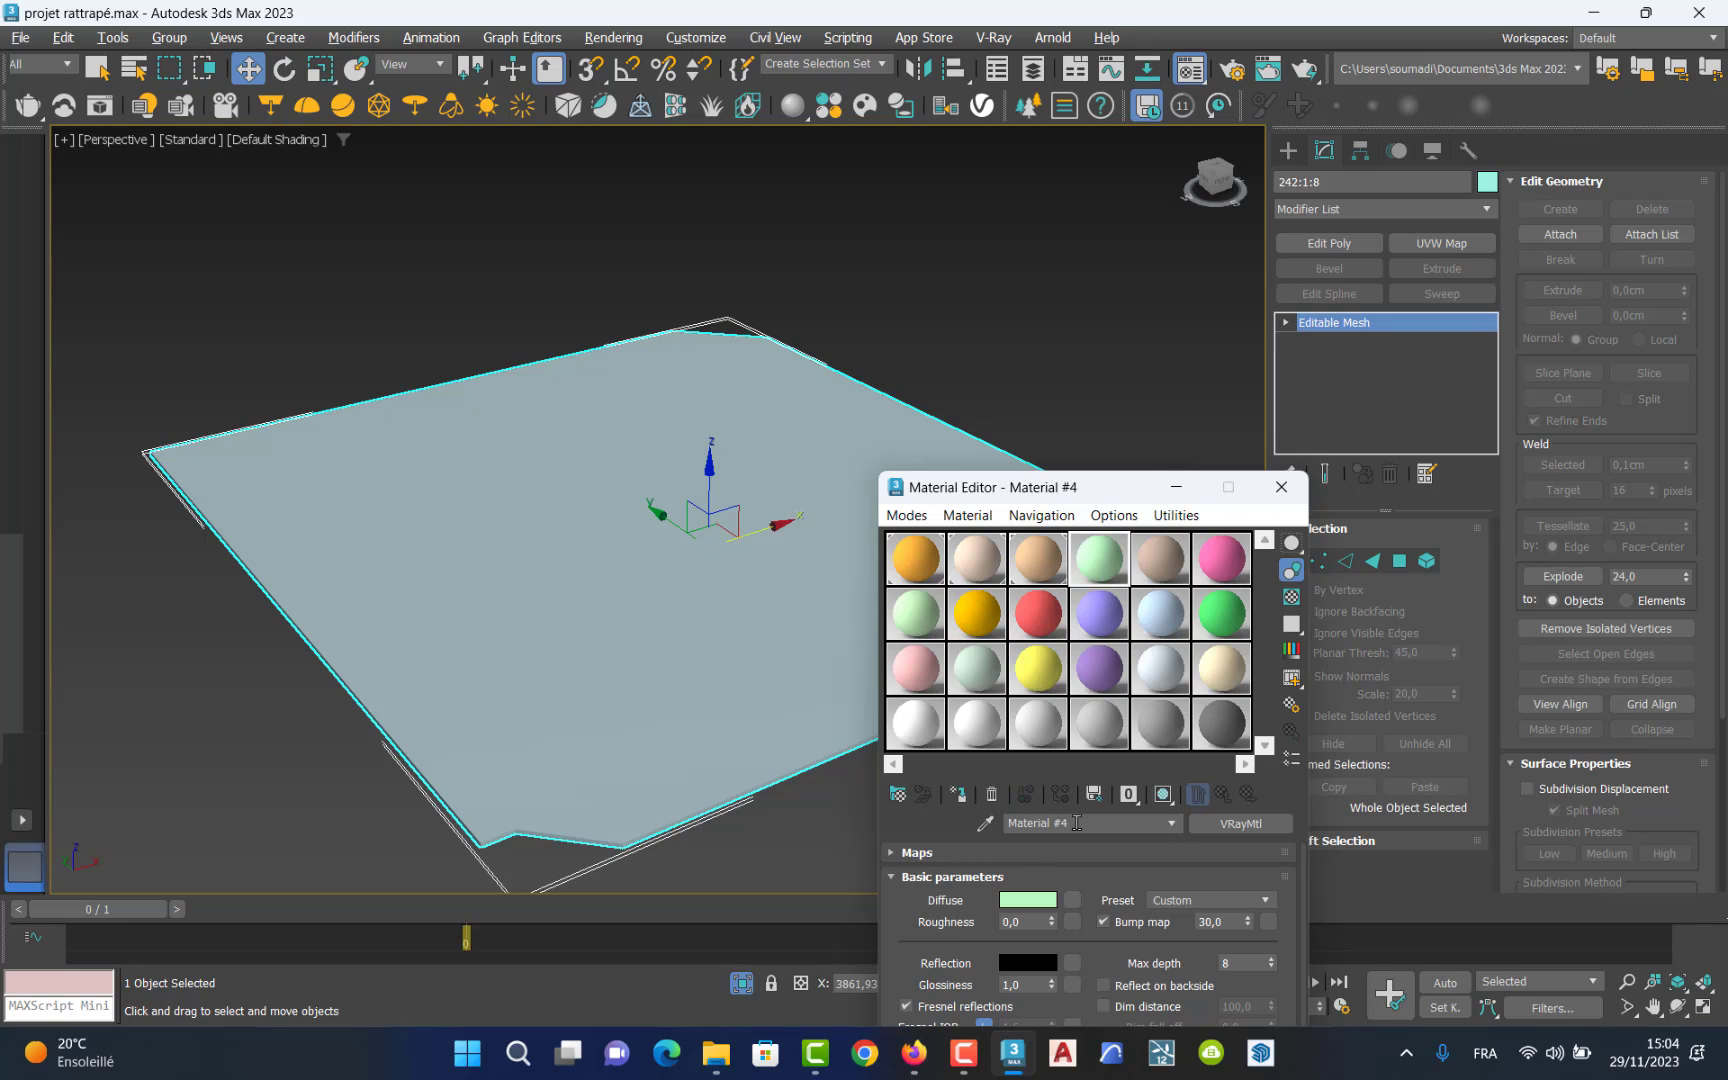
pyautogui.write('floor')
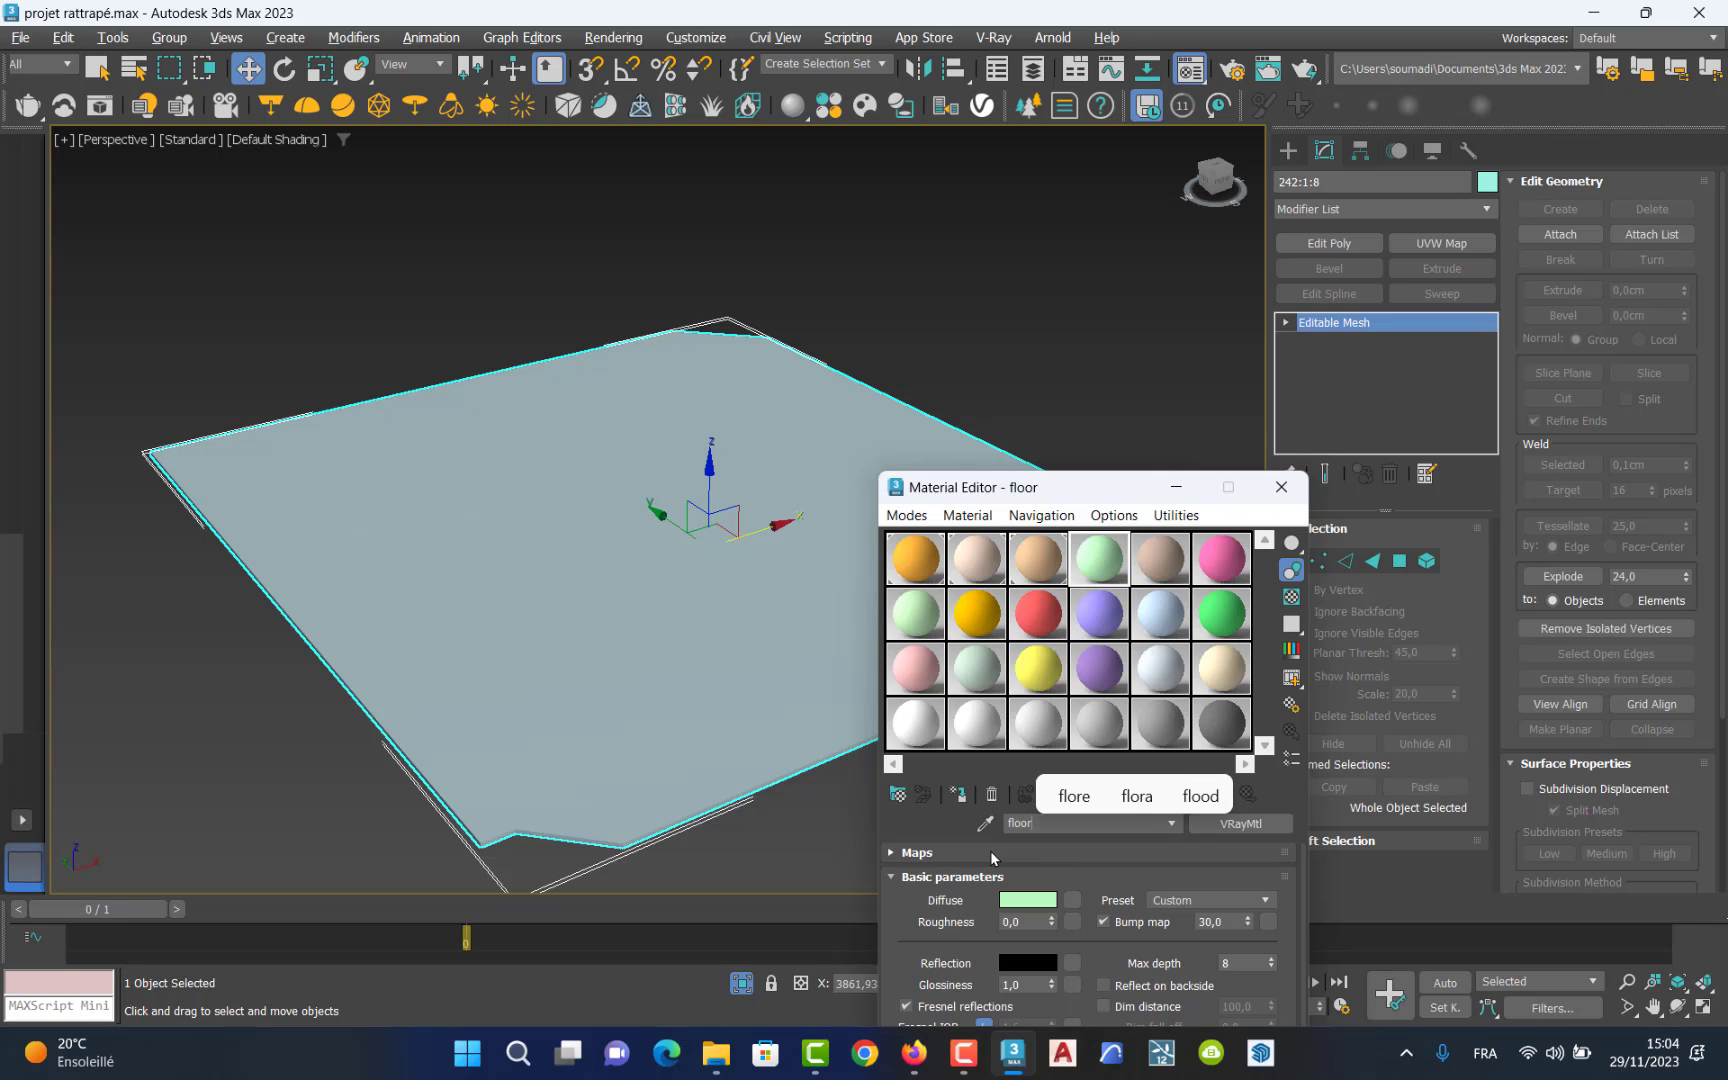
pyautogui.click(897, 793)
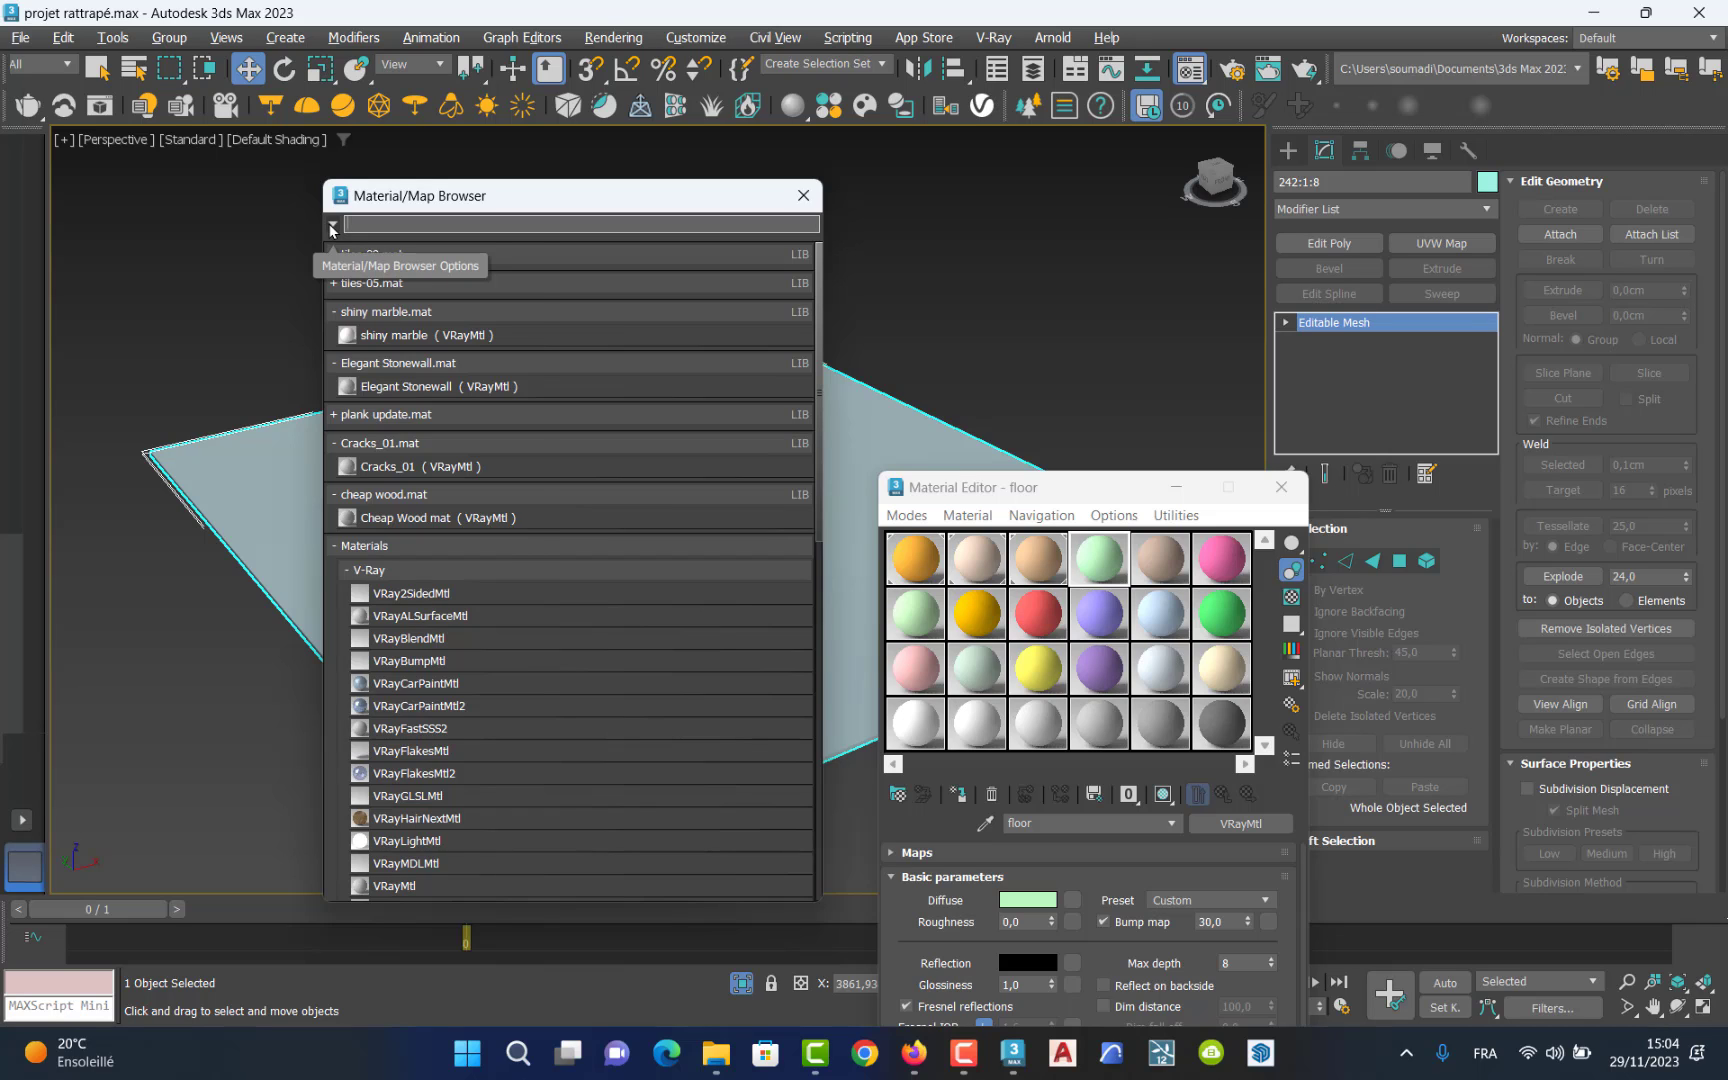
pyautogui.click(332, 226)
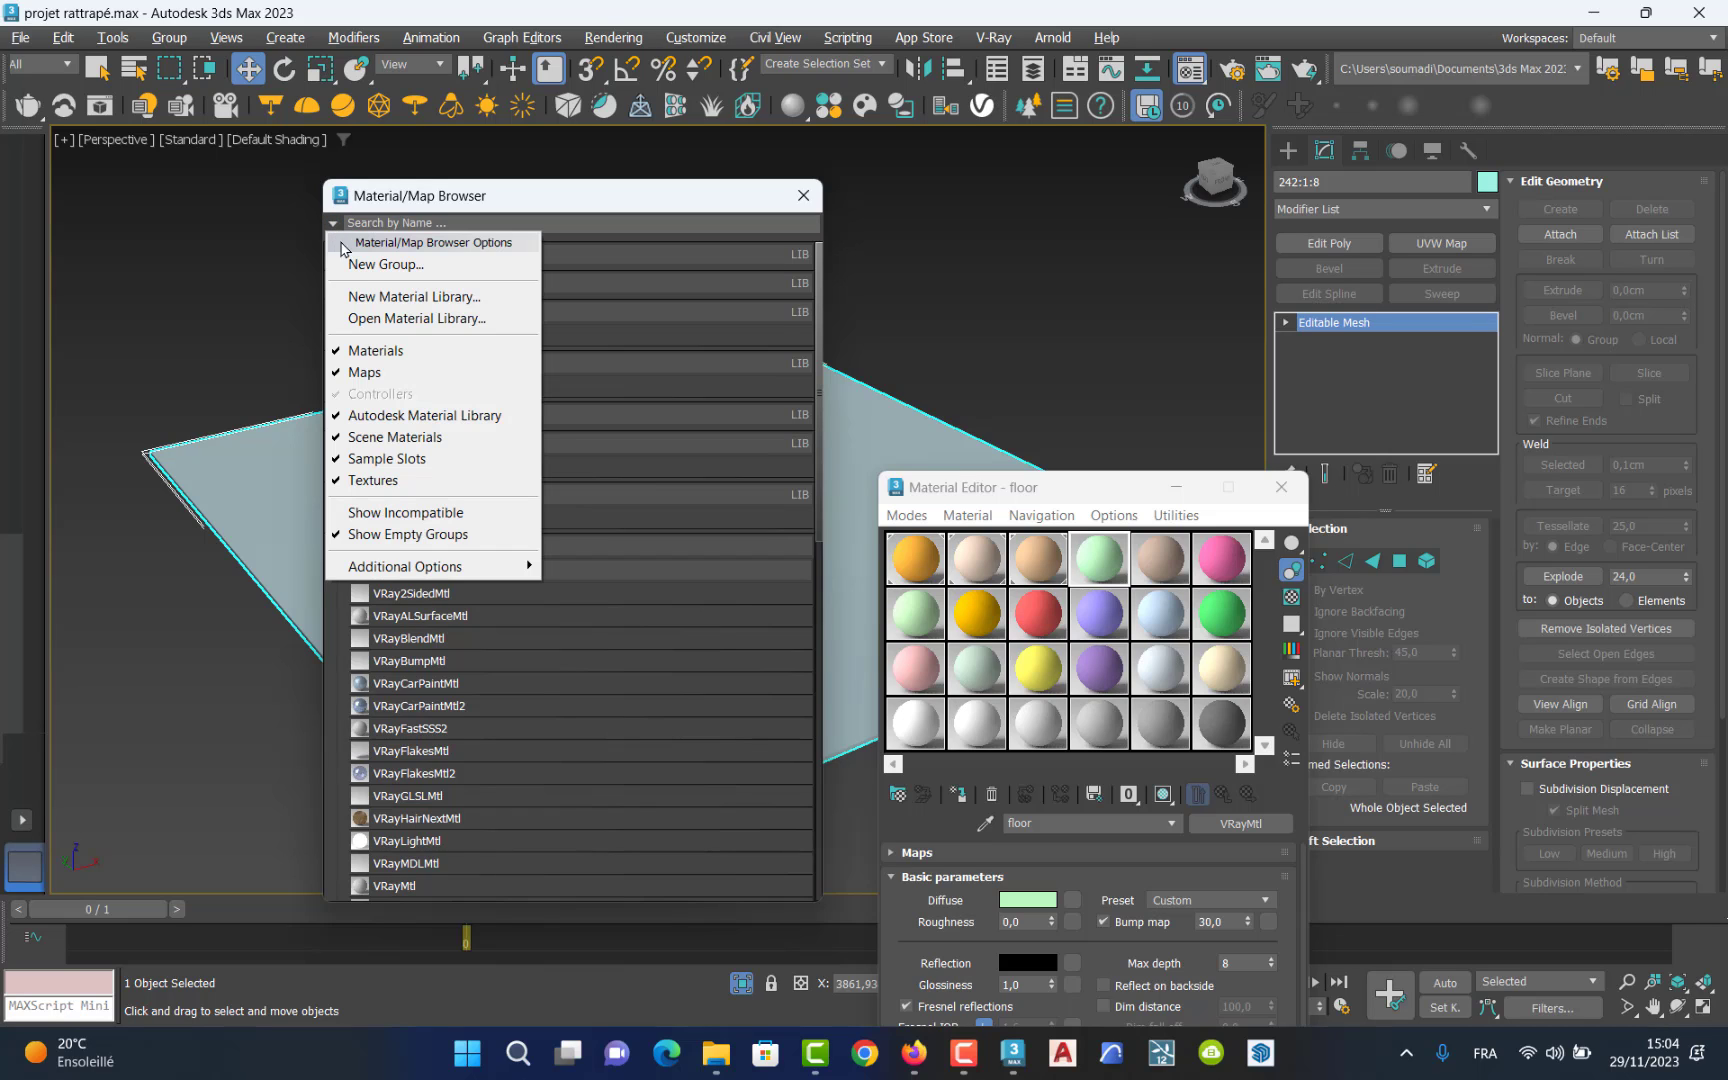
pyautogui.click(380, 296)
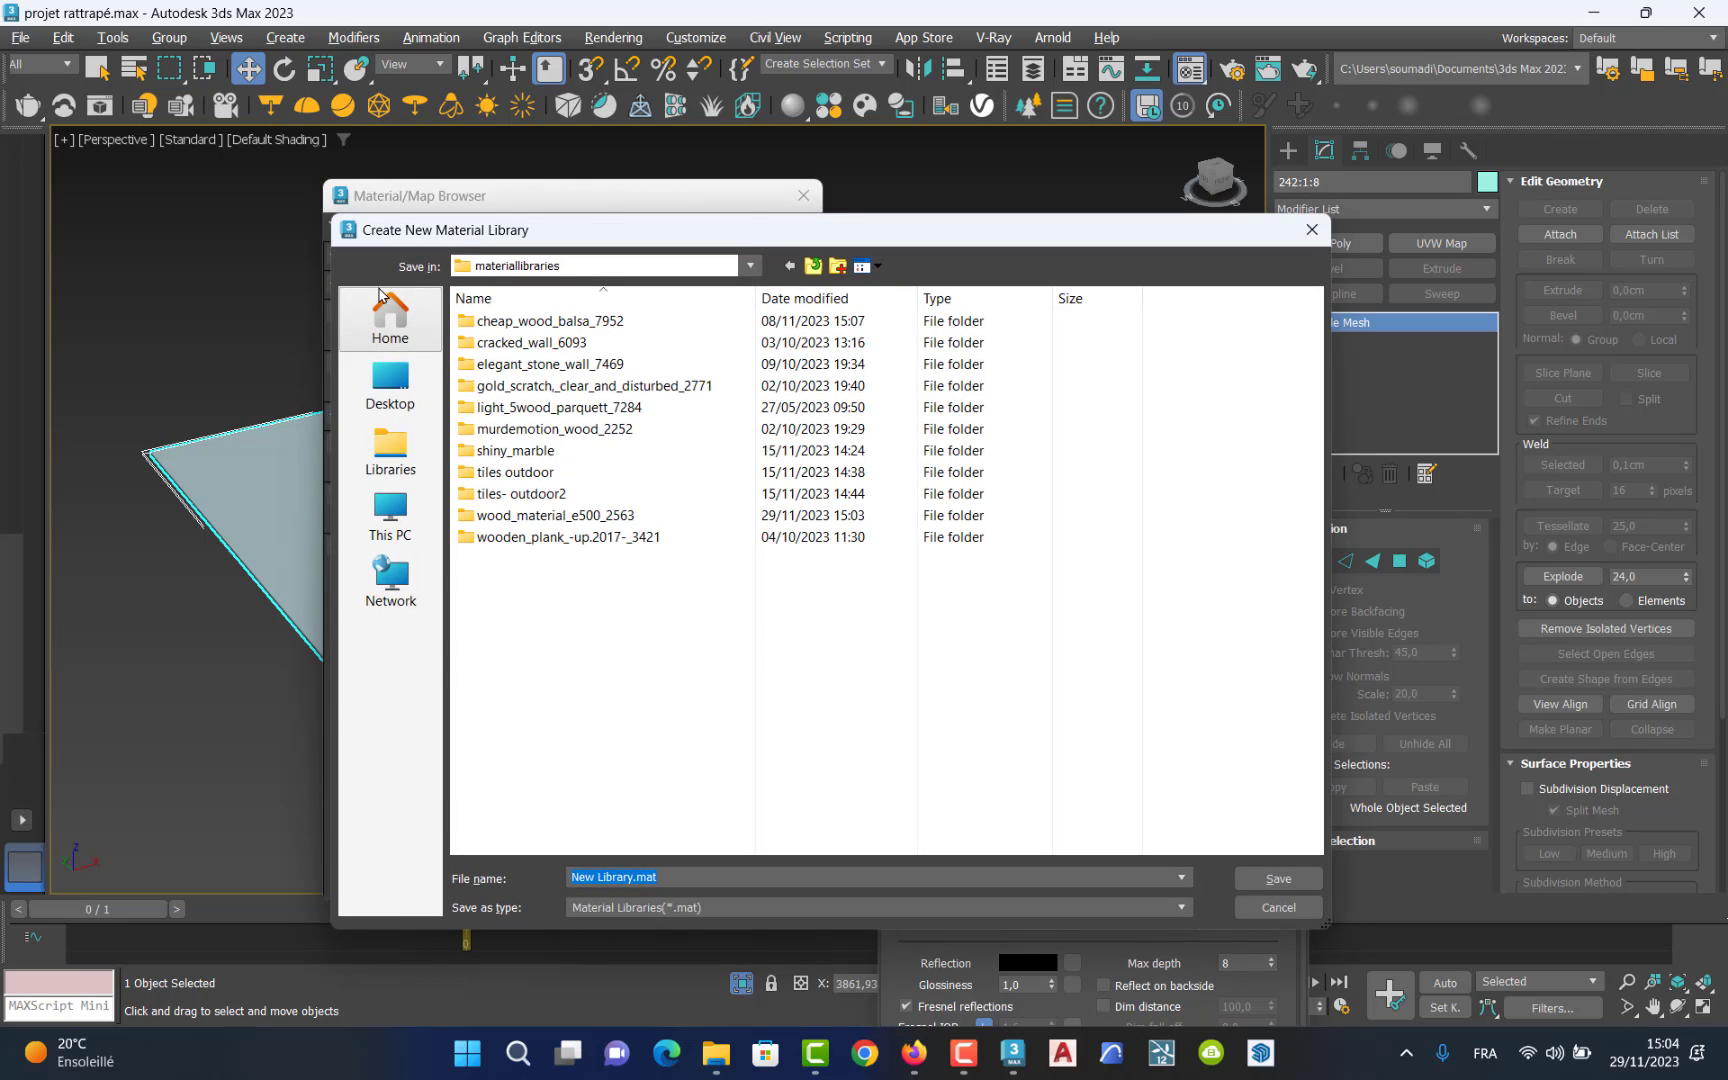
pyautogui.doubleClick(550, 538)
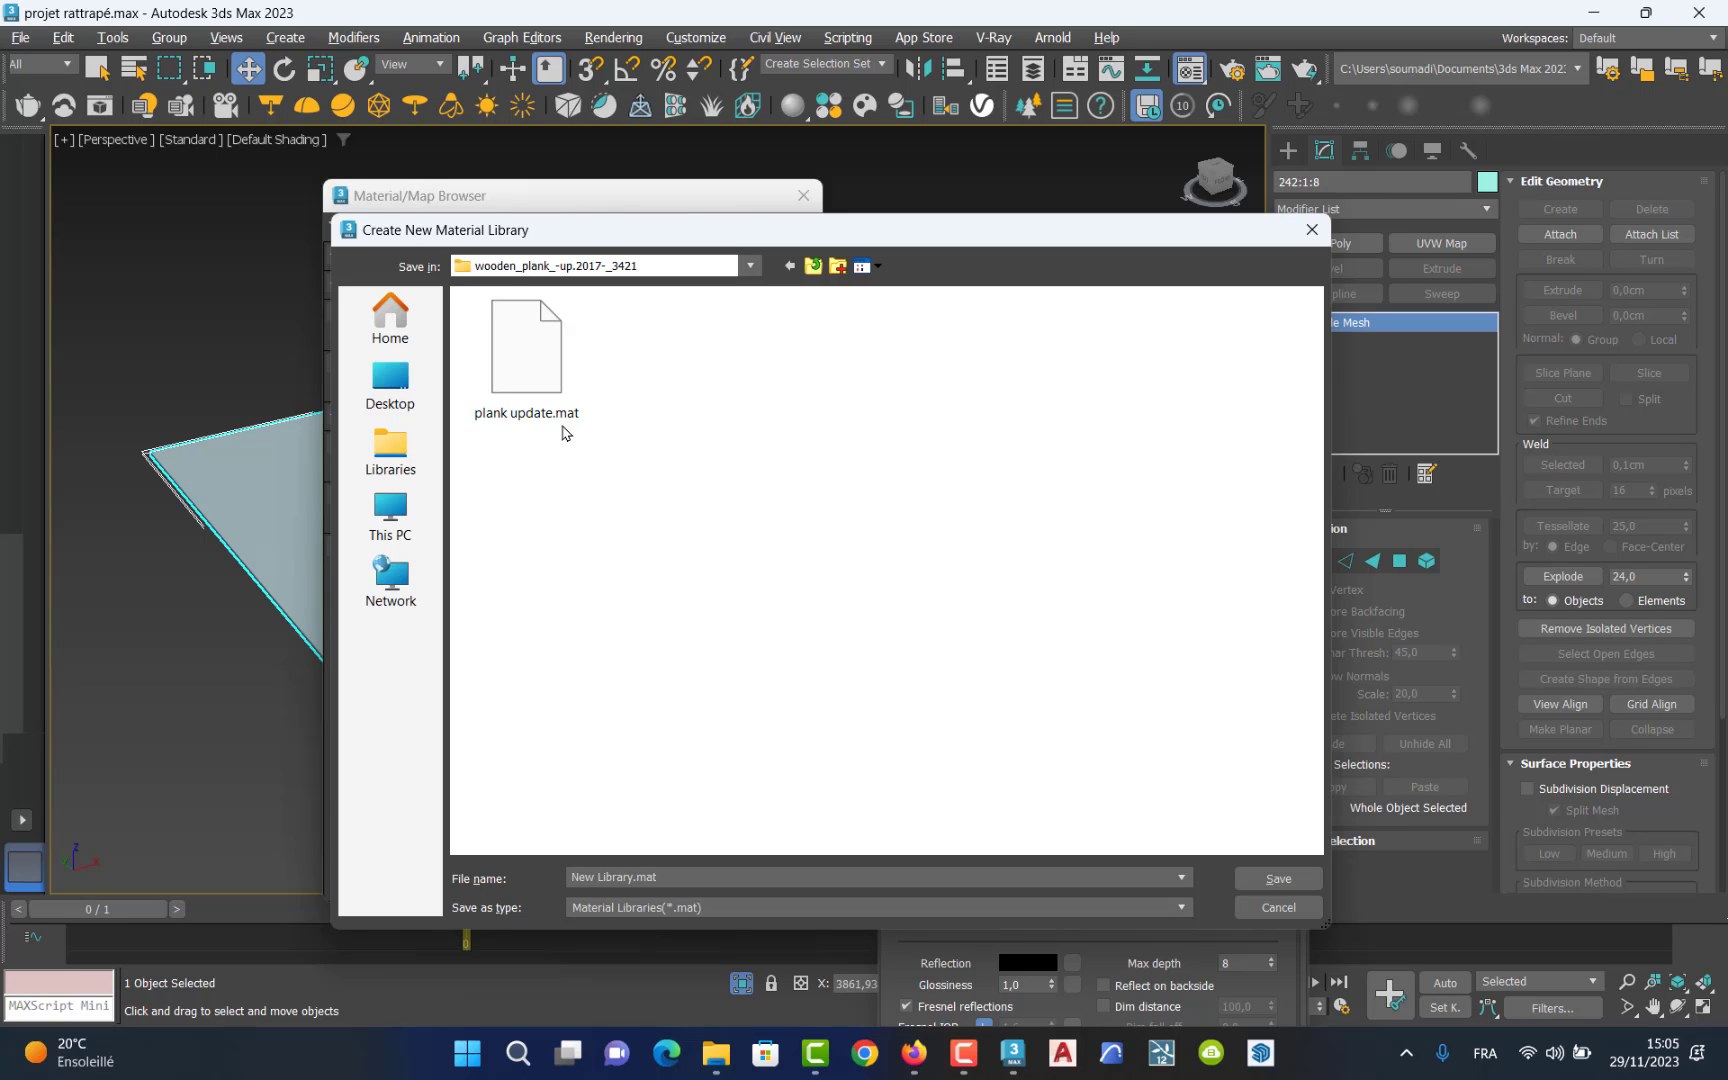
pyautogui.click(521, 383)
pyautogui.doubleClick(521, 381)
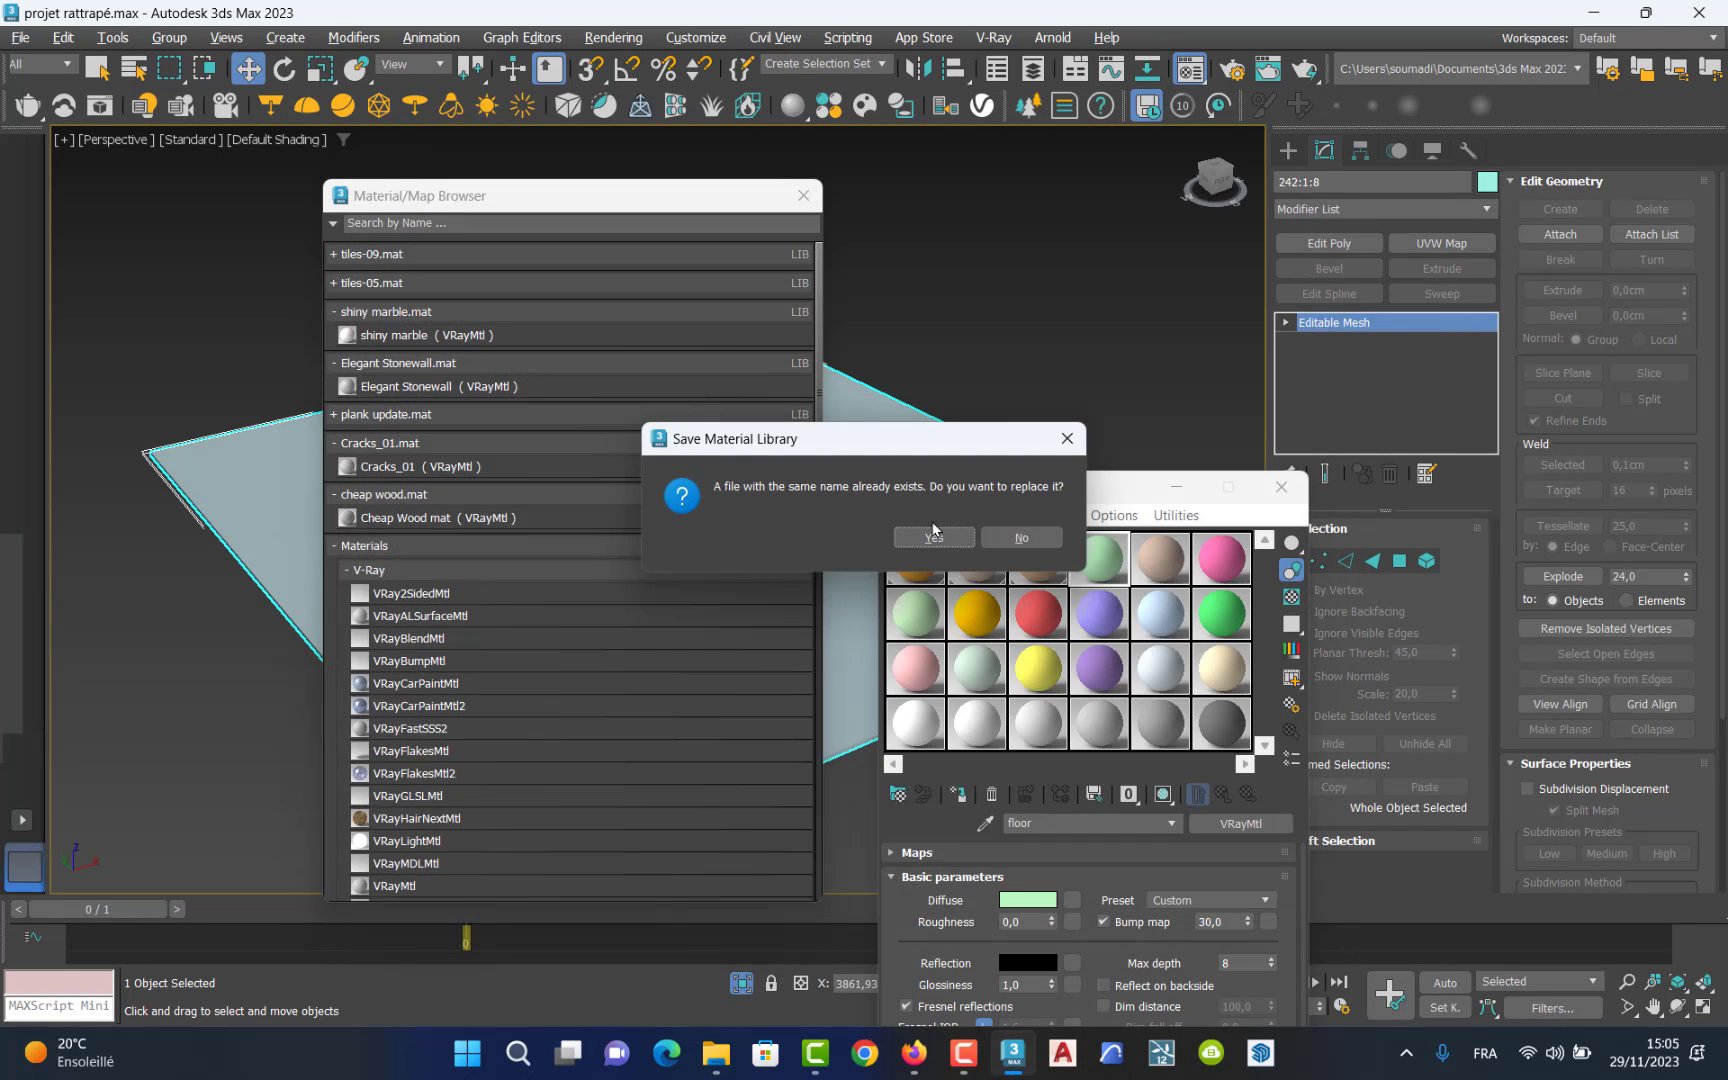
pyautogui.click(933, 533)
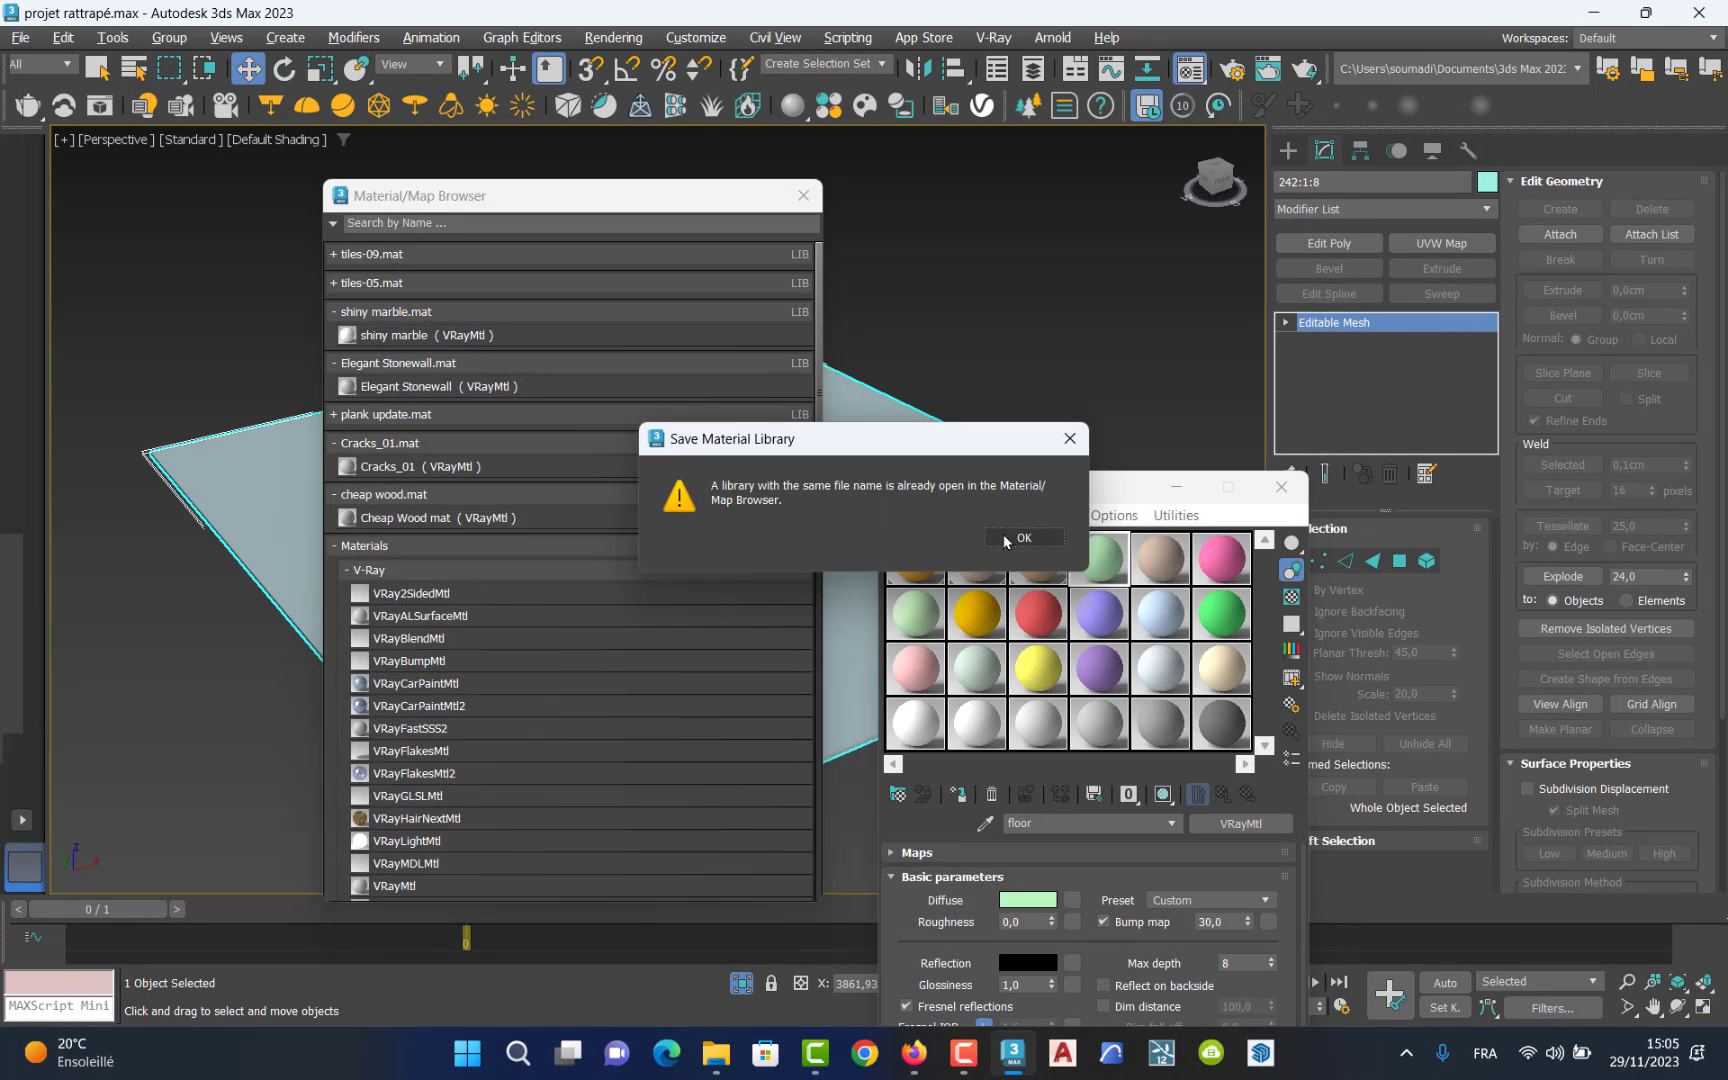
pyautogui.click(1006, 538)
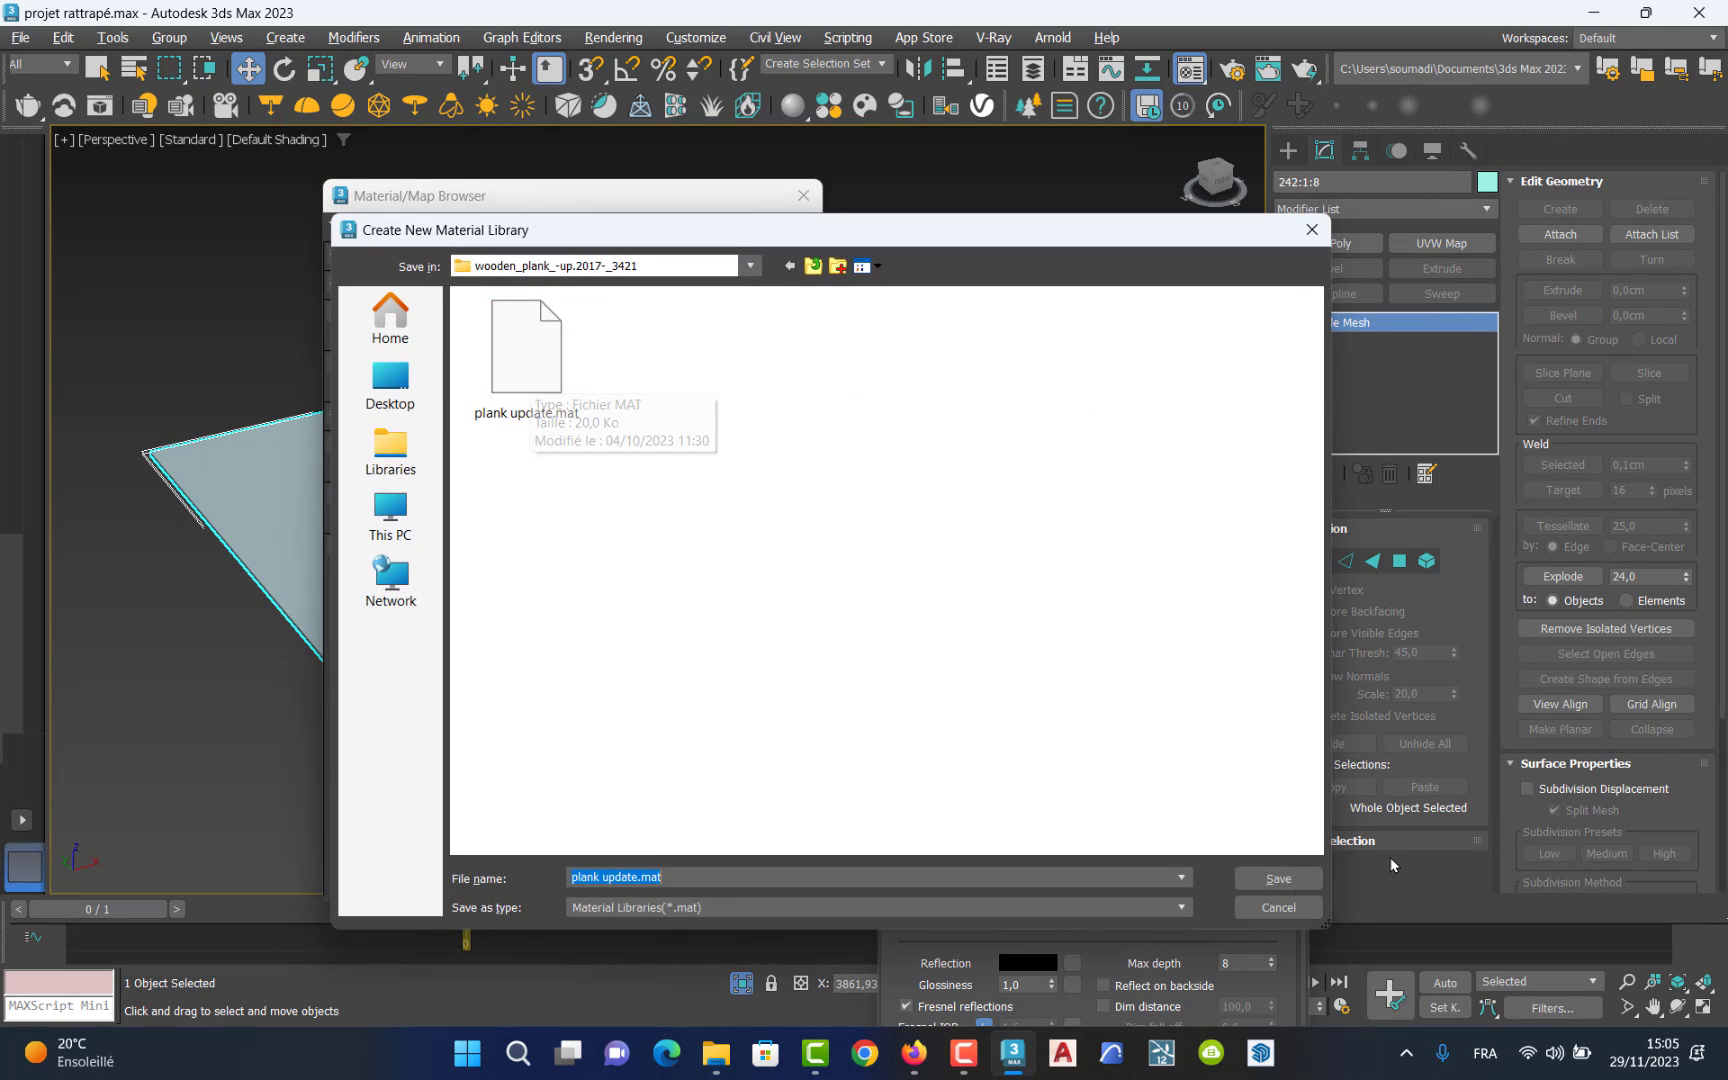
pyautogui.click(1278, 878)
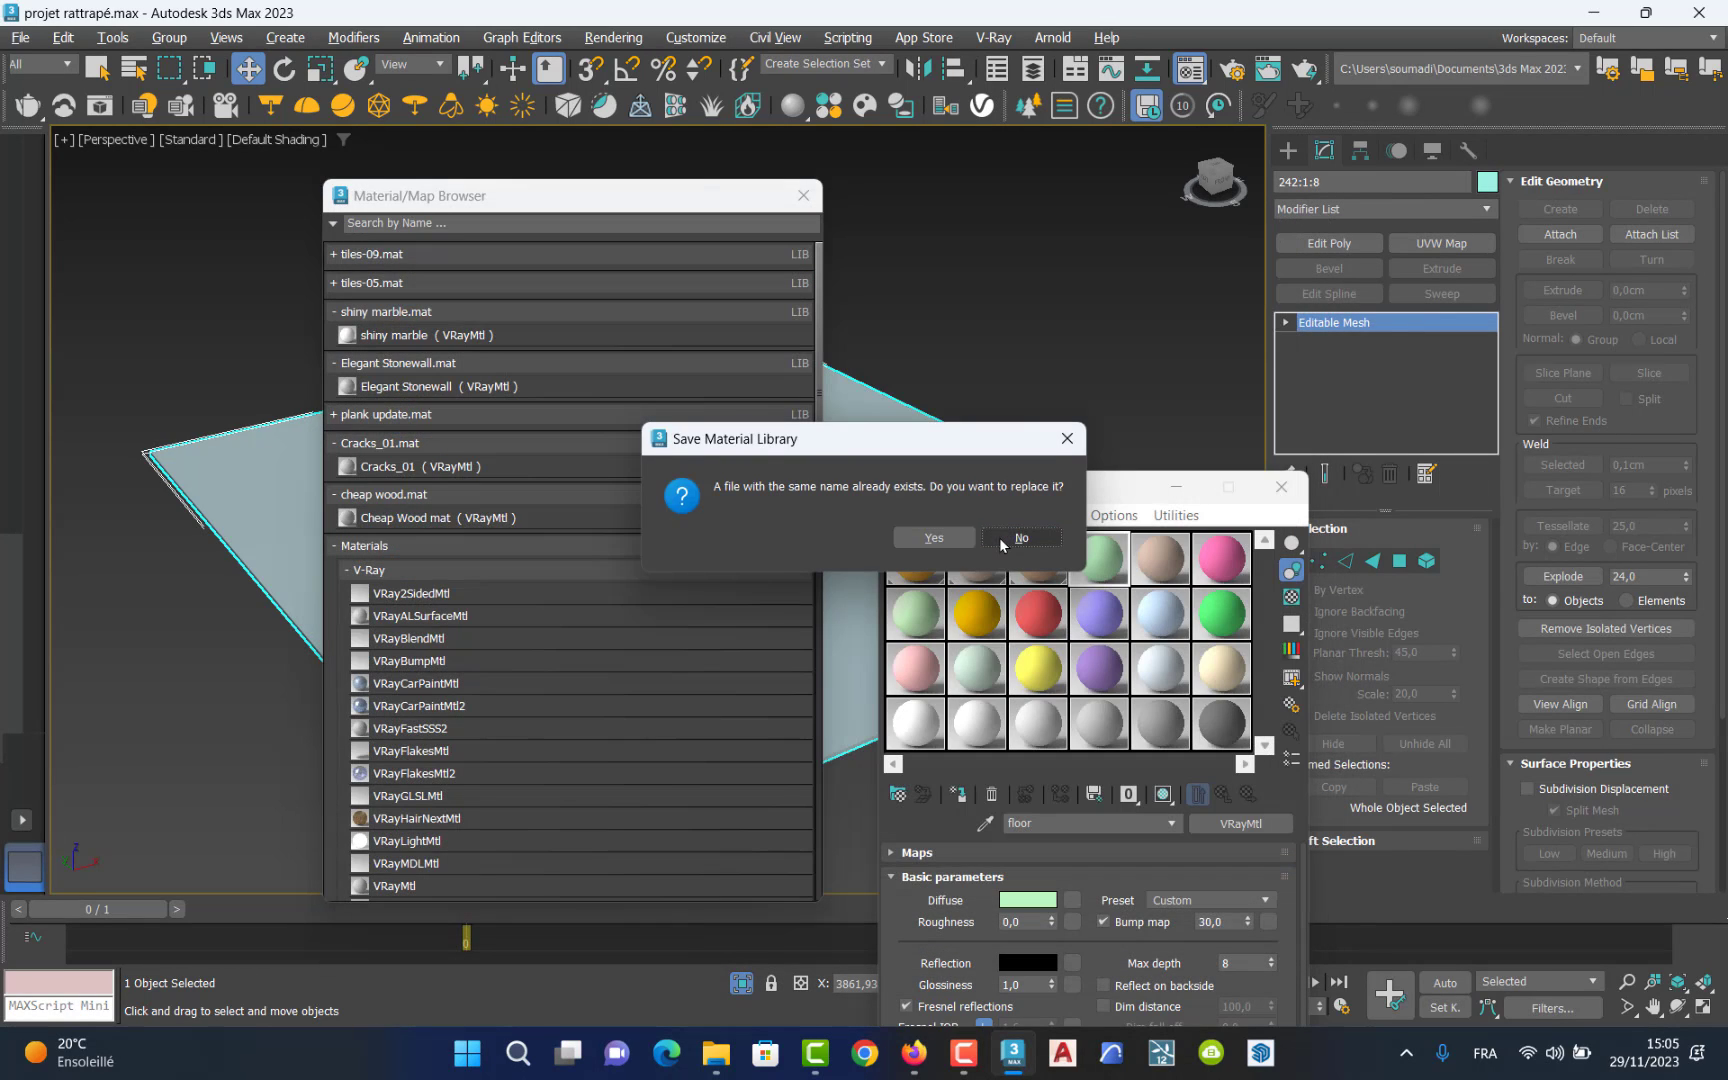
pyautogui.click(1002, 540)
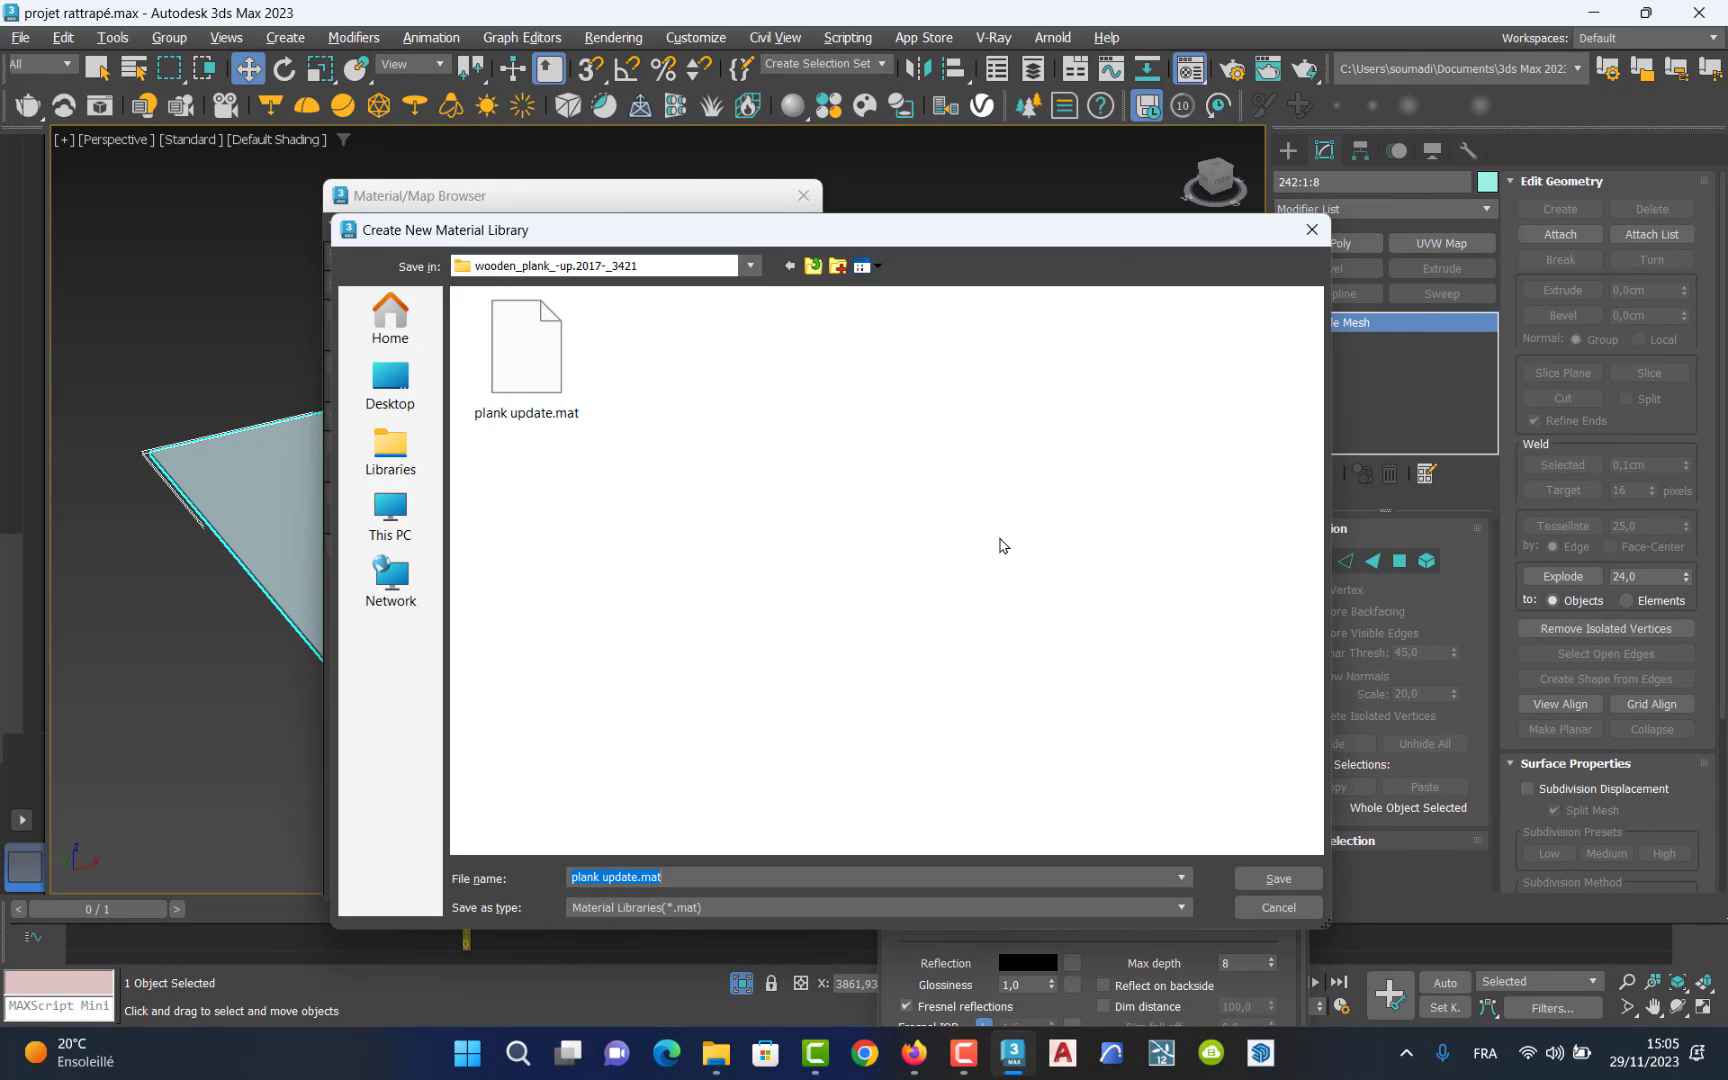
pyautogui.click(1278, 906)
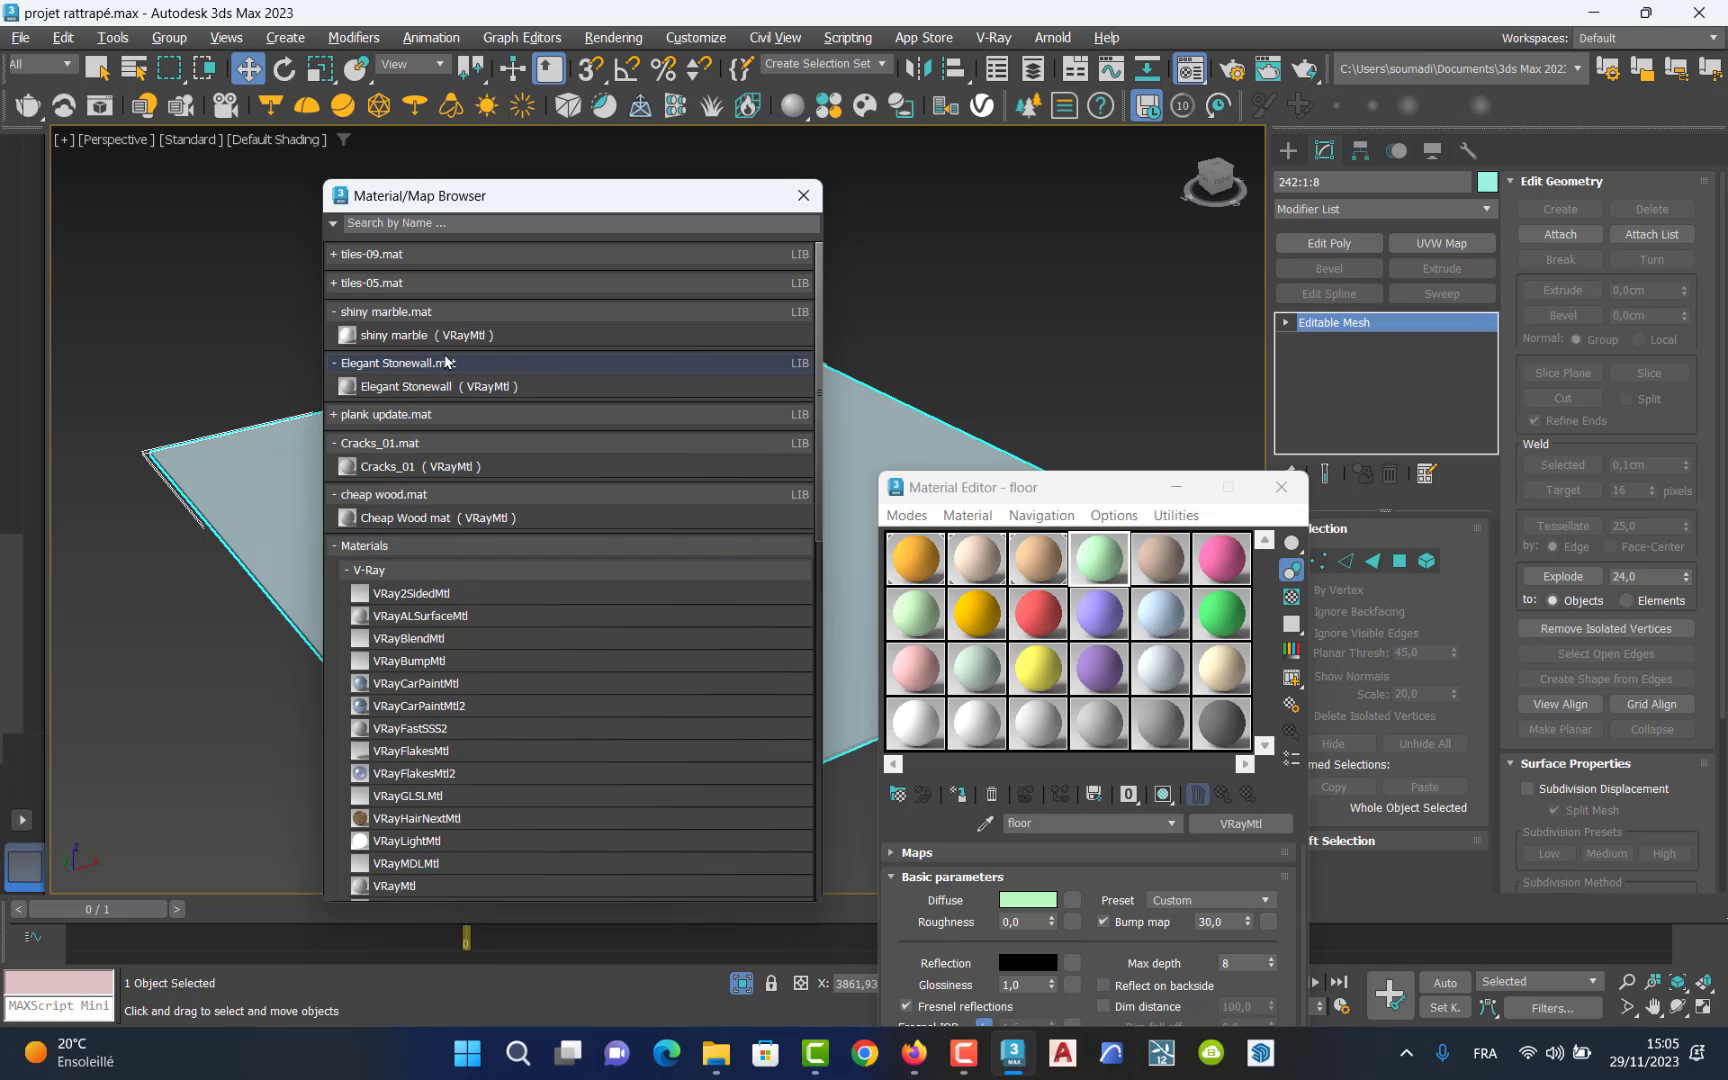
# Try the shiny marble library material in the floor's sample slot, replace it with Elegant Stonewall and close the browser.
pyautogui.doubleClick(360, 335)
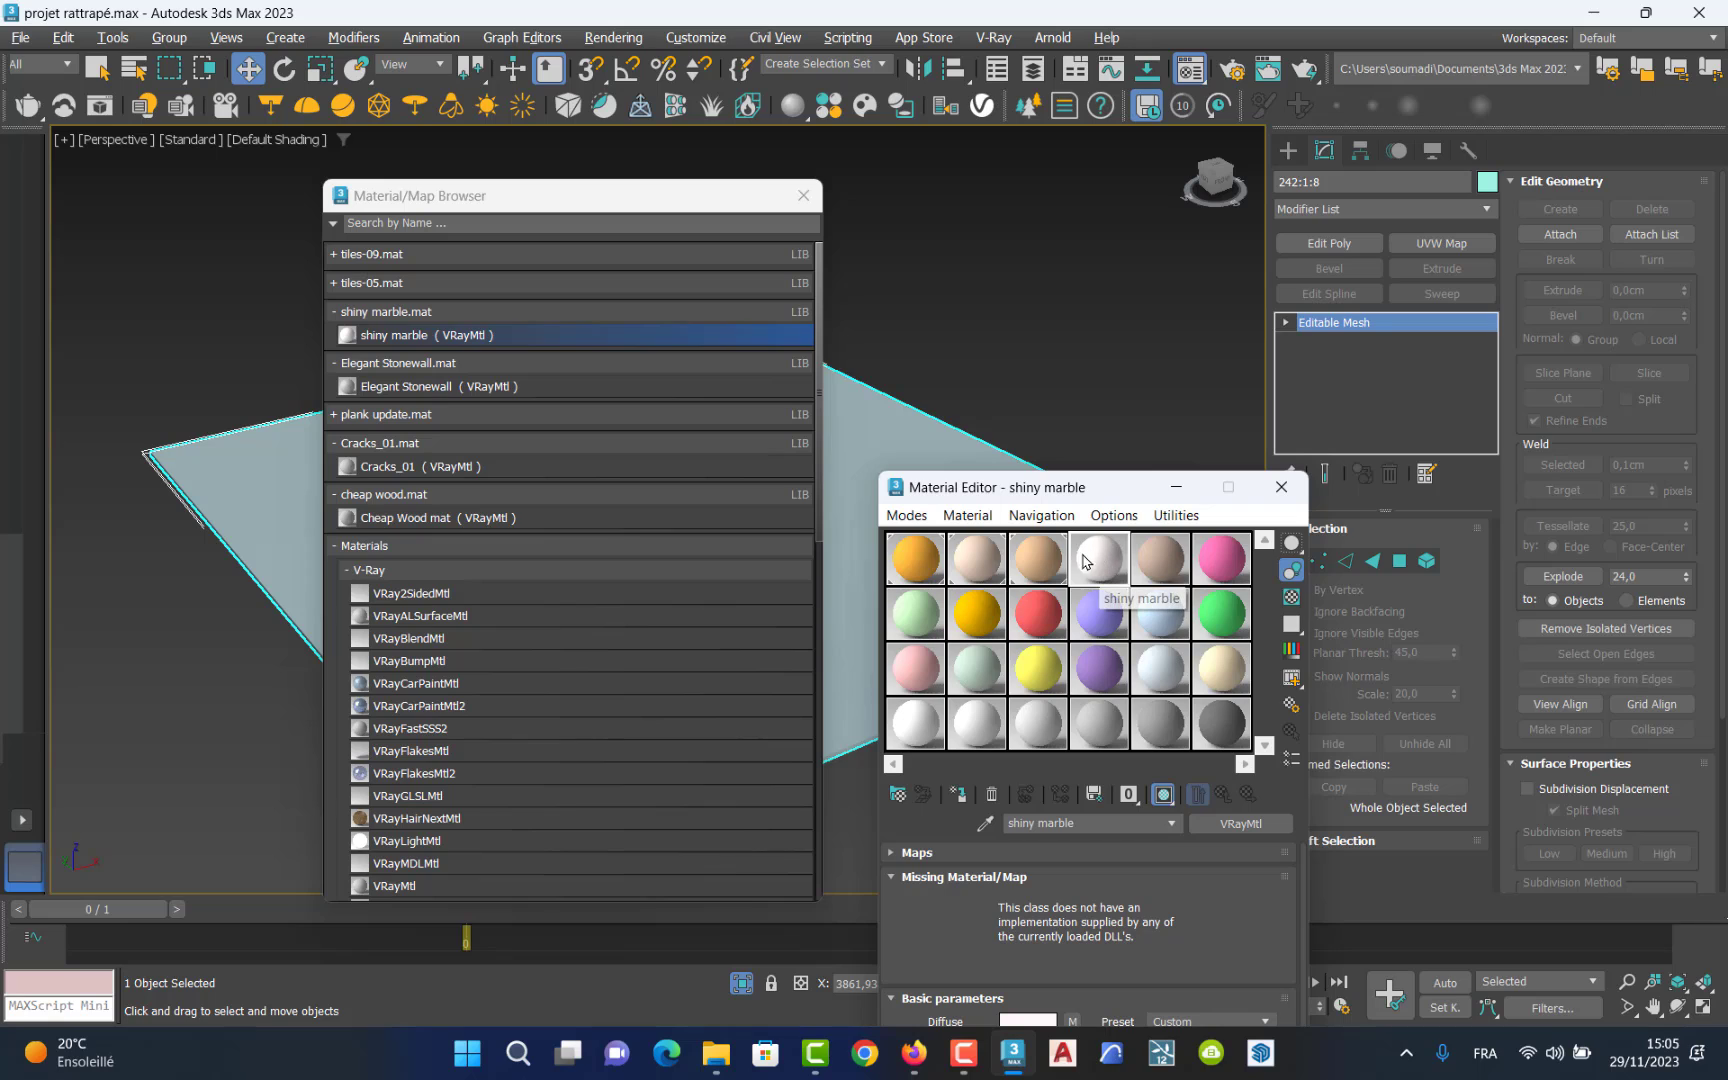
pyautogui.doubleClick(384, 388)
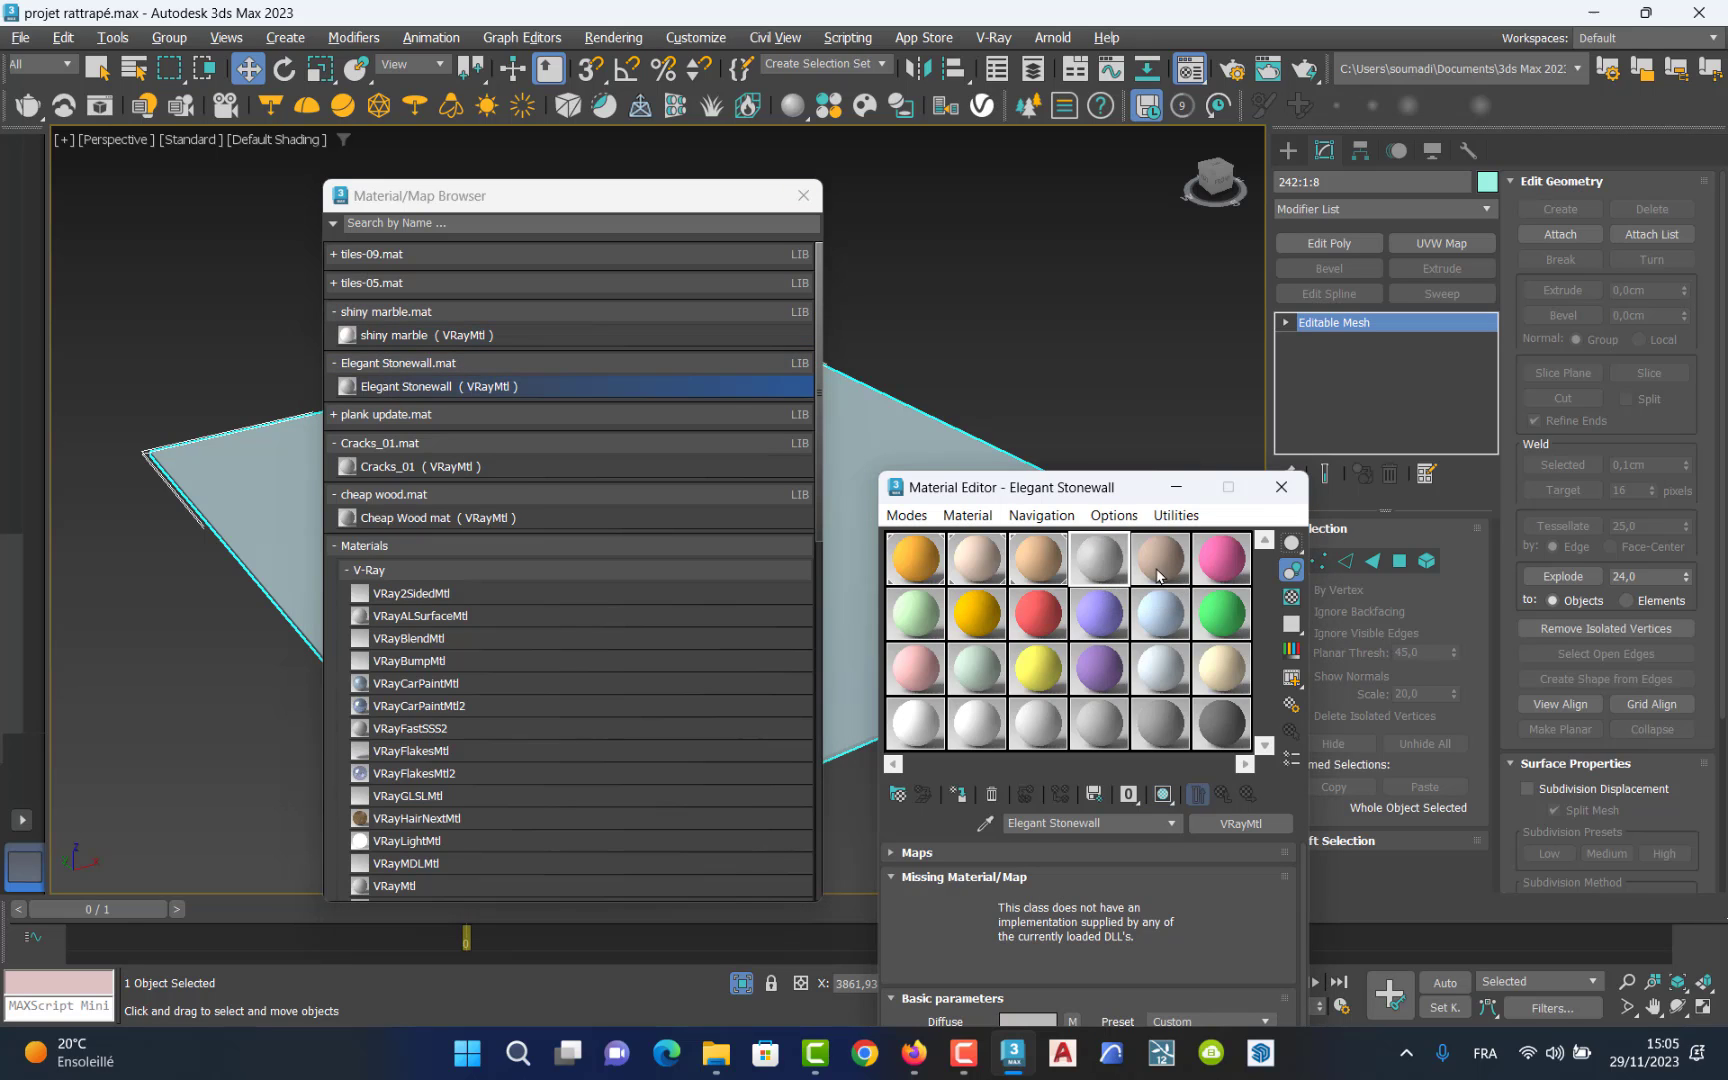
pyautogui.click(801, 199)
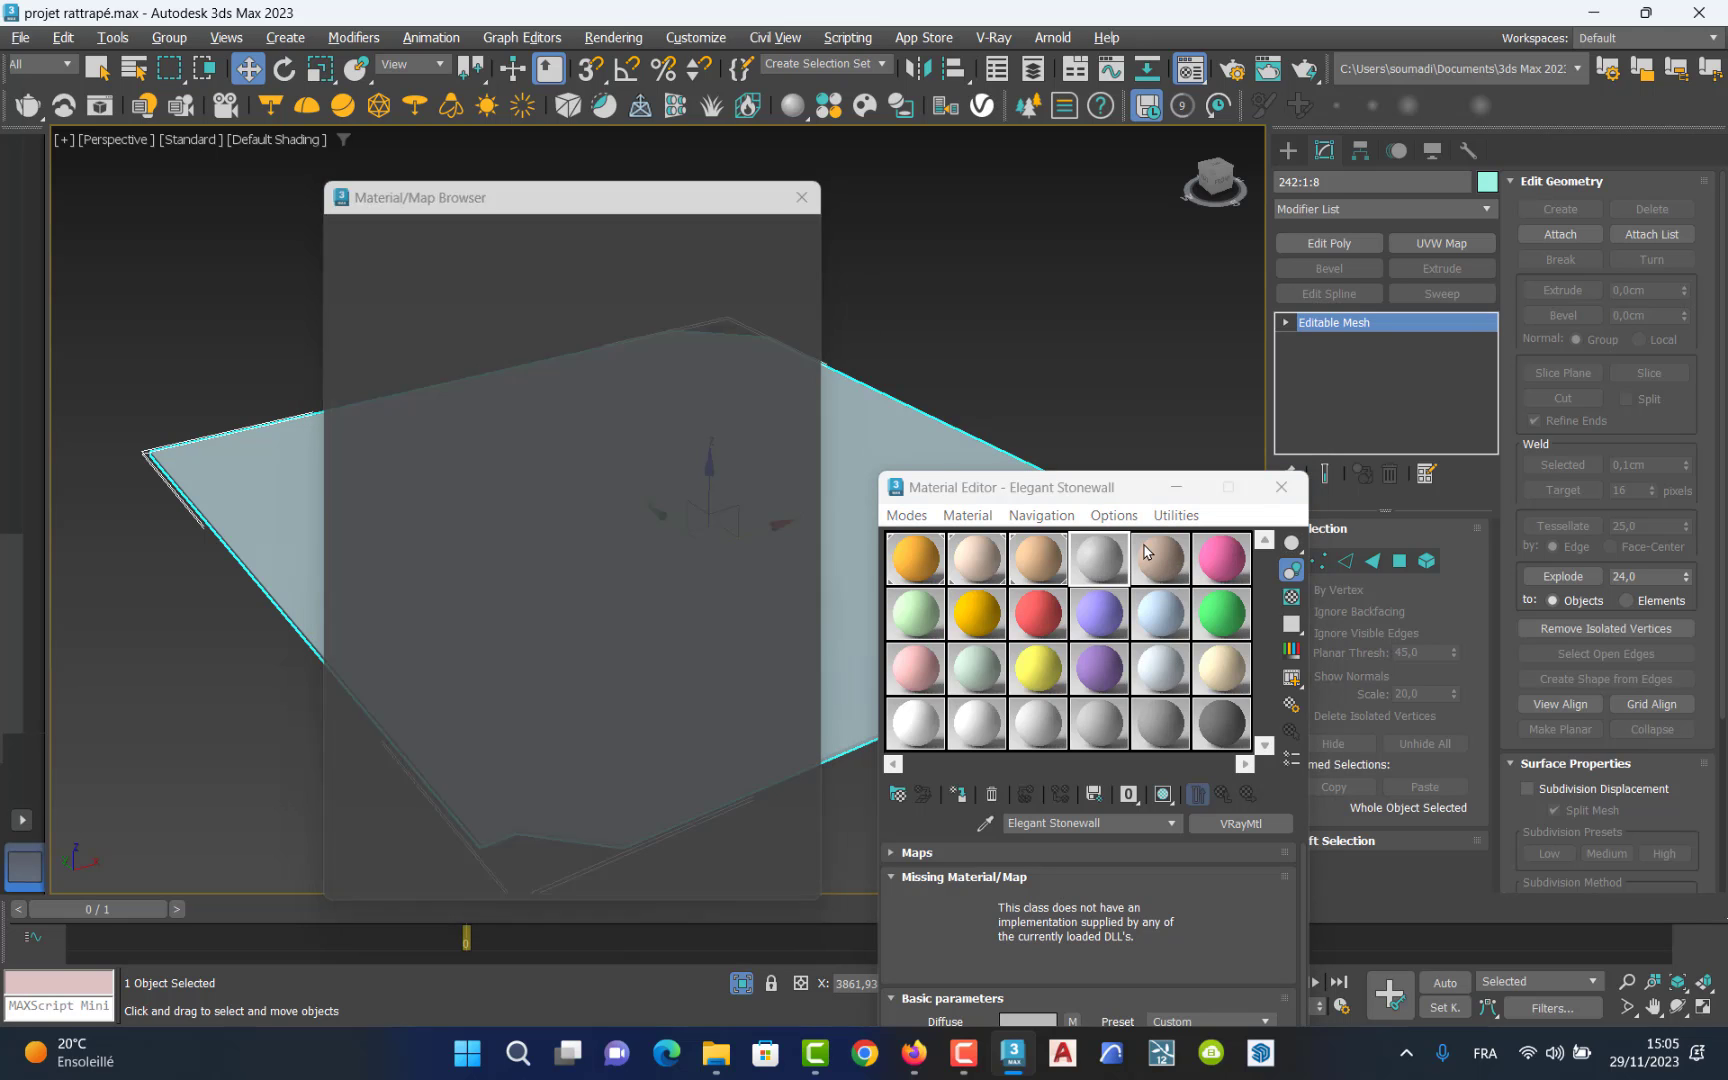
# Open an enlarged preview of the Elegant Stonewall sample, collapse its parameter rollouts and expand only Maps.
pyautogui.moveTo(1104, 487); pyautogui.dragTo(938, 230)
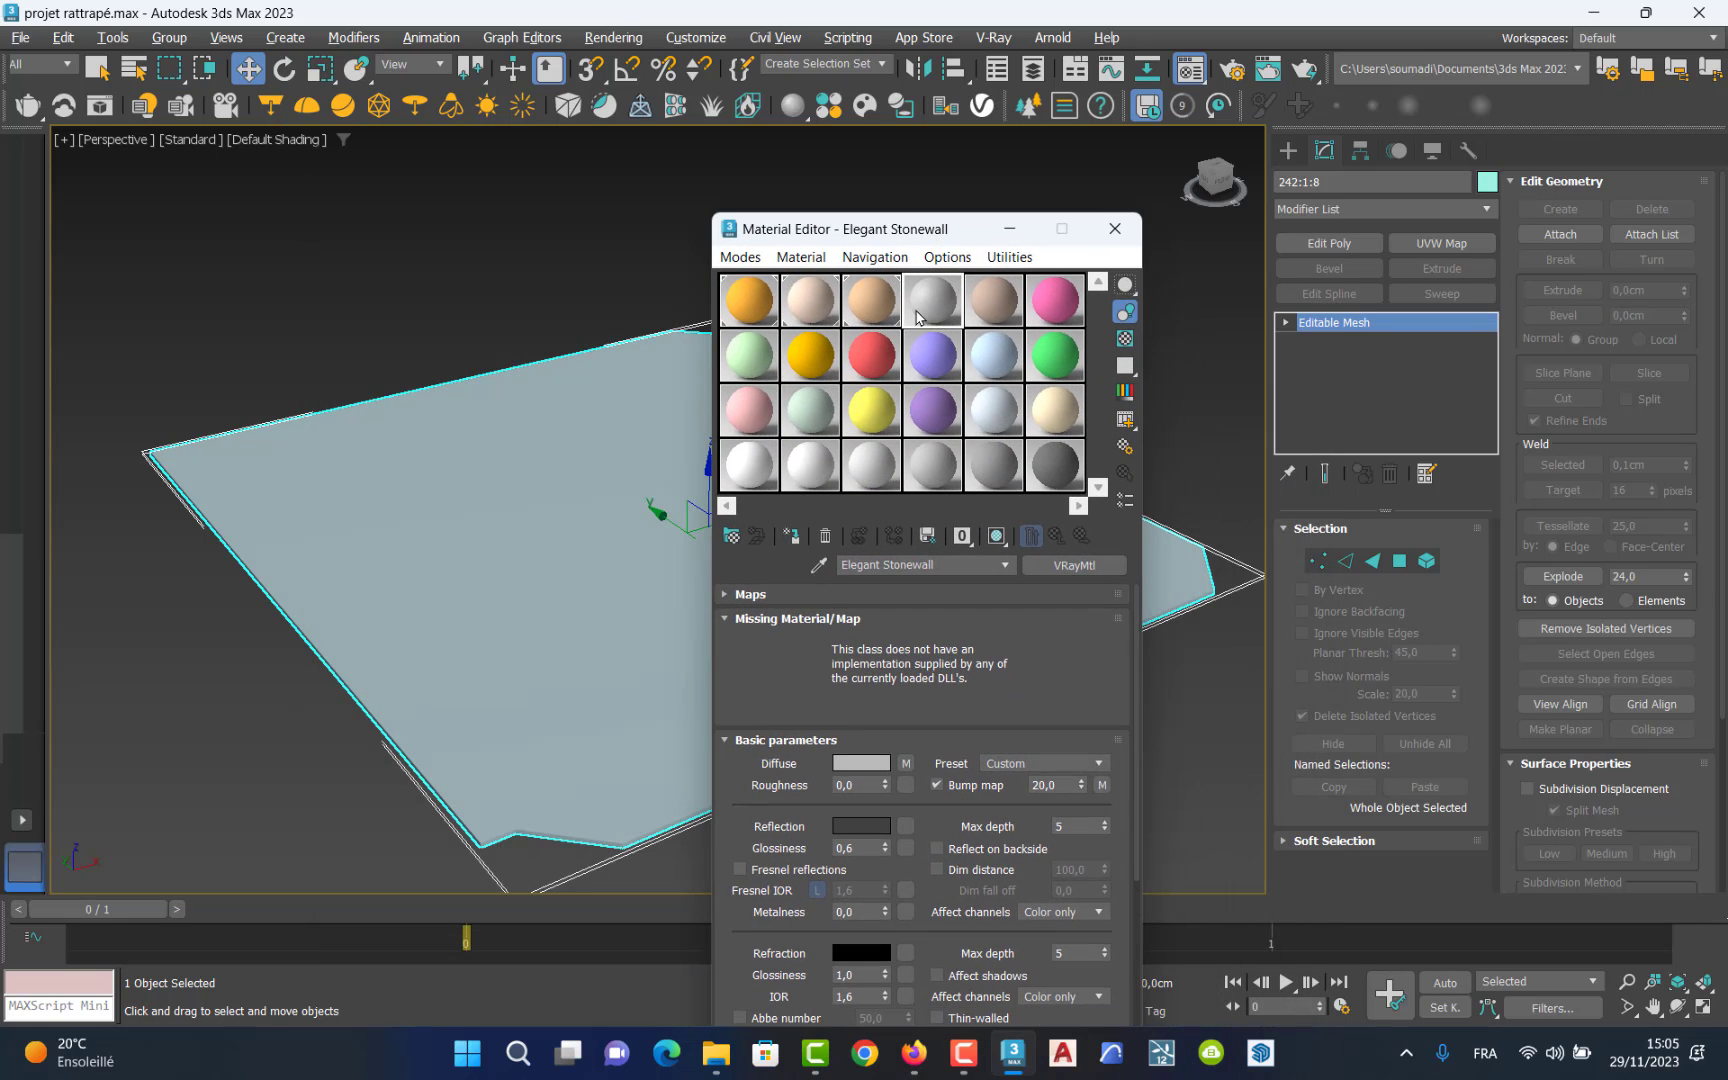
pyautogui.doubleClick(930, 318)
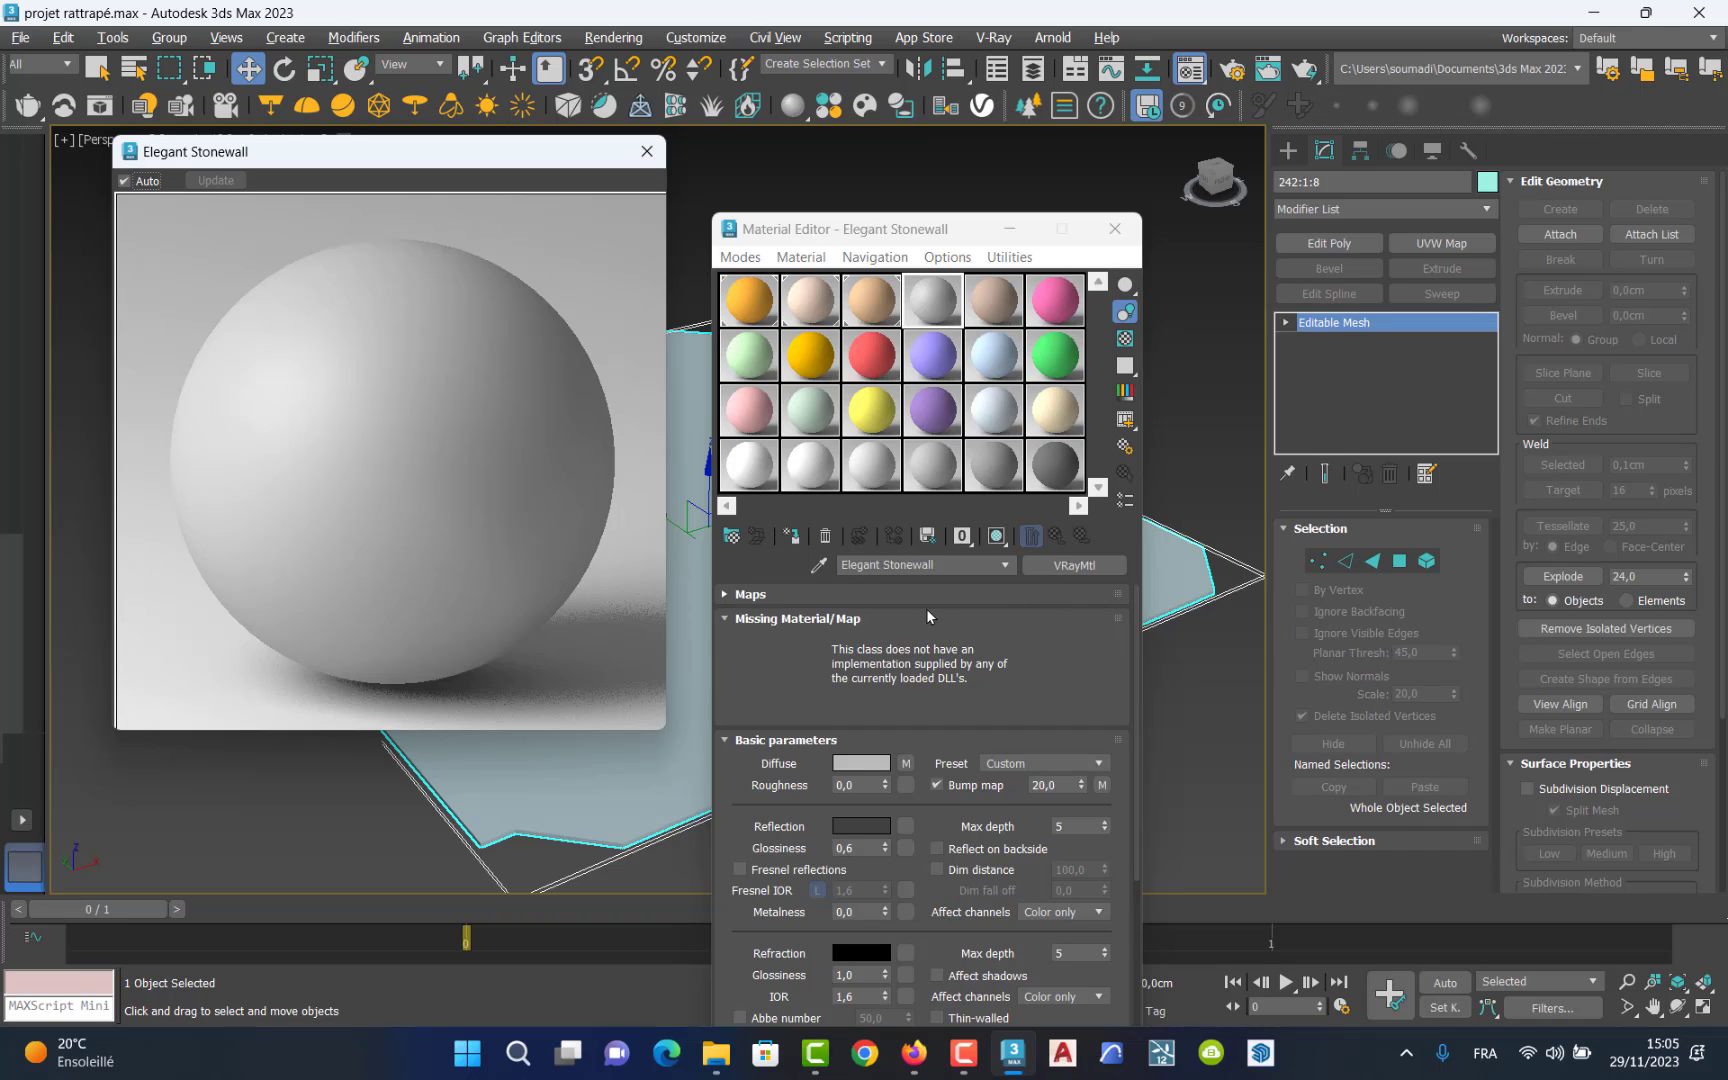
pyautogui.click(727, 618)
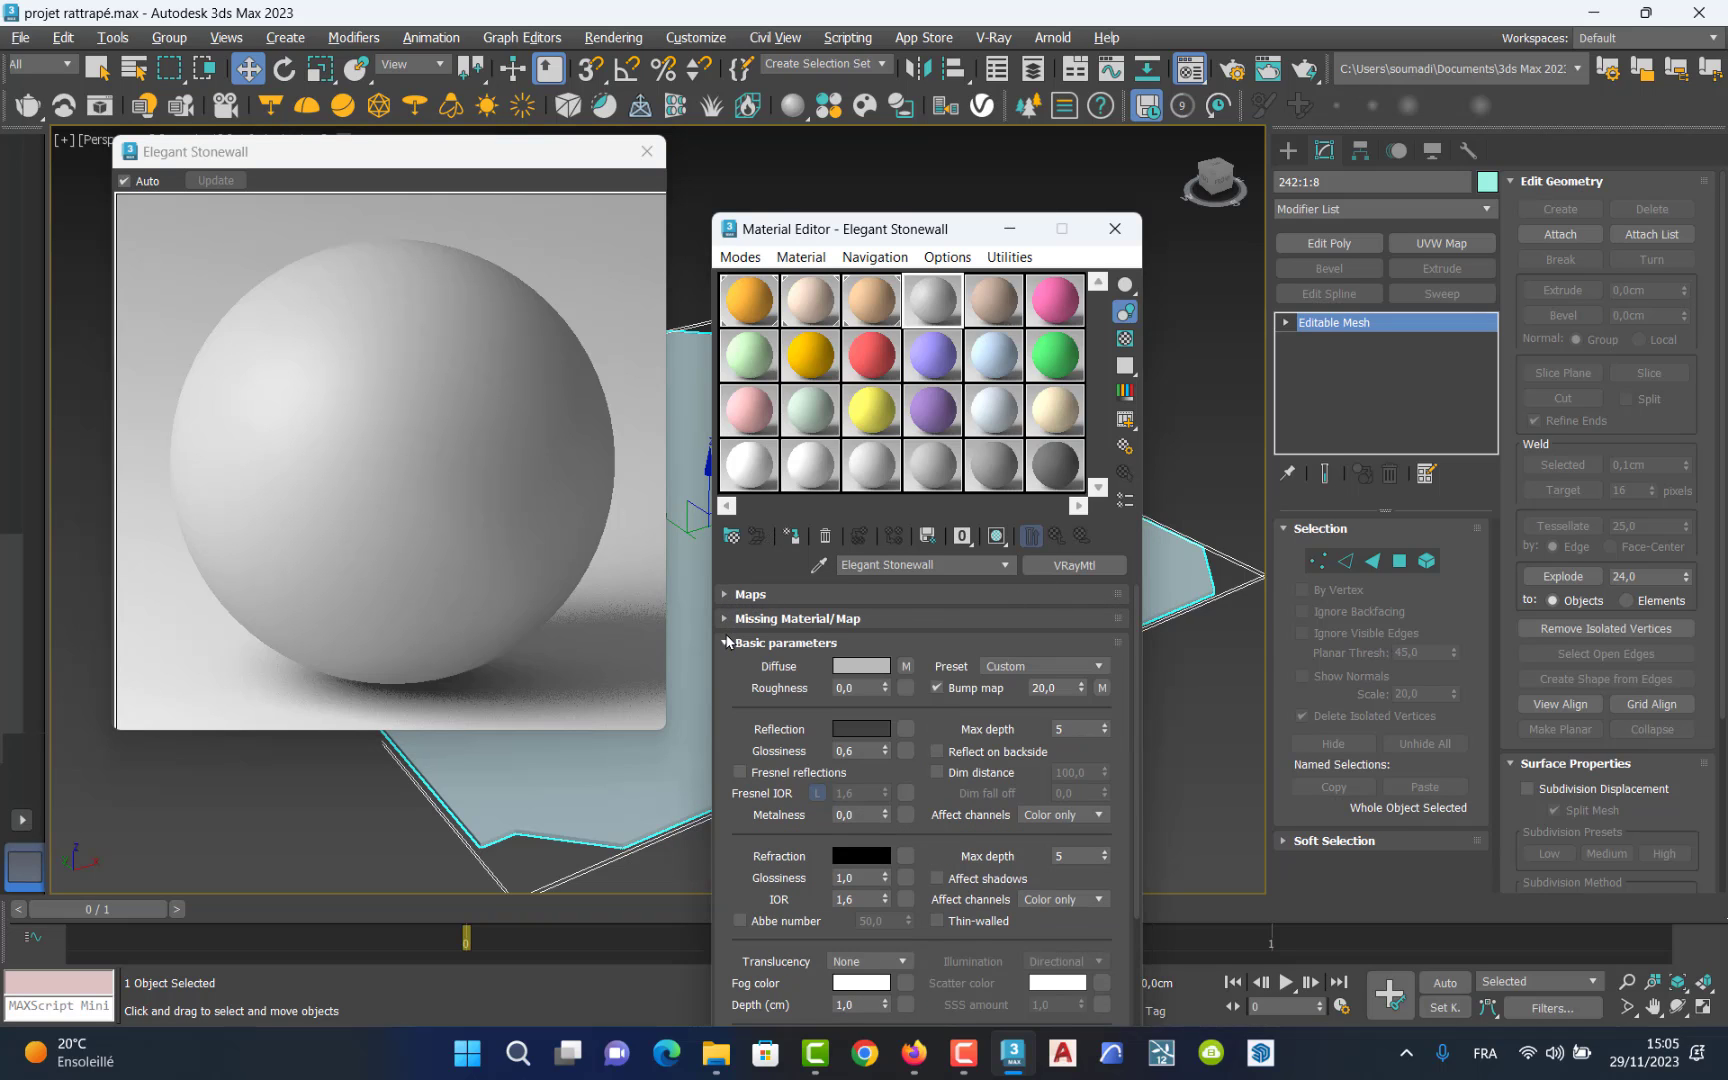
pyautogui.rightClick(733, 625)
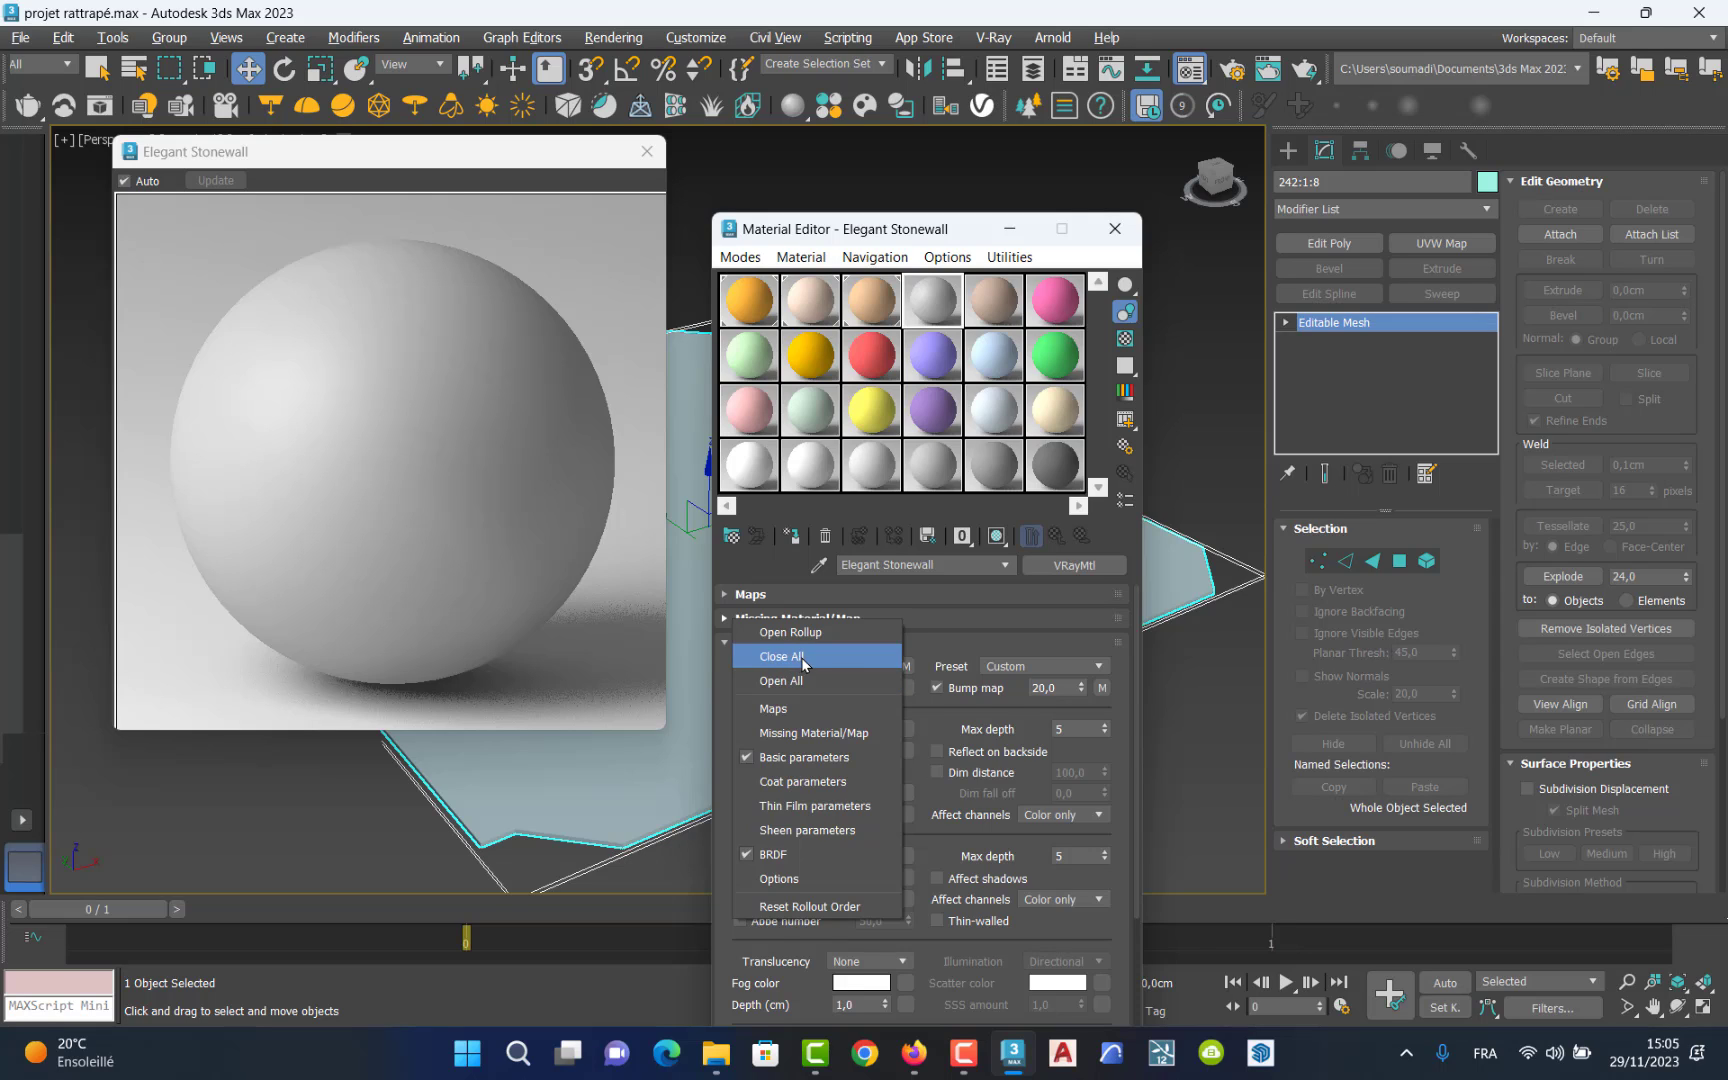
pyautogui.click(803, 660)
pyautogui.click(746, 596)
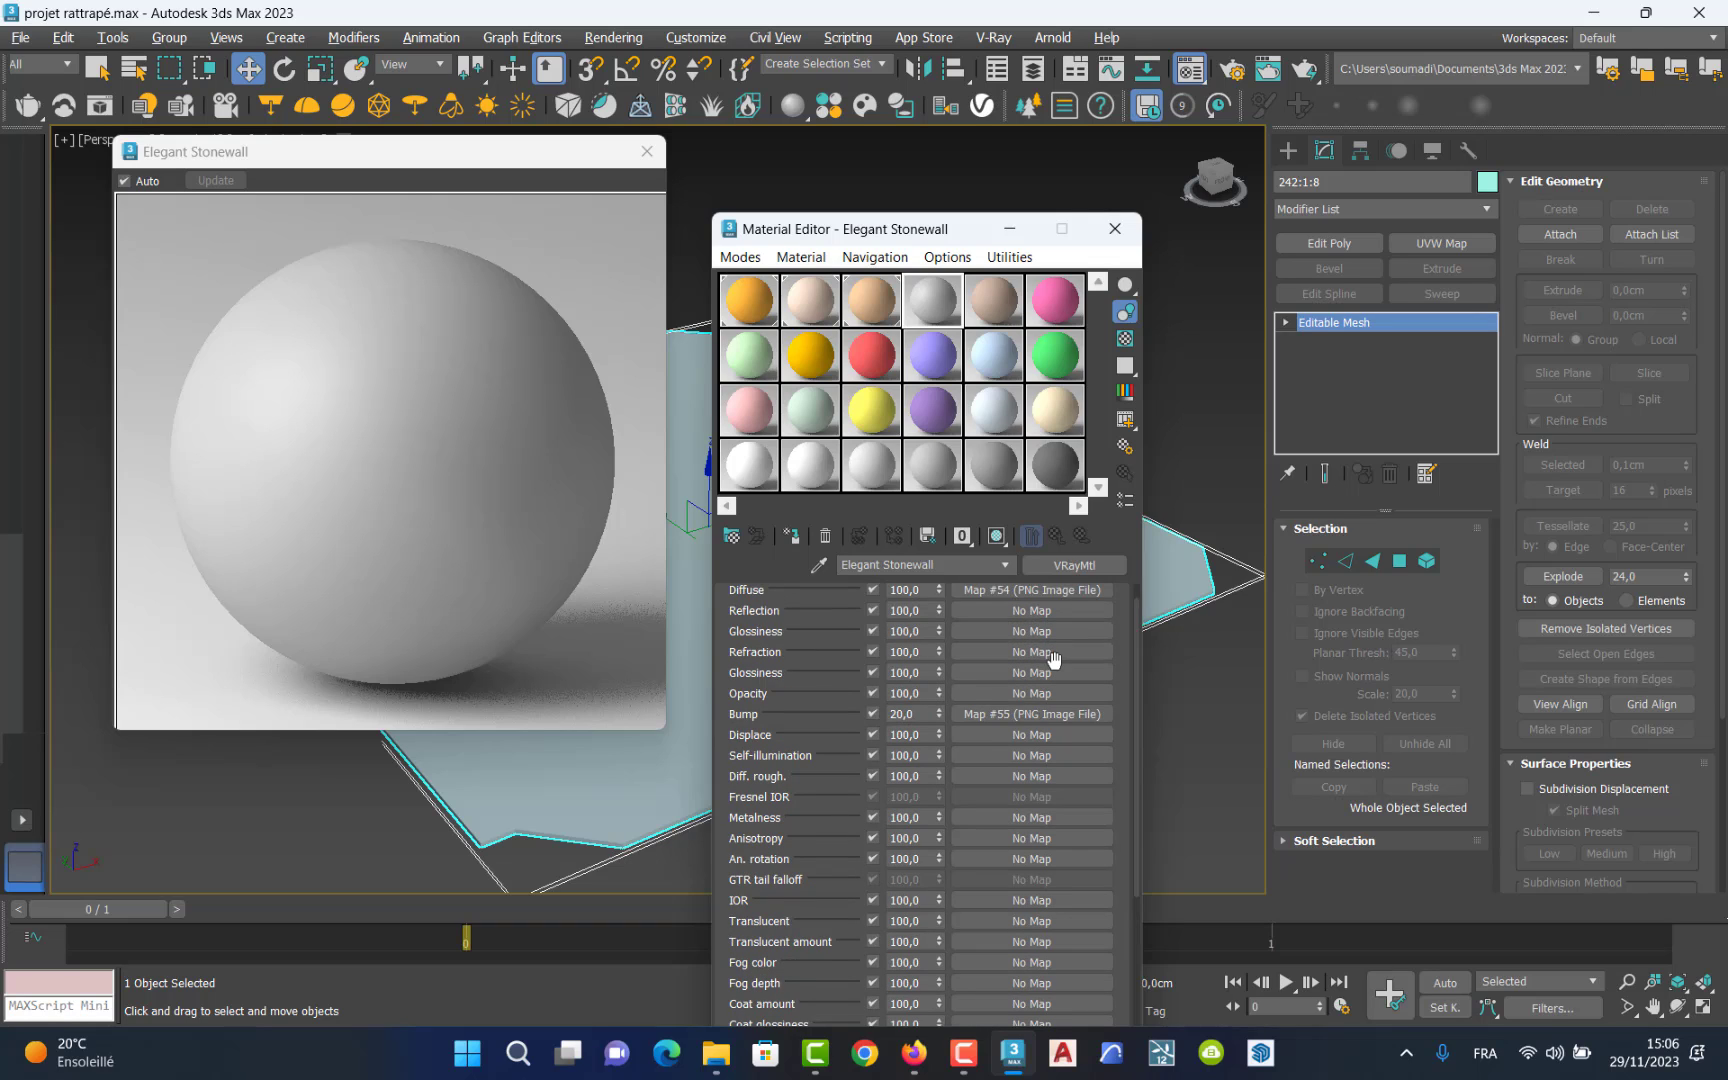
pyautogui.scroll(1, 1050, 650)
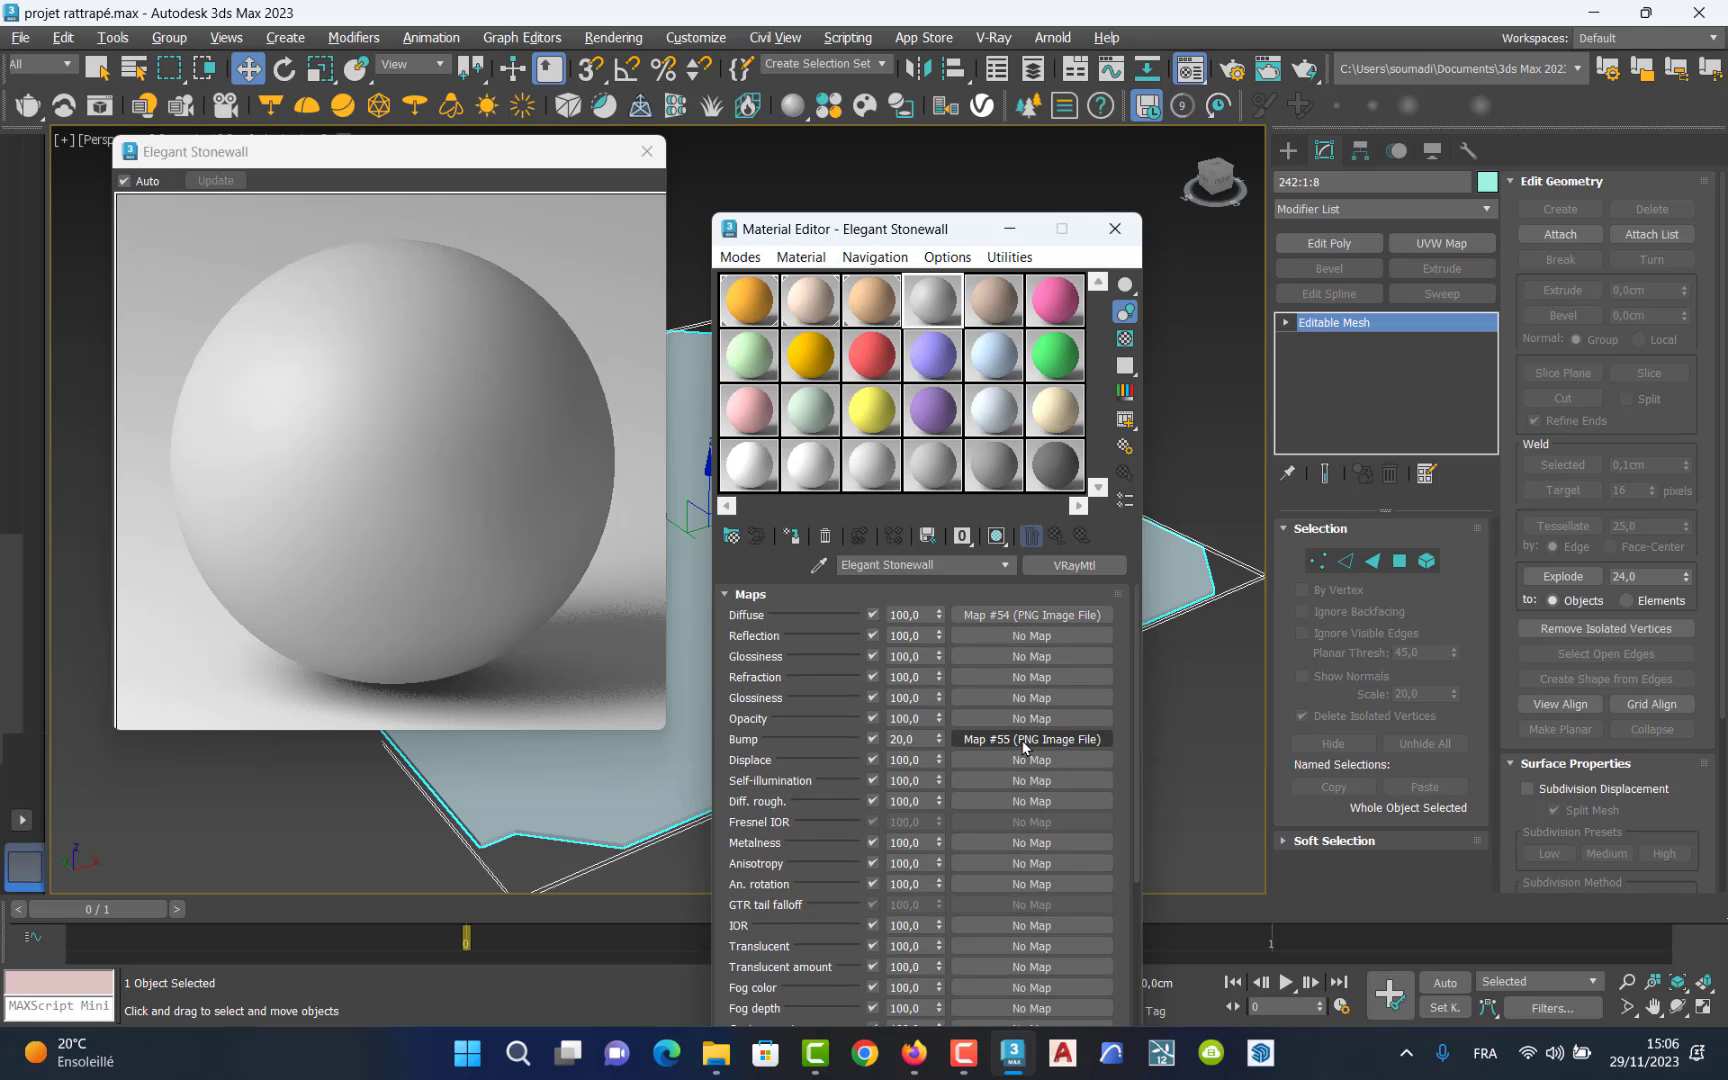
# Open the bitmap selection for the diffuse map and browse to Documents > 3ds Max 2023 > materiallibraries > wooden_plank_-up.2017-_3421.
pyautogui.click(1031, 615)
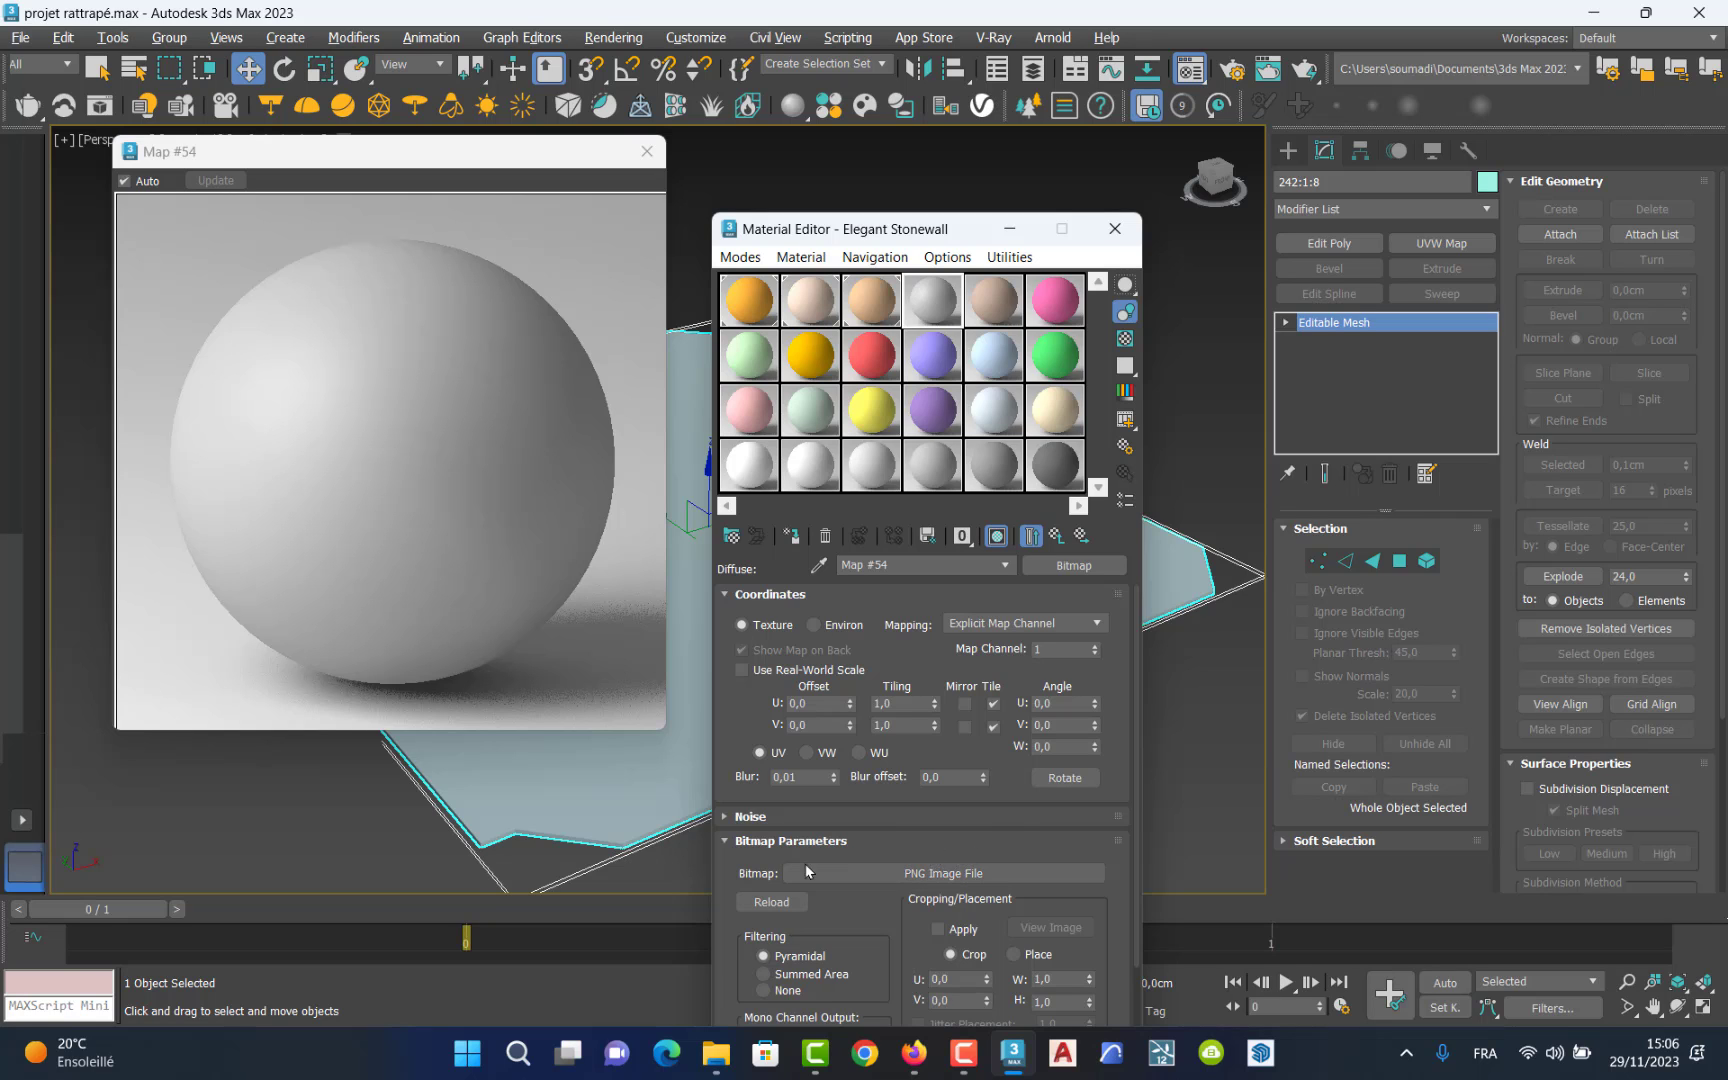
pyautogui.click(942, 874)
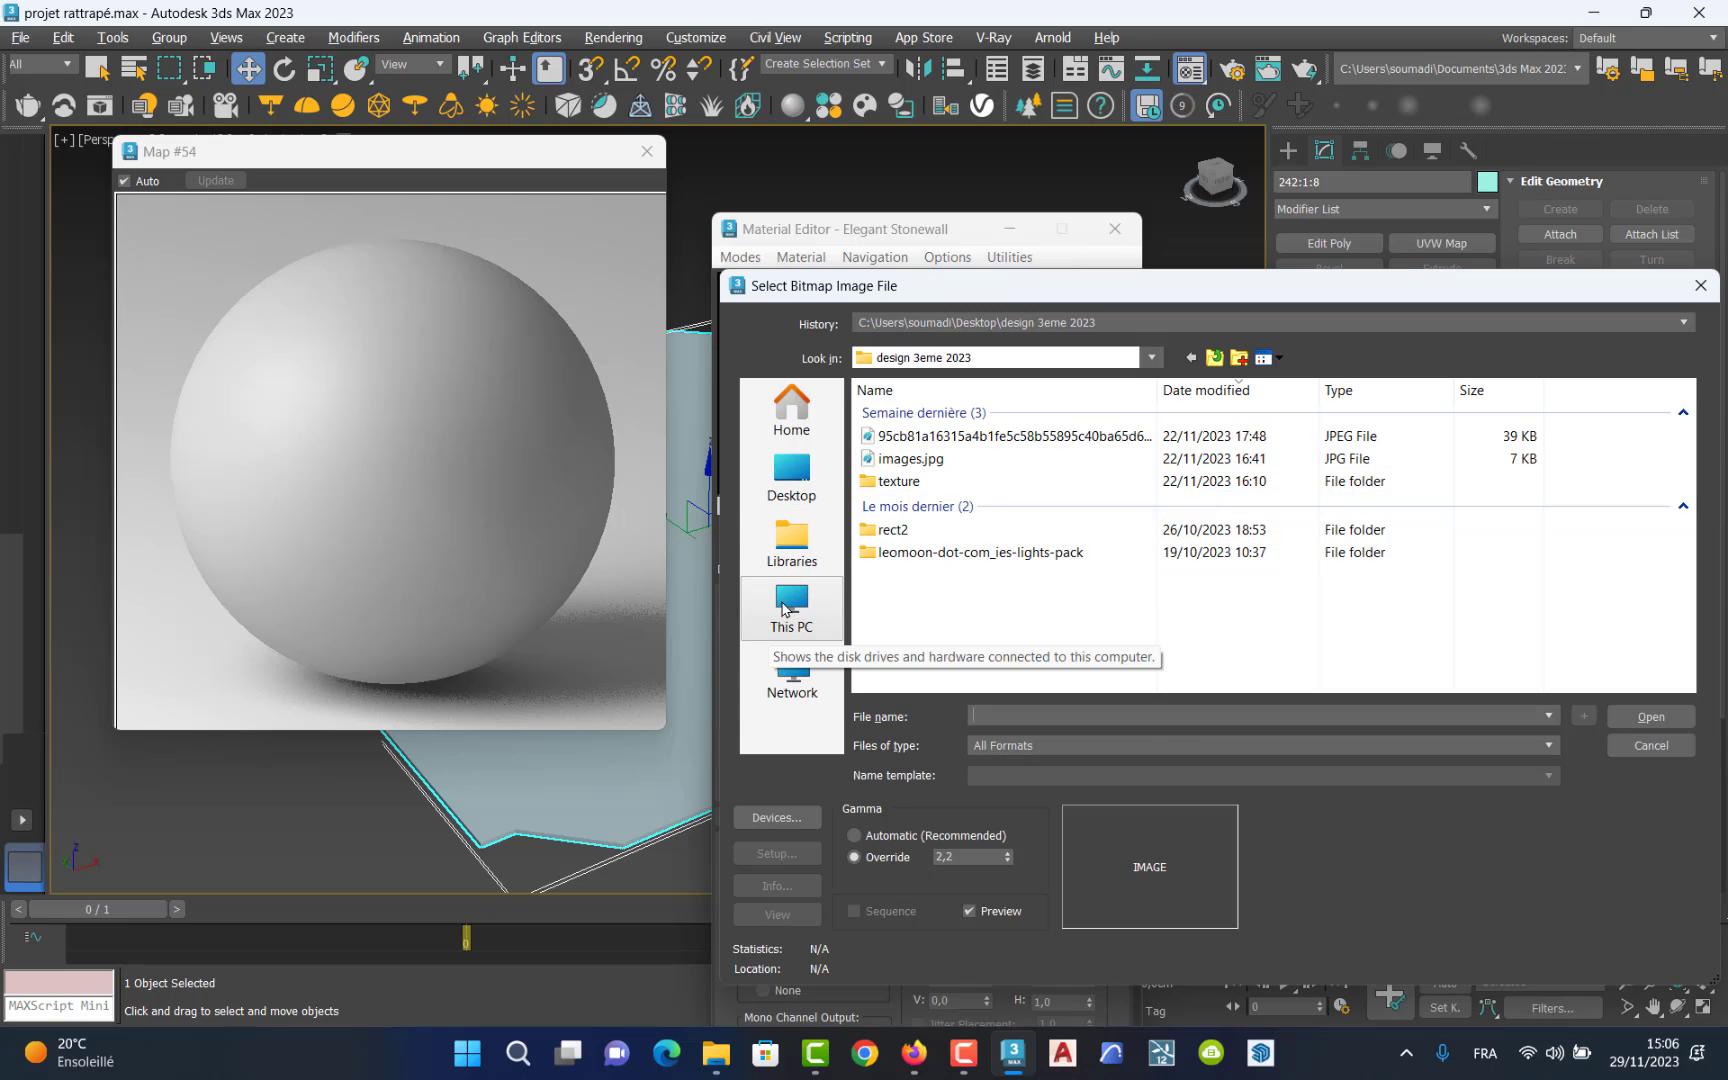
pyautogui.click(808, 611)
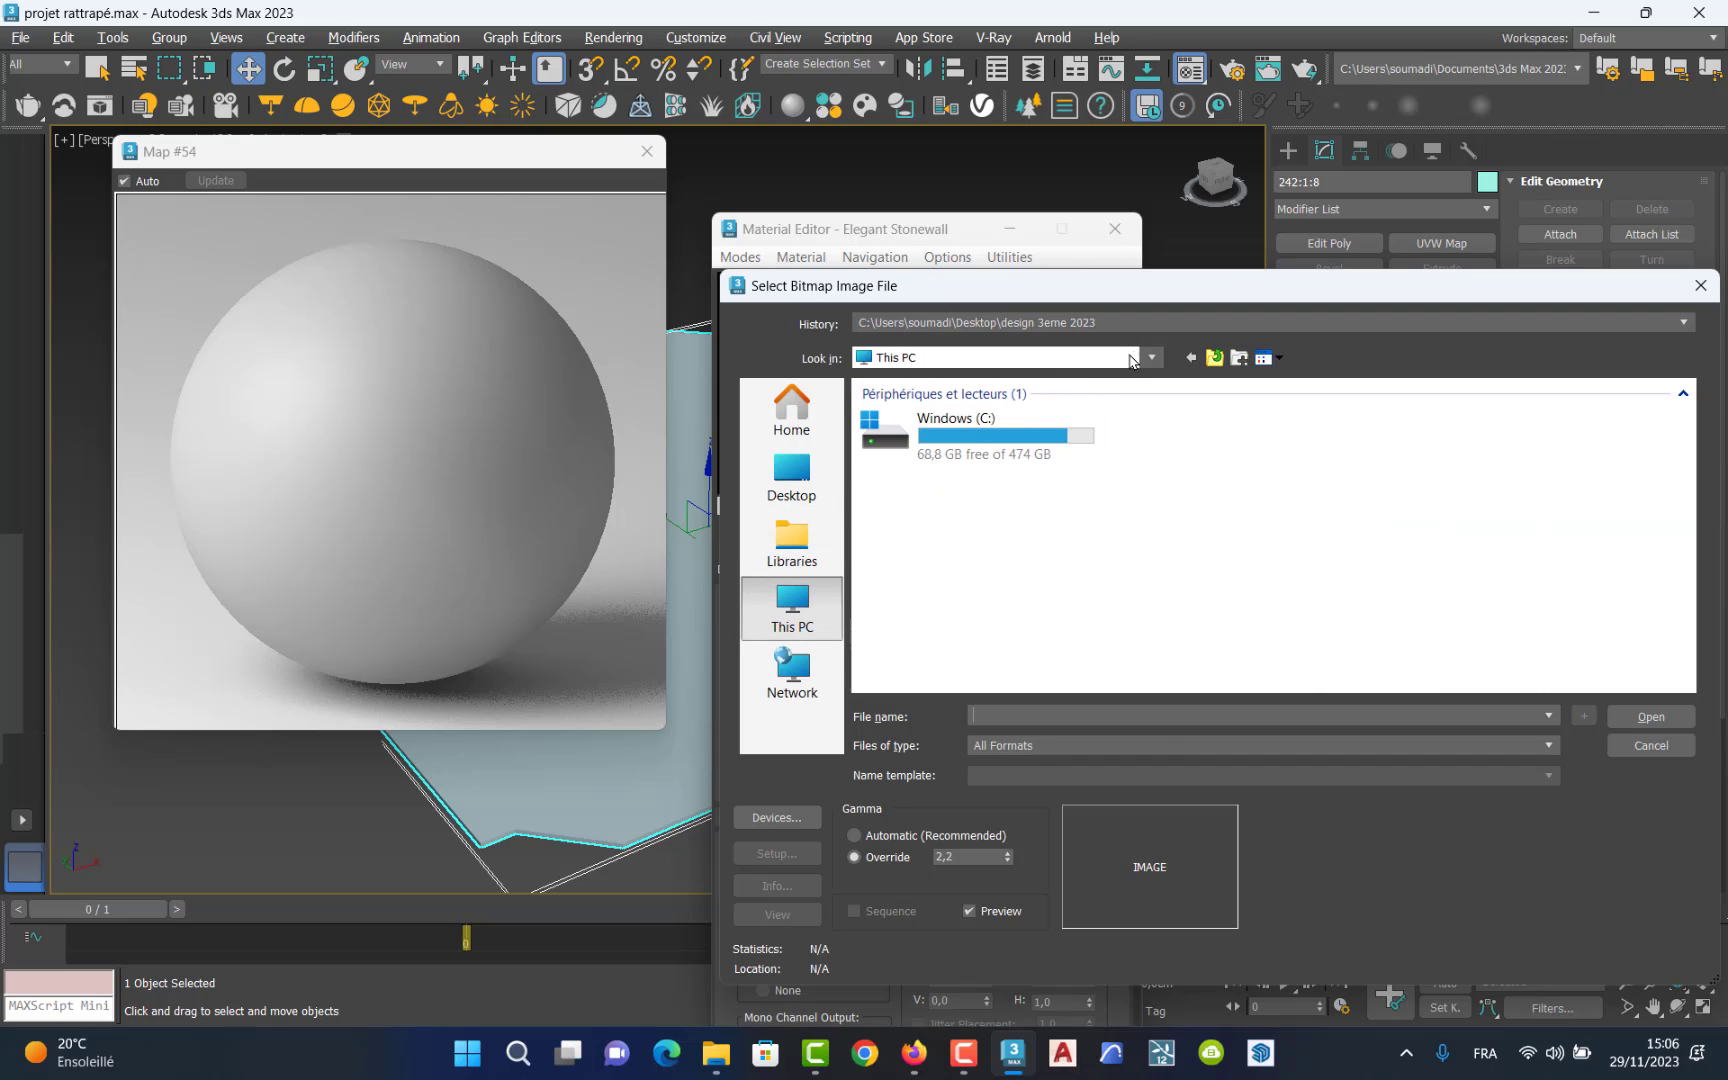
pyautogui.click(1152, 359)
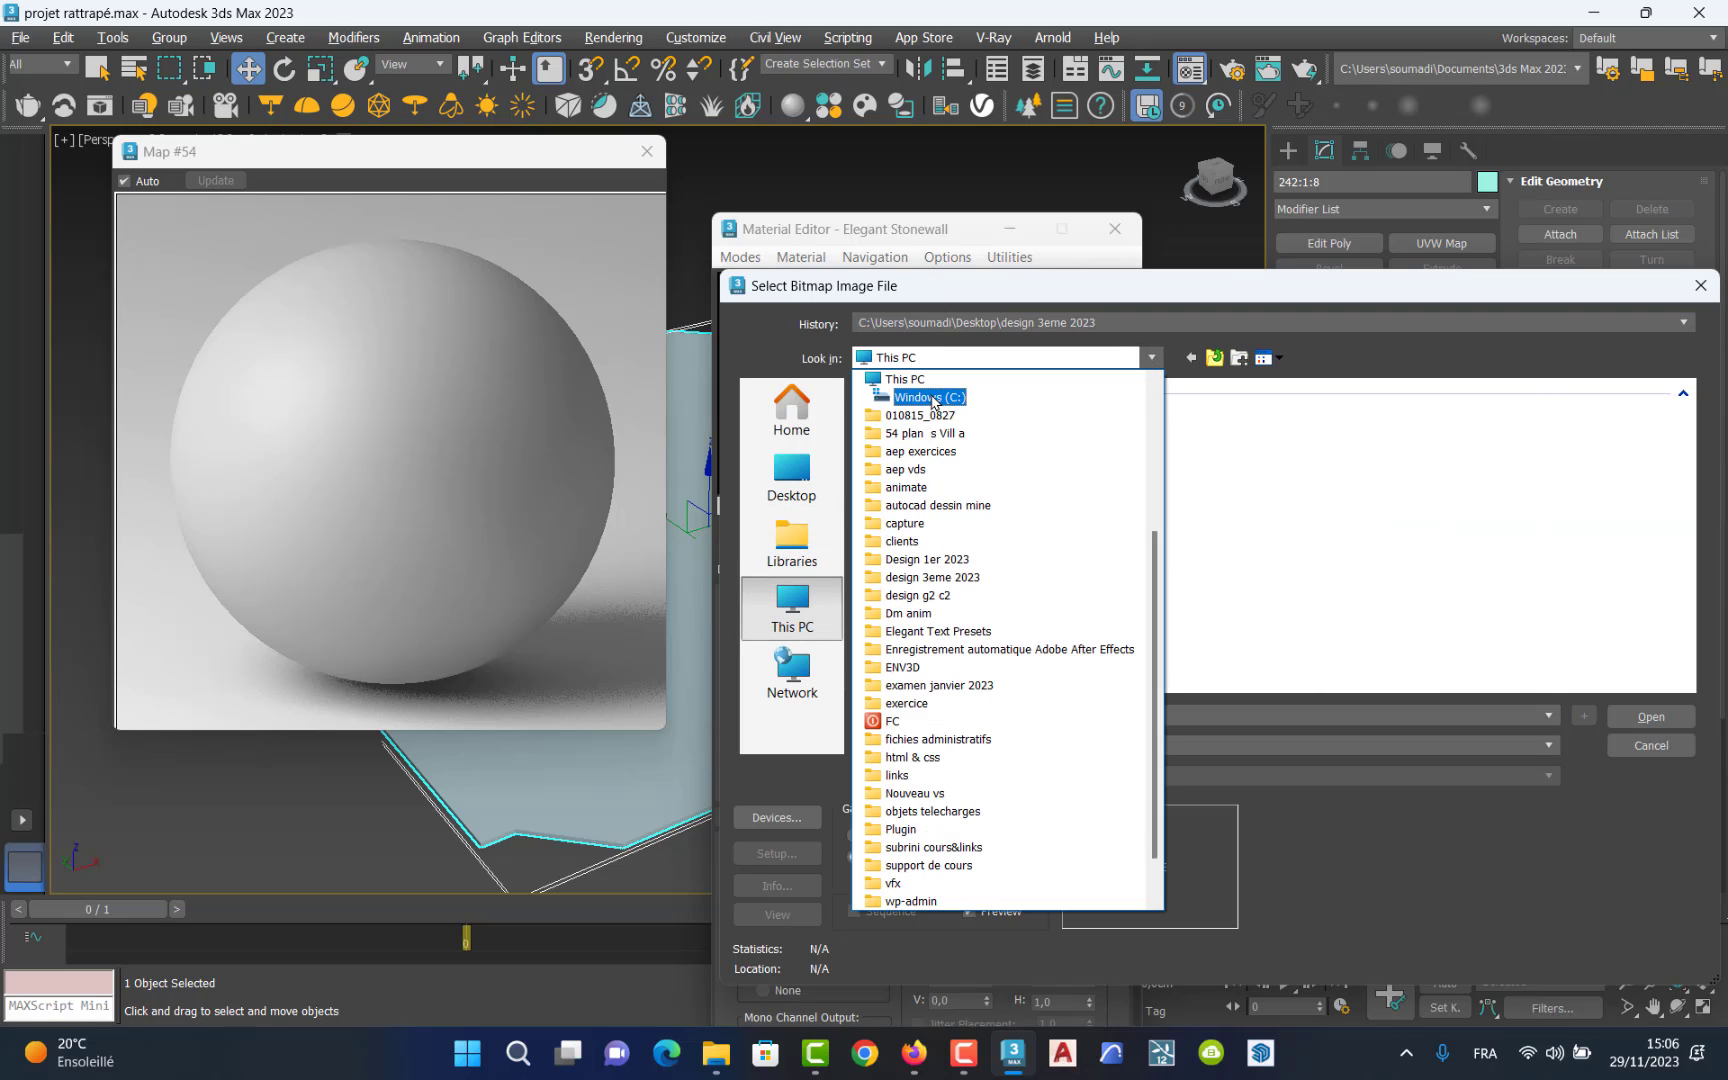
pyautogui.scroll(5, 1025, 597)
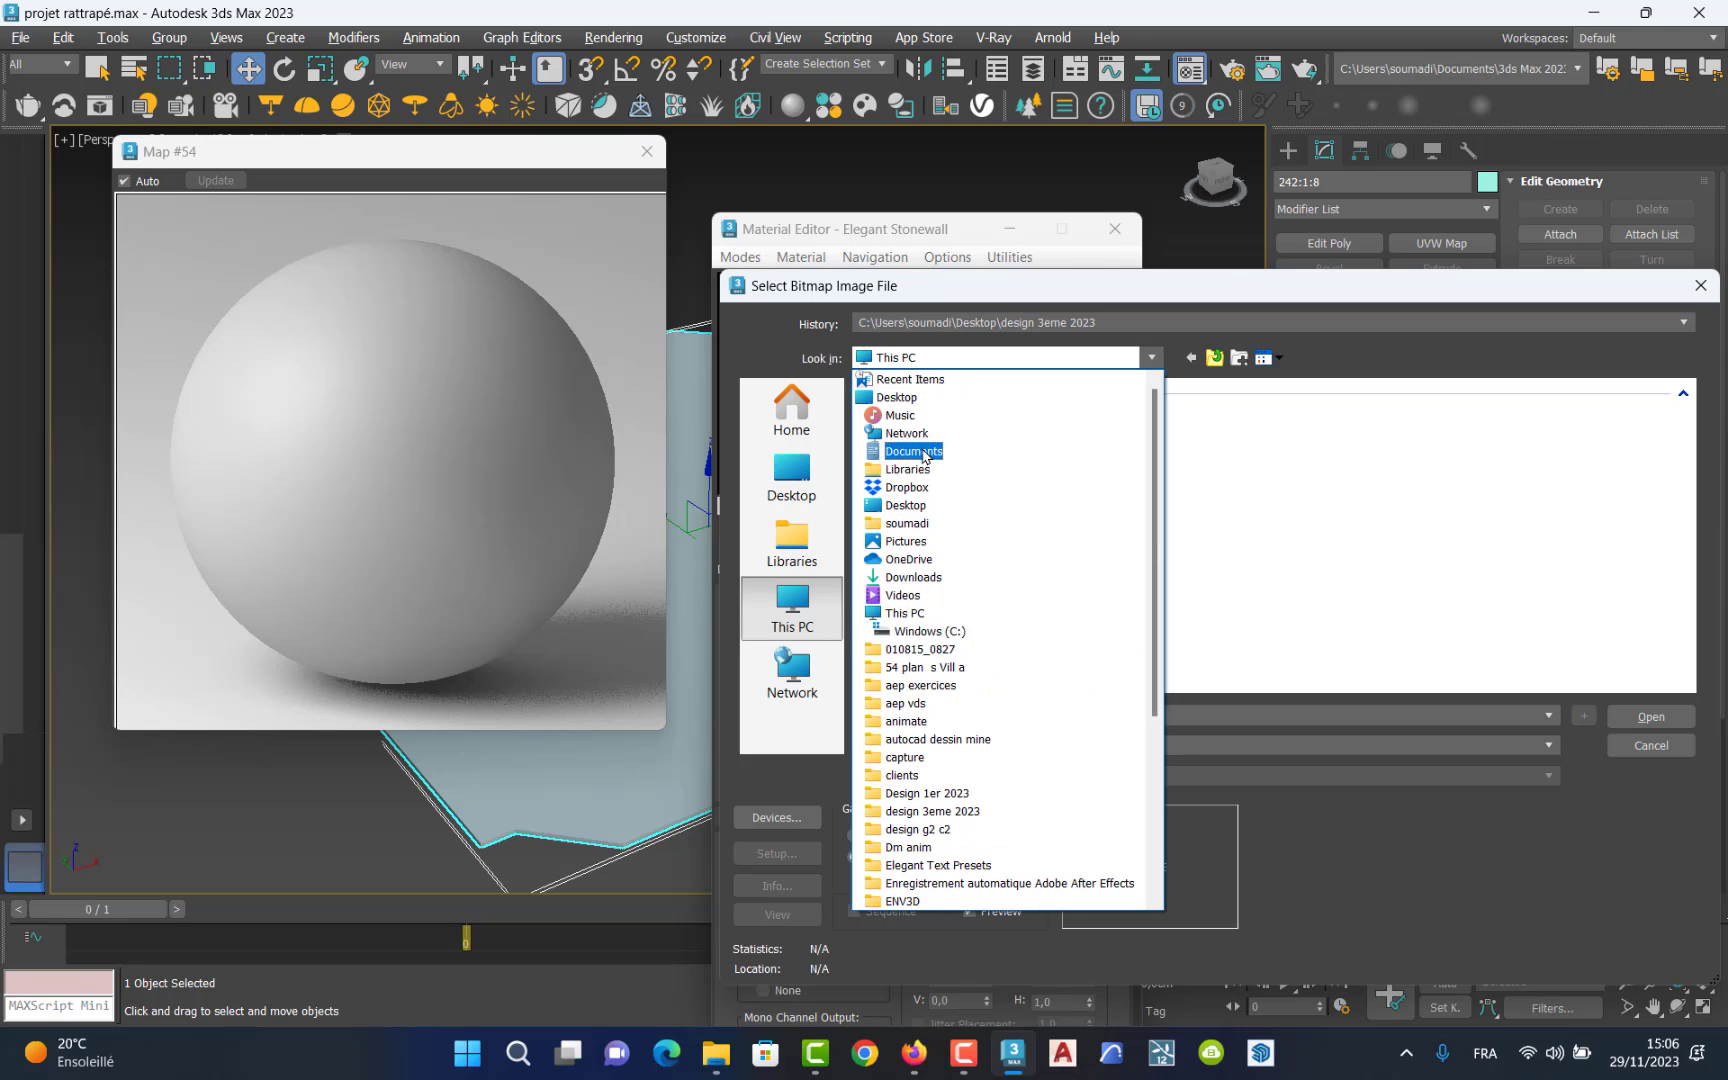
pyautogui.click(925, 451)
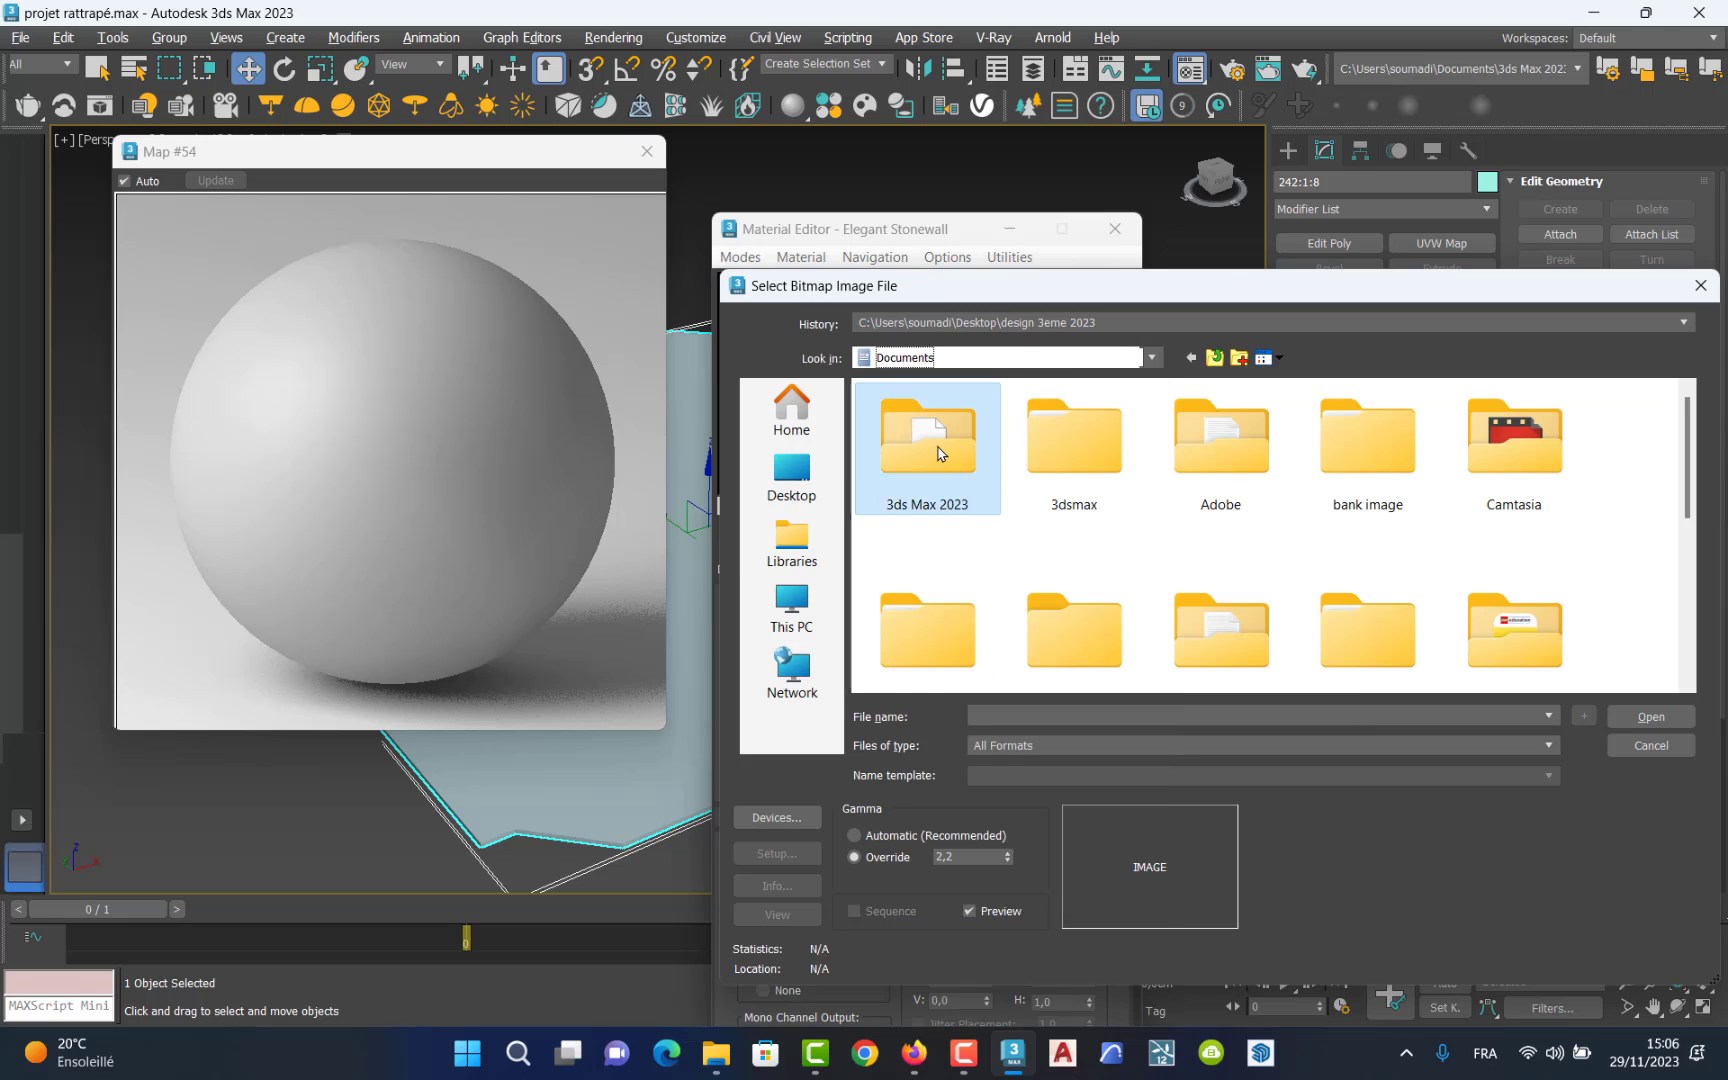
pyautogui.doubleClick(940, 453)
pyautogui.doubleClick(957, 541)
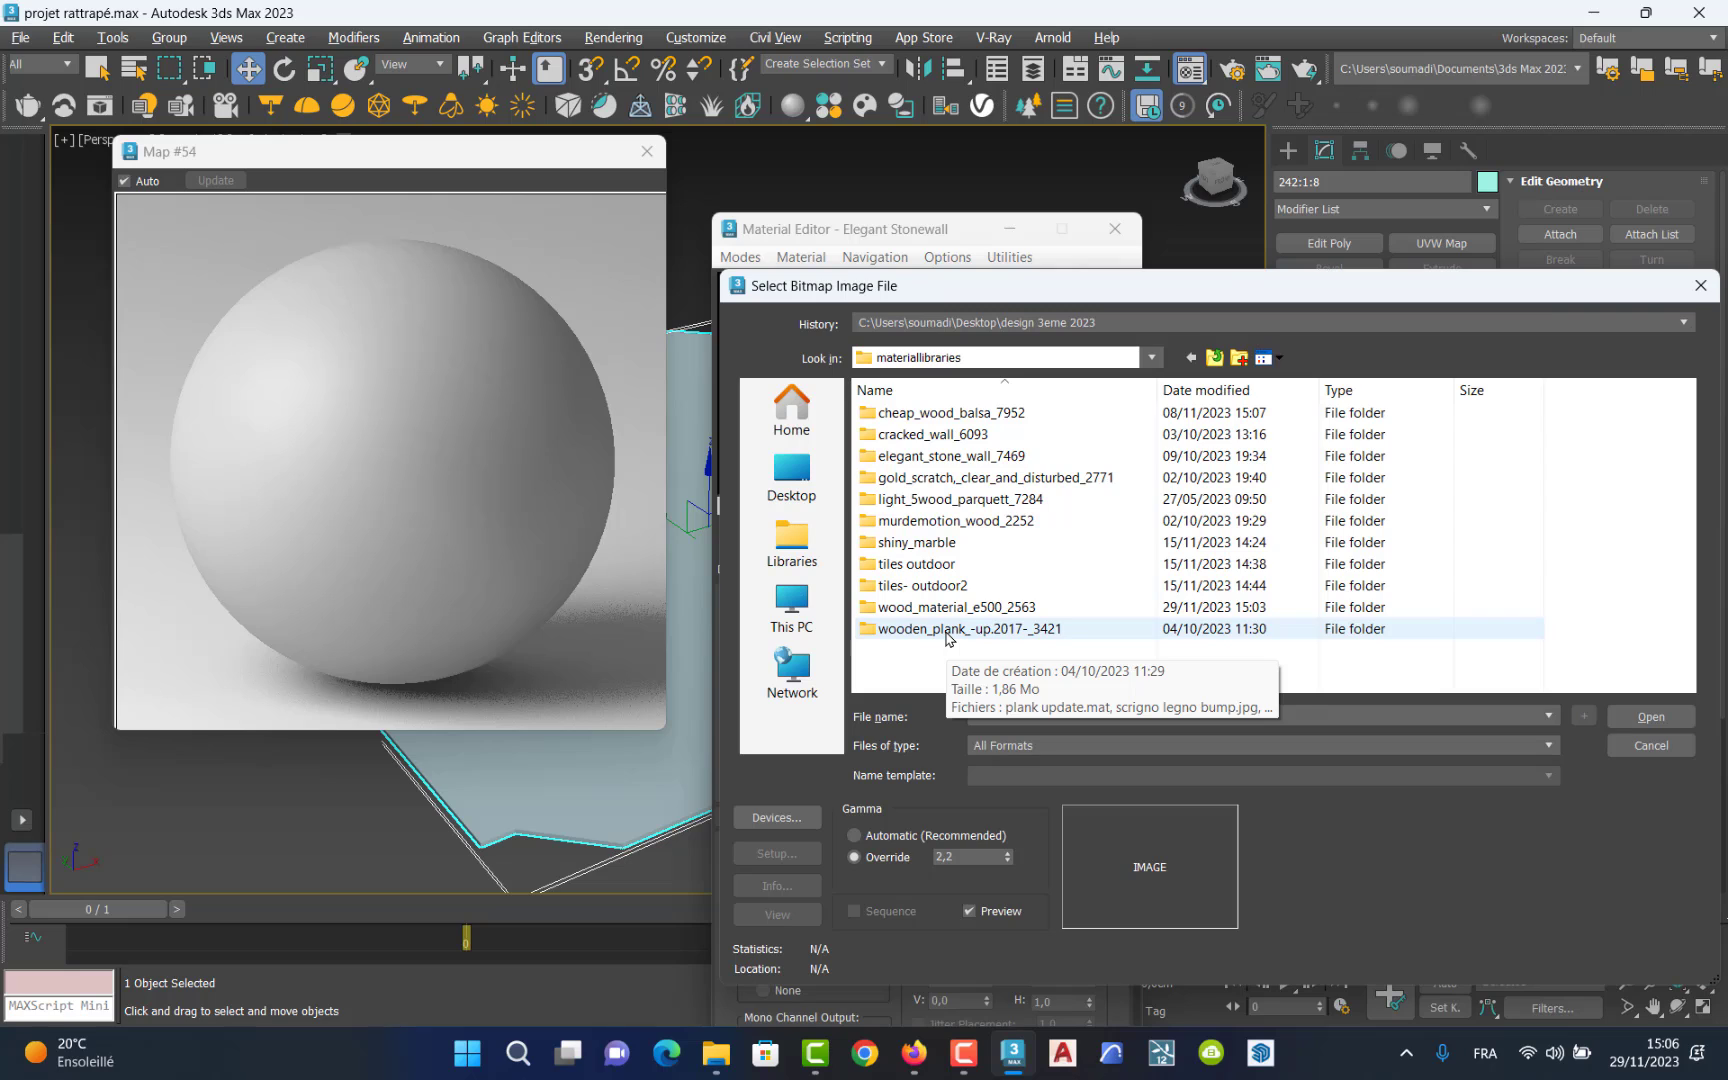
pyautogui.doubleClick(946, 630)
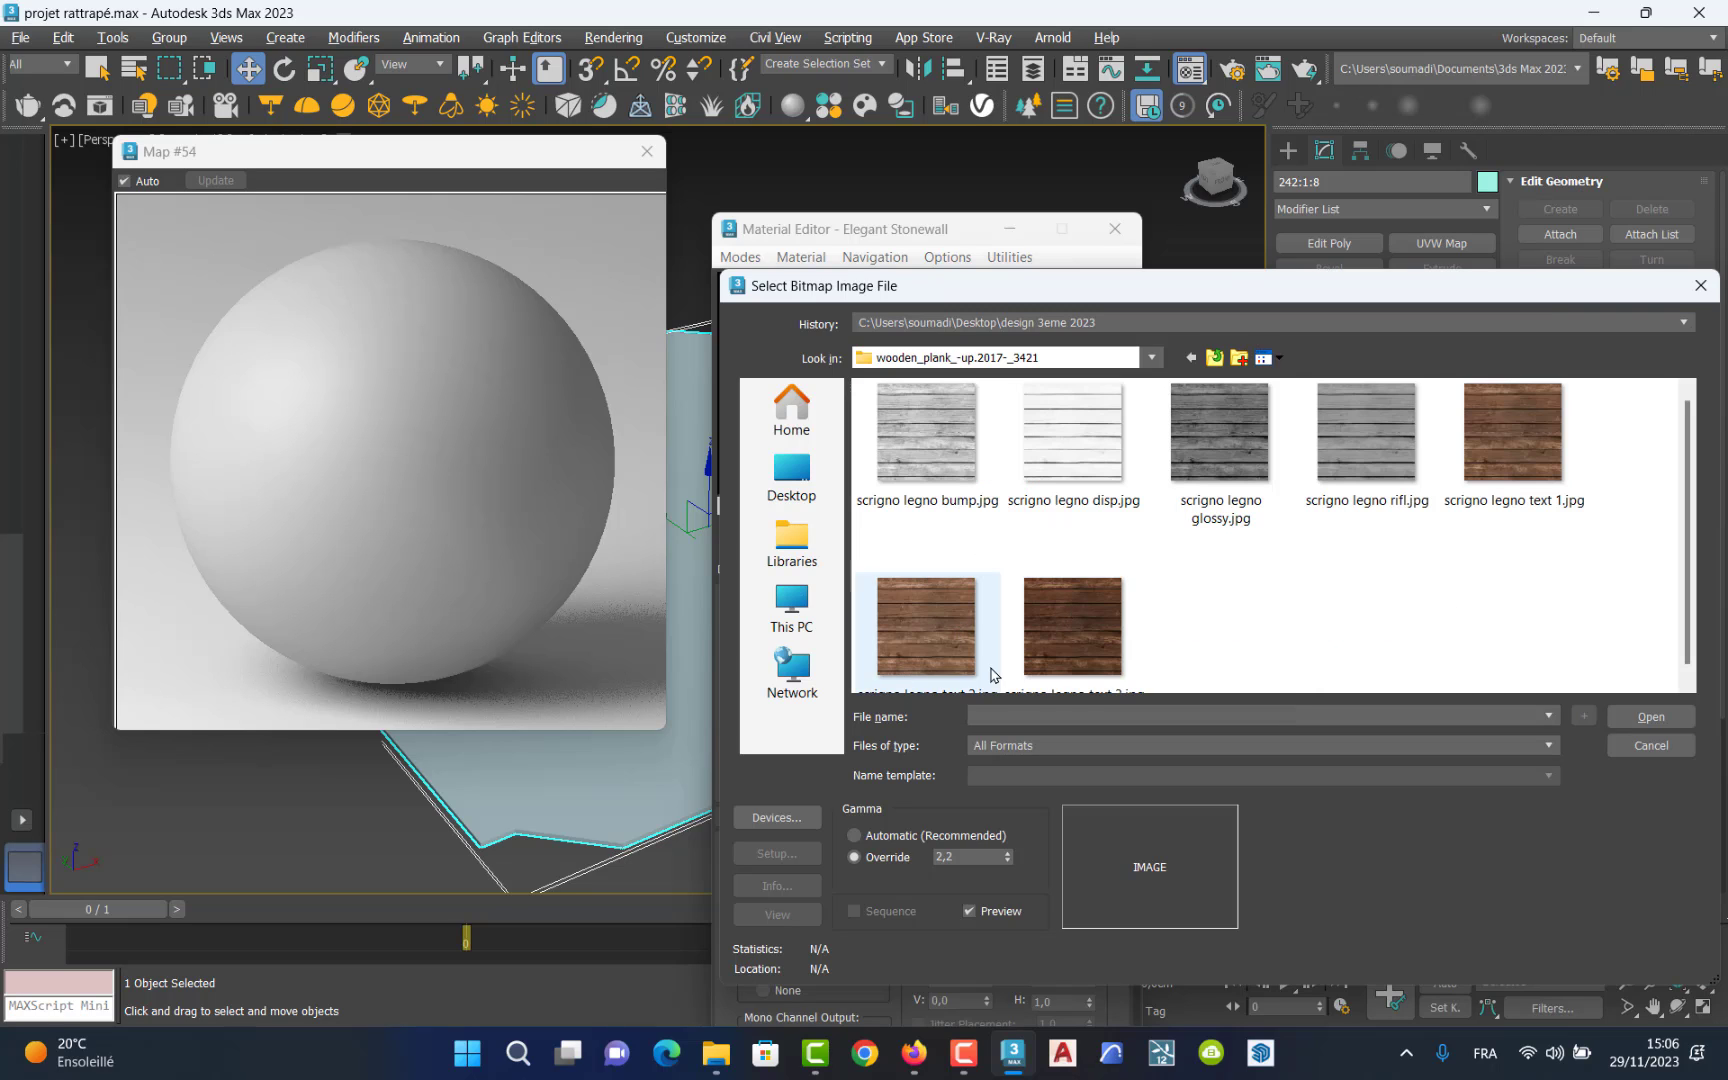
# Compare the brown plank textures in the folder and load scrigno legno text 1.jpg as the diffuse bitmap.
pyautogui.click(1085, 639)
pyautogui.click(927, 651)
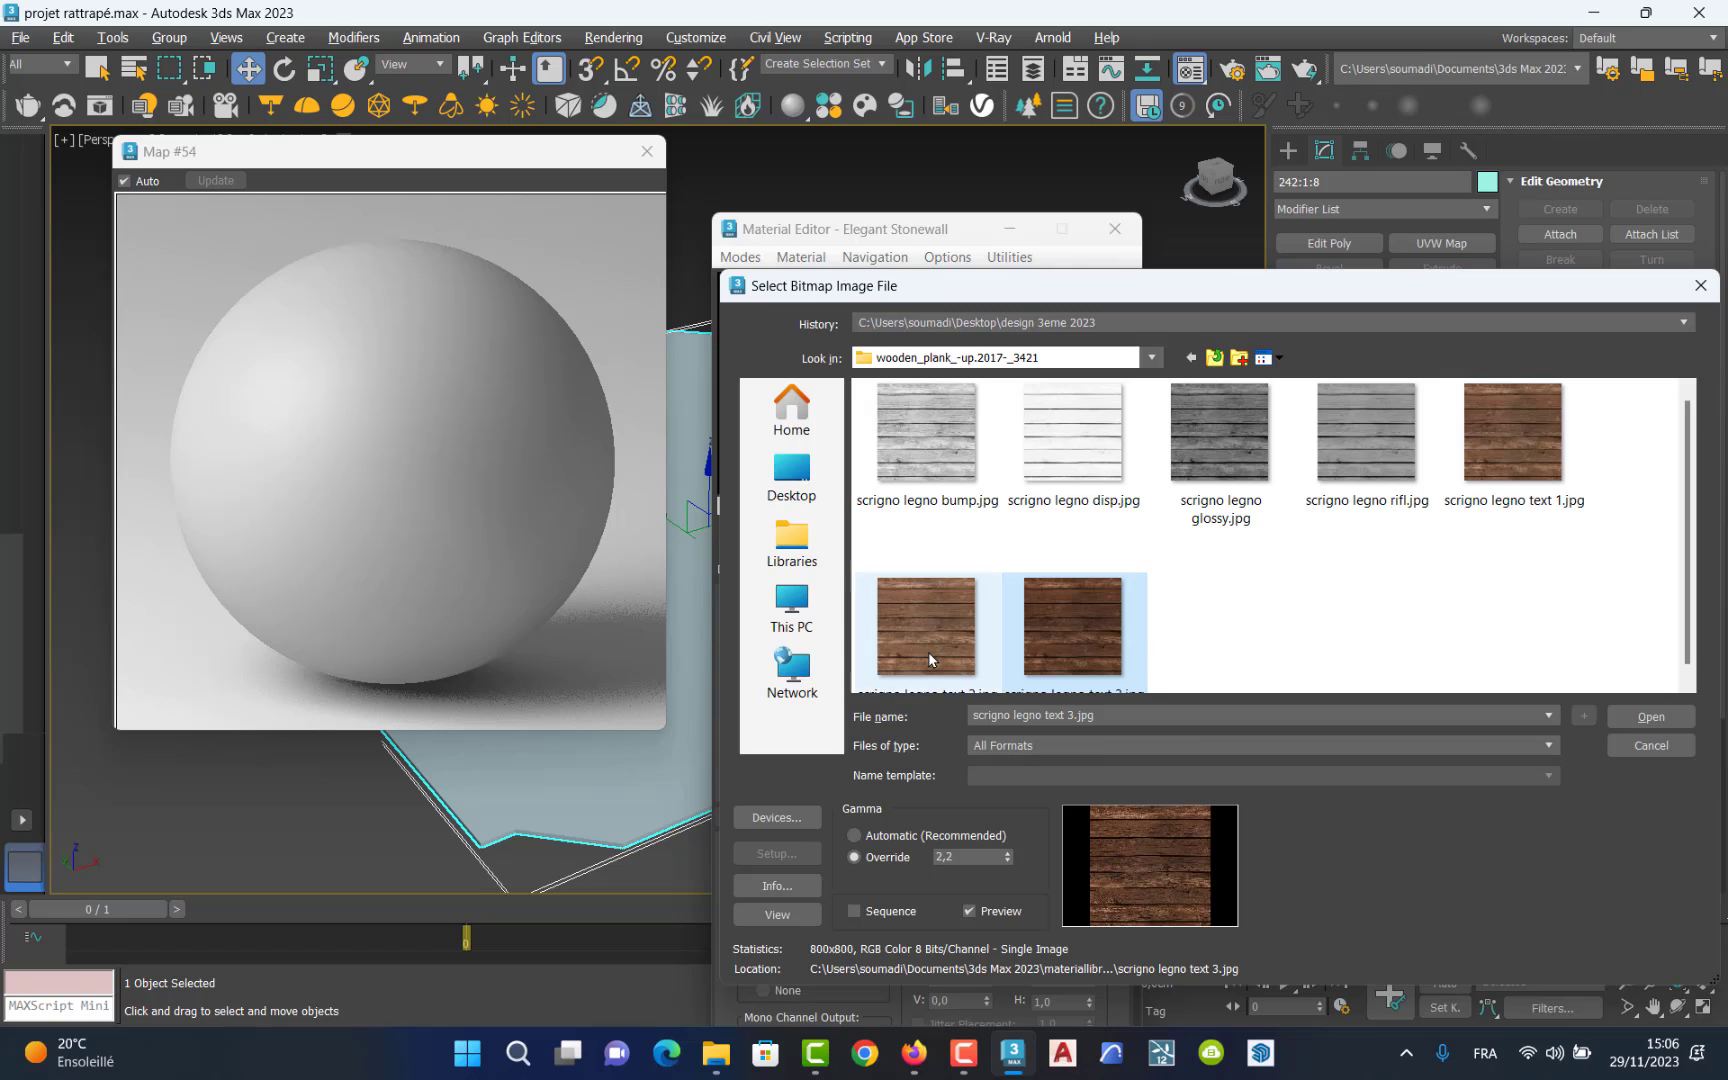
pyautogui.click(1508, 437)
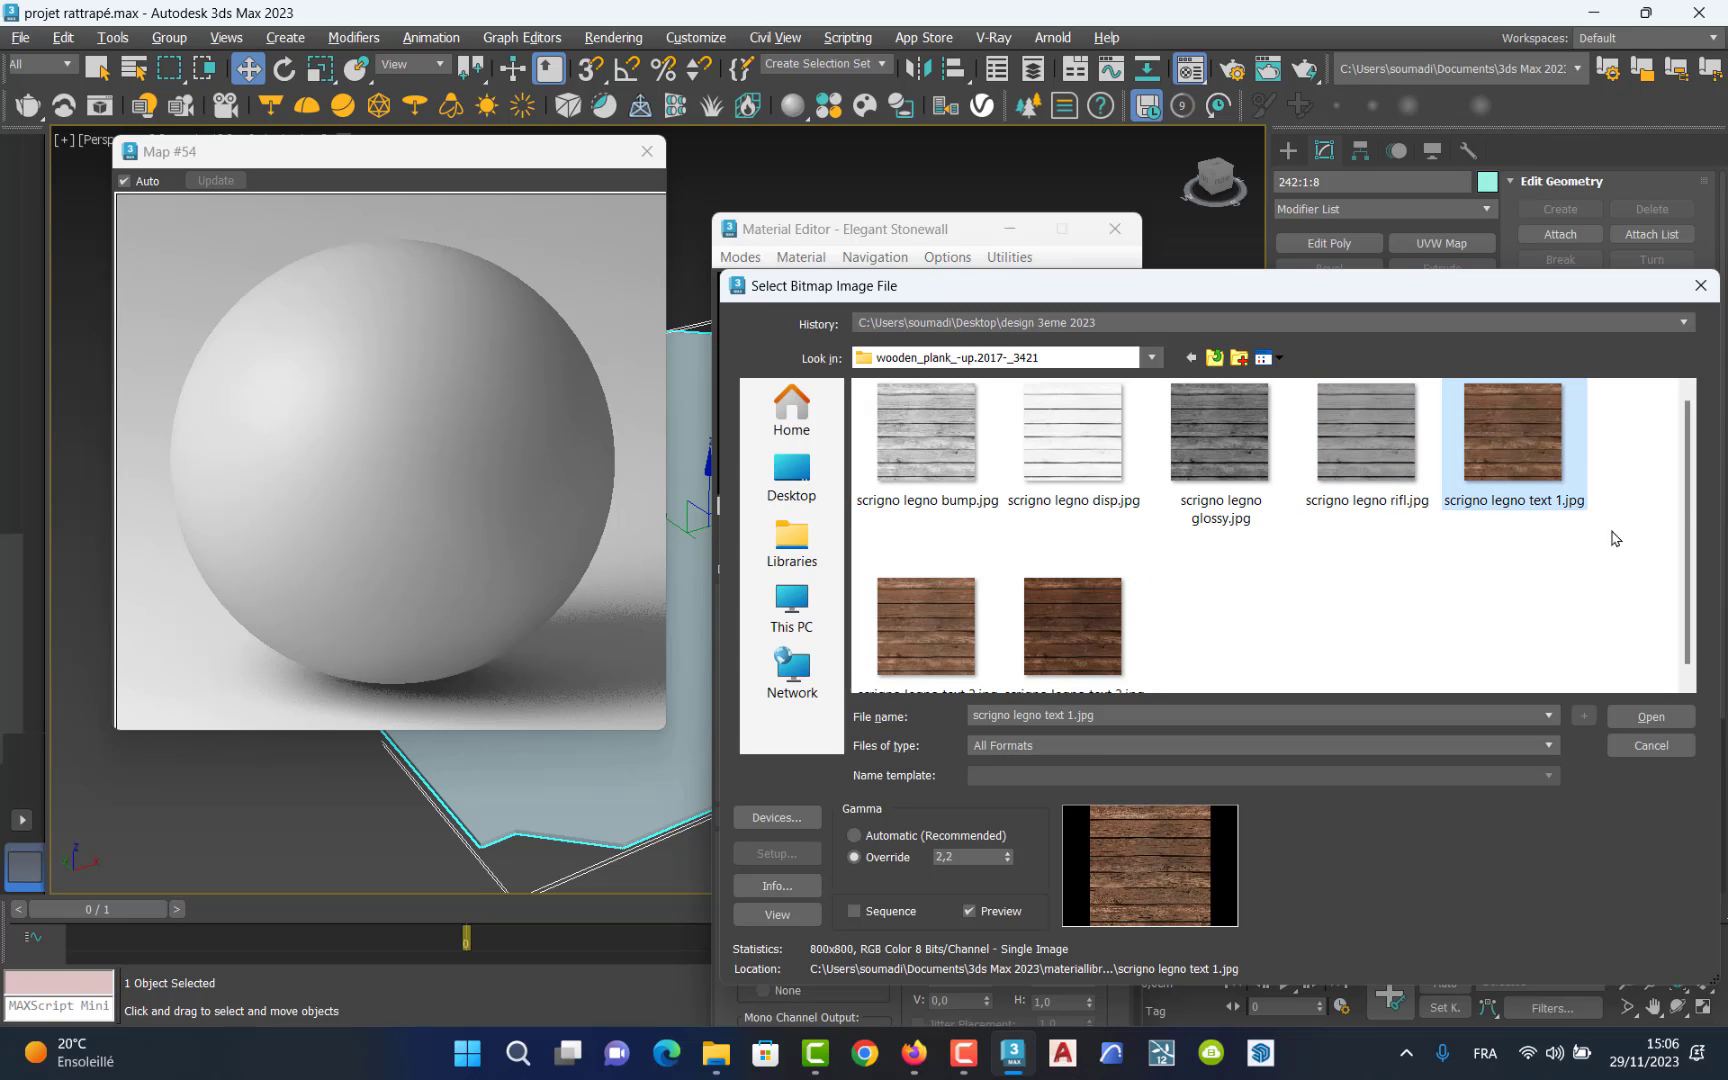
pyautogui.scroll(-1, 1700, 530)
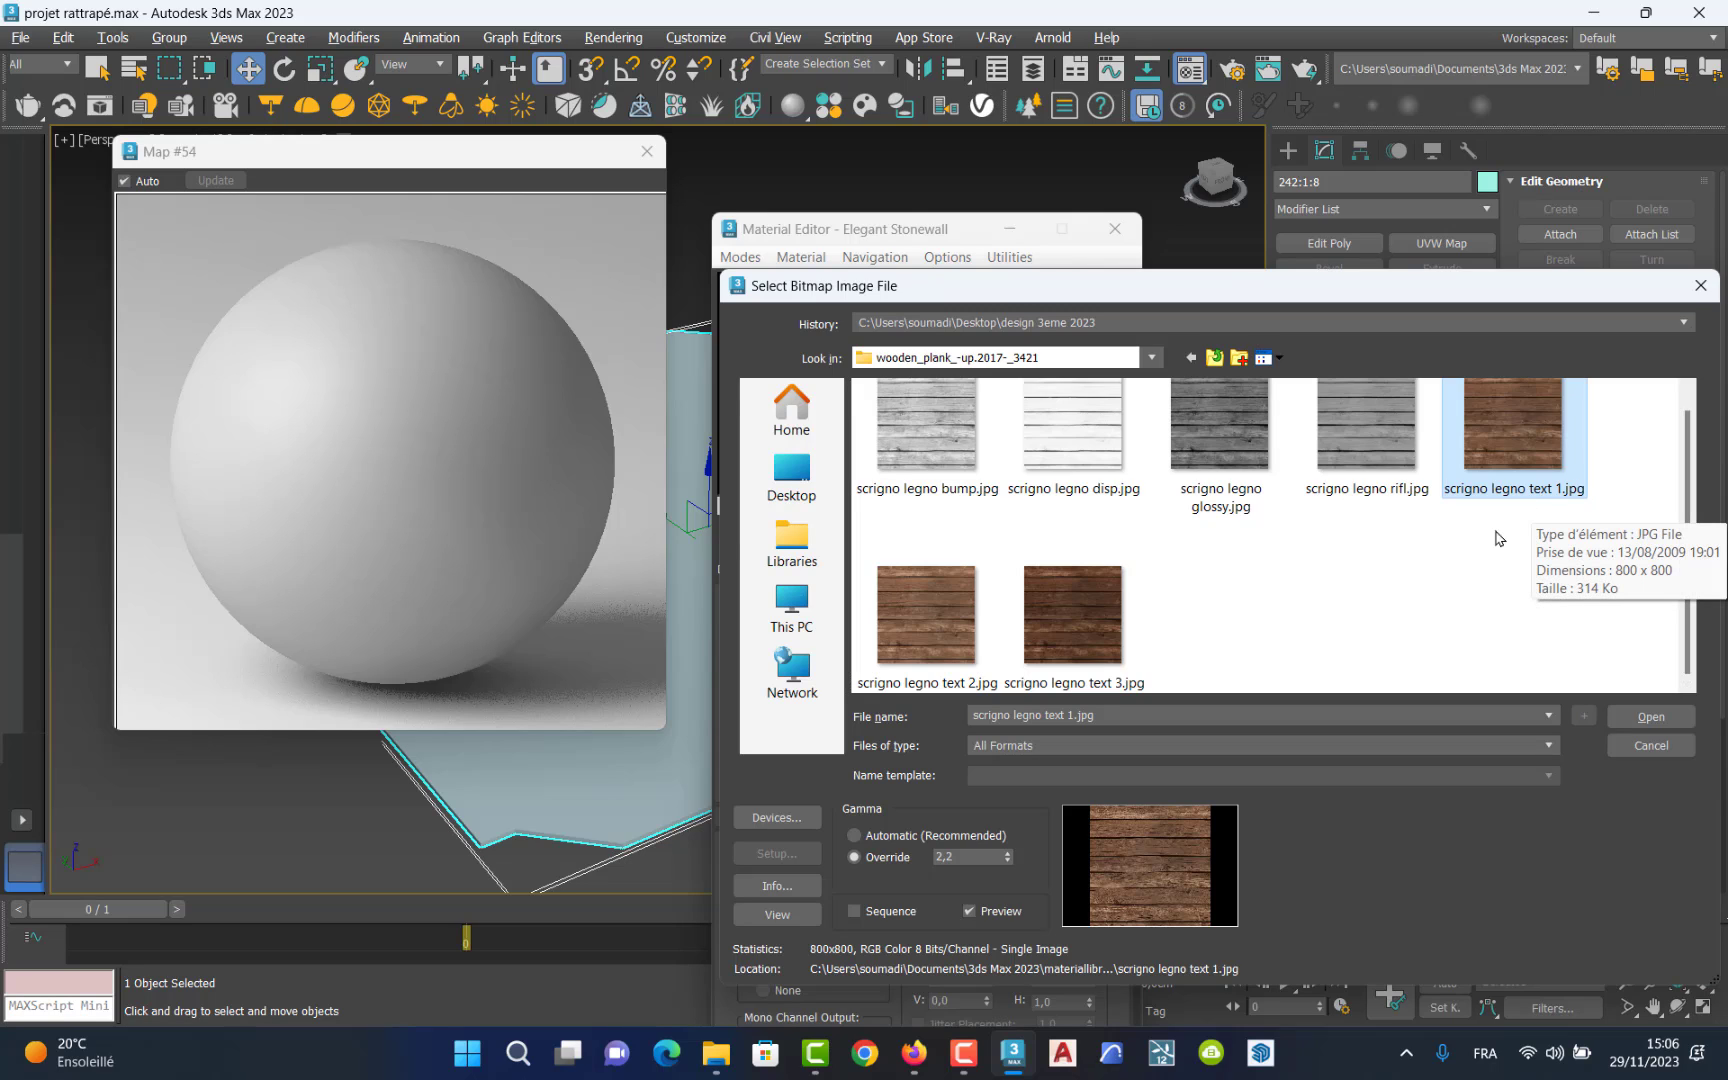
pyautogui.click(1532, 443)
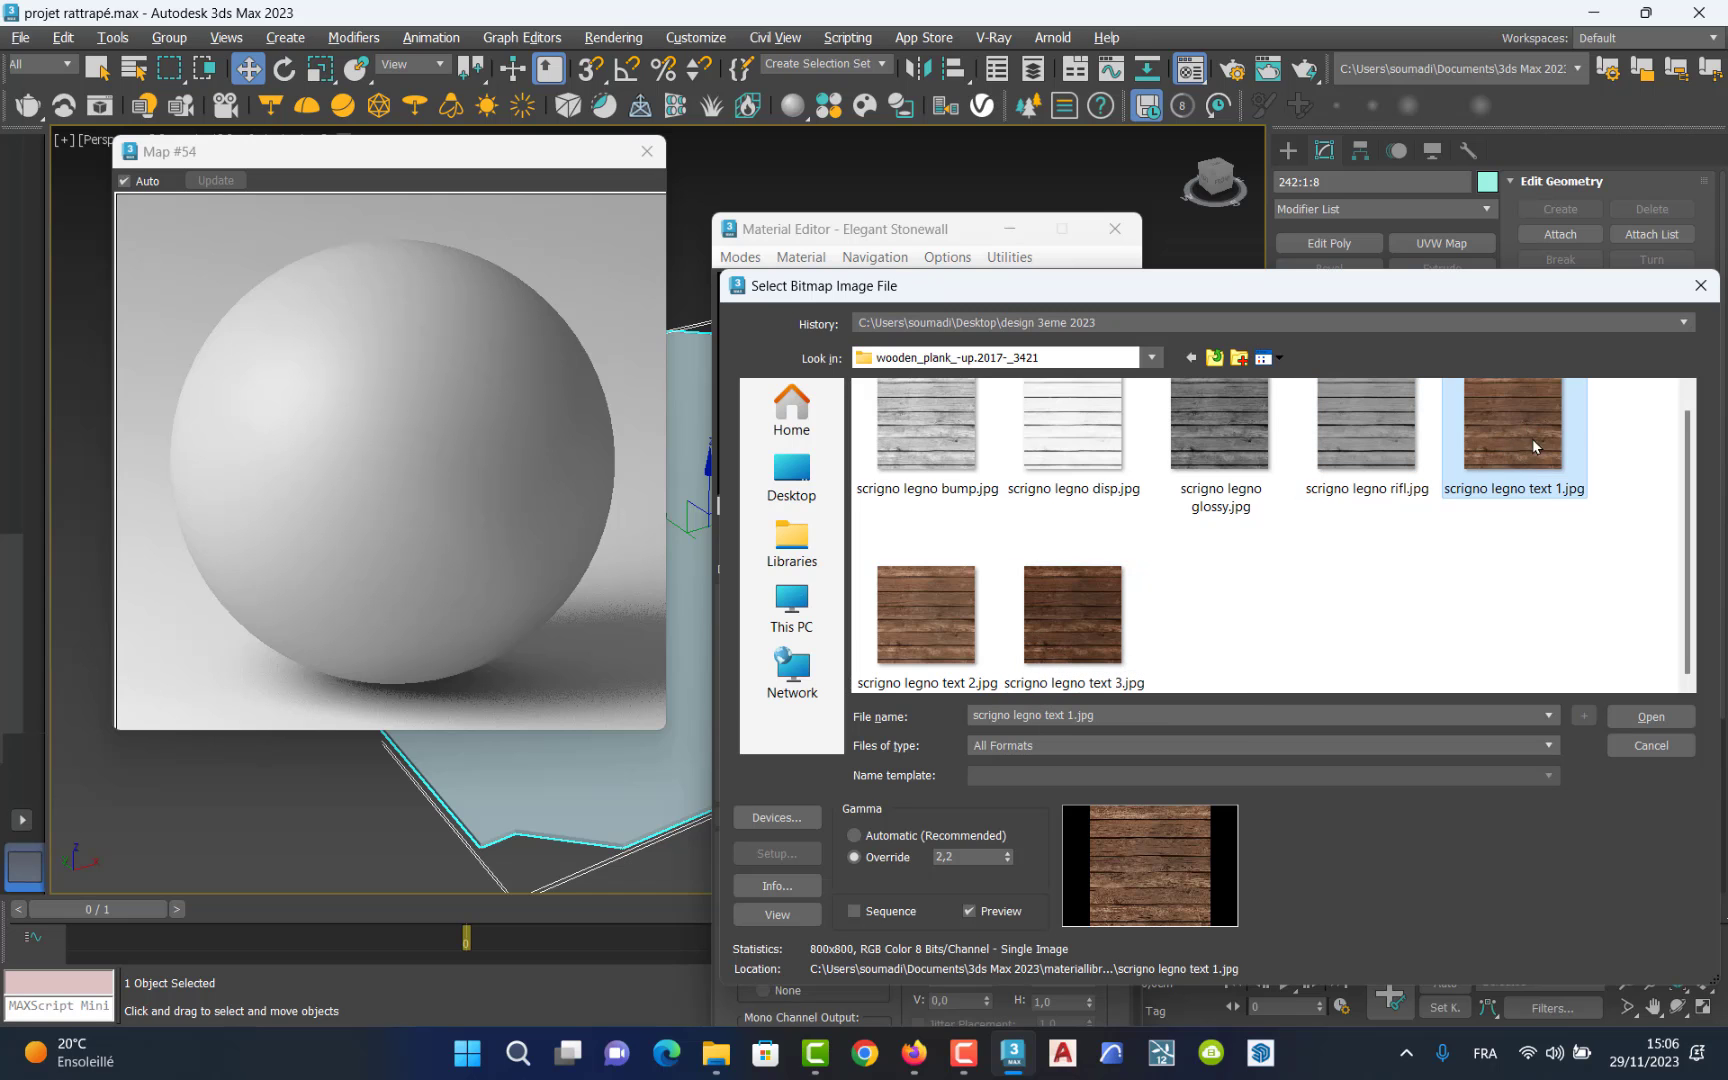
pyautogui.click(1671, 721)
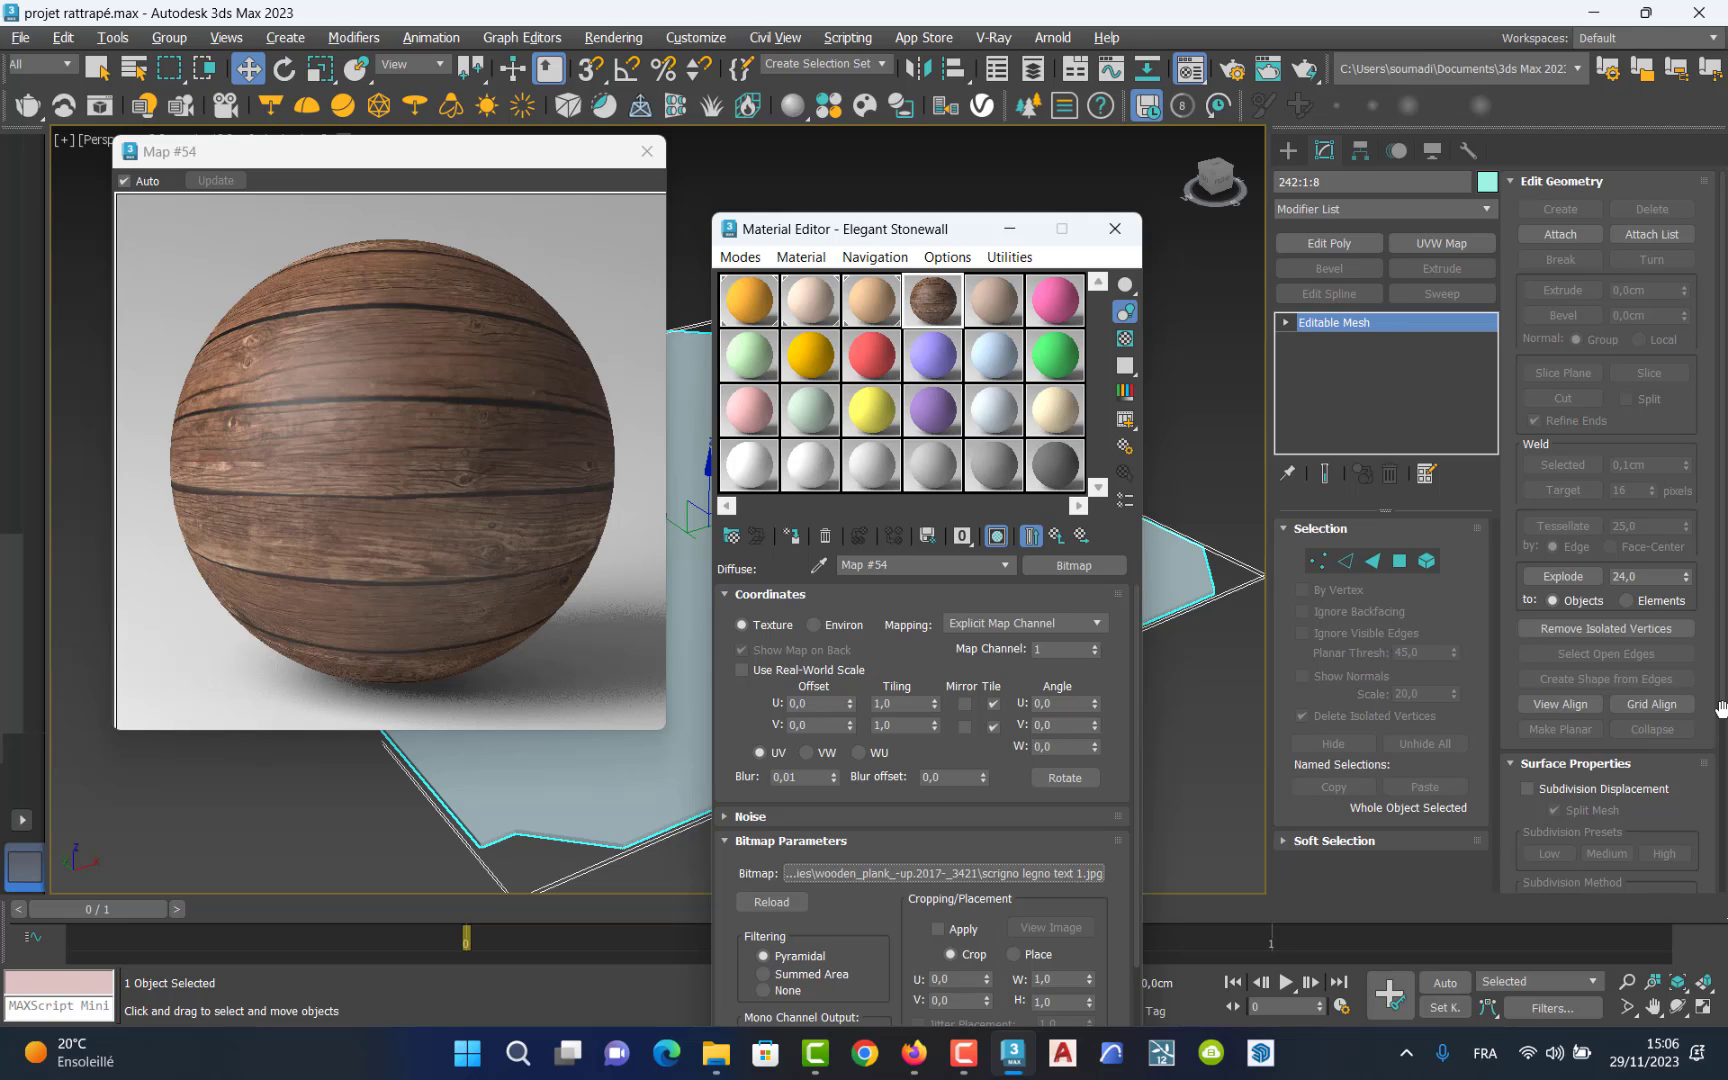
# Return to the parent material and replace its bump map's image with scrigno legno bump.jpg from the same folder.
pyautogui.click(1053, 538)
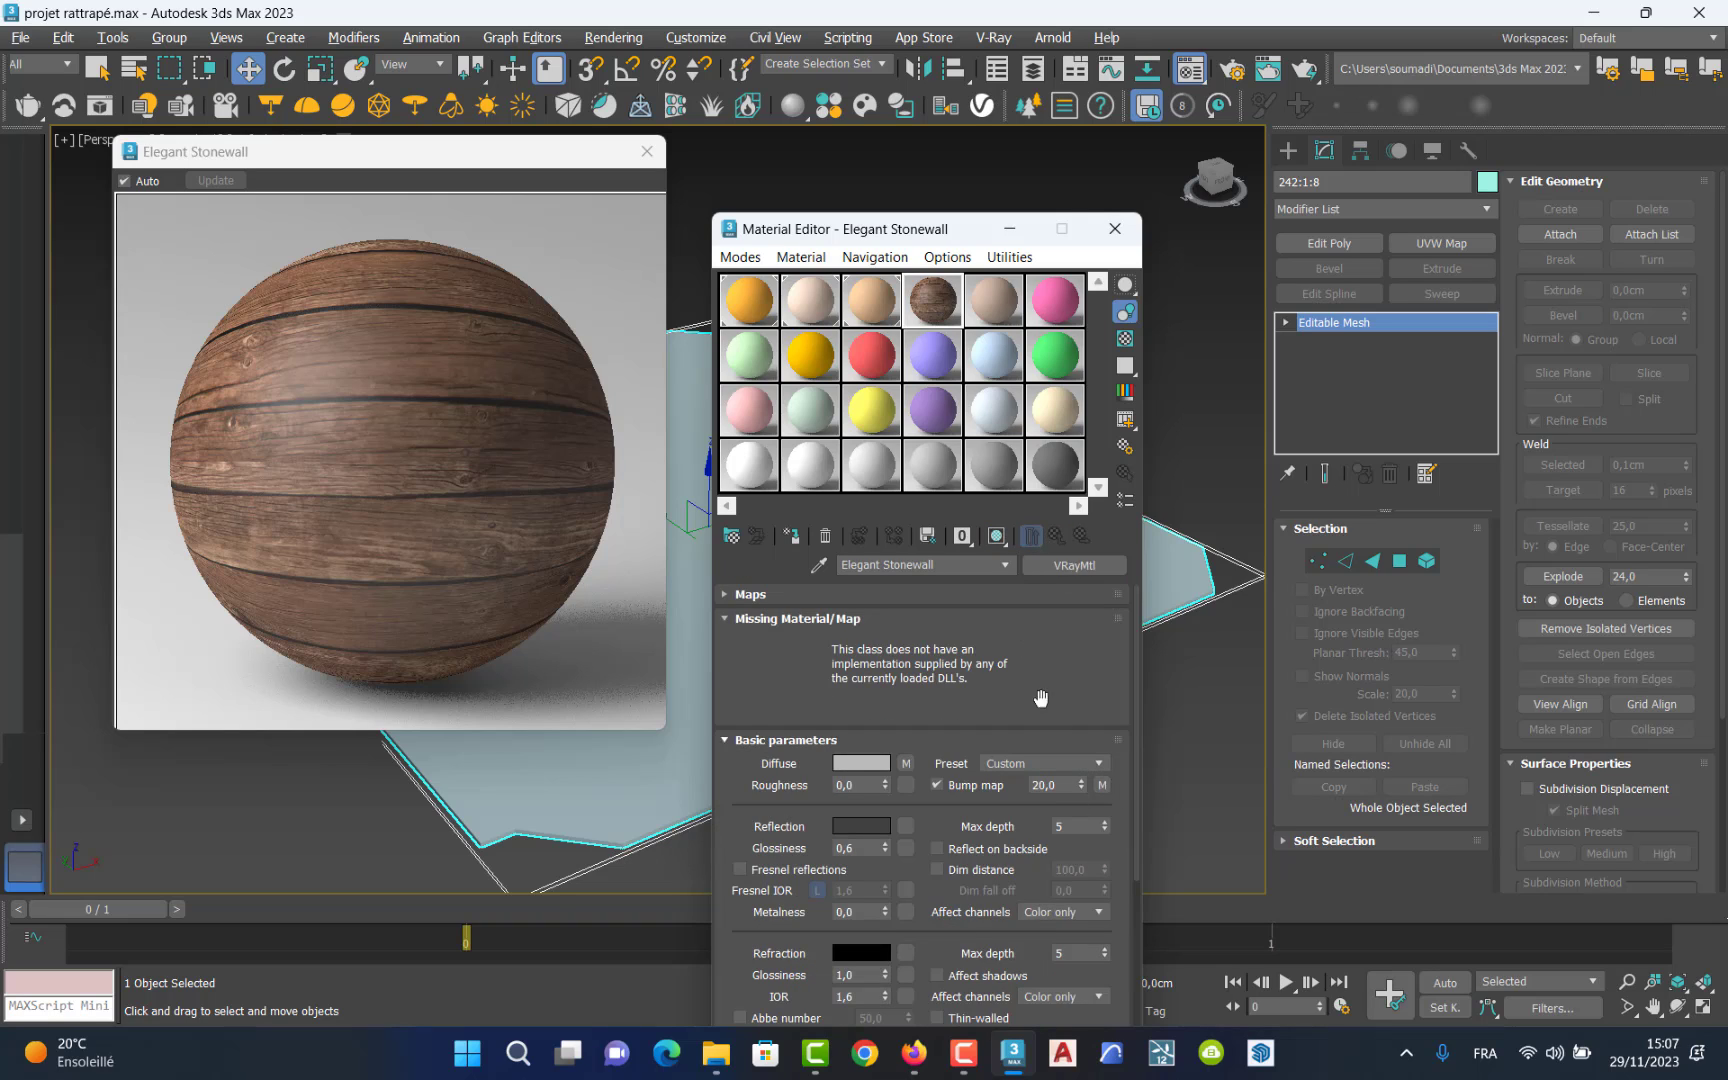
pyautogui.click(737, 594)
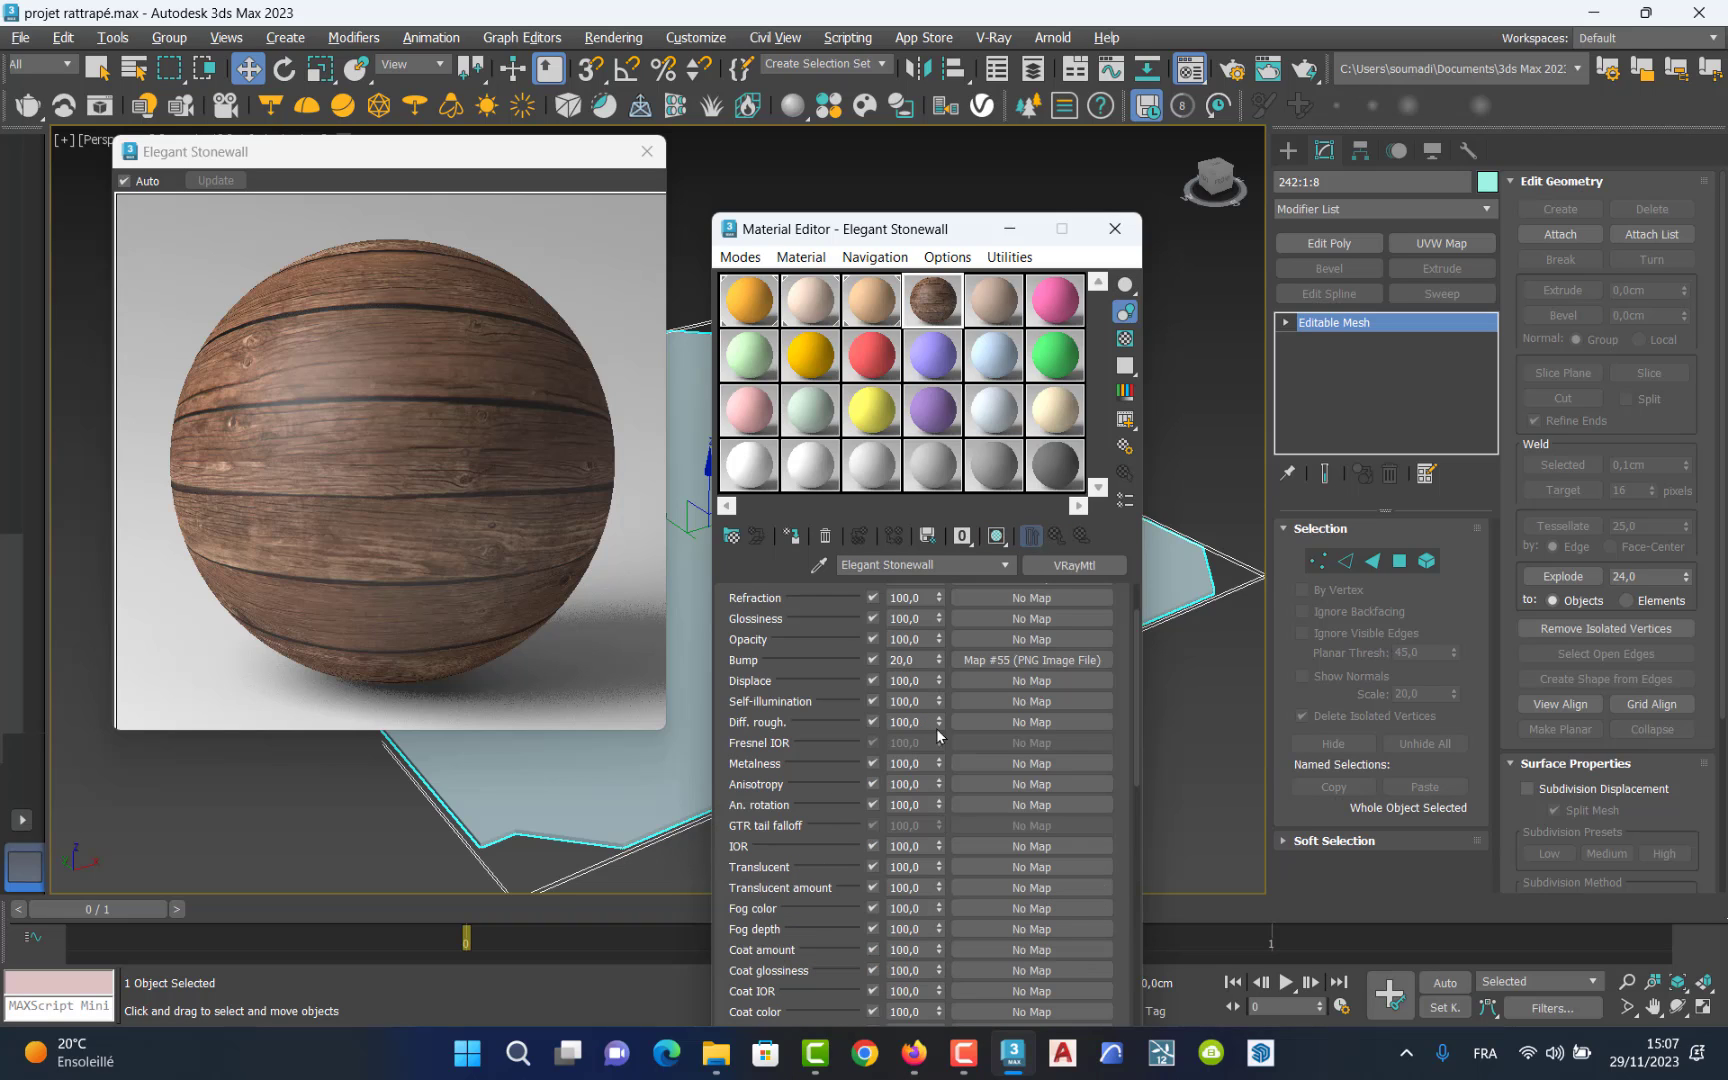
pyautogui.click(1032, 660)
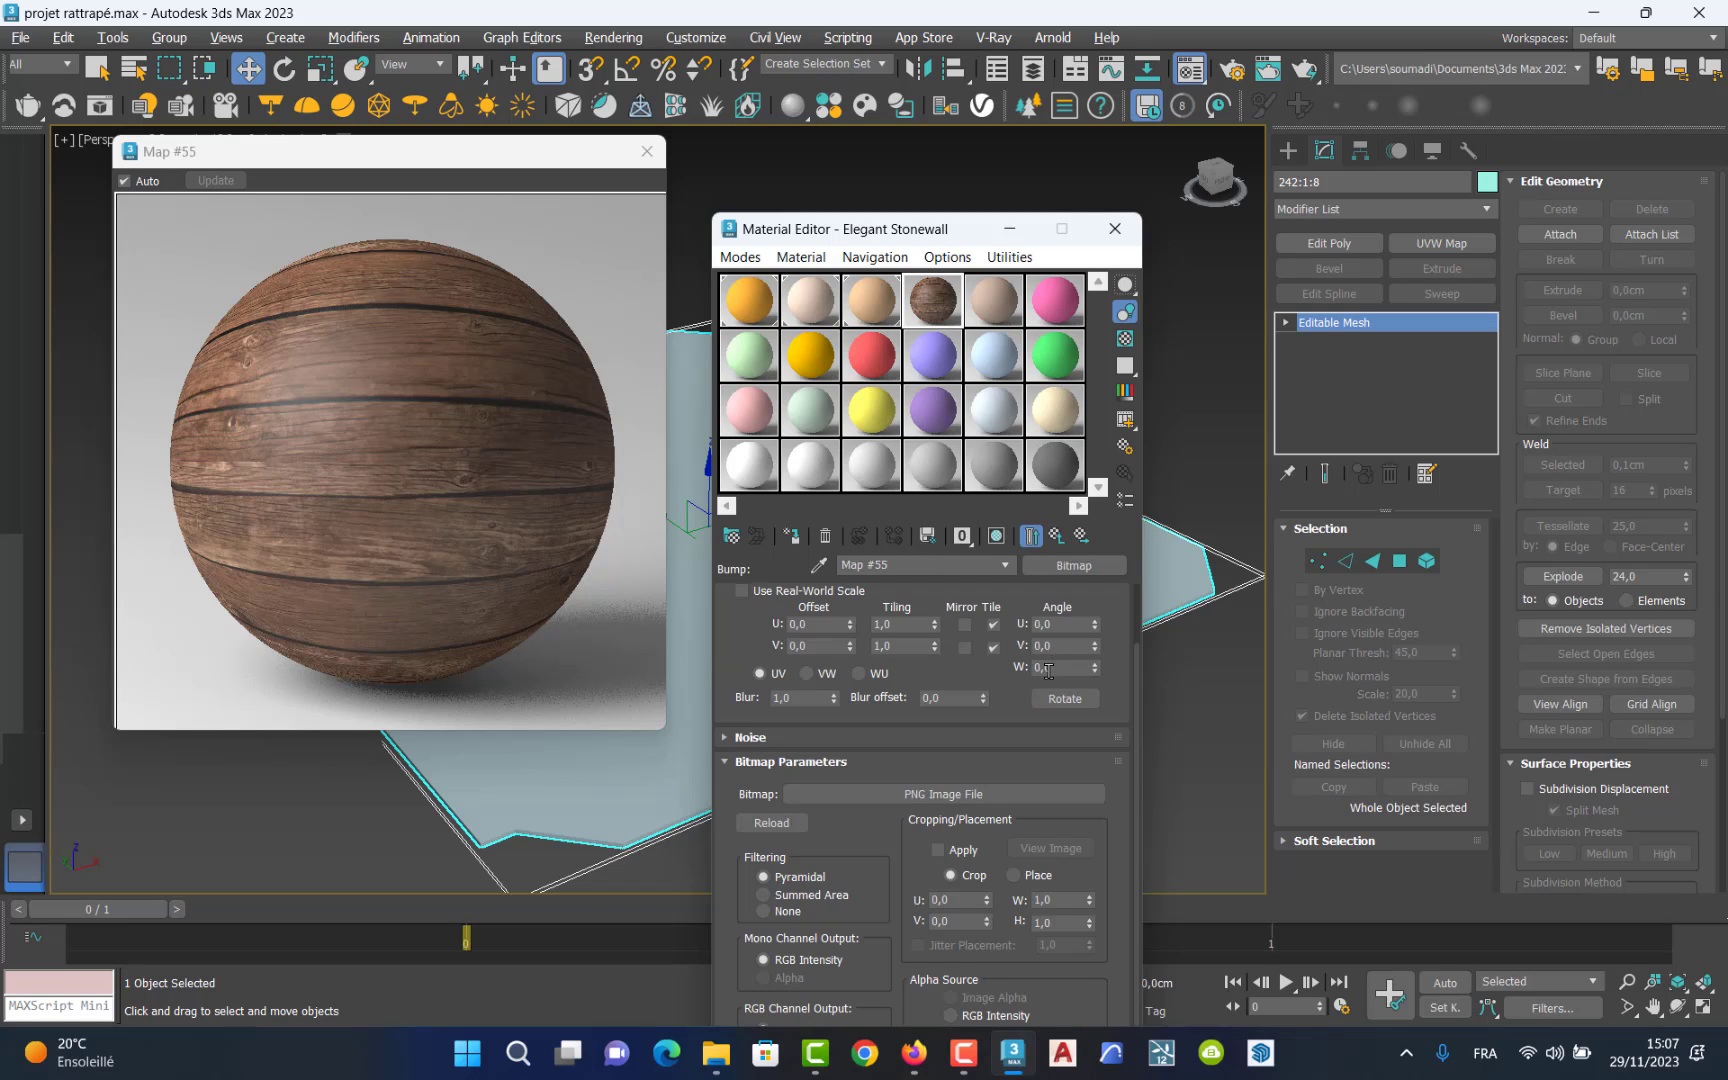
pyautogui.click(965, 797)
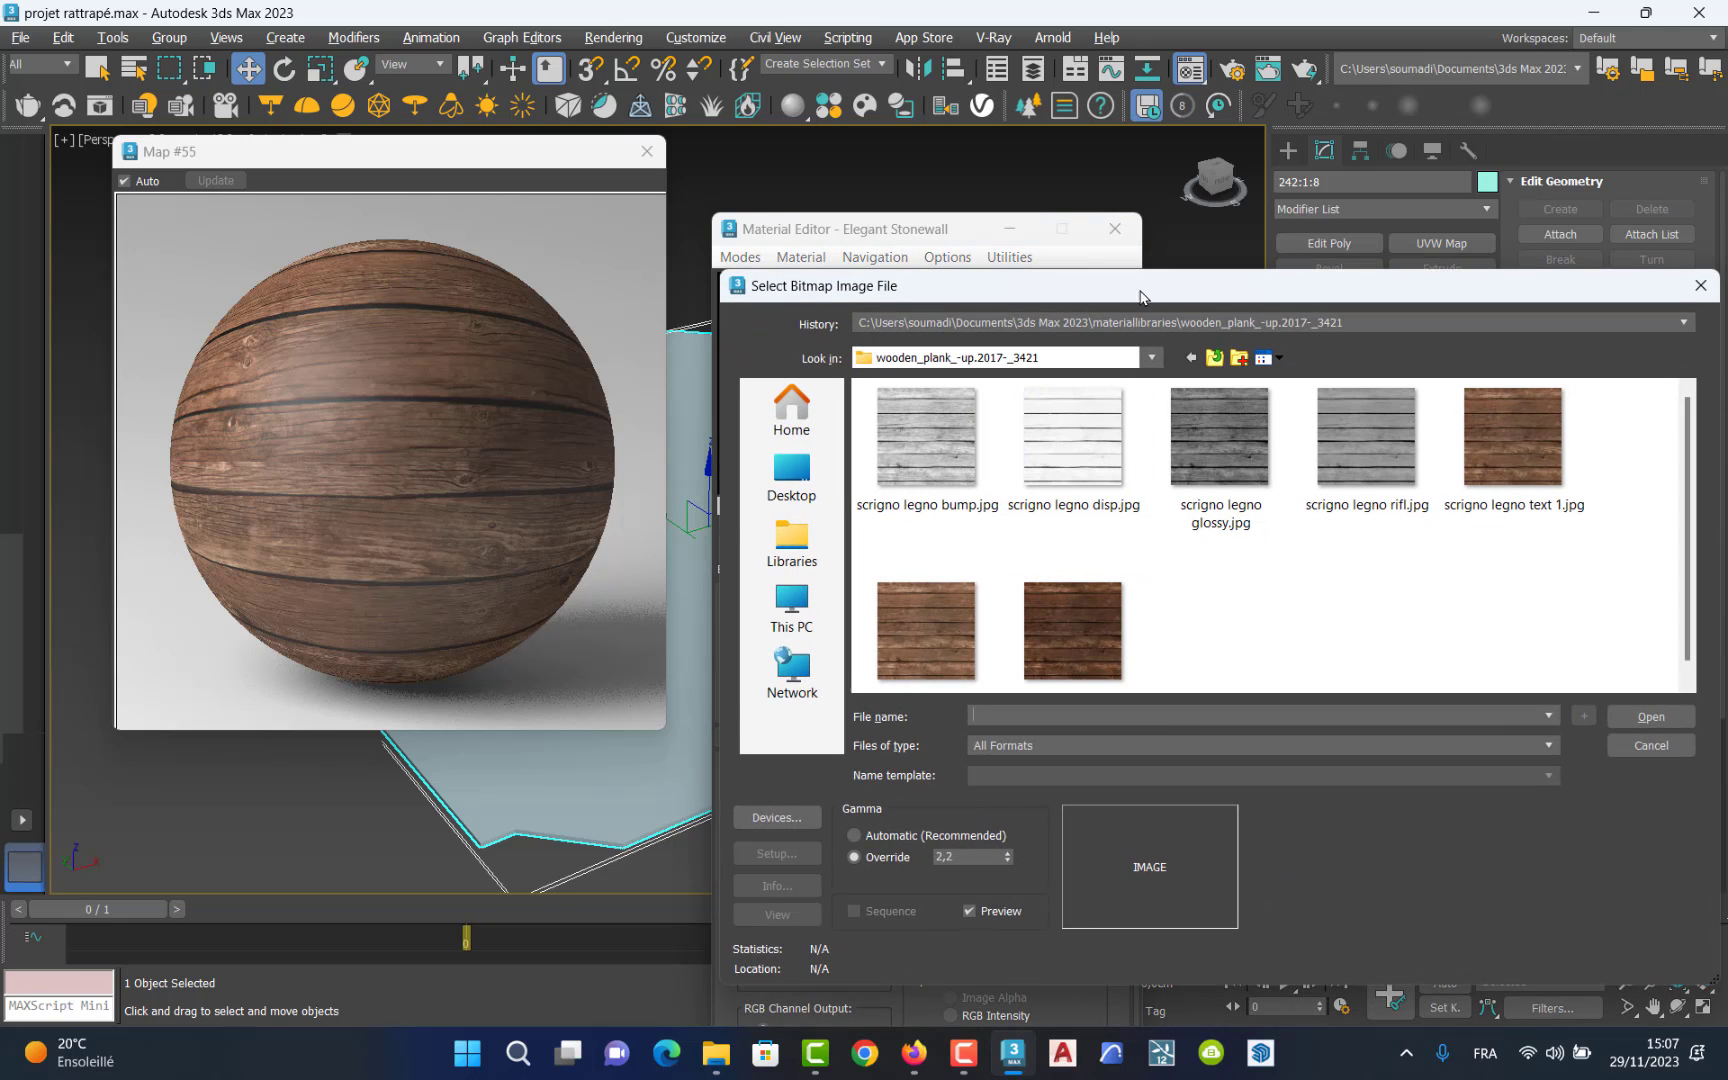
pyautogui.moveTo(1143, 295); pyautogui.dragTo(1193, 260)
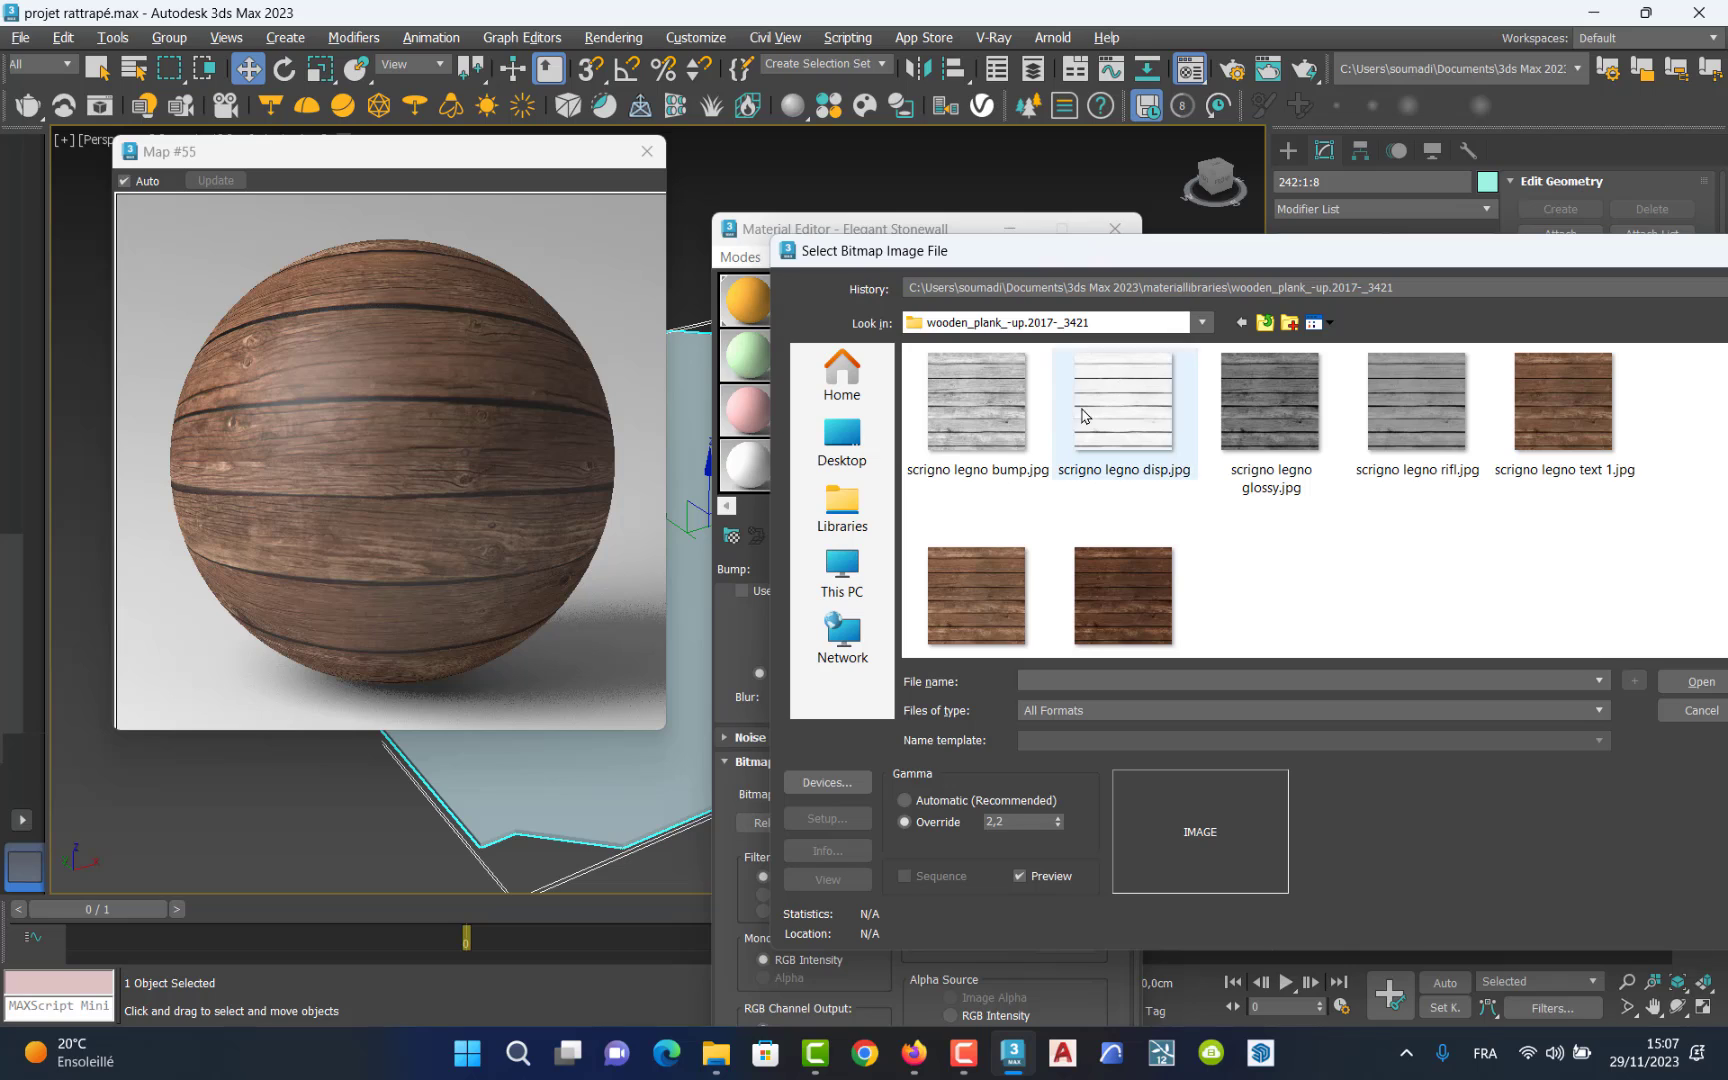
pyautogui.click(979, 413)
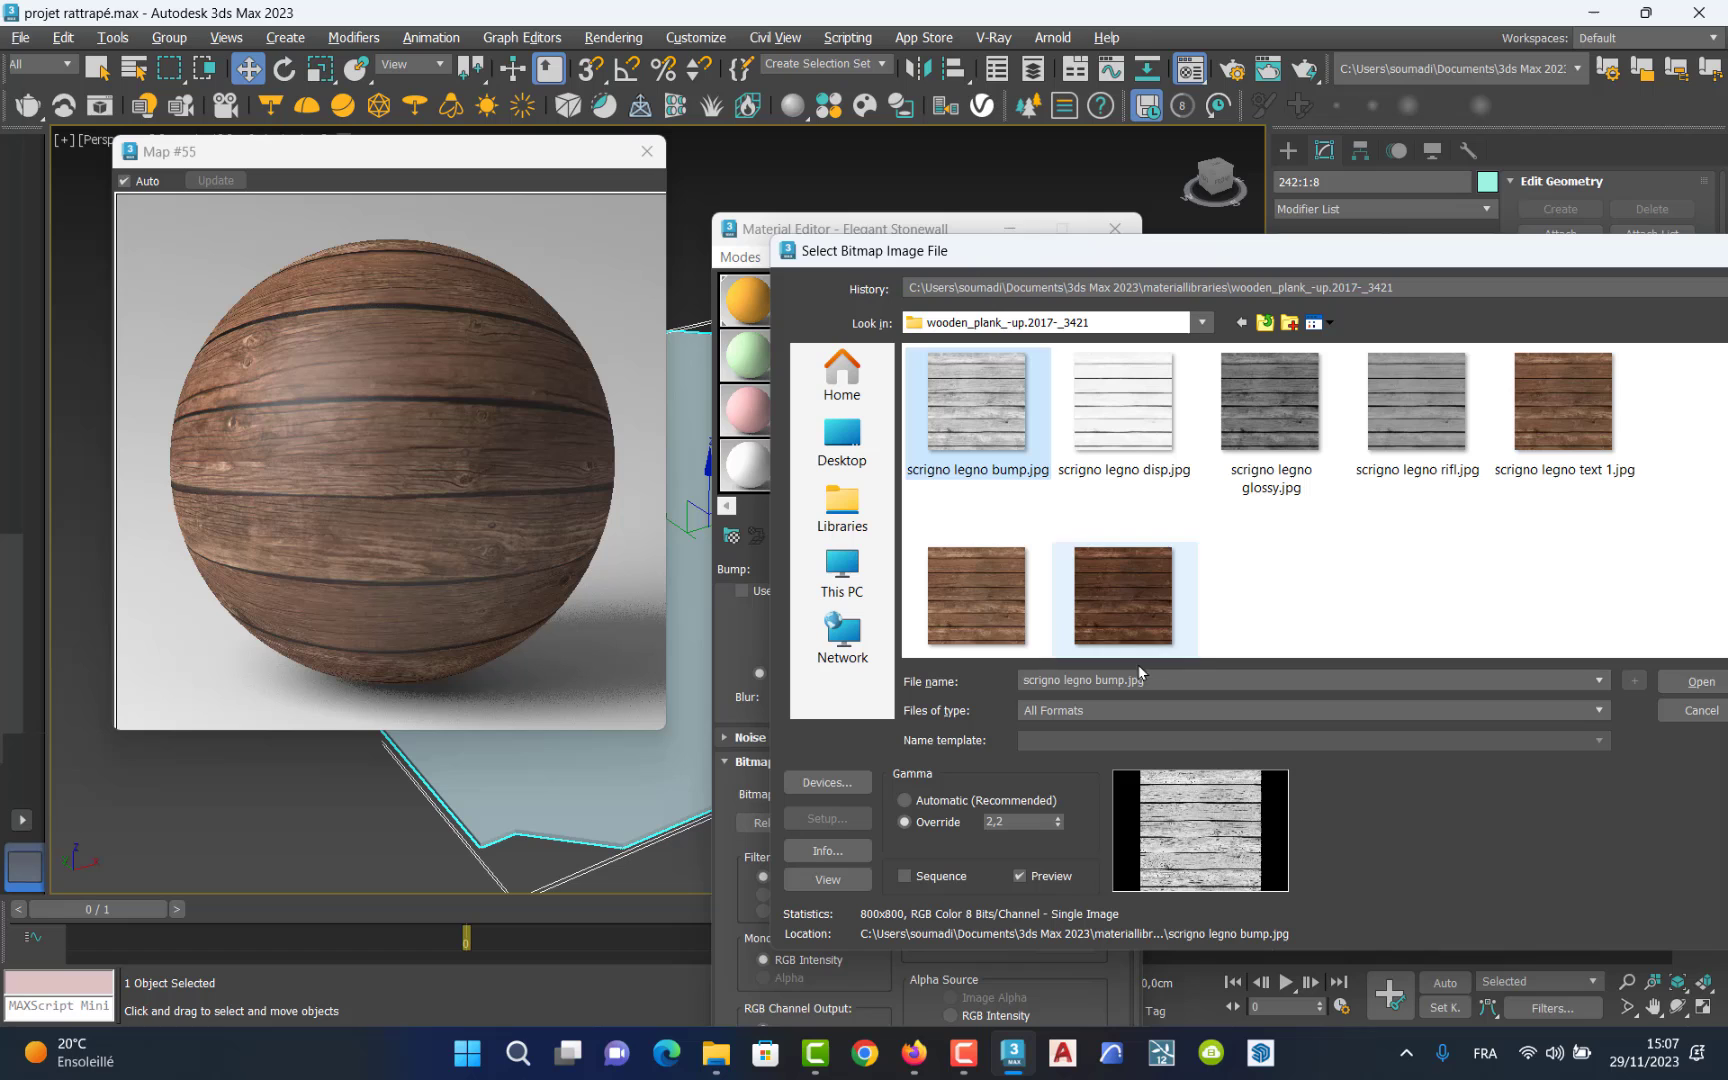
pyautogui.click(1675, 684)
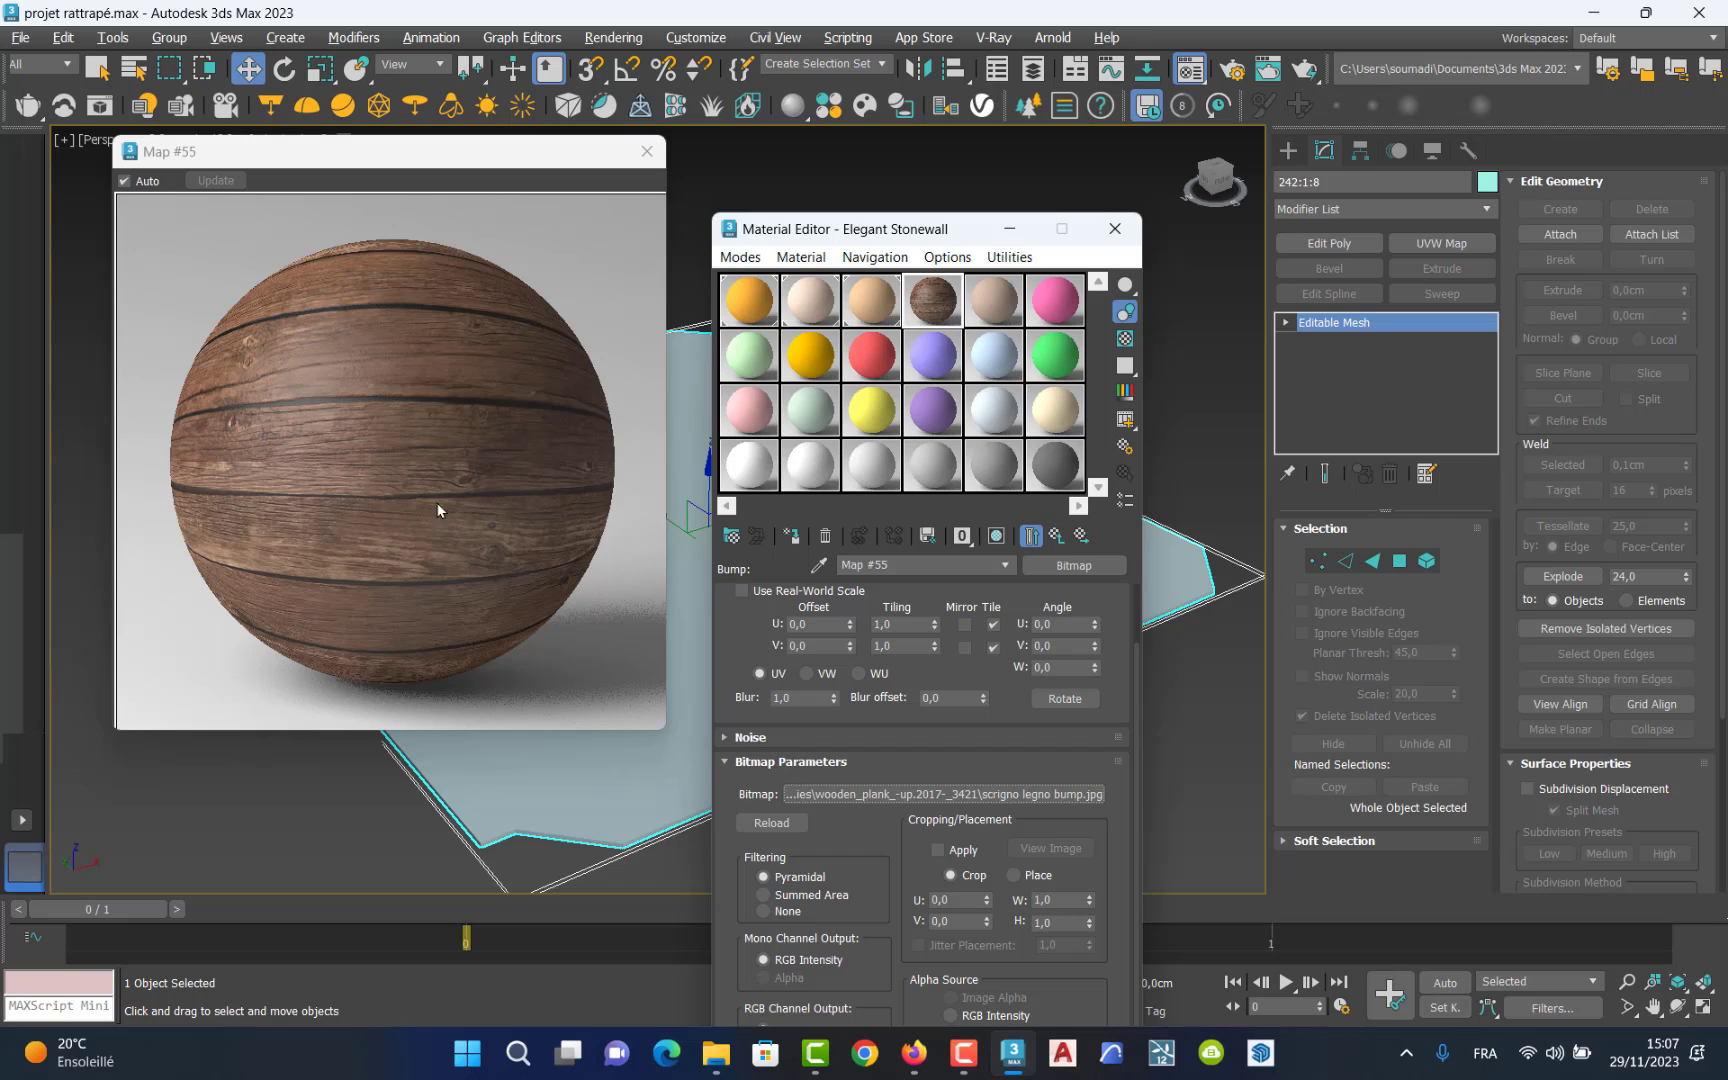
# Close the enlarged sample preview, turn on viewport display for the bump map and close the Material Editor.
pyautogui.click(1115, 228)
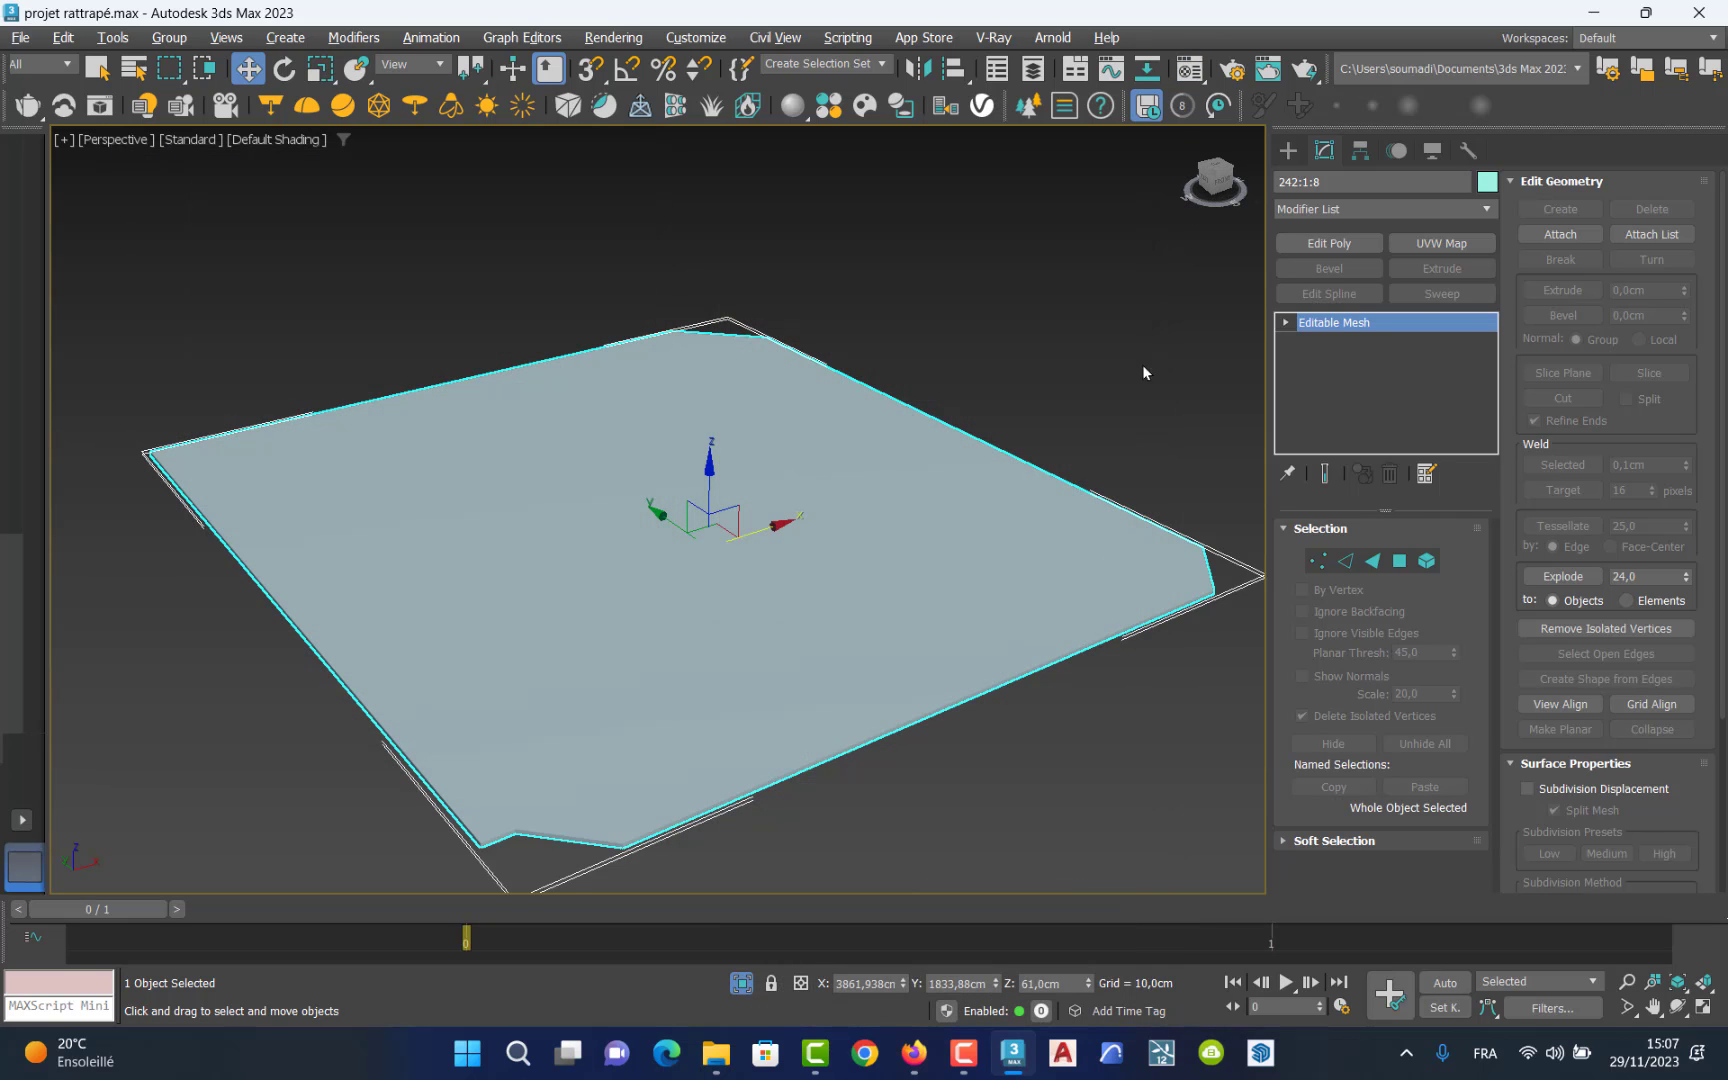
pyautogui.press('m')
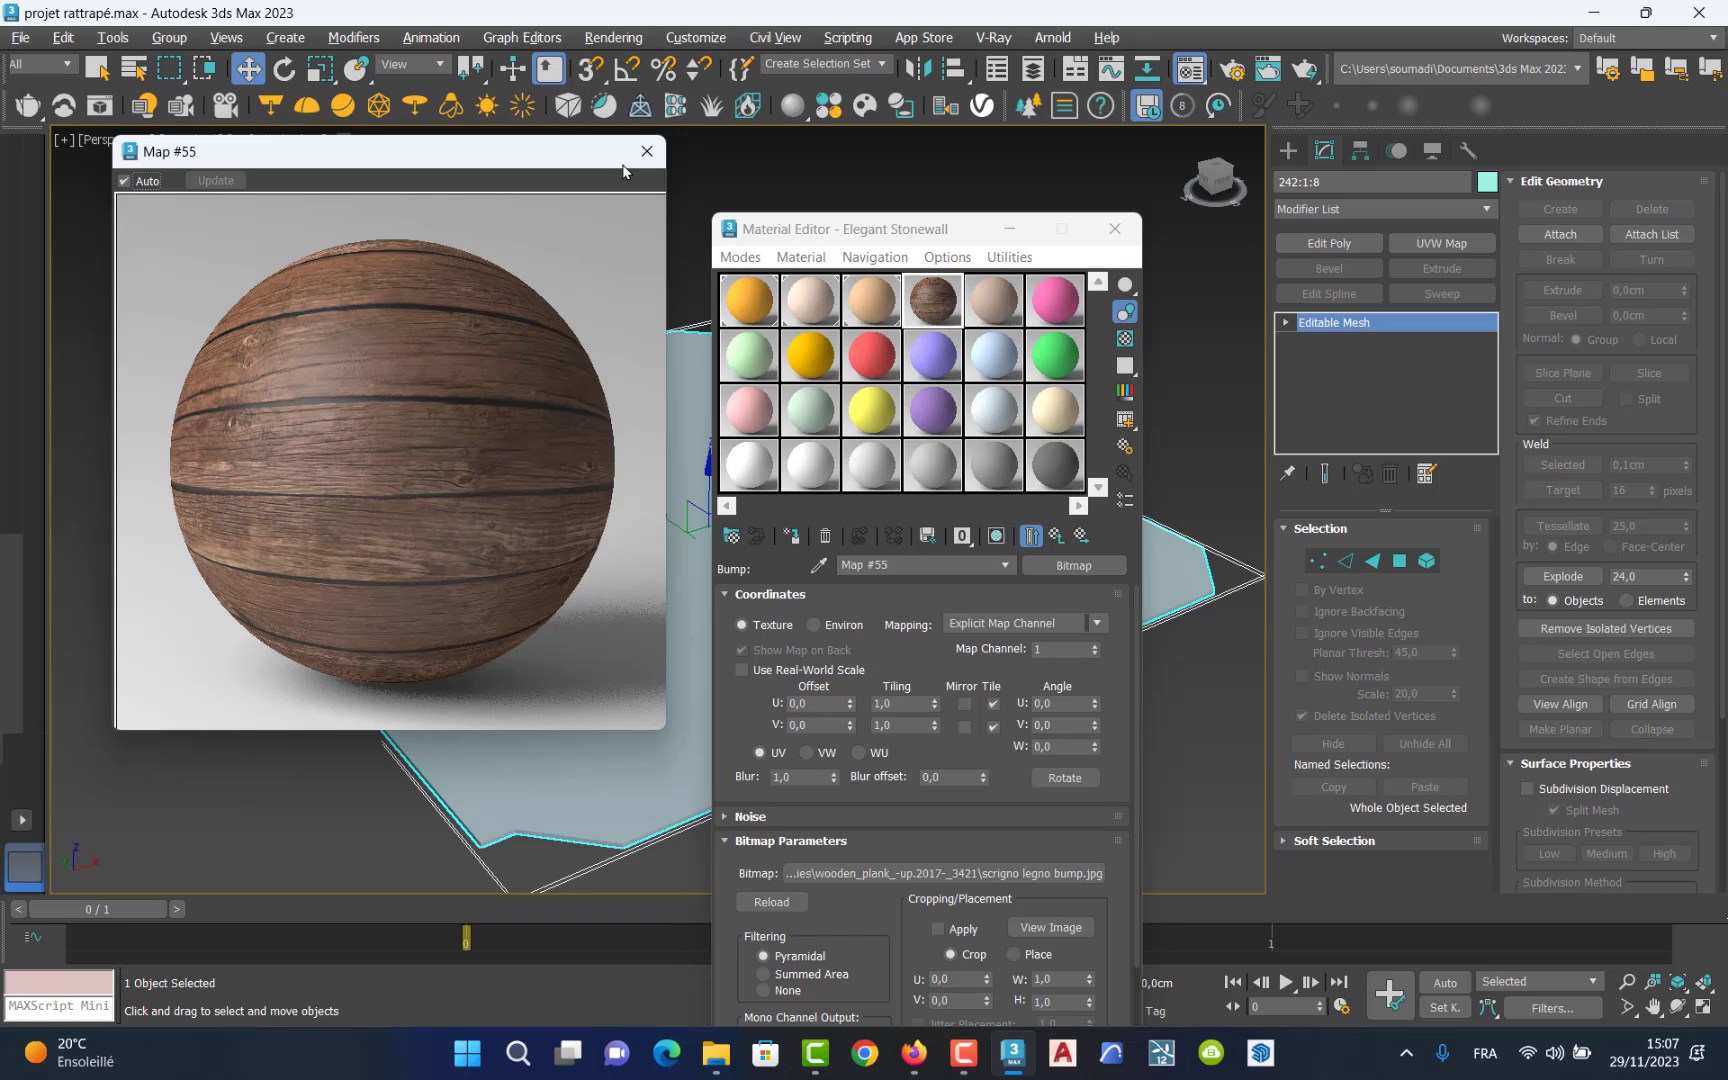
pyautogui.click(647, 151)
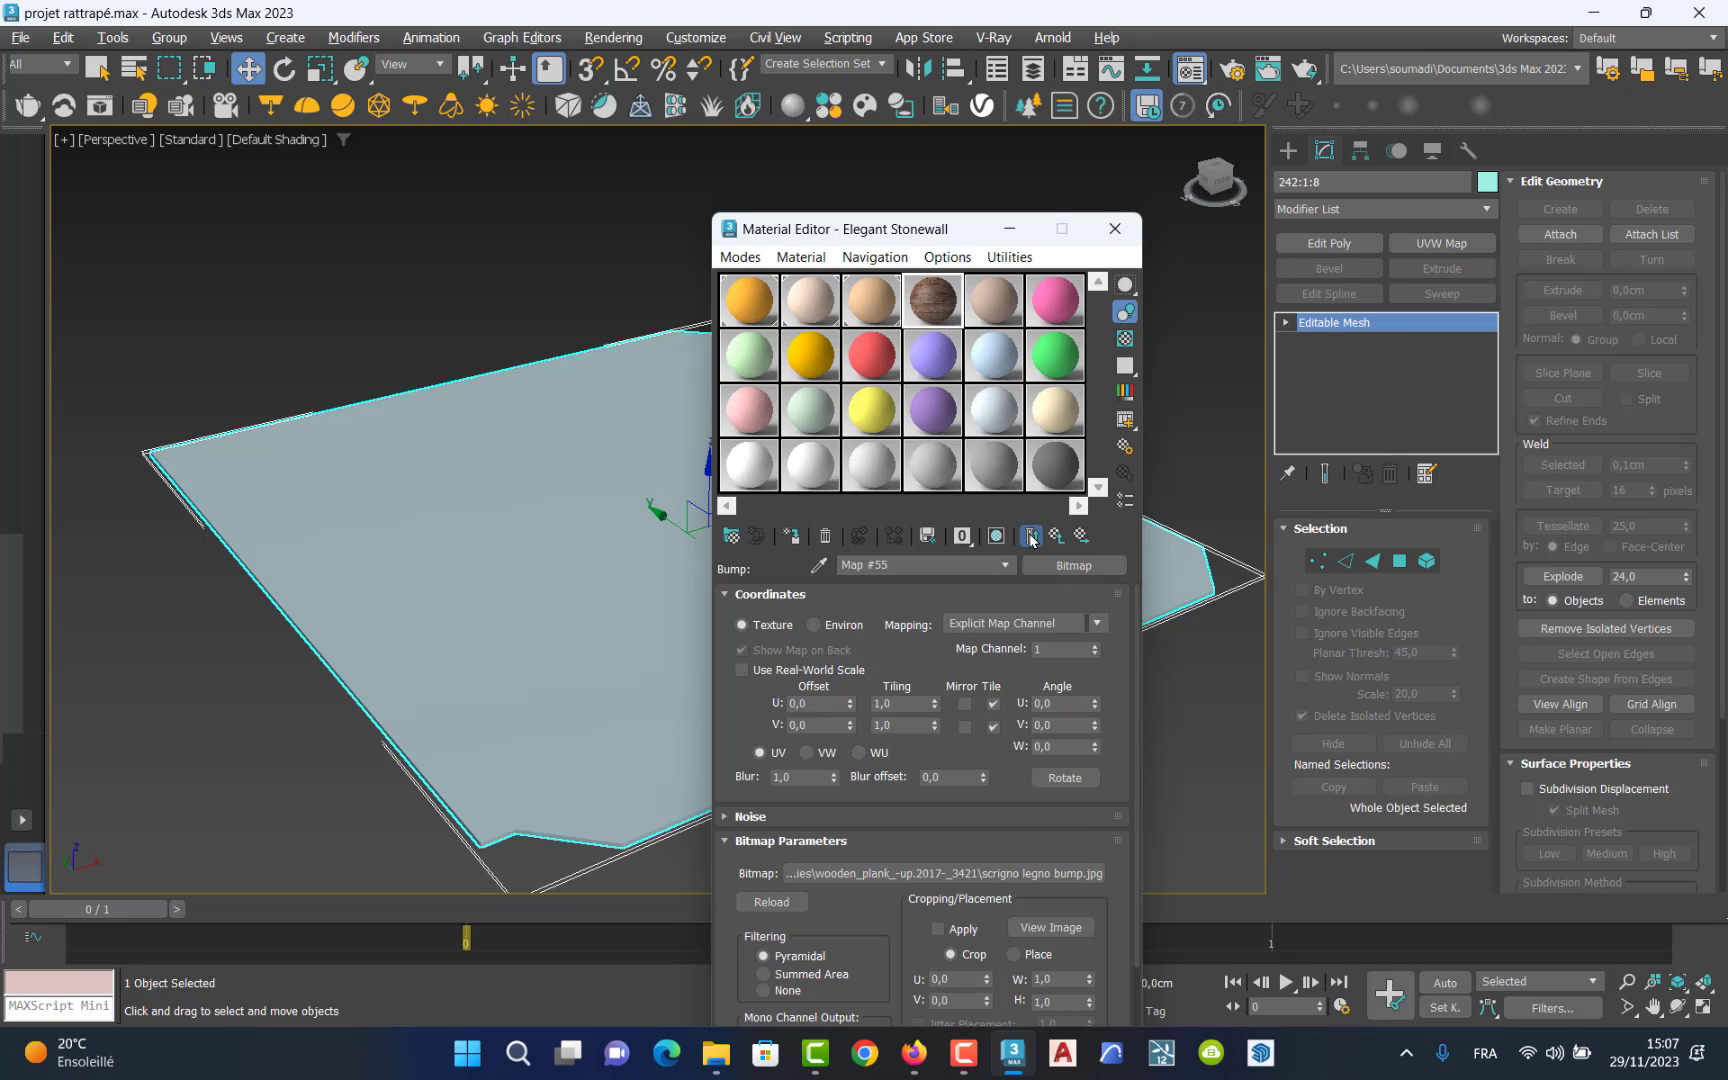
pyautogui.click(995, 544)
pyautogui.click(1114, 229)
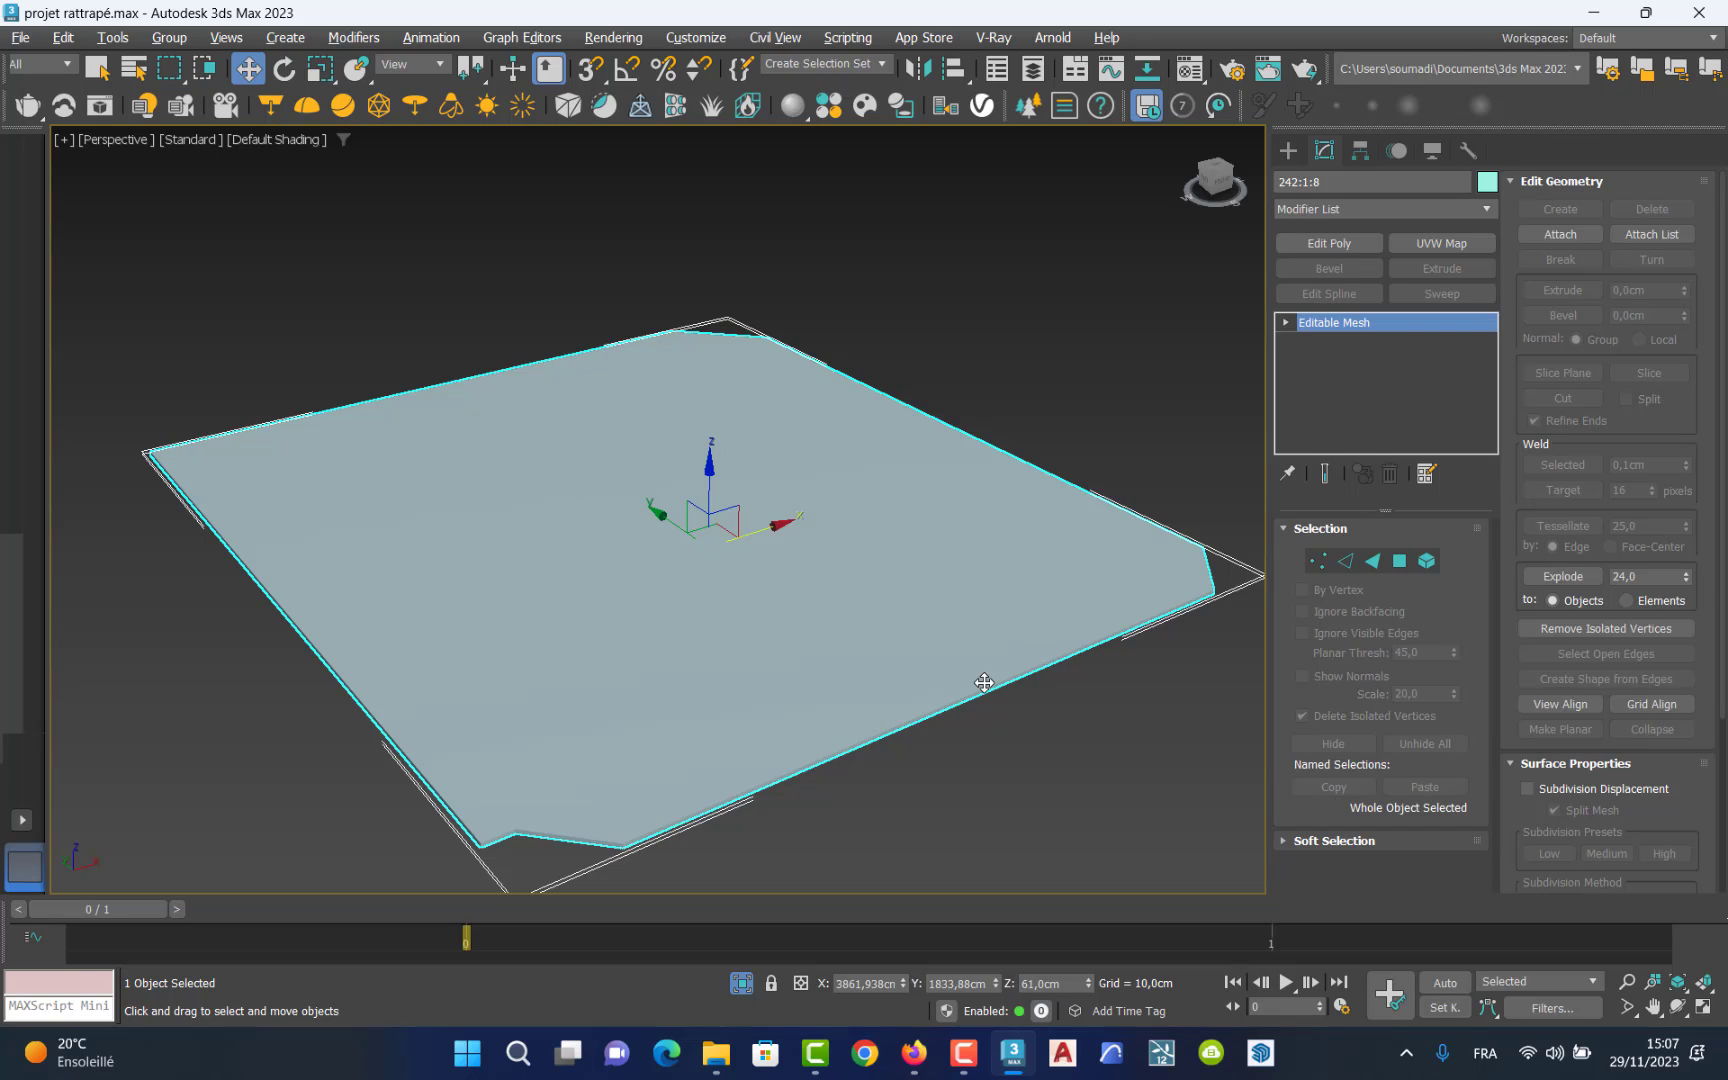
# Add a UVW Map modifier with Box mapping to the floor and assign the wooden plank material to it.
pyautogui.click(1485, 209)
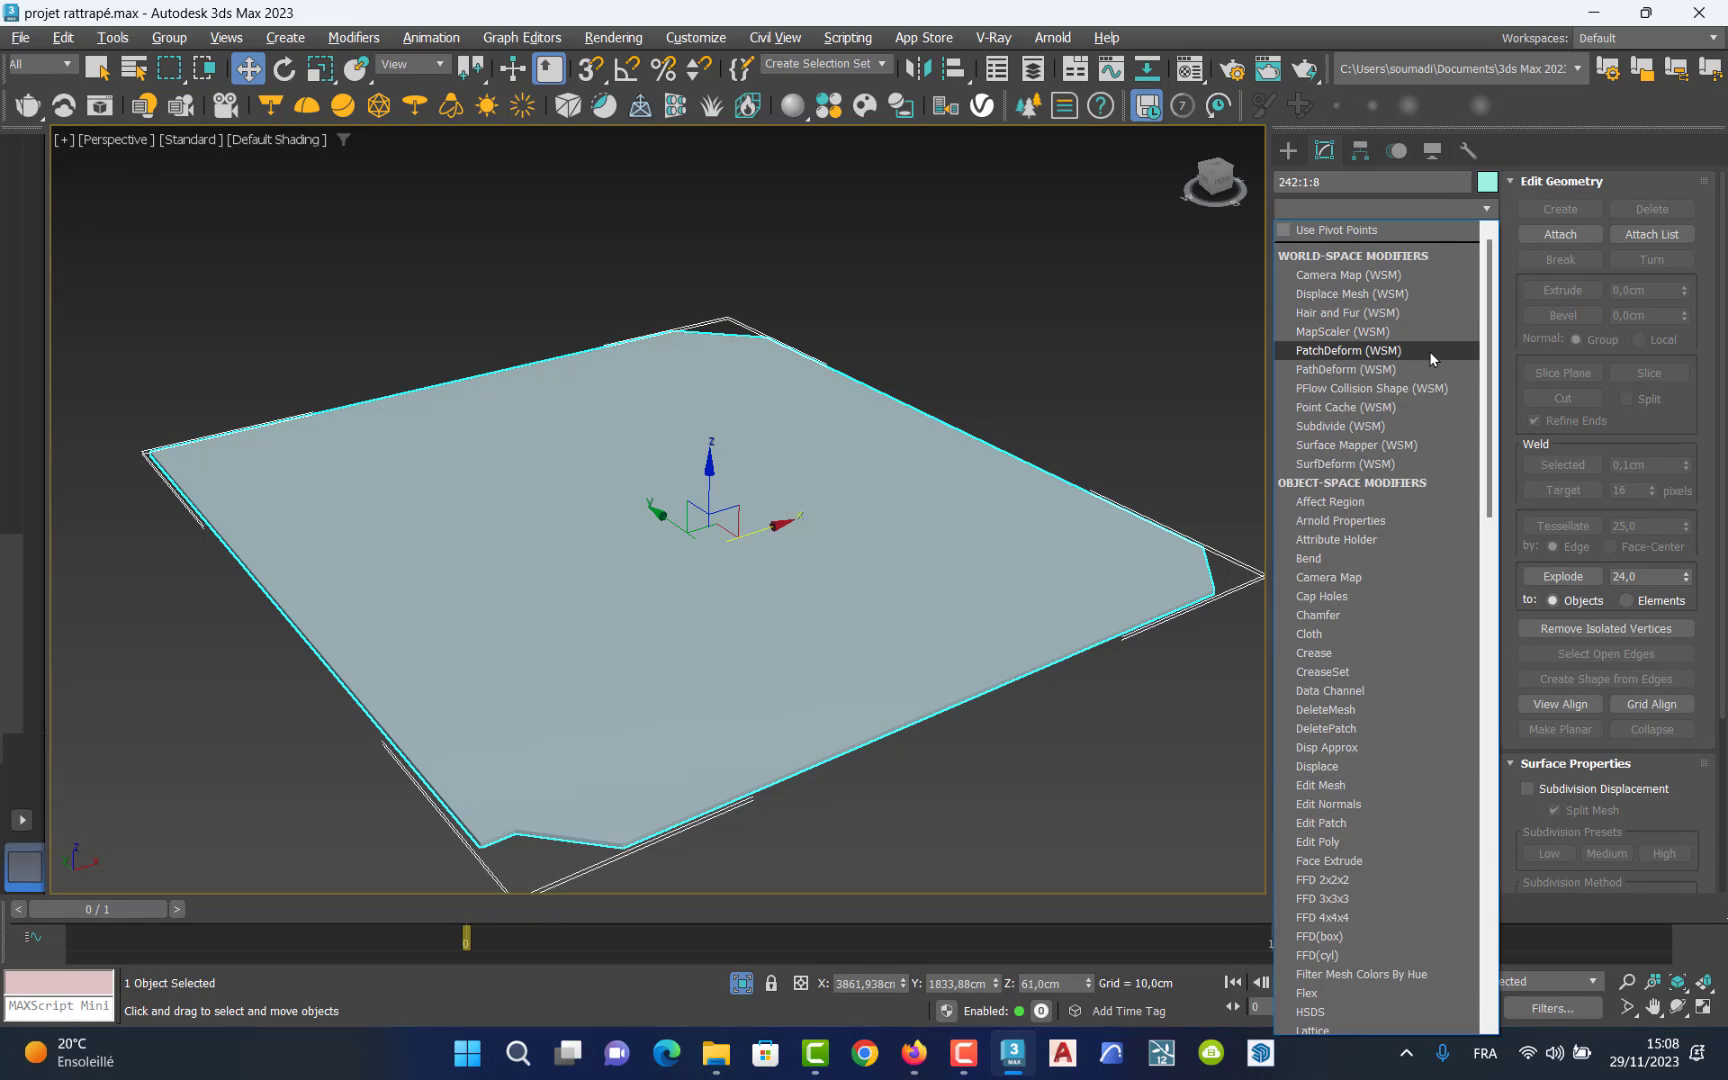
pyautogui.write('uv')
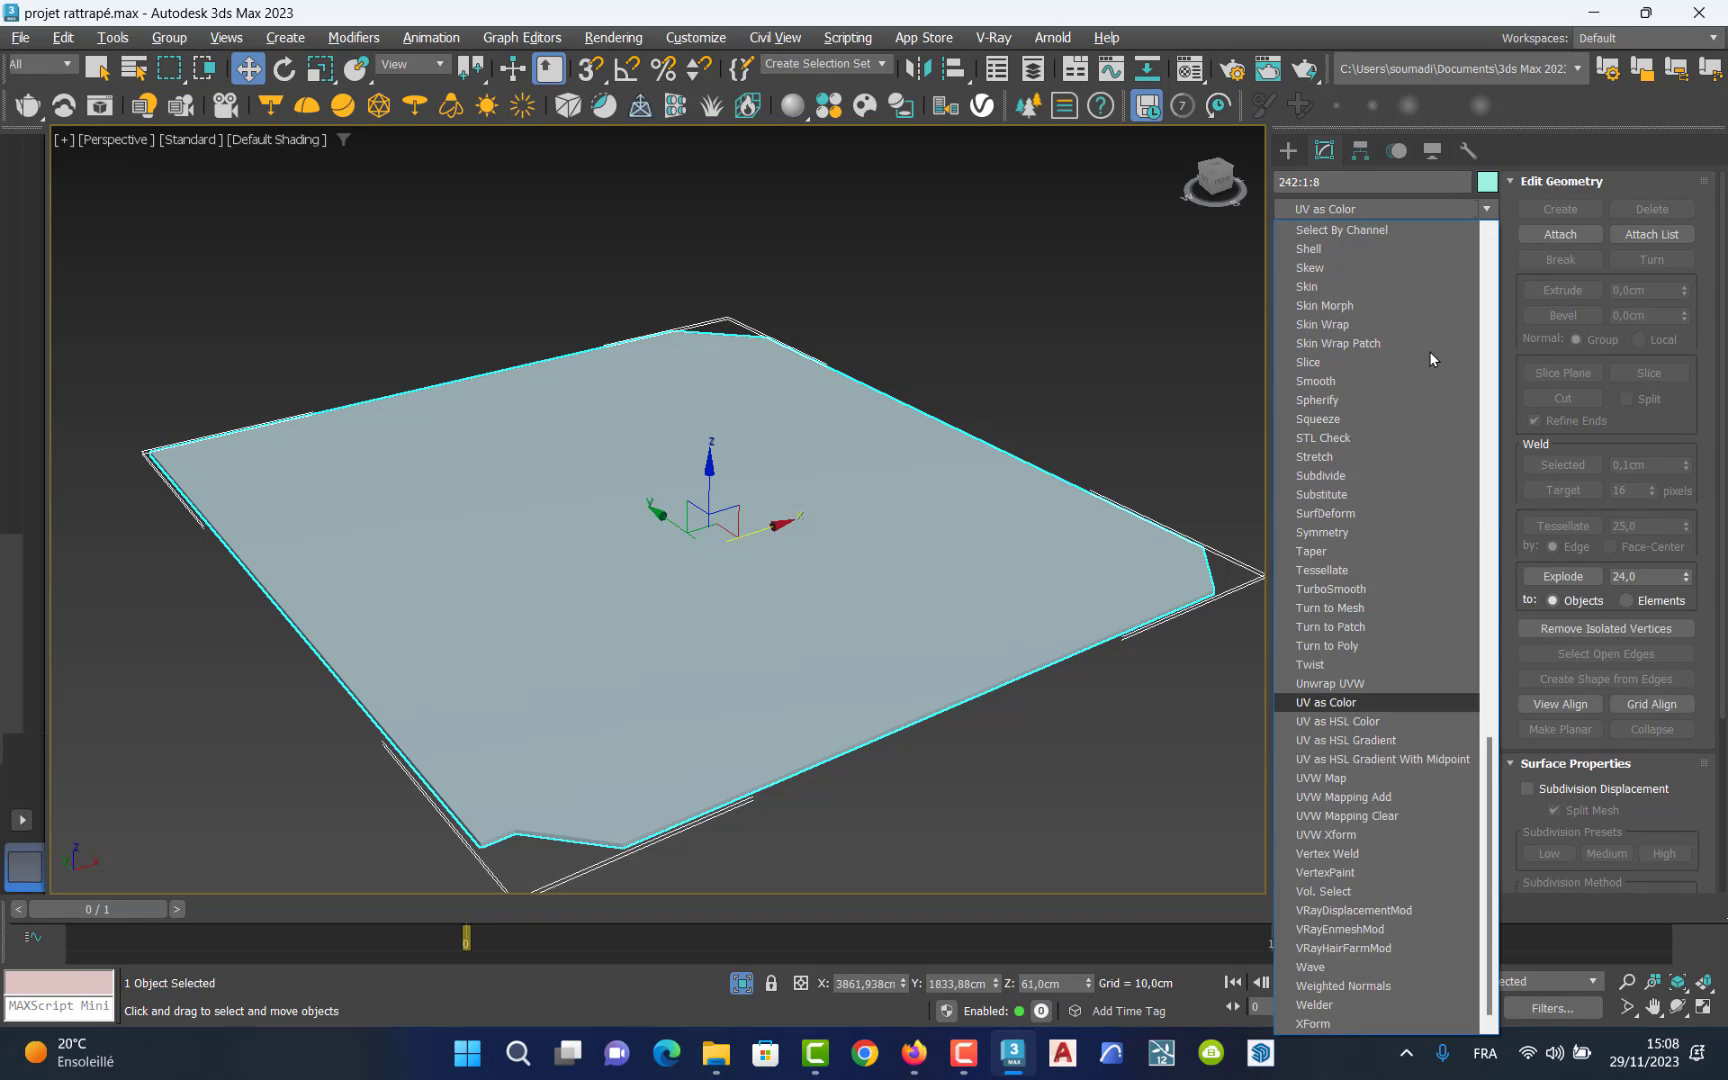
pyautogui.click(1366, 779)
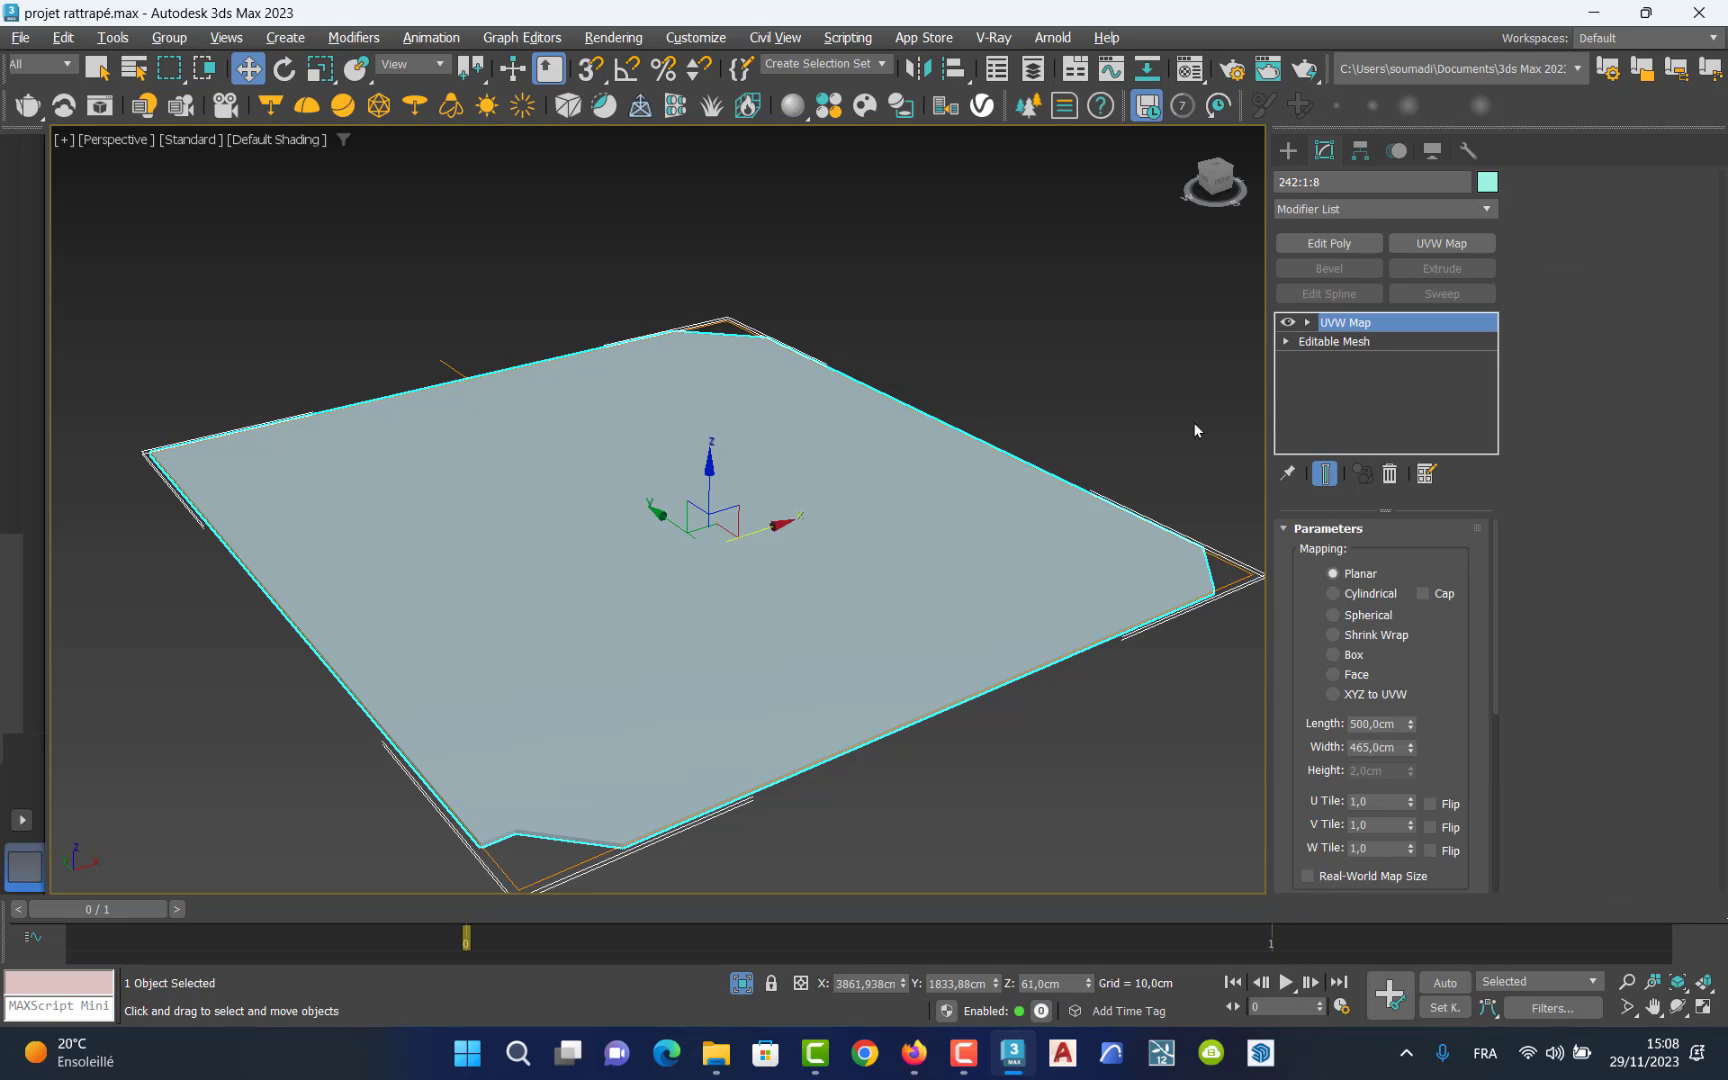
pyautogui.click(1335, 655)
pyautogui.click(1189, 68)
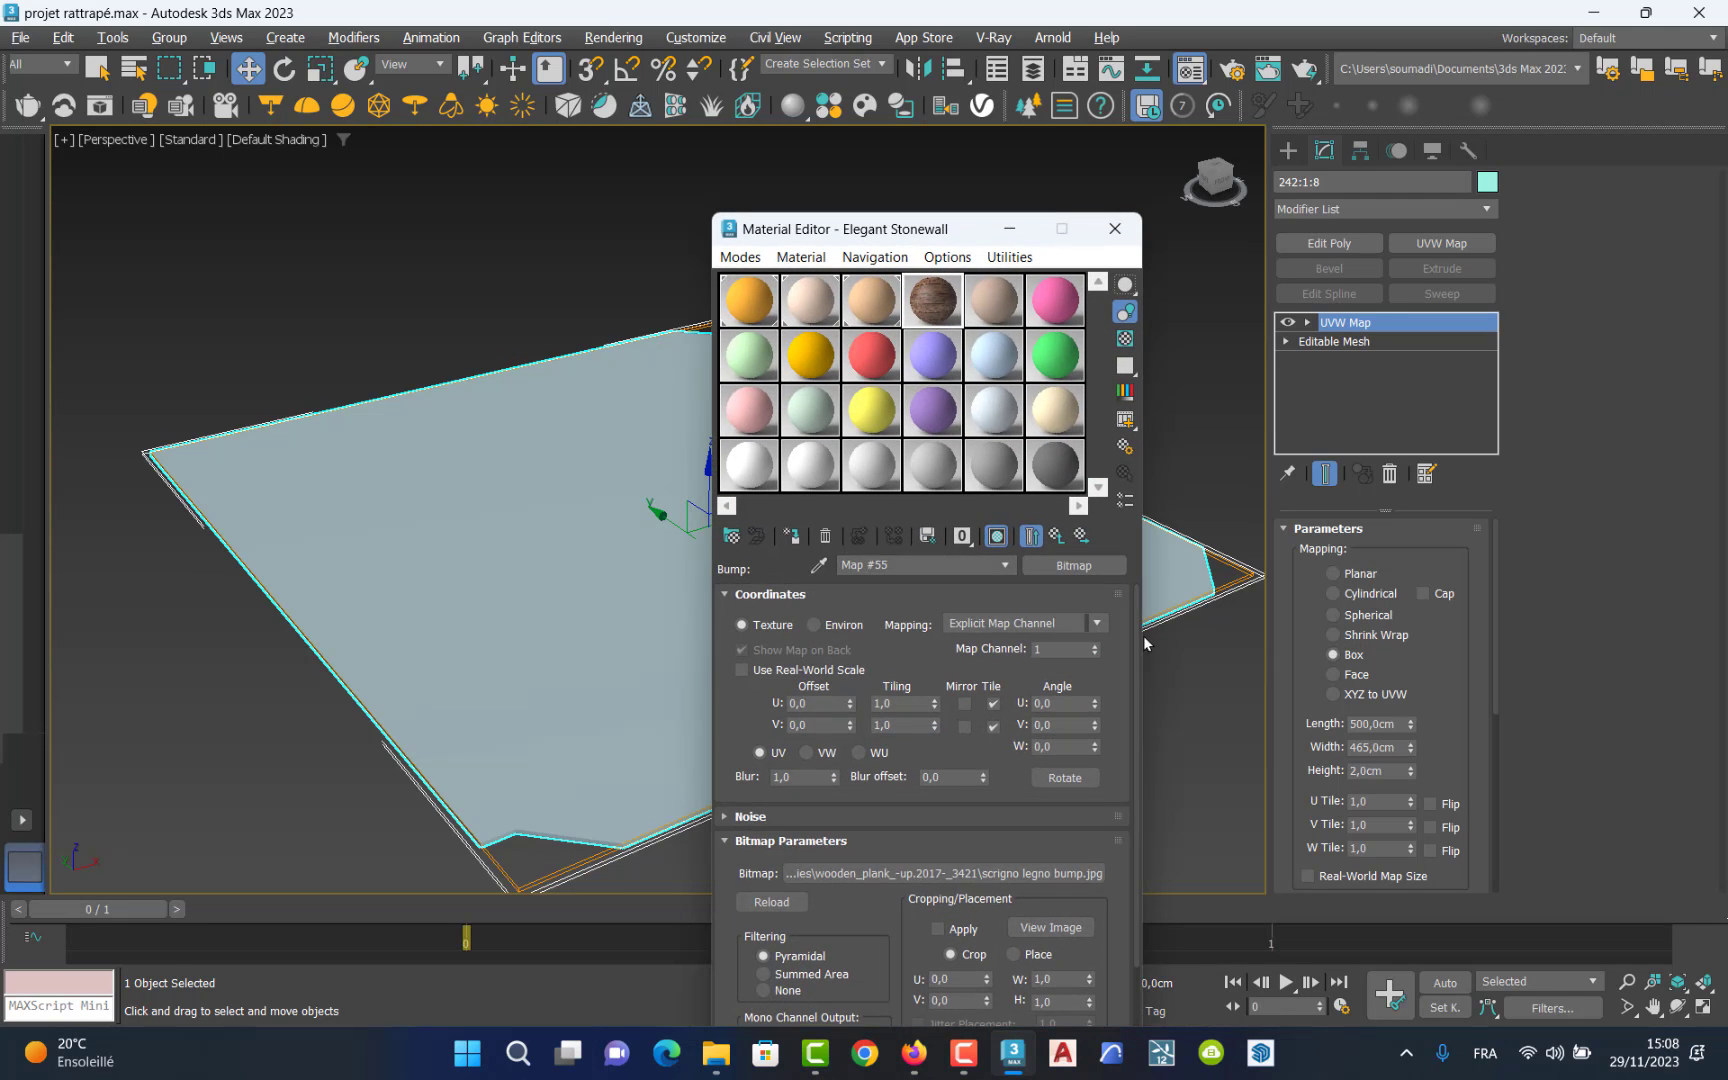
pyautogui.click(791, 536)
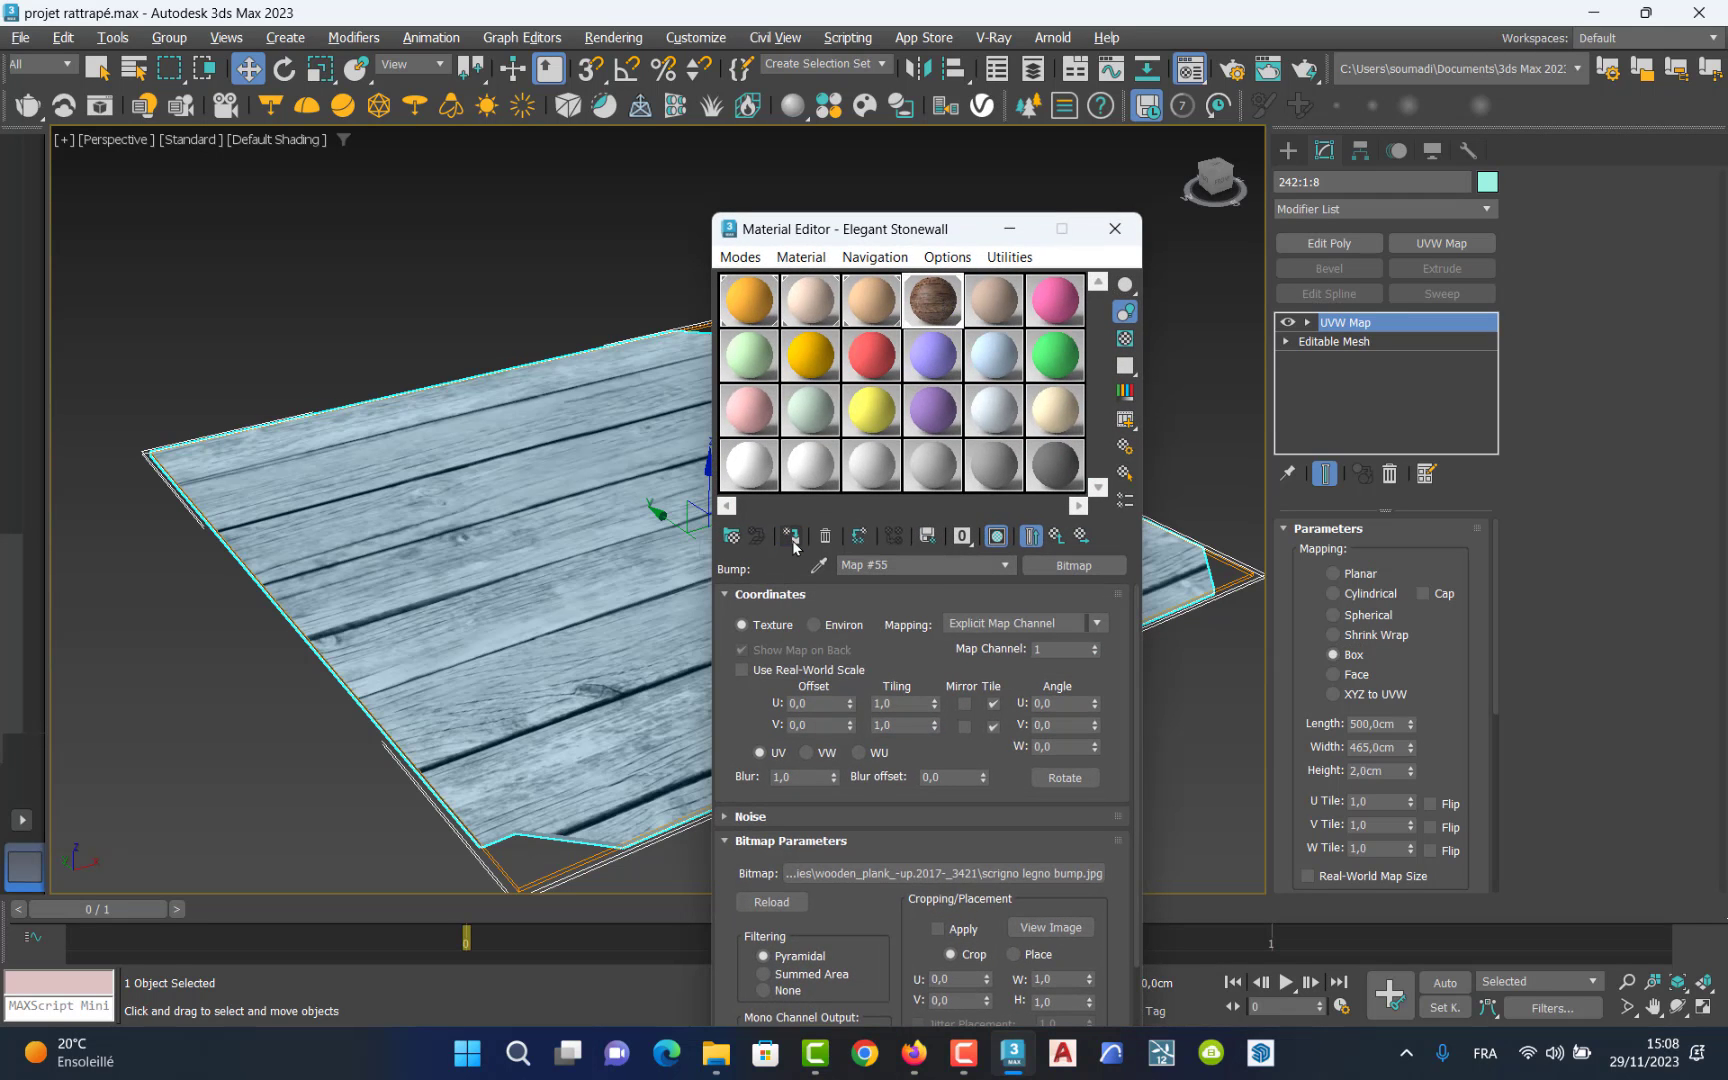
# Close the Material Editor and set the floor's UVW Map box to 248,5 cm length and 325,5 cm width.
pyautogui.click(1115, 228)
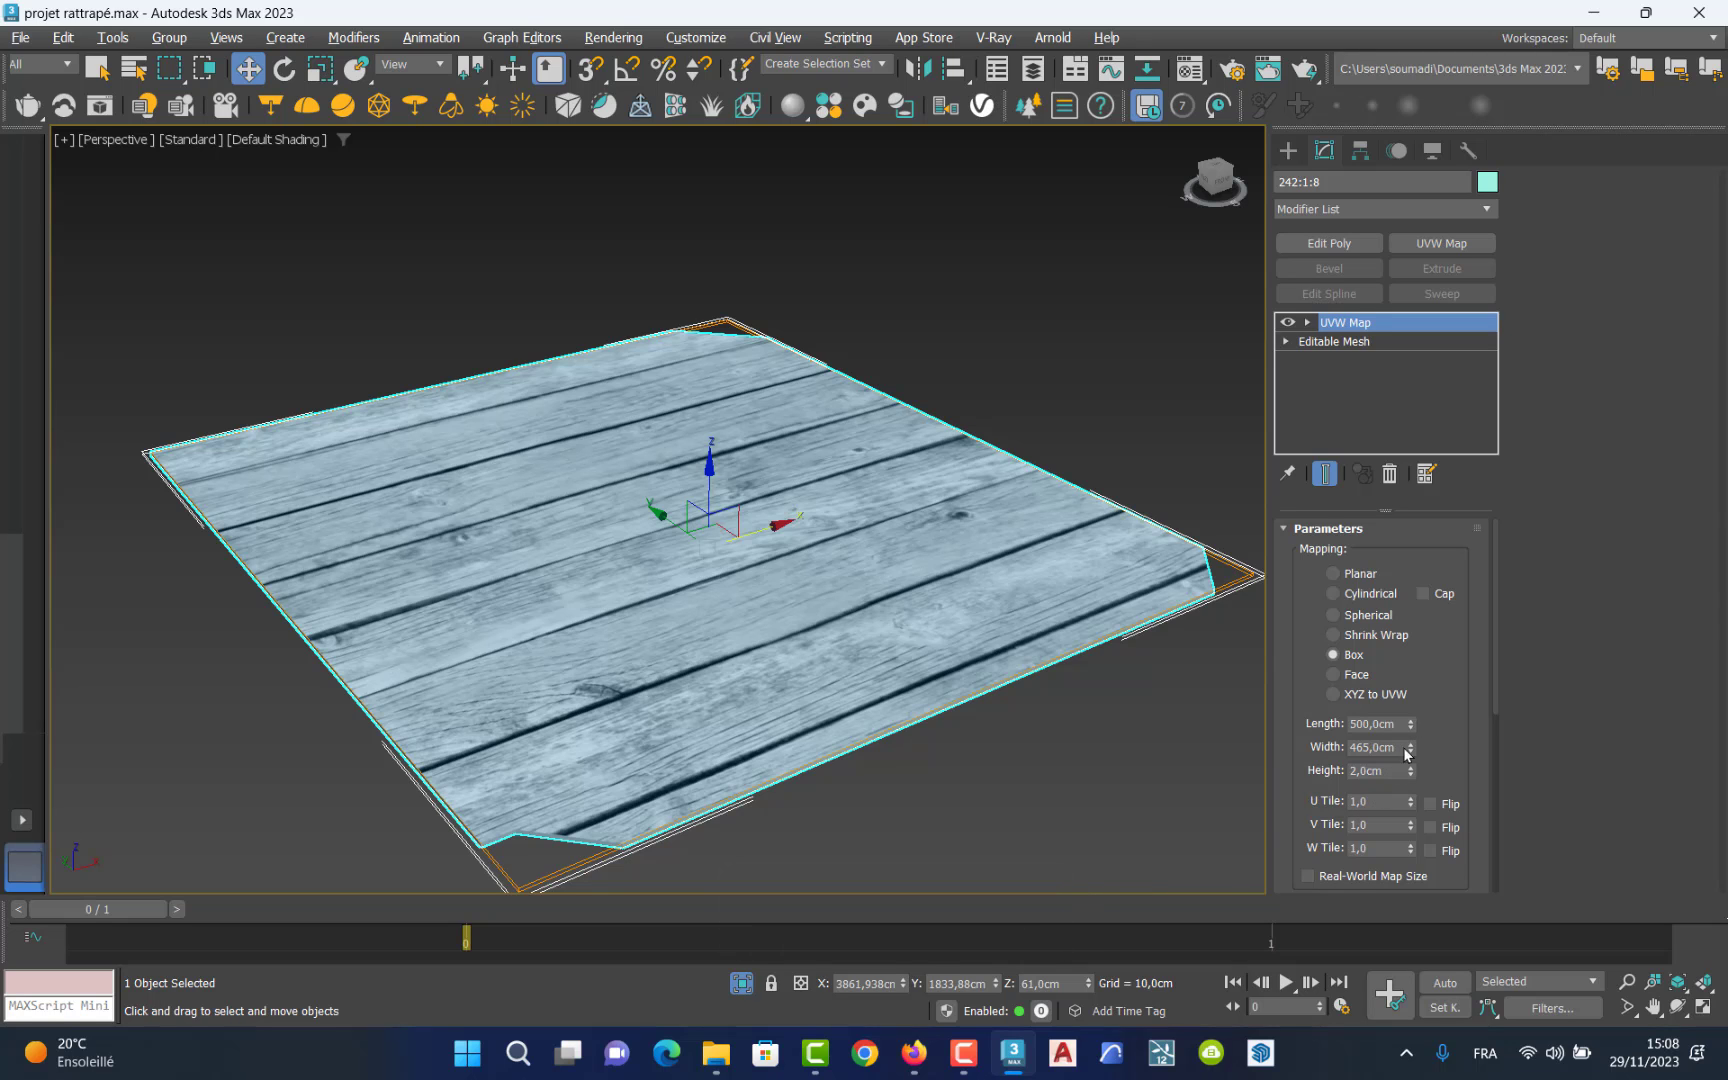
pyautogui.moveTo(1411, 728)
pyautogui.mouseDown()
pyautogui.moveTo(1426, 783)
pyautogui.moveTo(1410, 730)
pyautogui.mouseUp()
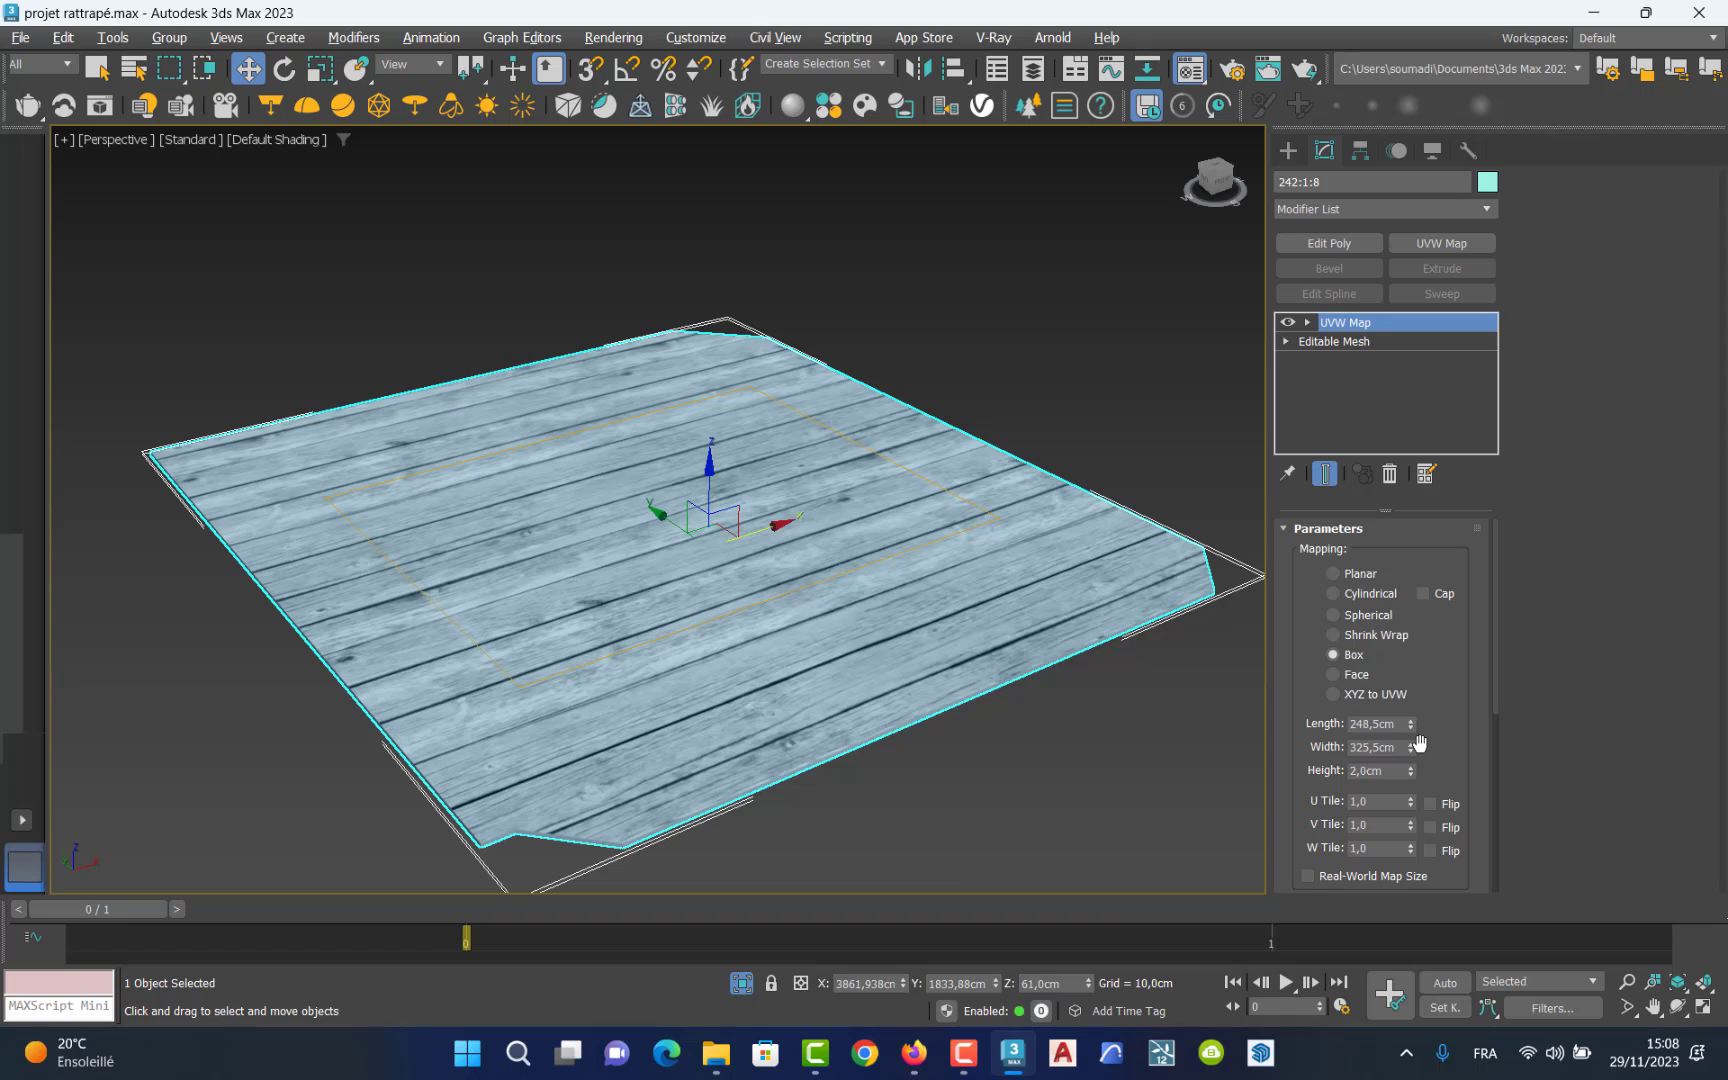
# Load Flooring_Parquet_Geometric_C01_120cm from the V-Ray library's Wood & Laminate category into the wooden plank material's sample slot.
pyautogui.click(1189, 68)
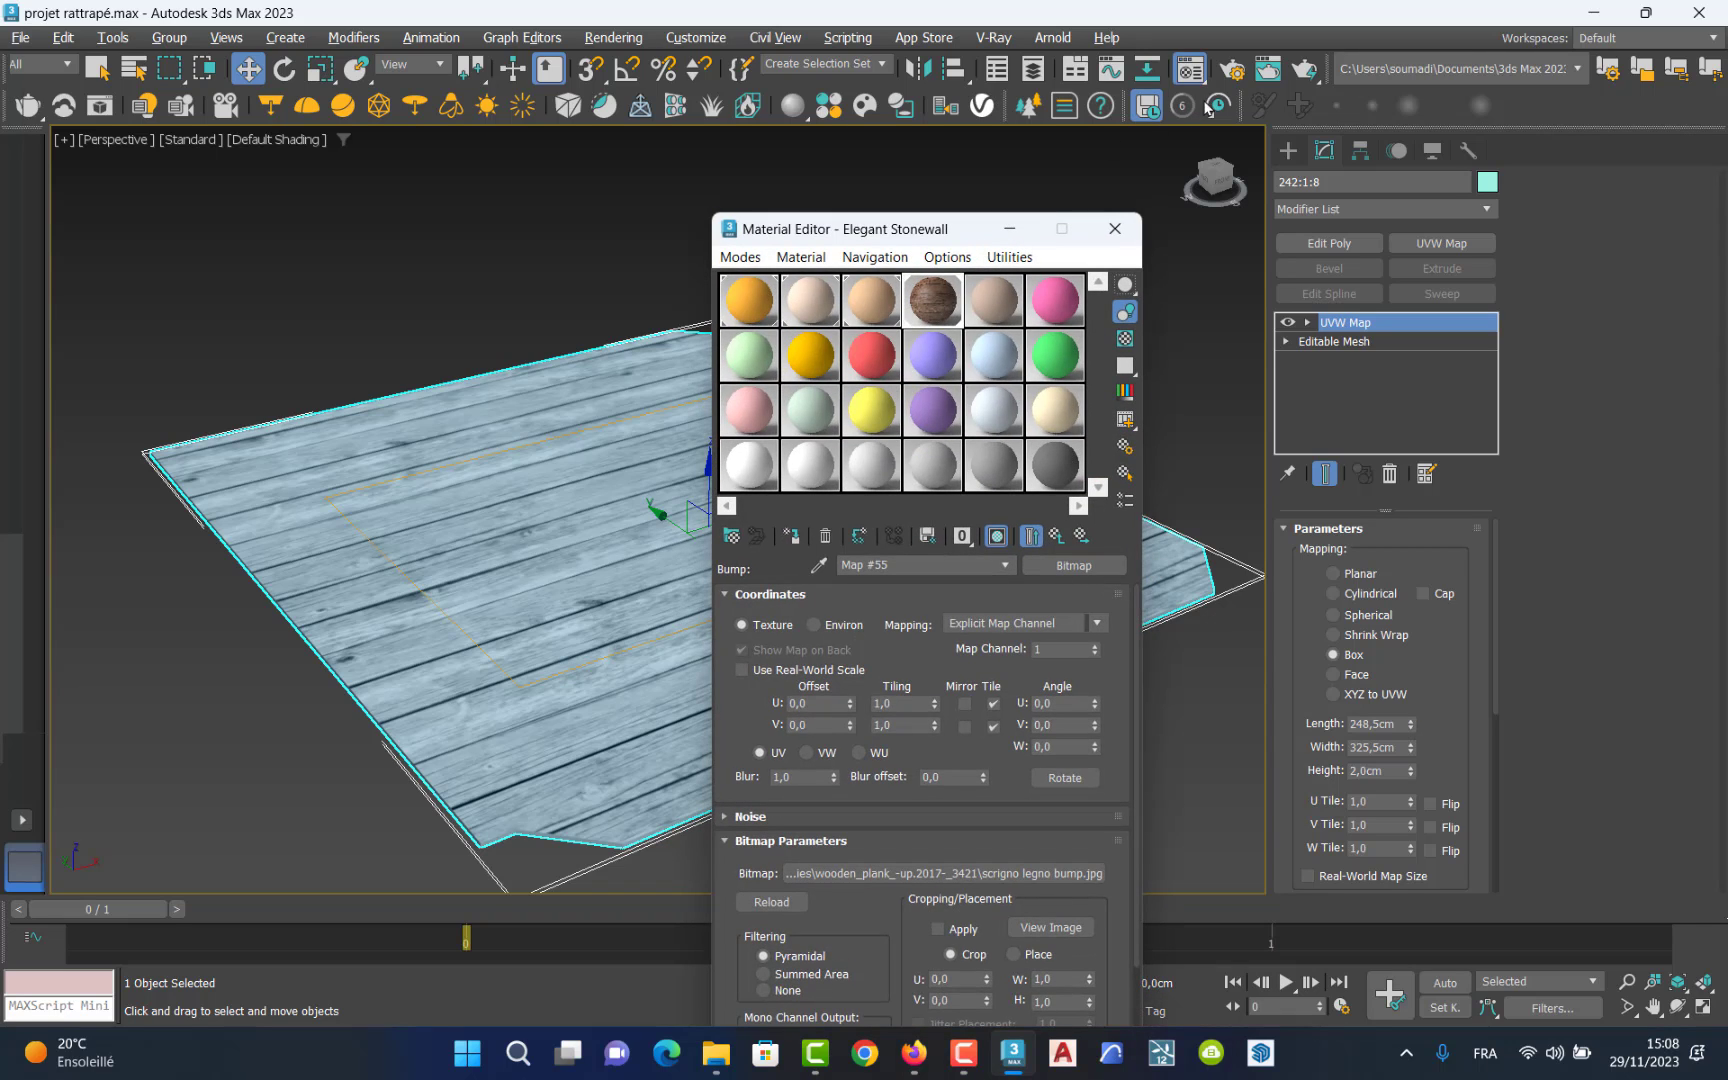
pyautogui.click(838, 108)
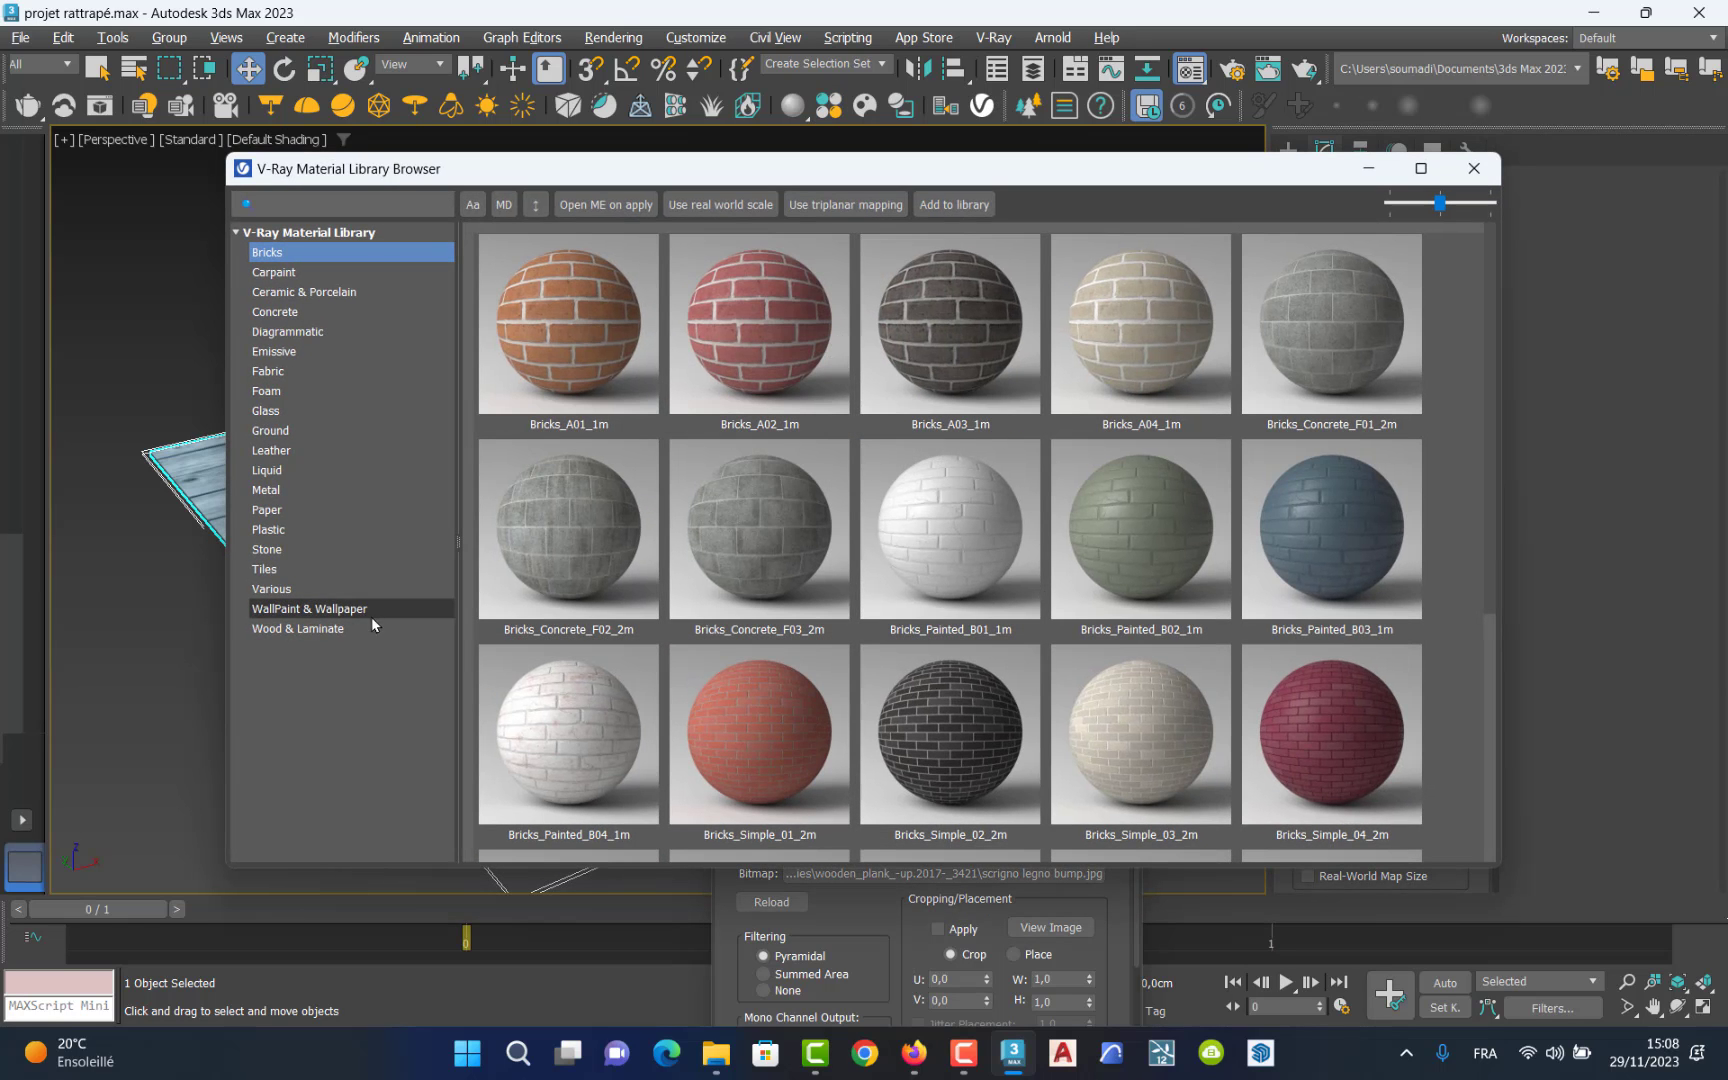
pyautogui.click(287, 628)
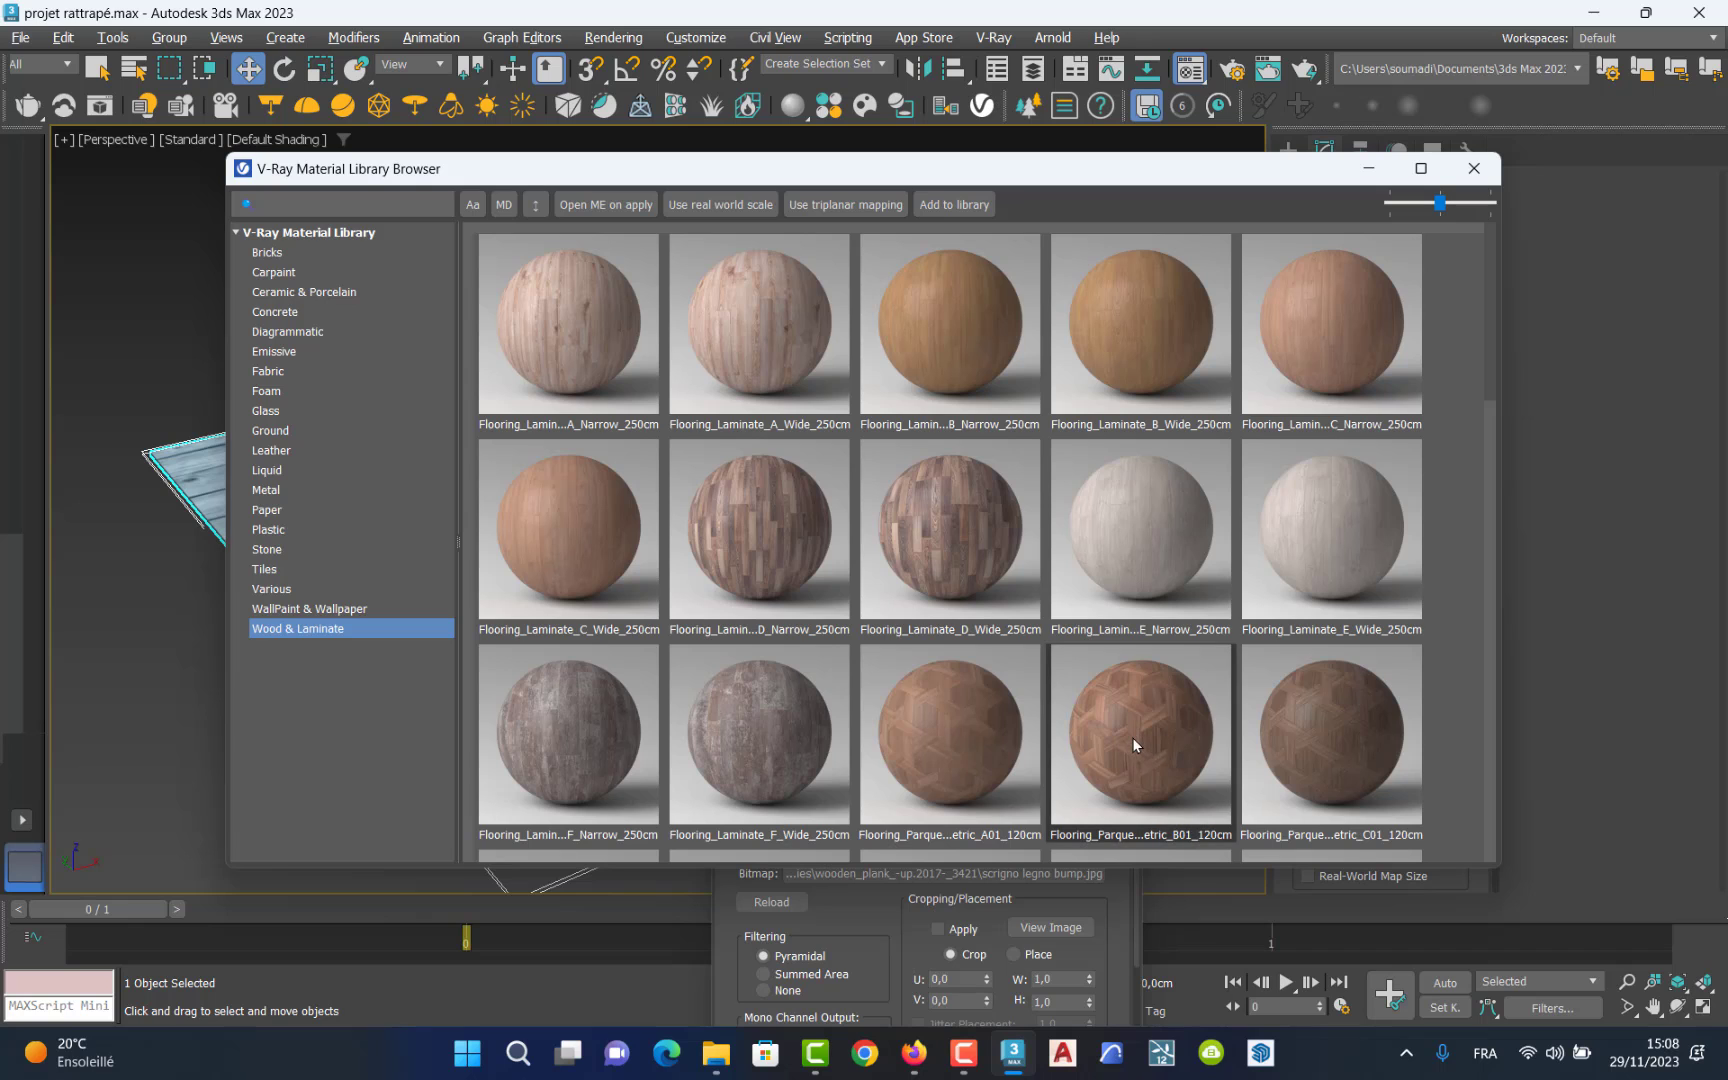
pyautogui.rightClick(1306, 730)
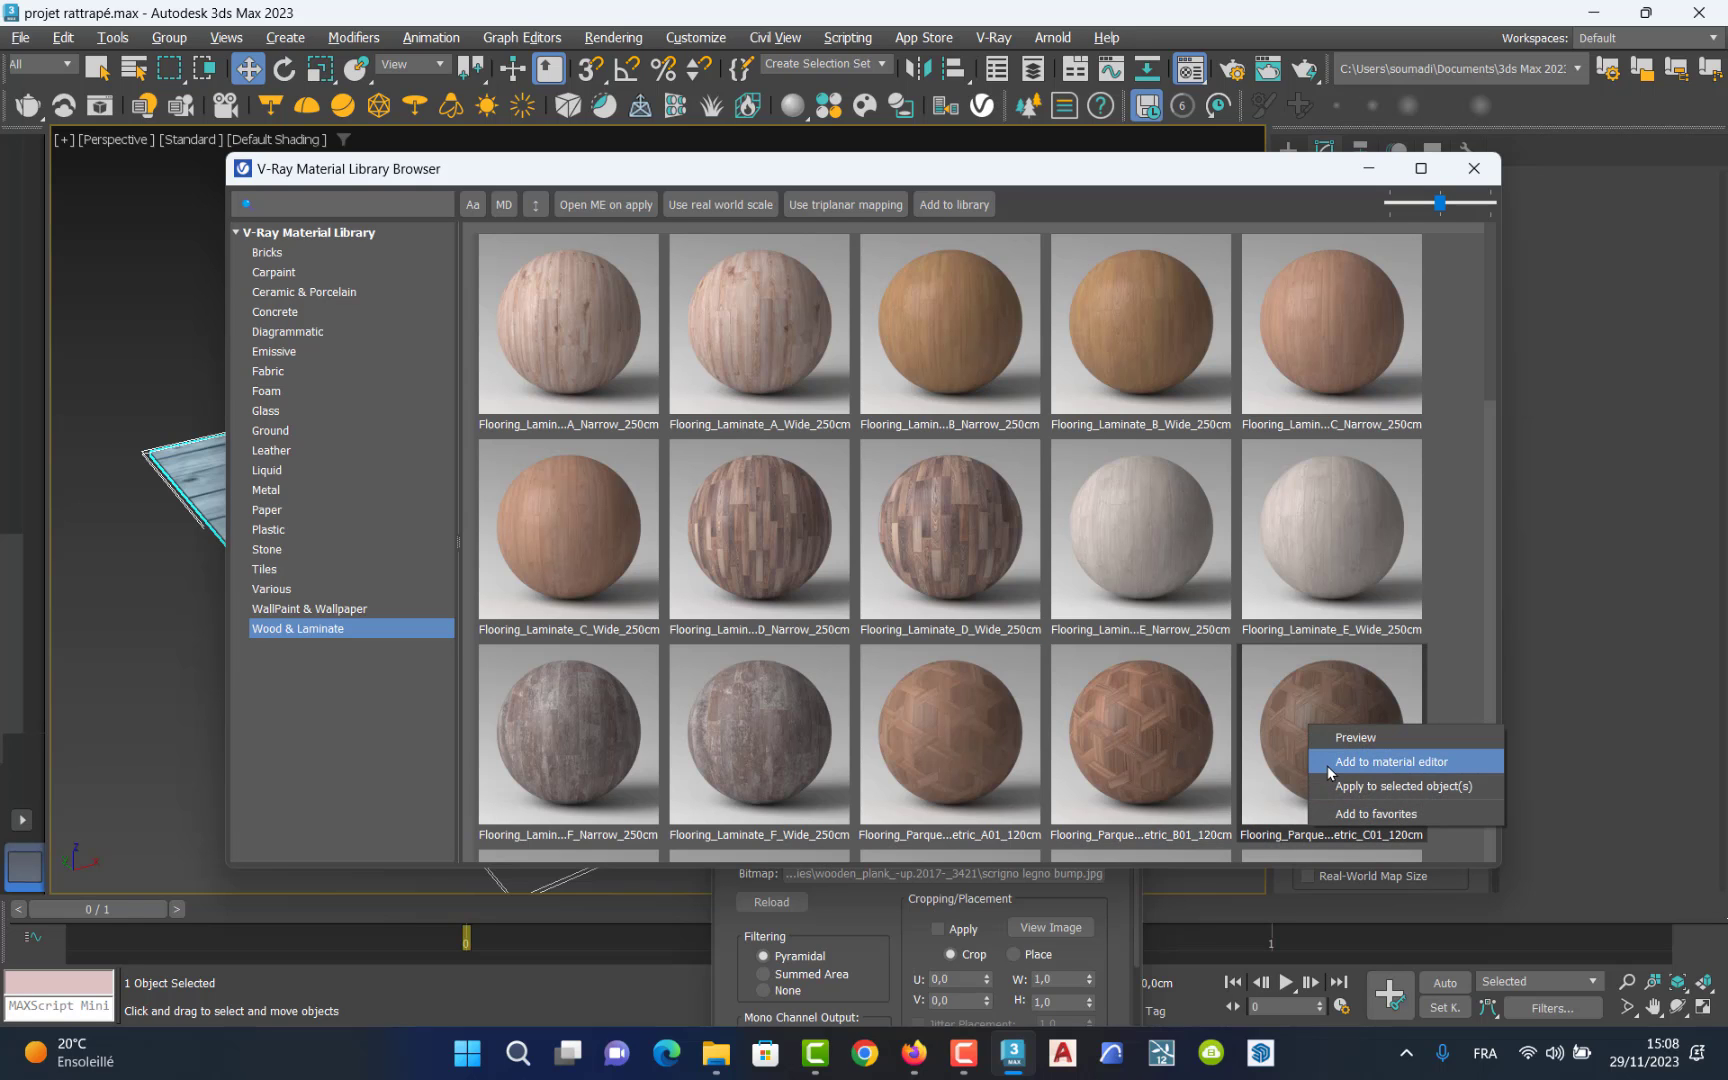
pyautogui.click(1330, 765)
pyautogui.click(1472, 166)
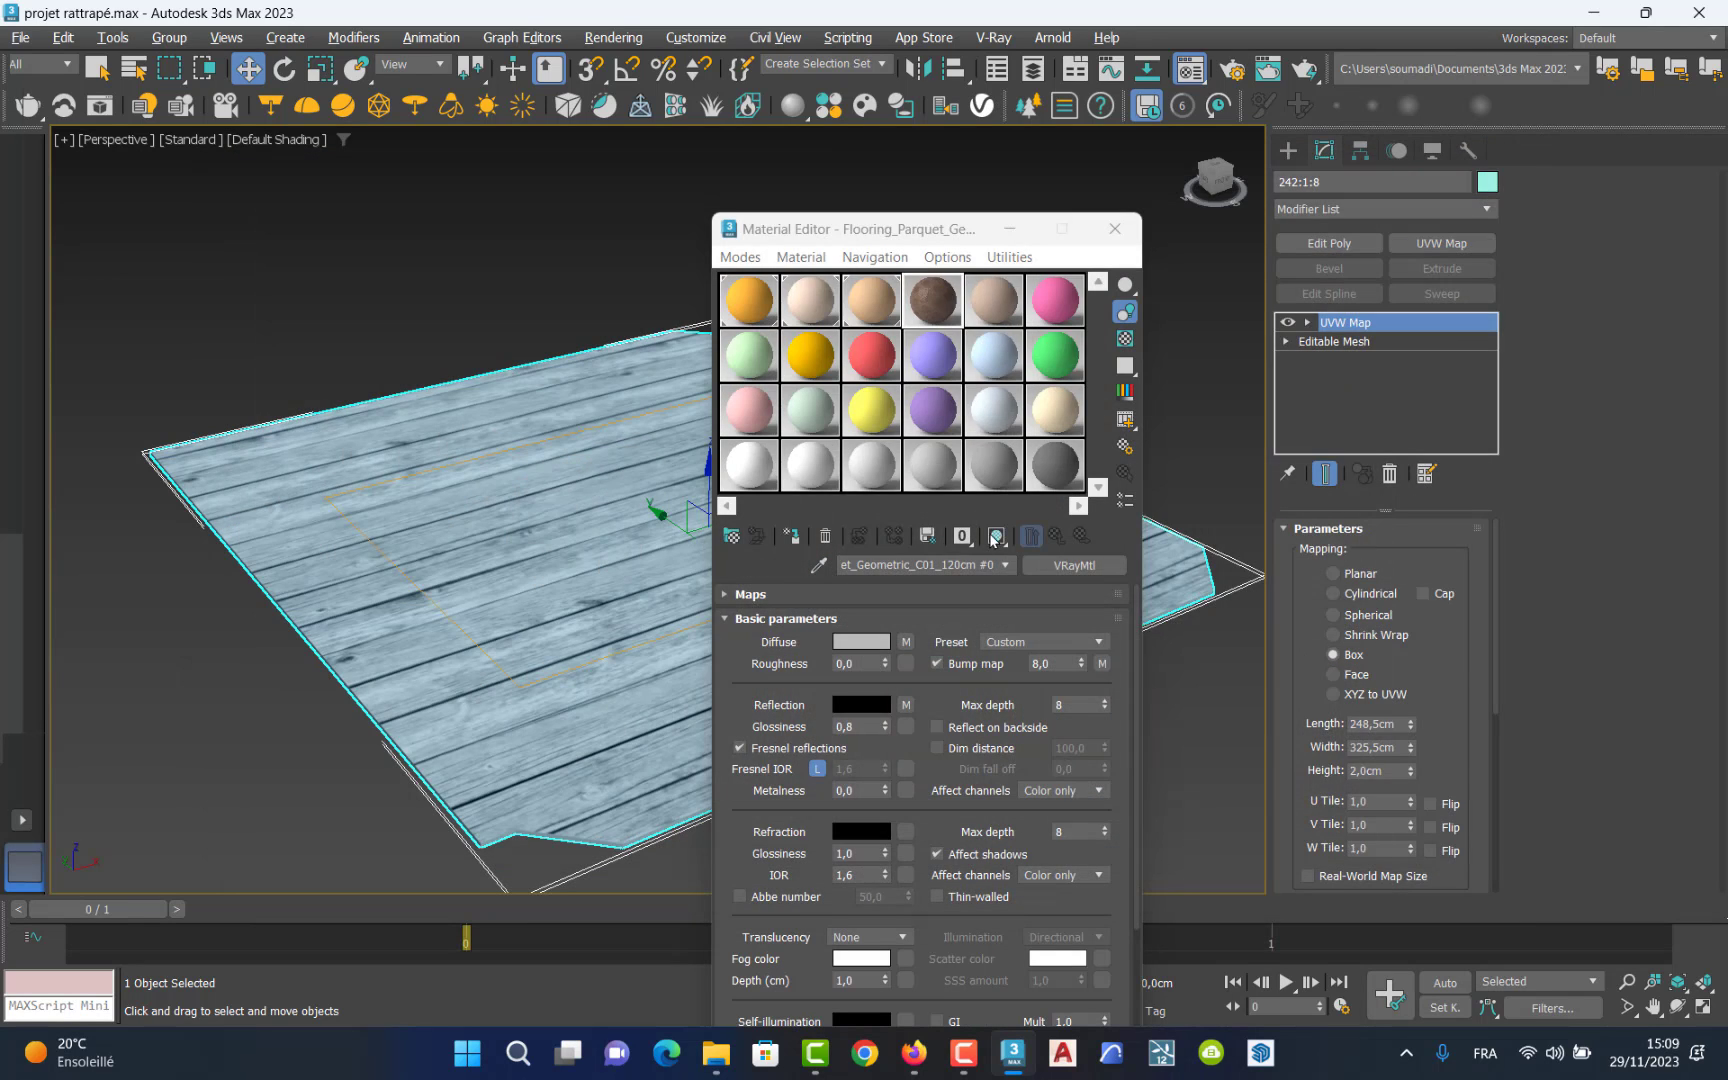
# Assign the geometric parquet material to the floor, show its texture in the viewport and deselect the floor.
pyautogui.click(791, 536)
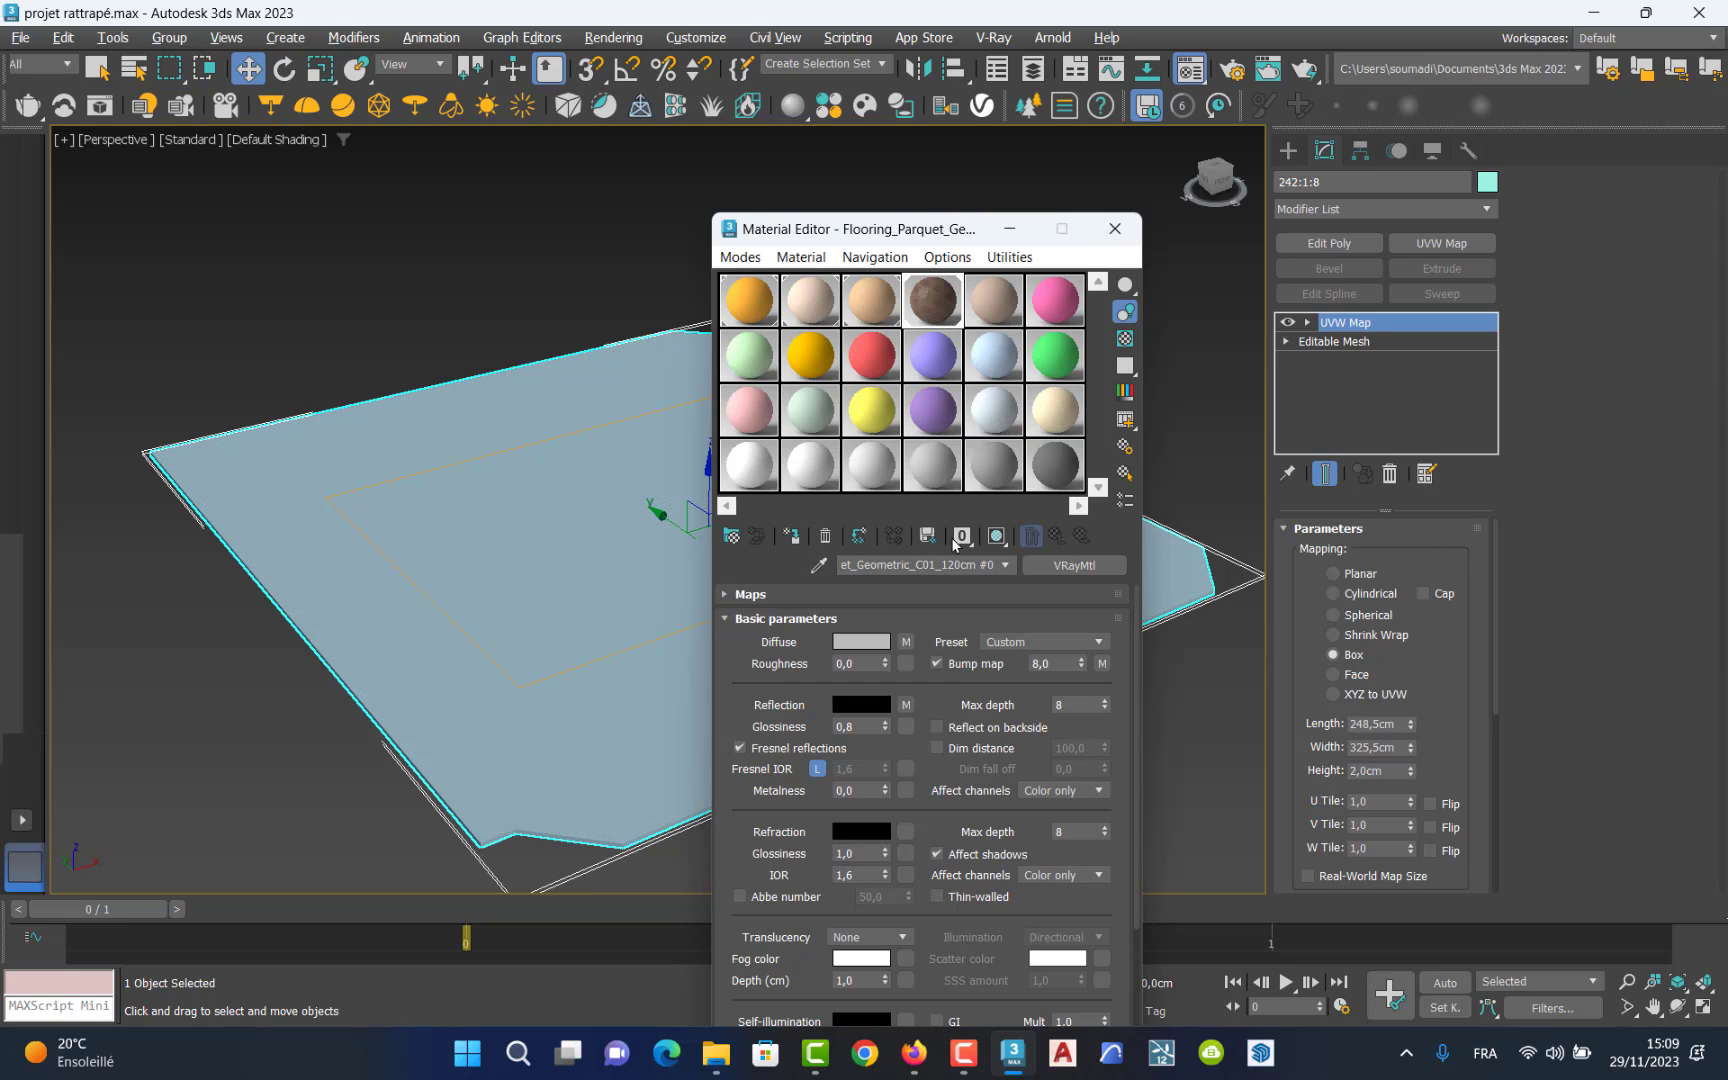
pyautogui.click(987, 536)
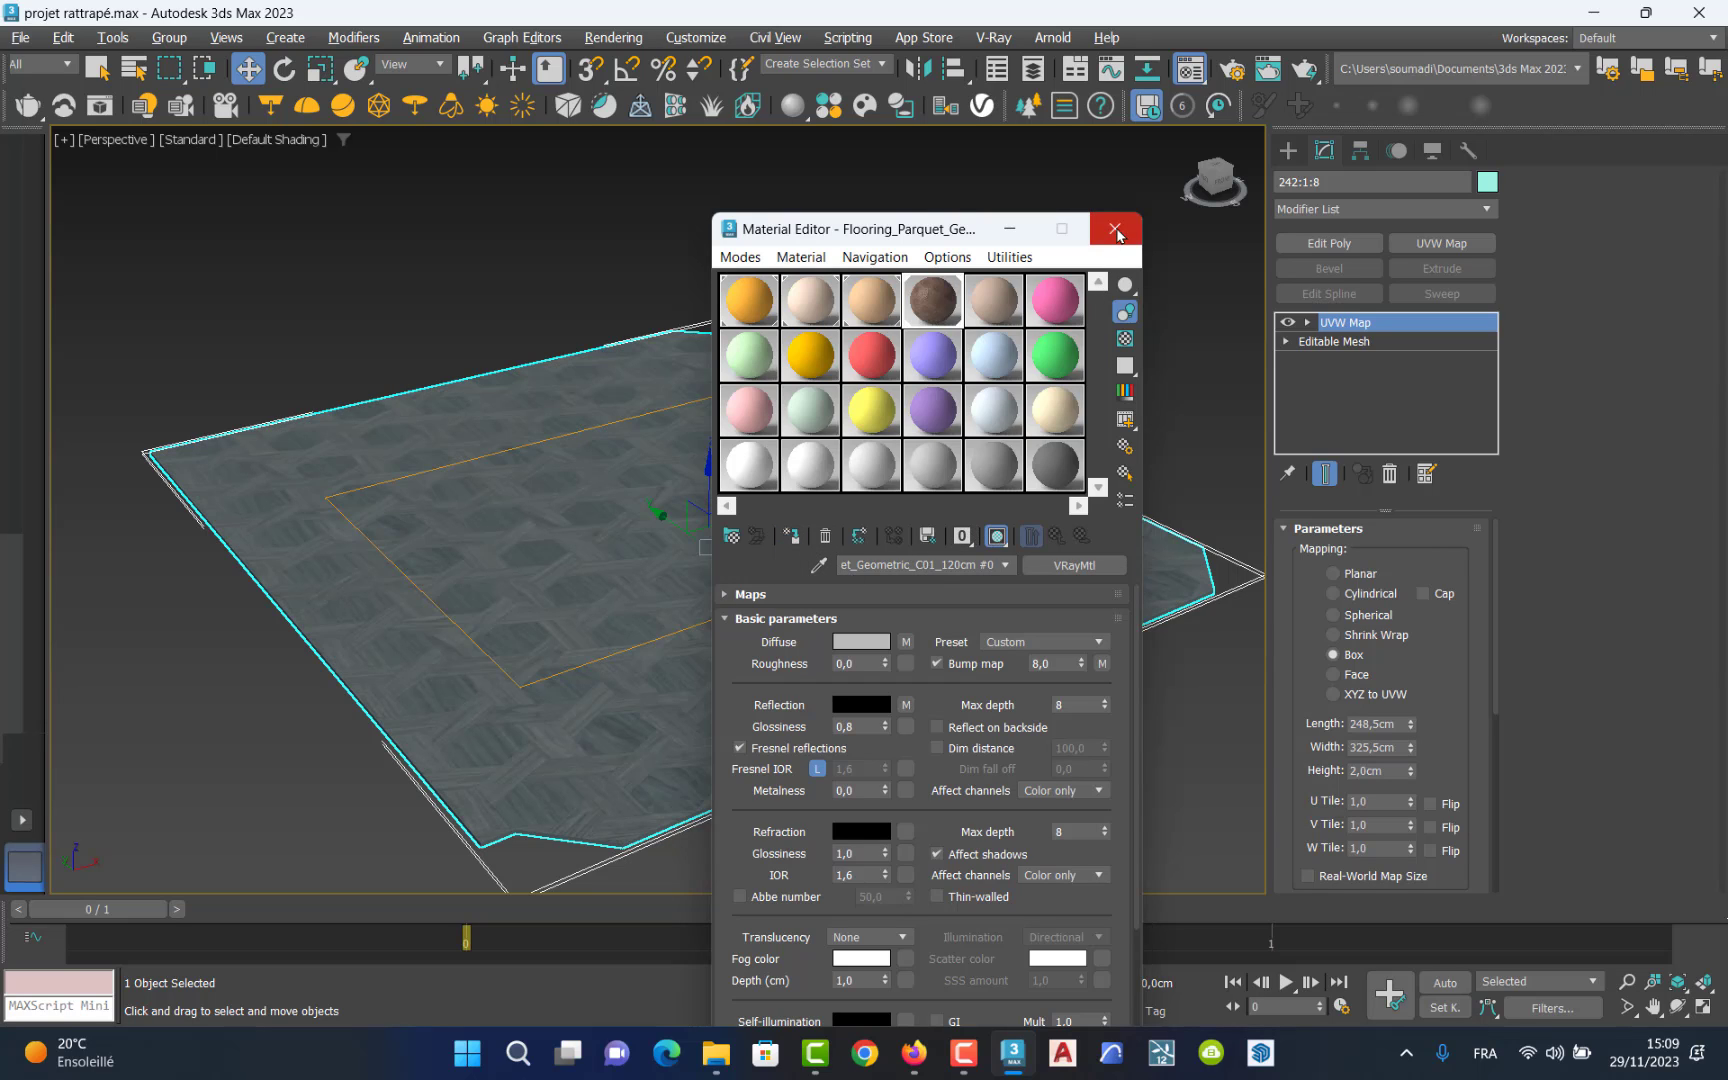
pyautogui.click(1115, 228)
pyautogui.click(1160, 775)
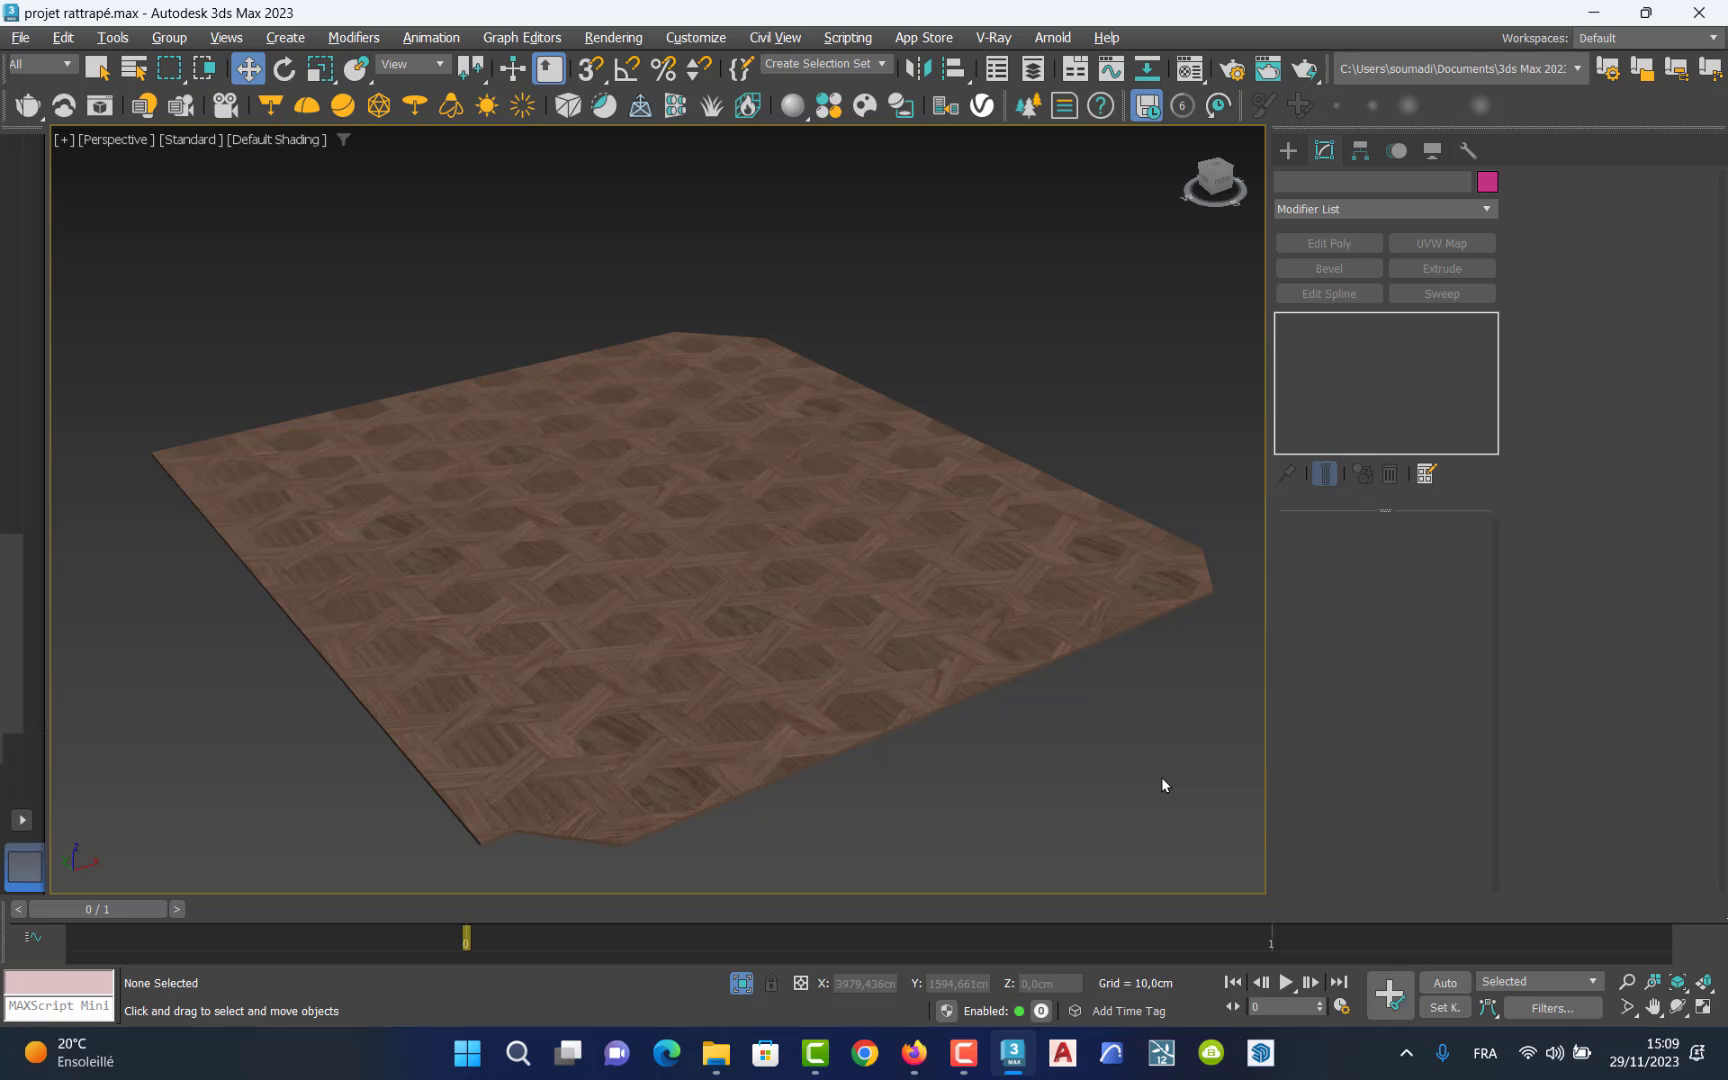
# Exit isolation to bring back the whole building around the sofa room.
pyautogui.click(741, 986)
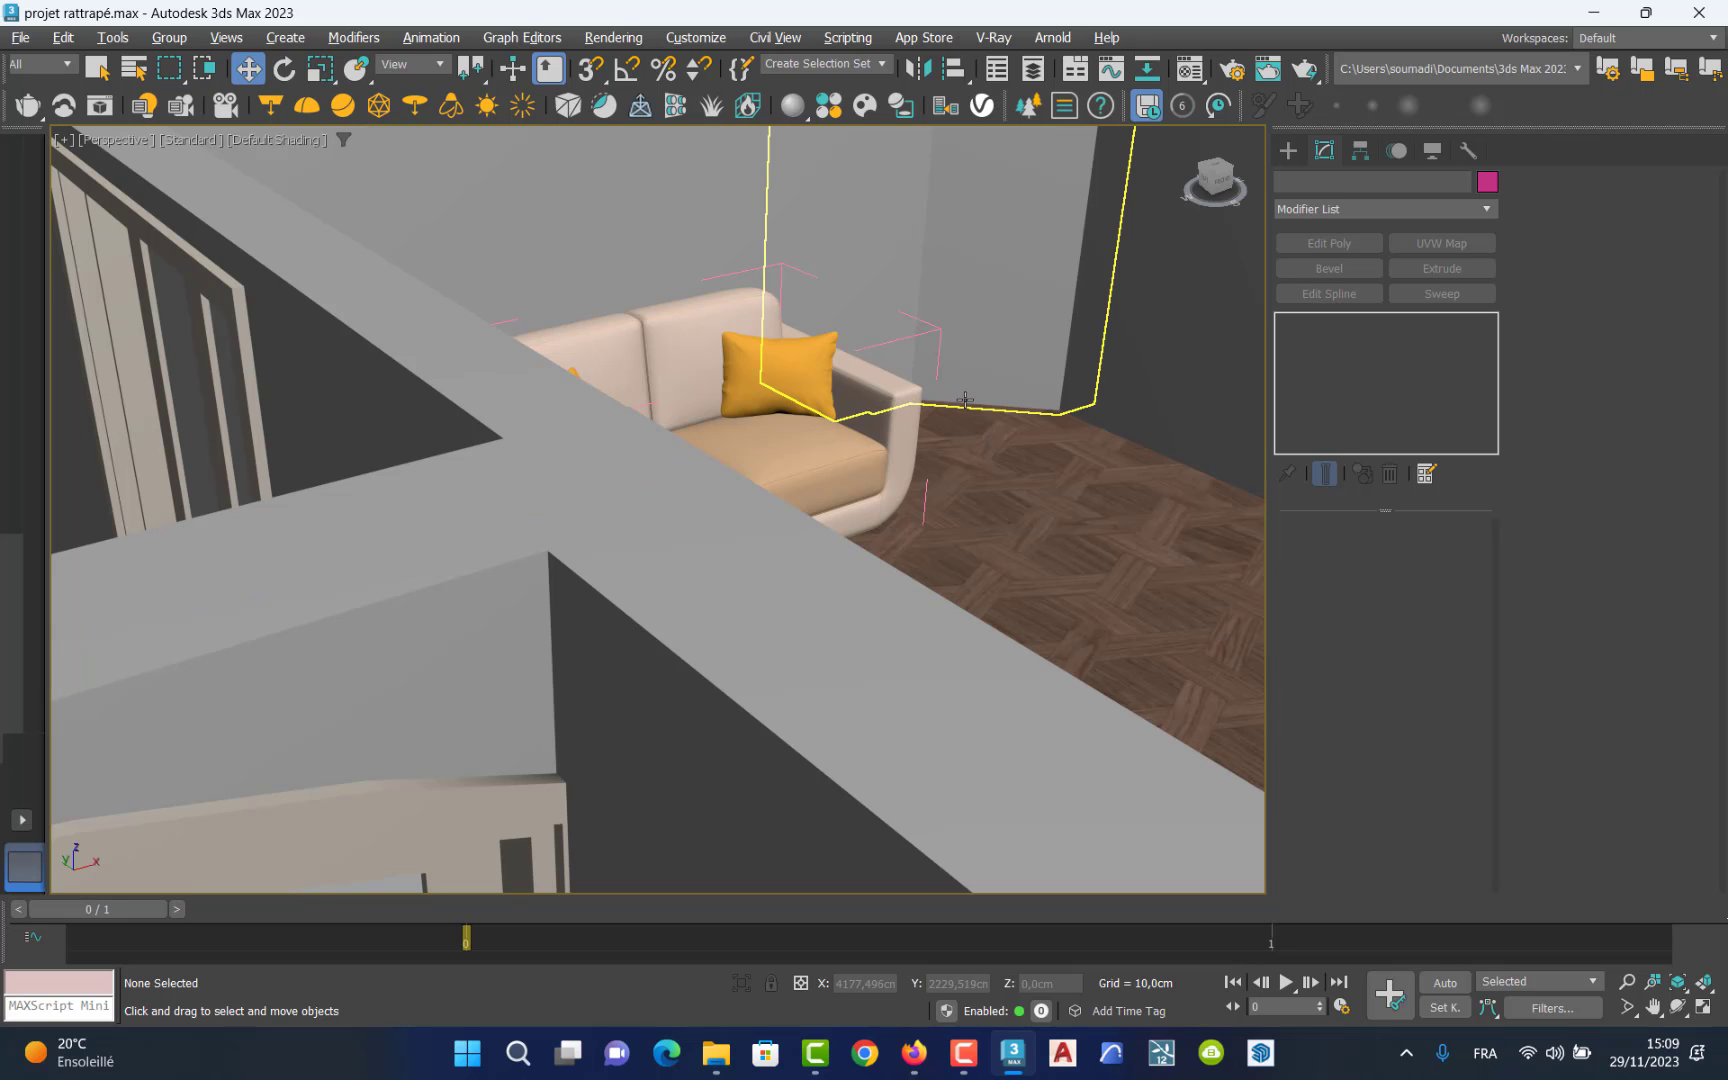
pyautogui.moveTo(973, 438); pyautogui.dragTo(741, 577, button='middle')
pyautogui.scroll(-5, 741, 577)
pyautogui.scroll(3, 741, 577)
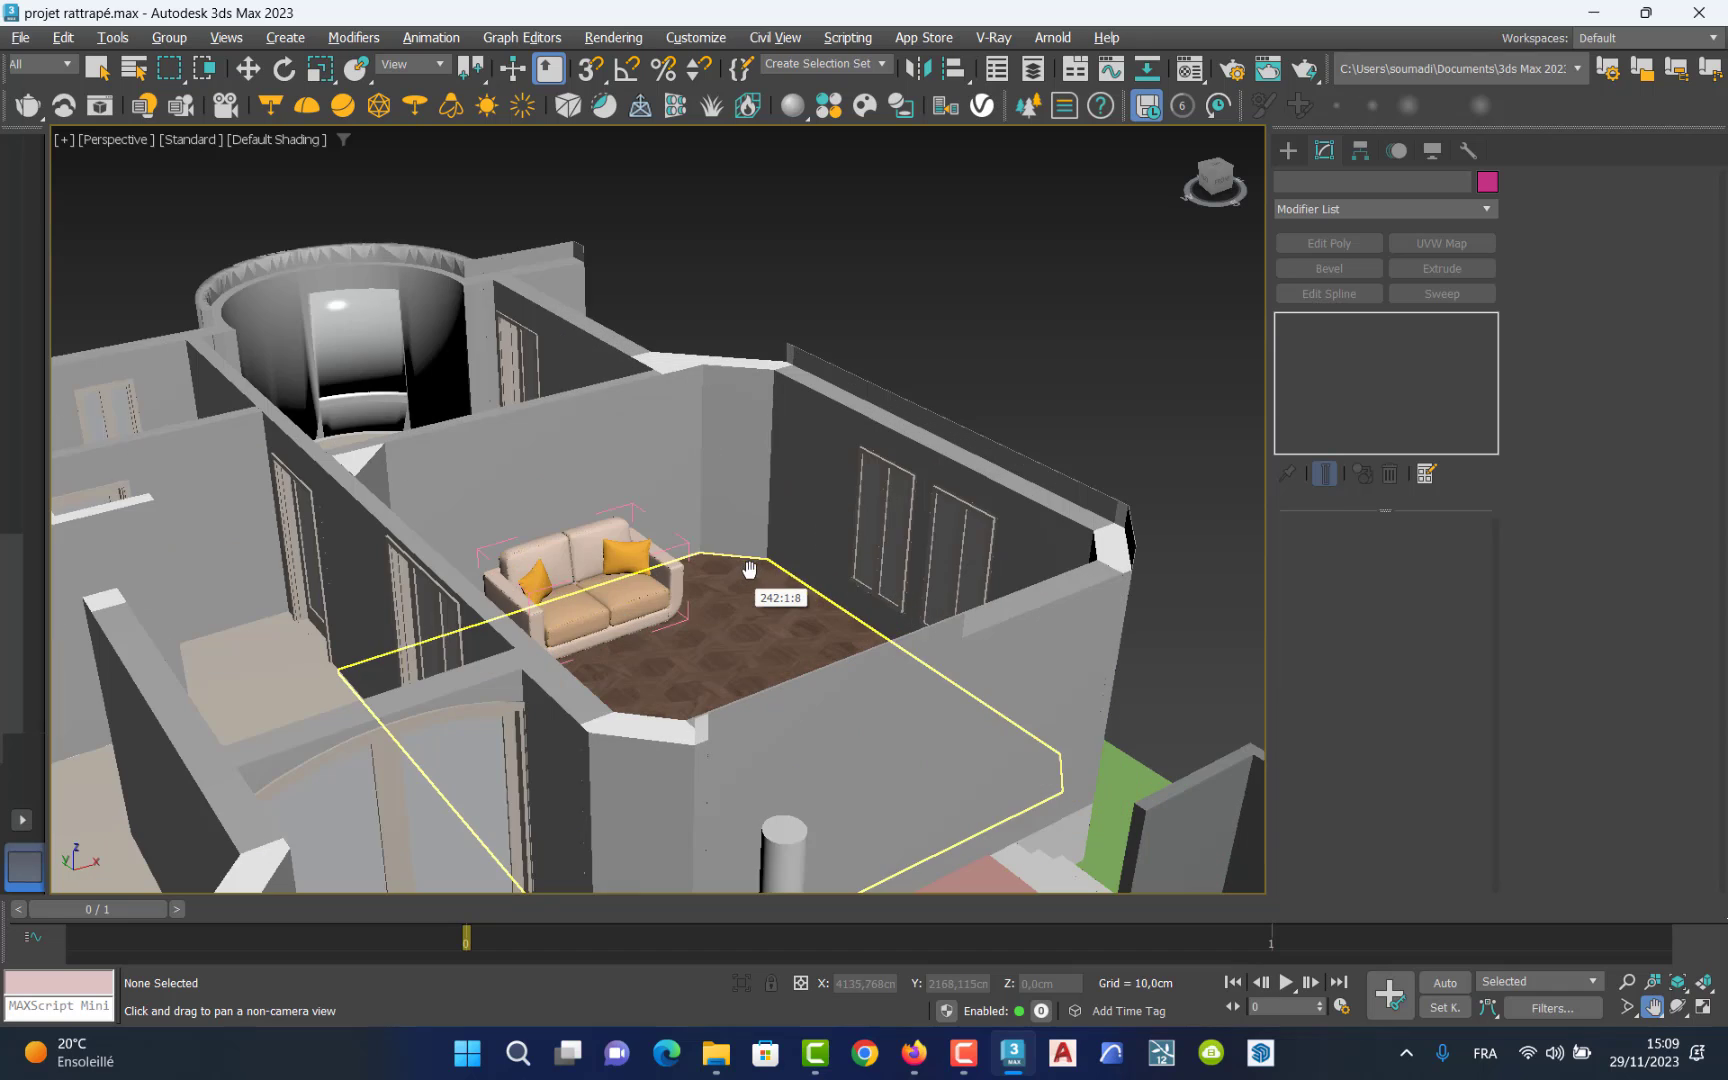
# Select the nine wall pieces enclosing the sofa room and assign Material #5 to them.
pyautogui.click(248, 68)
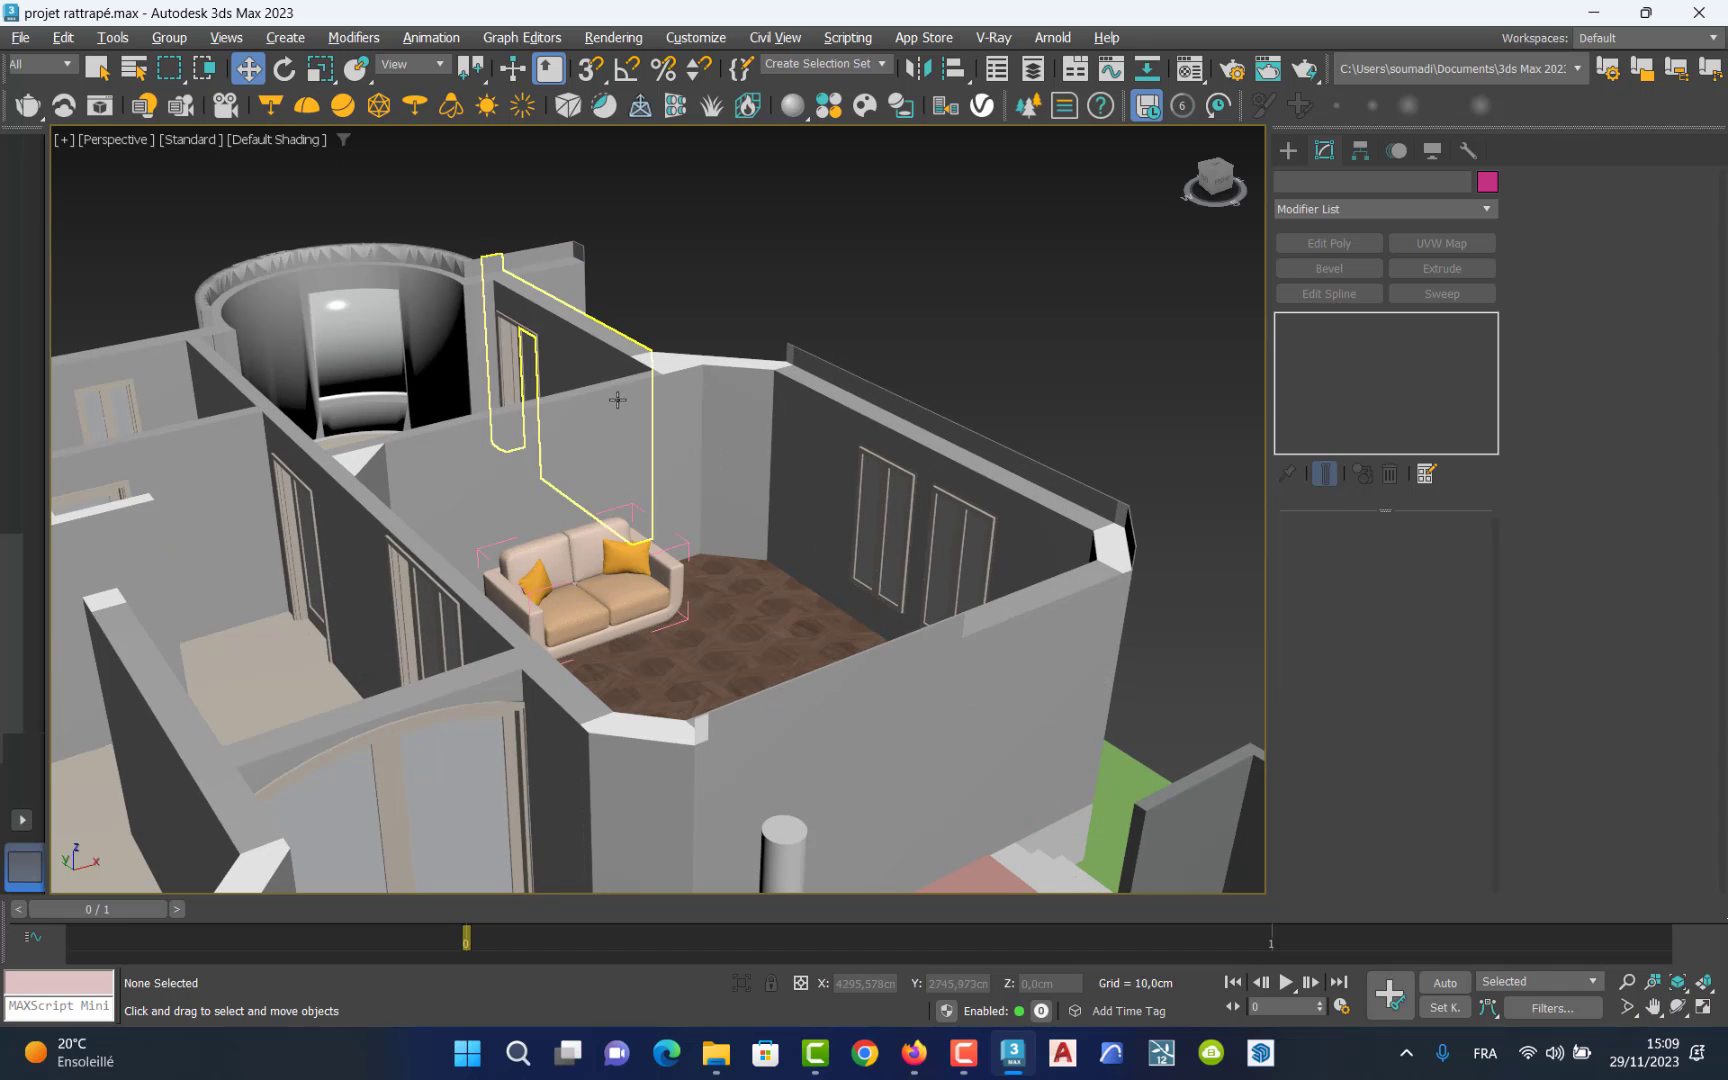
pyautogui.click(641, 433)
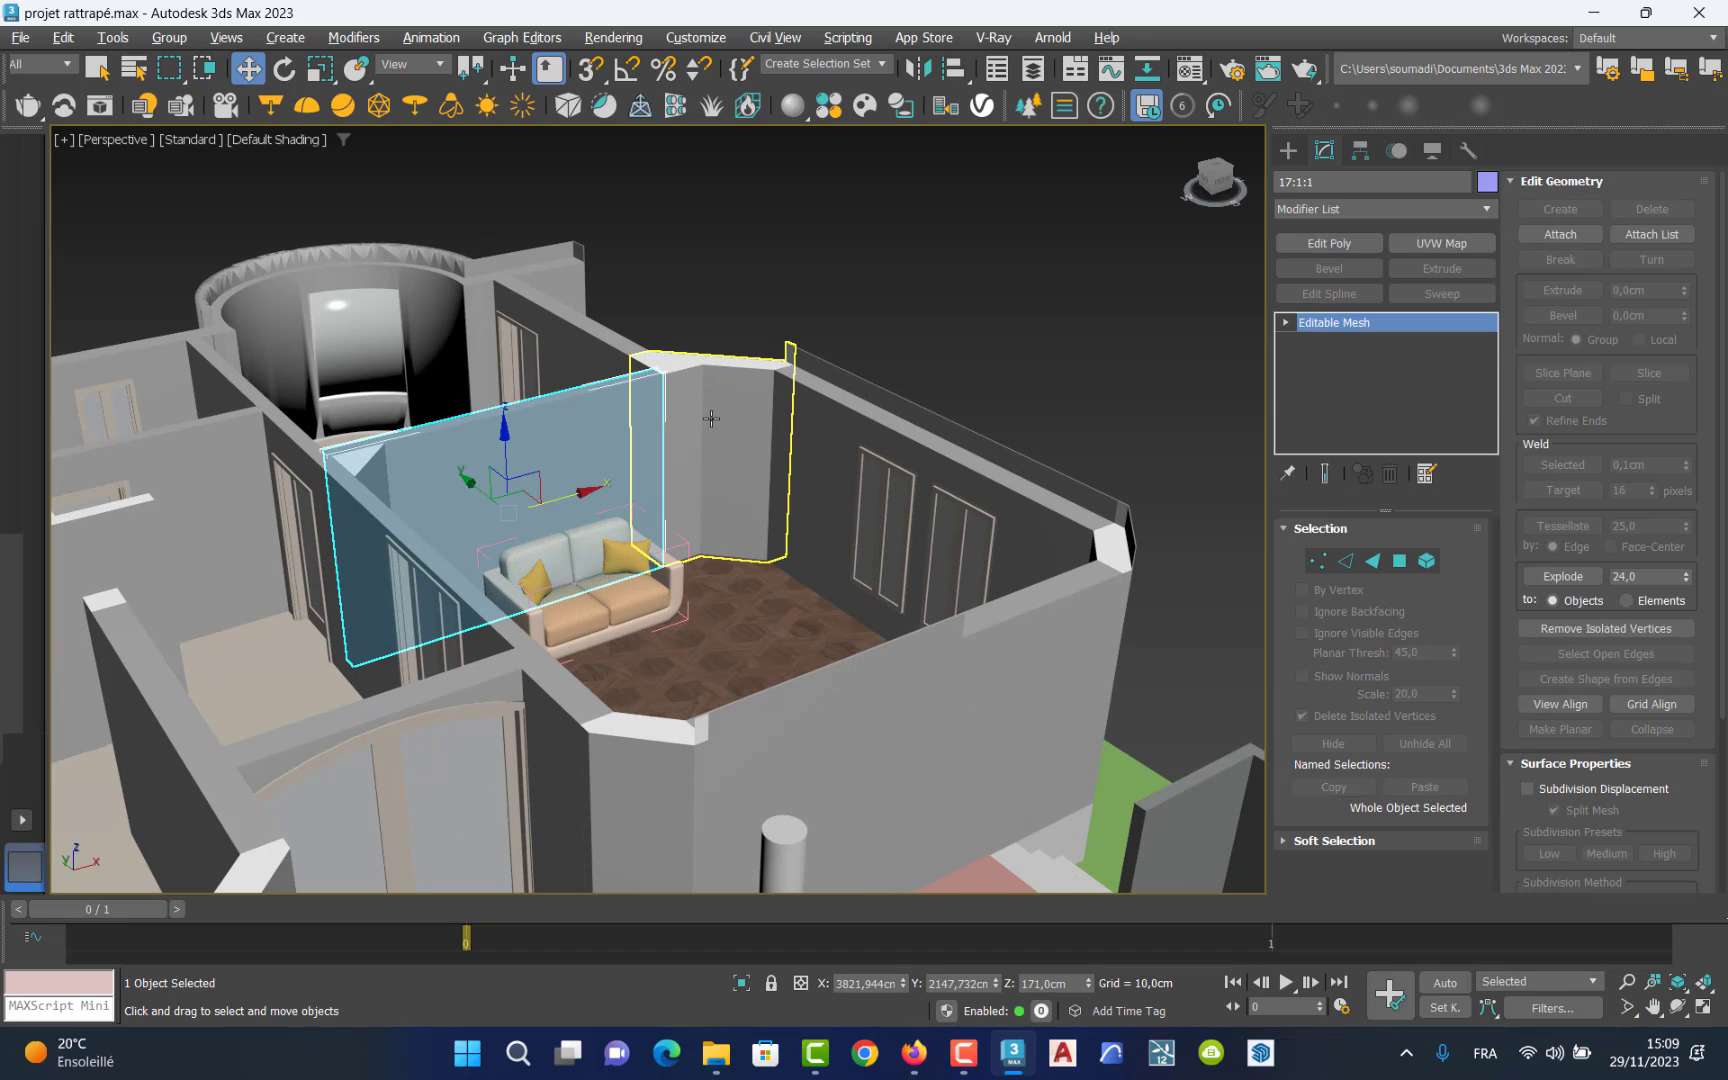
pyautogui.keyDown('ctrl'); pyautogui.click(711, 418); pyautogui.keyUp('ctrl')
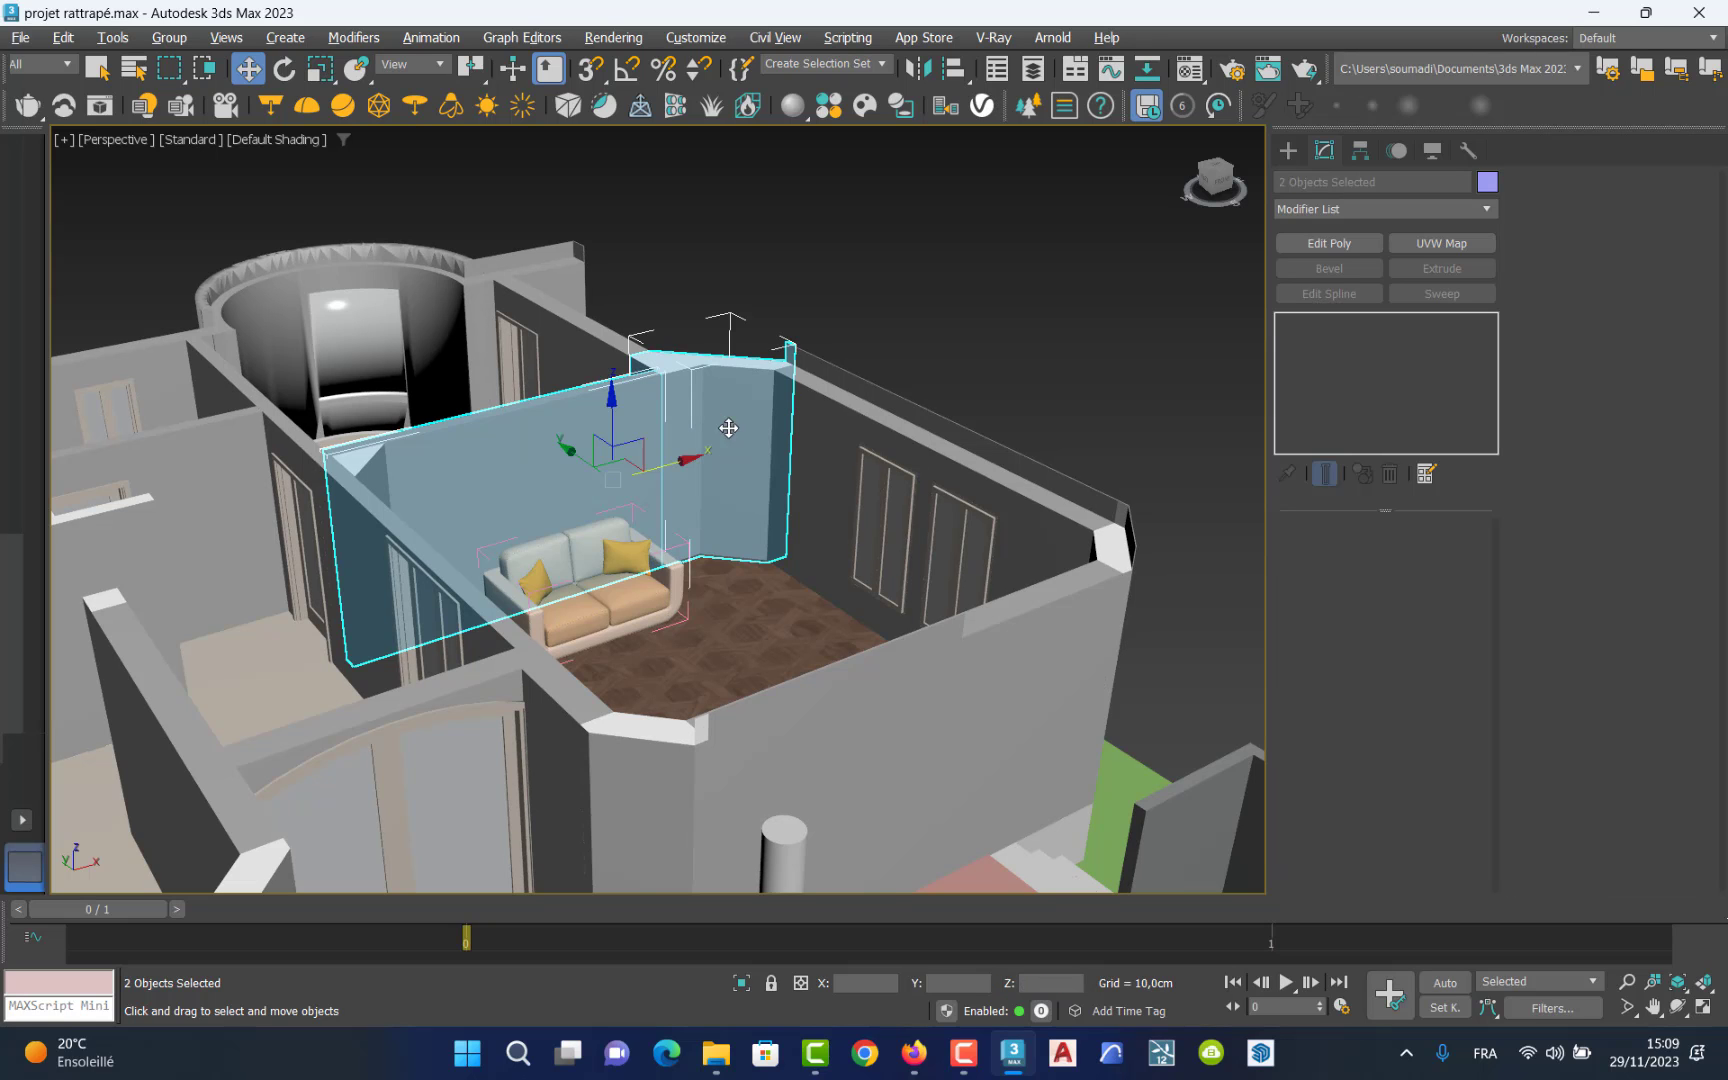
pyautogui.keyDown('ctrl'); pyautogui.click(835, 432); pyautogui.keyUp('ctrl')
pyautogui.keyDown('ctrl'); pyautogui.click(883, 690); pyautogui.keyUp('ctrl')
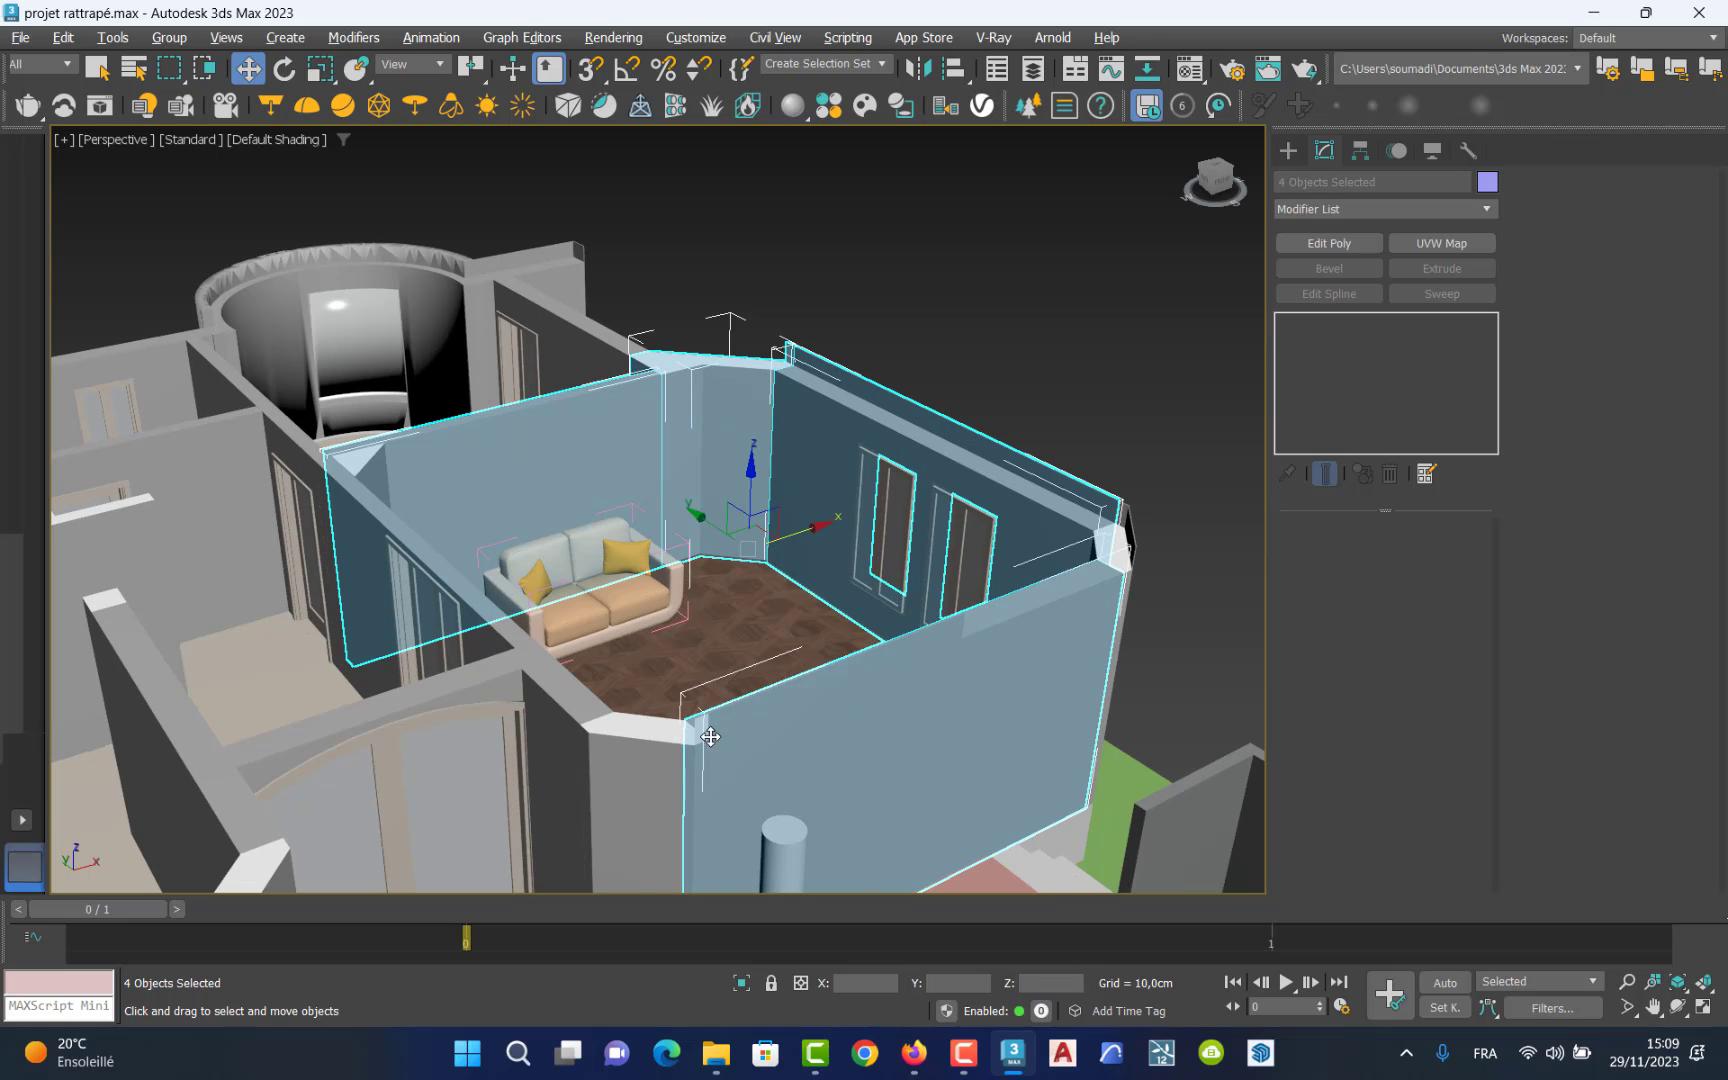
pyautogui.keyDown('ctrl'); pyautogui.click(654, 756); pyautogui.keyUp('ctrl')
pyautogui.keyDown('ctrl'); pyautogui.click(1125, 541); pyautogui.keyUp('ctrl')
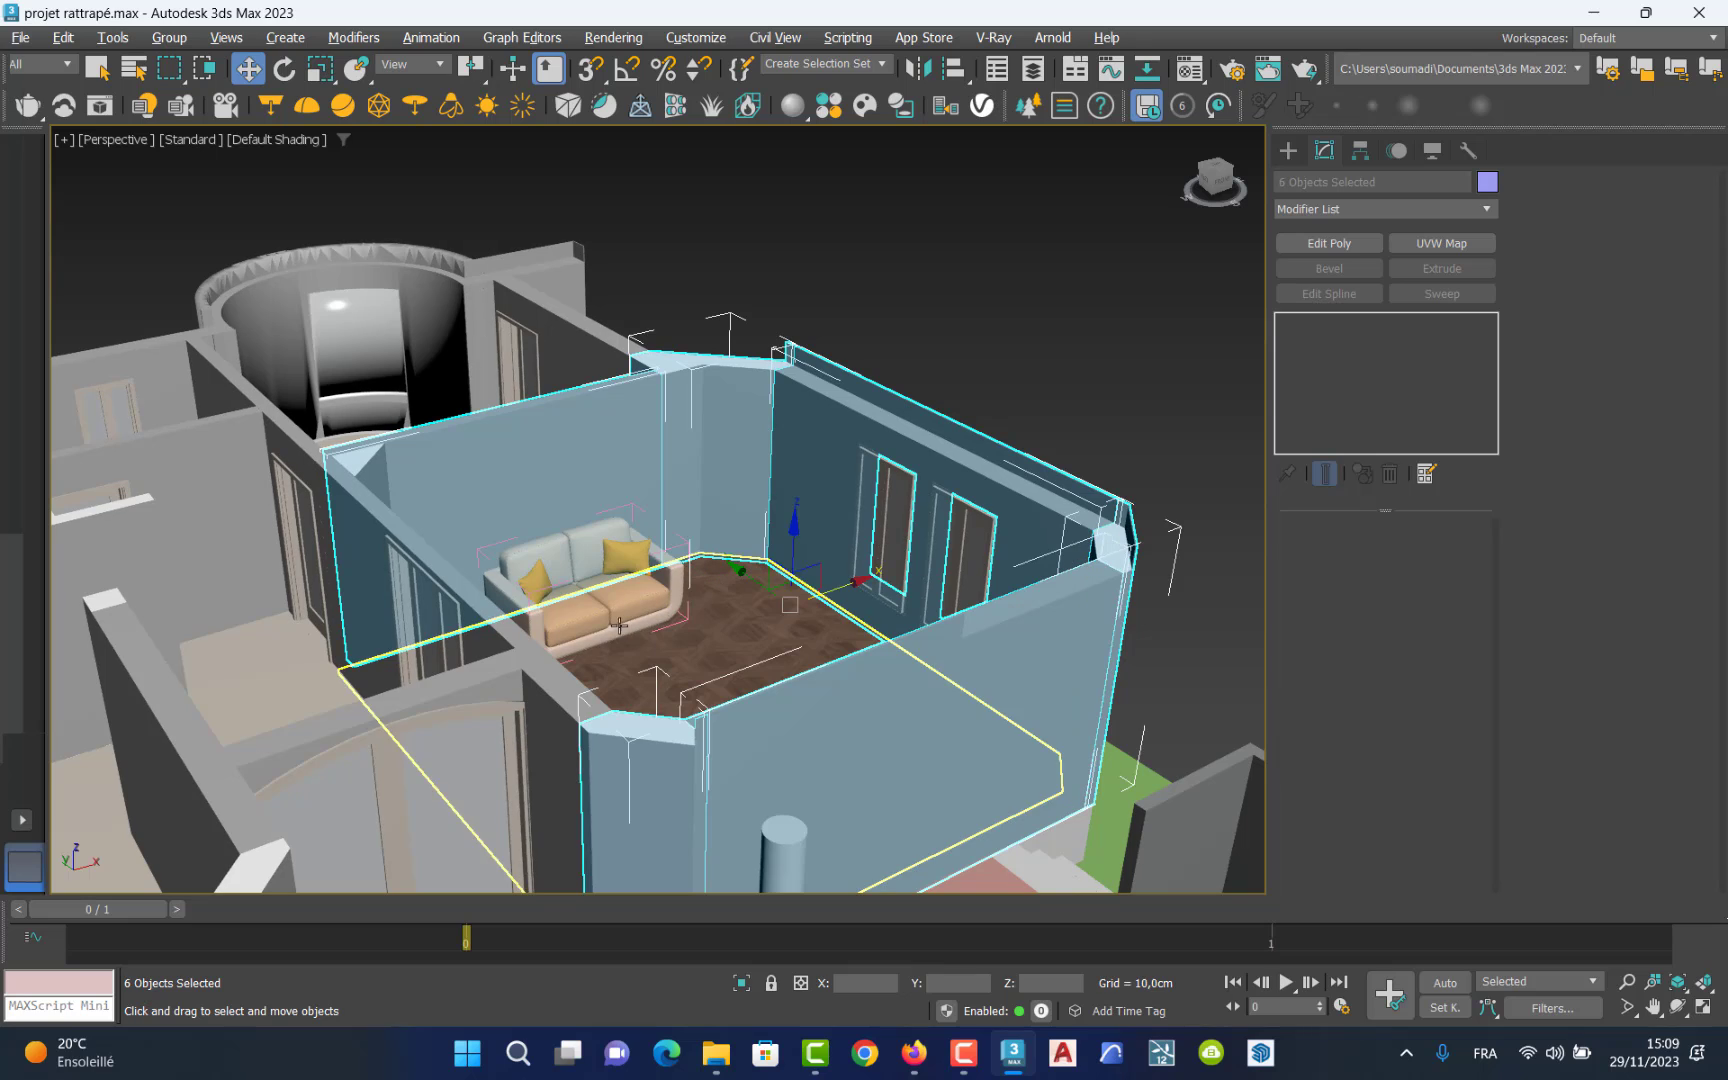
pyautogui.keyDown('ctrl'); pyautogui.click(552, 675); pyautogui.keyUp('ctrl')
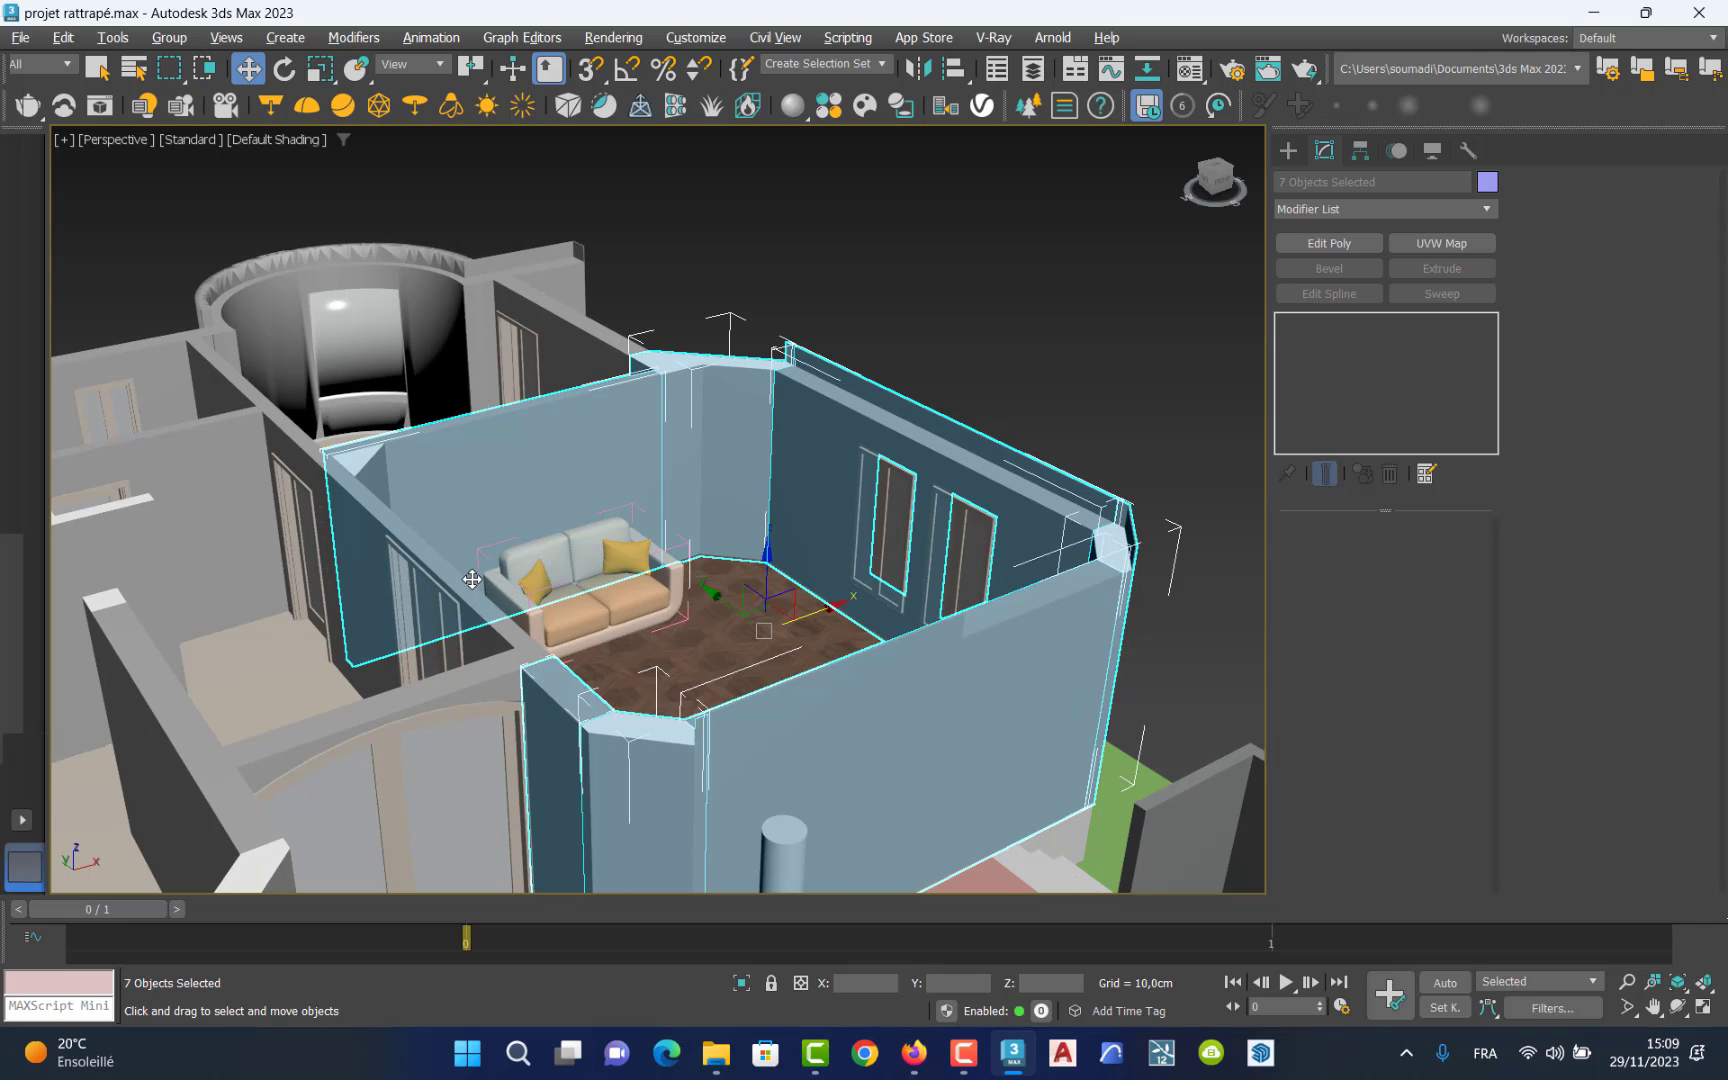
pyautogui.keyDown('ctrl'); pyautogui.click(472, 579); pyautogui.keyUp('ctrl')
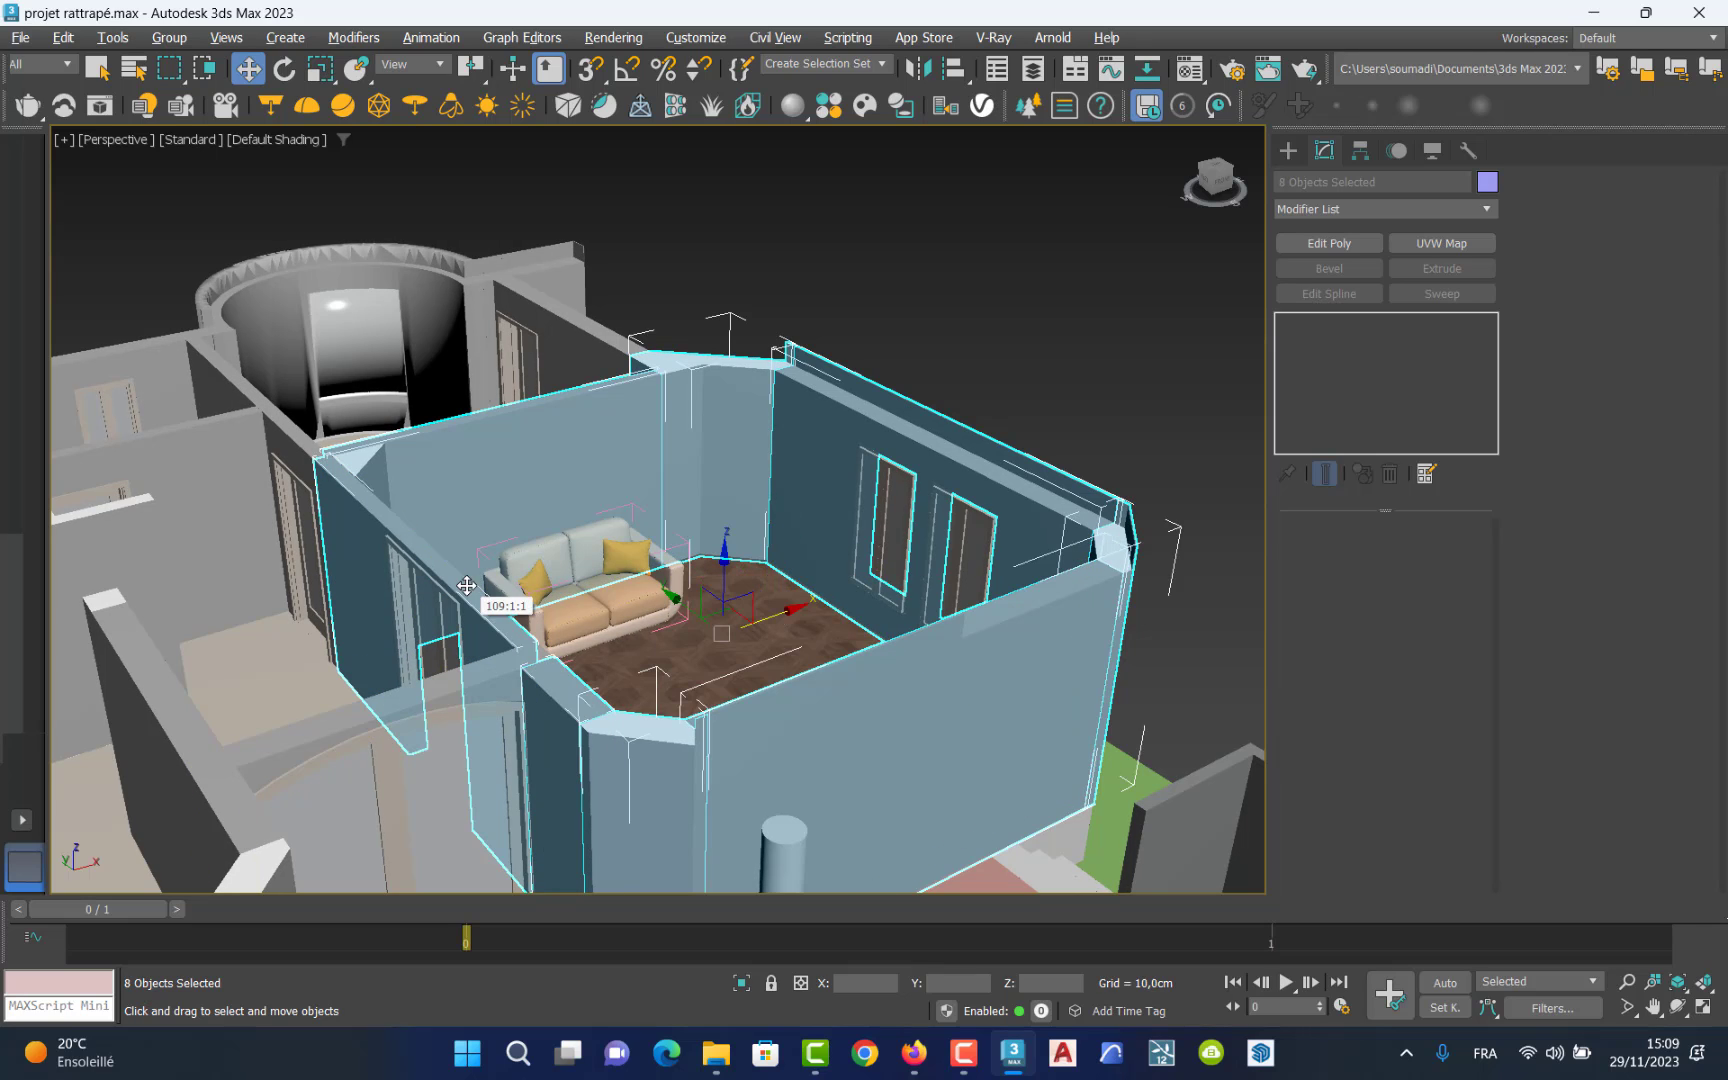
pyautogui.keyDown('ctrl'); pyautogui.click(352, 467); pyautogui.keyUp('ctrl')
pyautogui.press('m')
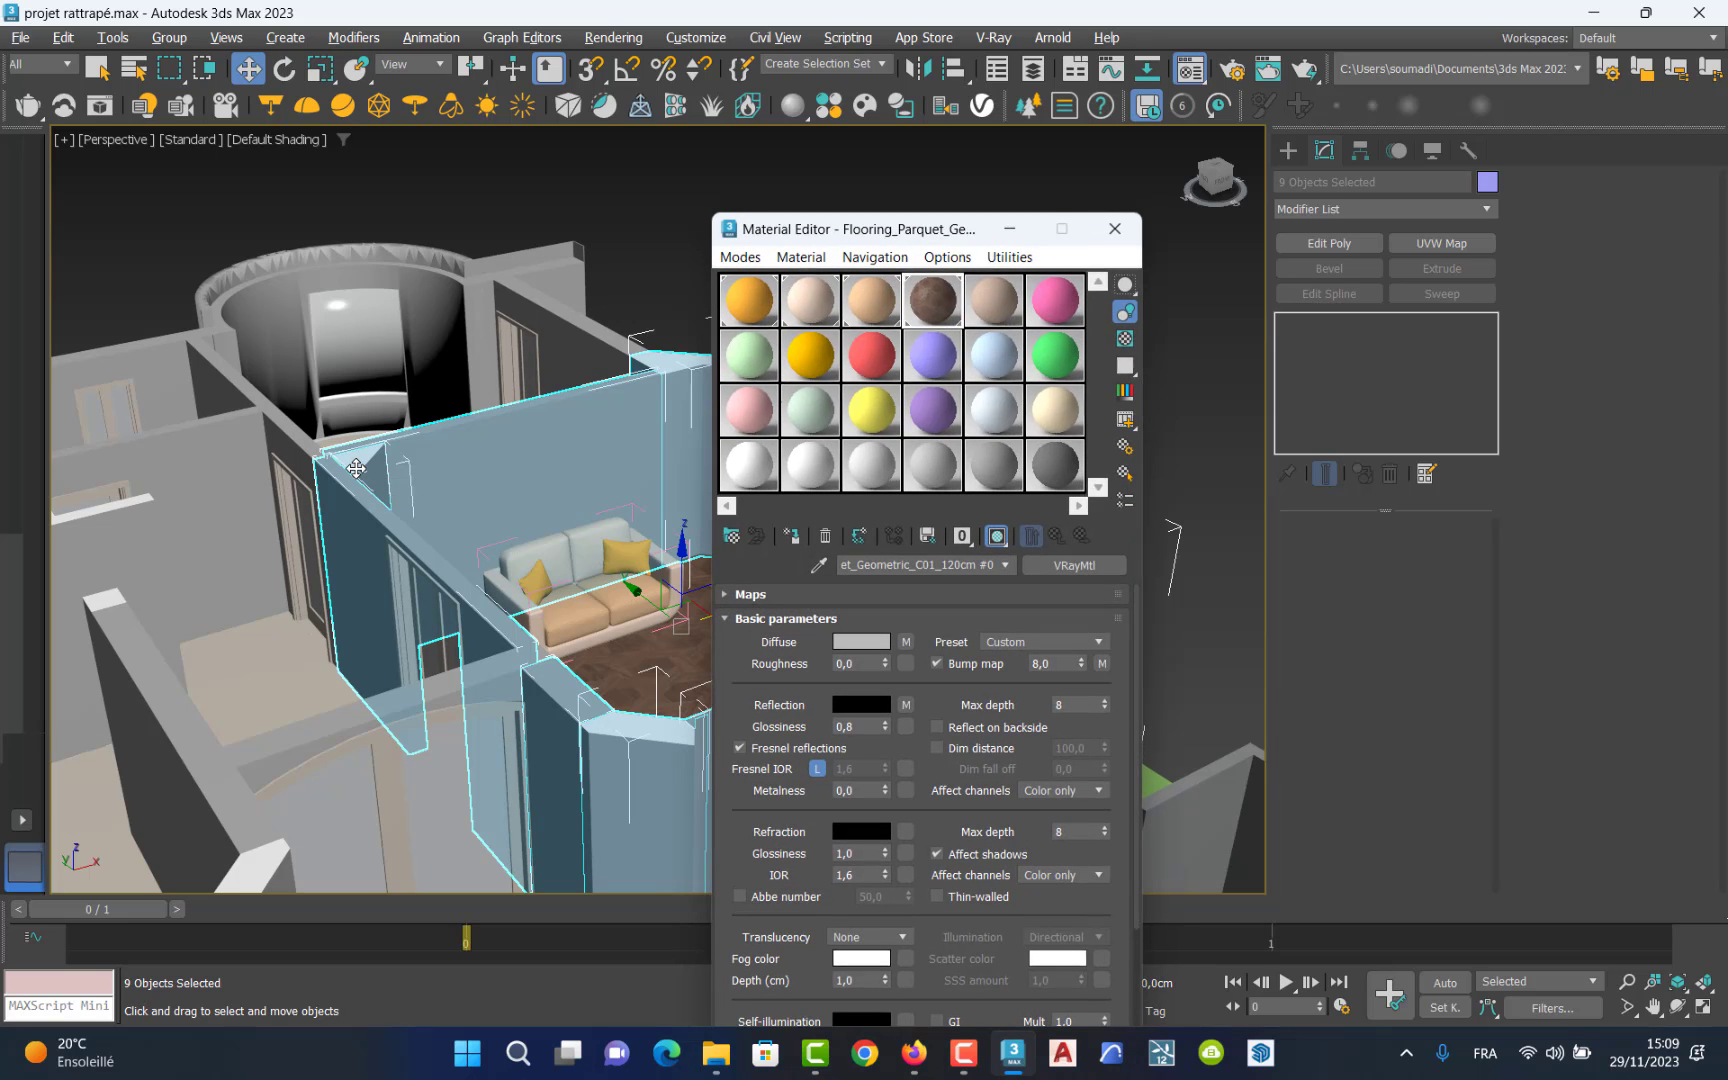
pyautogui.click(995, 311)
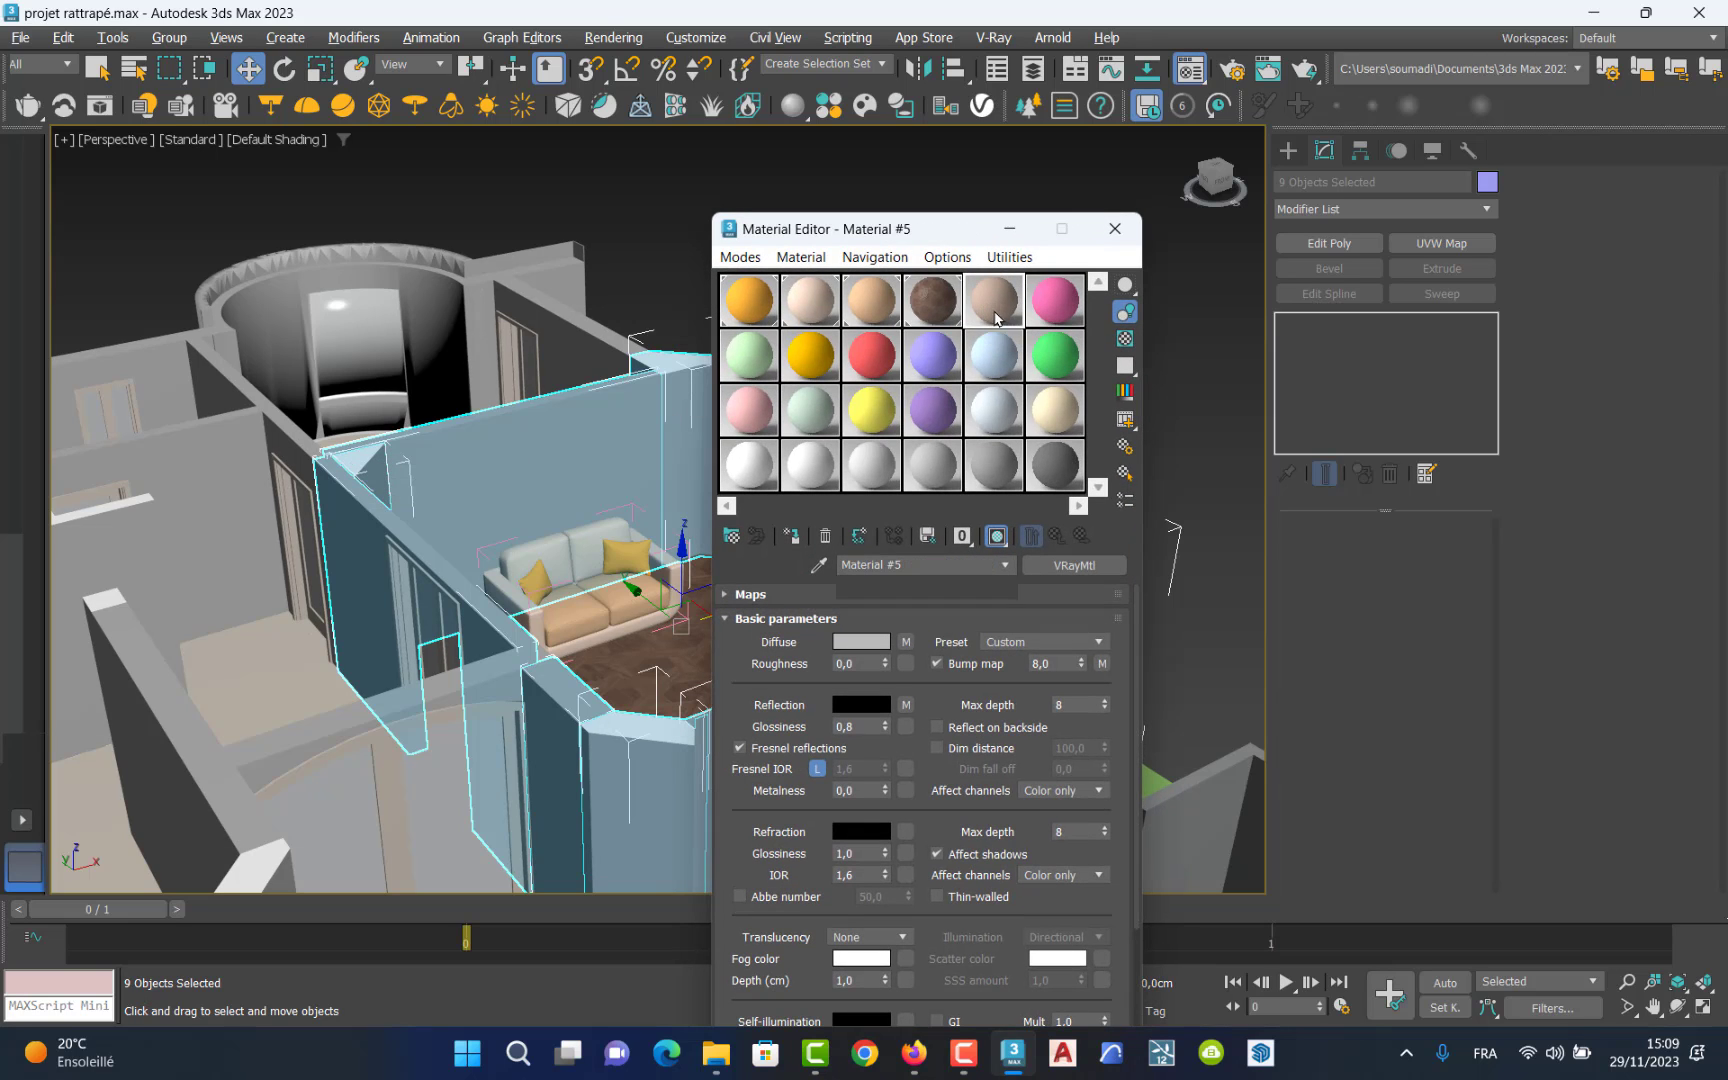
pyautogui.click(790, 541)
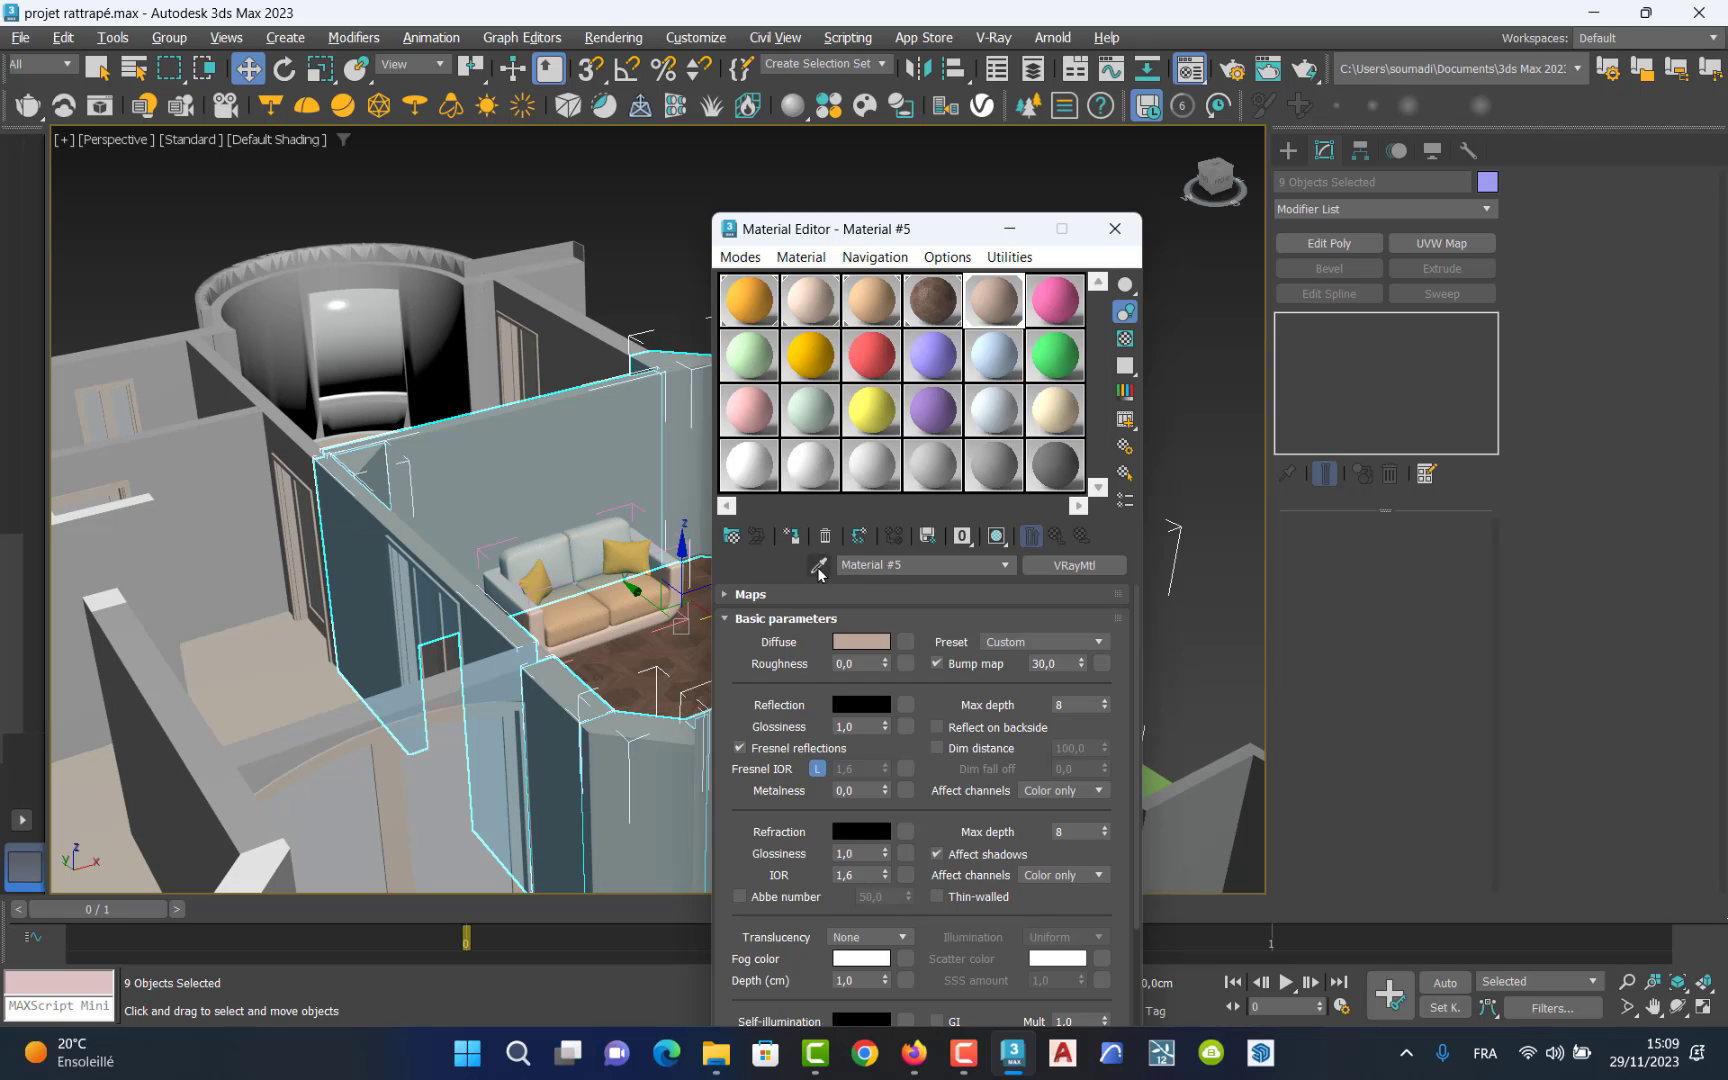
# Set the diffuse color of Material #5 to pure white (255, 255, 255) and close the Material Editor.
pyautogui.click(855, 642)
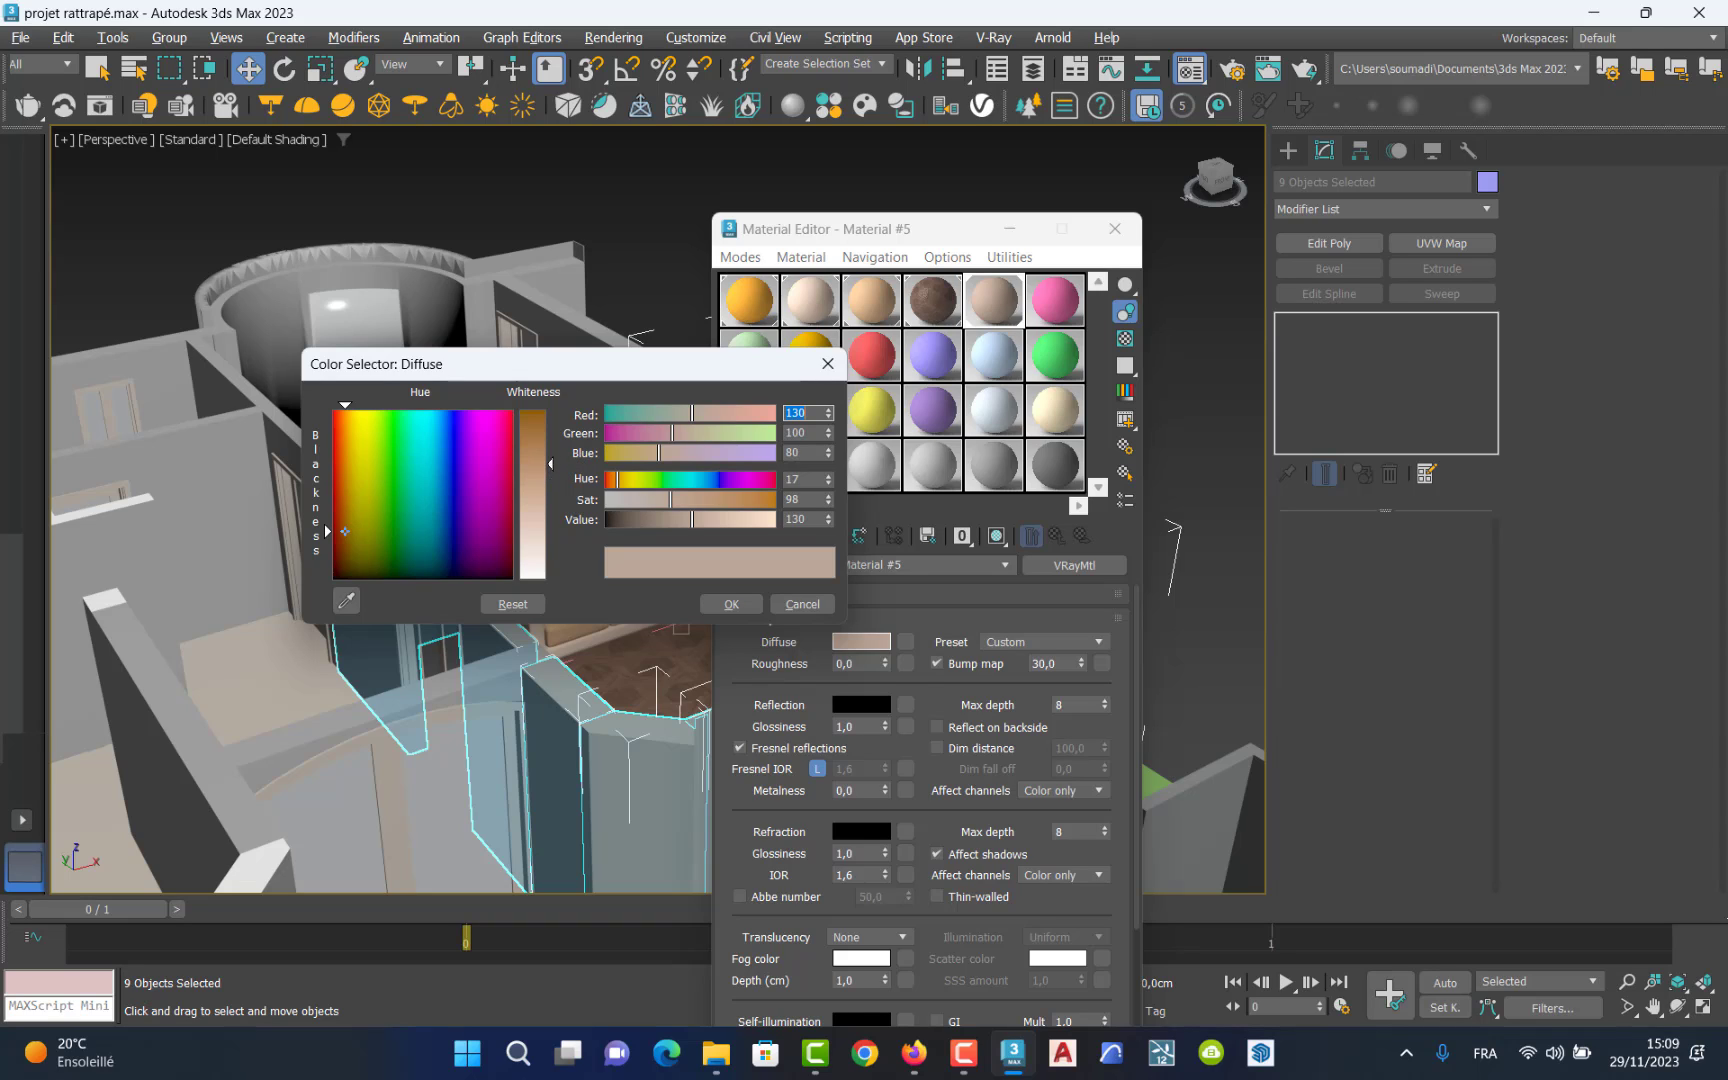
pyautogui.moveTo(532, 465); pyautogui.dragTo(580, 598)
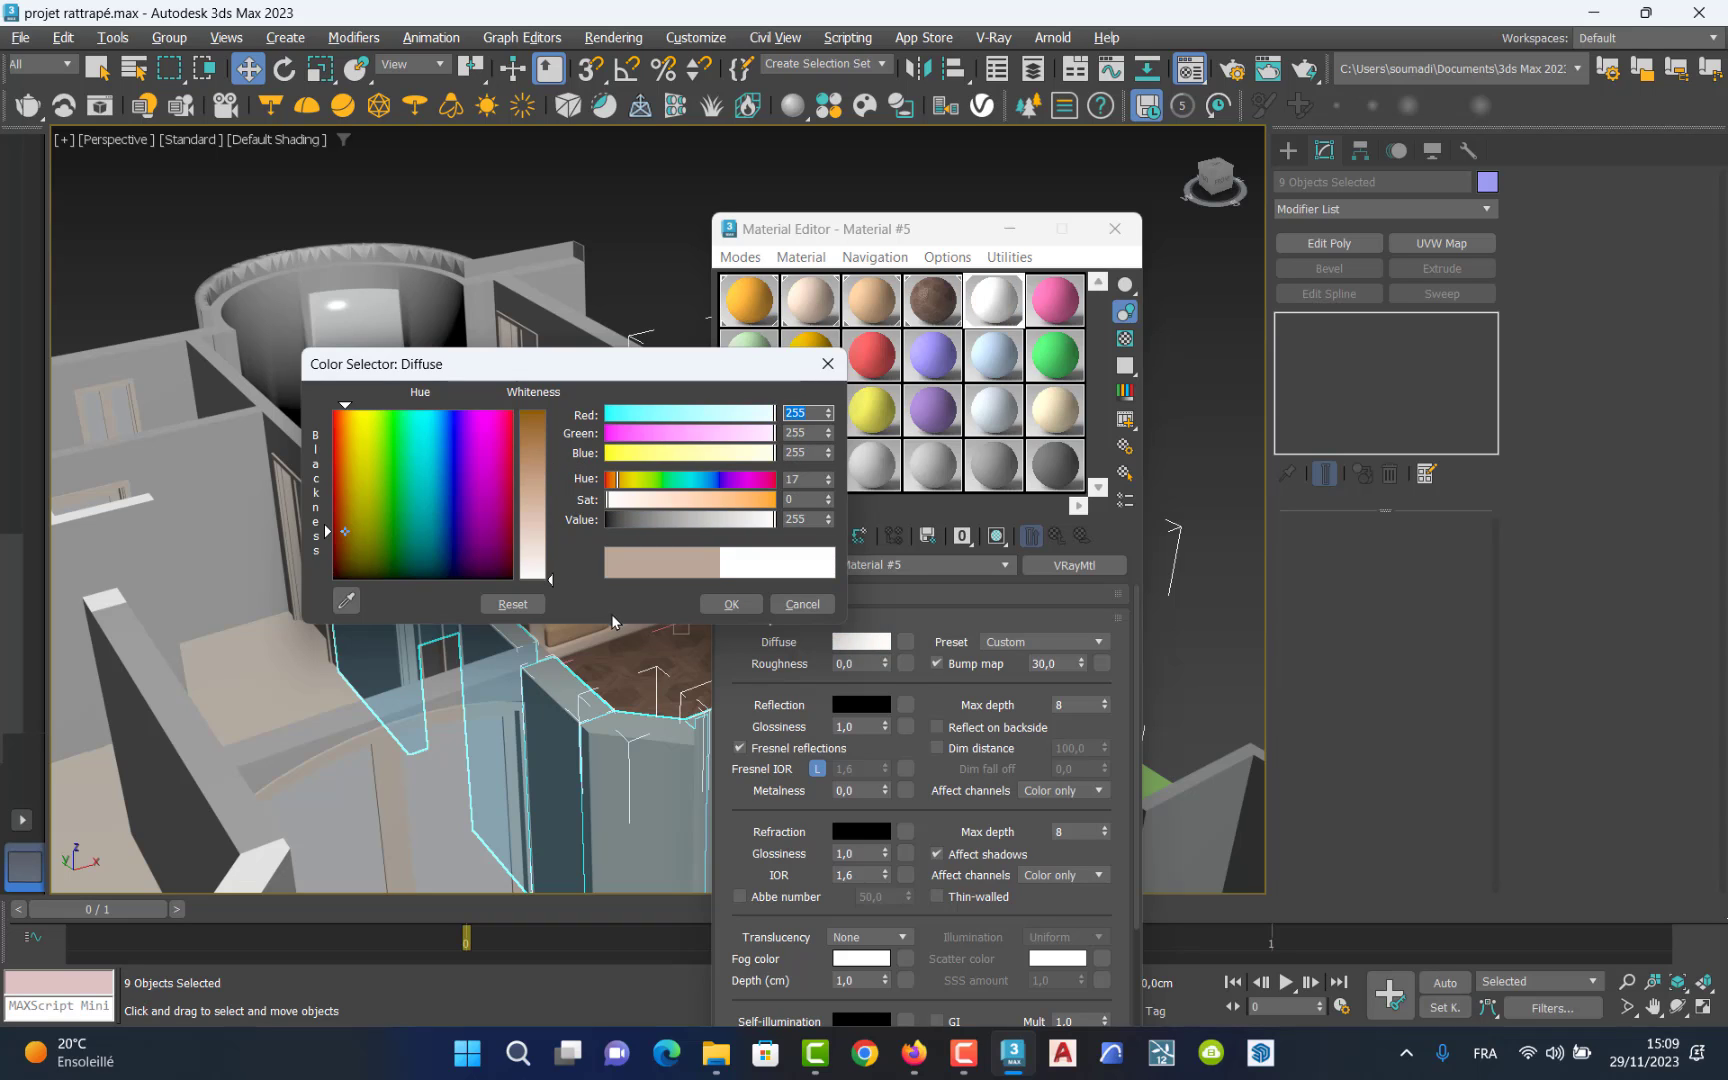
pyautogui.click(732, 604)
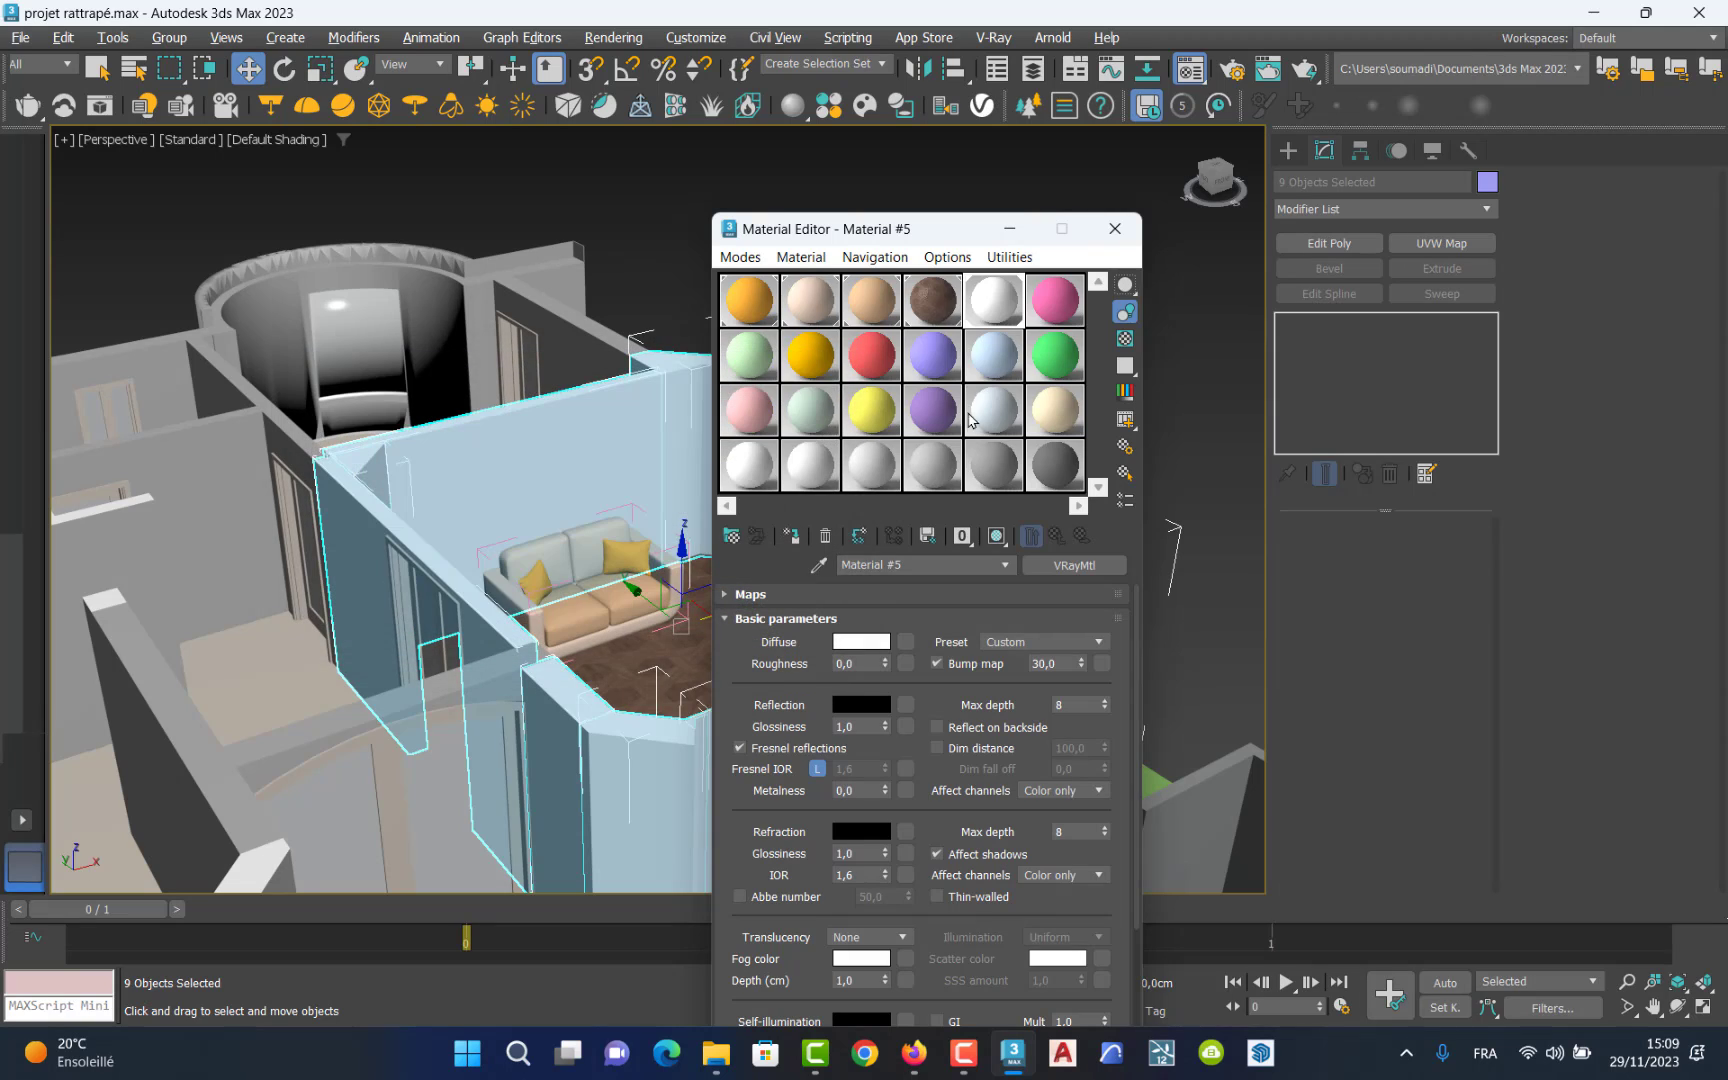
pyautogui.click(1116, 230)
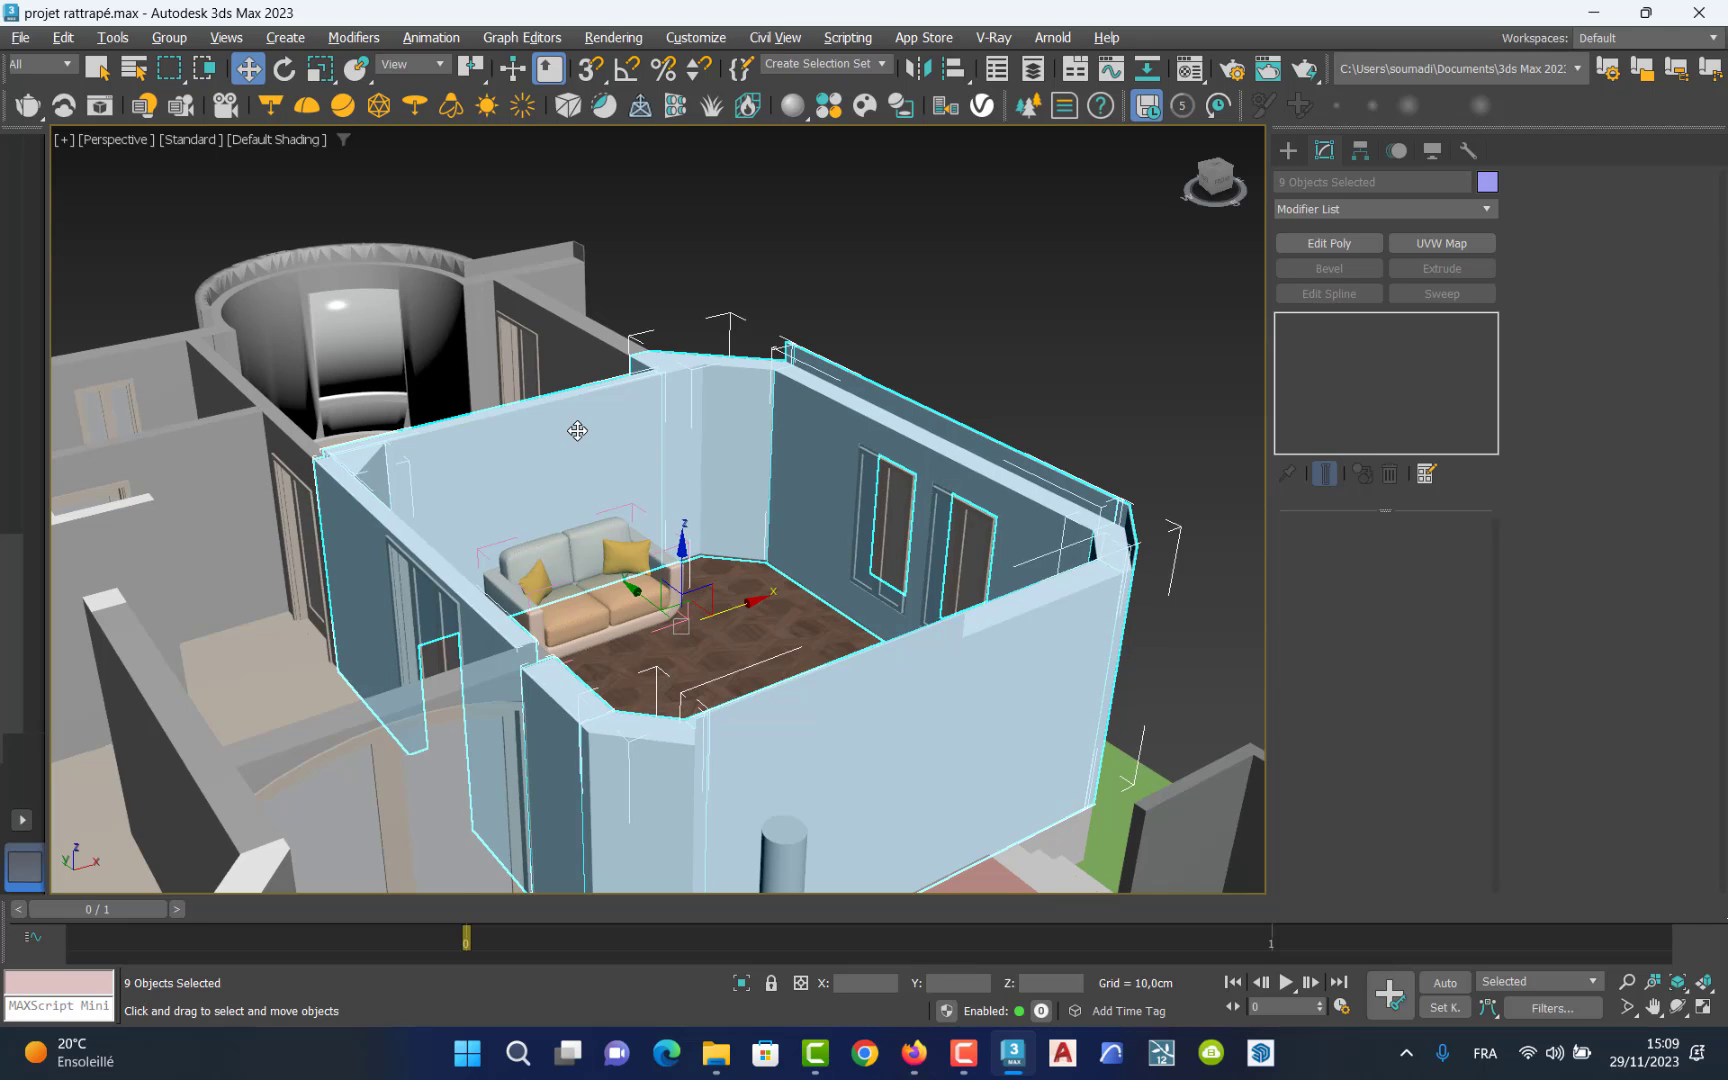
# Clear the wall selection and isolate the single wall behind the sofa.
pyautogui.scroll(4, 585, 430)
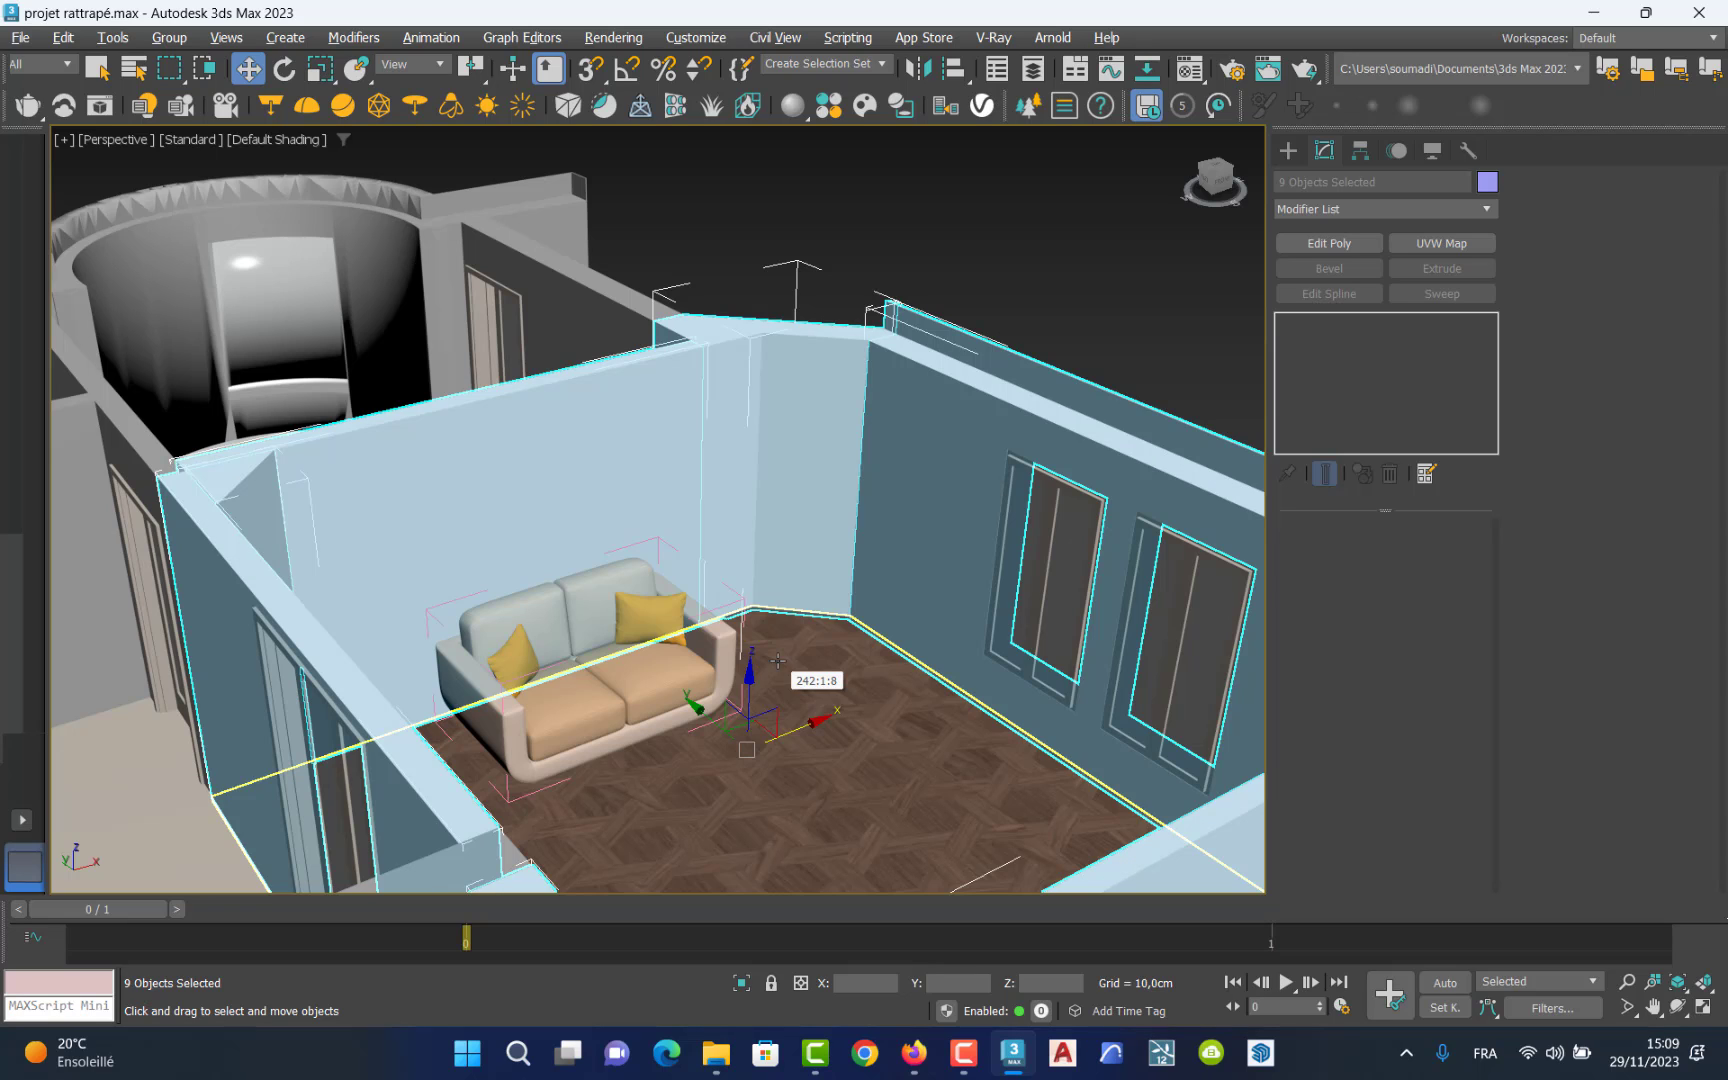
pyautogui.click(860, 208)
pyautogui.click(583, 441)
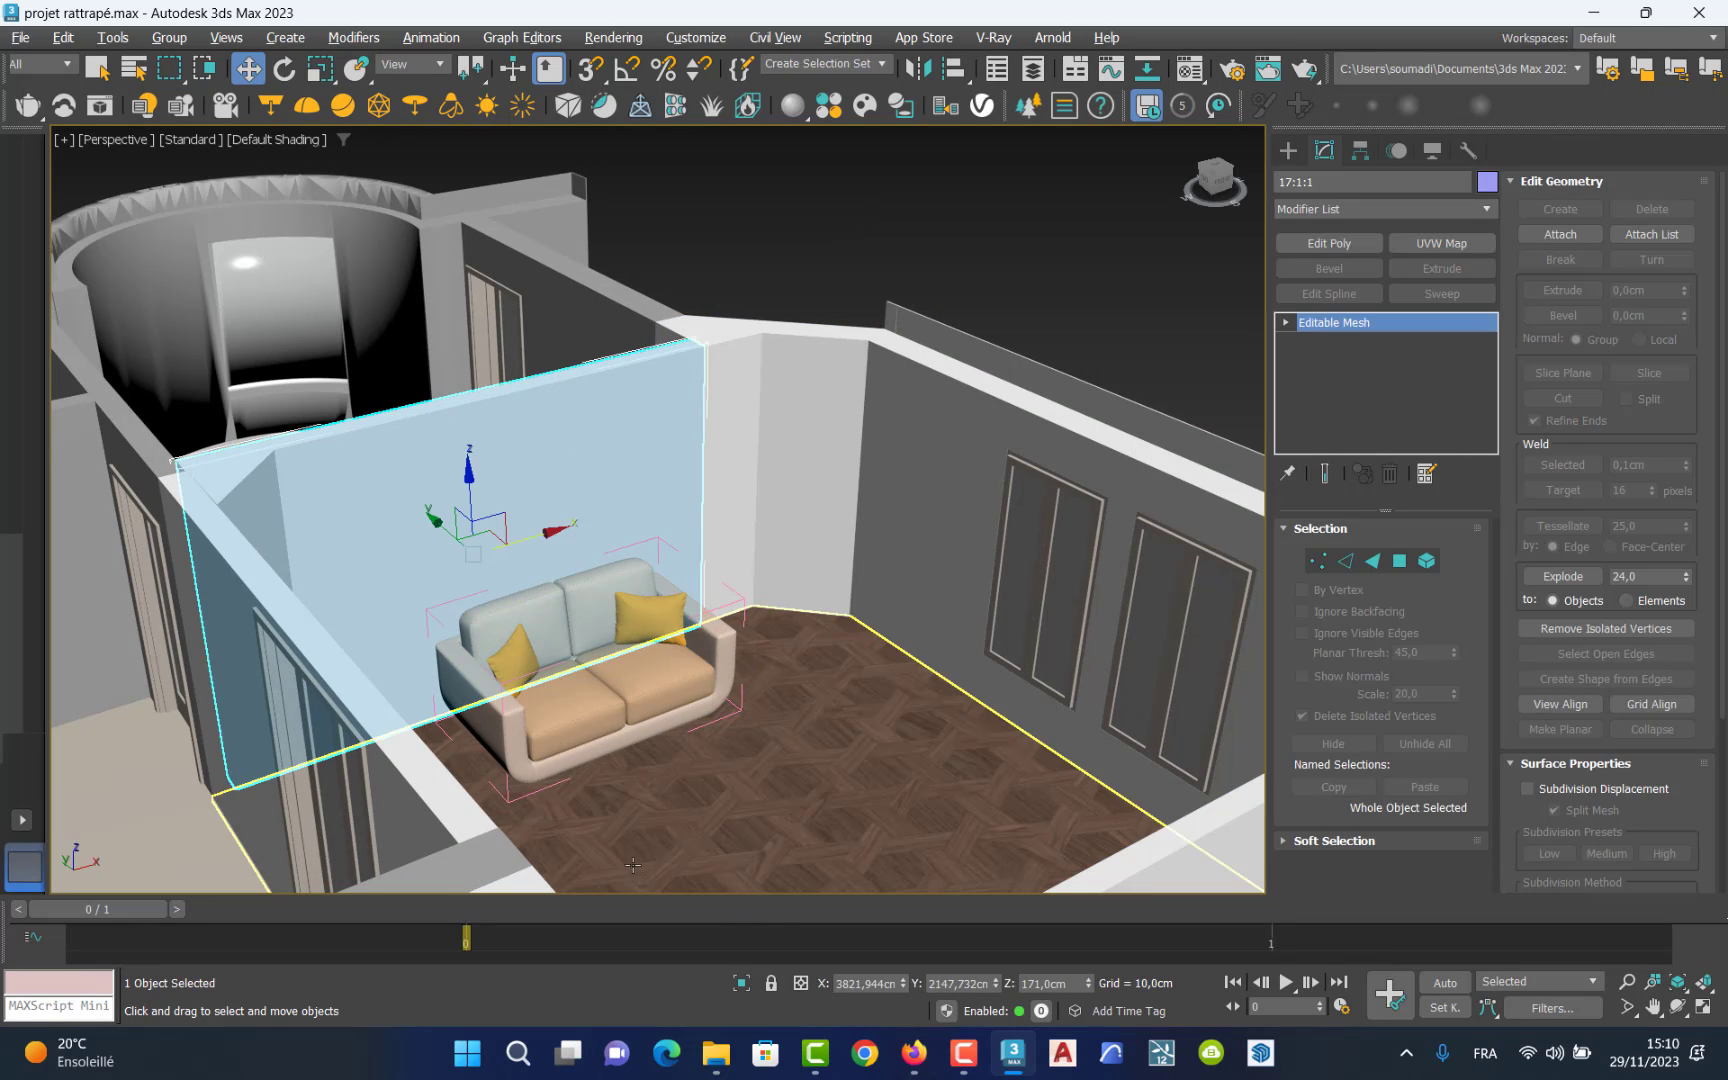
pyautogui.click(741, 983)
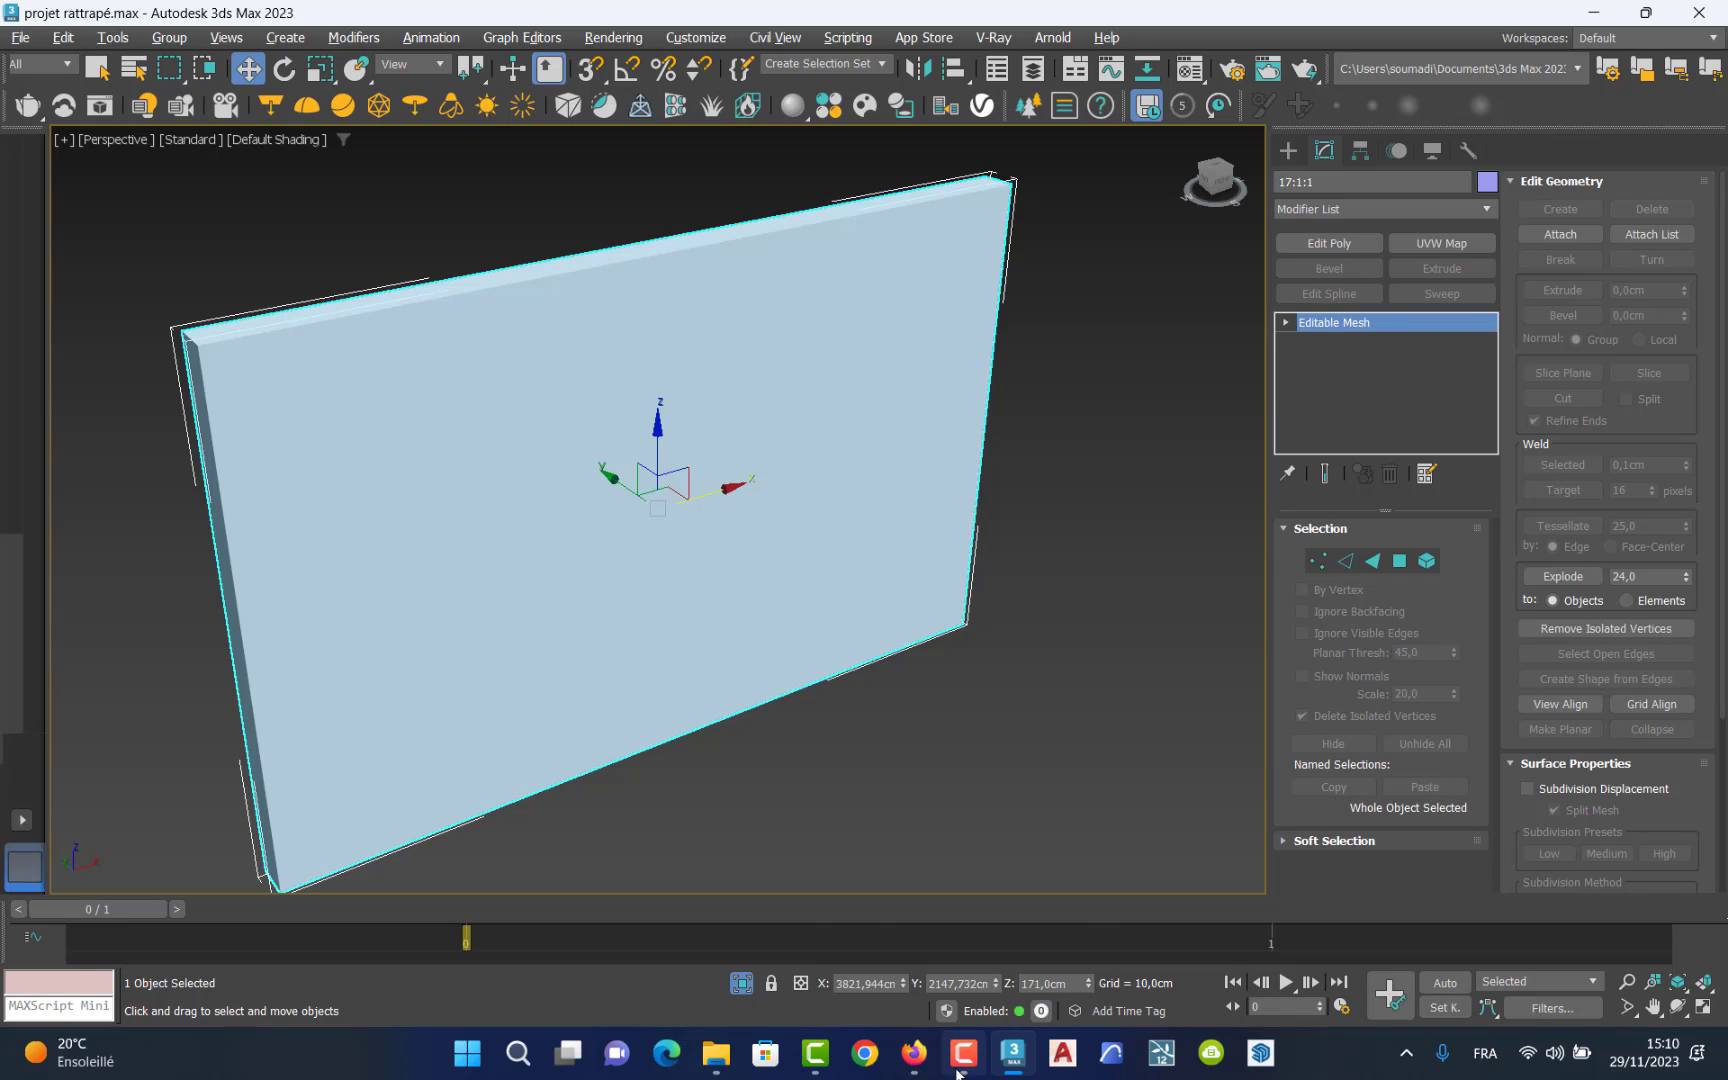
# Switch to Firefox and run a Google image search for "floral" in a new tab.
pyautogui.click(921, 1066)
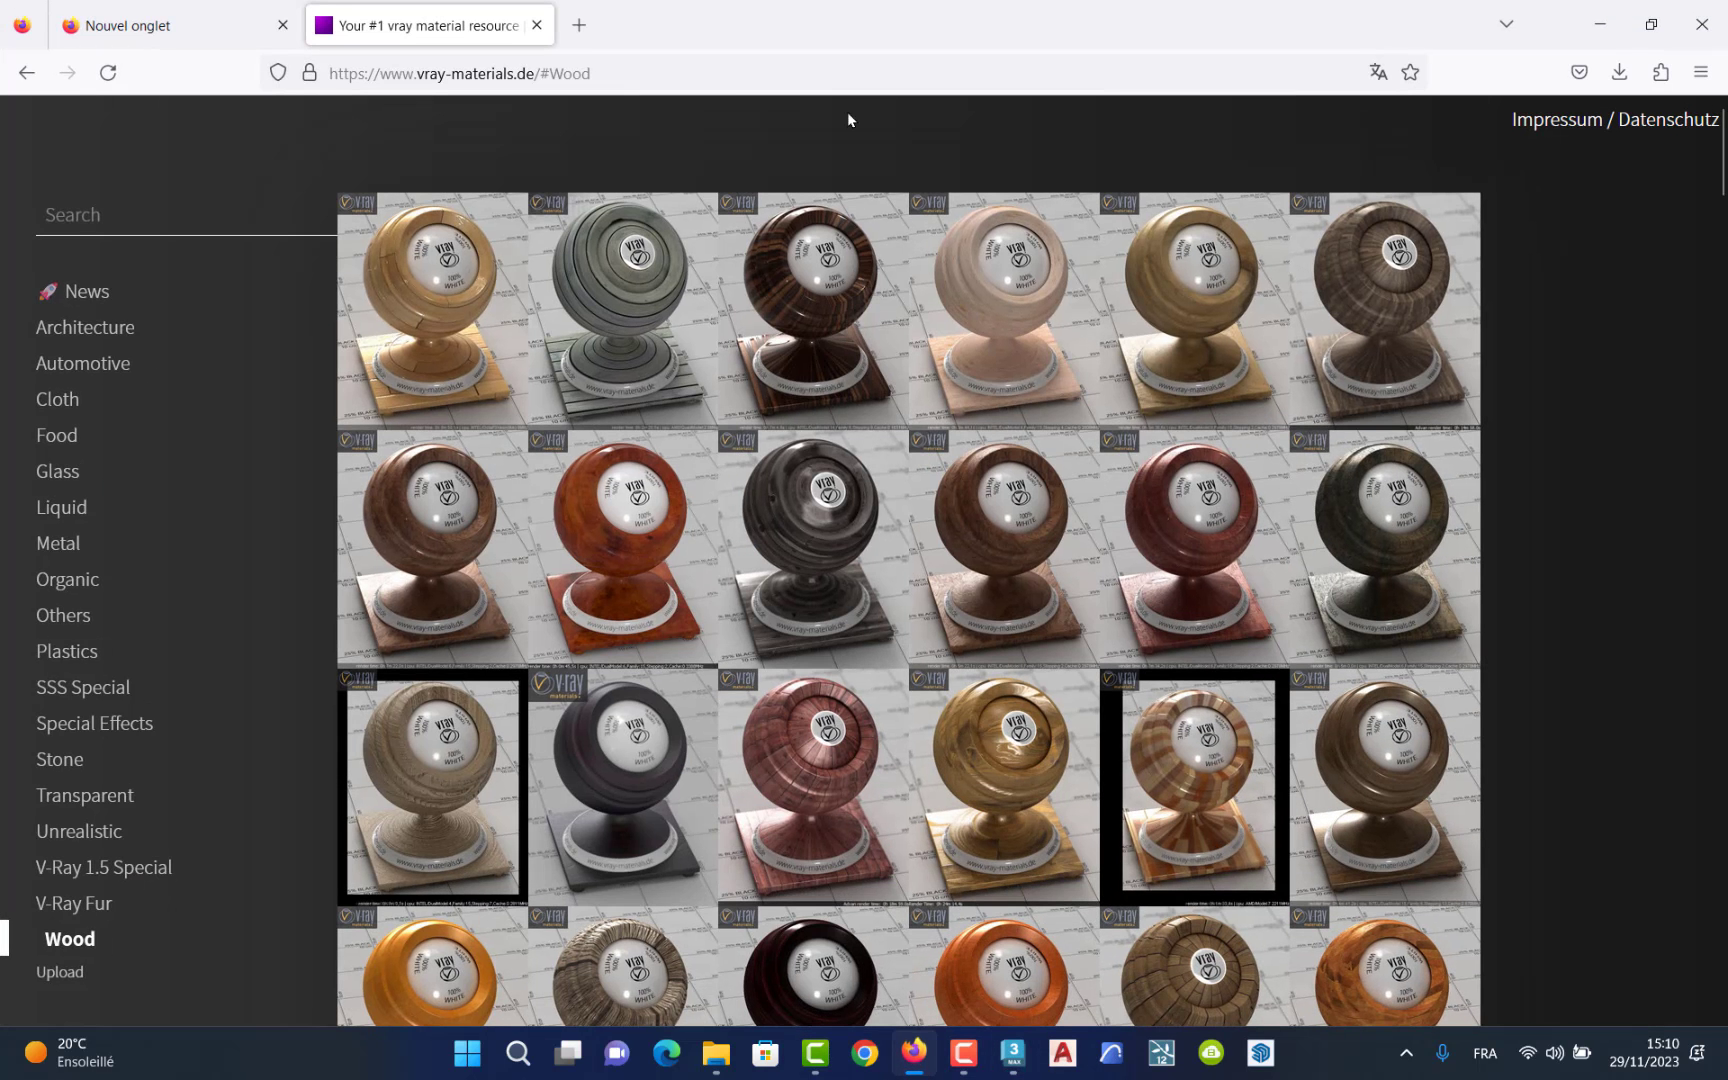
pyautogui.click(576, 24)
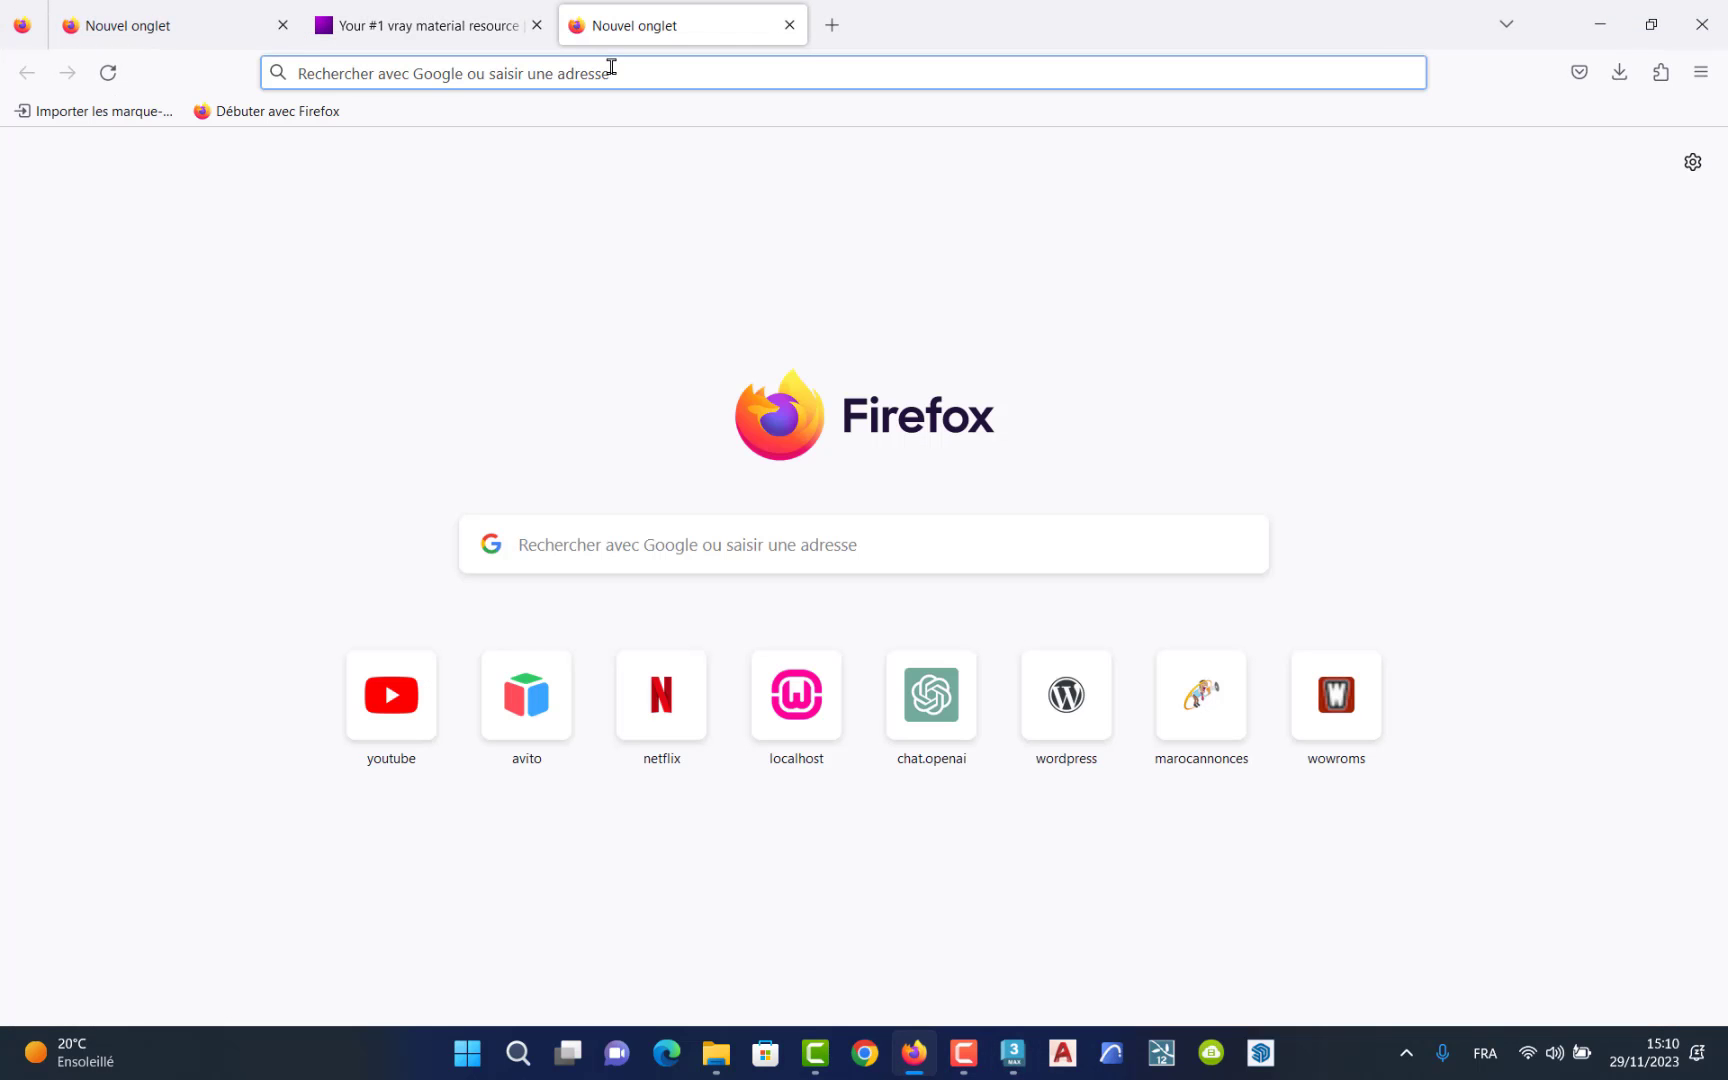
pyautogui.click(607, 70)
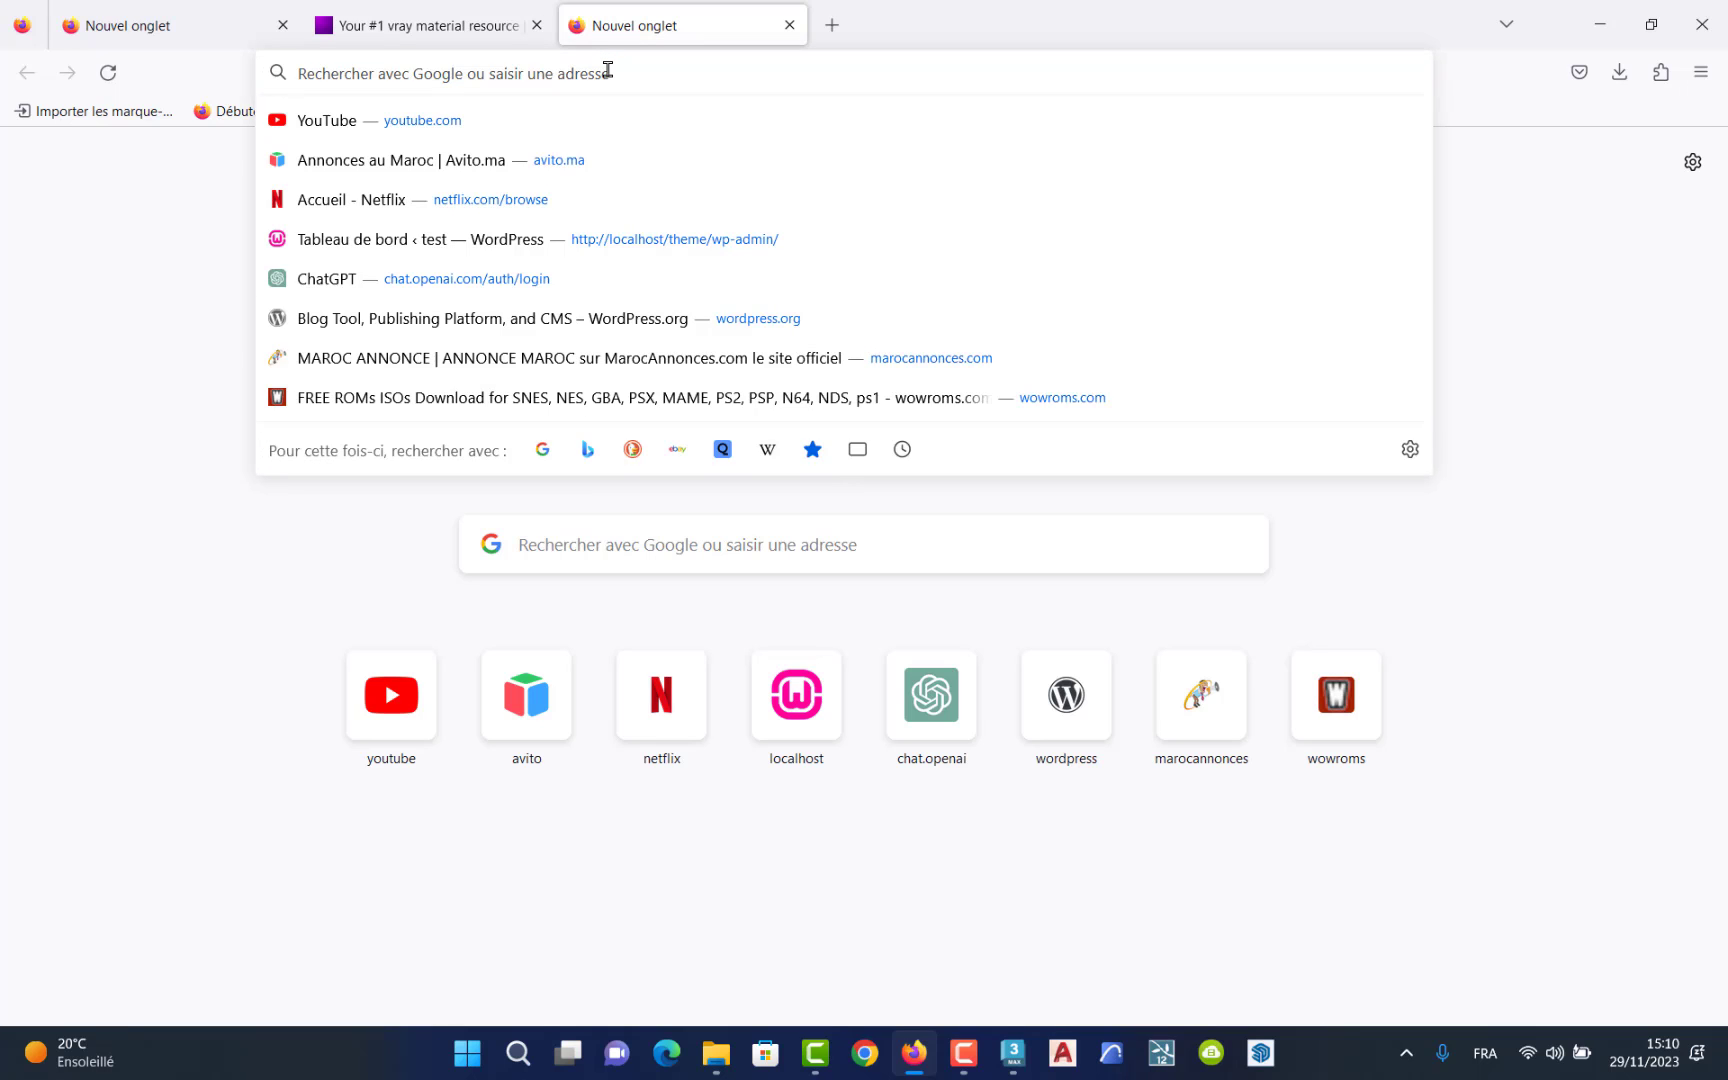
pyautogui.write('floral')
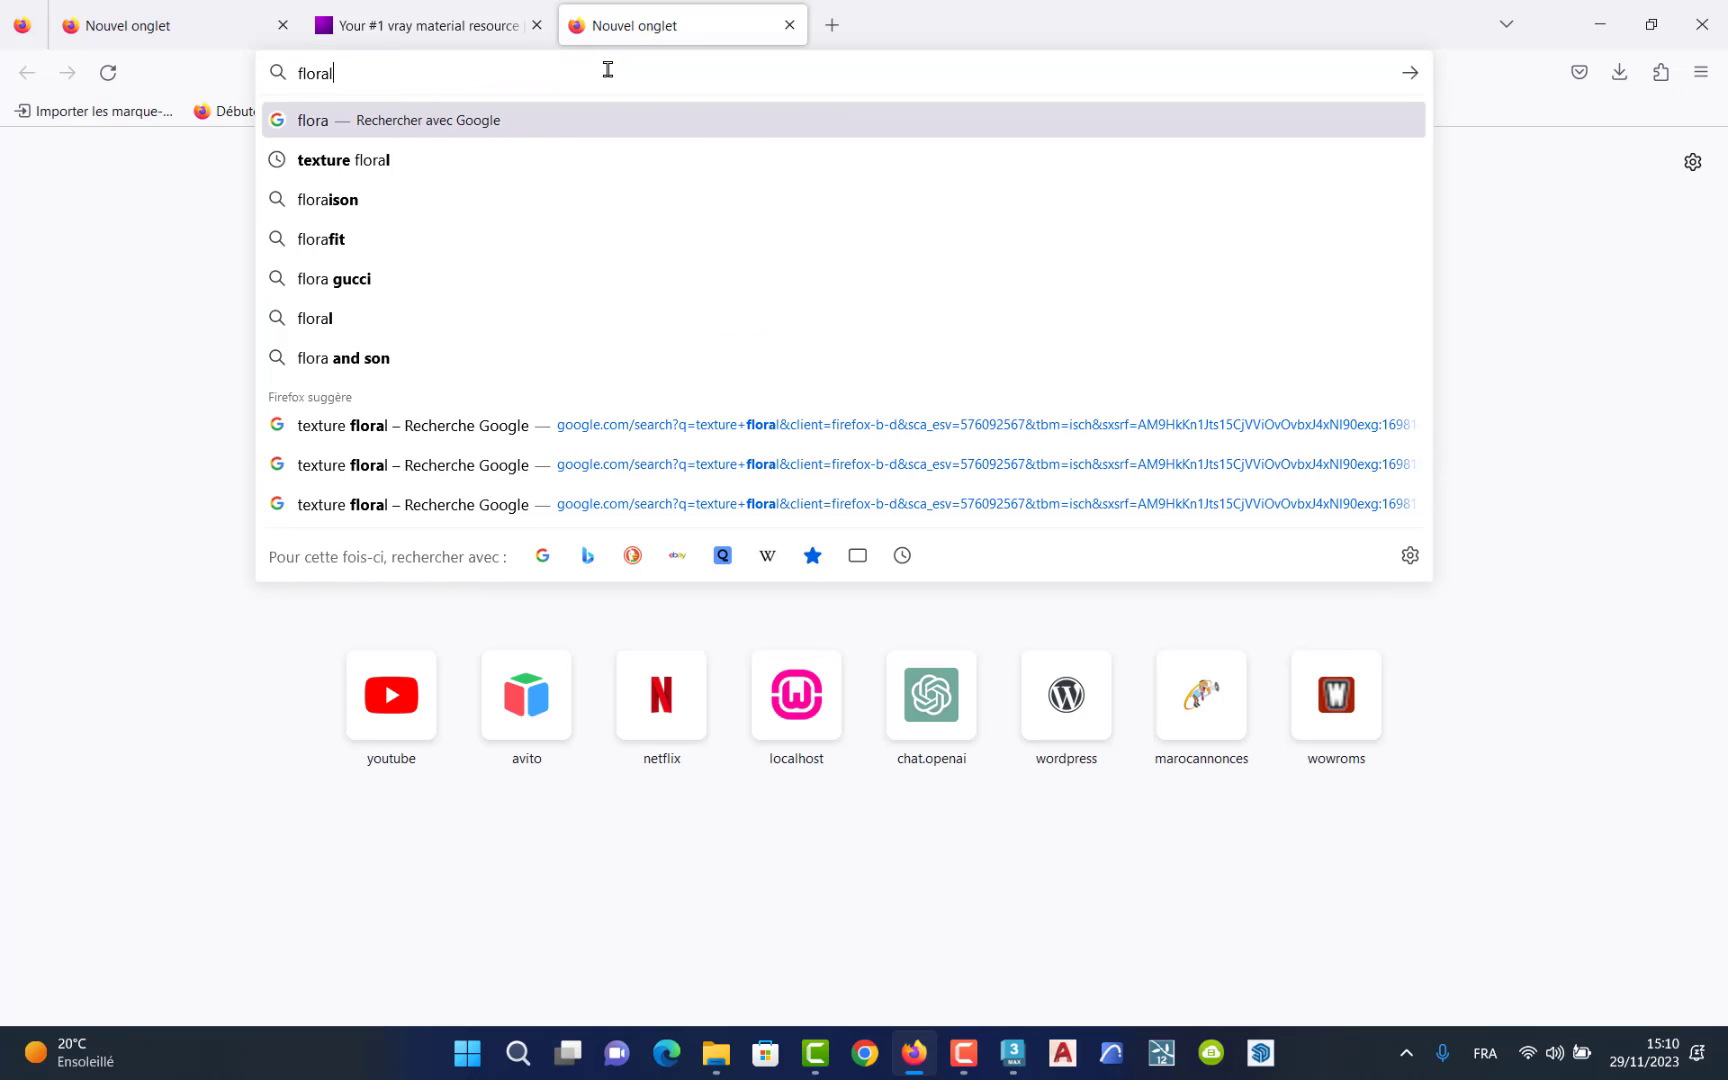
pyautogui.press('Return')
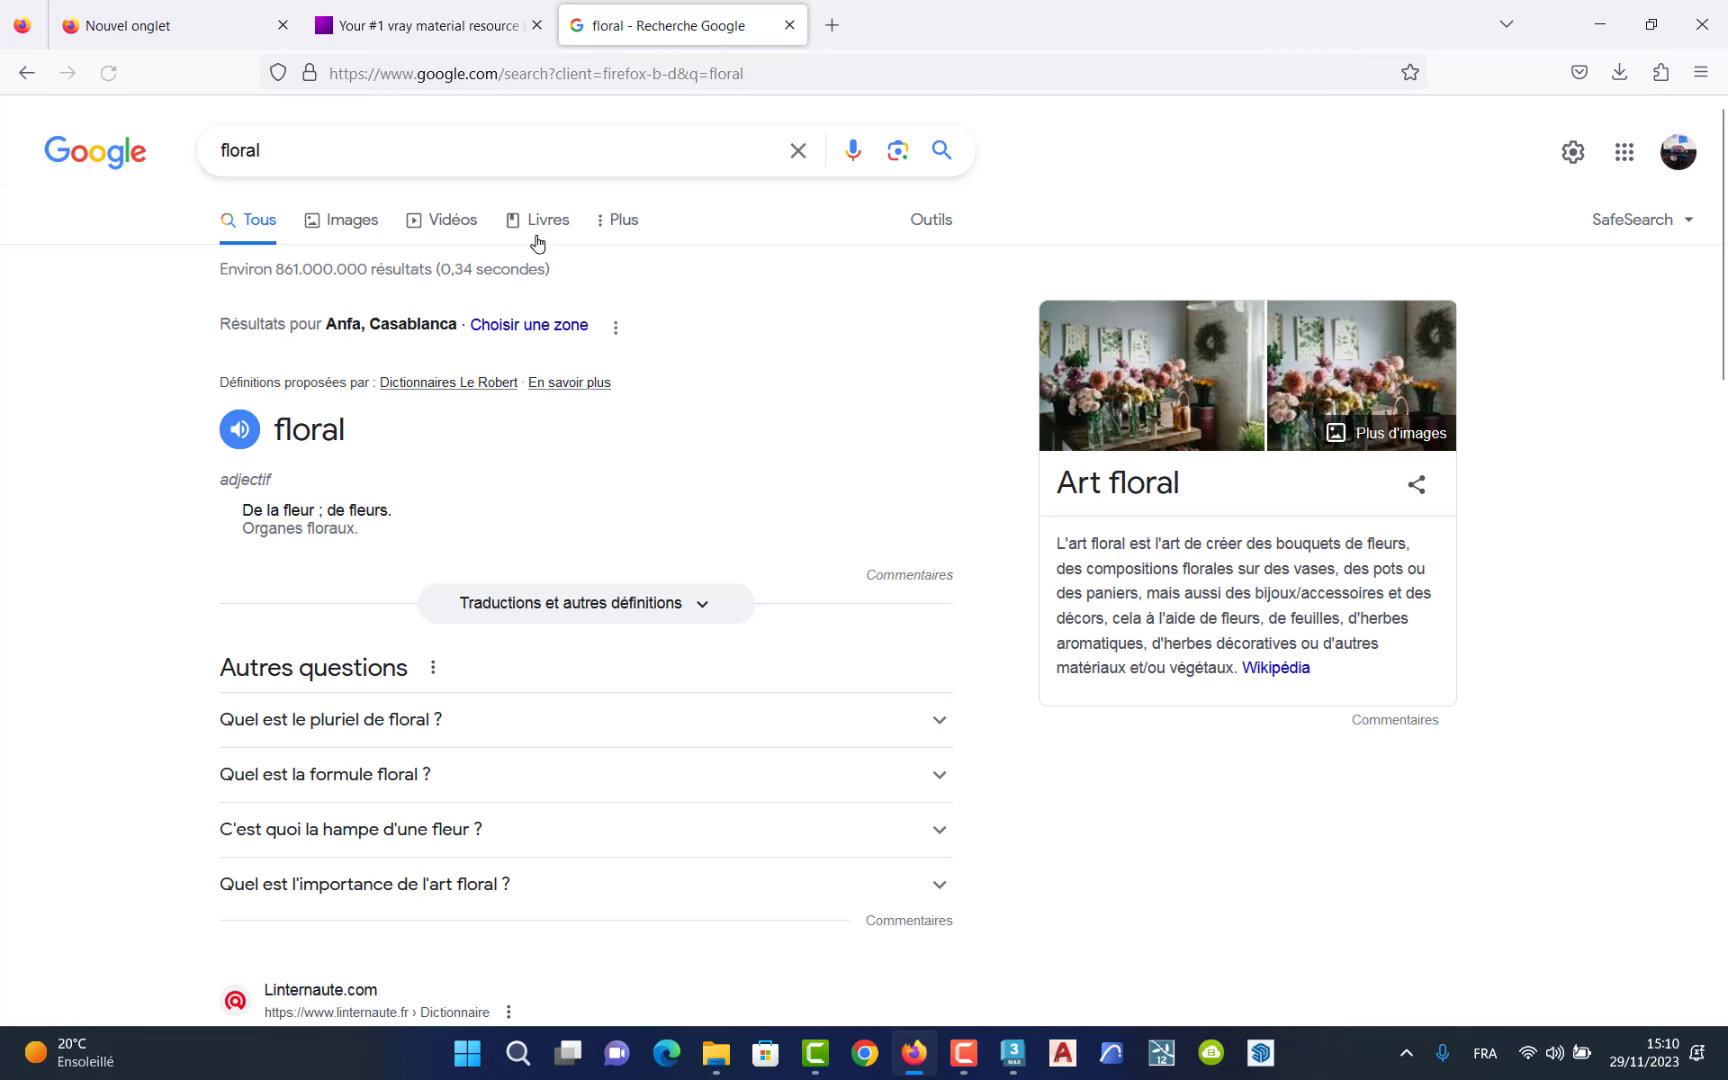
pyautogui.click(352, 221)
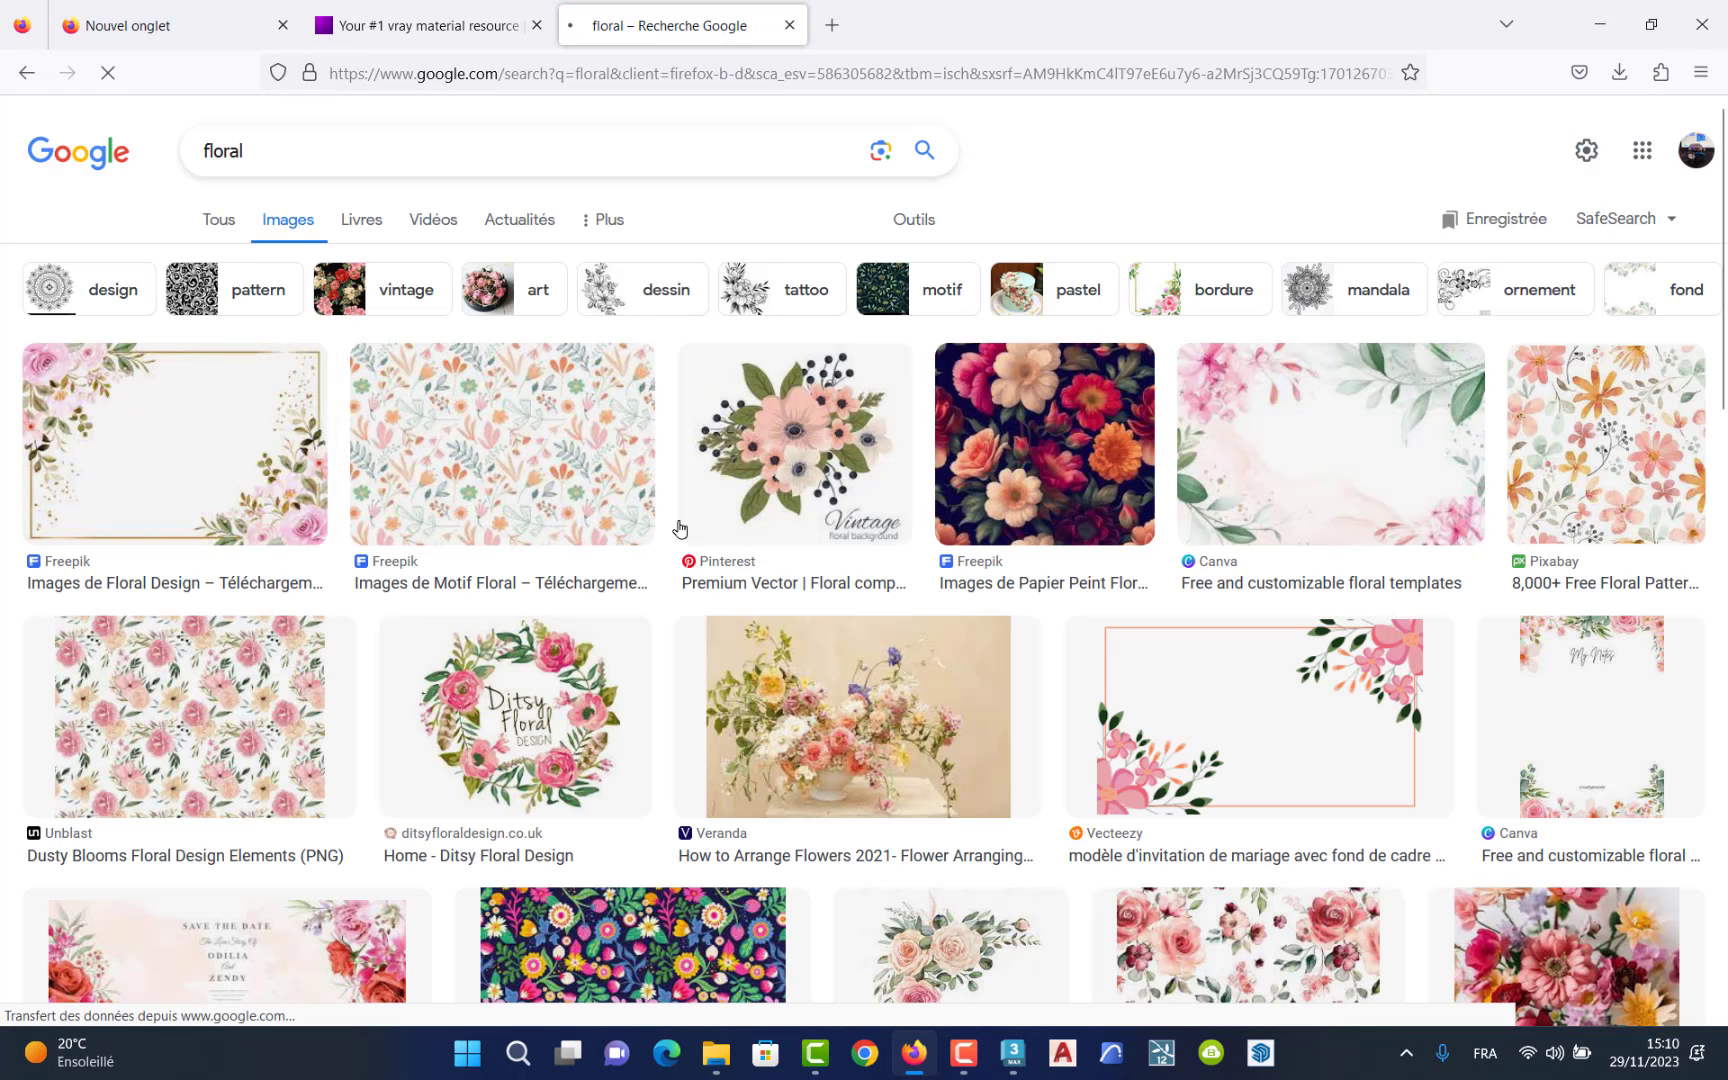
# Refine the Google image search to "floral texture".
pyautogui.click(547, 150)
pyautogui.write('textu')
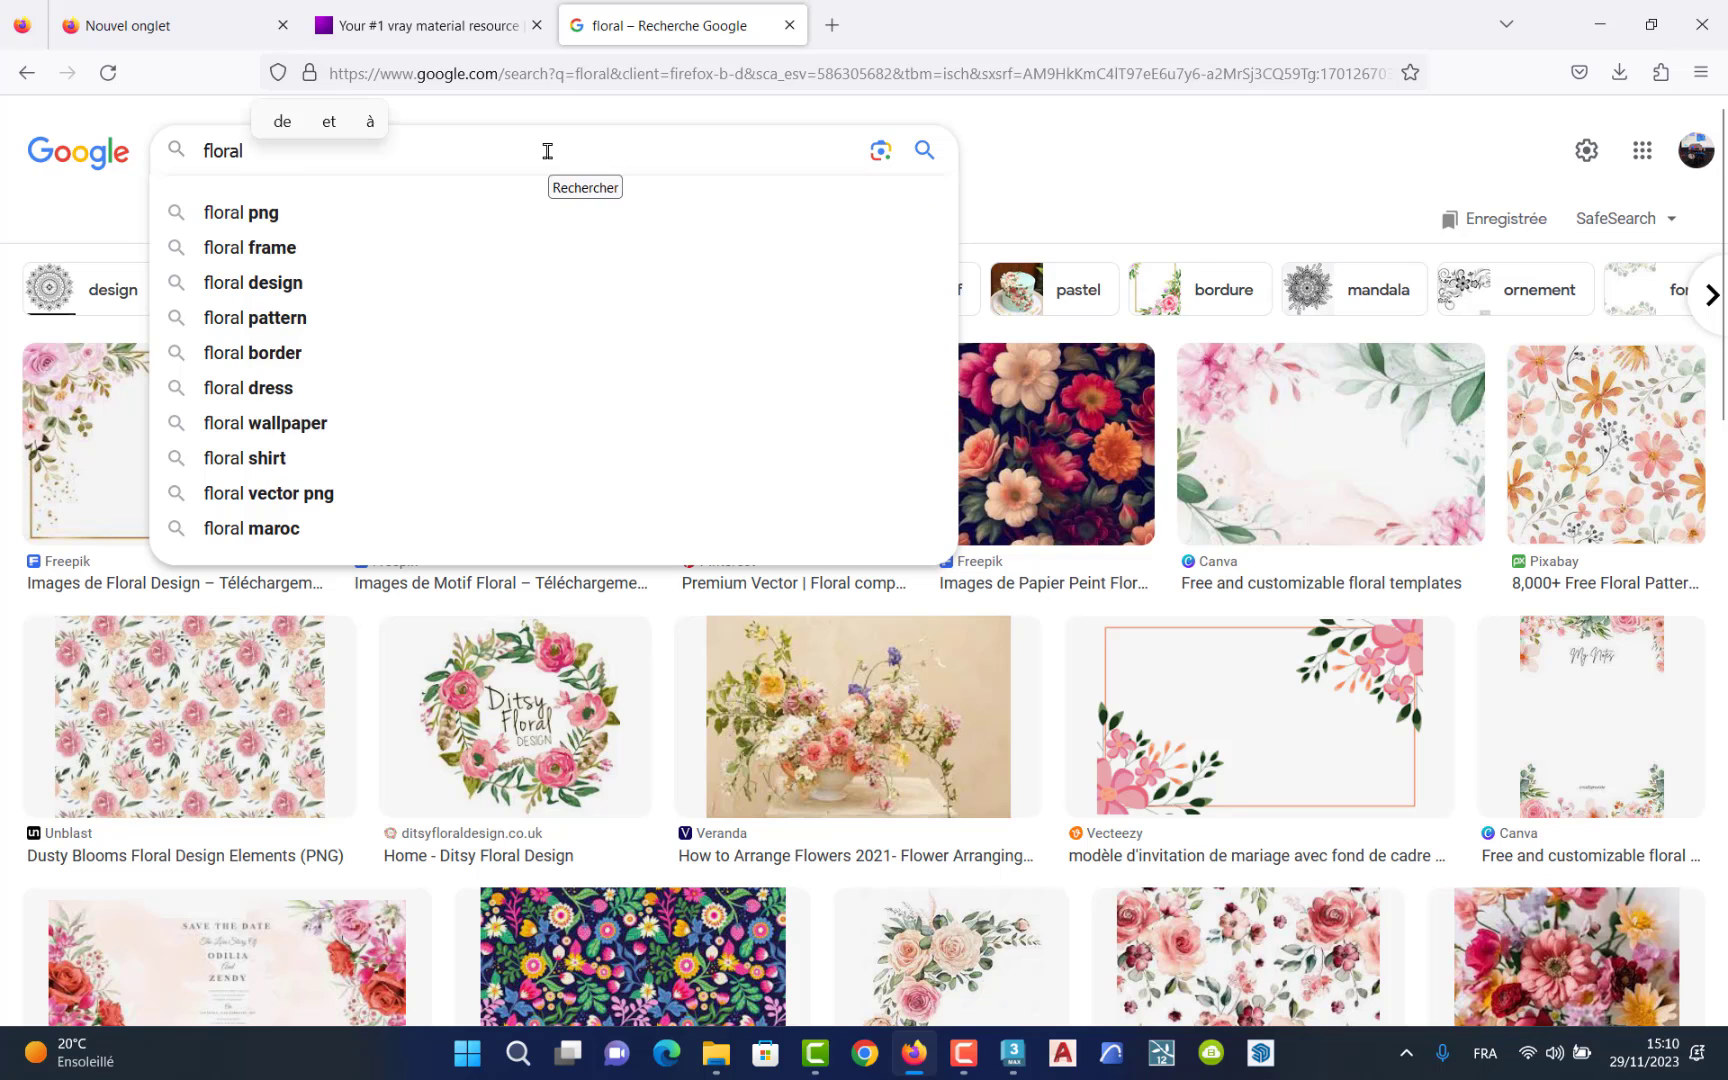
pyautogui.write('re')
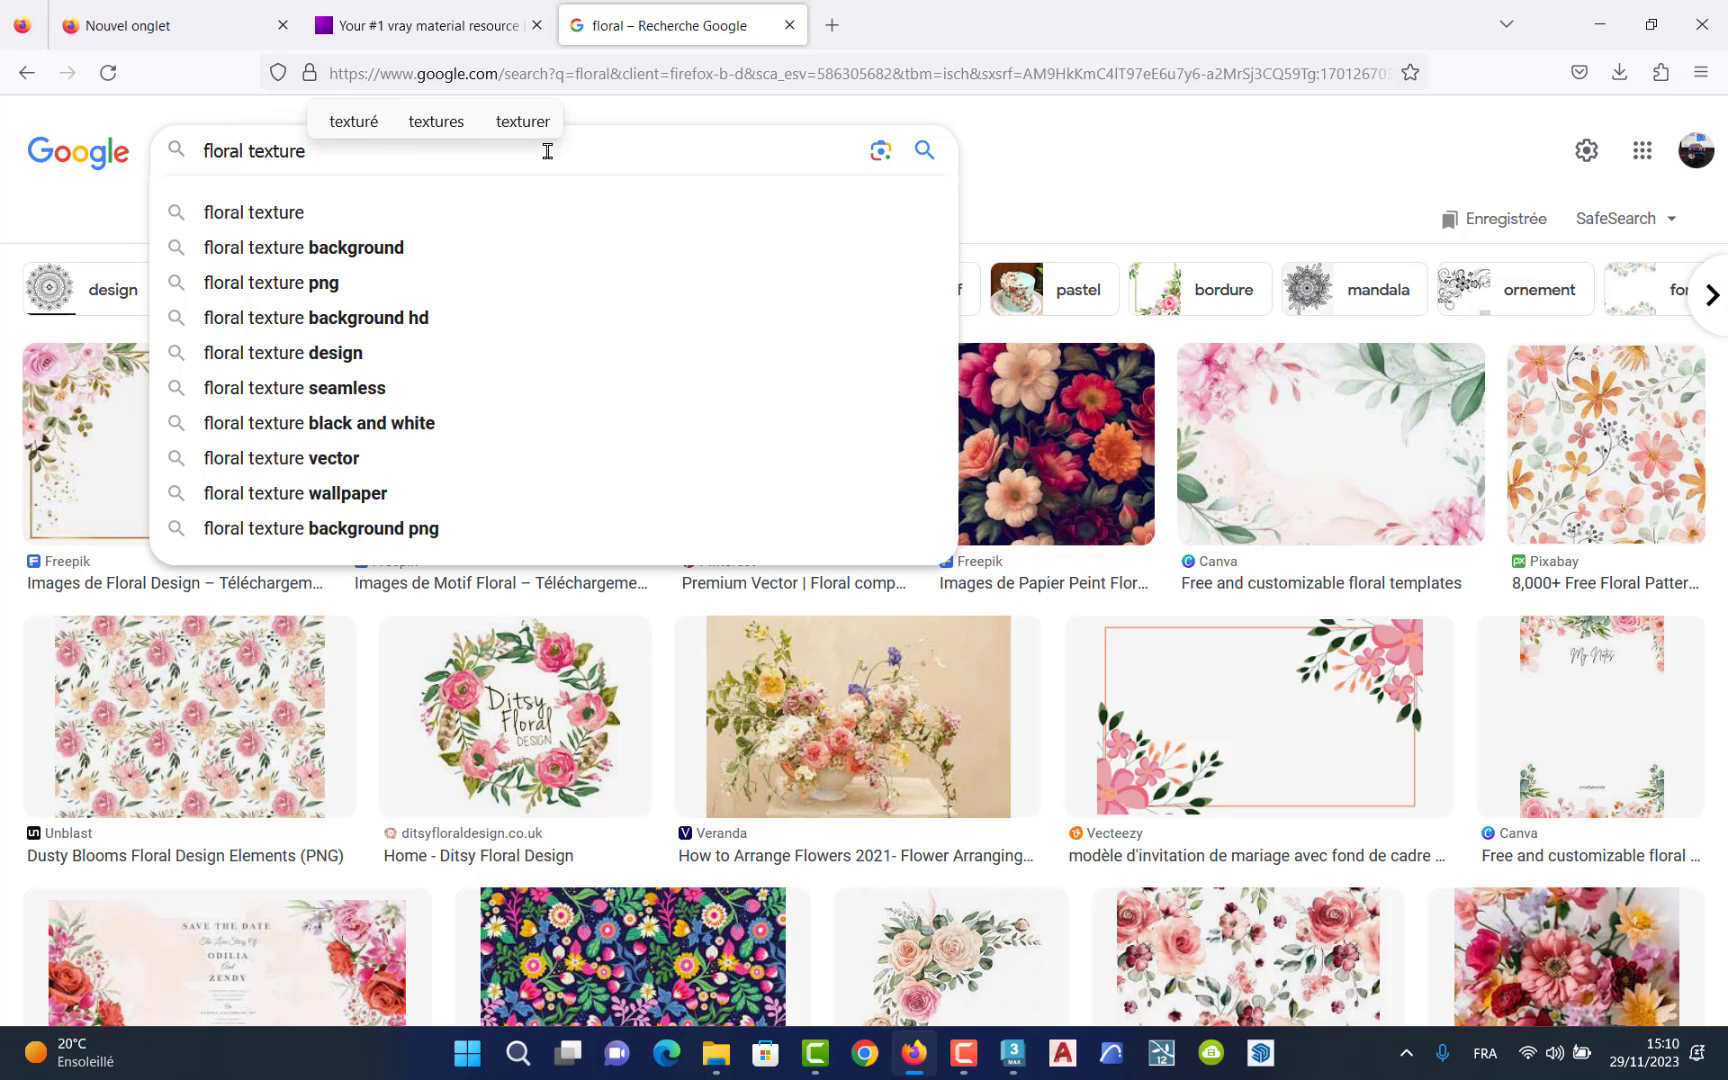
pyautogui.press('Return')
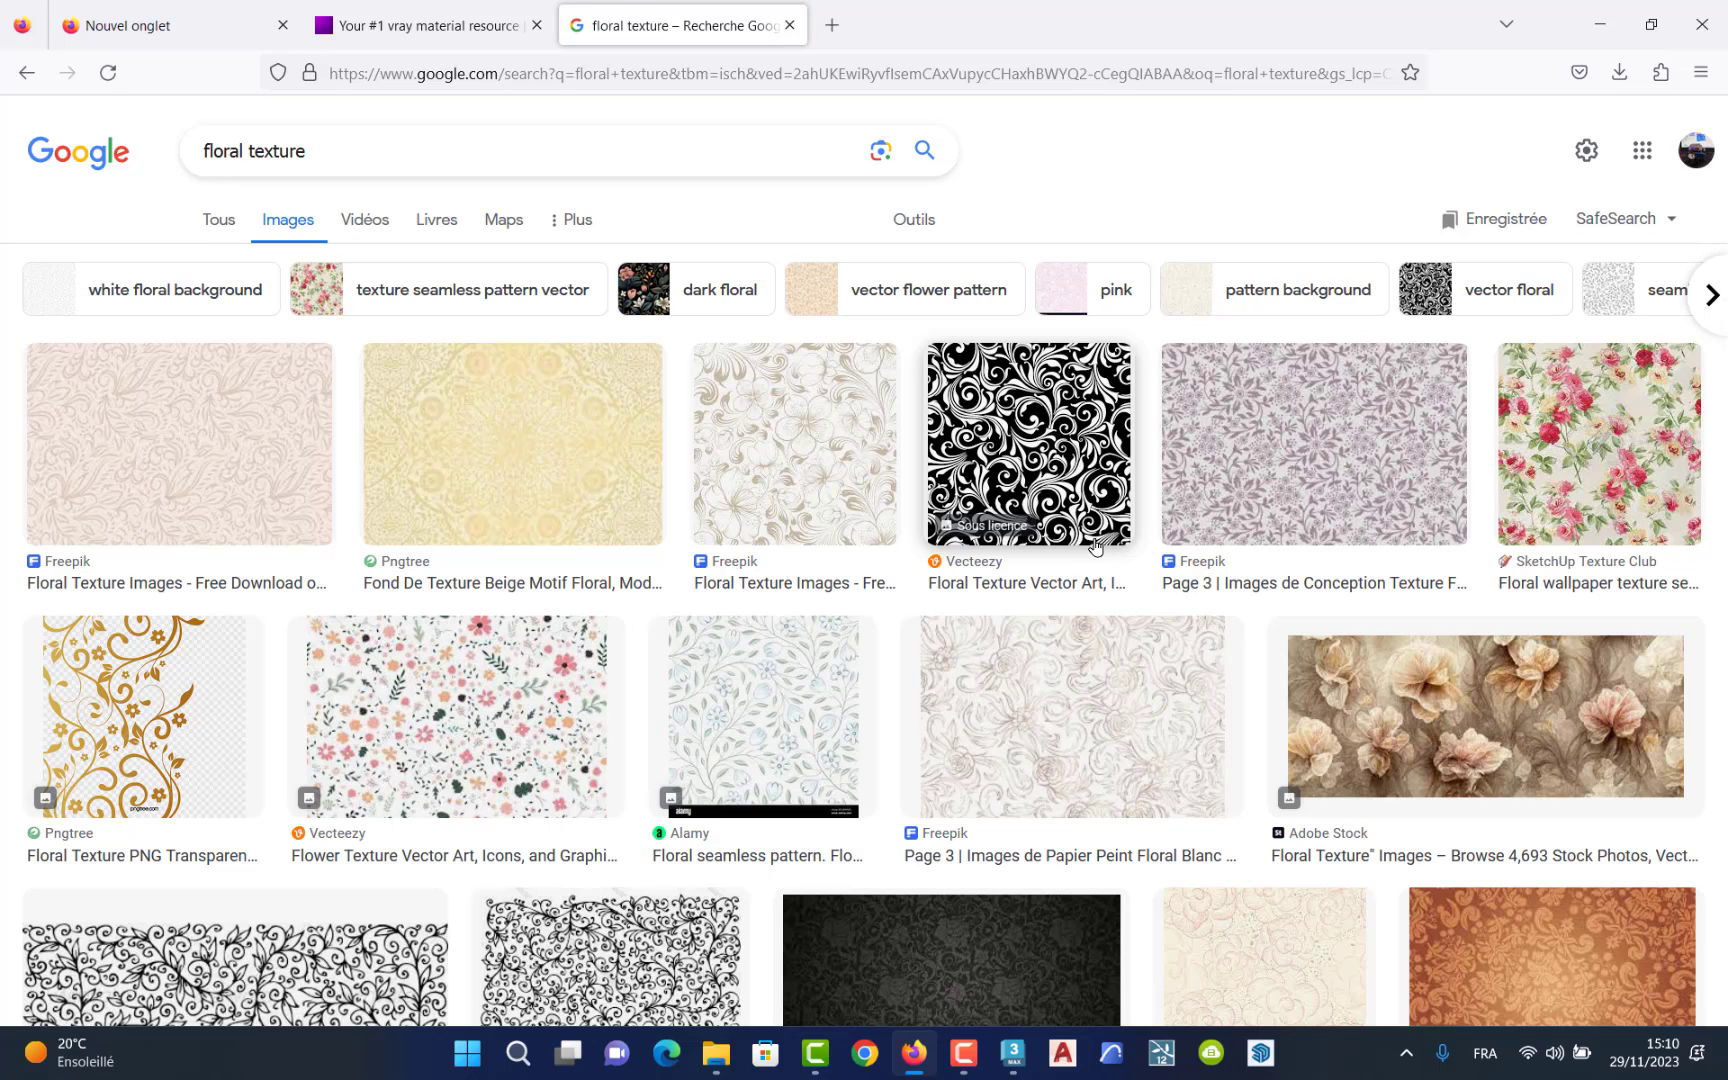
# Switch to 3ds Max and draw an AutoGrid plane about 205 cm by 129 cm on the front face of the isolated wall.
pyautogui.click(1600, 24)
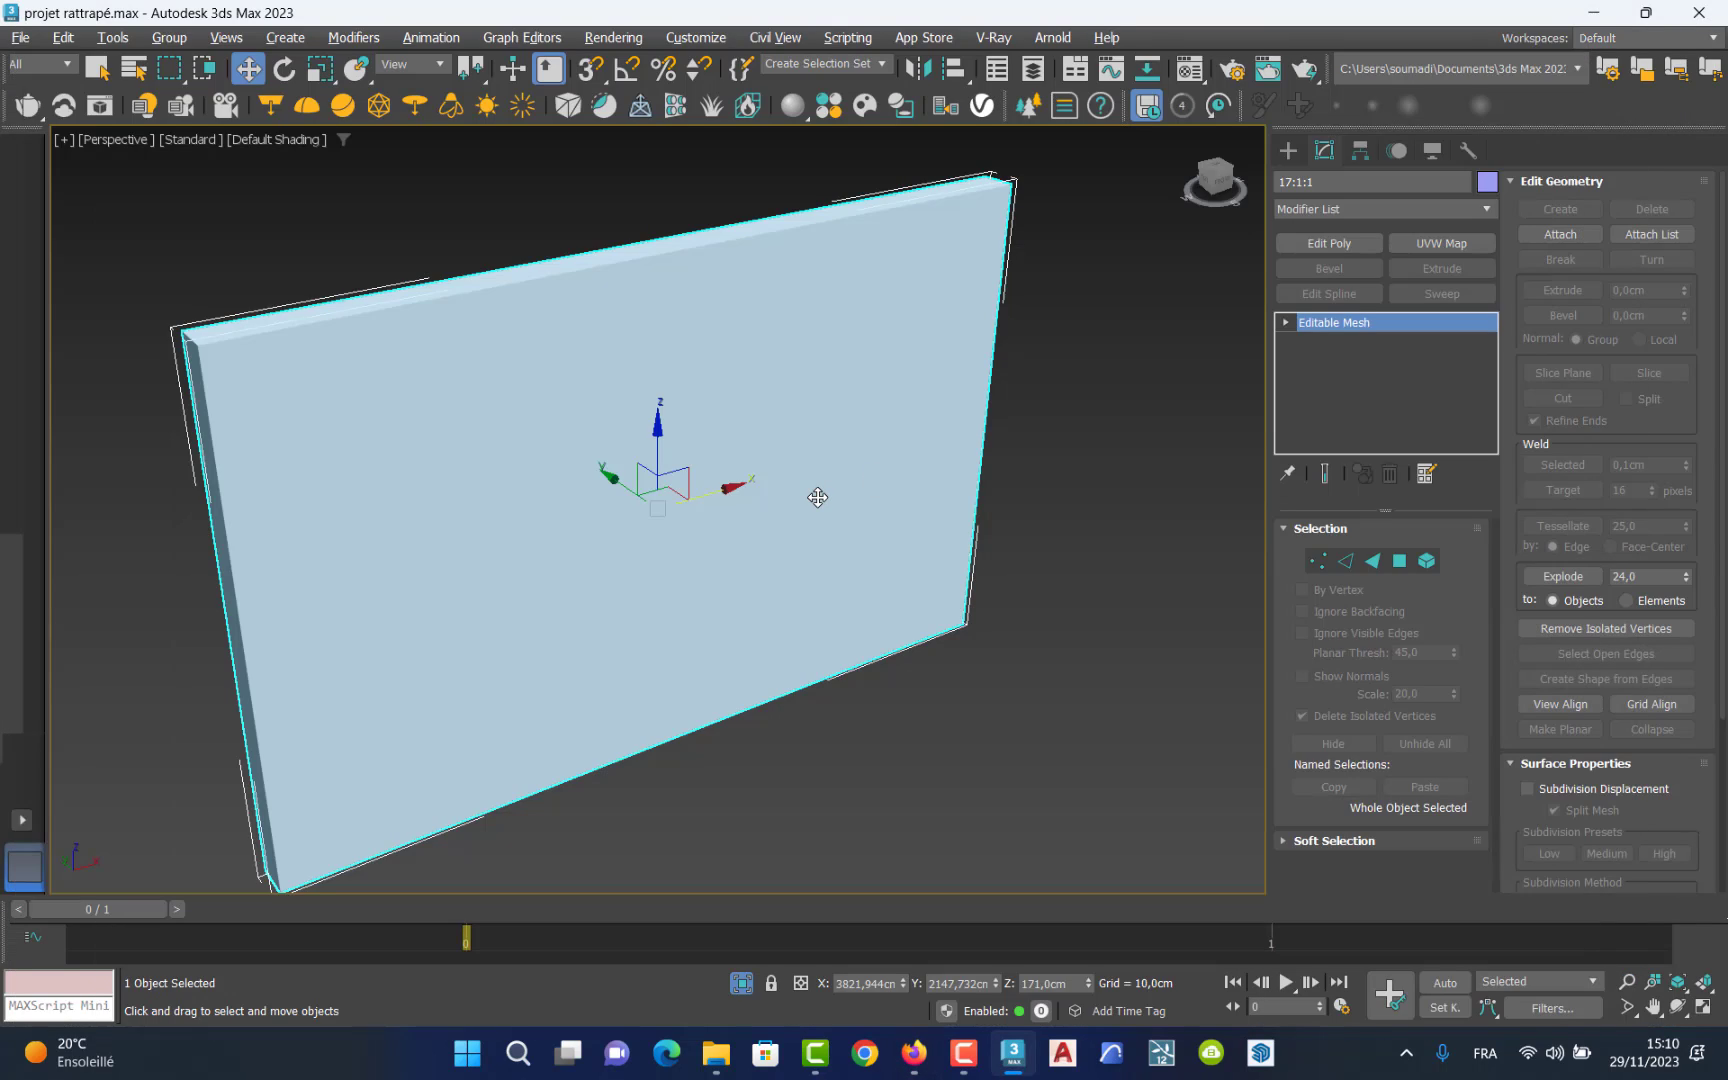
pyautogui.click(1288, 151)
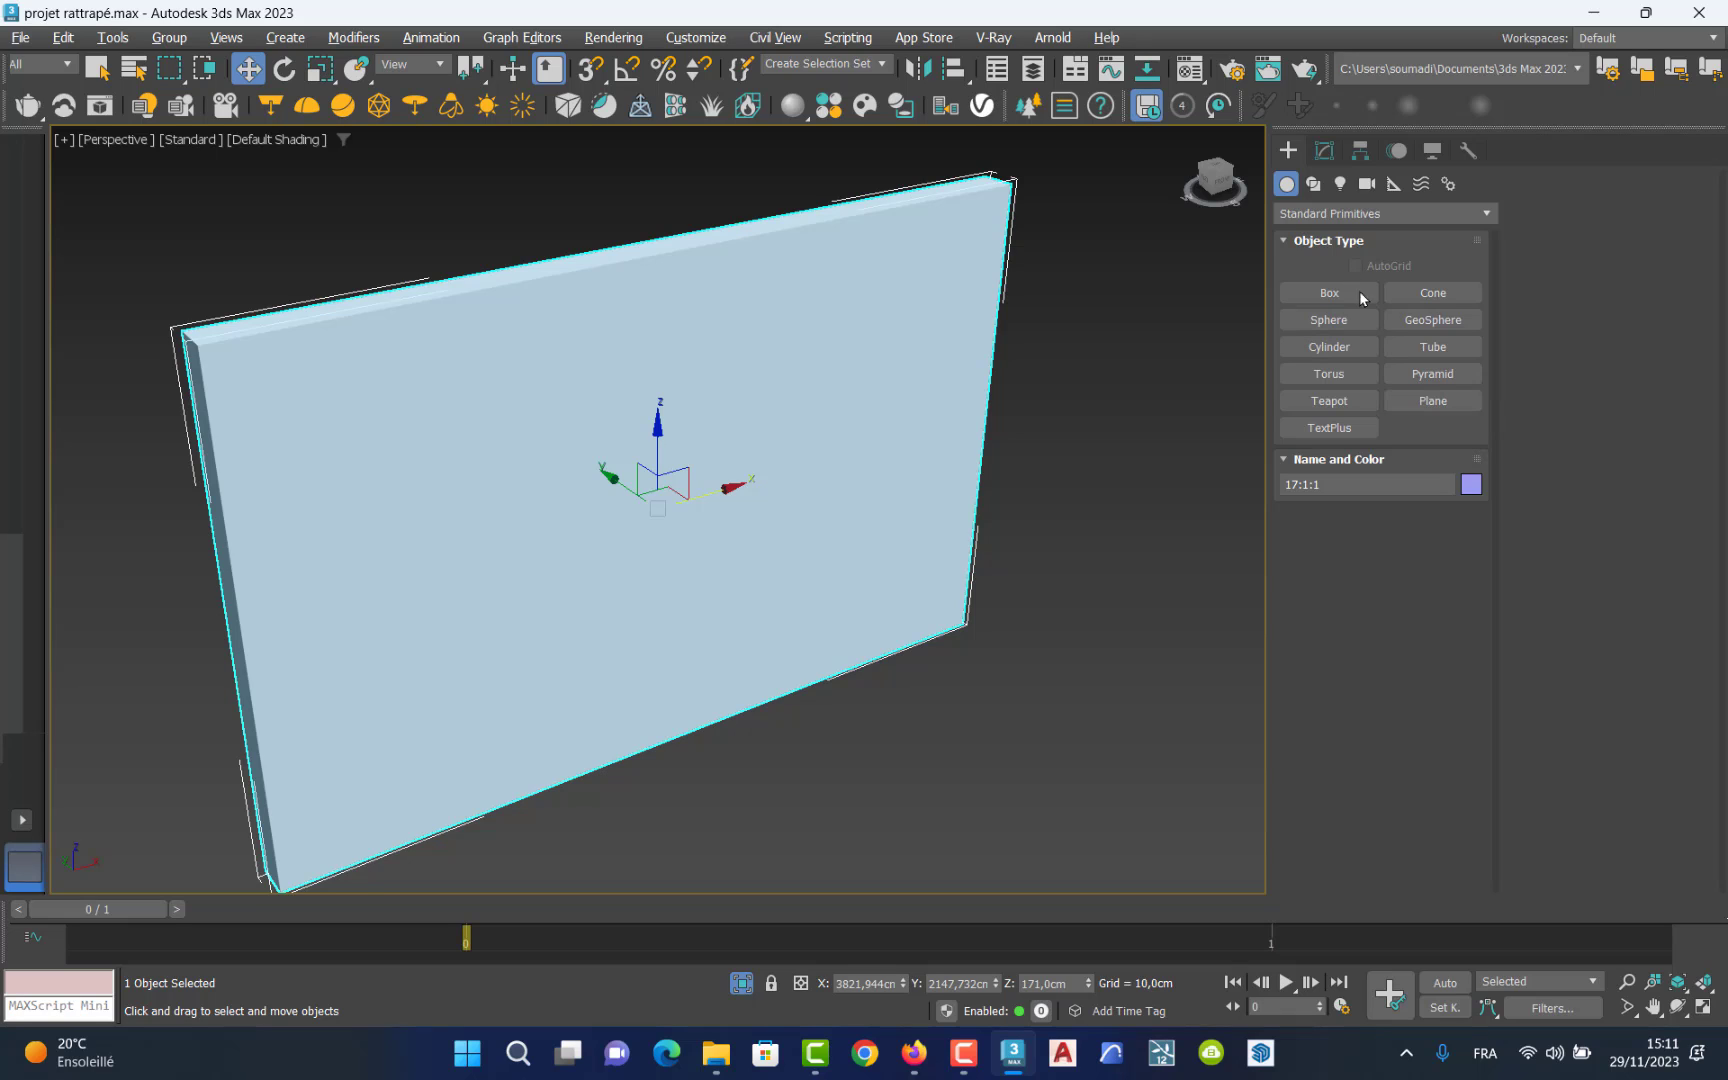
pyautogui.click(1427, 401)
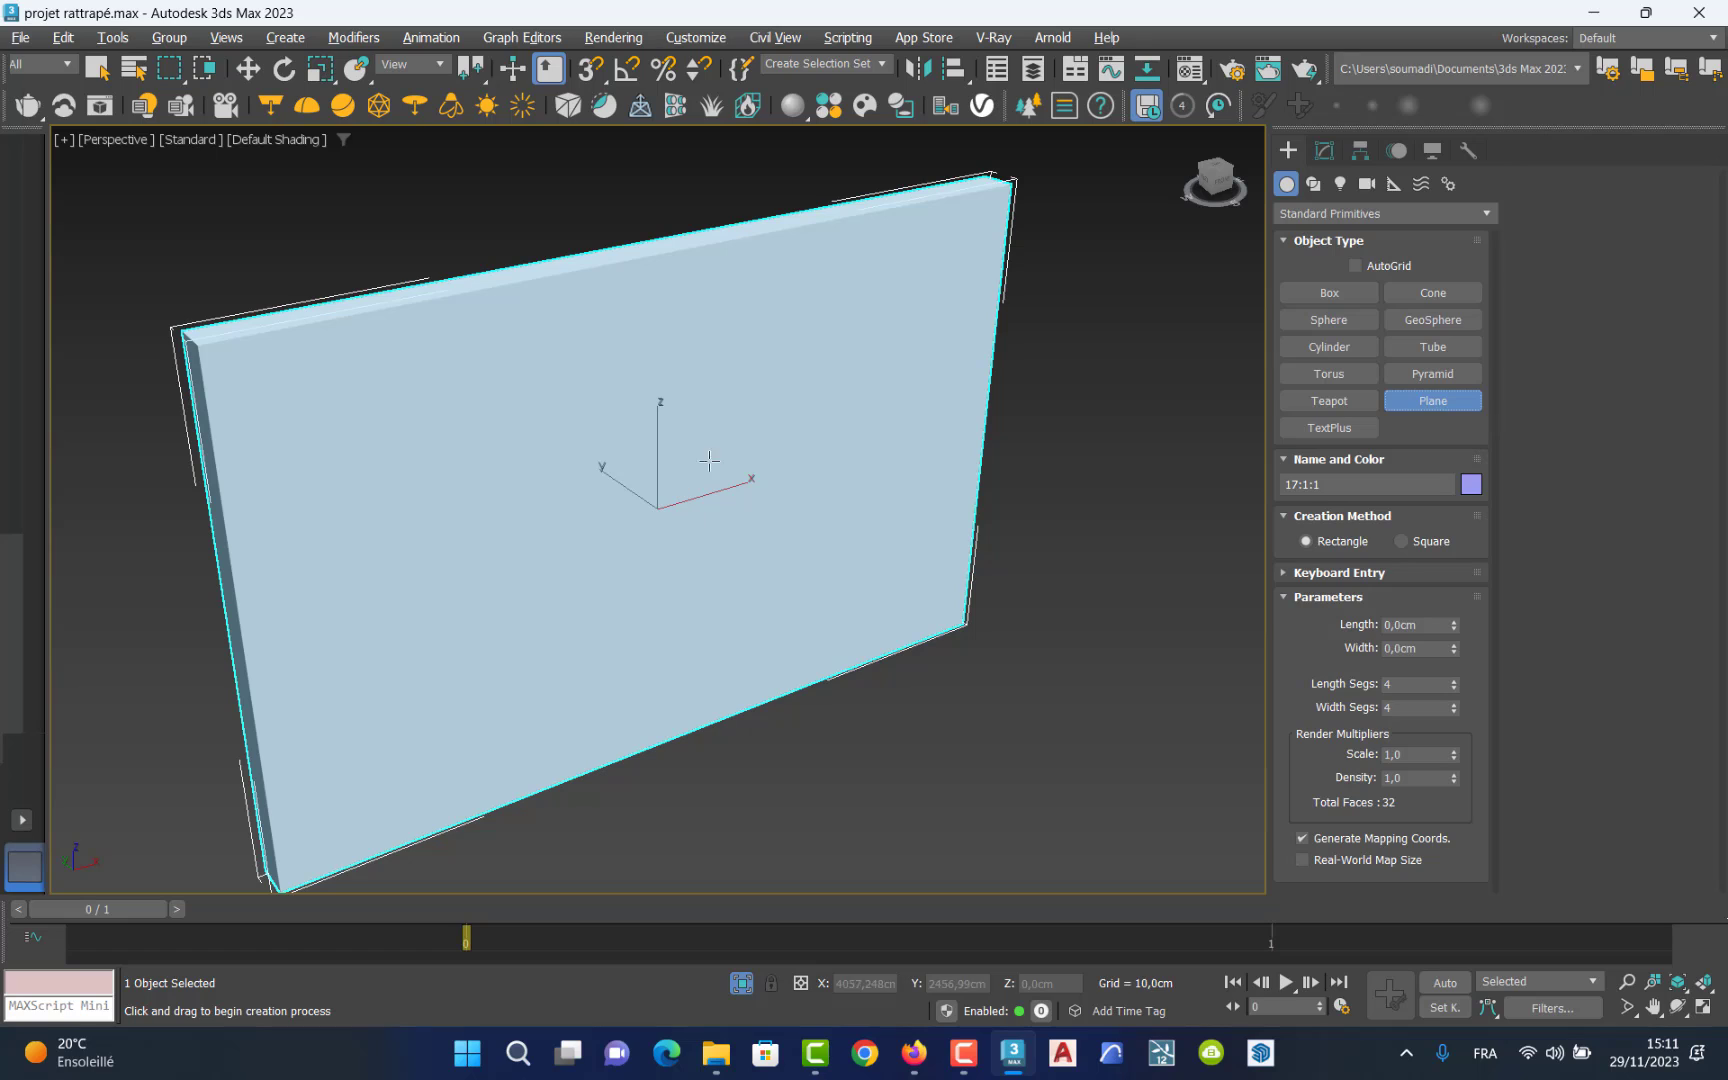
pyautogui.moveTo(749, 328); pyautogui.dragTo(601, 726)
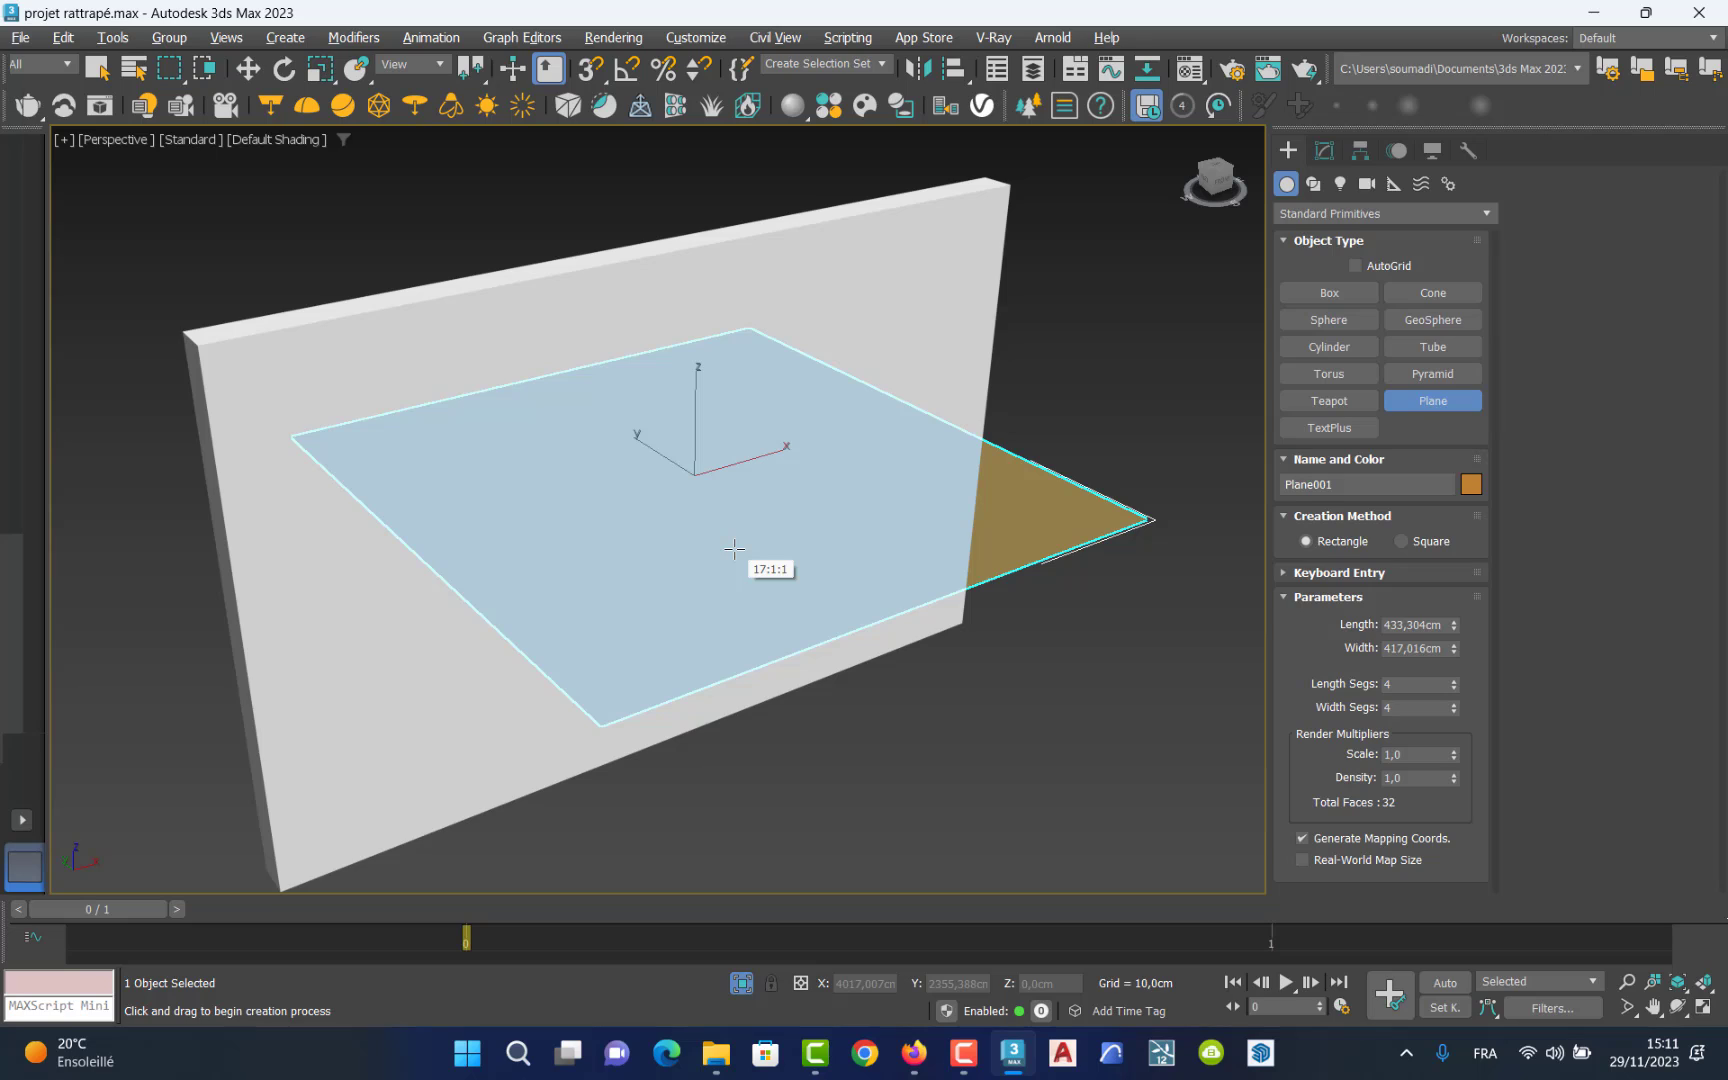
pyautogui.hotkey('ctrl', 'z')
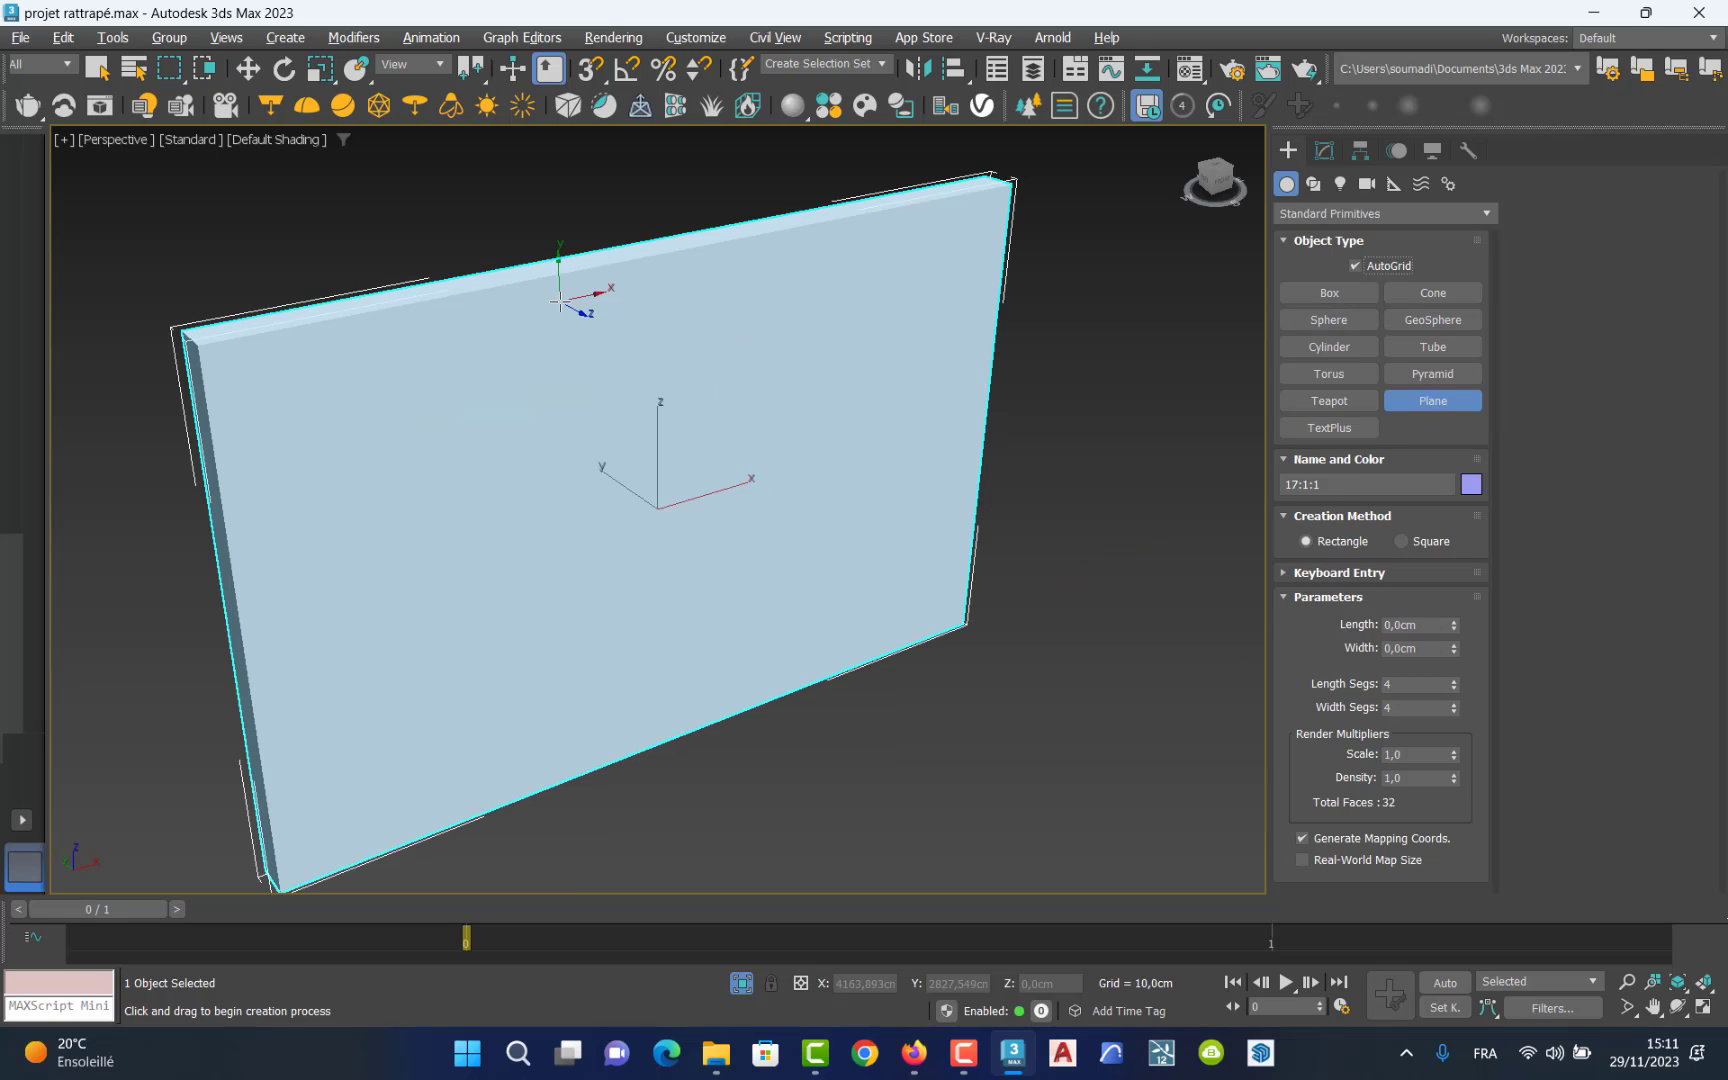
pyautogui.moveTo(559, 300); pyautogui.dragTo(820, 675)
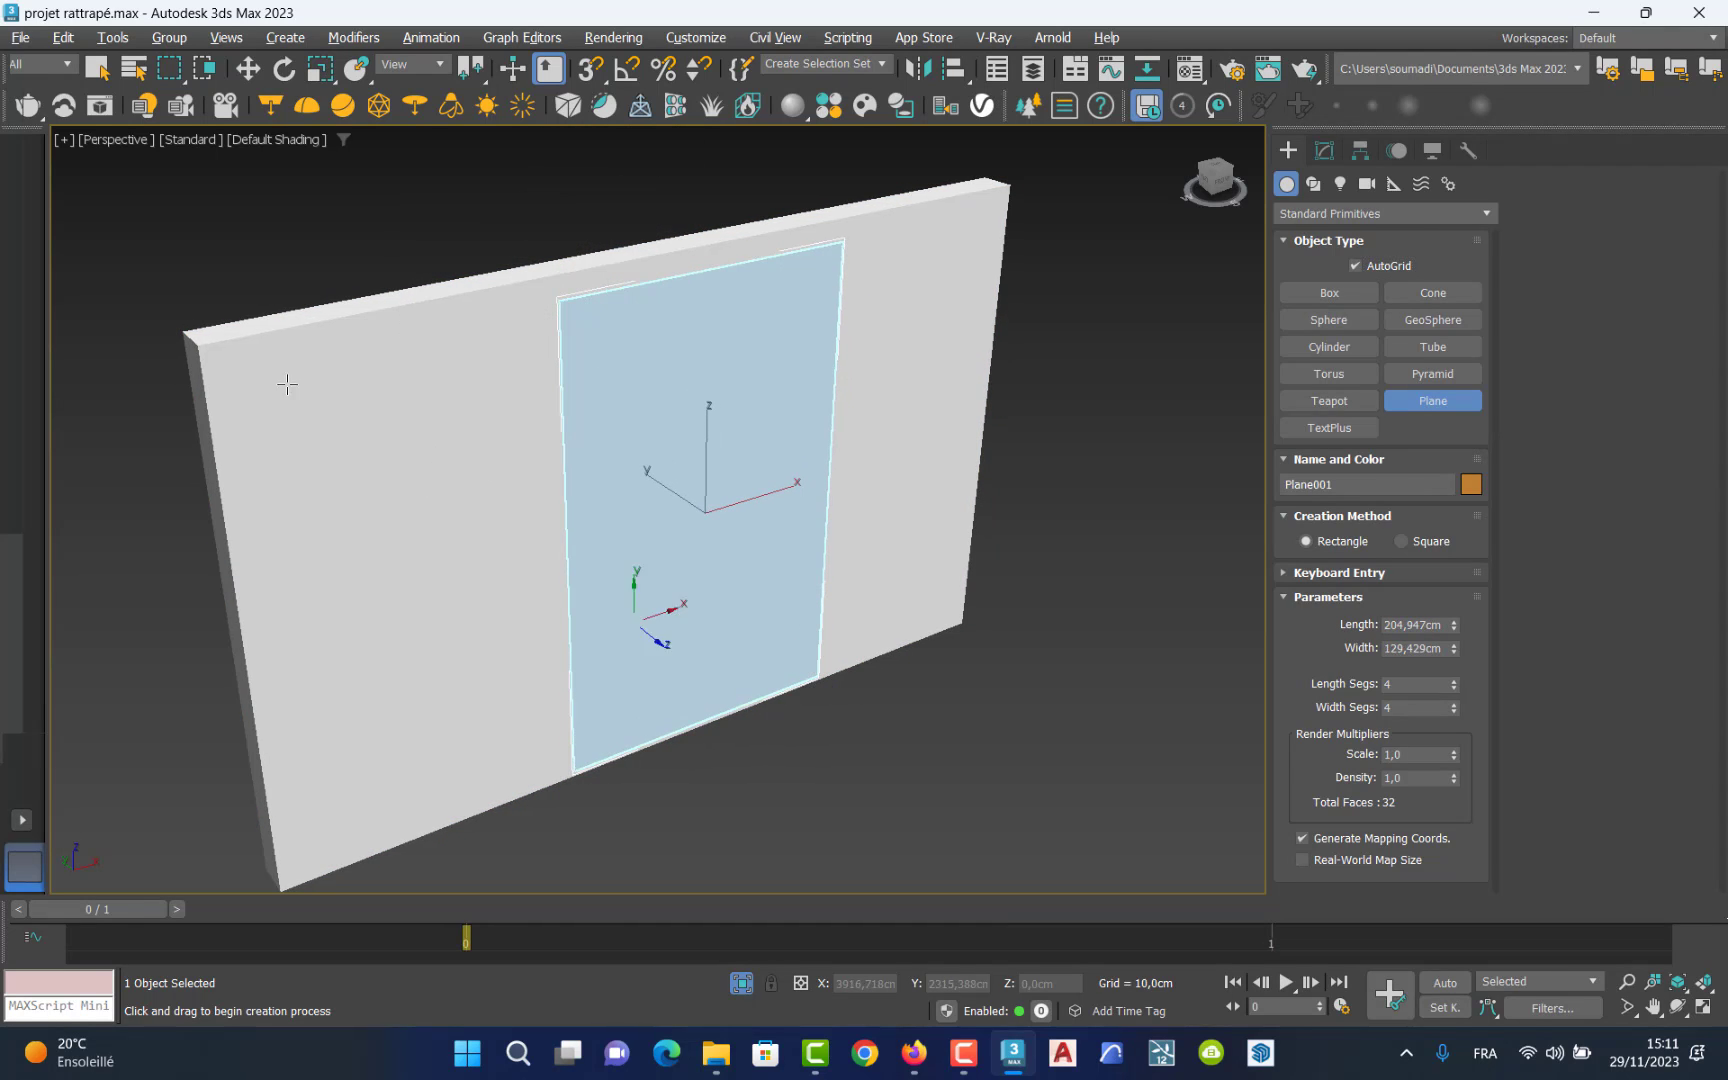
pyautogui.click(248, 68)
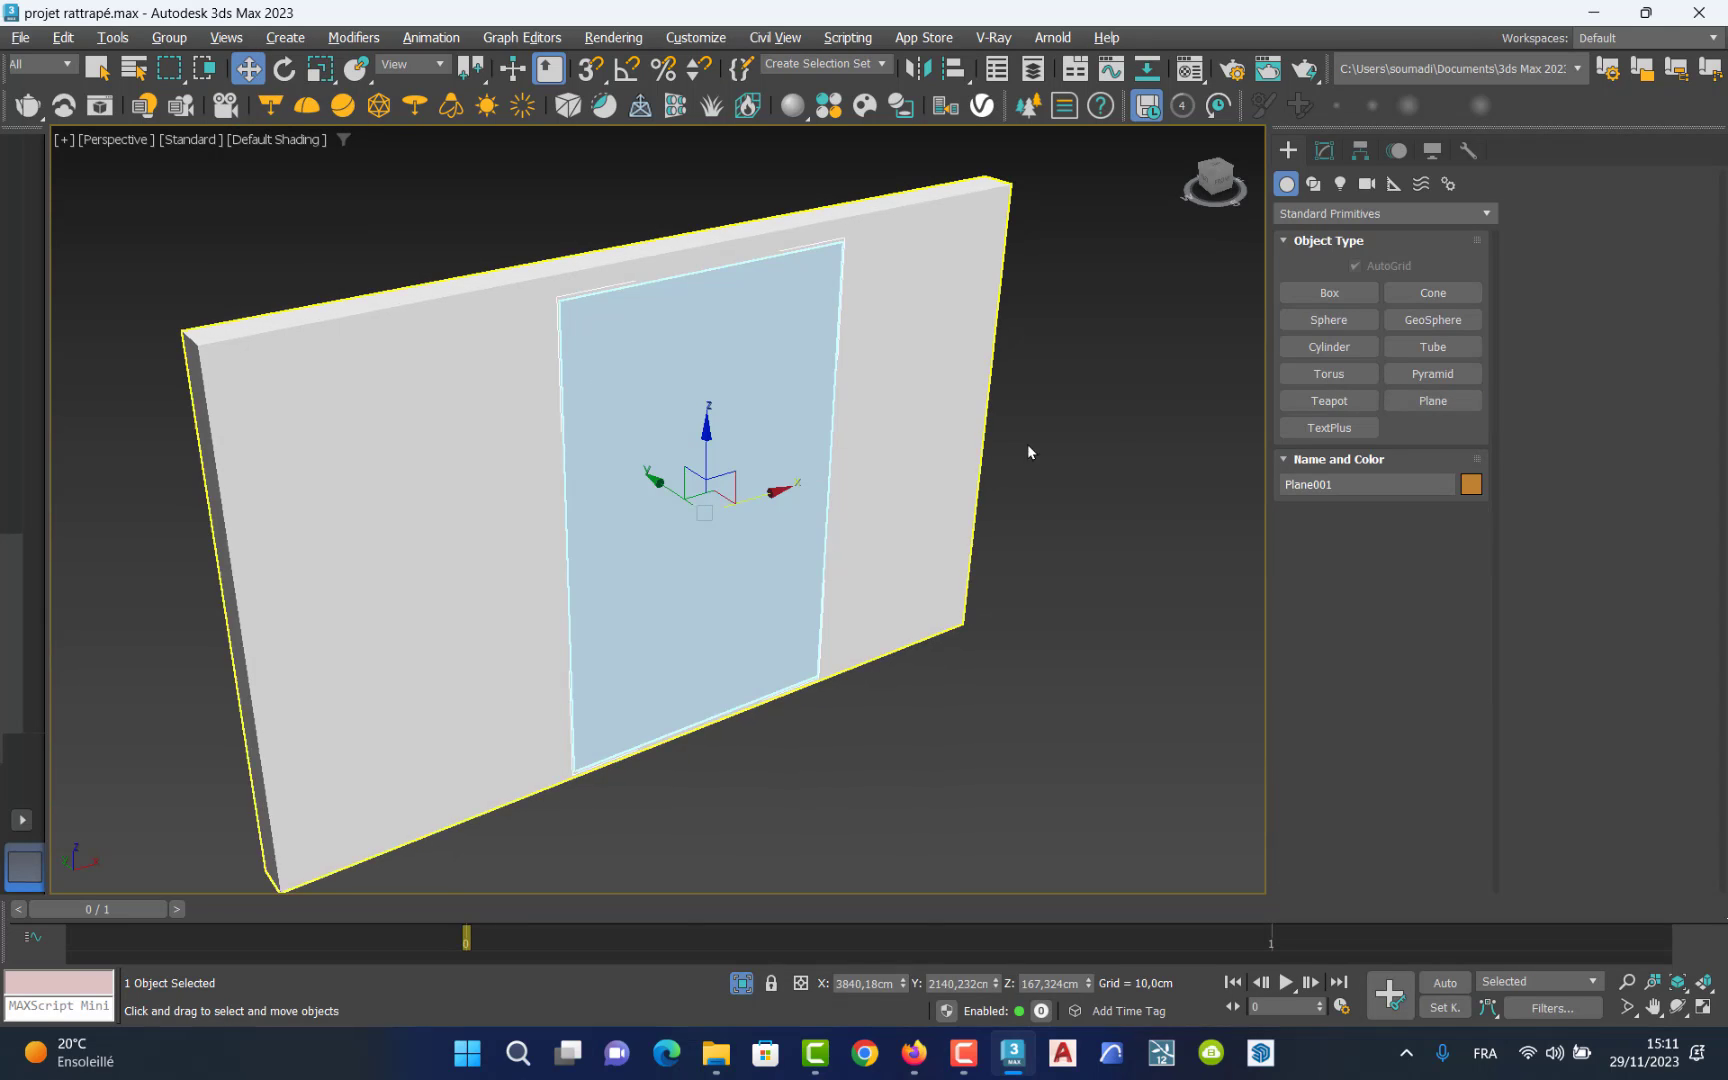
# Set the plane's width to 120 cm.
pyautogui.click(1323, 152)
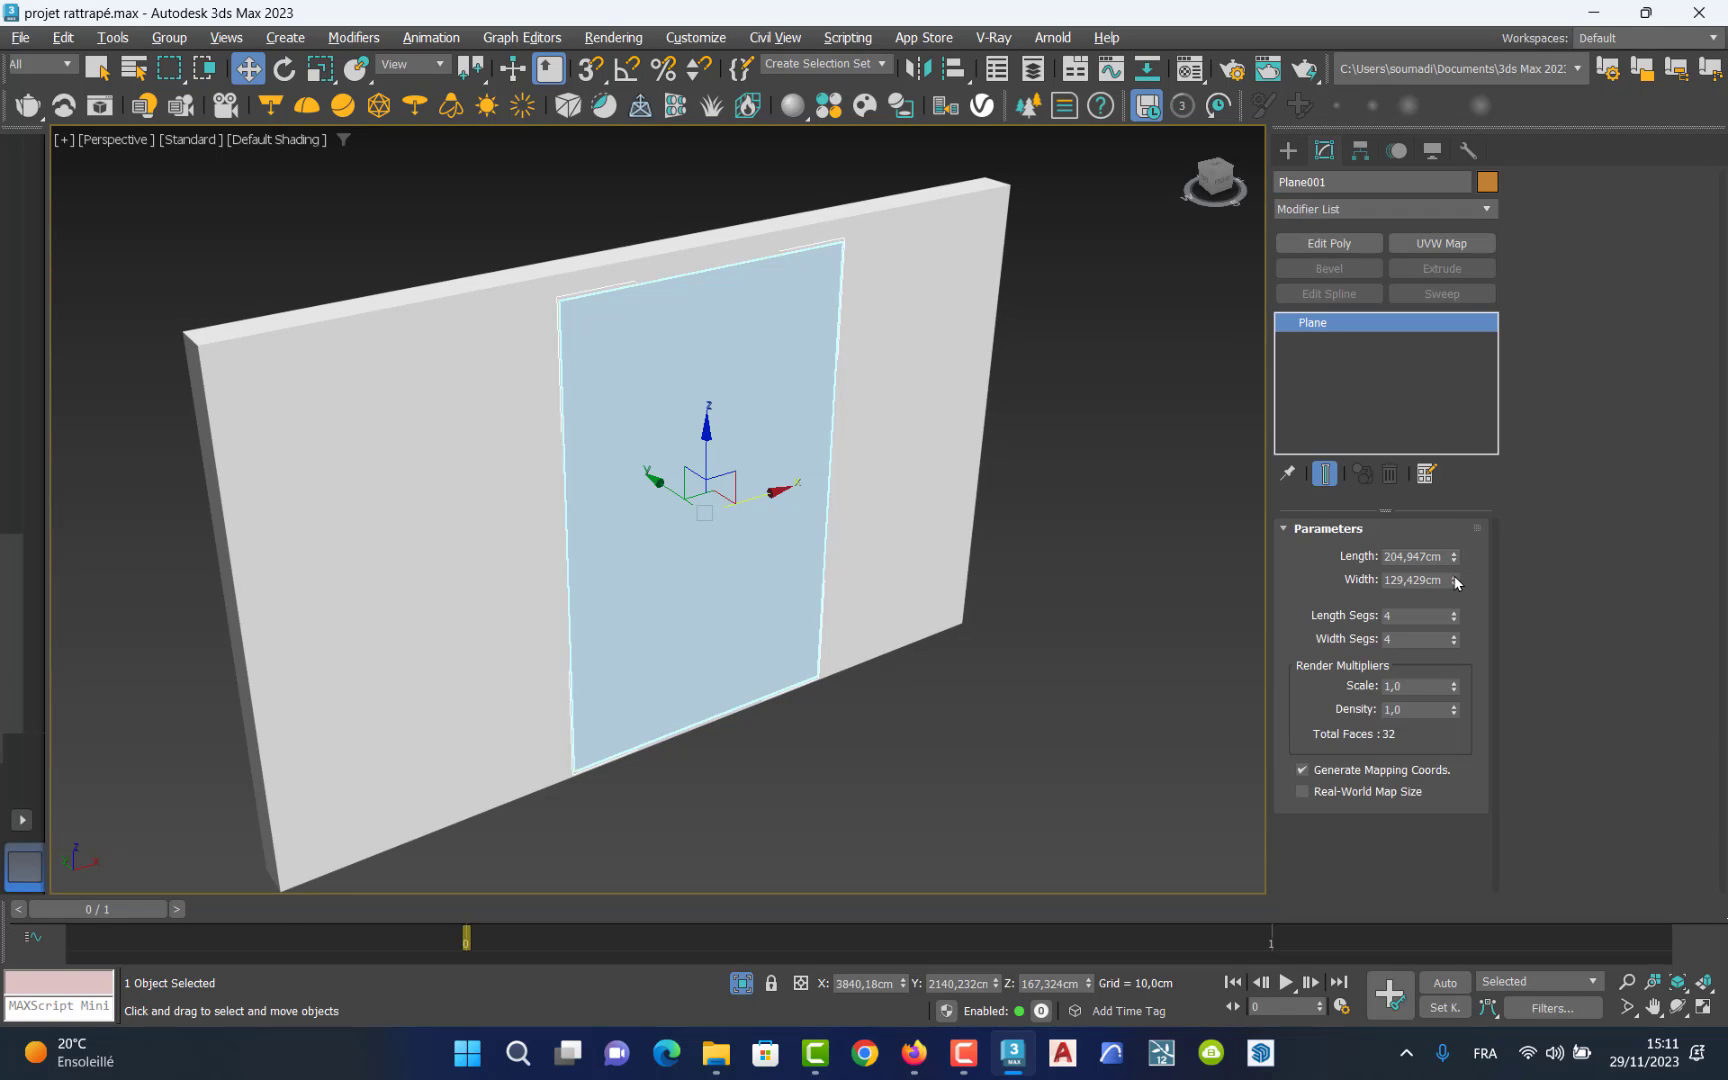
pyautogui.moveTo(1454, 580); pyautogui.dragTo(1454, 590)
pyautogui.doubleClick(1425, 579)
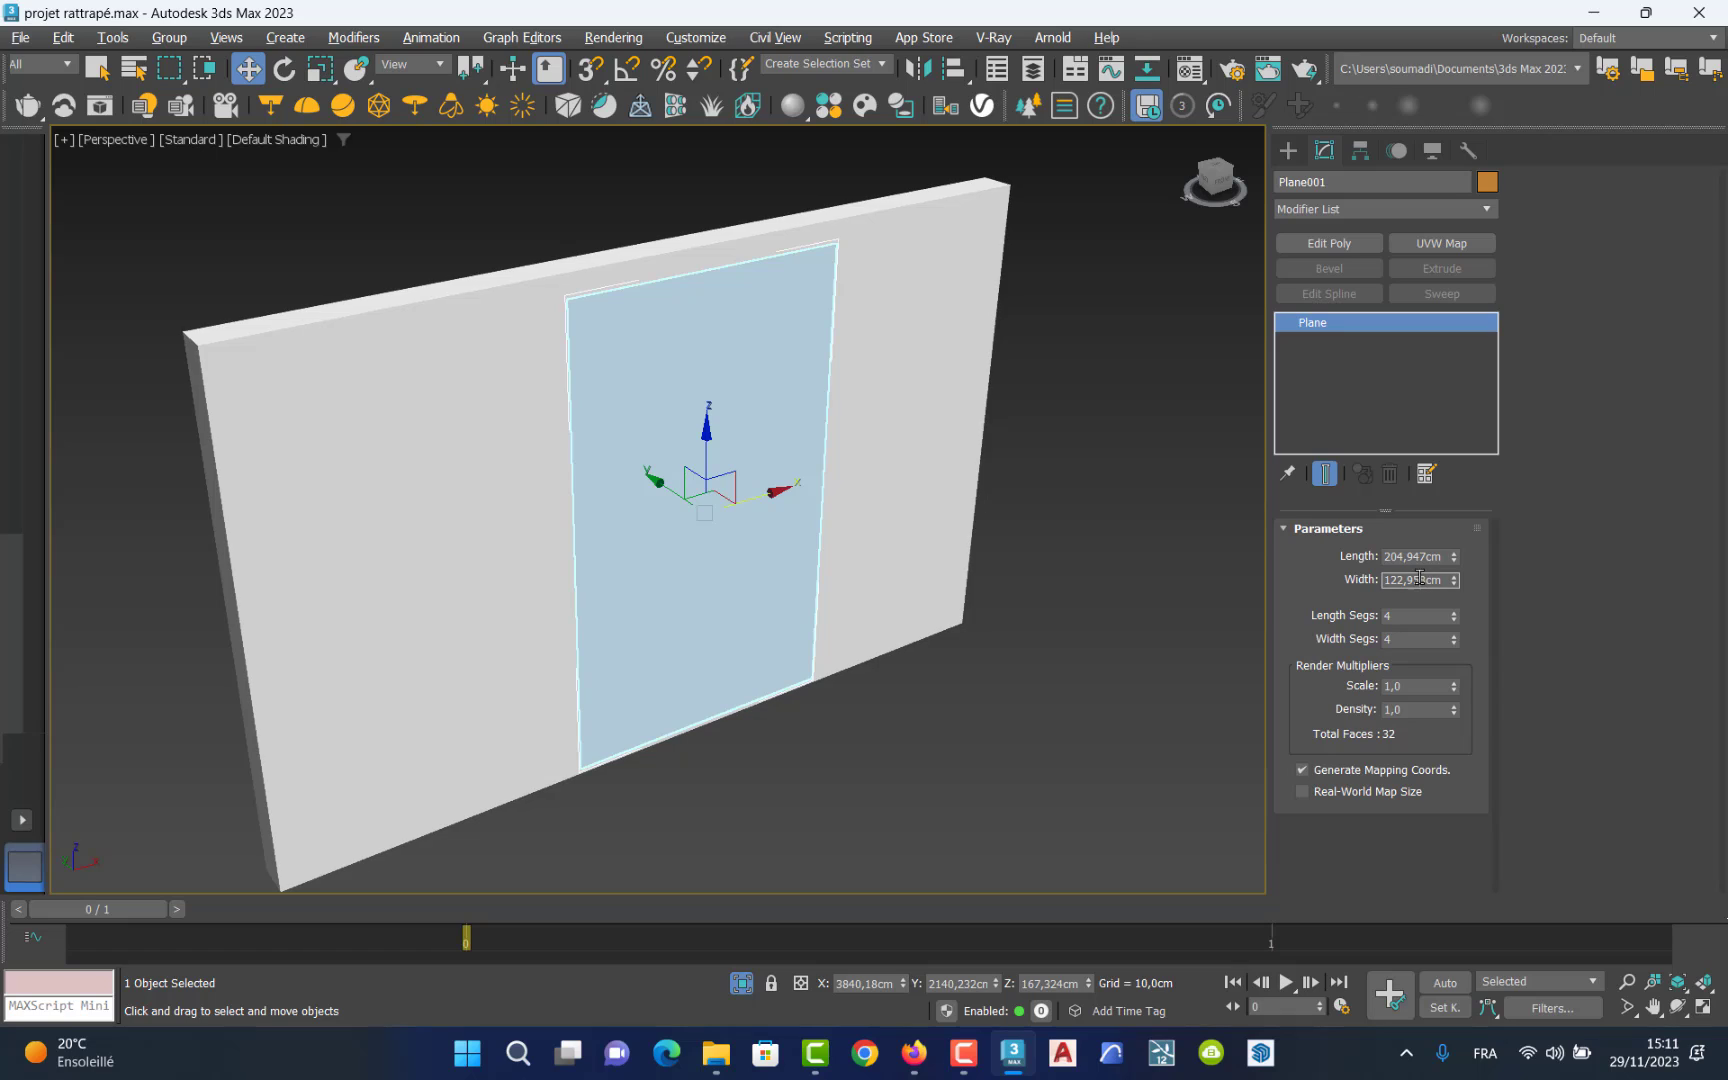
pyautogui.write('120')
pyautogui.press('Return')
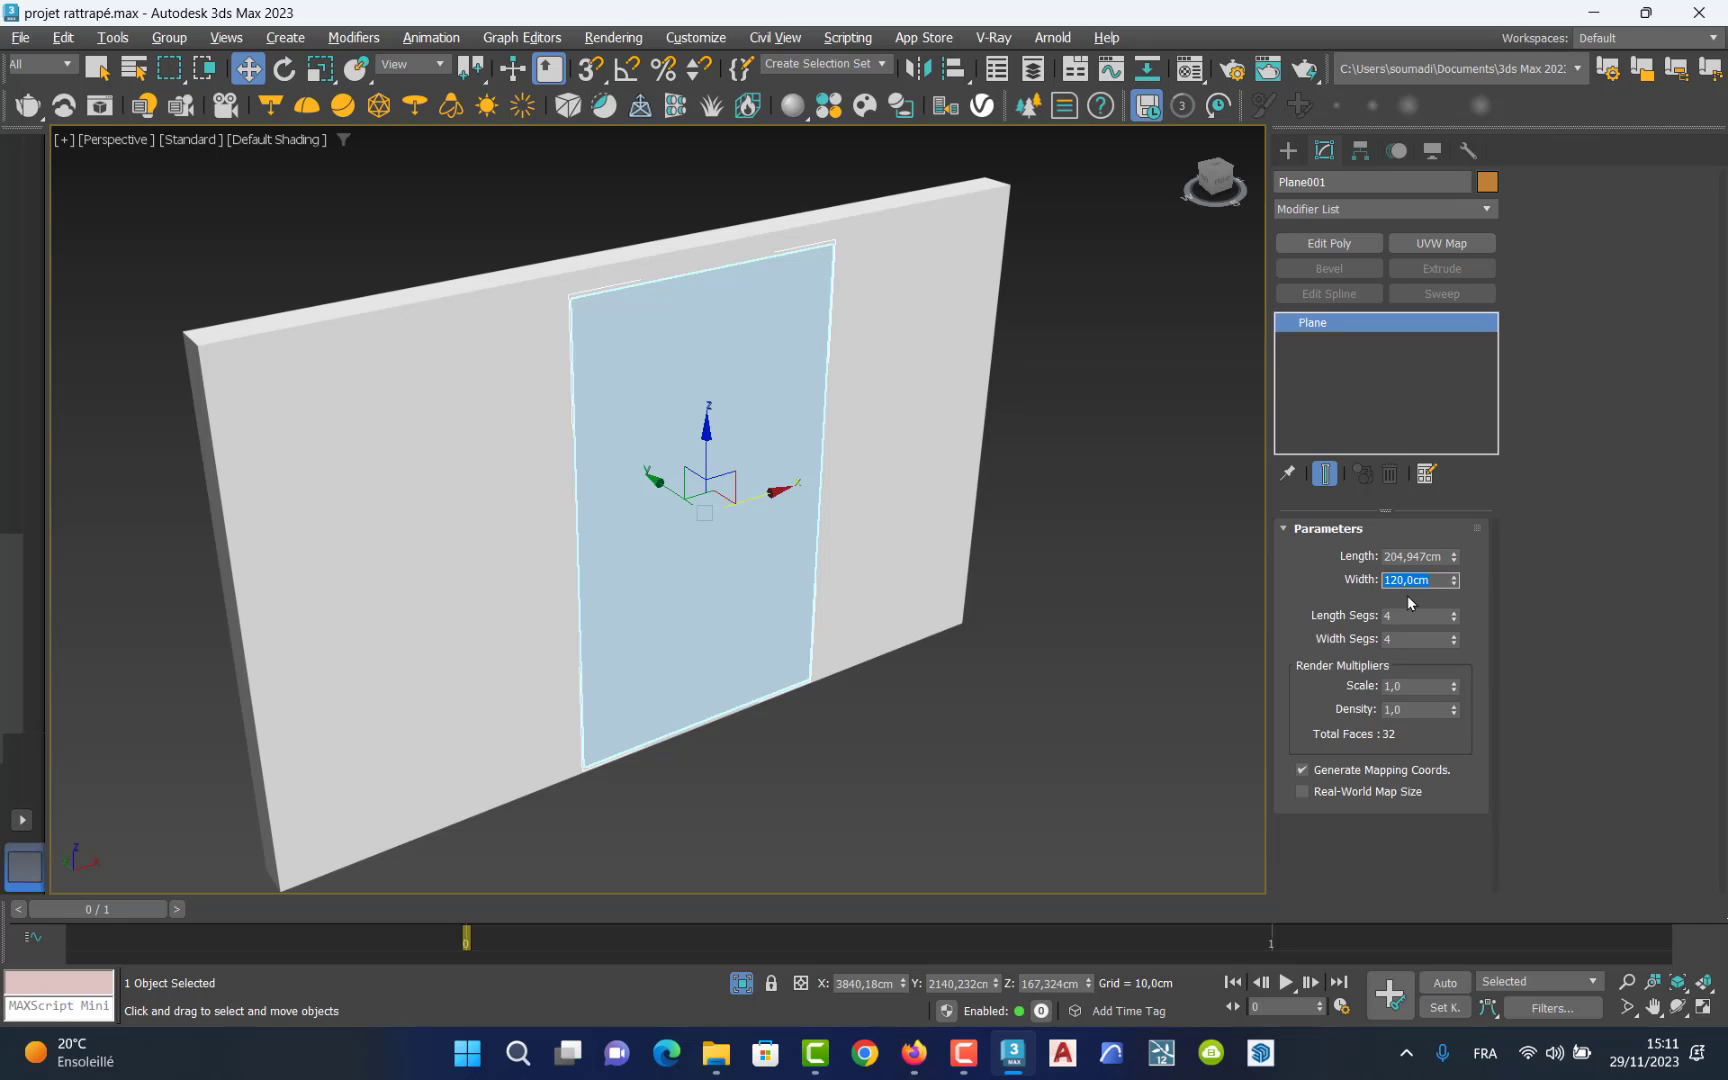
# Exit isolation and move the plane along X towards the middle of the sofa.
pyautogui.click(742, 984)
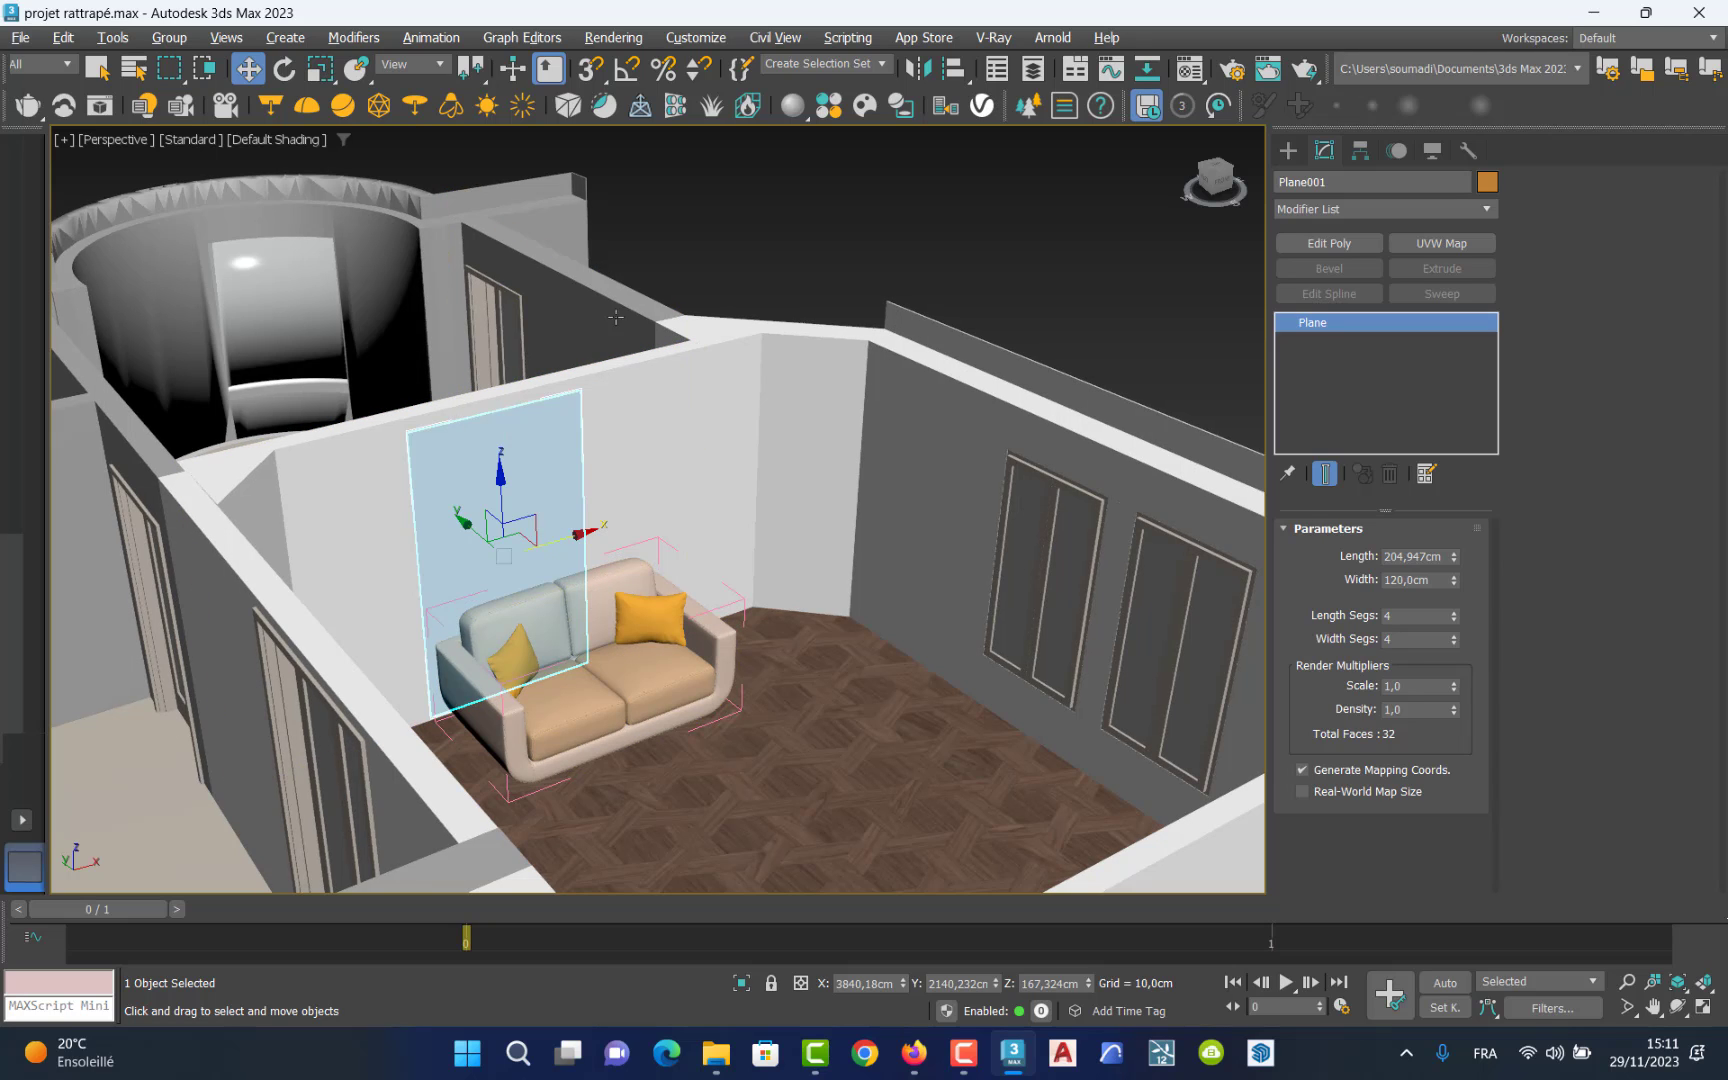
pyautogui.hotkey('ctrl', 'r')
pyautogui.moveTo(615, 505); pyautogui.dragTo(618, 622)
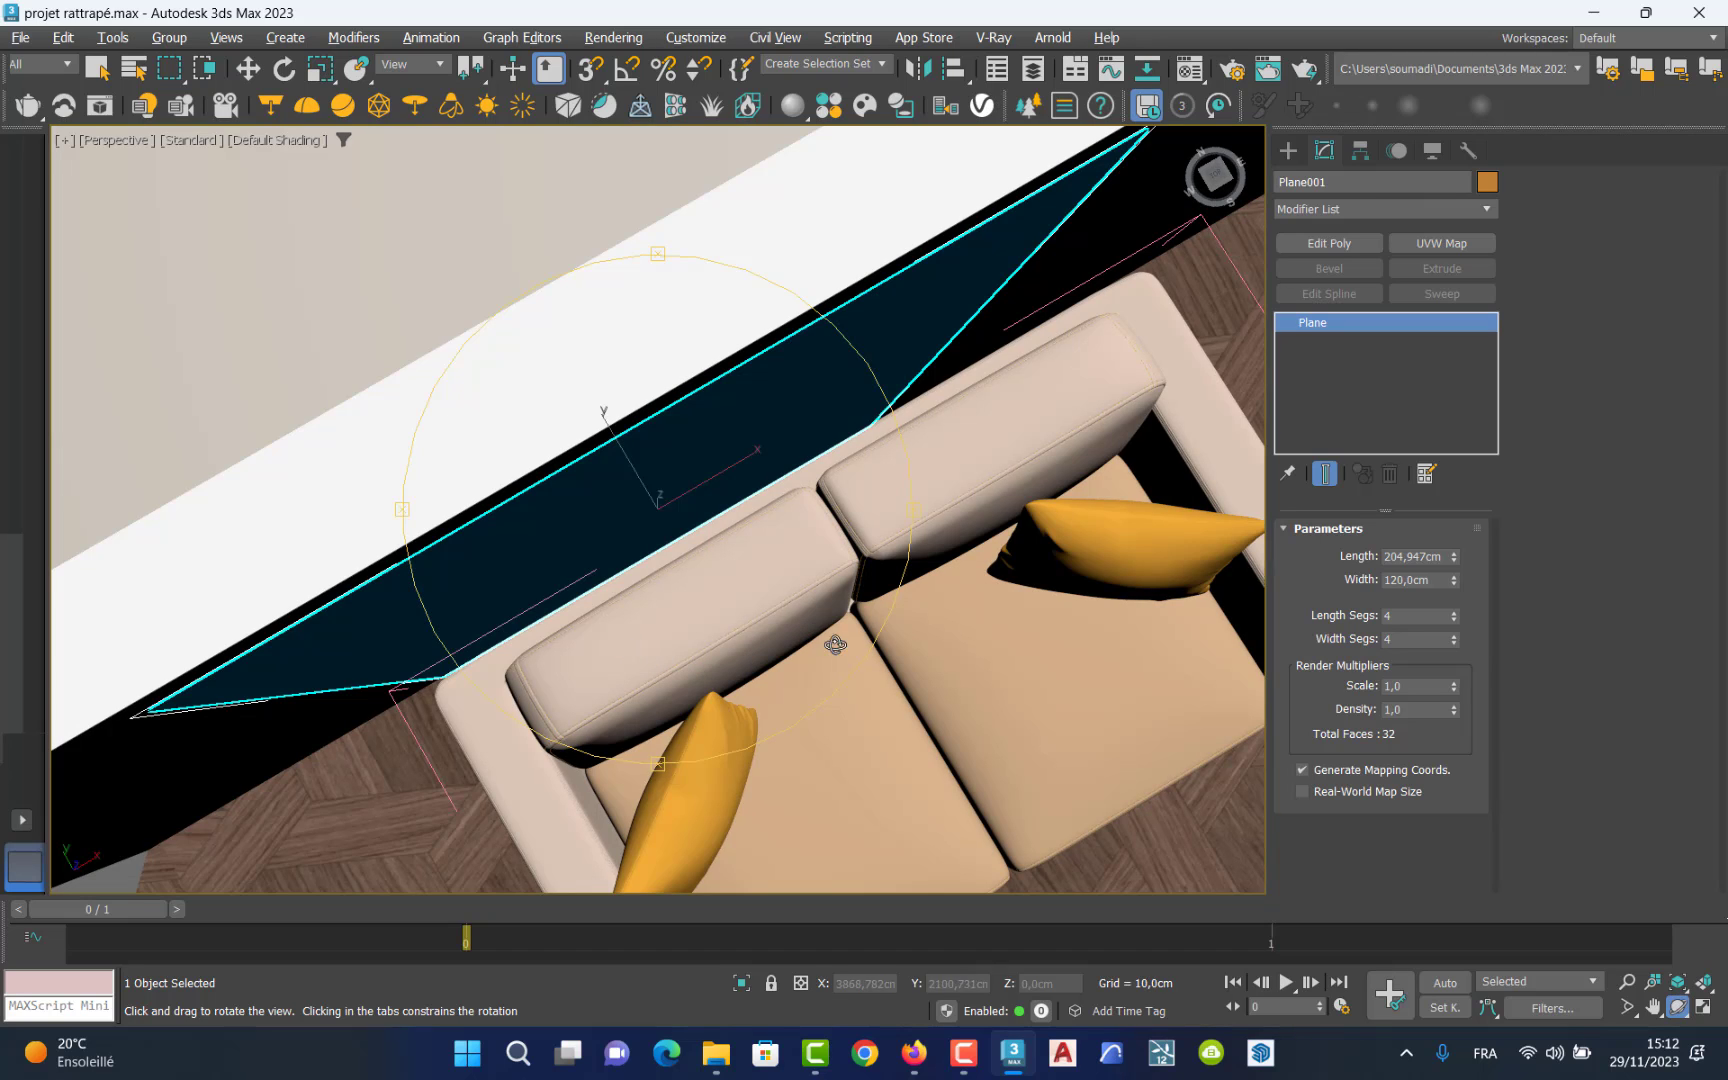
pyautogui.click(857, 705)
pyautogui.moveTo(857, 712); pyautogui.dragTo(771, 671)
pyautogui.moveTo(697, 587); pyautogui.dragTo(748, 533)
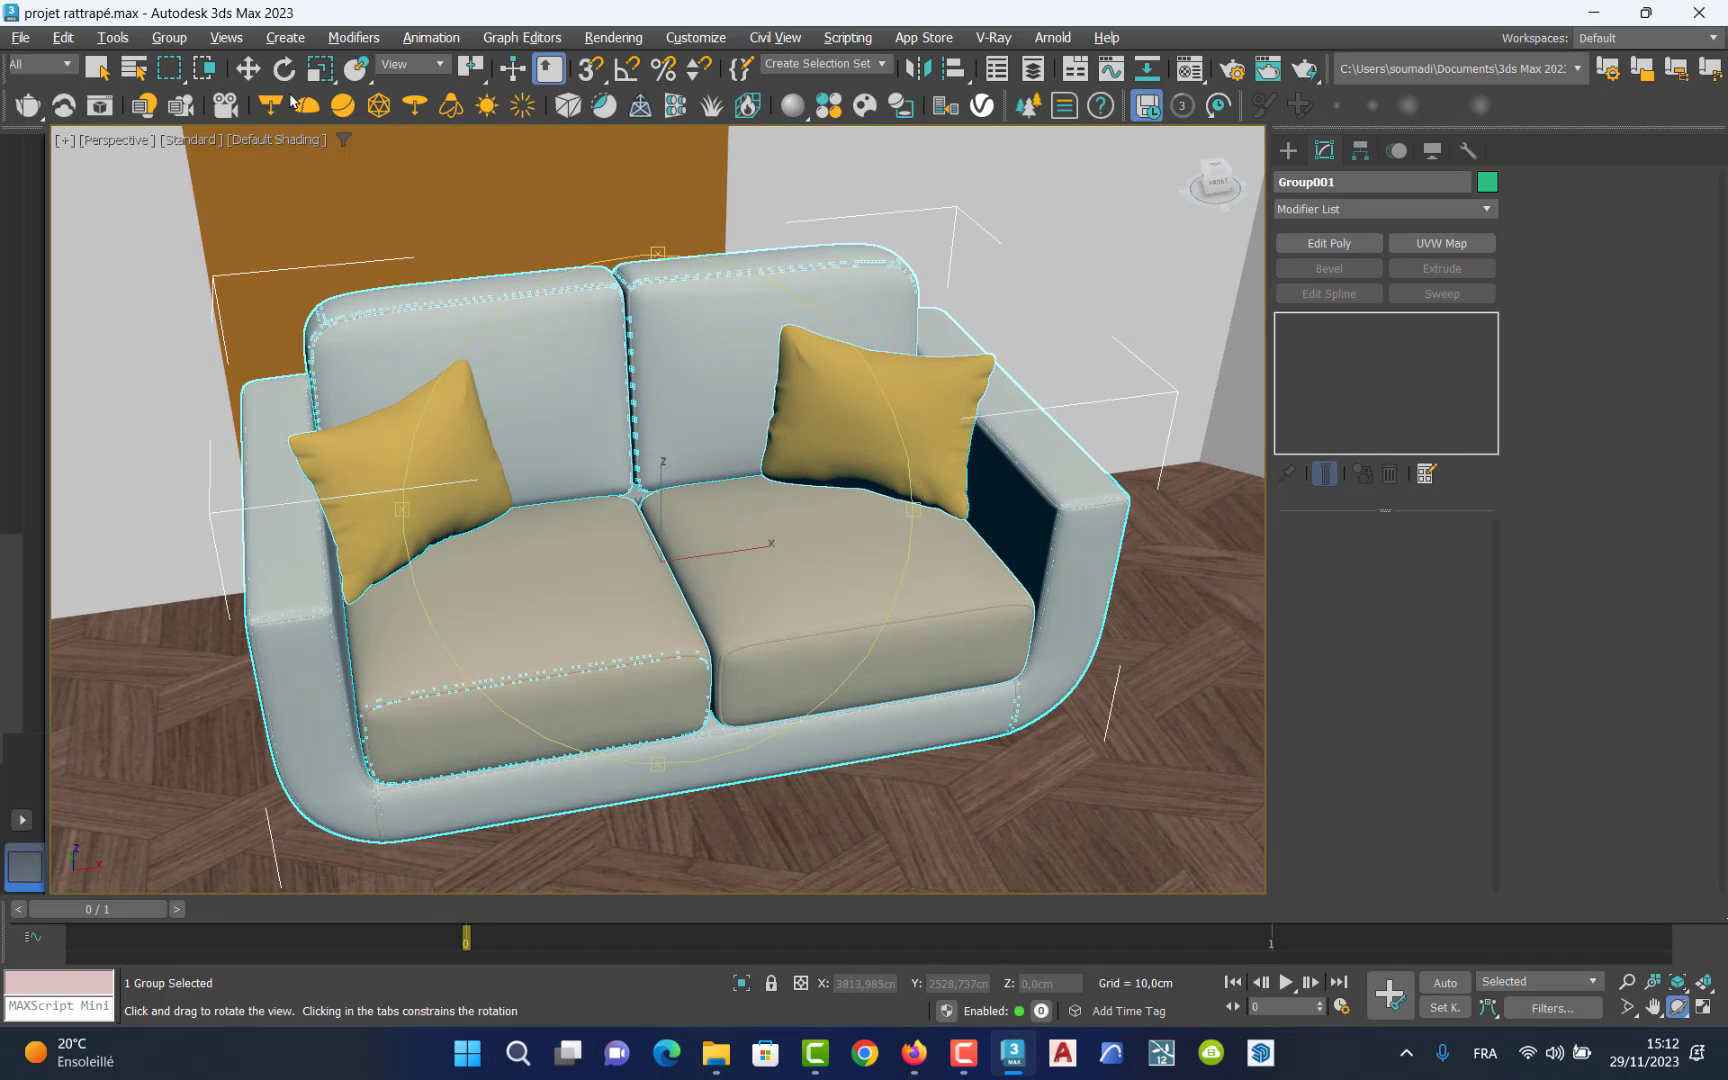
pyautogui.click(248, 68)
pyautogui.click(317, 193)
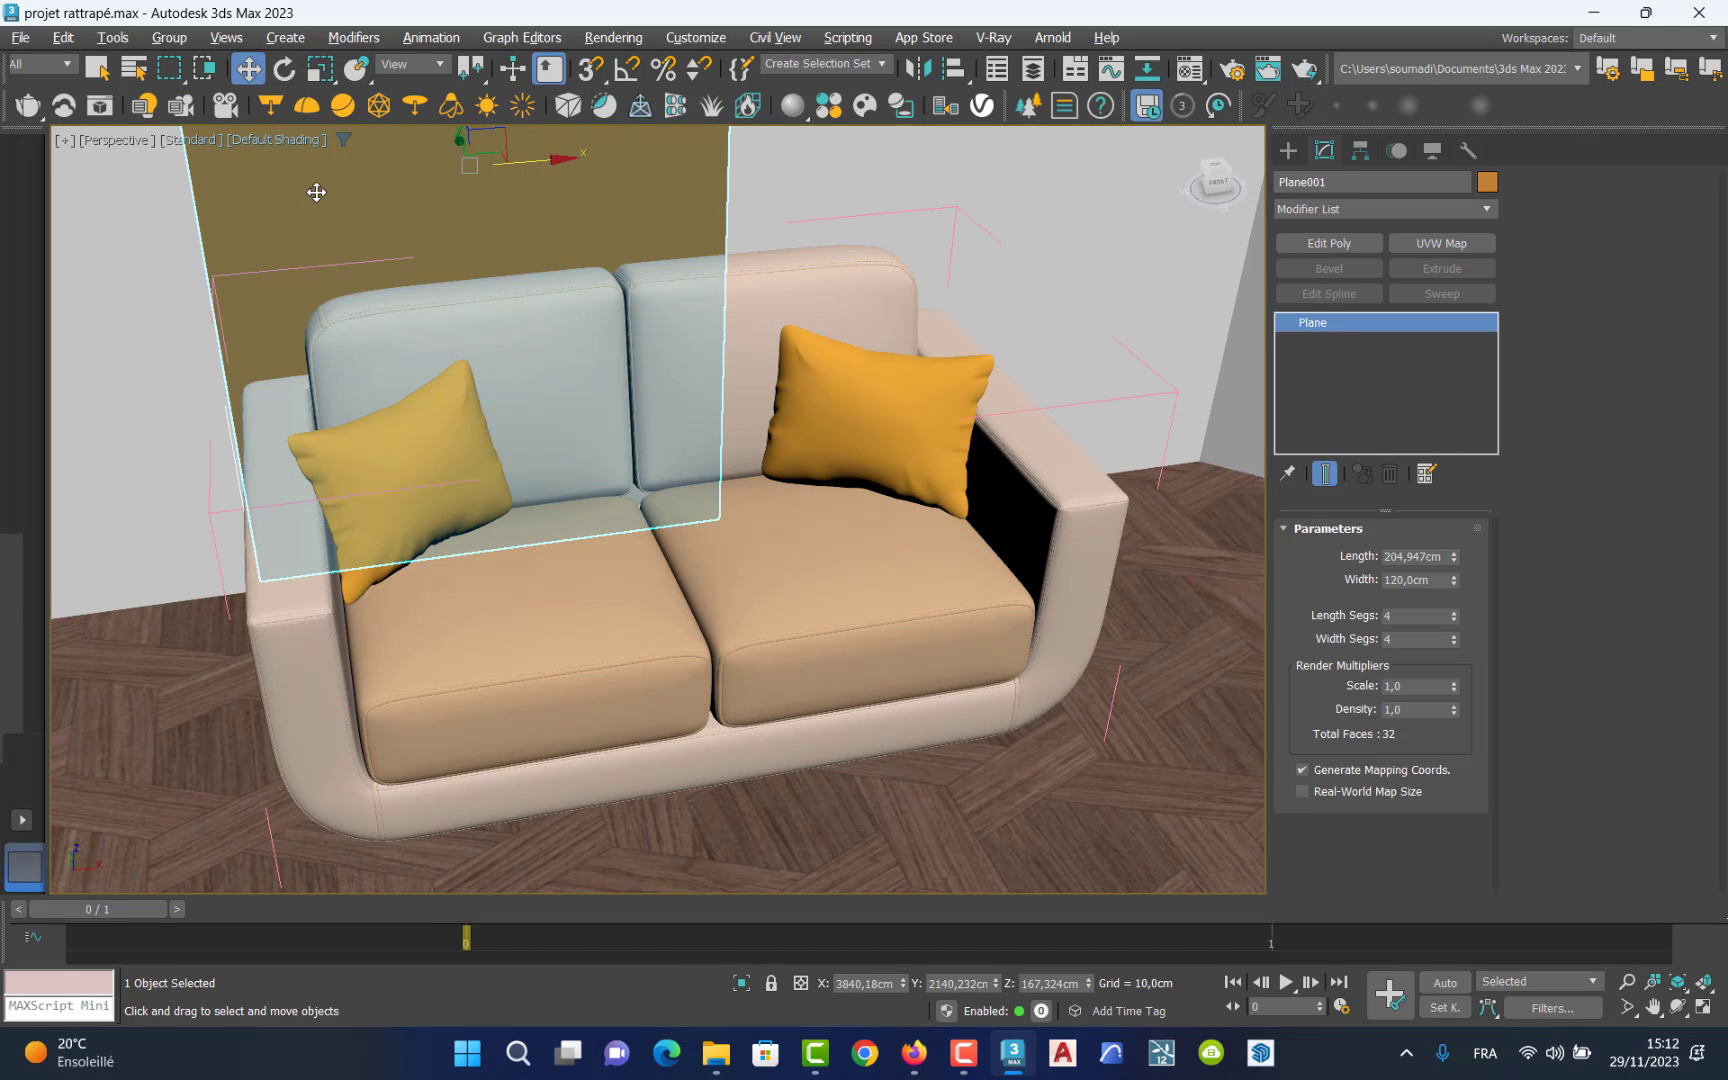
pyautogui.moveTo(554, 160); pyautogui.dragTo(663, 155)
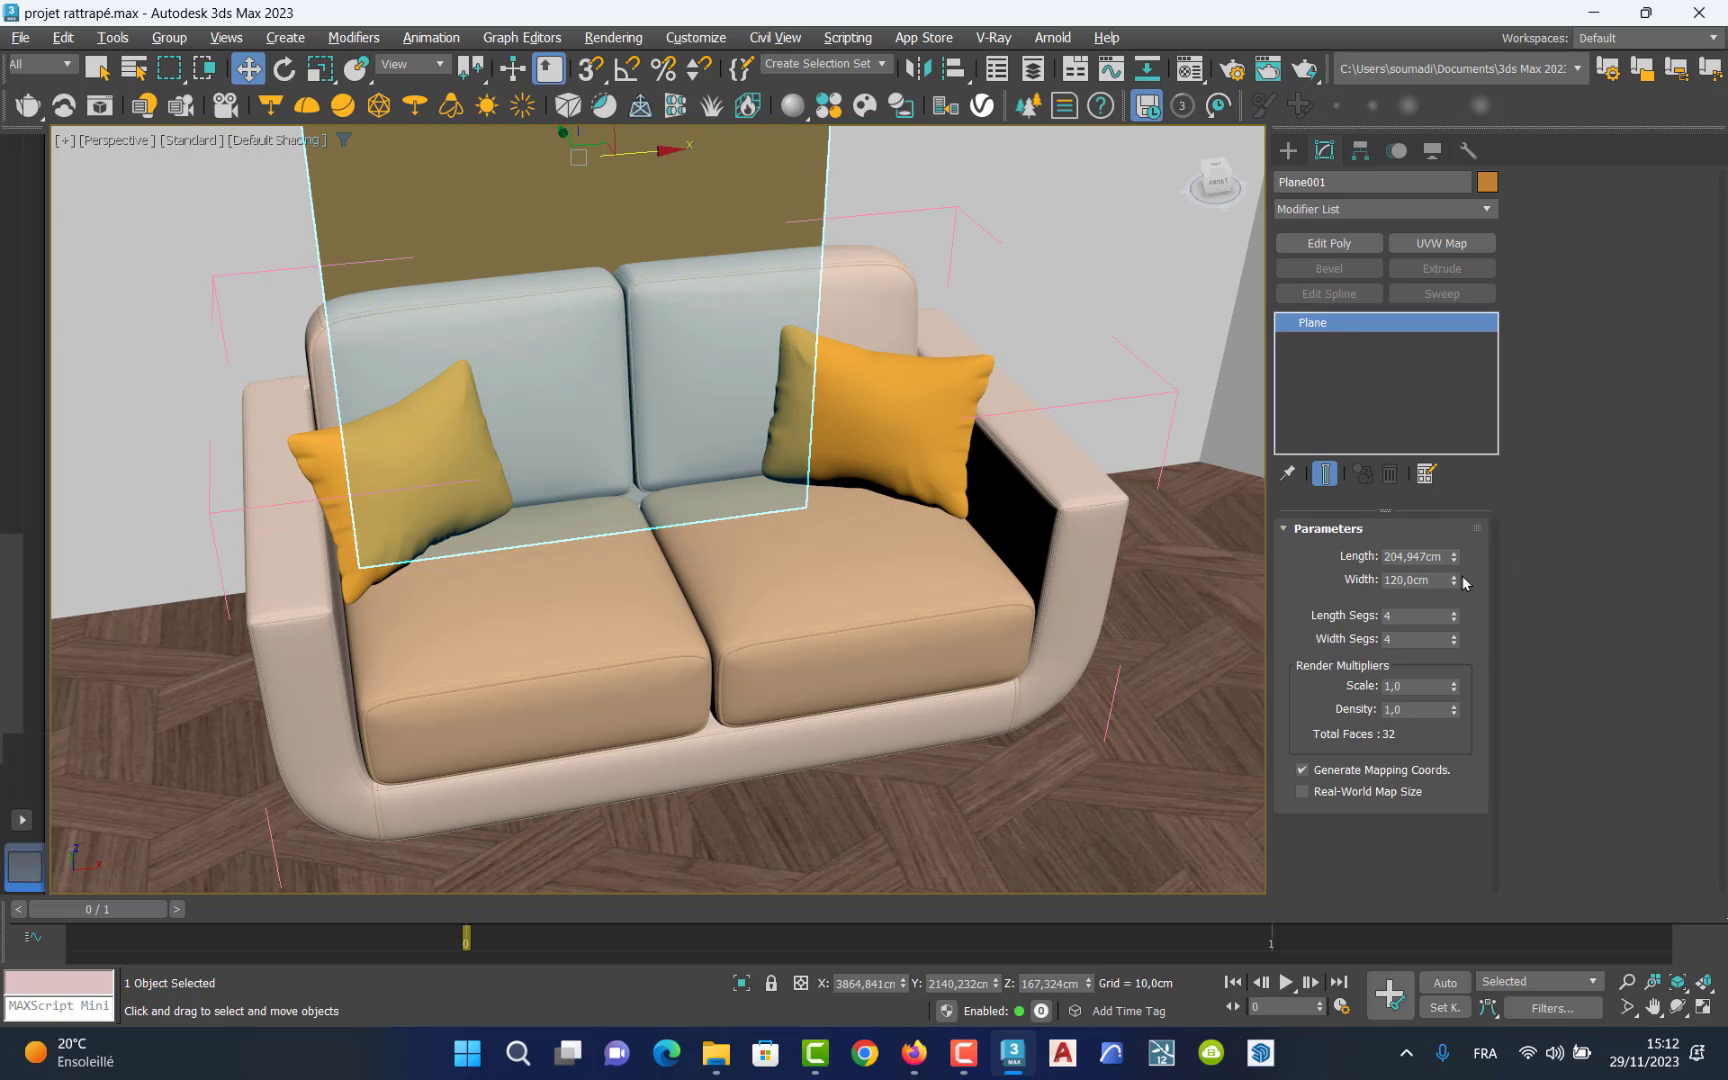
# Widen the plane to 162 cm and shift it slightly along X to centre it behind the sofa.
pyautogui.moveTo(1455, 584); pyautogui.dragTo(1451, 545)
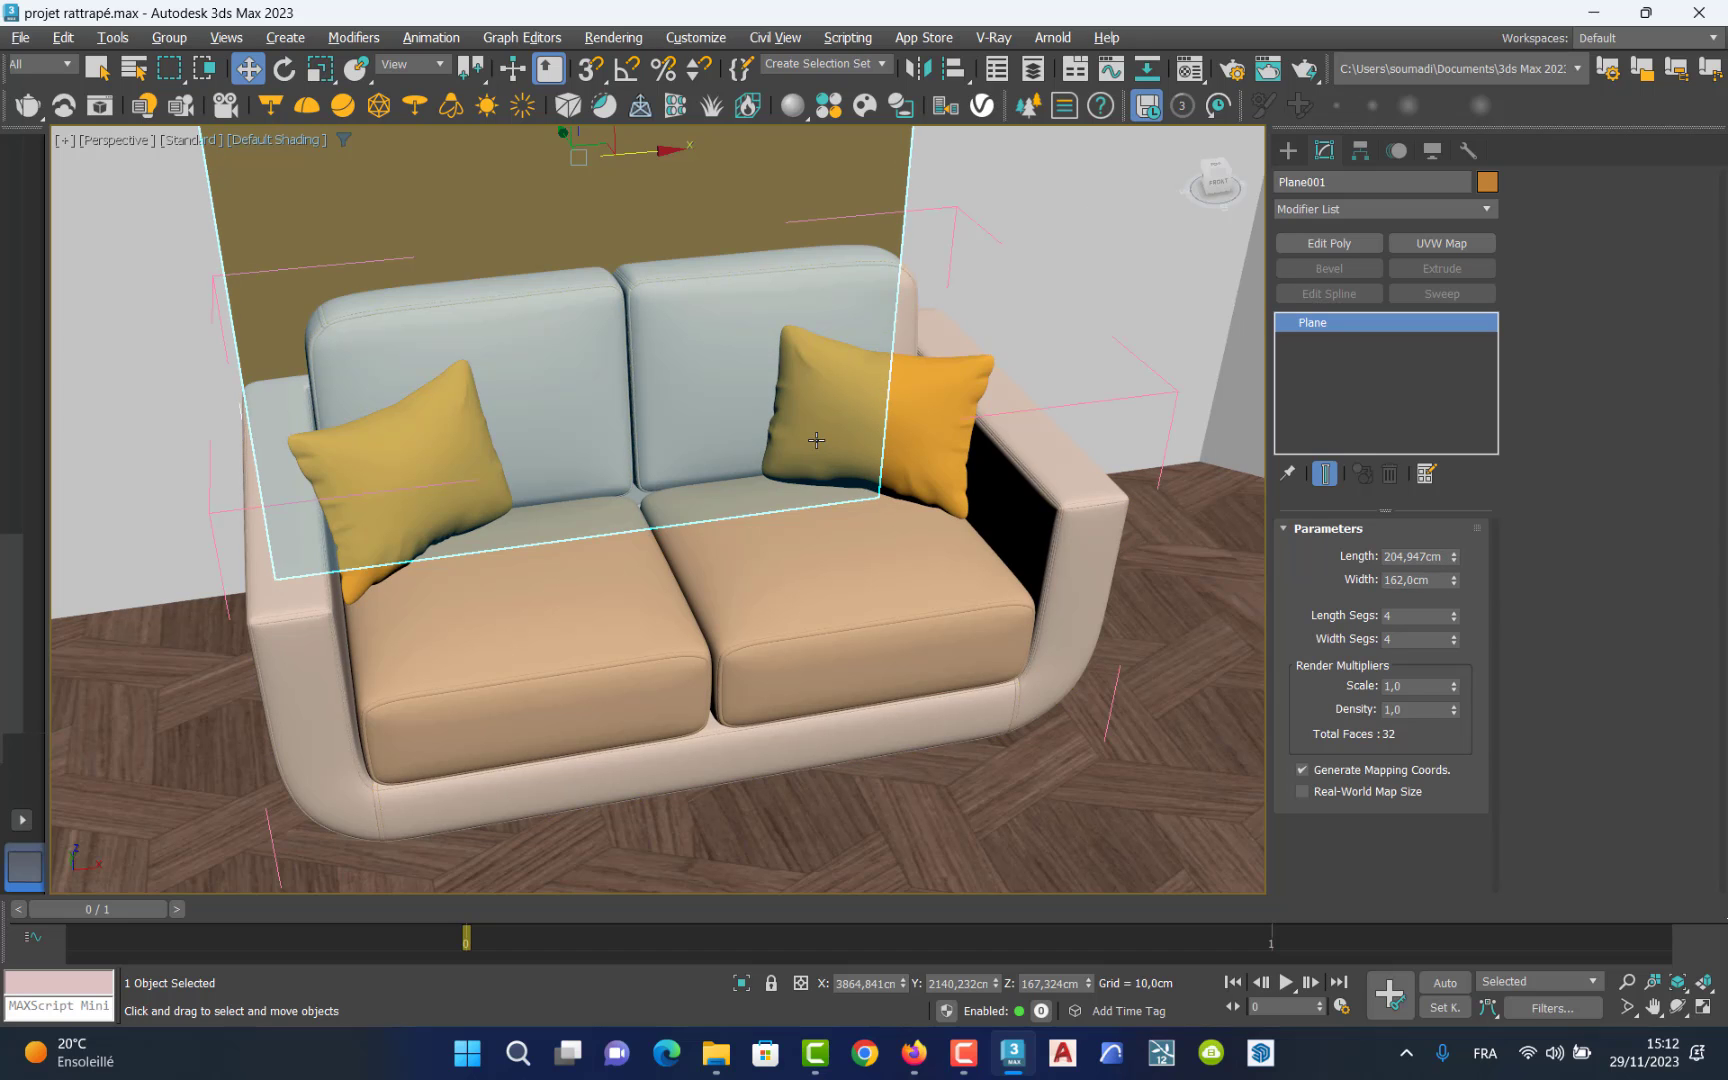
pyautogui.keyDown('alt'); pyautogui.moveTo(819, 441); pyautogui.dragTo(806, 438, button='middle'); pyautogui.keyUp('alt')
pyautogui.moveTo(806, 438); pyautogui.dragTo(778, 436)
pyautogui.rightClick(780, 436)
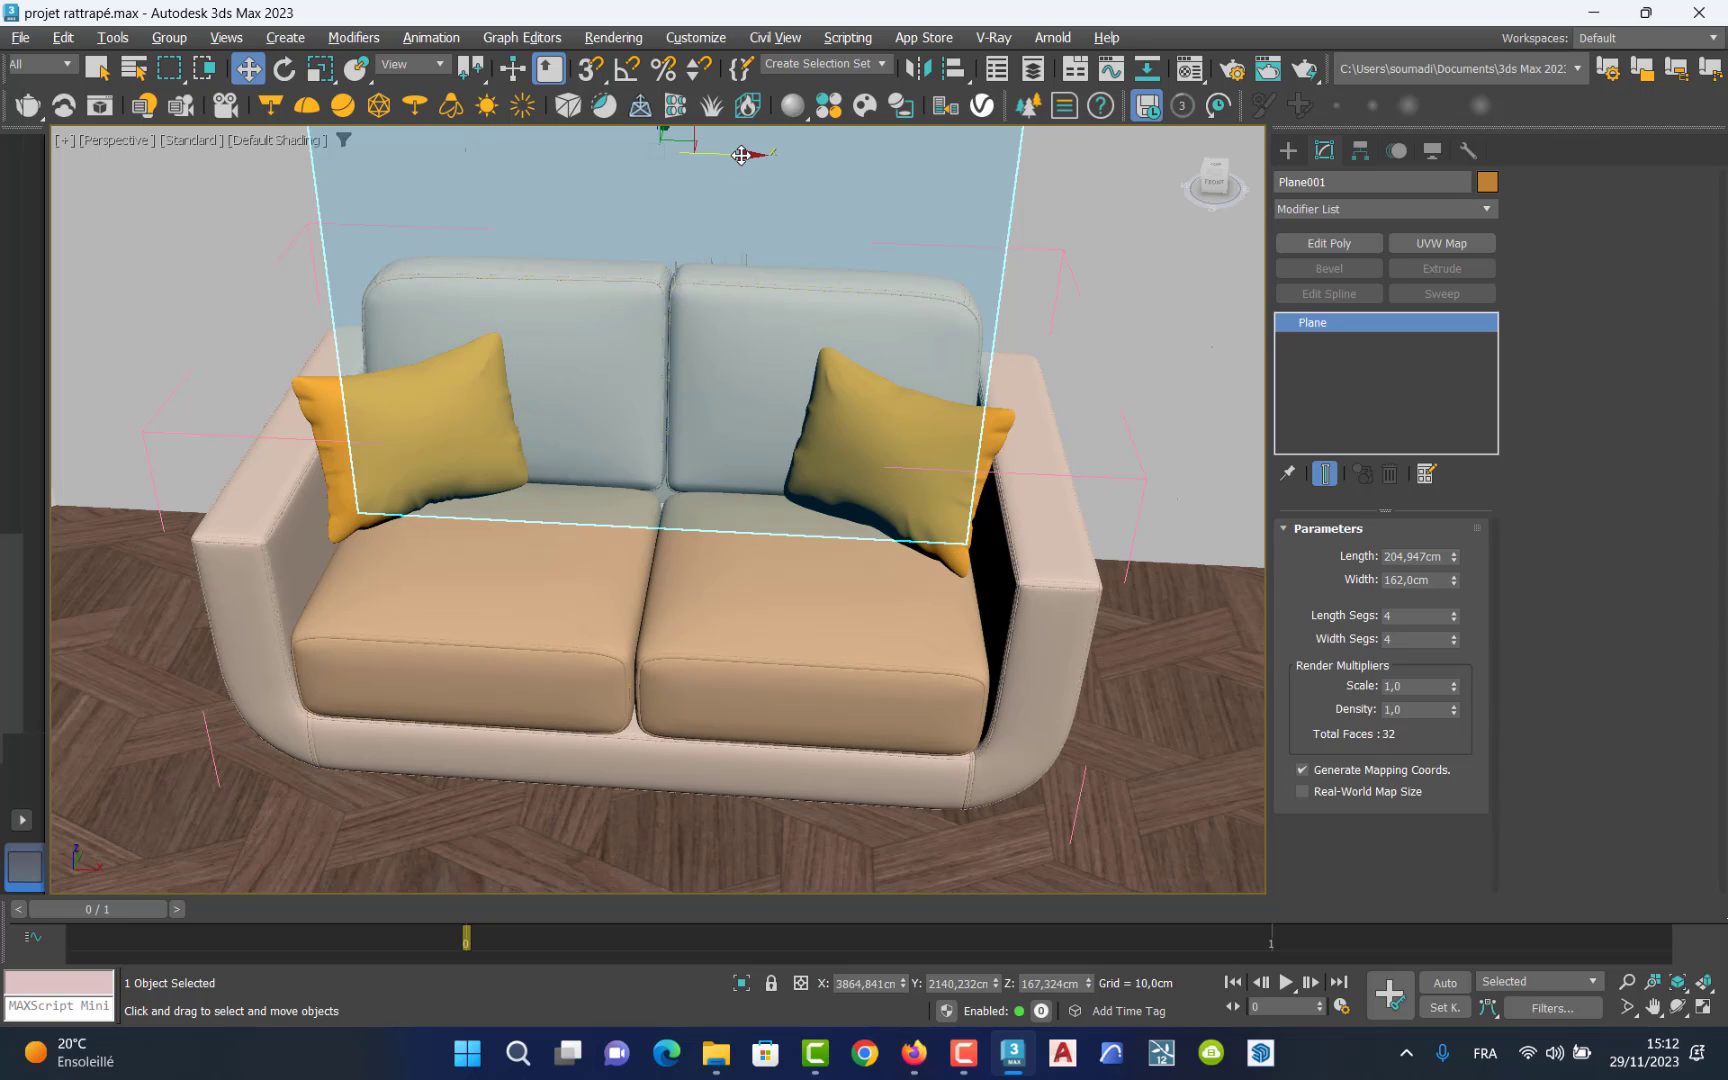
pyautogui.moveTo(743, 154); pyautogui.dragTo(772, 168)
# Try nudging the plane along X in the Top view, undo the move and return to the Perspective view.
pyautogui.hotkey('alt', 'w')
pyautogui.rightClick(488, 340)
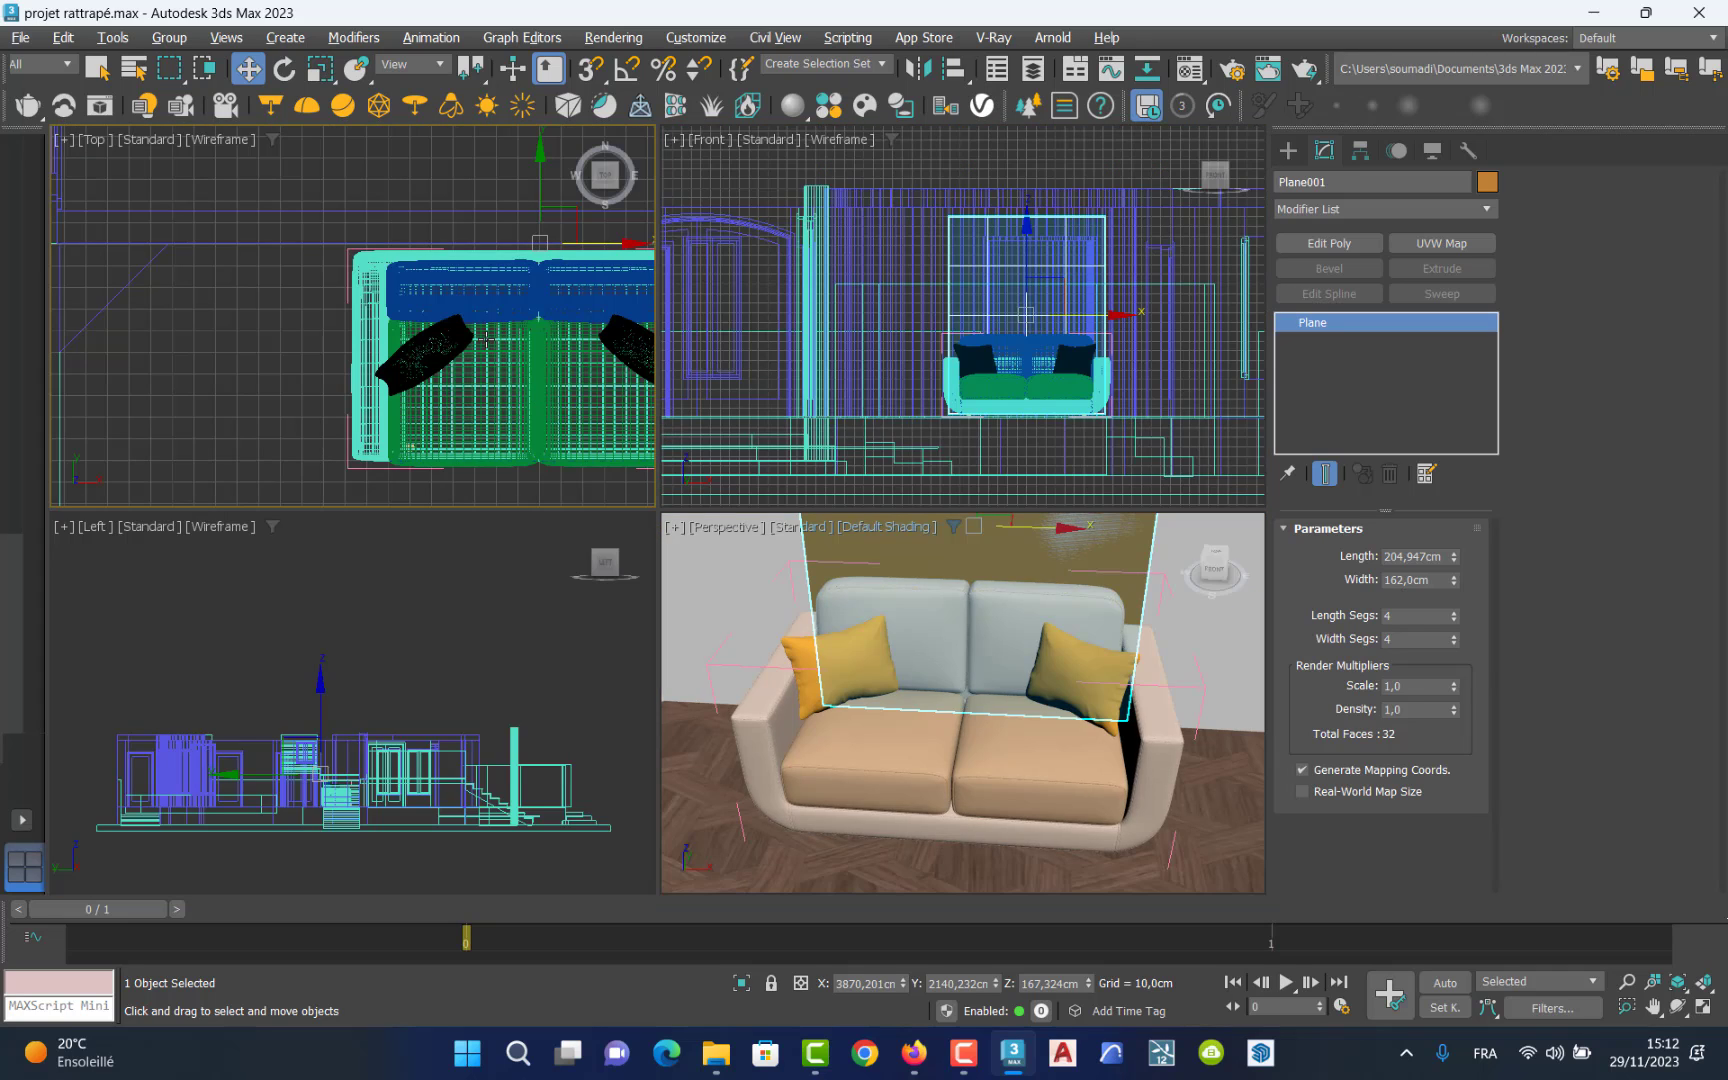
pyautogui.hotkey('alt', 'w')
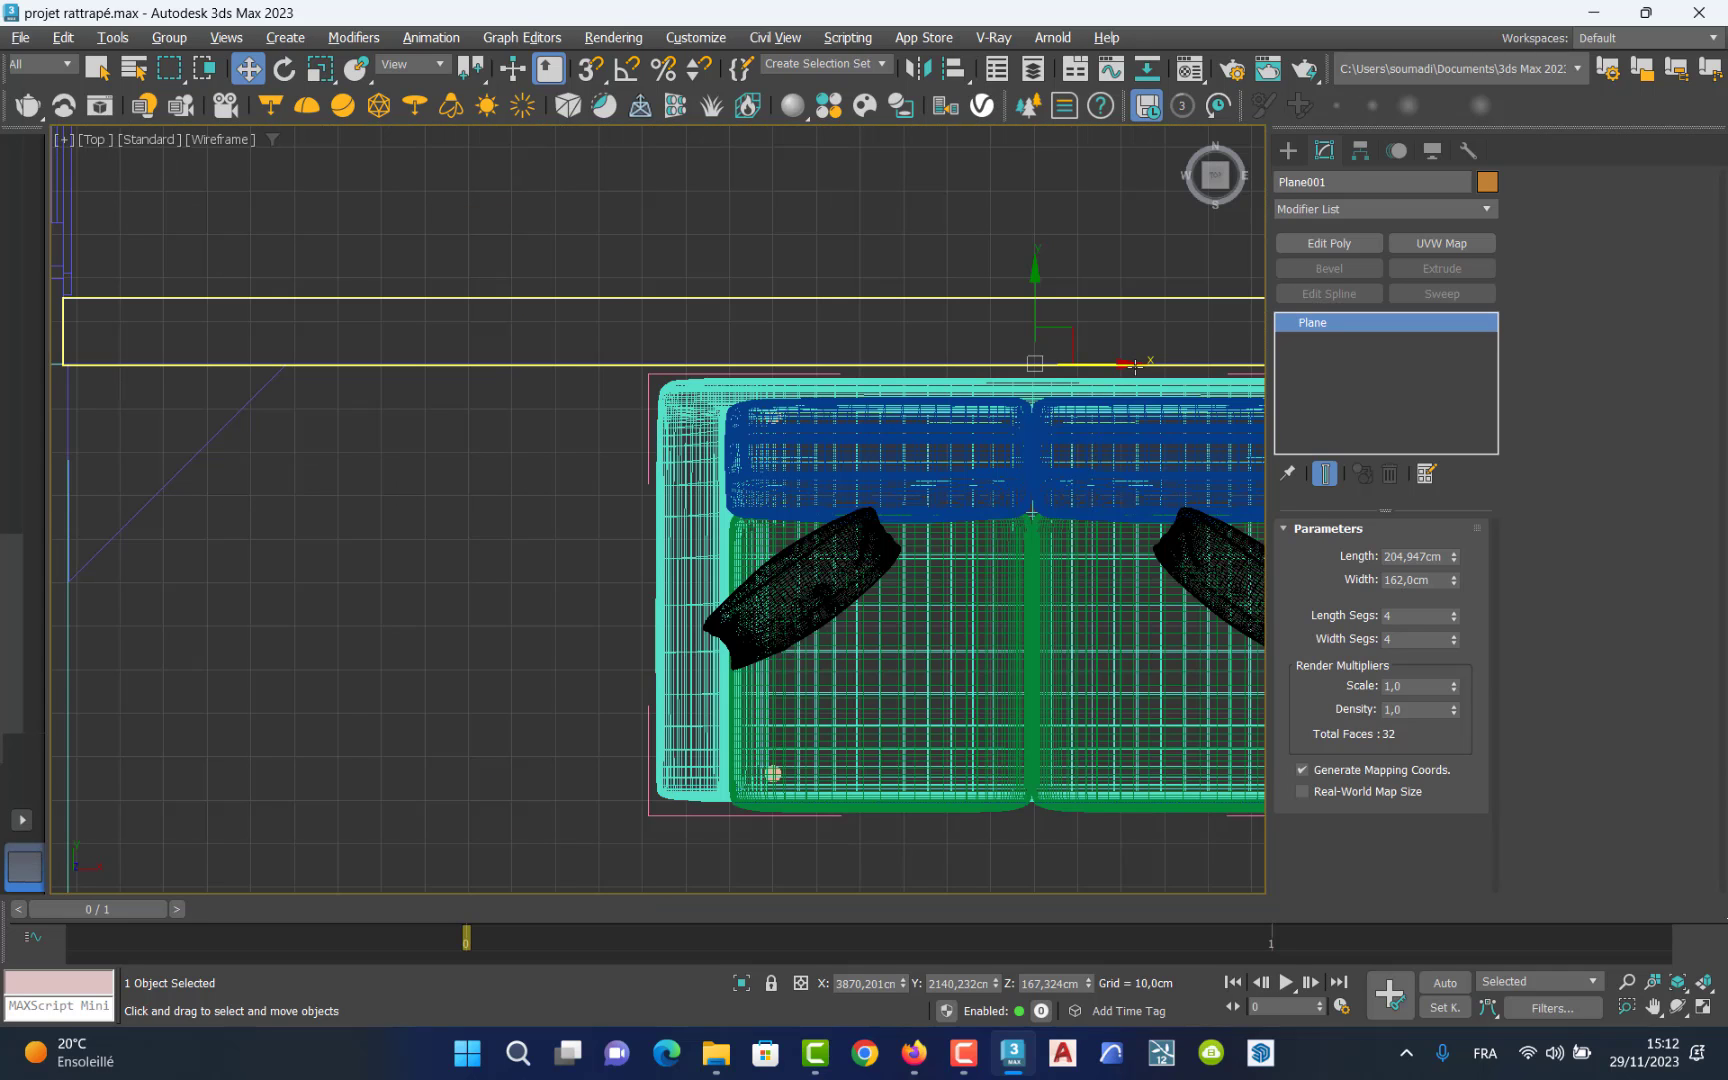
pyautogui.moveTo(1120, 361); pyautogui.dragTo(1134, 364)
pyautogui.hotkey('ctrl', 'z')
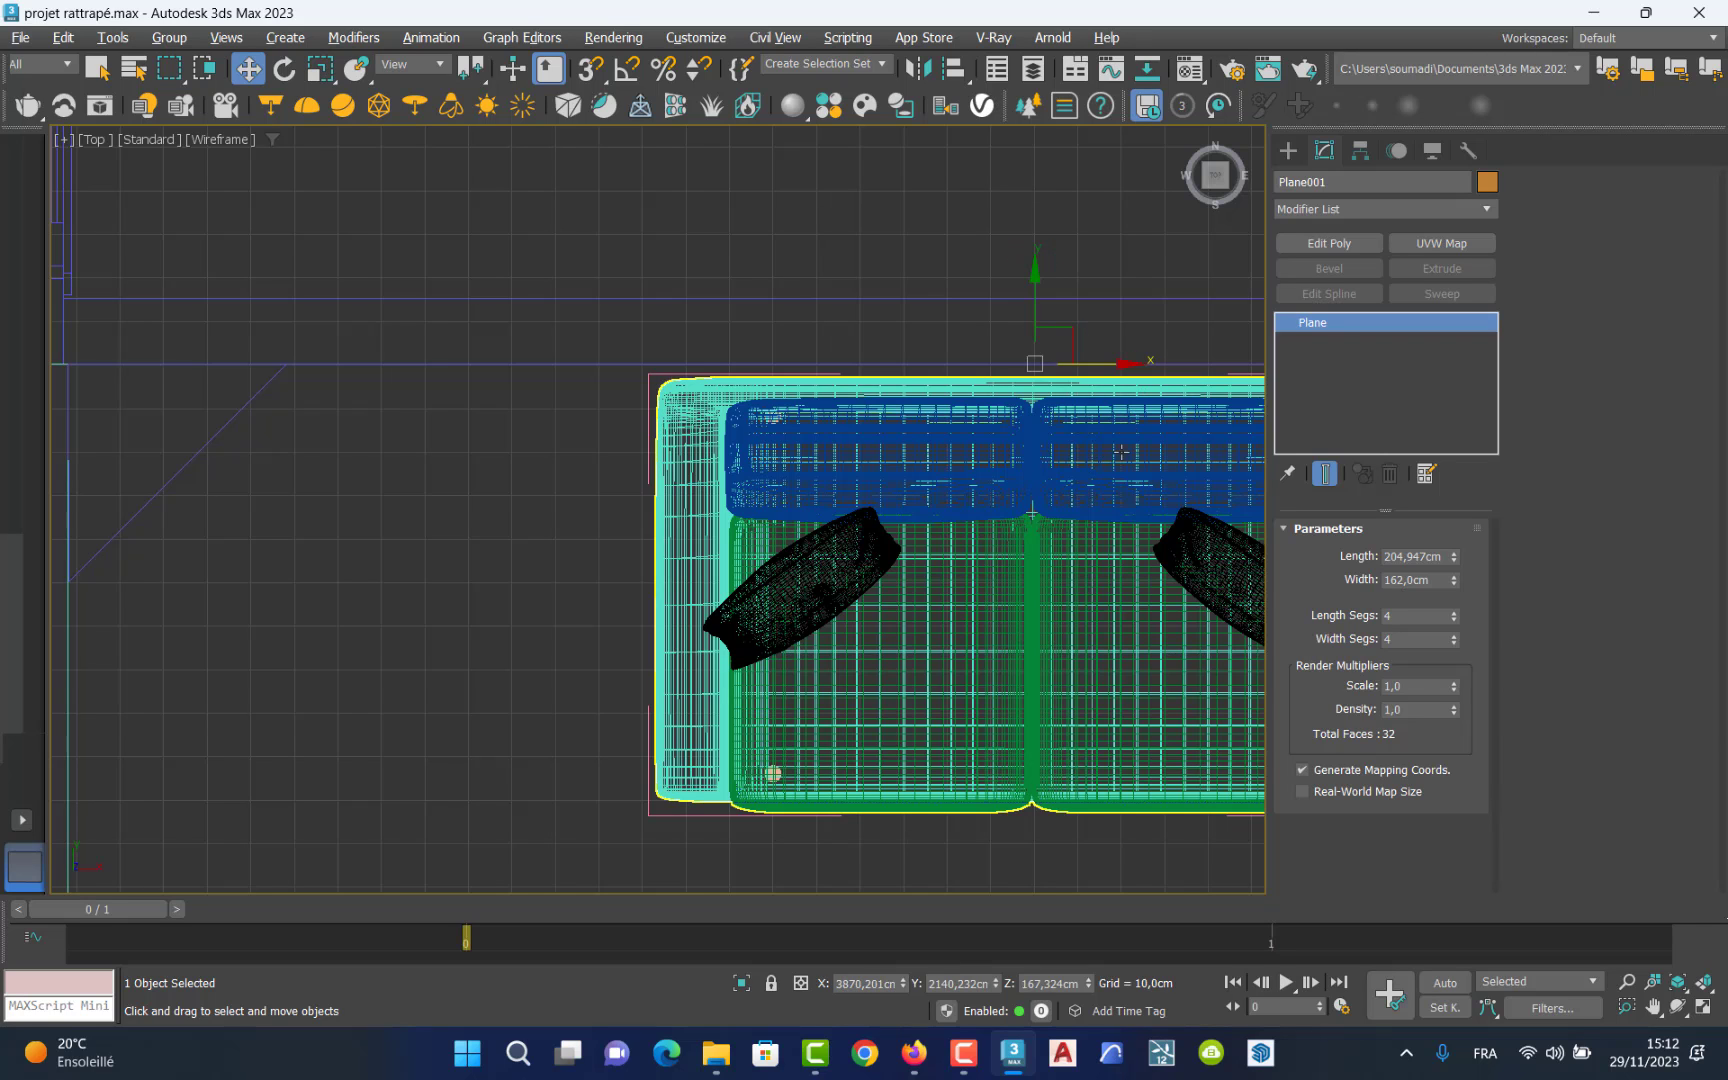
pyautogui.hotkey('alt', 'w')
pyautogui.rightClick(1025, 562)
pyautogui.hotkey('alt', 'w')
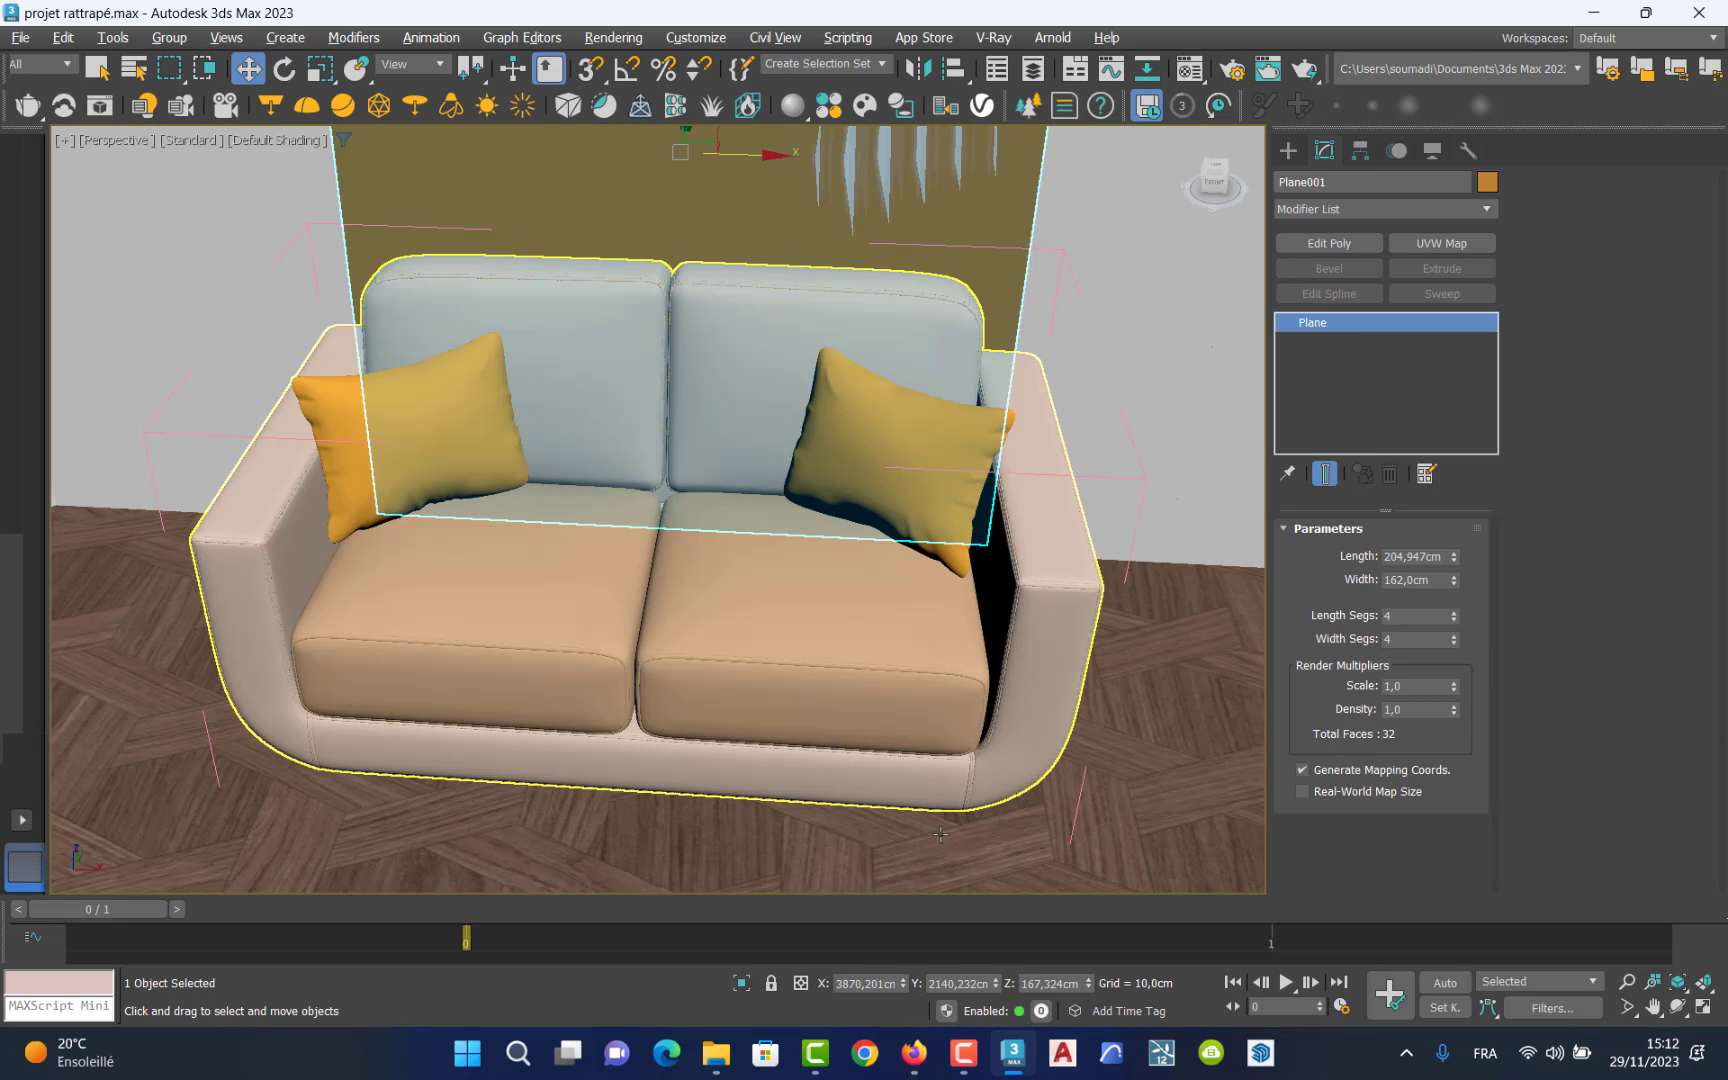
# Isolate the plane and assign Material #6 to it.
pyautogui.click(741, 983)
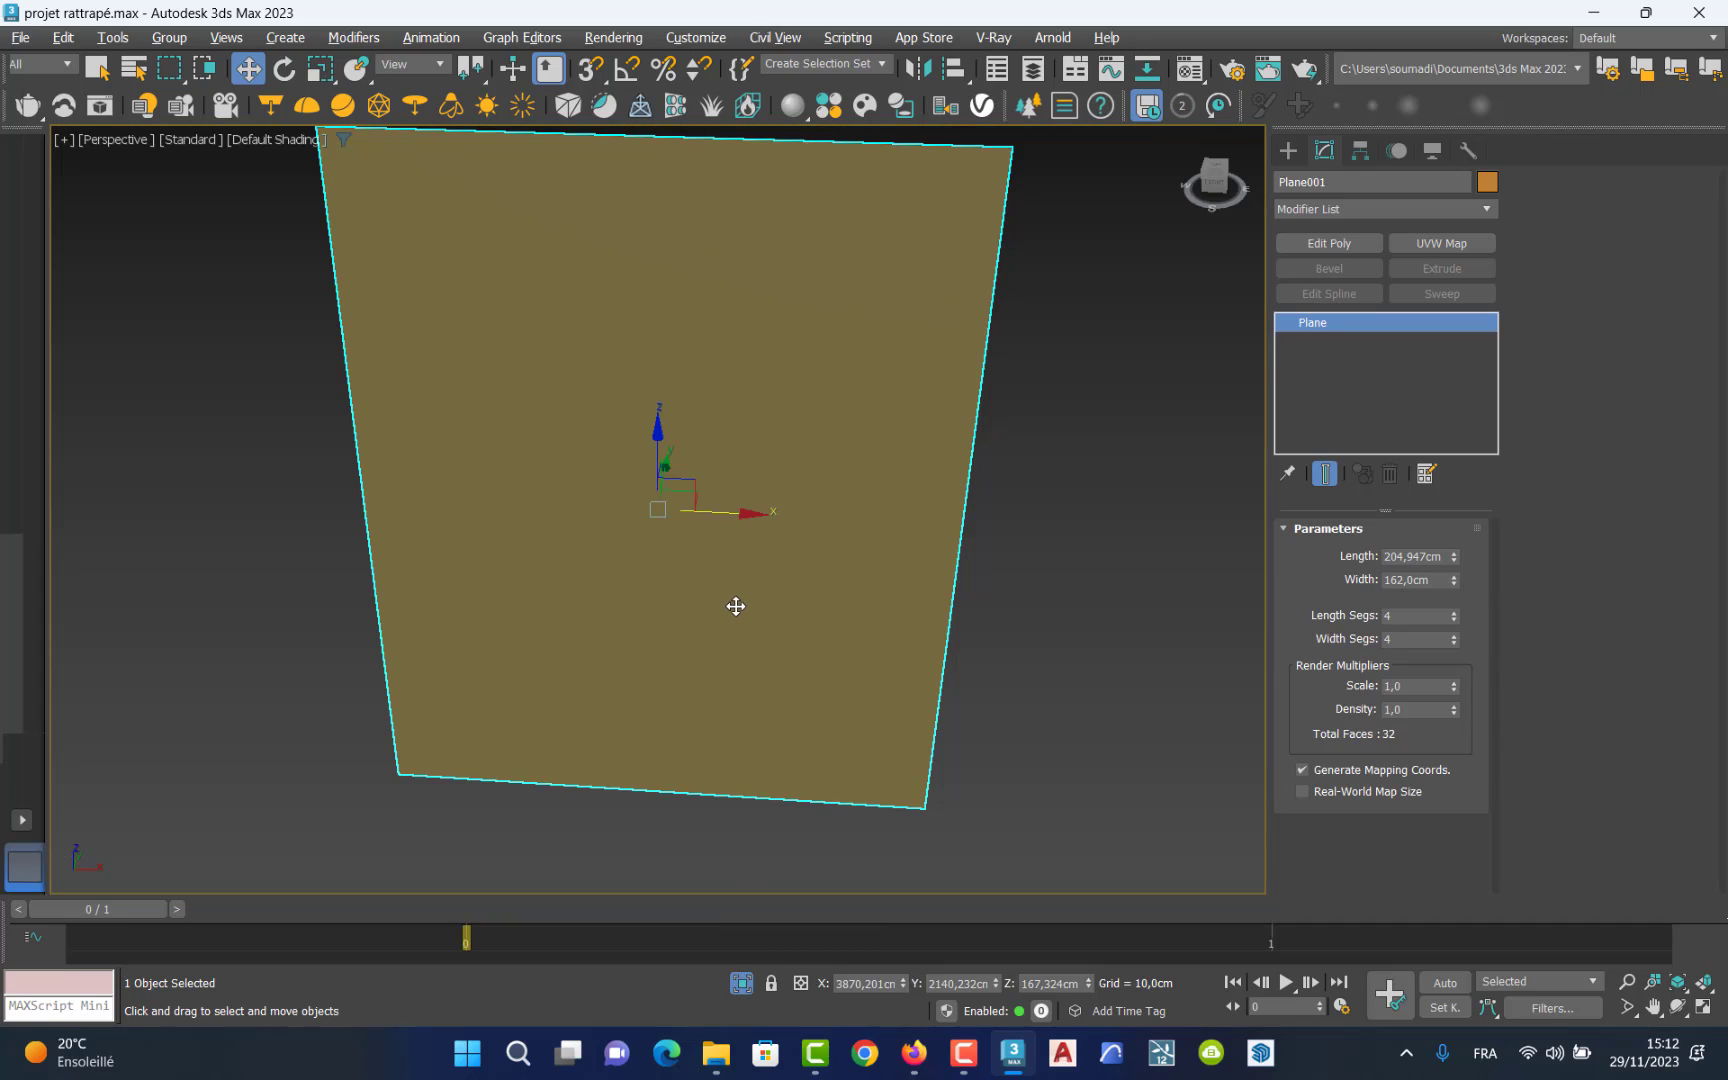
pyautogui.press('m')
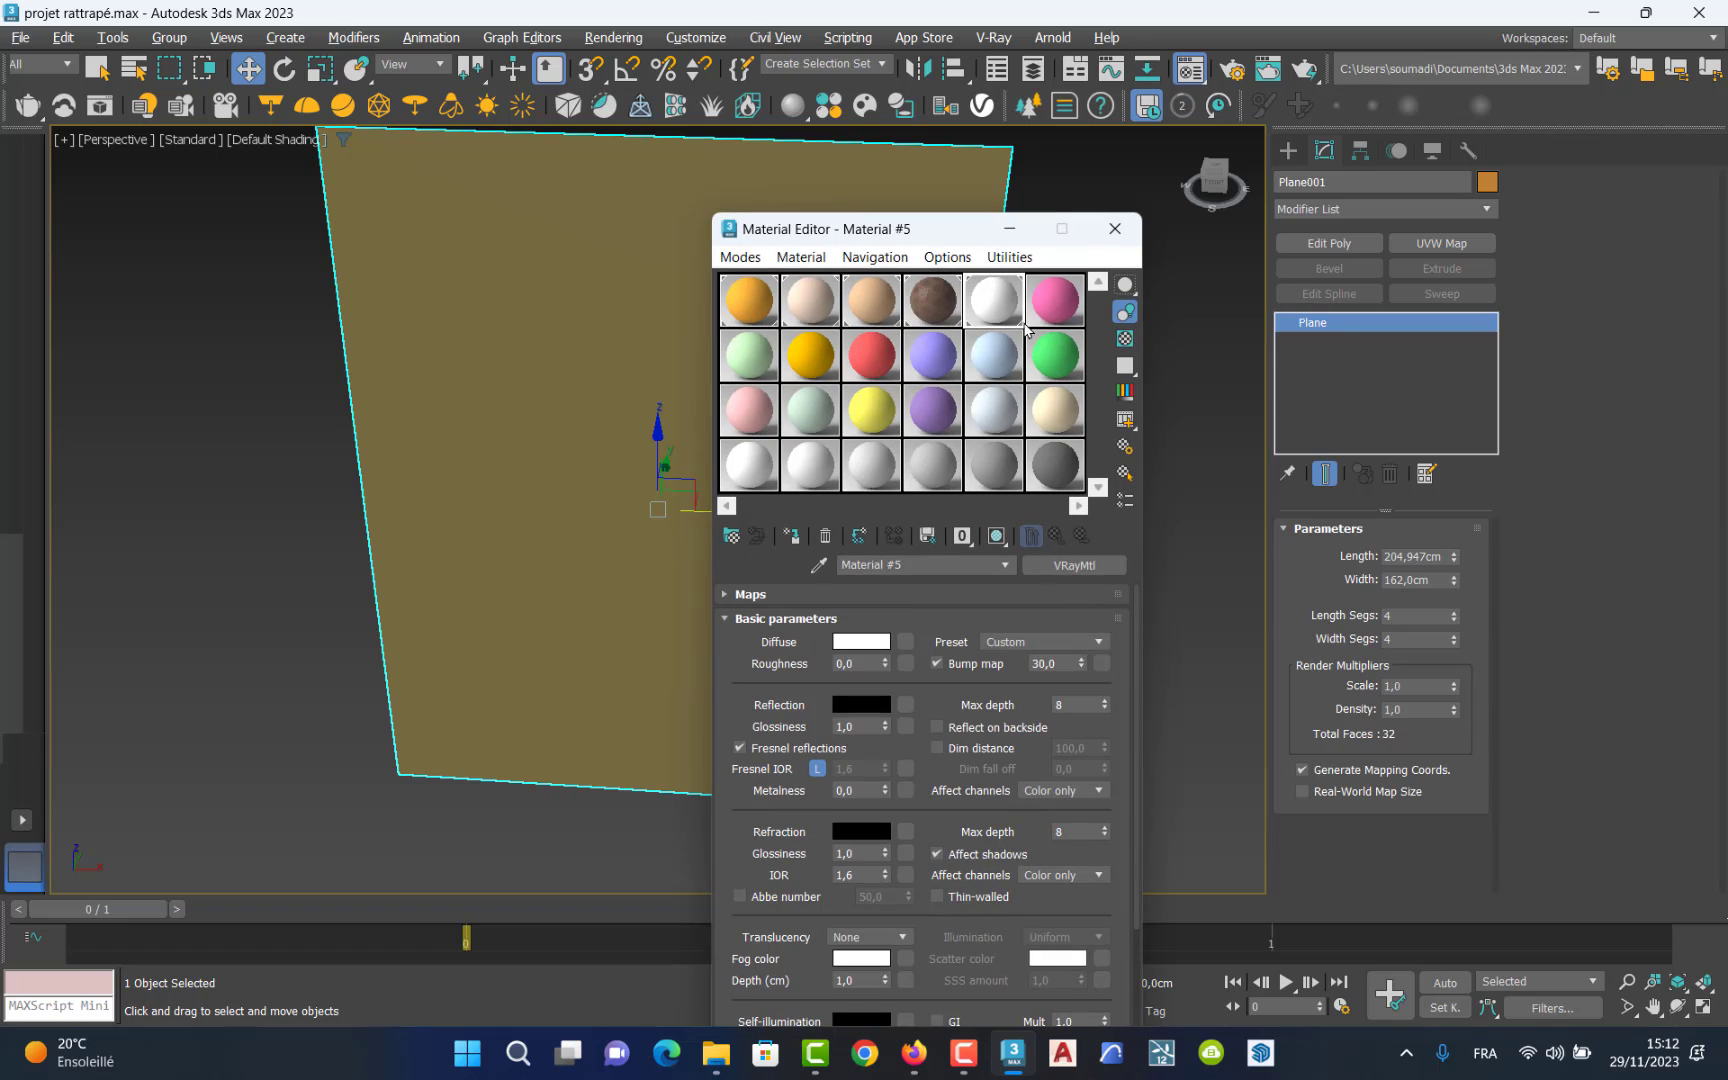
pyautogui.click(1042, 312)
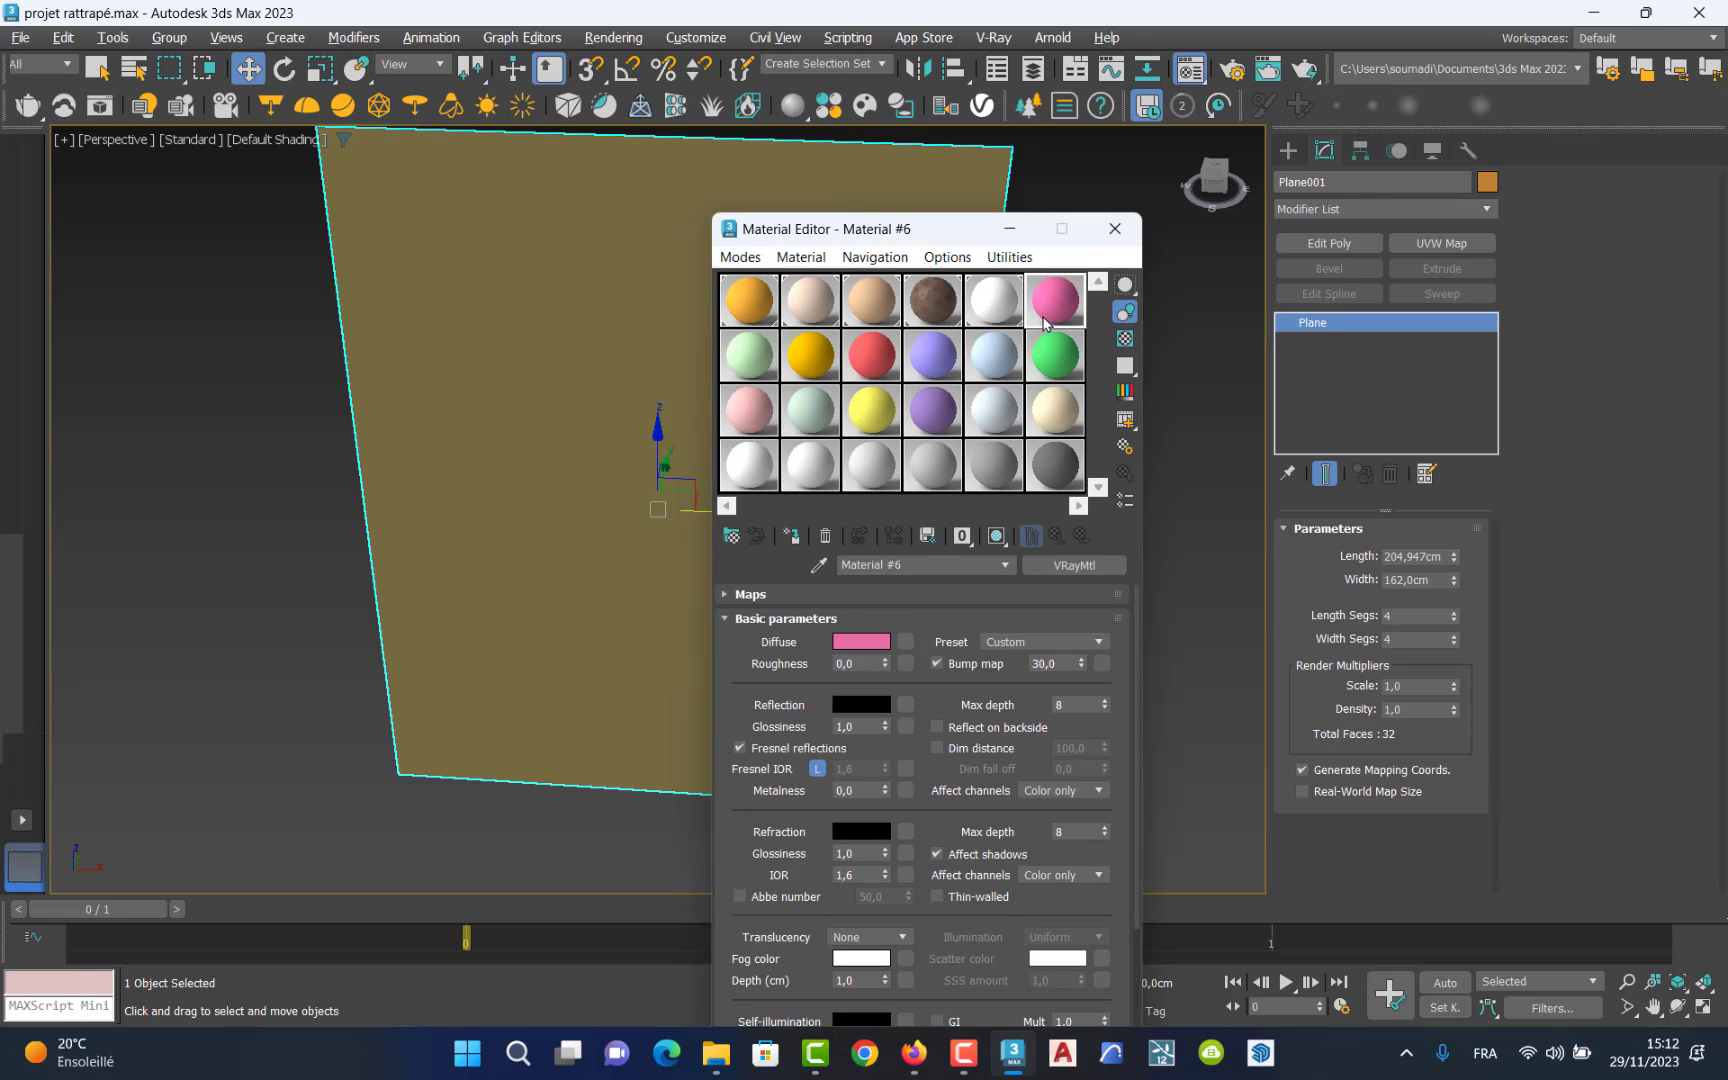
pyautogui.click(791, 537)
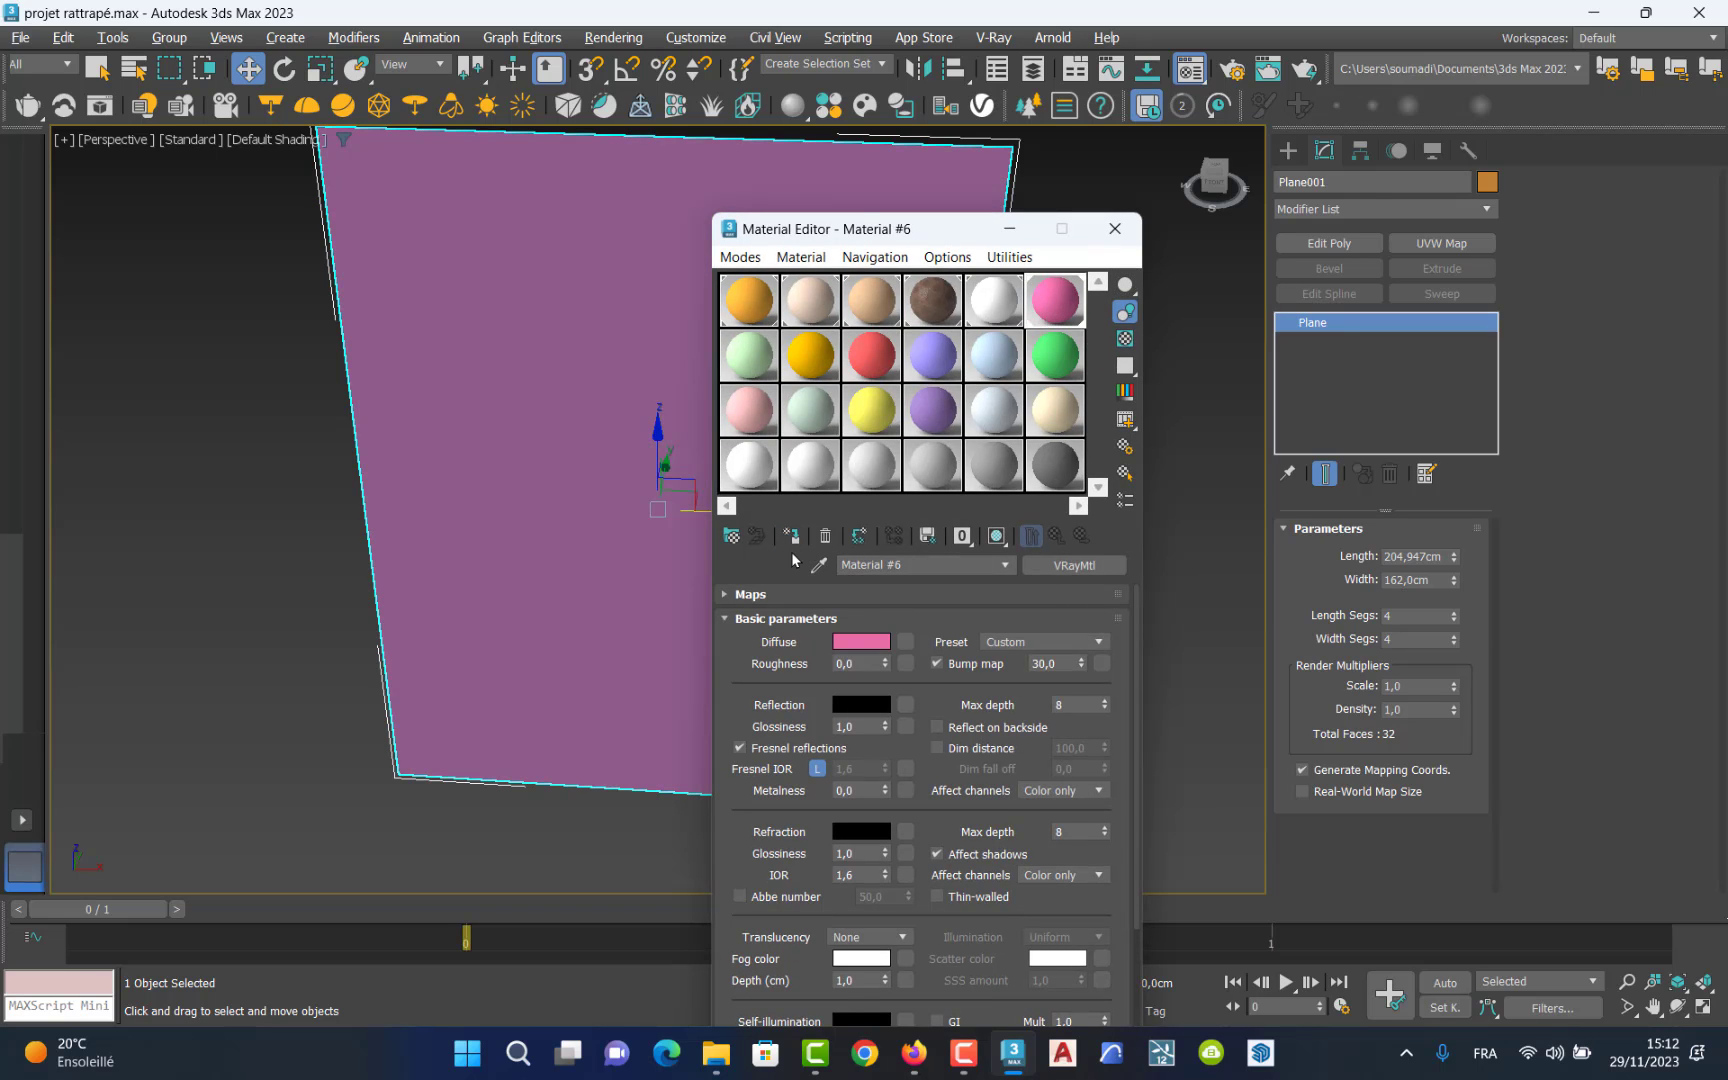
# Add a VRayBitmap map to the Diffuse slot of Material #6.
pyautogui.click(760, 594)
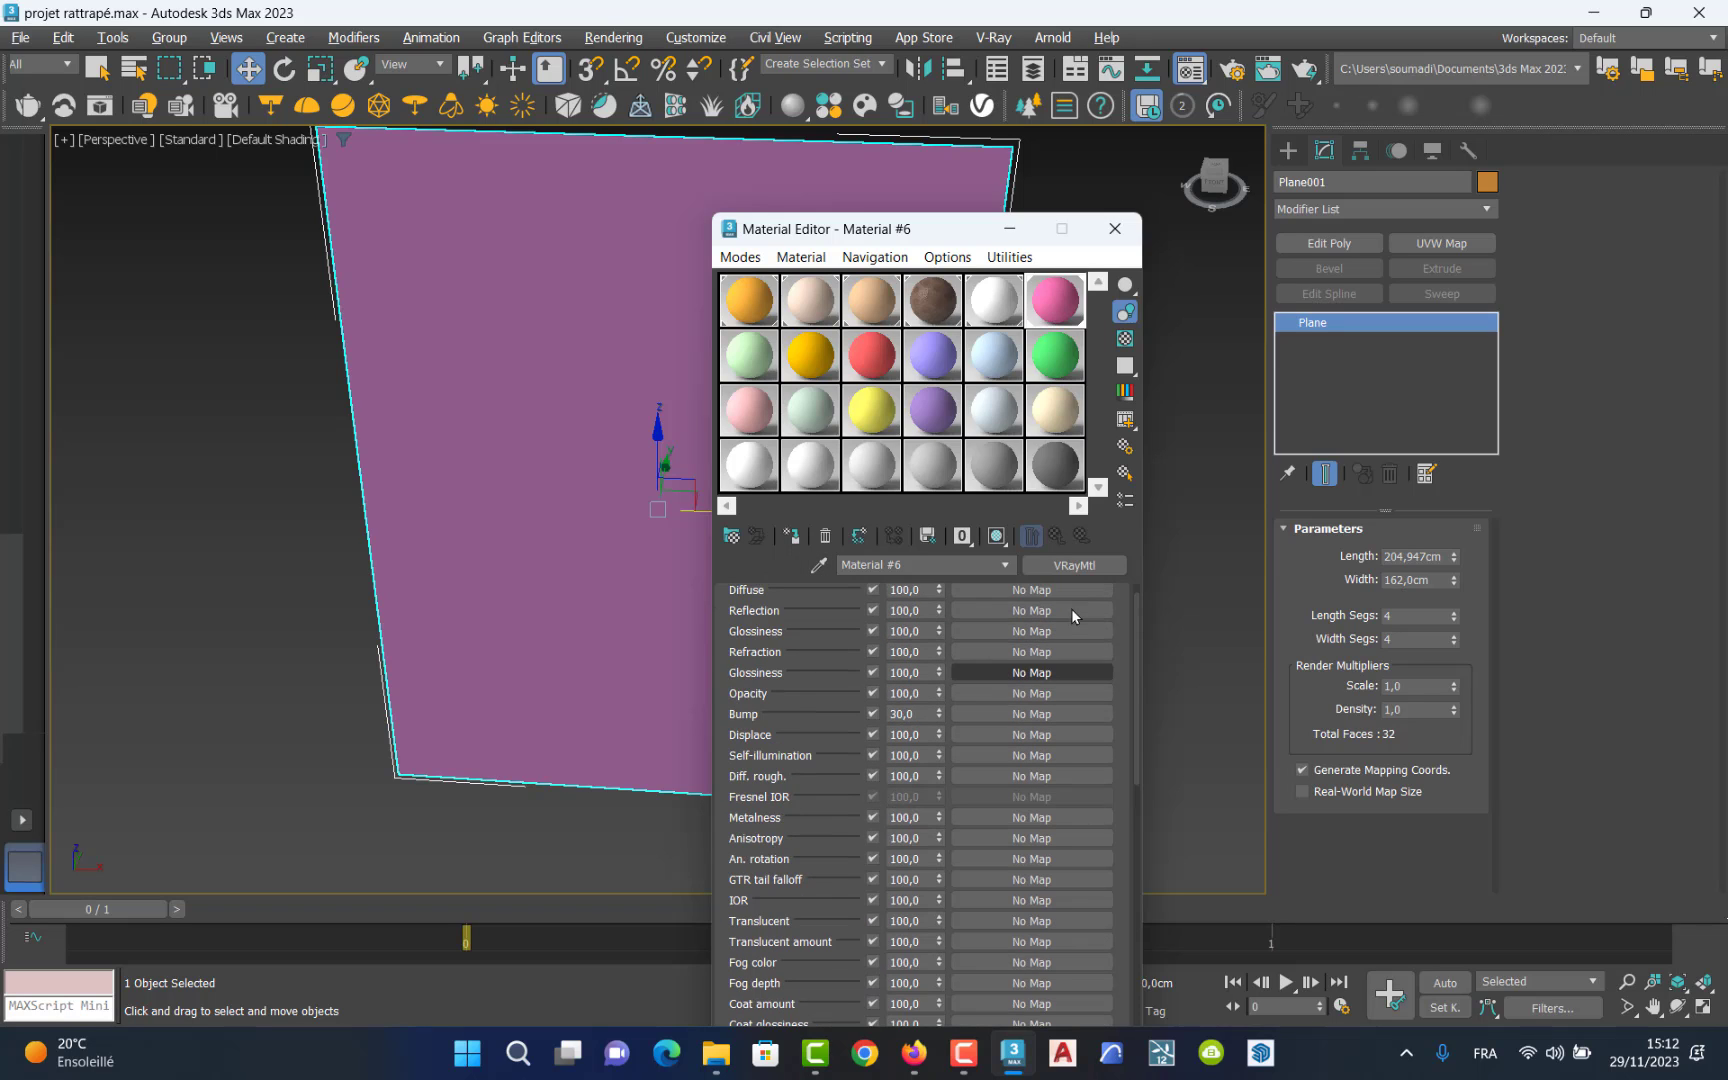
pyautogui.scroll(1, 1071, 608)
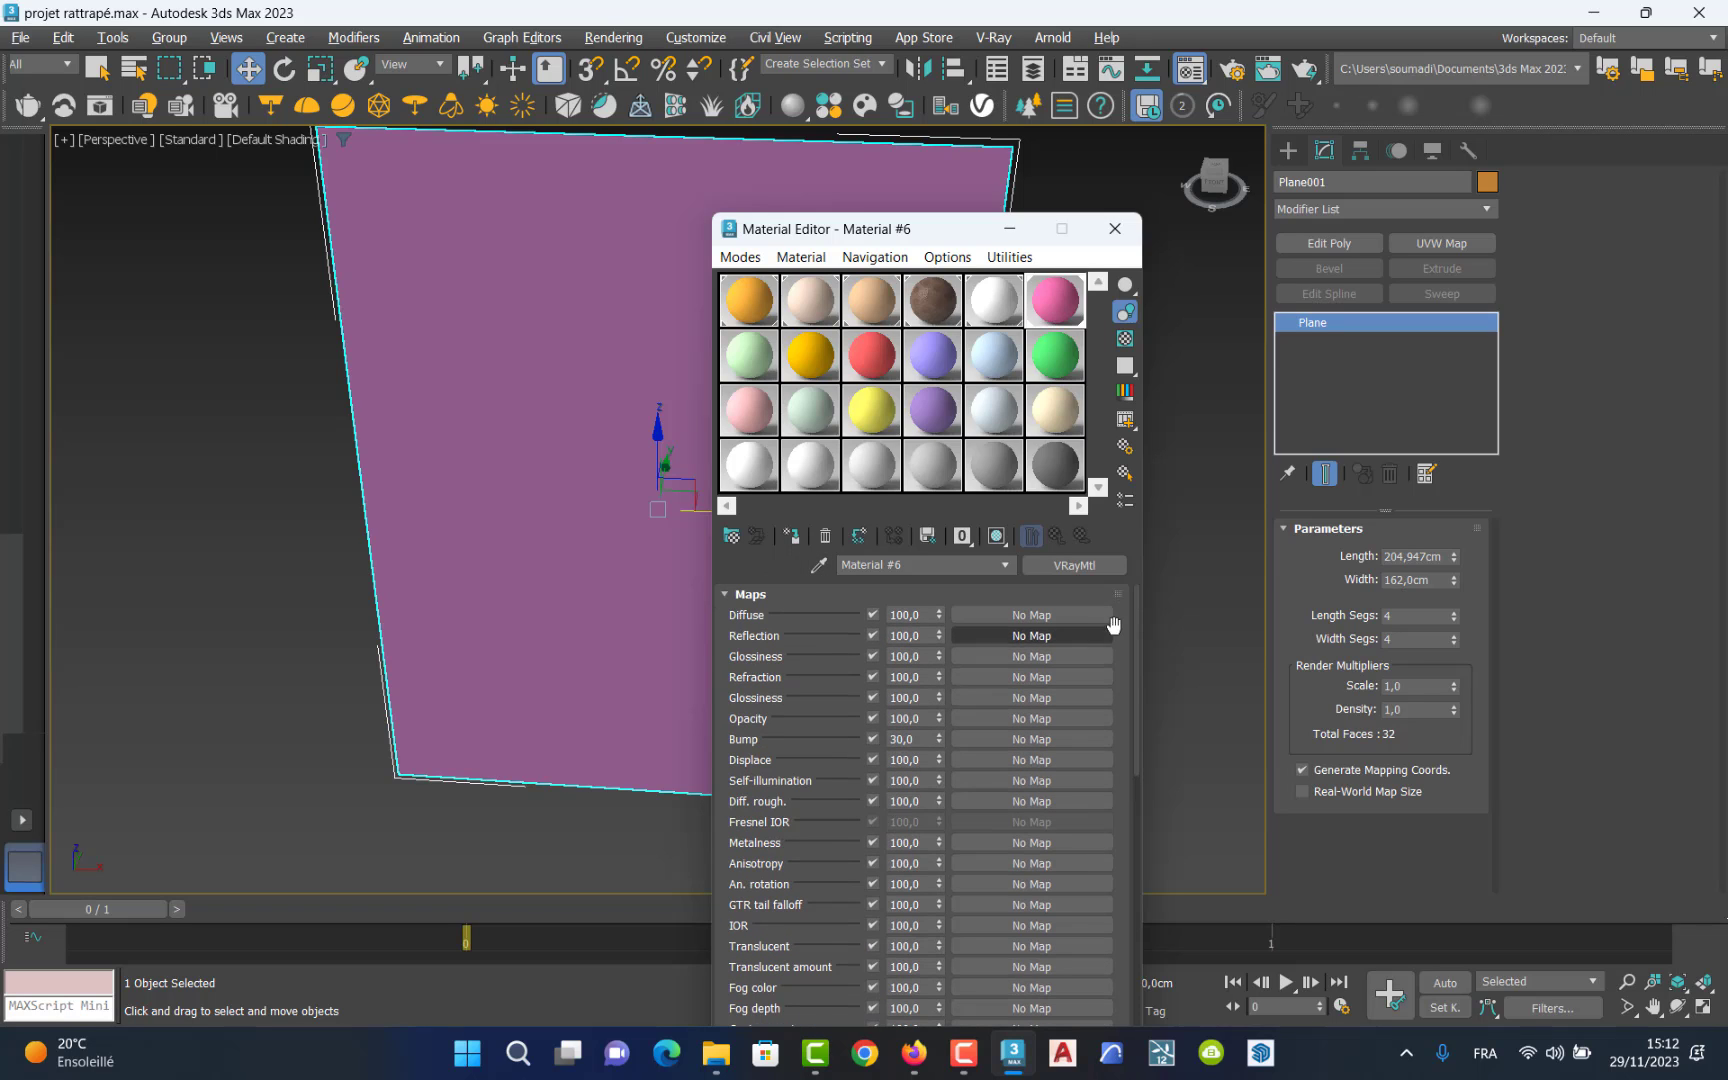
pyautogui.click(1033, 615)
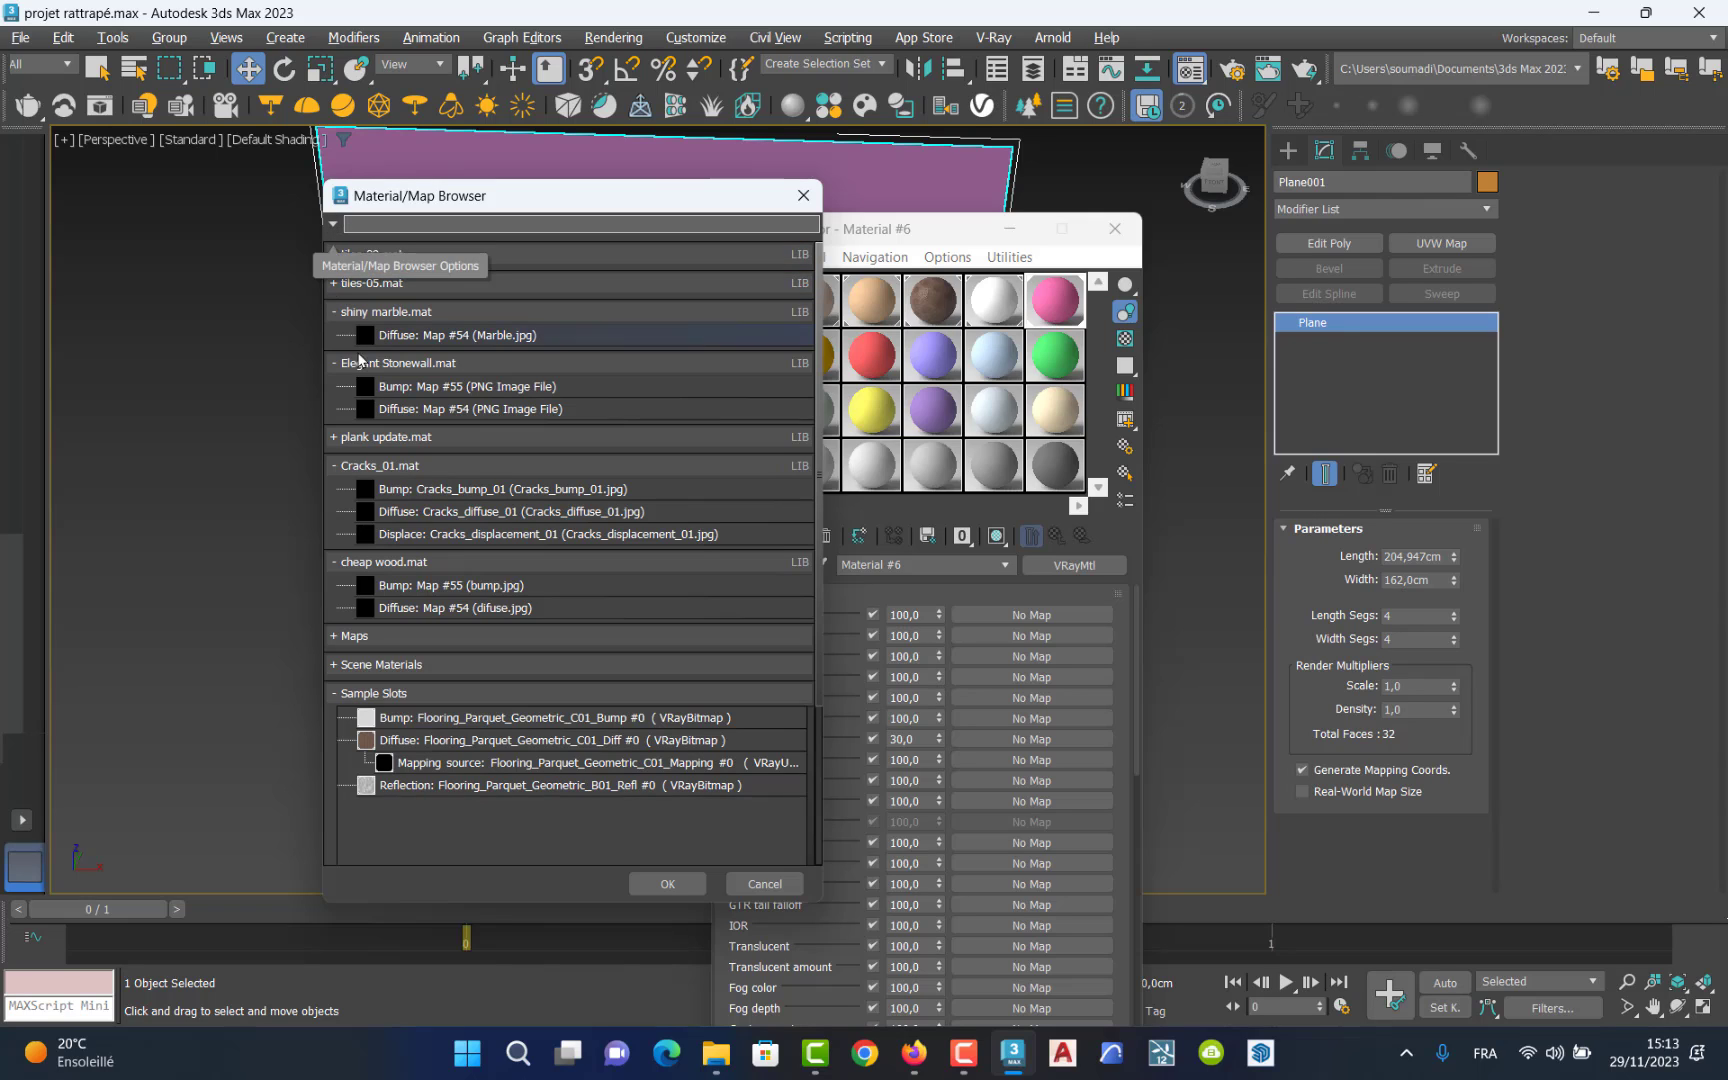
pyautogui.click(334, 637)
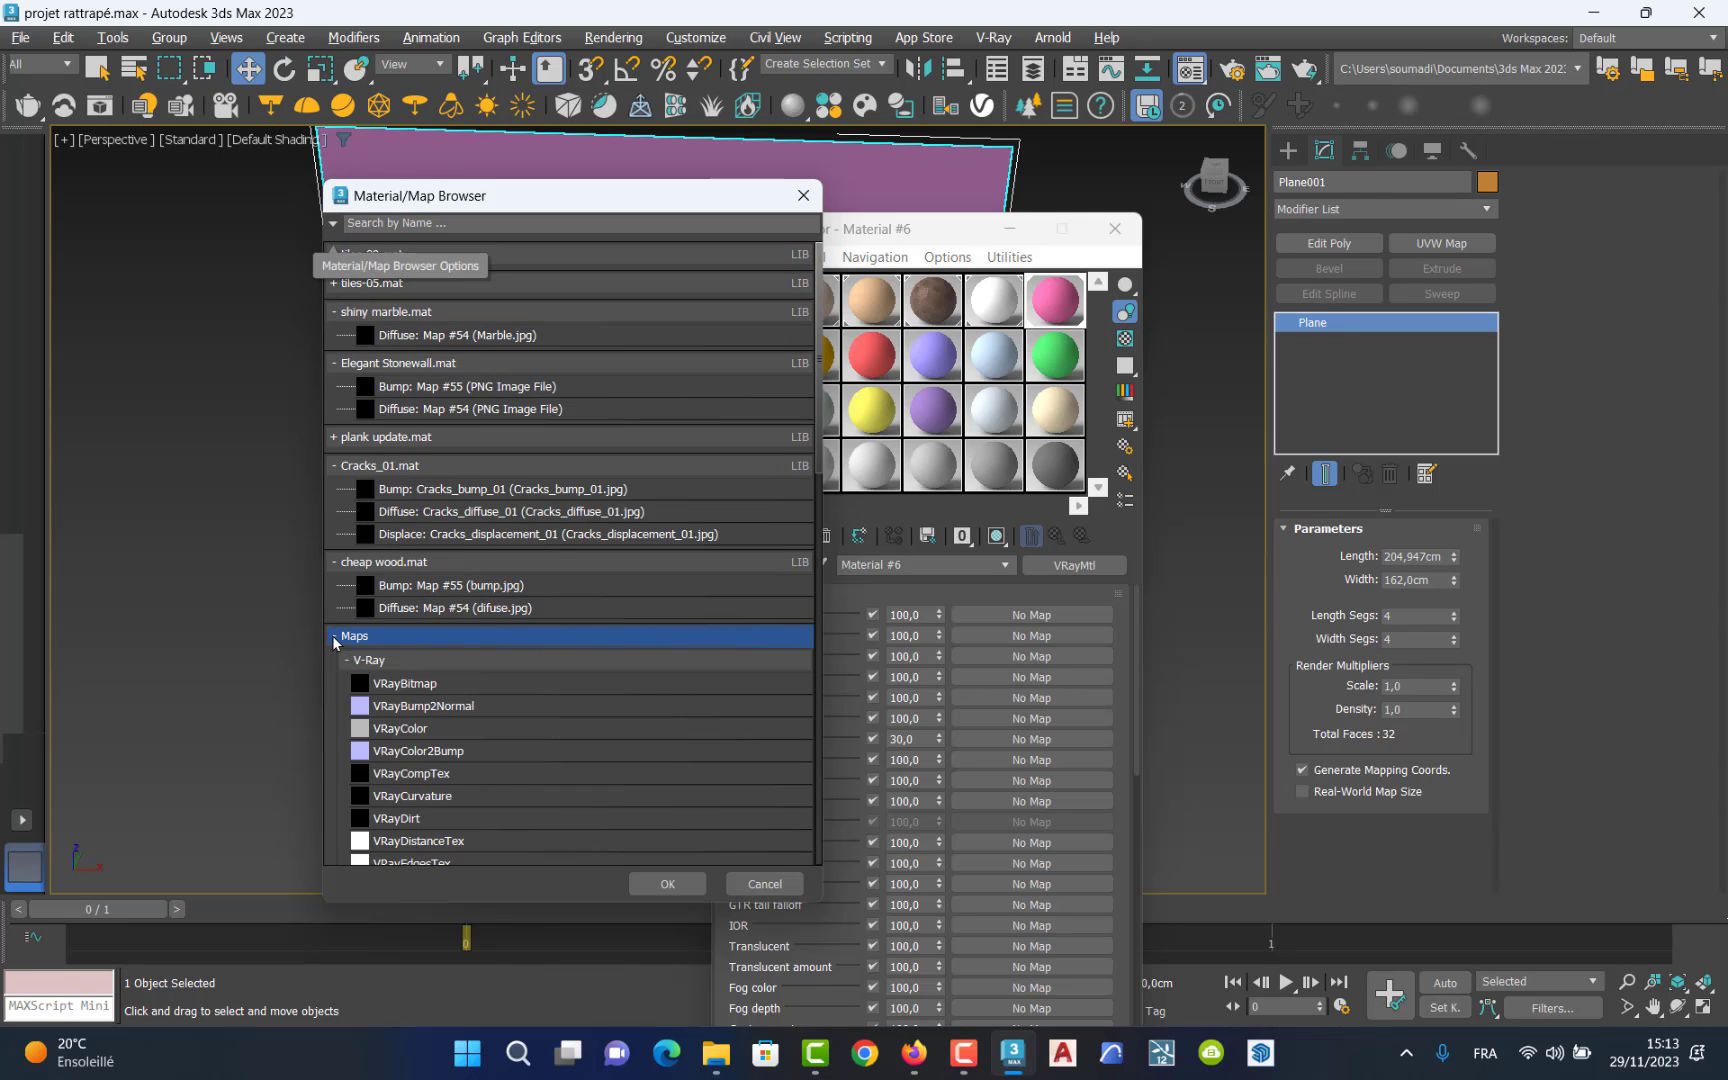
pyautogui.doubleClick(418, 683)
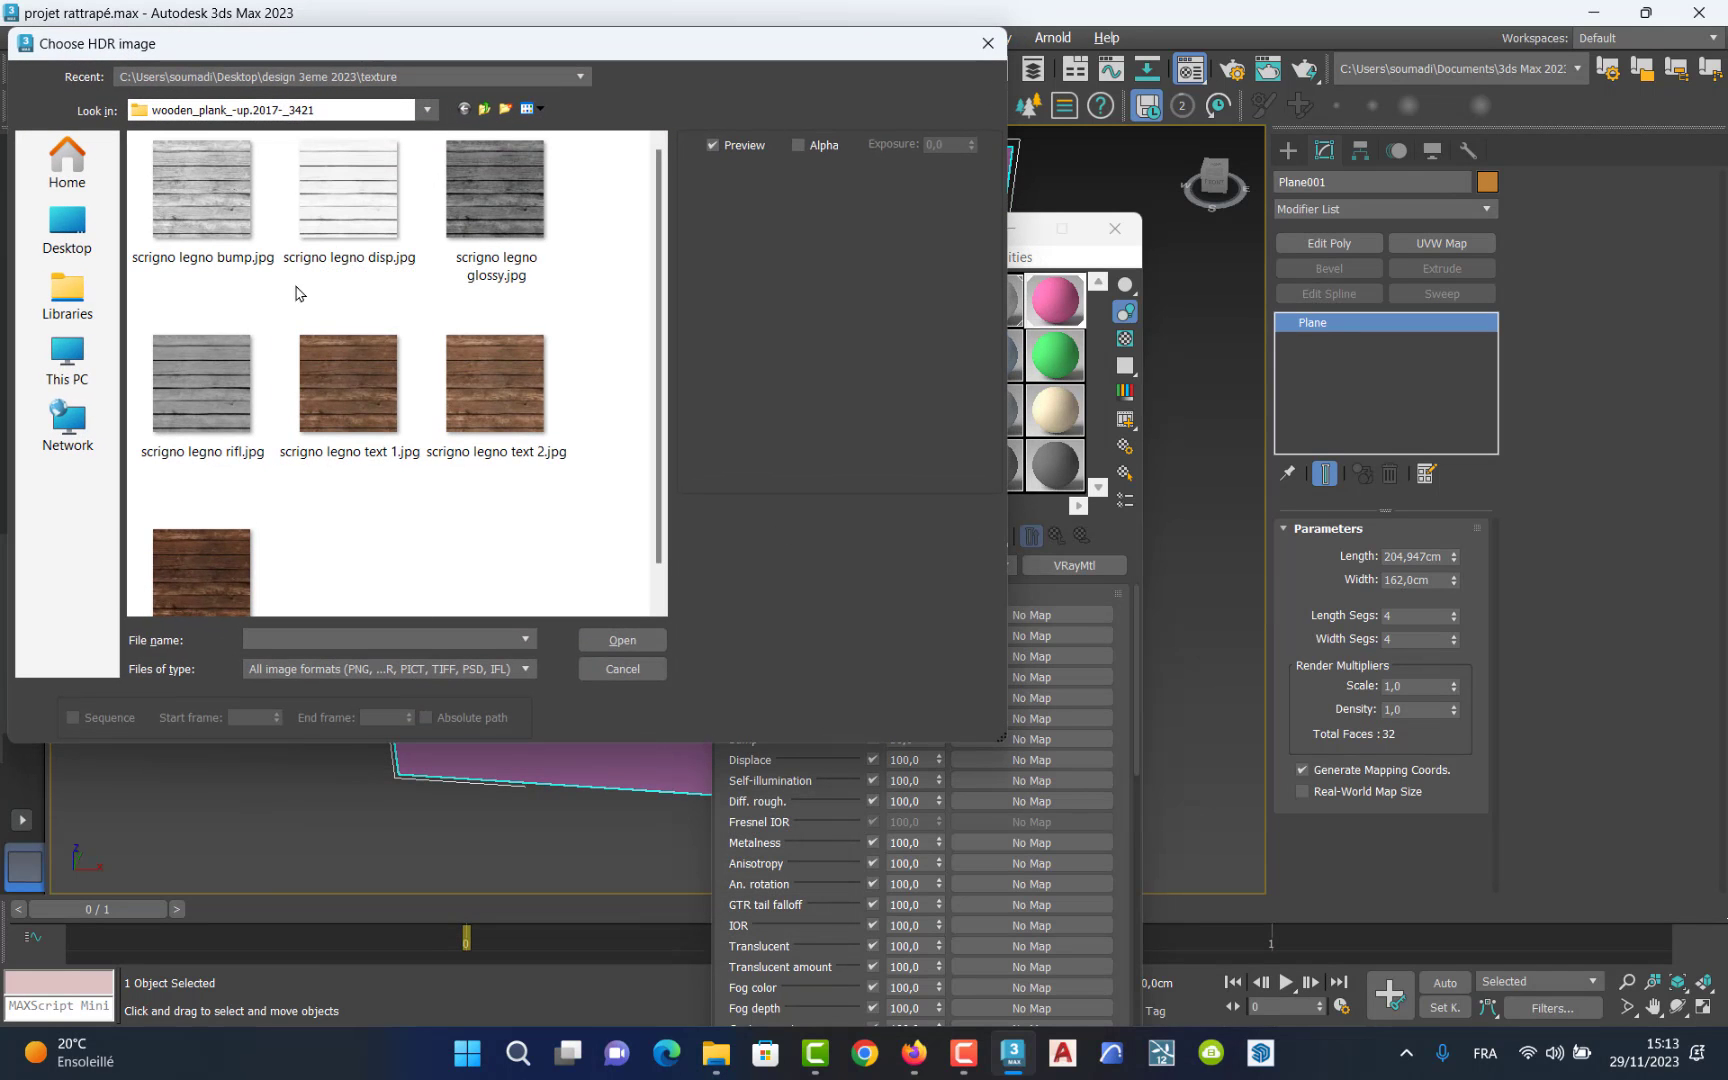
# Load the pink petal photo from the Desktop folder design 3eme 2023\texture into the diffuse bitmap and show it in the viewport.
pyautogui.click(70, 245)
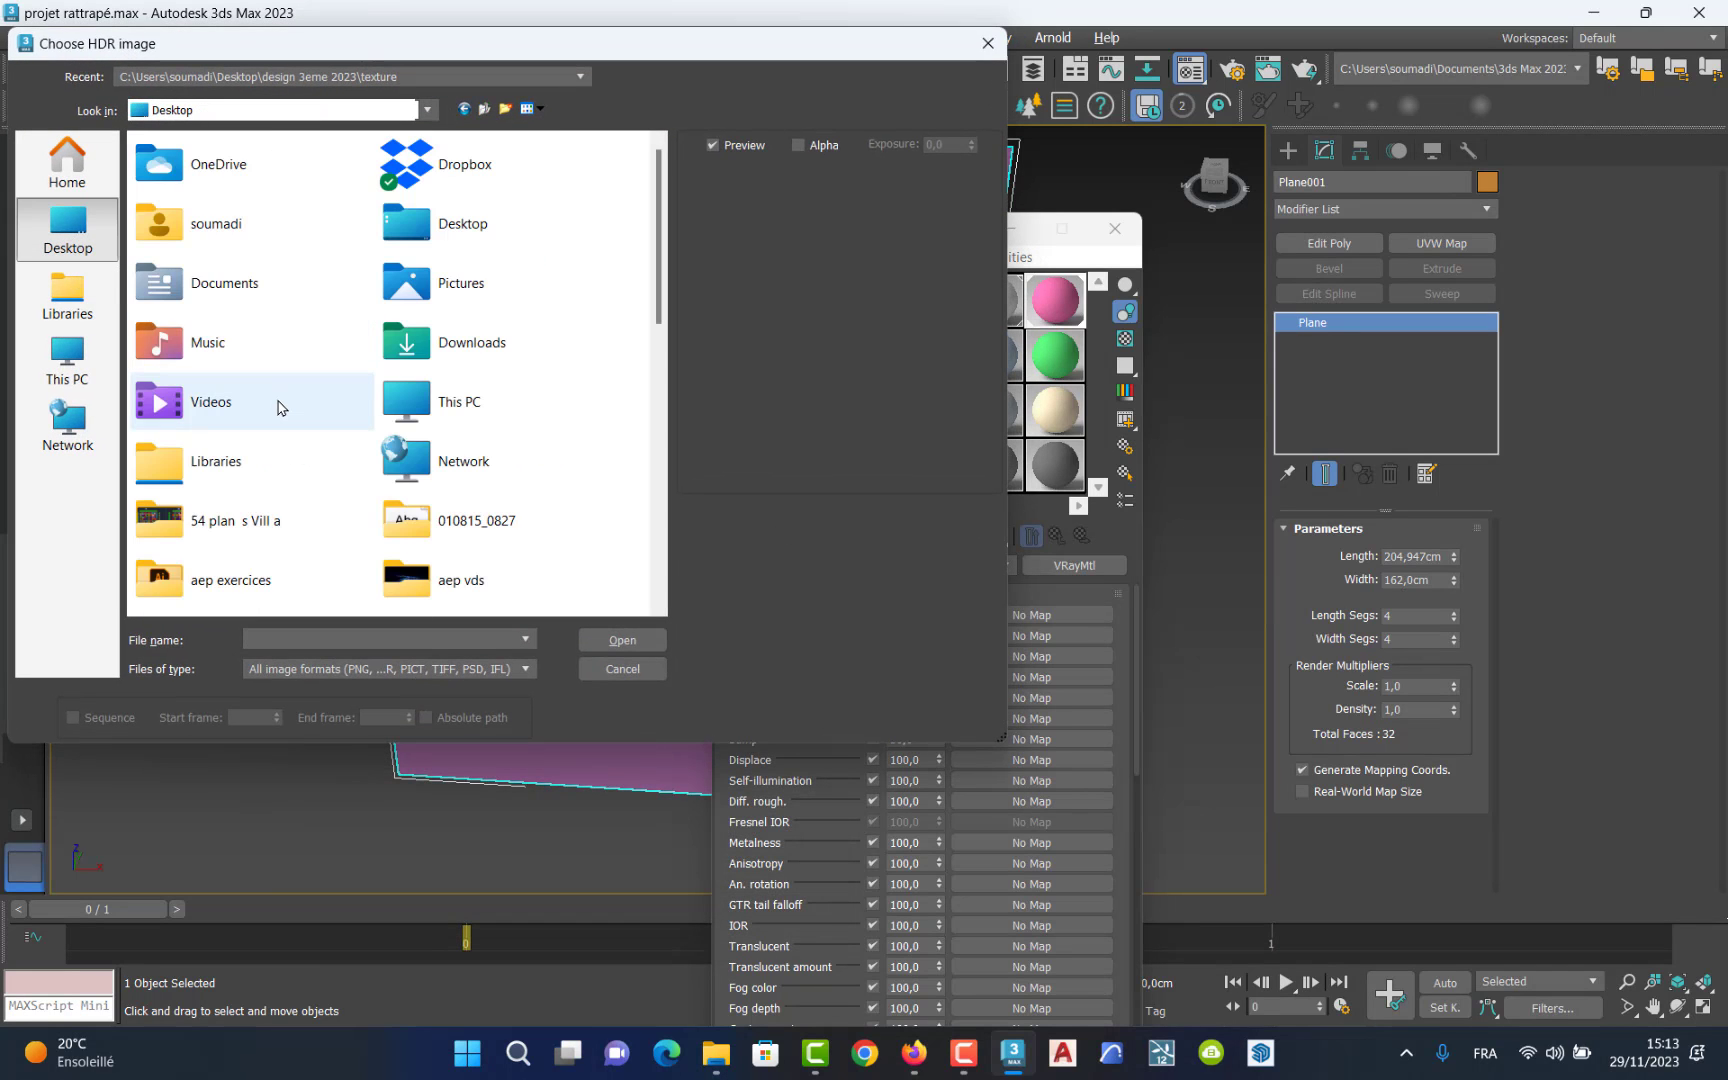
pyautogui.click(272, 403)
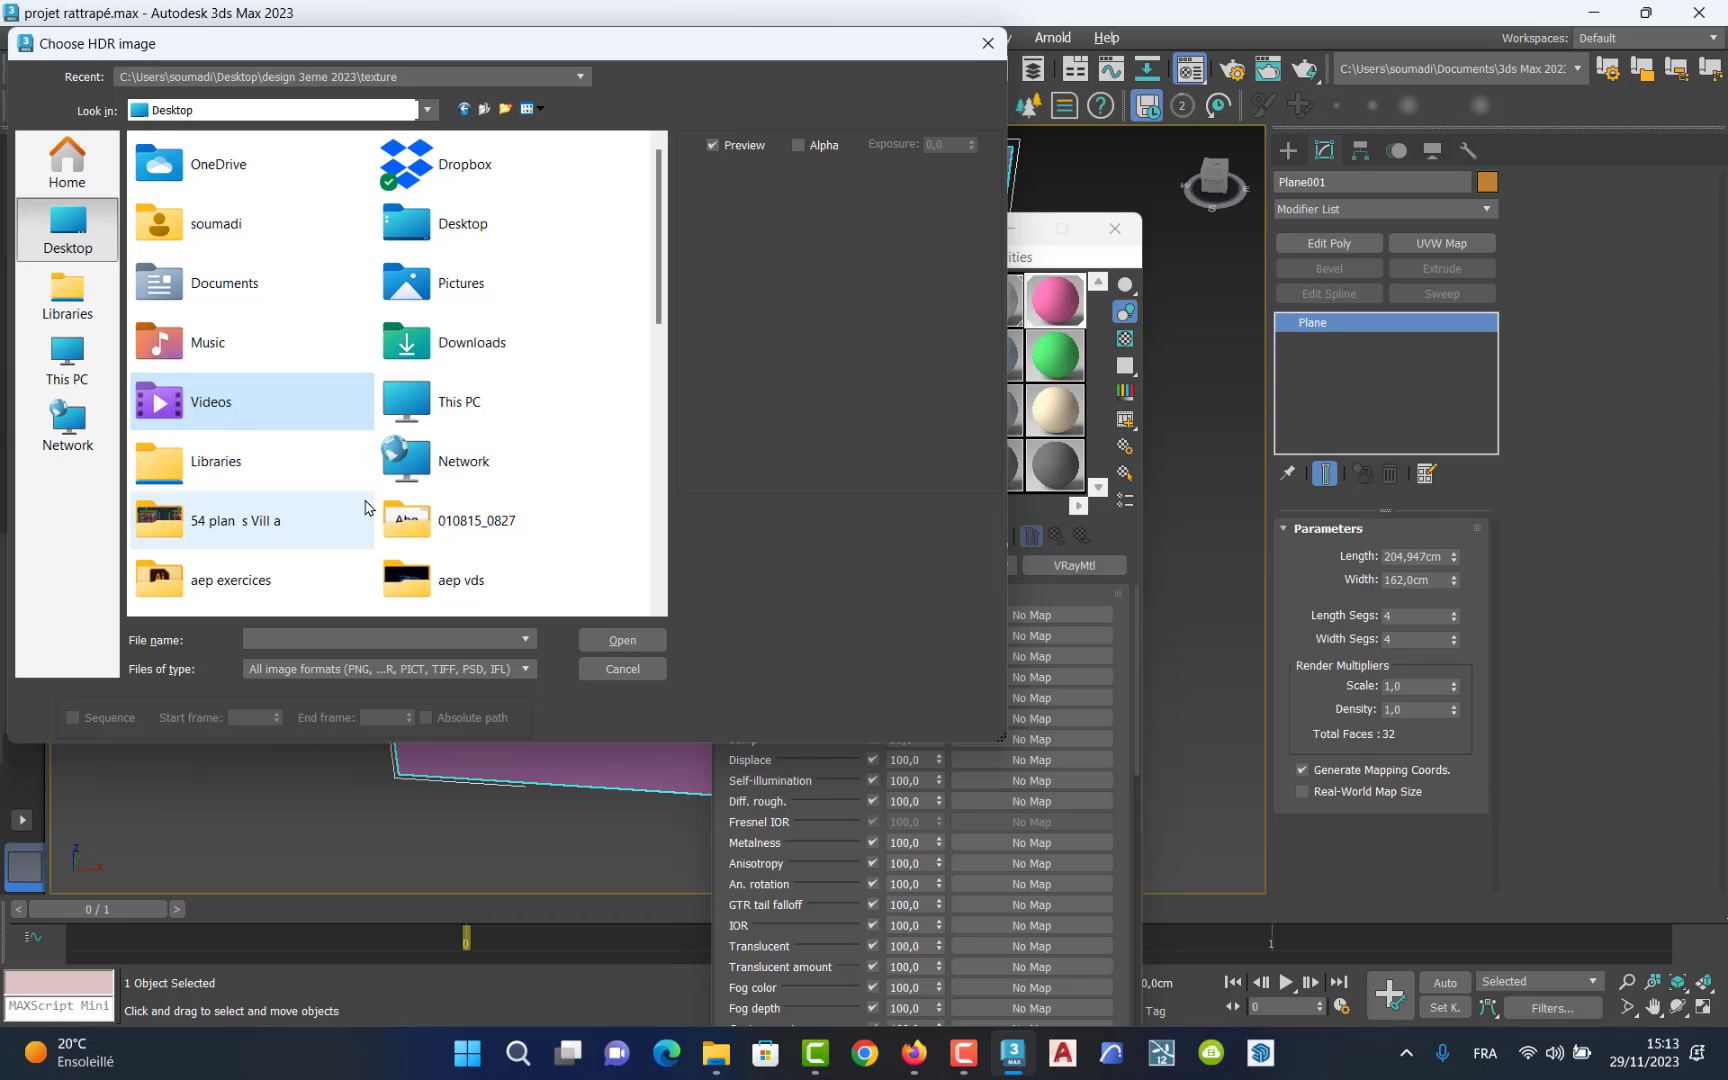
pyautogui.scroll(-3, 380, 510)
pyautogui.click(300, 158)
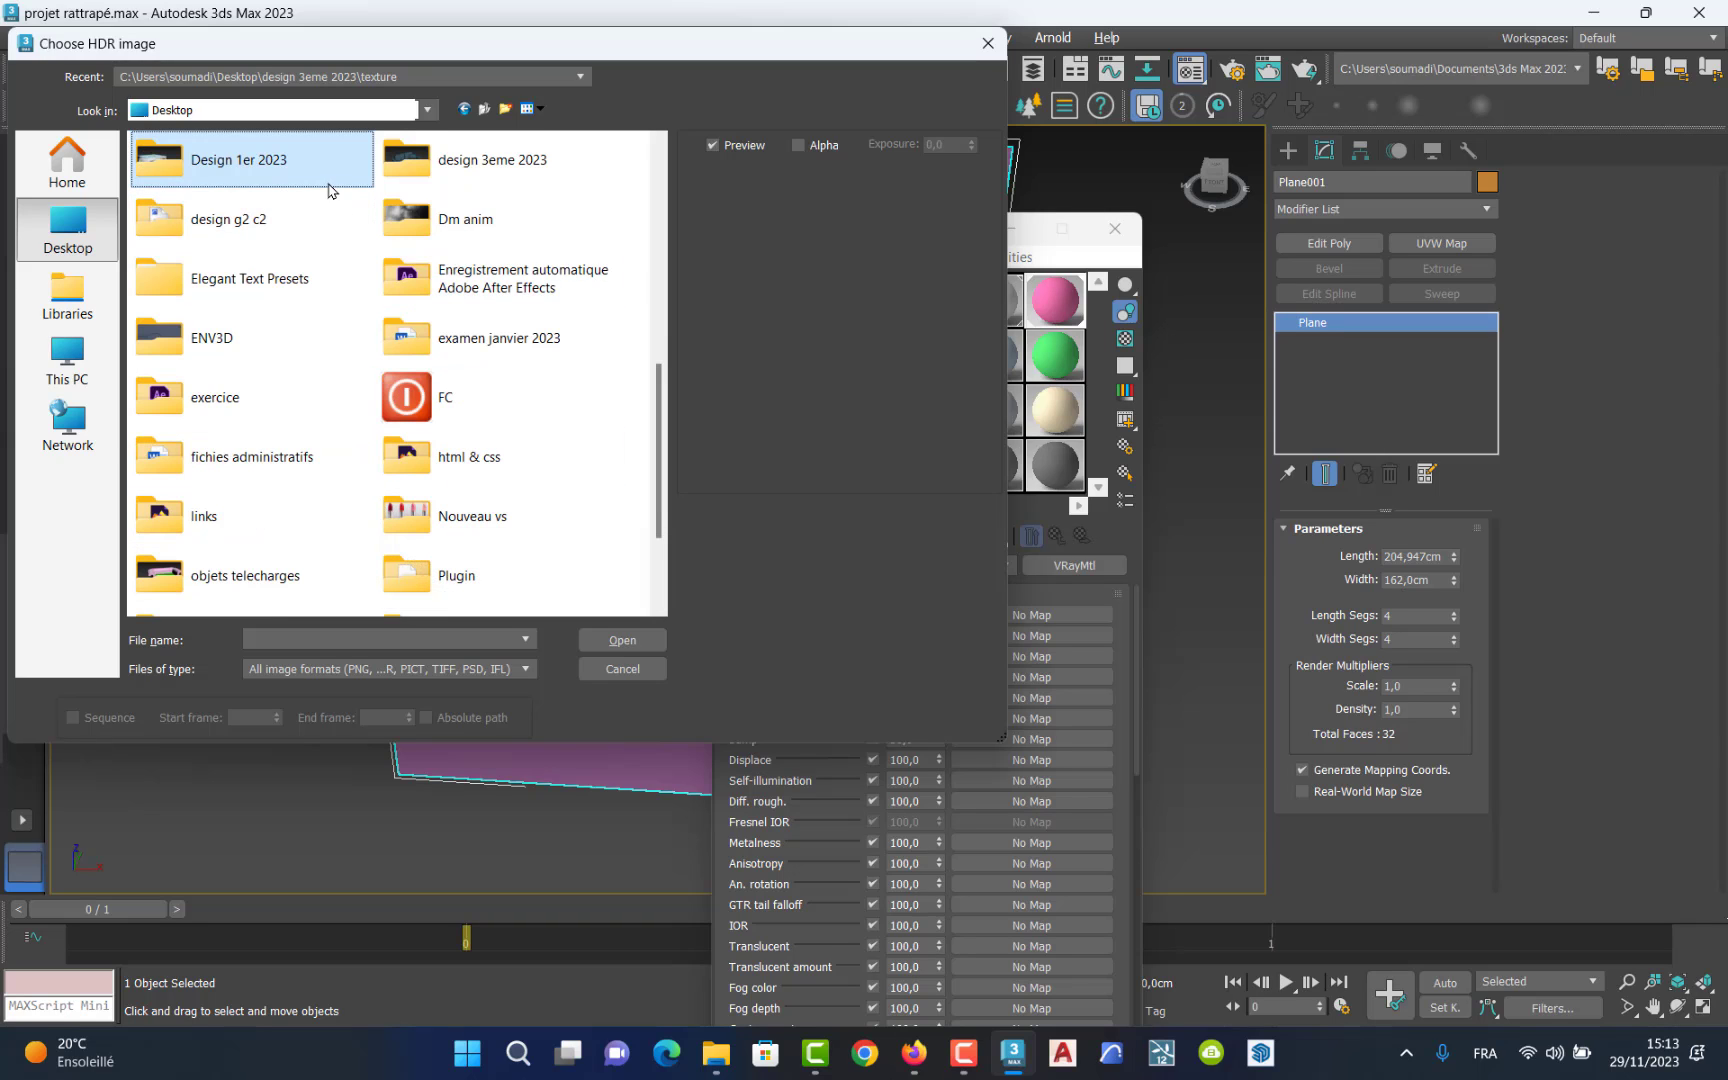
pyautogui.doubleClick(461, 162)
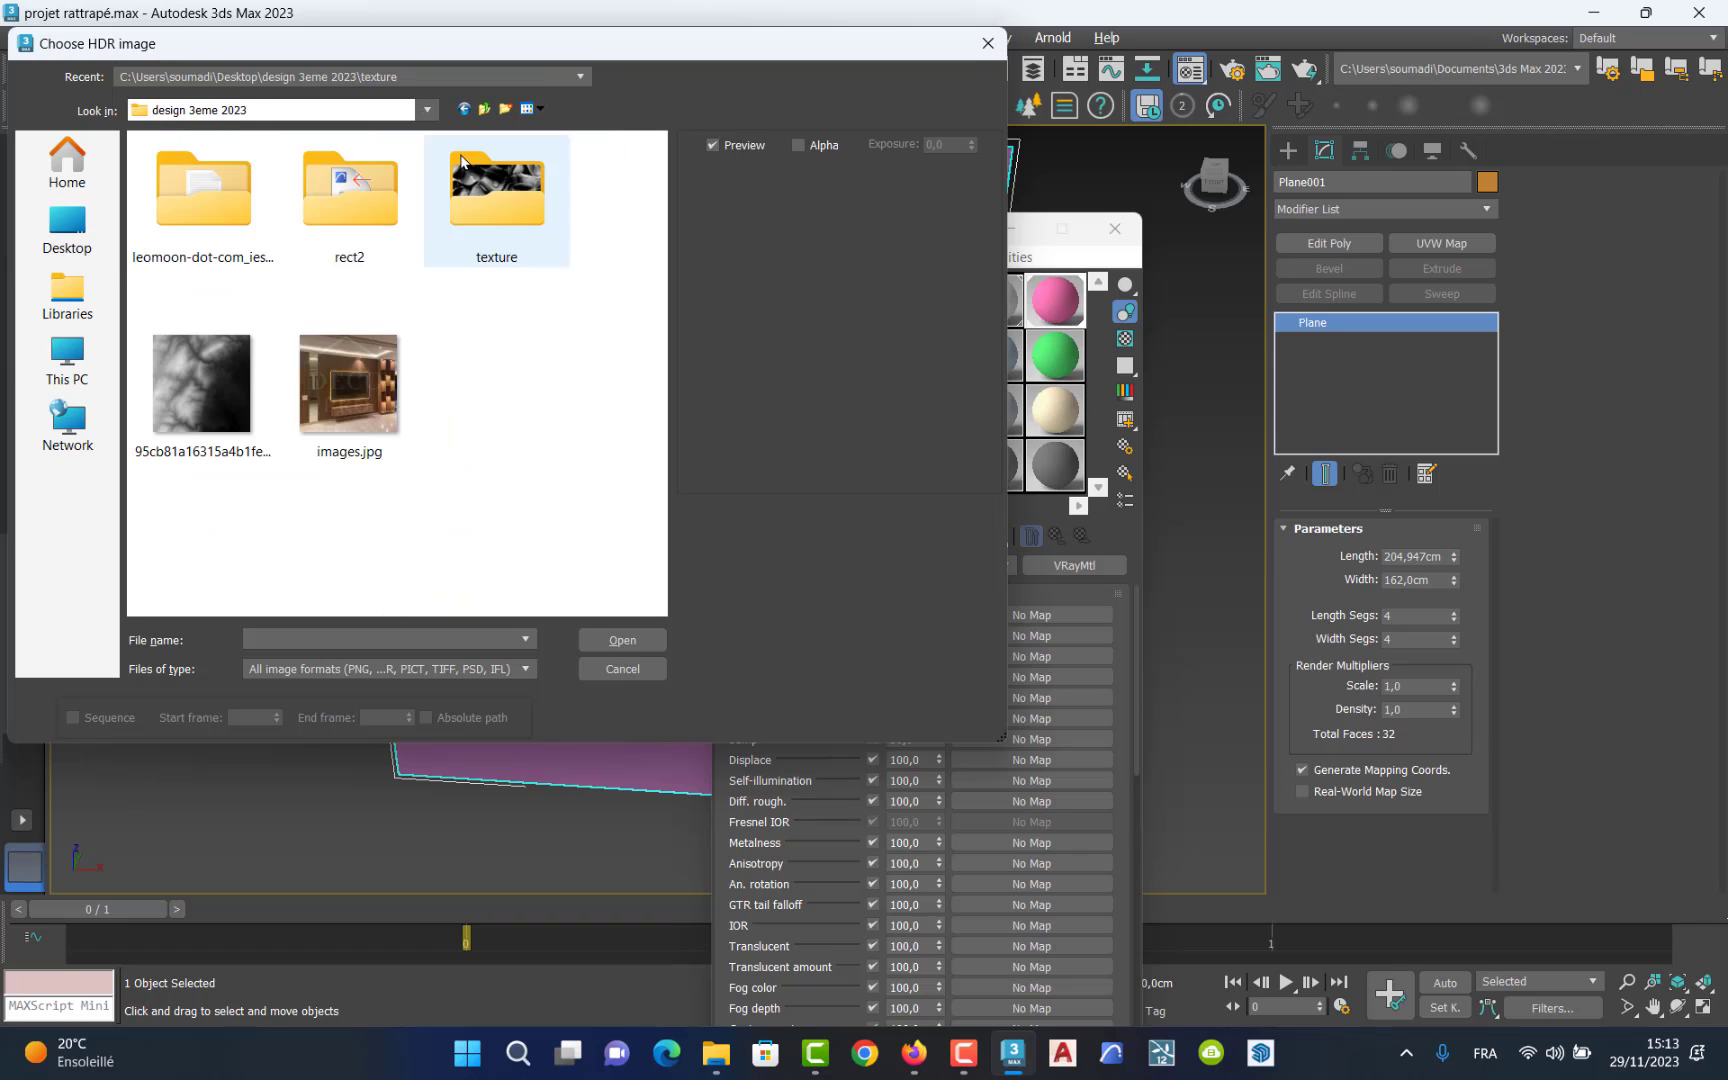
pyautogui.doubleClick(497, 215)
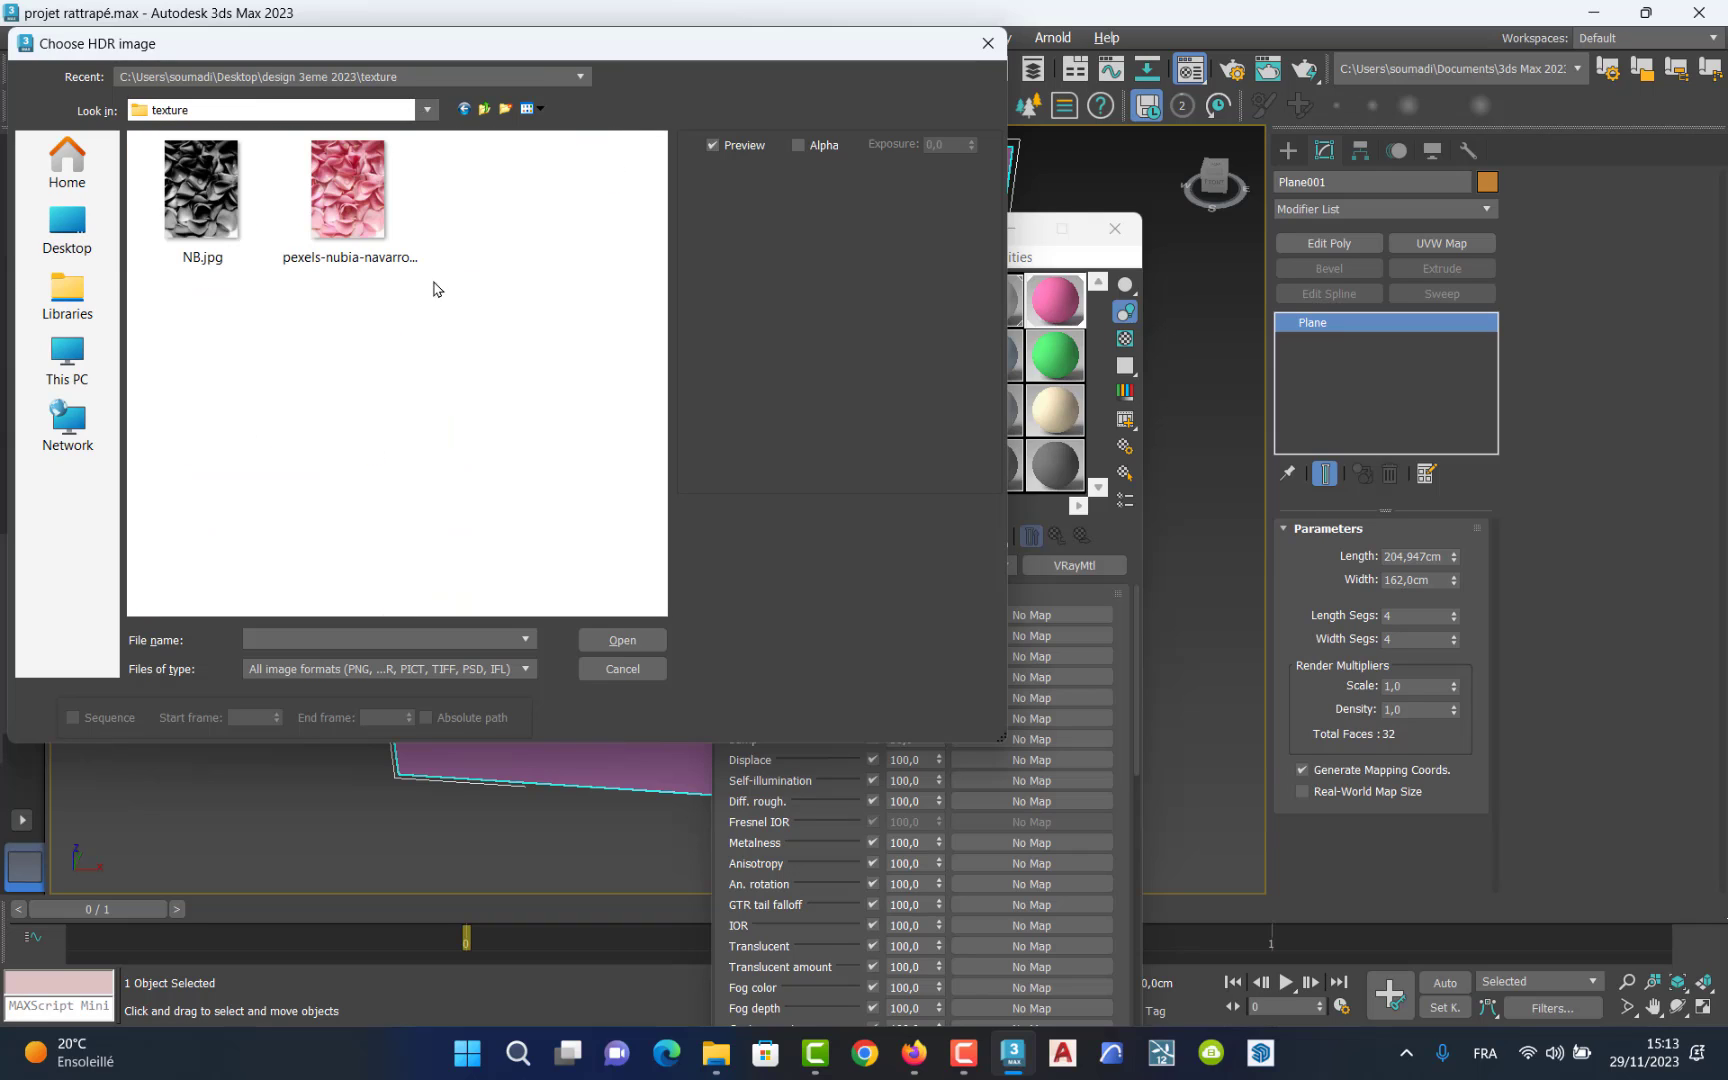
pyautogui.click(356, 215)
pyautogui.click(622, 640)
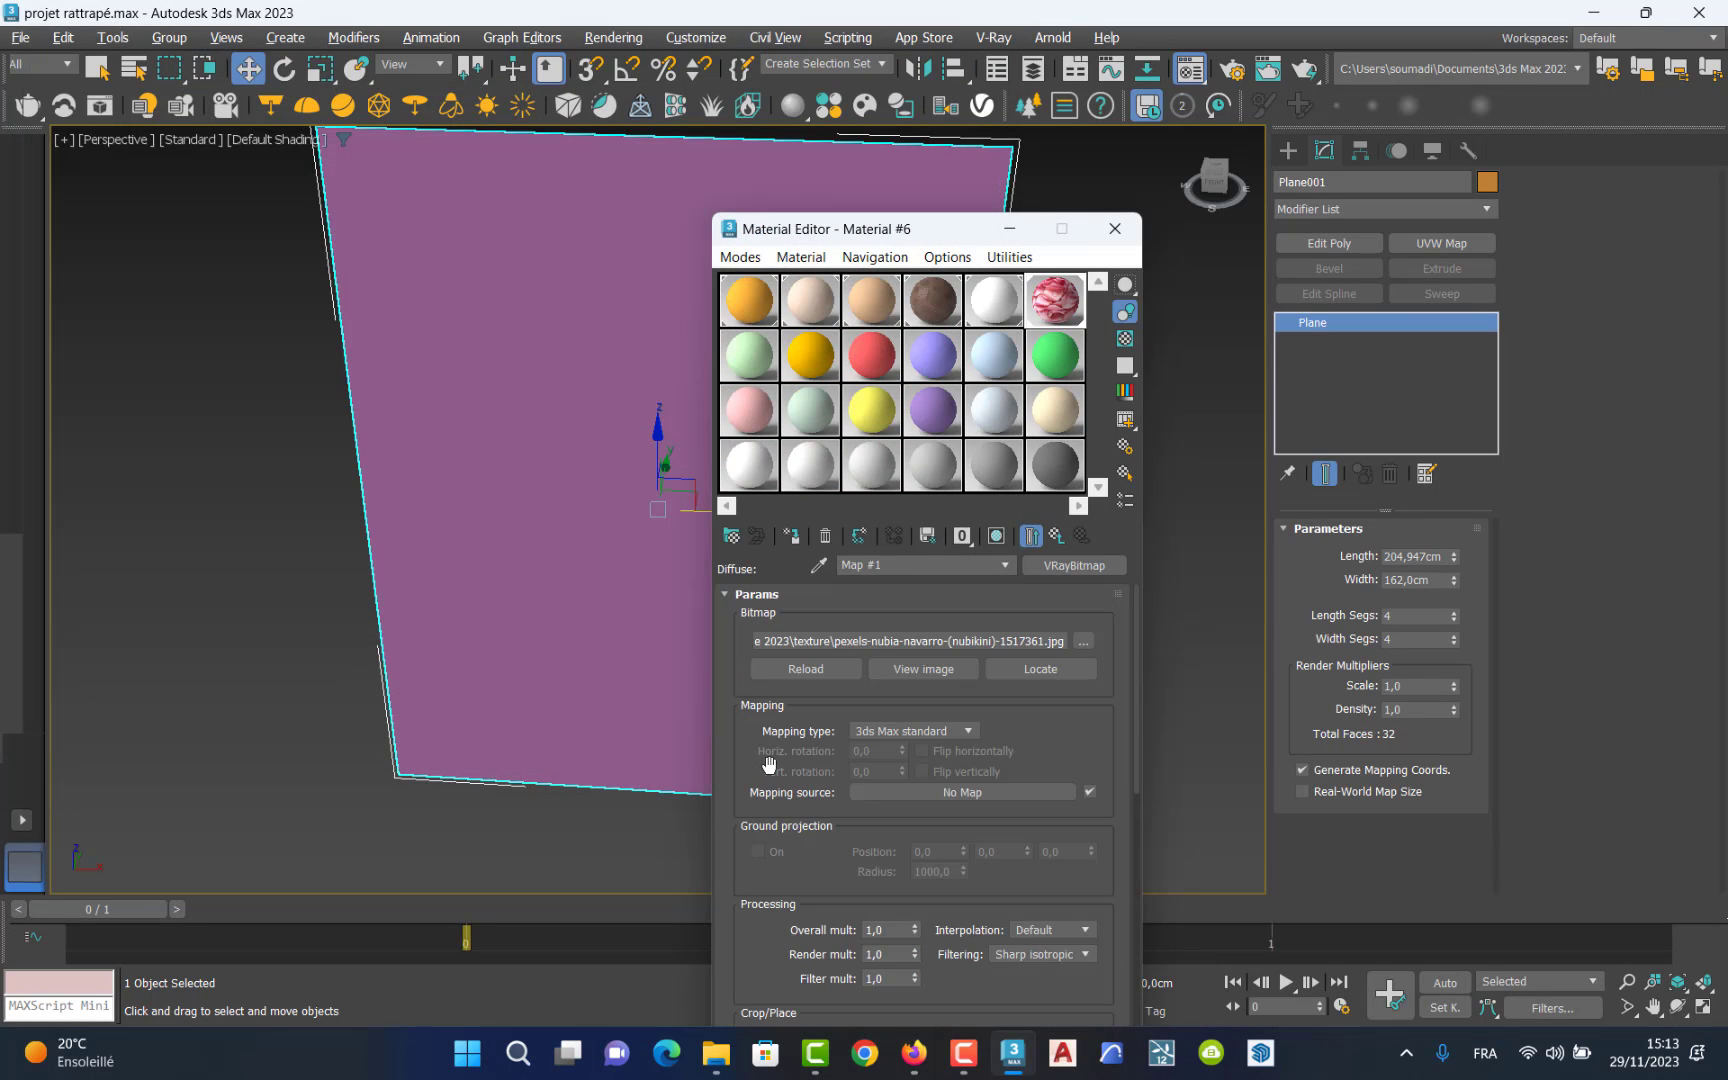
pyautogui.click(996, 536)
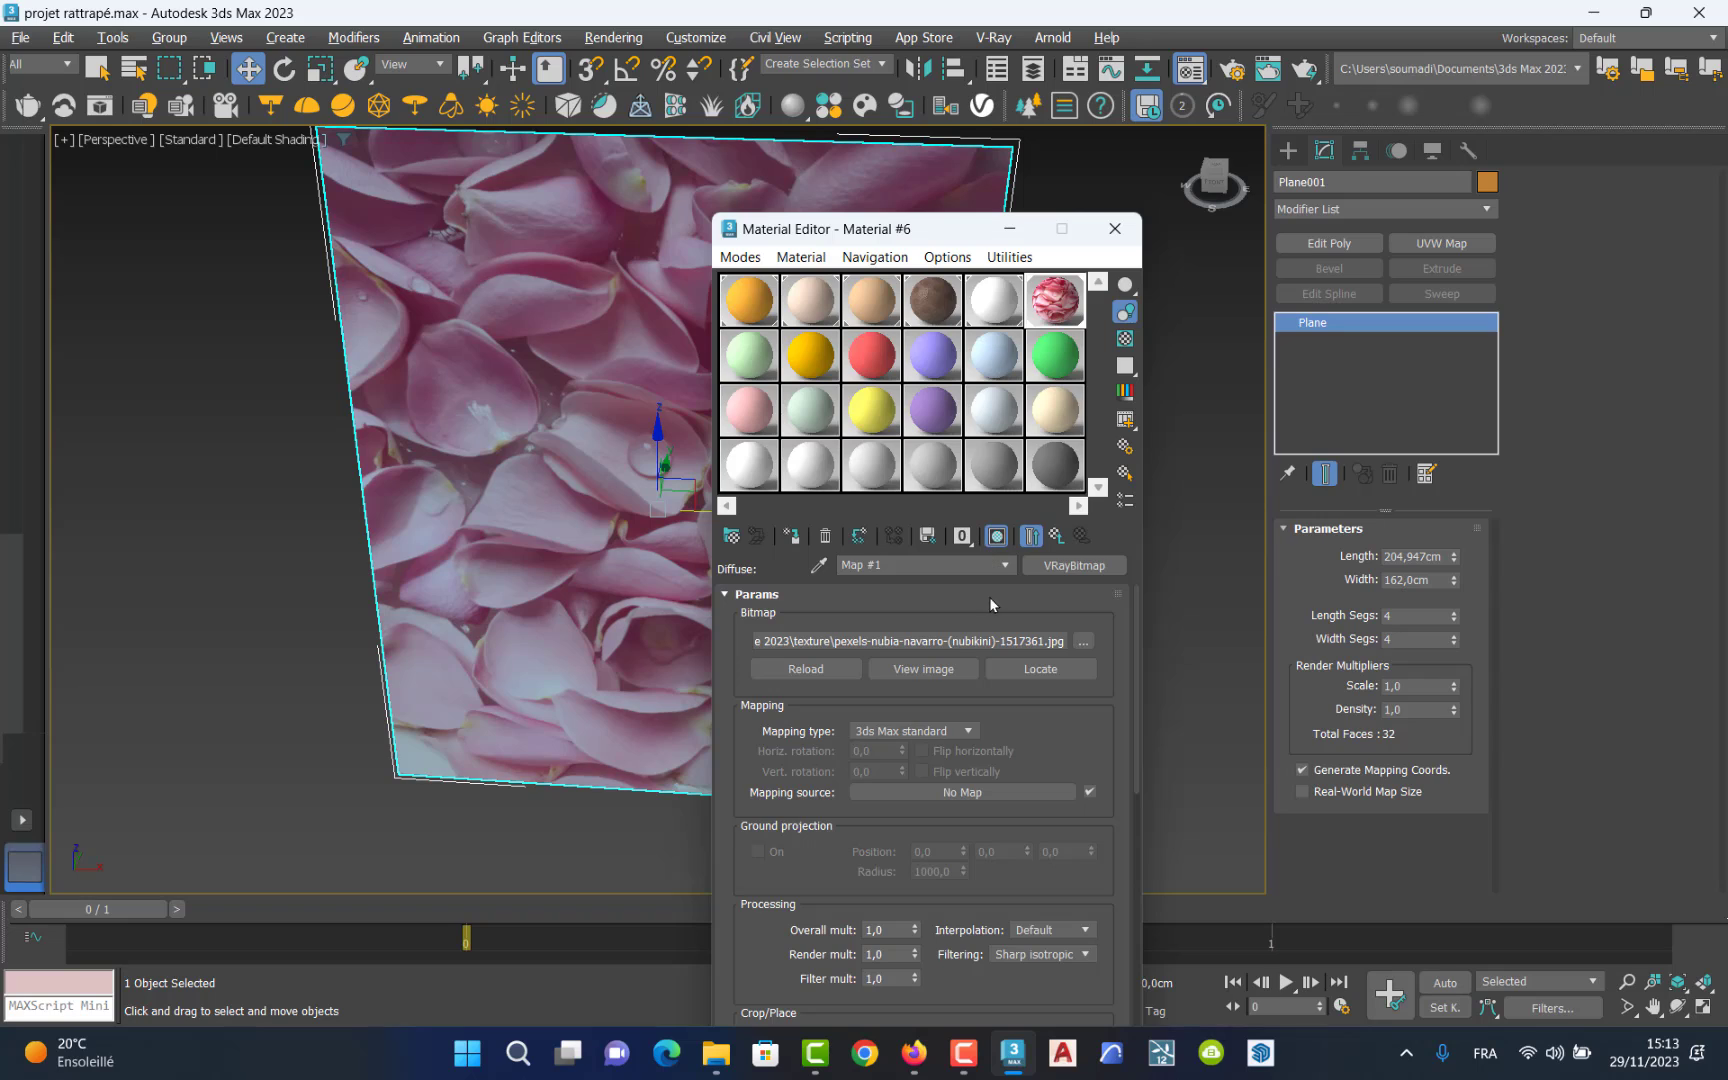
# Assign a VRayBitmap with NB.jpg to the Bump slot of Material #6 and exit the plane's isolation.
pyautogui.click(1055, 540)
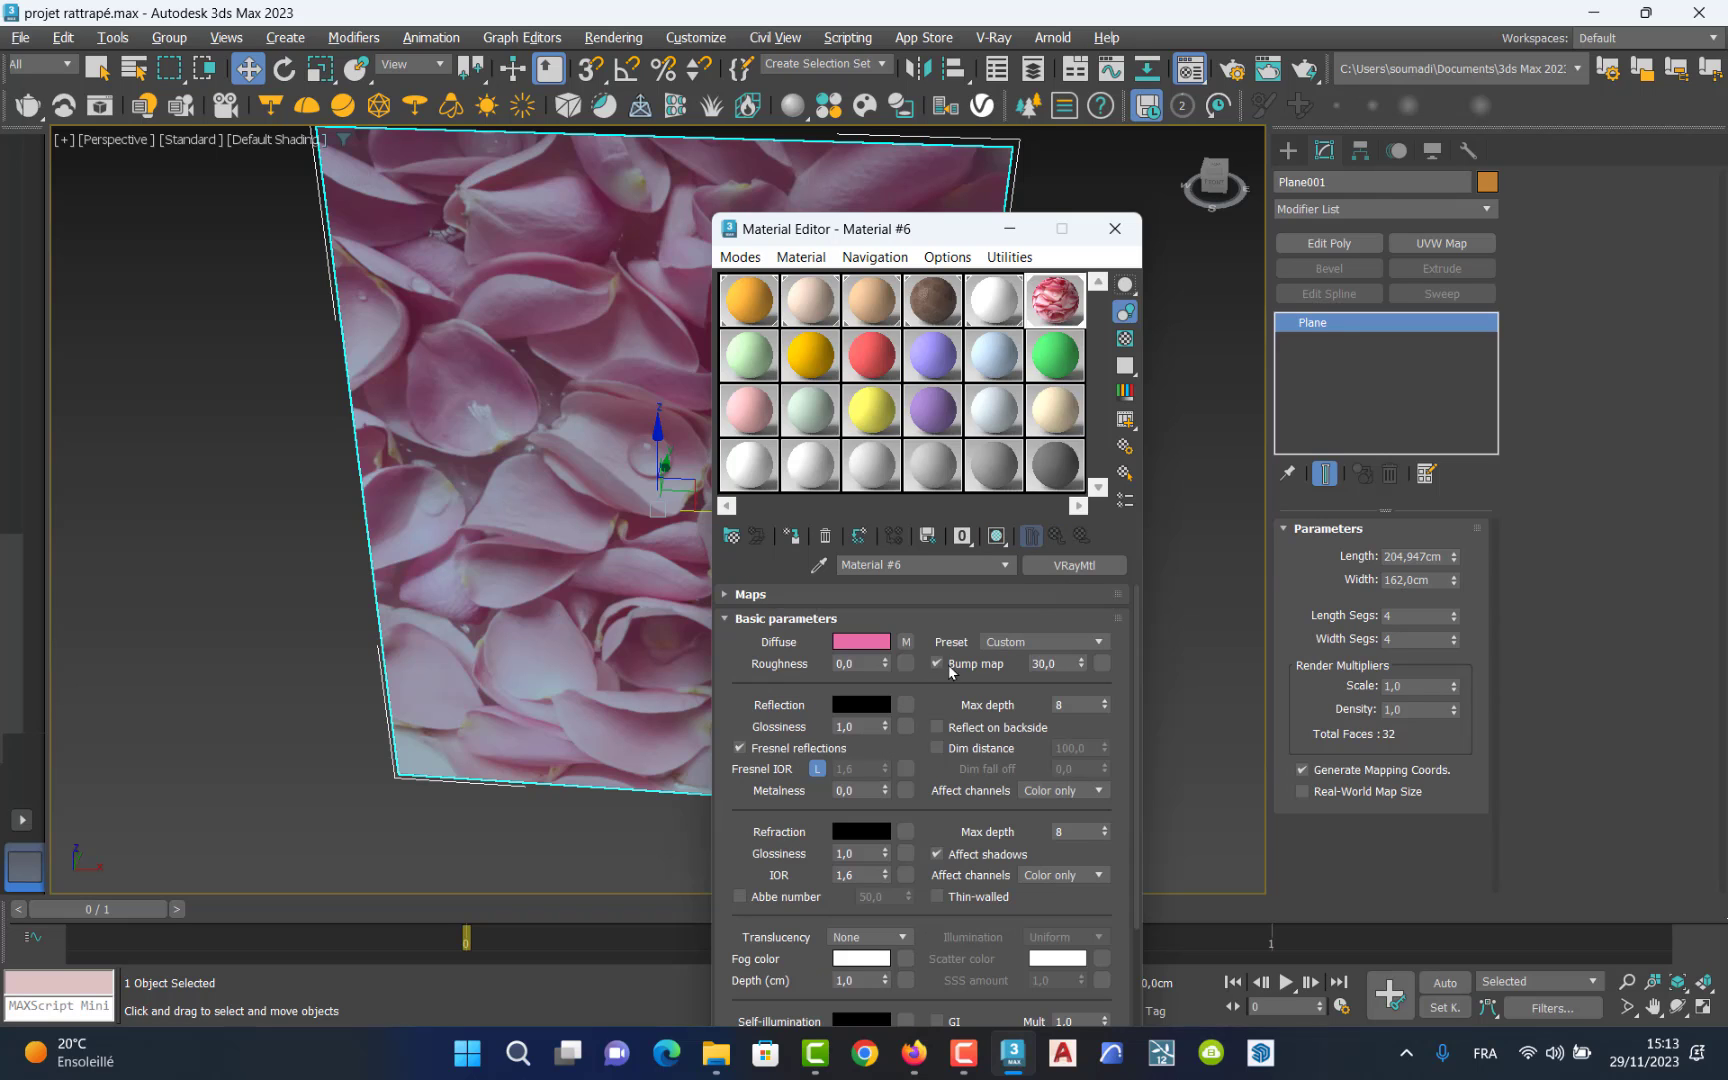
pyautogui.click(751, 593)
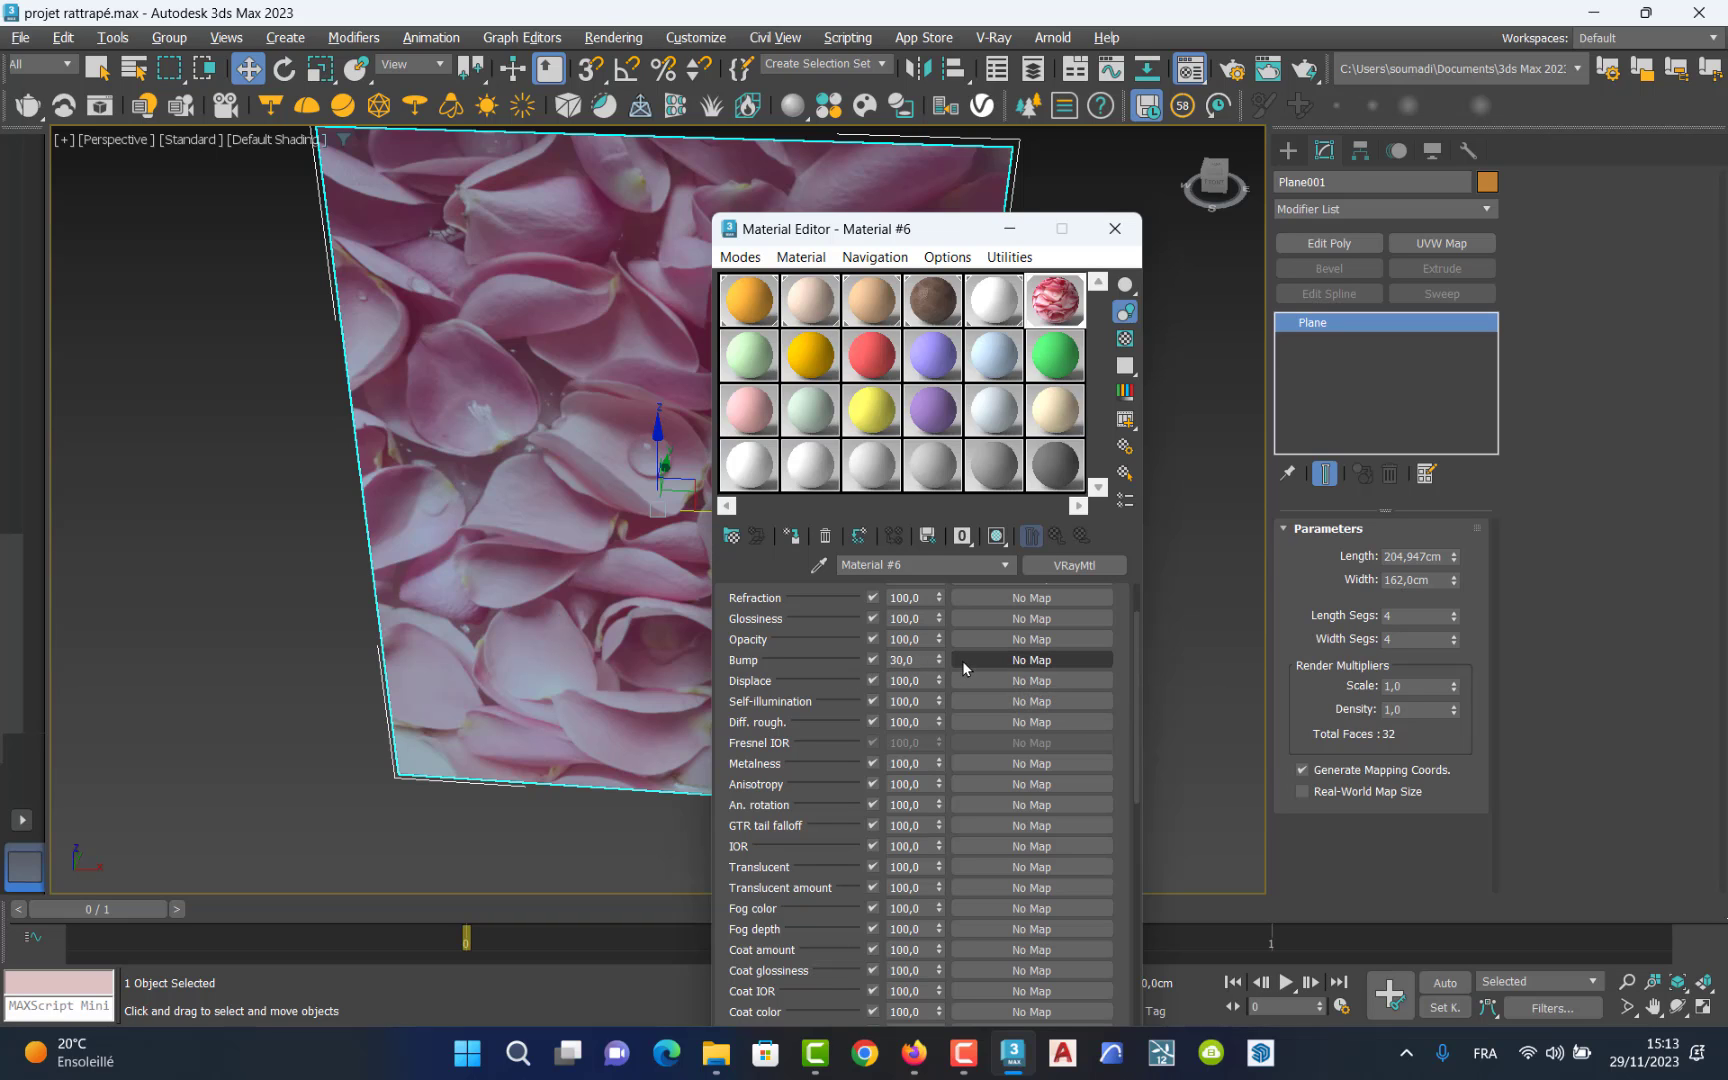
pyautogui.click(987, 658)
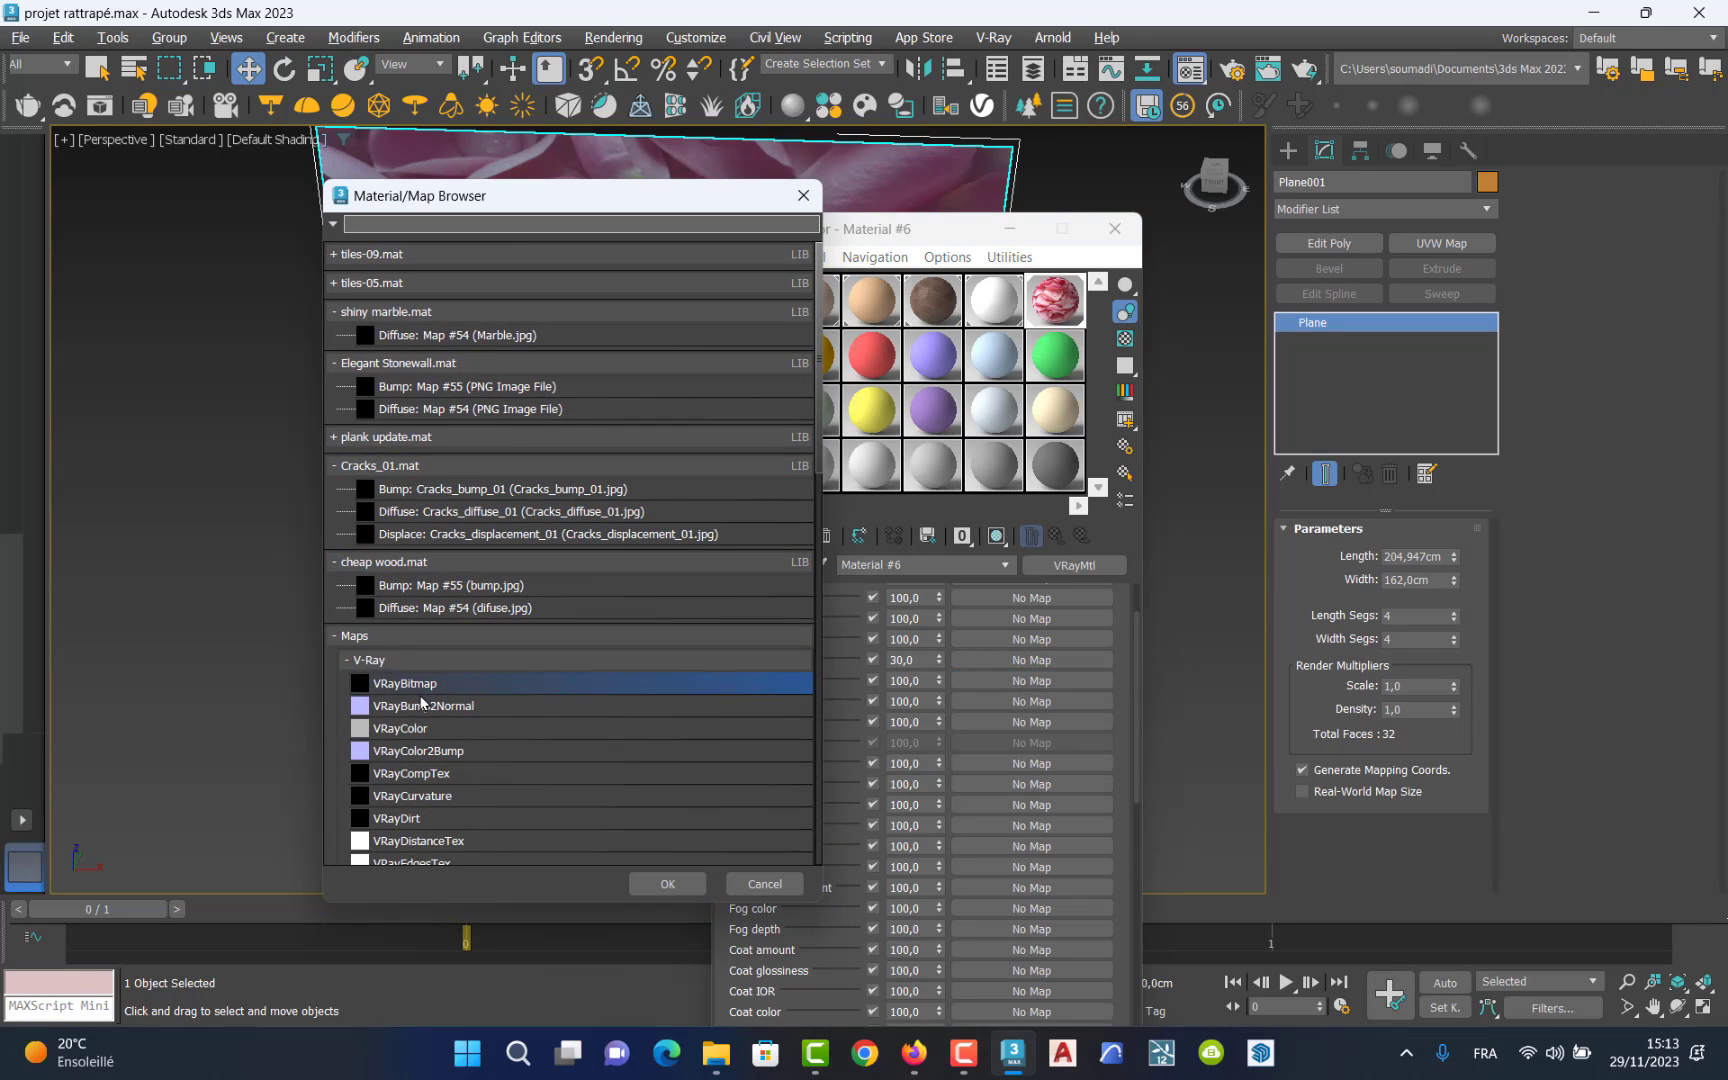
pyautogui.doubleClick(417, 683)
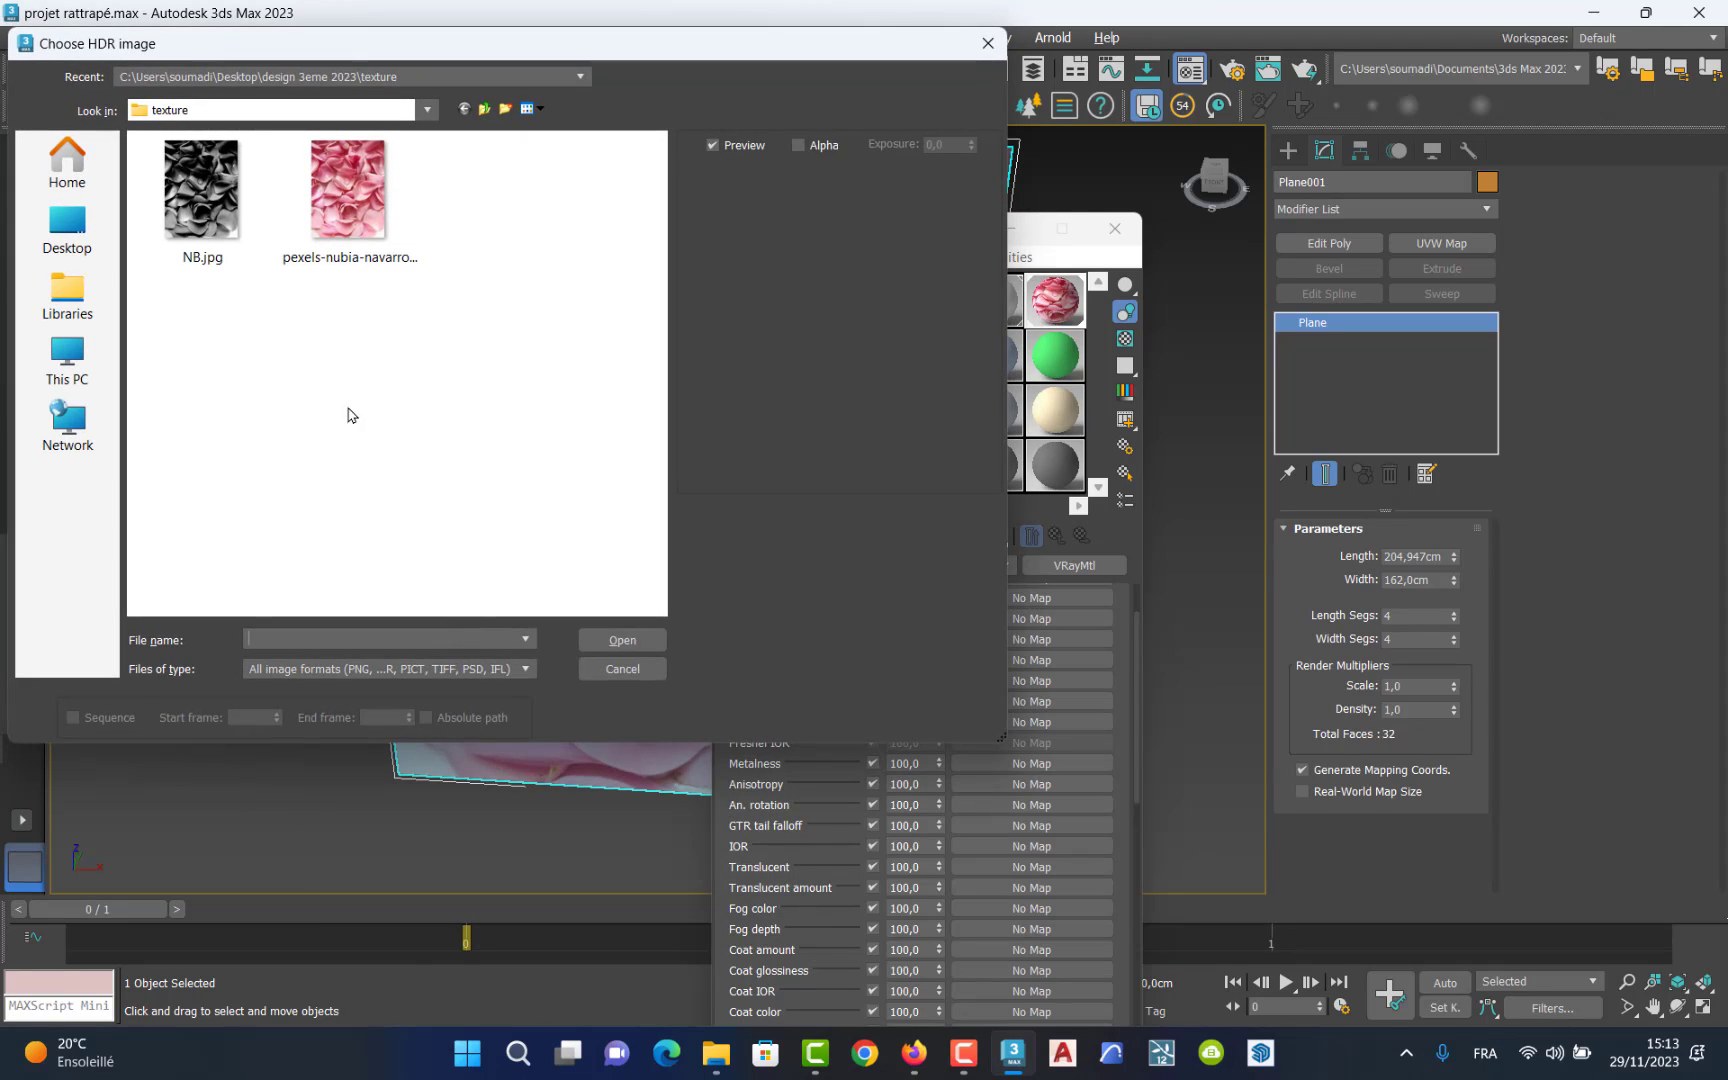
pyautogui.click(215, 207)
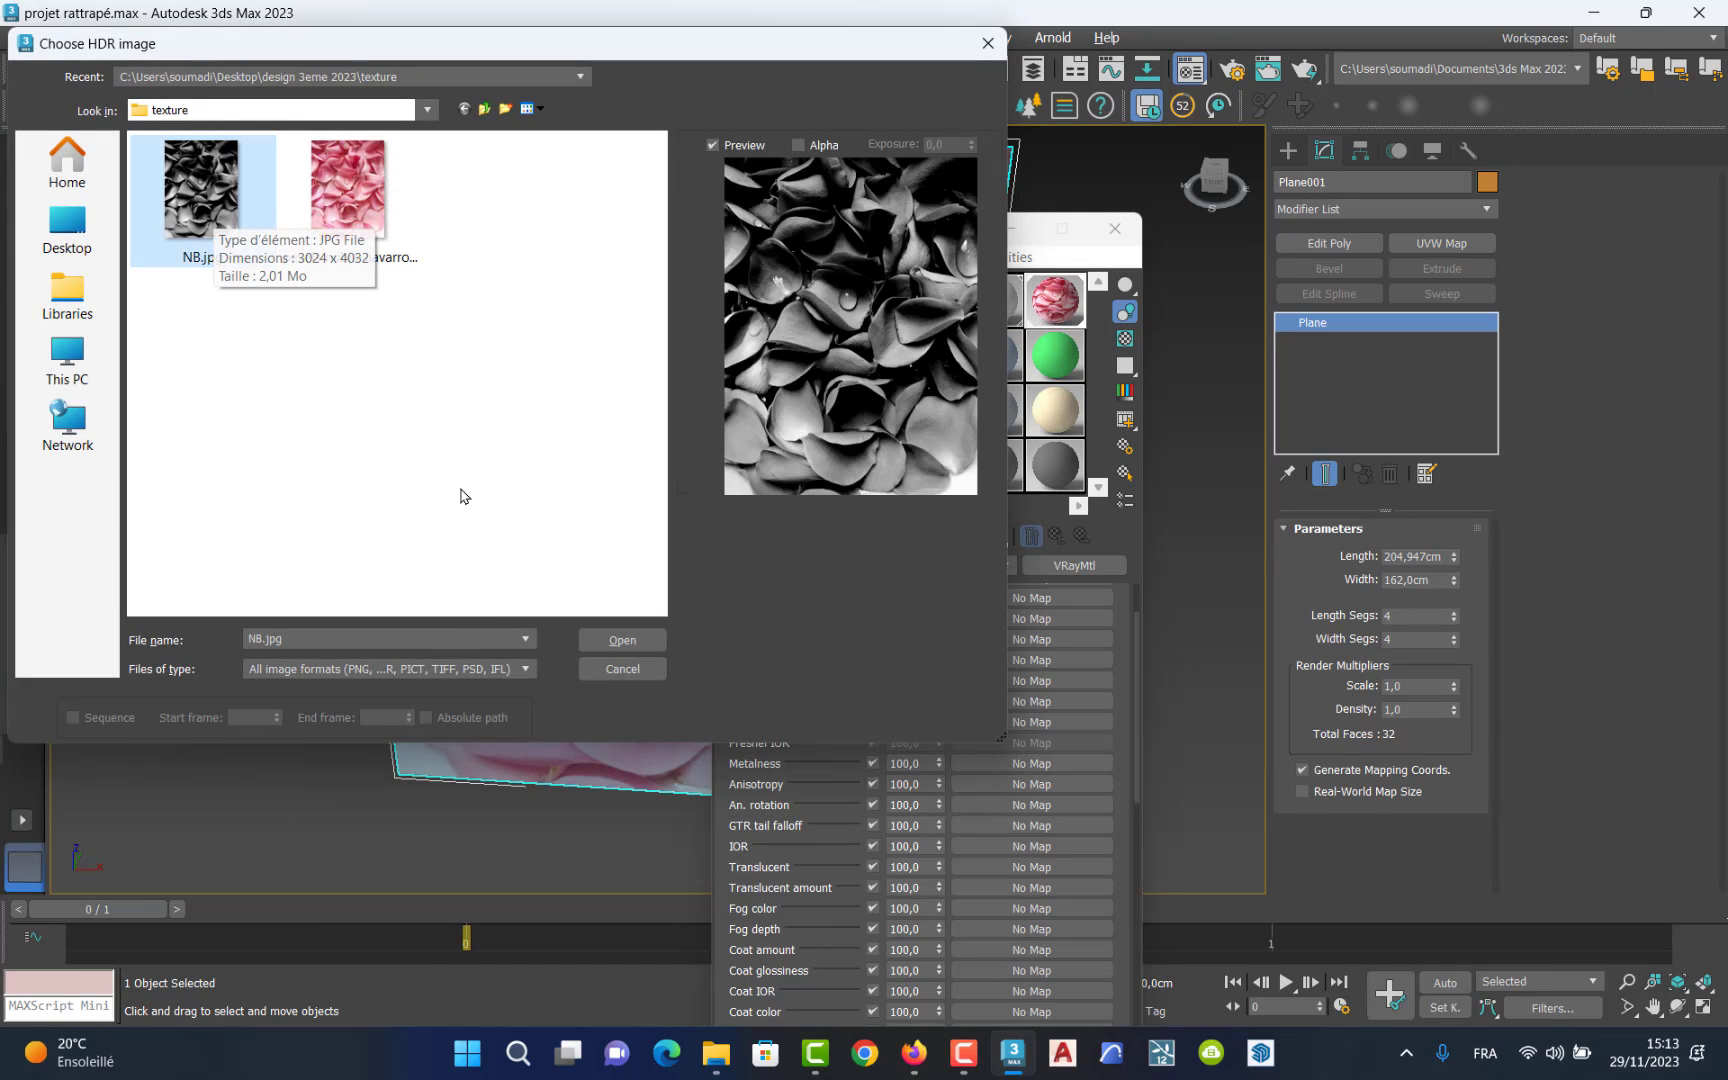
pyautogui.click(623, 641)
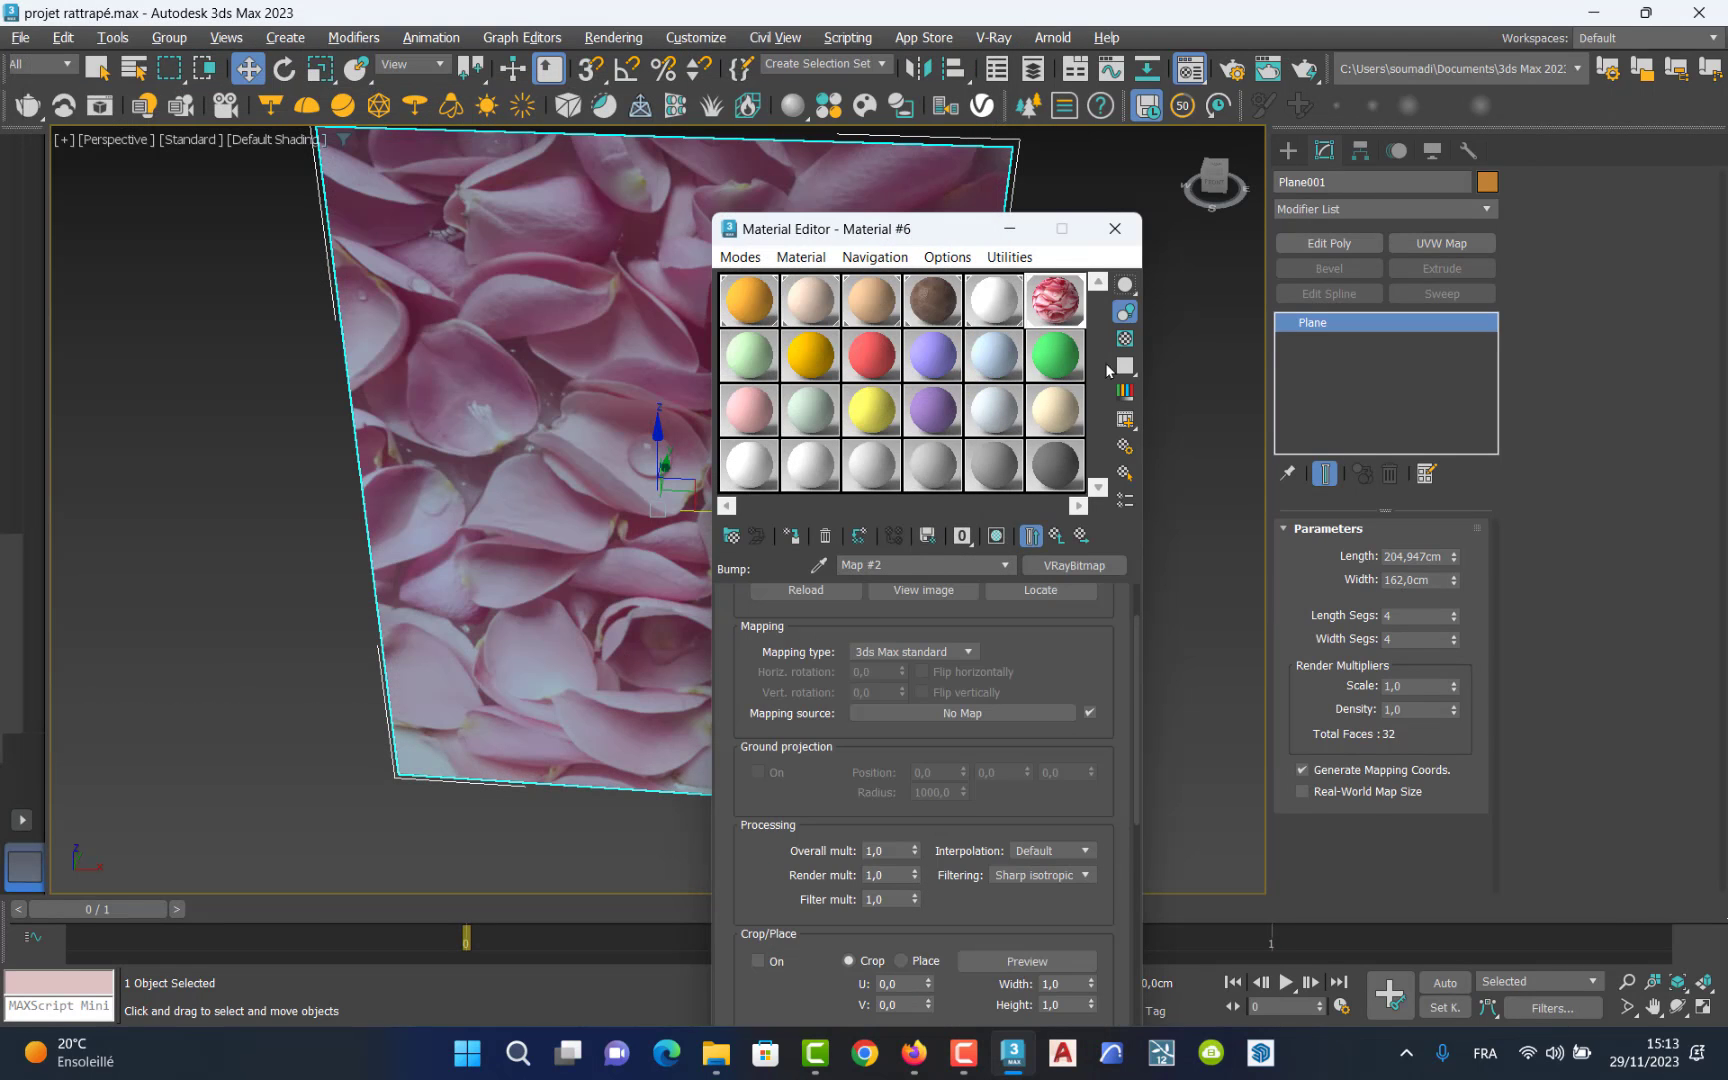
pyautogui.click(1114, 231)
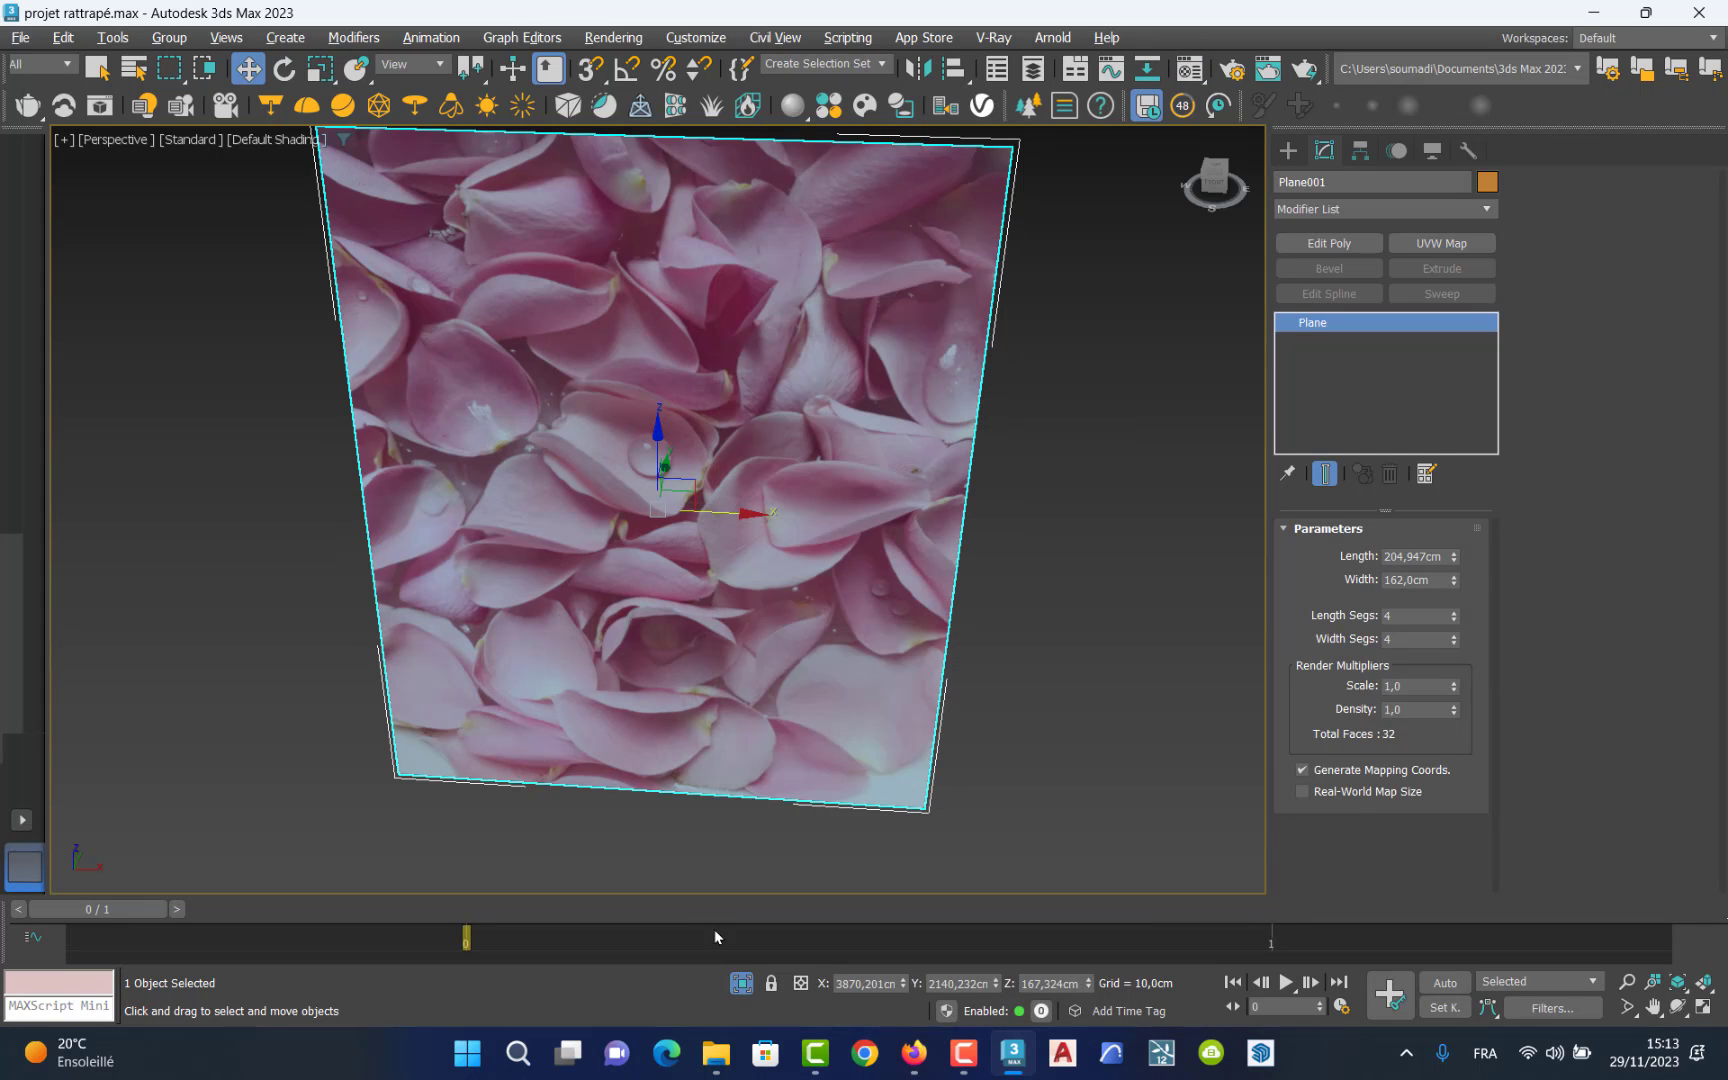
pyautogui.click(741, 985)
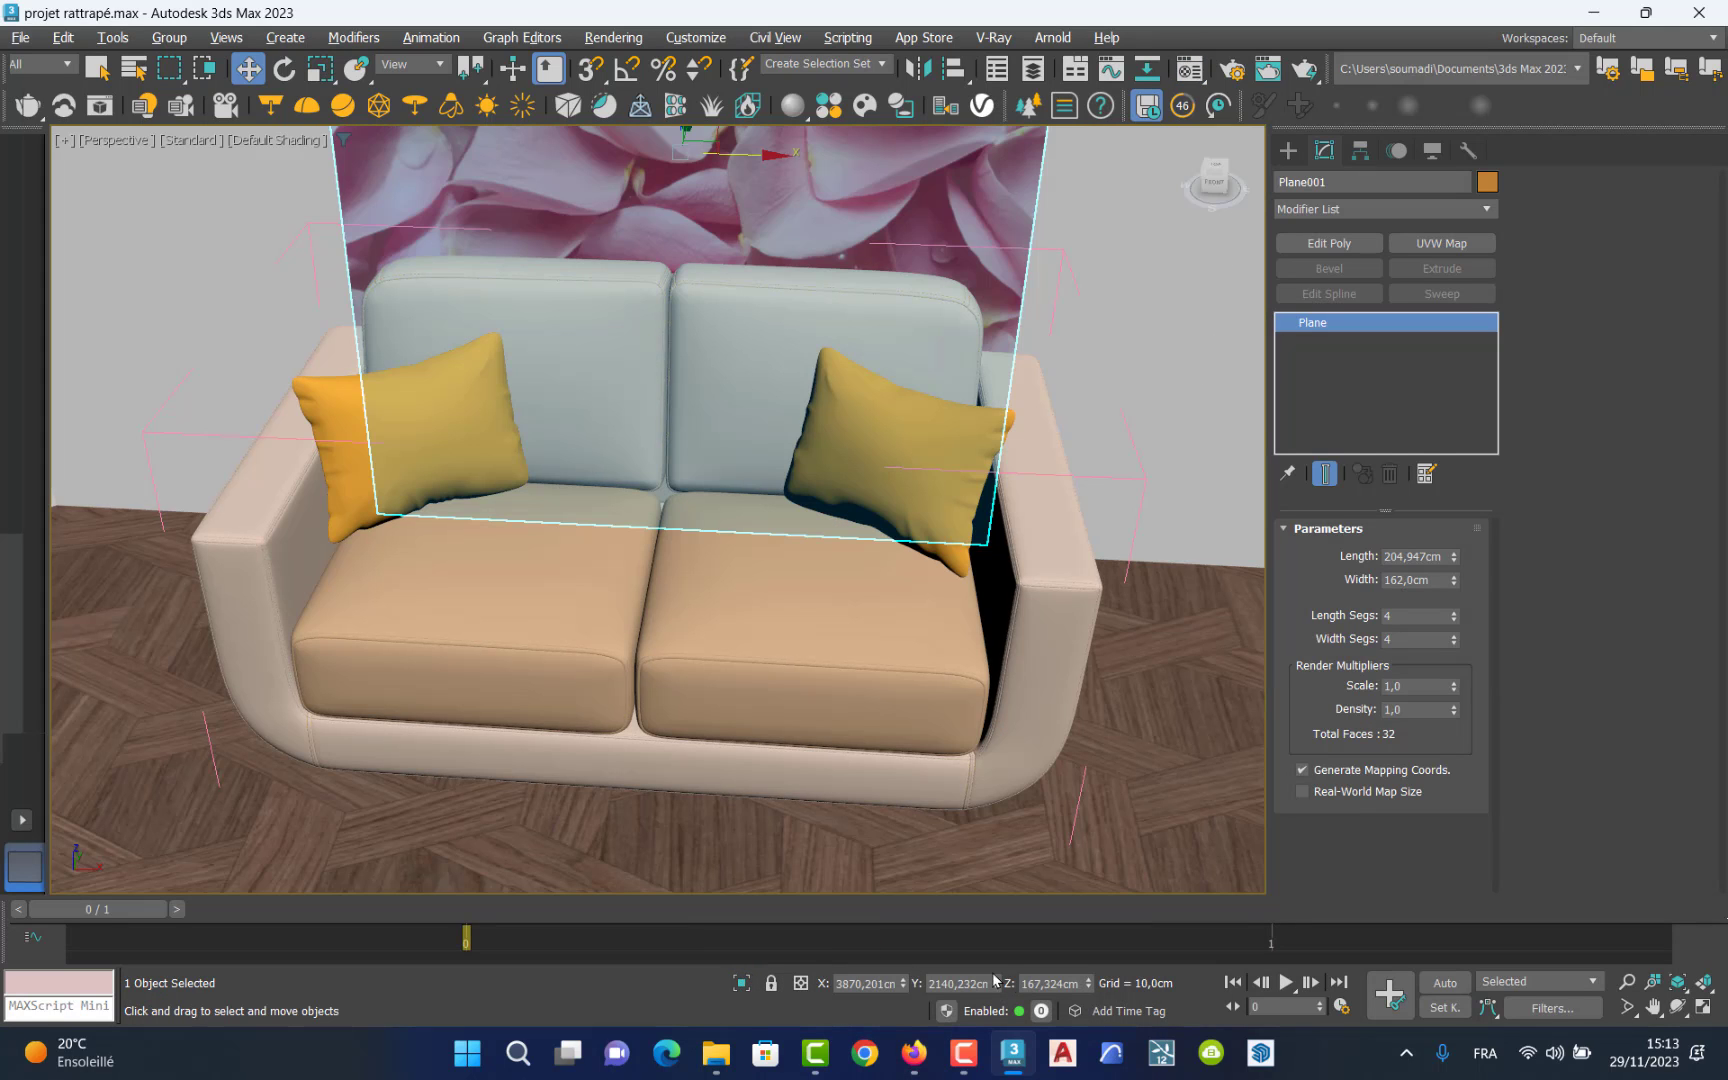